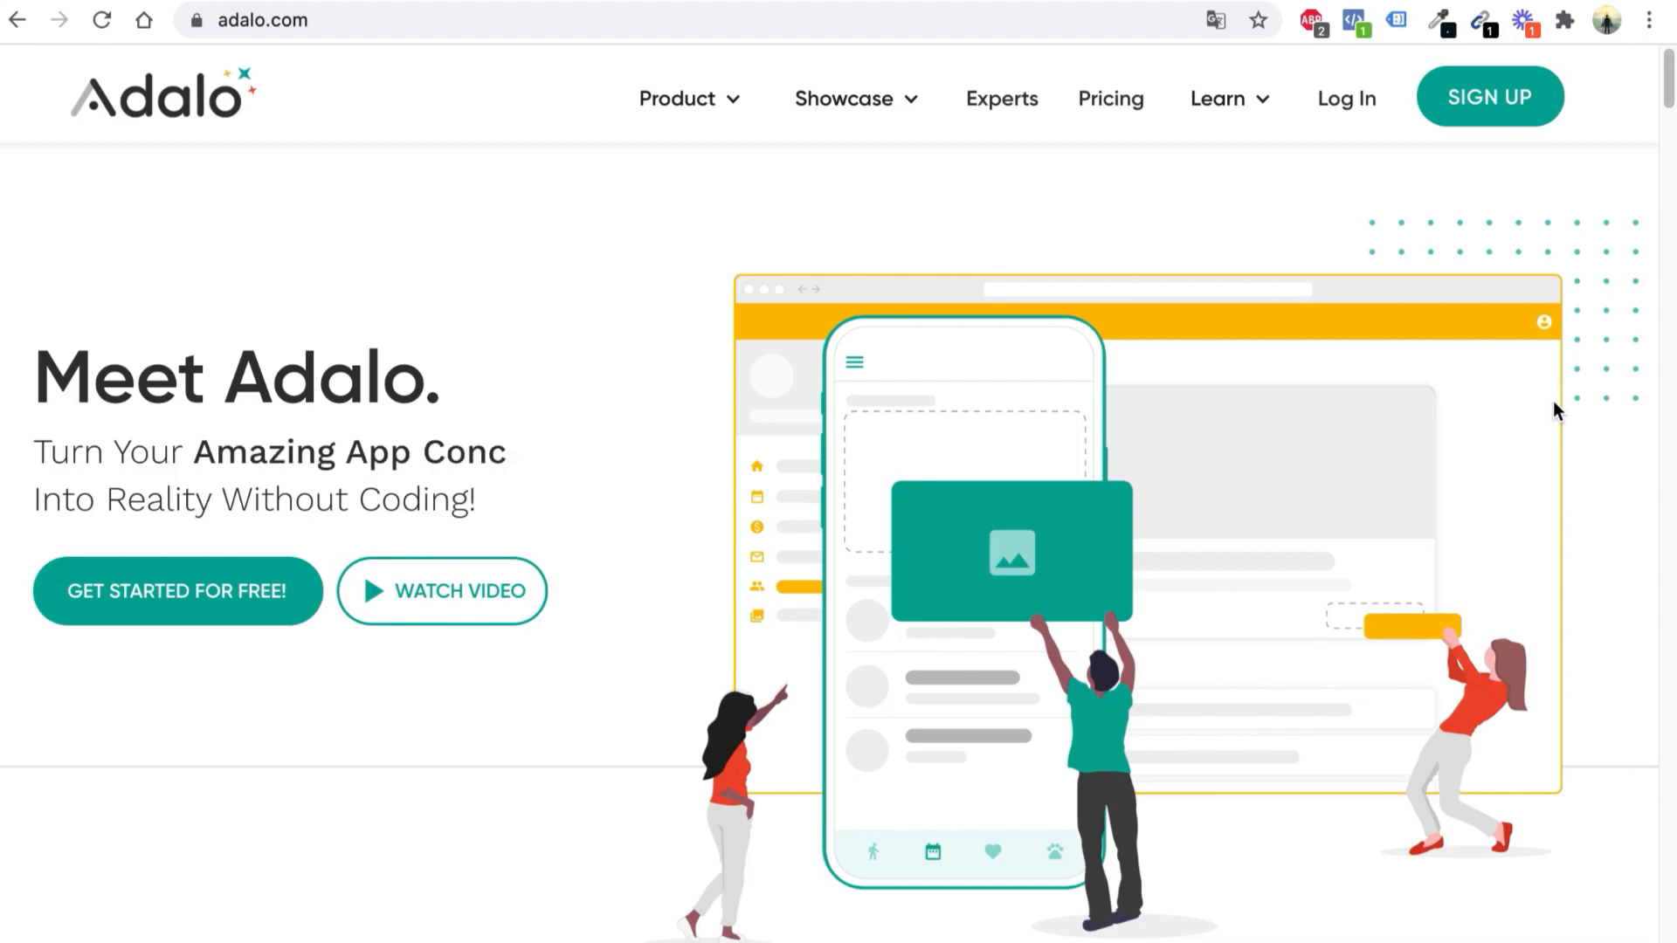
Browse the adalo.com homepage showcase sections, then go to the Pricing page
scroll(1532, 381, down, 10)
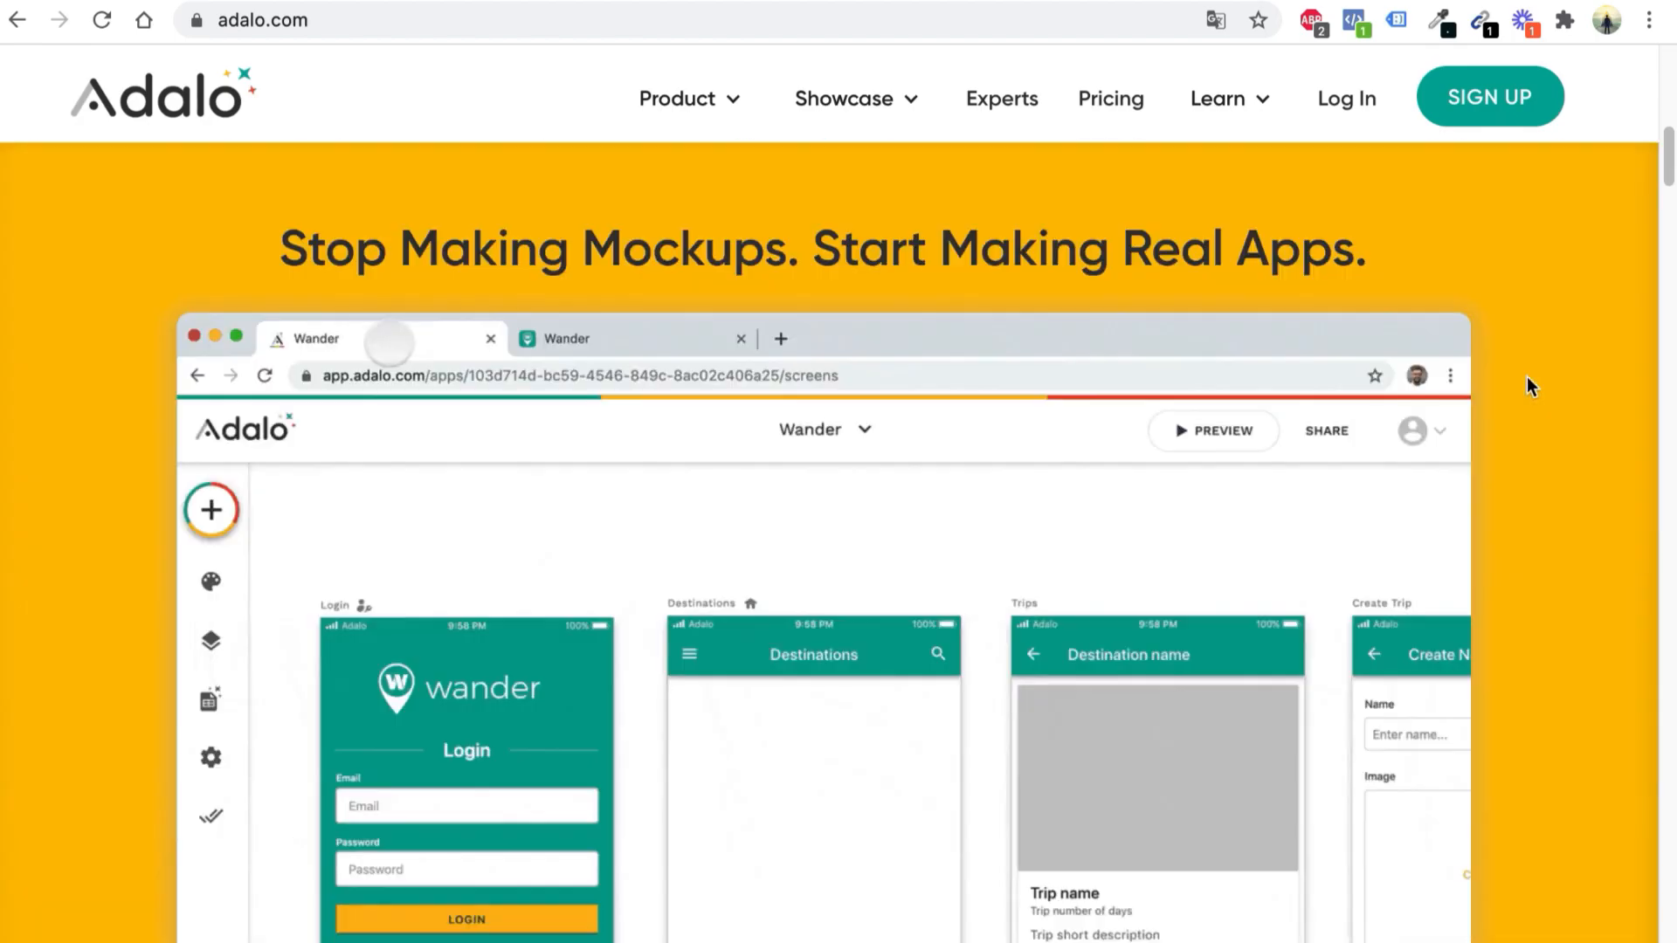
scroll(1524, 374, up, 3)
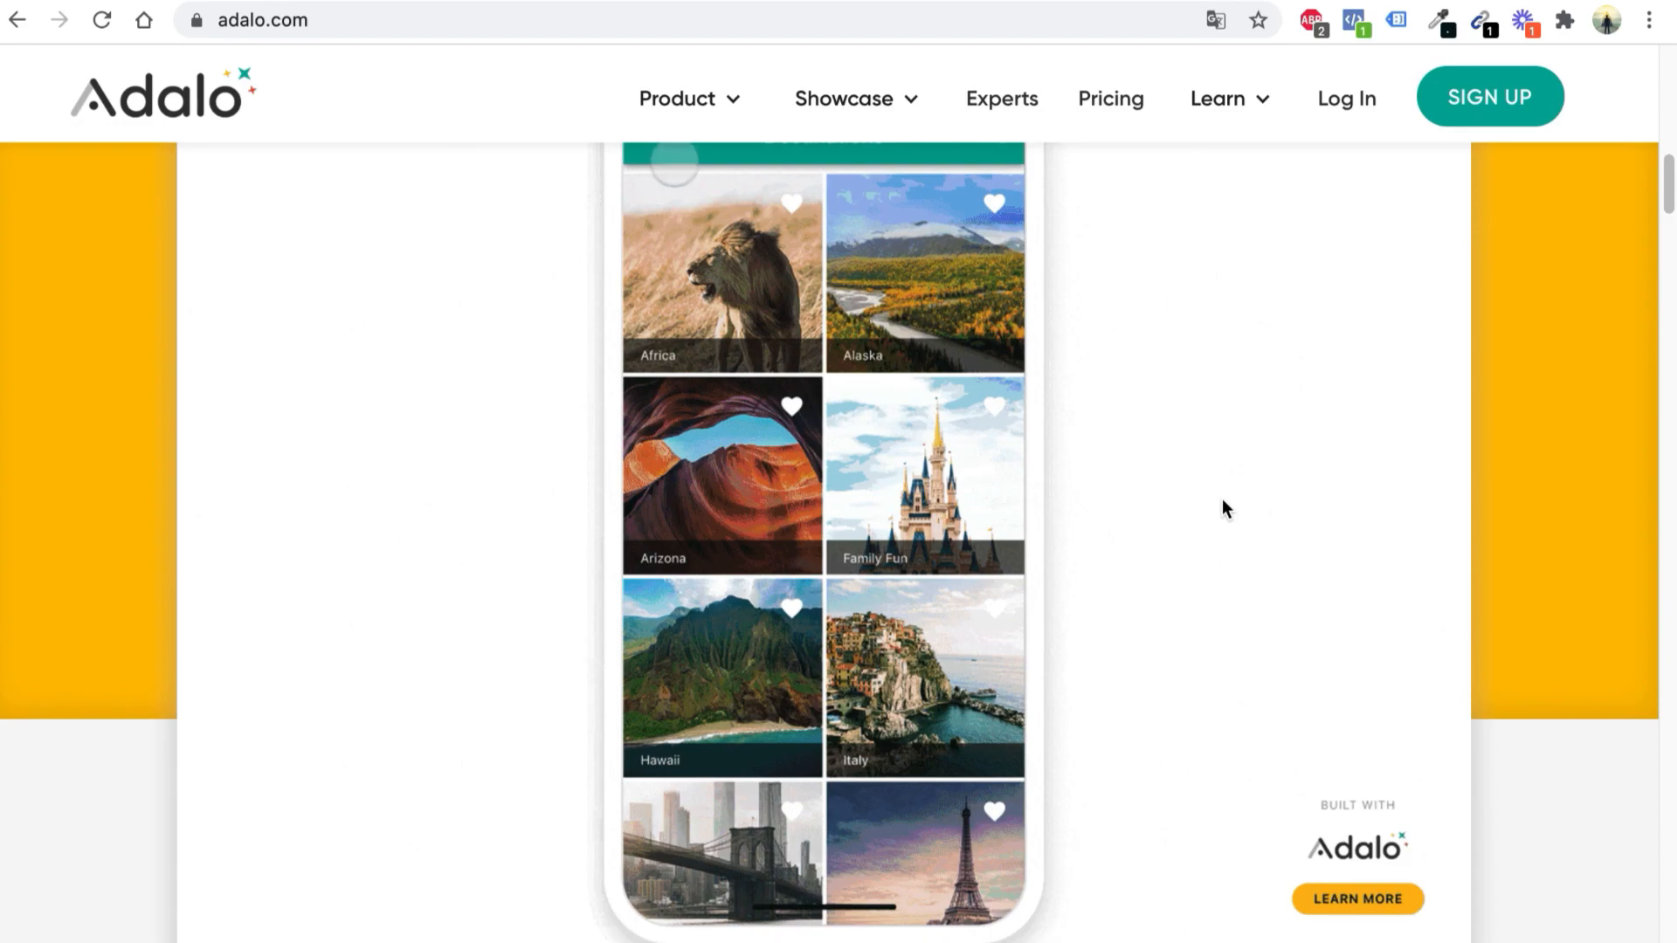
scroll(1223, 496, down, 10)
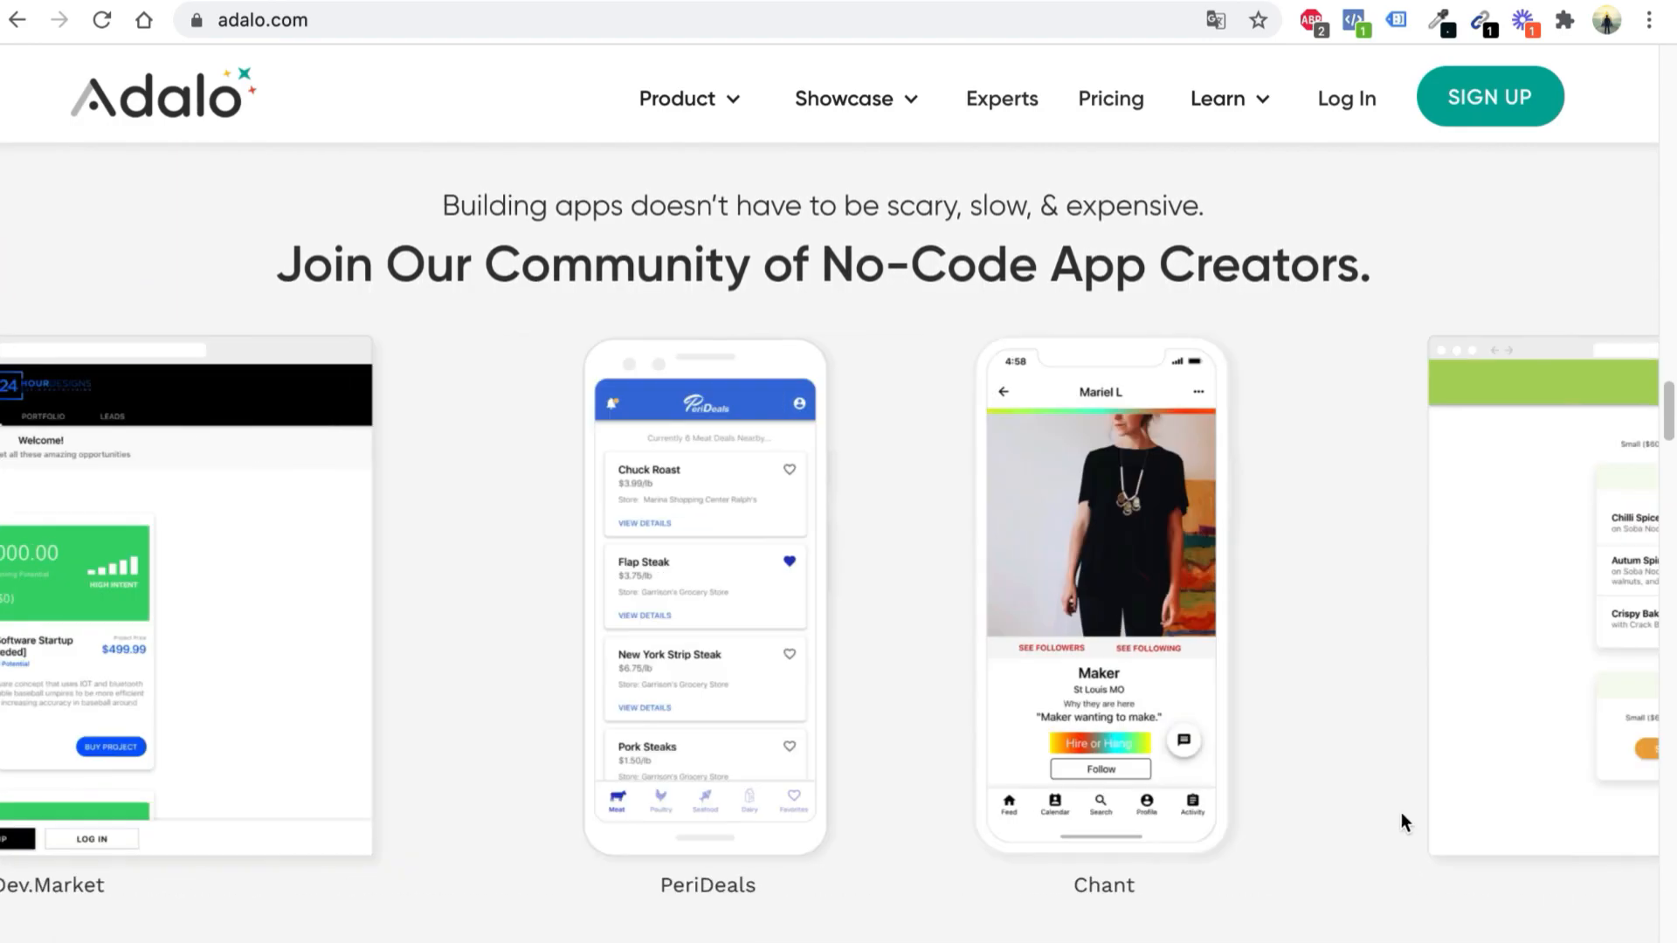
scroll(1507, 925, down, 15)
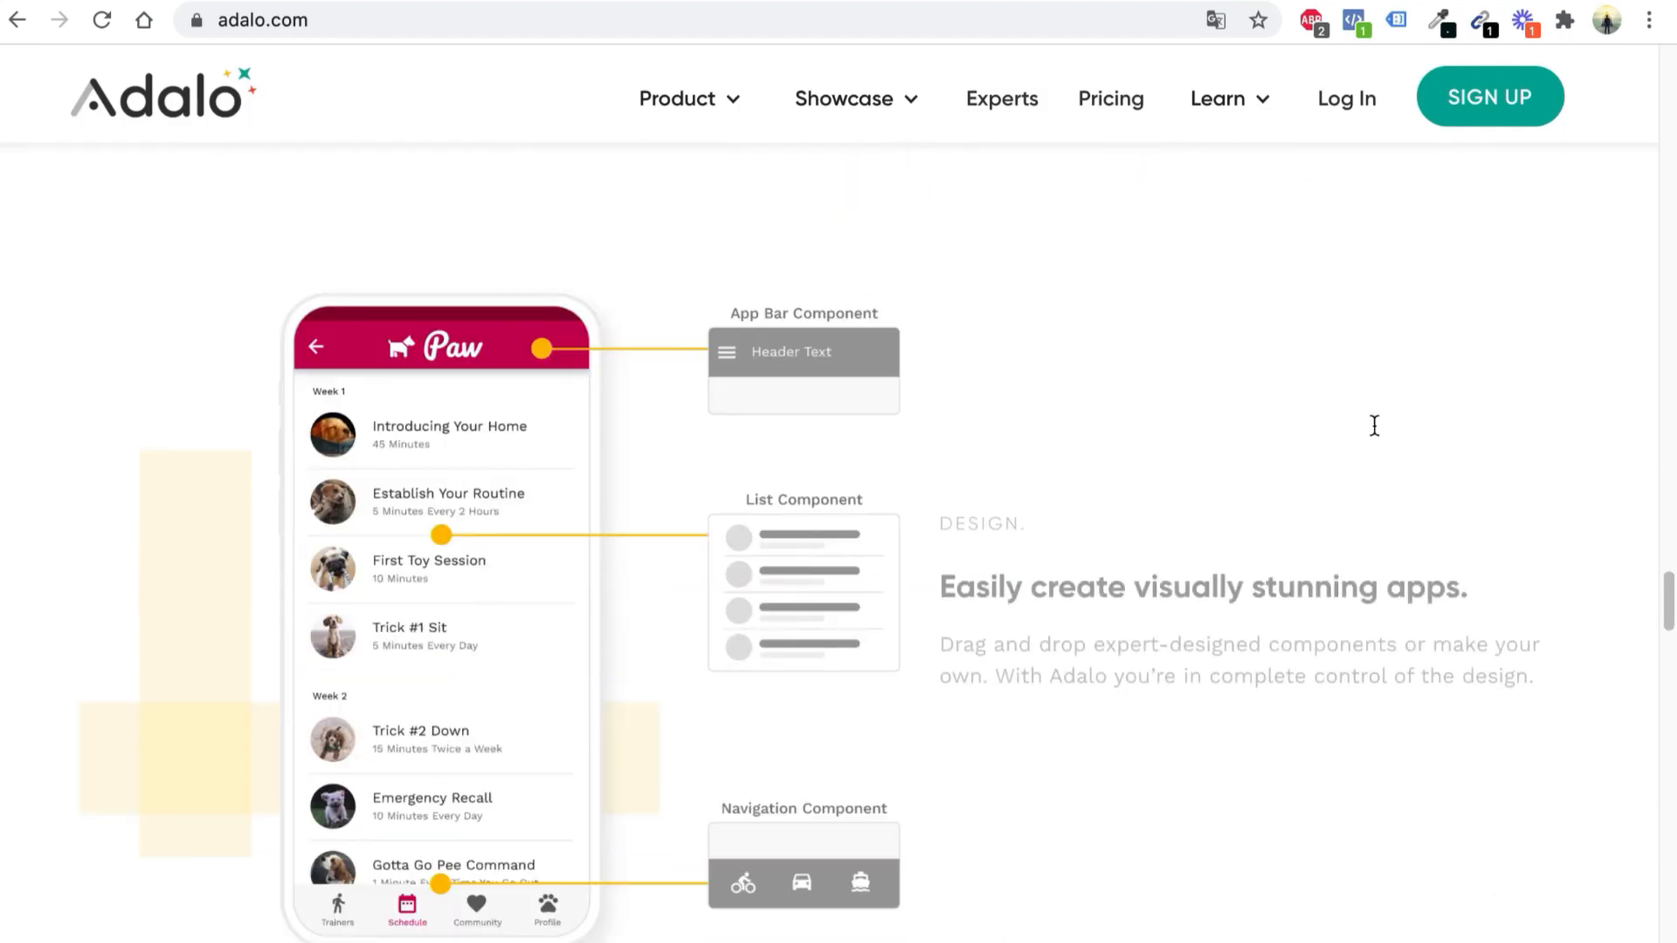
click(1135, 126)
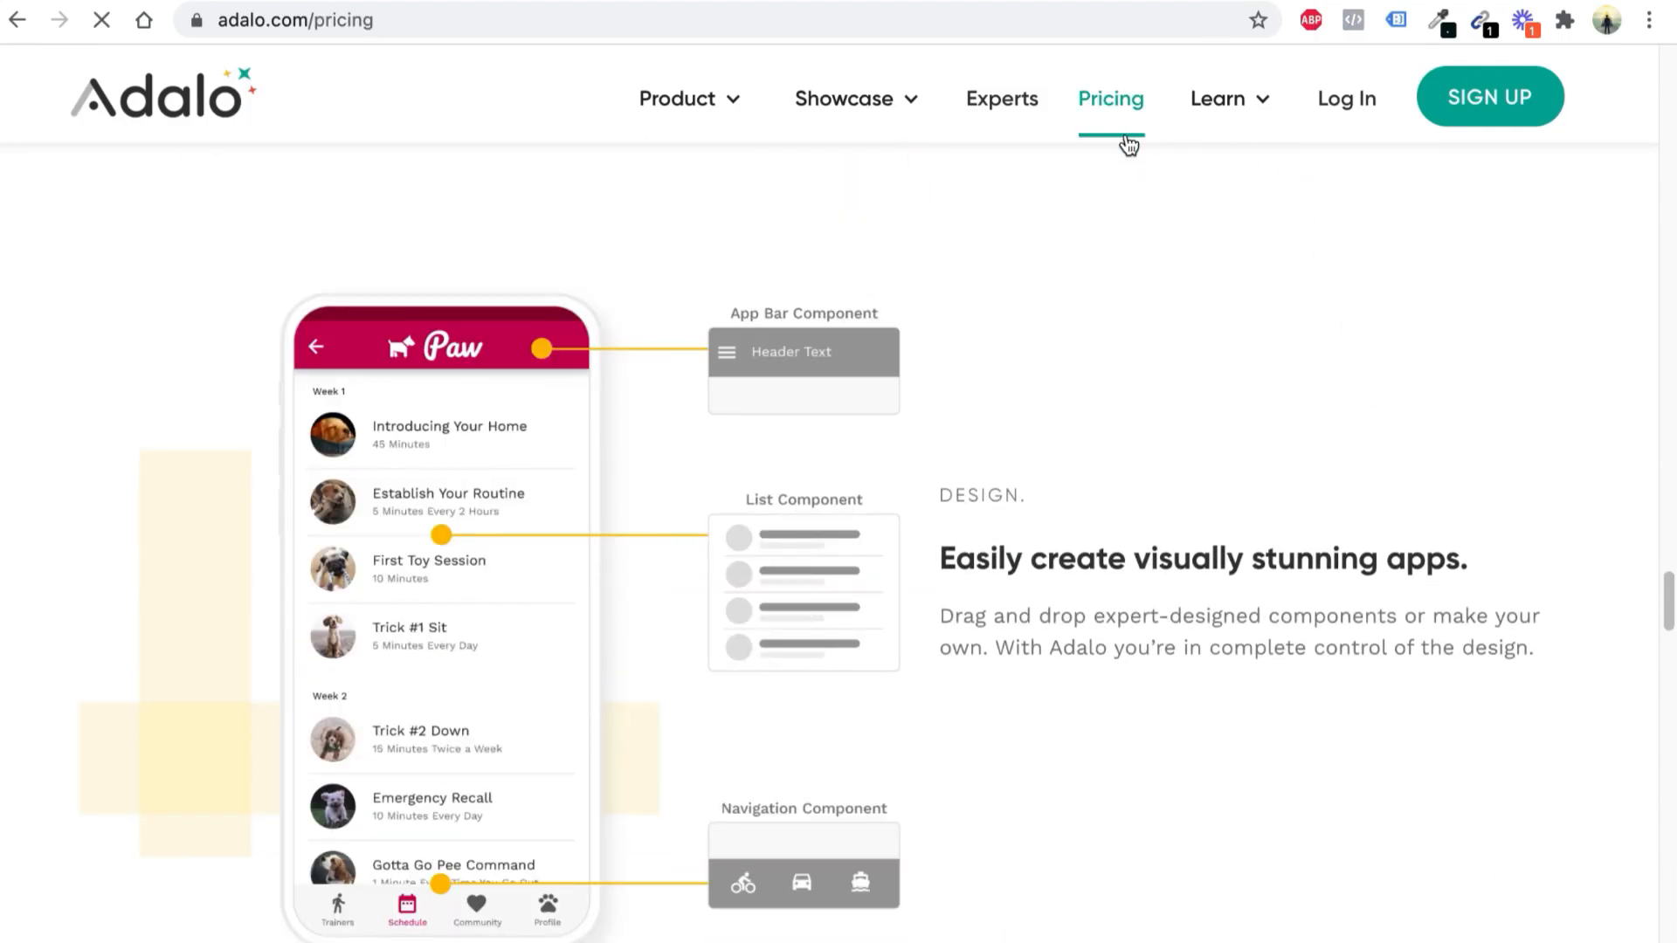
Scroll to the plan cards and highlight the free plan's 50-row data limit and the Pro Plan title
scroll(874, 367, down, 3)
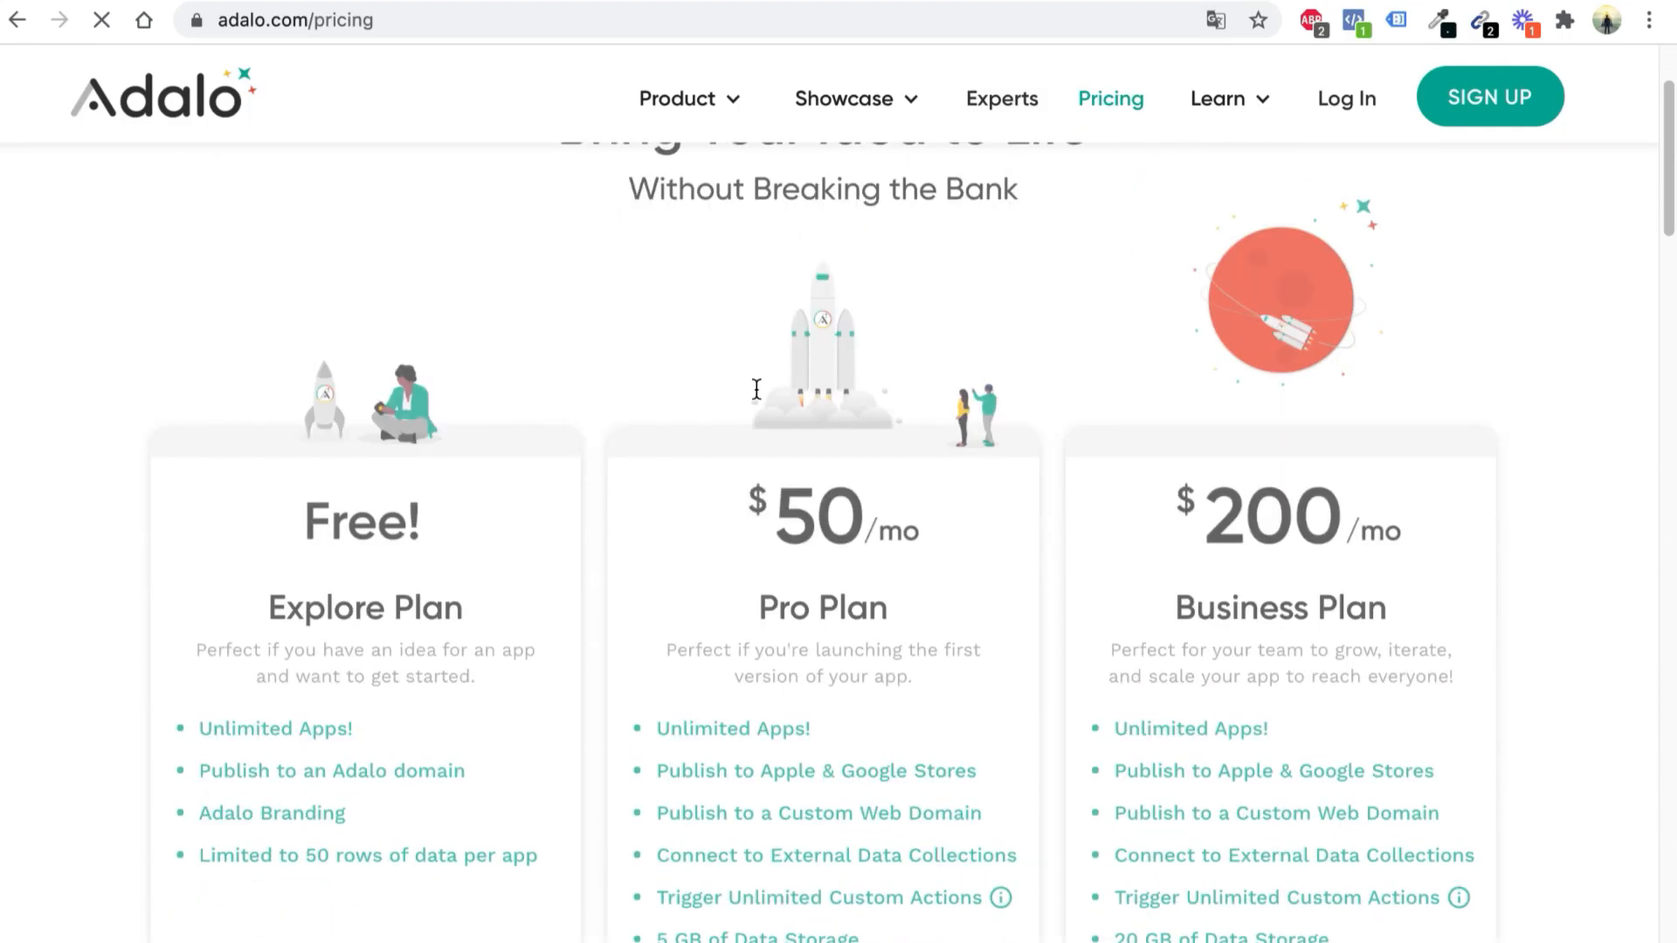
scroll(367, 468, down, 1)
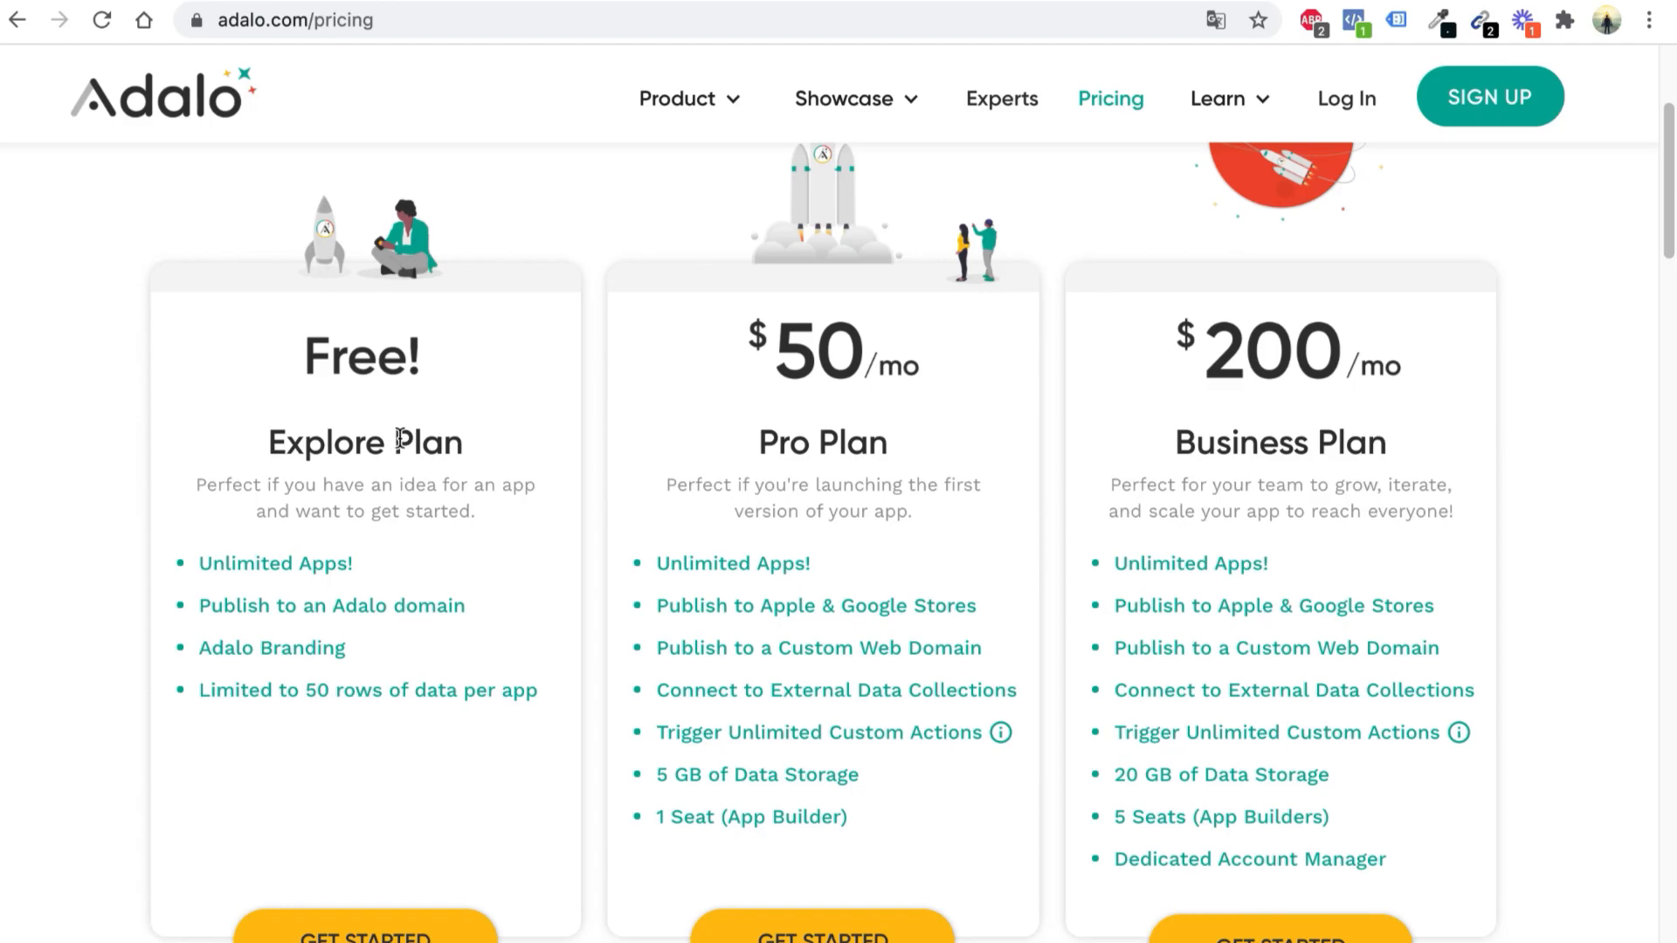
drag(195, 695, 535, 717)
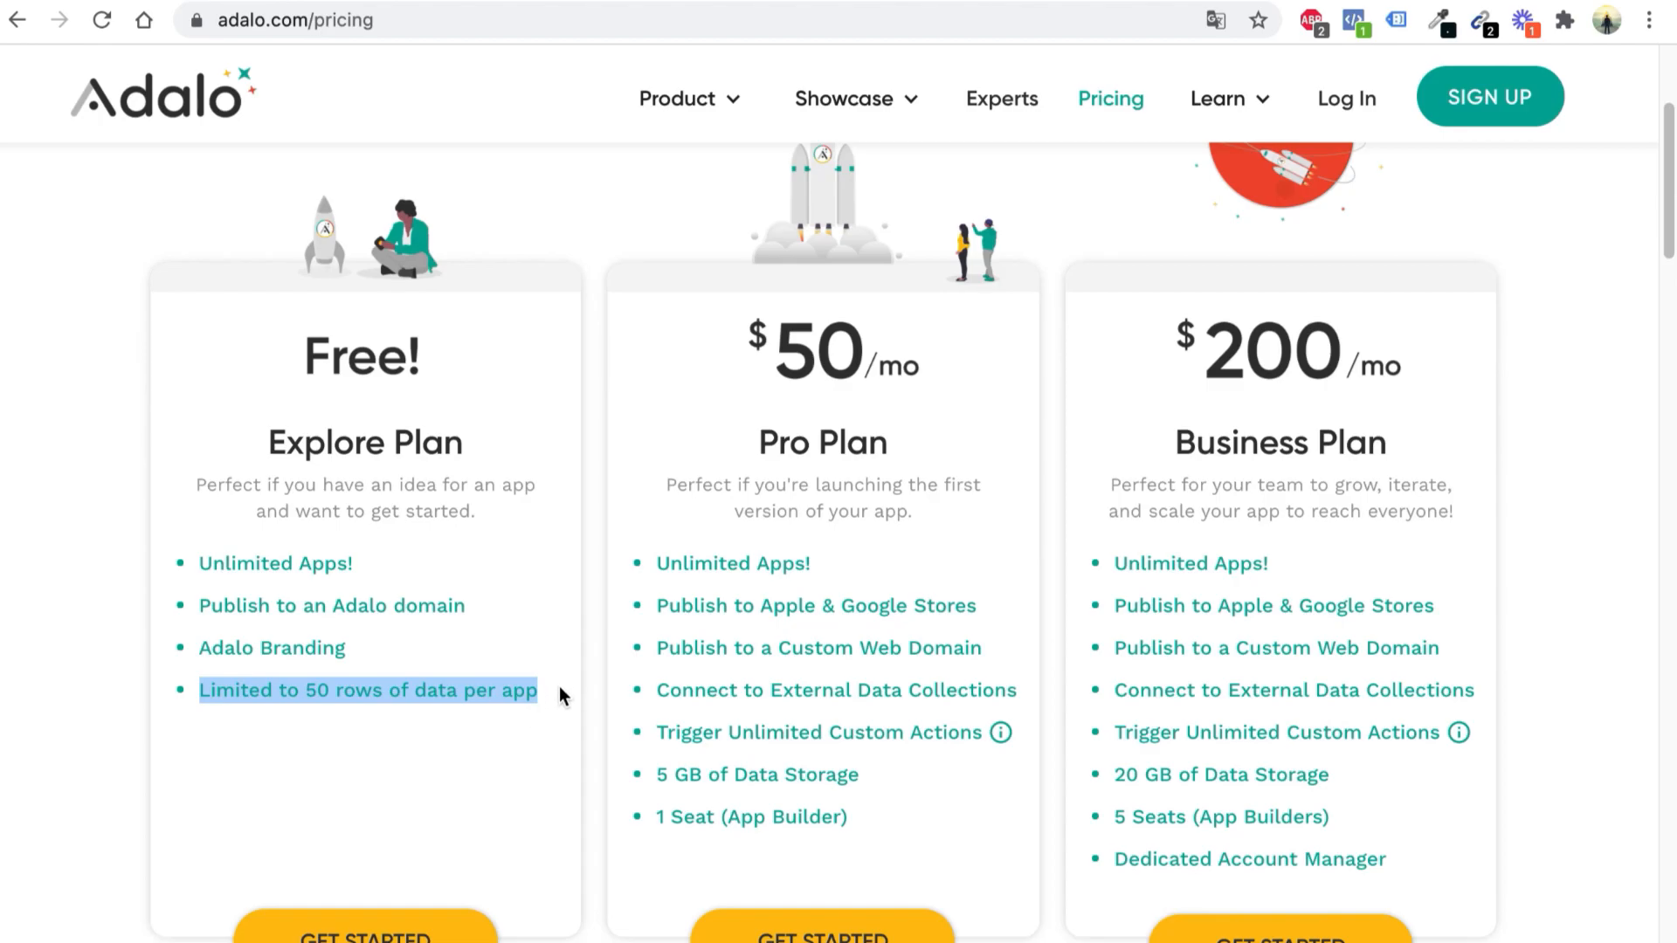
click(559, 694)
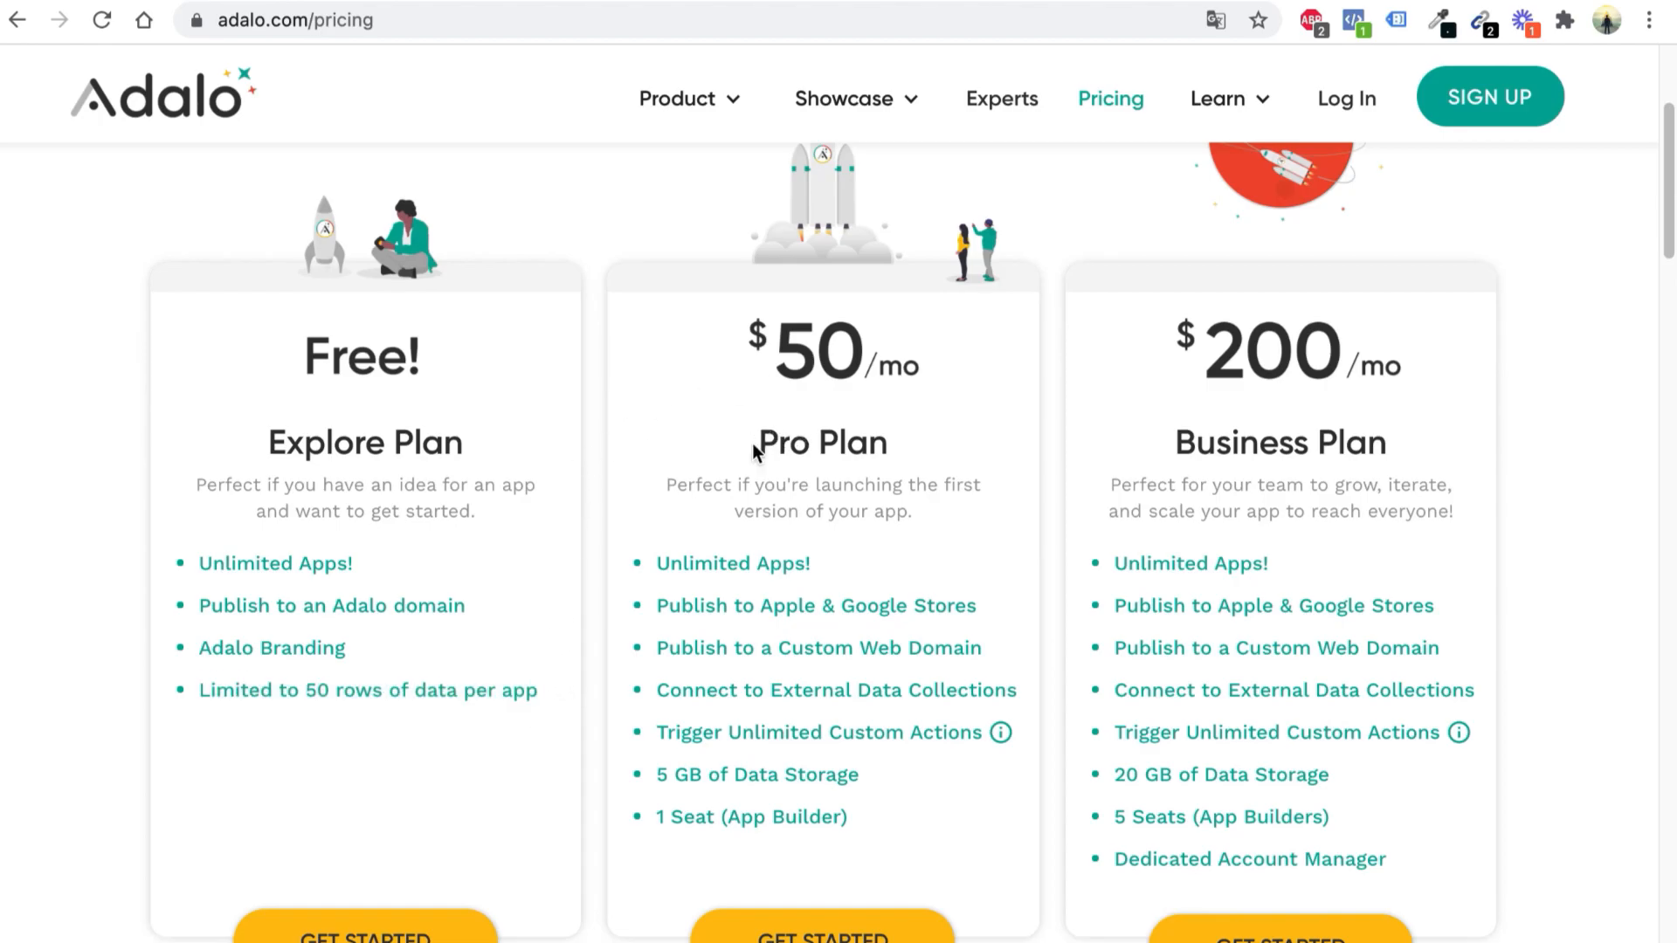
drag(758, 446, 930, 453)
click(931, 453)
Scroll back to the top and bring up, then dismiss, the Forum link's options
scroll(1149, 482, down, 6)
scroll(1140, 494, up, 9)
scroll(1153, 476, up, 1)
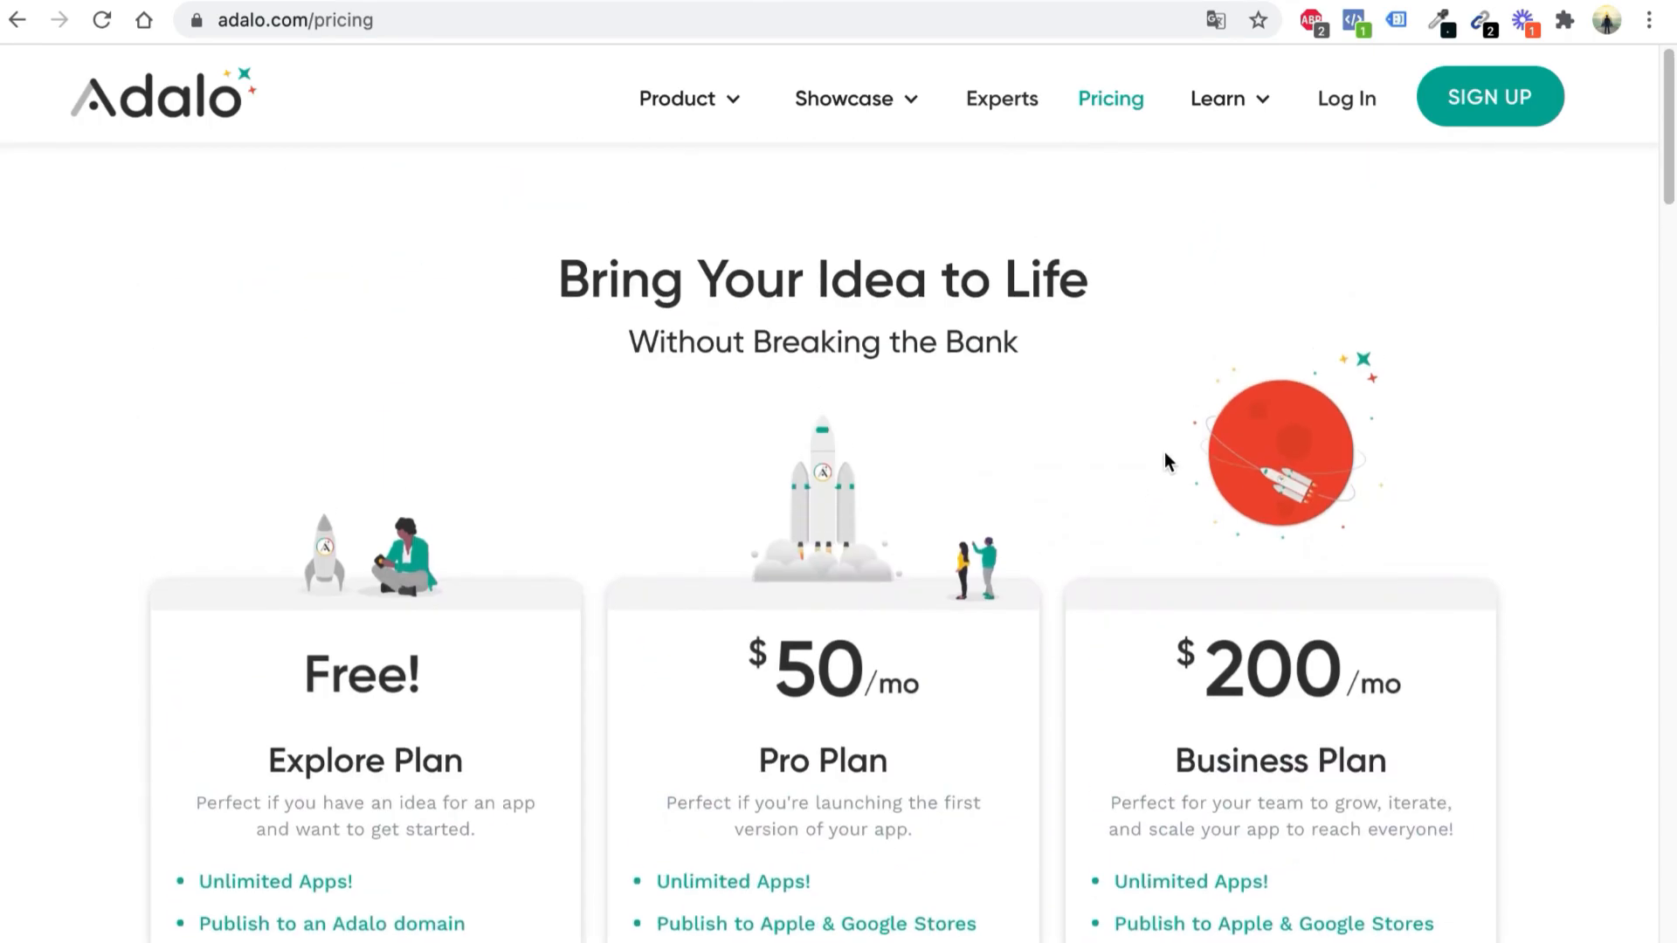
mouse_move(1224, 94)
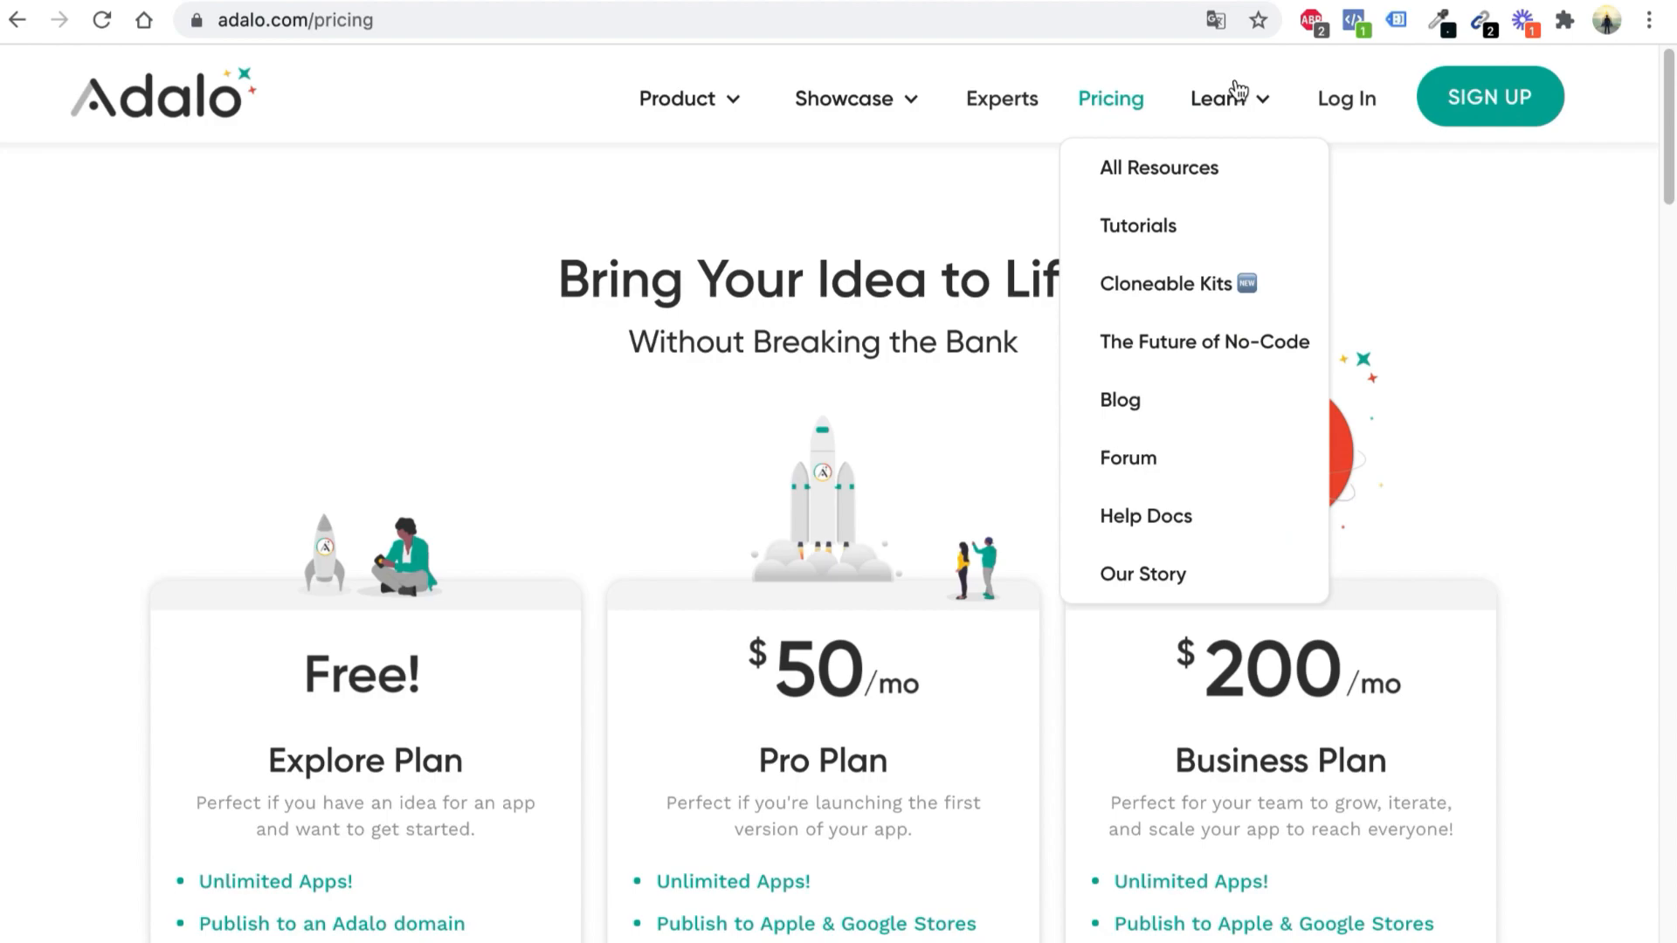
right_click(1150, 453)
click(1162, 457)
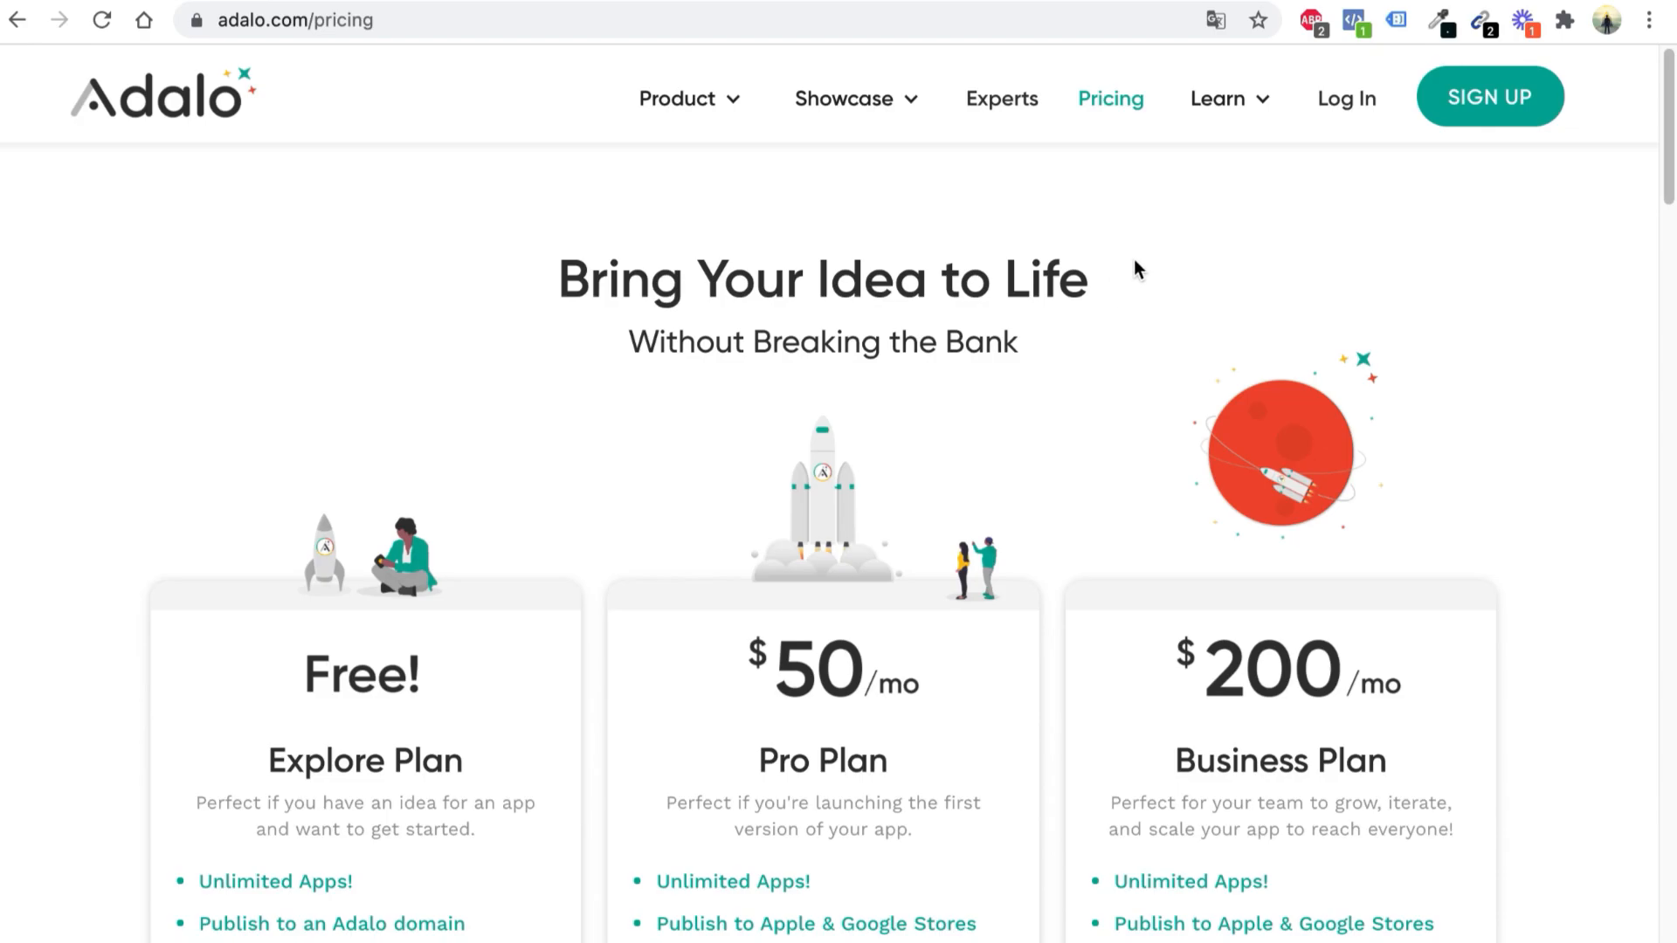
Open Cloneable Kits from the Learn menu in a new tab and switch to it
mouse_move(1228, 70)
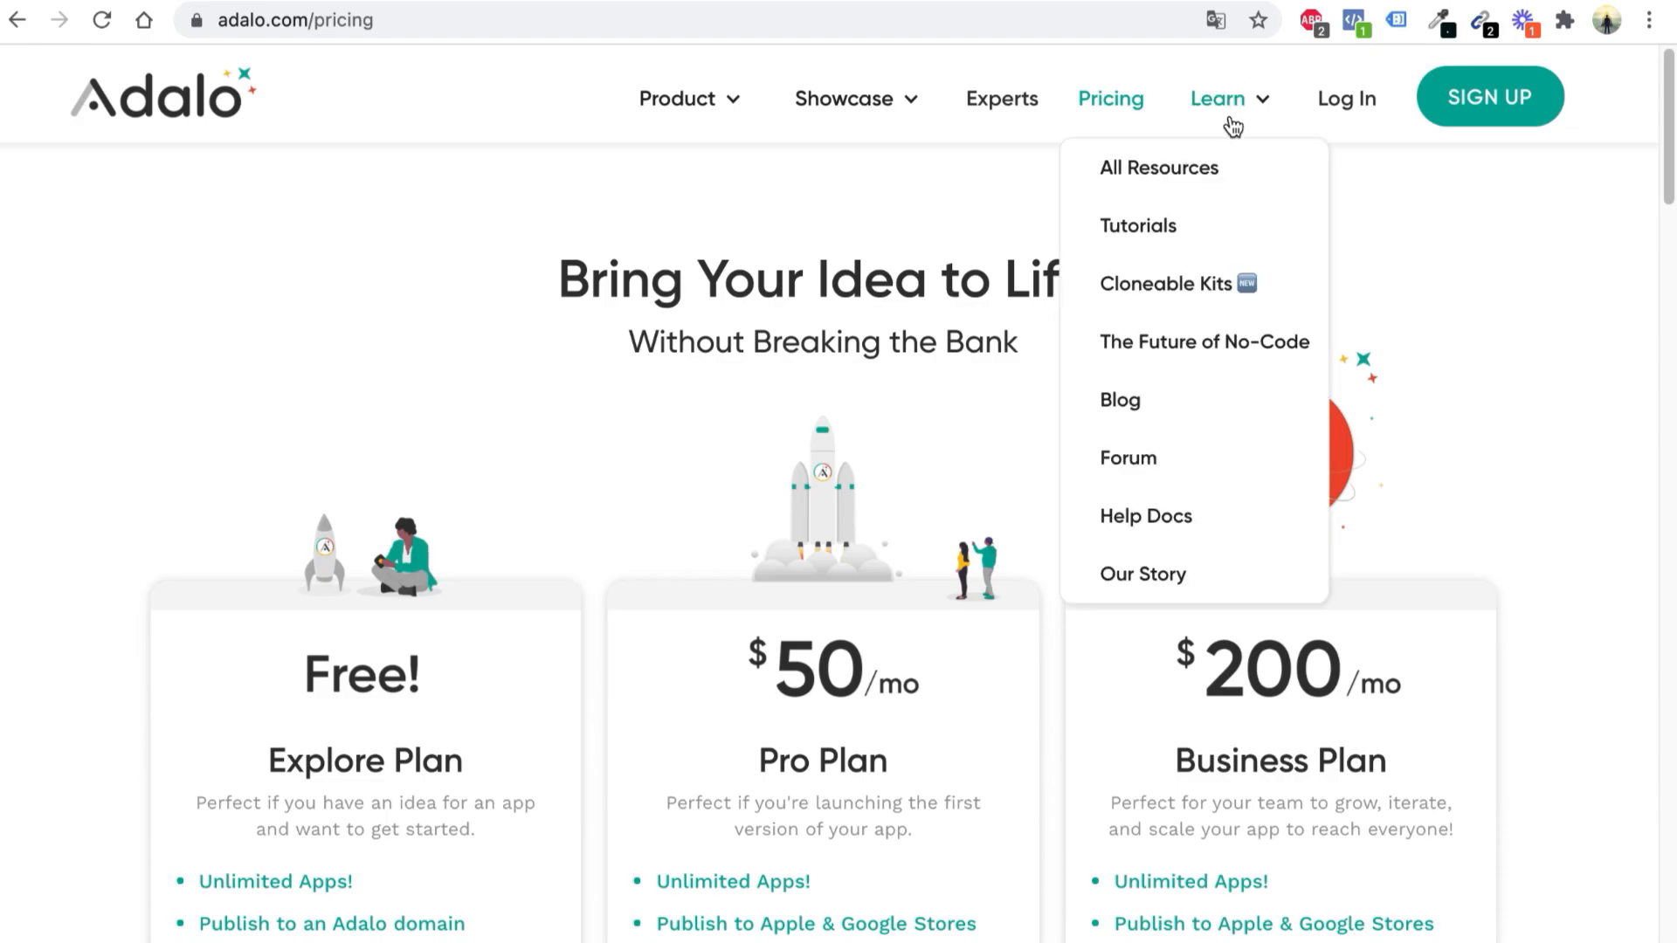
right_click(1203, 284)
click(1148, 287)
mouse_move(690, 98)
click(594, 2)
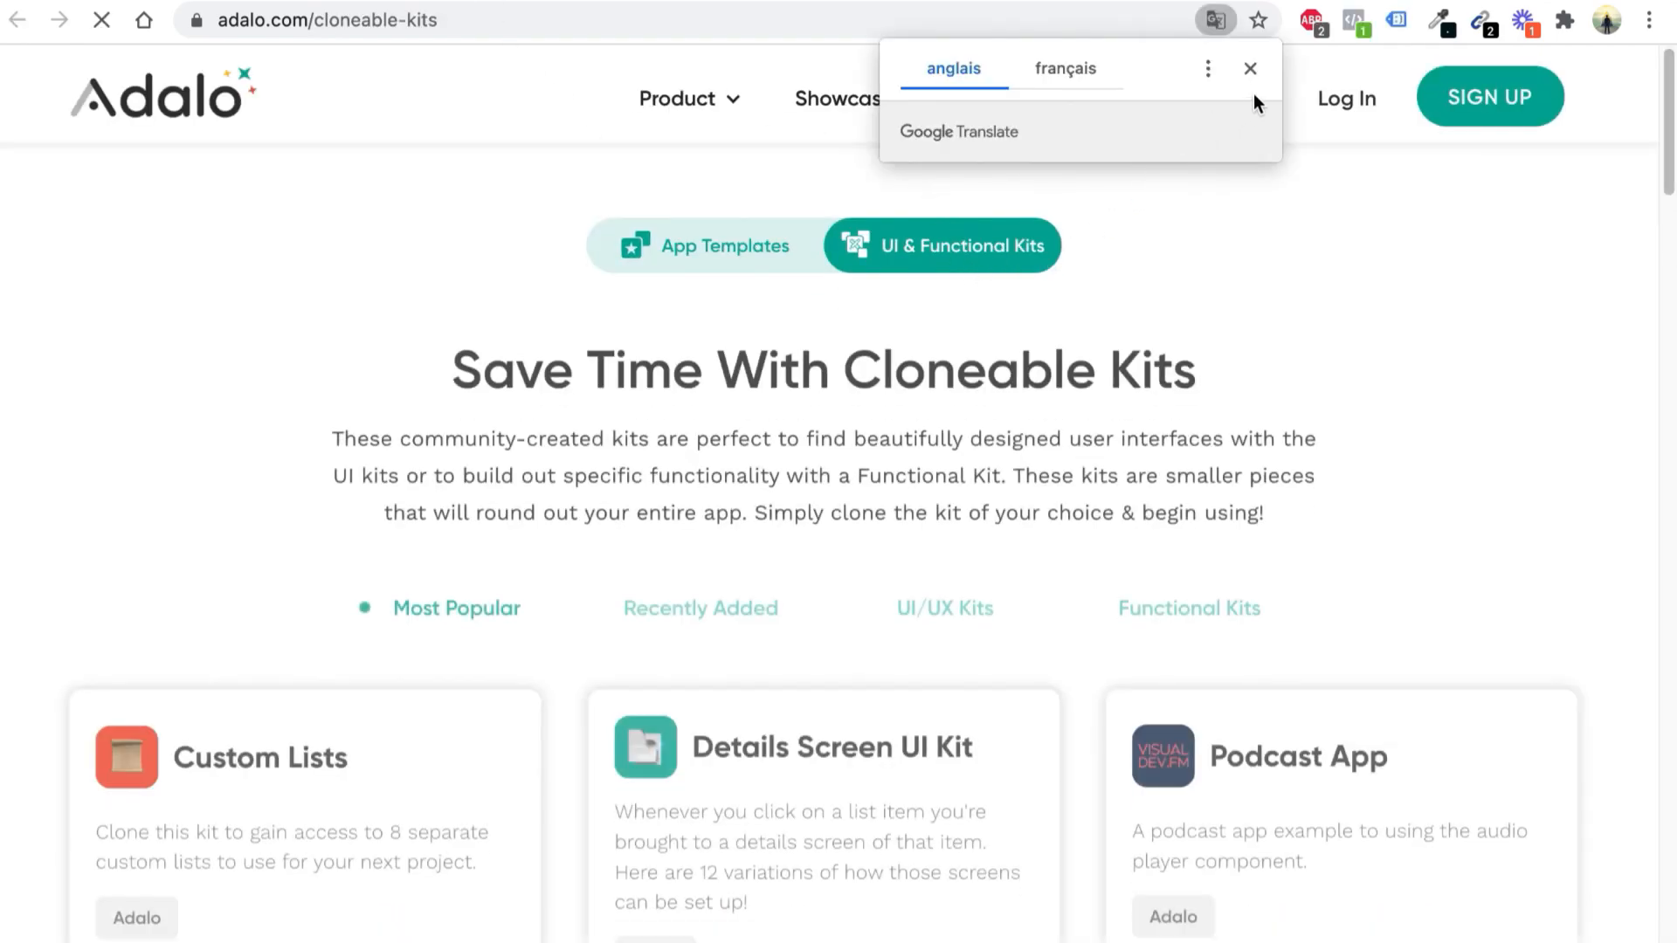
Close the Google Translate prompt and scroll through kits like Custom Lists and Podcast App
click(1250, 69)
scroll(1302, 354, down, 3)
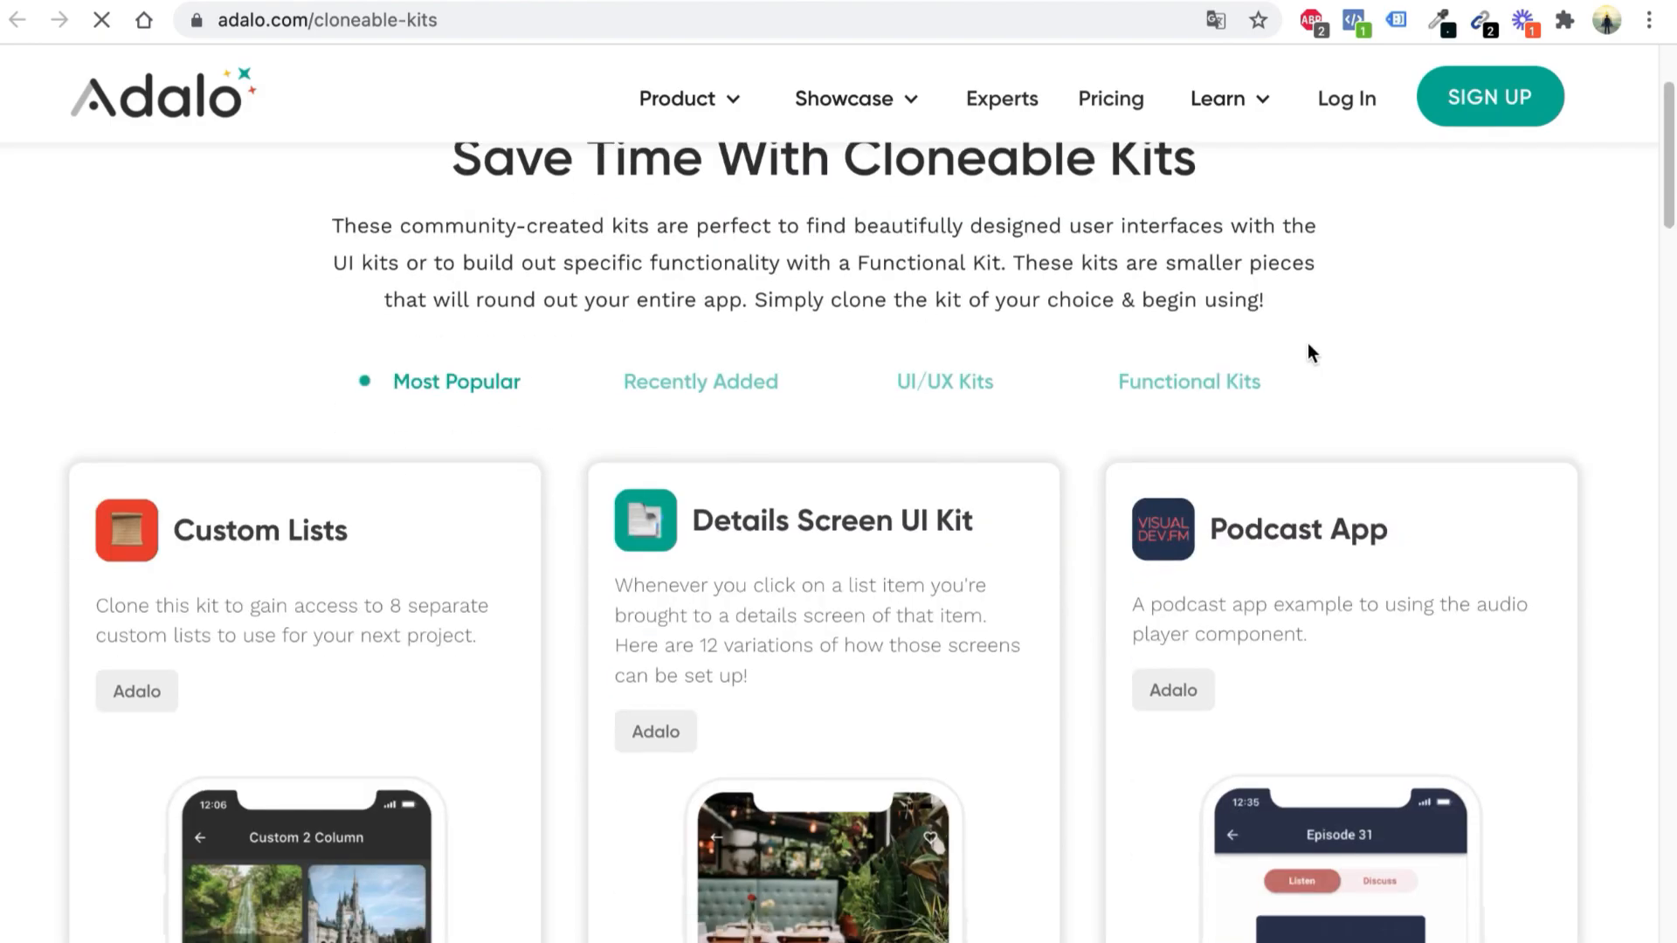
scroll(1024, 396, down, 2)
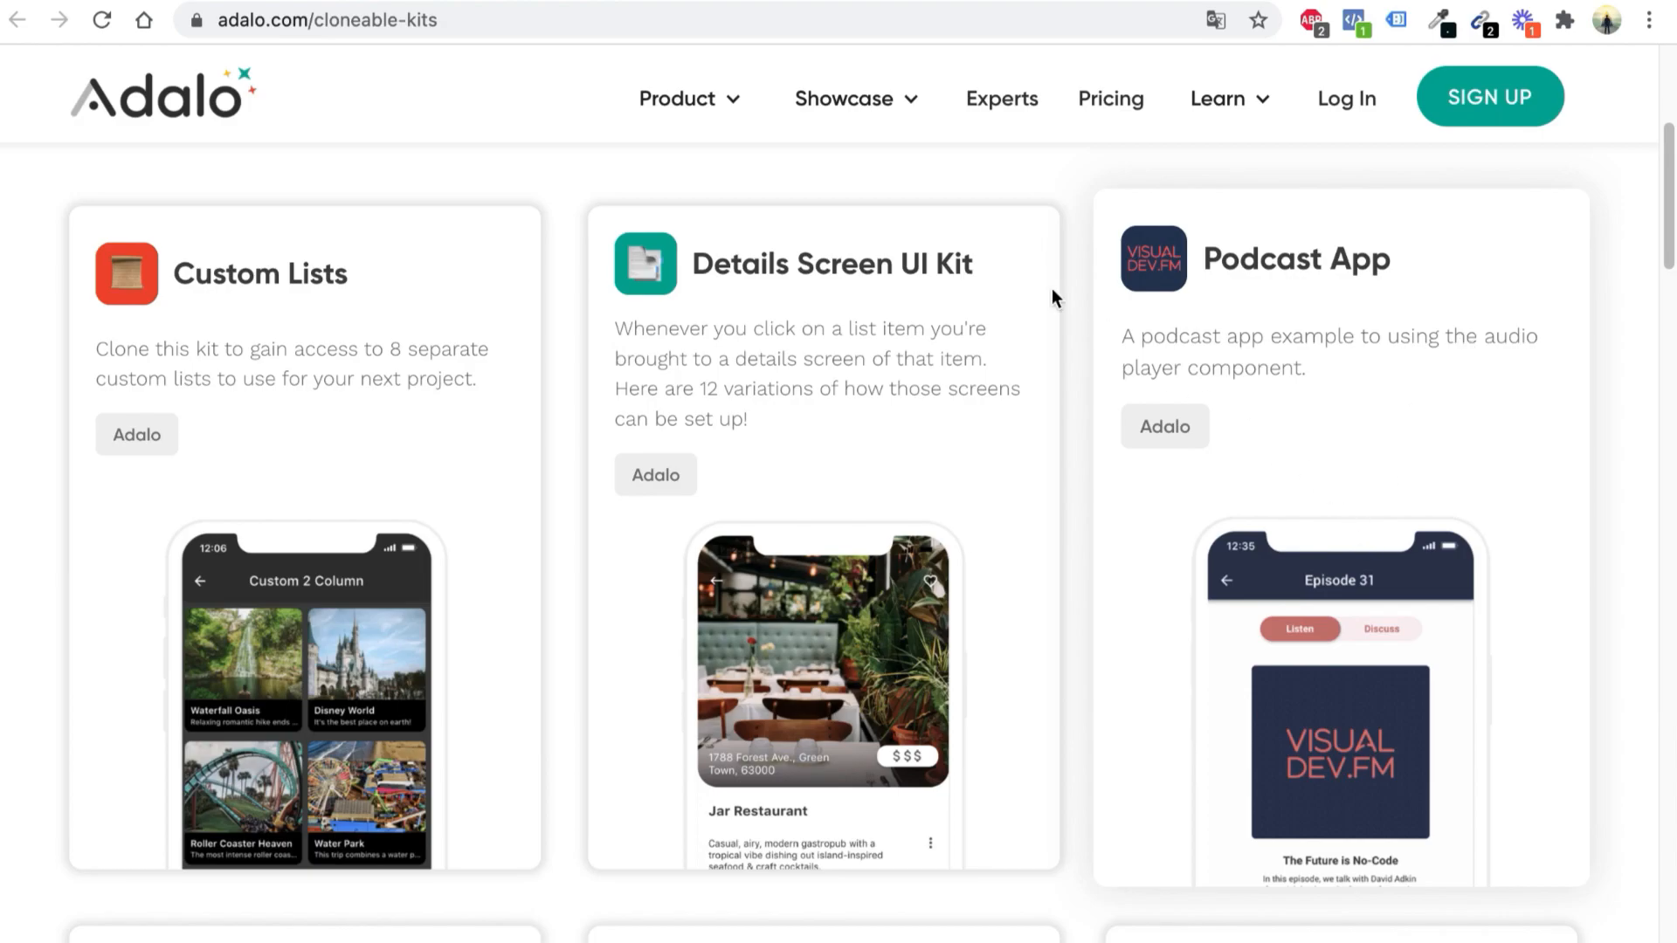
Open the Component Marketplace from the Product menu and scroll through its component cards
mouse_move(741, 113)
click(712, 225)
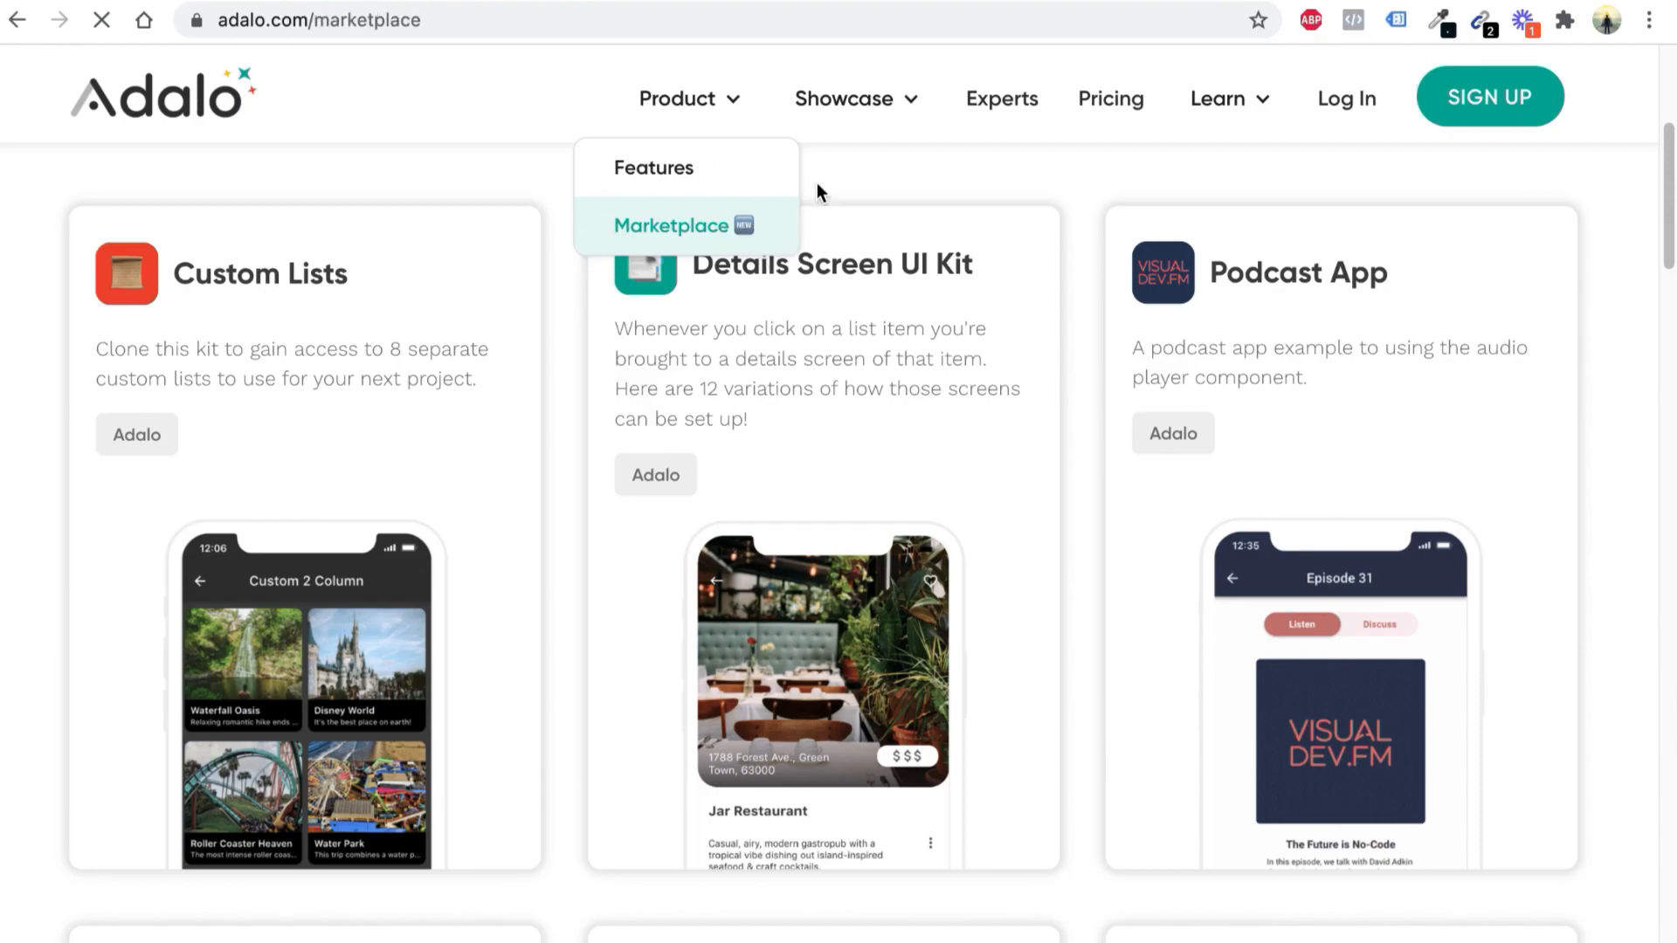
scroll(877, 323, down, 2)
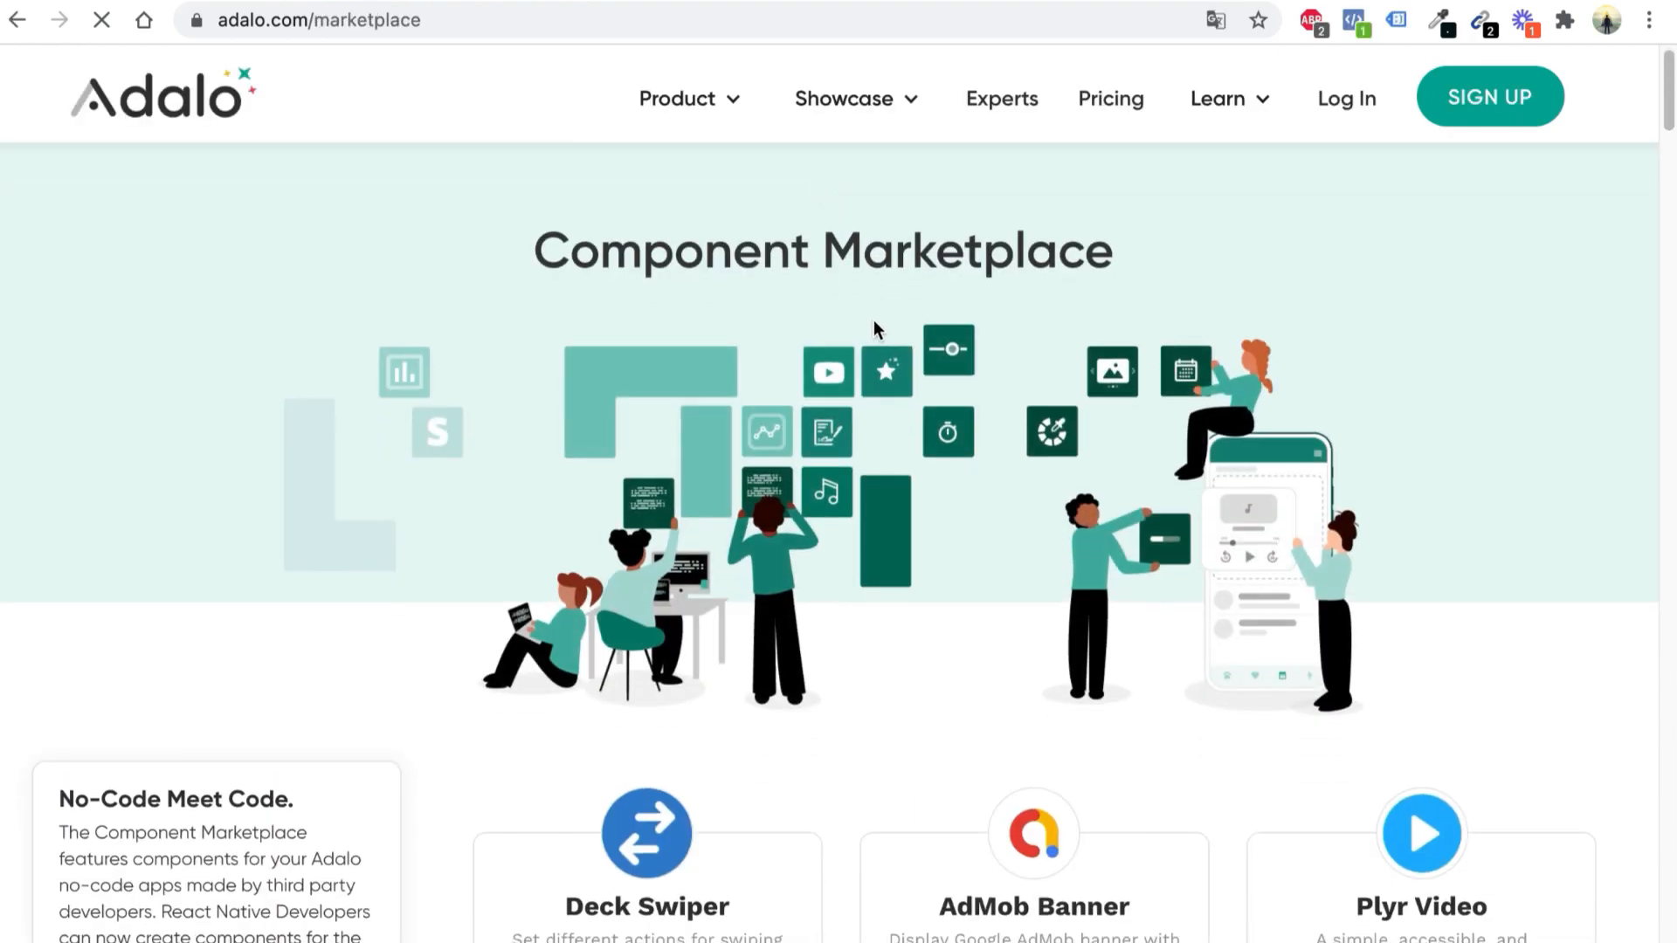
scroll(879, 307, down, 6)
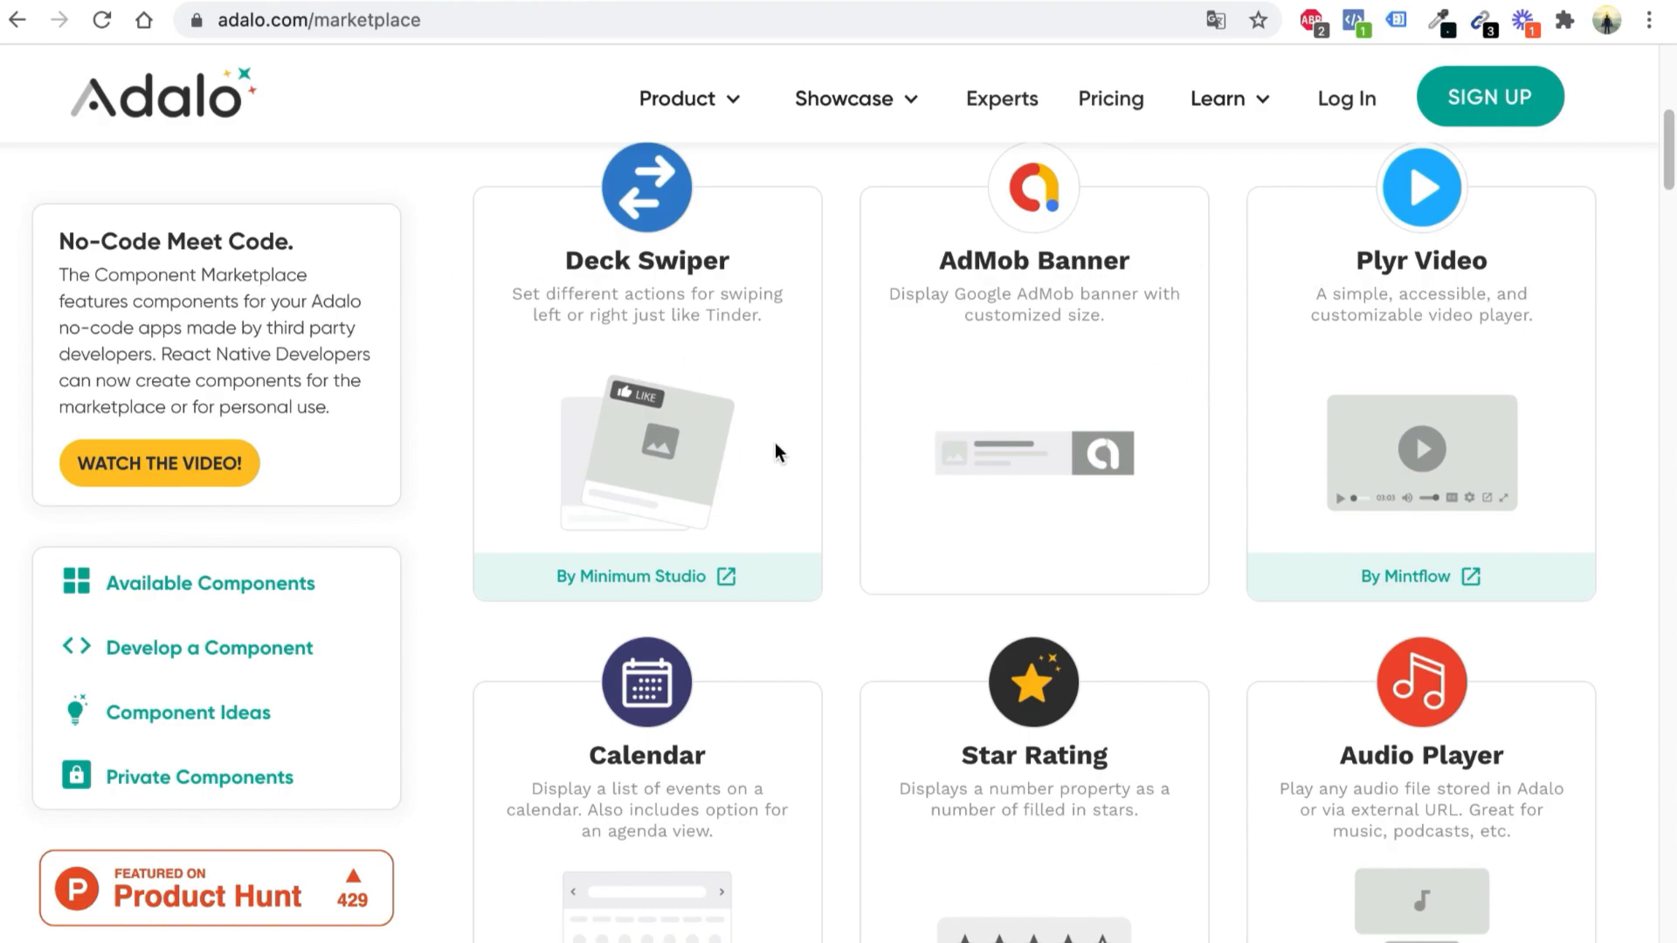
scroll(900, 414, up, 1)
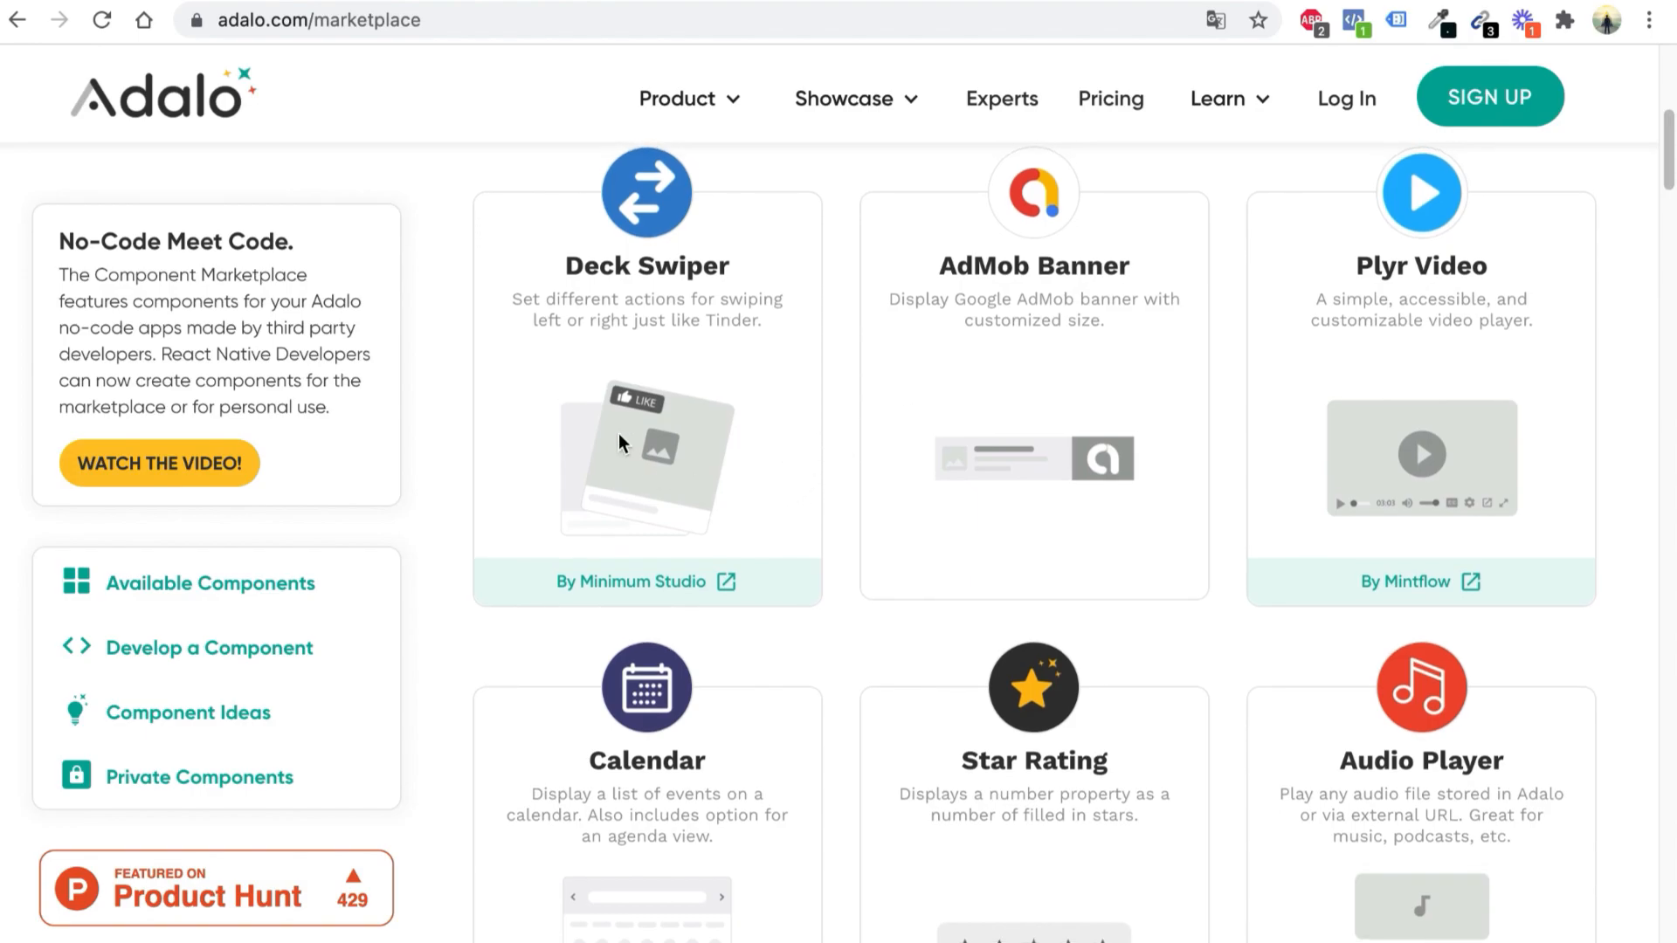
scroll(1085, 751, down, 1)
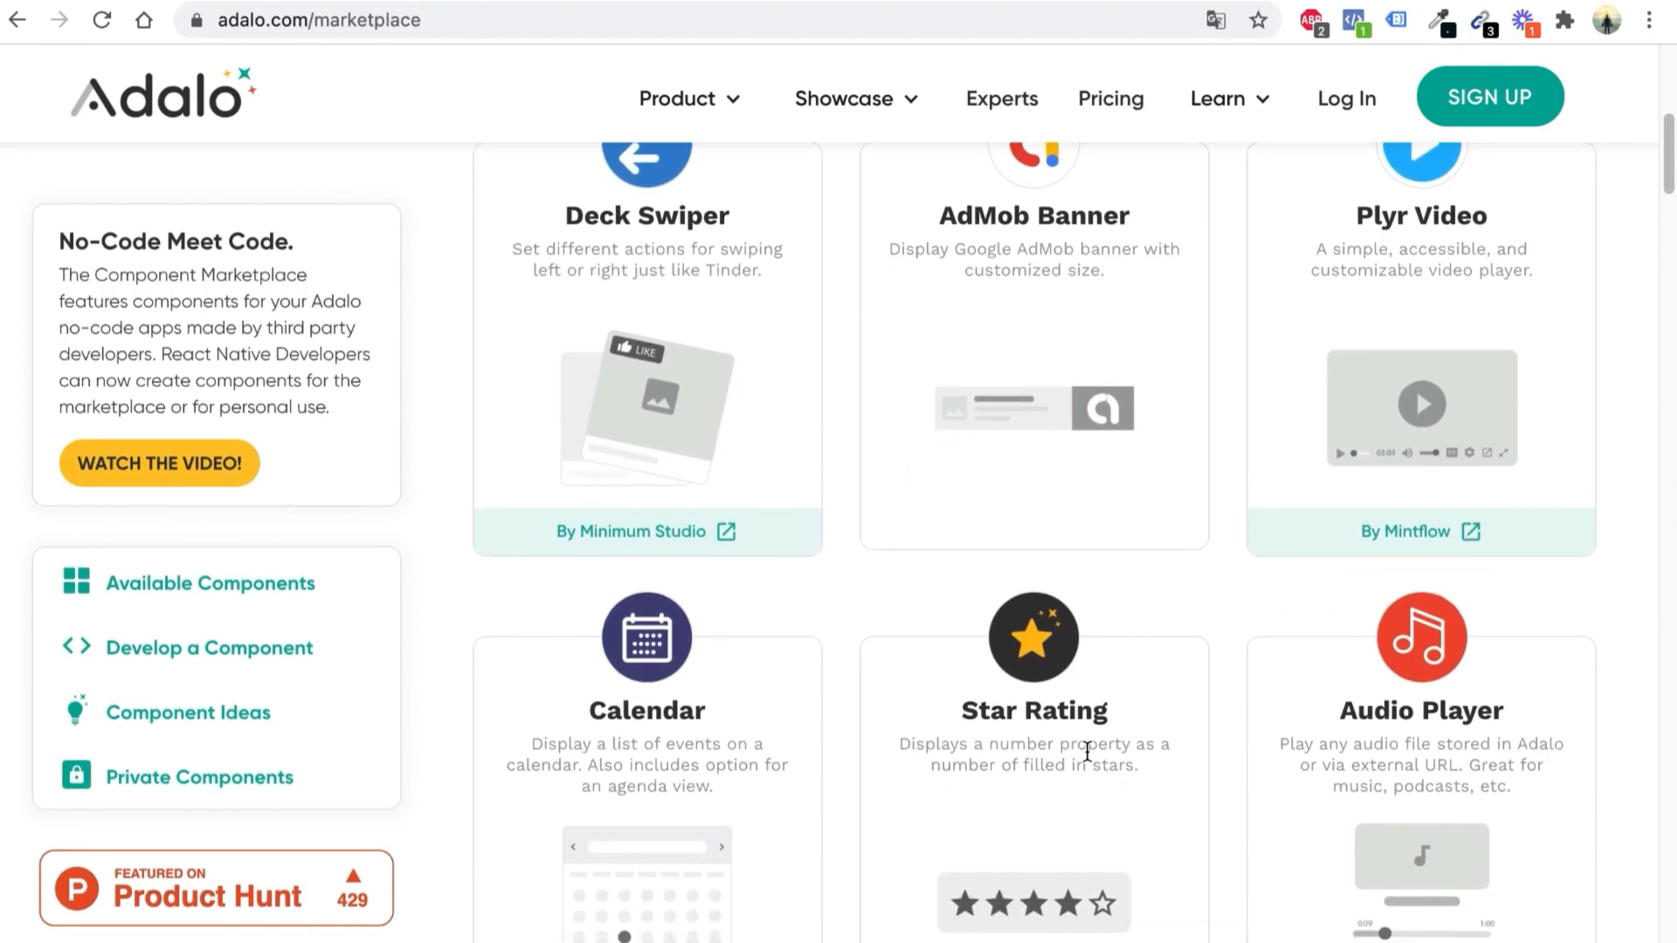
scroll(1315, 747, down, 3)
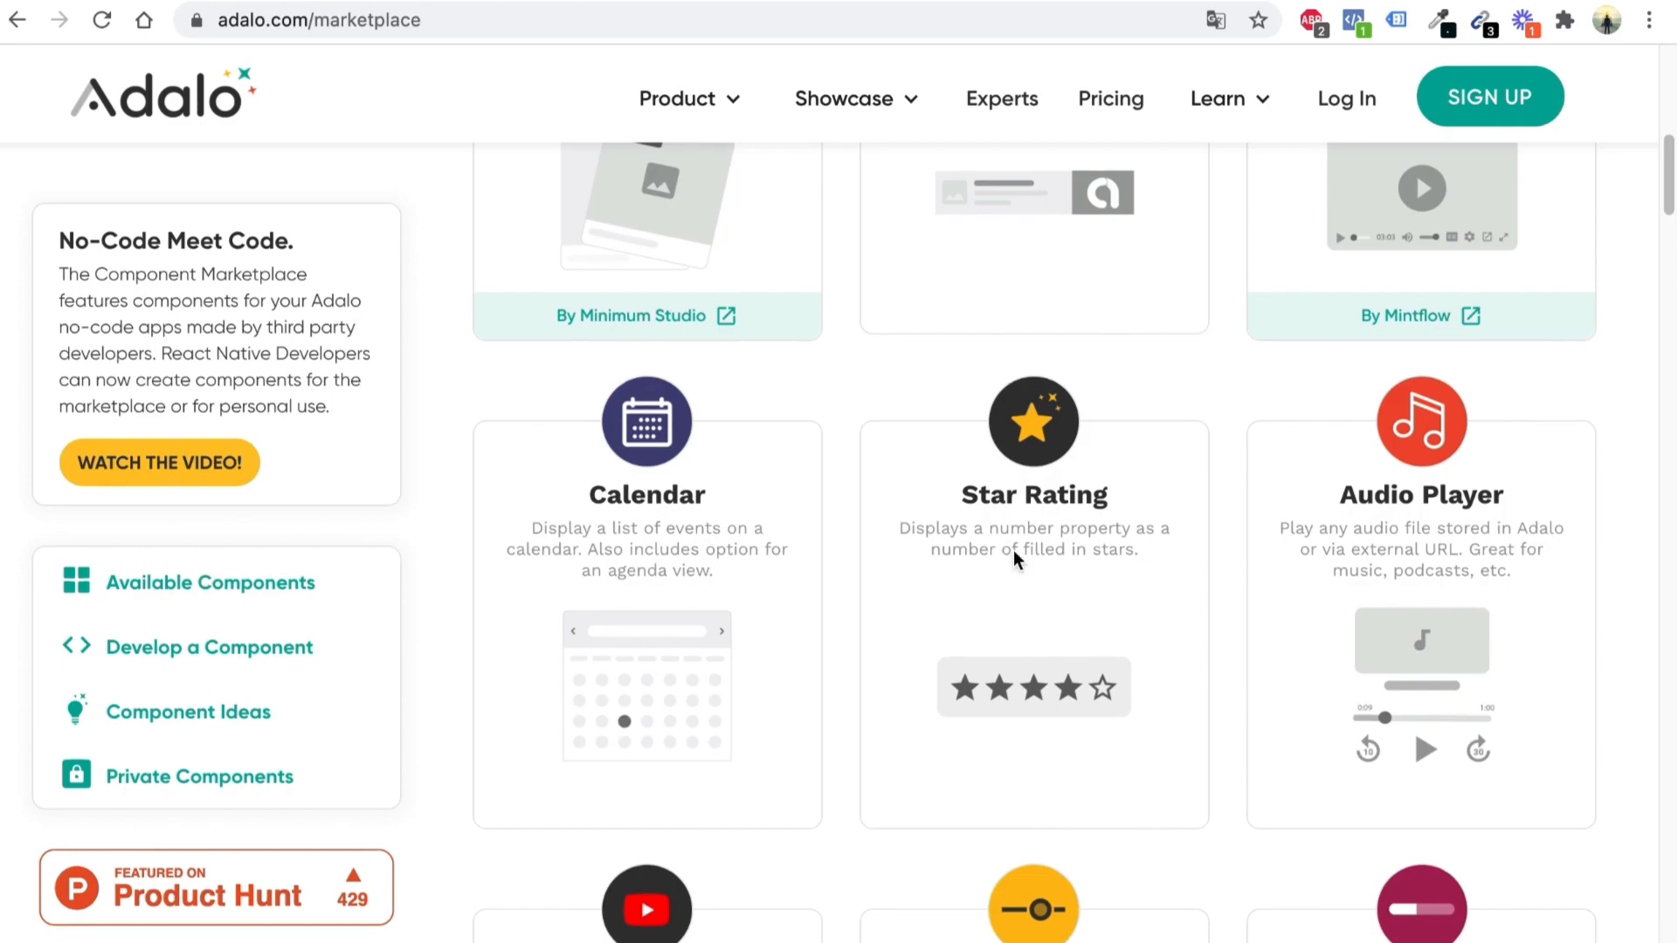
scroll(760, 485, down, 1)
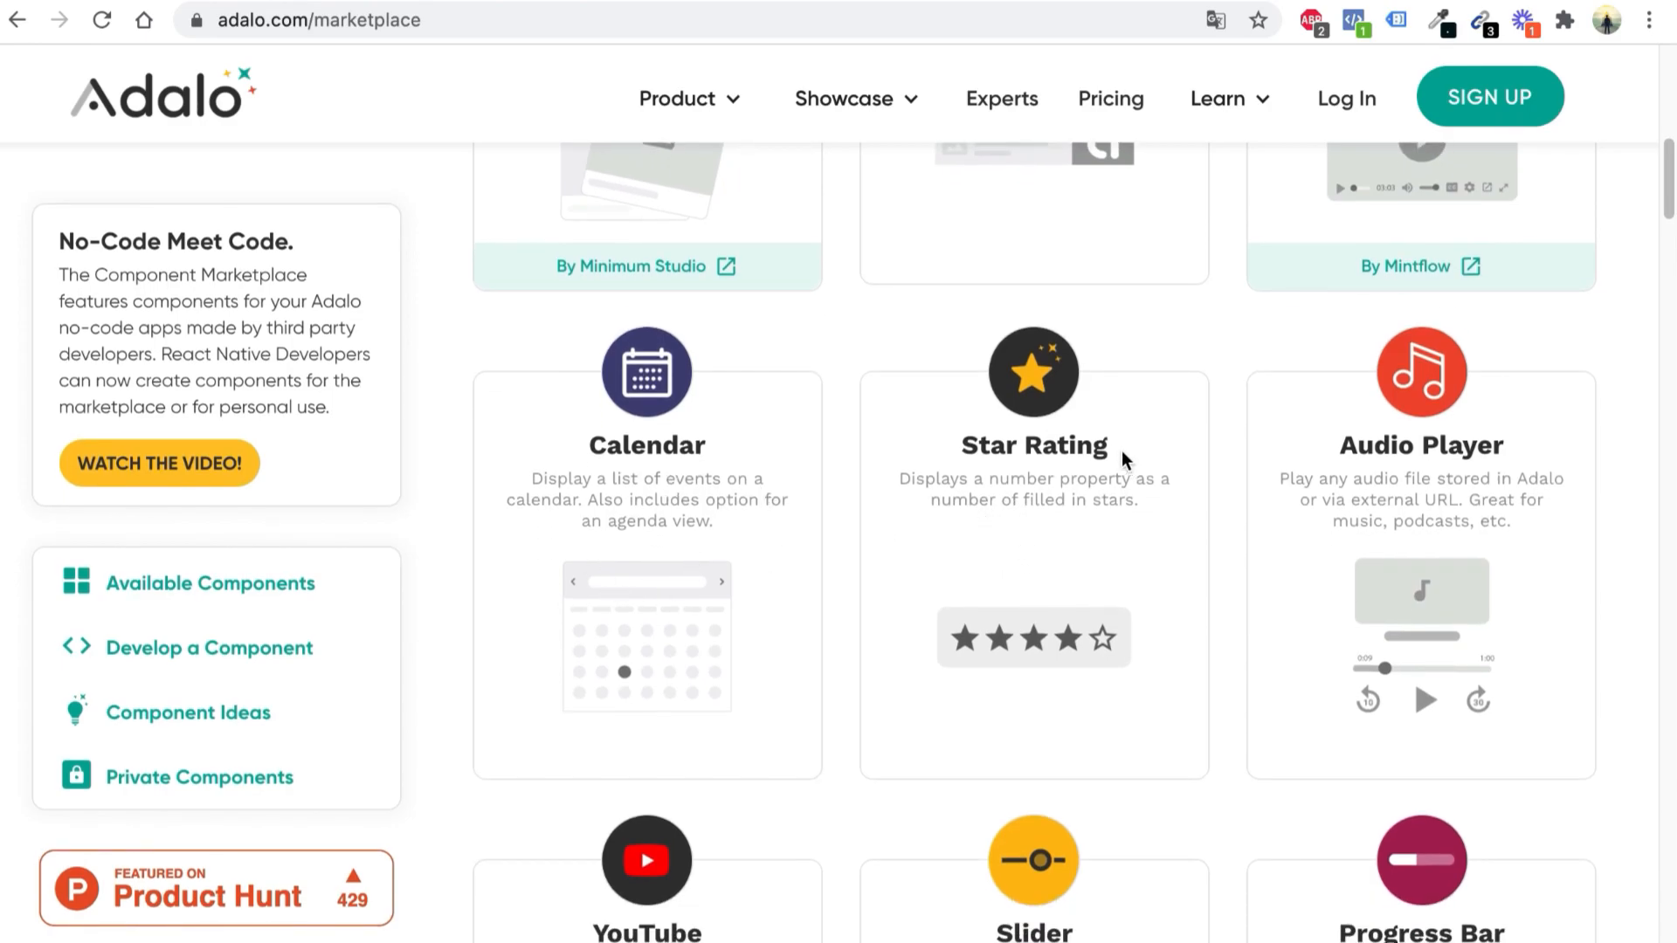
Highlight the Star Rating component title, then return to the Adalo homepage
drag(958, 447, 1134, 473)
click(1136, 476)
scroll(1150, 563, up, 3)
scroll(1150, 561, down, 10)
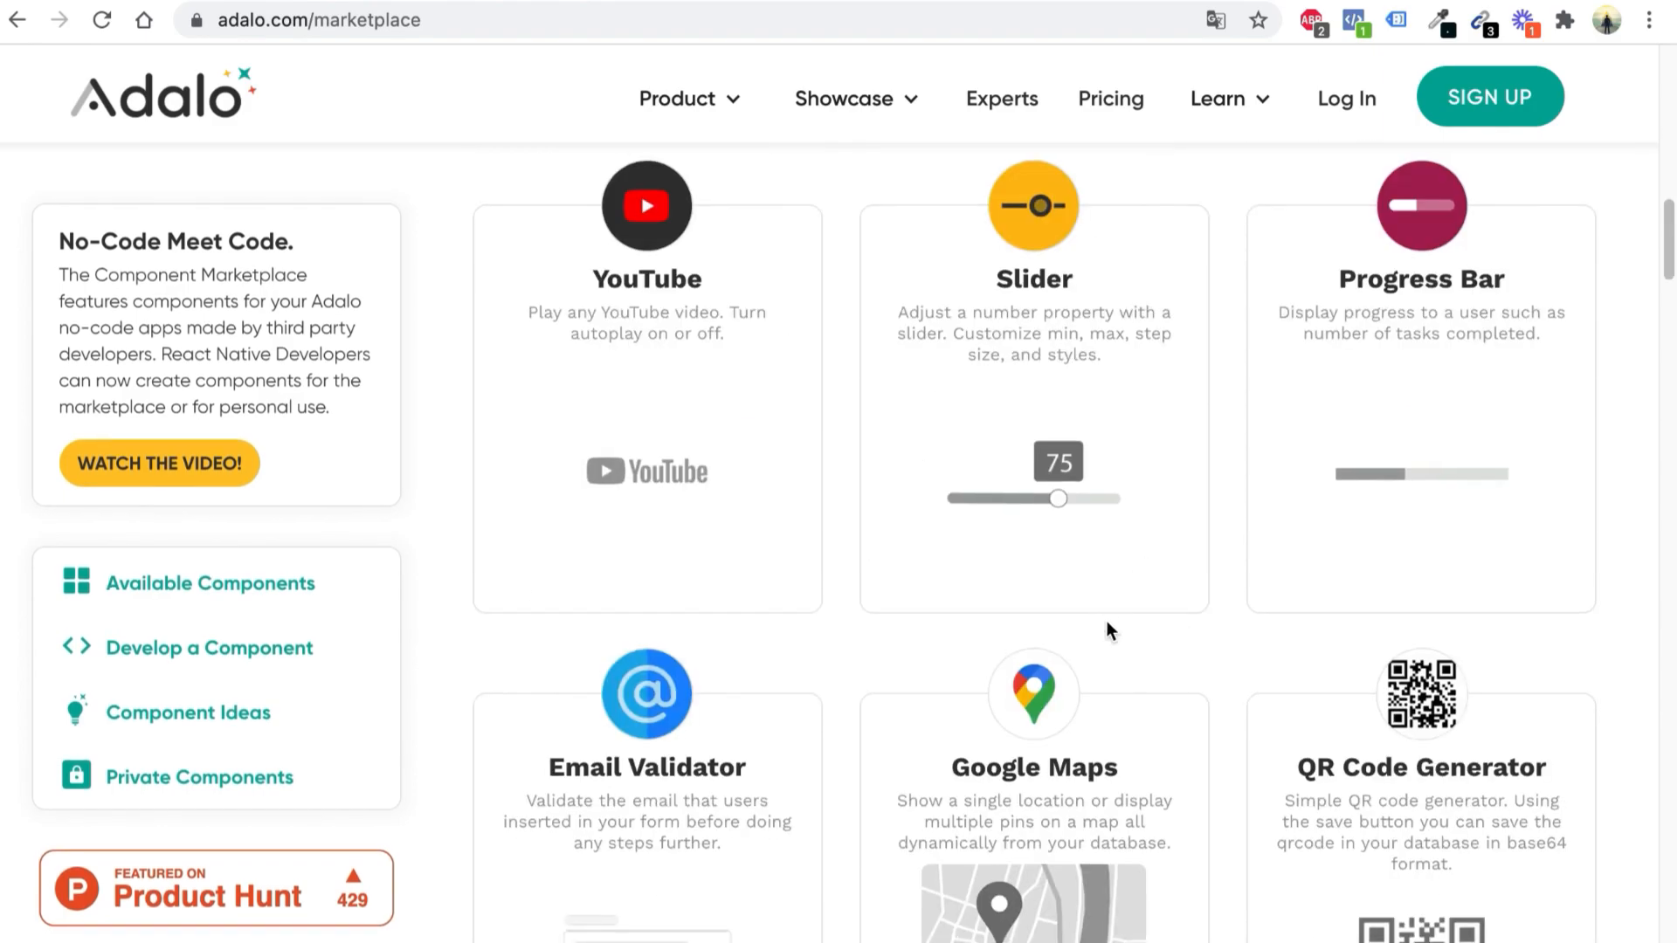
scroll(1205, 559, up, 10)
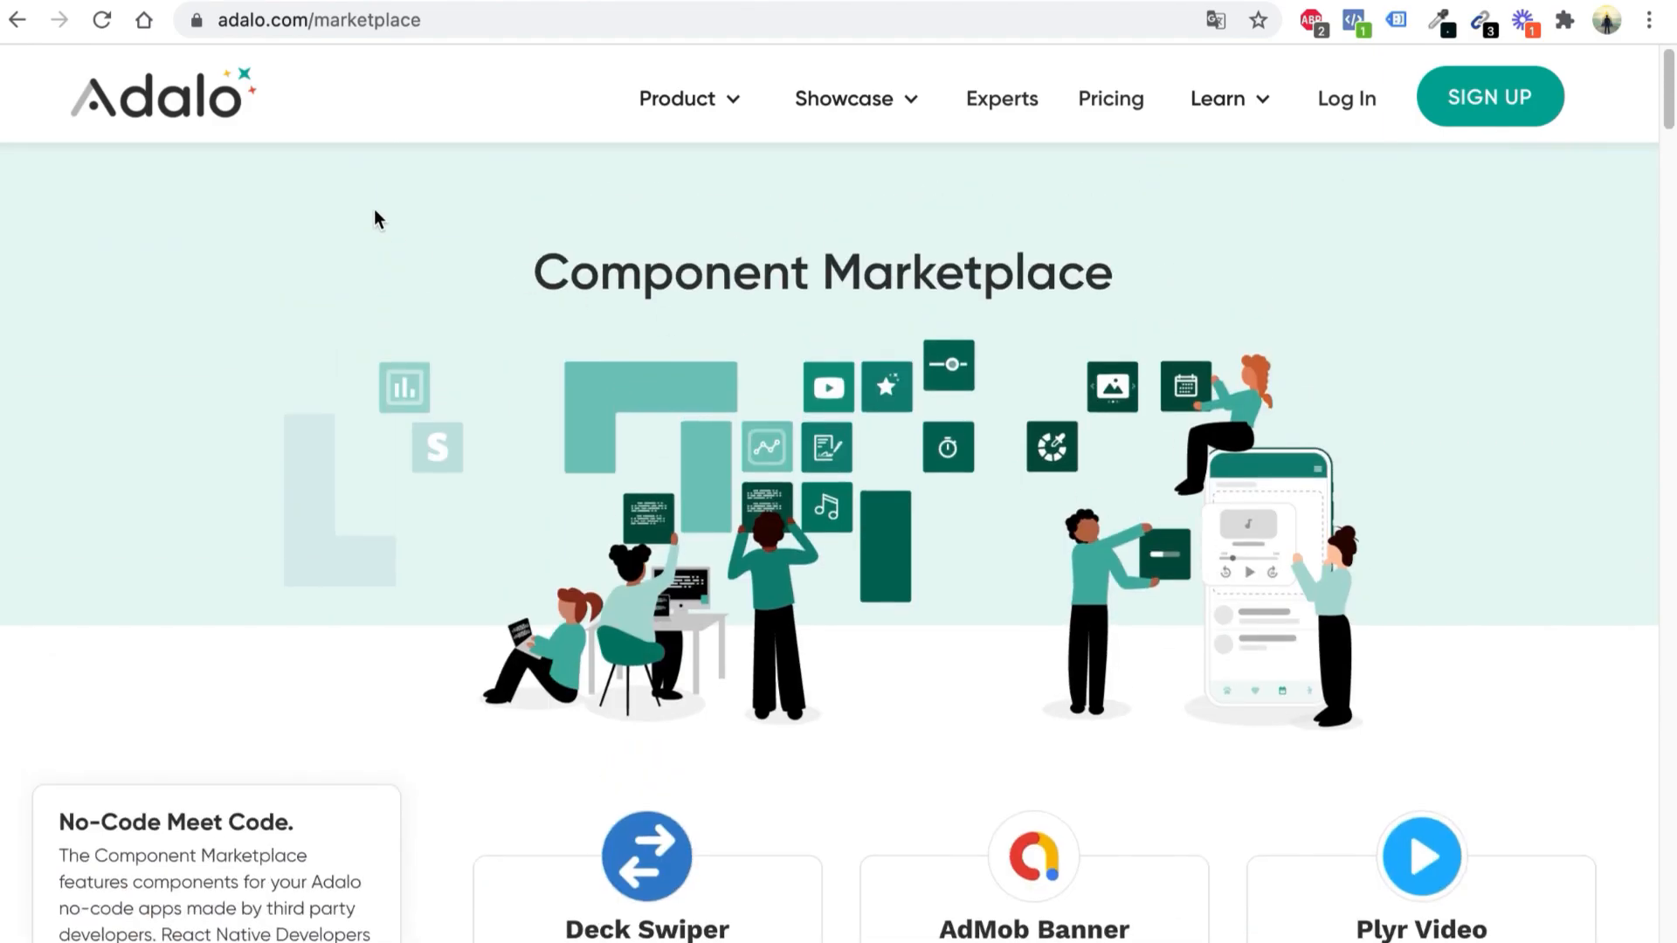
click(214, 115)
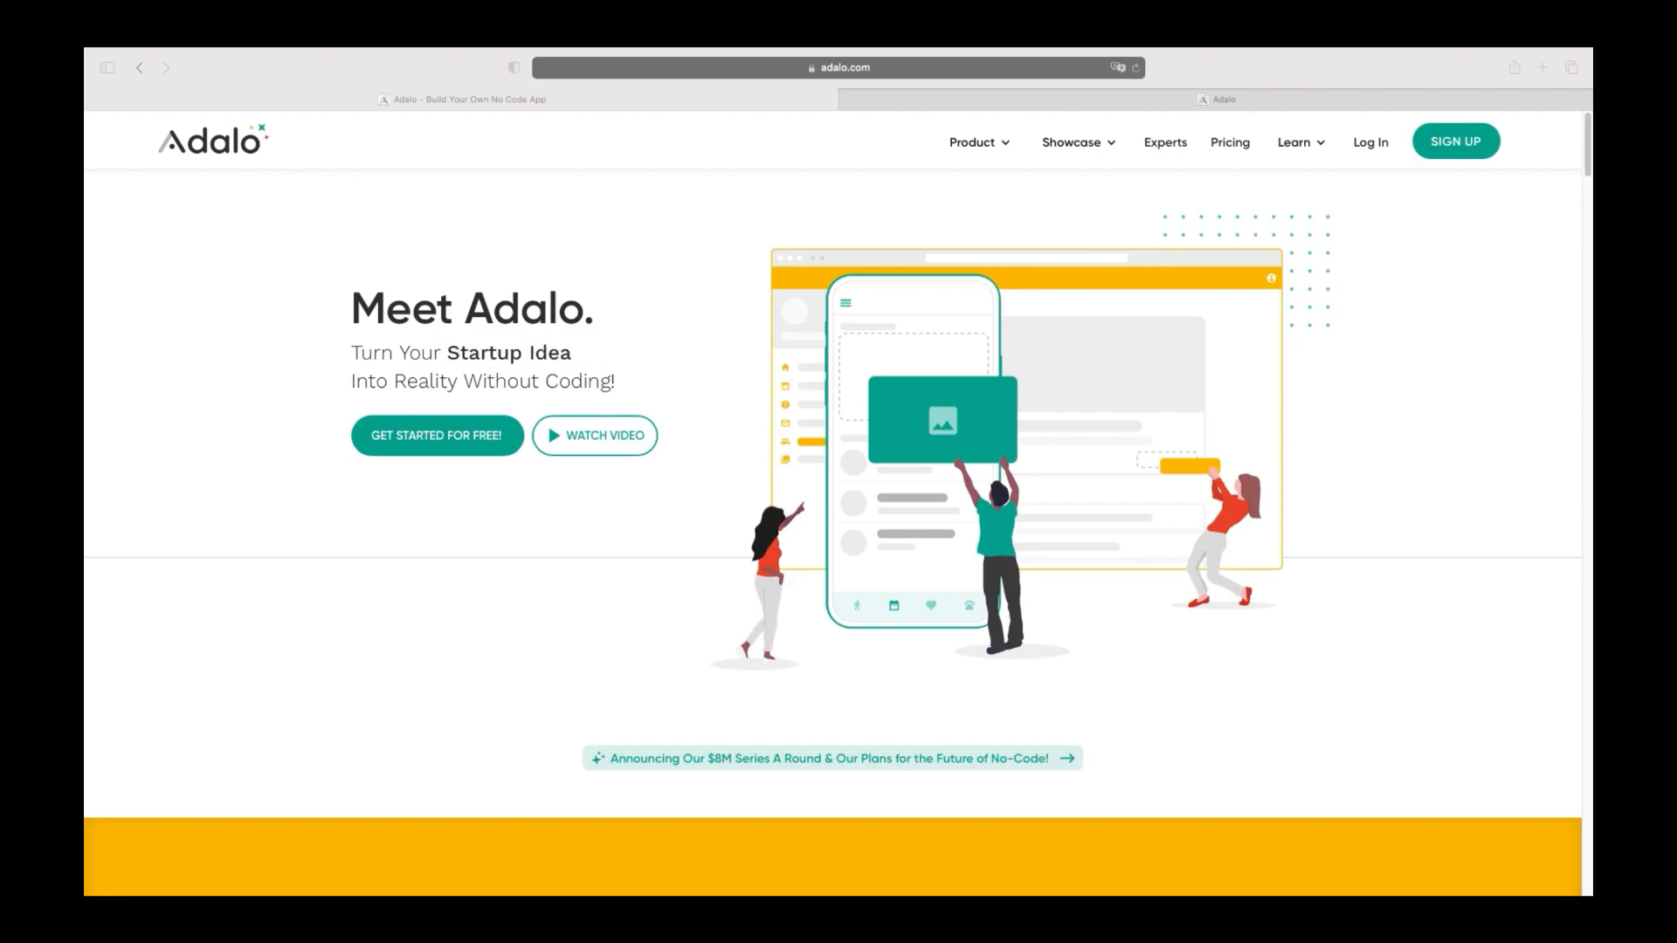
Open the 'Sign Up For Free!' form from the homepage's SIGN UP link
click(1446, 155)
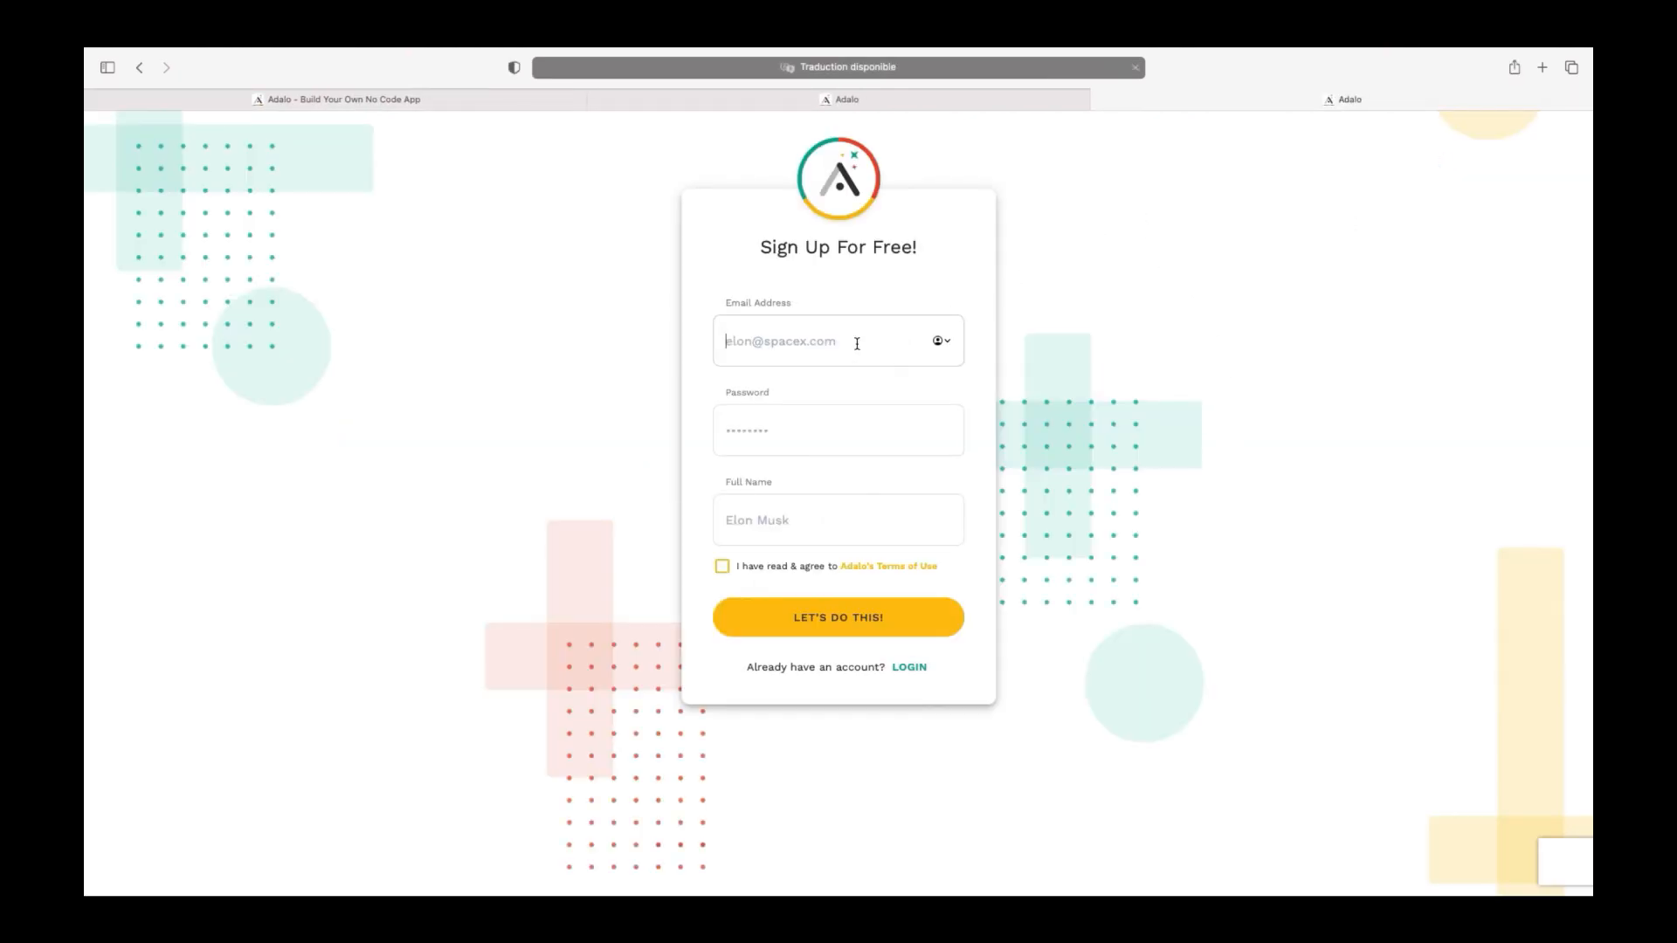
Fill in the account e-mail, password and full name, then submit the sign-up form
click(857, 343)
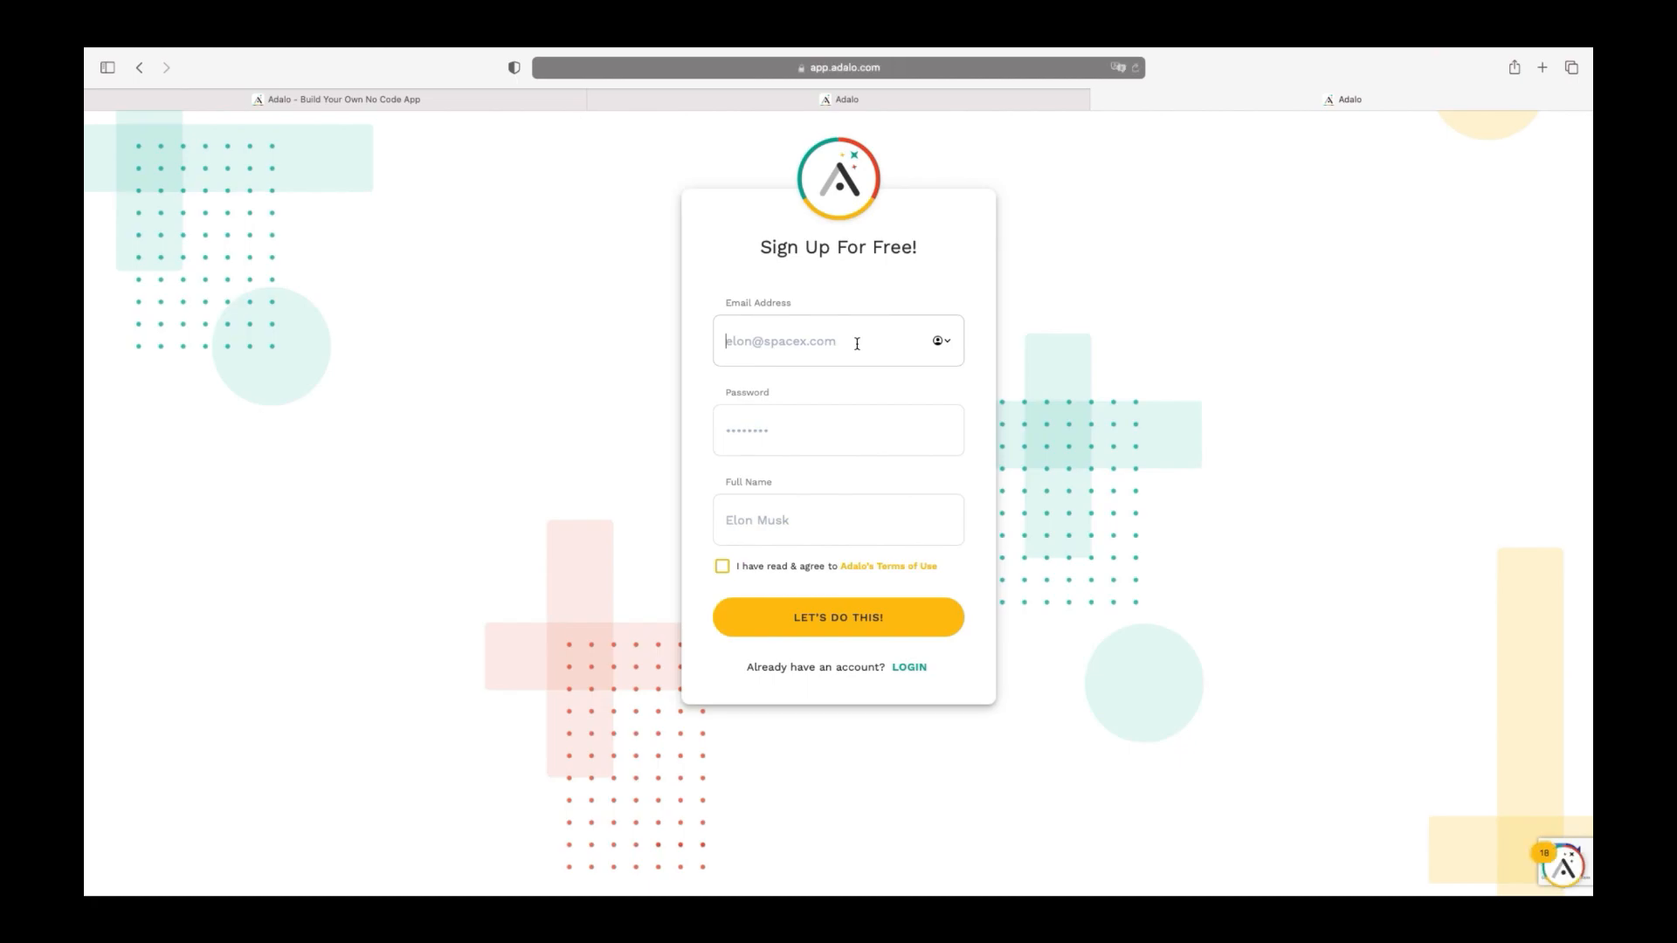
key(Tab)
text(d)
key(Tab)
text(Dji)
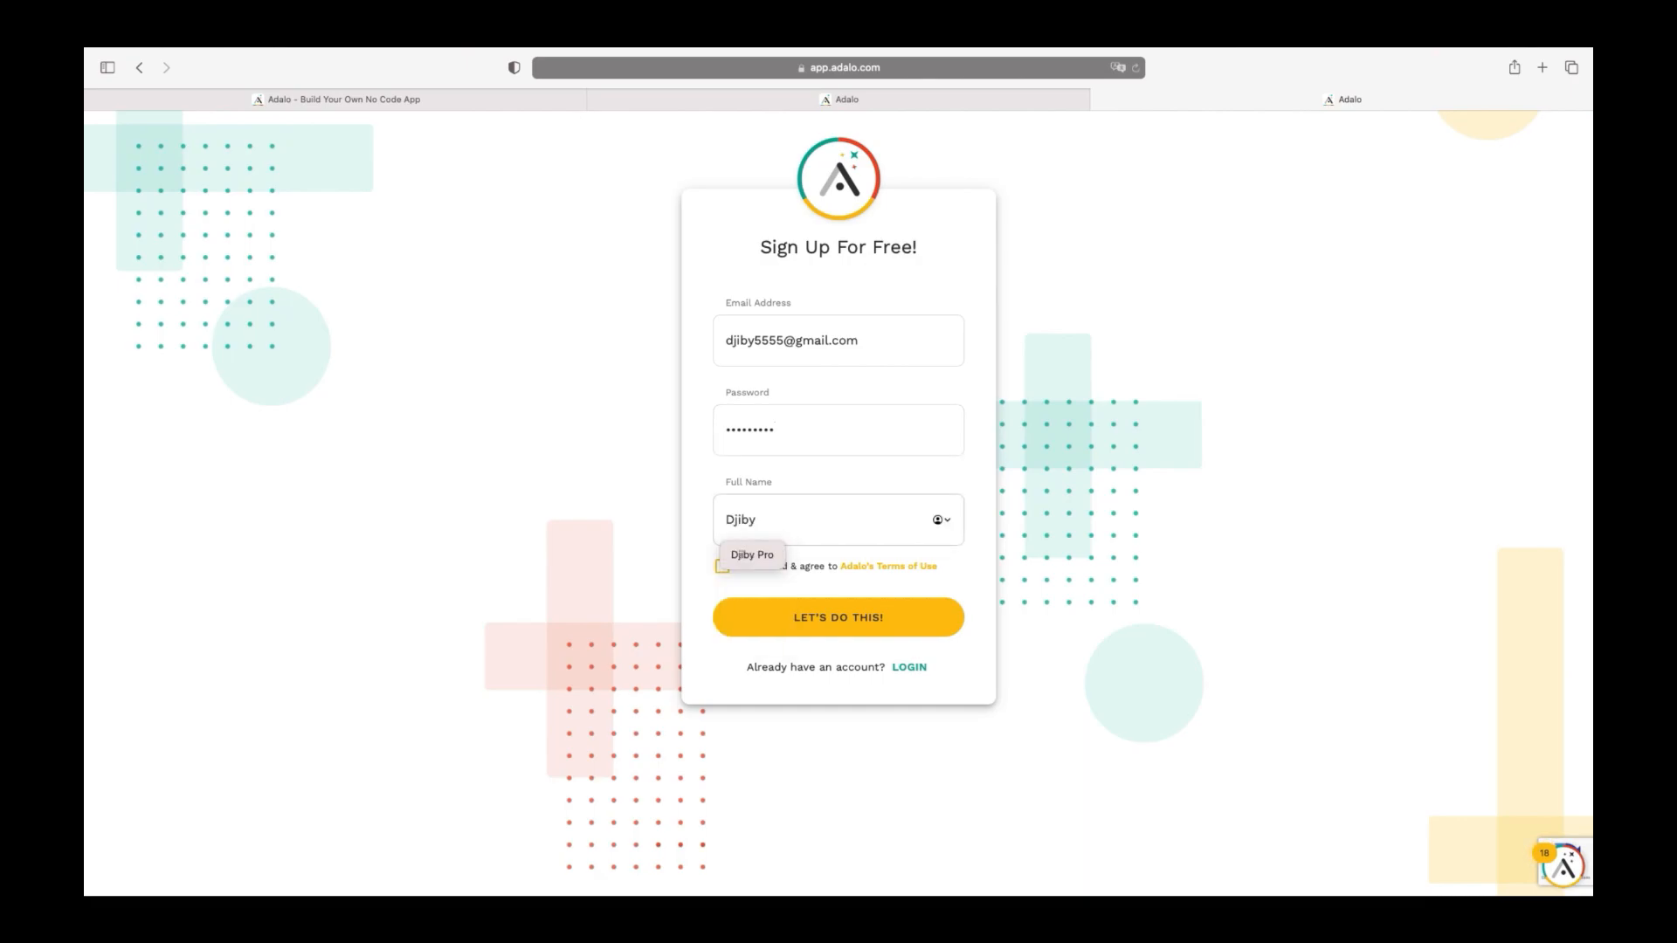
click(895, 481)
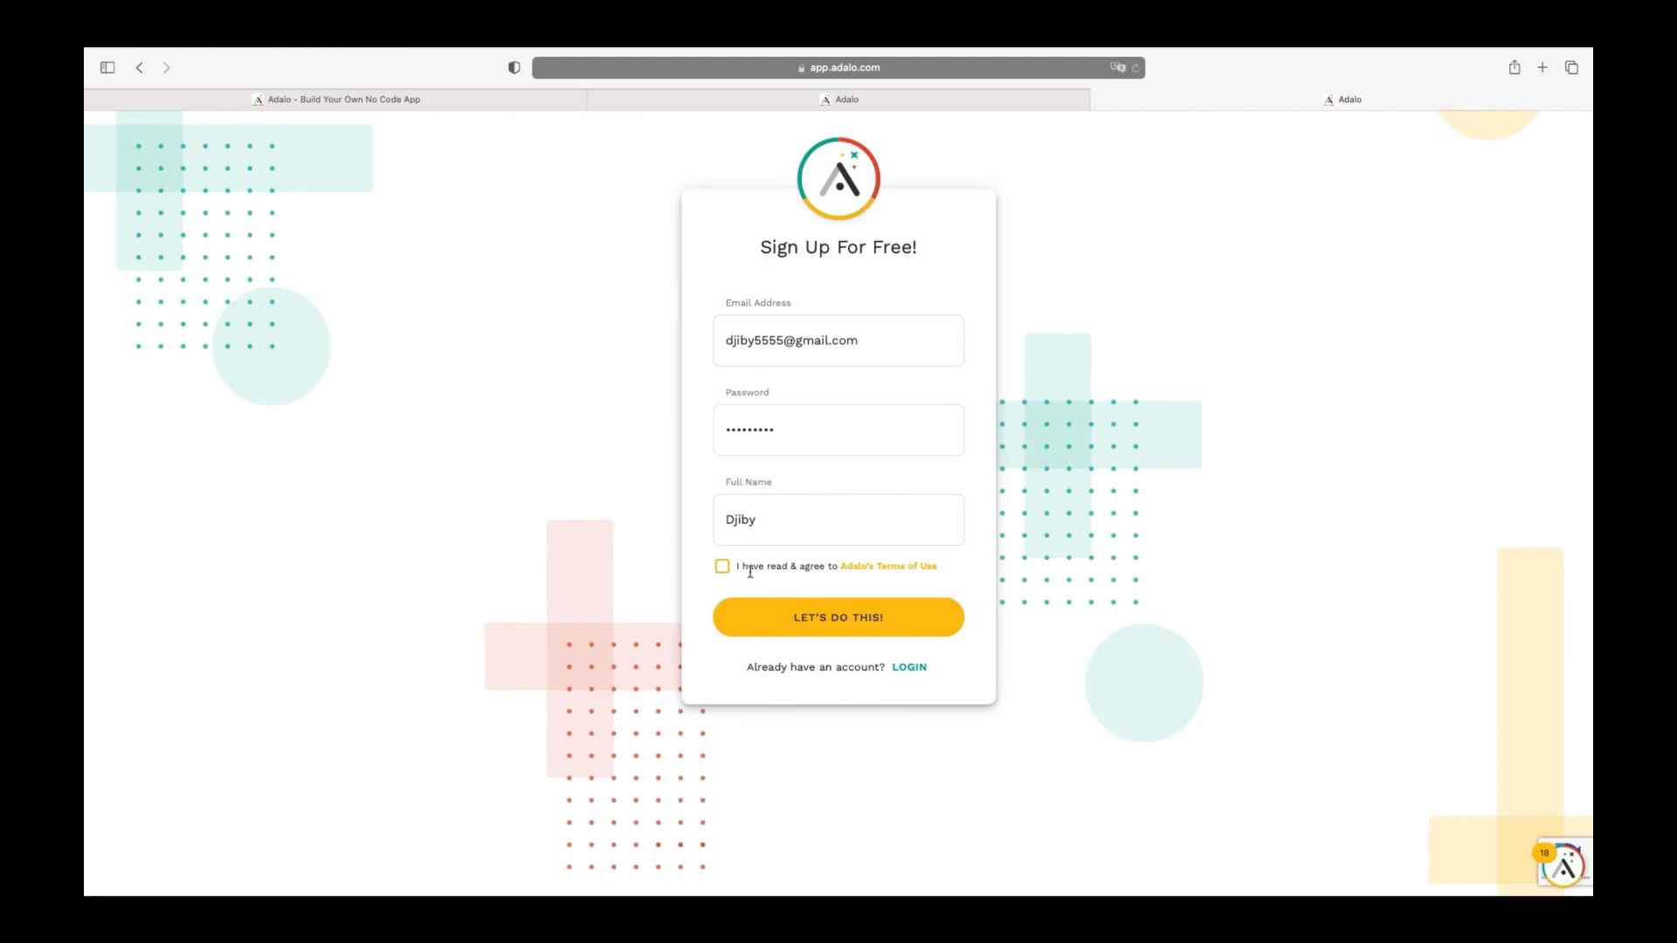
click(840, 628)
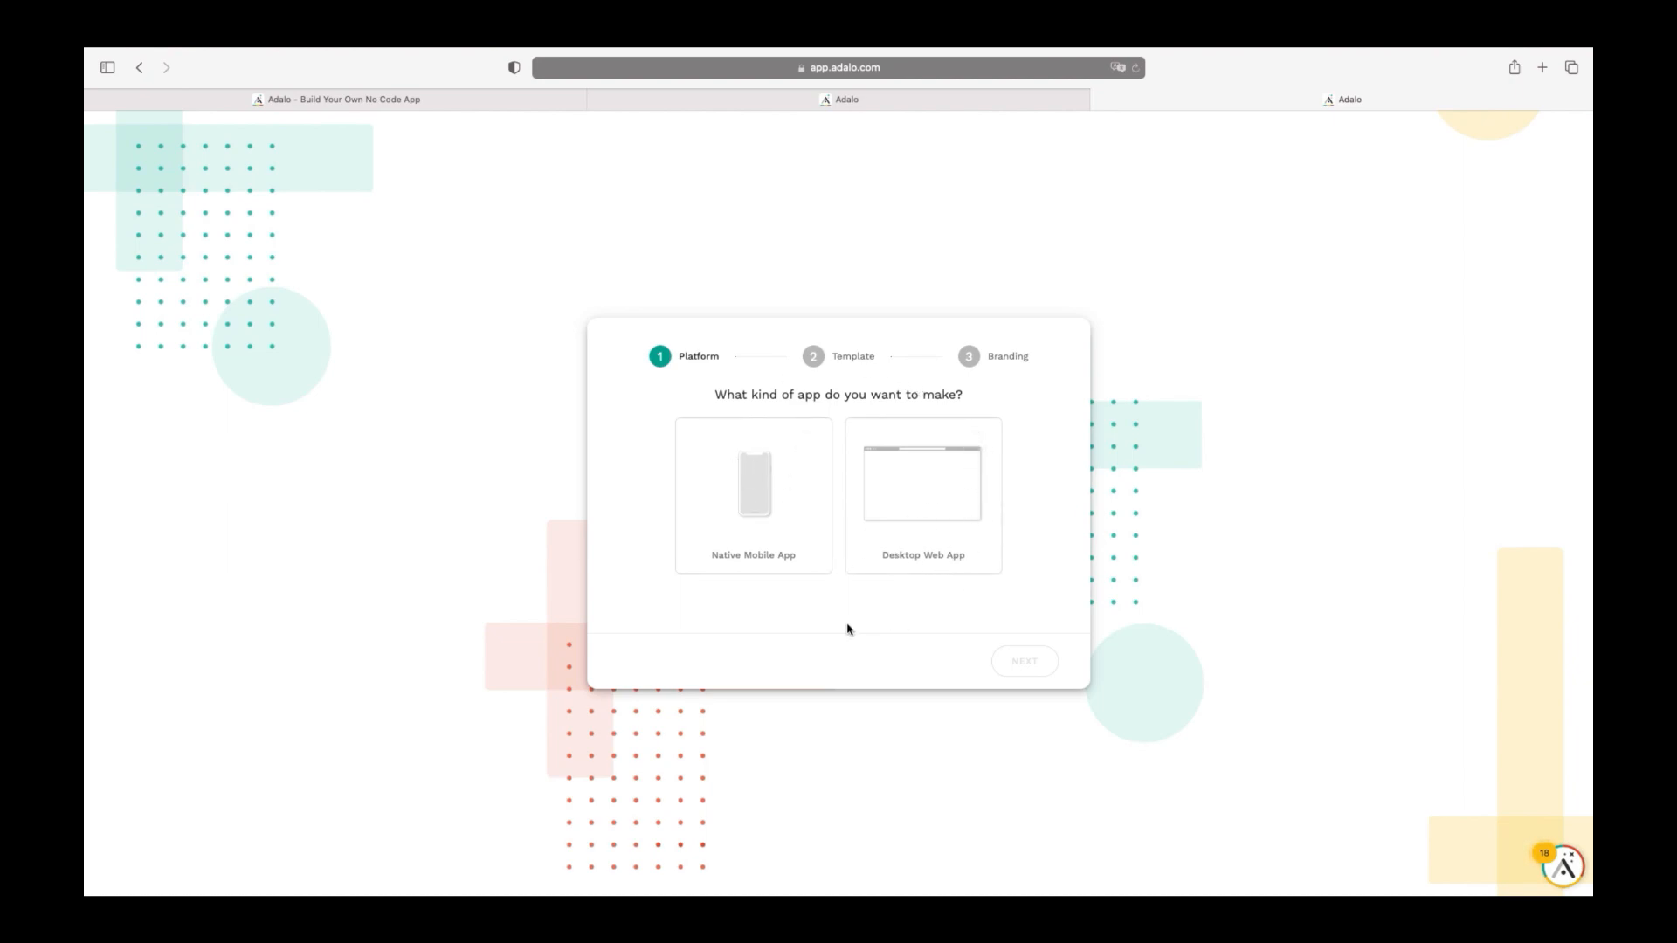
Choose Native Mobile App and advance to the Template step
click(765, 525)
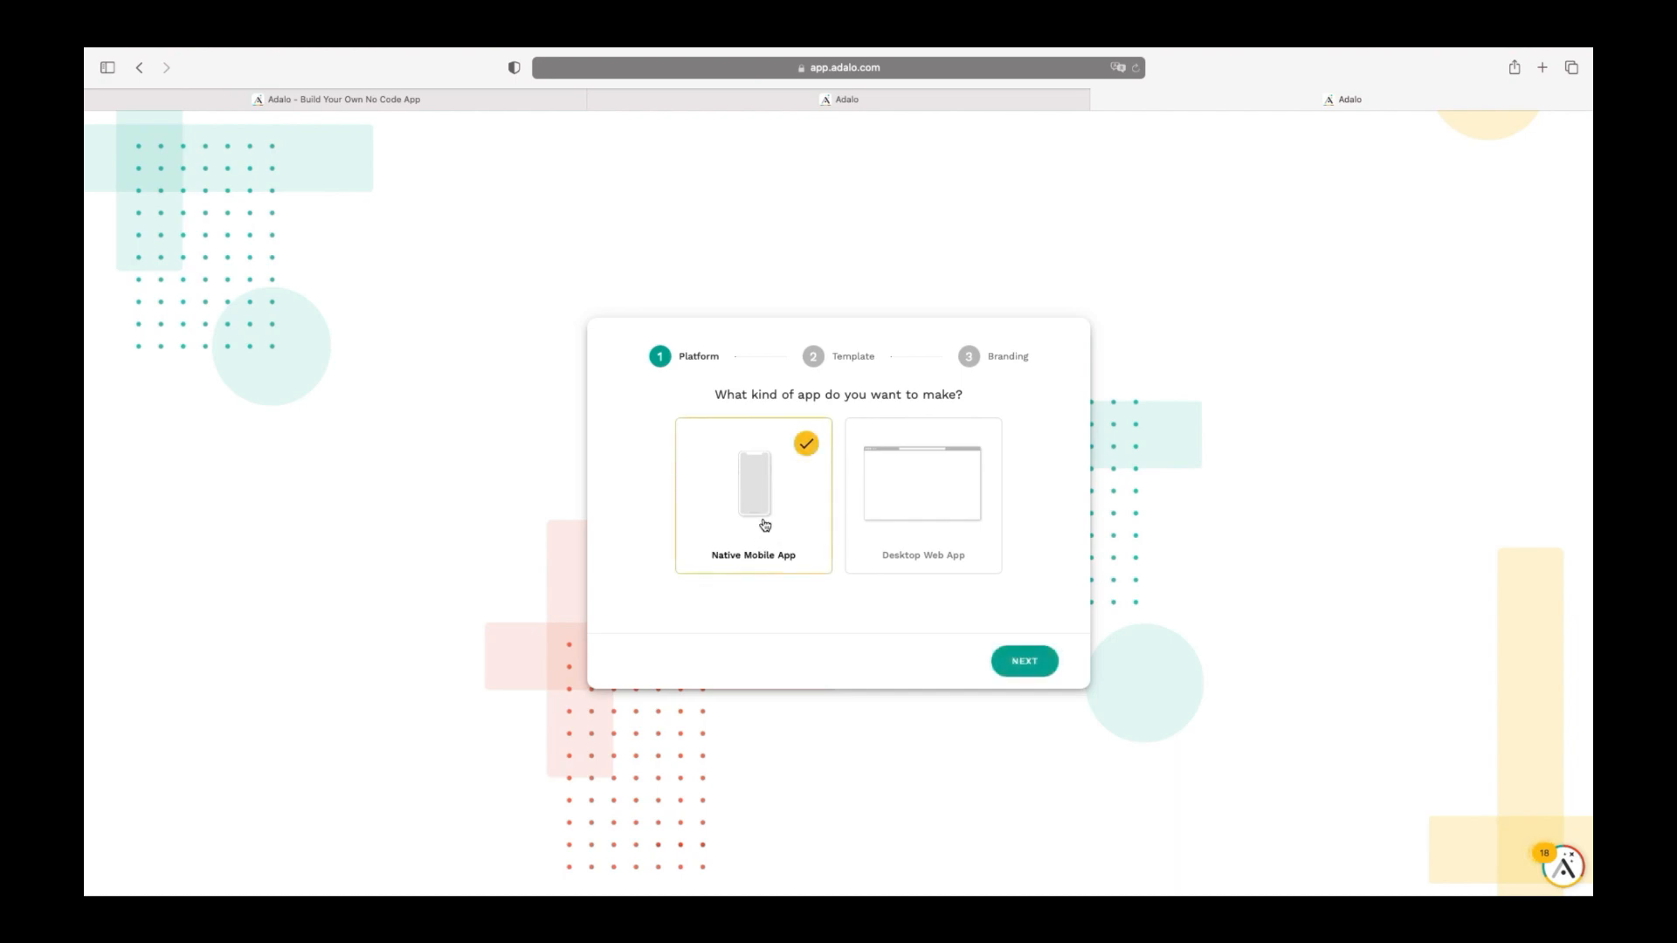
click(1028, 662)
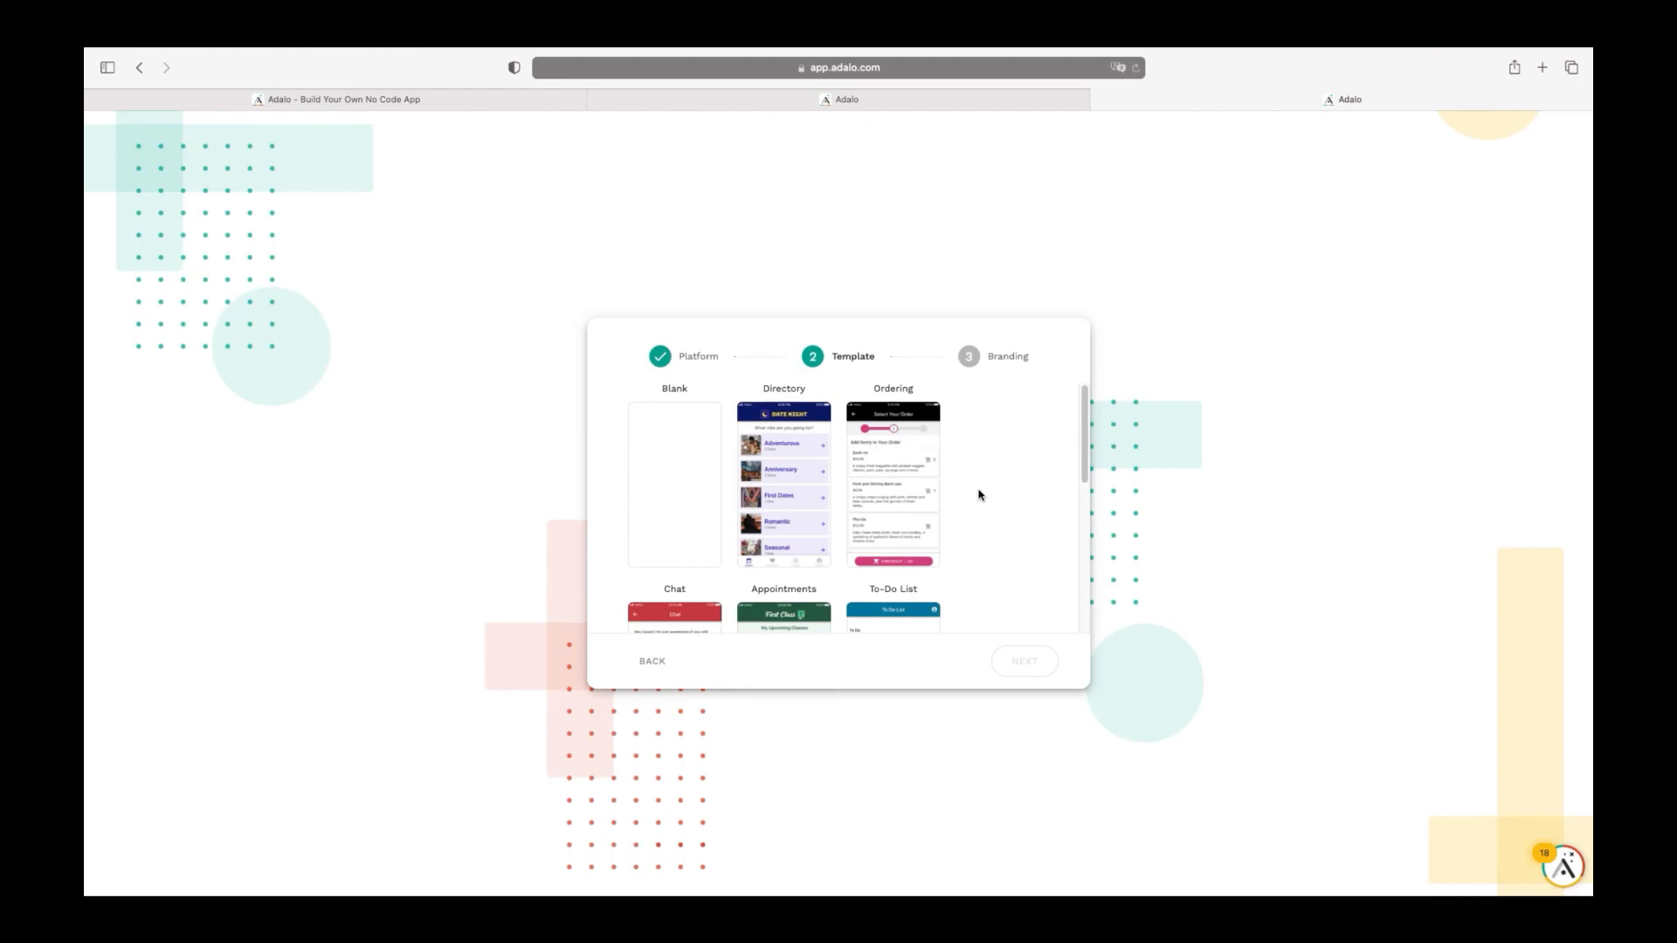
Browse the templates, select Blank, and continue to the Branding step
scroll(1003, 467, down, 1)
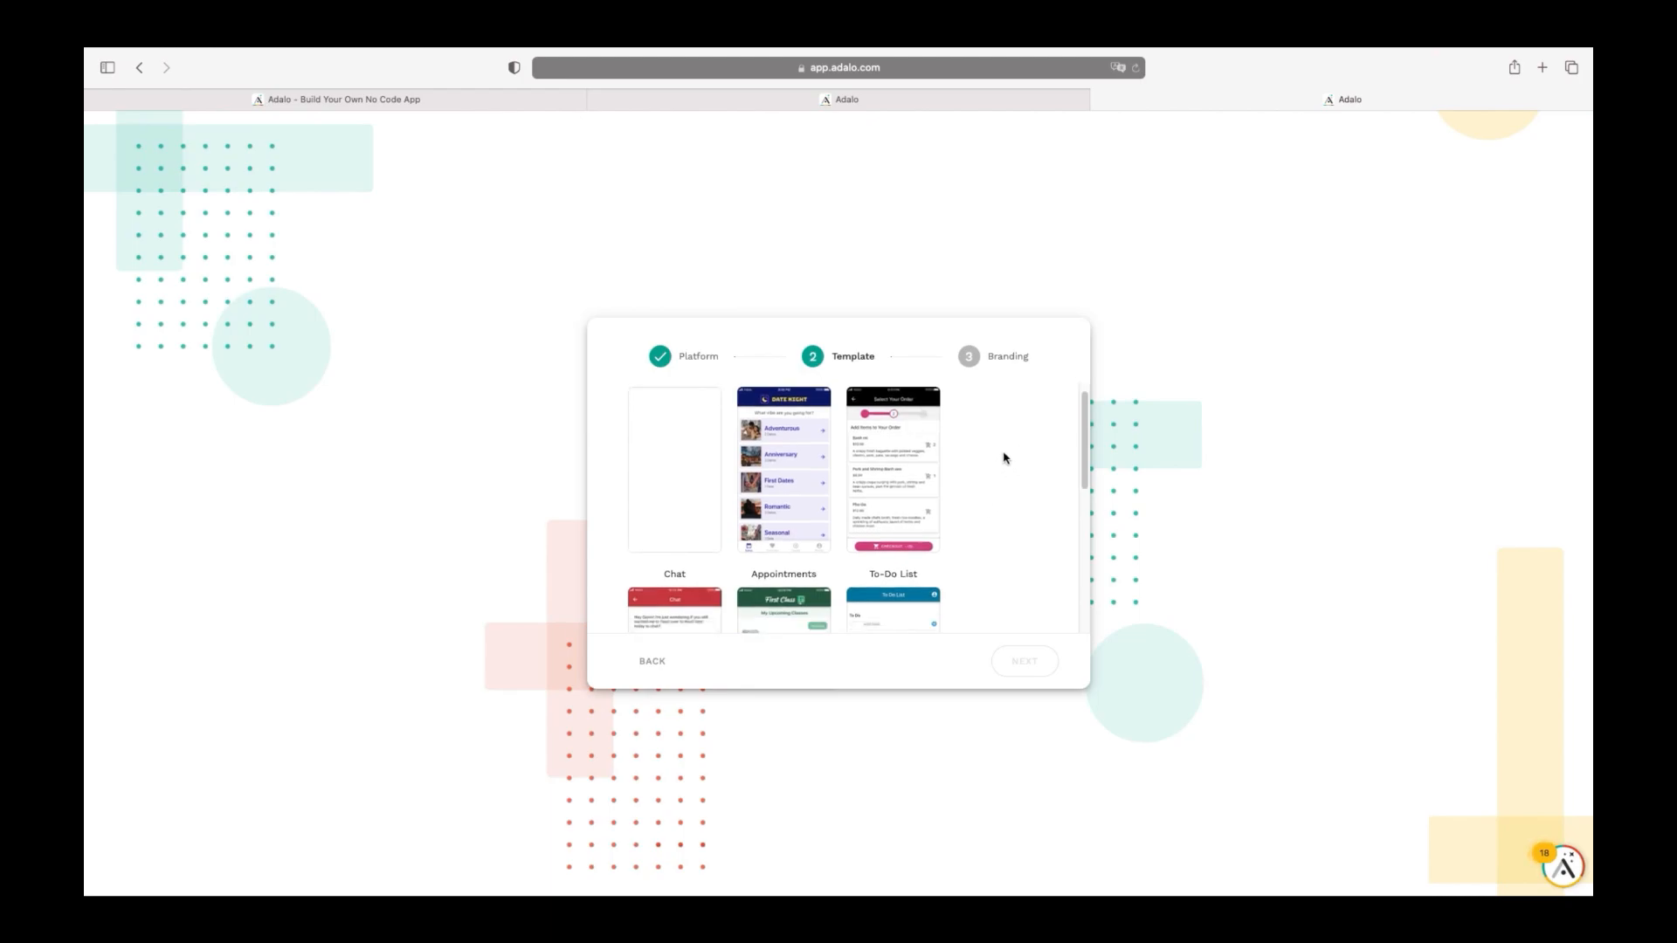
scroll(989, 521, down, 5)
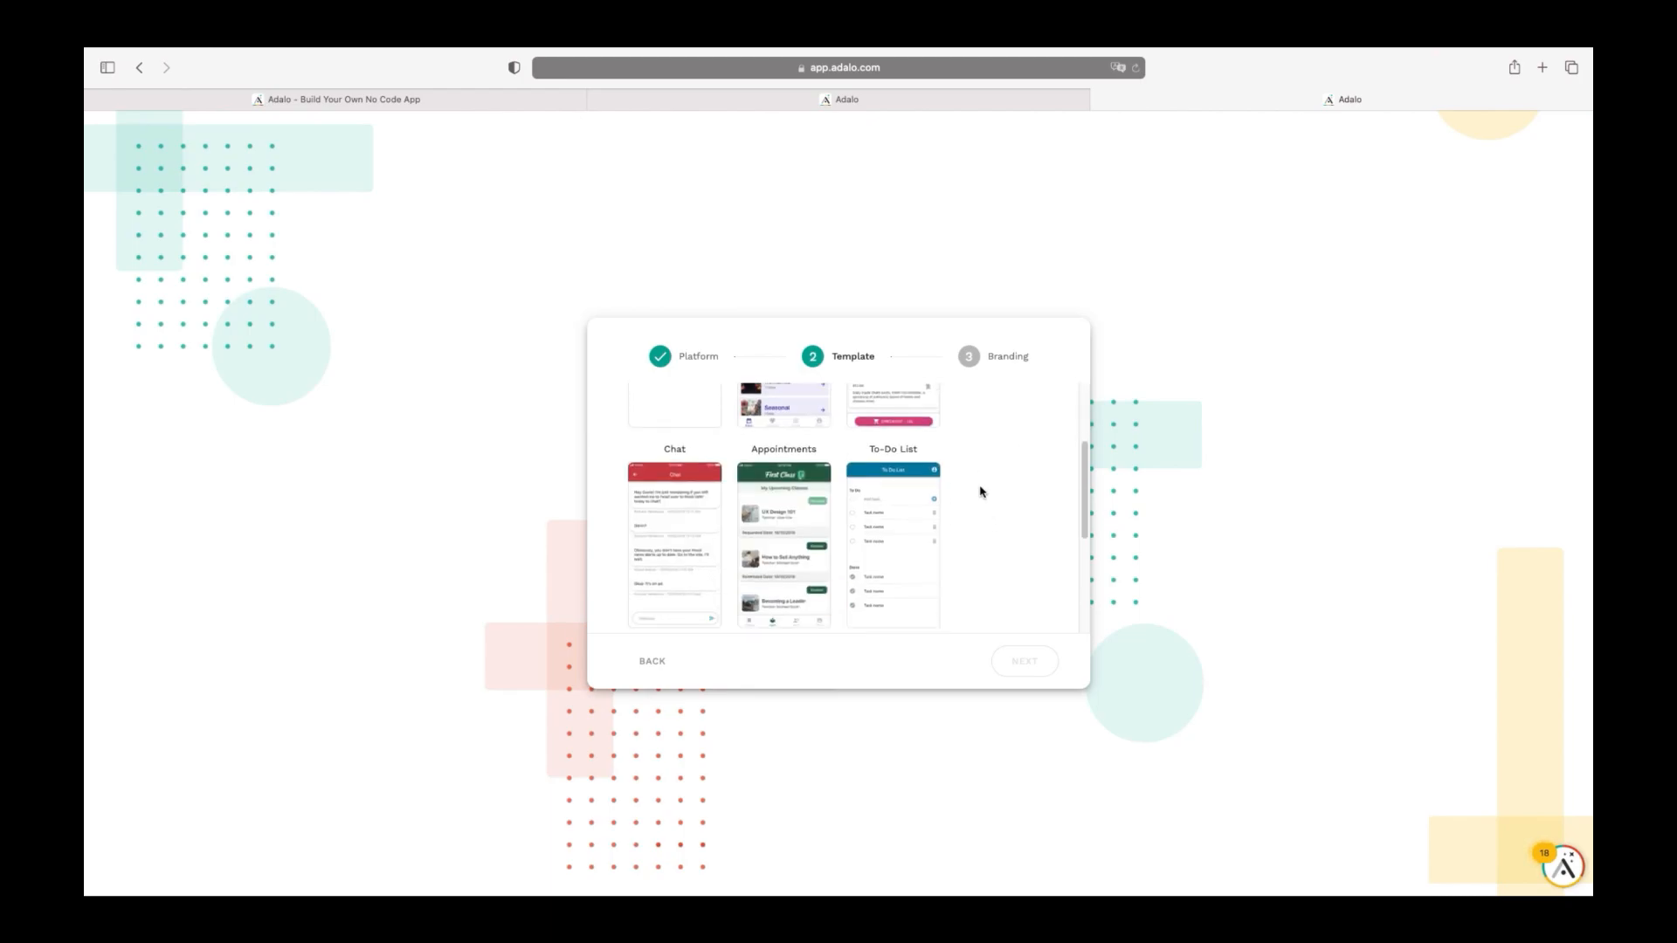
scroll(913, 577, down, 1)
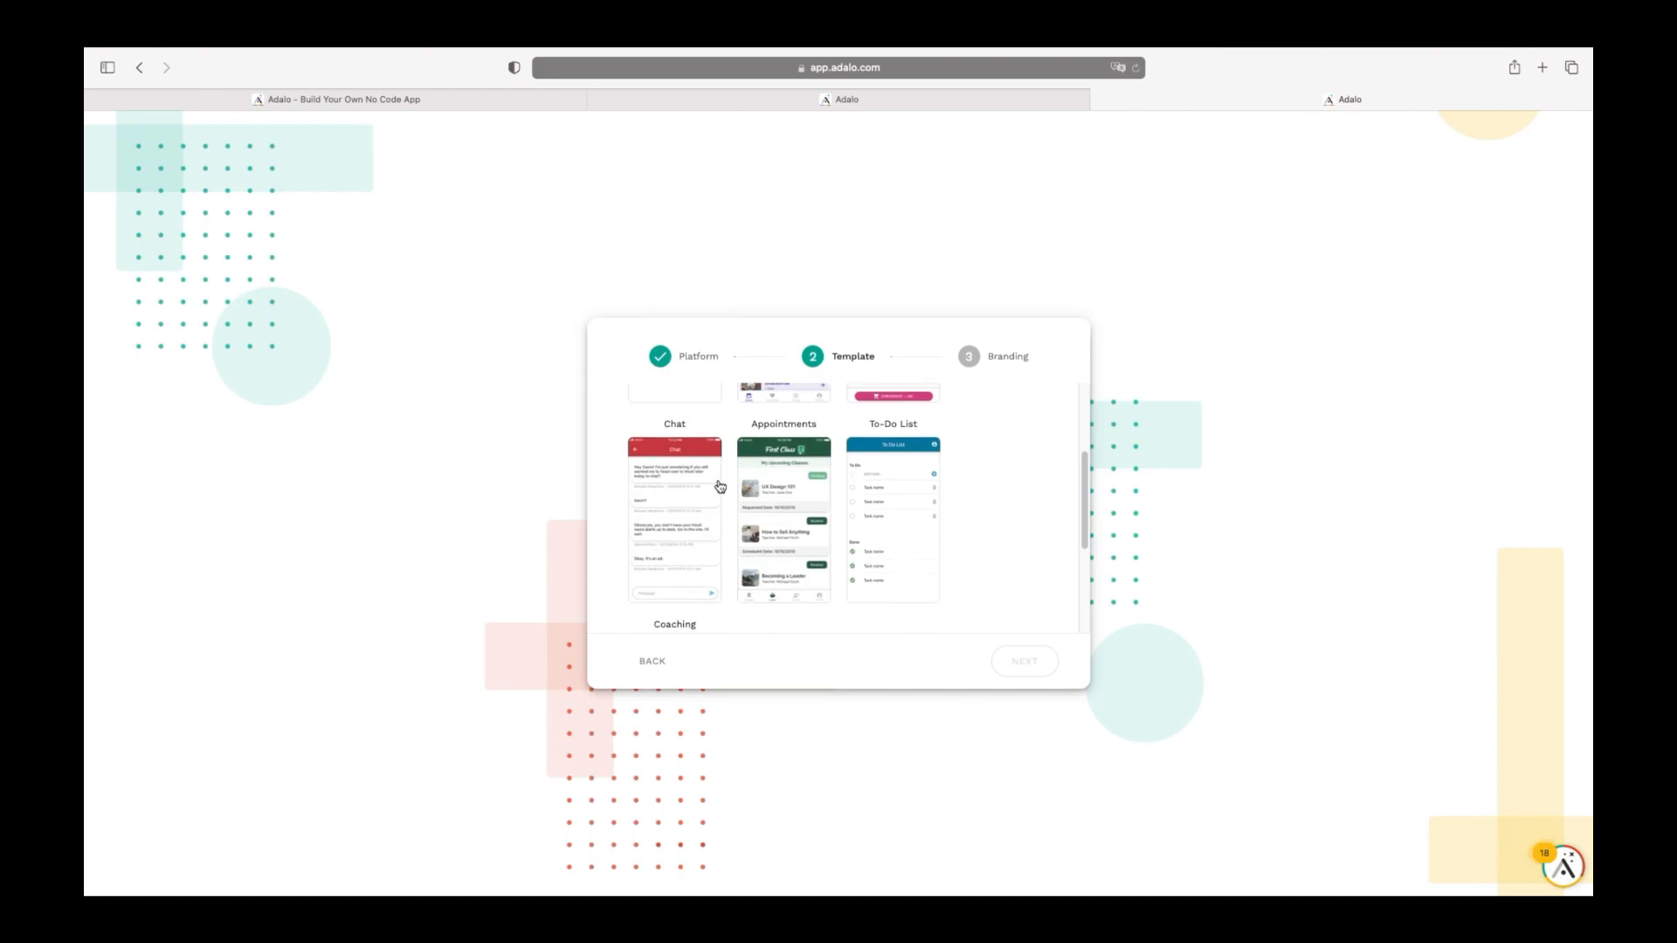
scroll(784, 506, up, 4)
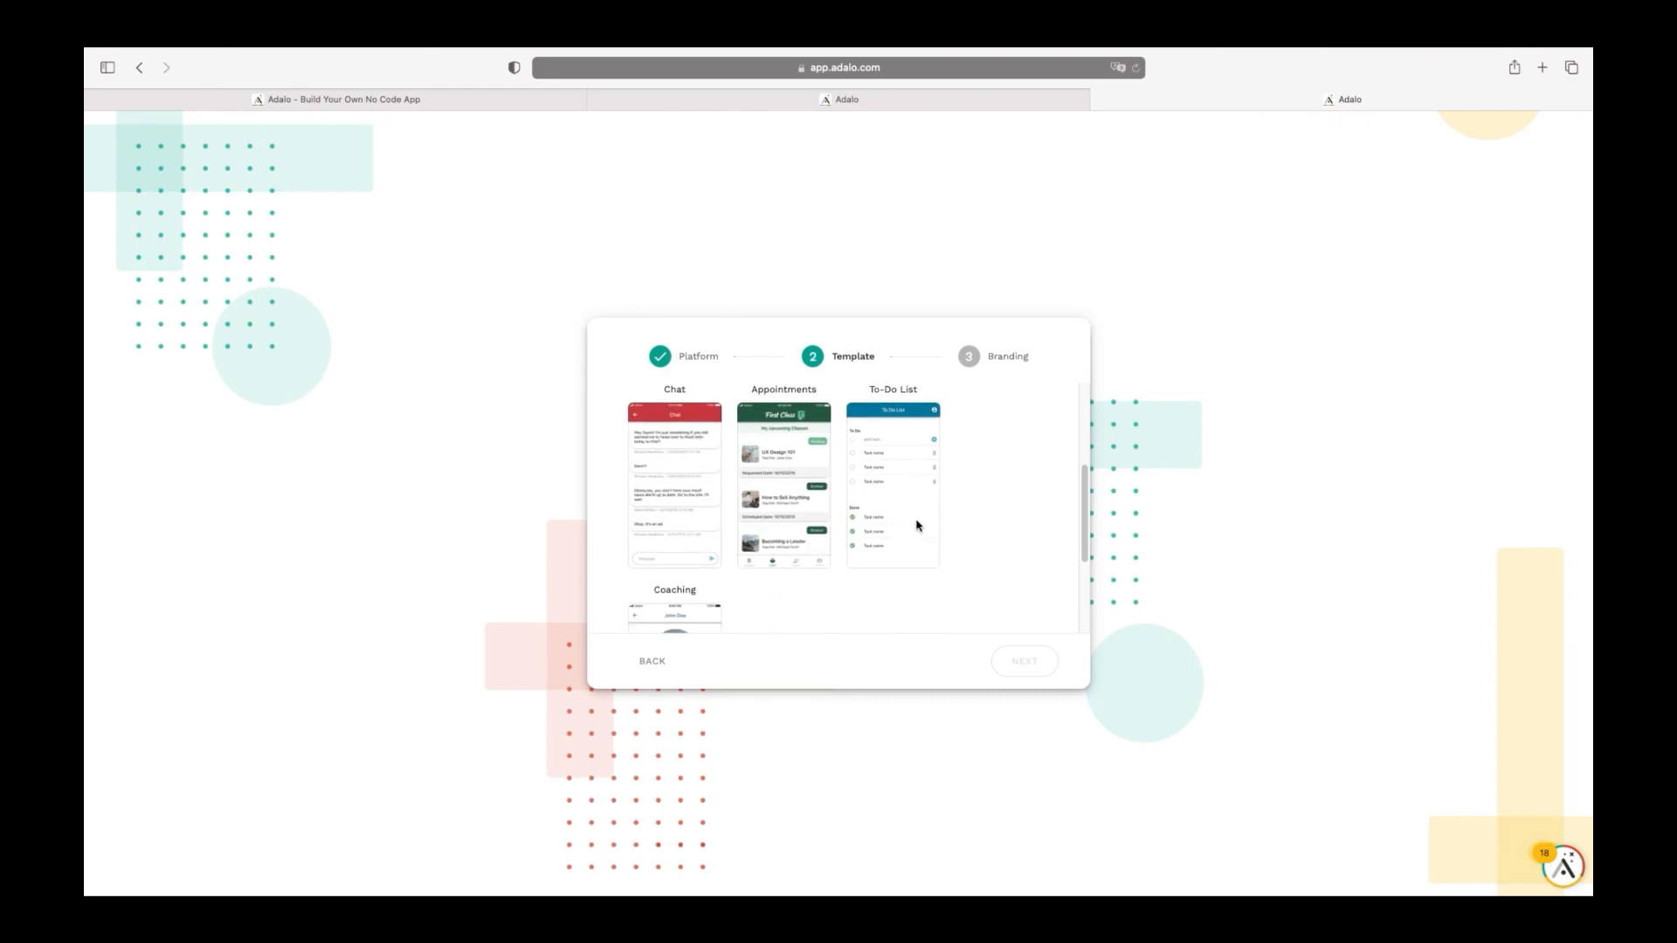
scroll(790, 566, down, 1)
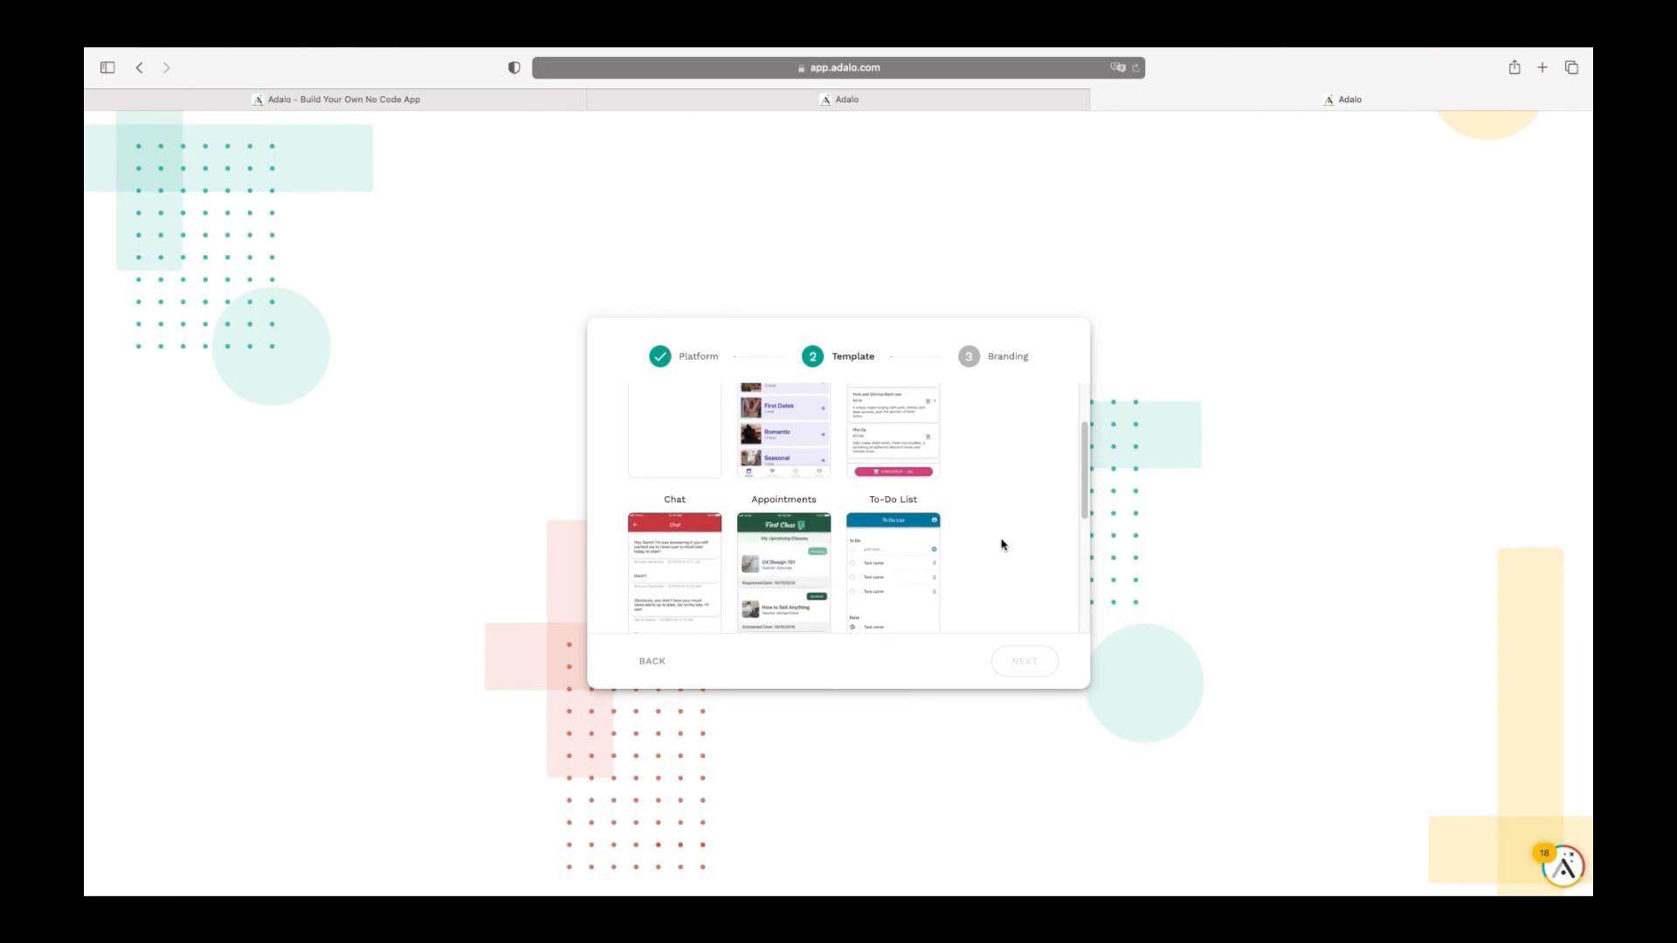
scroll(997, 533, up, 3)
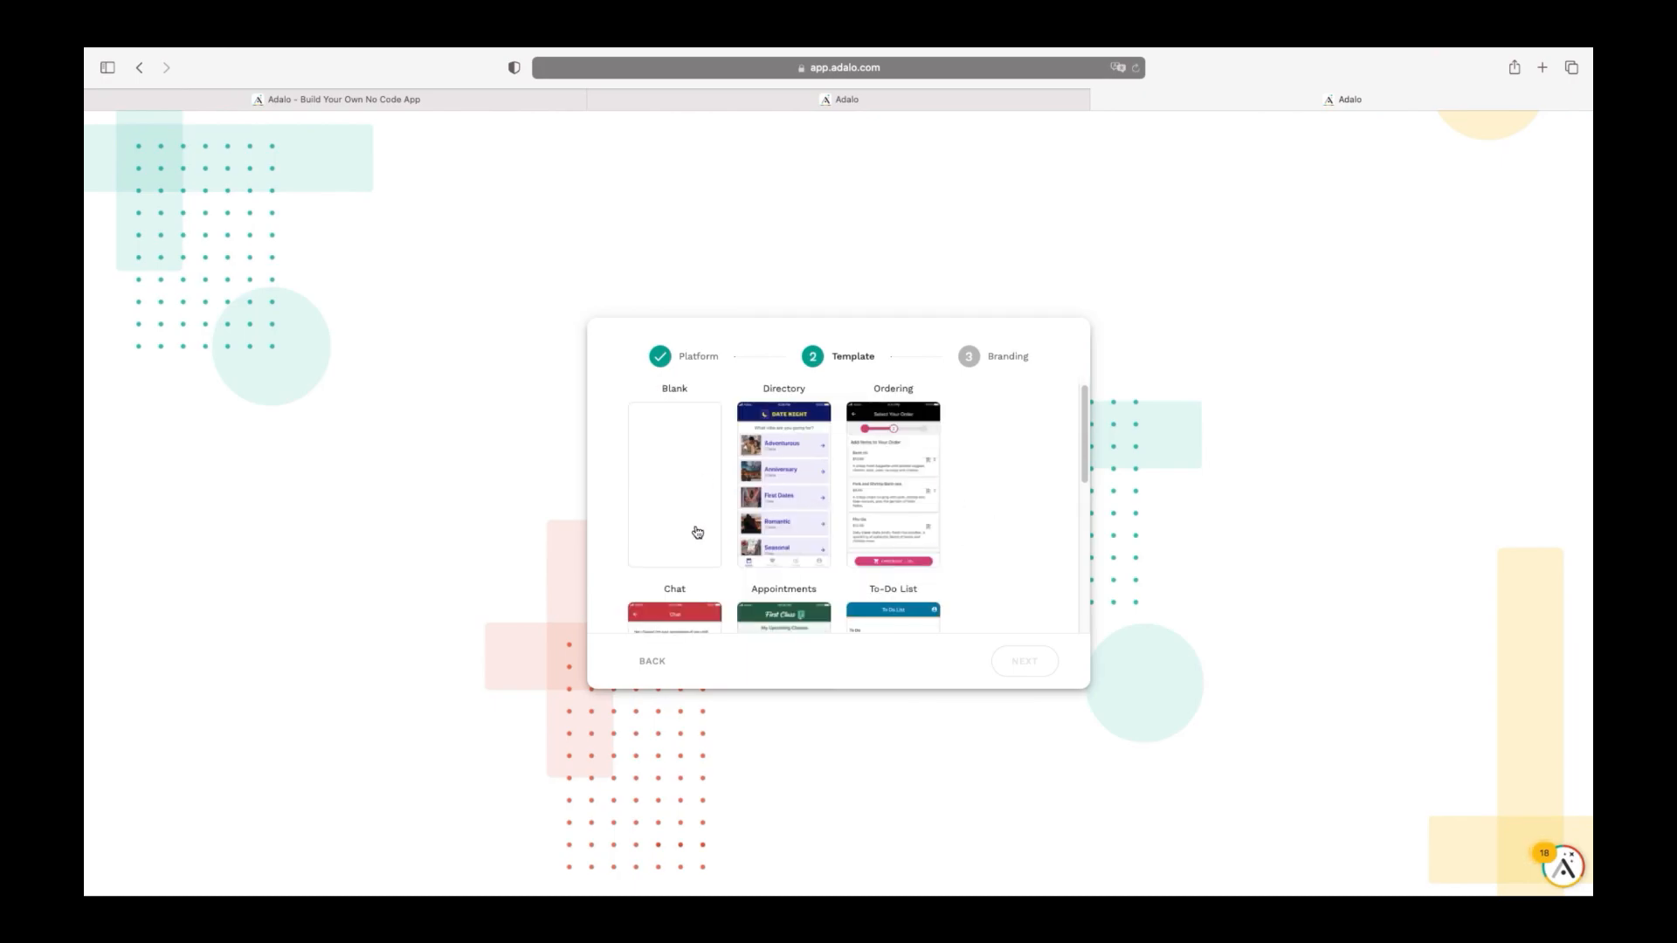
click(670, 470)
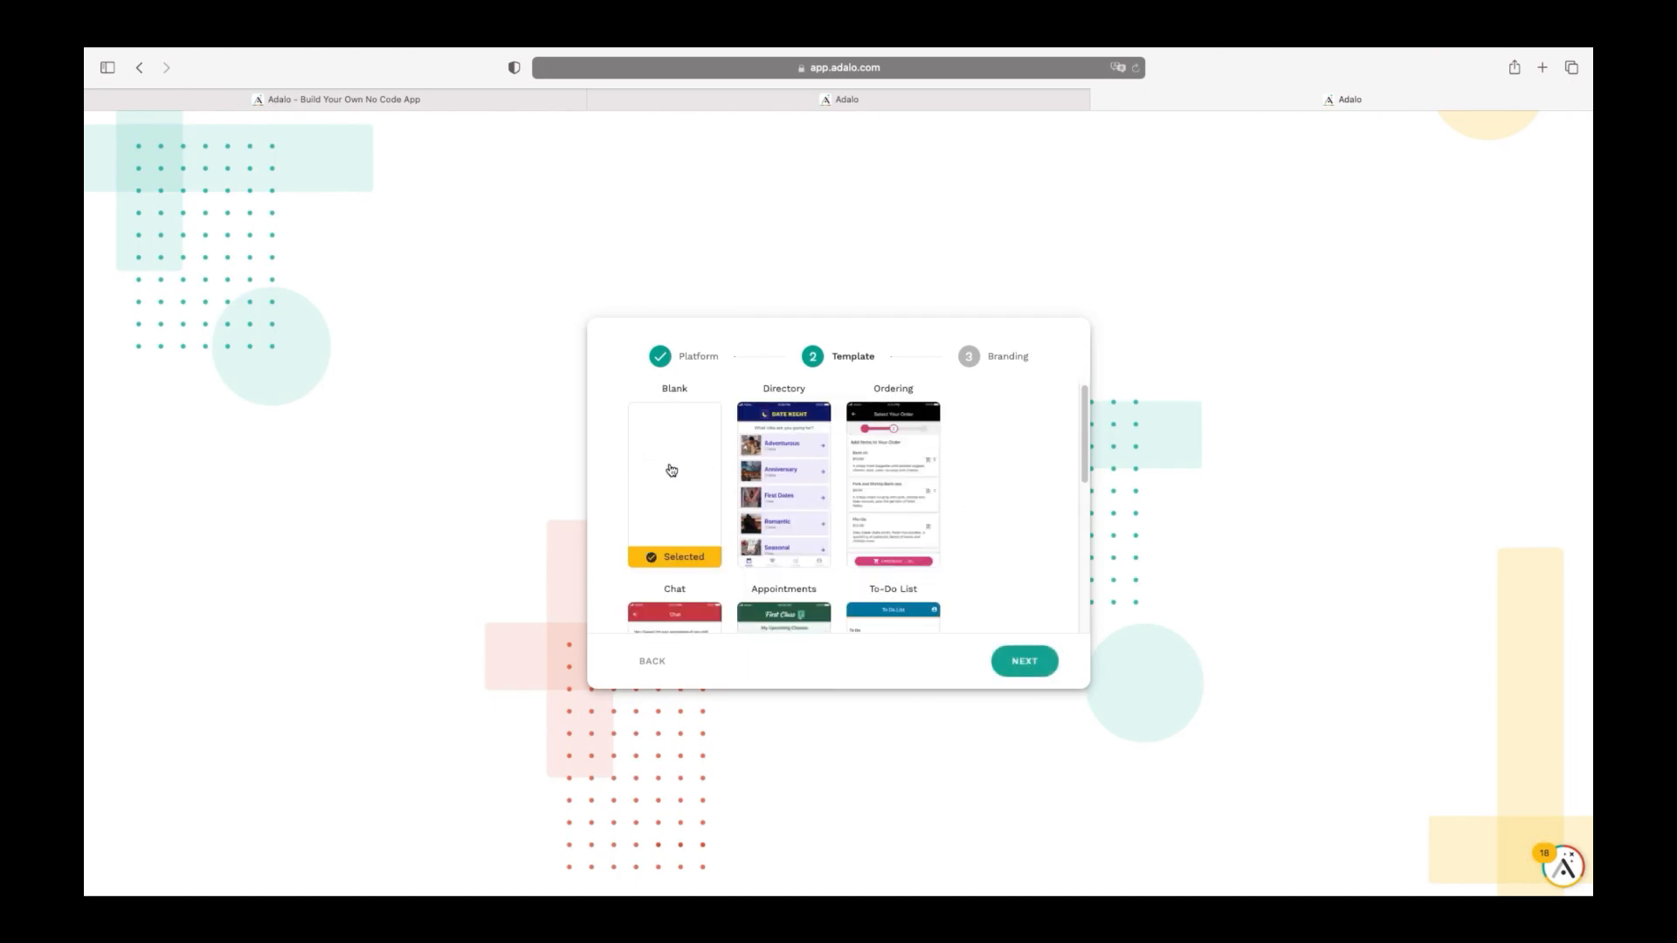
click(1020, 666)
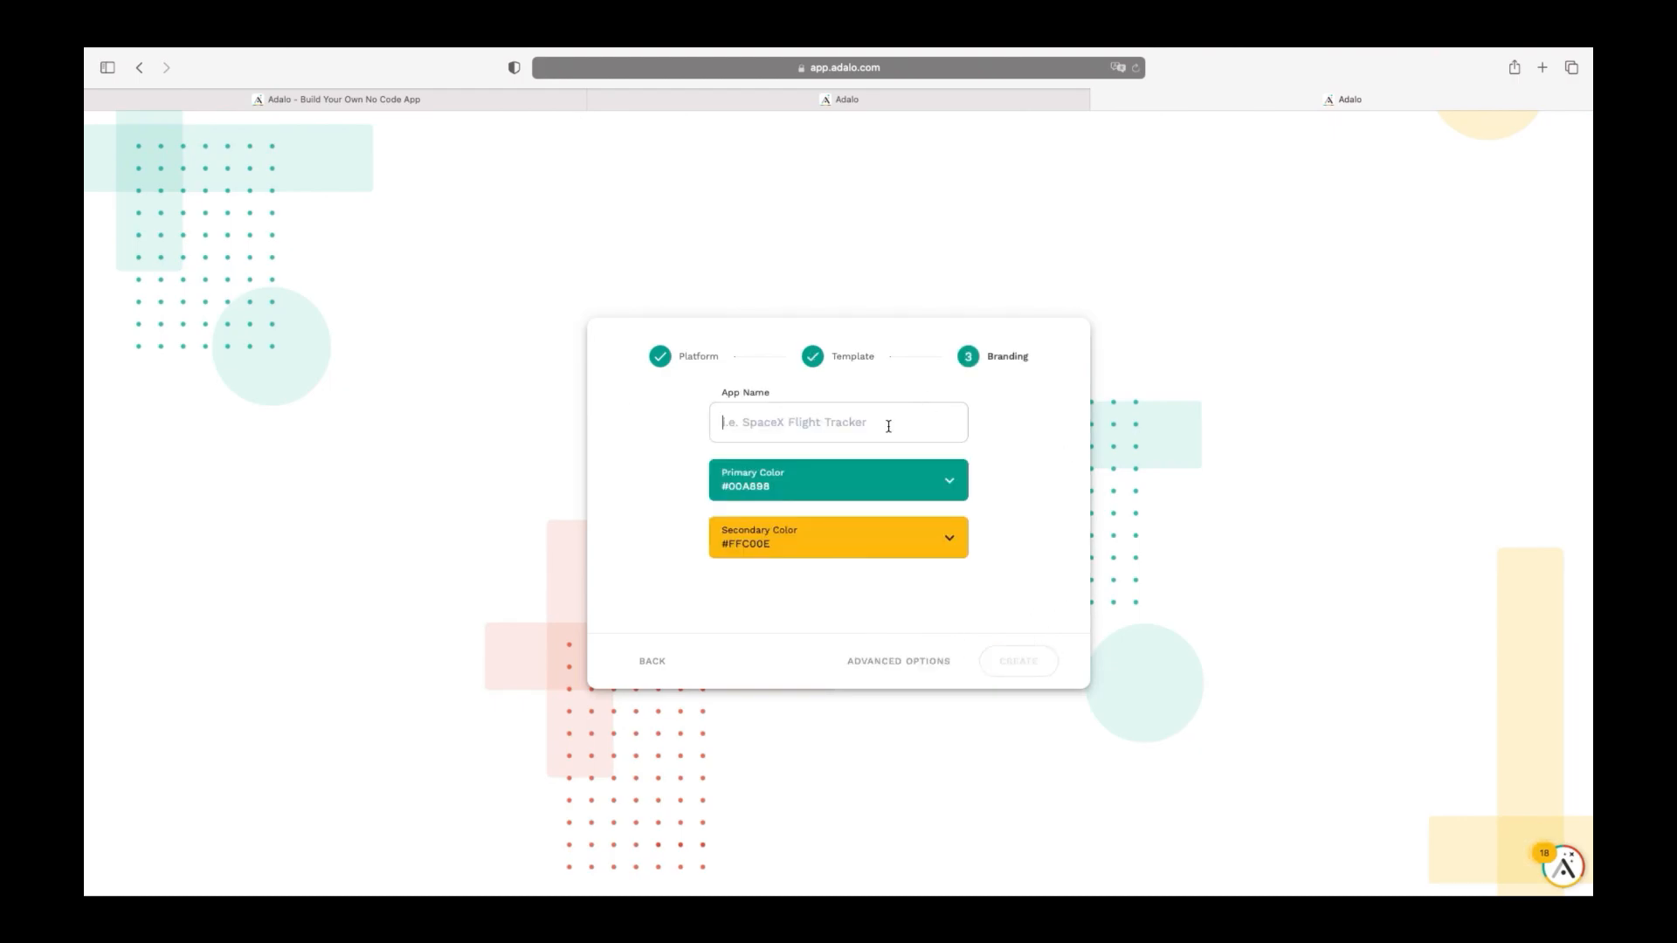
Name the app 'Test', keep colours #00A898 and #FFC00E, and create it
text(Test)
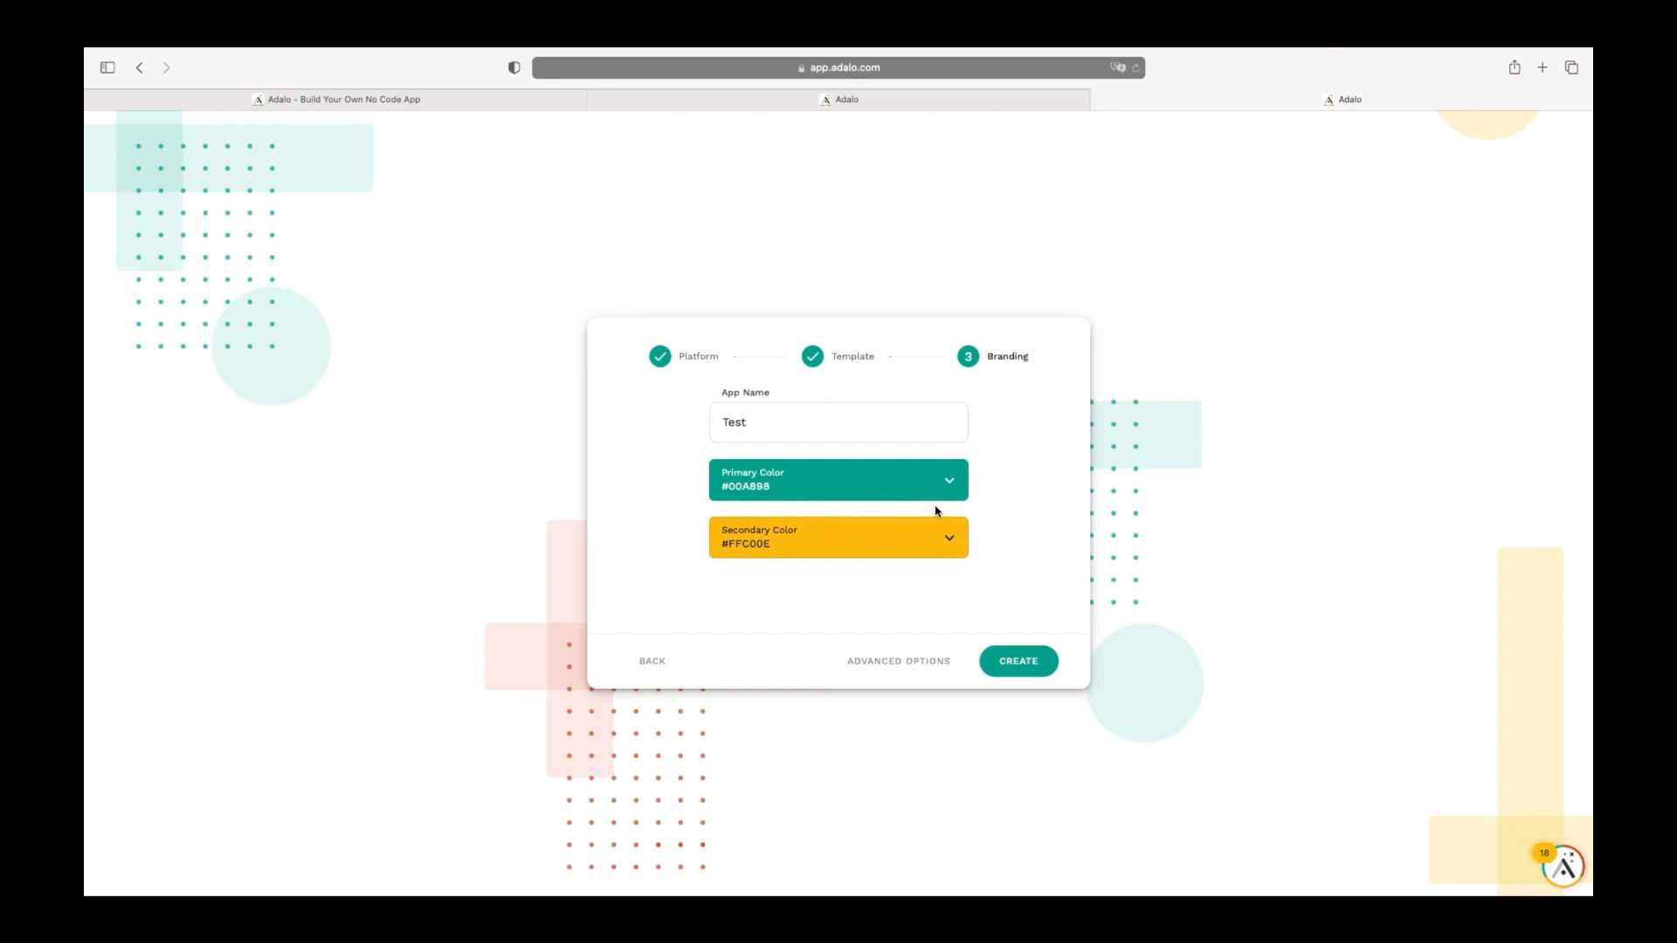
click(919, 471)
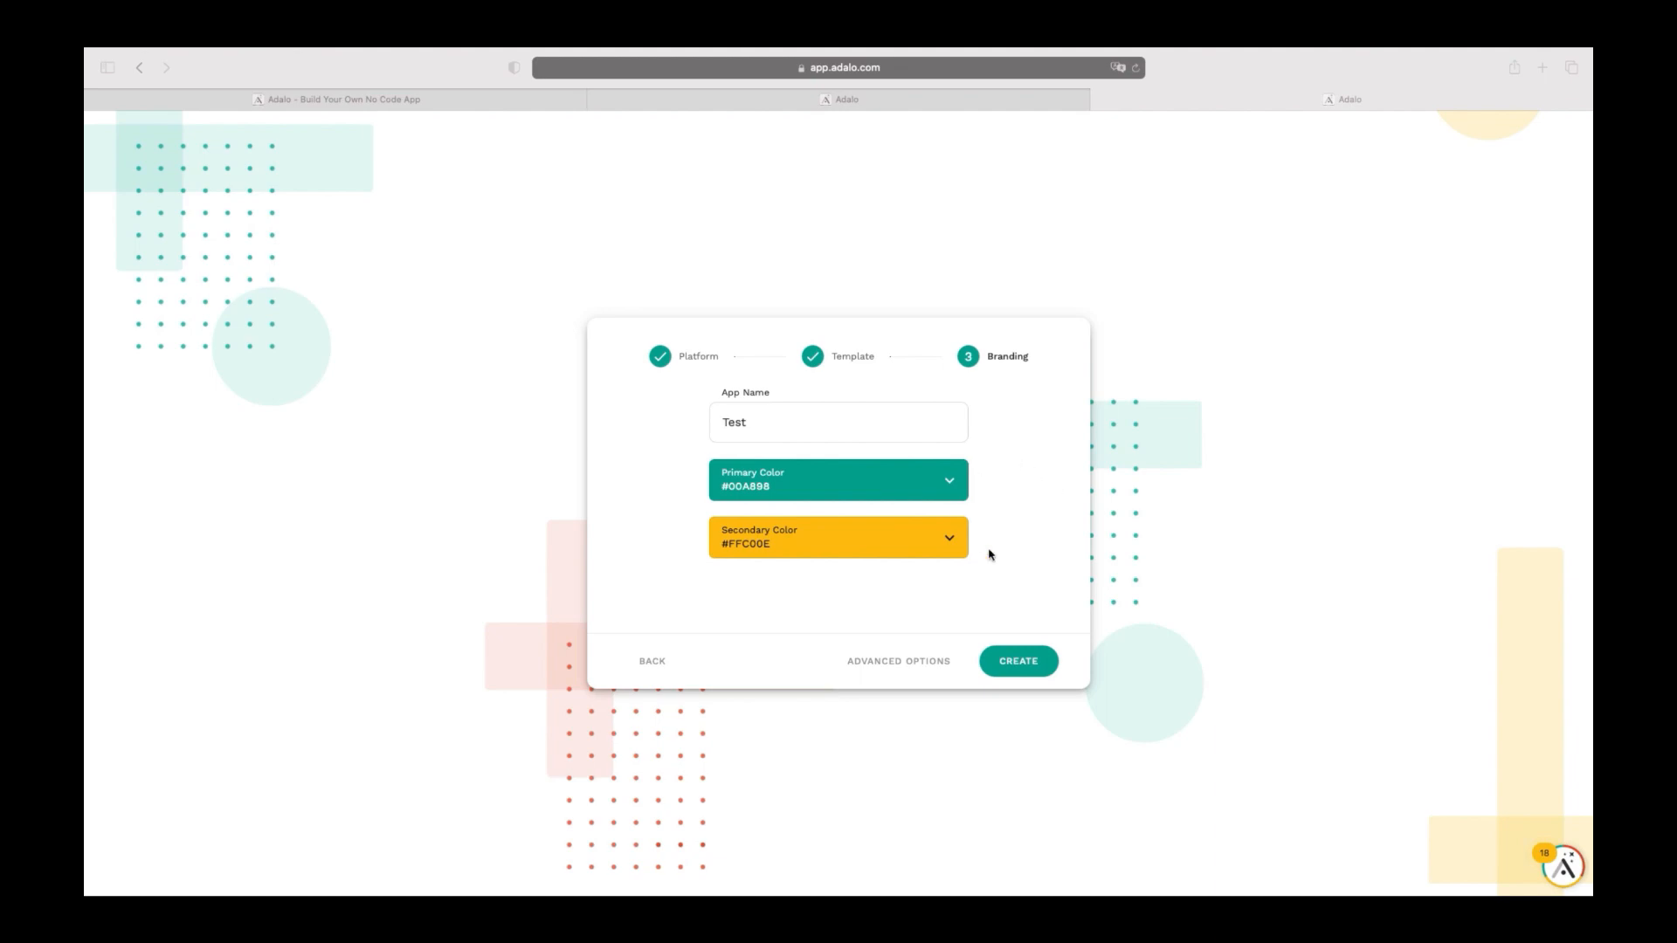
click(1001, 482)
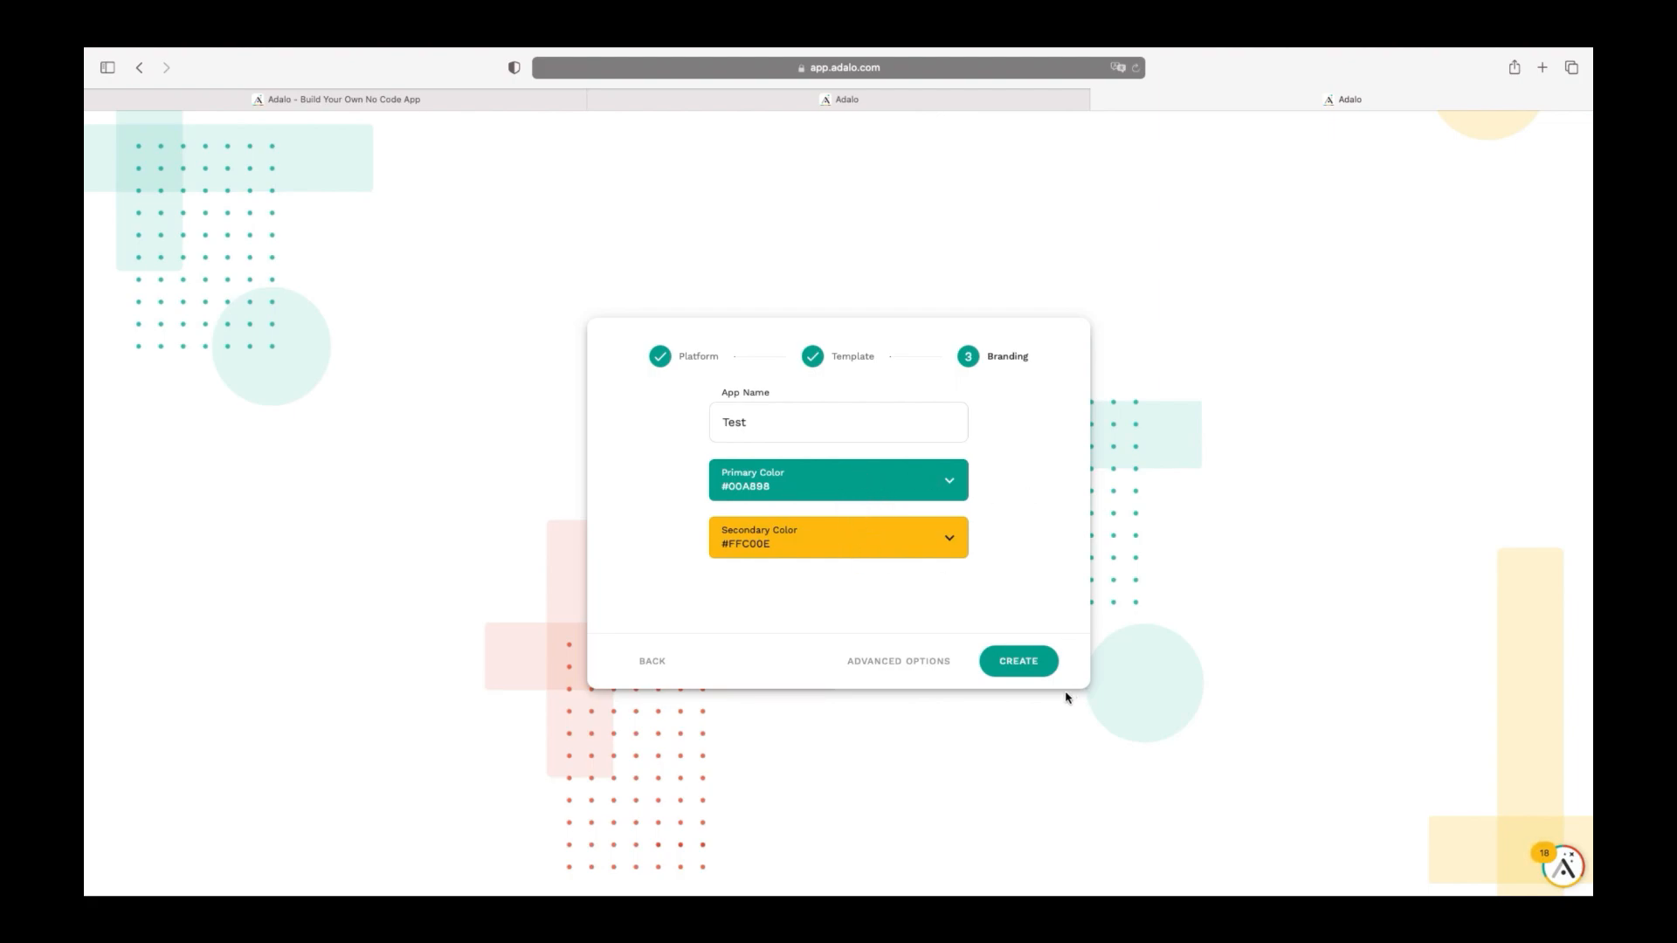
click(1022, 664)
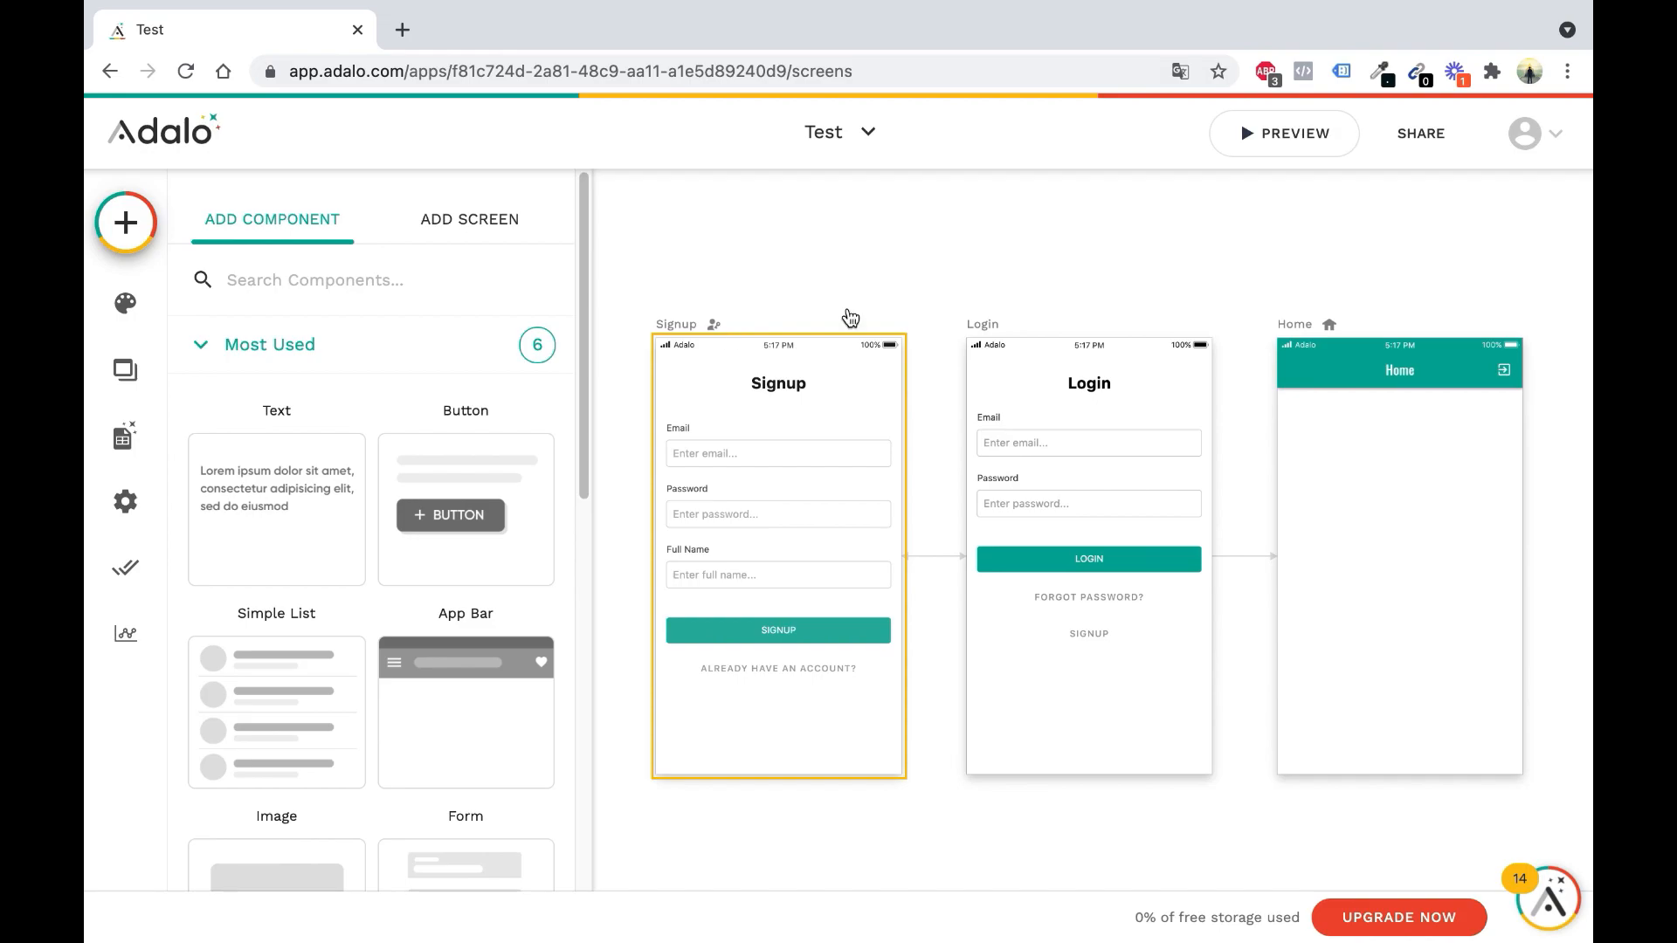
Zoom to view the Signup, Login and Home screens, then launch the Test app preview
scroll(1102, 290, down, 3)
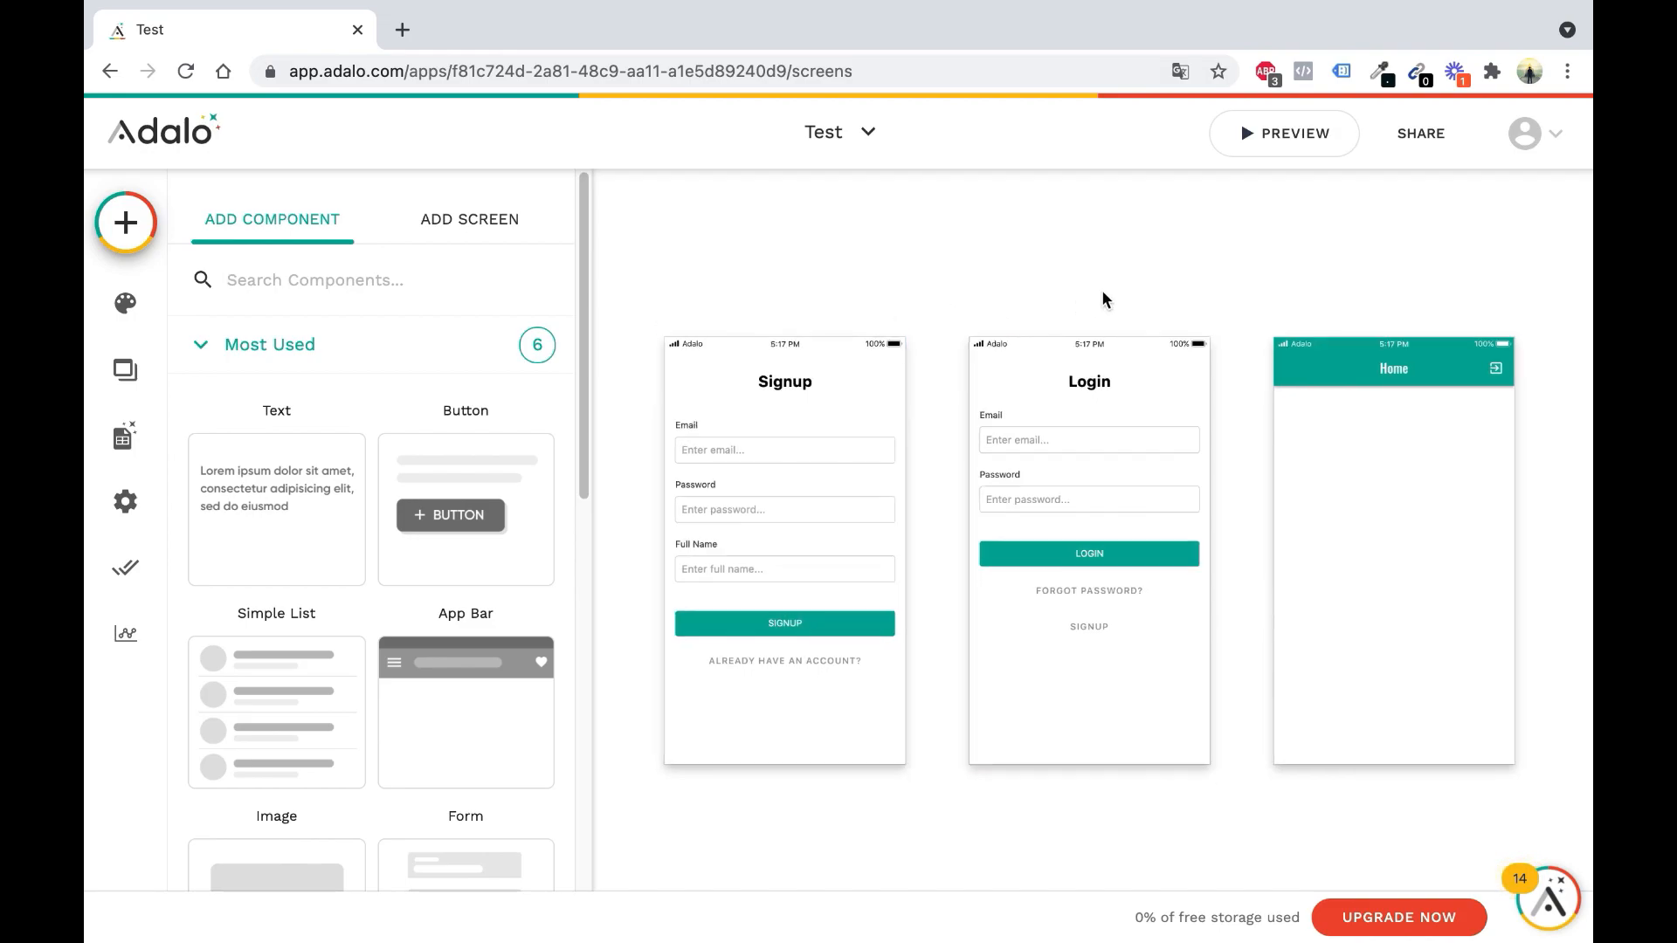
scroll(1103, 290, up, 5)
scroll(1102, 300, down, 2)
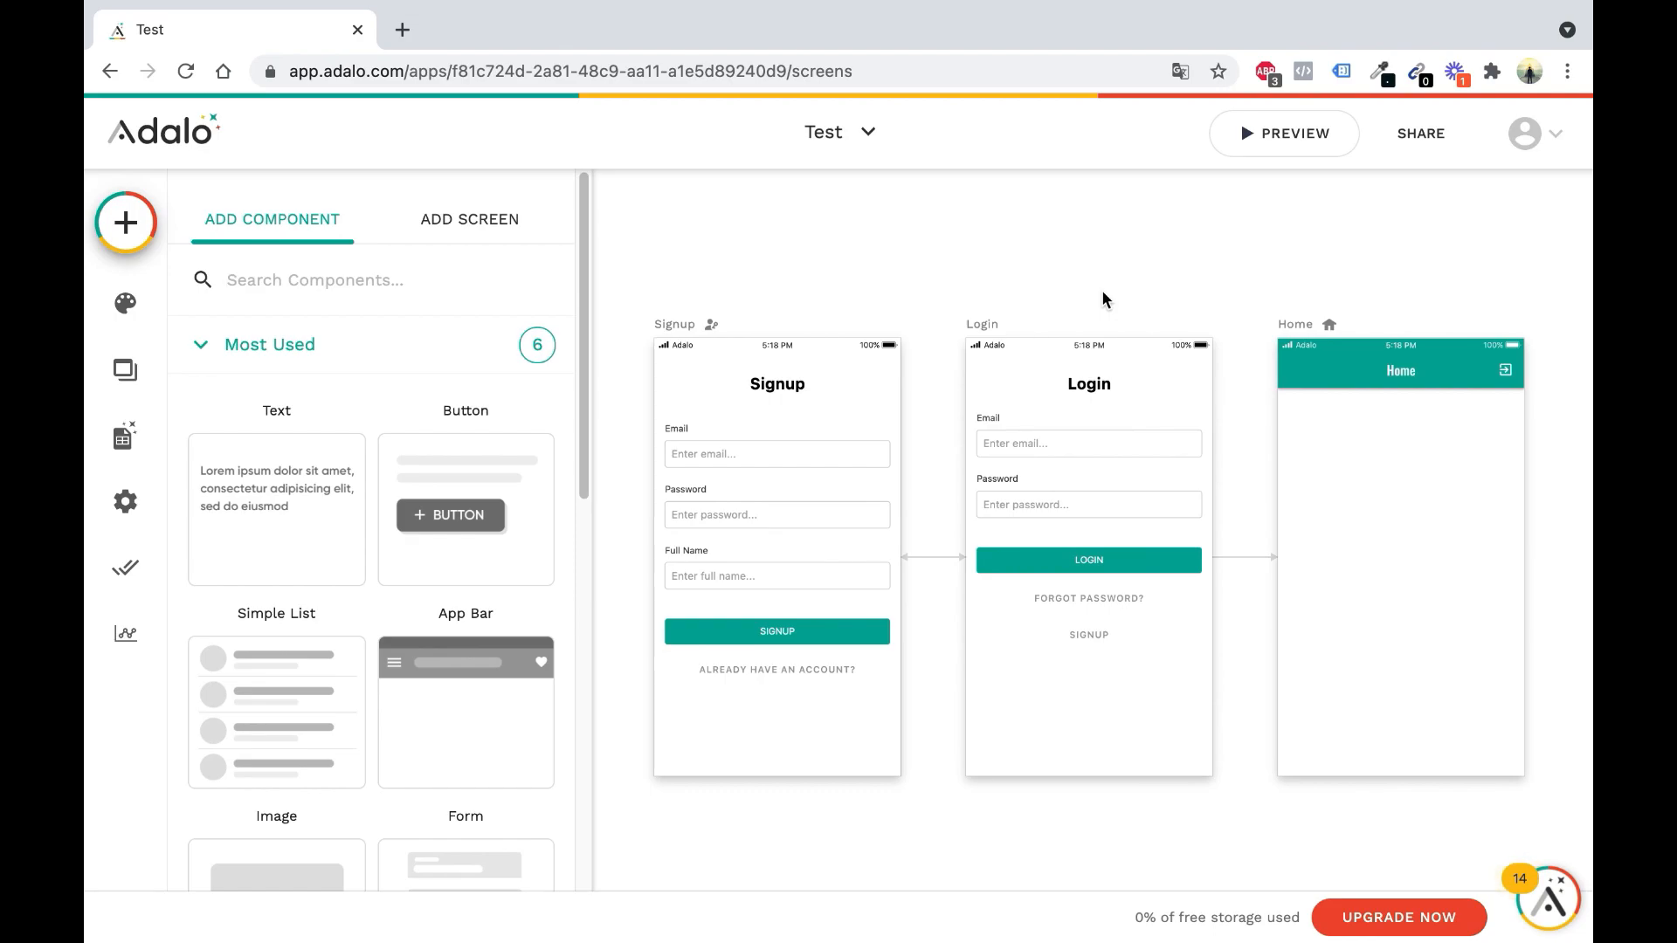
click(1284, 151)
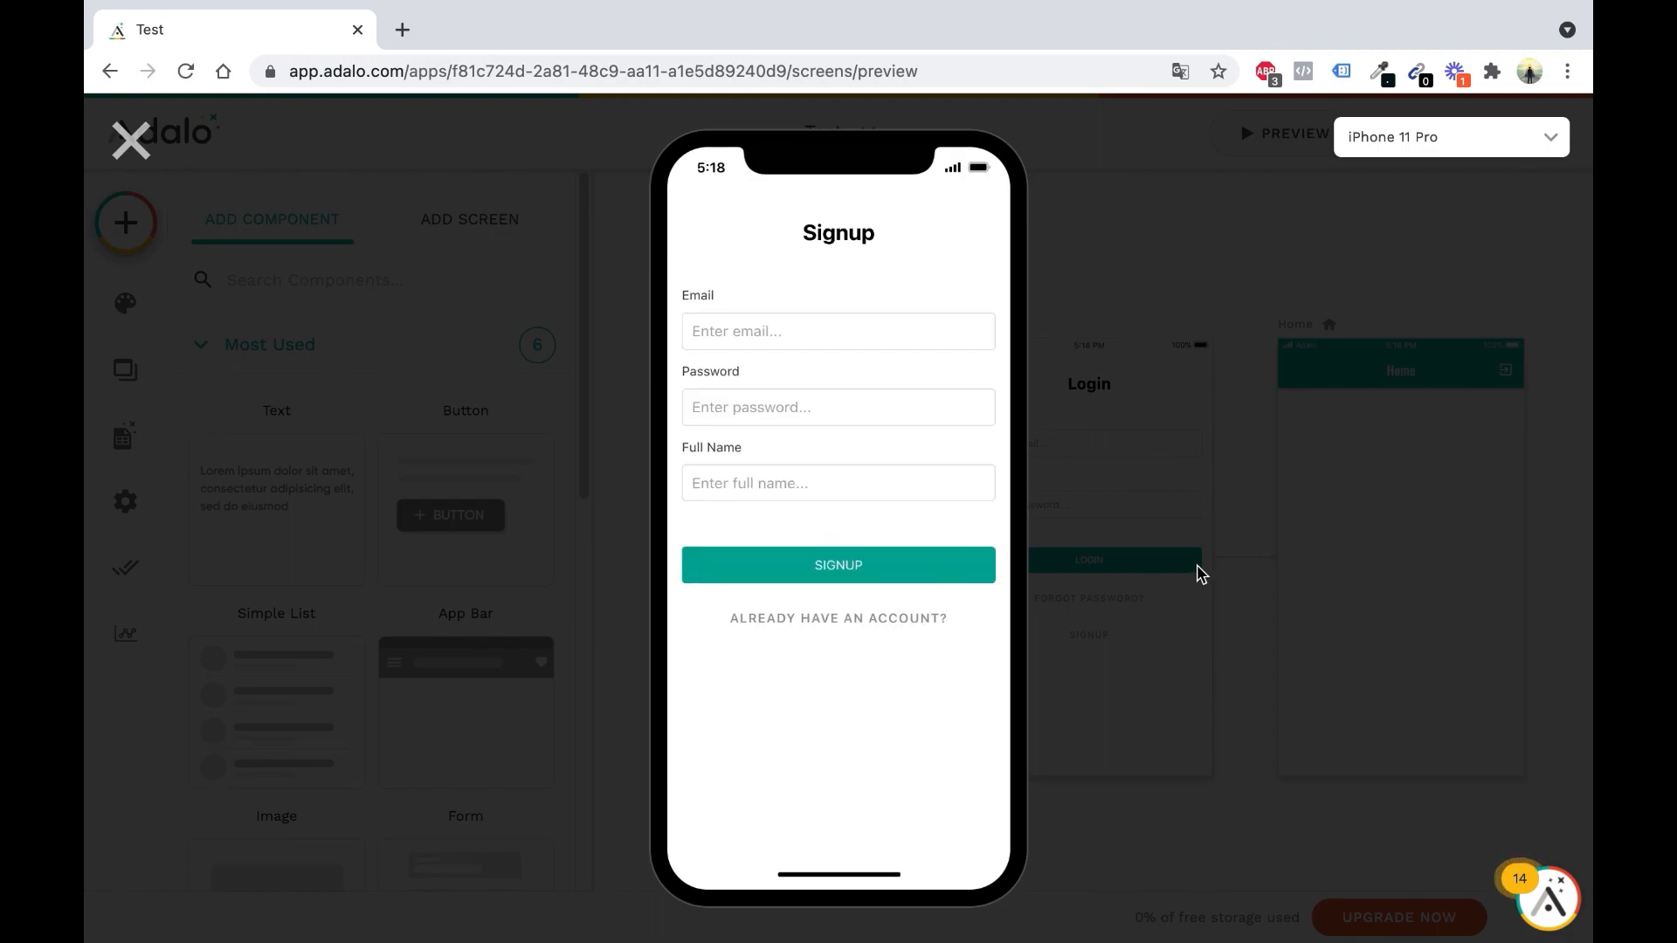
Sign up in the preview with a test email, password and full name
click(849, 325)
text(blabla)
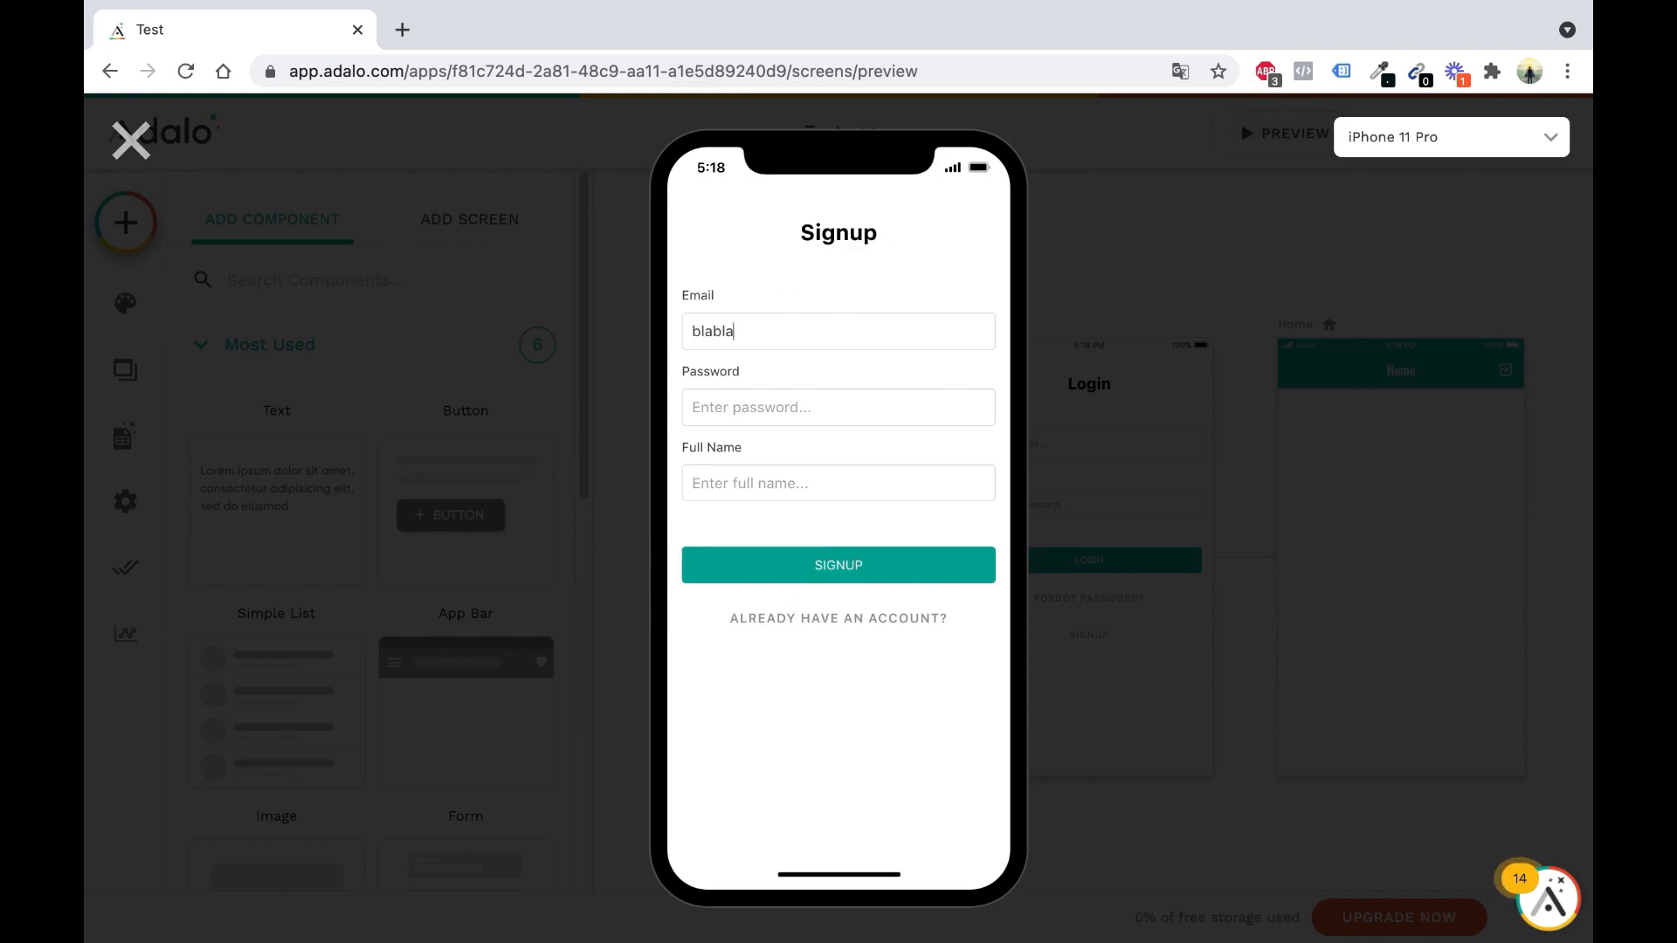
text(@hotma)
text(•)
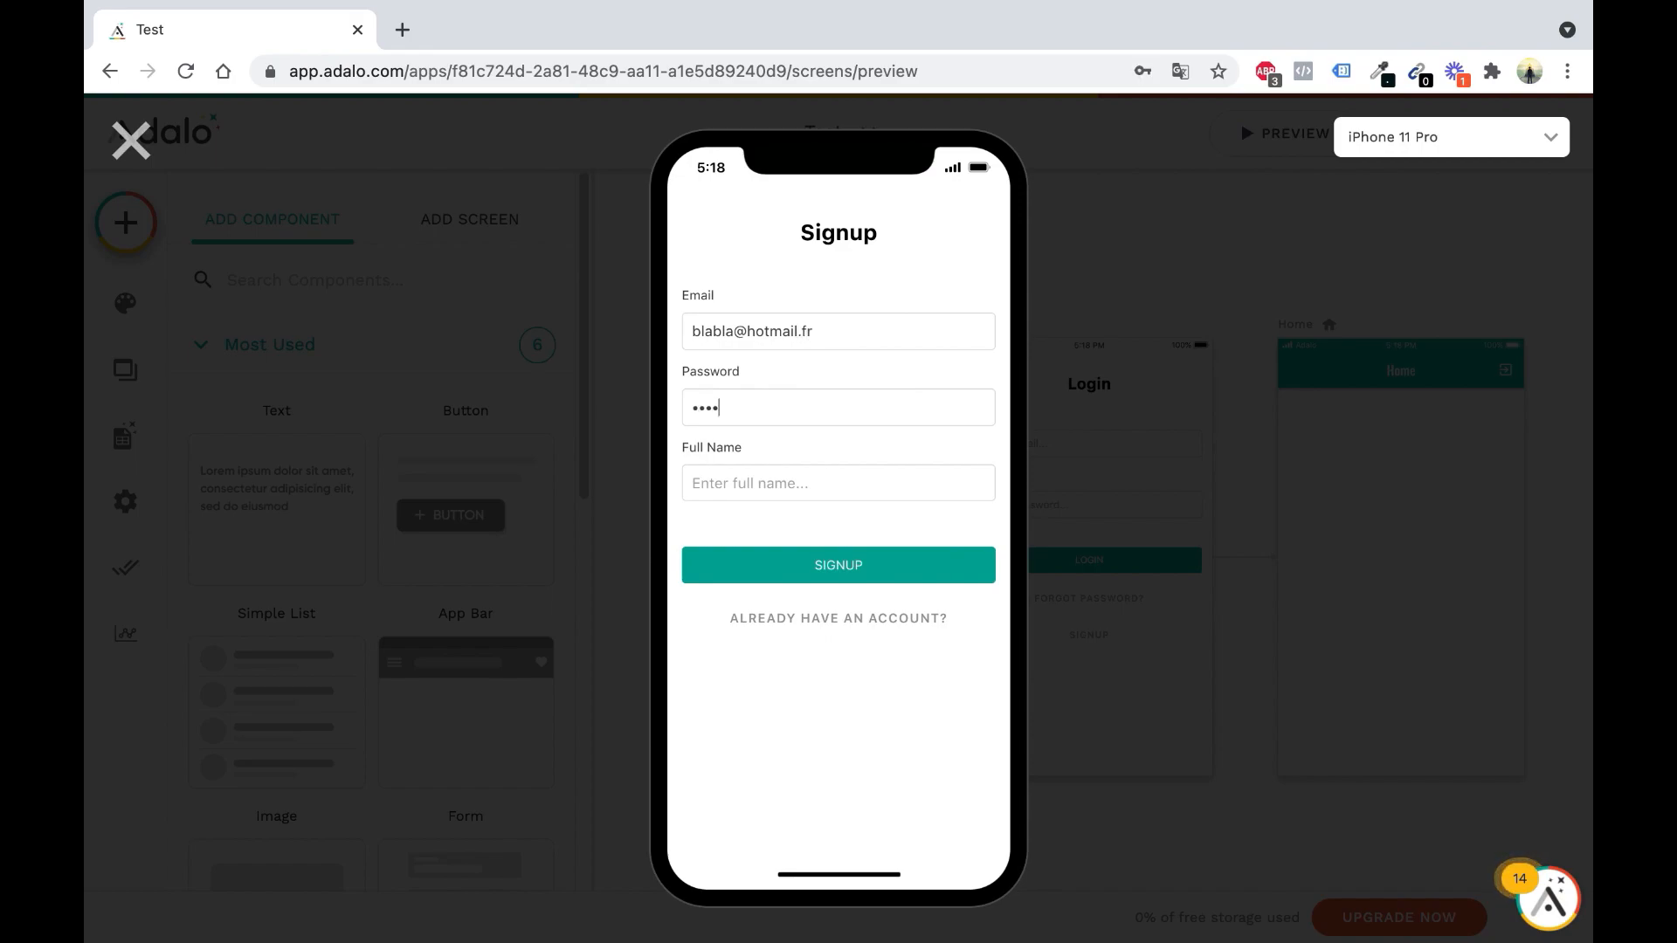
text(d)
key(BackSpace)
text(Sensei)
click(882, 560)
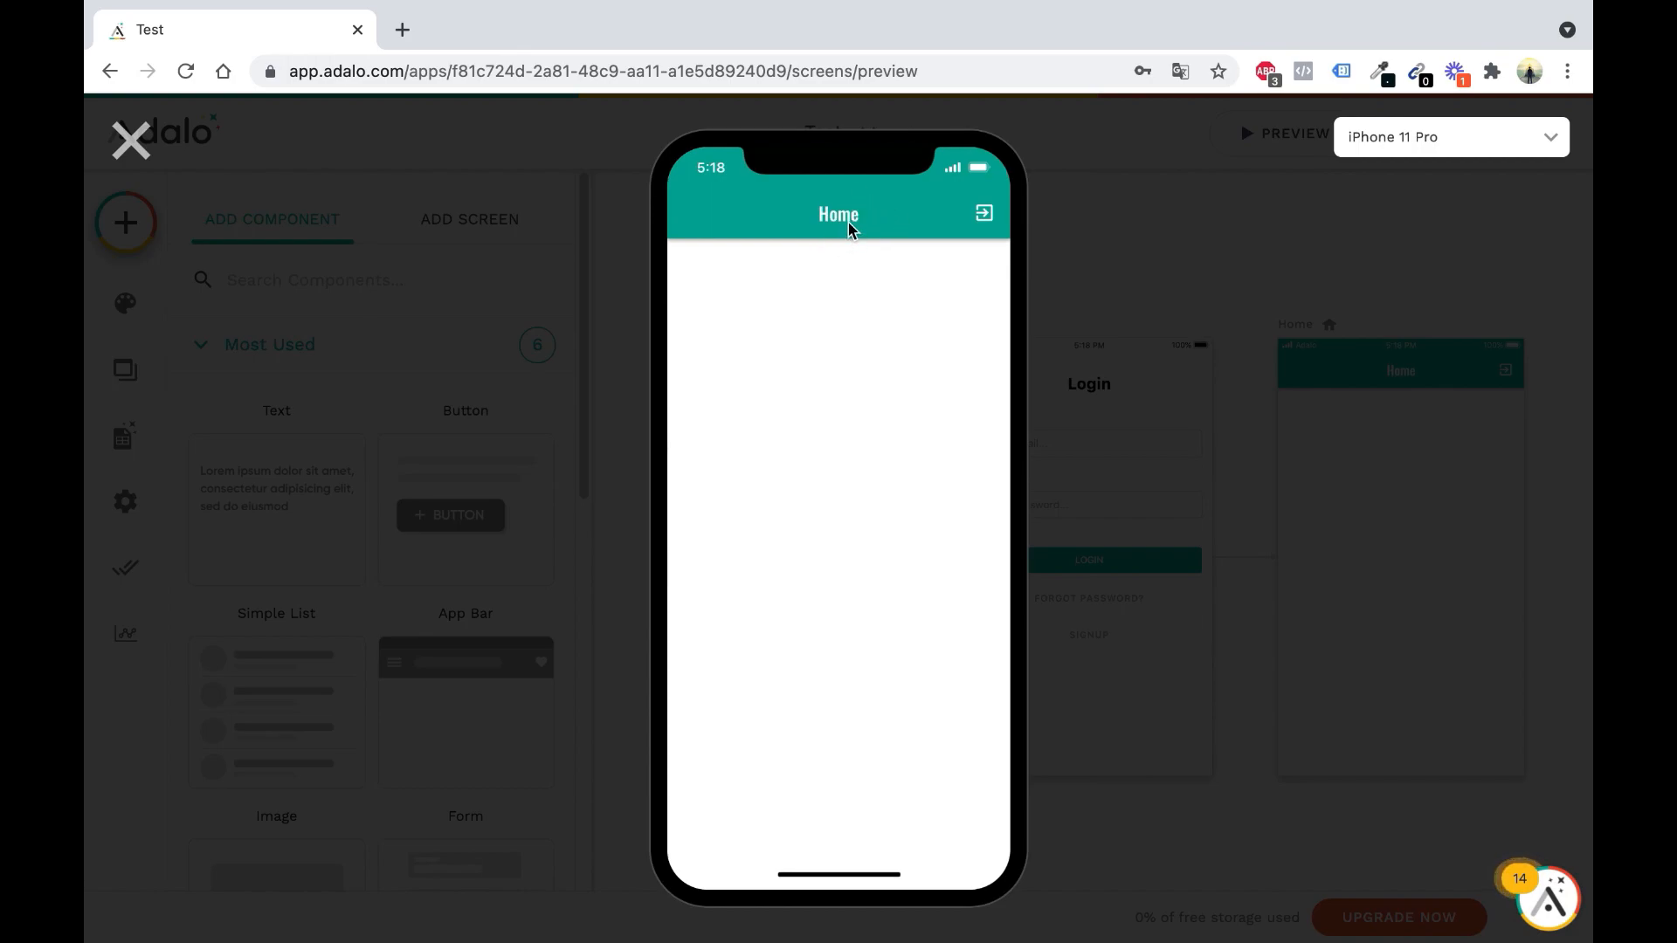
Log out from Home, dismiss the browser password prompts, and close the preview
click(983, 222)
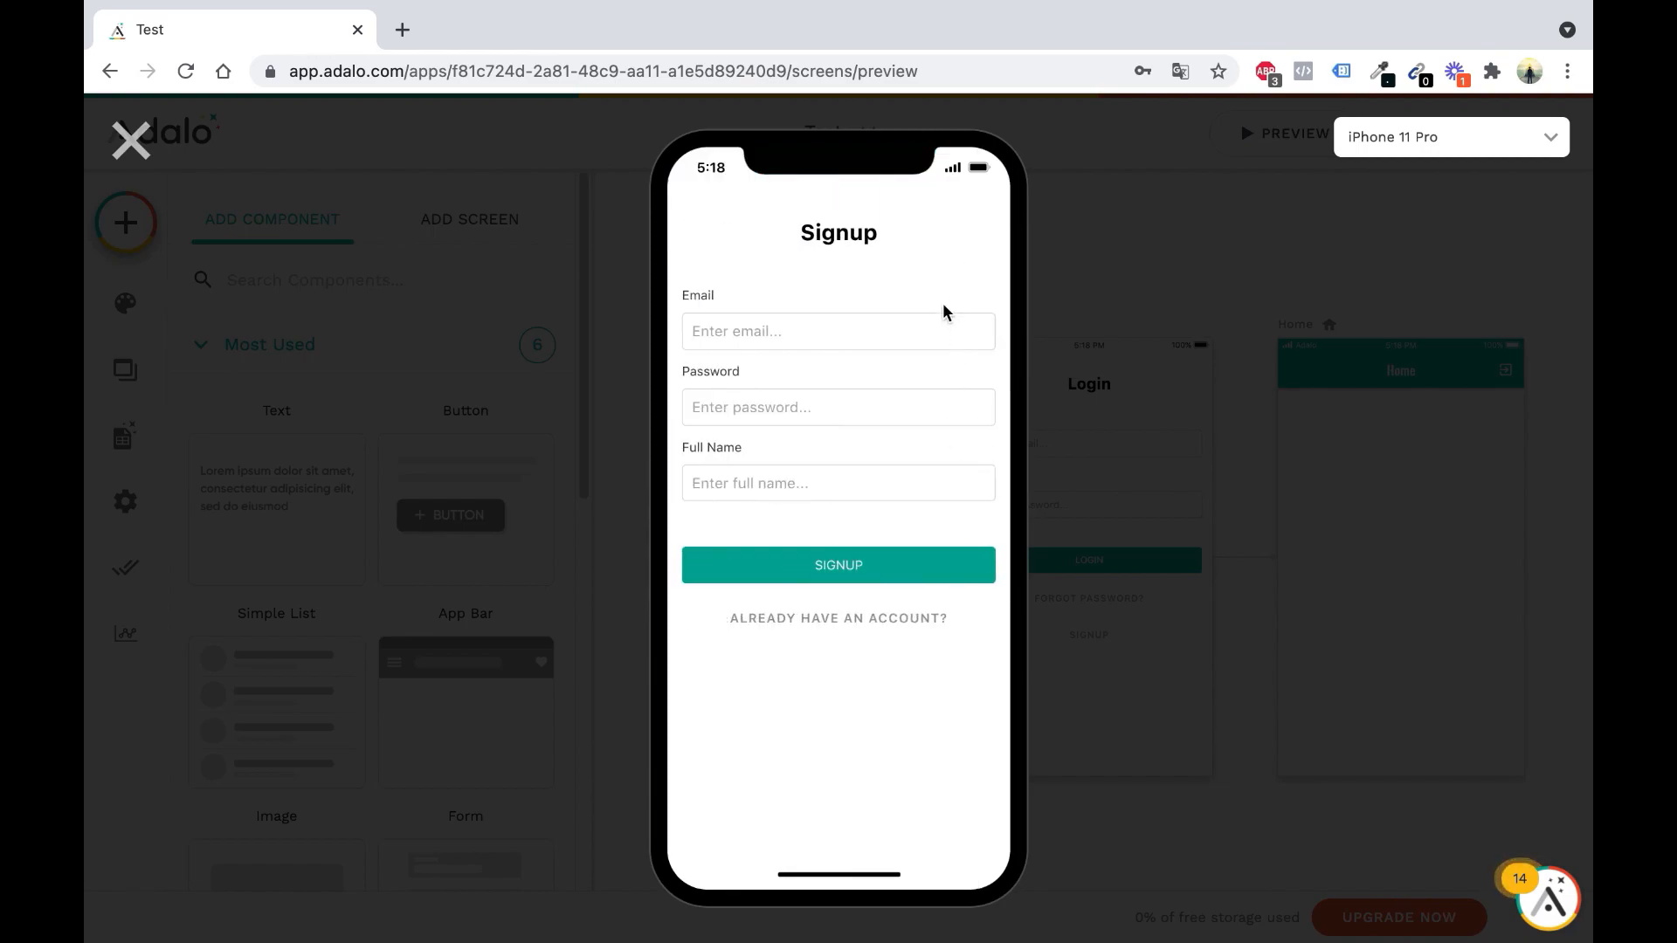
click(789, 433)
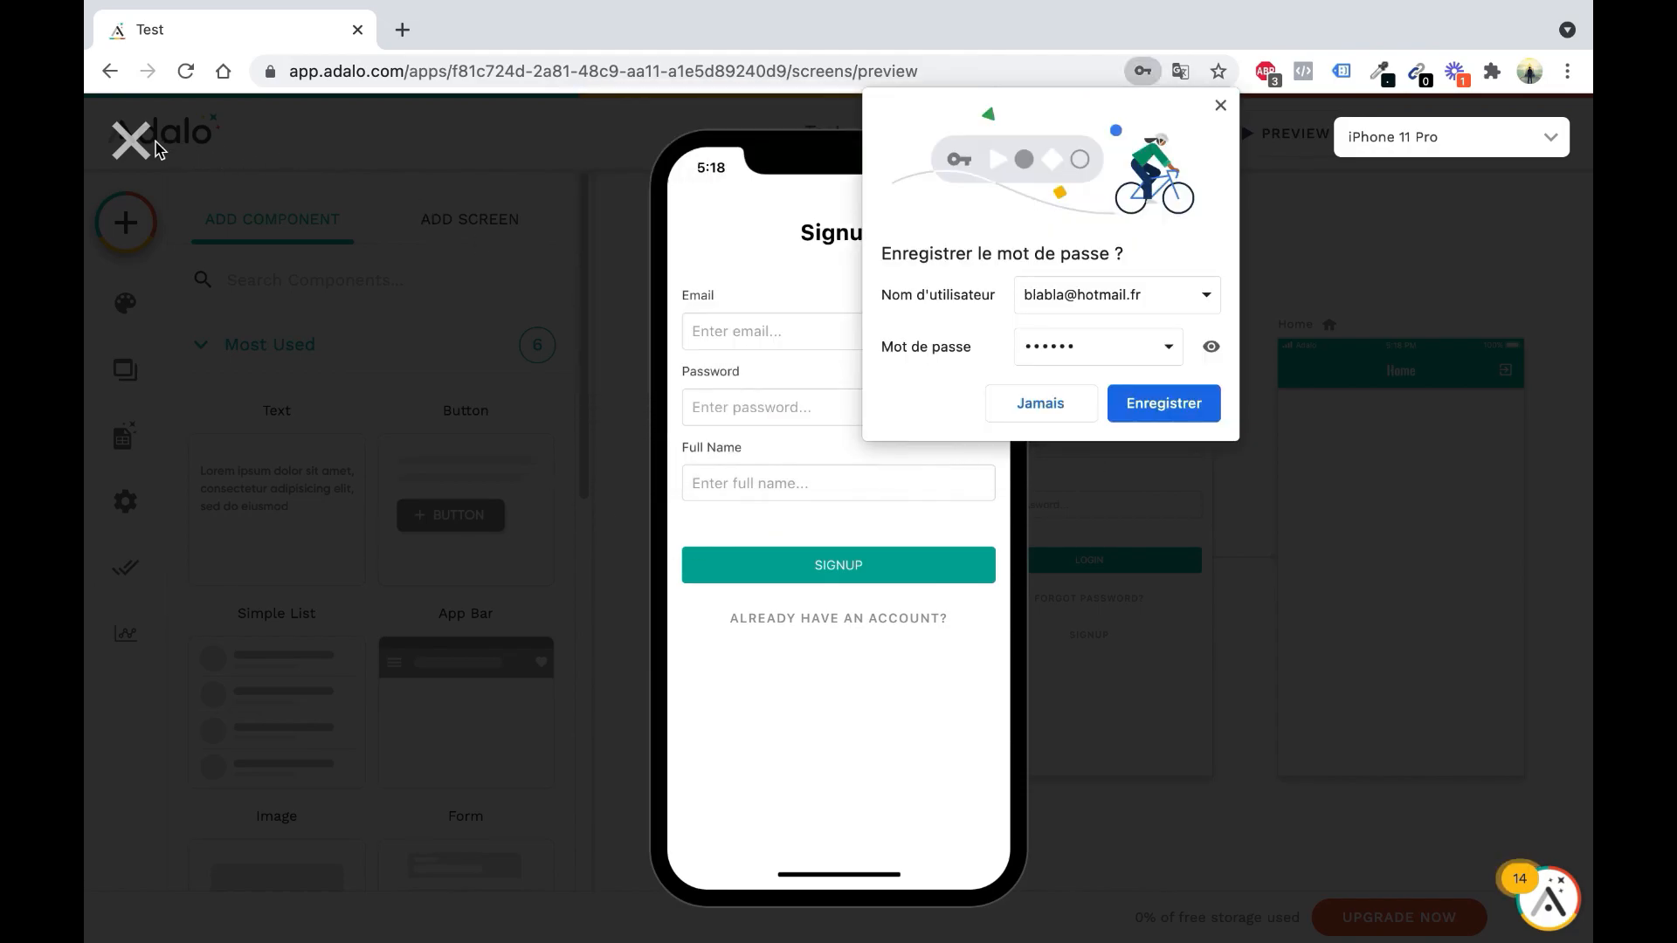
click(143, 146)
click(1023, 398)
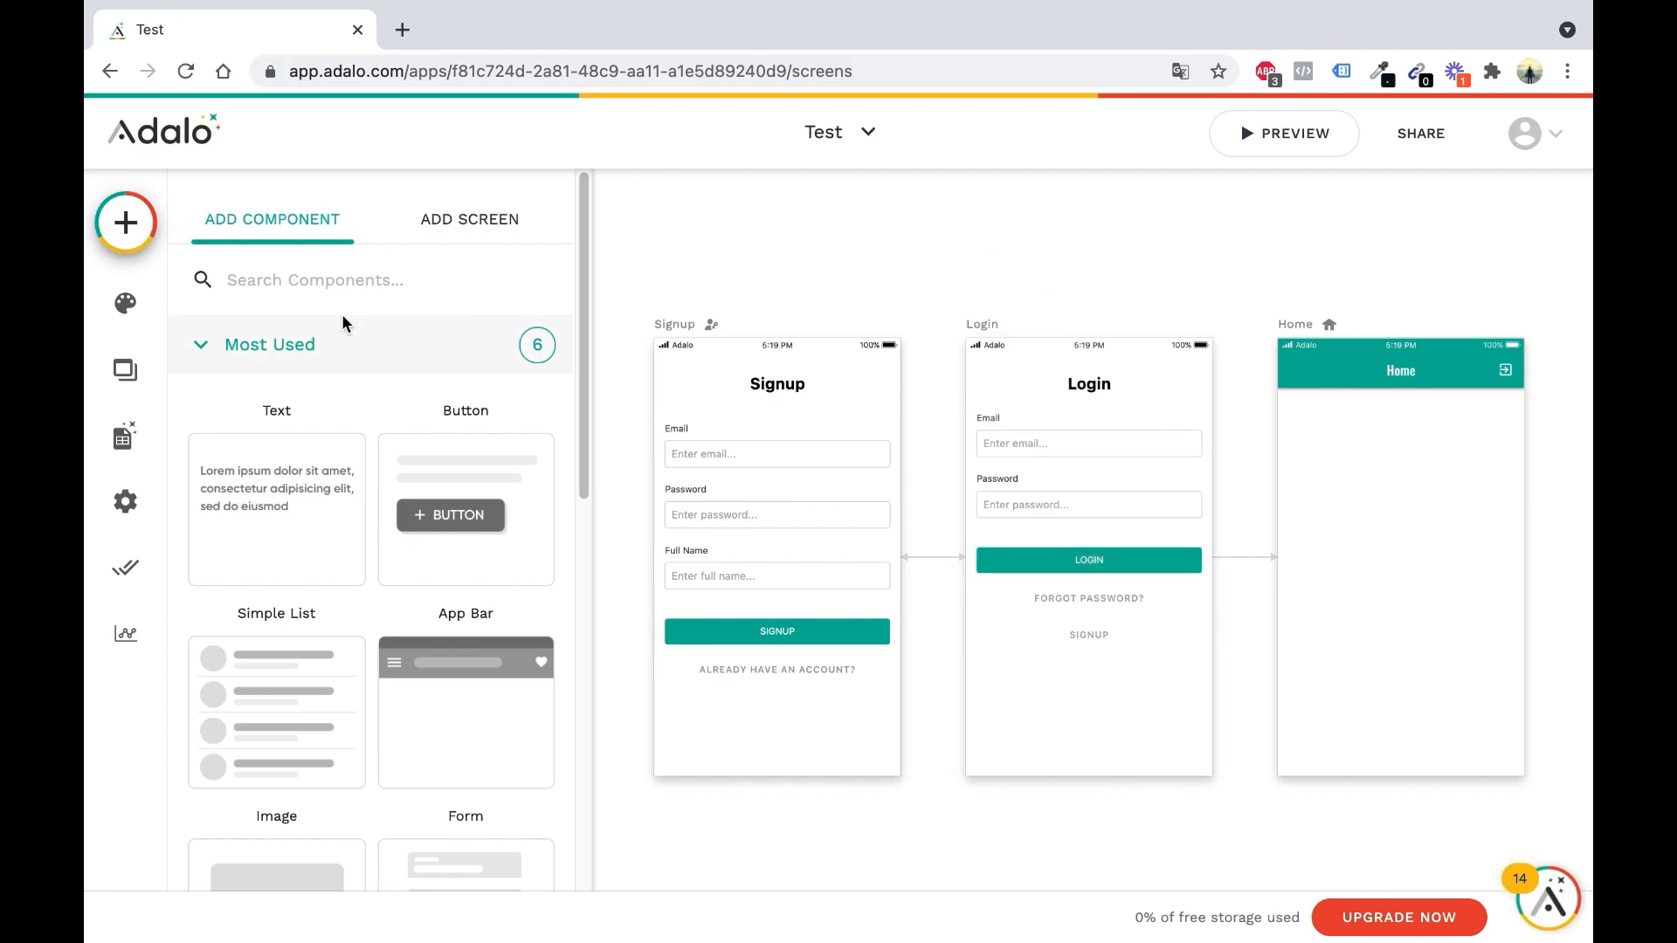
In Branding colours, set the primary colour to magenta #a8009e and secondary to white
click(126, 311)
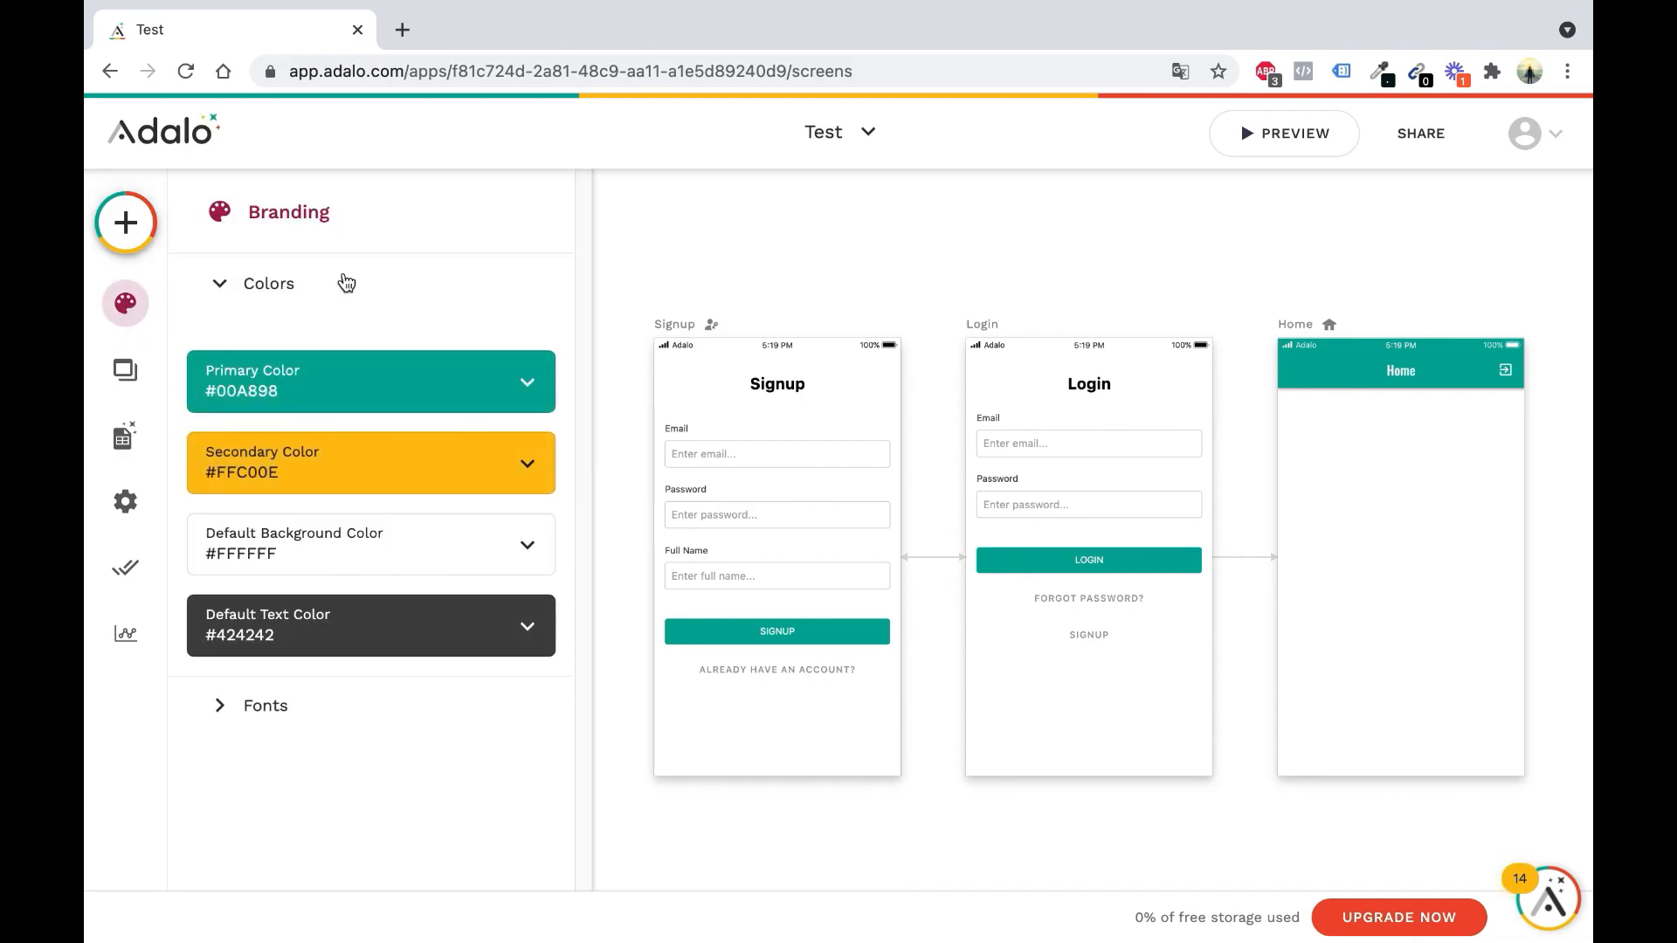
click(478, 399)
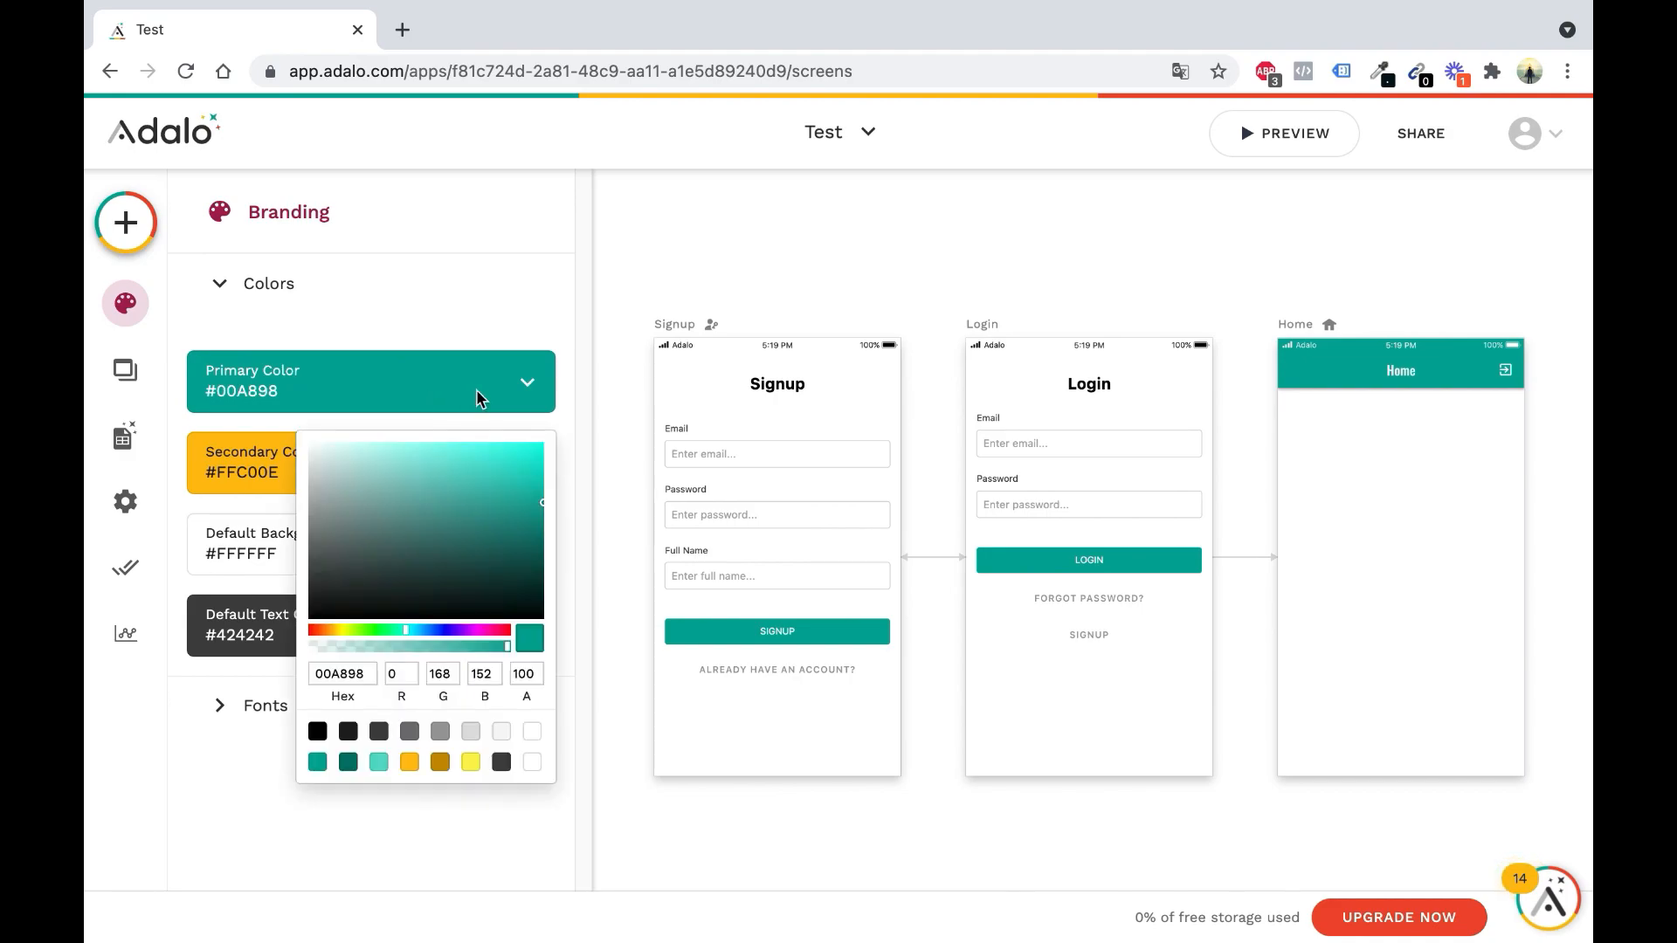
drag(488, 631, 479, 636)
click(458, 297)
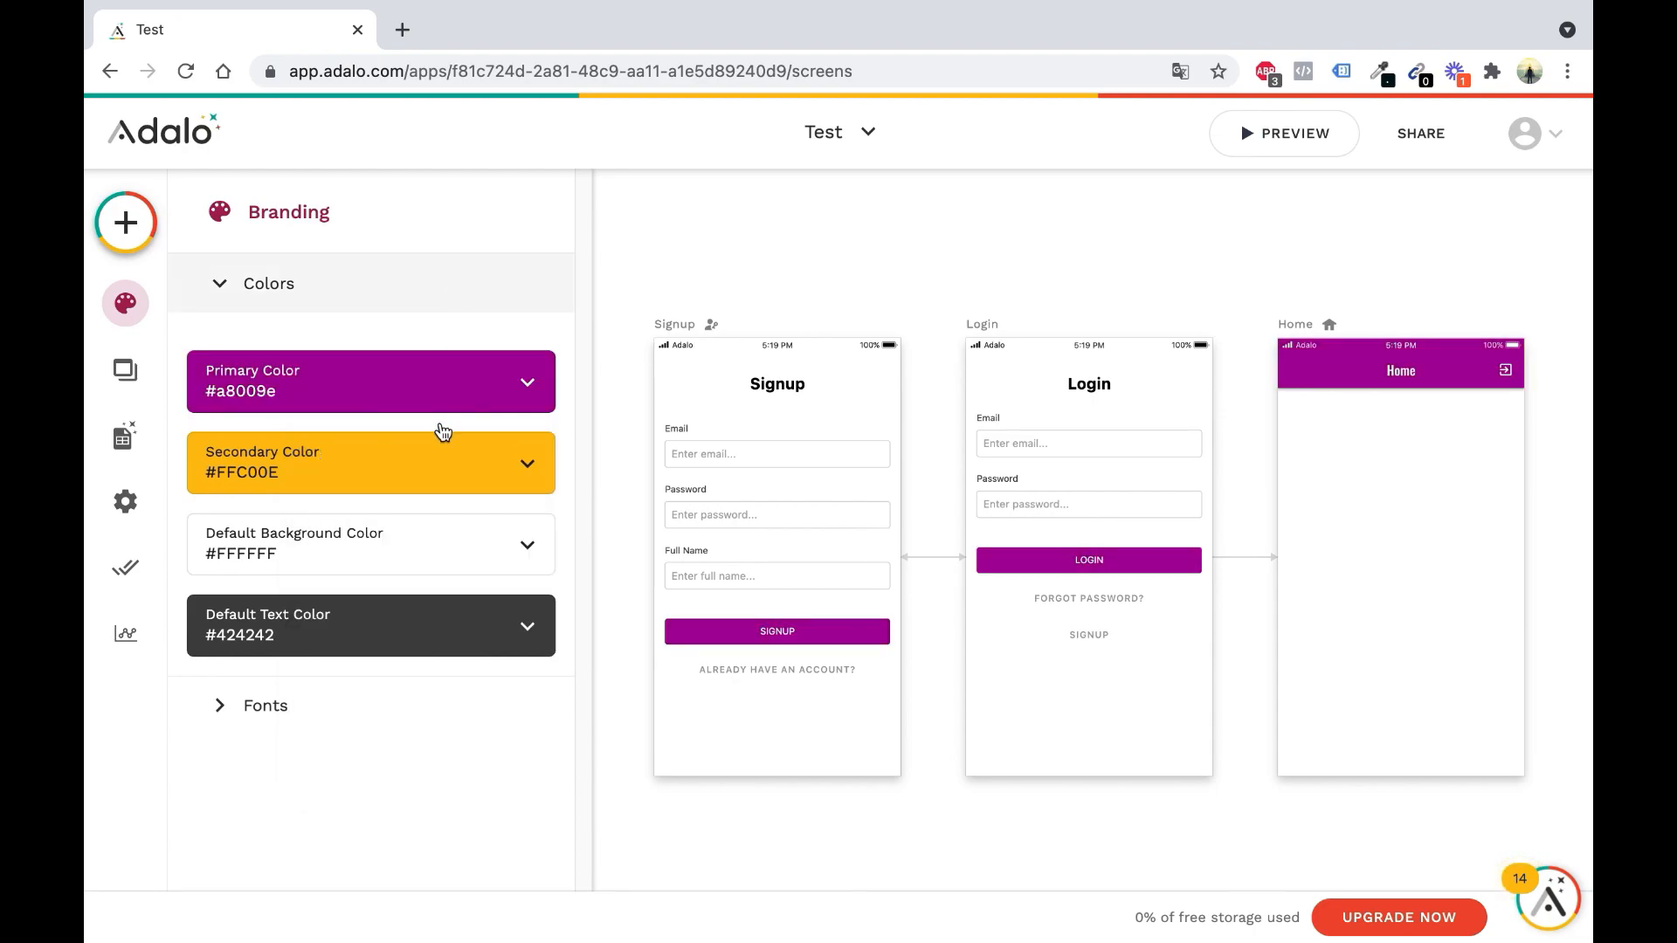
click(456, 448)
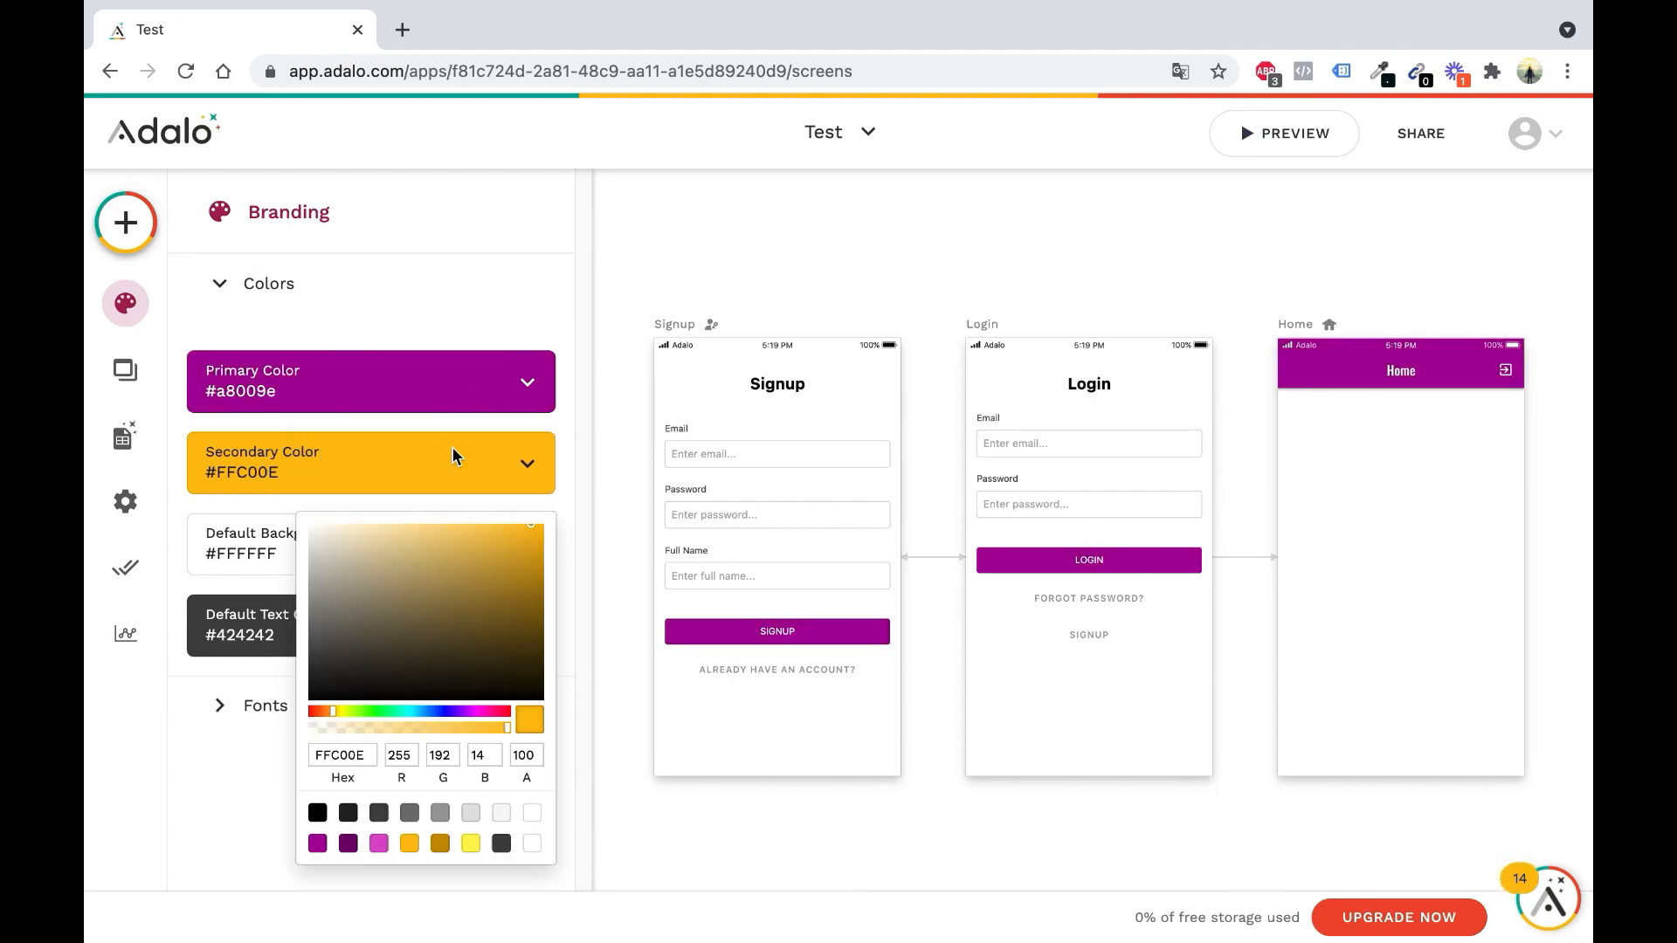
click(310, 526)
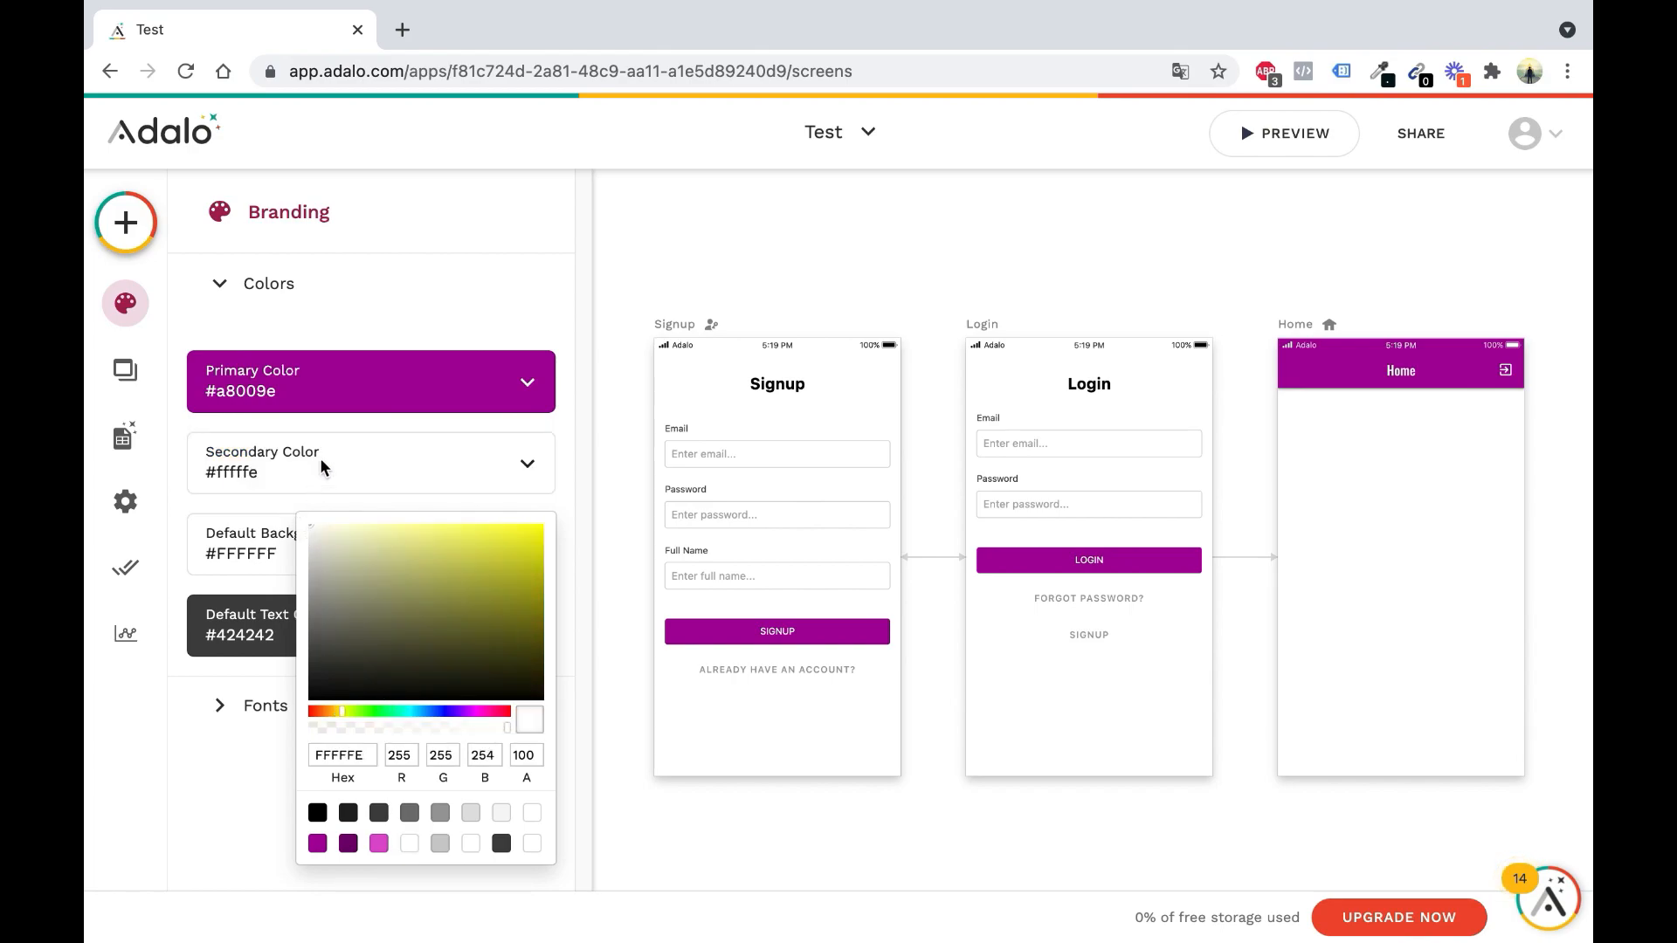
click(437, 261)
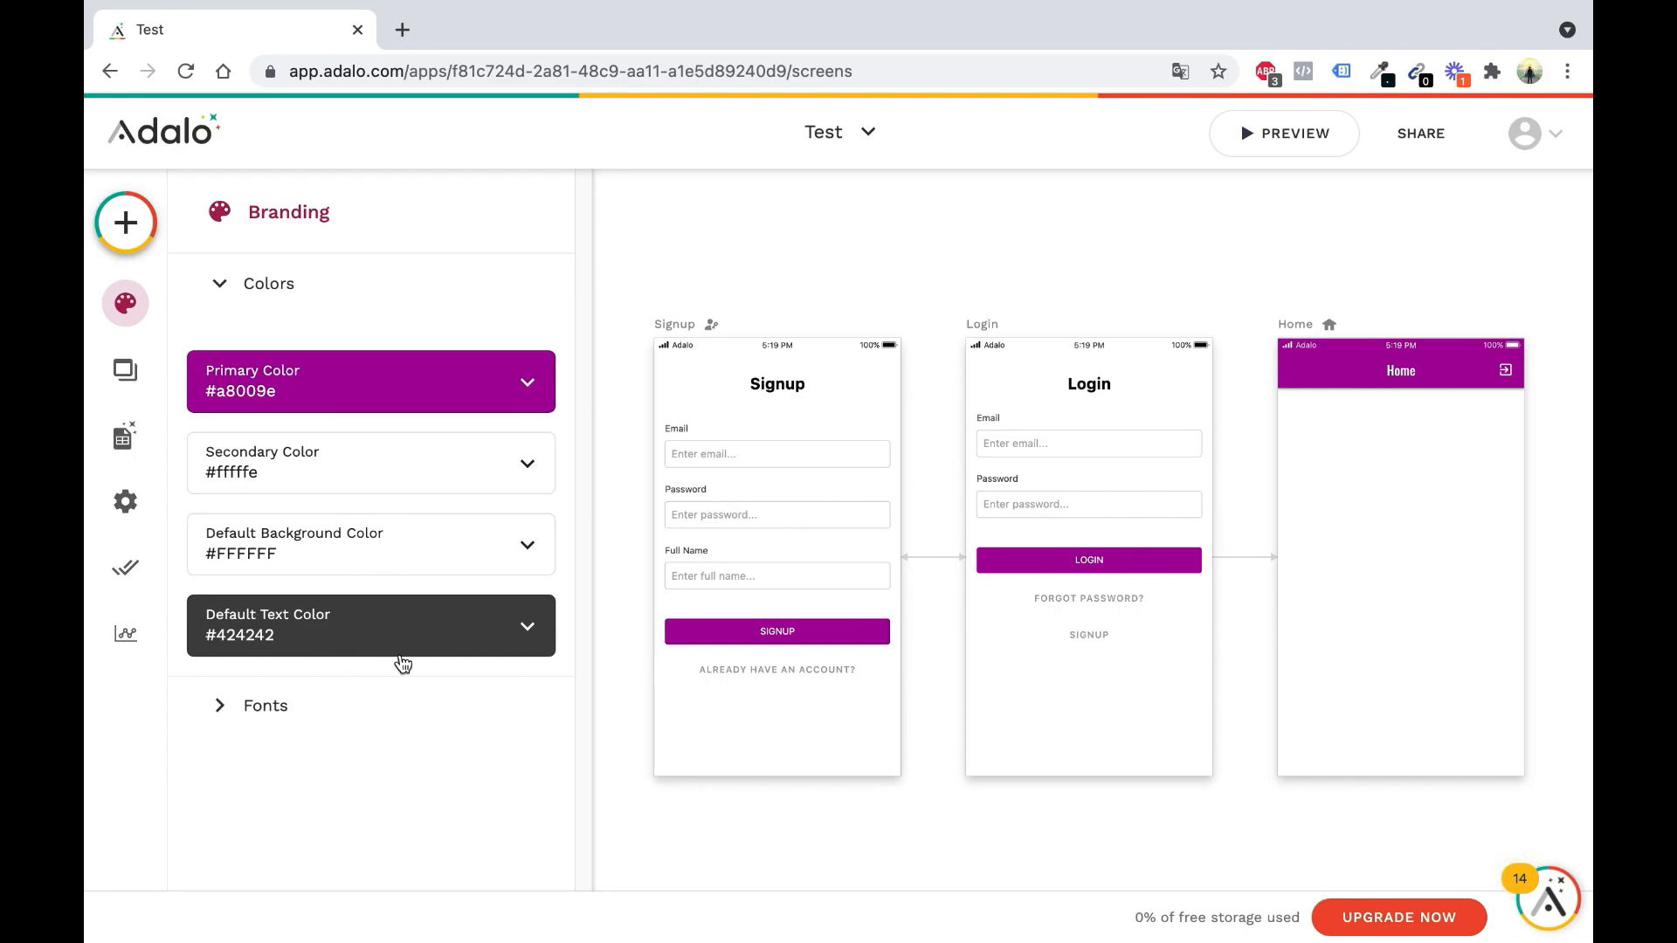
Try green for the default text colour, then settle on black #000000
click(365, 635)
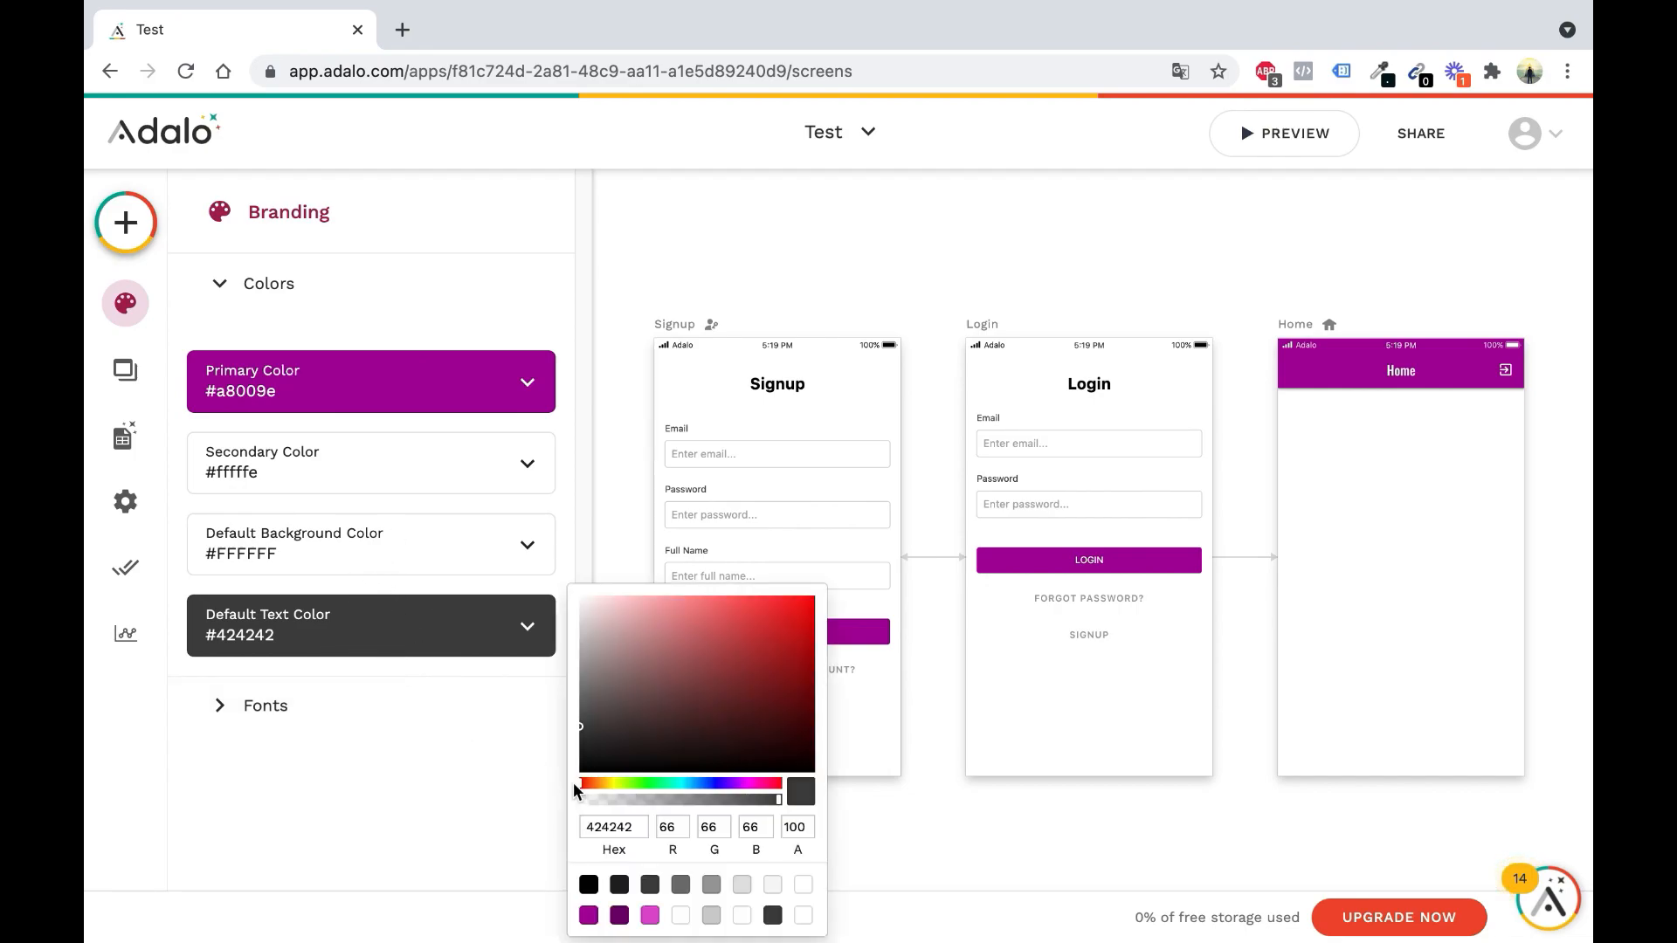
click(659, 784)
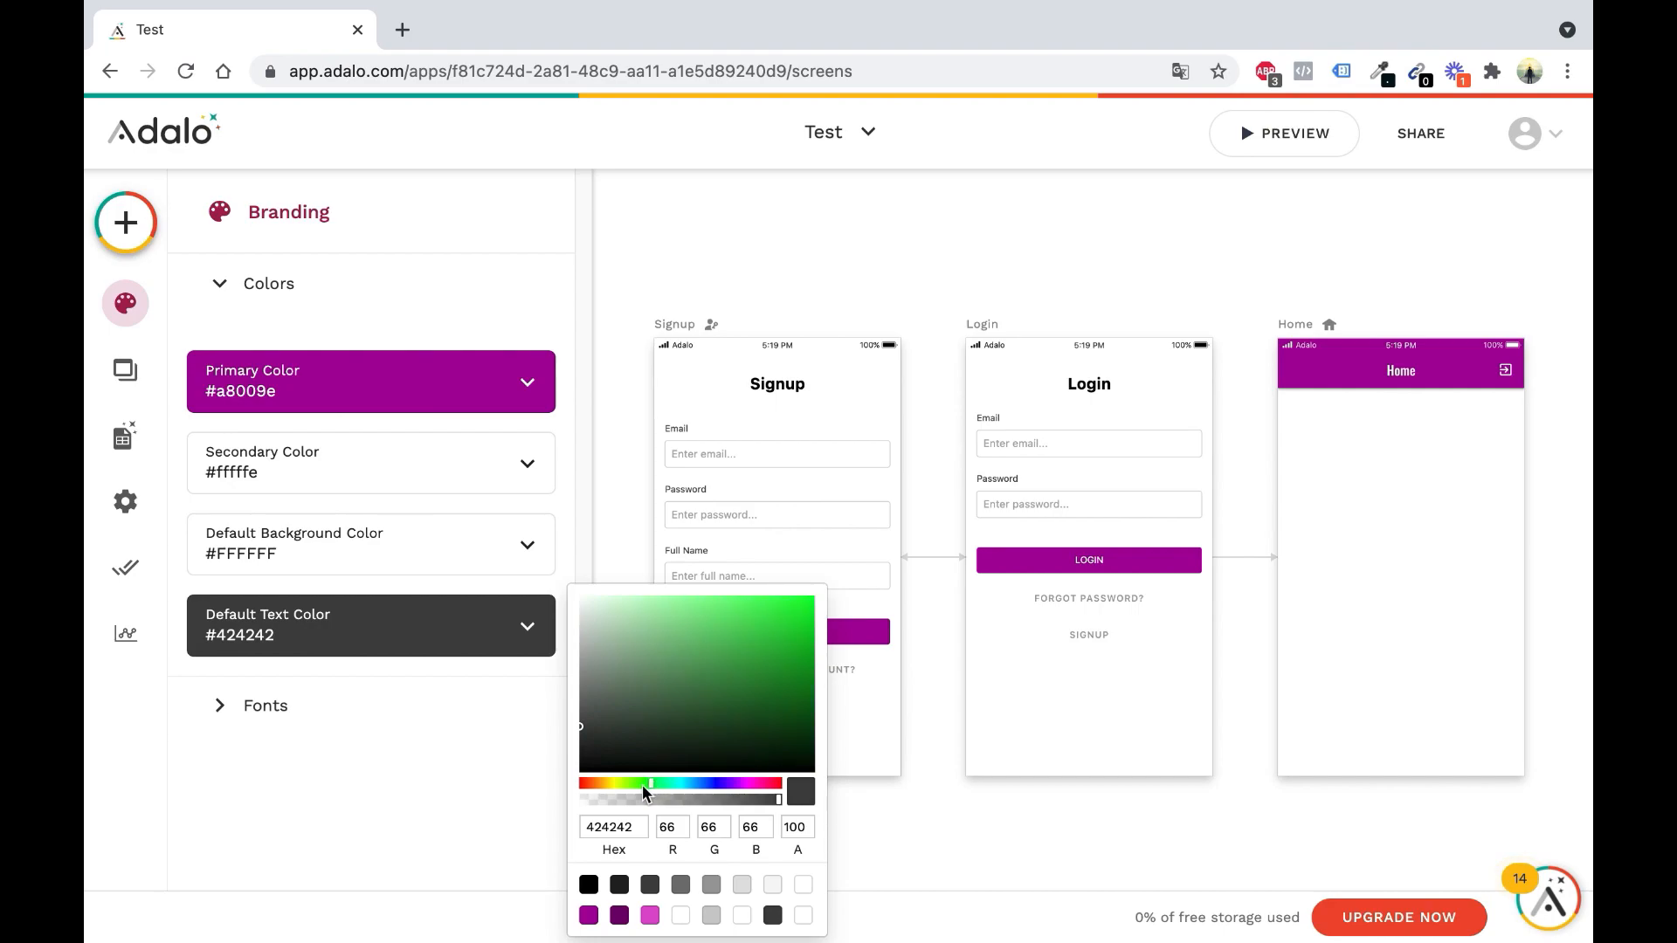
click(759, 628)
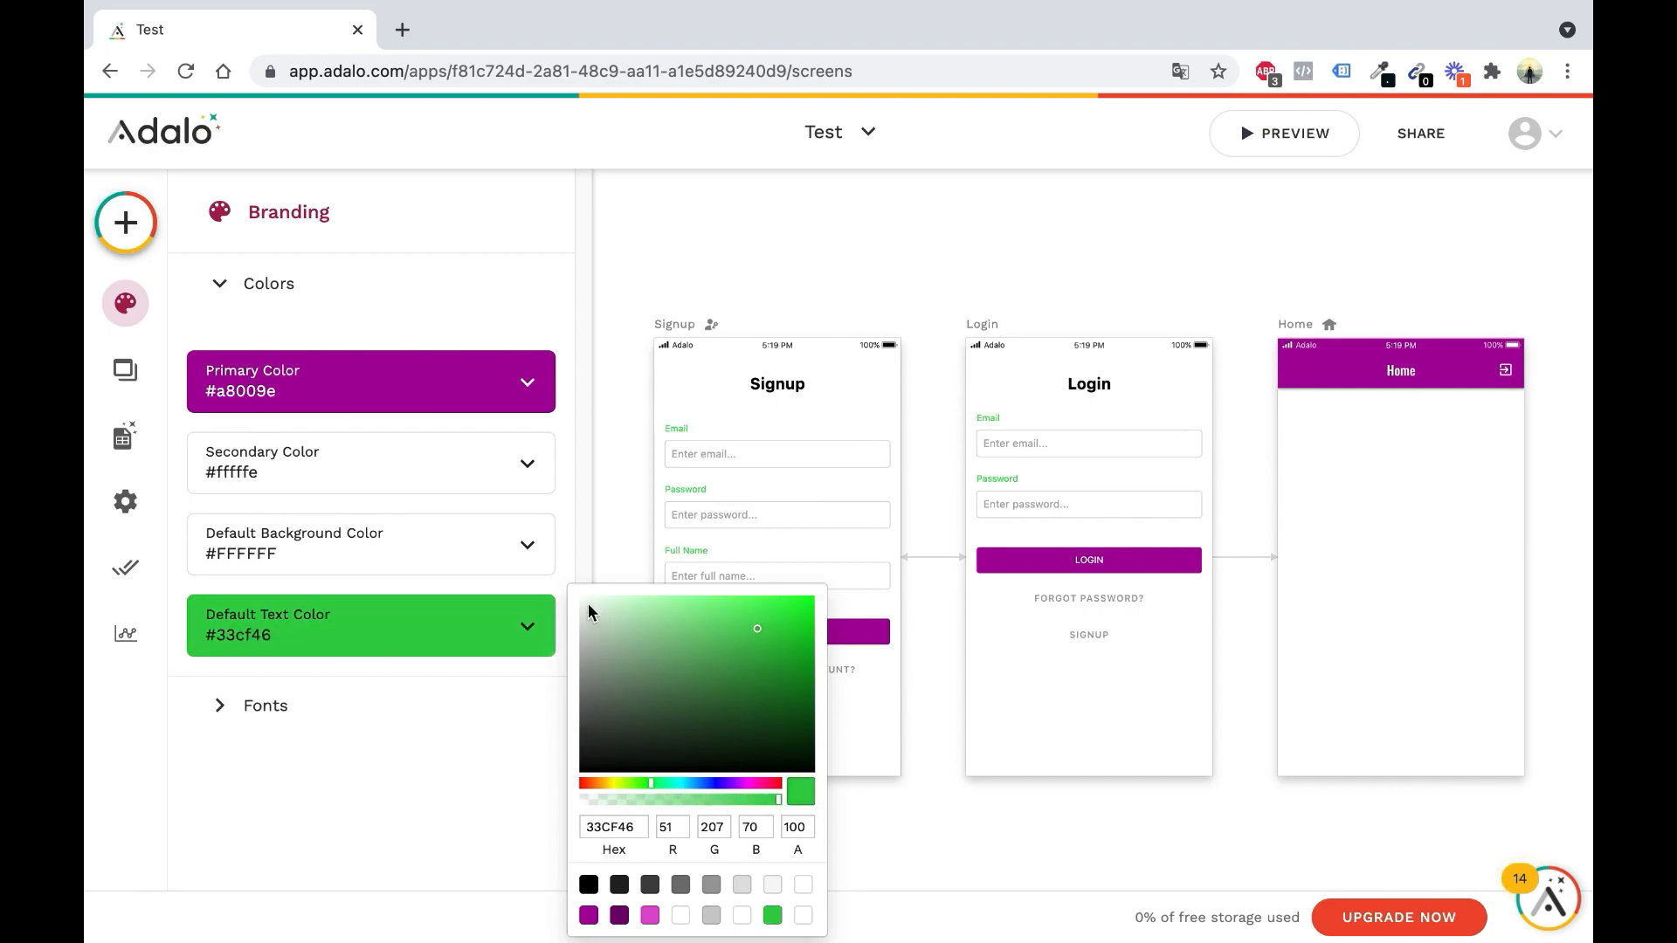
click(621, 782)
drag(604, 676, 568, 778)
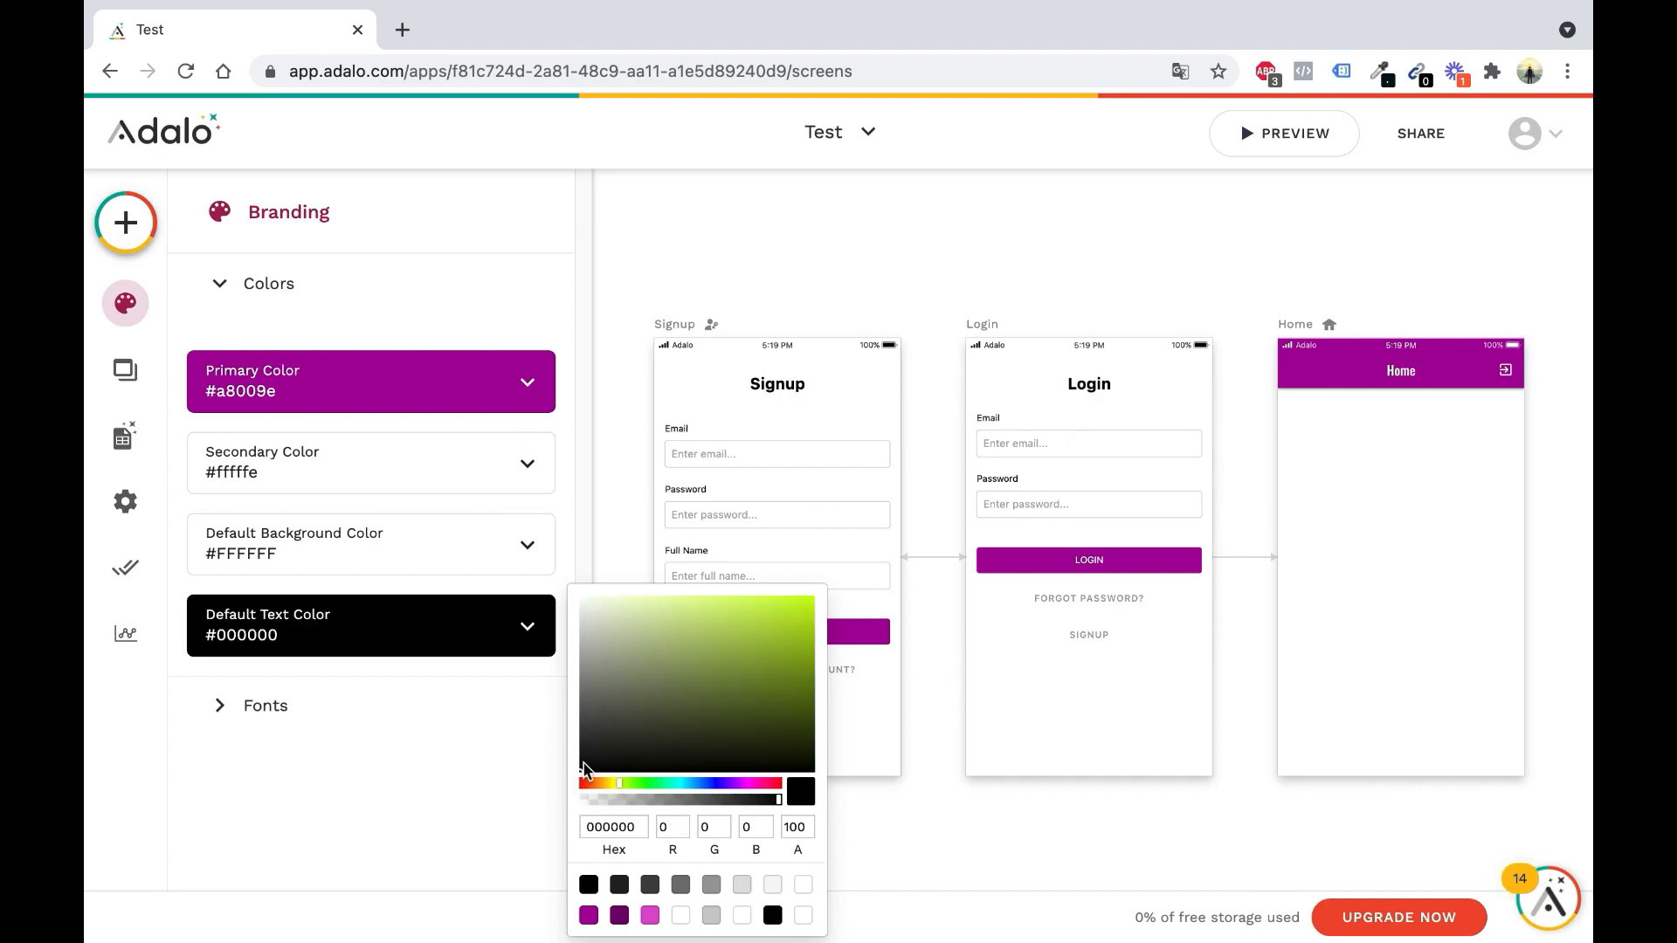
click(436, 773)
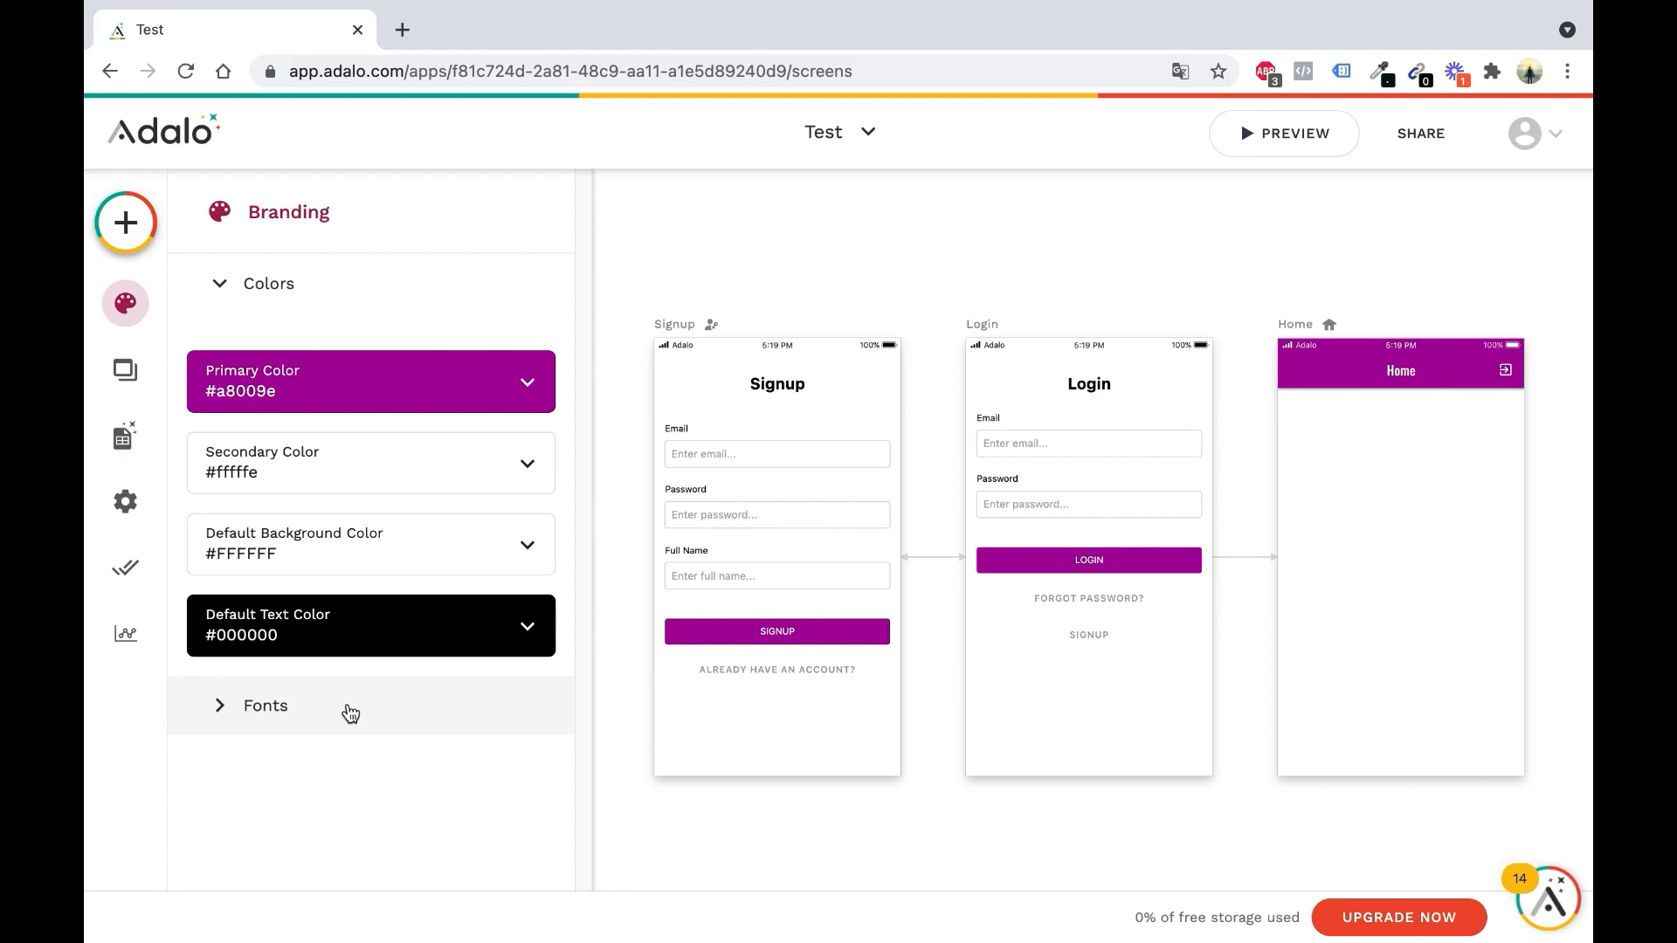
click(378, 690)
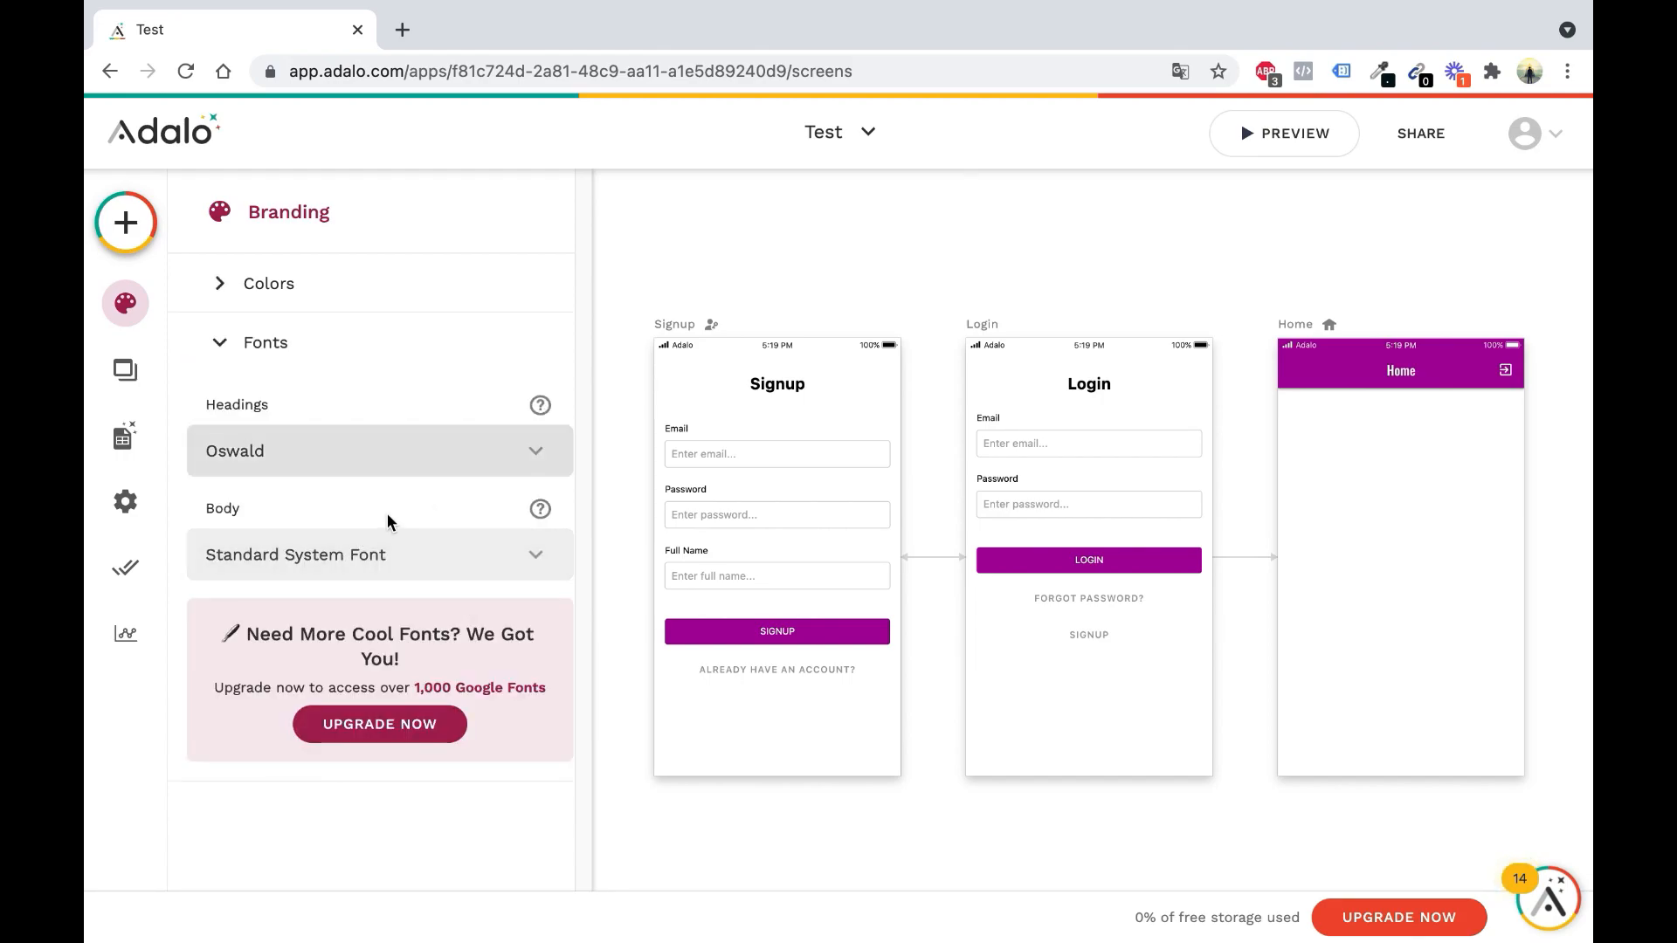
Browse the Headings font list, leaving Oswald selected
click(424, 453)
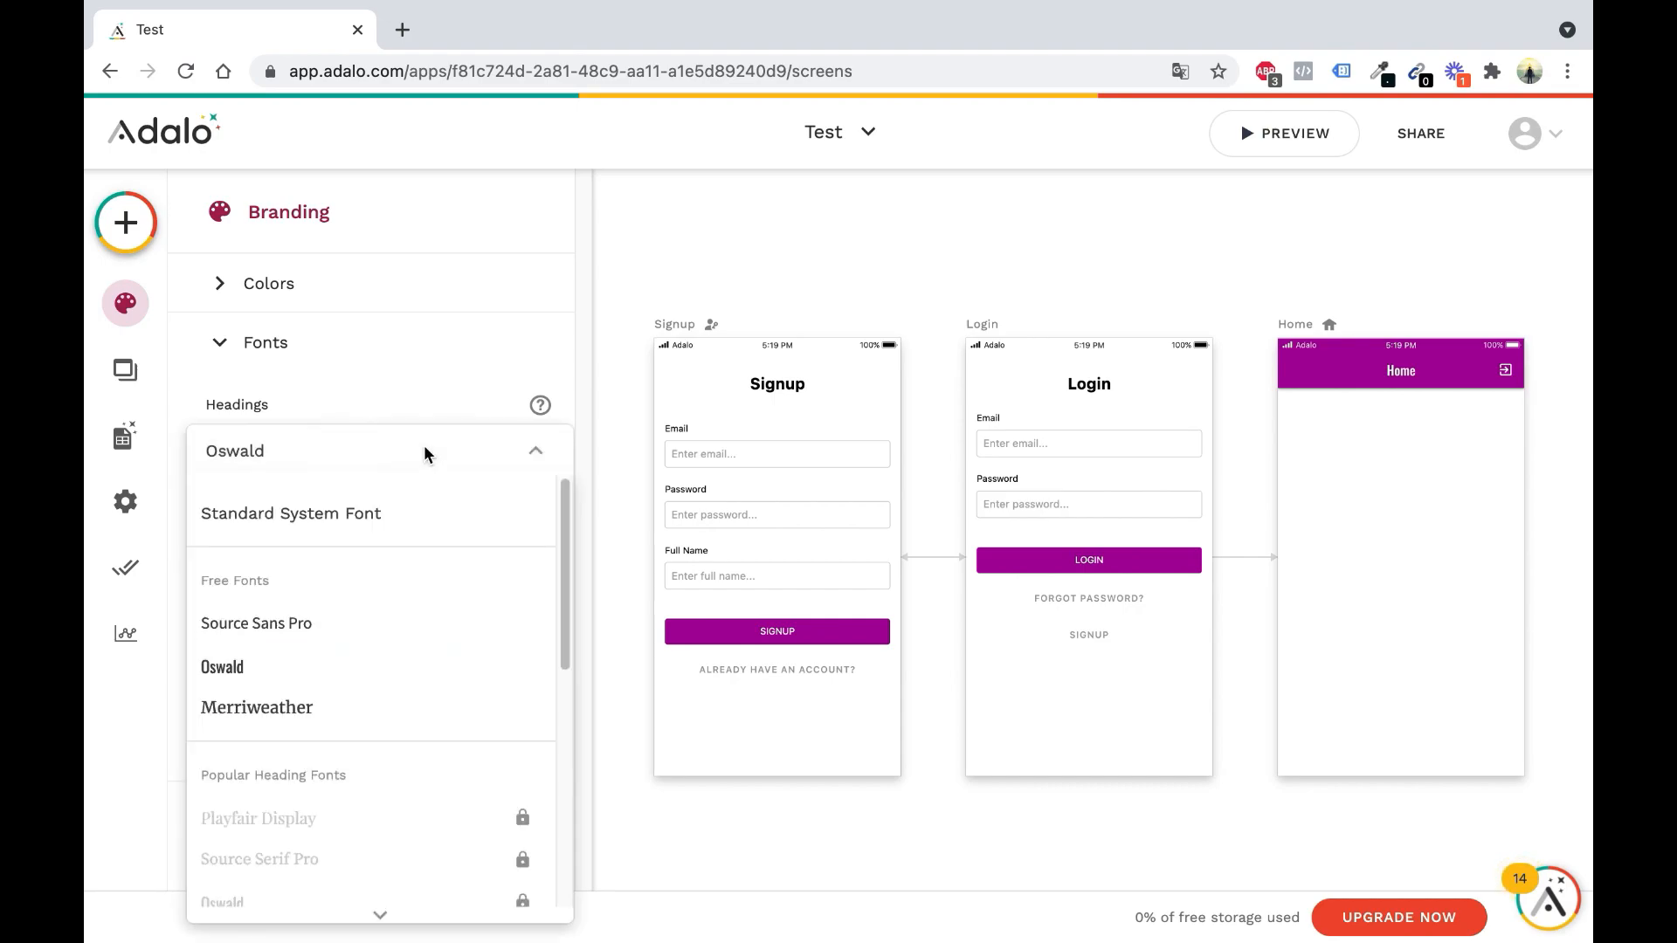
scroll(456, 569, down, 10)
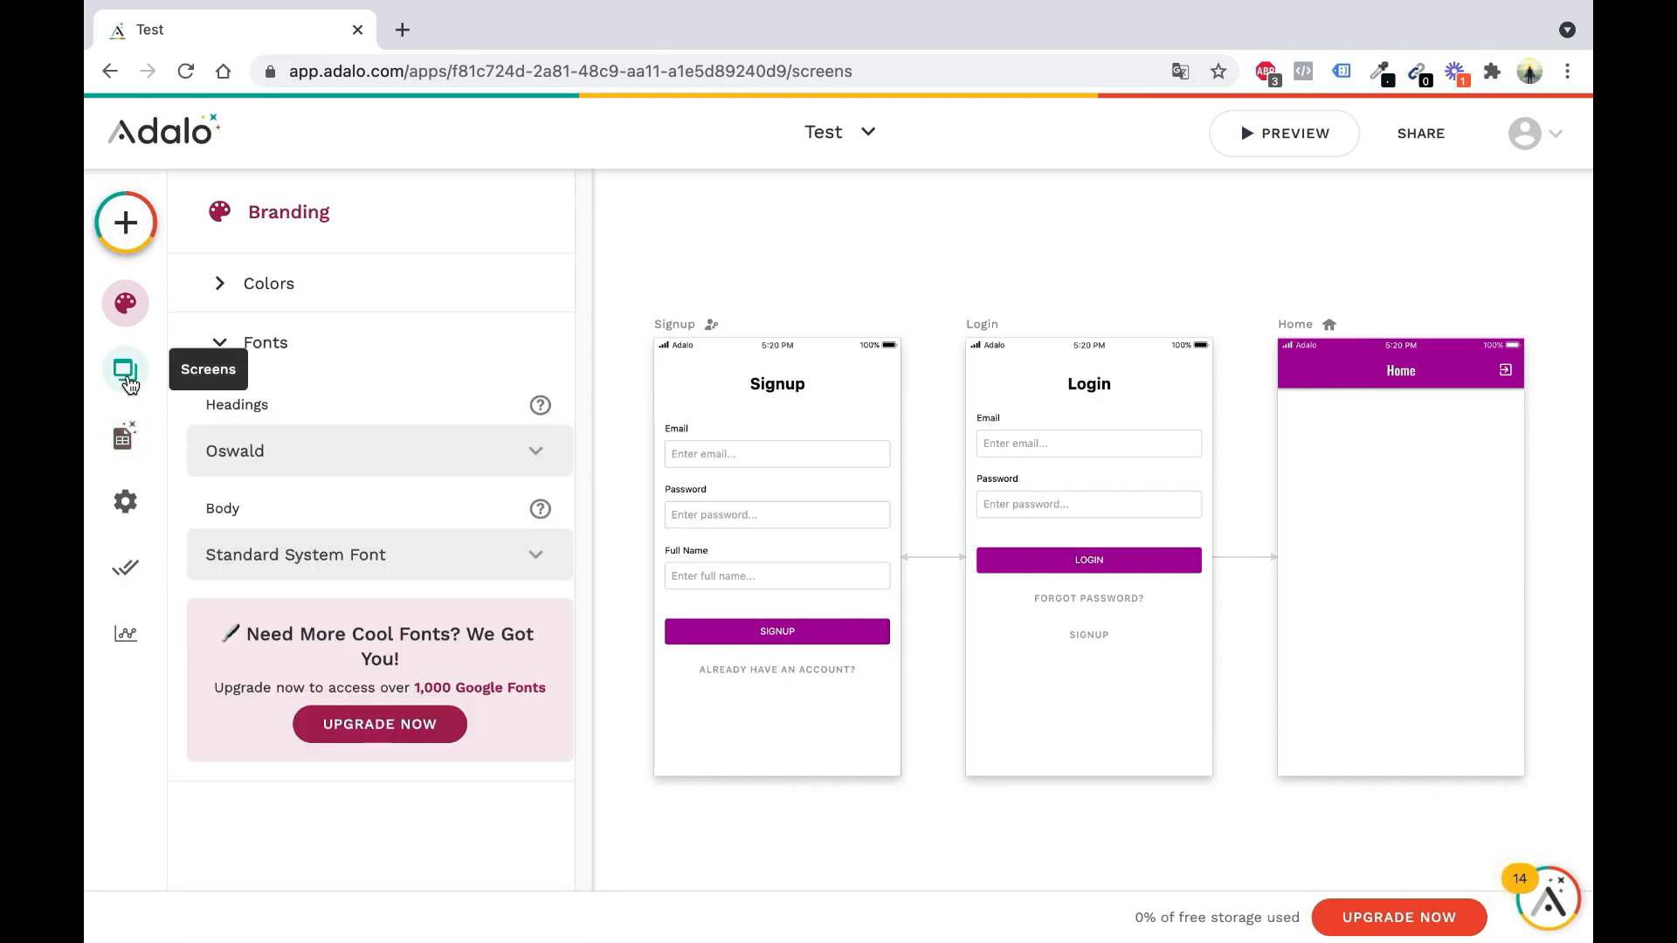
Create a Blank Screen named Profil from the Screens panel and pan over to it
click(128, 383)
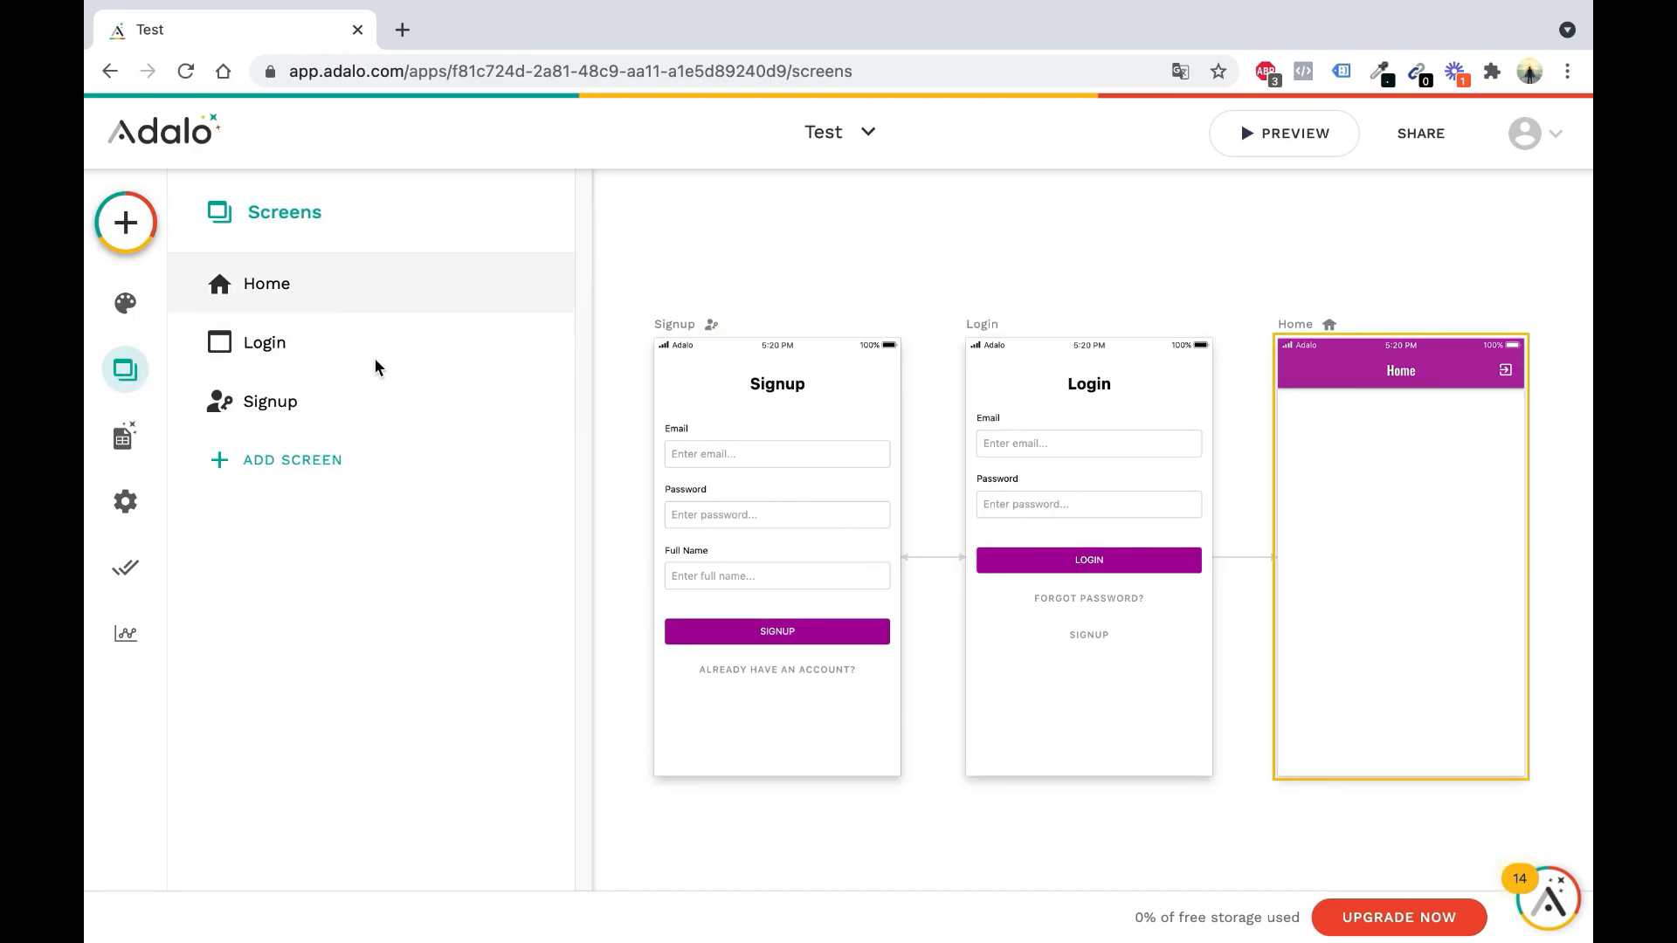
click(331, 473)
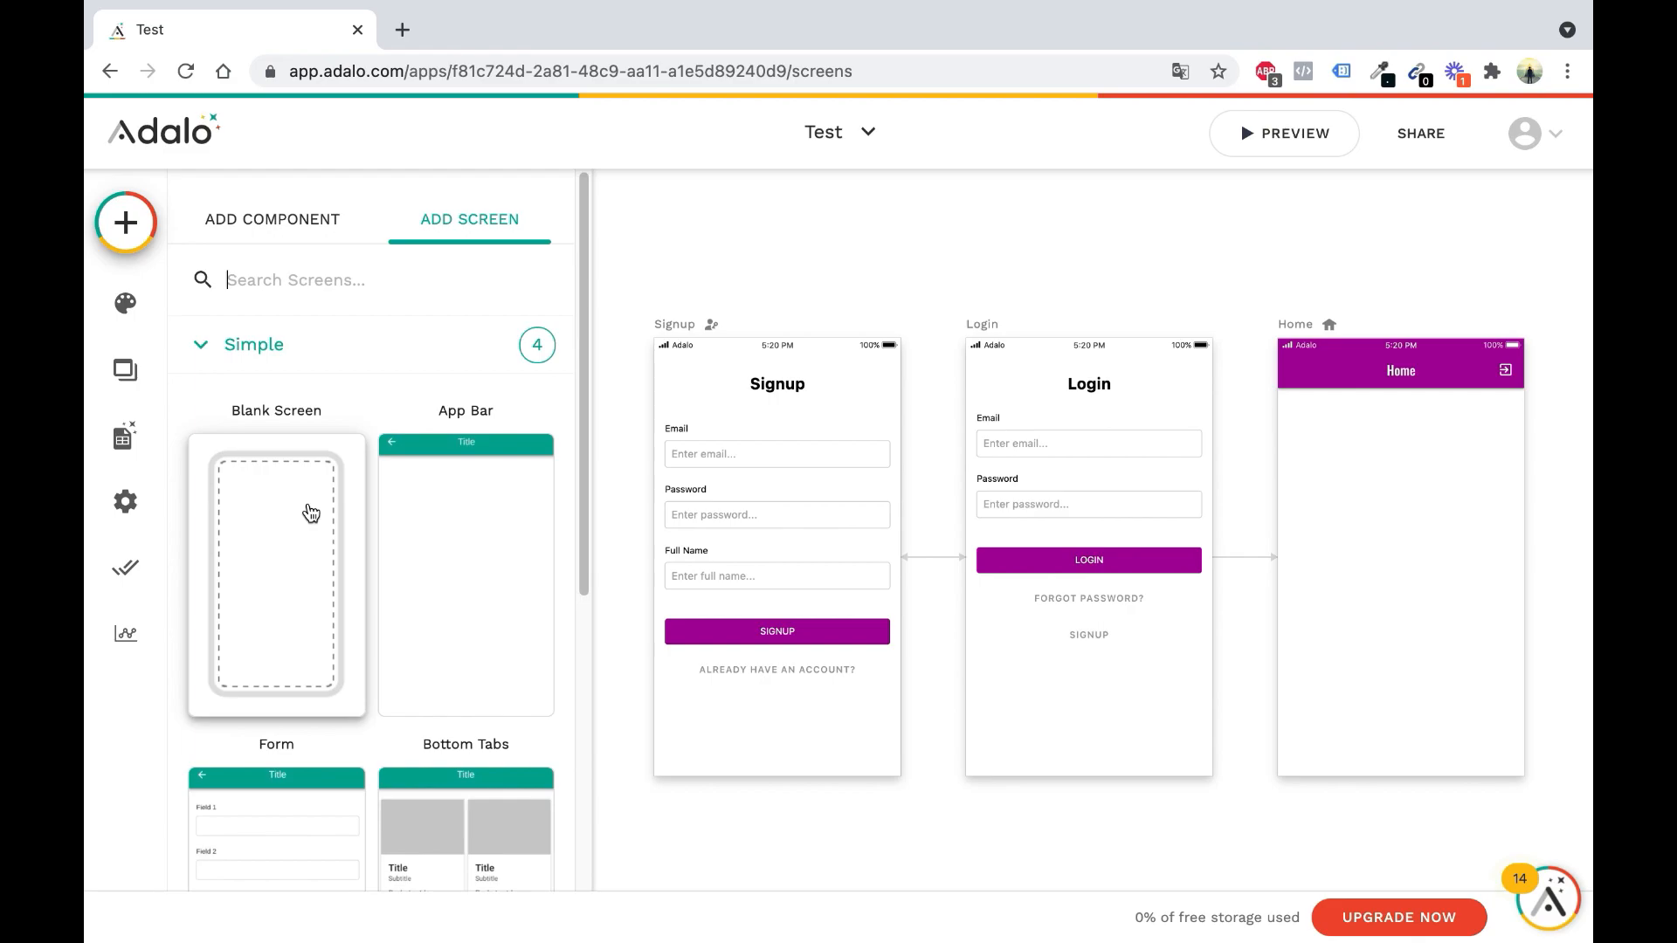
click(311, 512)
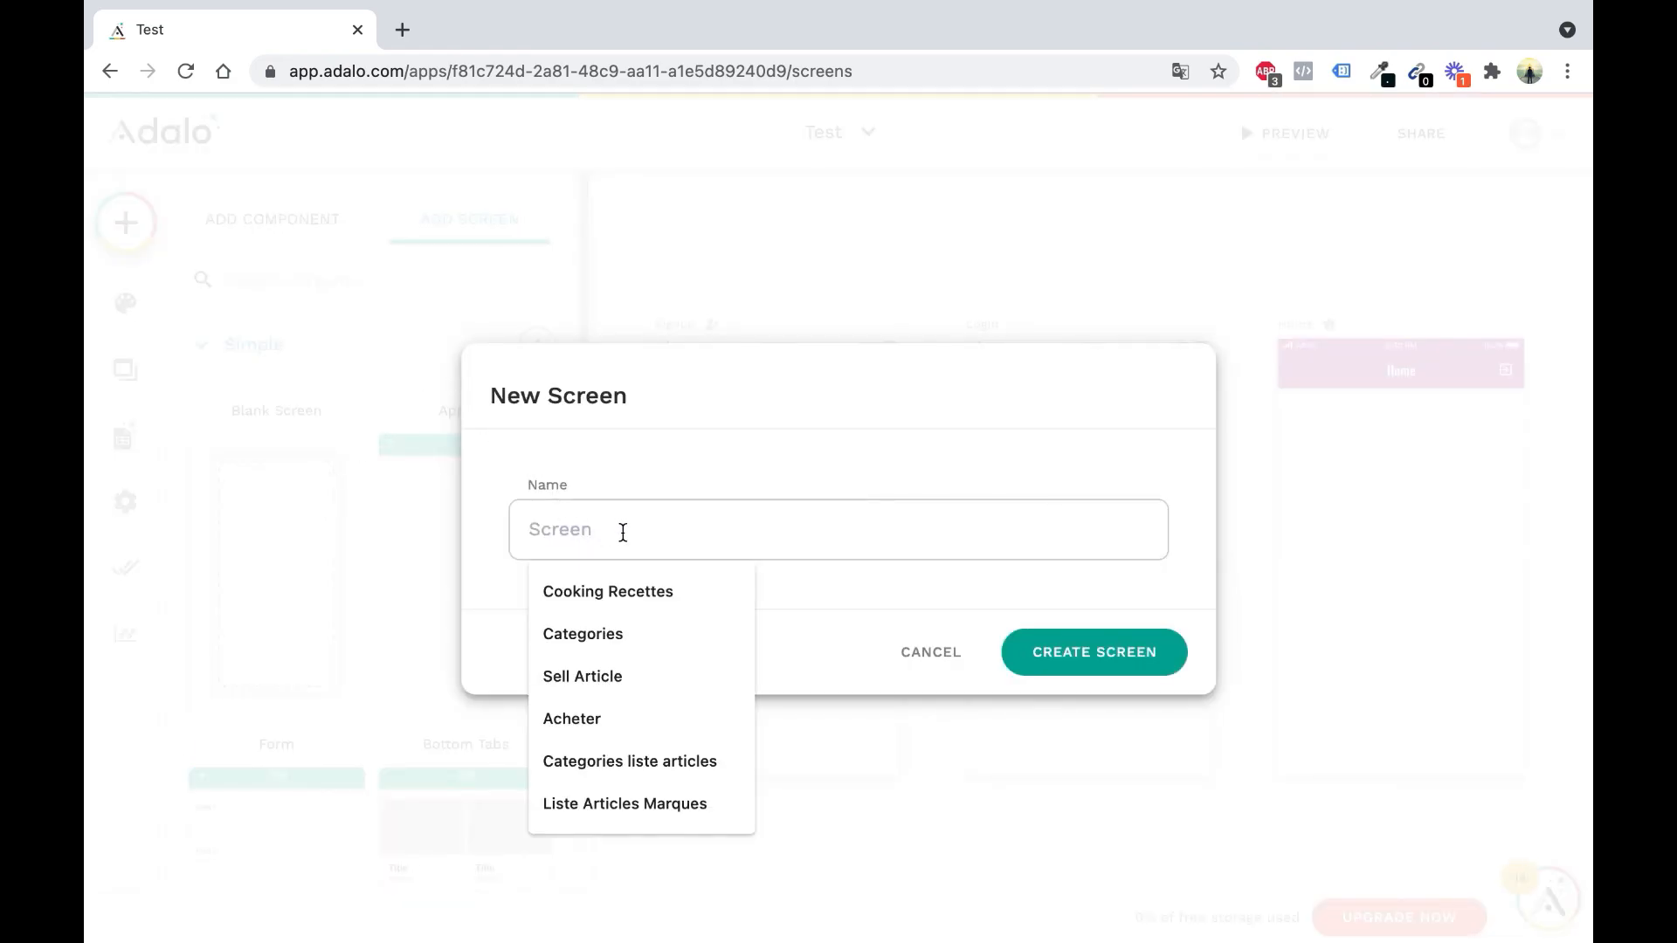
text(Profil)
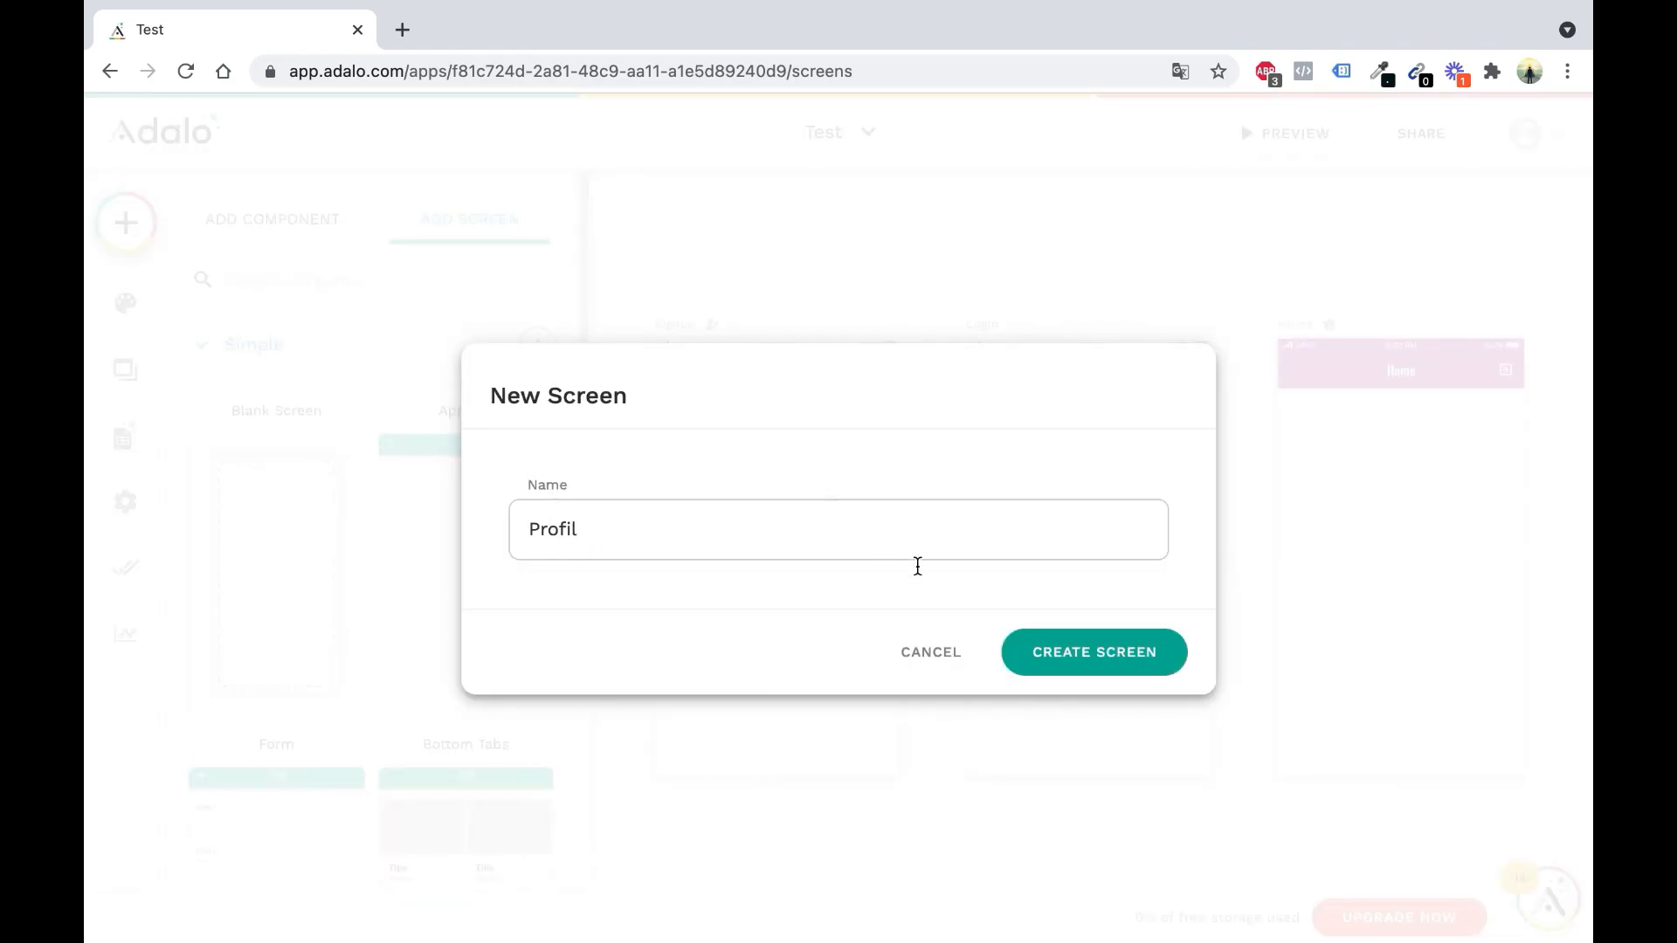
click(1097, 650)
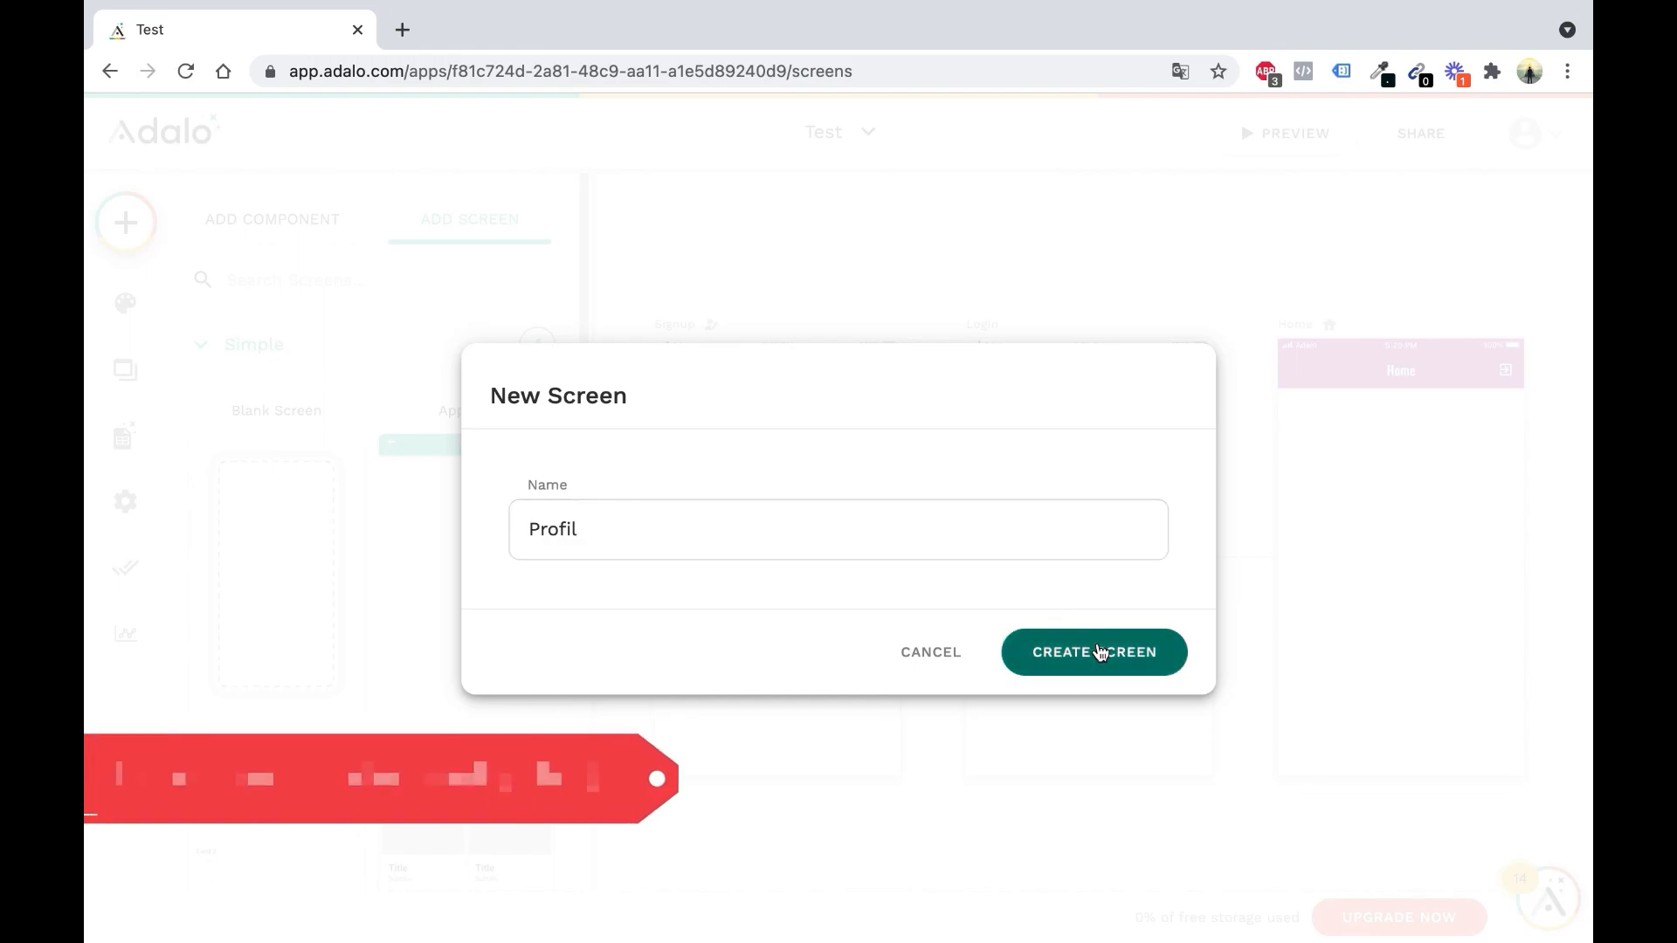
scroll(1135, 502, down, 5)
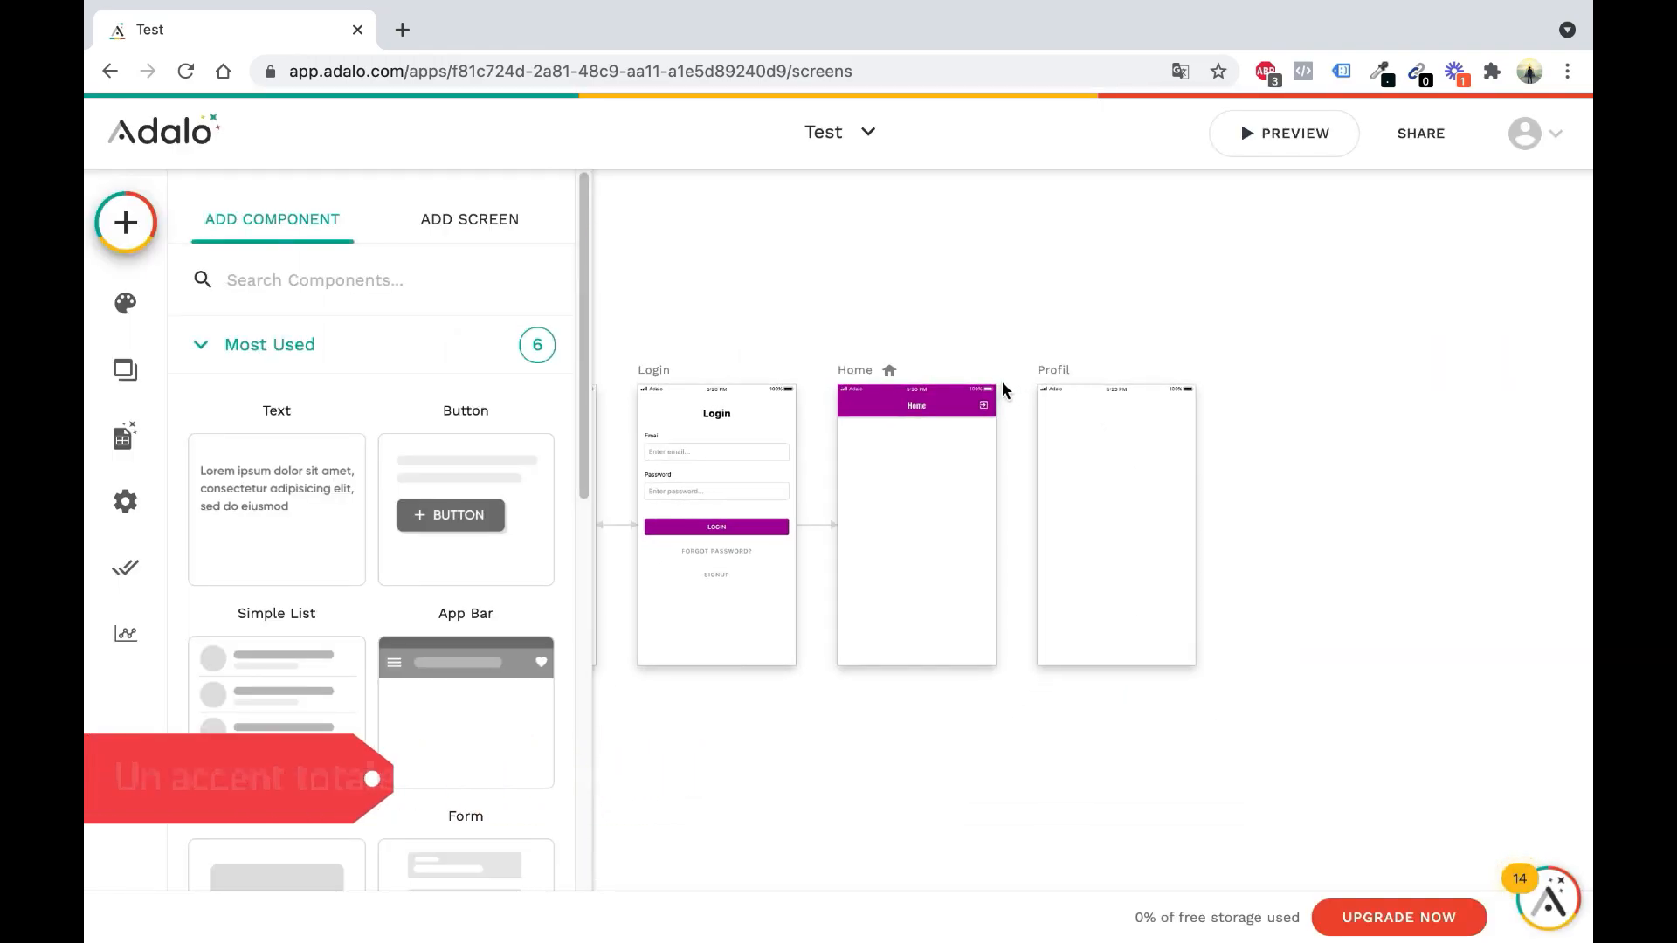
scroll(1003, 381, left, 4)
scroll(1089, 401, left, 1)
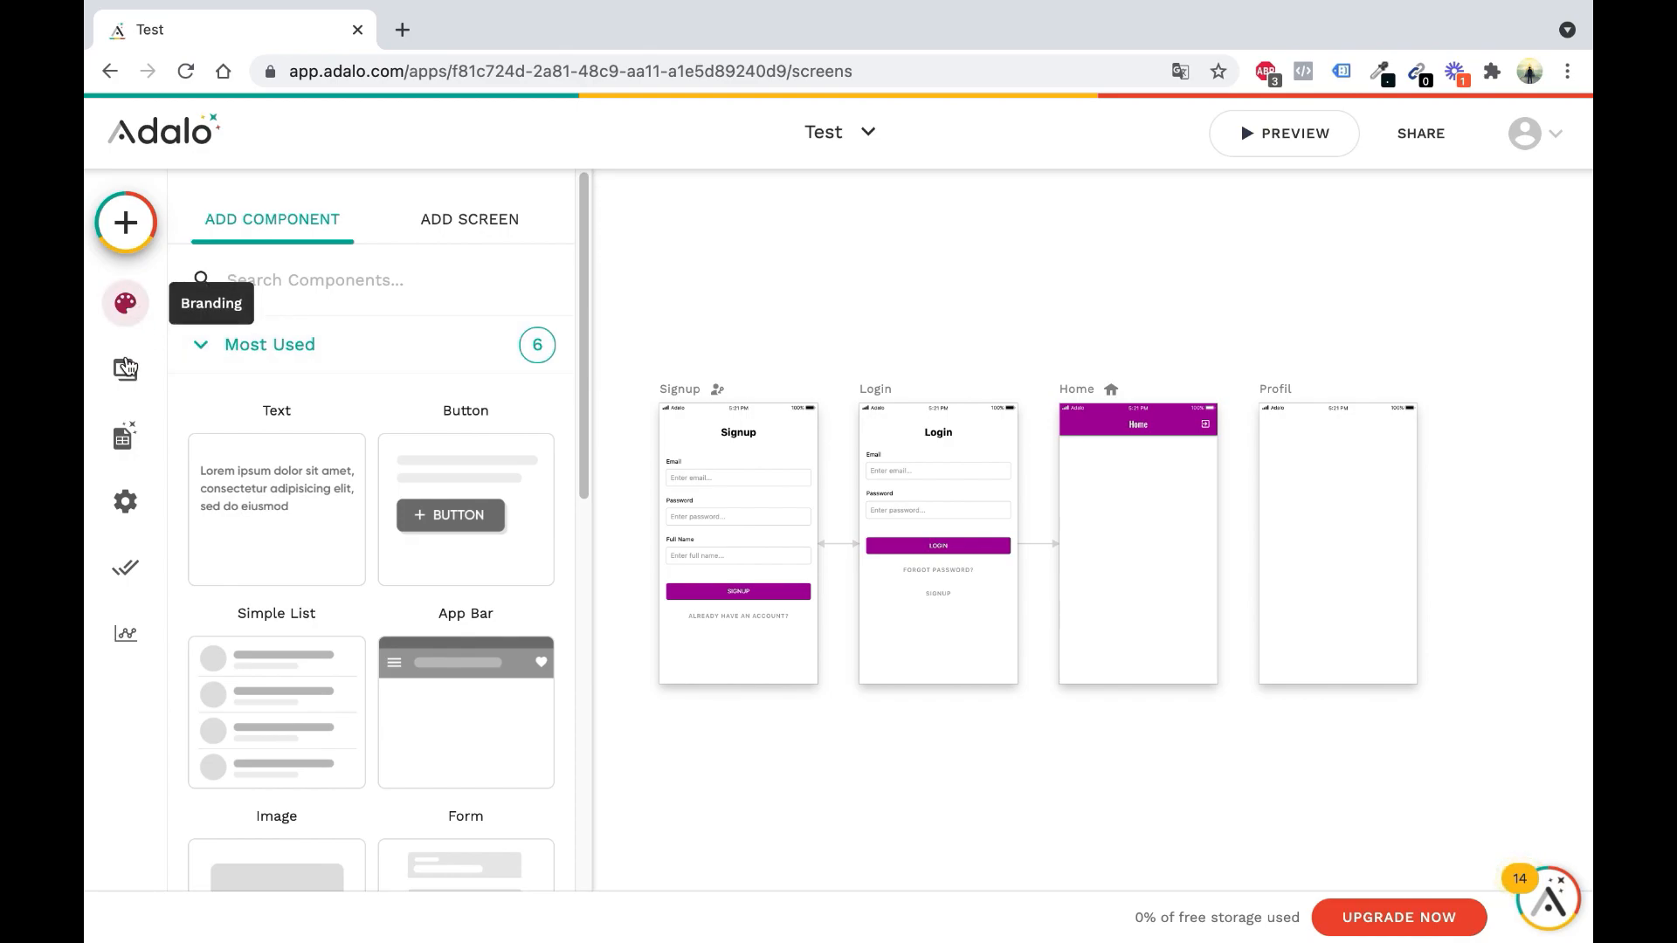
click(123, 436)
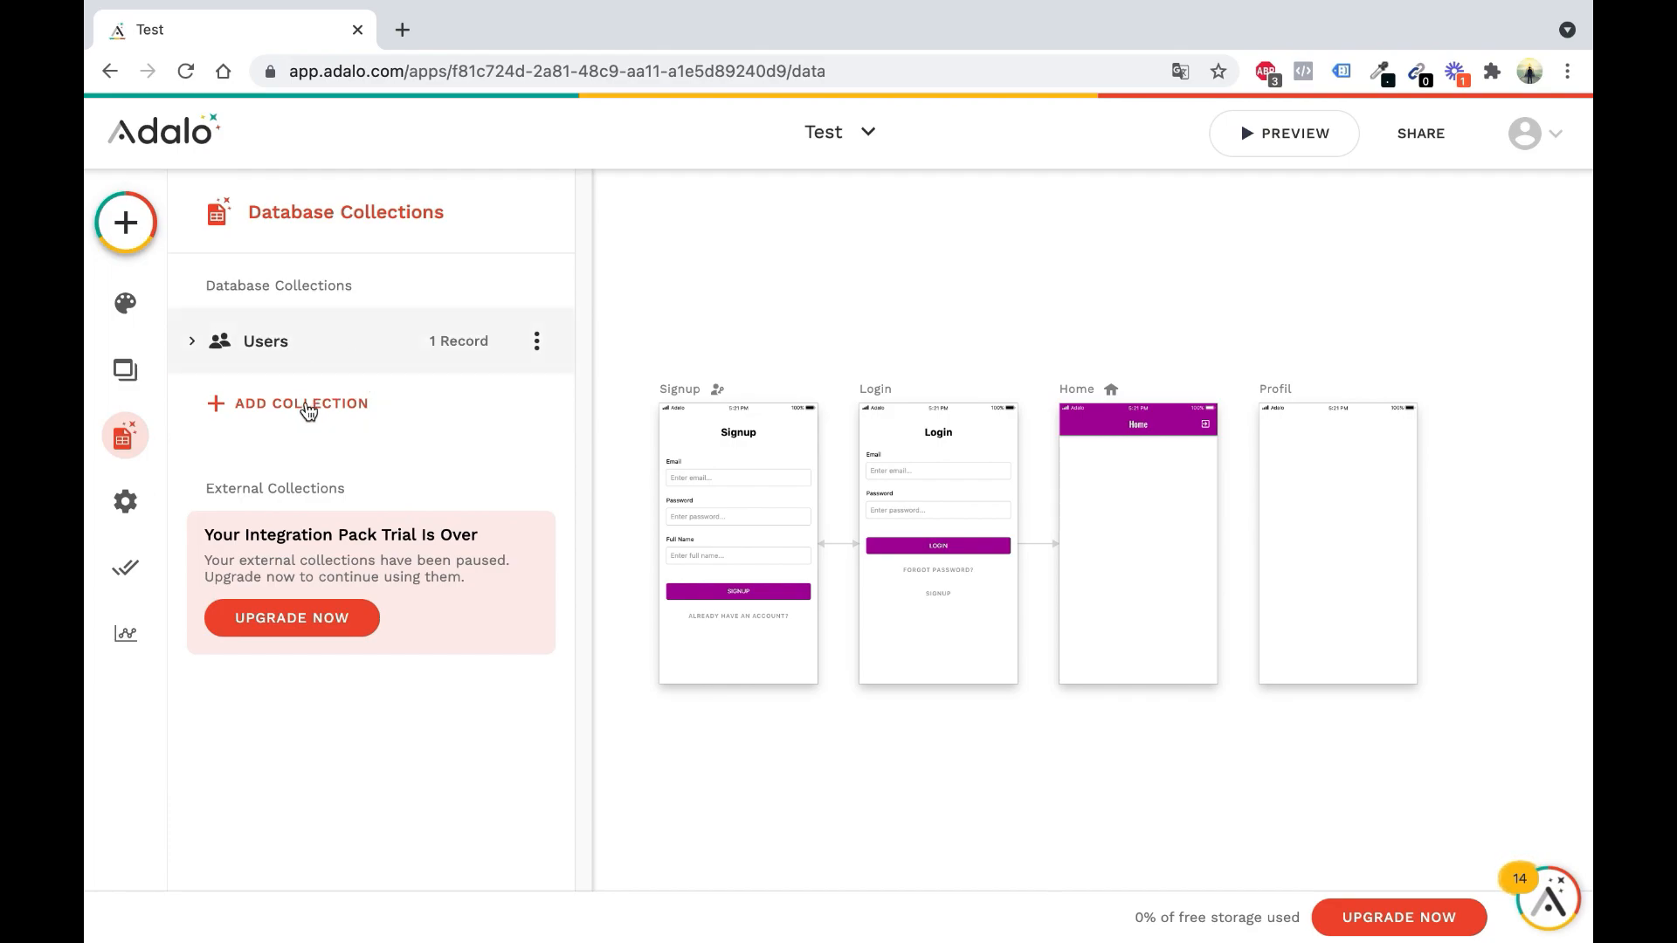
click(325, 360)
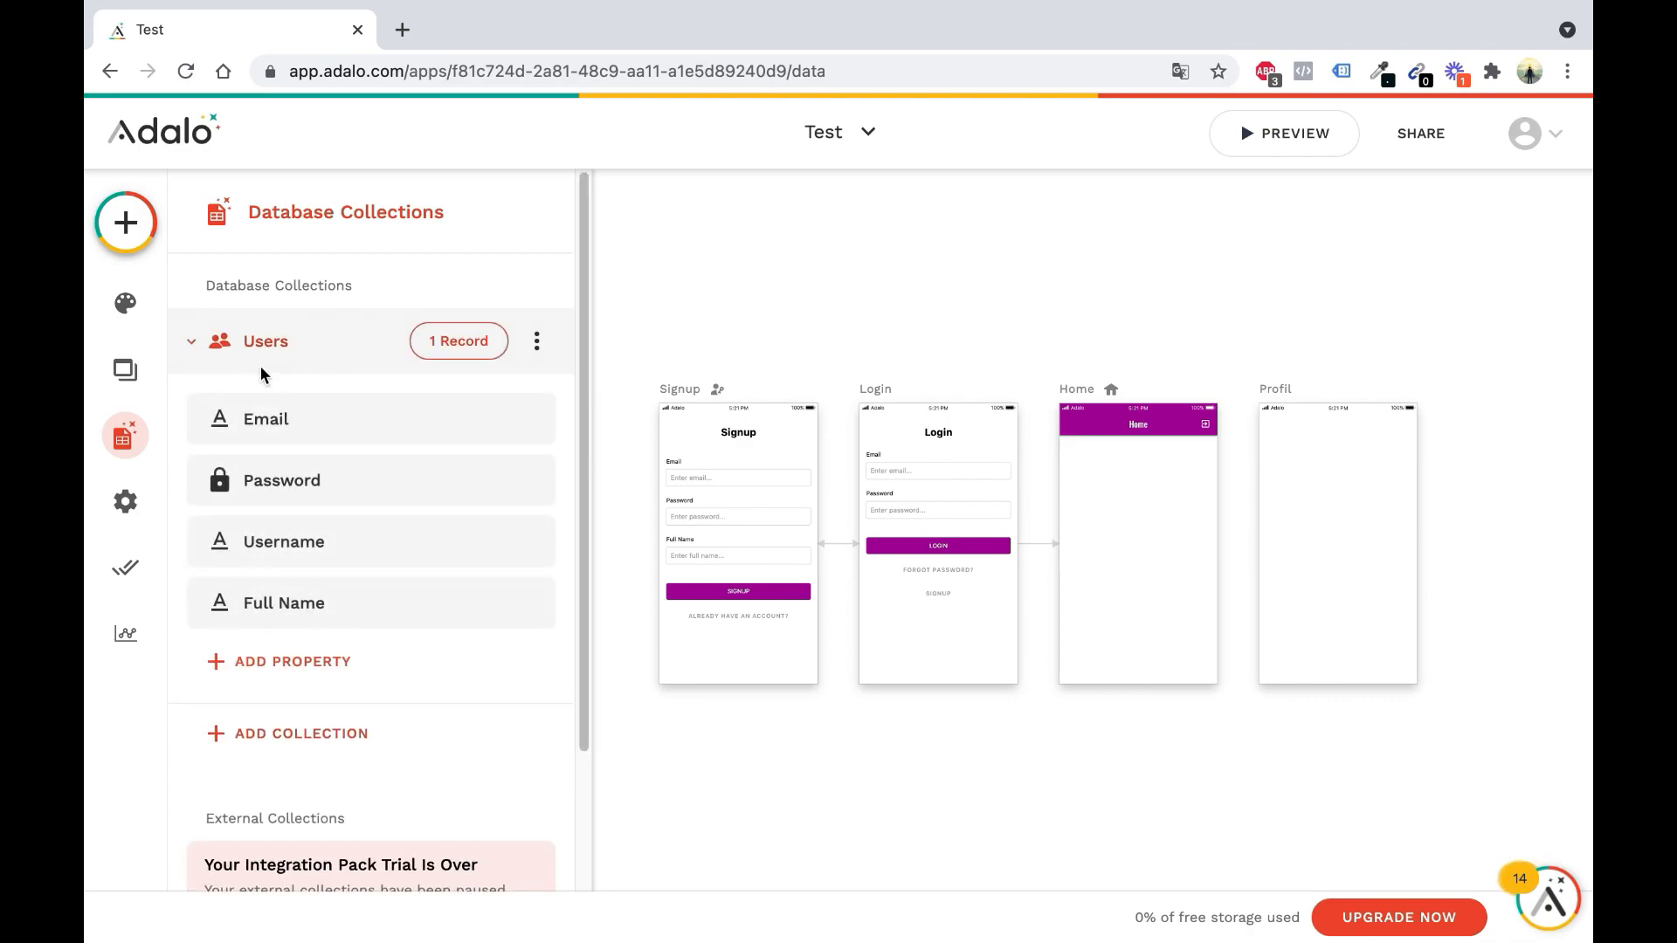
click(283, 343)
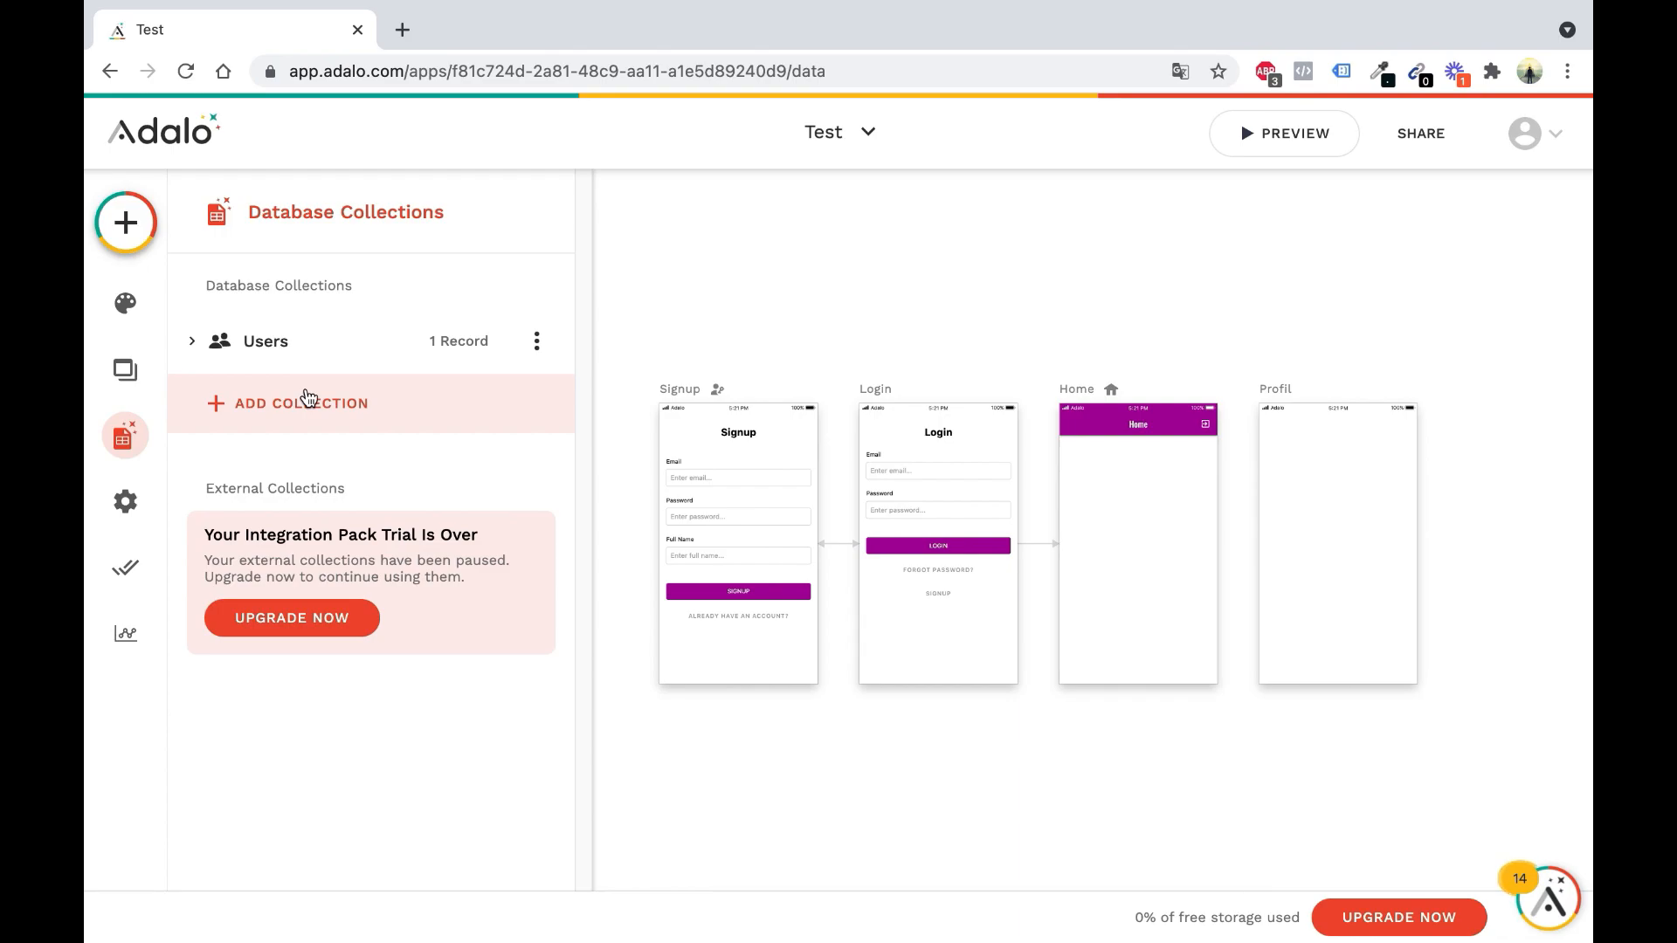
click(130, 226)
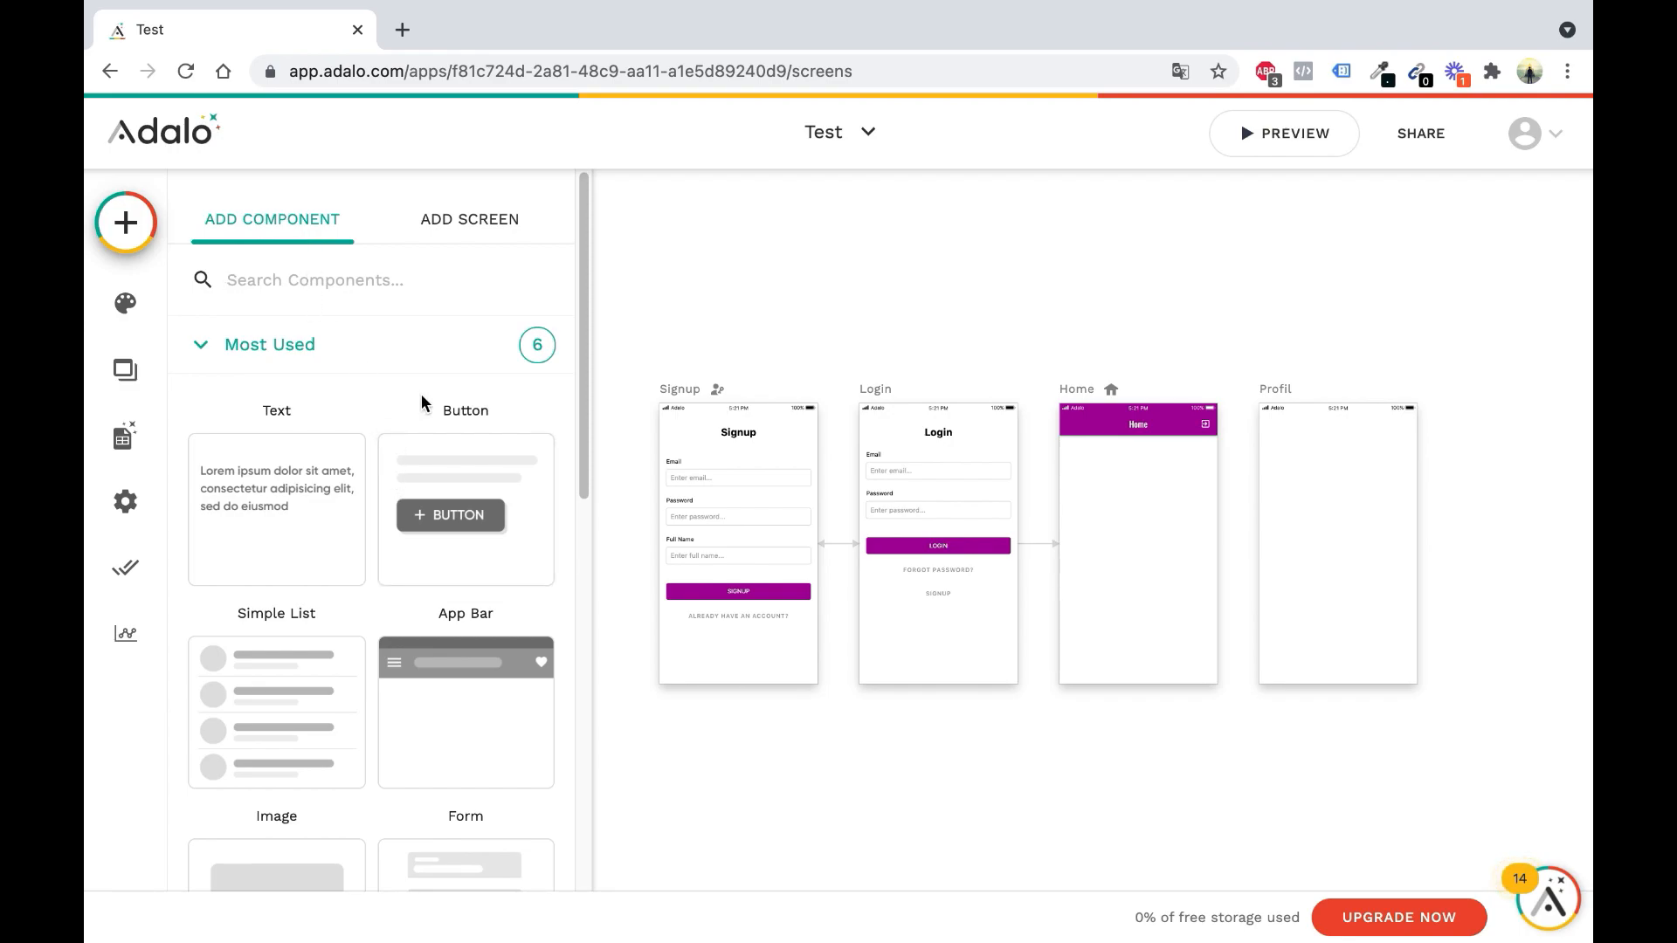
Scroll the Add Component library and expand its Navigation and Lists categories
scroll(419, 393, down, 1)
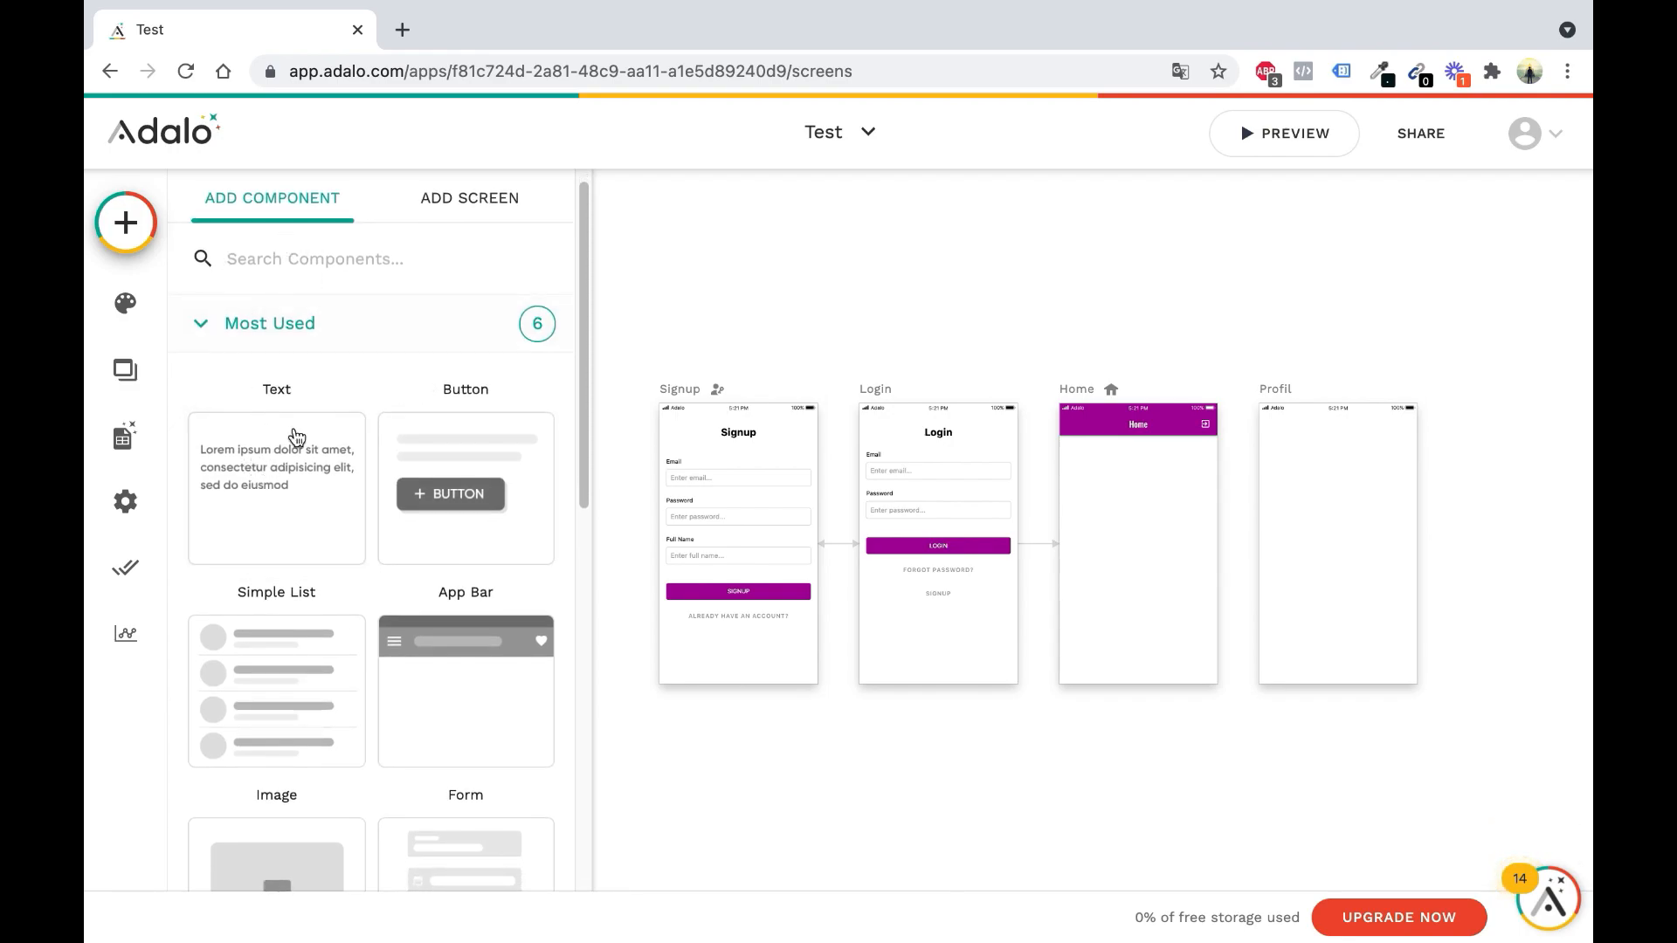
scroll(423, 420, down, 3)
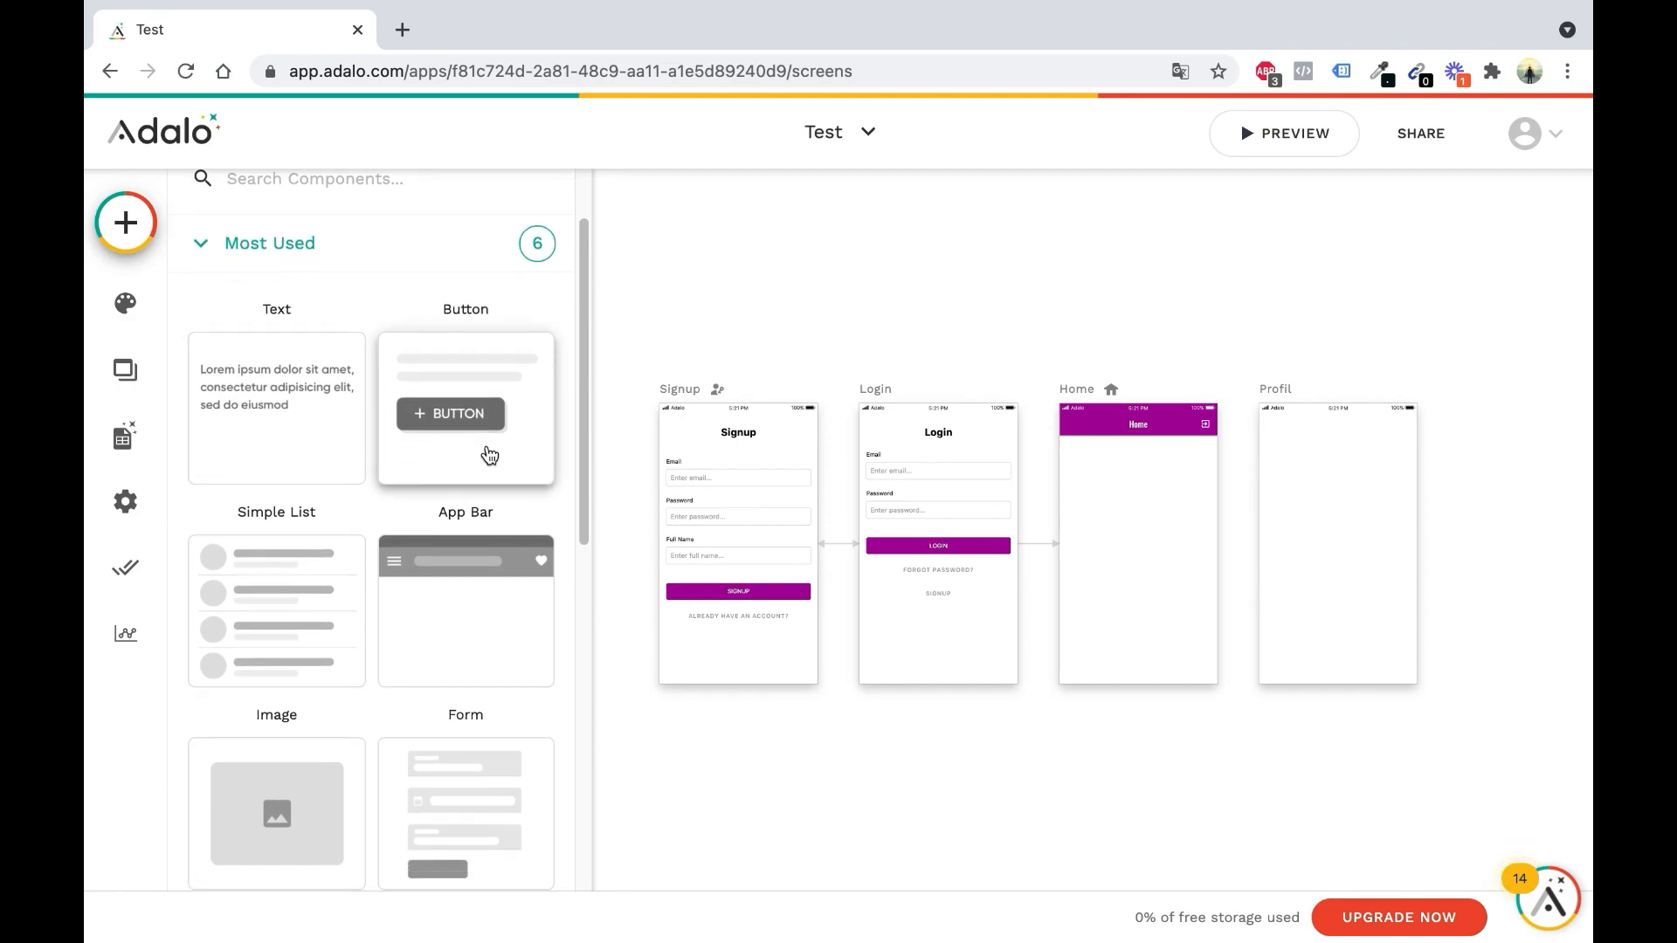
scroll(375, 520, down, 2)
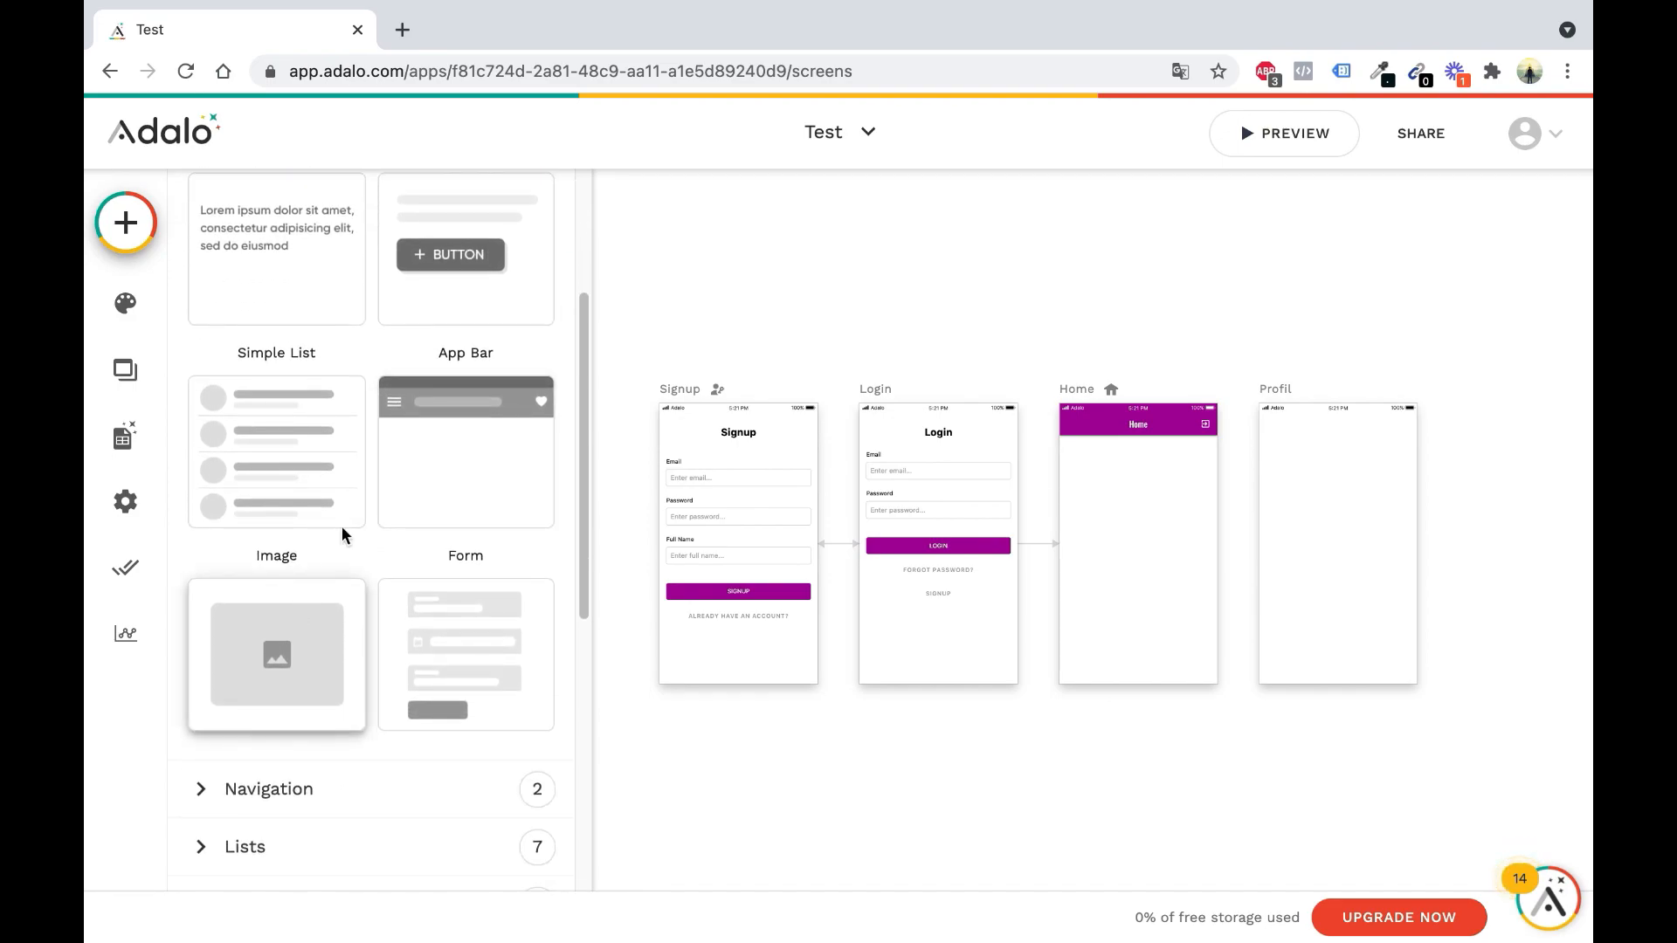
scroll(345, 551, down, 3)
click(330, 589)
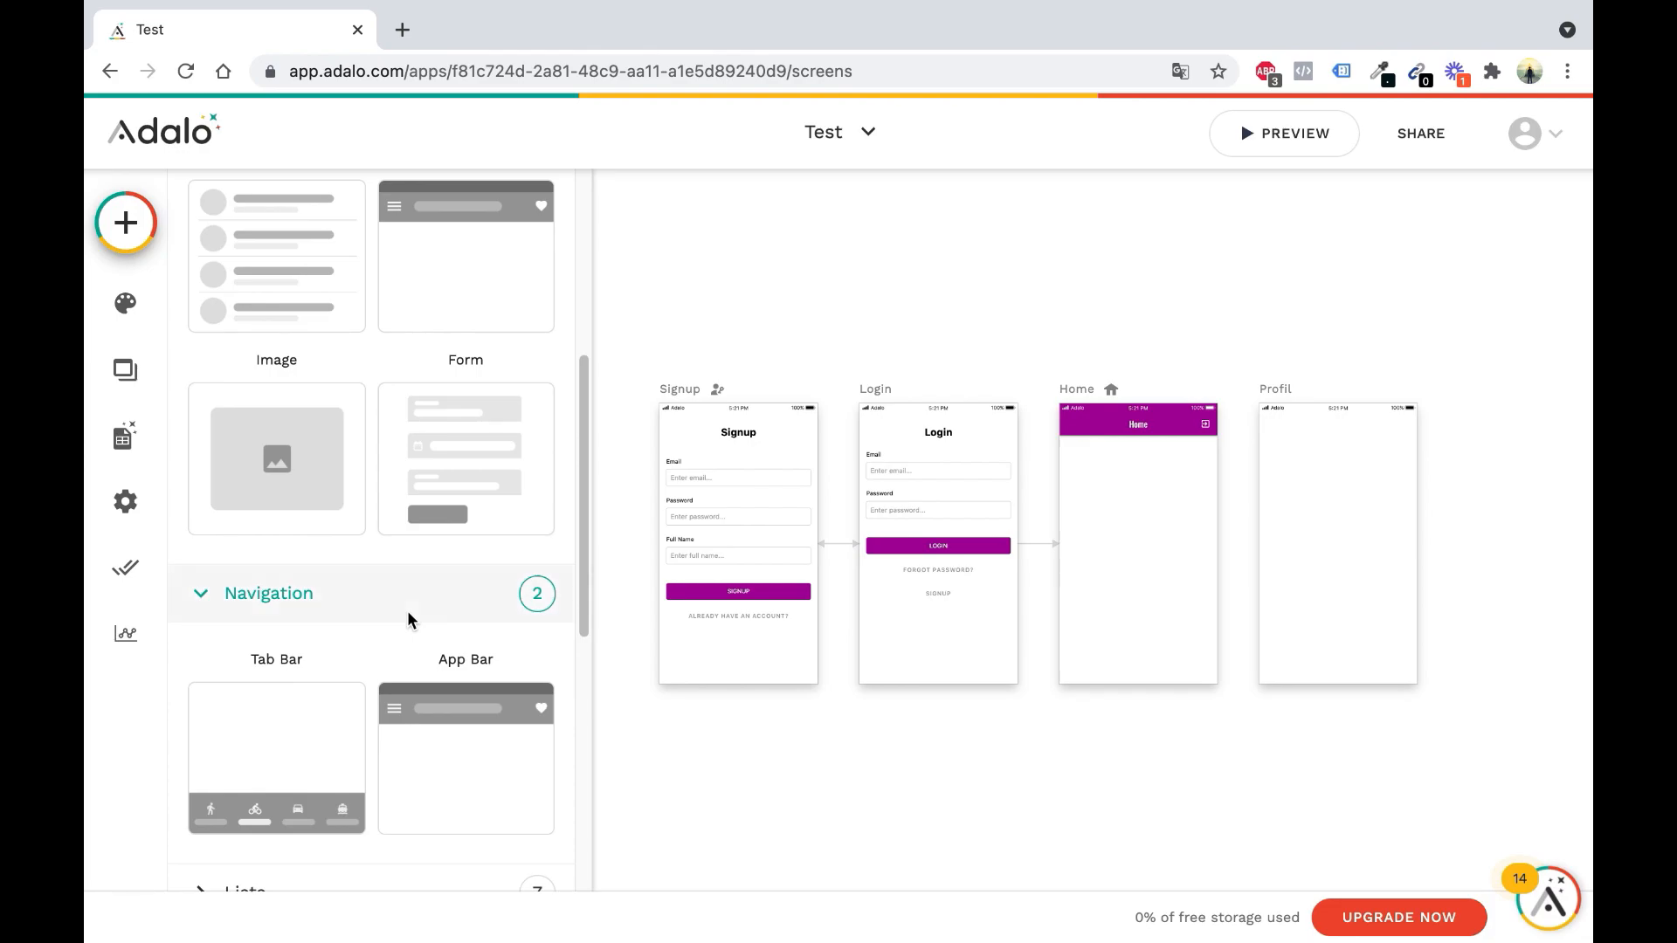
scroll(410, 616, down, 2)
scroll(406, 611, down, 1)
click(323, 647)
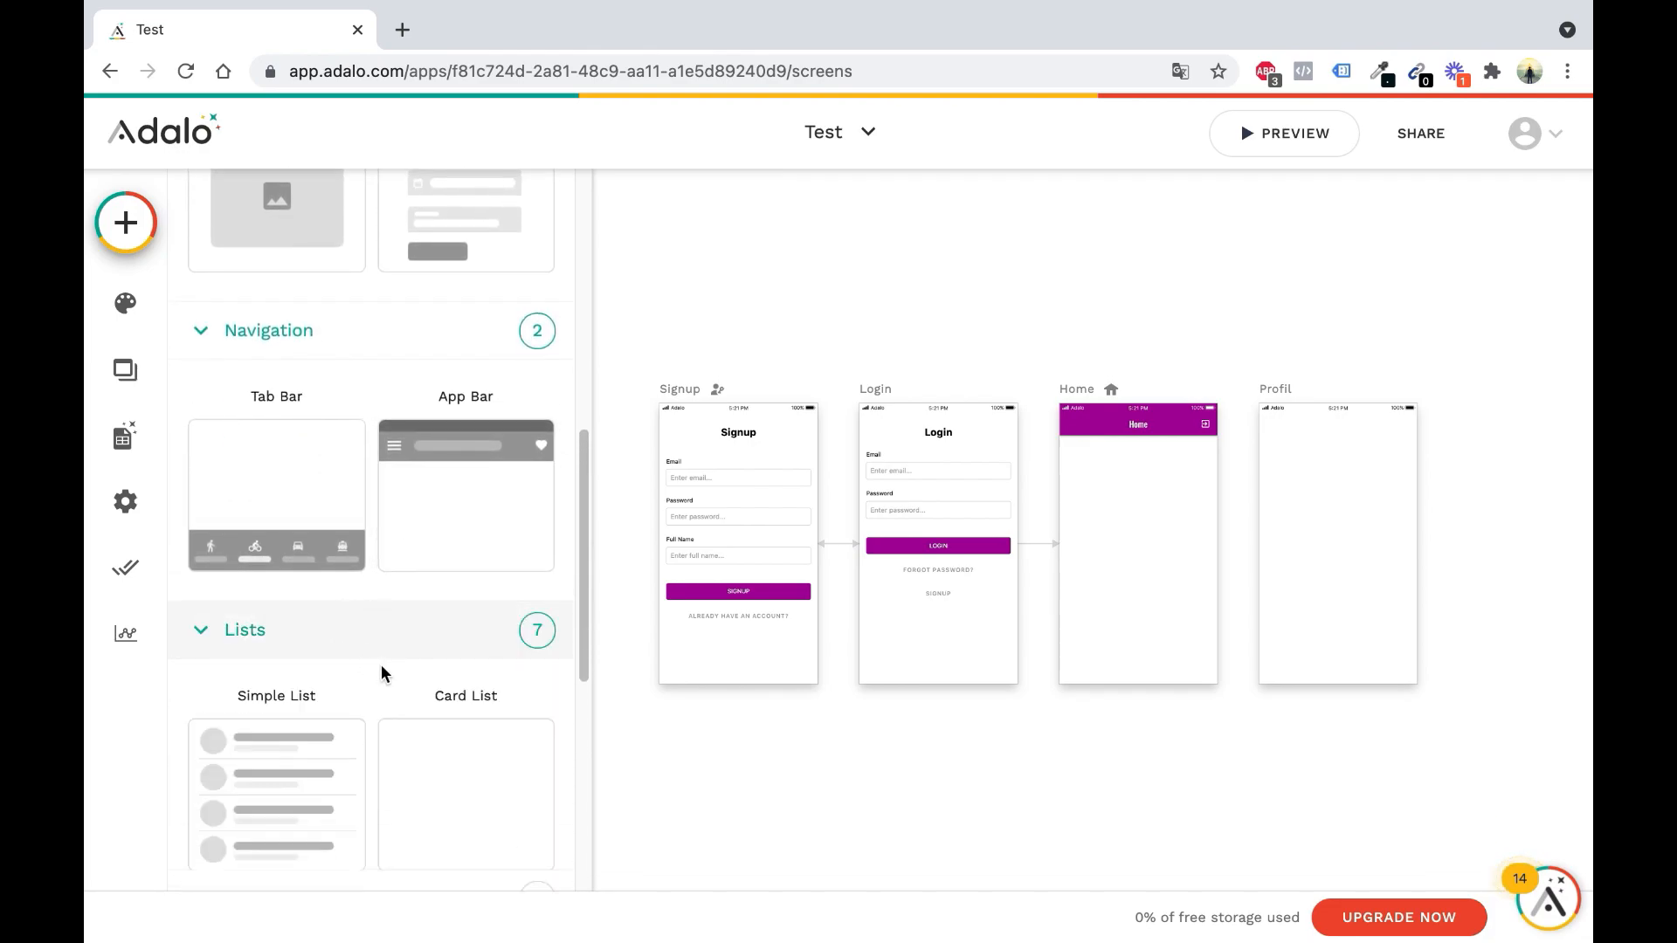
scroll(382, 670, down, 5)
scroll(380, 658, up, 10)
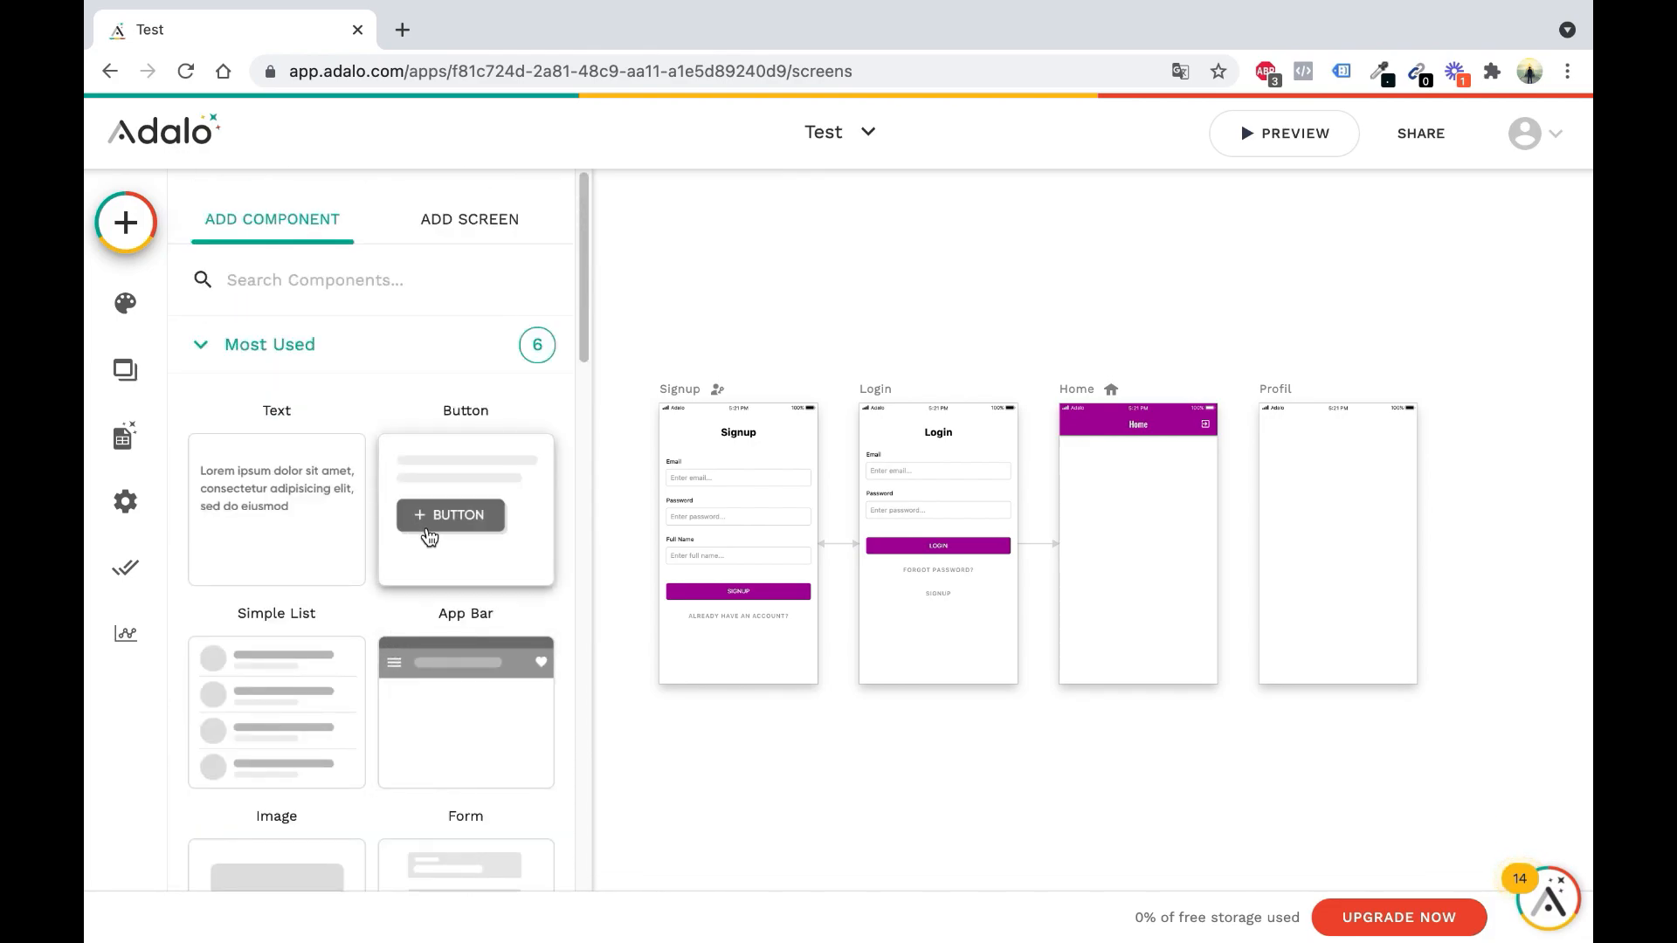
Drop a Text component at the top of Home and change its text to COUCOU
drag(292, 524, 1087, 465)
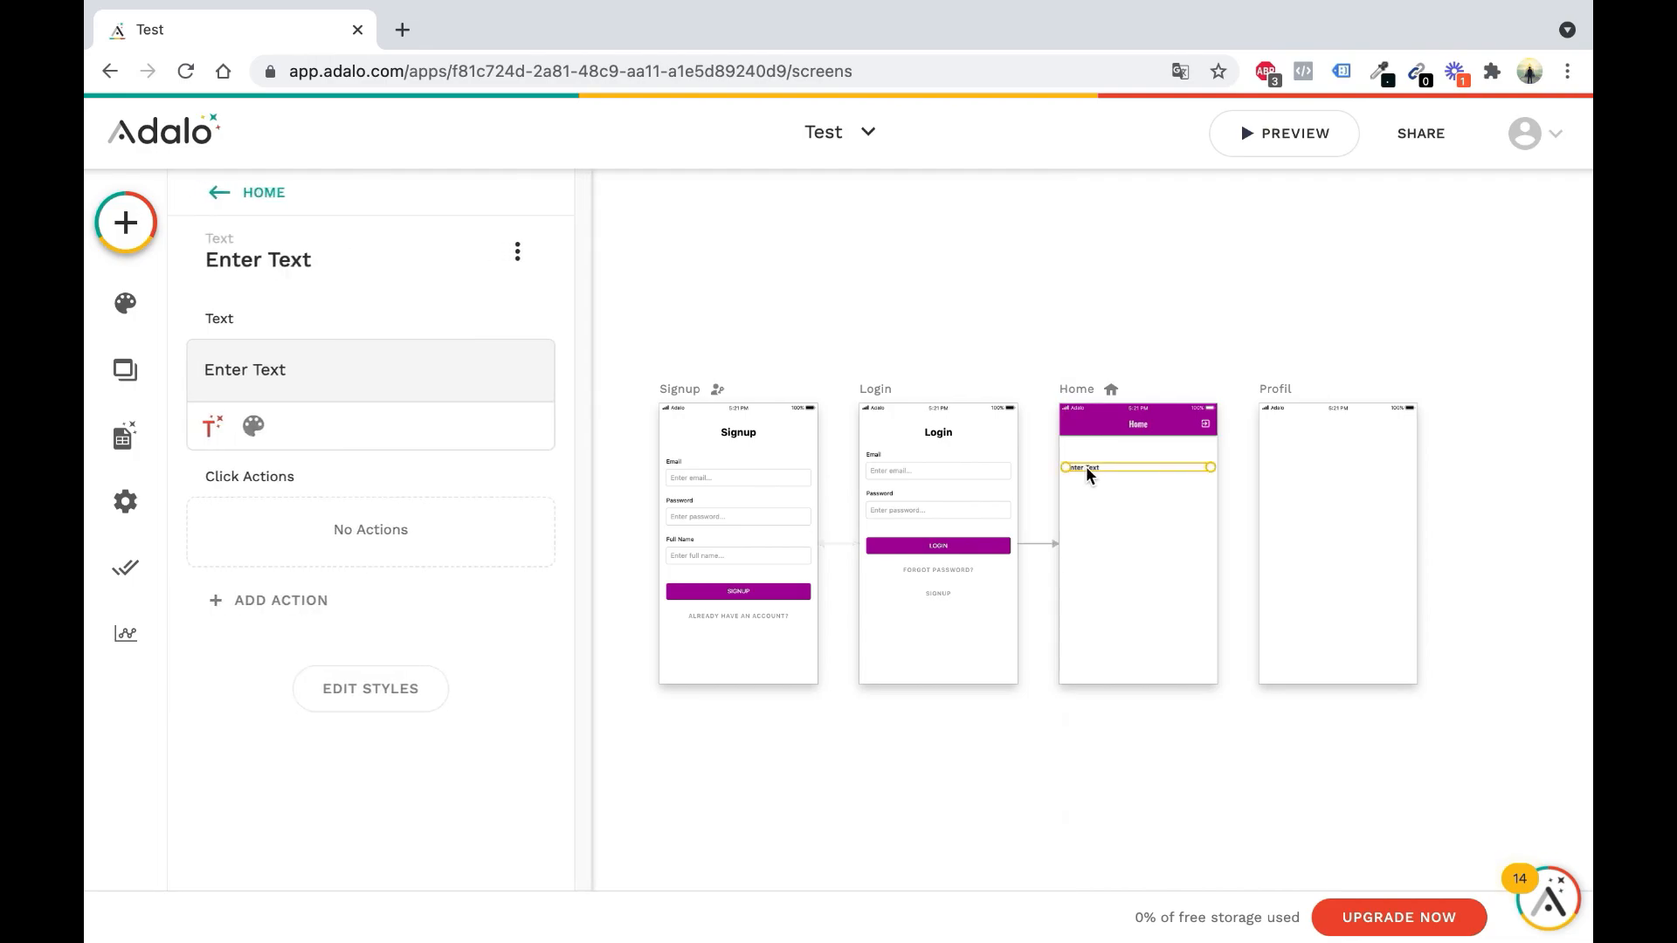
triple_click(427, 364)
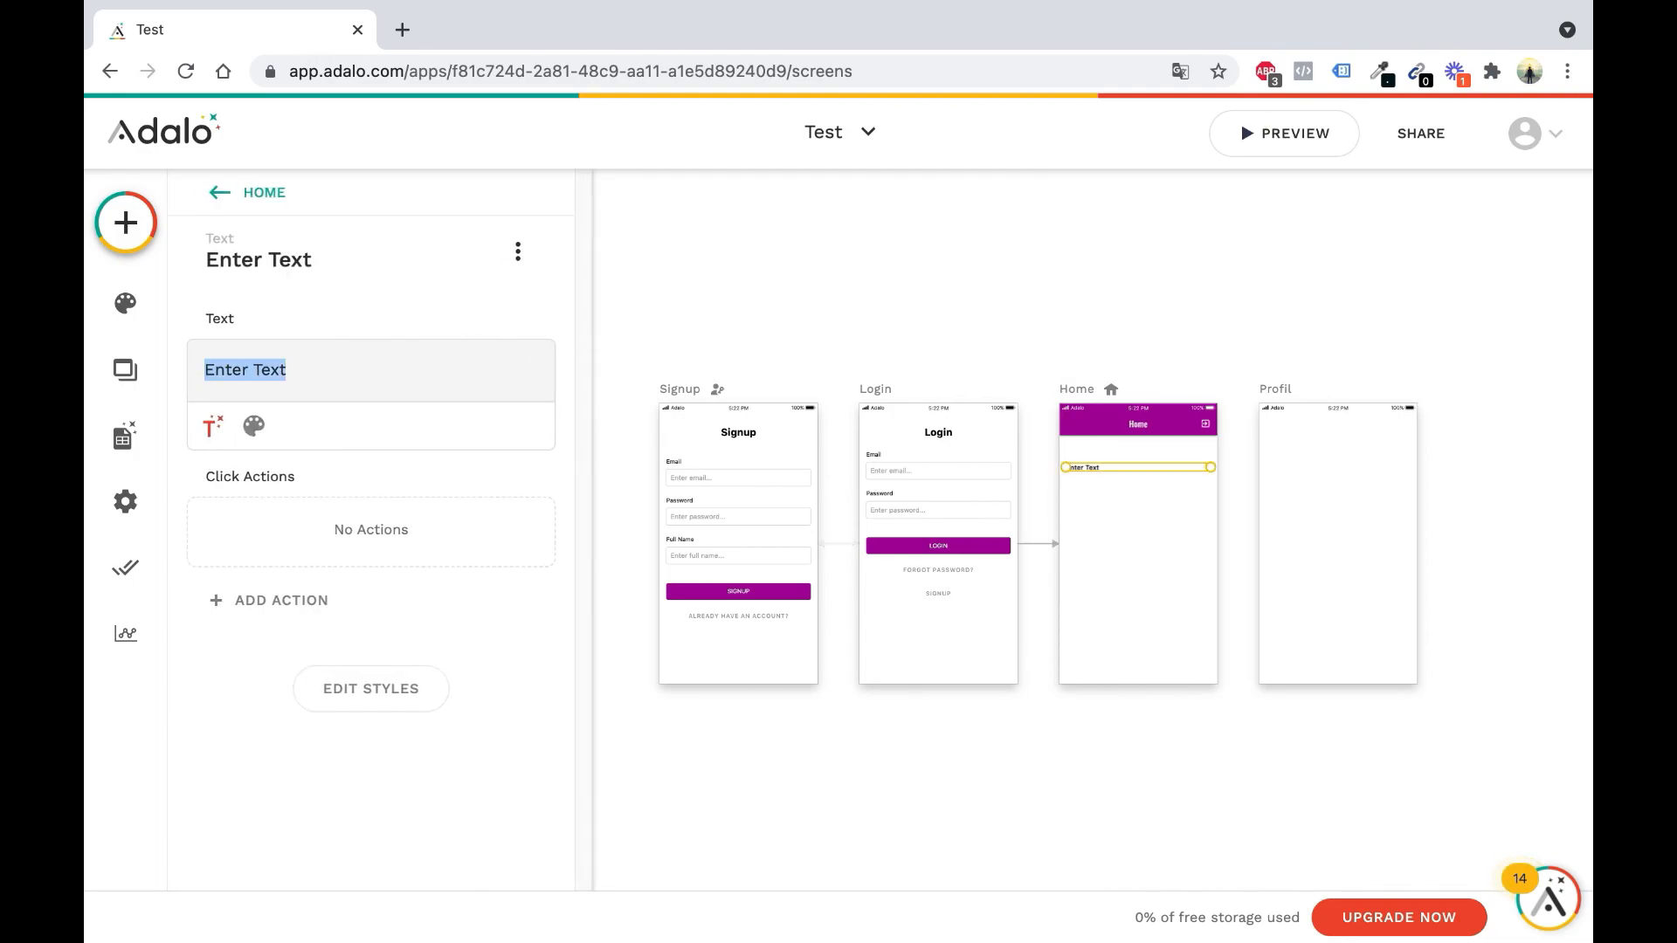
text(coUCOU)
key(BackSpace)
key(BackSpace)
key(BackSpace)
key(BackSpace)
key(BackSpace)
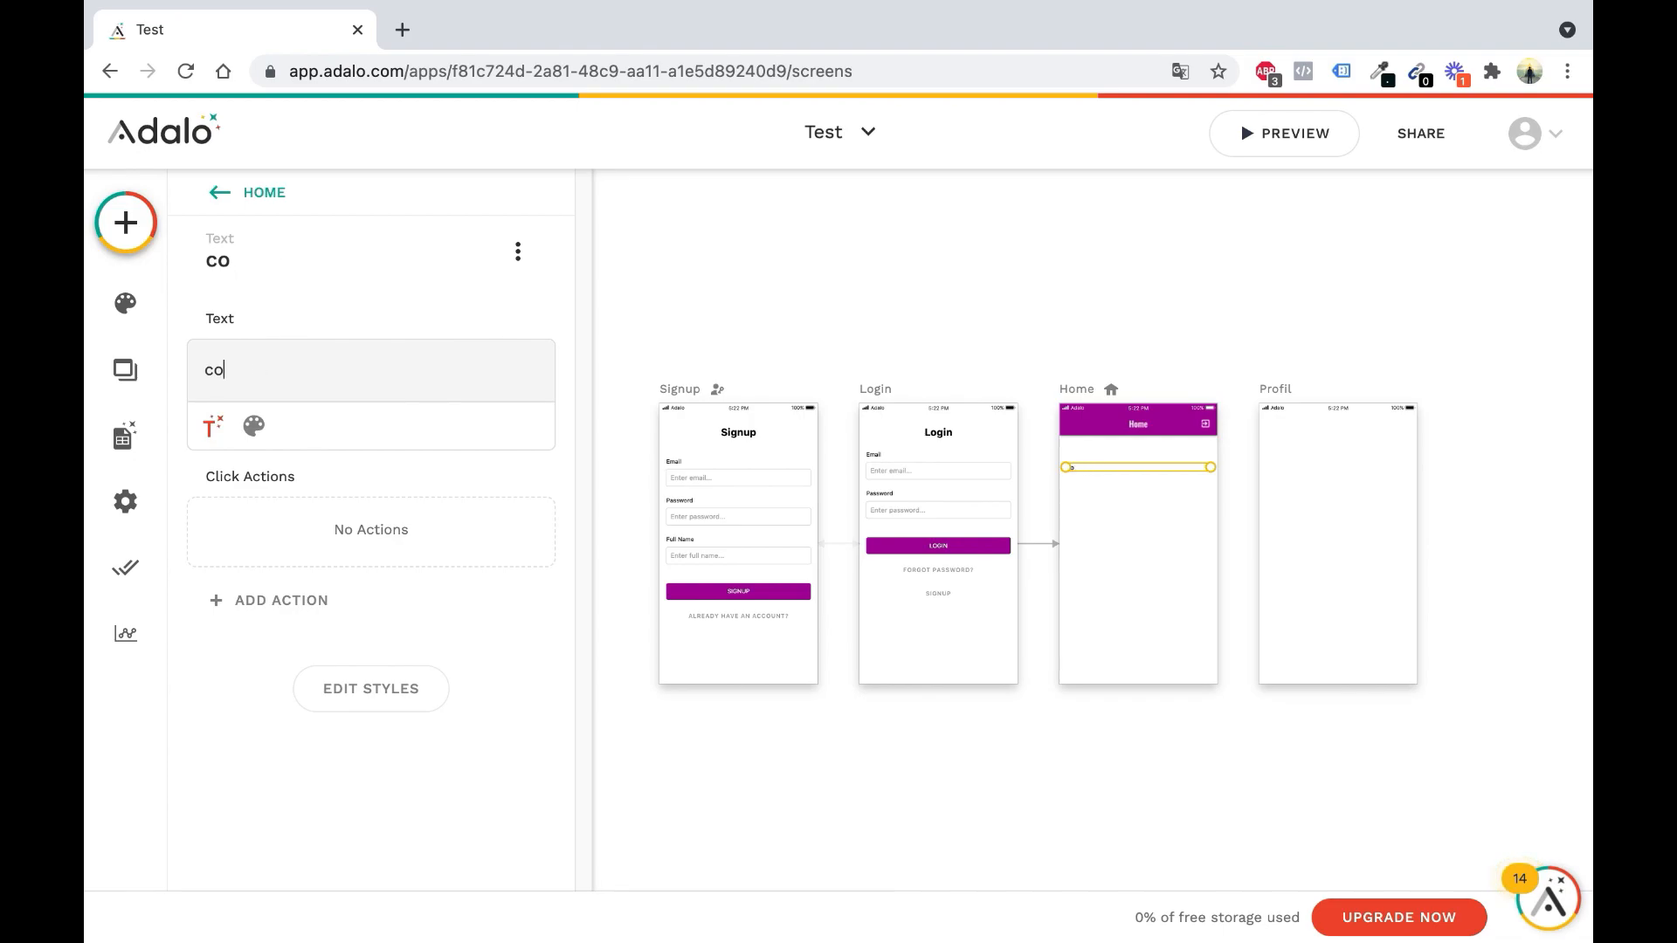
text(COUCOU)
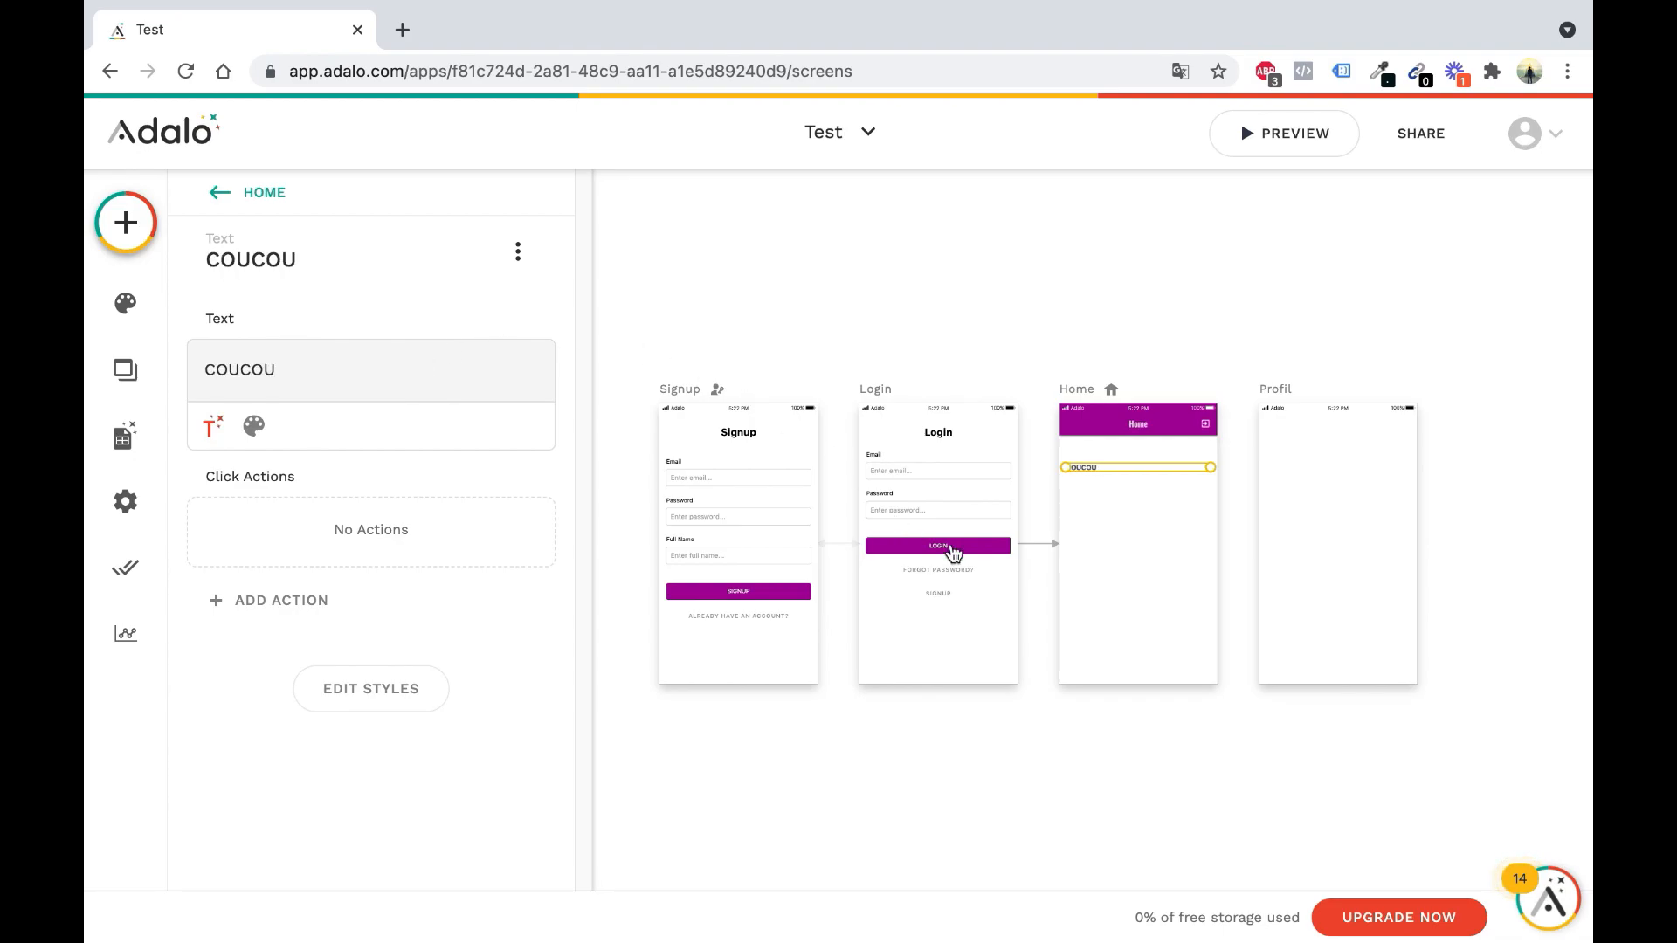
click(1141, 569)
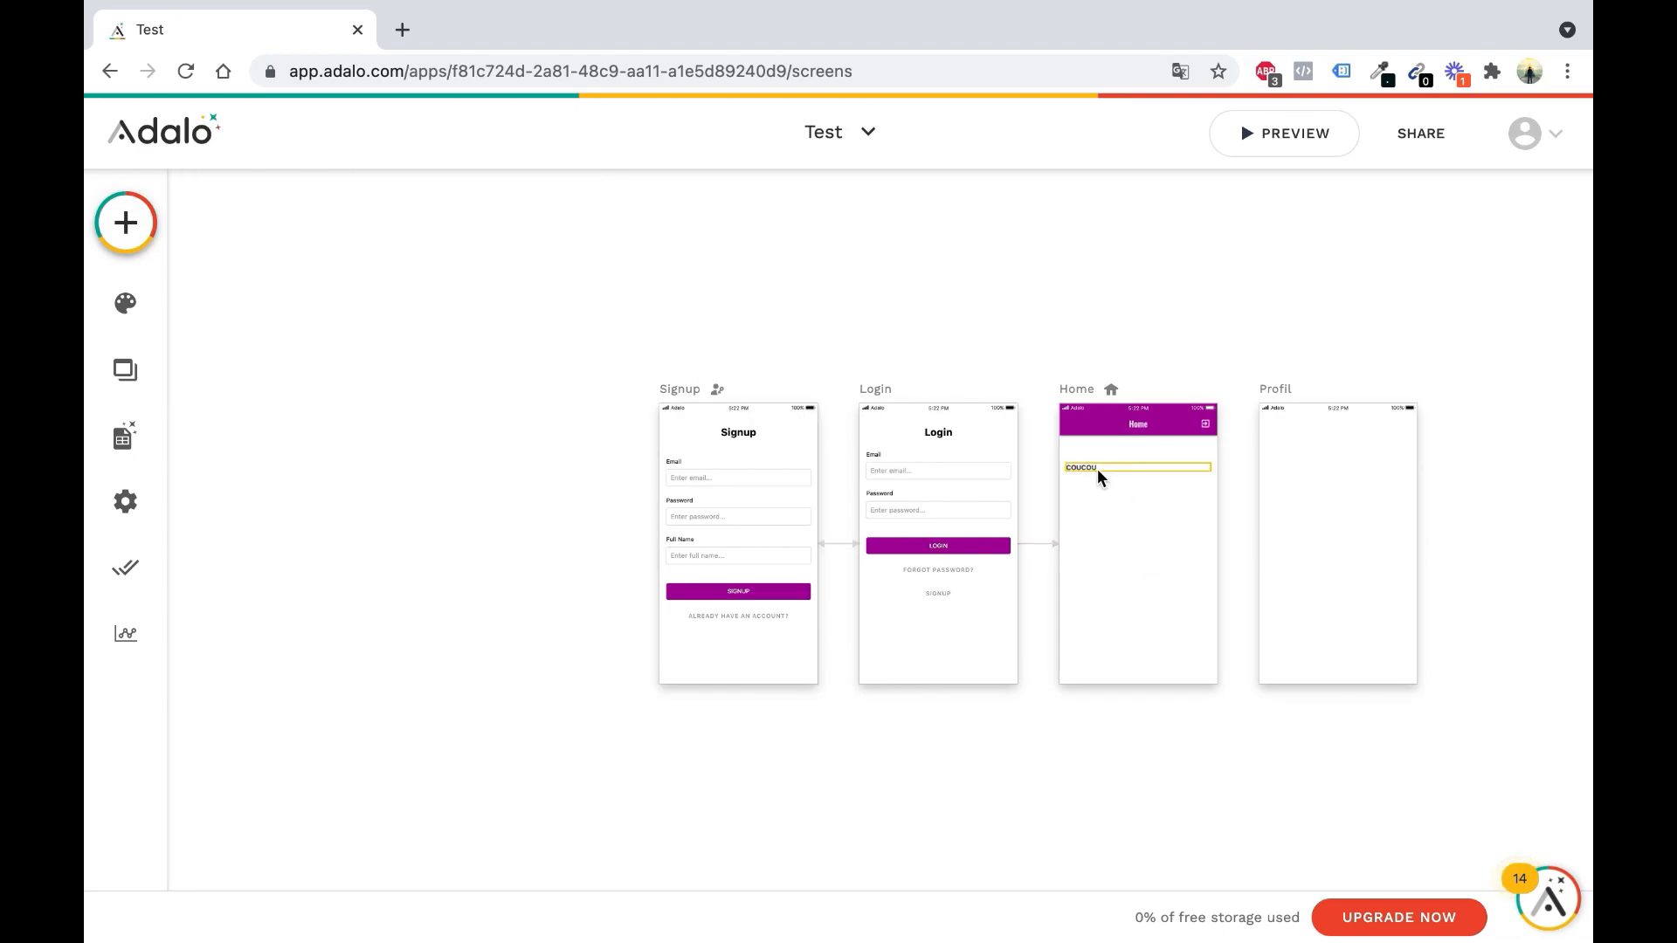
Place a Button under COUCOU on Home, remove its icon, and label it Valider
click(125, 223)
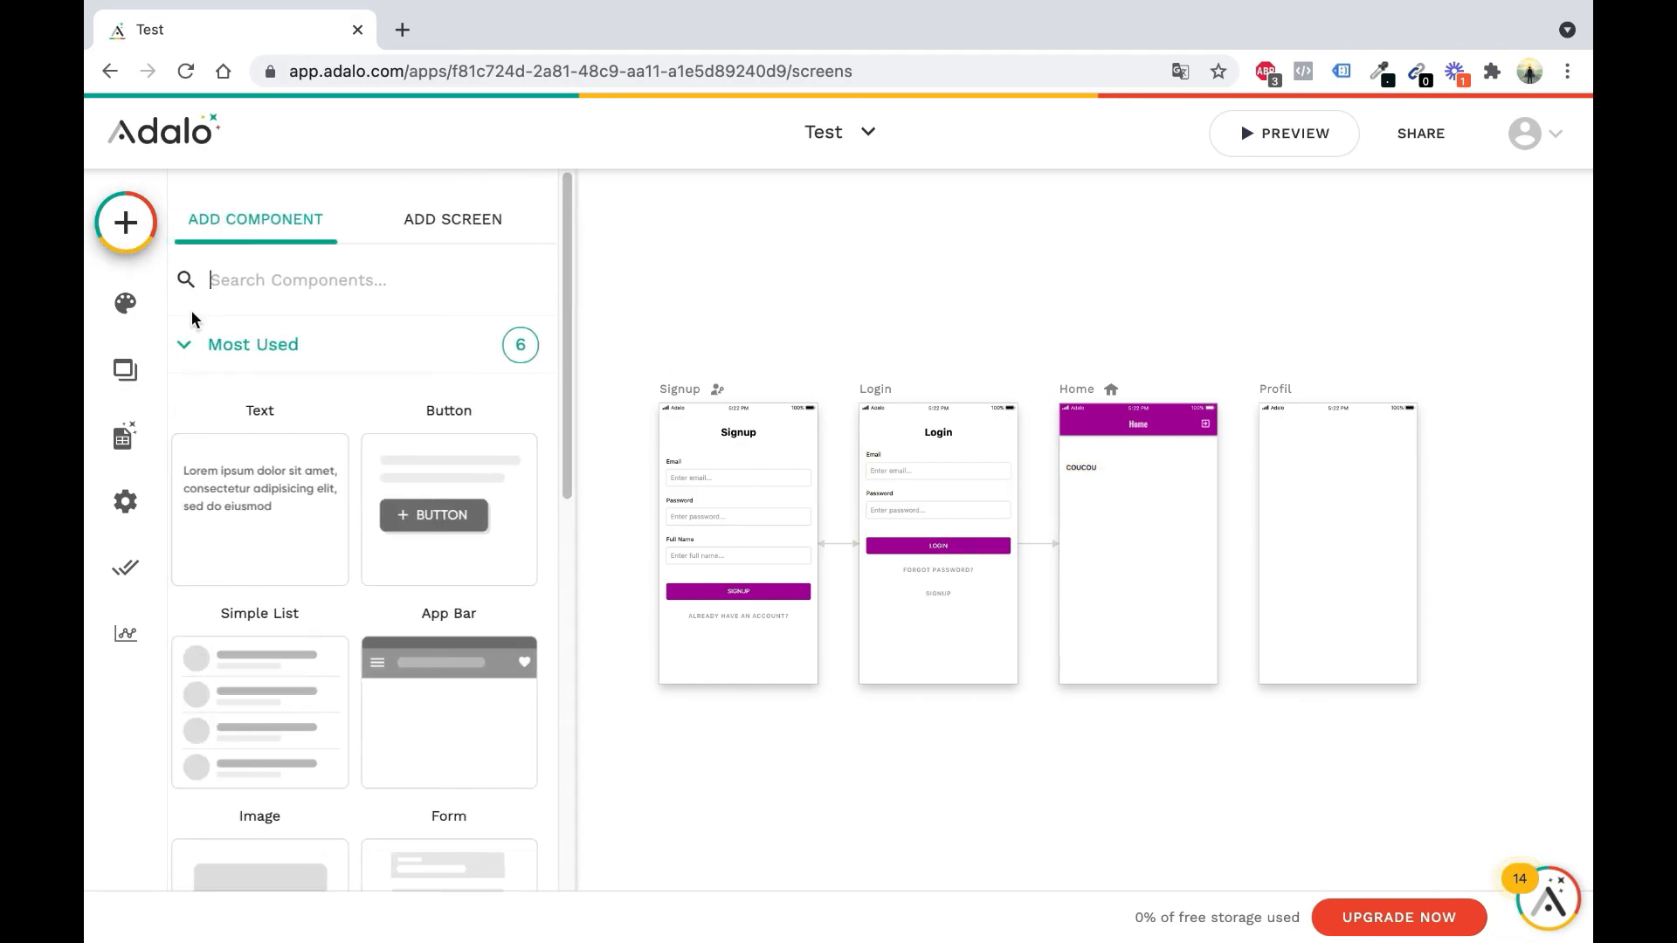
drag(1040, 536, 1145, 503)
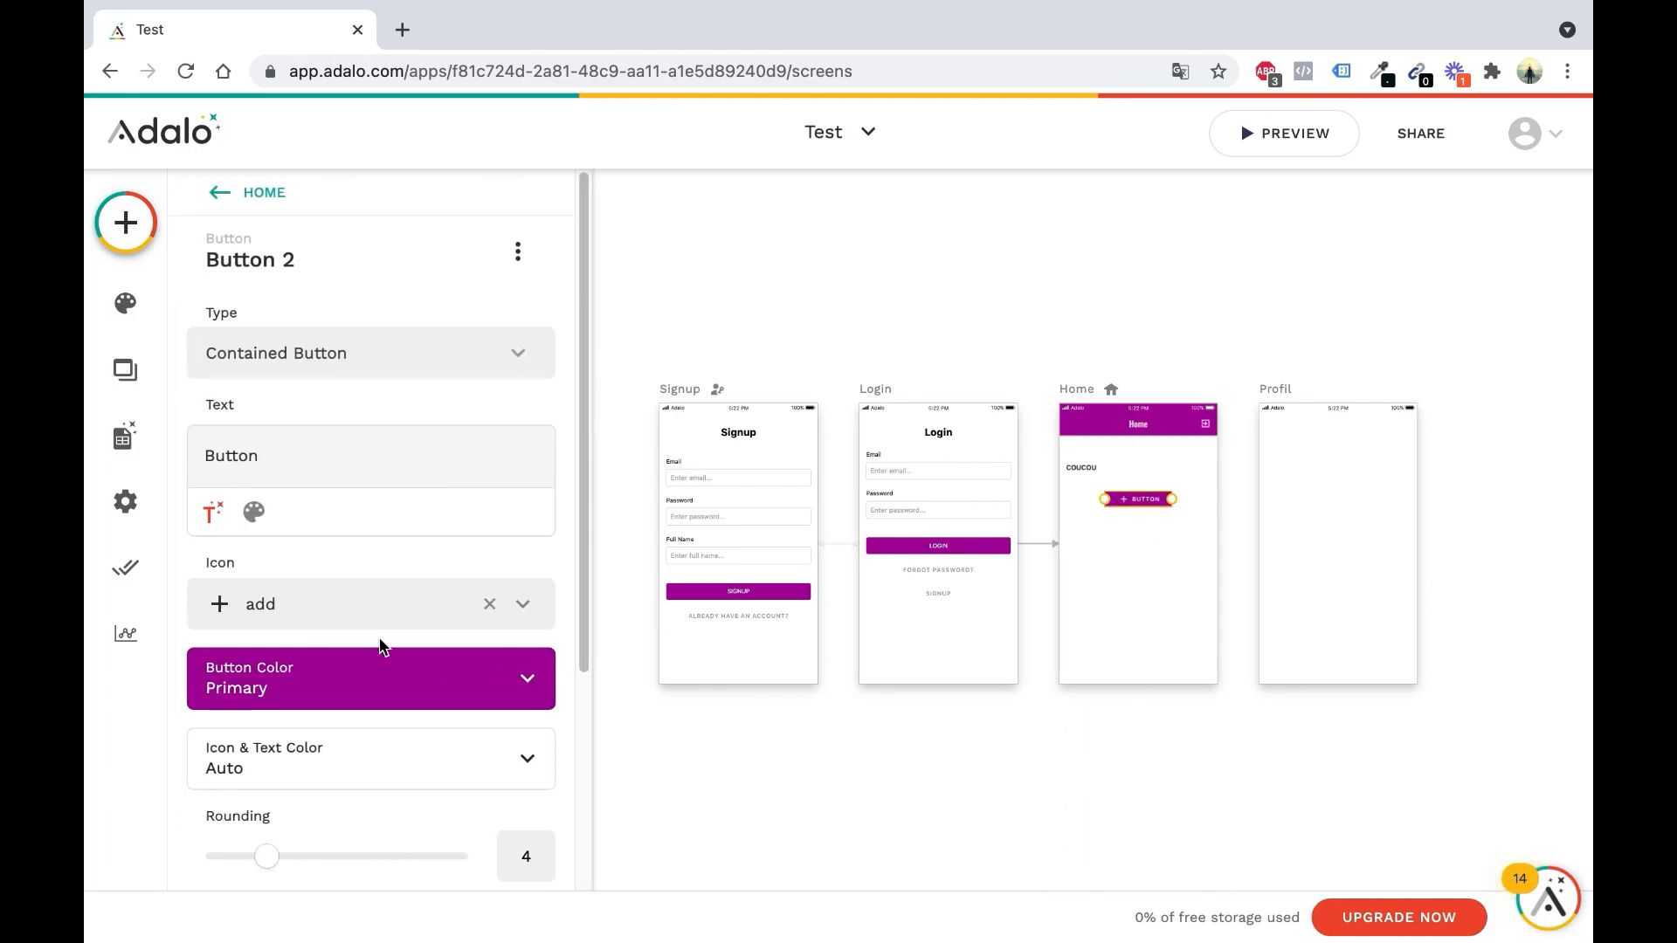
scroll(363, 620, down, 1)
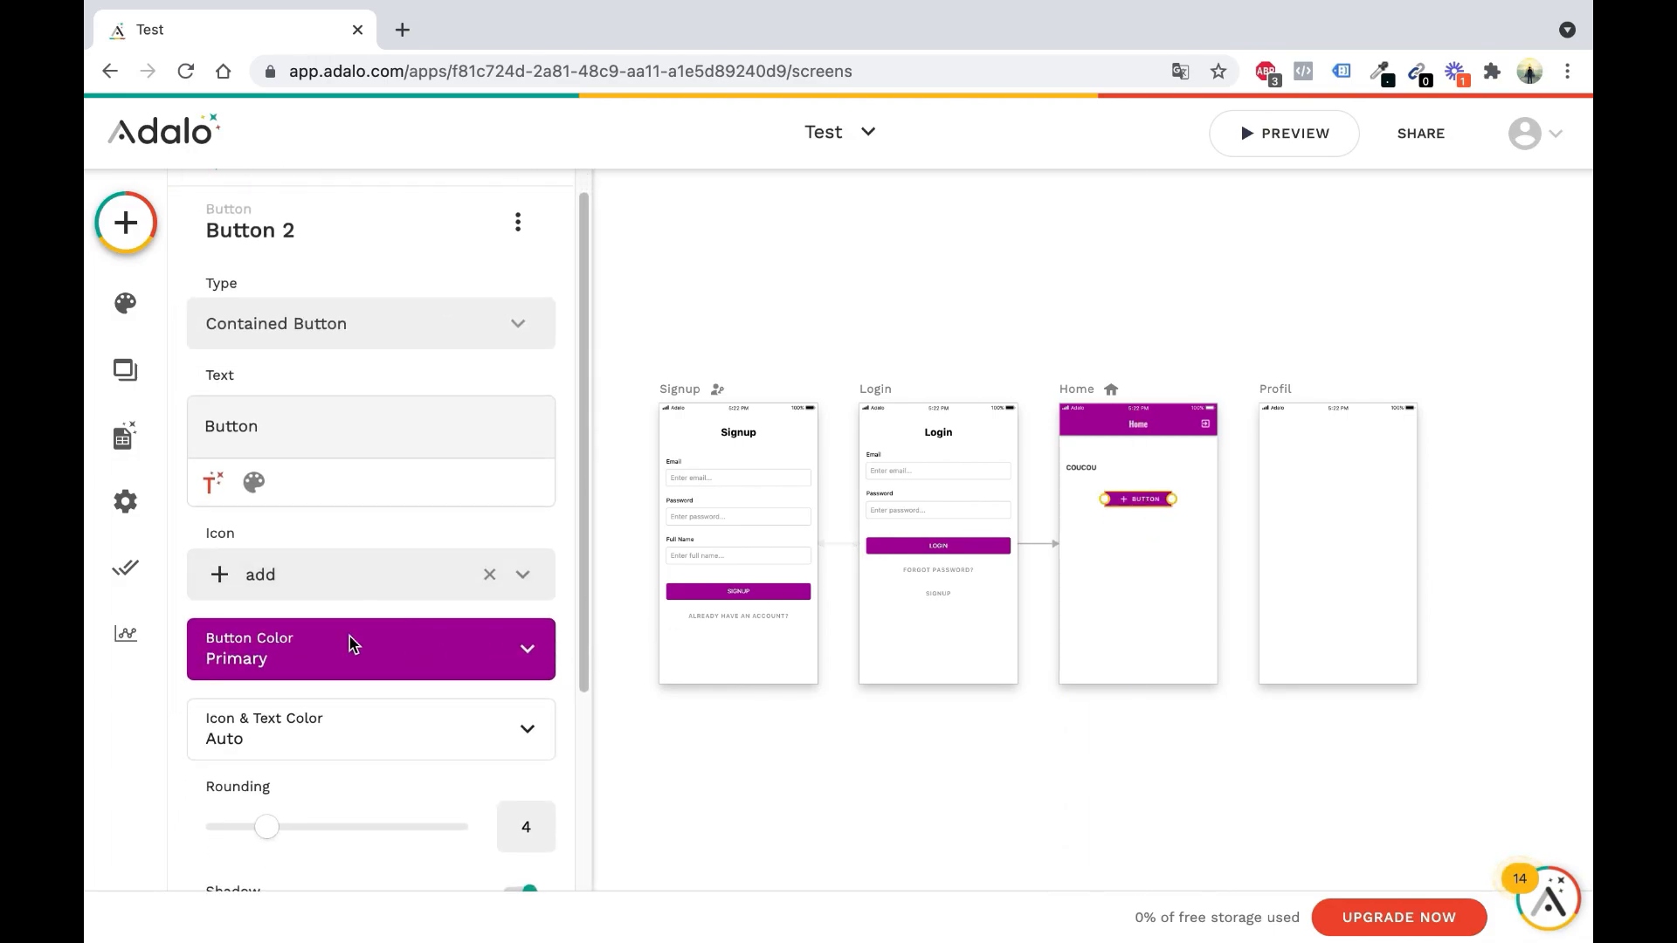
scroll(349, 651, down, 1)
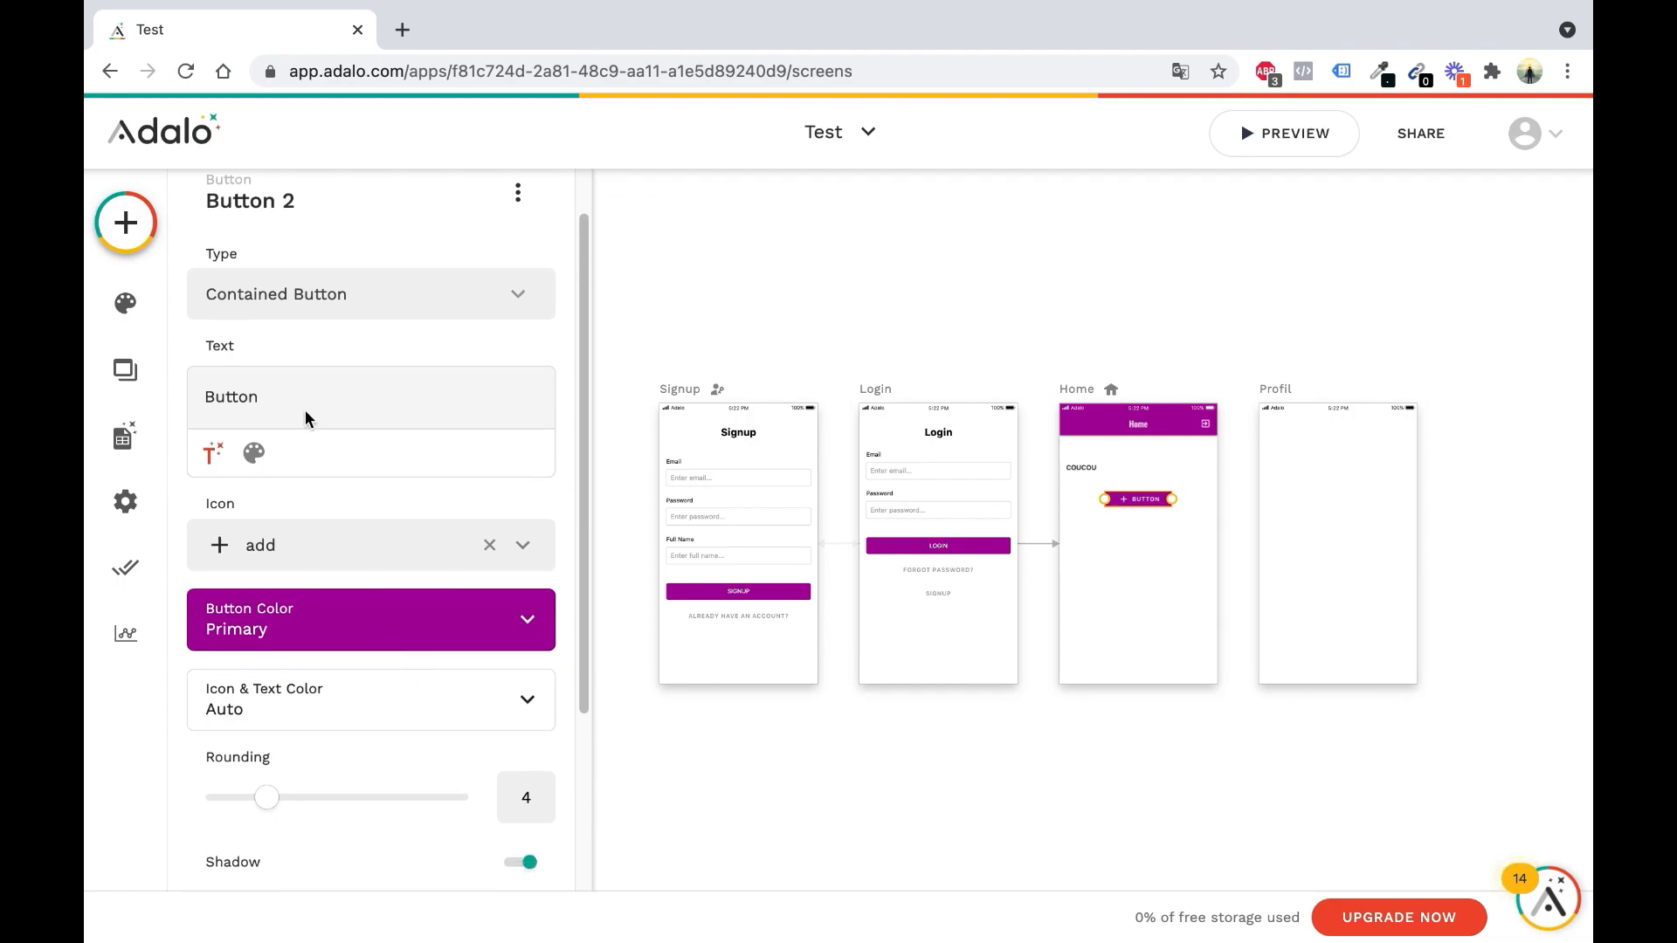
click(487, 550)
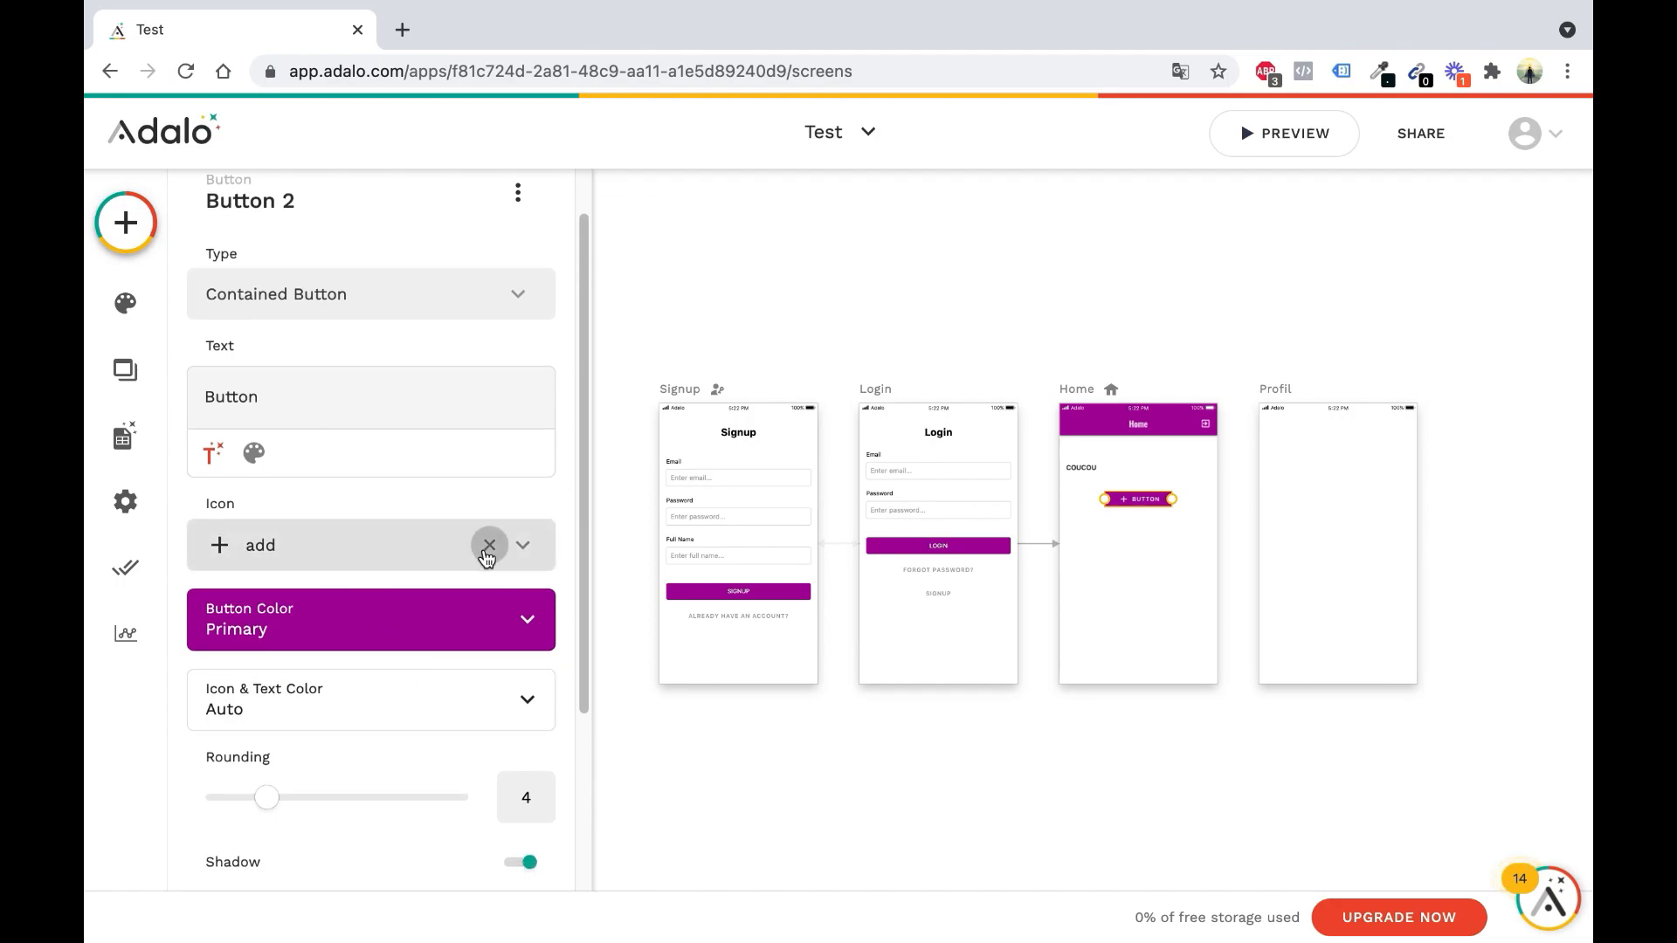
double_click(410, 388)
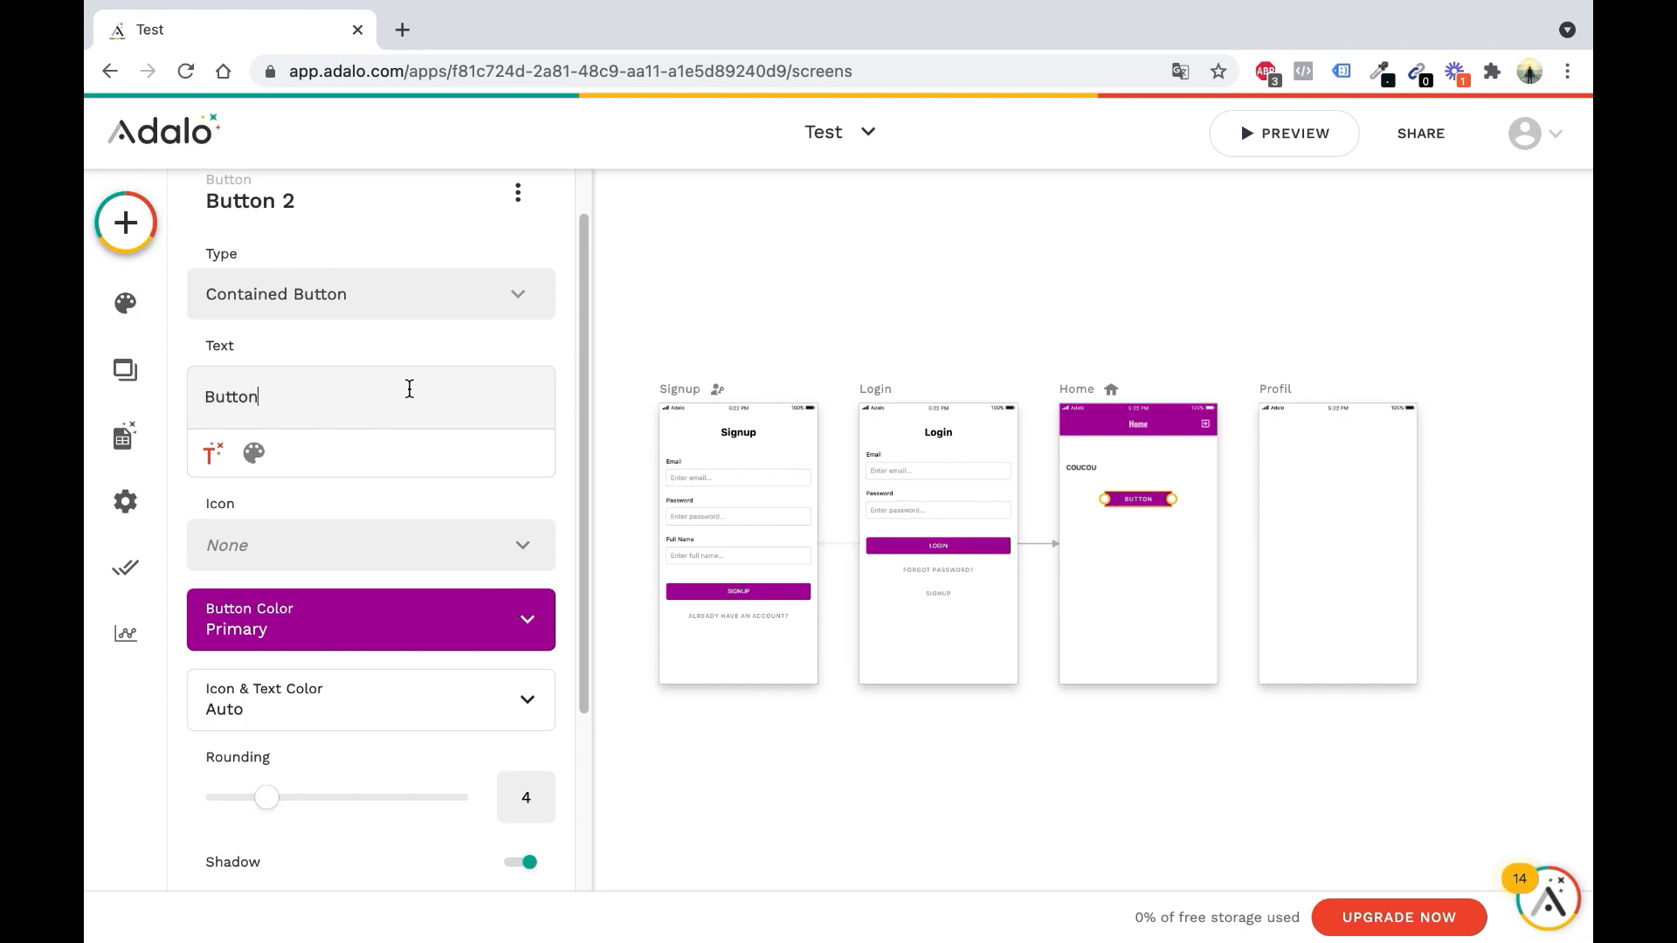
text(Valider)
click(1134, 598)
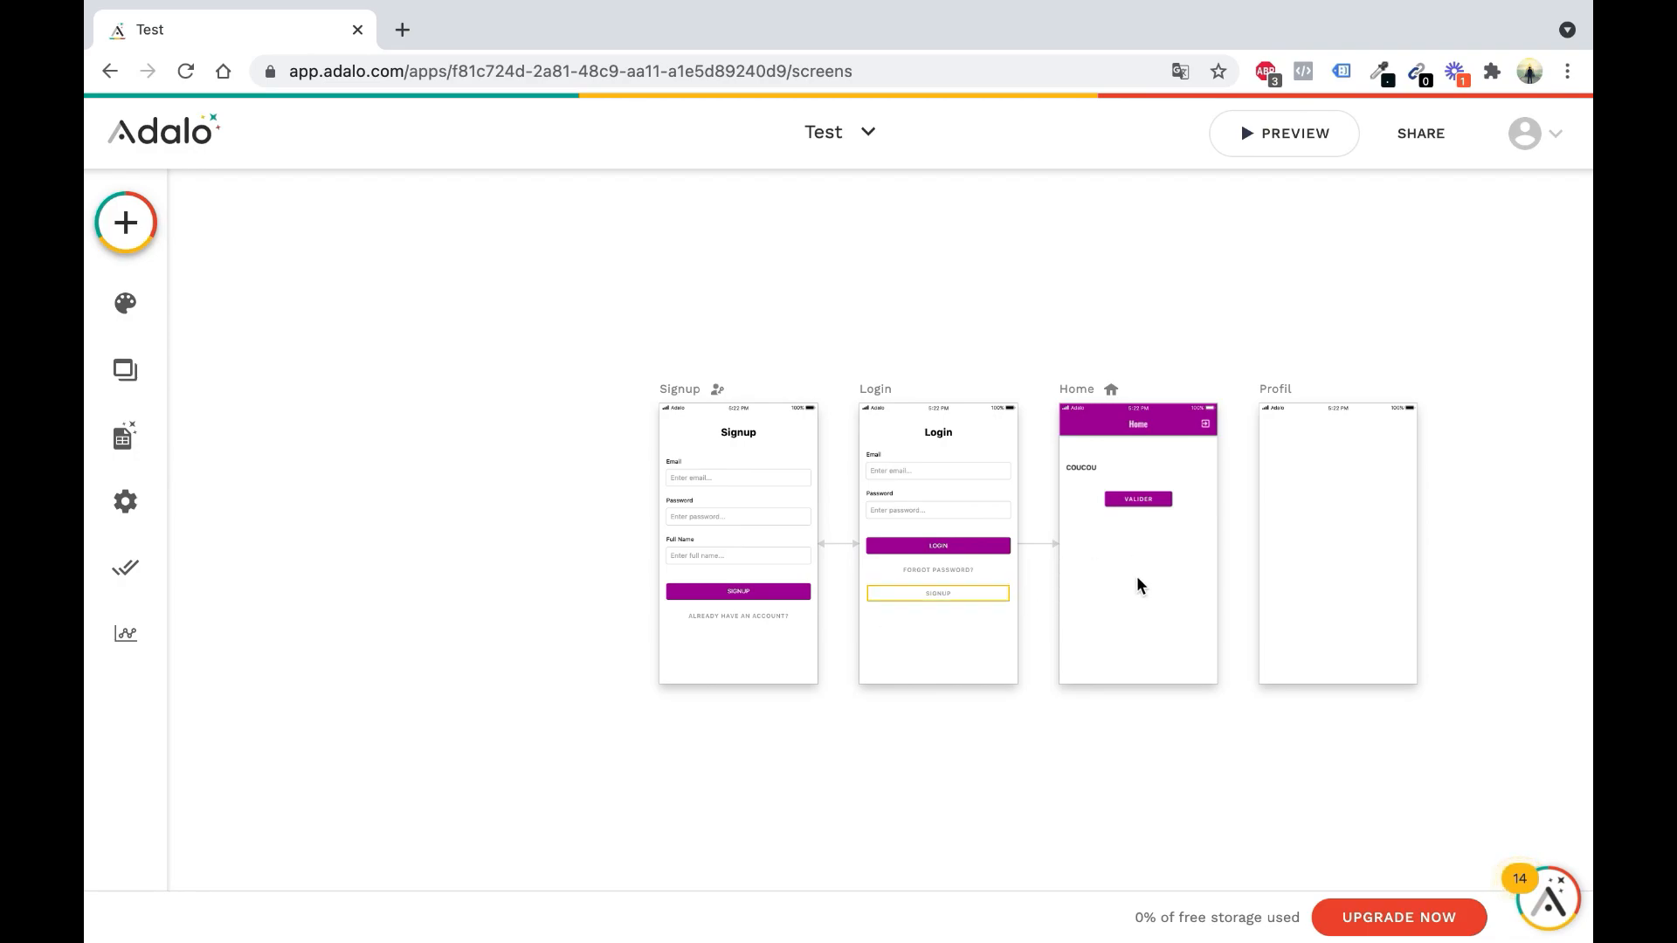
Drag a Tab Bar from the Navigation components onto the bottom of Home
scroll(1157, 474, up, 5)
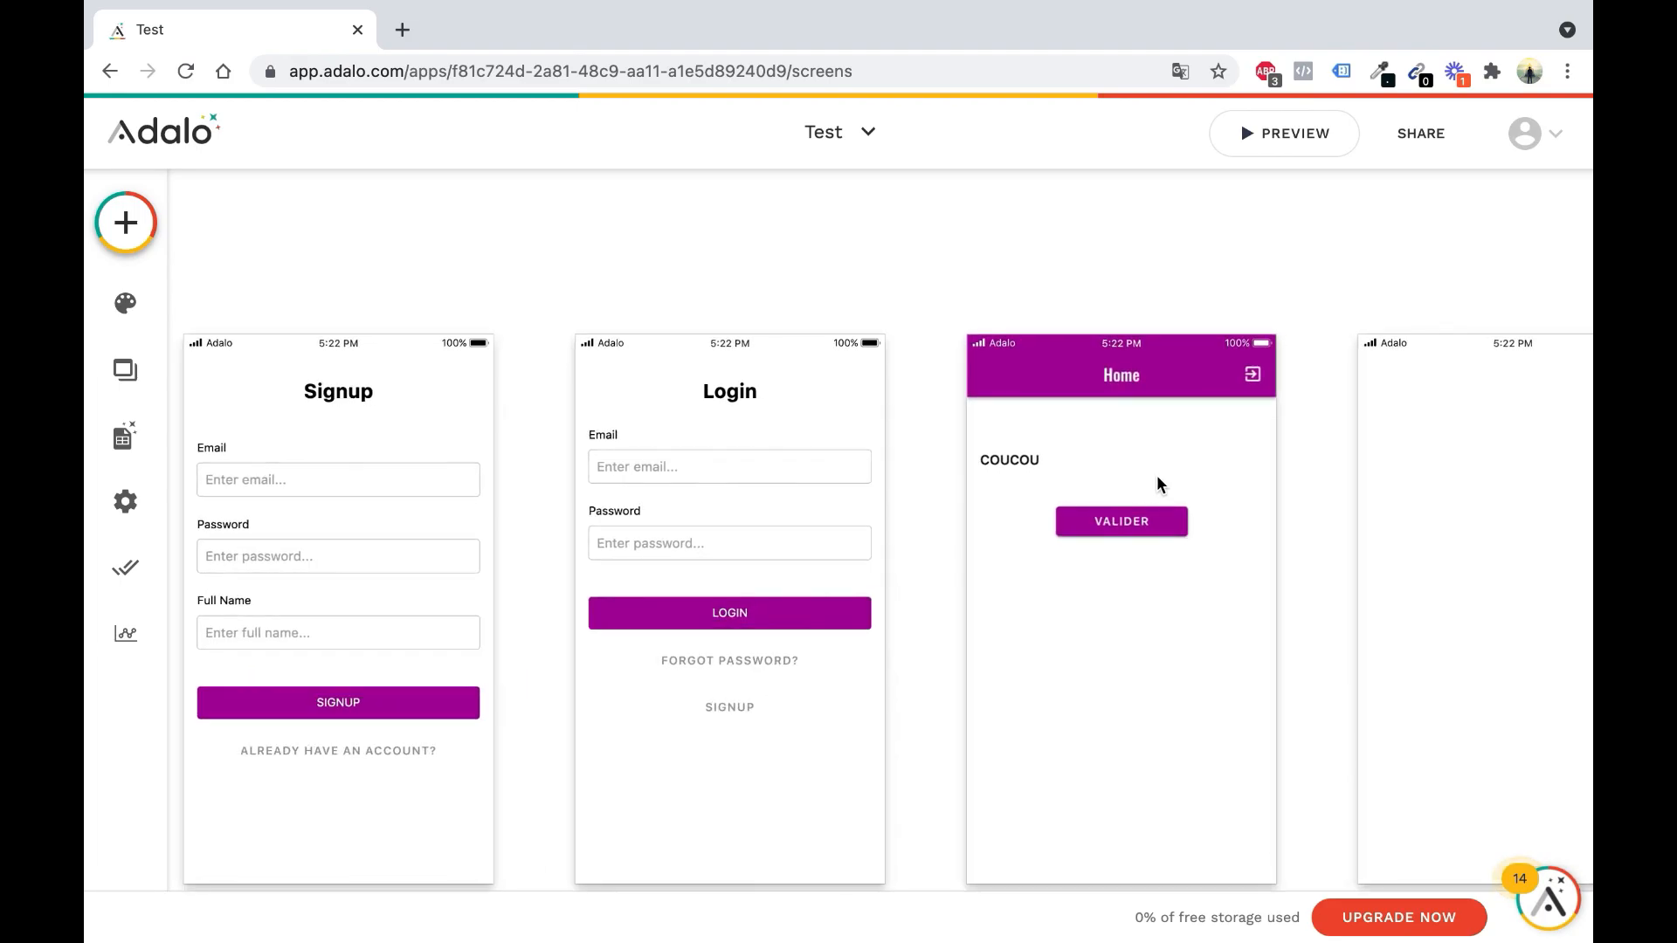
scroll(1157, 477, up, 5)
scroll(1022, 486, down, 3)
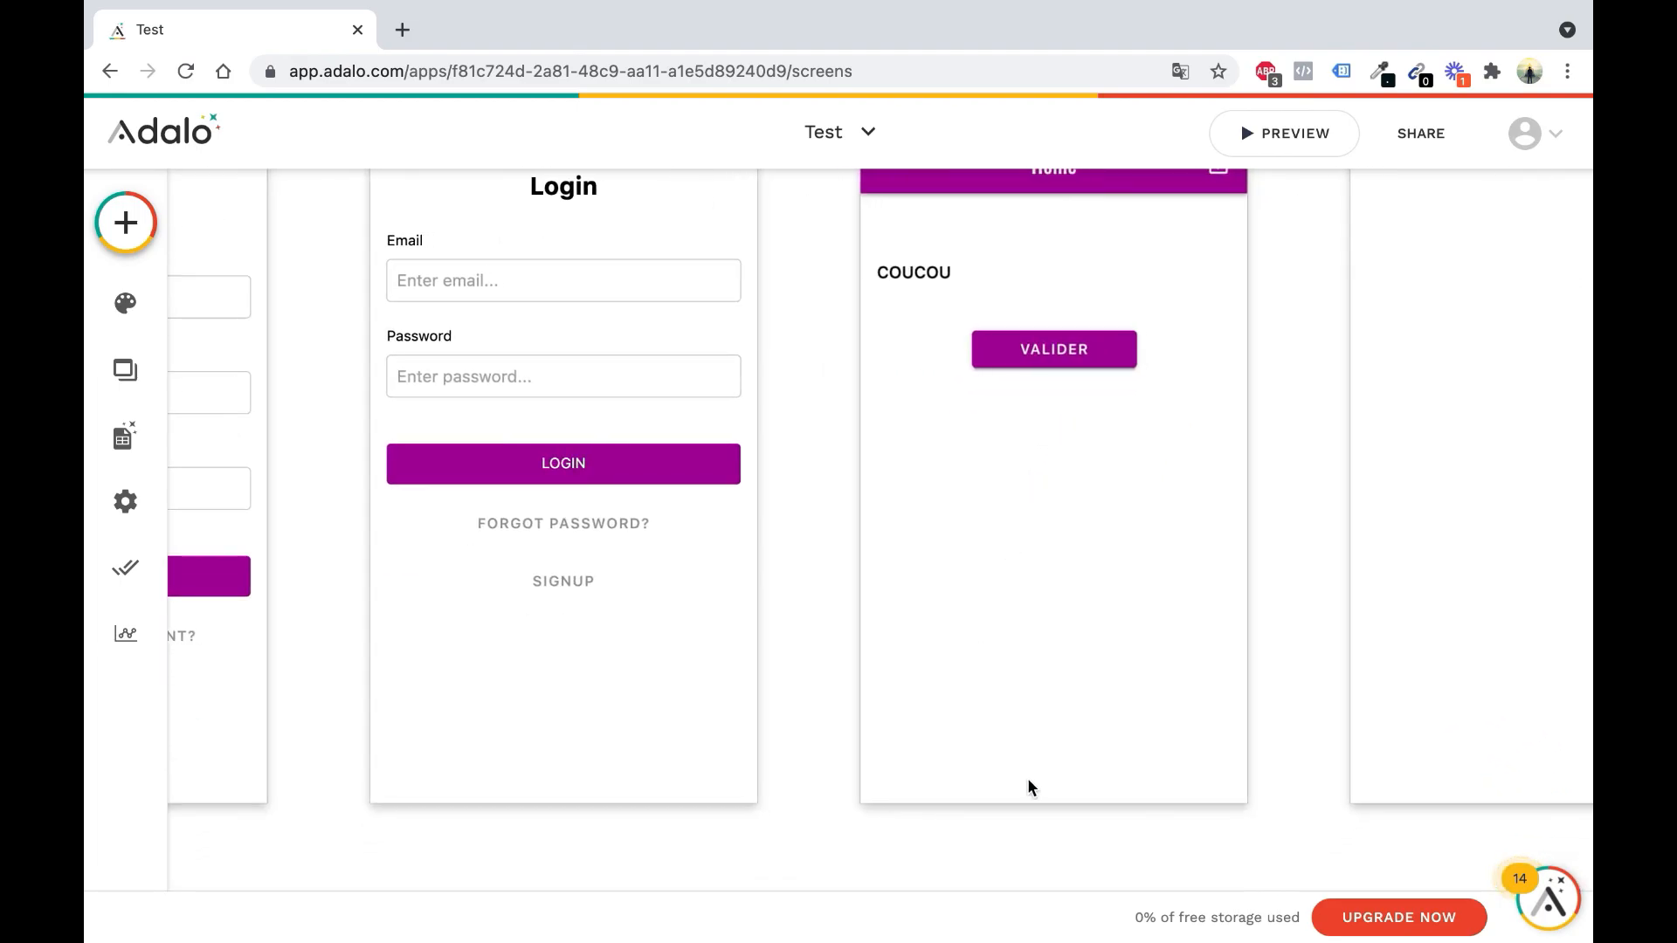
click(126, 223)
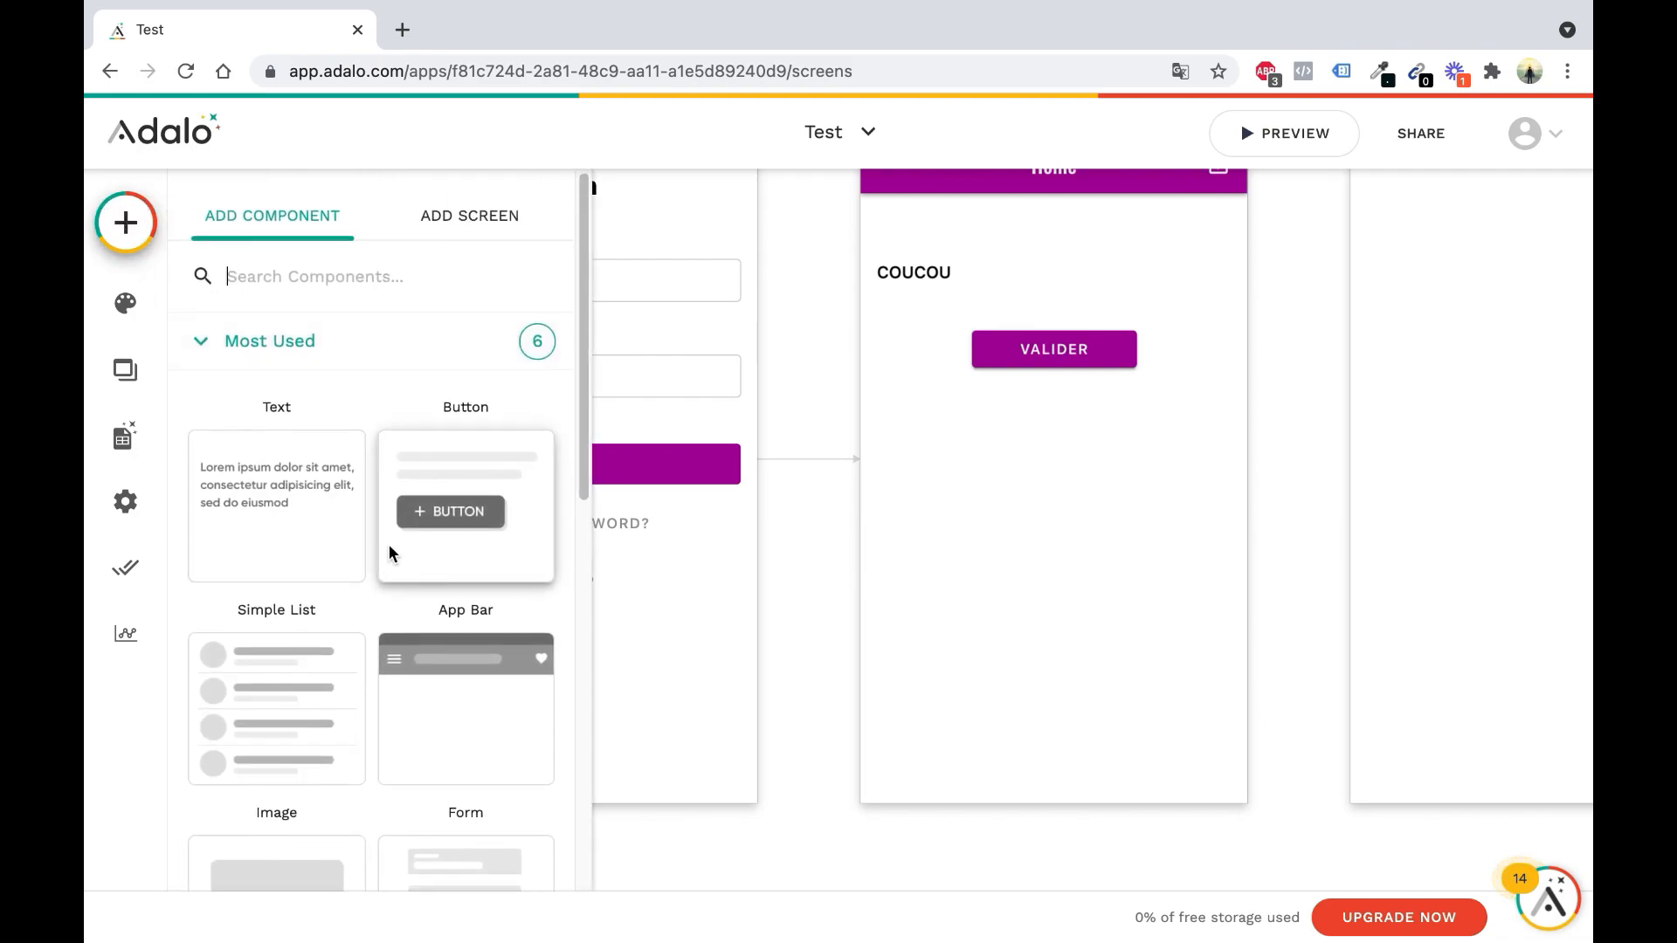
scroll(389, 550, down, 5)
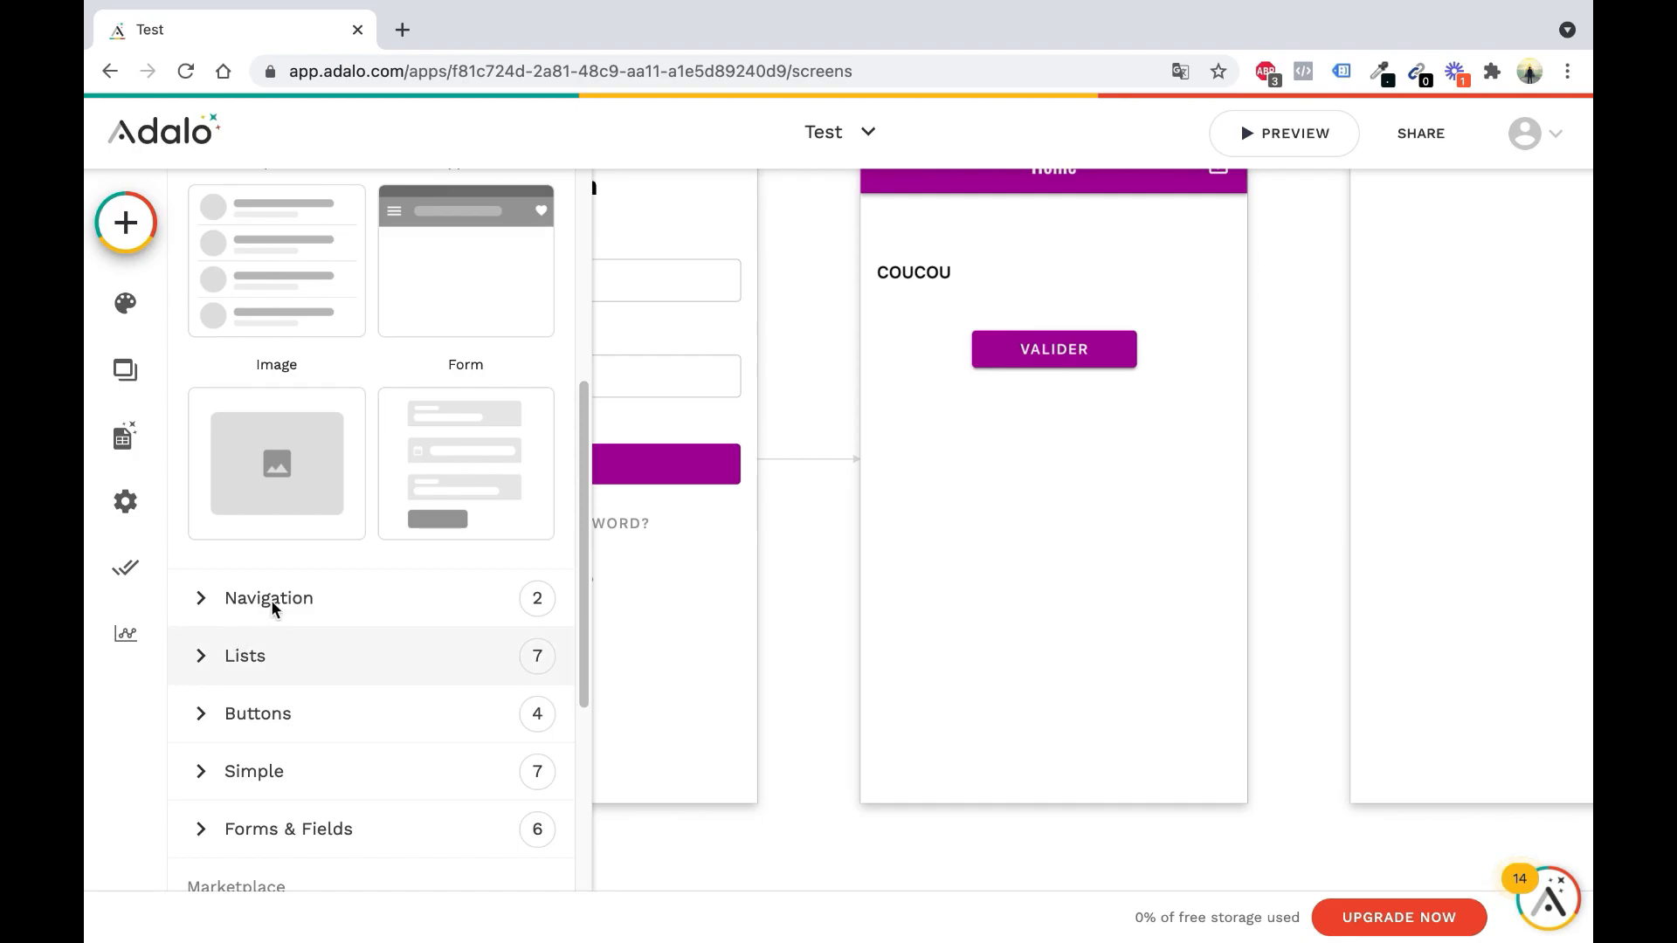
click(225, 601)
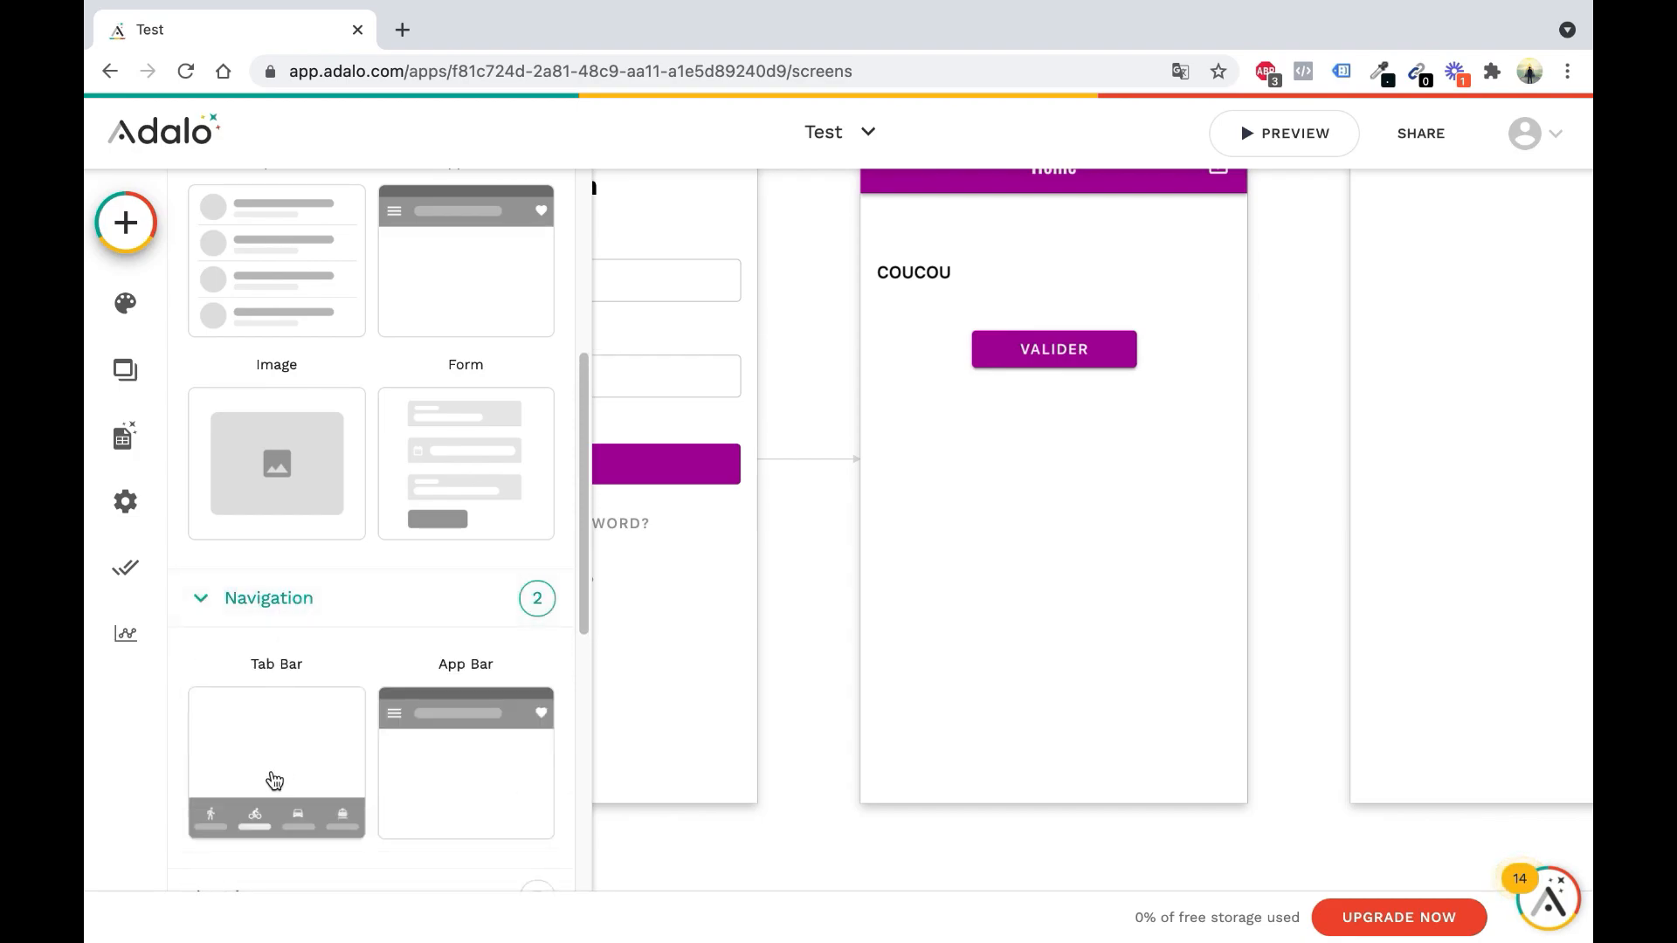
drag(300, 783, 997, 729)
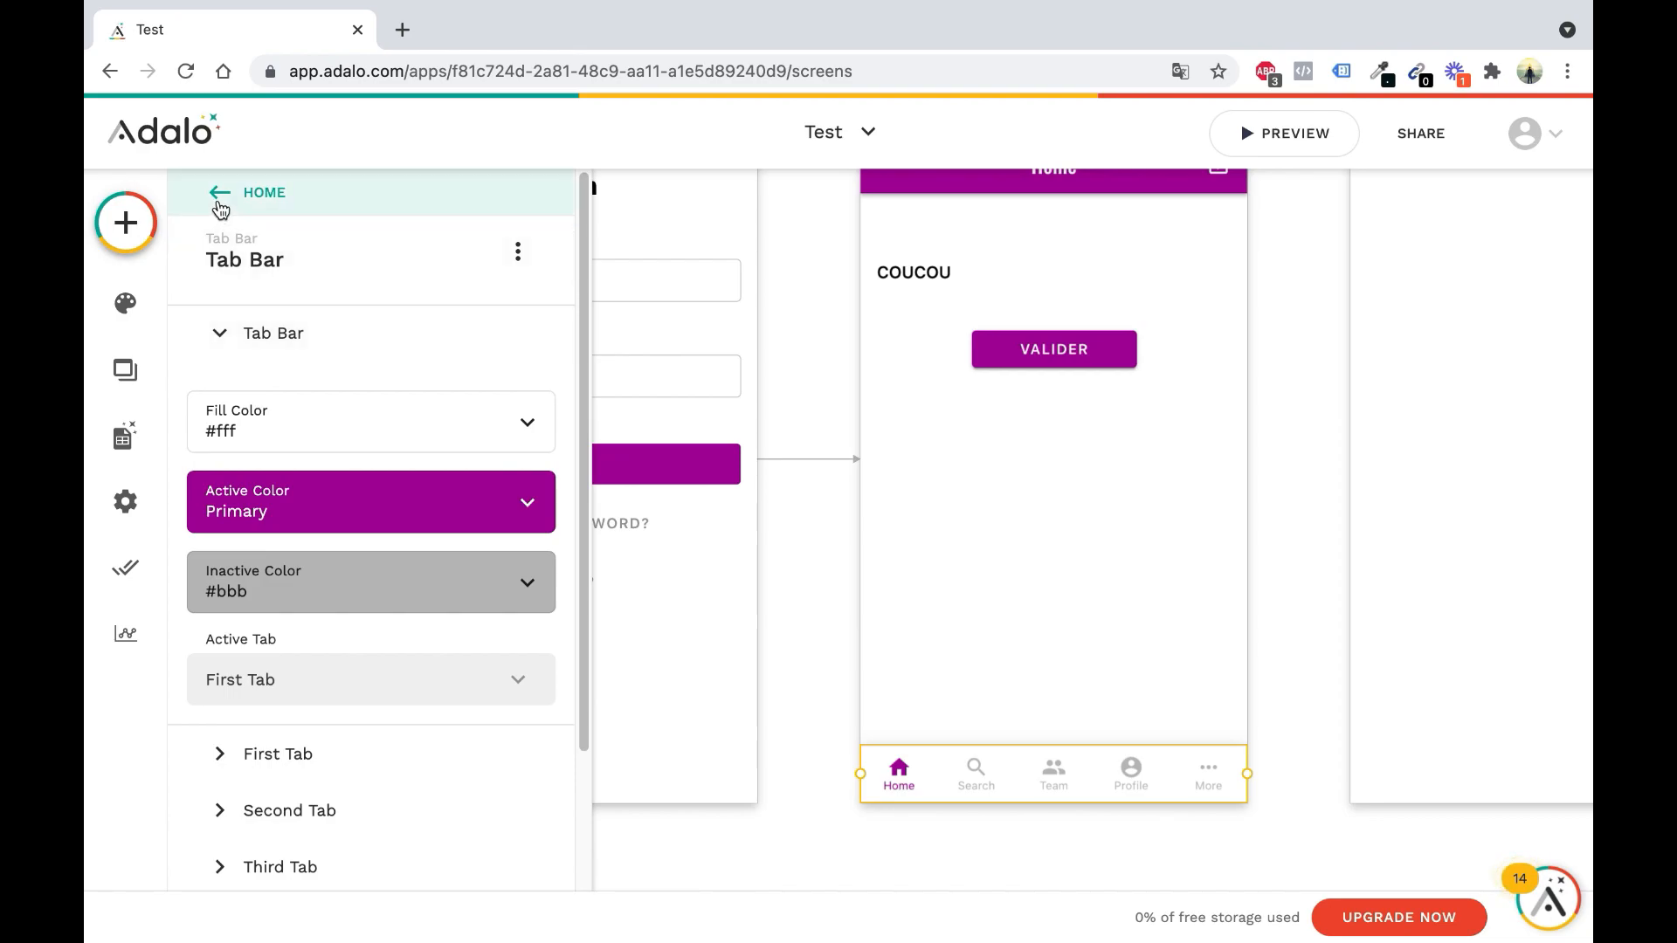
click(978, 697)
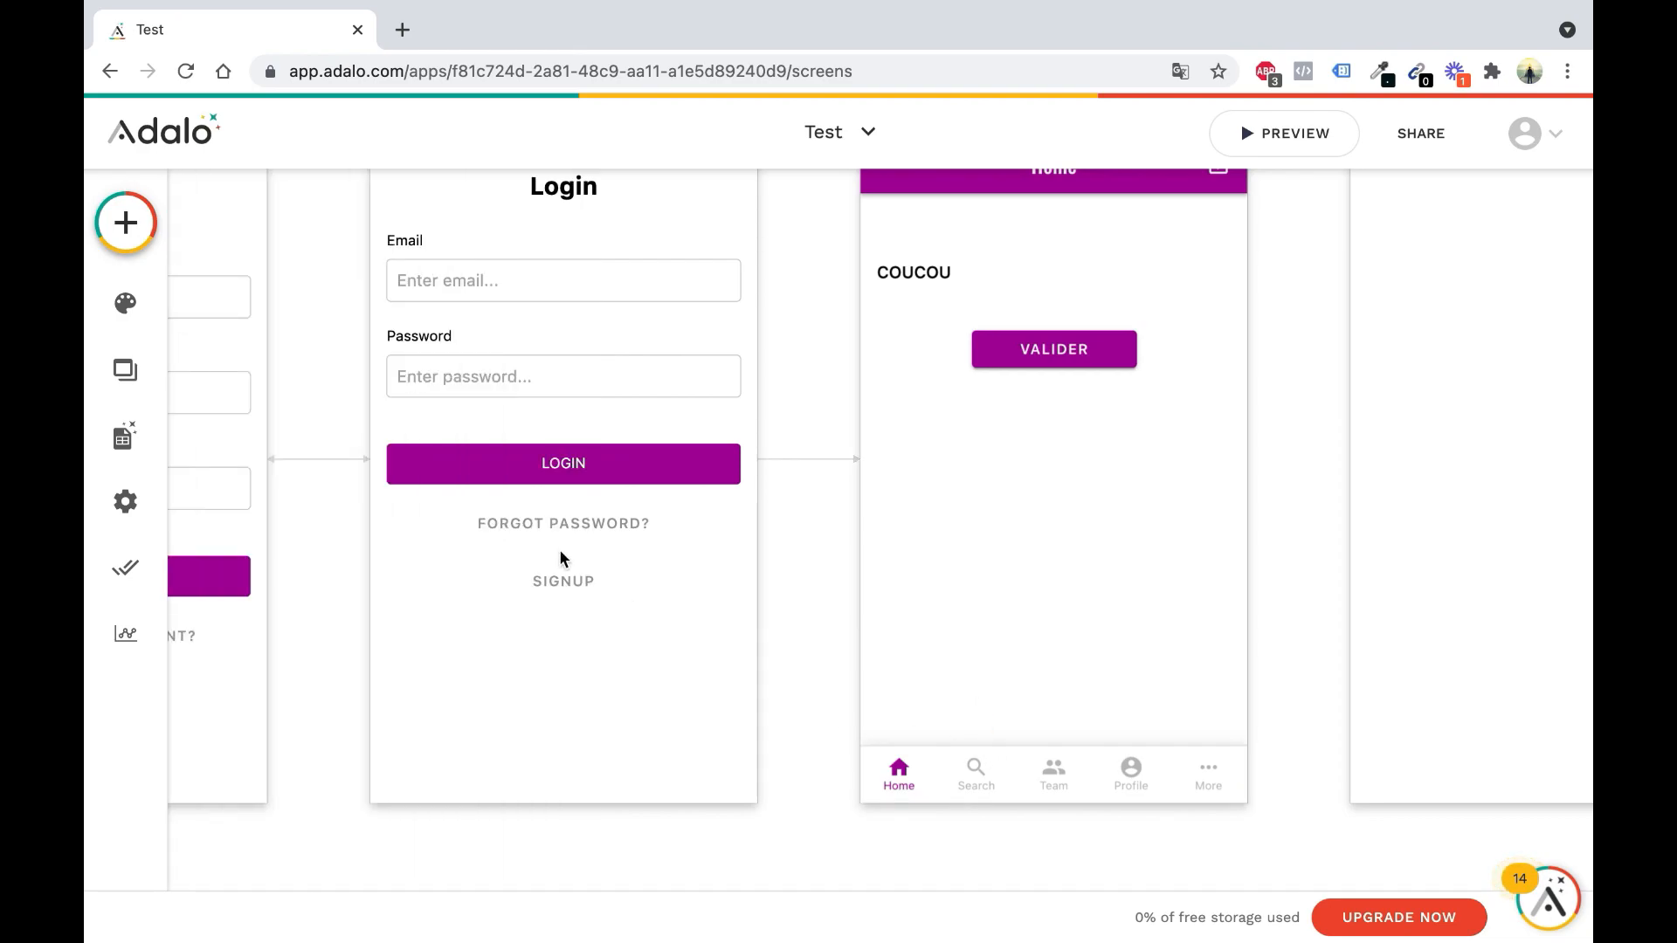
Open app Settings, select the name Test, and focus the Short Description field
click(117, 511)
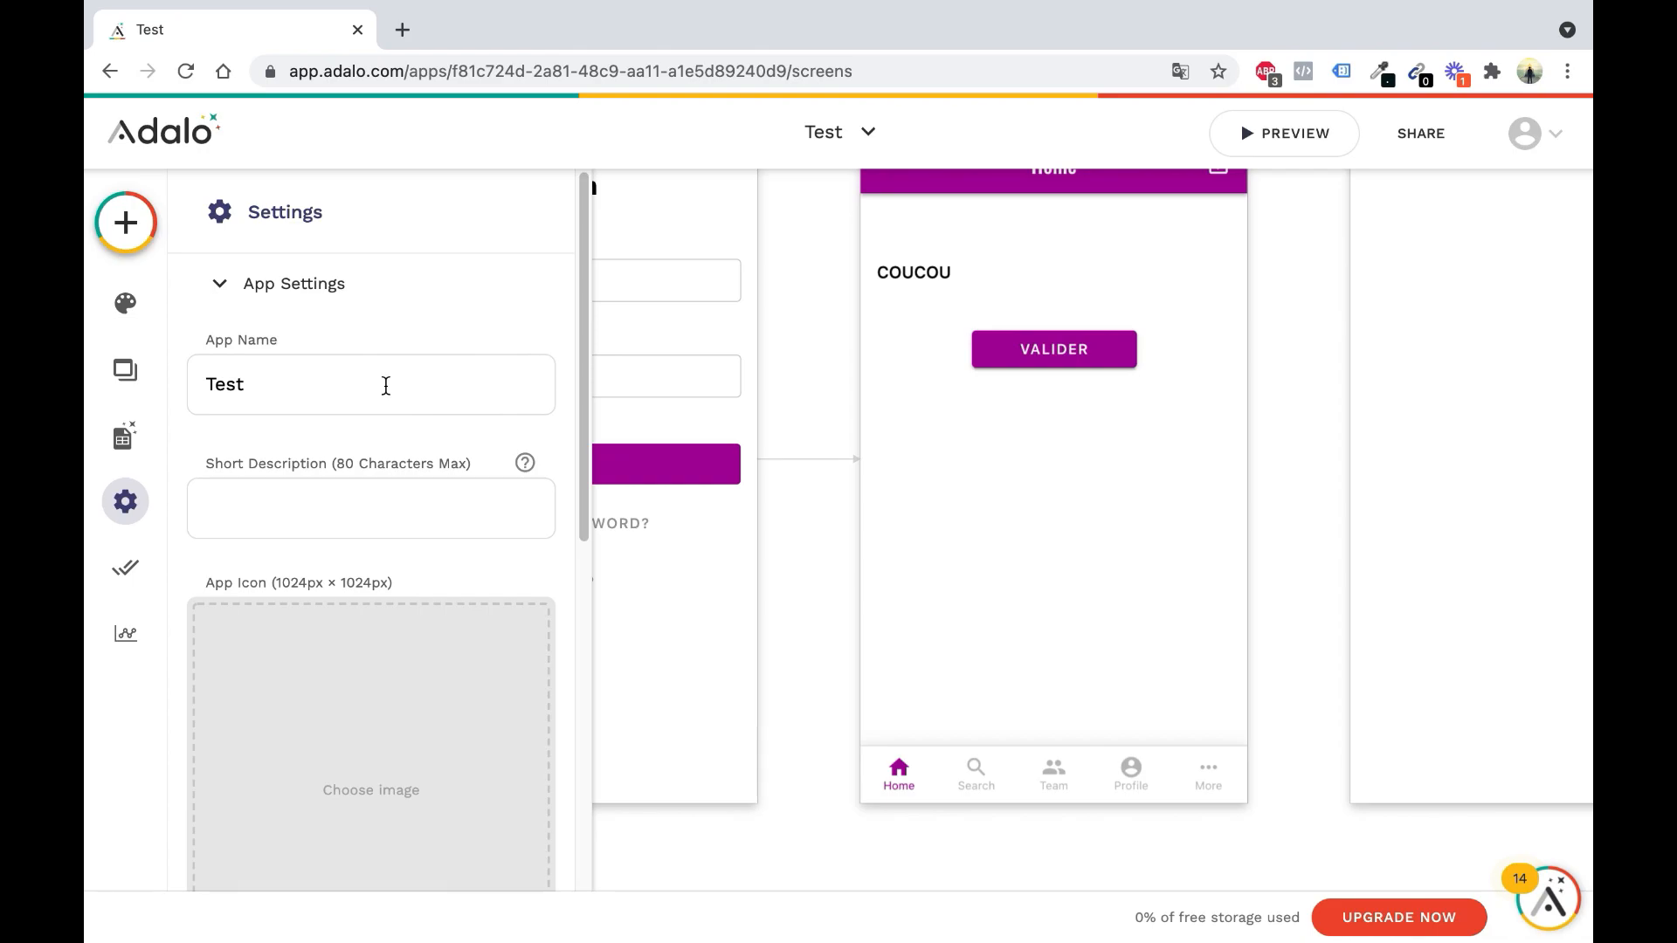
double_click(208, 385)
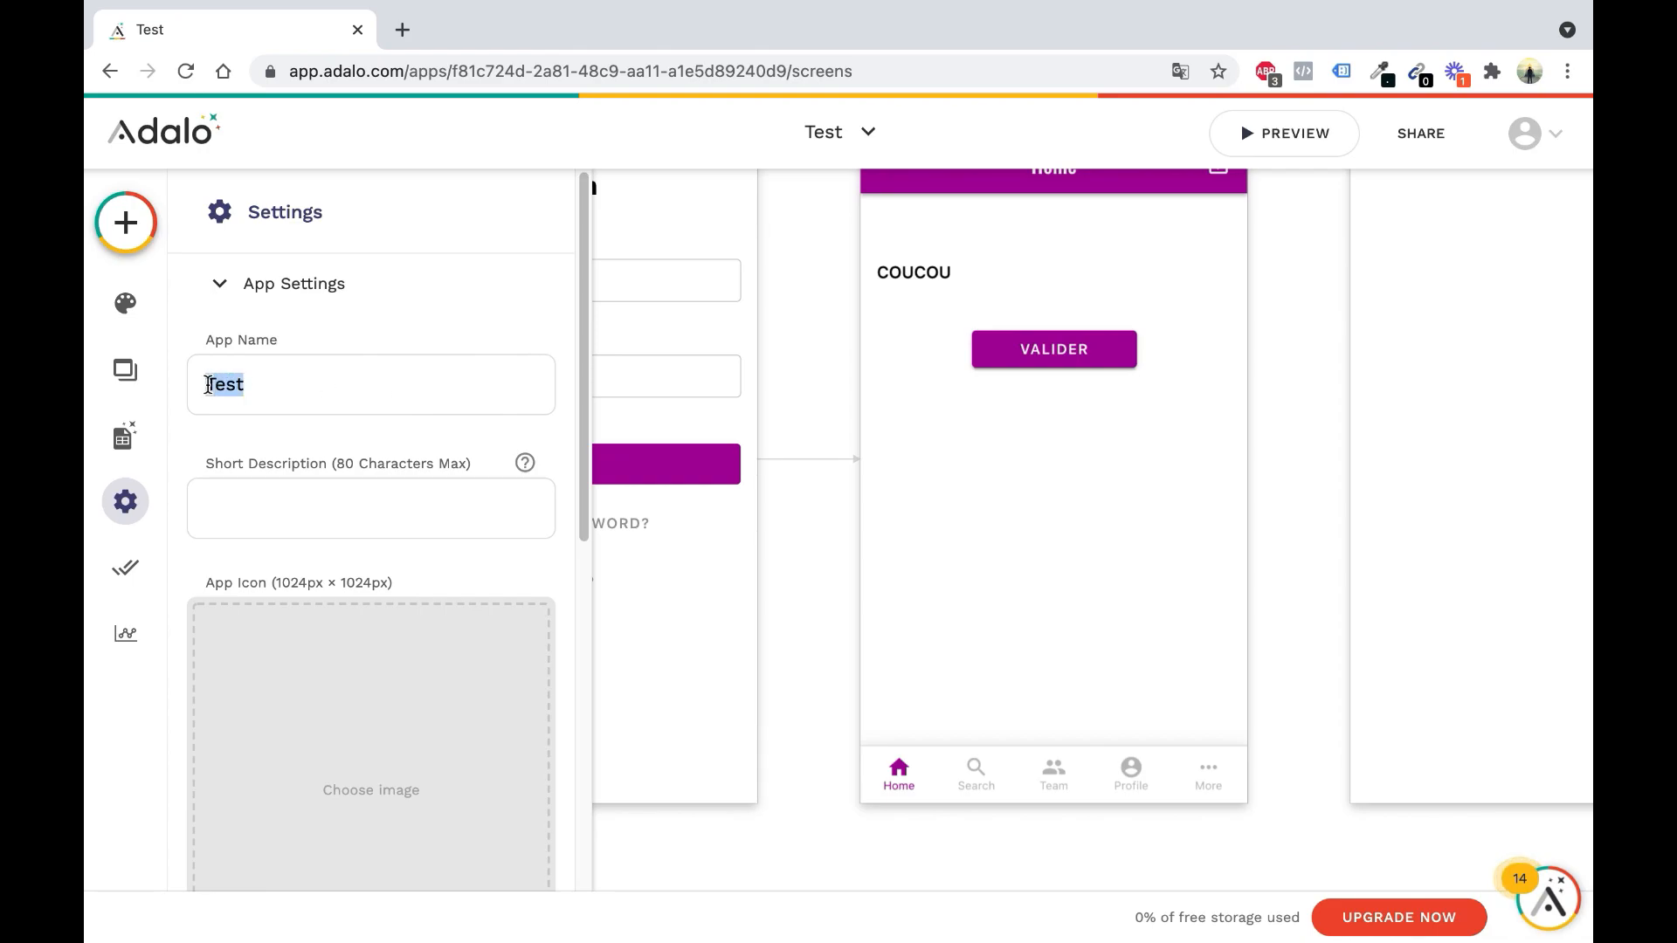
click(301, 511)
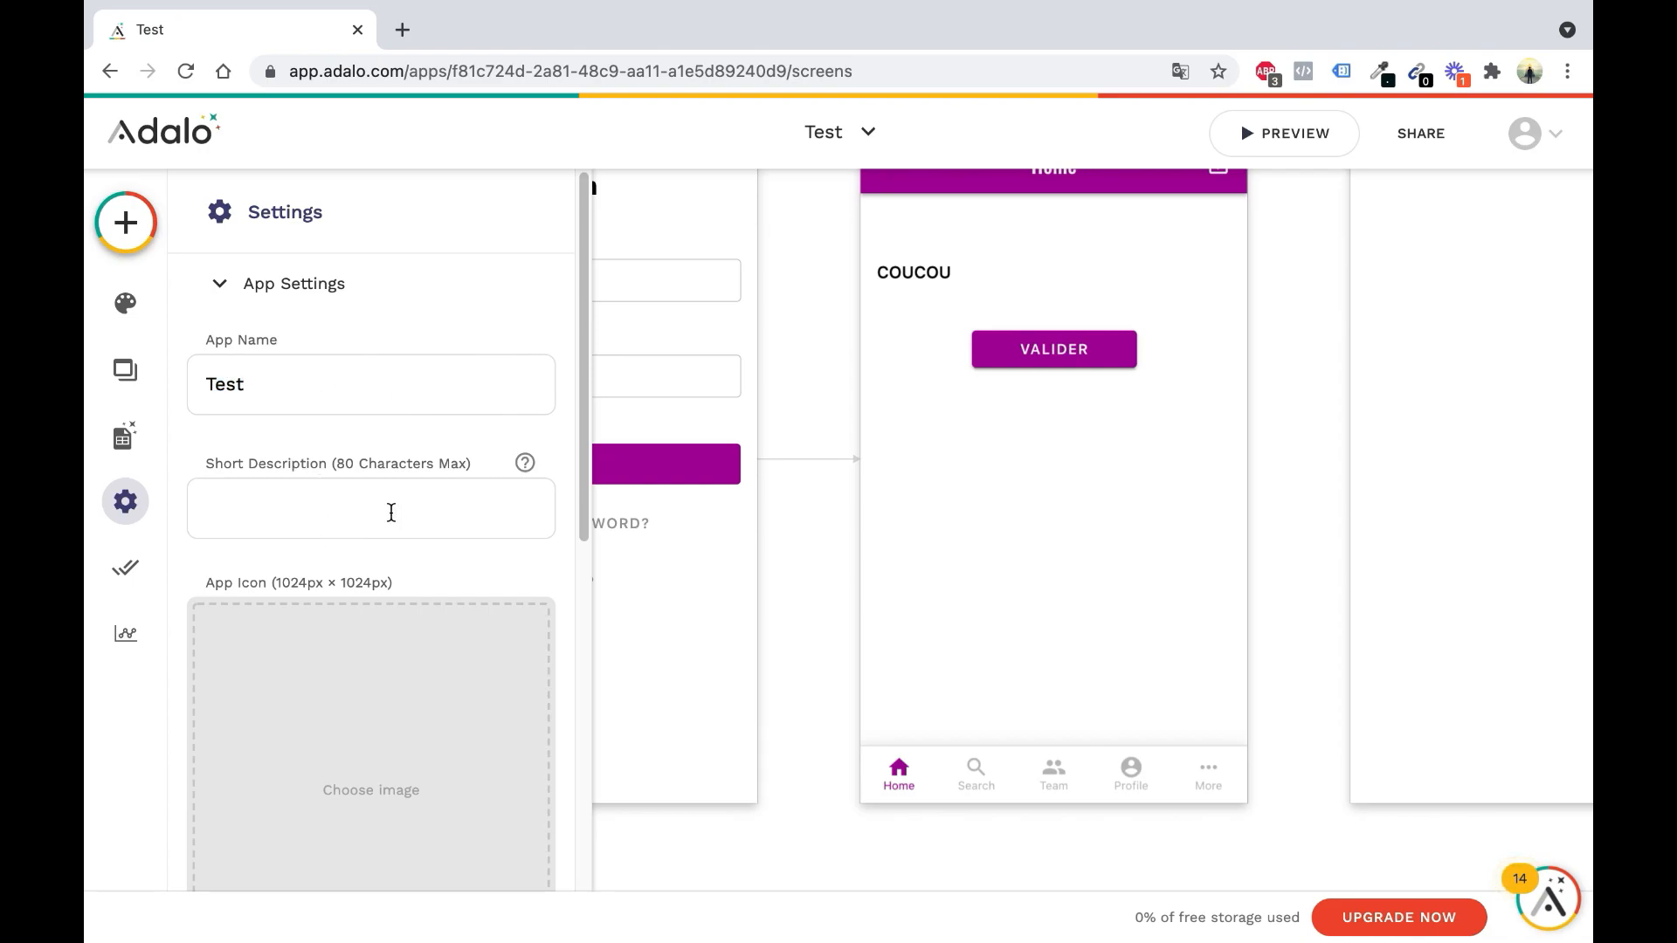
scroll(418, 509, down, 3)
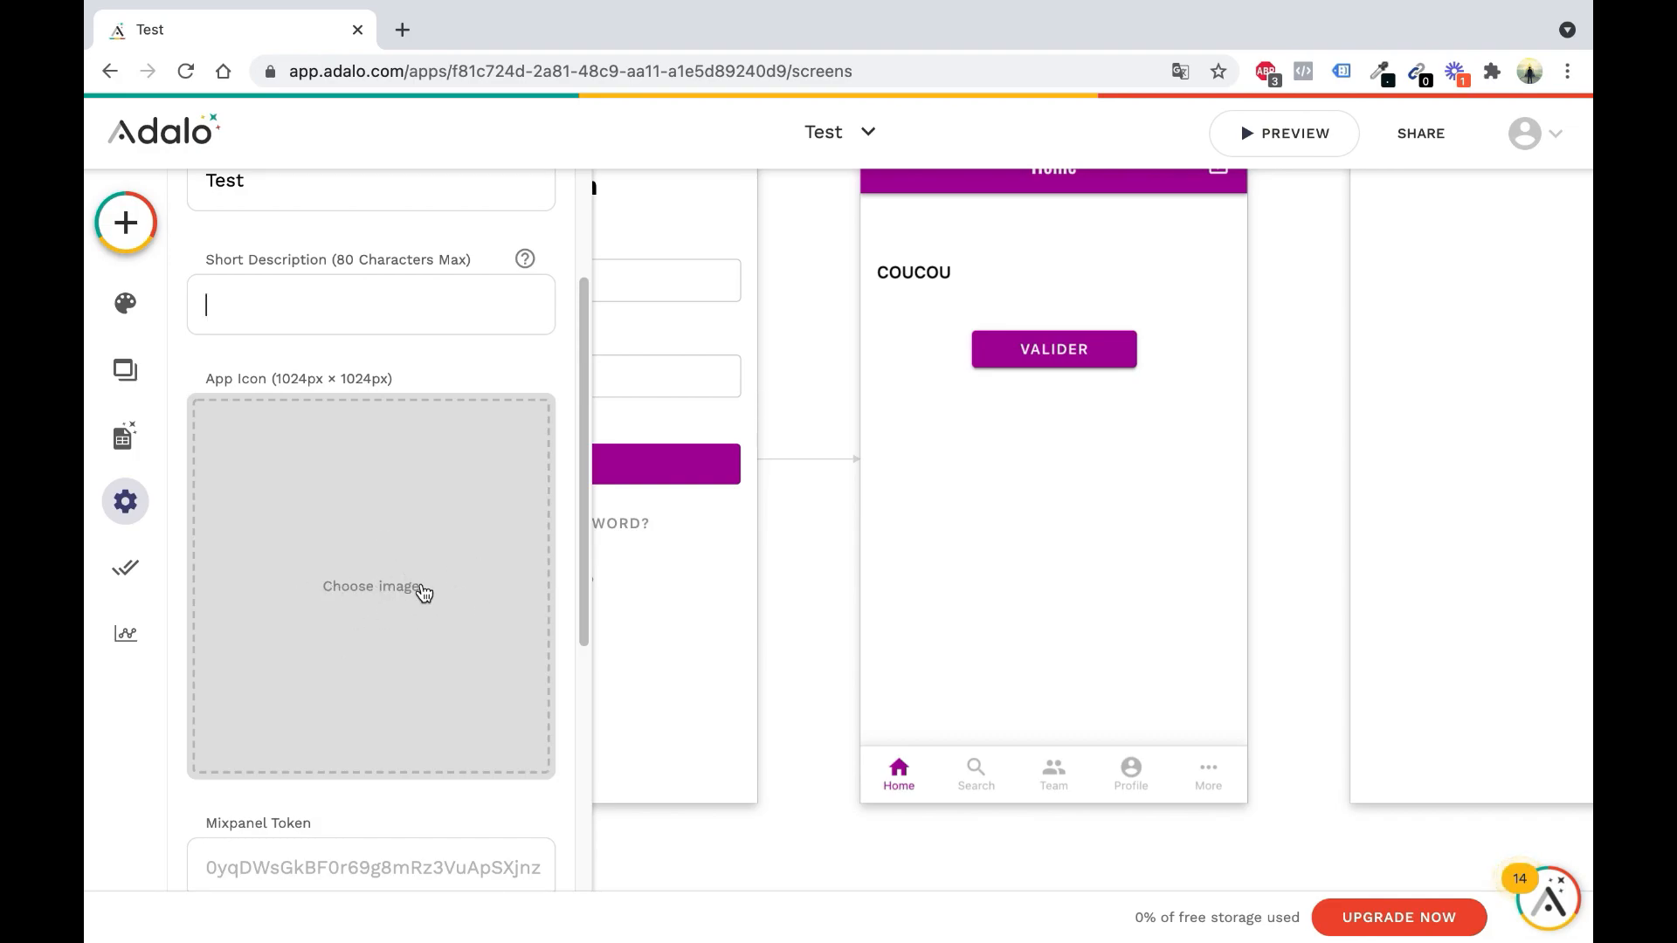
Bring up the Publish panel and inspect the Android App, iOS App and Progressive Web App sections
click(127, 569)
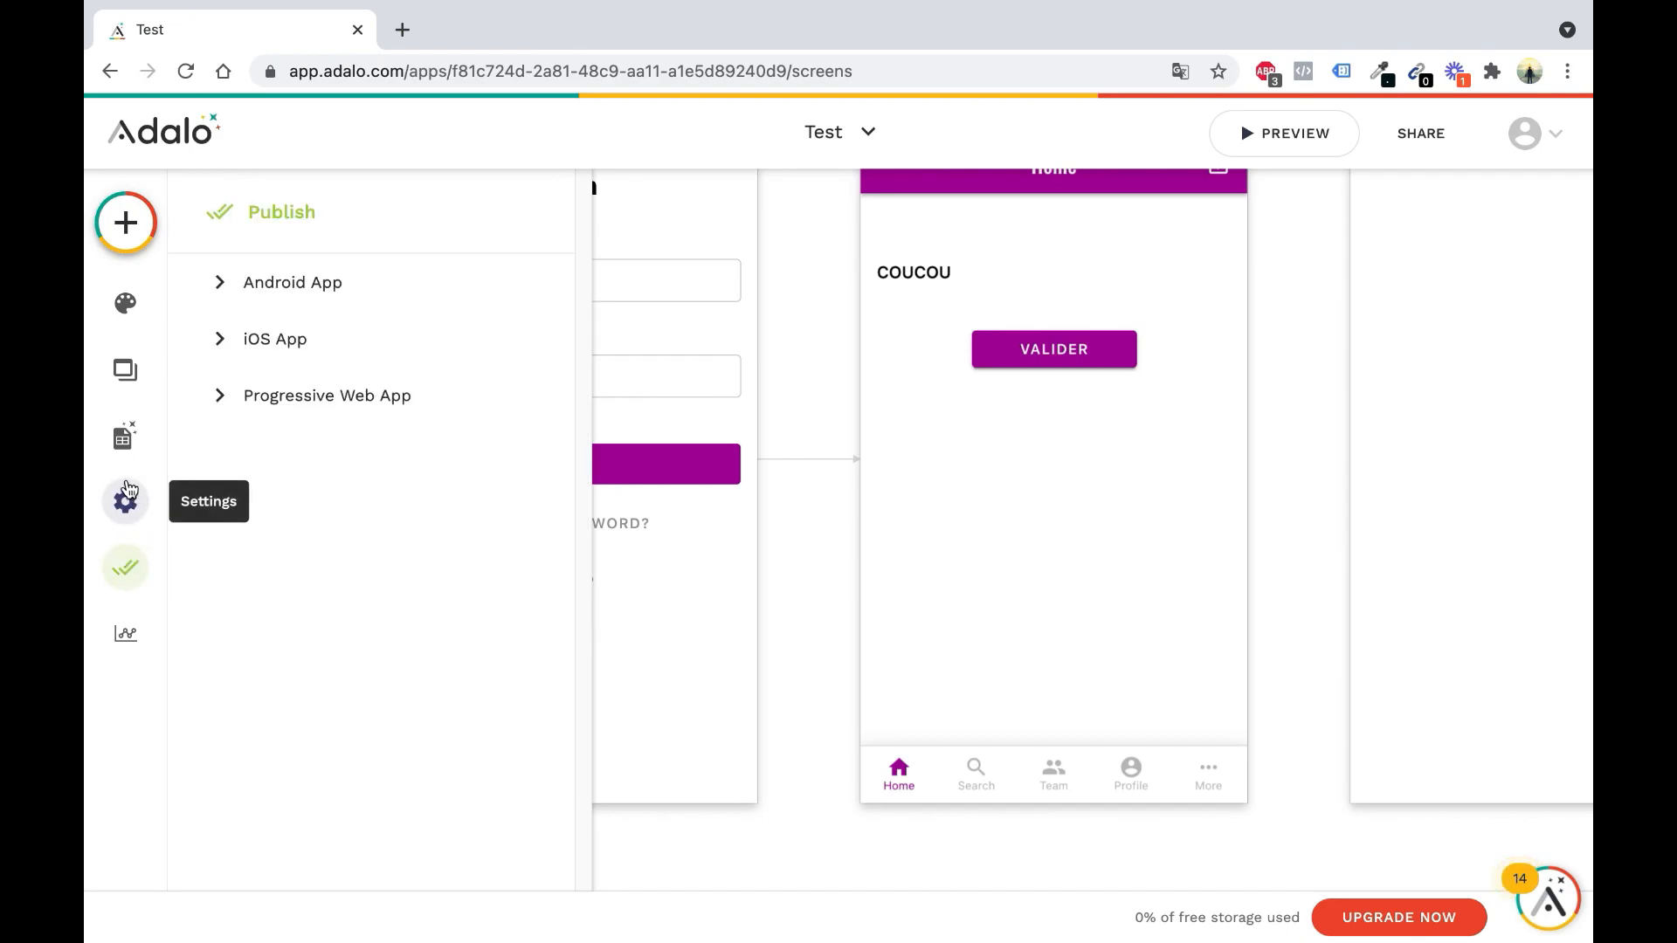
click(363, 289)
click(365, 288)
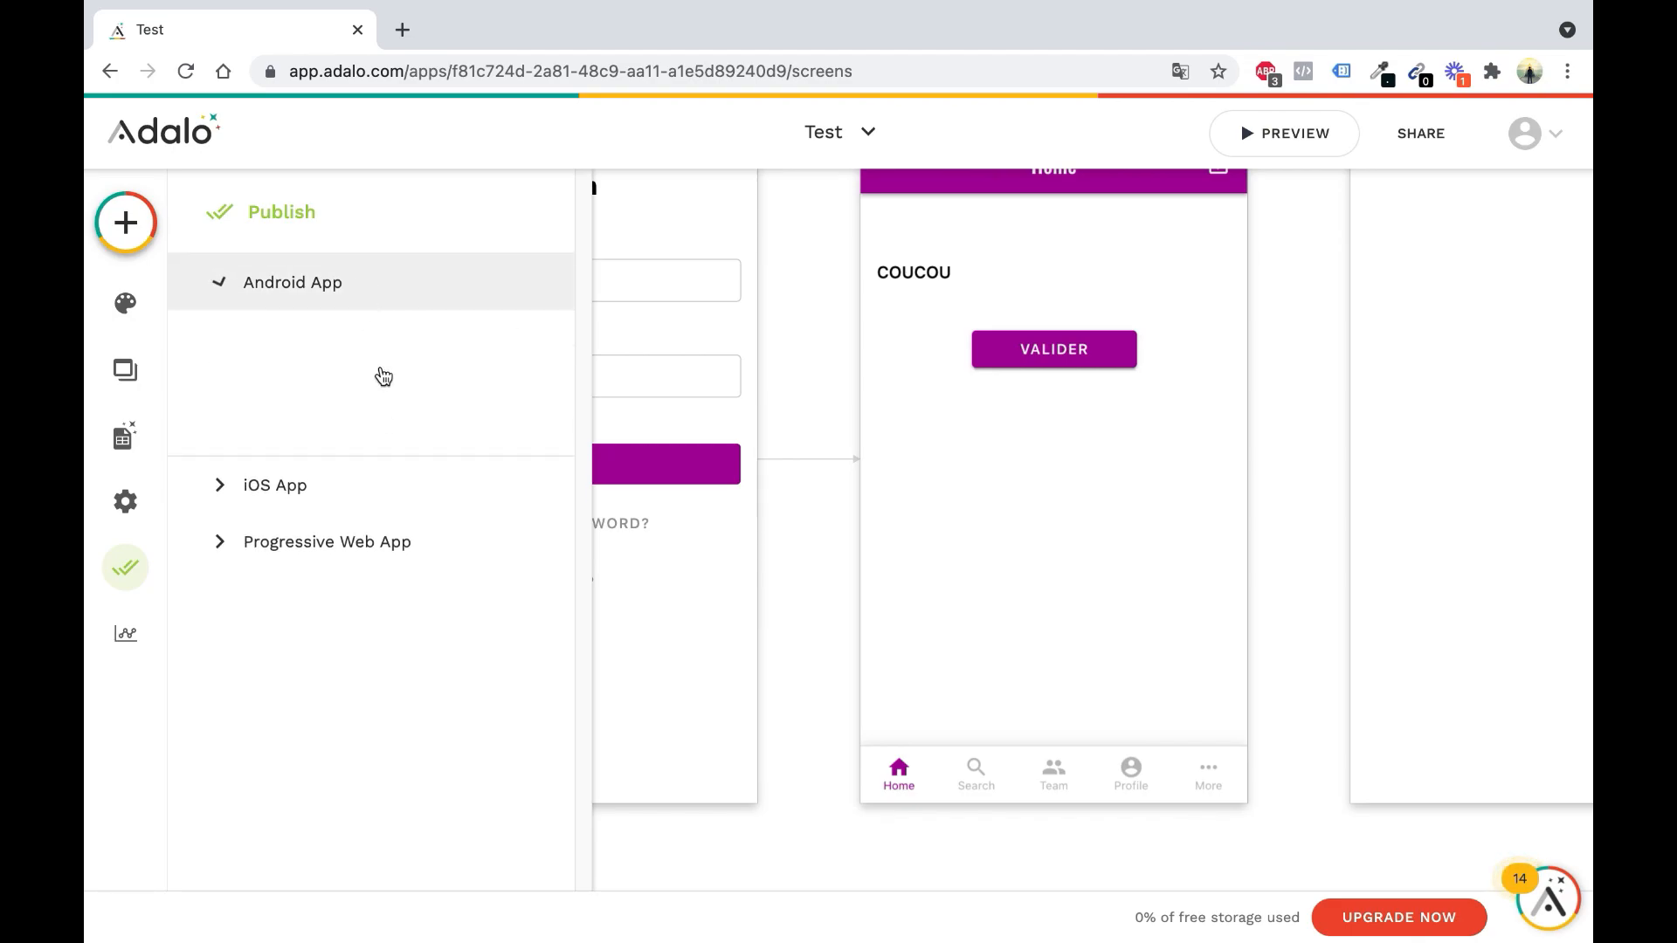
click(363, 356)
click(364, 355)
click(375, 400)
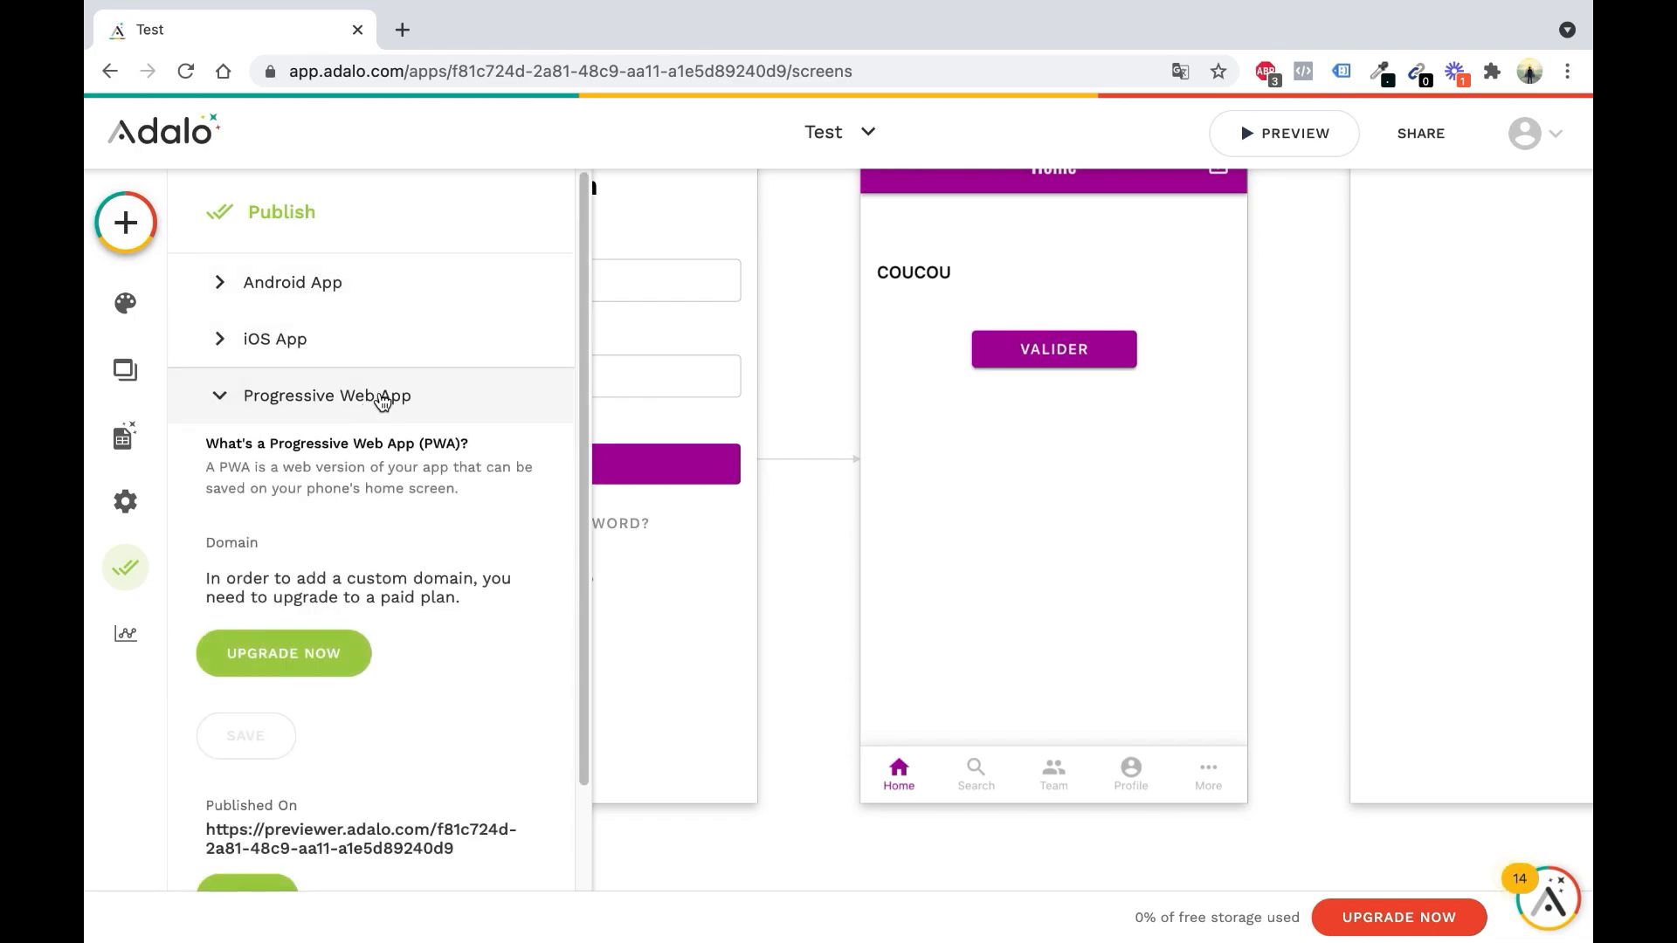
click(381, 403)
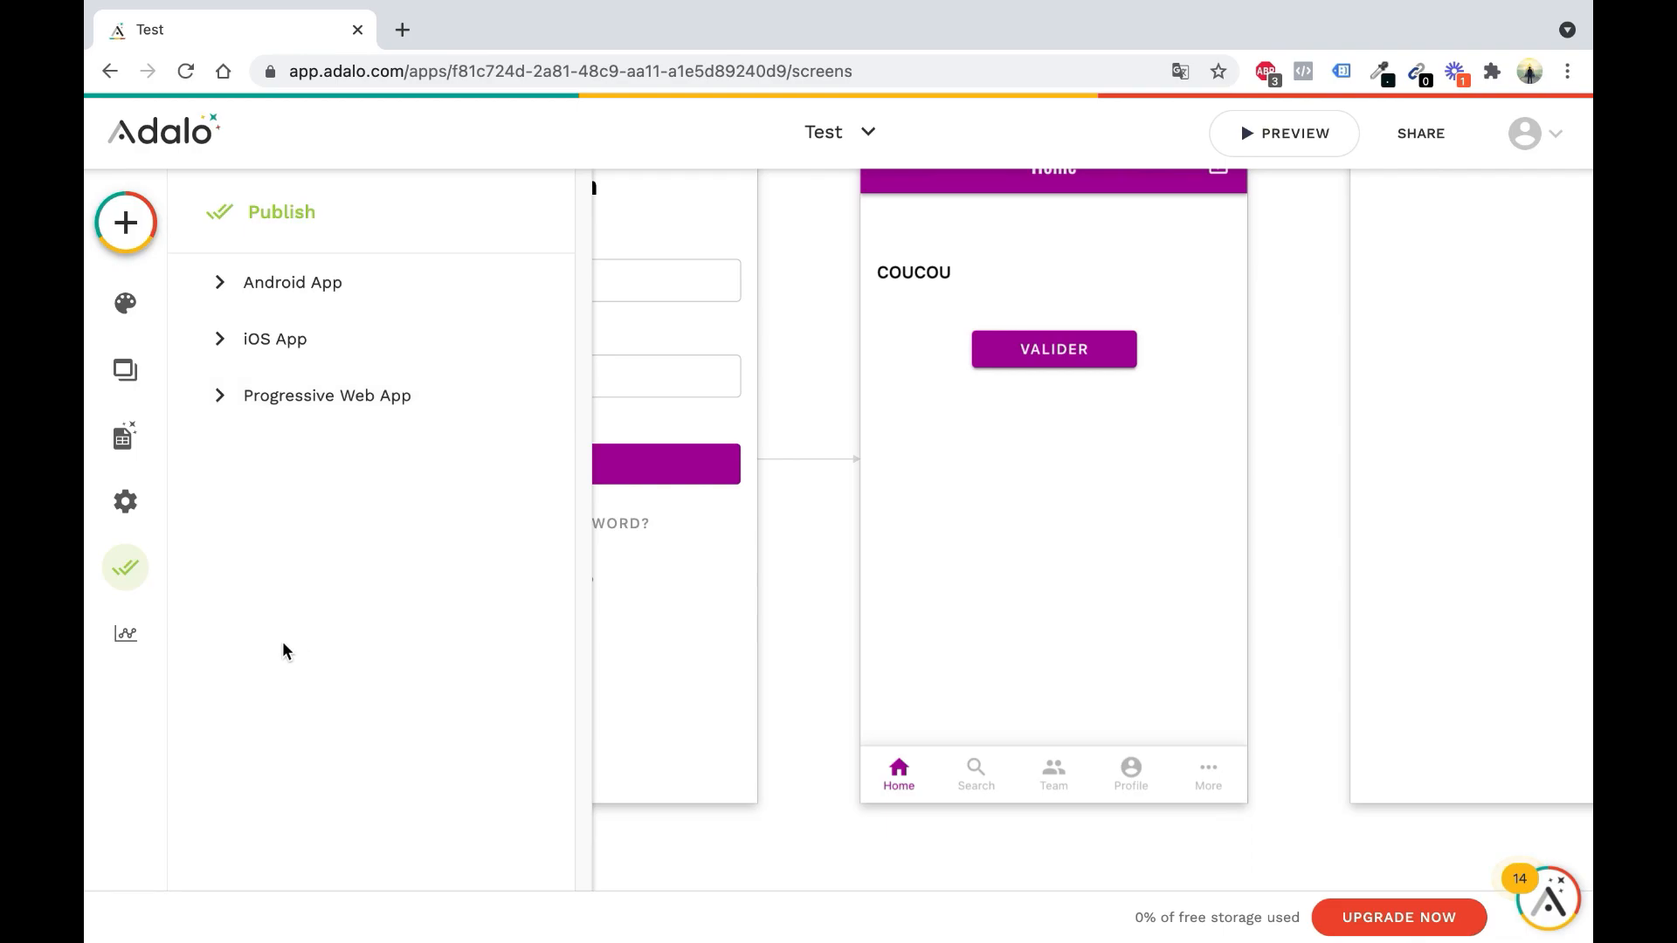
Review the Analytics panel's active users for the Last 30 Days range, then close it
click(140, 629)
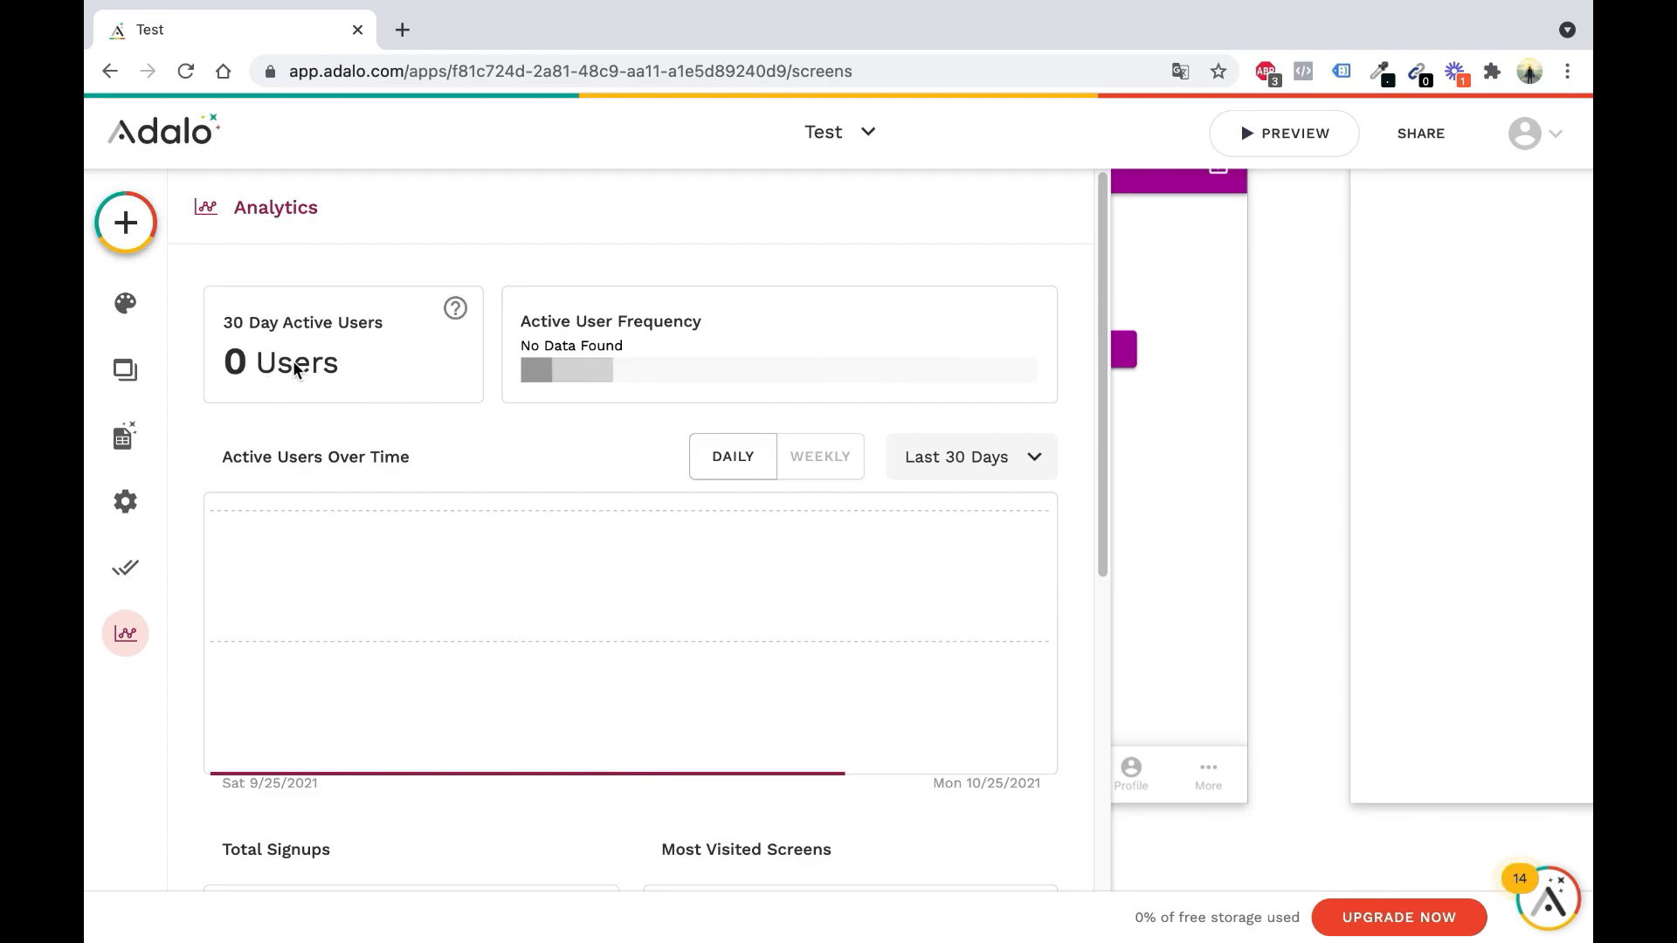
mouse_move(289, 357)
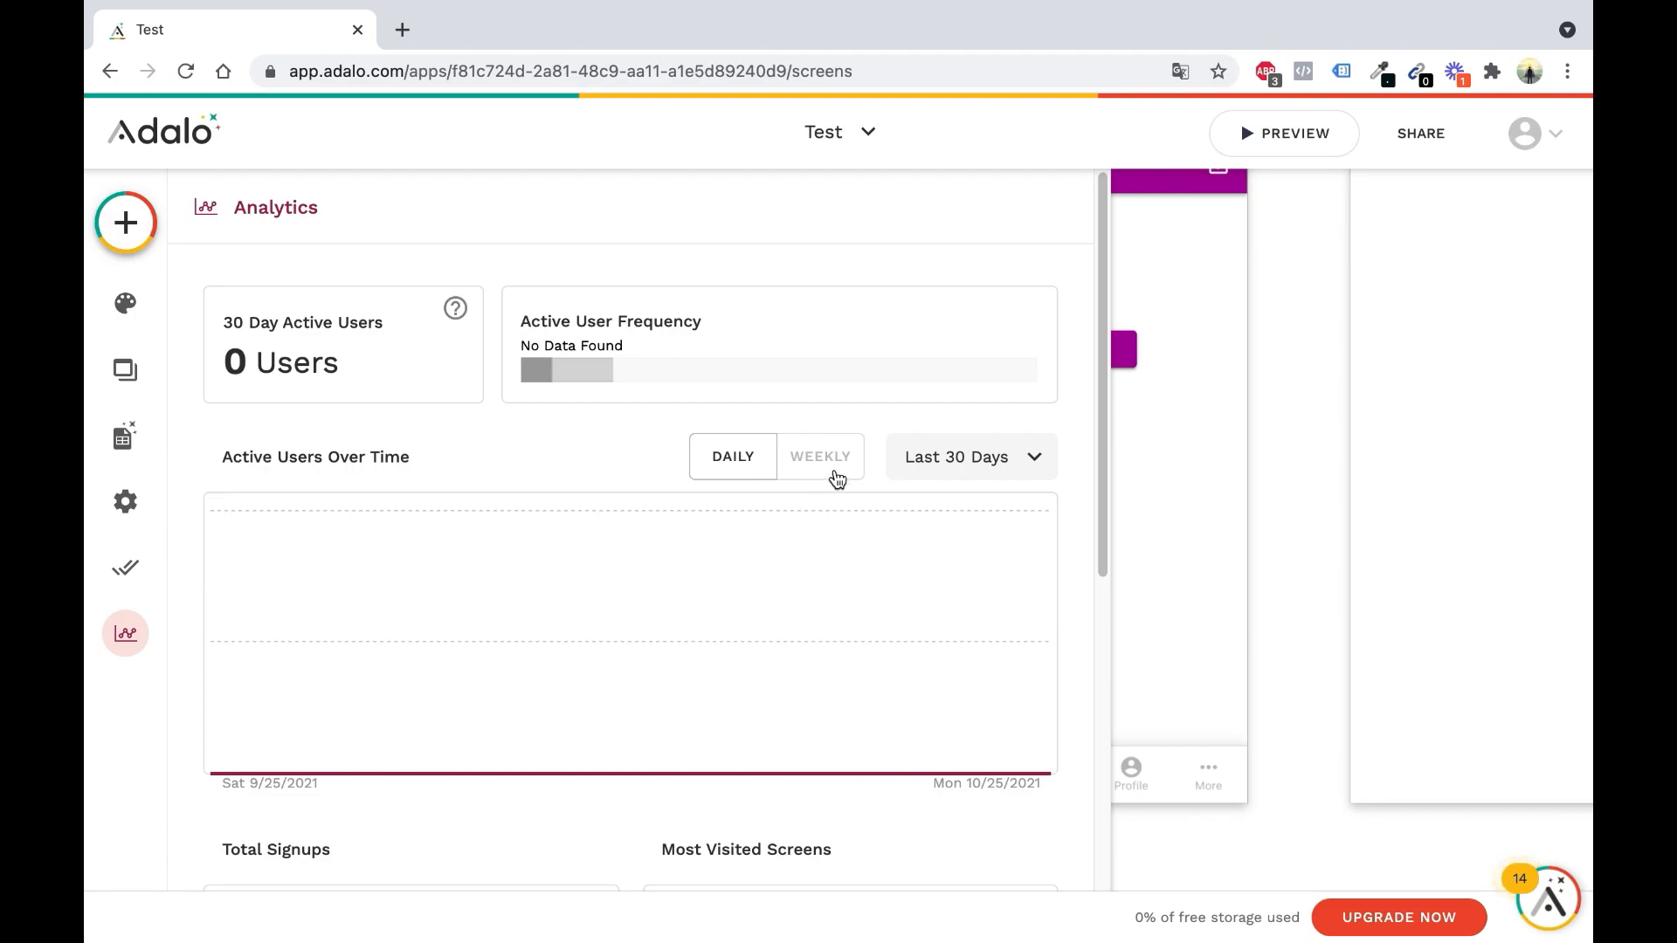
click(957, 457)
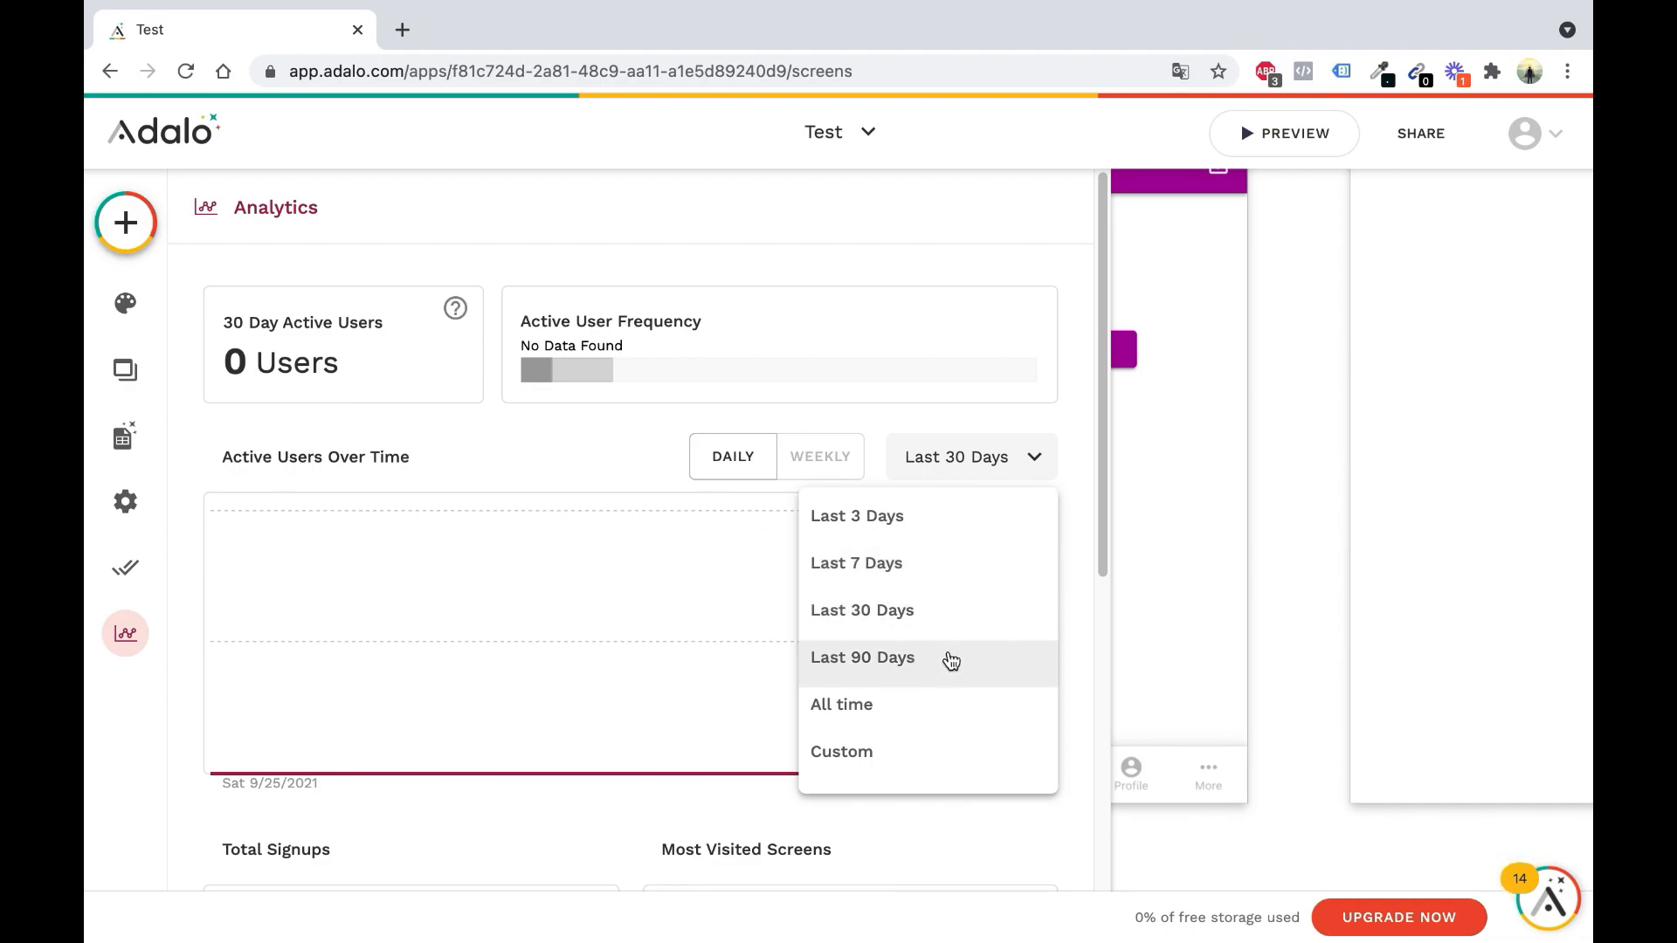
click(358, 406)
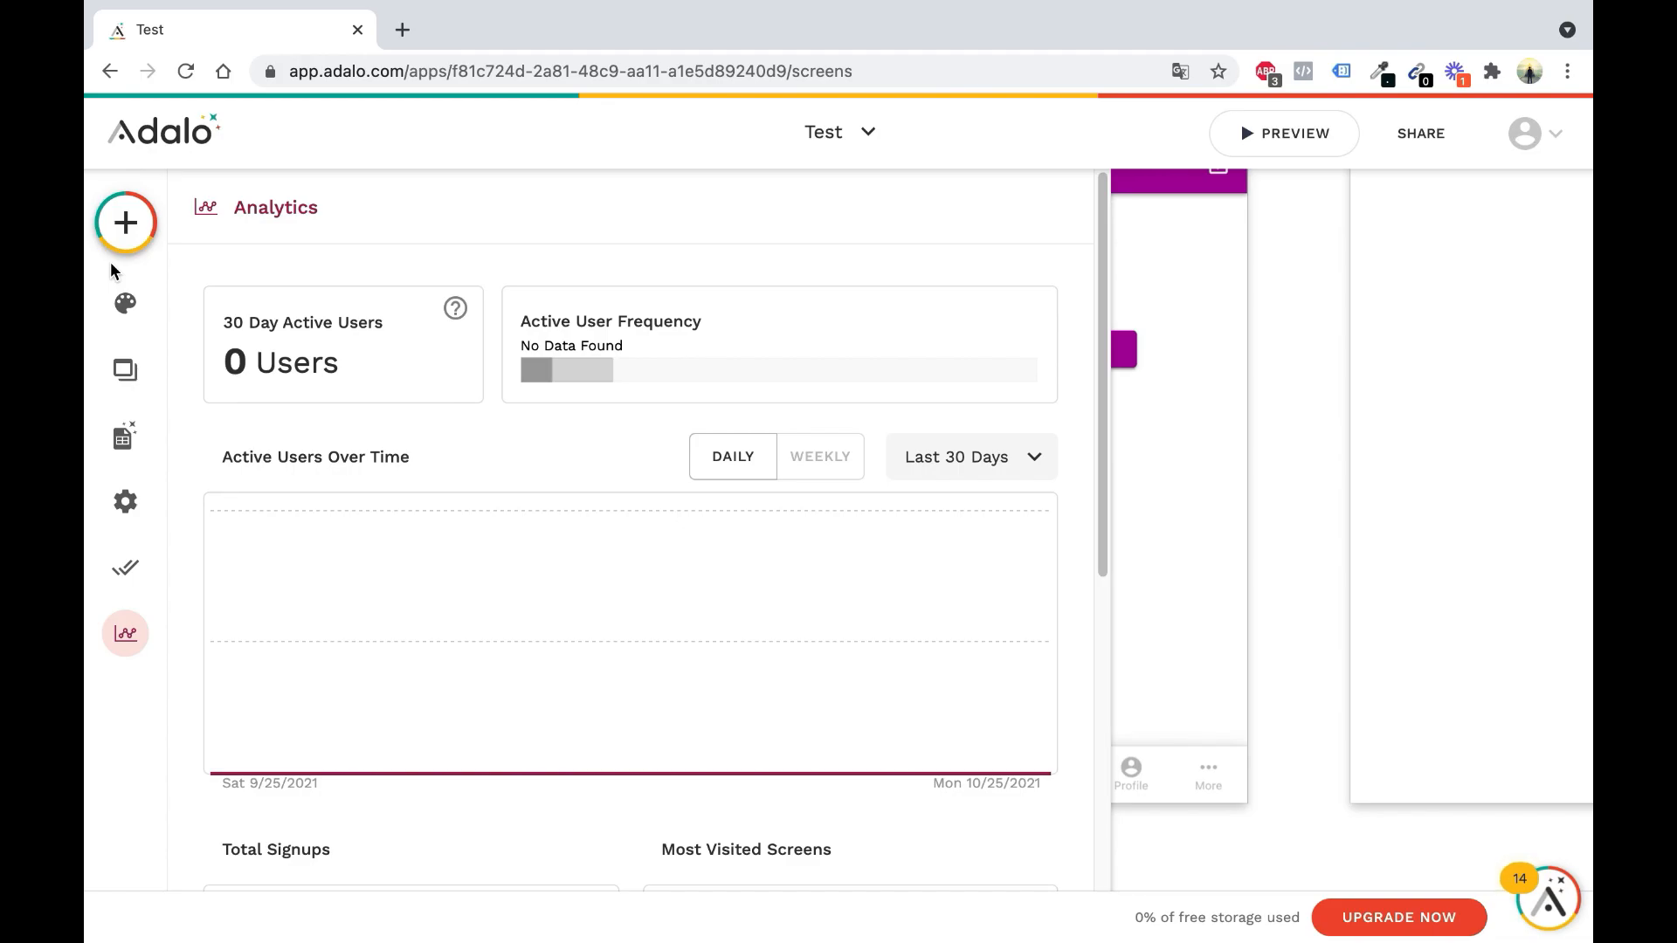
click(1296, 525)
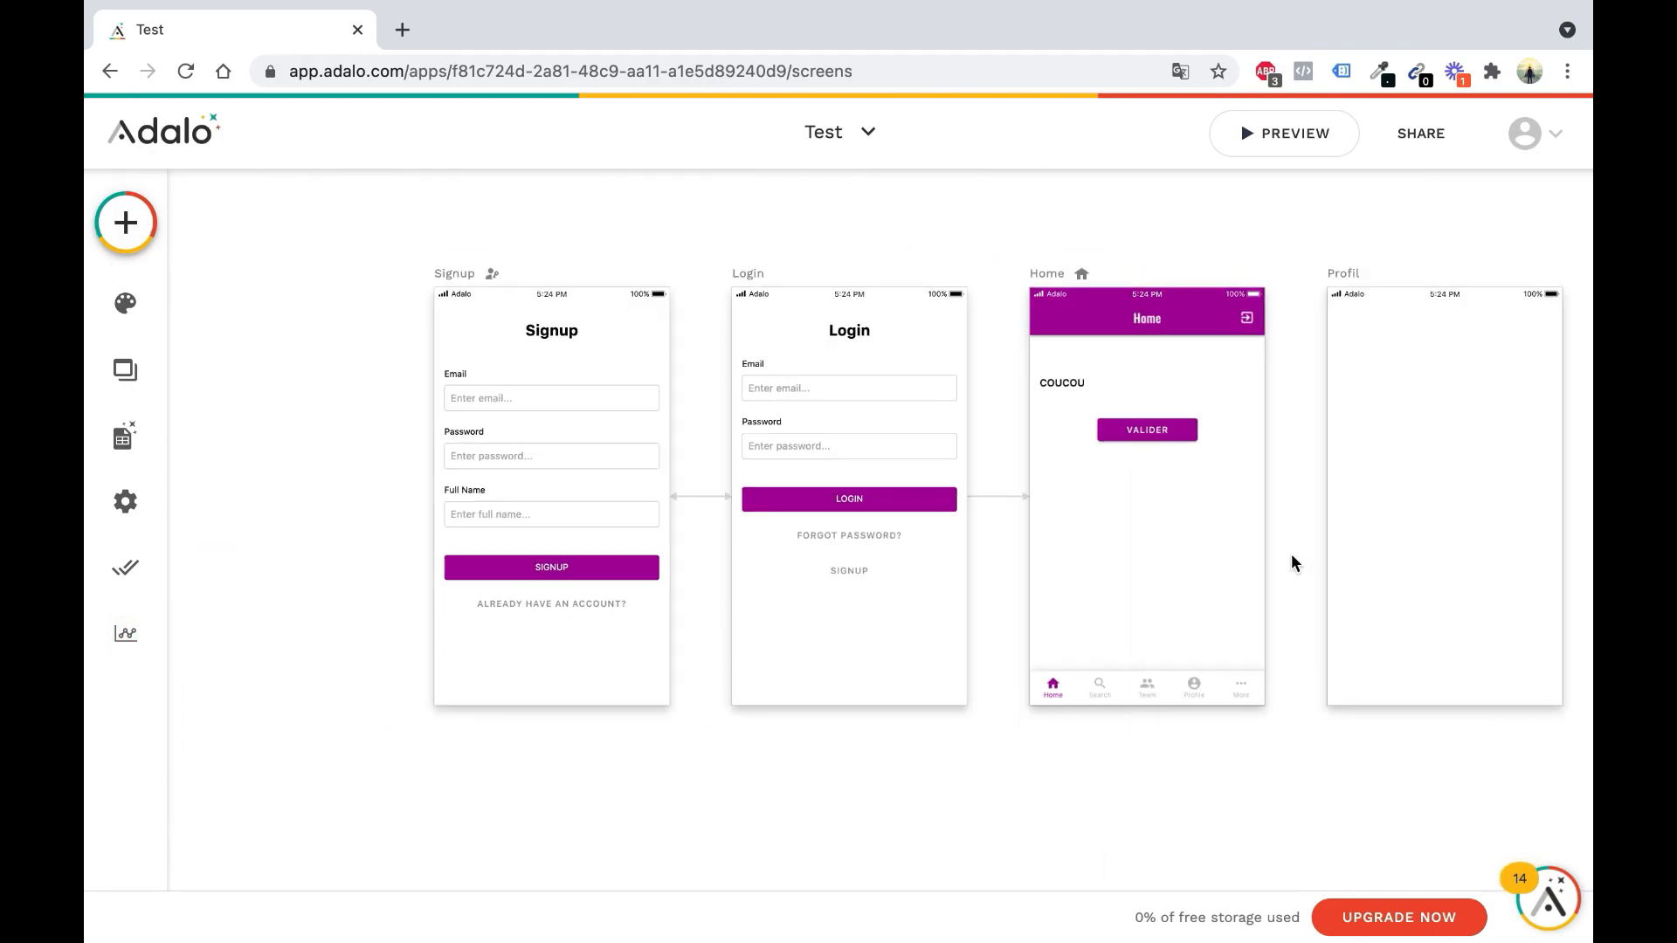
Pan the editor canvas right and down
scroll(1293, 559, right, 1)
scroll(1283, 577, down, 1)
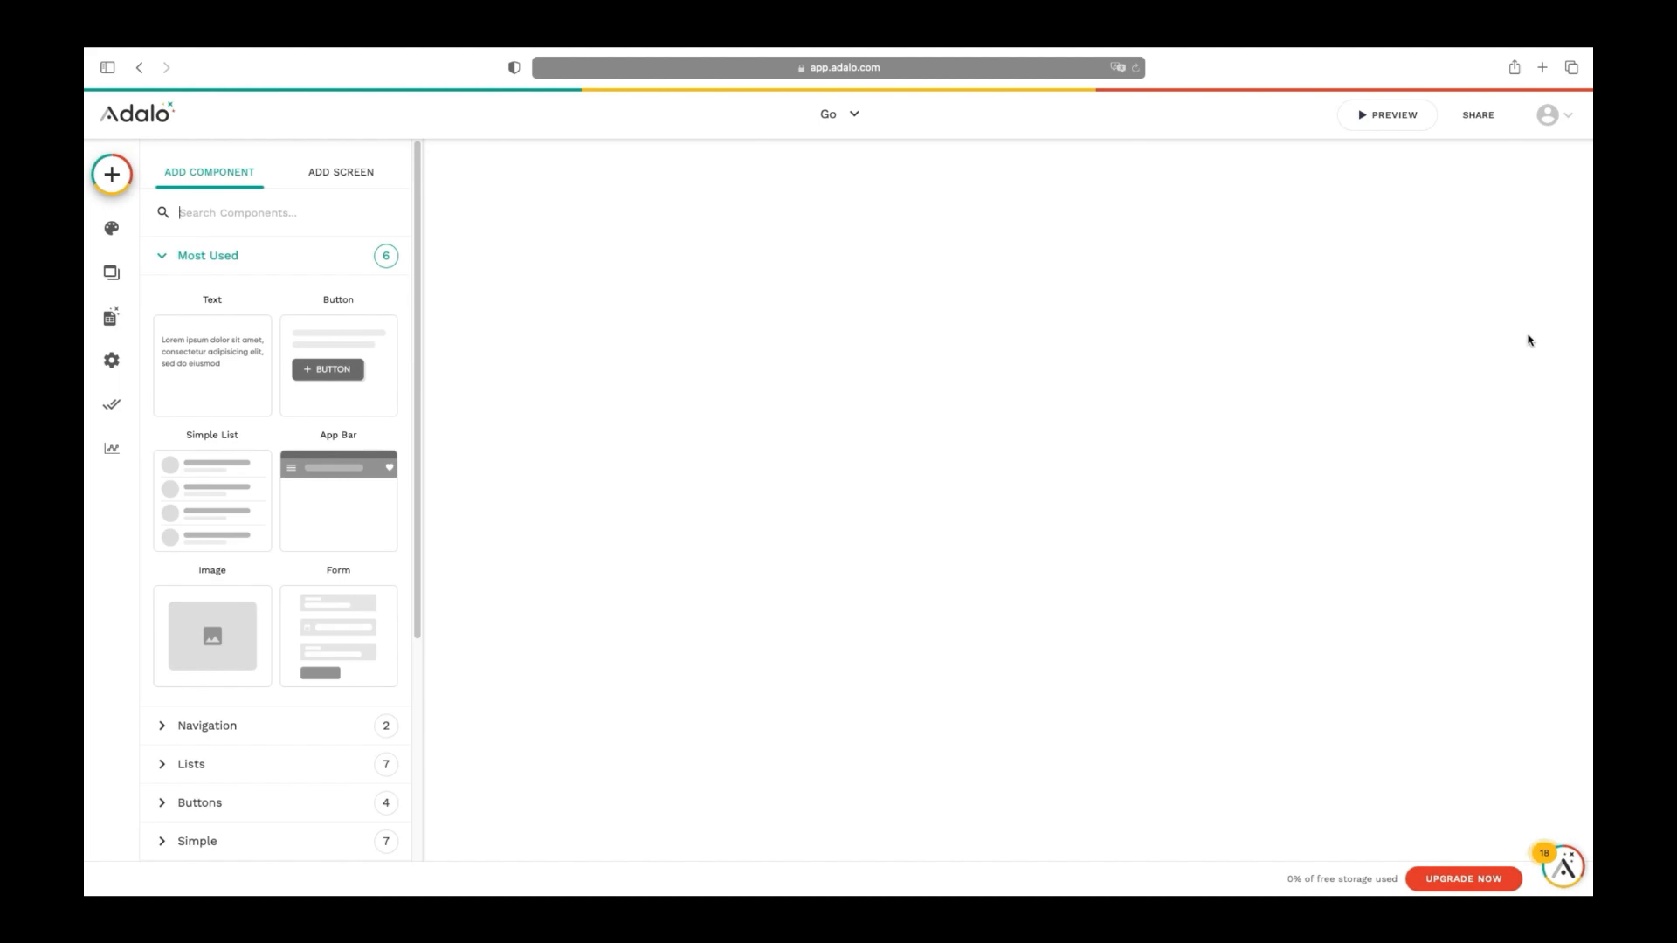
In account Team & Billing settings, switch to Monthly billing and proceed with the $50 Pro plan
click(1569, 117)
click(1497, 166)
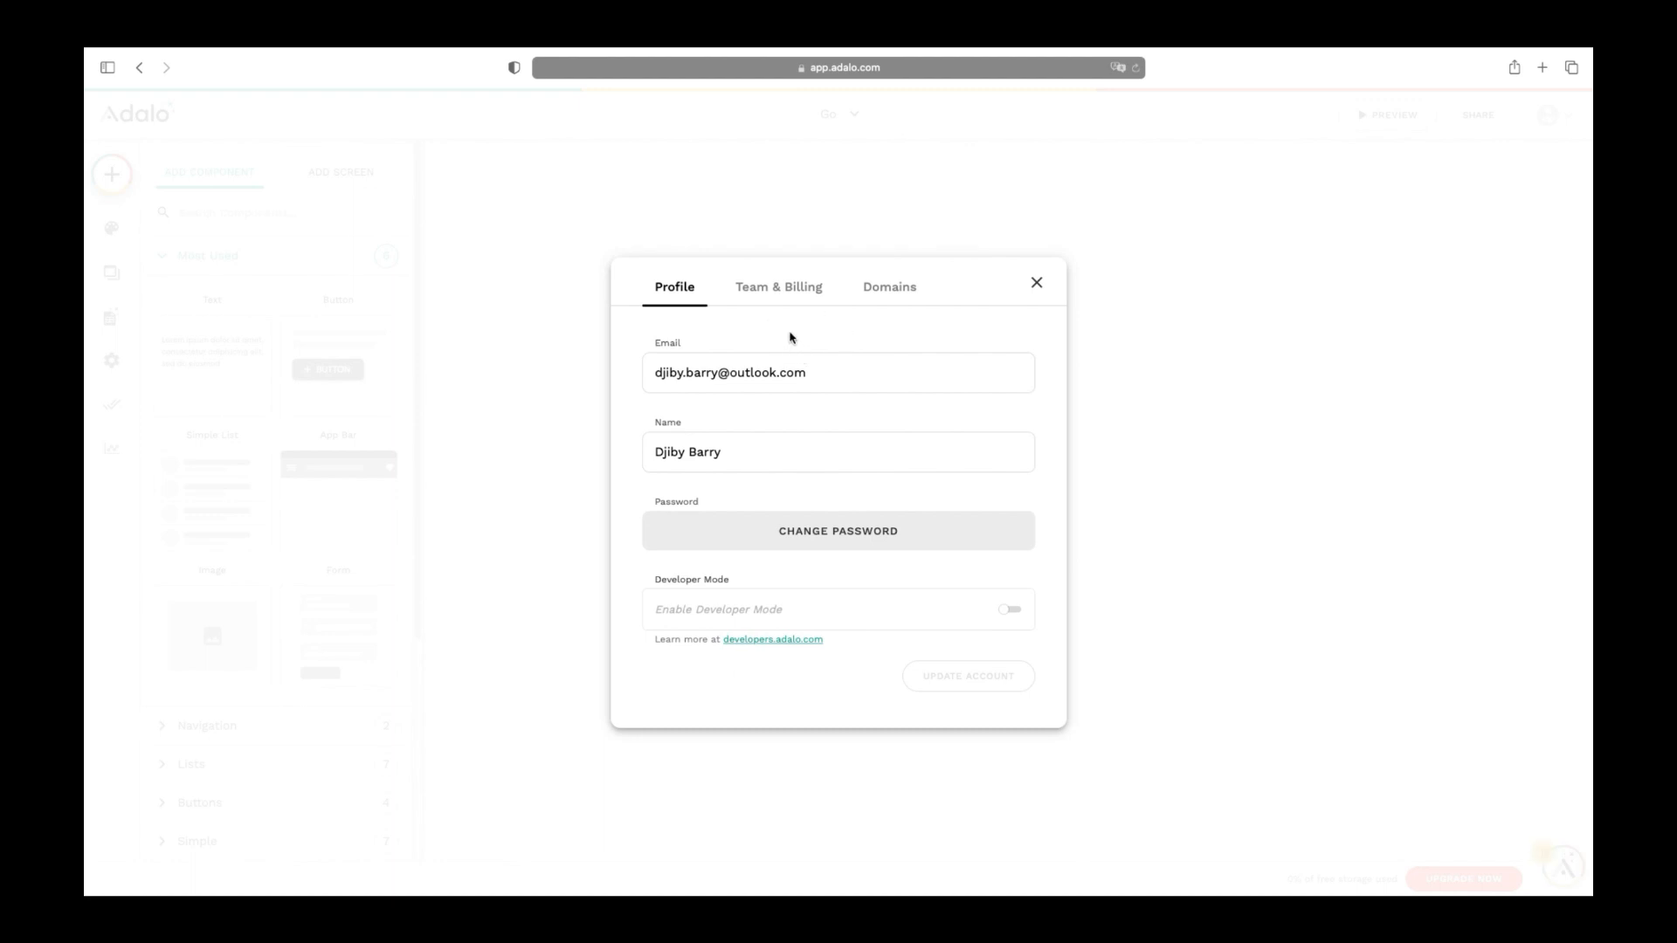
click(784, 297)
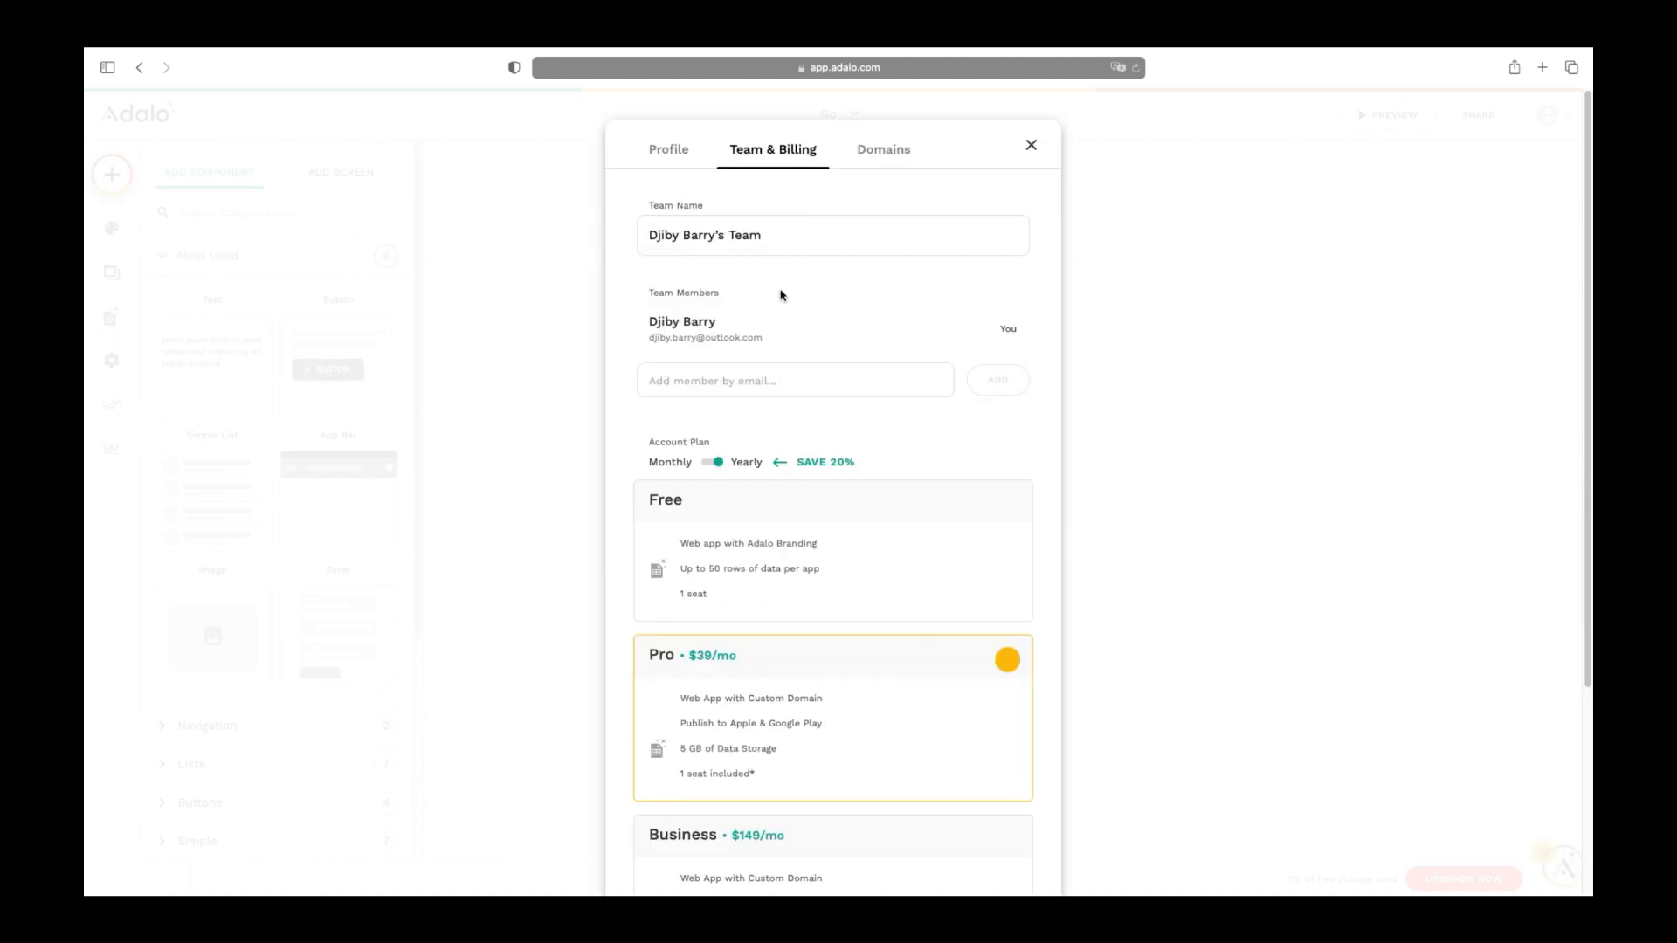
scroll(827, 388, down, 3)
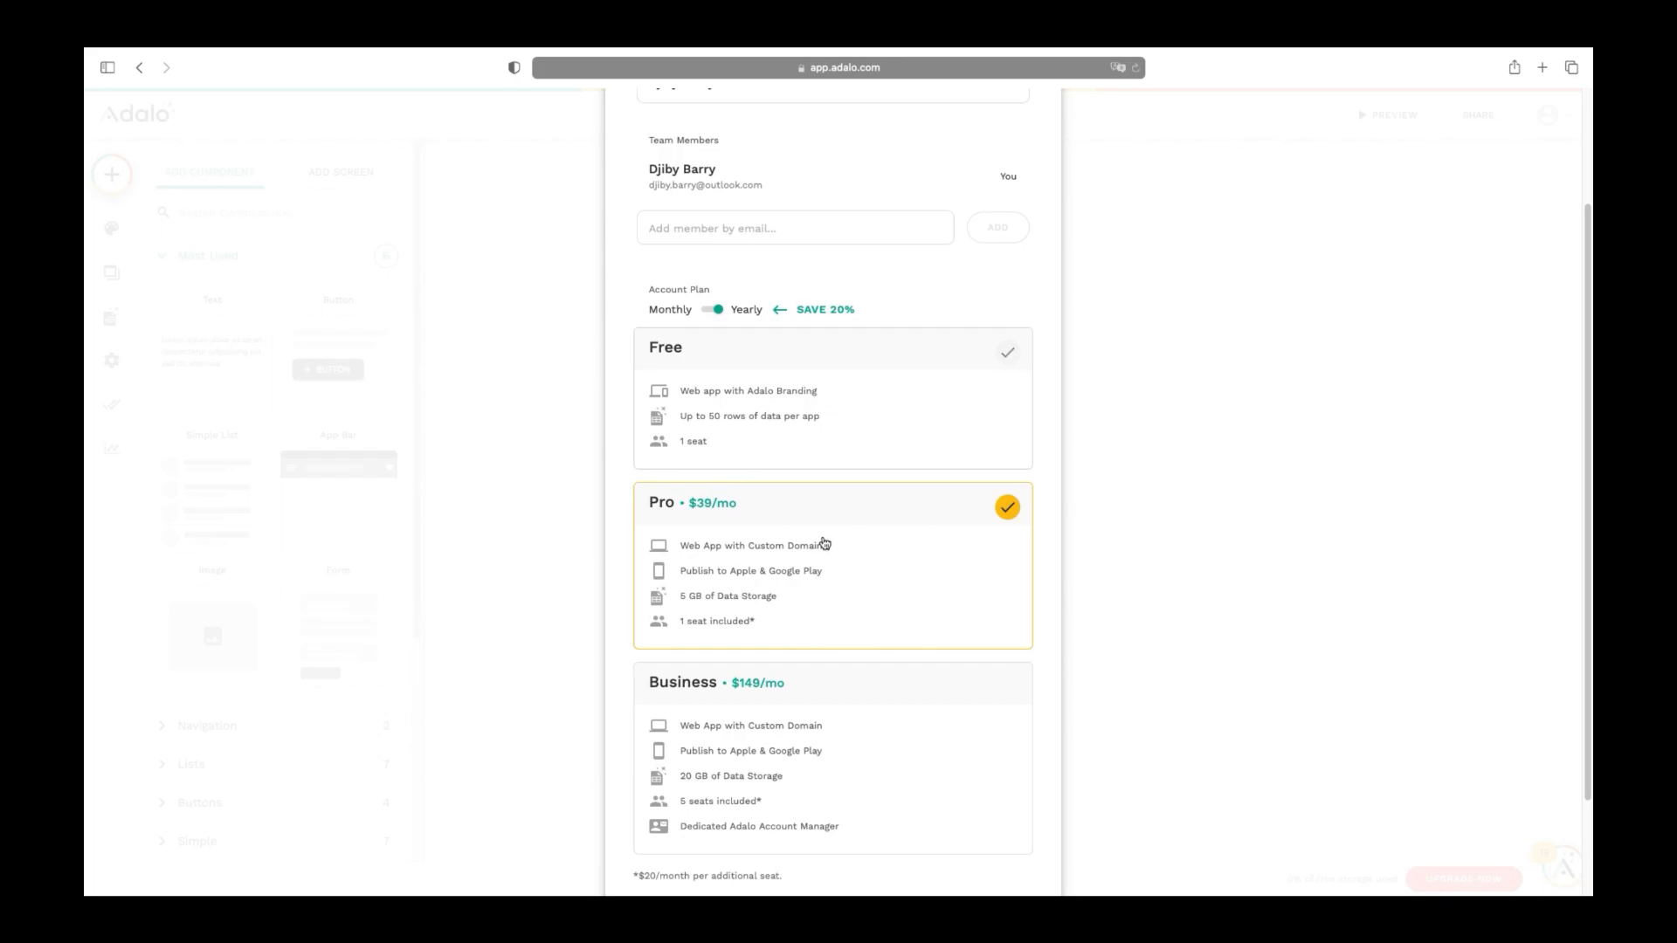
click(712, 310)
scroll(914, 505, down, 3)
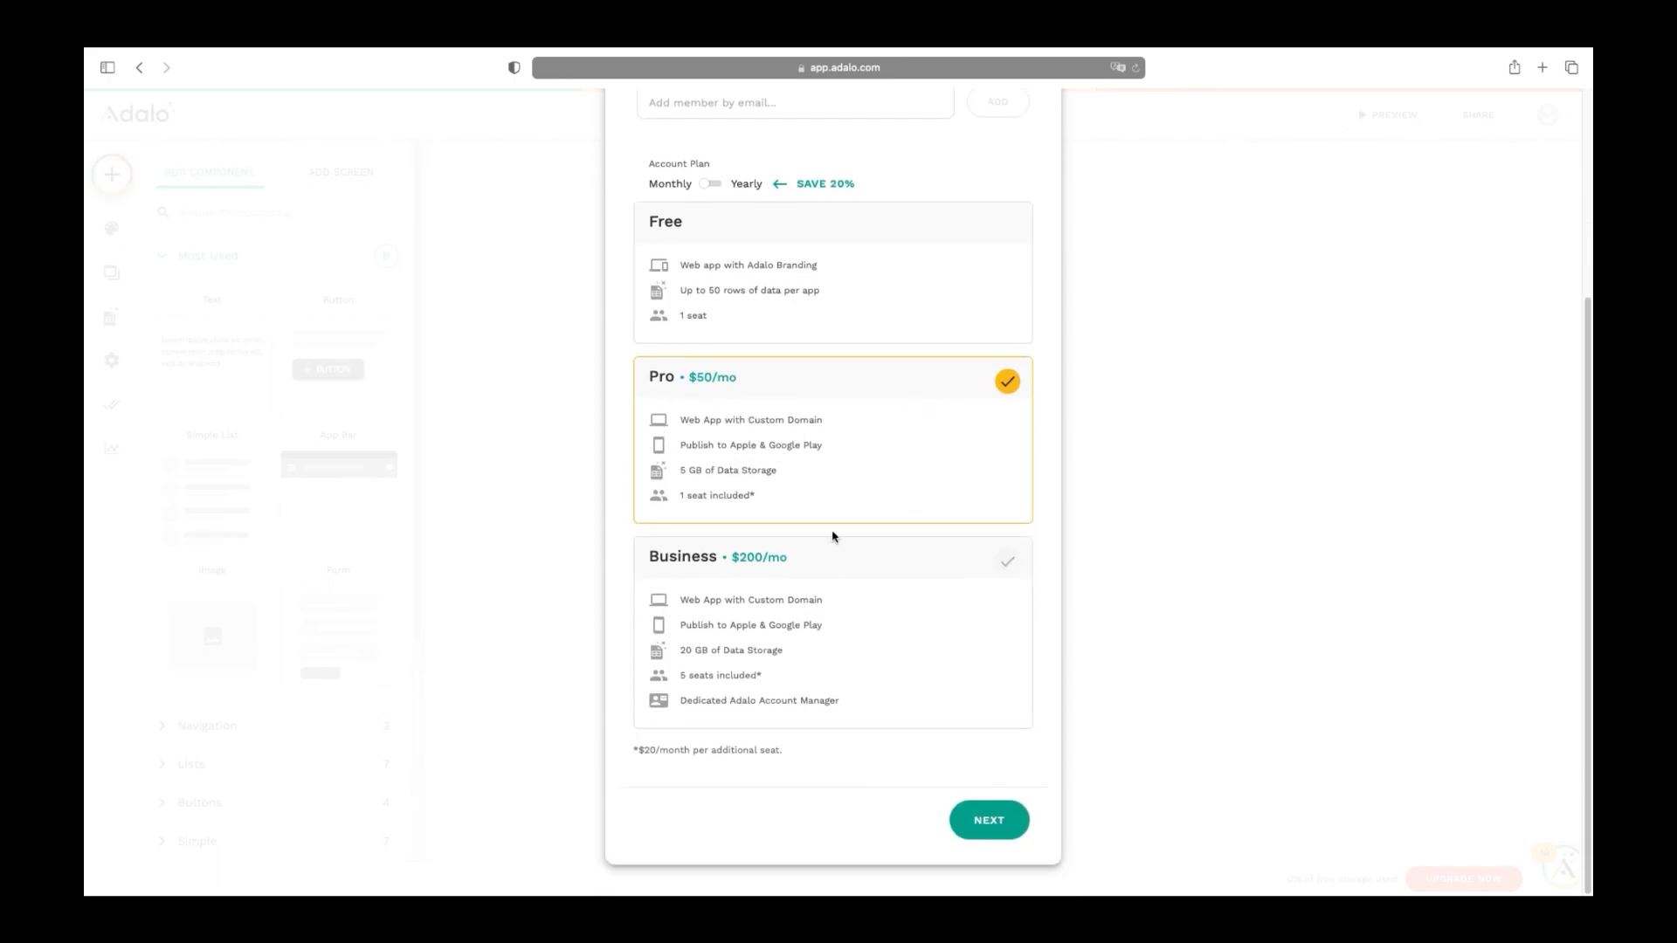
click(995, 824)
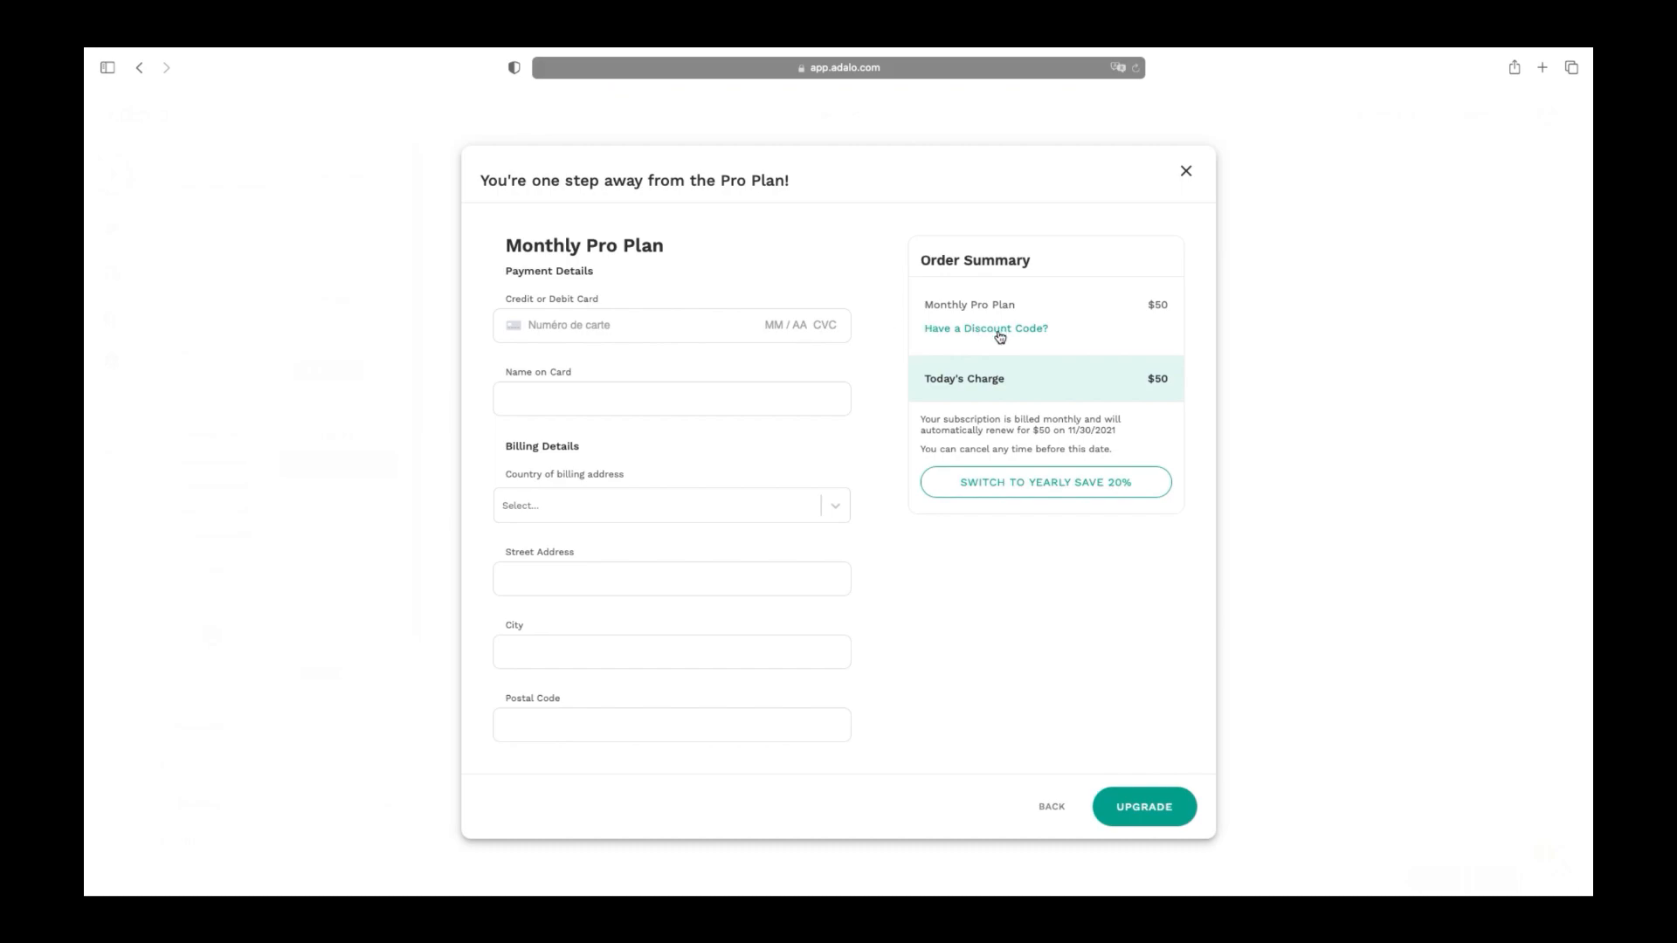
Reveal the discount code entry field on the Pro Plan checkout
click(1000, 338)
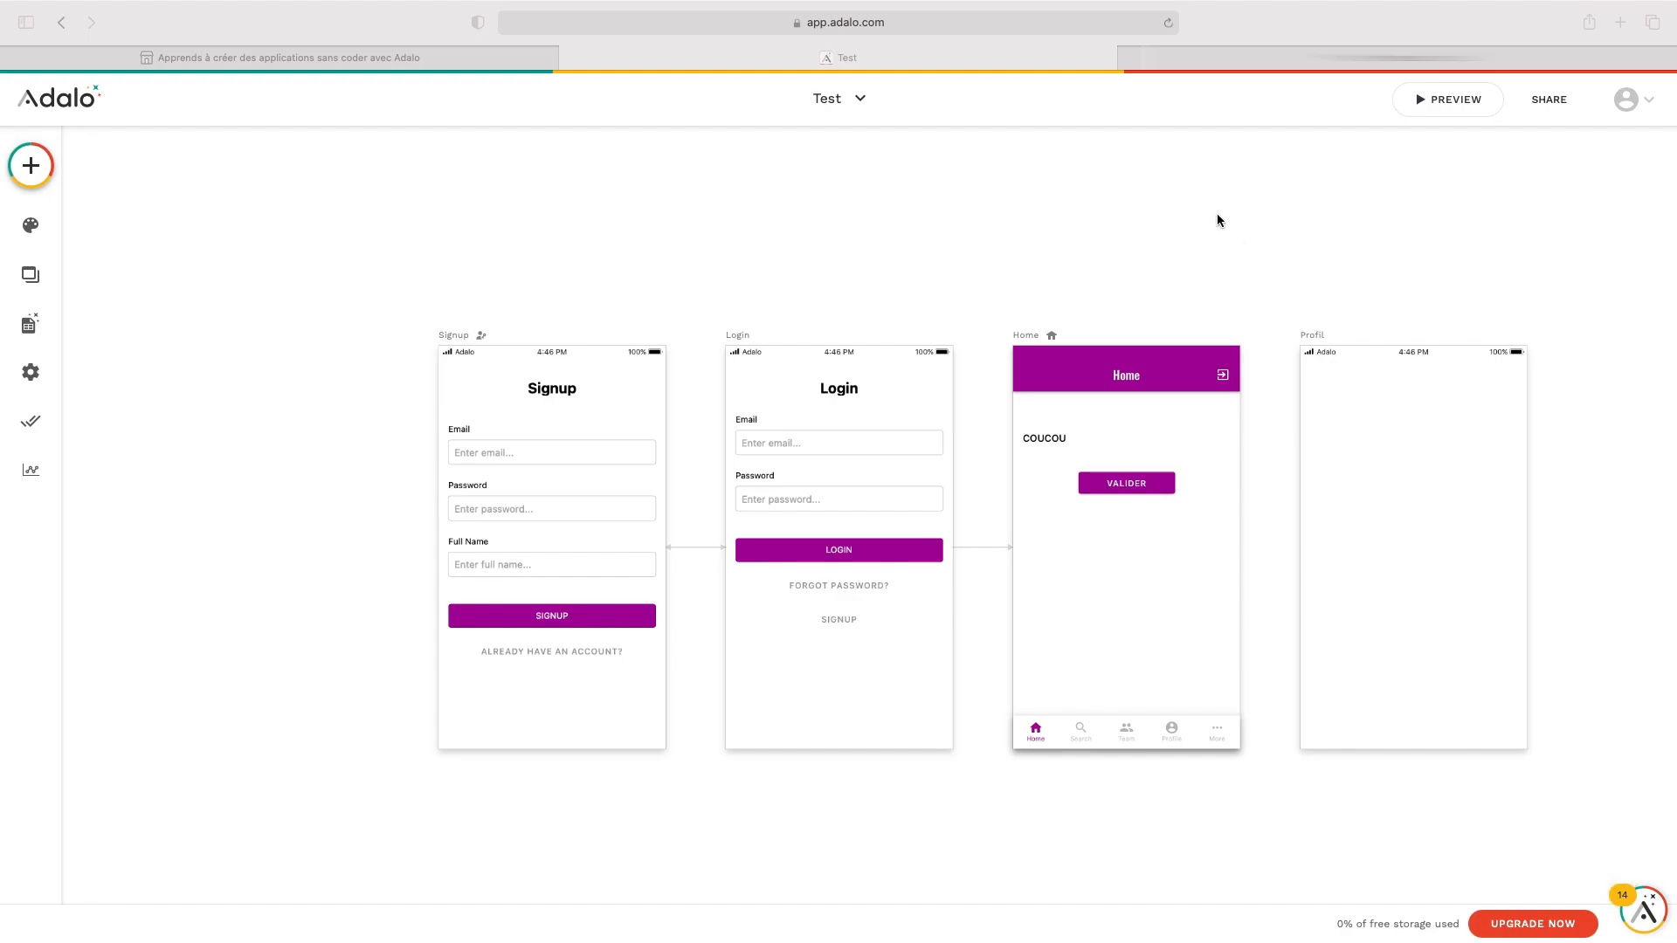
Select the Signup screen from the app's Screens list
scroll(1247, 192, down, 1)
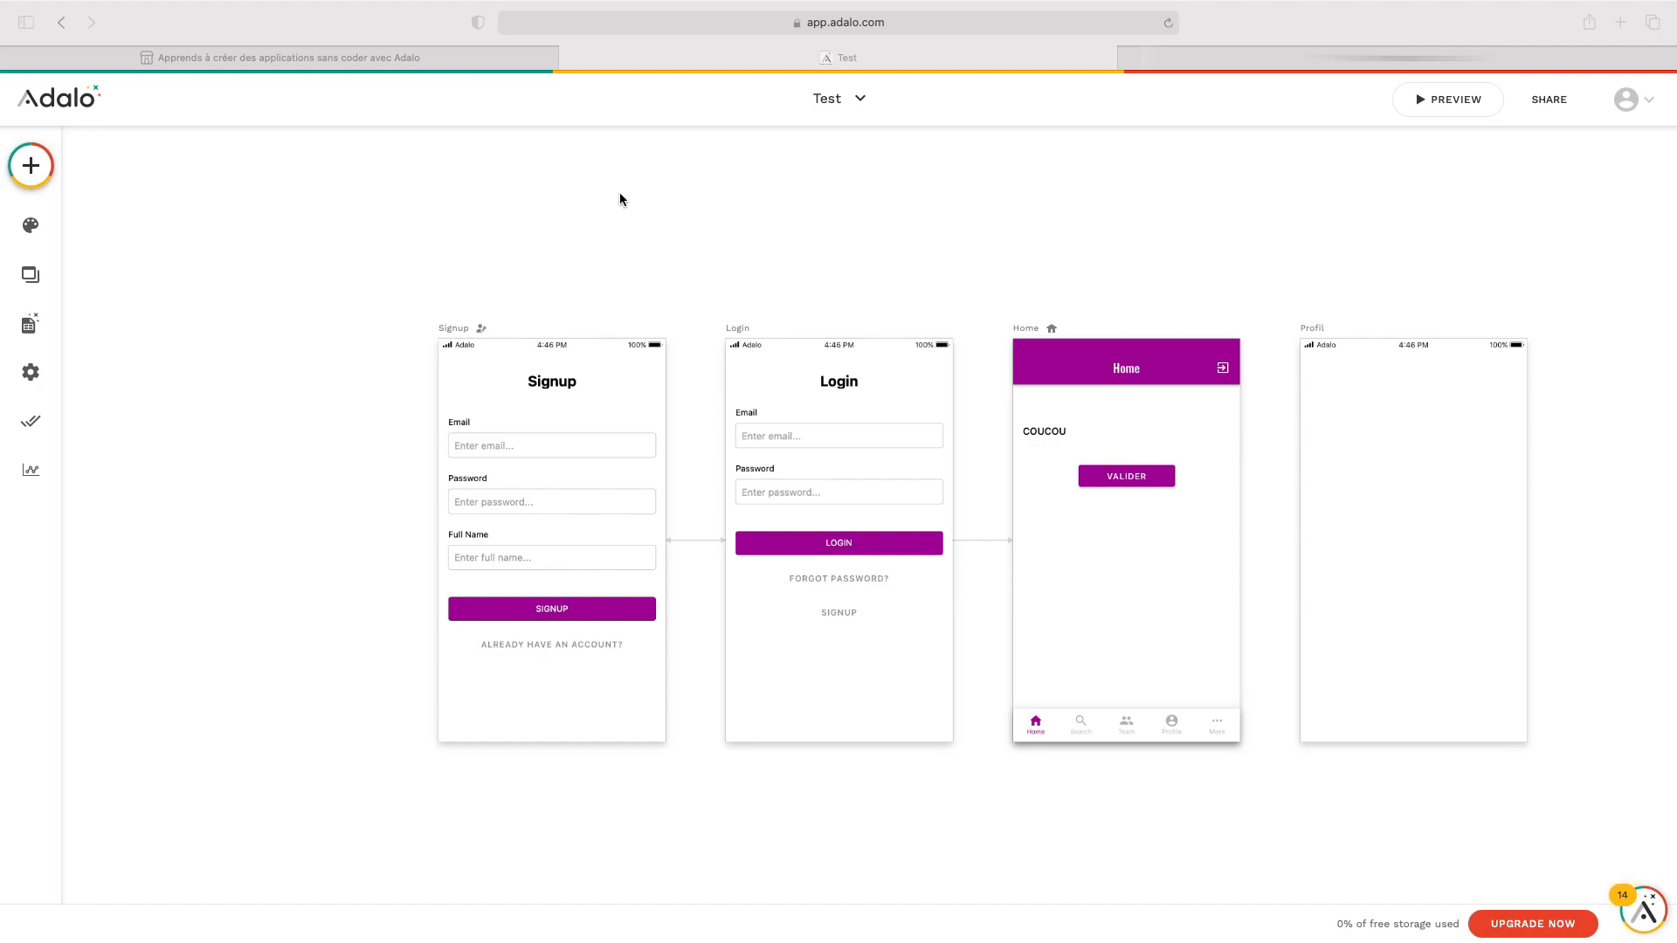
click(31, 277)
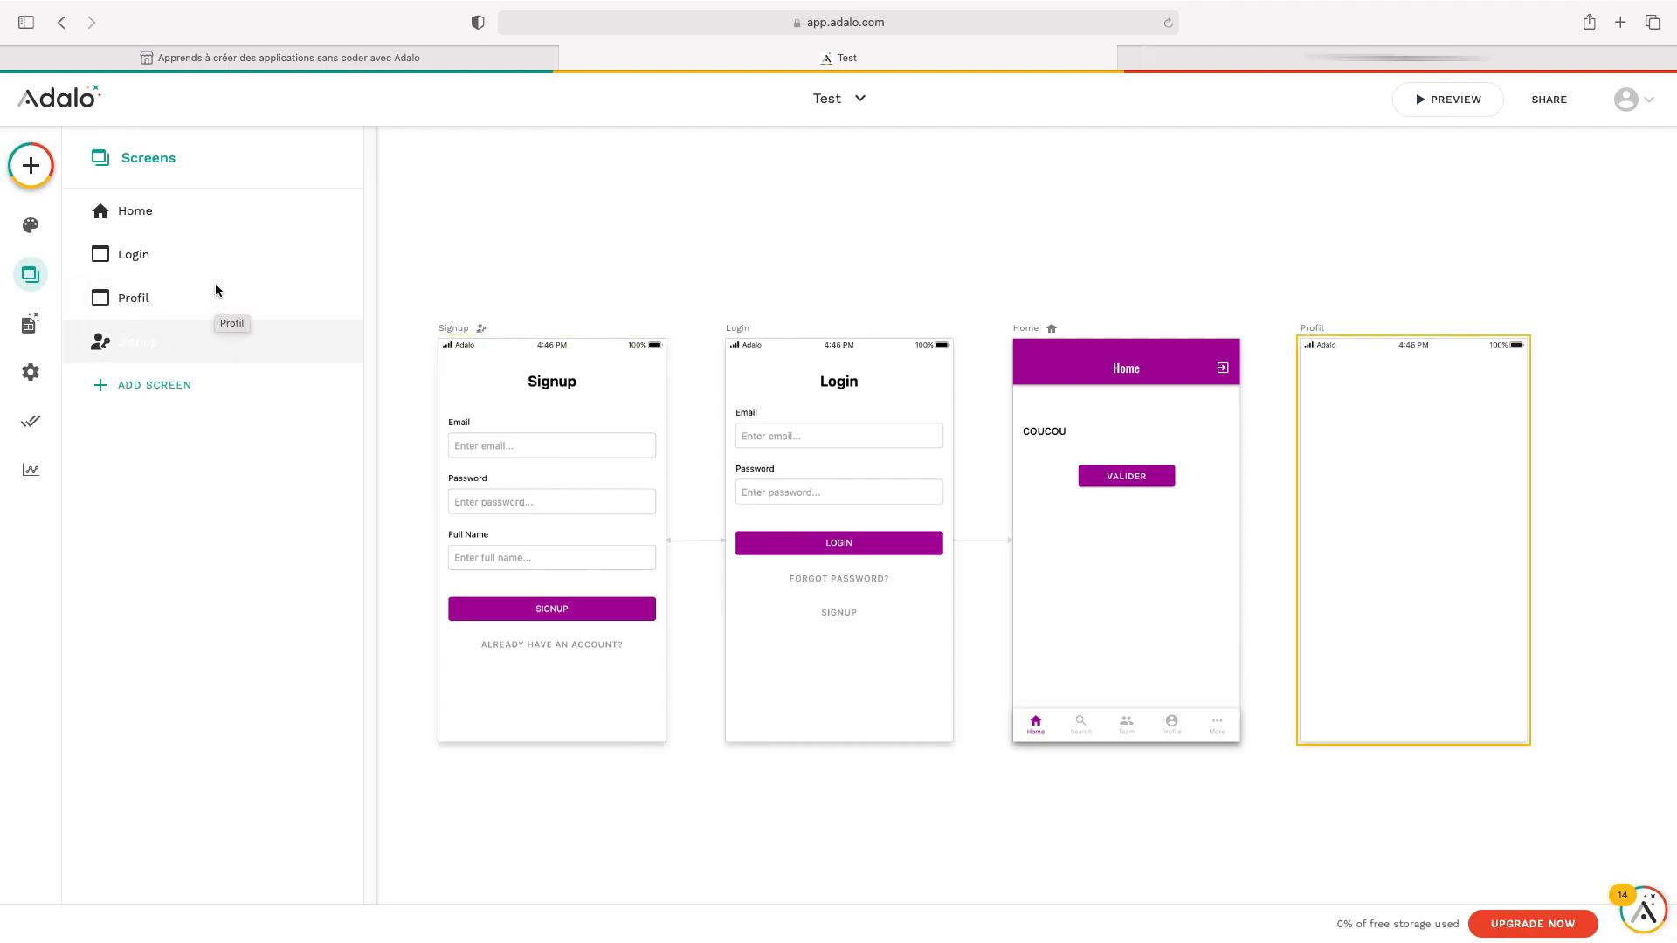
click(619, 335)
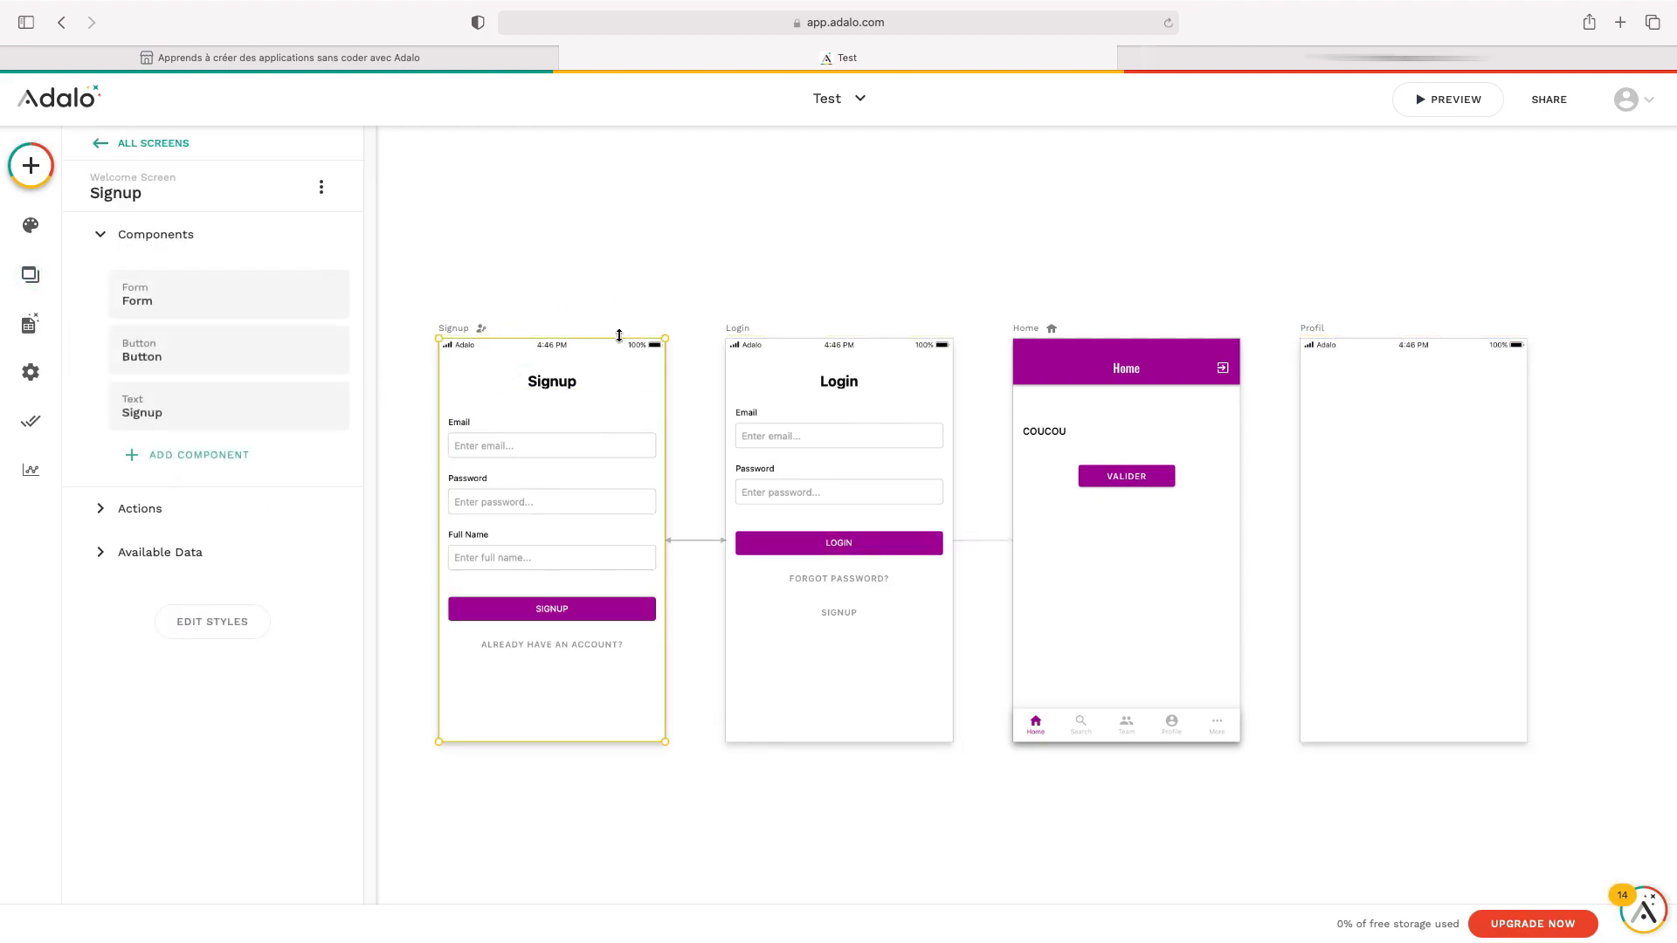
Change the Signup screen's title text to 'Inscription' and select the signup form
click(559, 387)
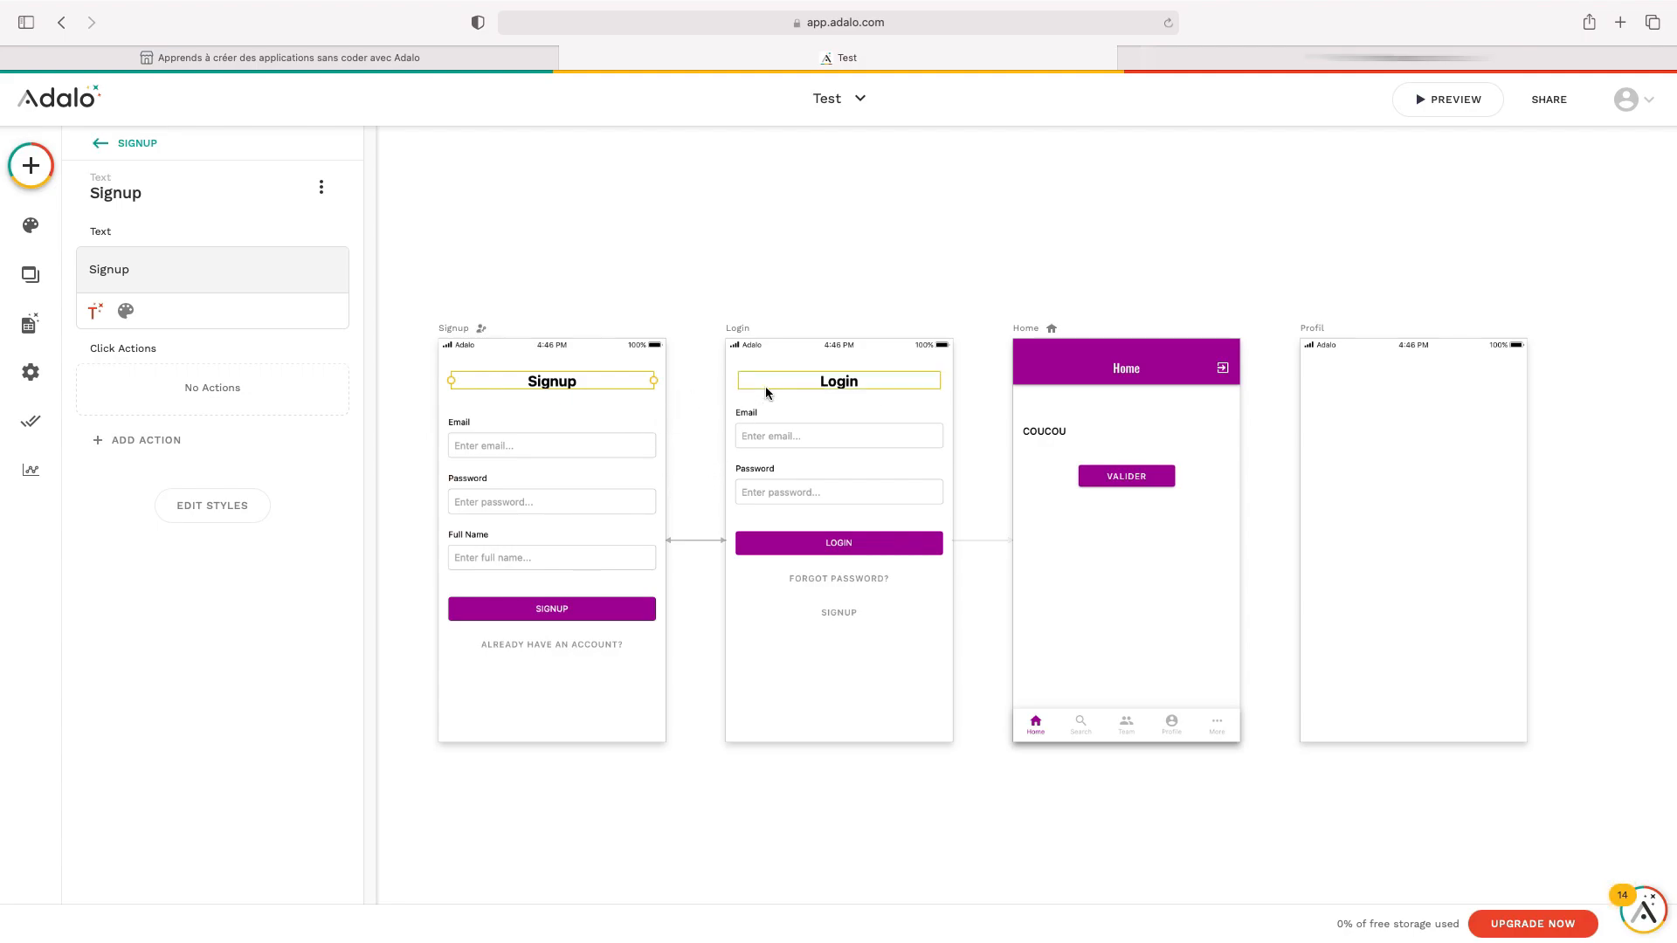
double_click(585, 385)
double_click(538, 381)
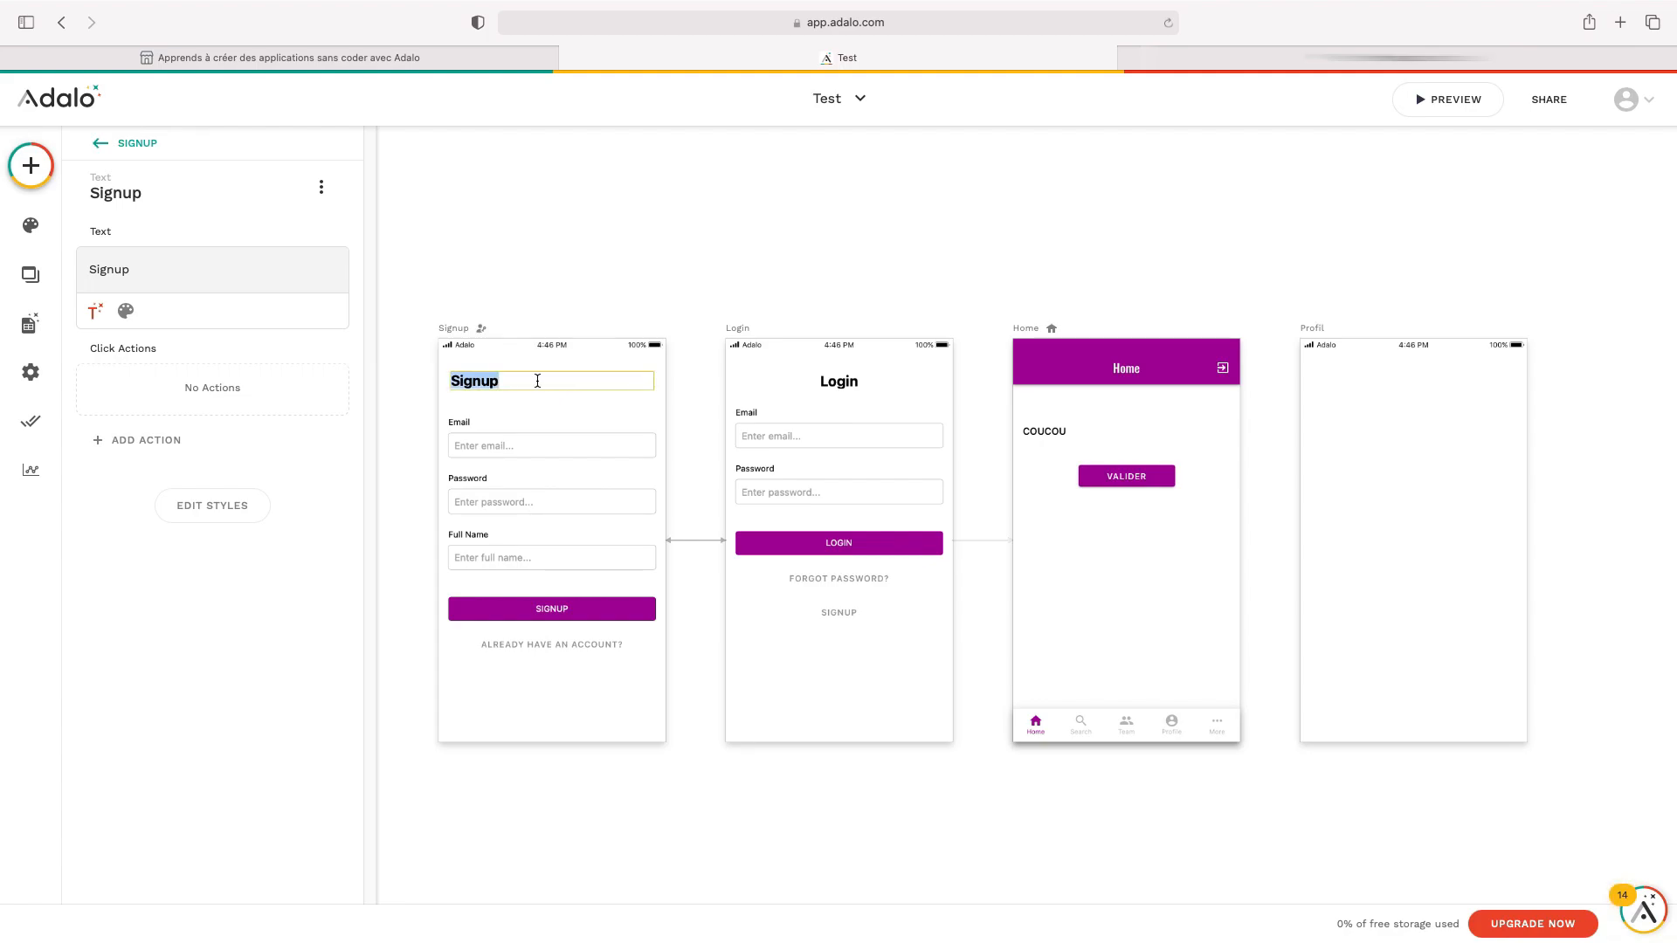
double_click(267, 269)
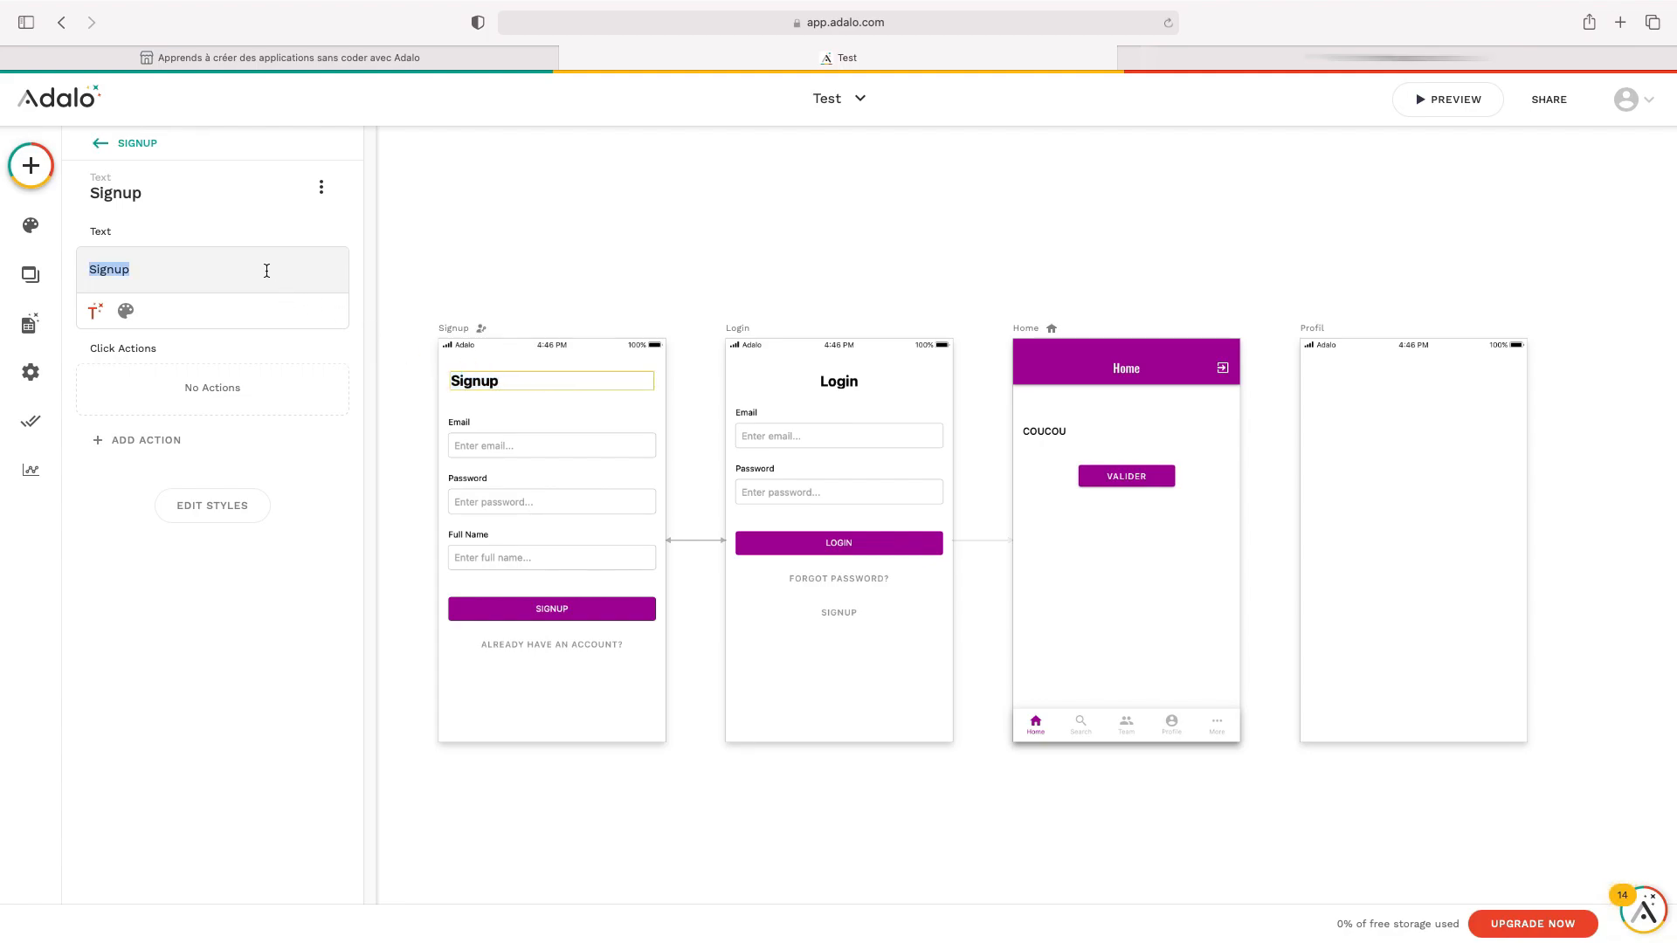
text(INSC)
key(BackSpace)
key(BackSpace)
key(BackSpace)
key(BackSpace)
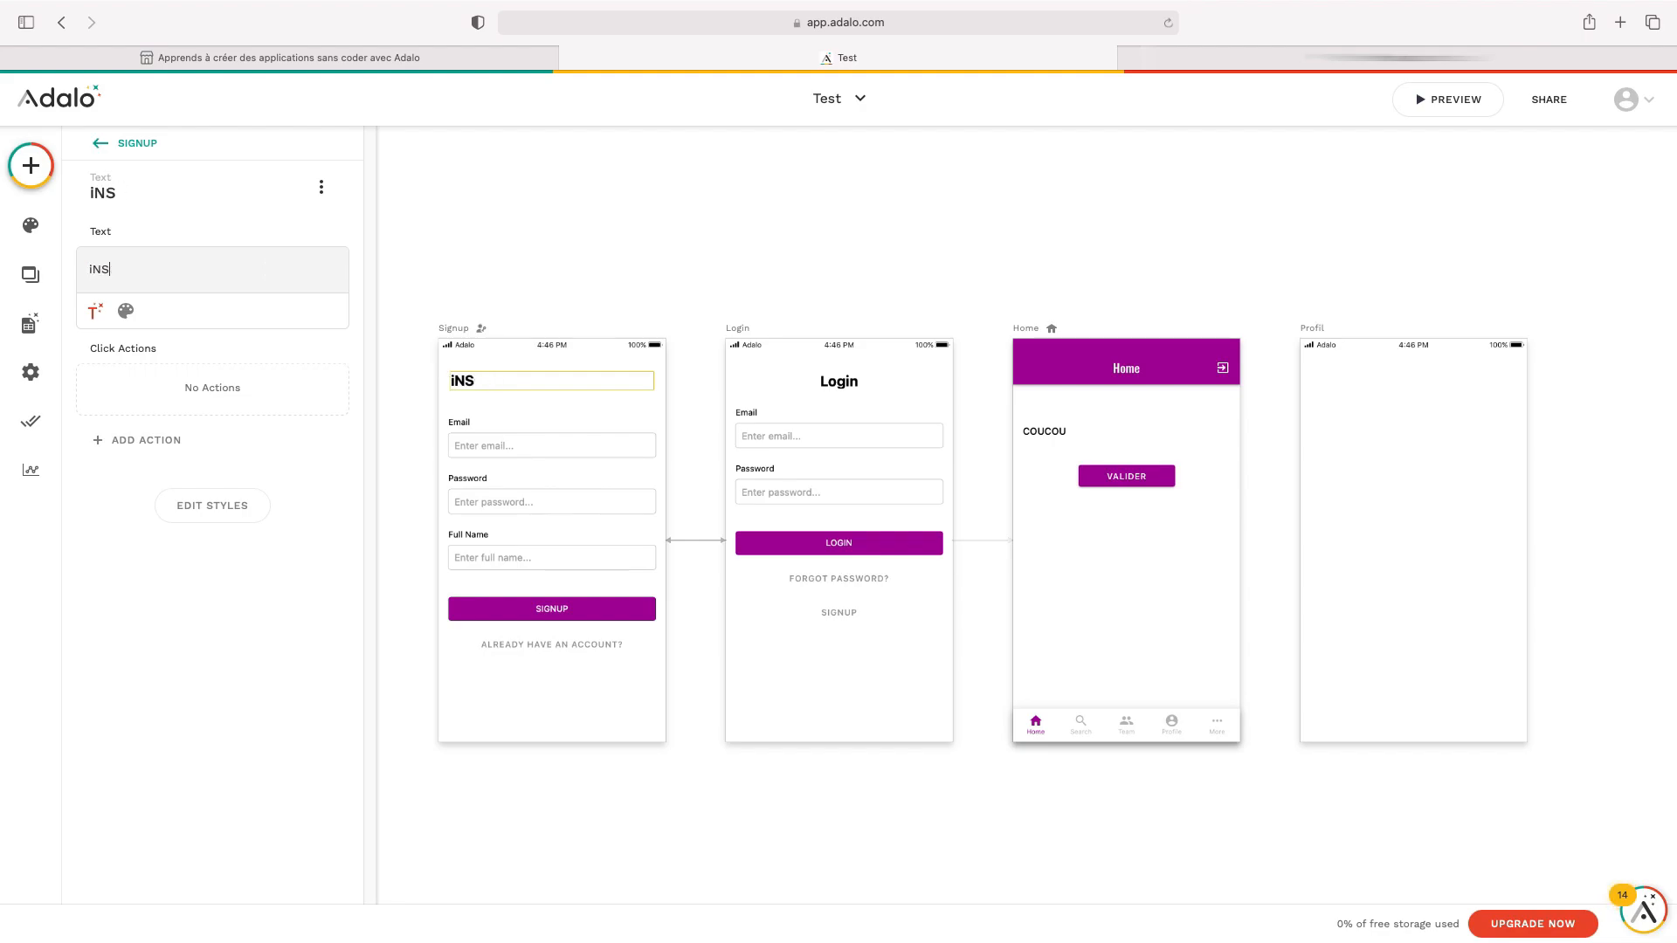
text(Inscription)
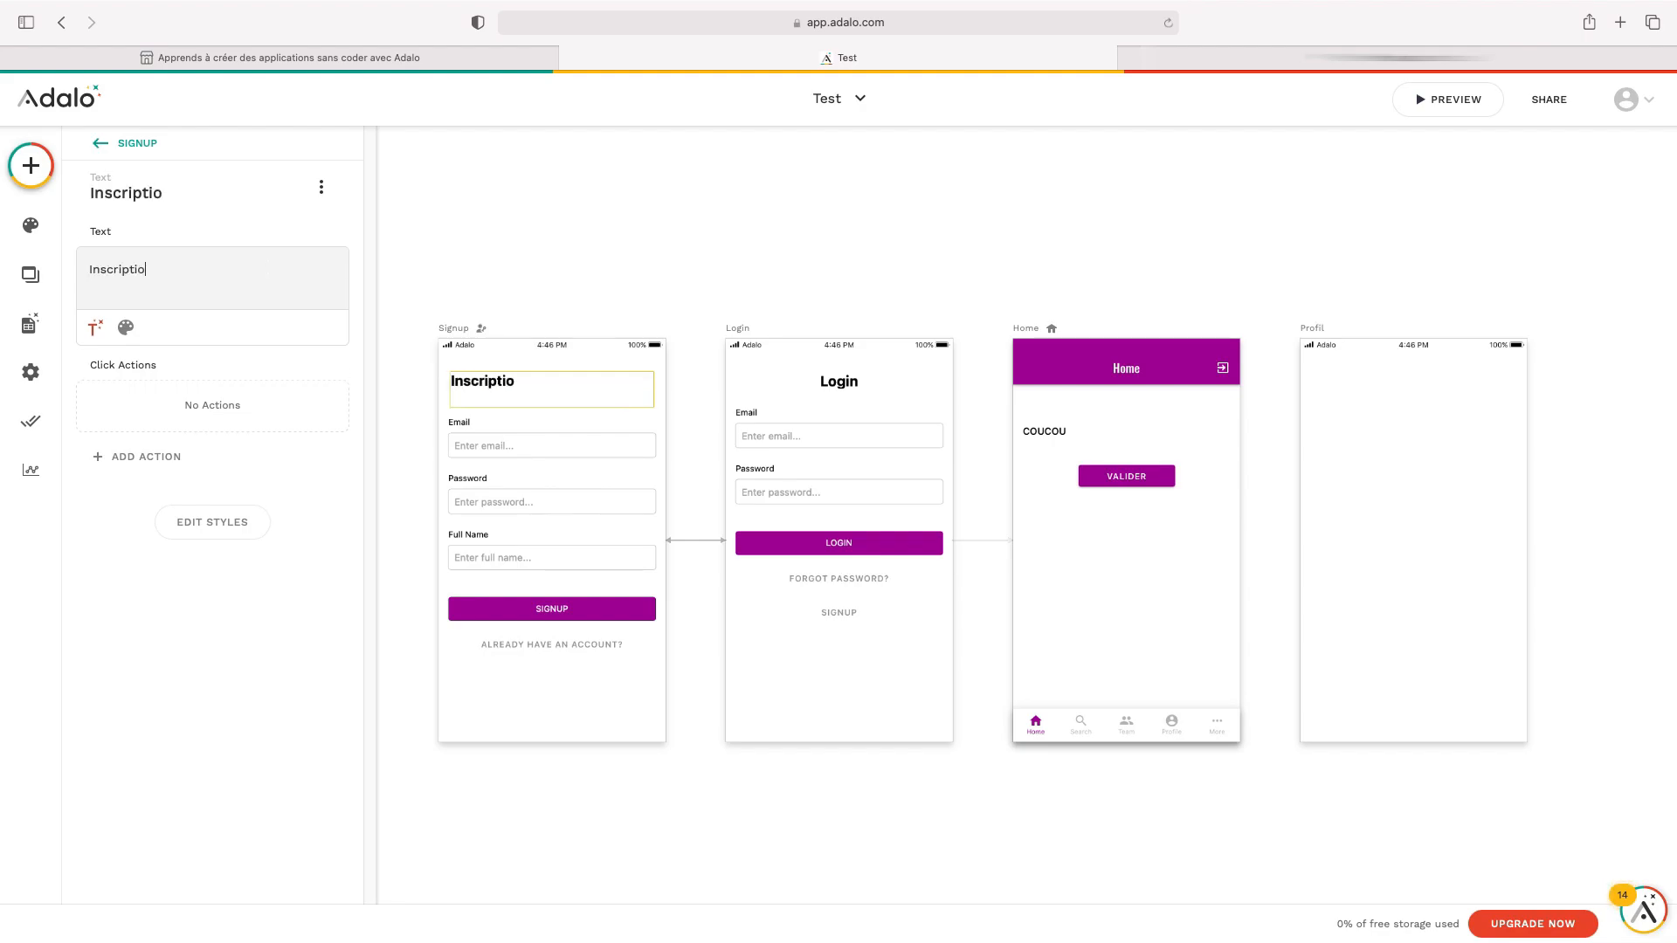
click(502, 442)
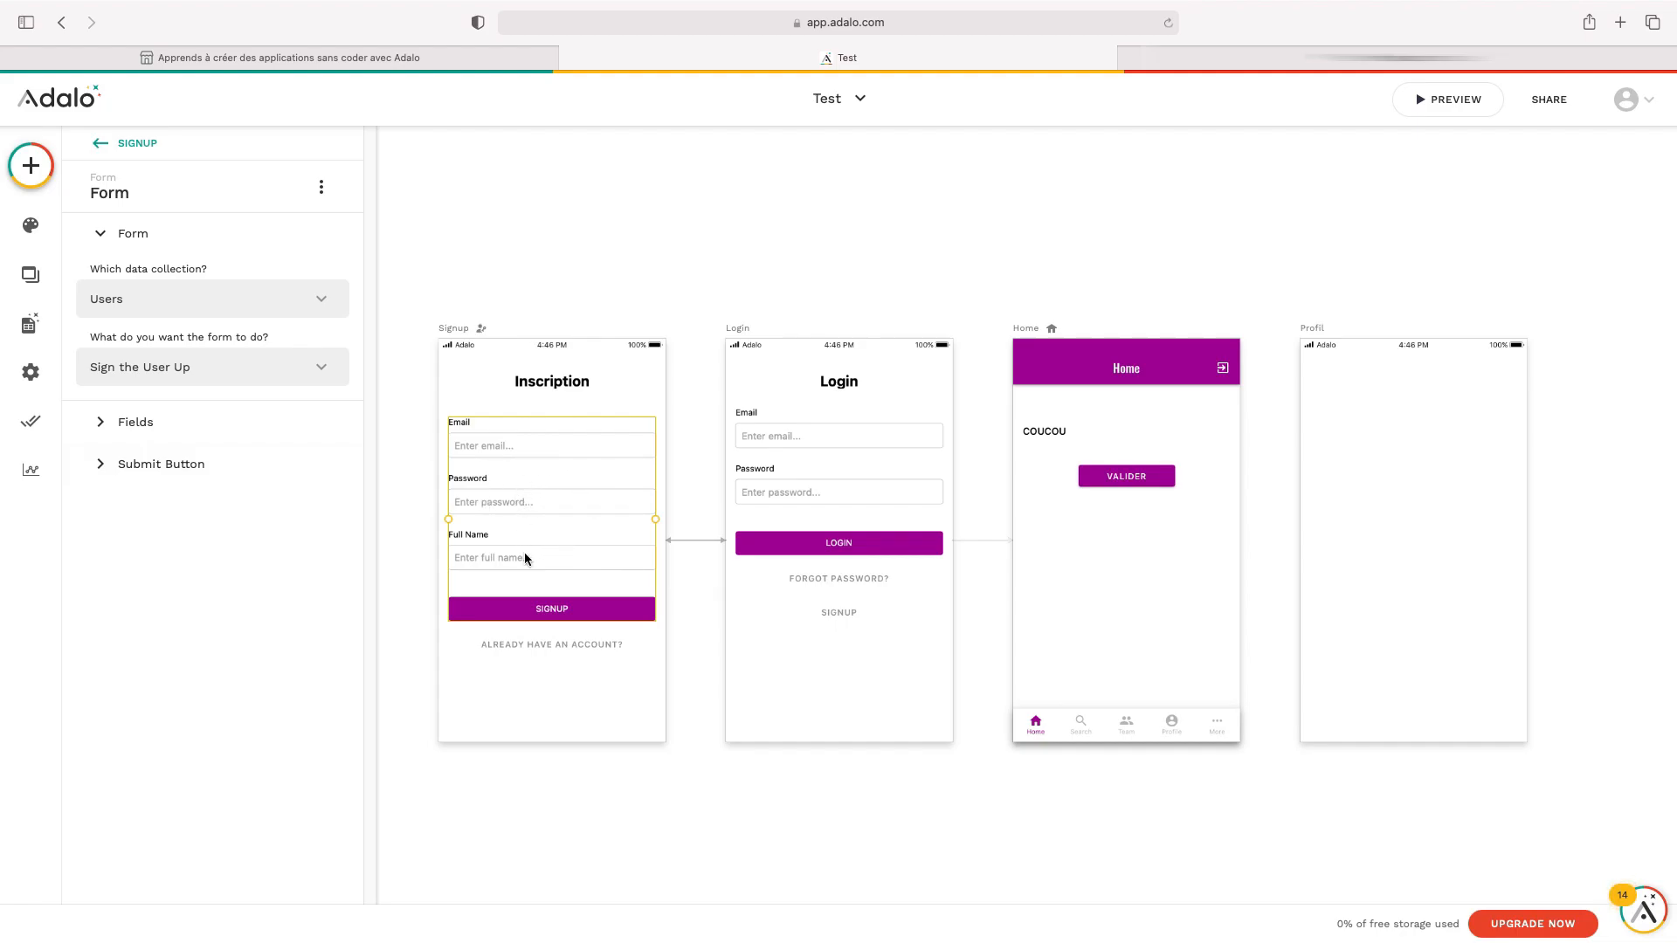
Set the Email field's placeholder to 'Entrez votre email'
click(156, 436)
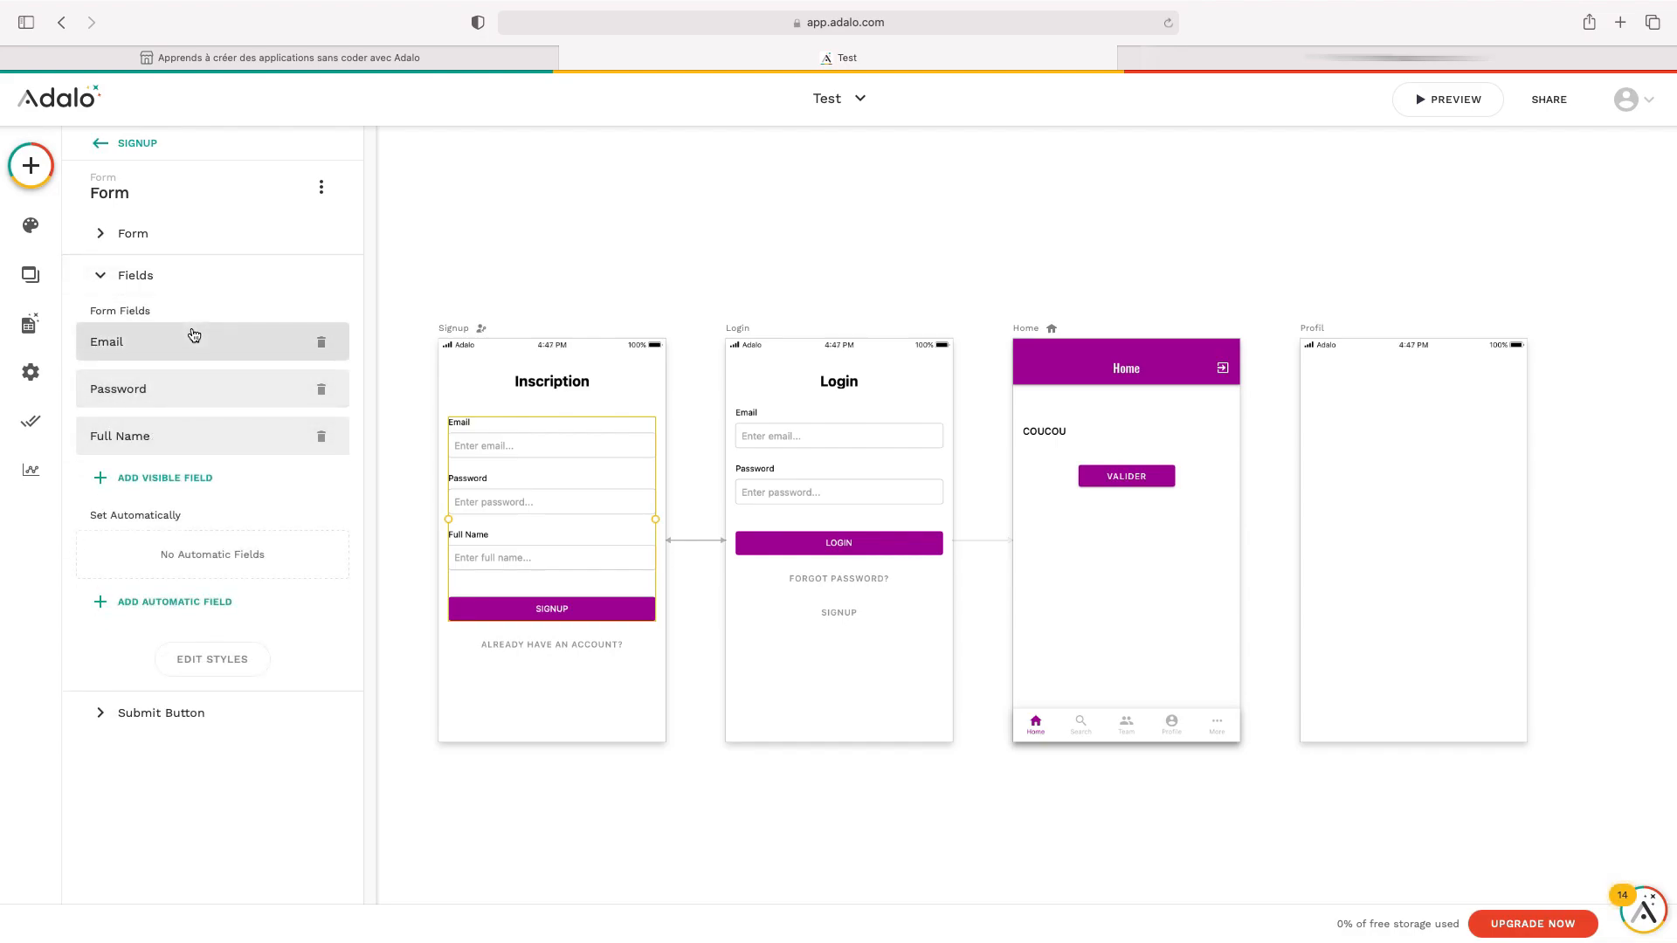
click(194, 339)
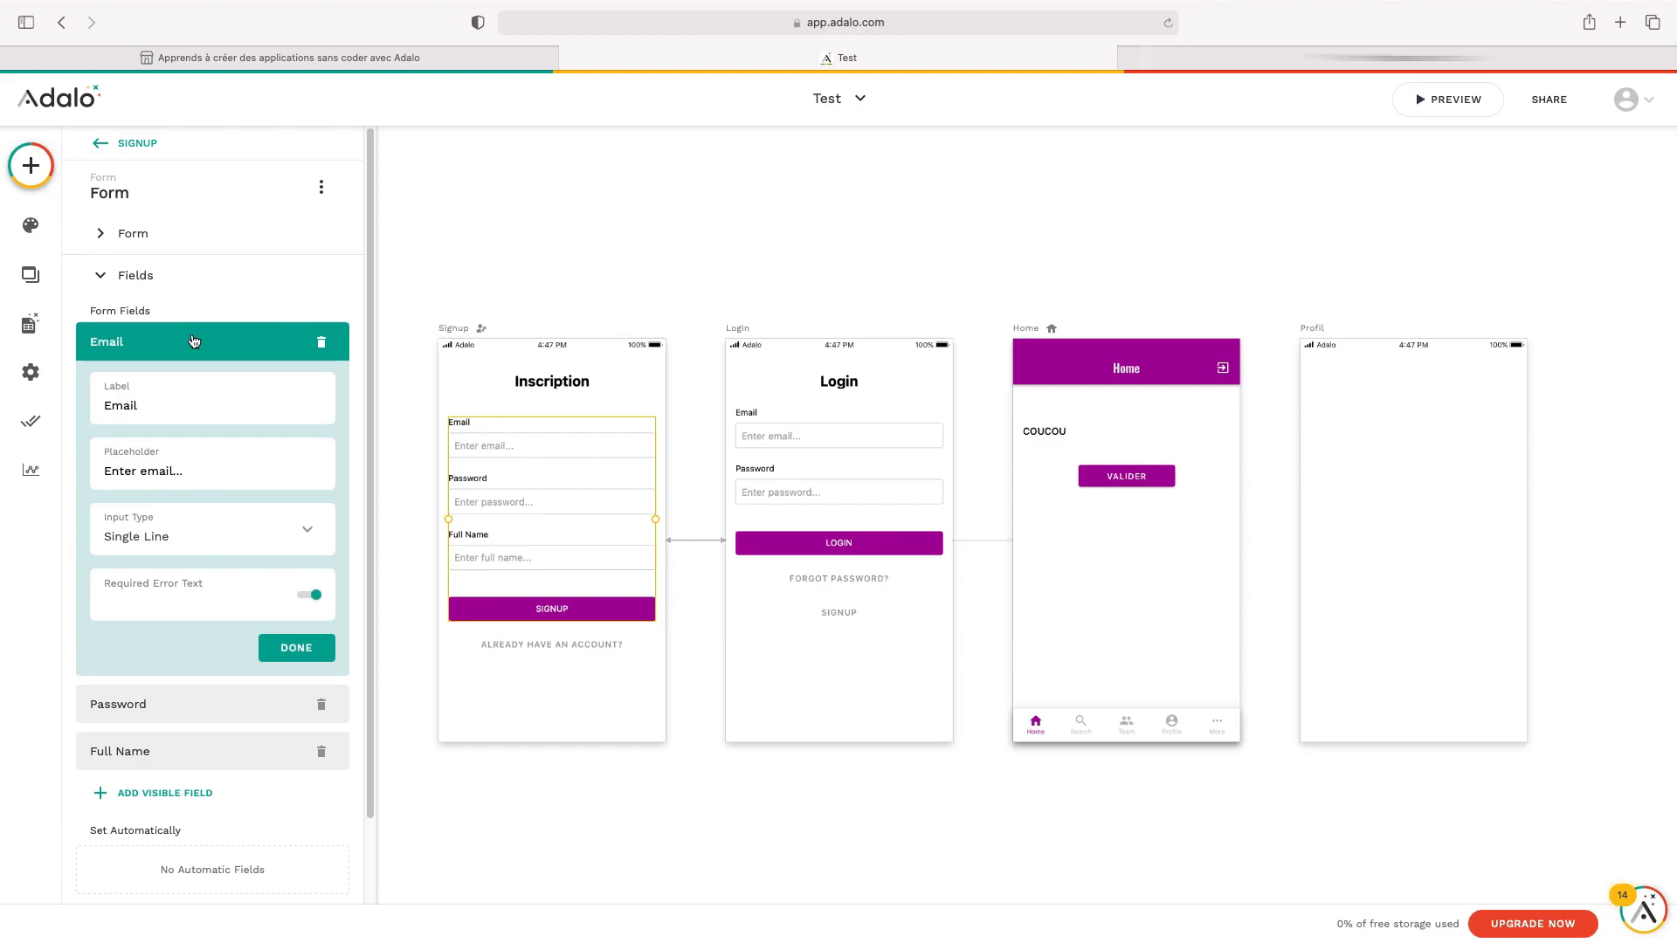
double_click(158, 405)
double_click(156, 473)
click(185, 473)
triple_click(207, 471)
text(Entrez votre email)
click(306, 655)
Relabel the Password field 'Mot de passe' with an 'Entrez…' placeholder
click(282, 406)
double_click(240, 459)
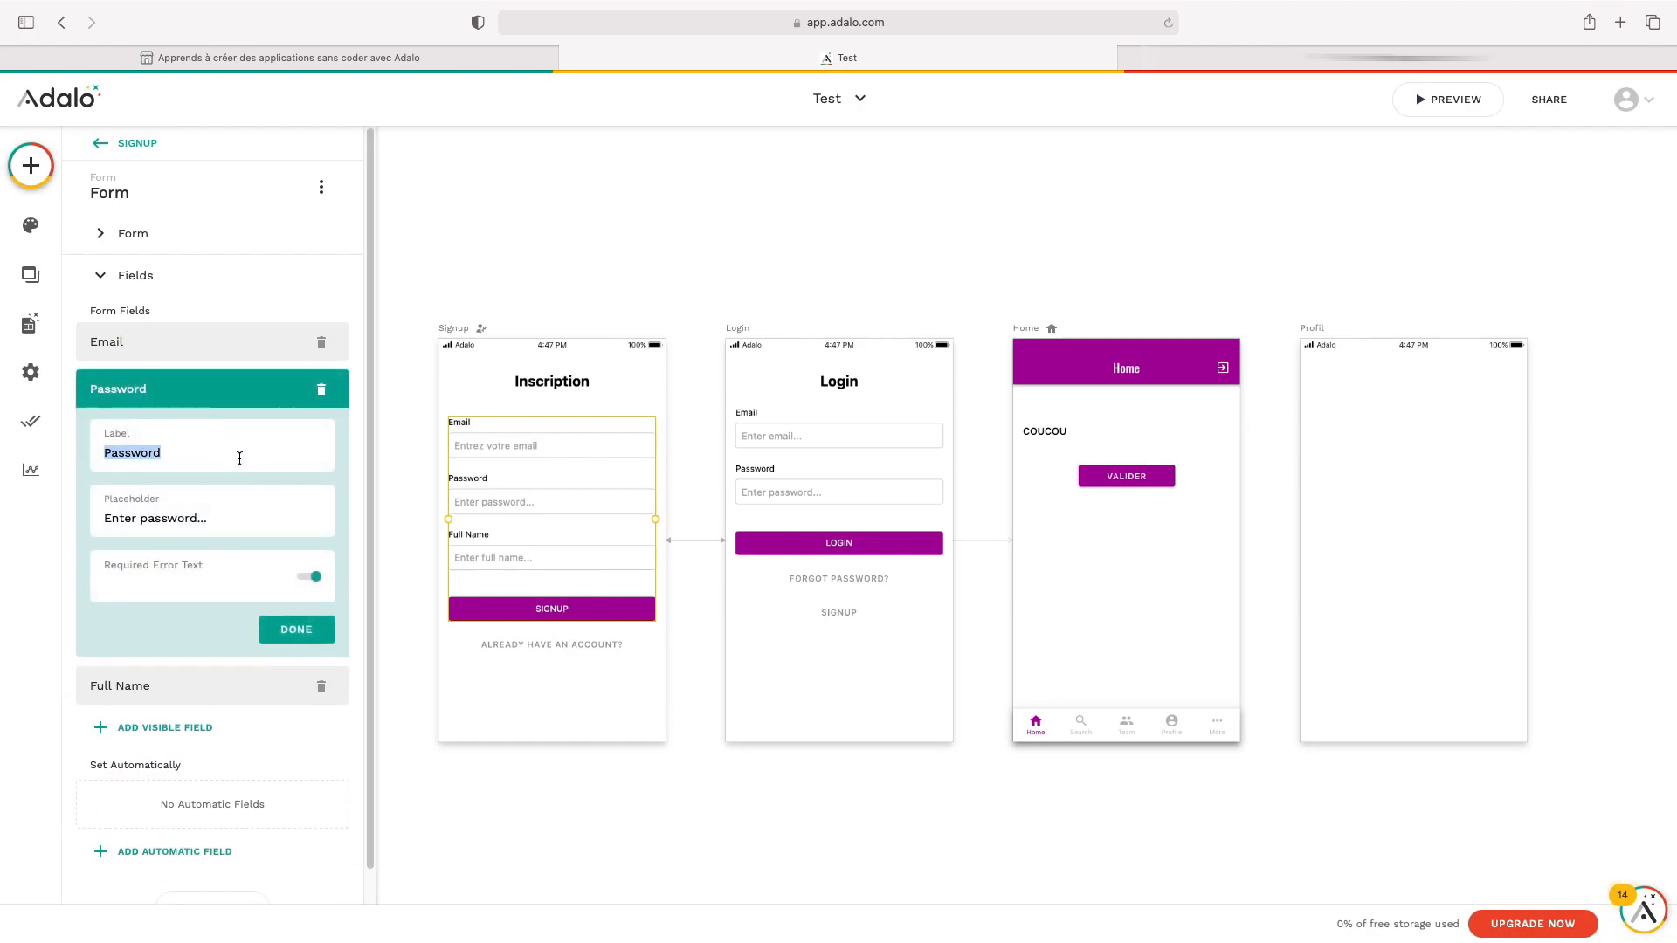
text(Mot de passe)
triple_click(263, 536)
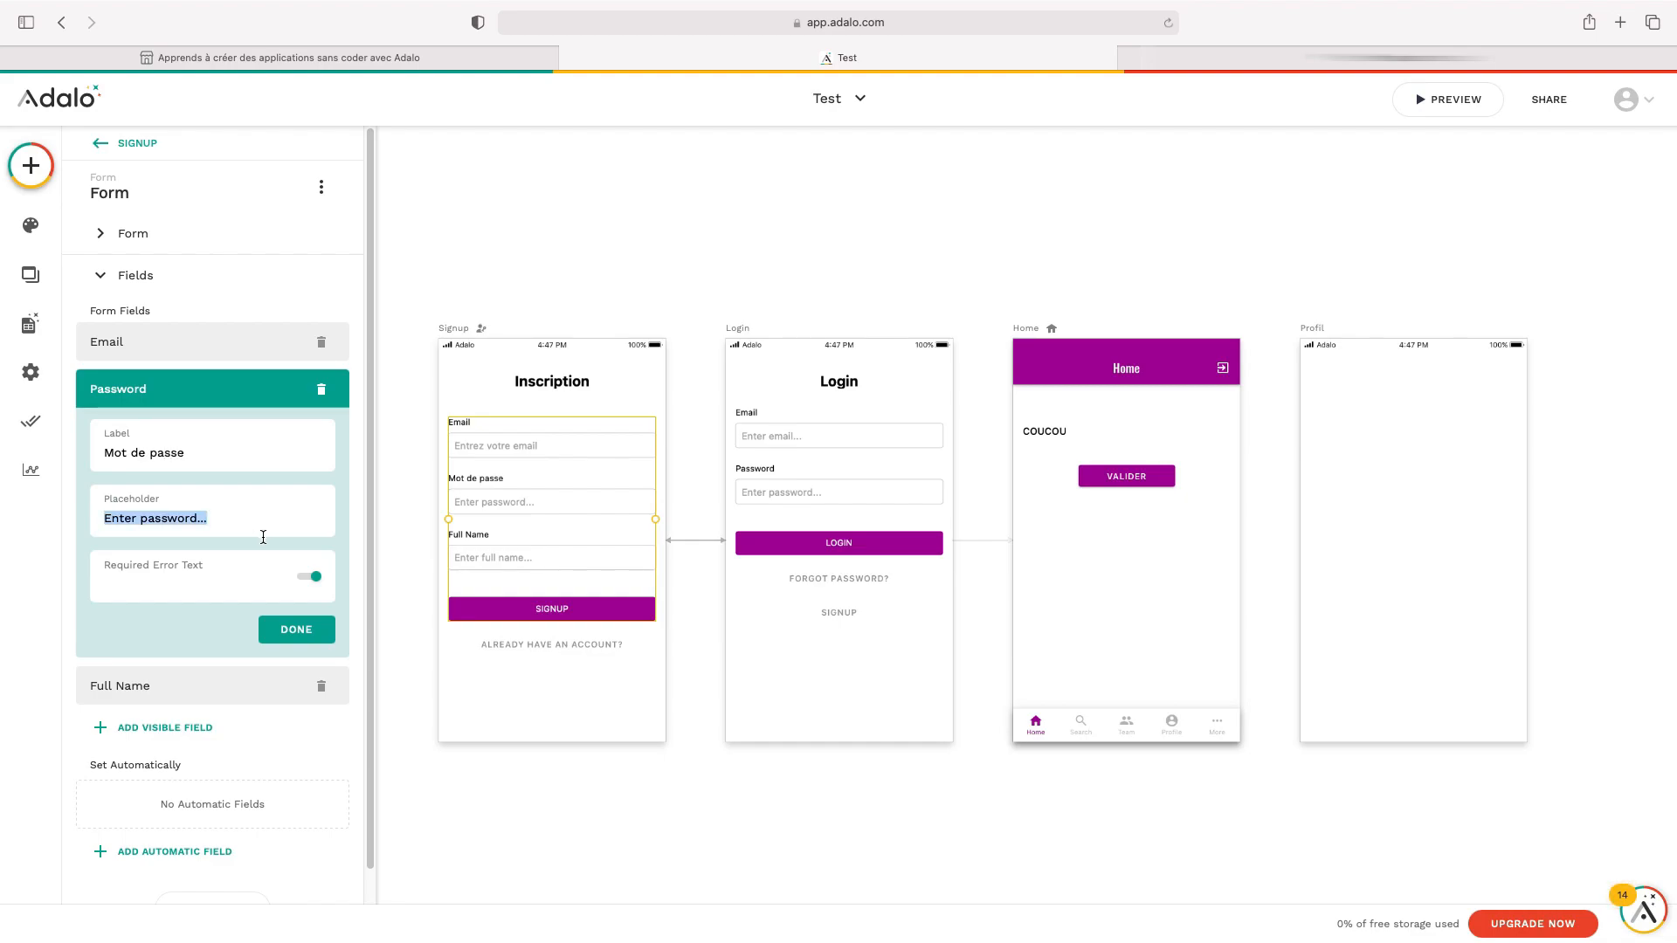
text(Entrez votre mot de)
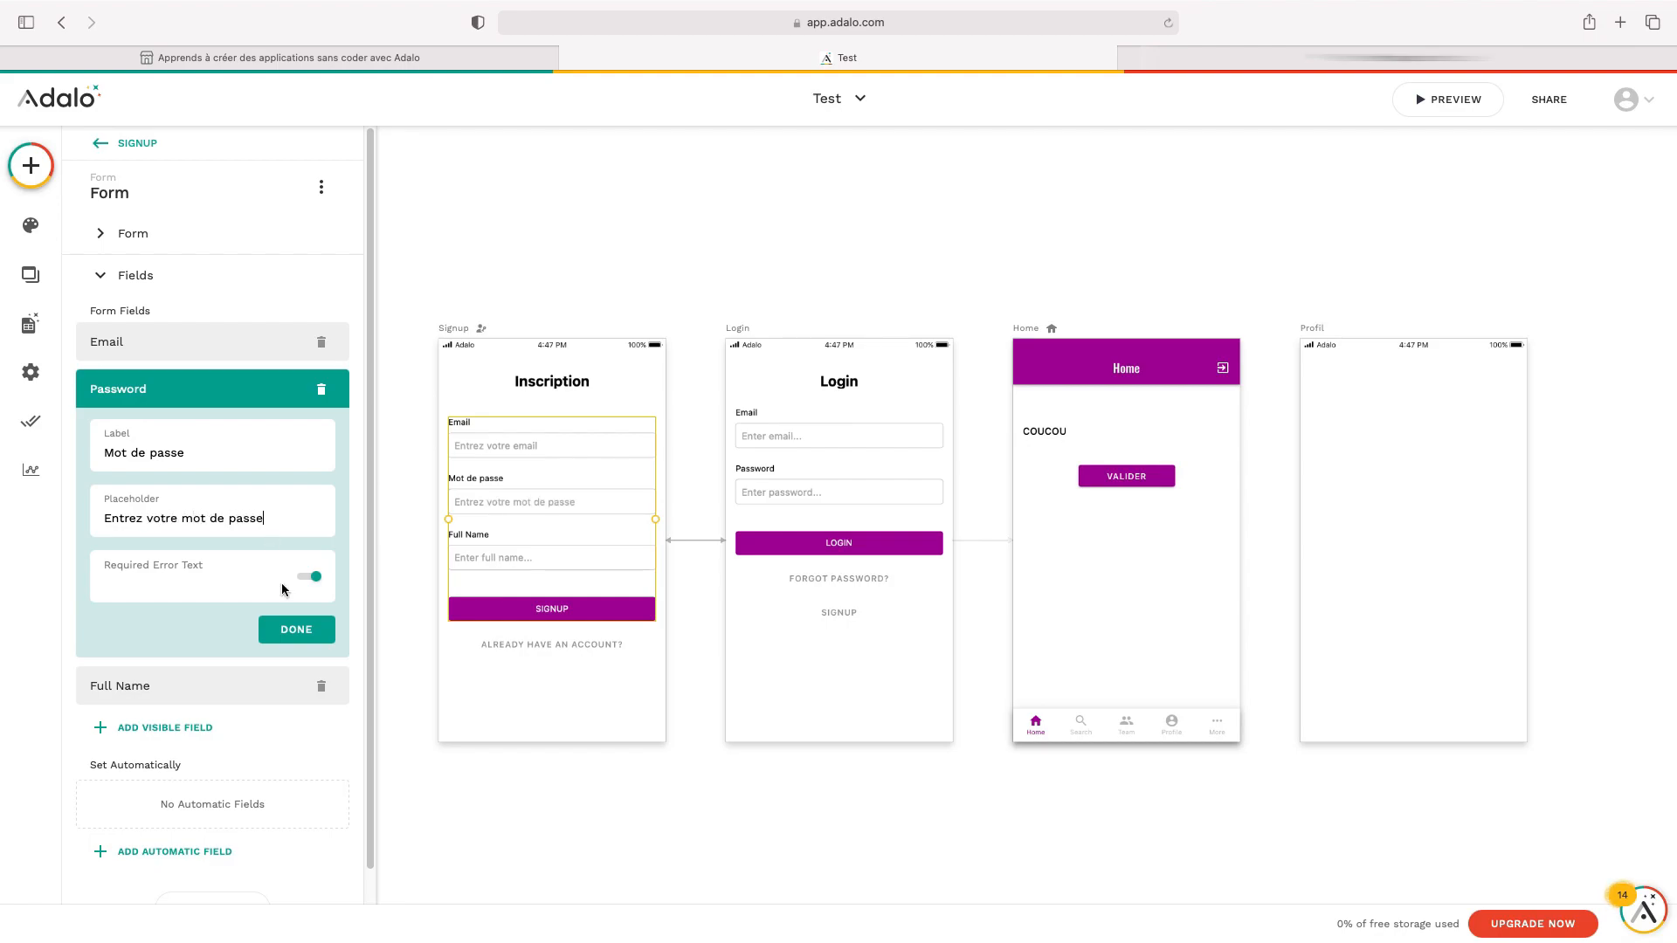
click(329, 631)
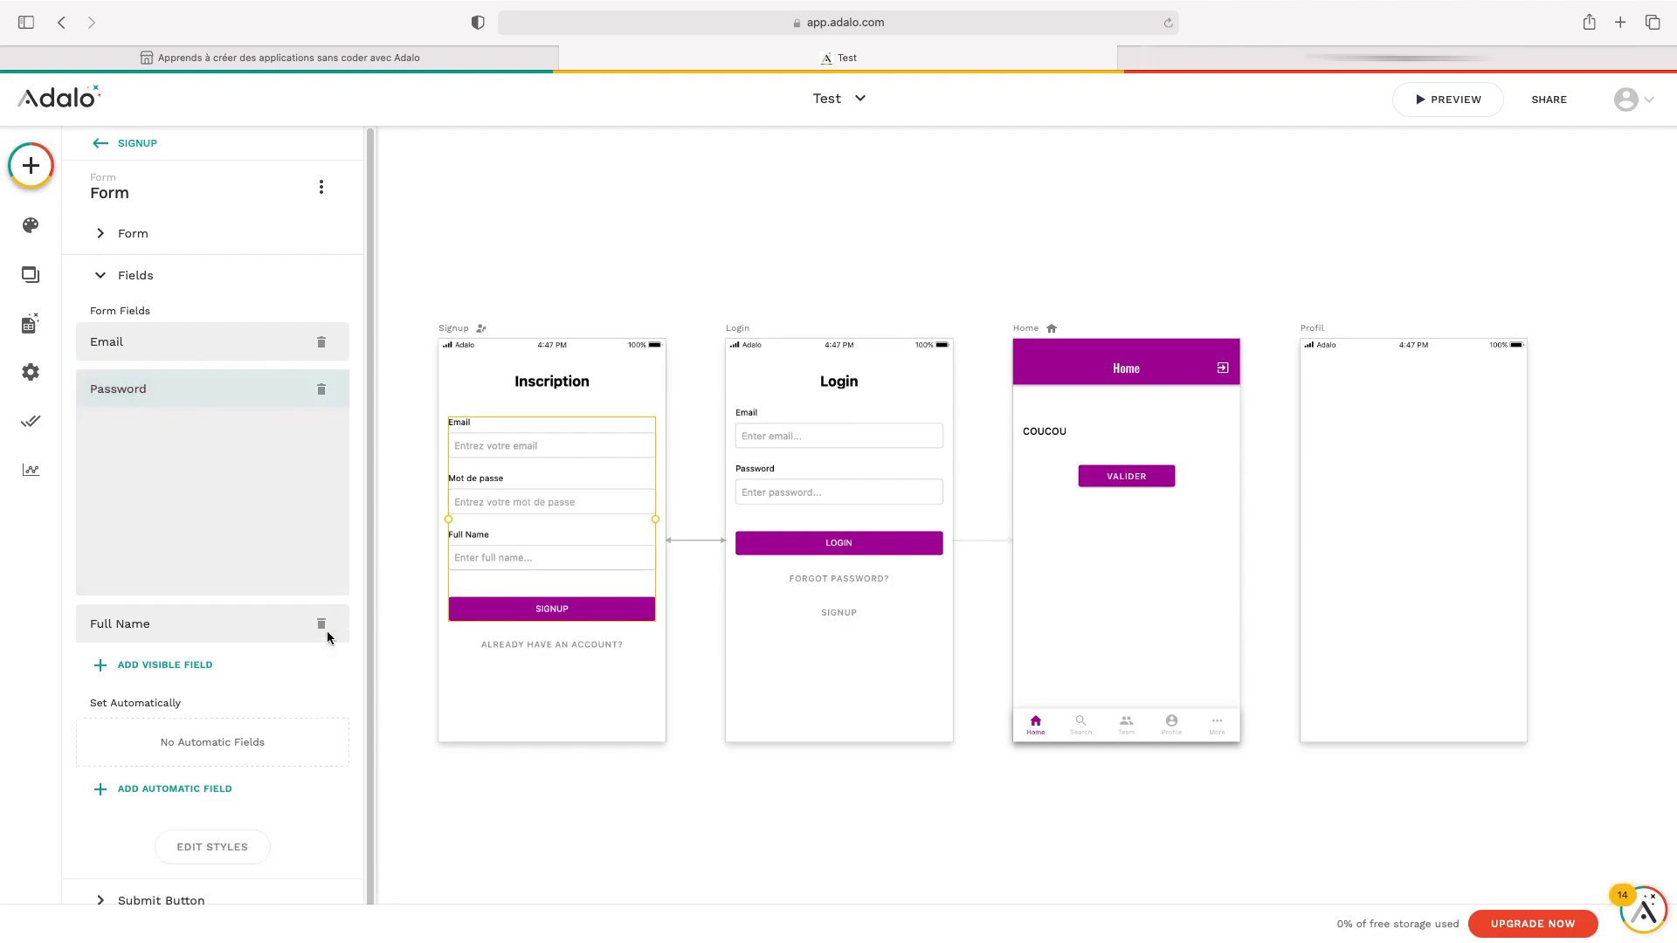
Relabel the Full Name field 'Prenom' with placeholder 'Entrez votre prénom'
click(170, 441)
triple_click(194, 487)
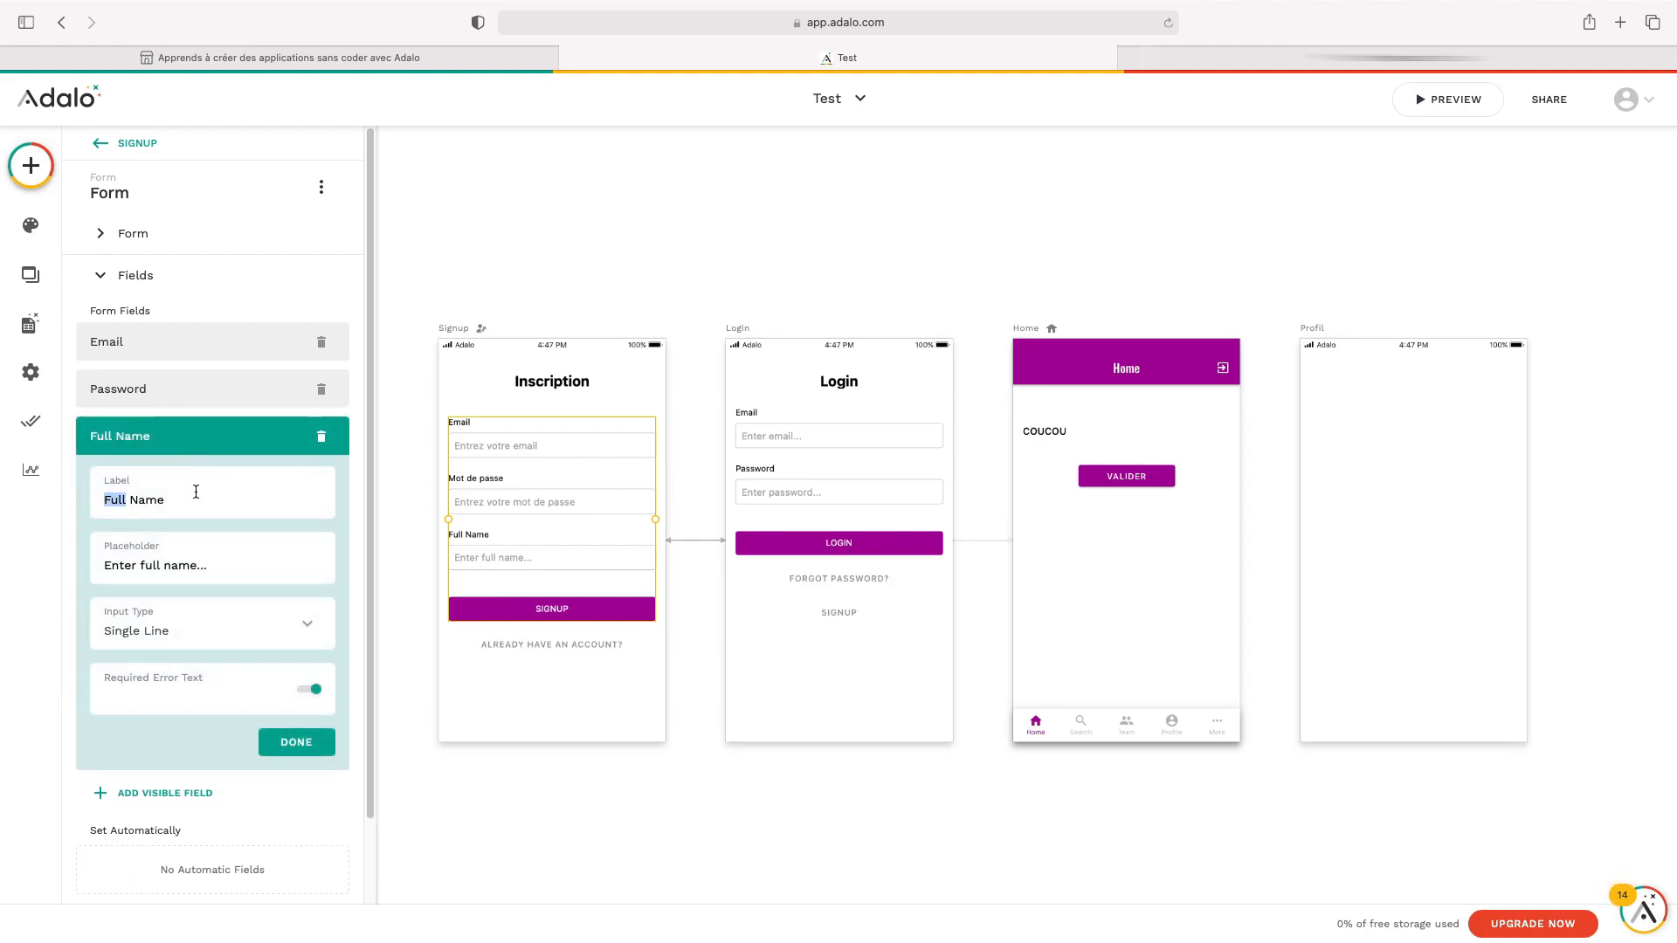
text(P)
key(BackSpace)
text(pr)
key(BackSpace)
key(BackSpace)
text(Prenom)
triple_click(163, 568)
text(Entr)
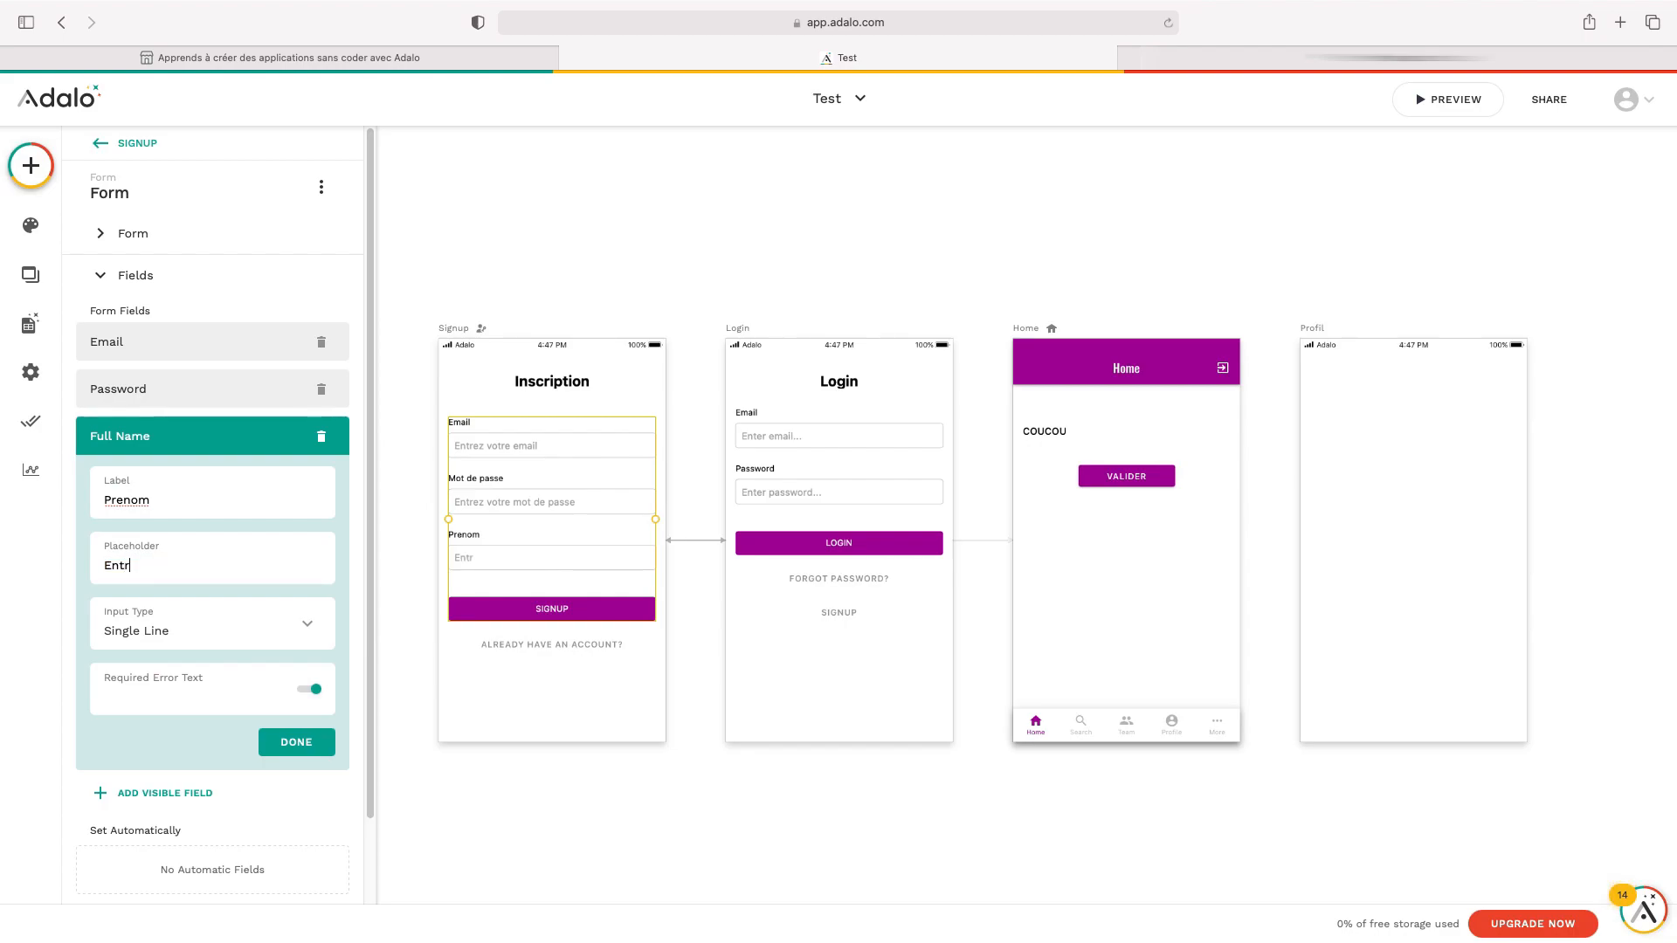
text(ez votre prénom)
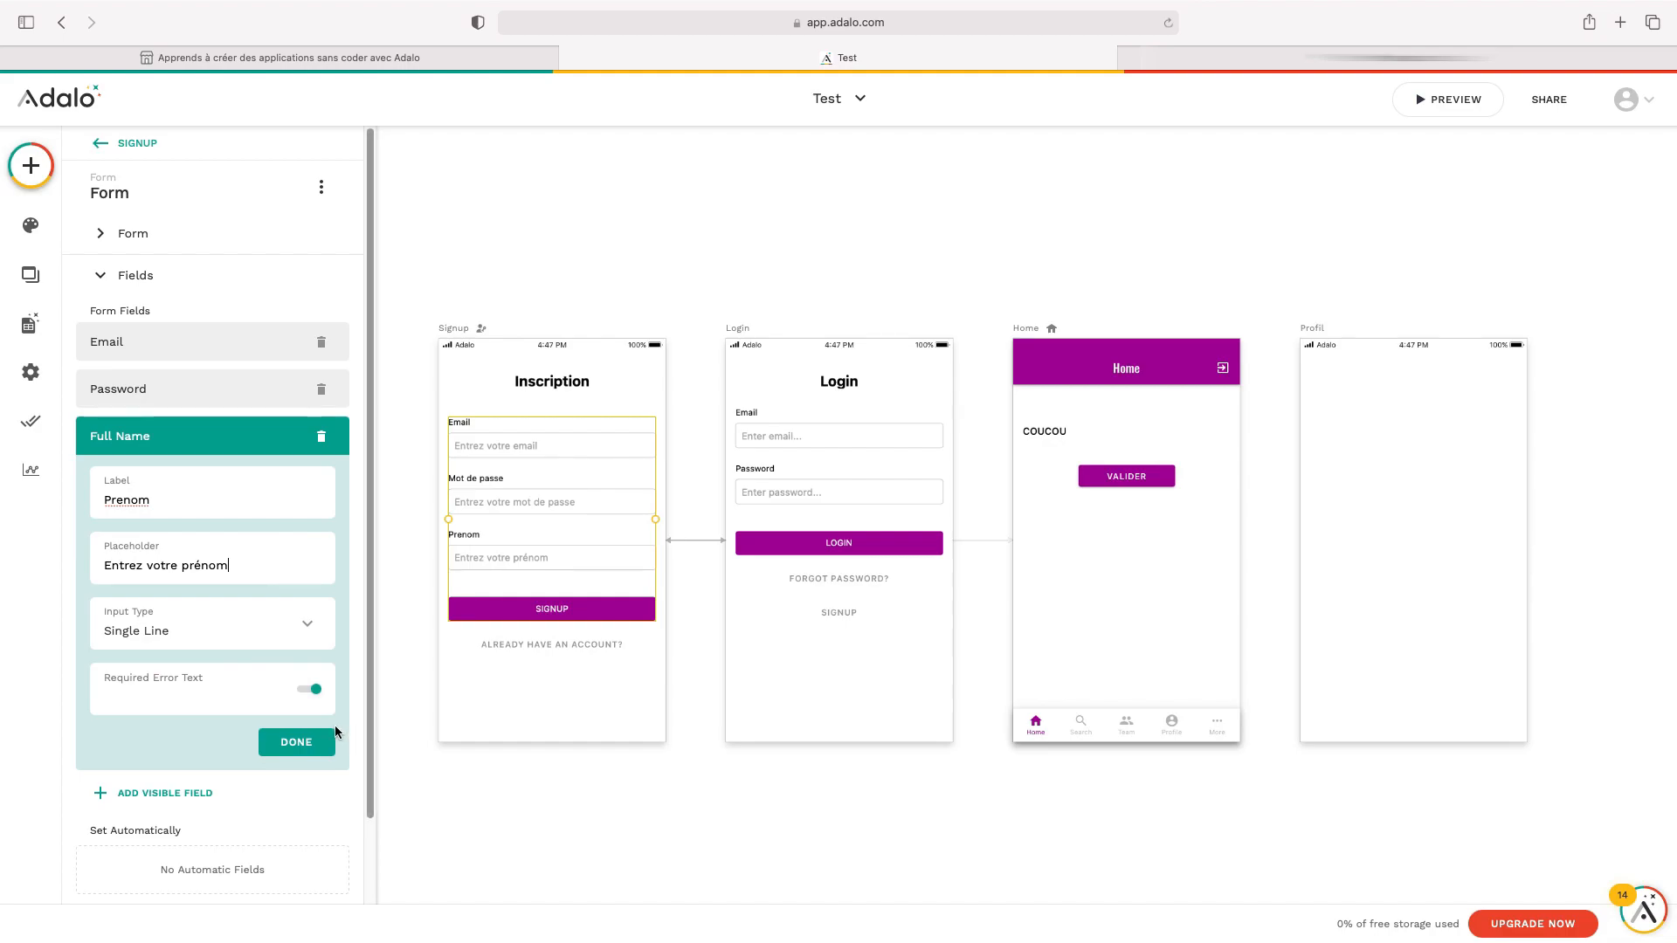
click(297, 743)
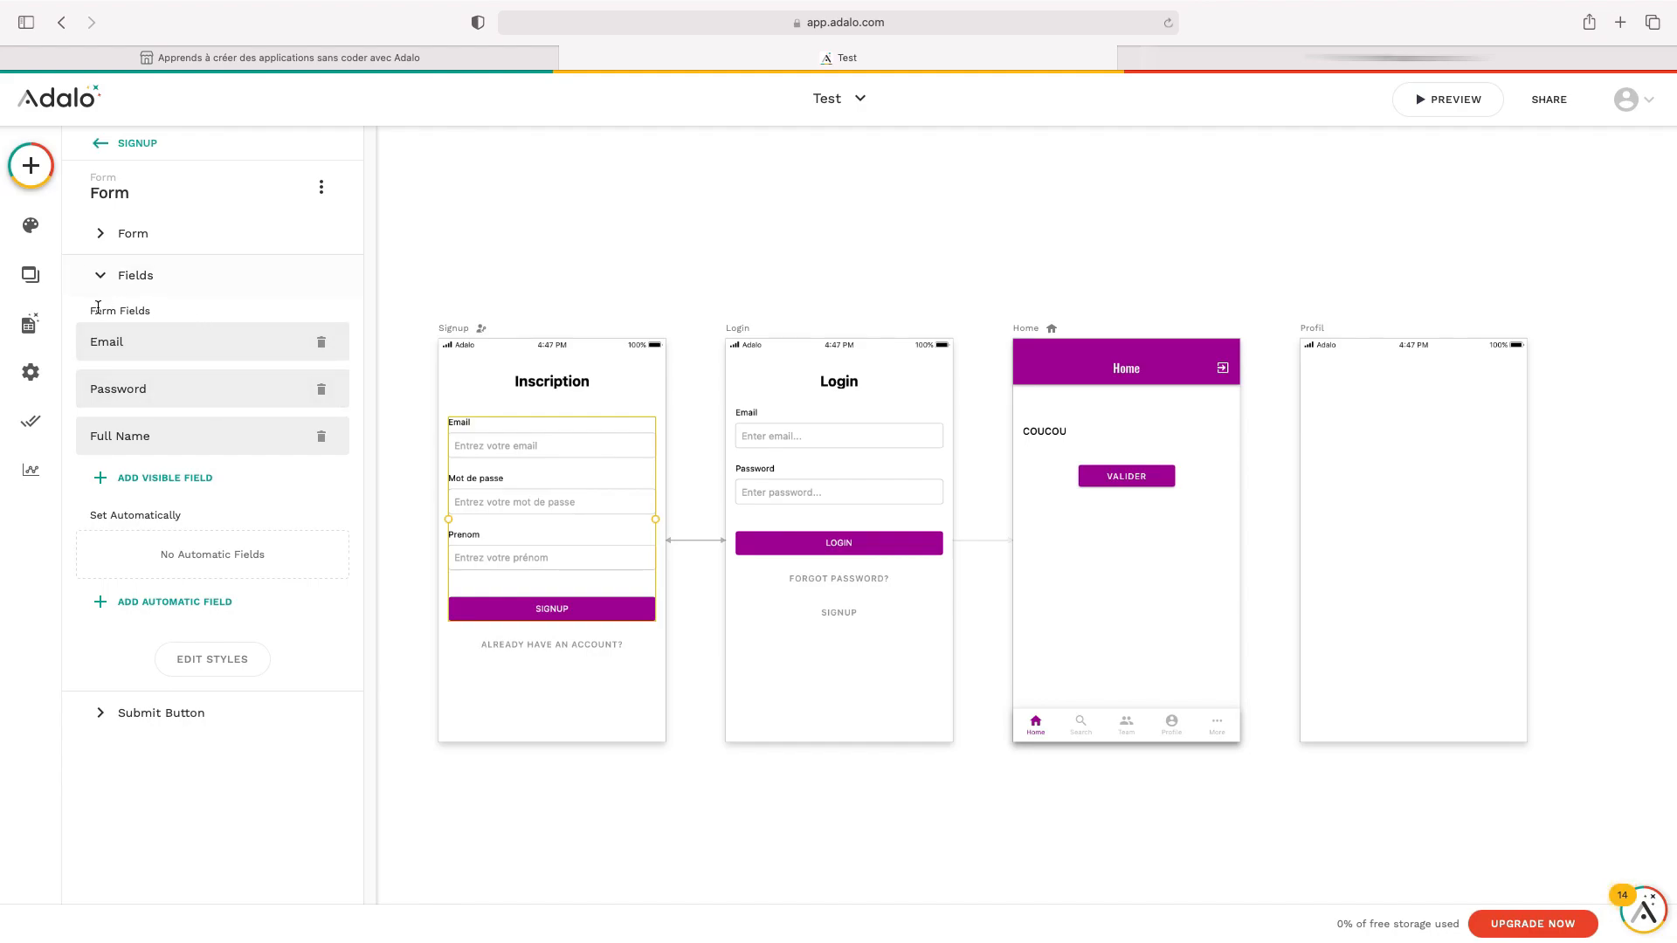
Change the submit button text to S'INSCRIRE
click(180, 721)
double_click(178, 383)
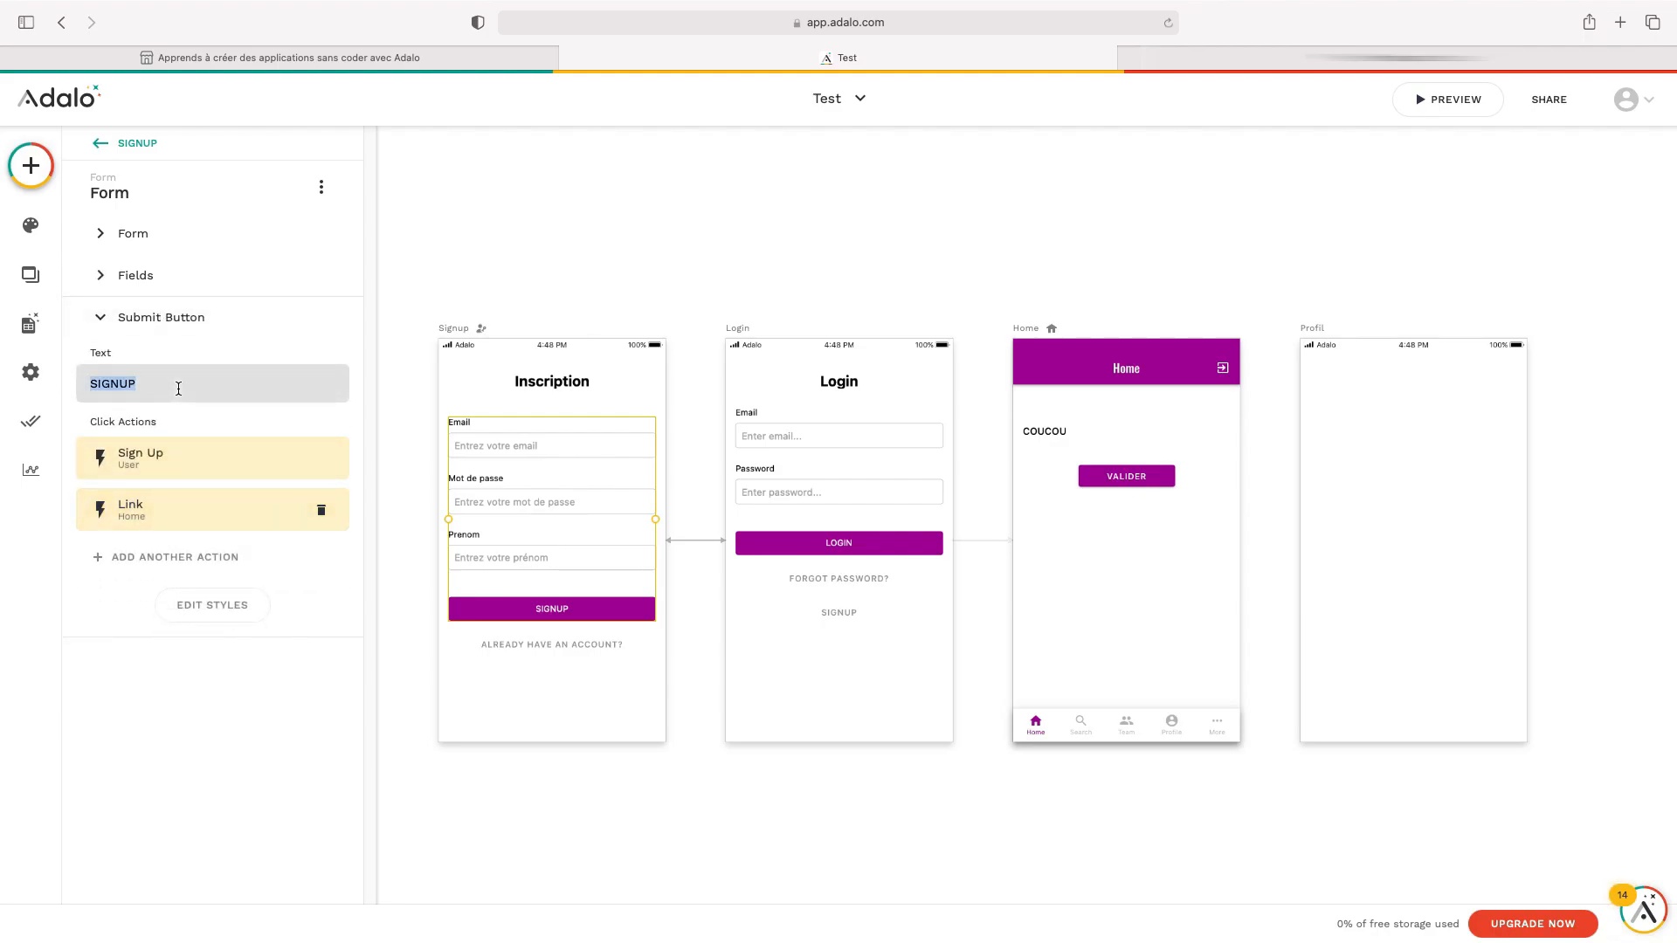
text(S'INSCRIRE)
Change the 'Already have an account?' link text to 'Vous avez déjà un compte ?'
click(549, 648)
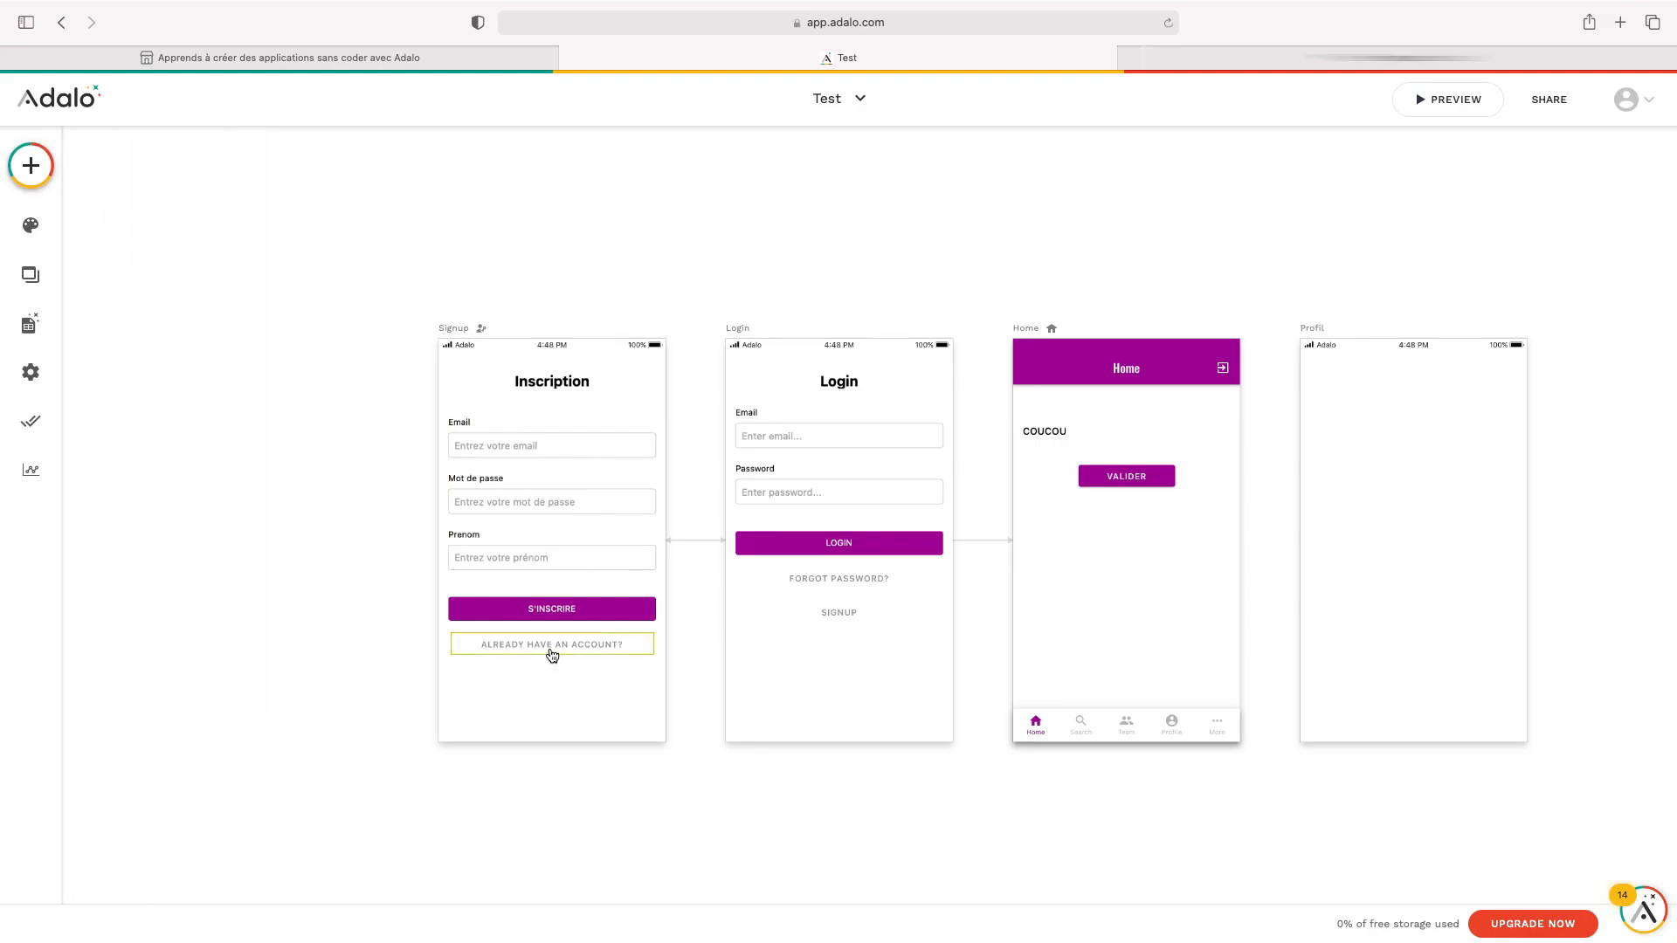
click(552, 655)
double_click(210, 338)
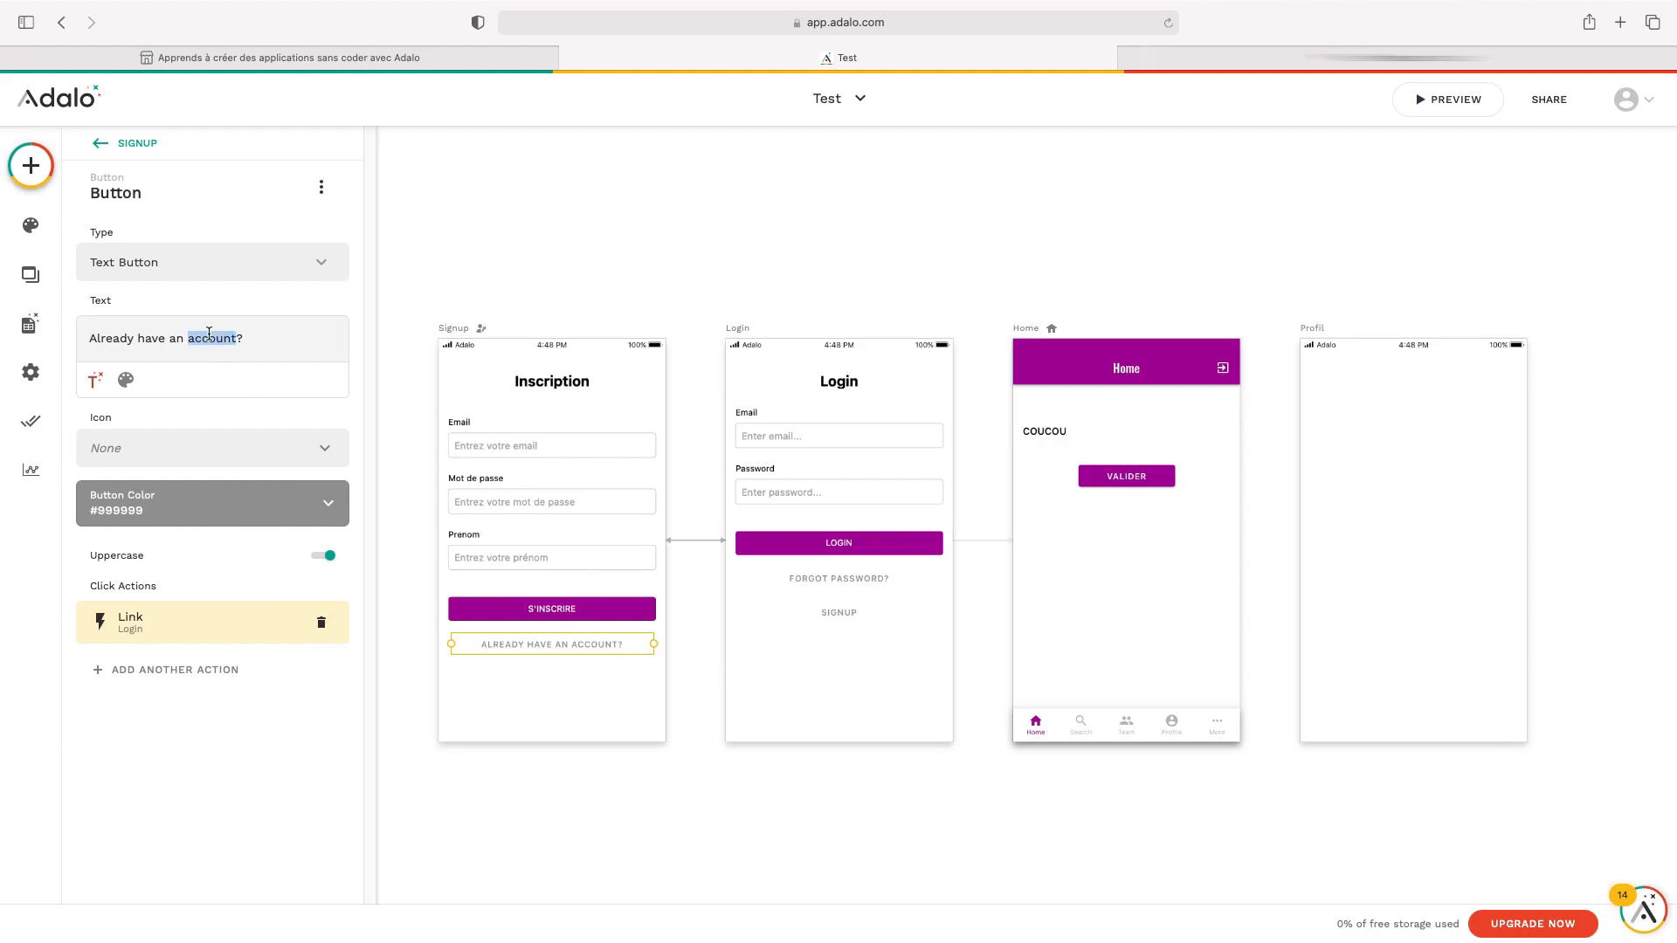
triple_click(210, 338)
text(vo)
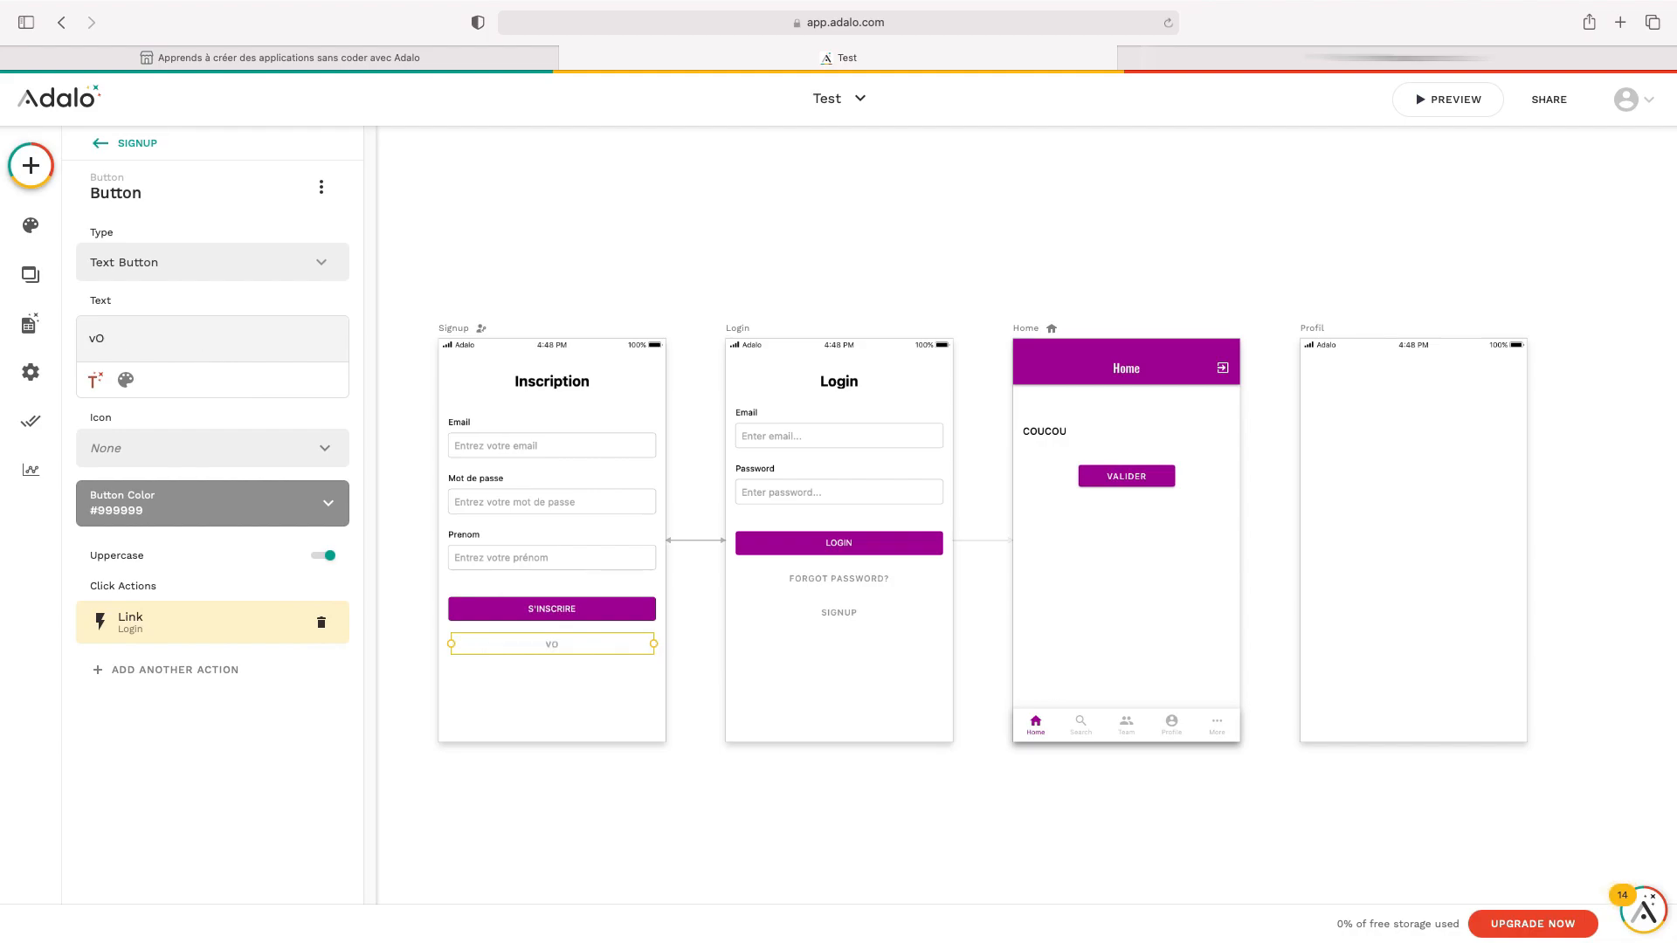
key(BackSpace)
key(BackSpace)
text(Vous avez déjà un compte ?)
click(521, 761)
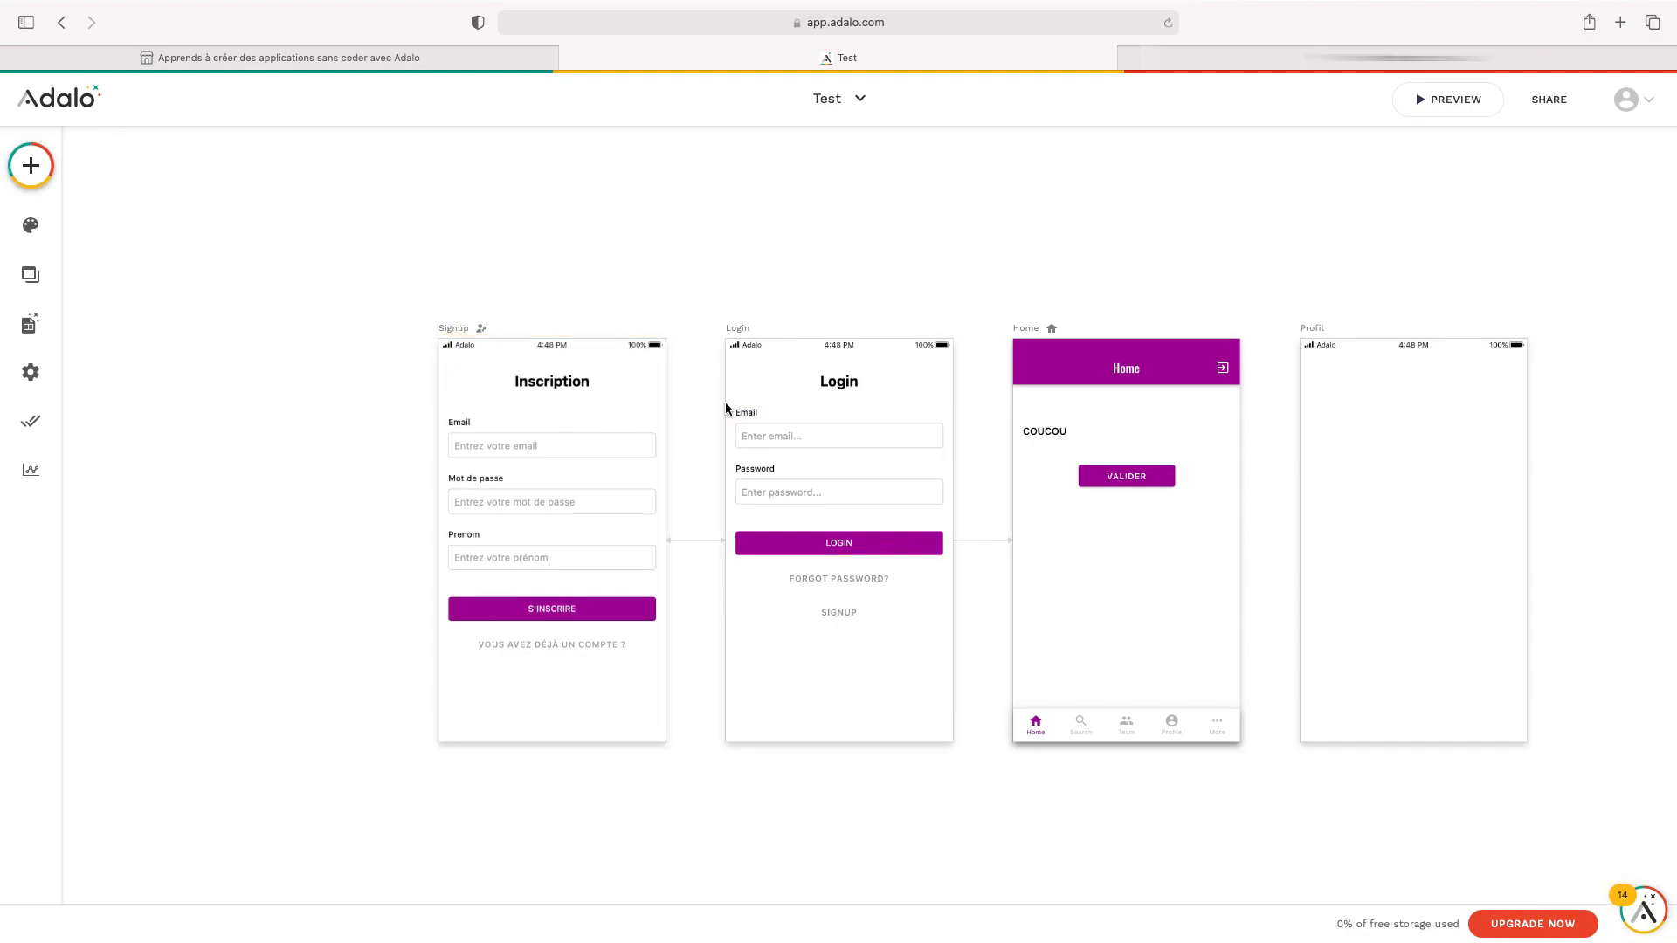
Retitle the Login screen 'Connexion'
click(742, 330)
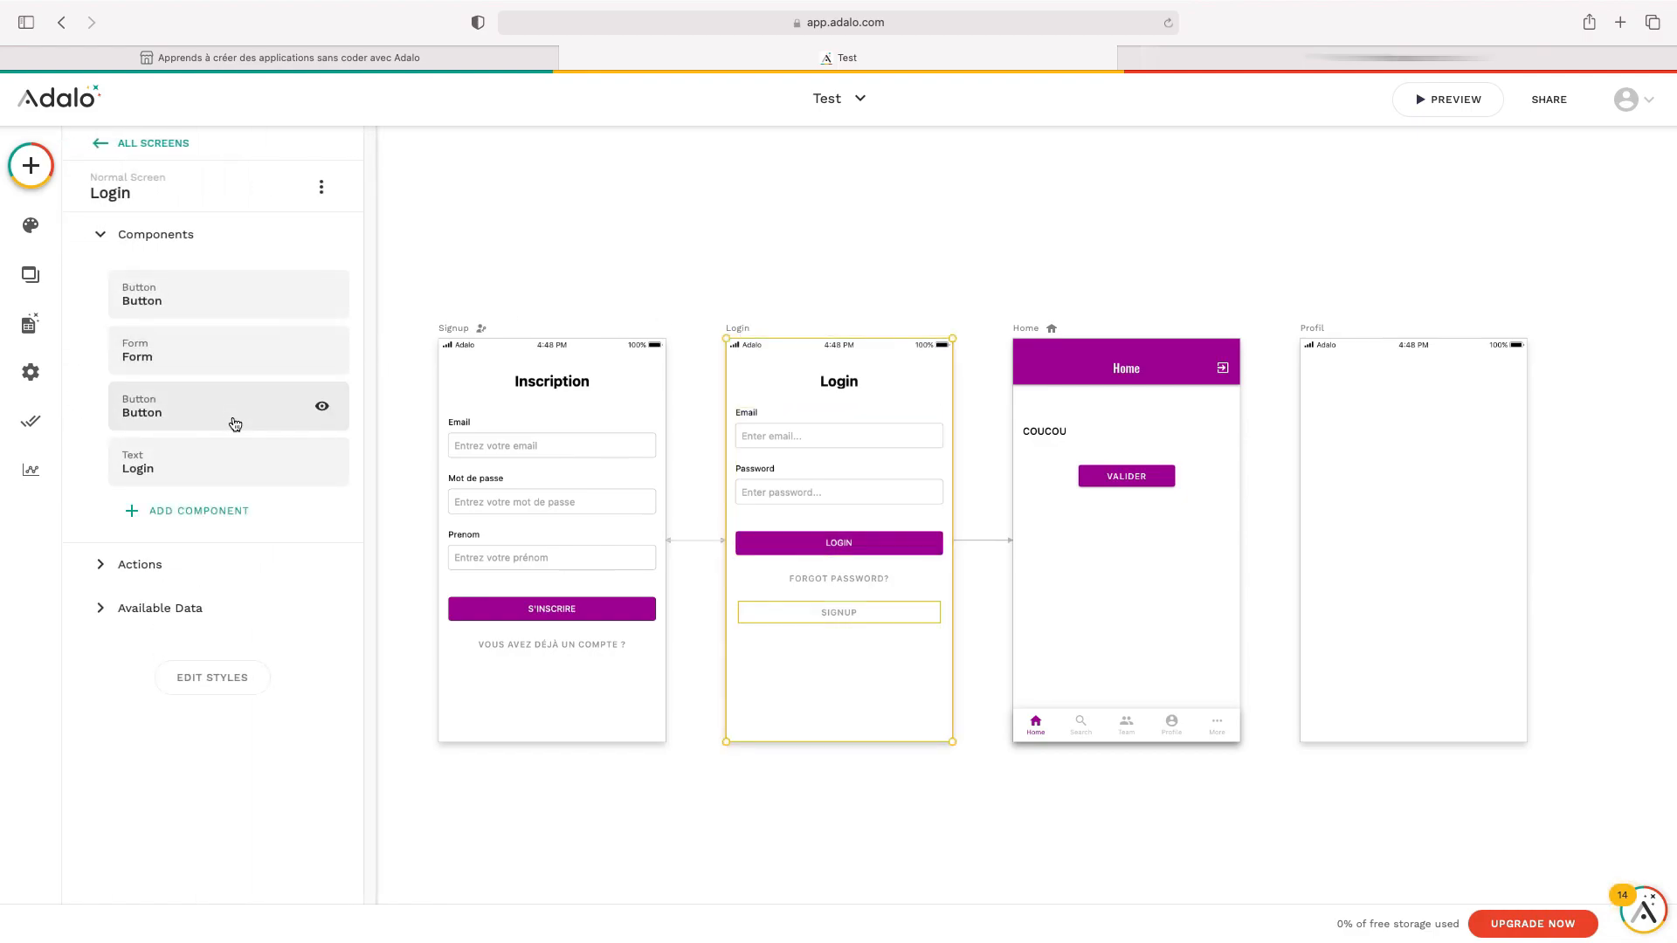
click(836, 381)
triple_click(189, 273)
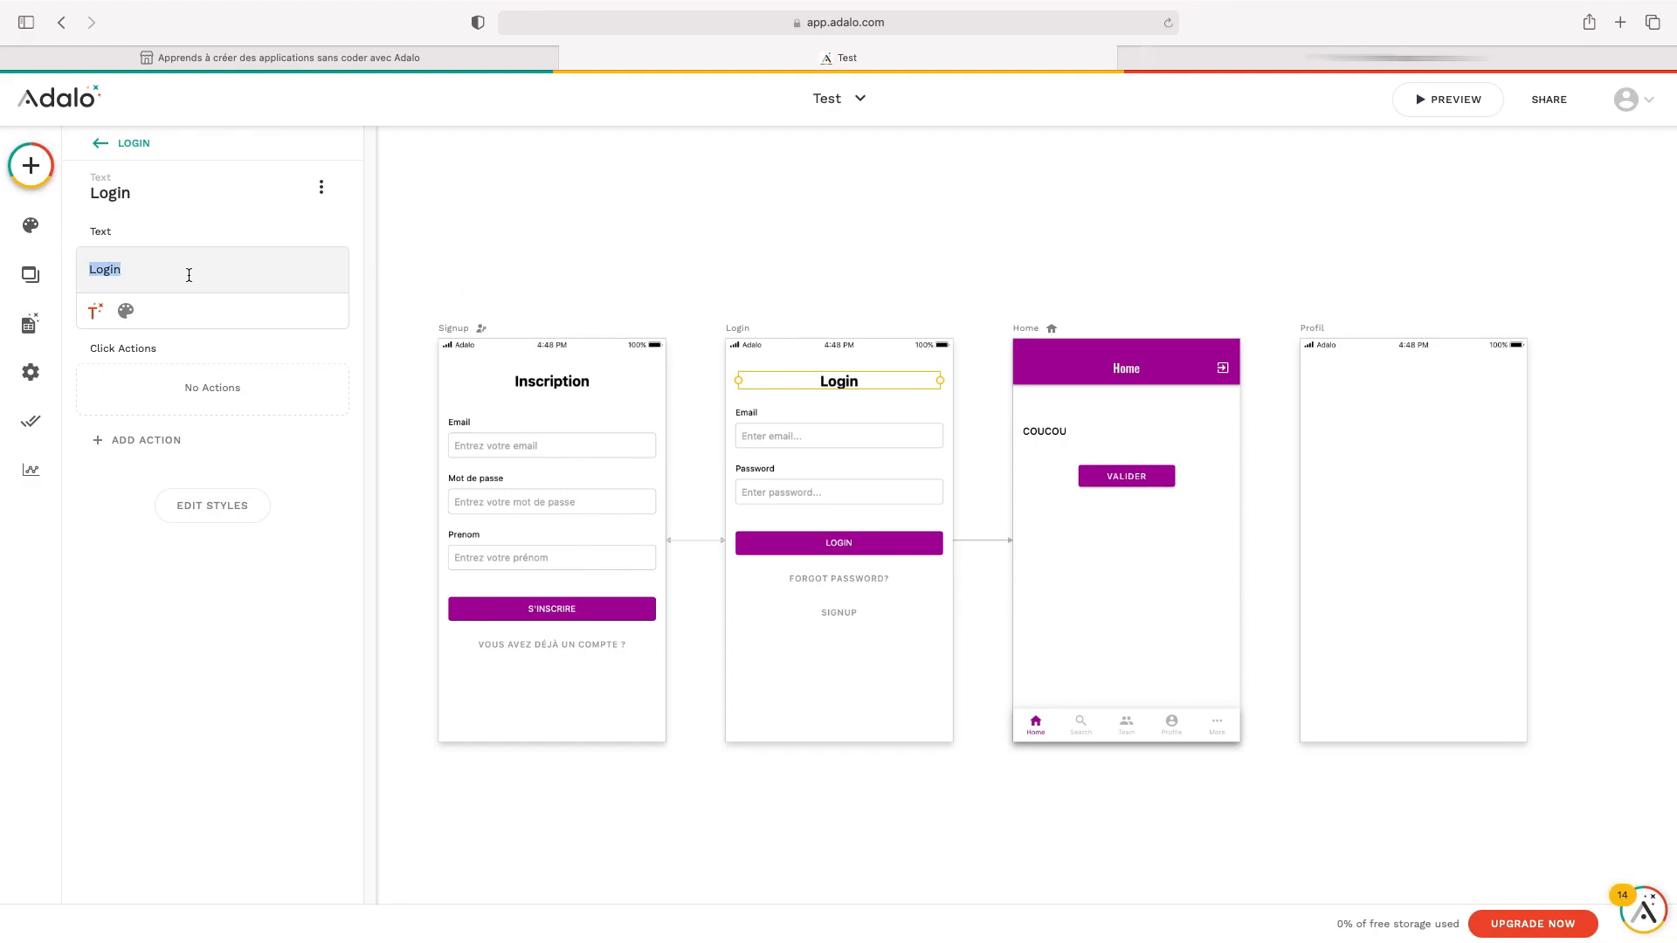
text(Connexion)
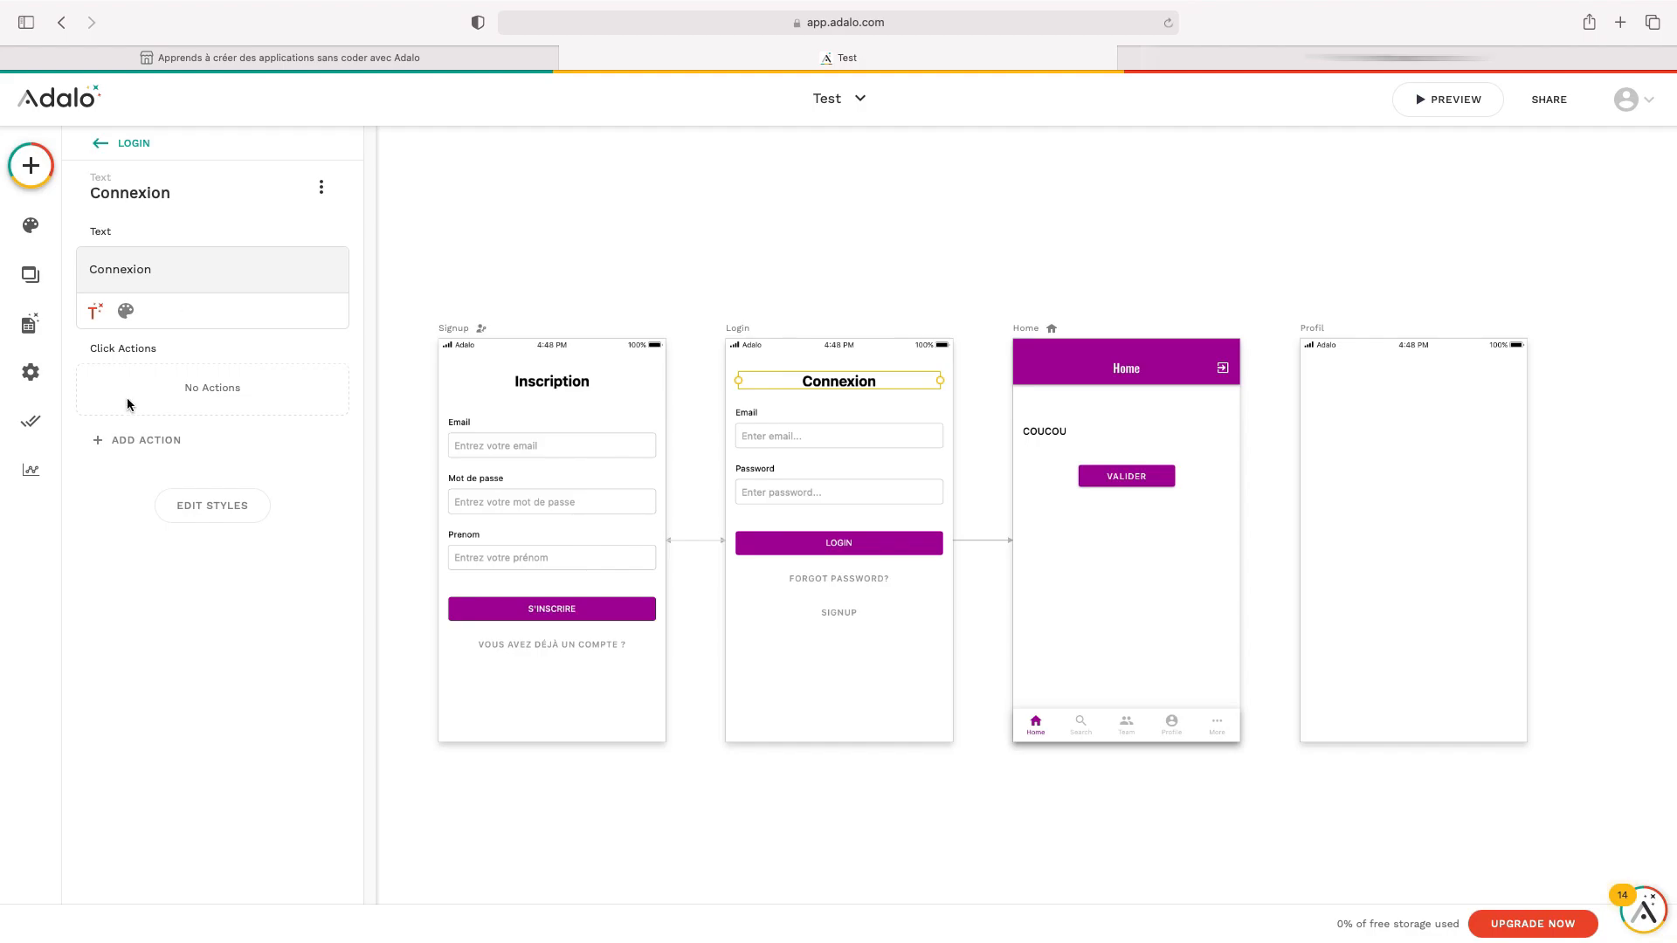
Set the Login form's Email placeholder to 'Entrez votre email'
click(806, 493)
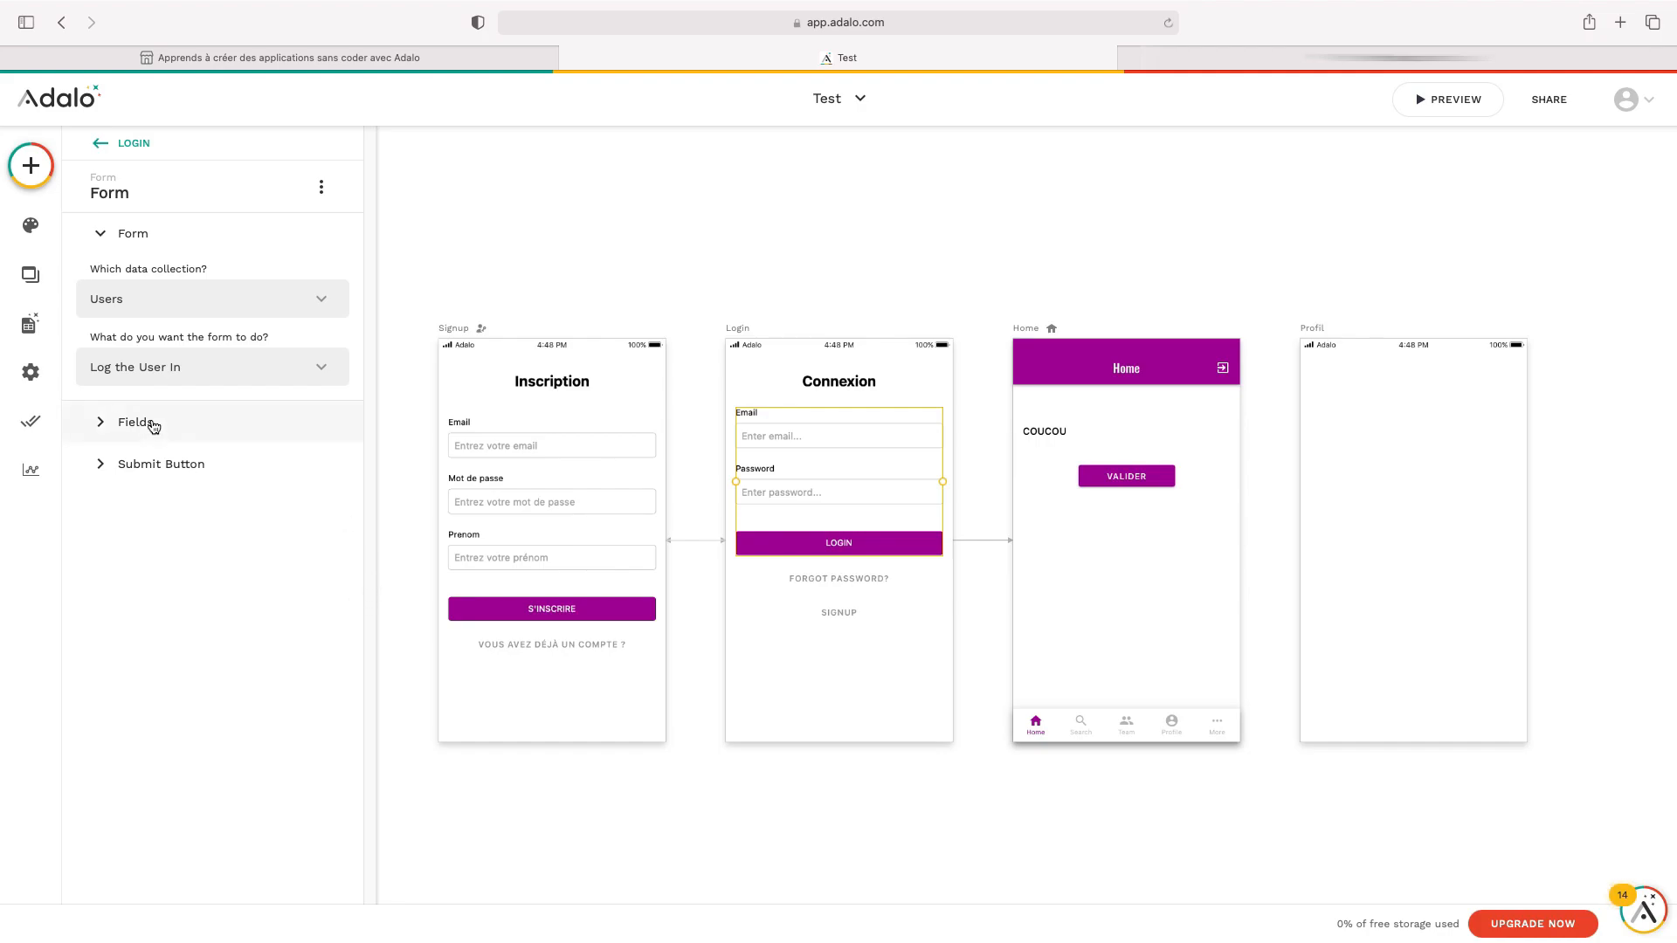
click(194, 429)
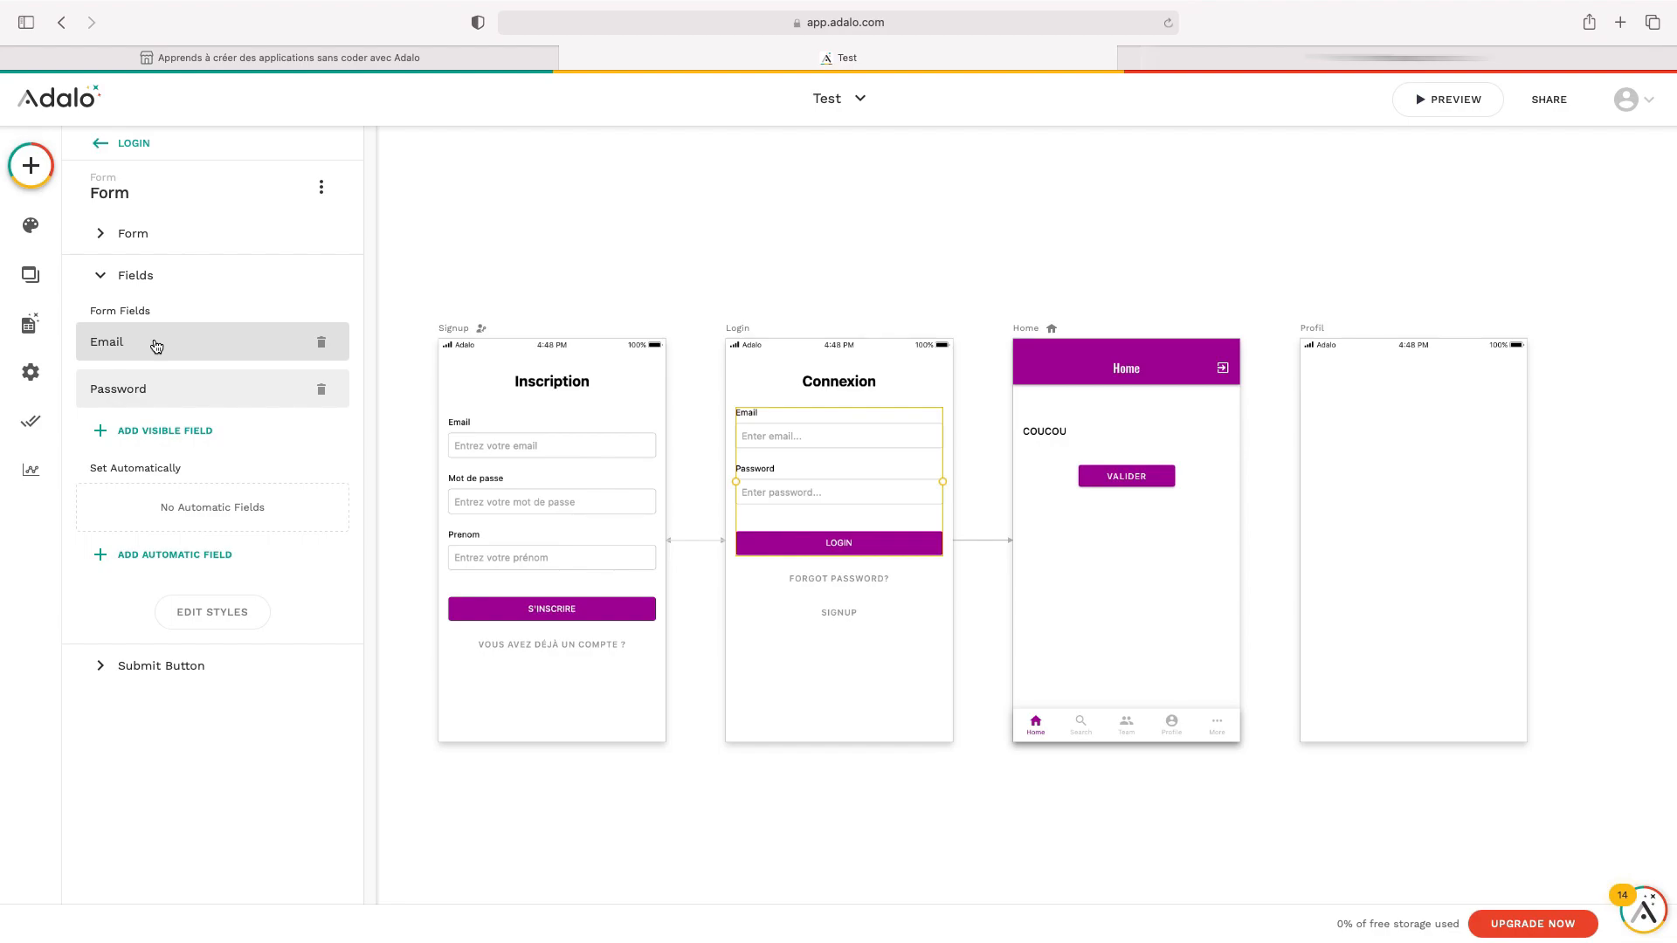
click(157, 346)
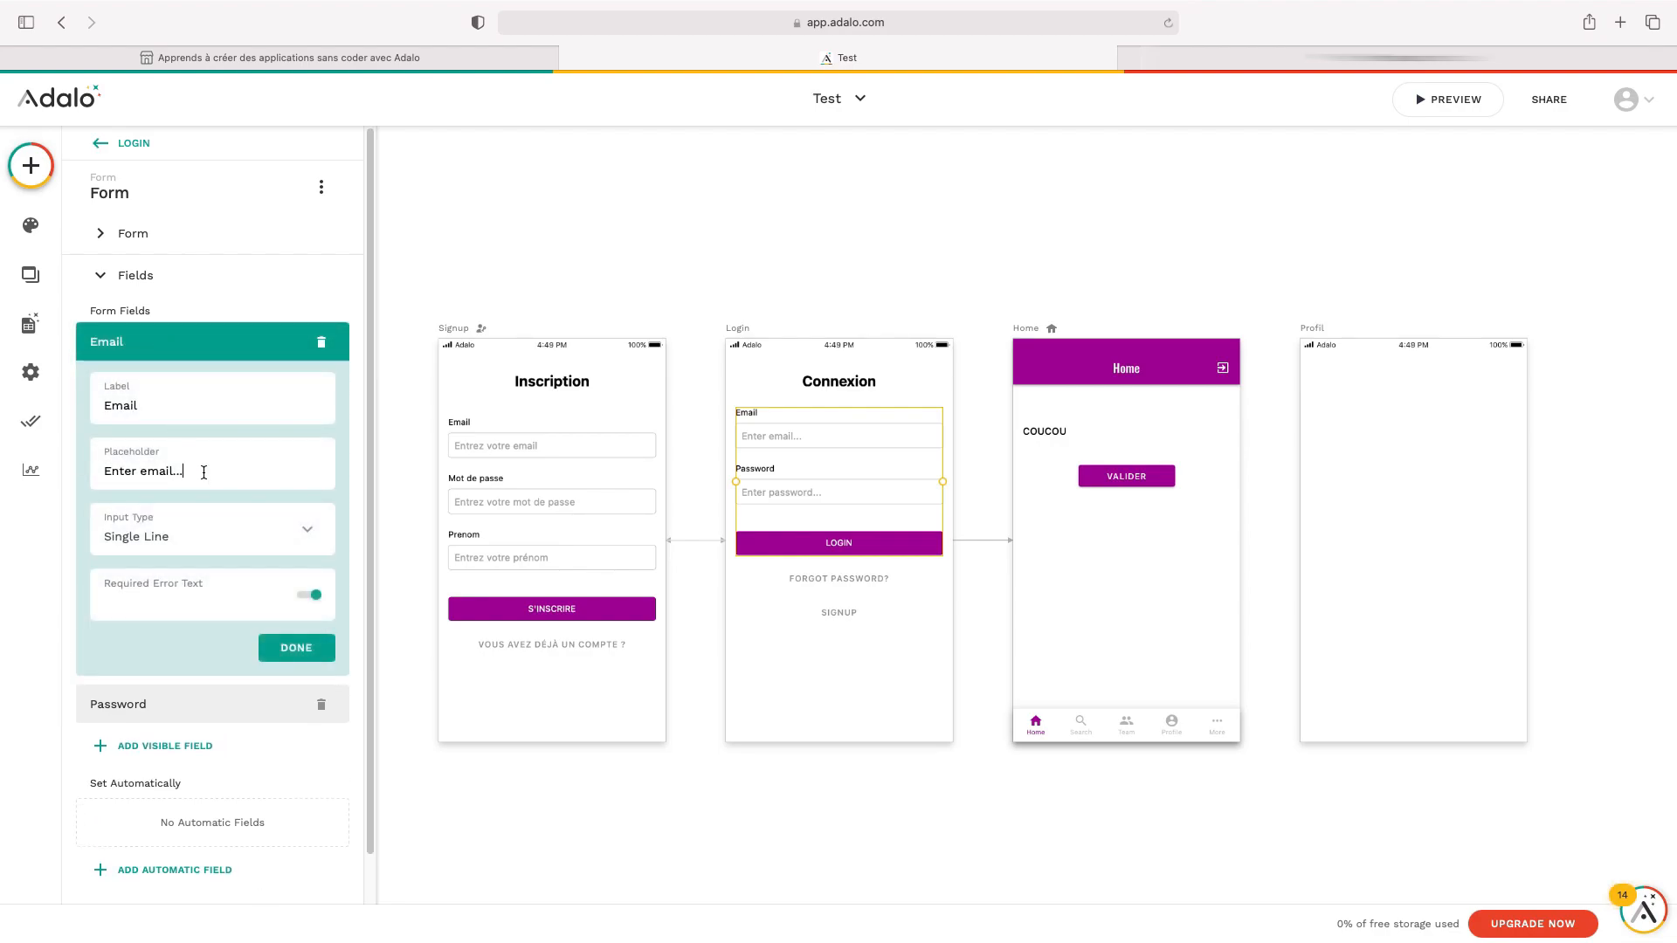
triple_click(204, 472)
text(Entrez votre email)
click(296, 648)
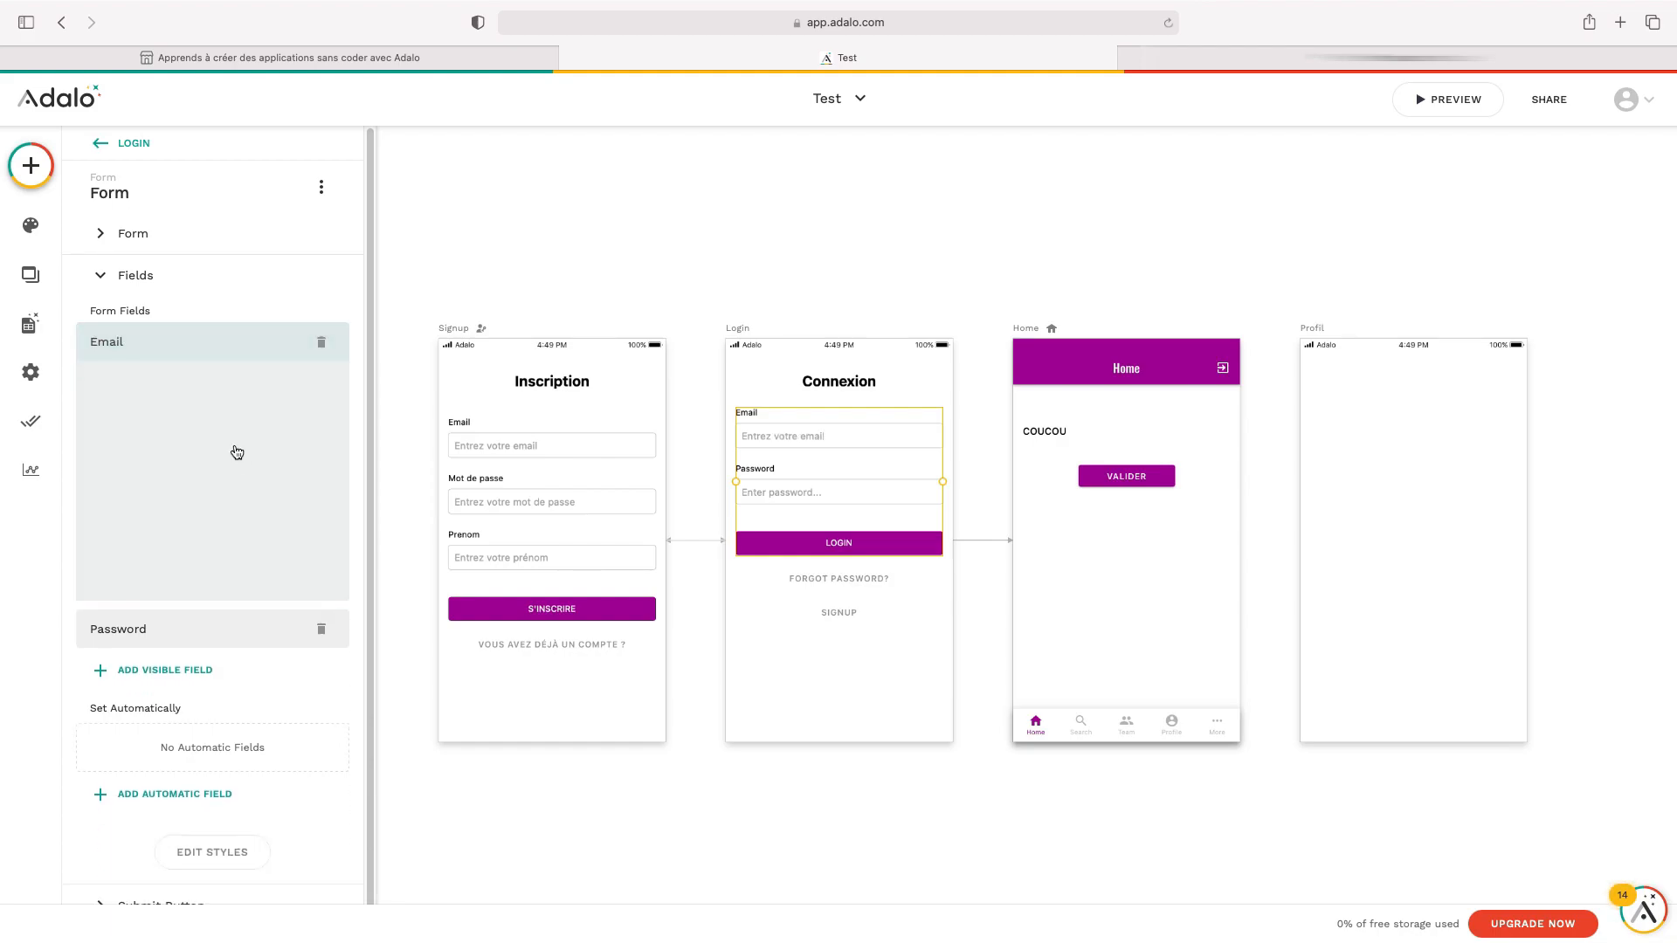
Relabel the Password field 'Mot de passe' with placeholder 'Enrrez votre mot de passe'
click(193, 405)
double_click(194, 447)
text(Mot de p)
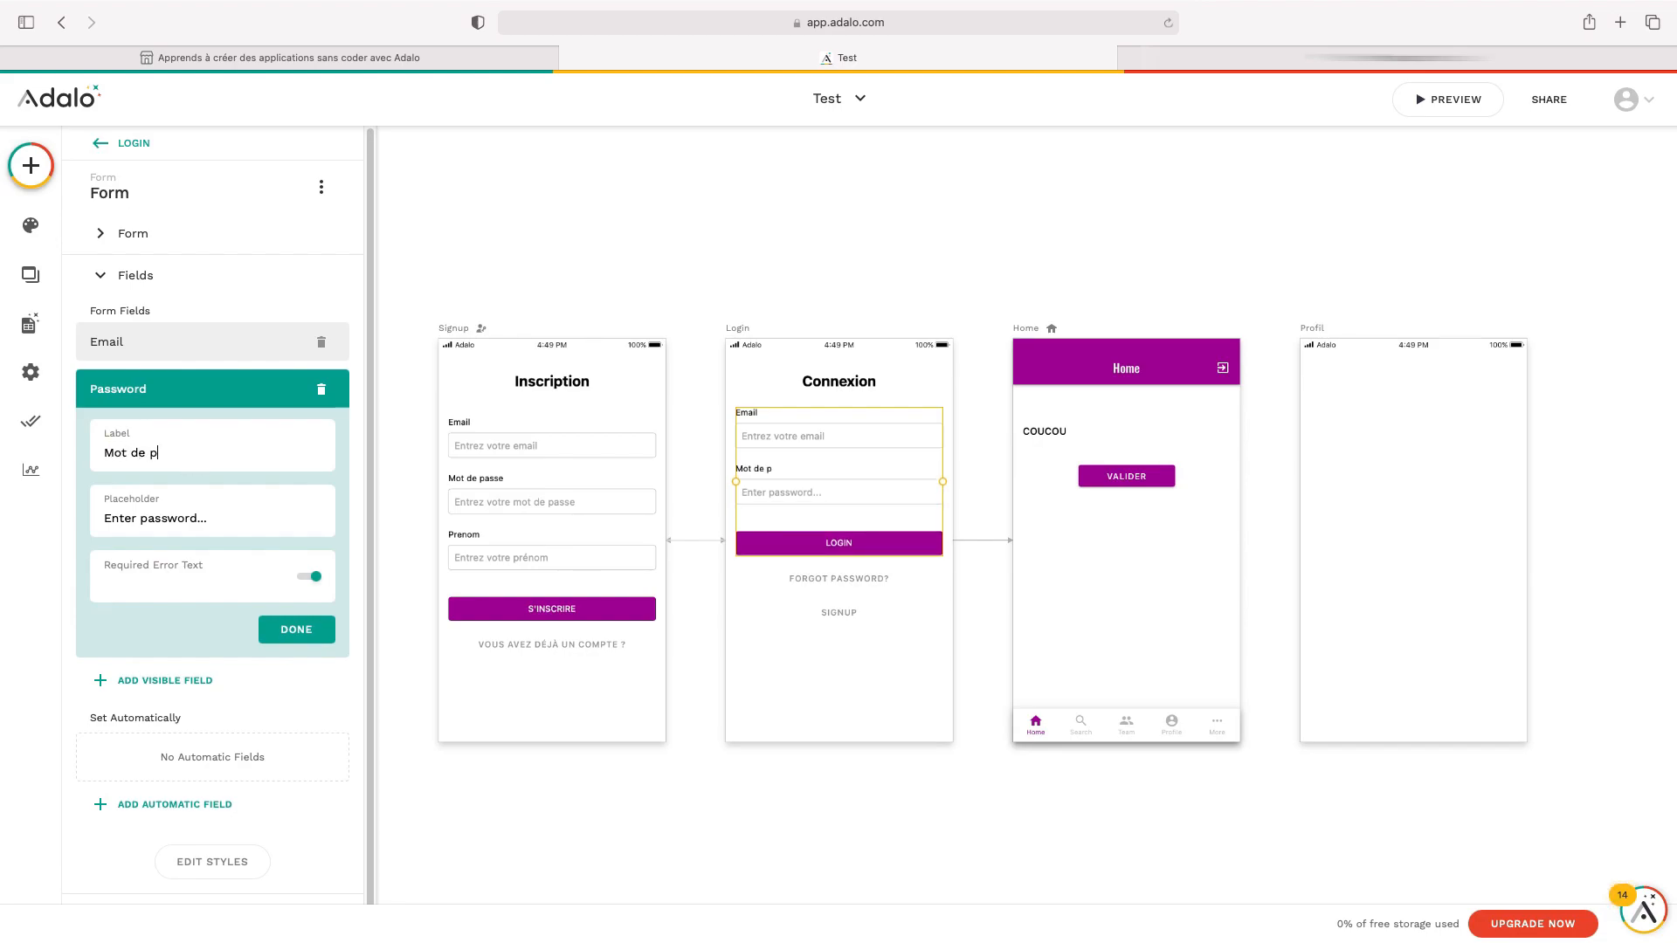
text(asse)
triple_click(218, 522)
text(Enrrez votre mot de passe)
click(297, 630)
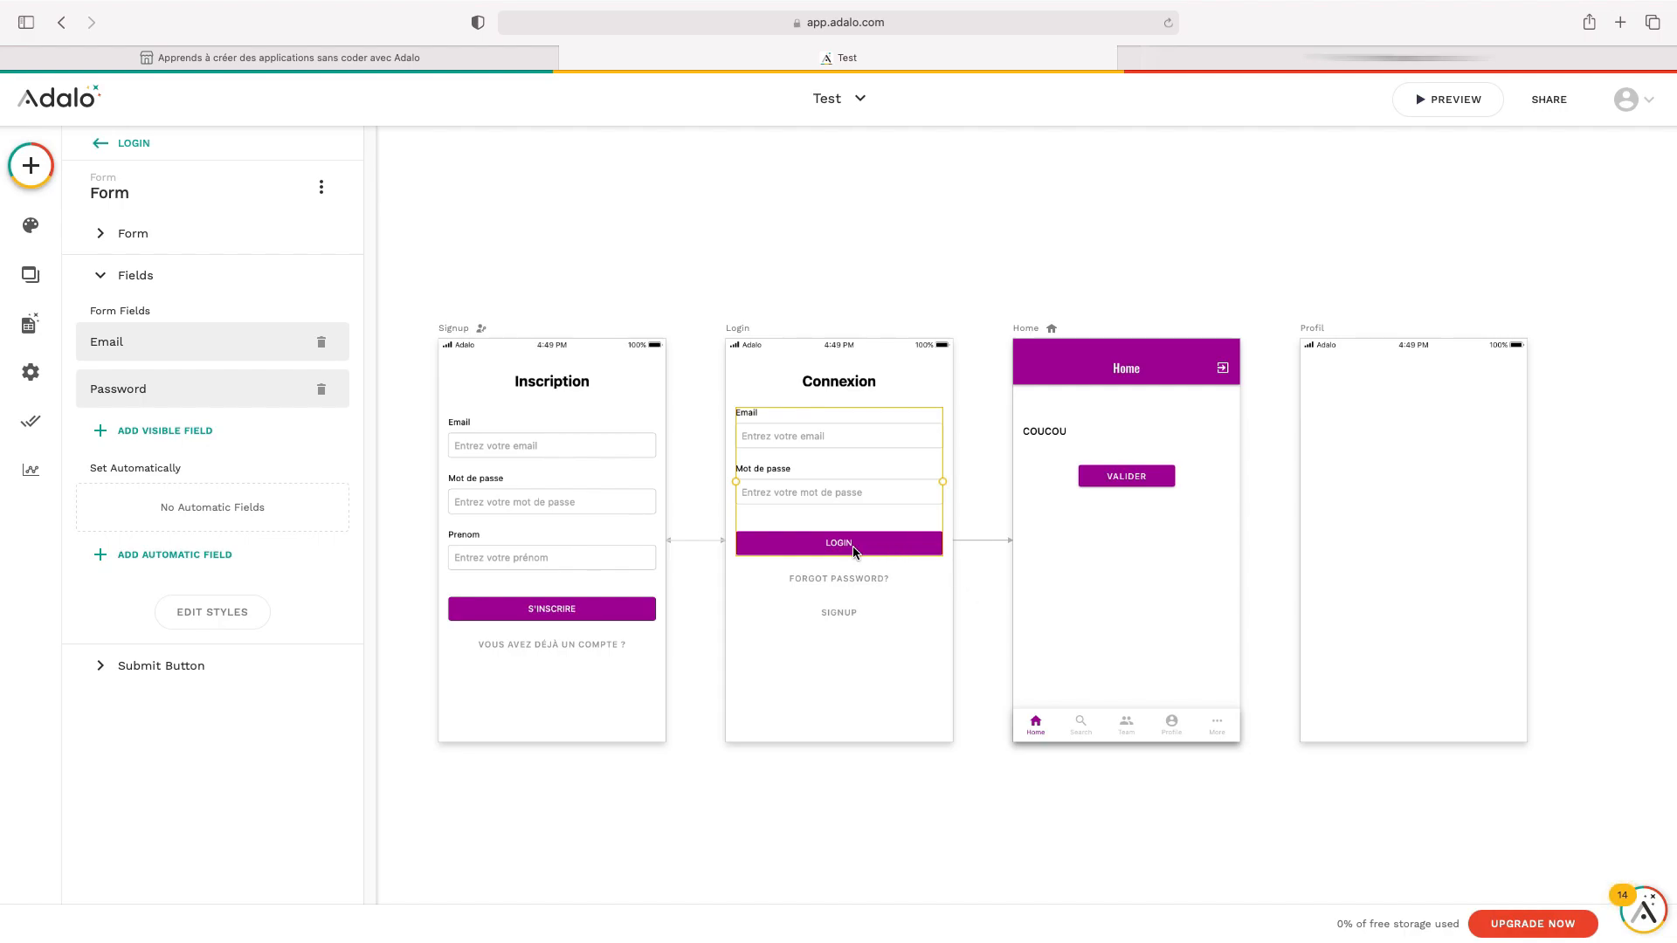
Change the login button text to SE CONNECTER
click(185, 678)
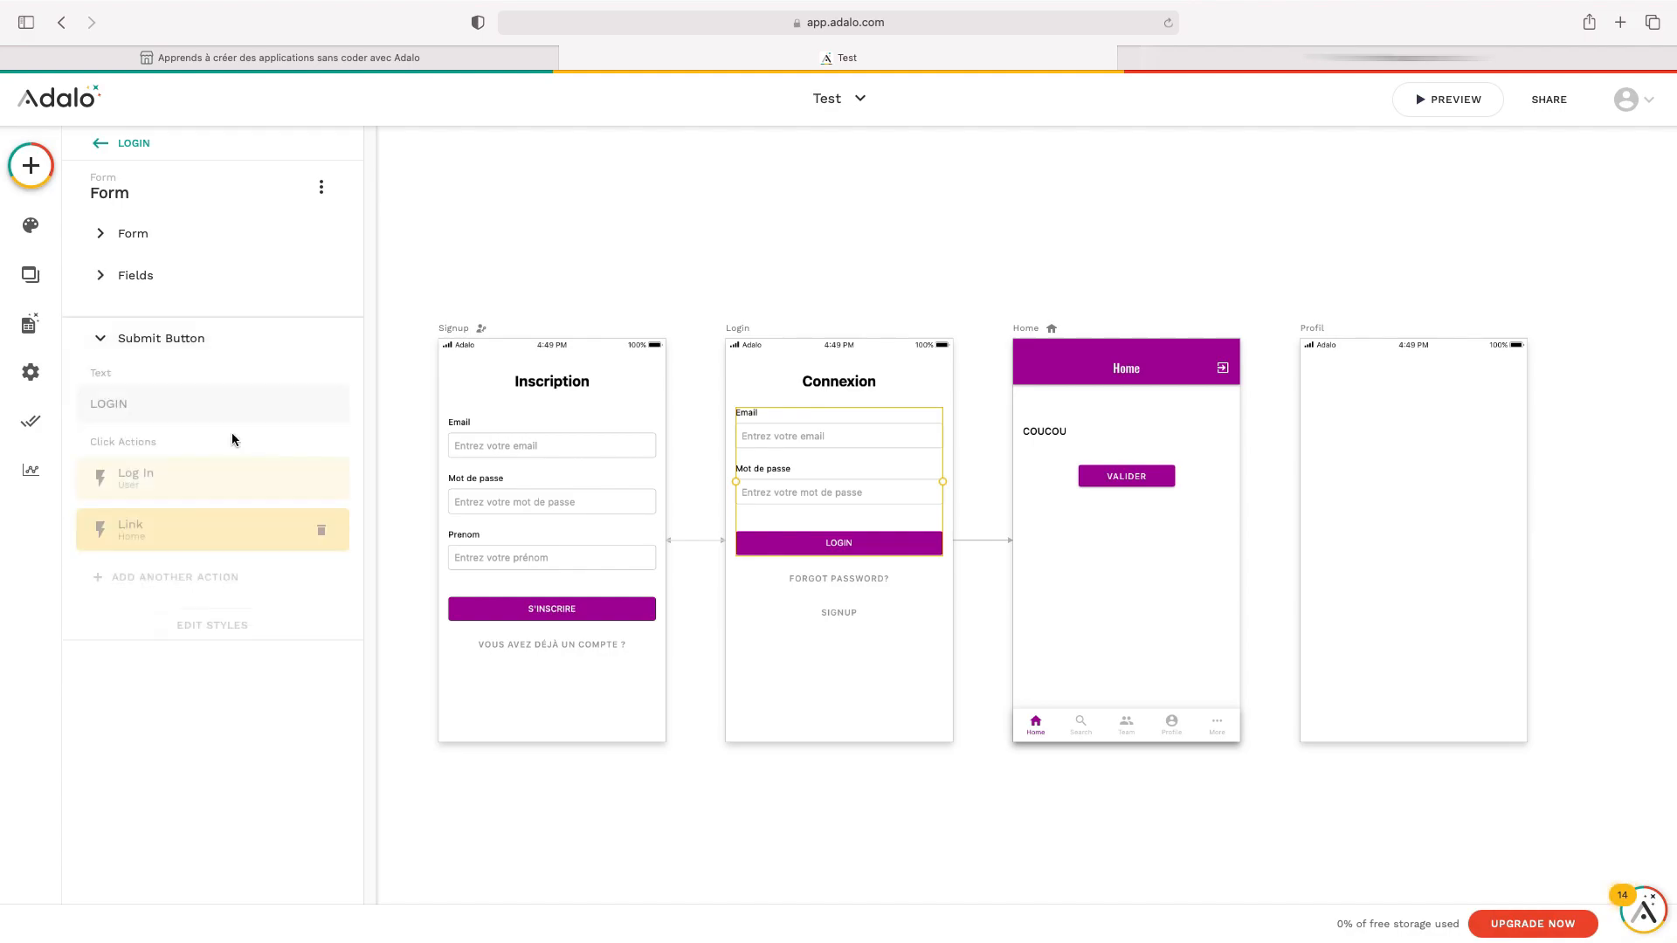
click(217, 381)
text(SE)
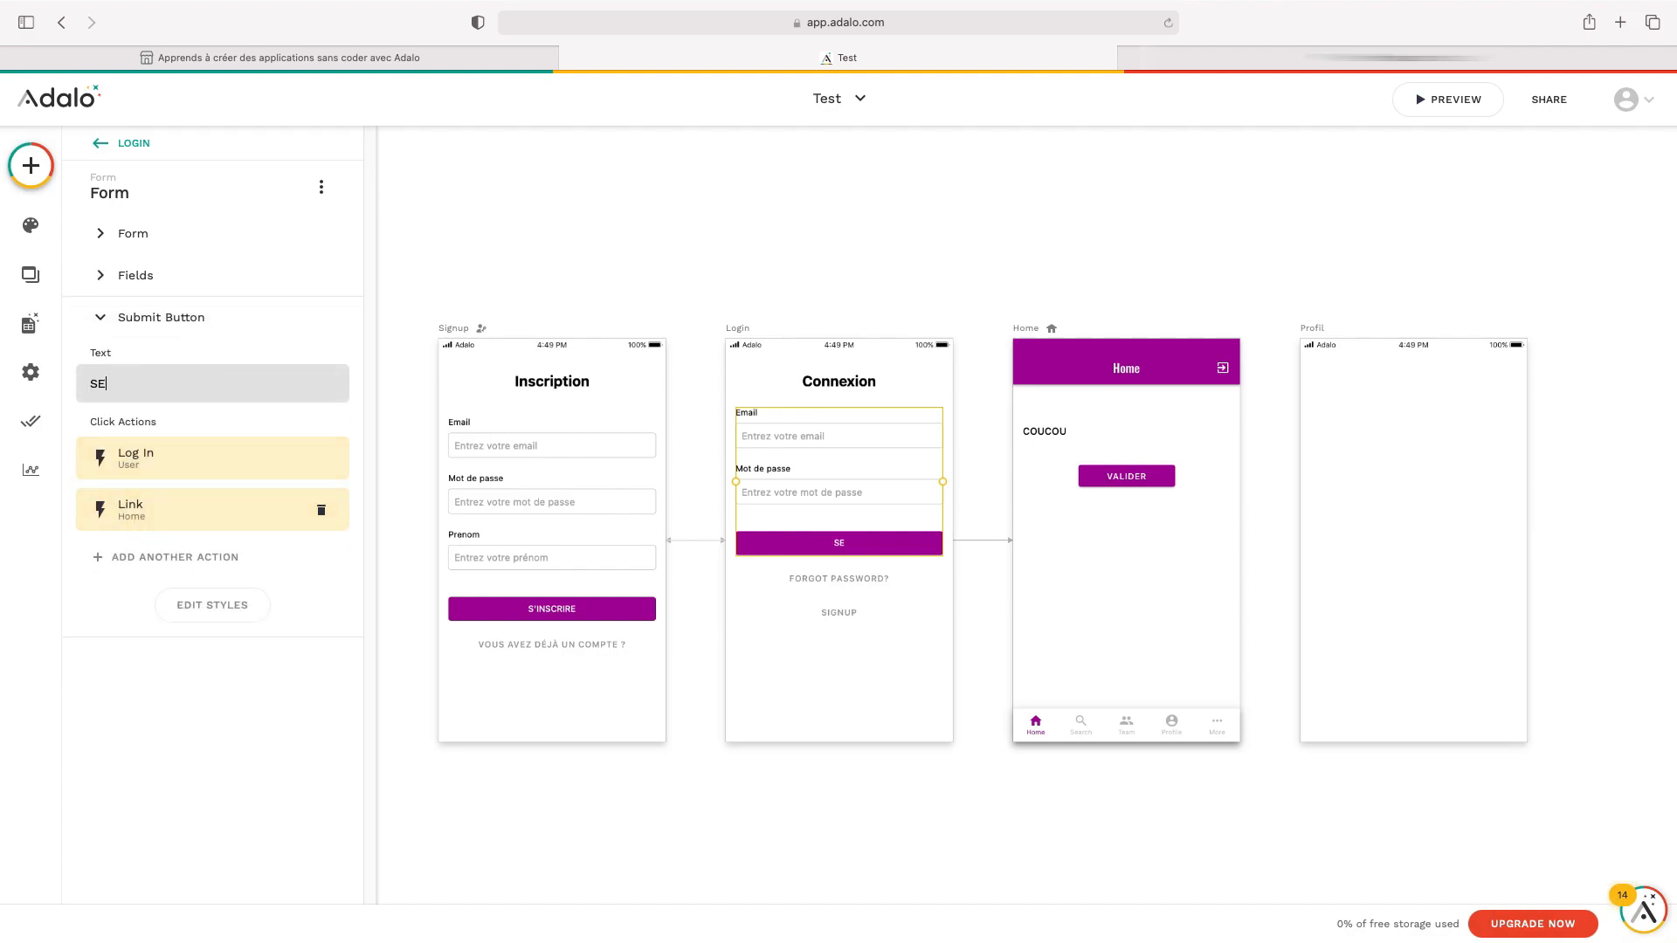
text( CON)
key(BackSpace)
key(BackSpace)
text(ONNECTER)
Rename the Forgot Password and Signup links to 'Mot de passe oublié ?' and 'S'inscrire'
click(841, 580)
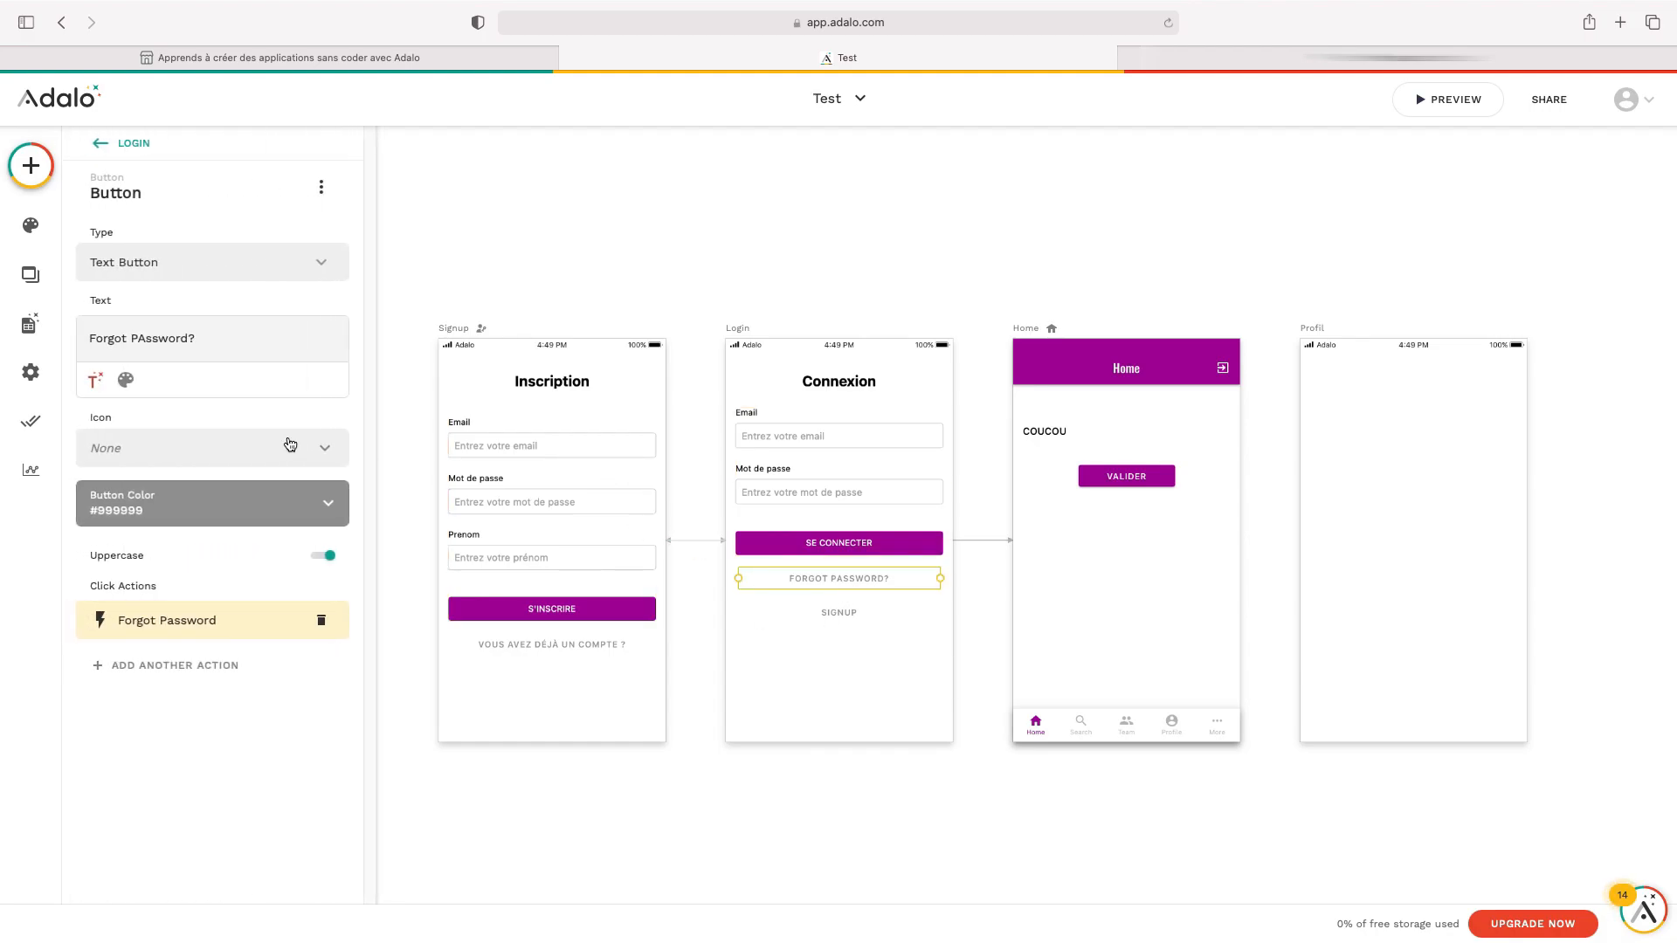
triple_click(245, 332)
text(Mot de passe oublié ?)
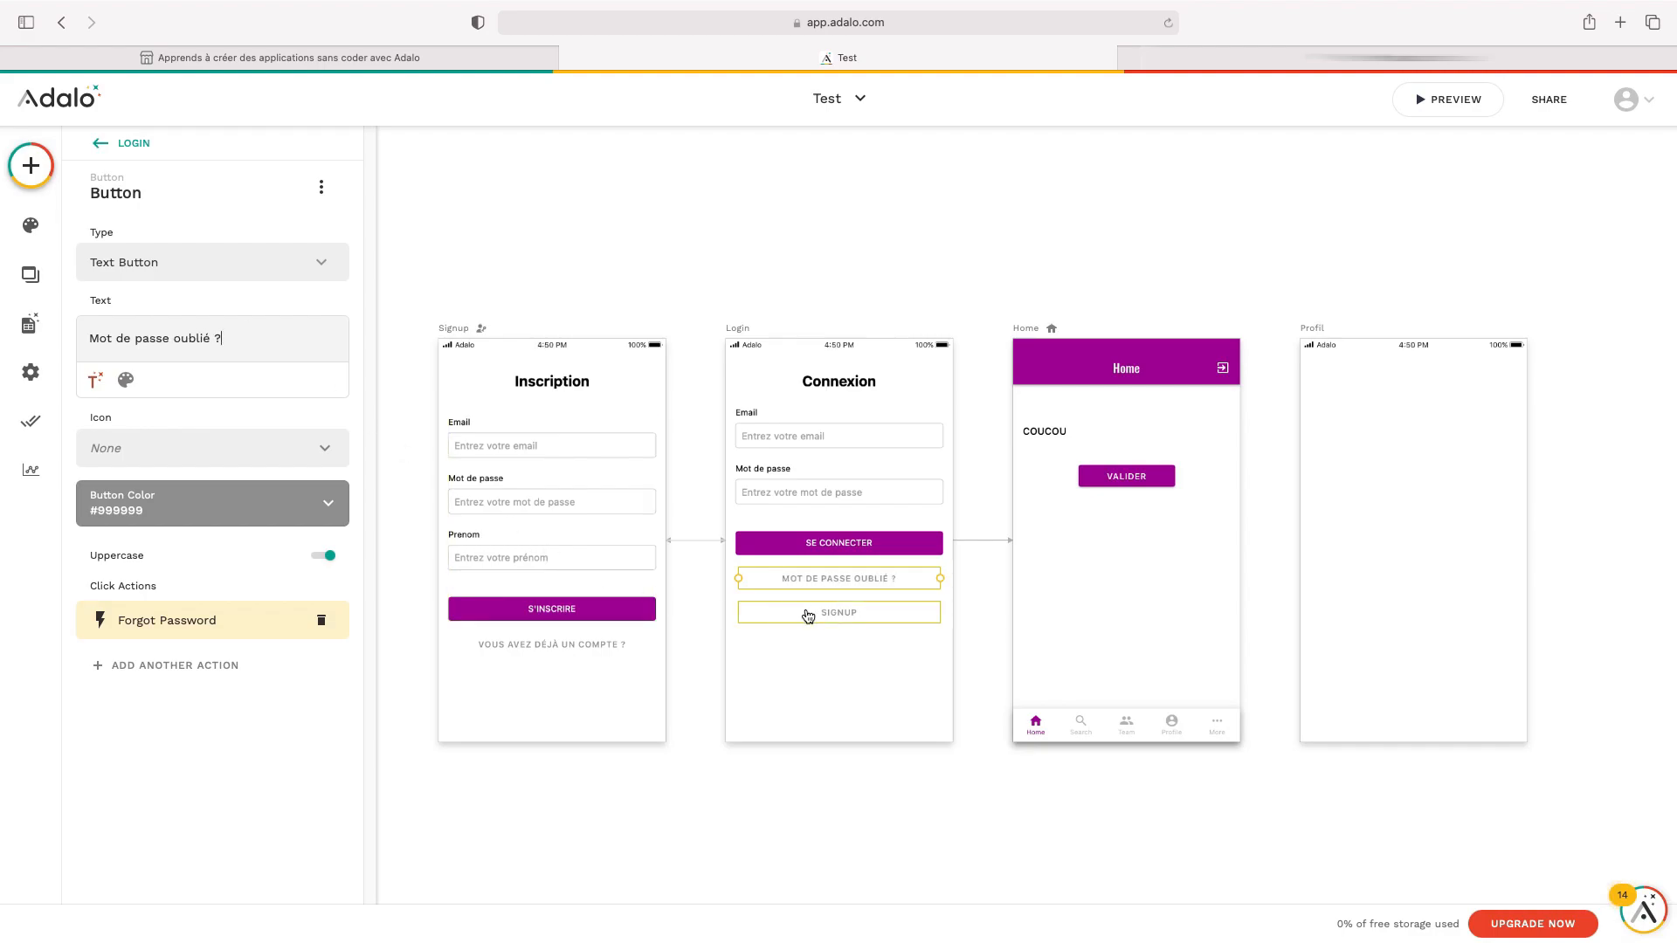
click(851, 621)
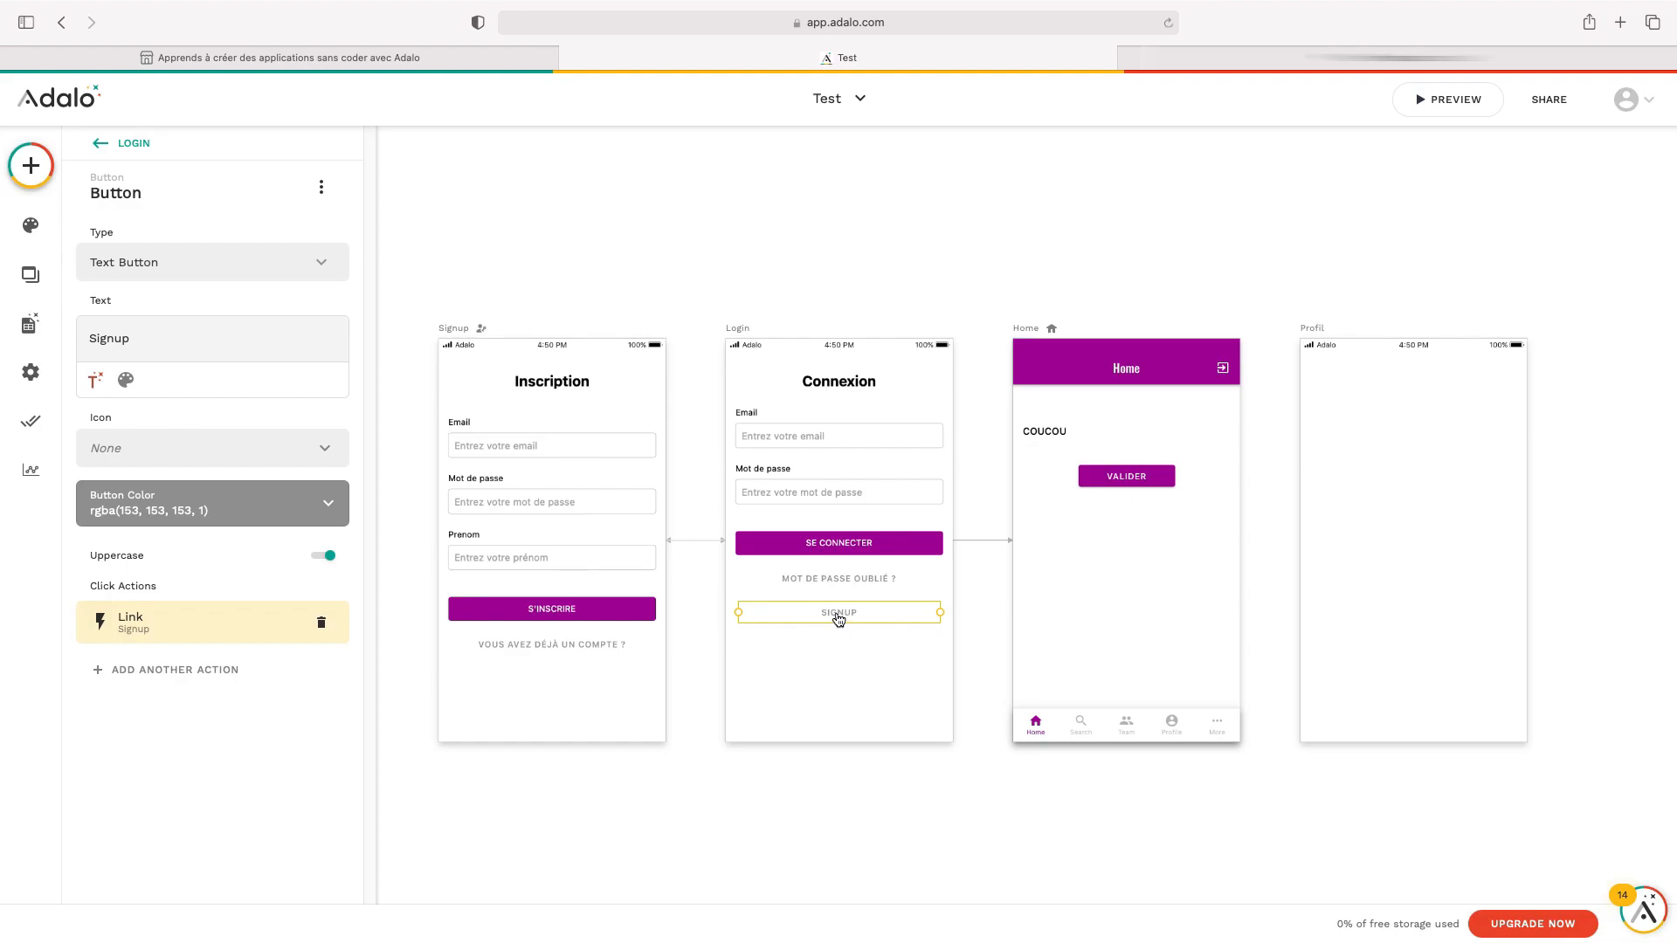
double_click(219, 341)
text(S'inscire)
click(202, 353)
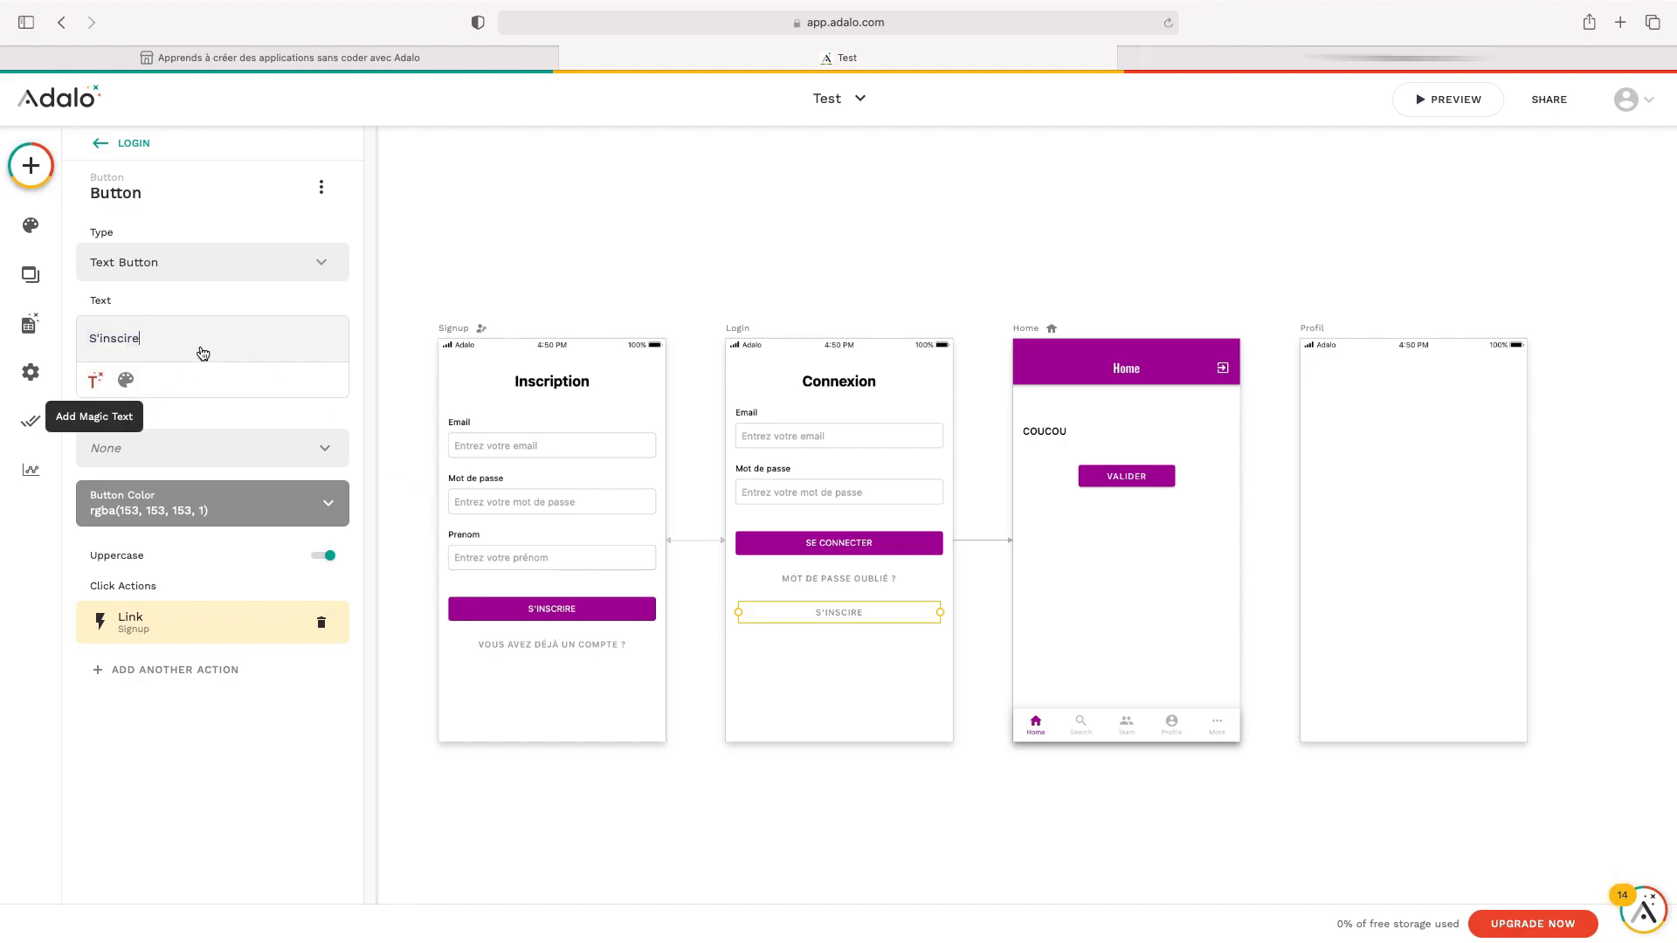
click(788, 683)
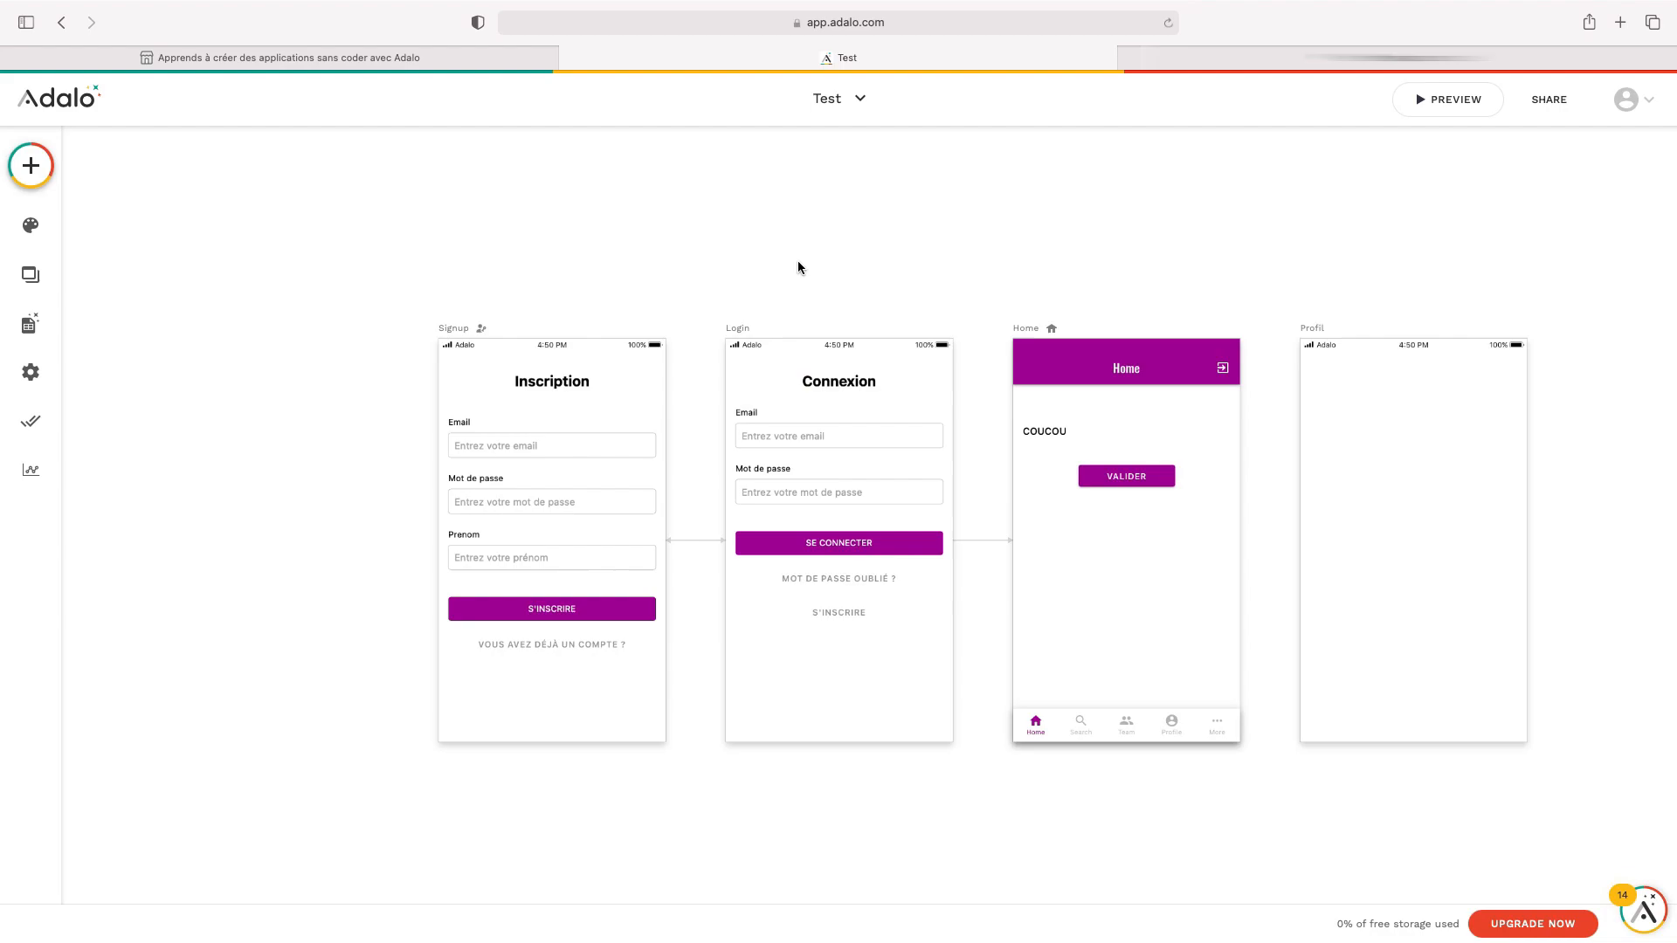
Delete the COUCOU text from the Home screen
scroll(799, 267, right, 2)
scroll(797, 262, right, 3)
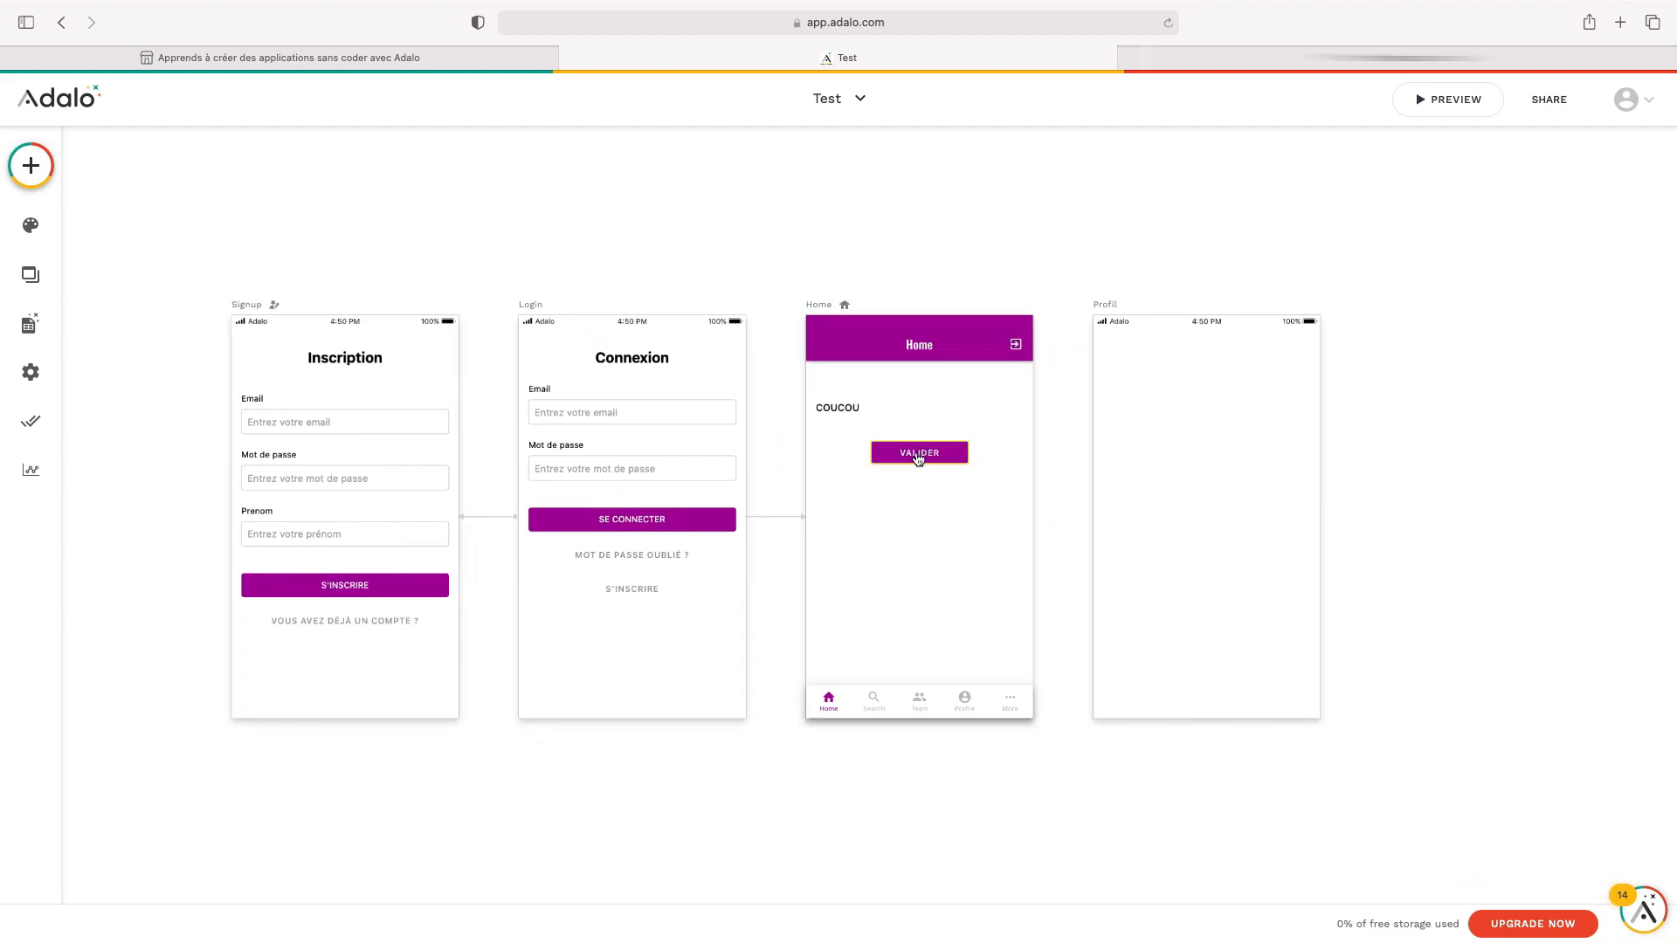
click(847, 409)
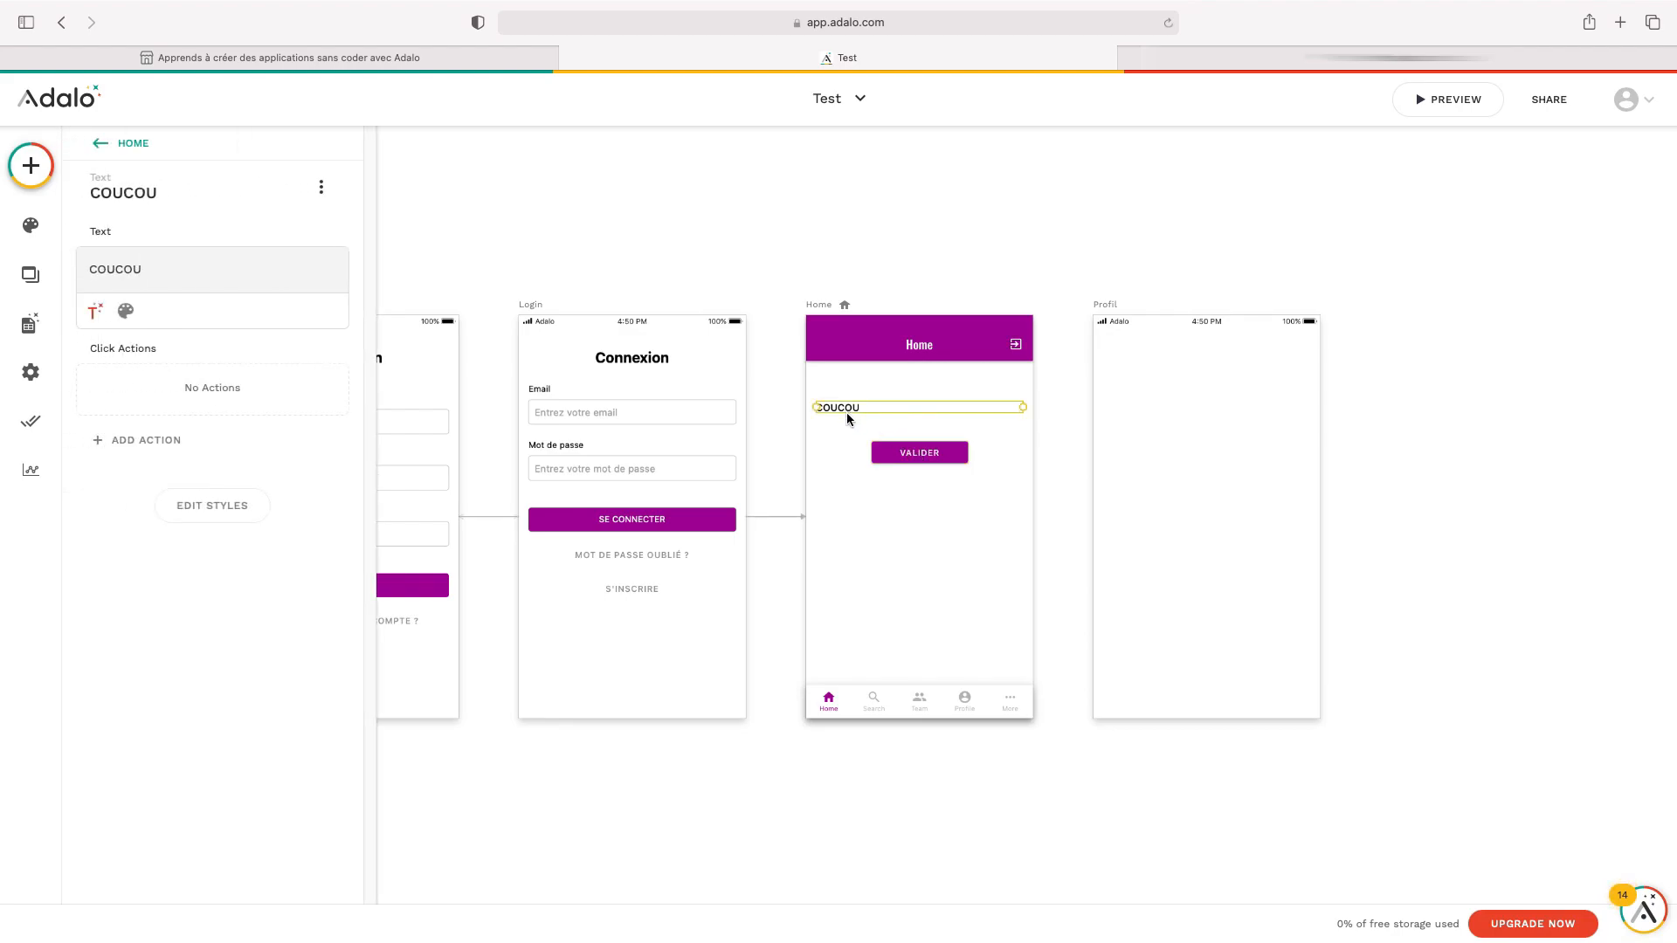
click(321, 189)
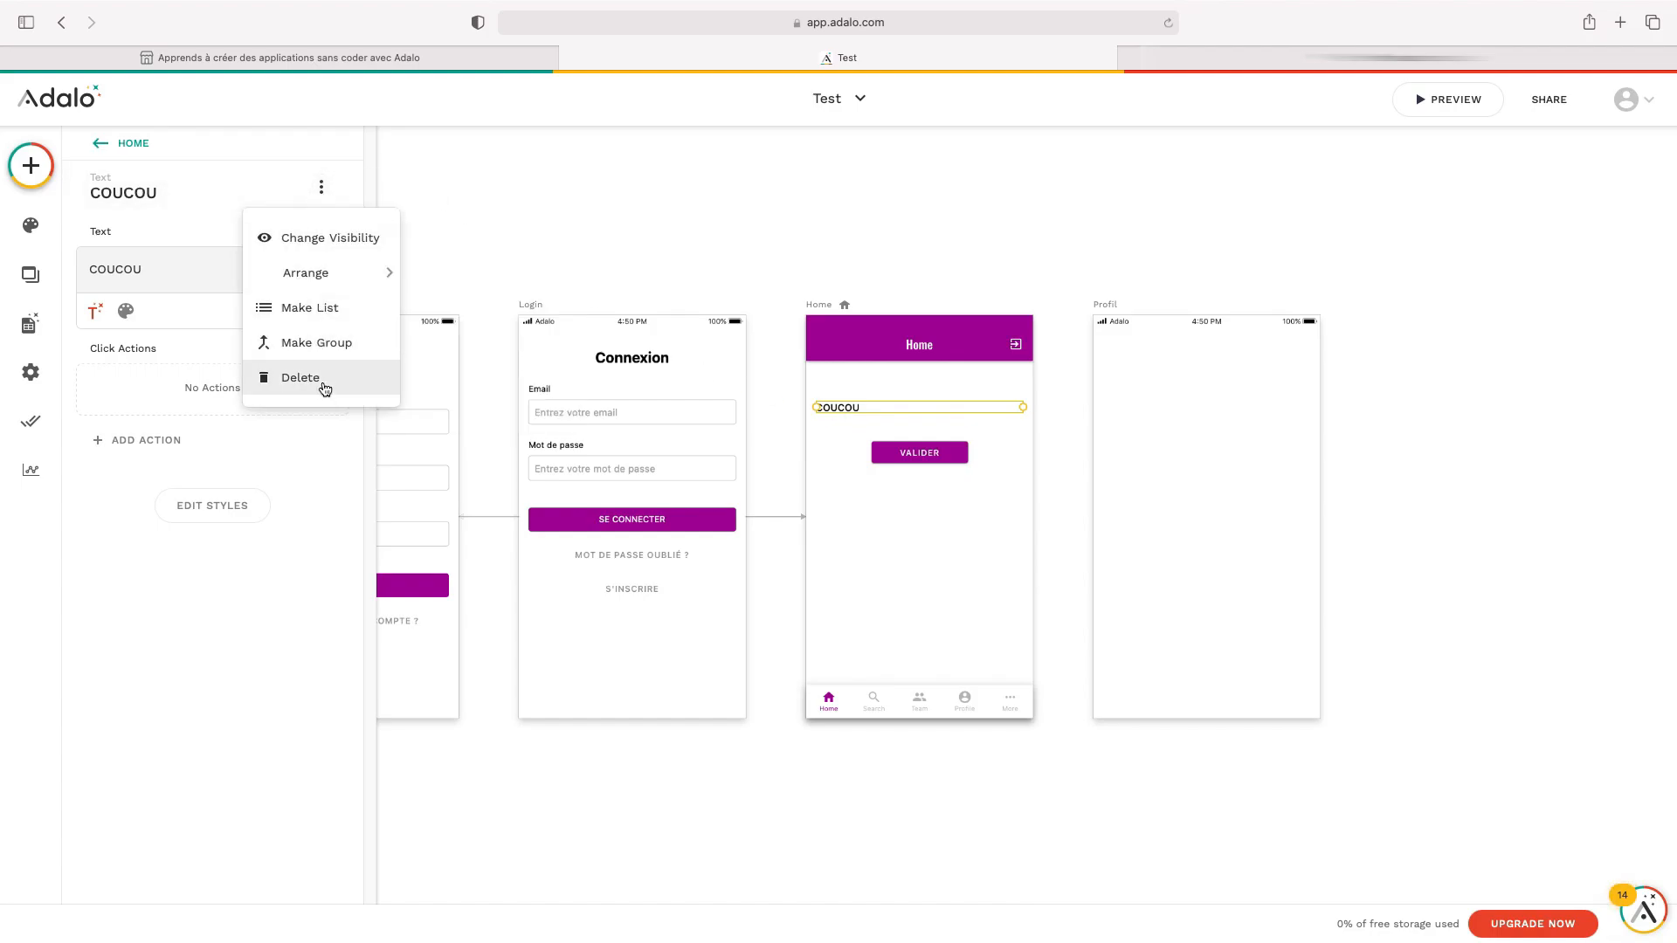
click(322, 187)
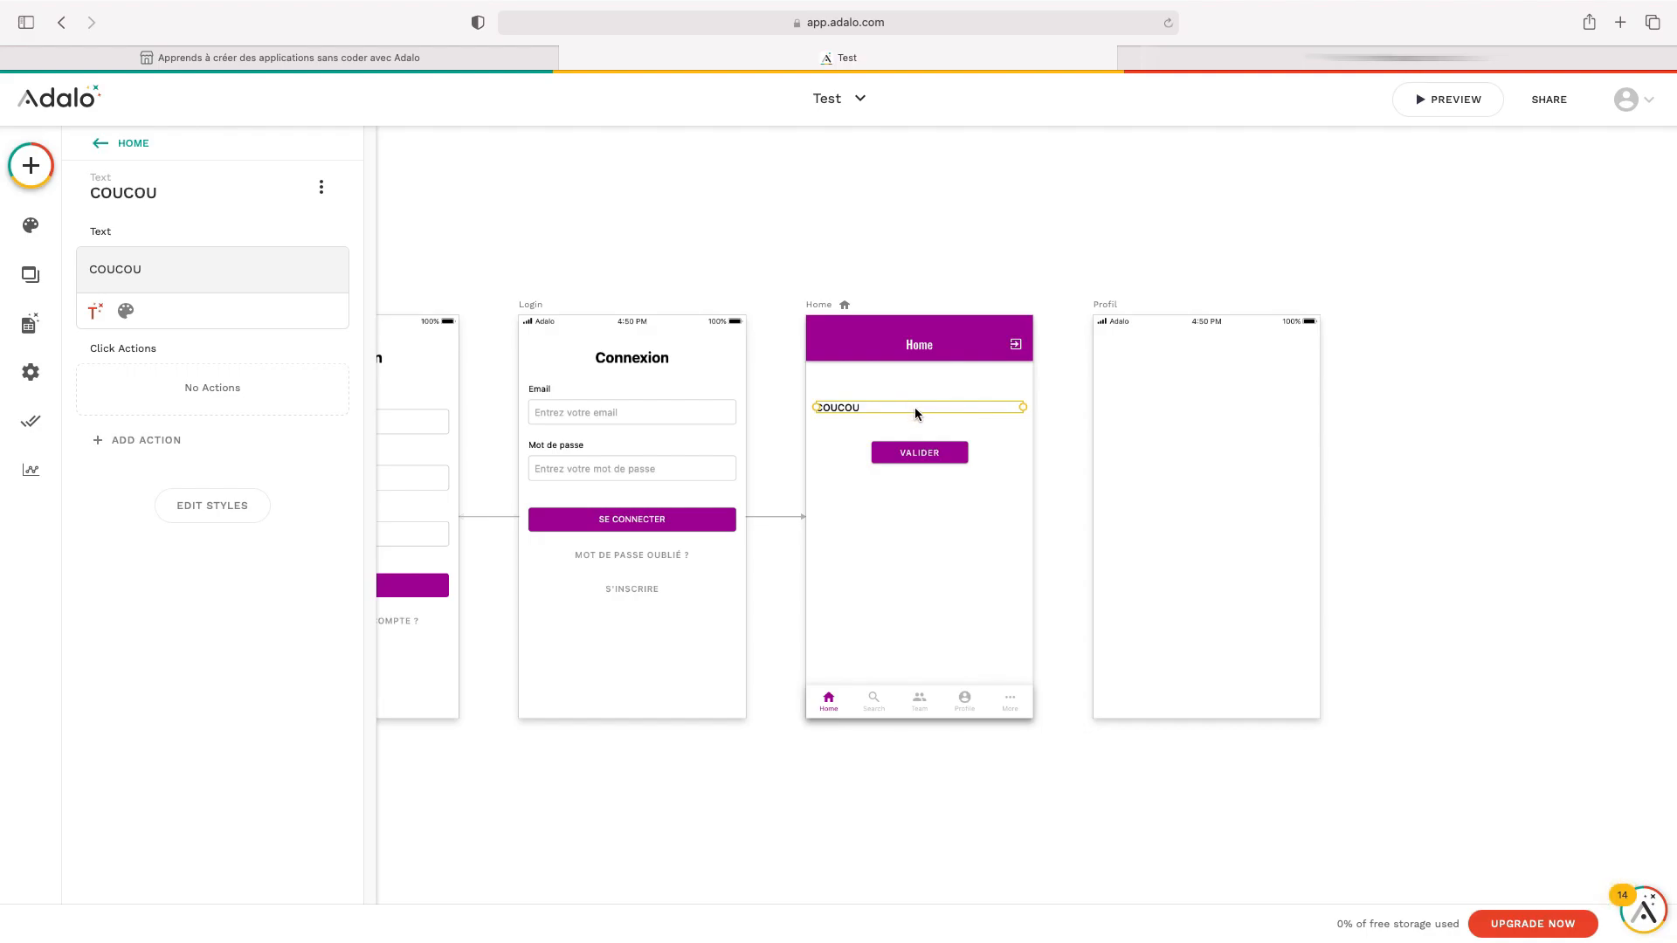
key(Delete)
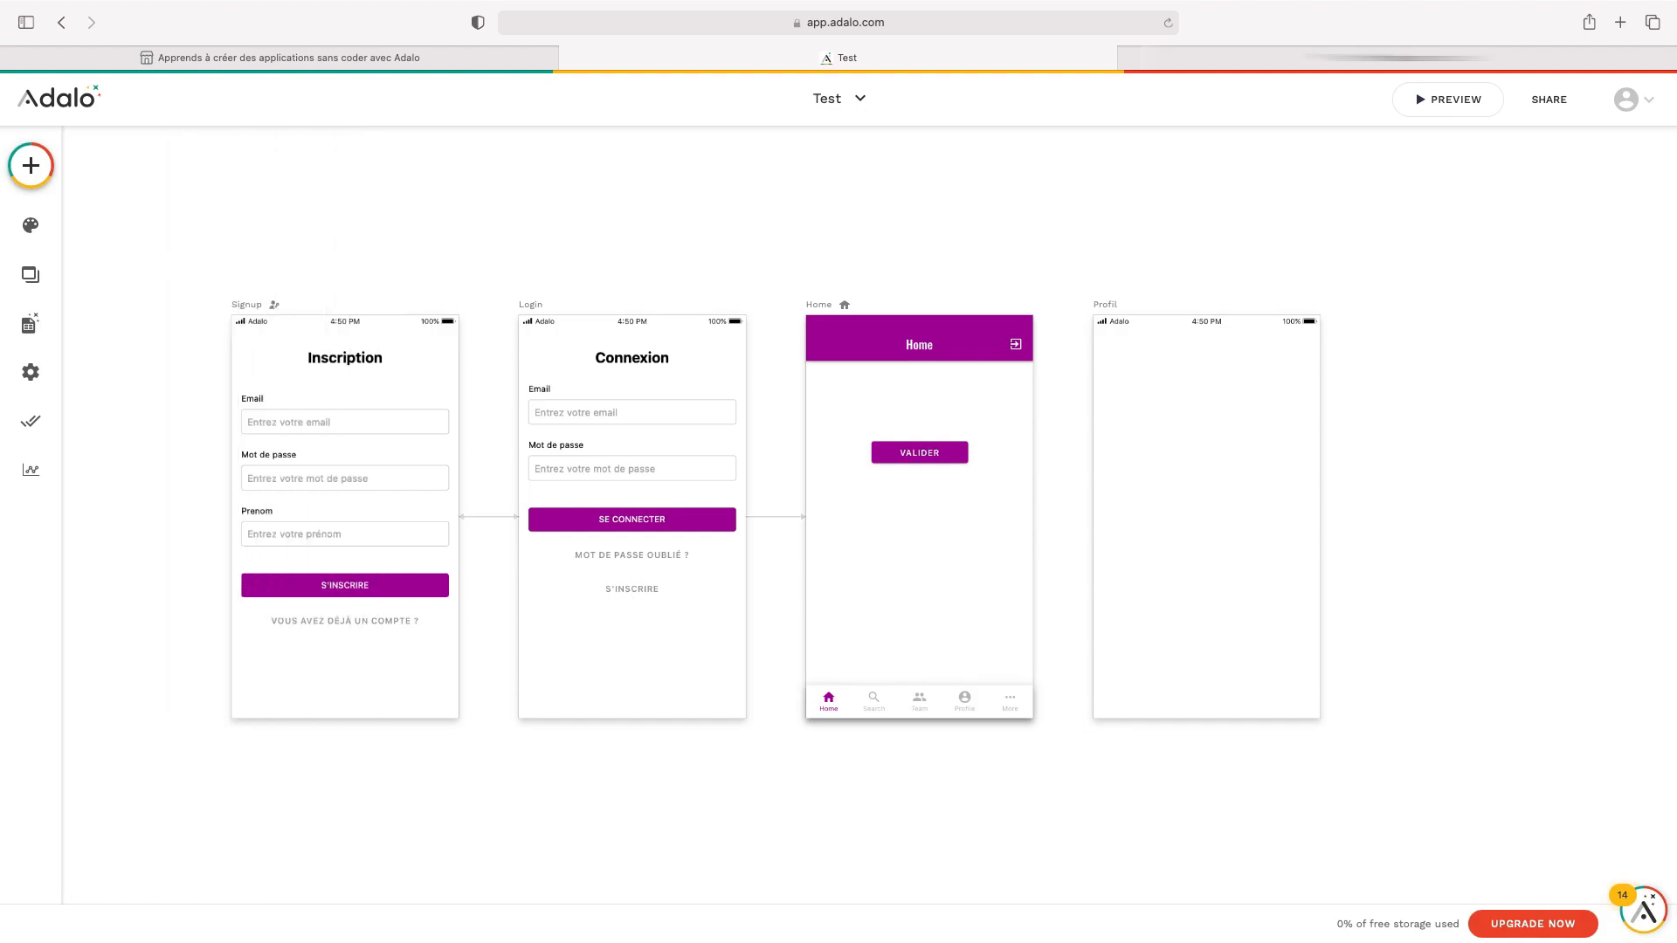
Delete the VALIDER button from the Home screen via its options menu
click(926, 456)
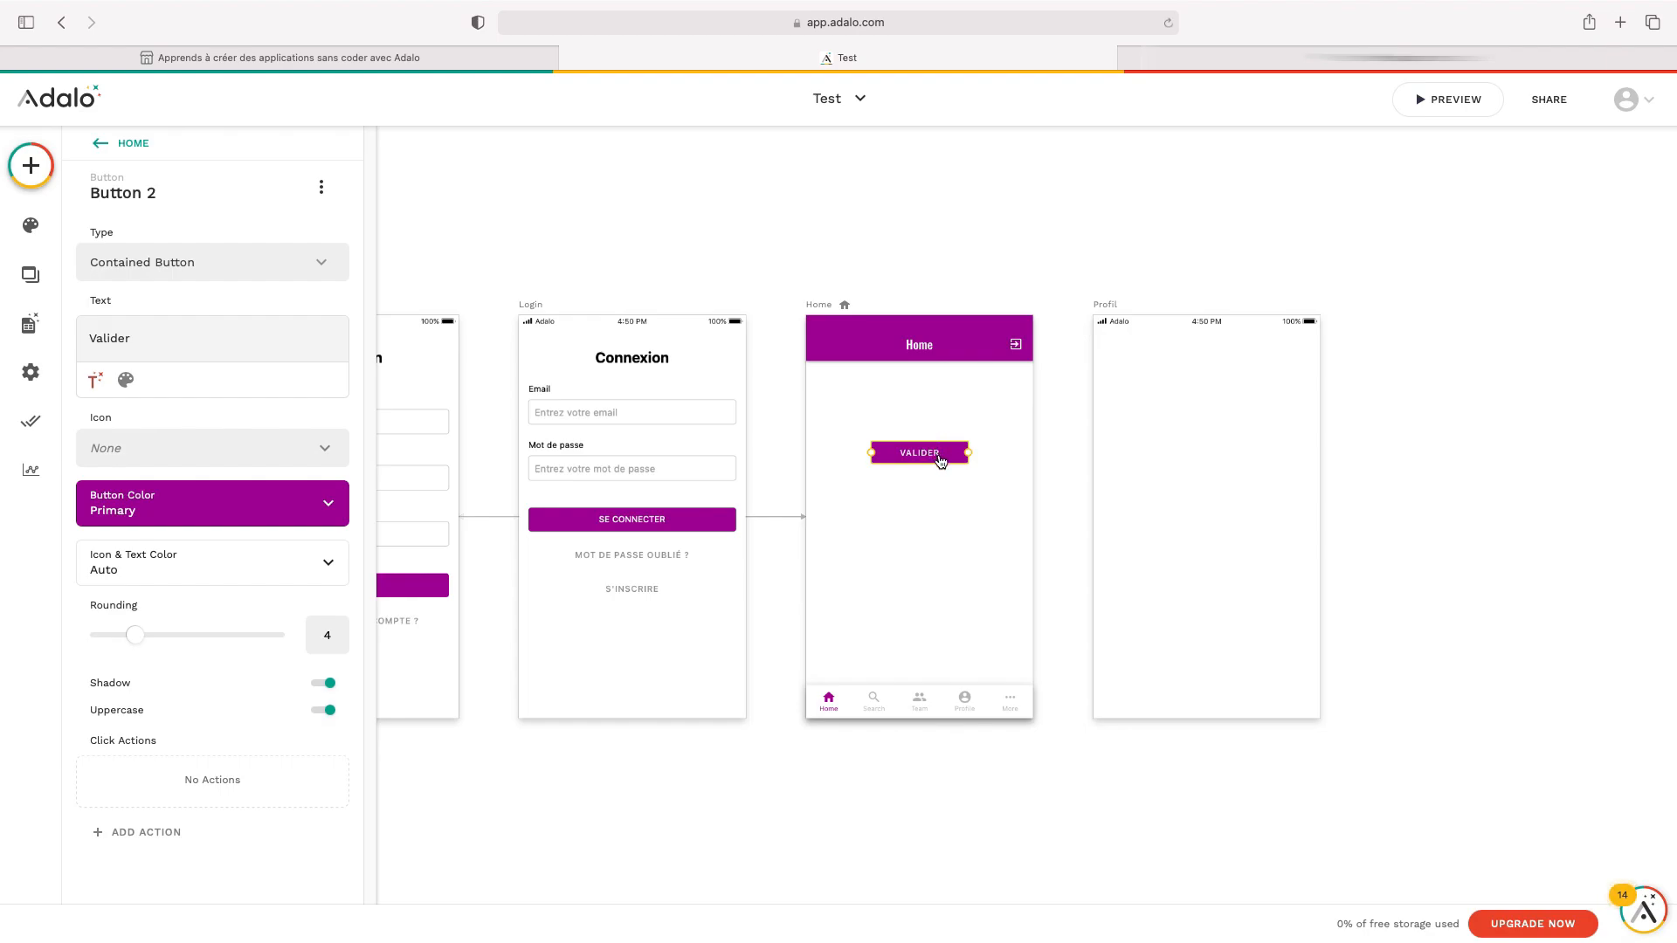
click(320, 188)
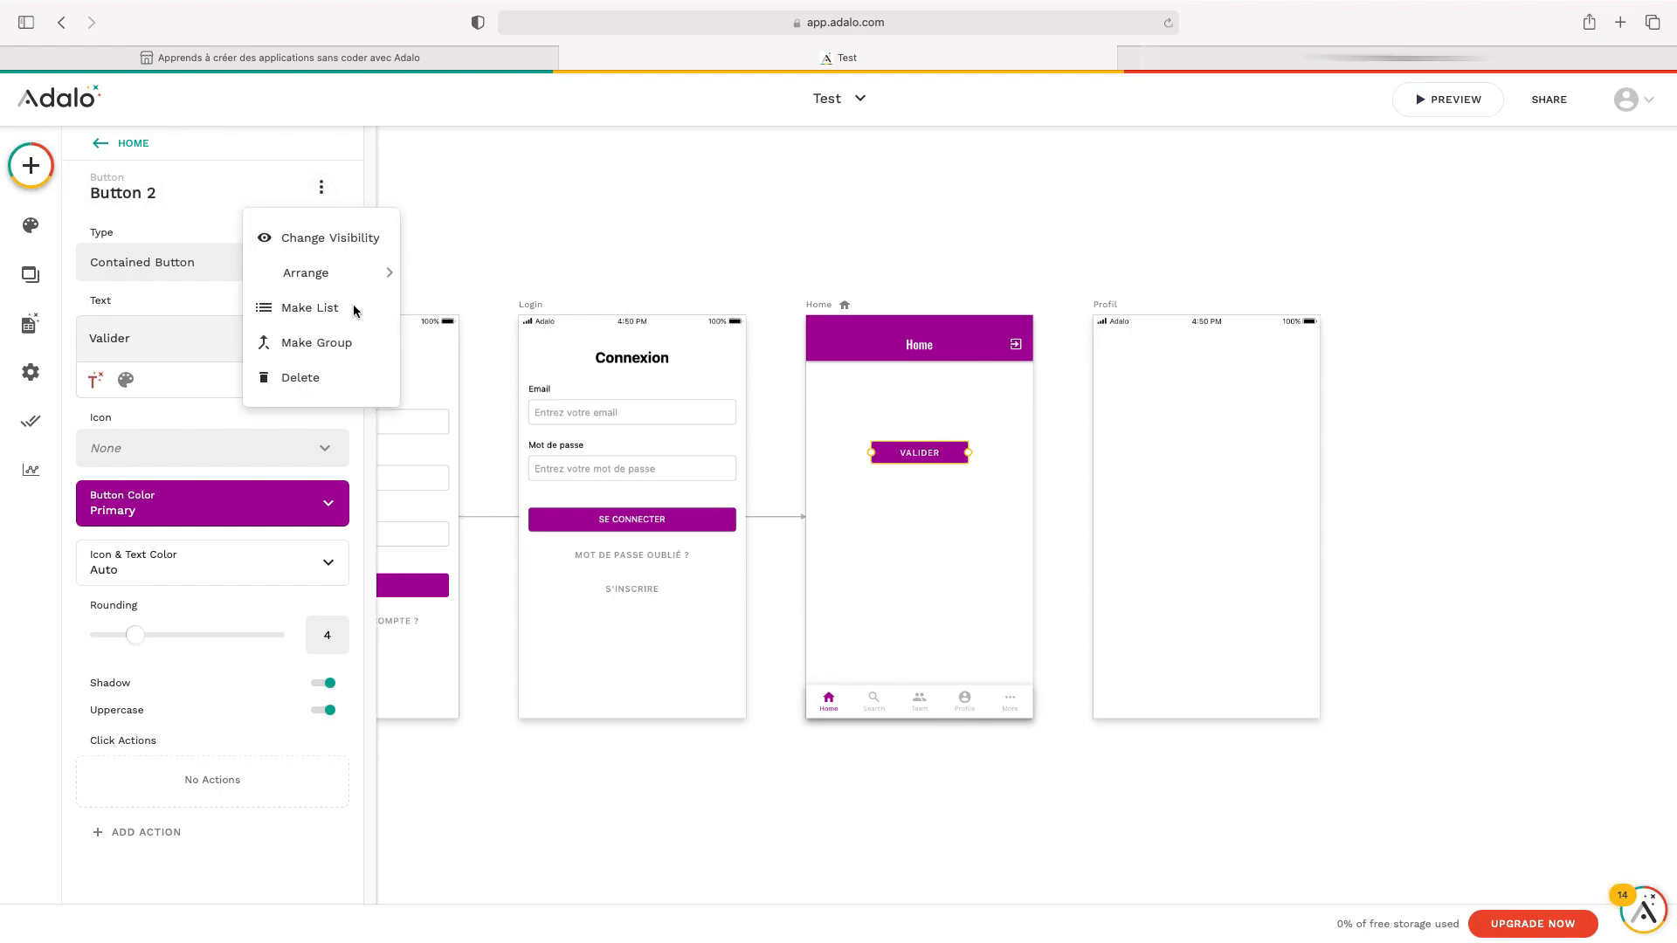
click(356, 378)
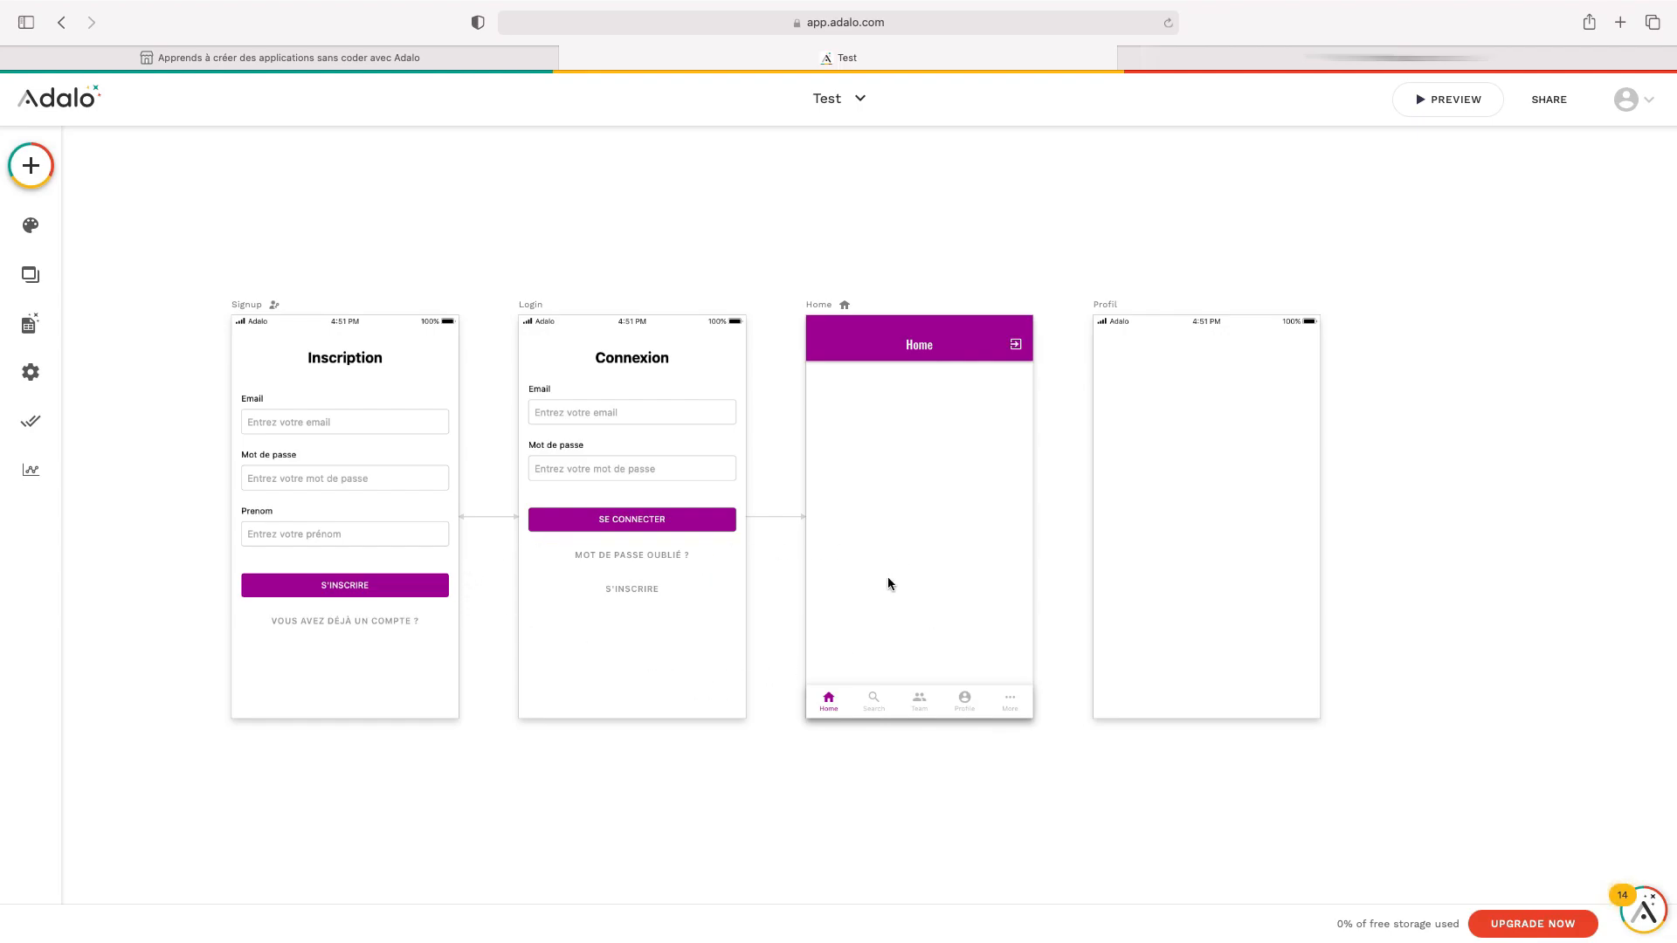
scroll(889, 582, down, 3)
scroll(890, 582, left, 3)
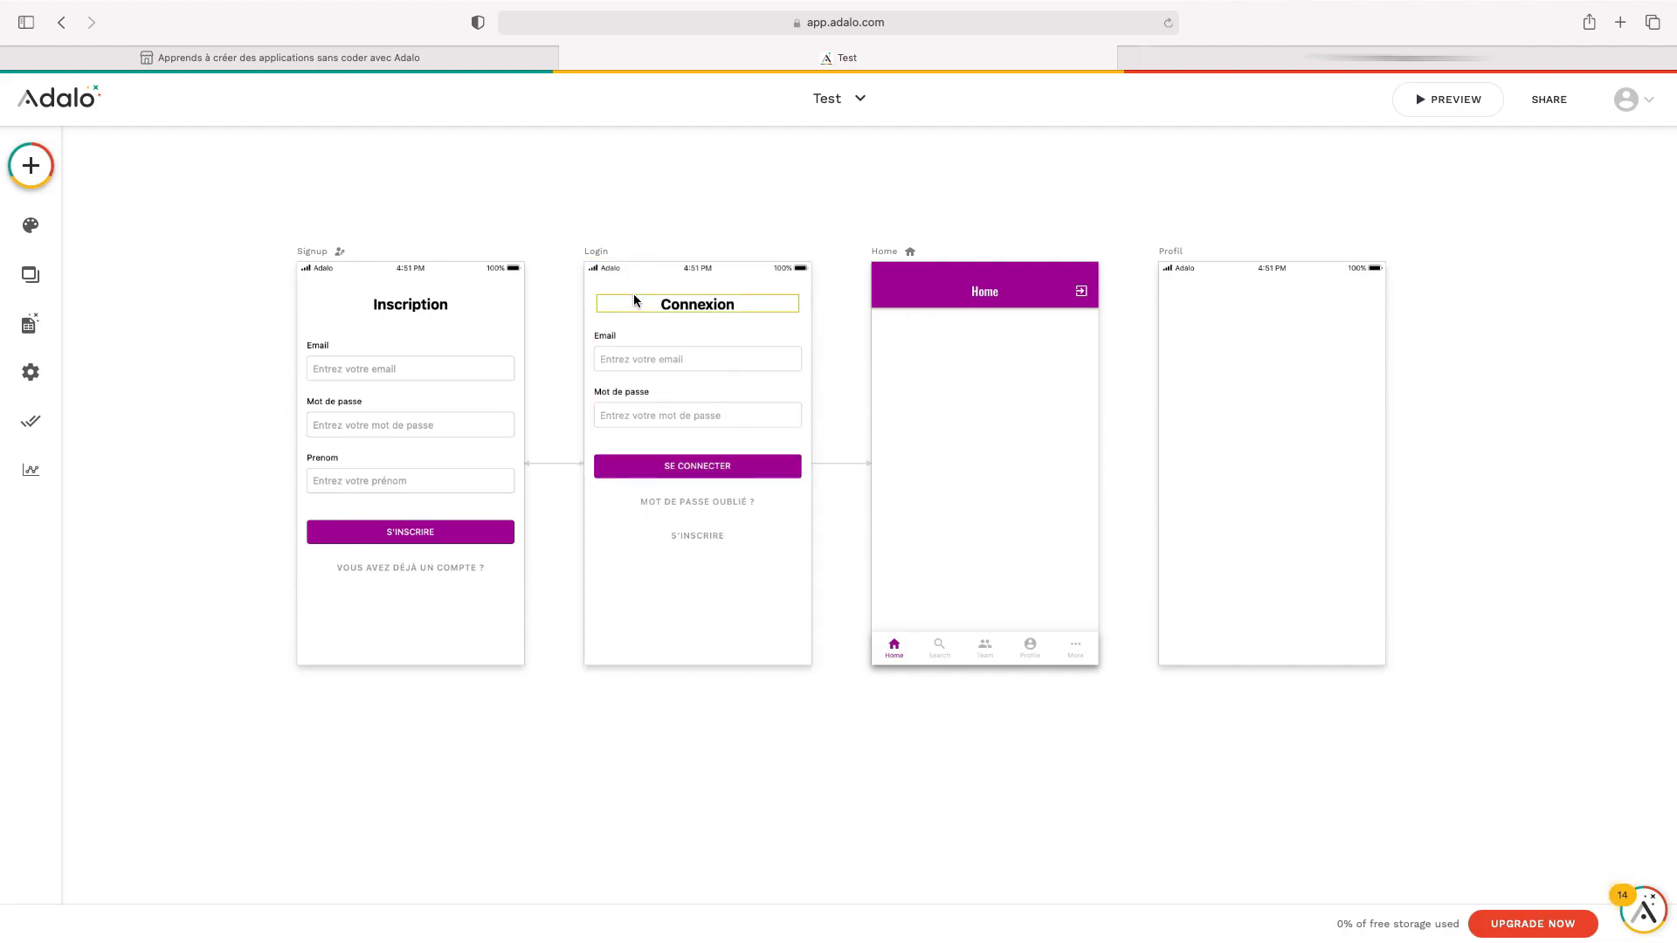
Remove the Home link from the Login form's submit button click actions
click(632, 261)
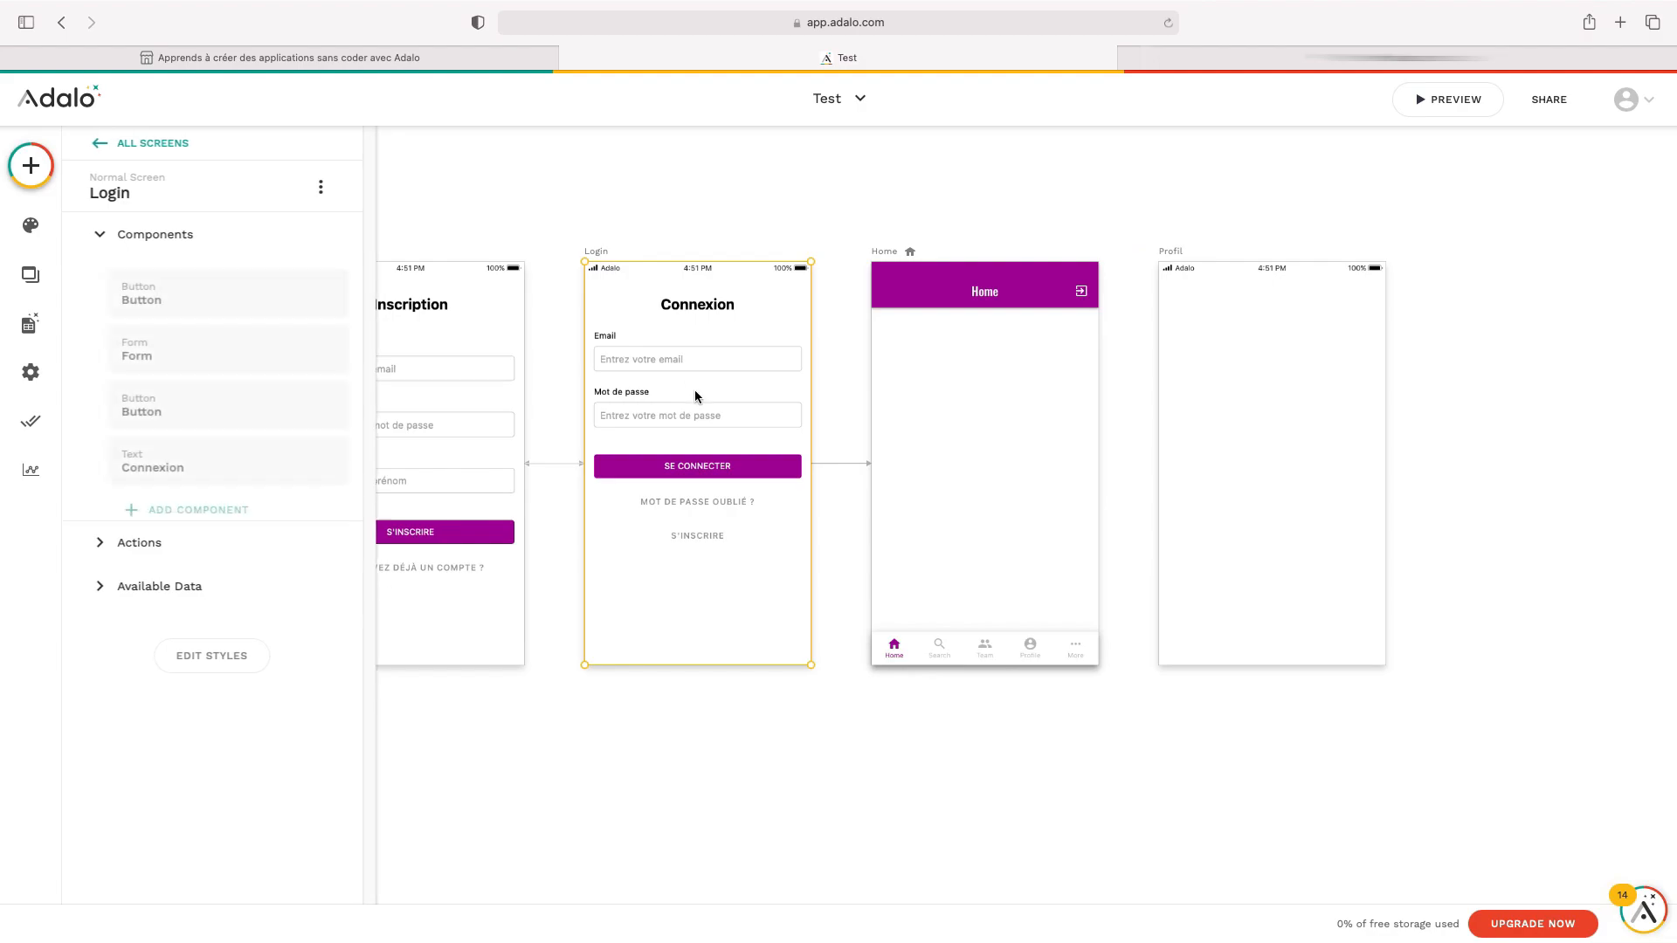
click(709, 473)
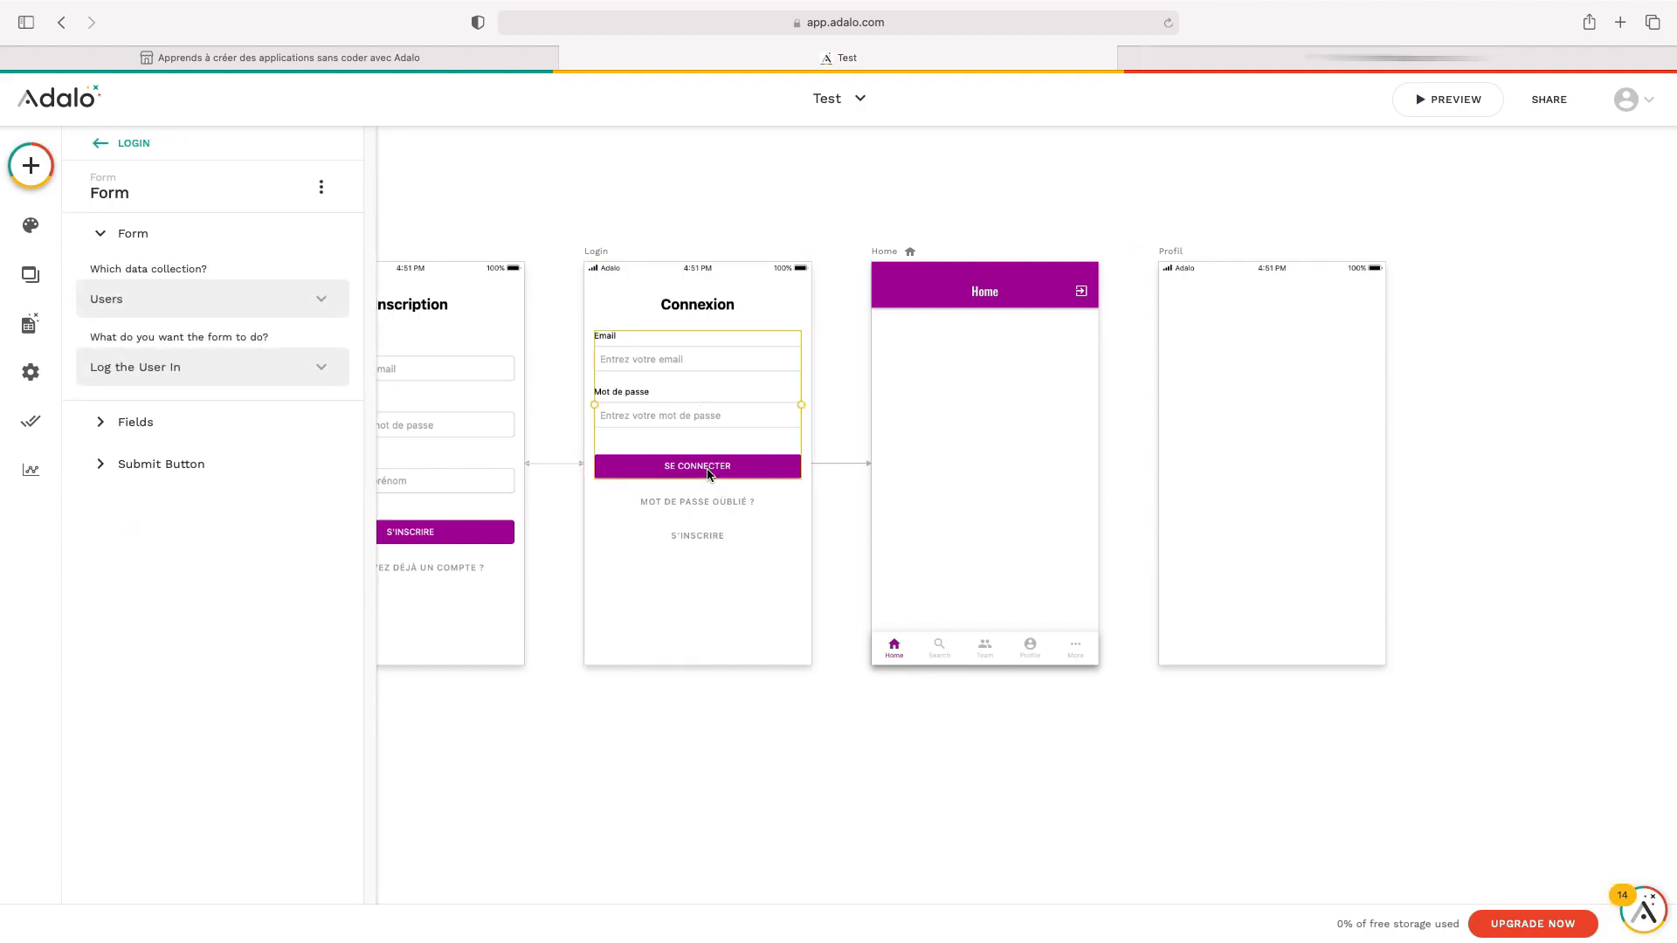
click(201, 469)
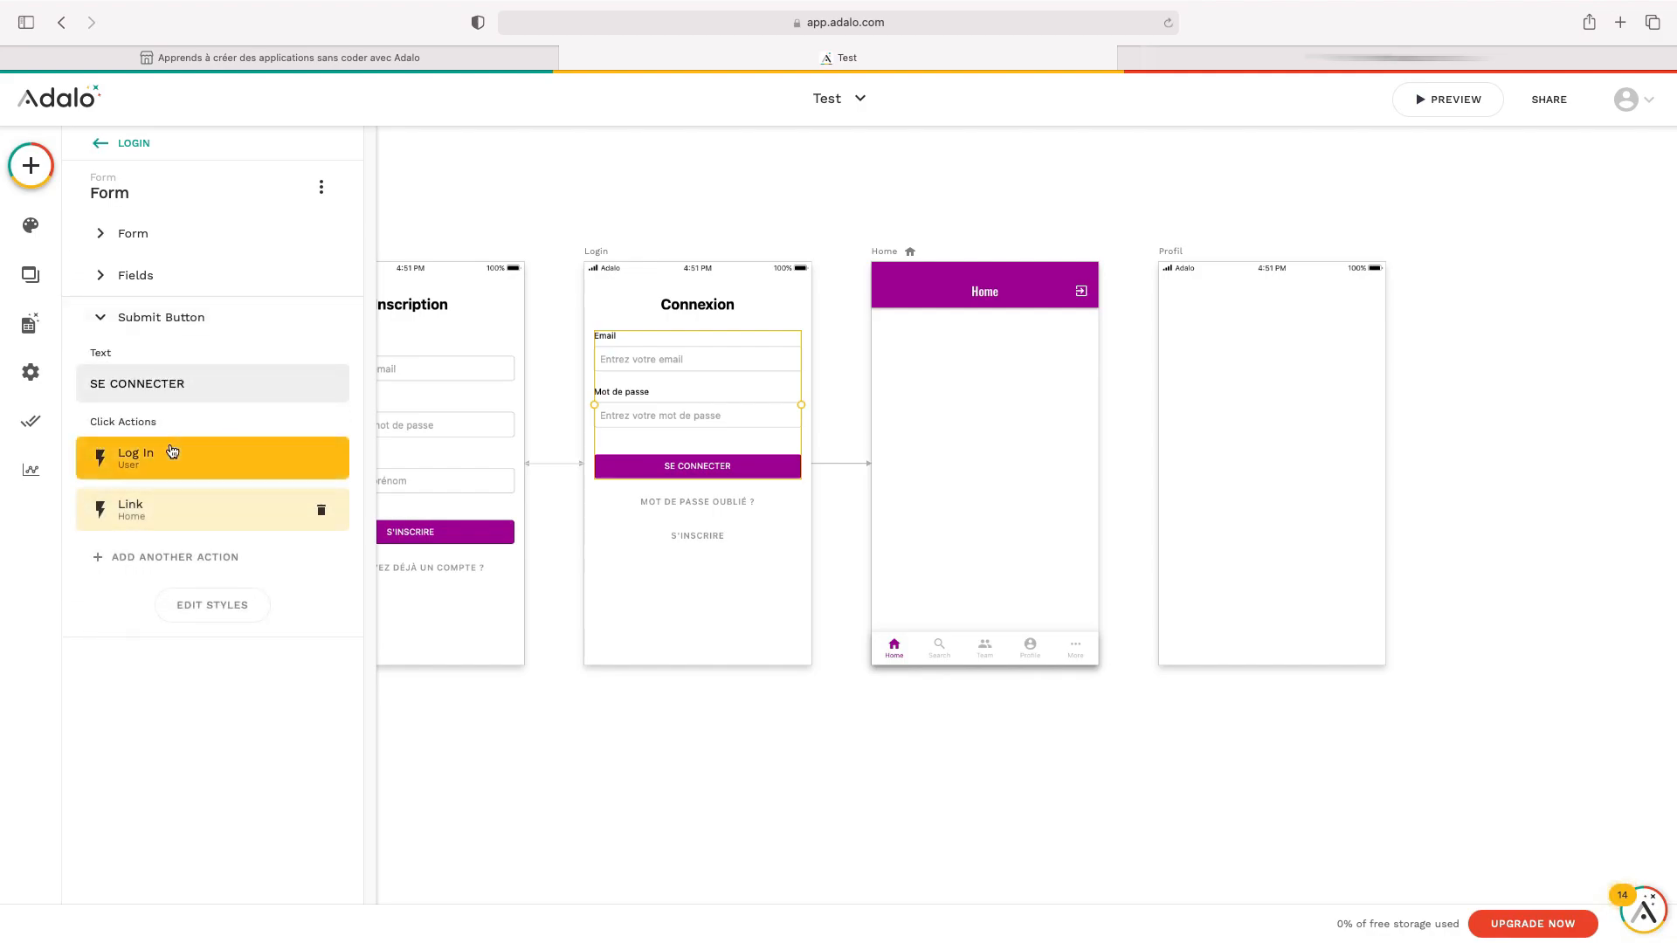
drag(86, 424, 172, 423)
click(175, 425)
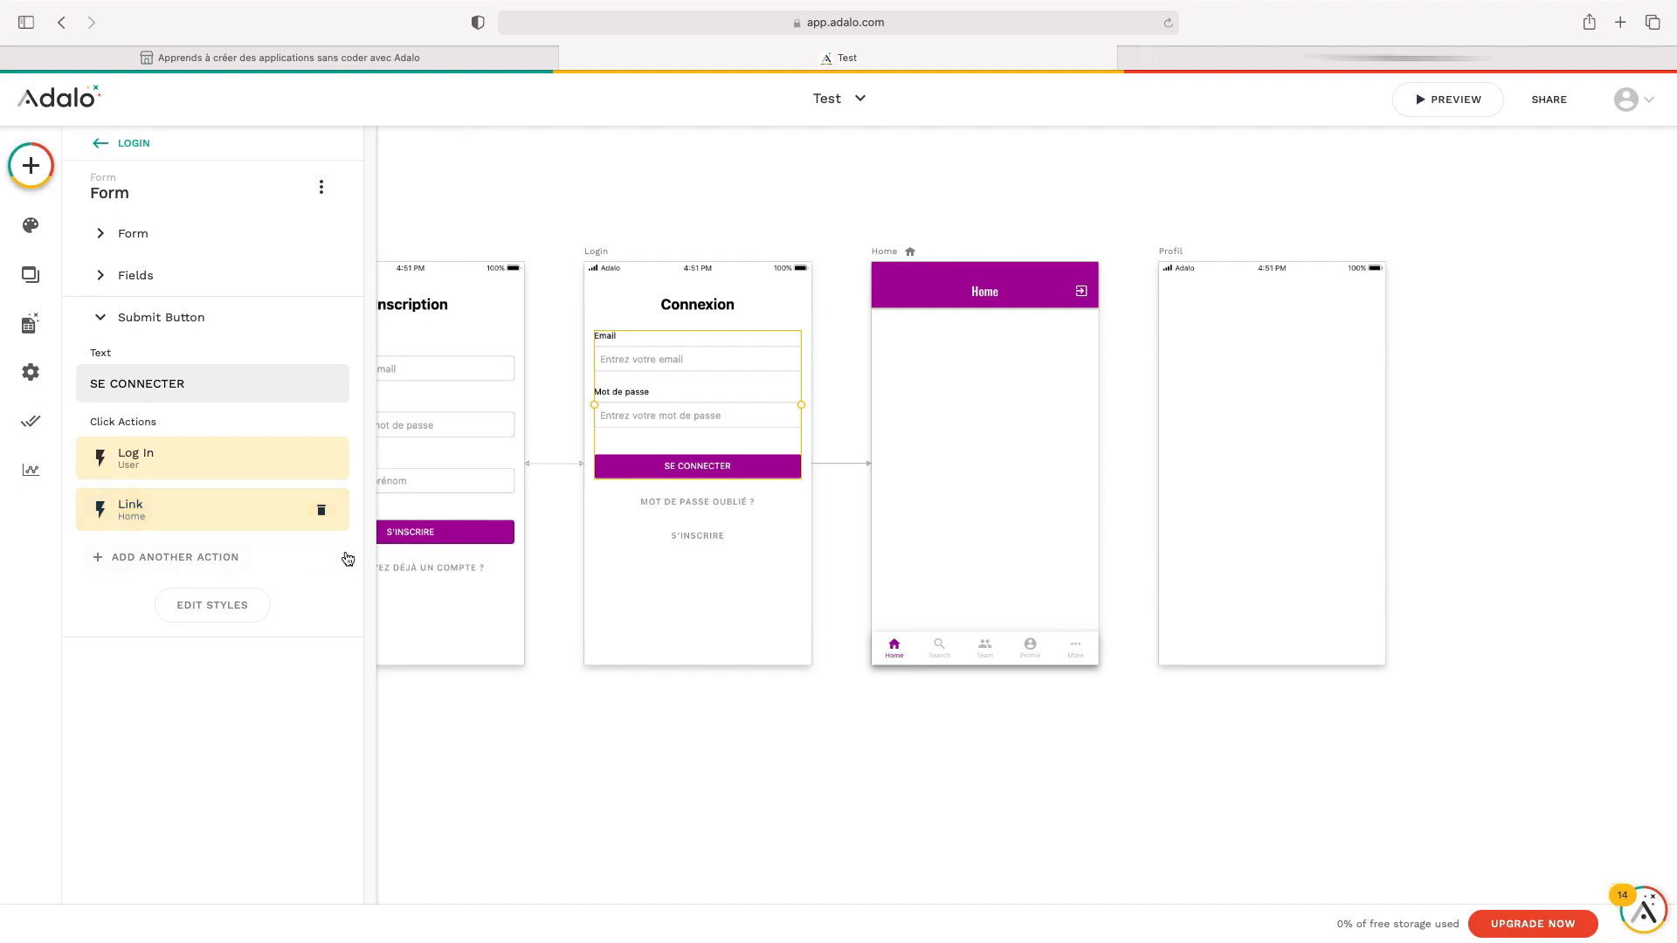
click(322, 512)
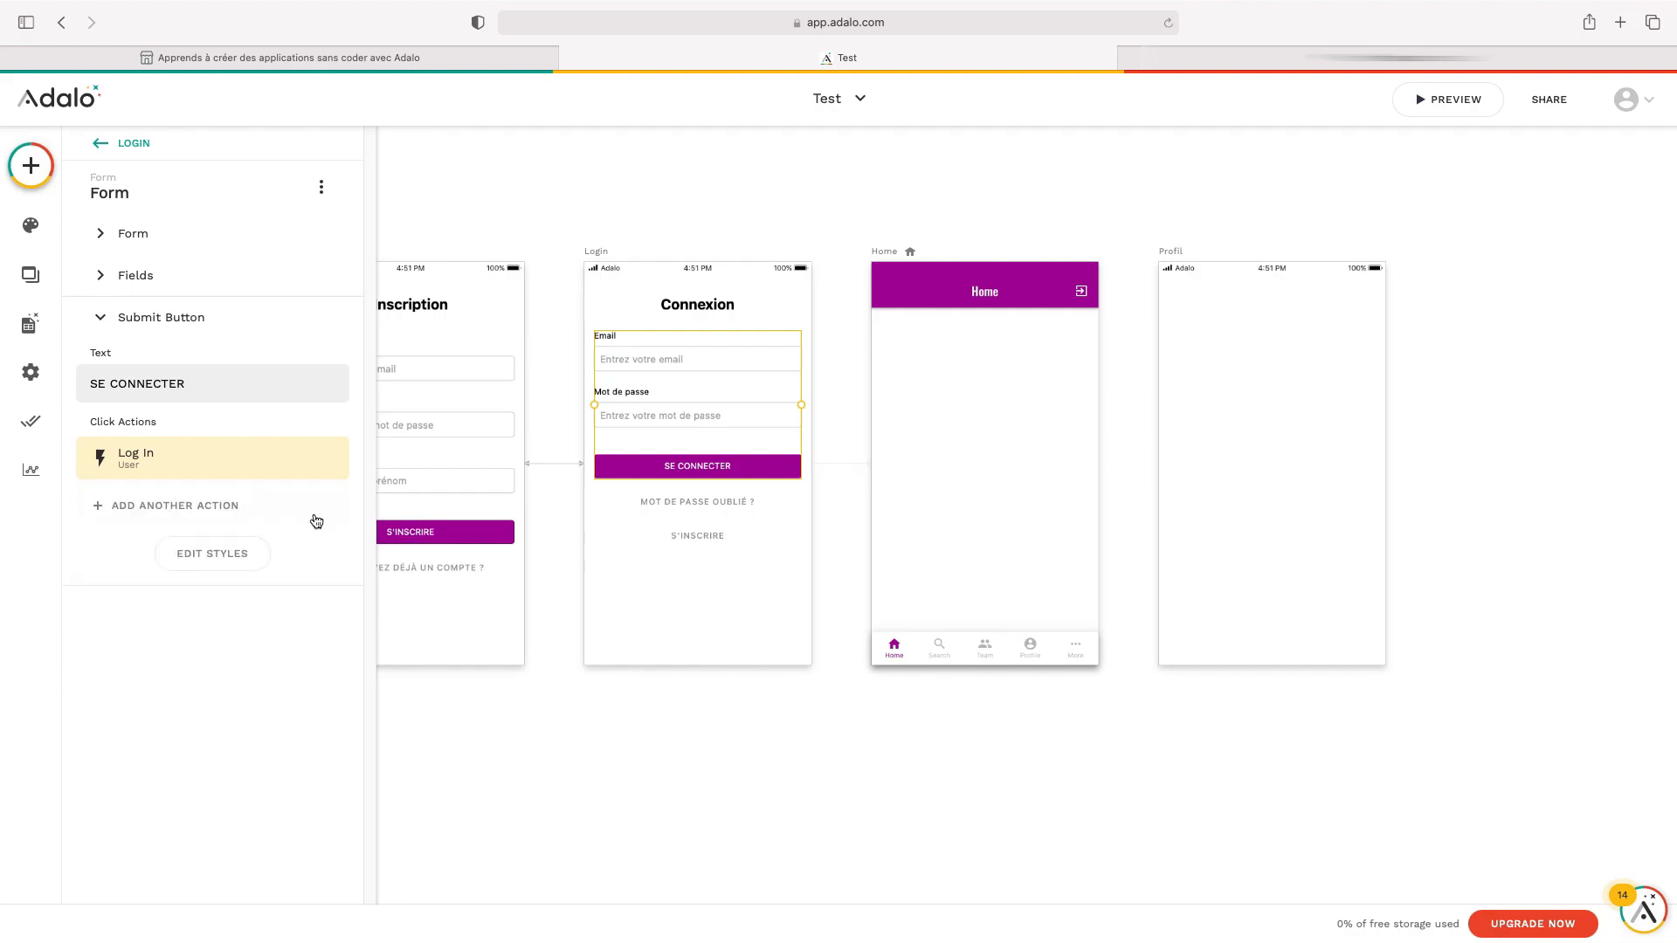
Add a Link action to the Profil screen after the button's Log In action
click(190, 510)
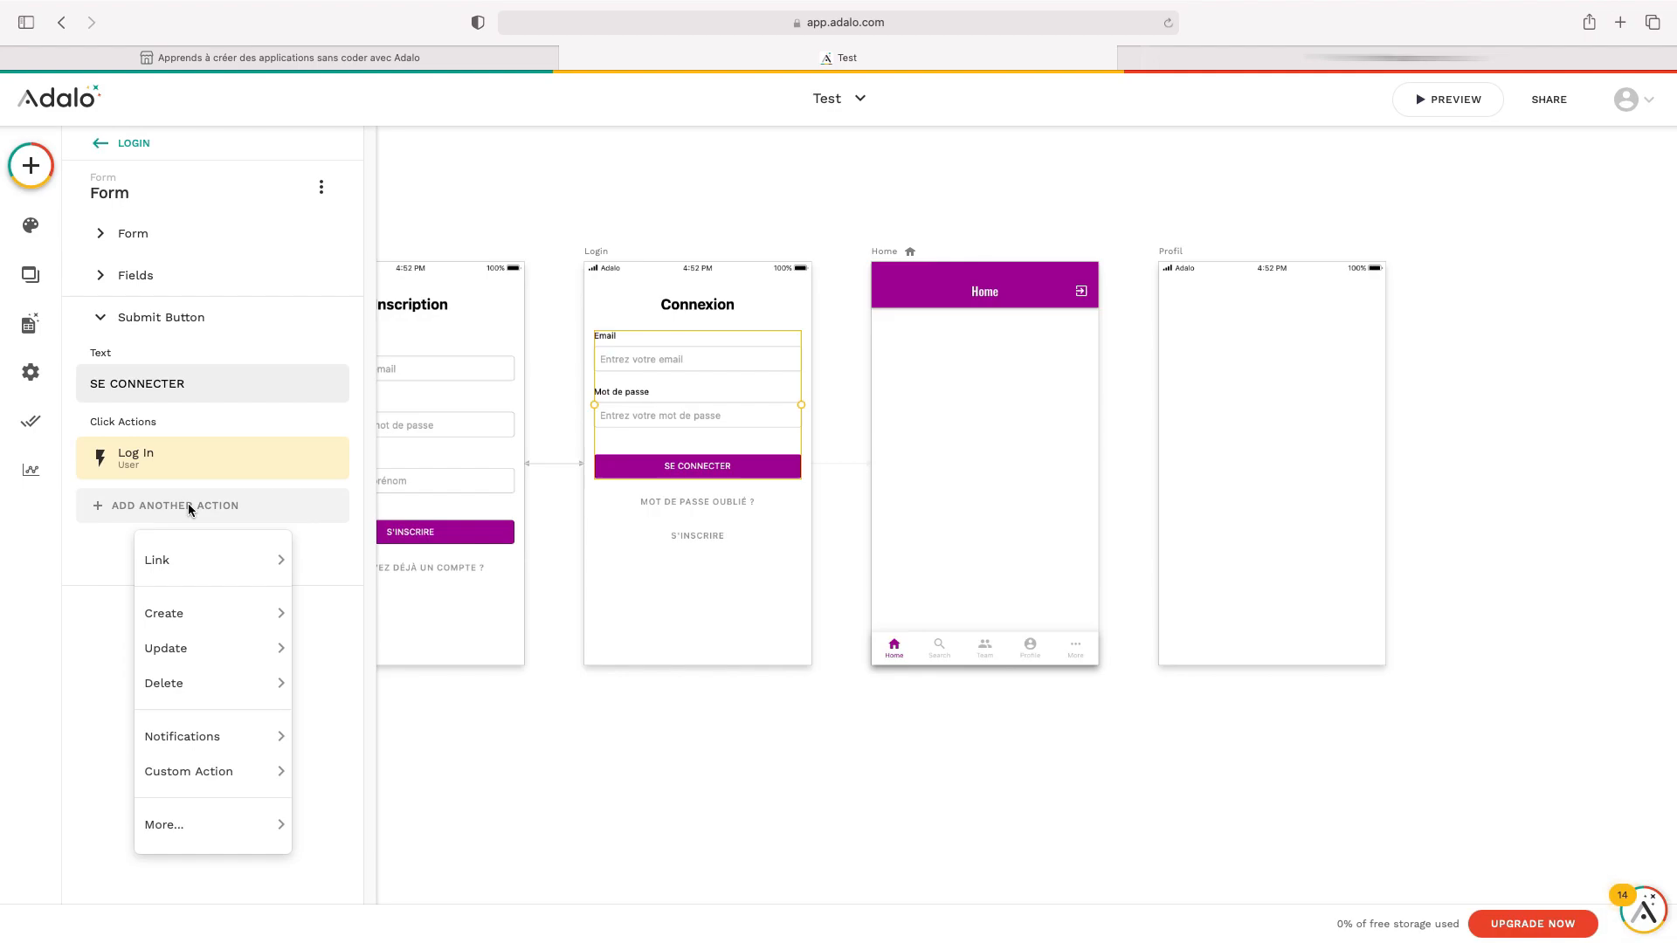
mouse_move(208, 566)
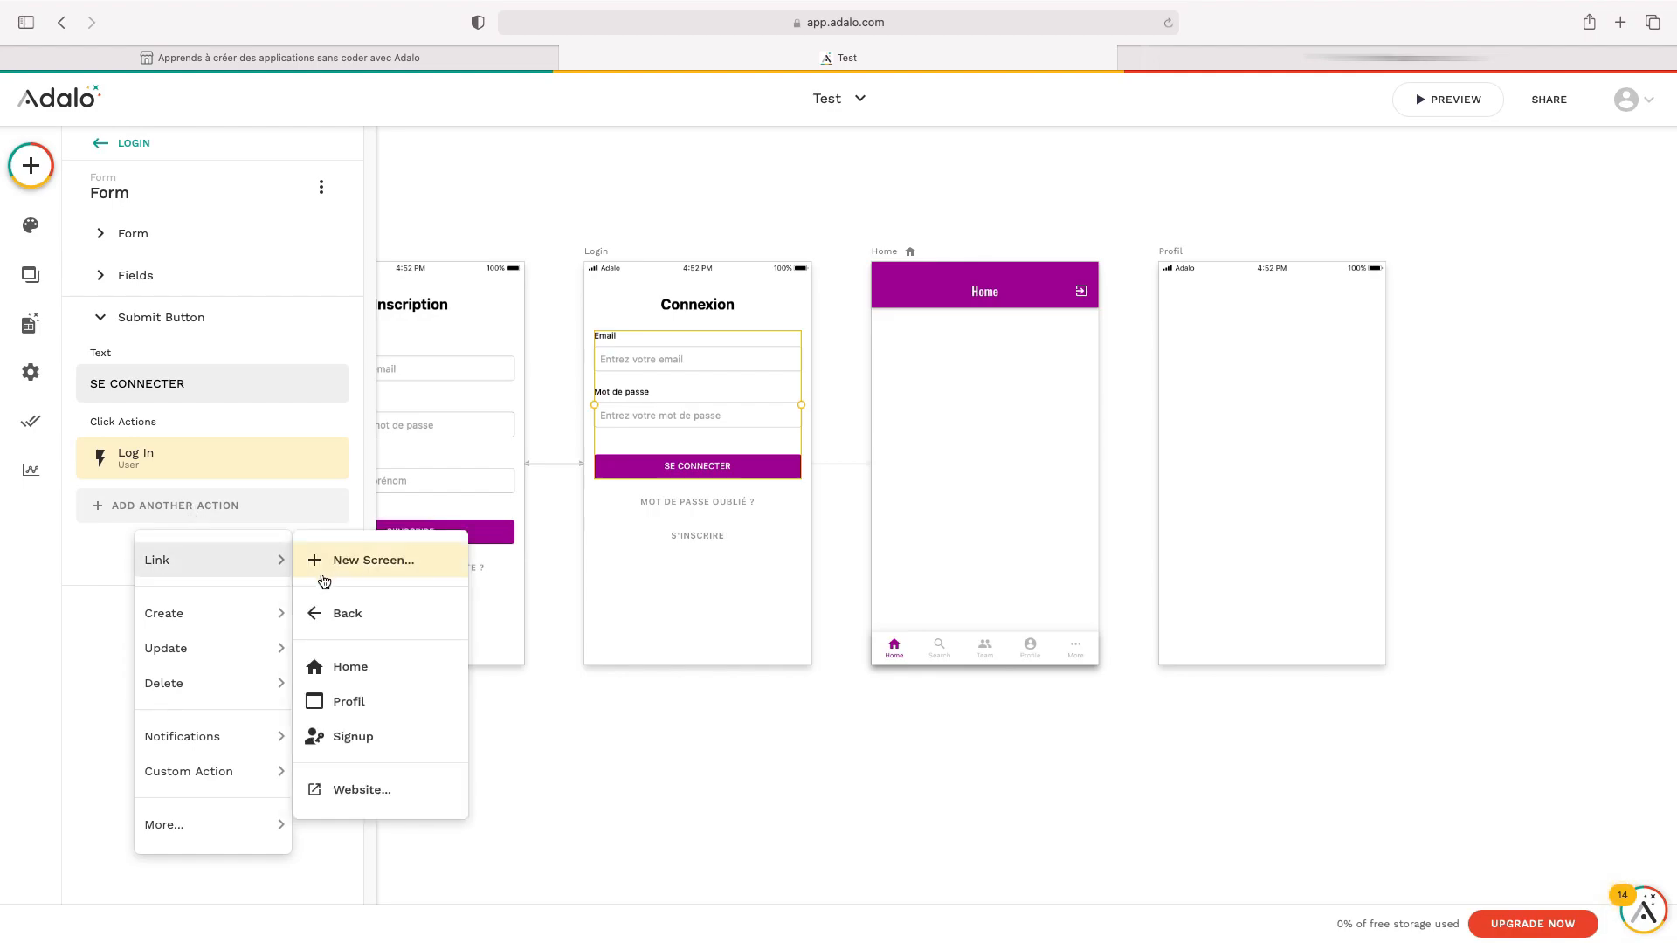
click(373, 703)
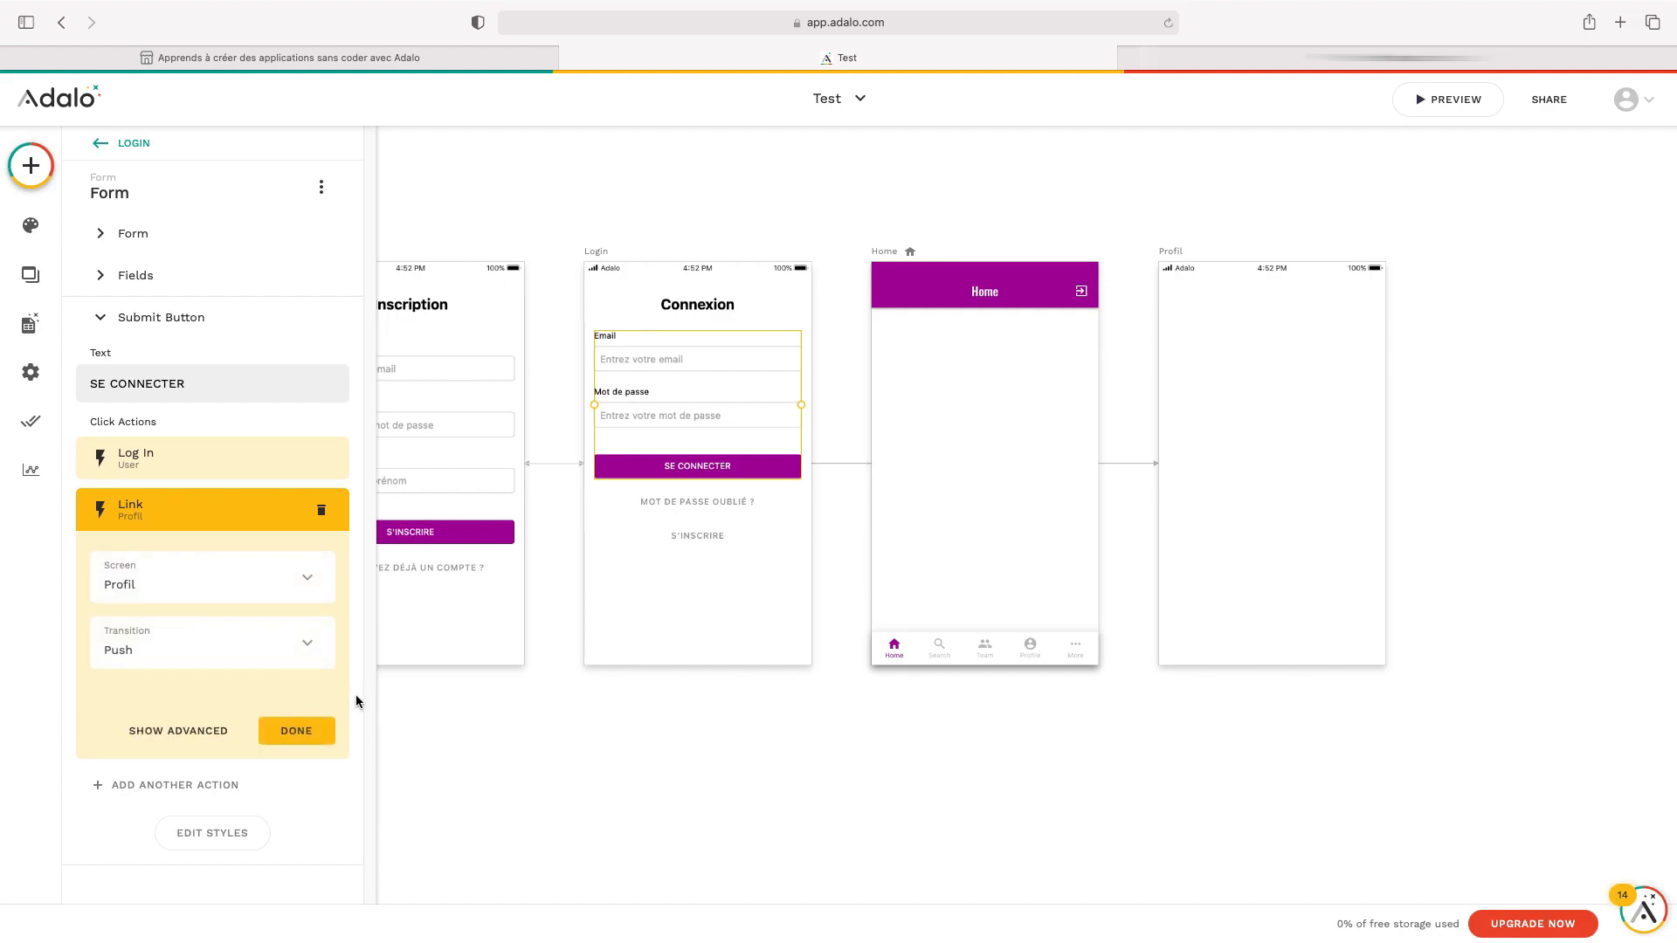
click(297, 731)
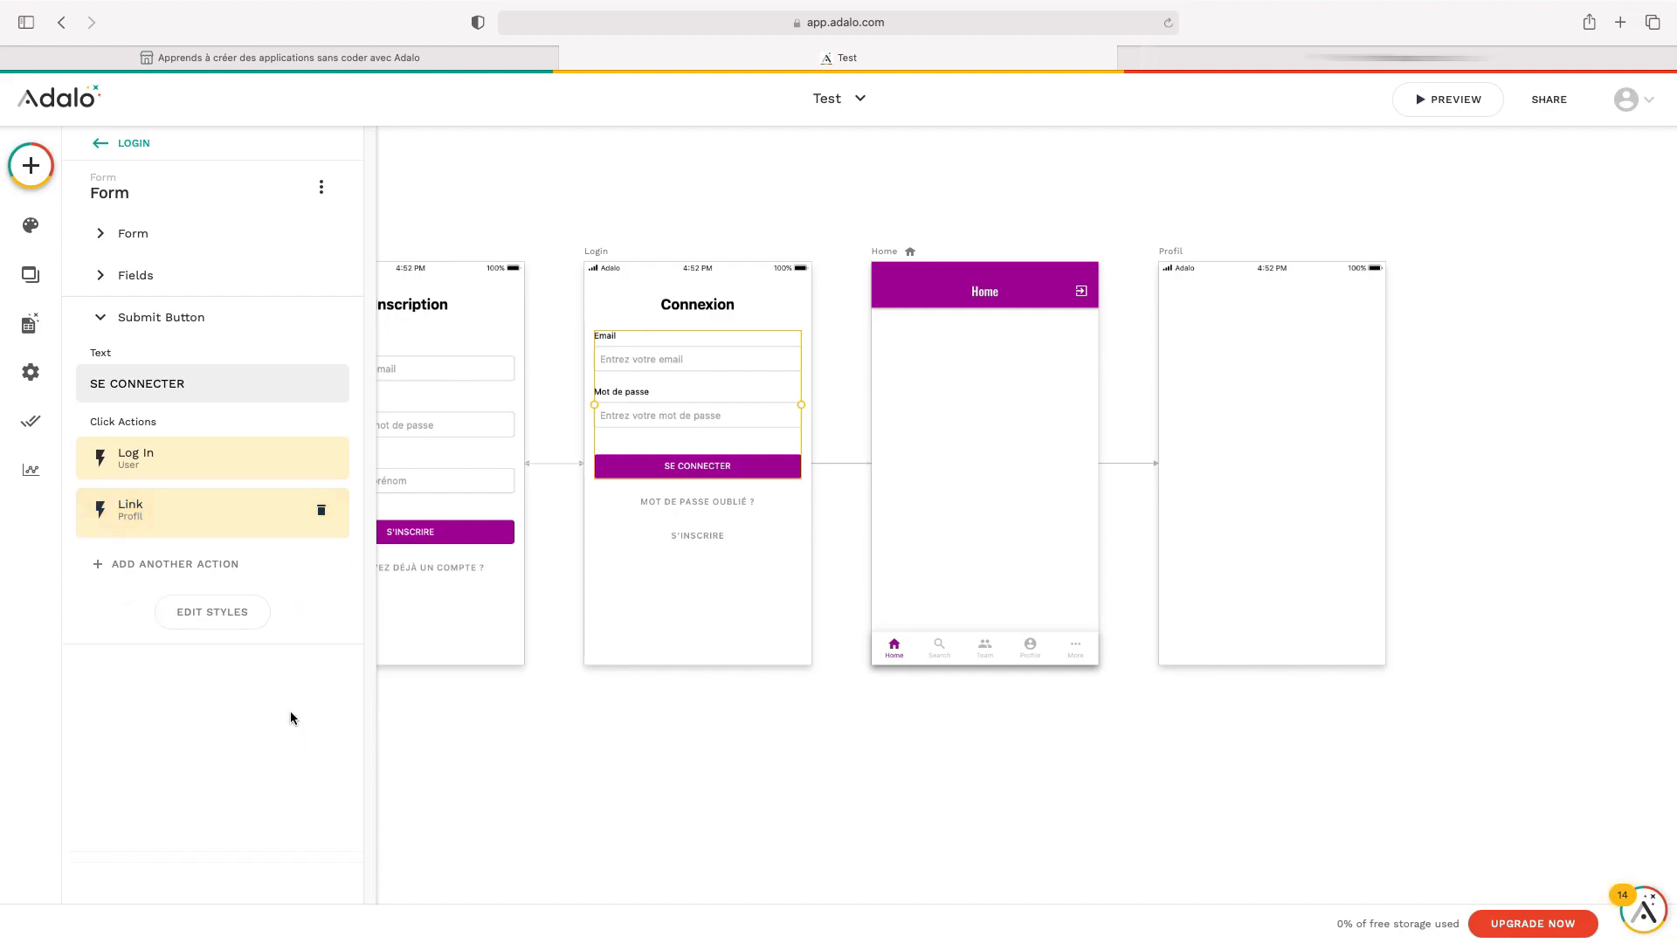
click(758, 751)
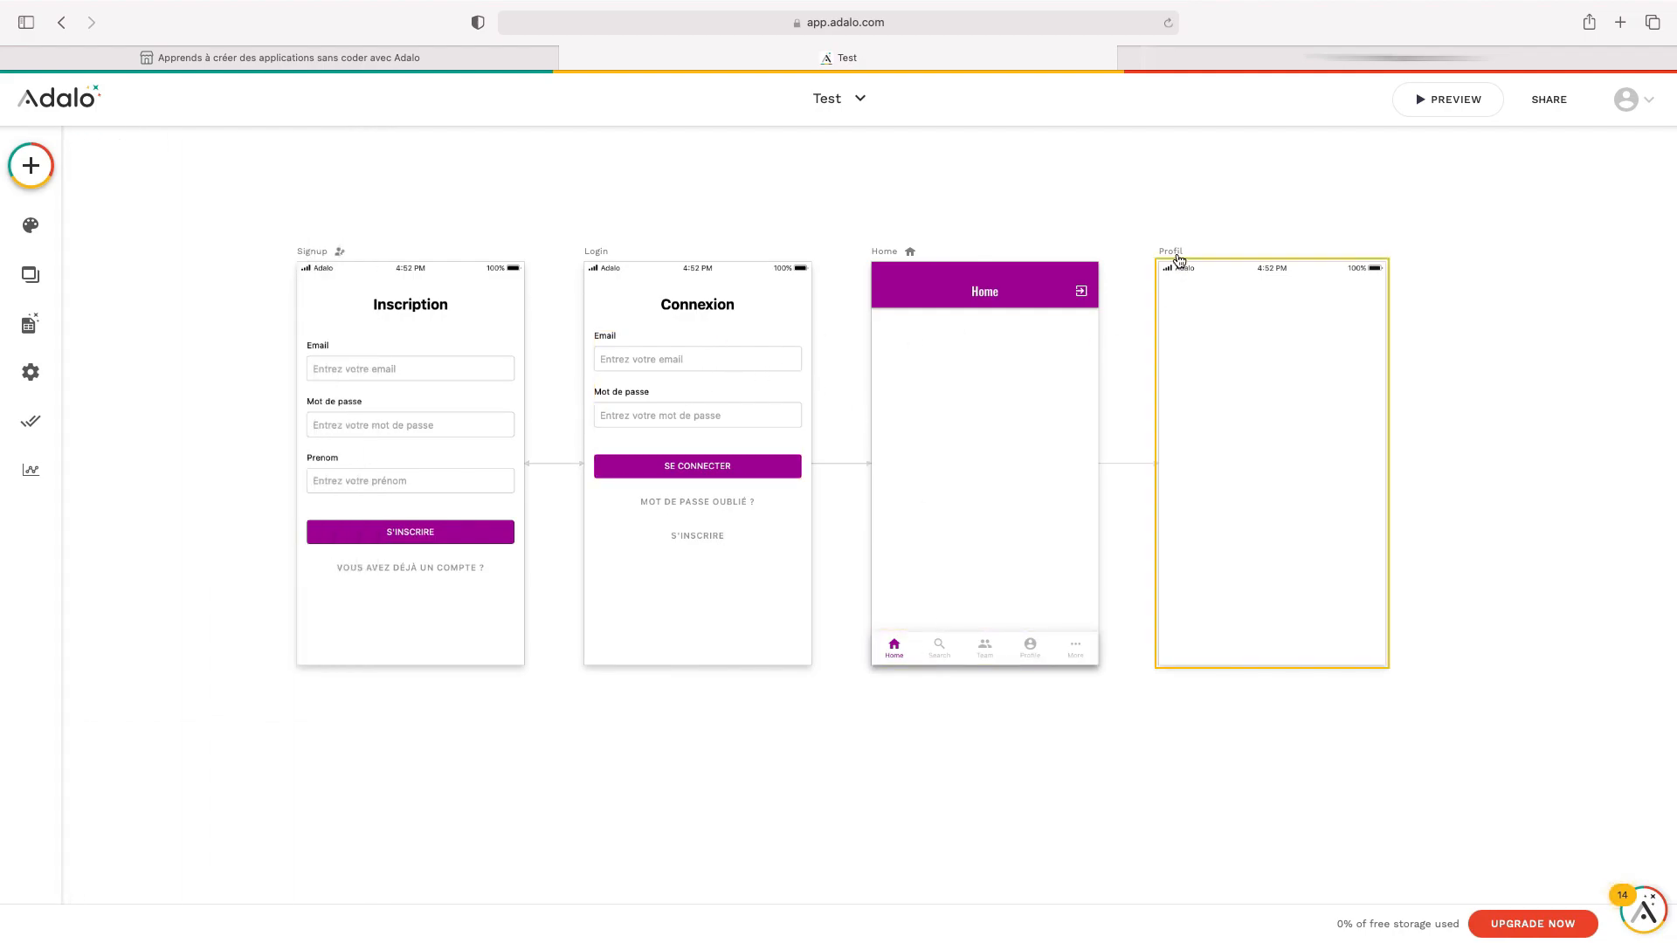
Preview the app, switch to the Connexion screen and enter a test email address
click(1428, 102)
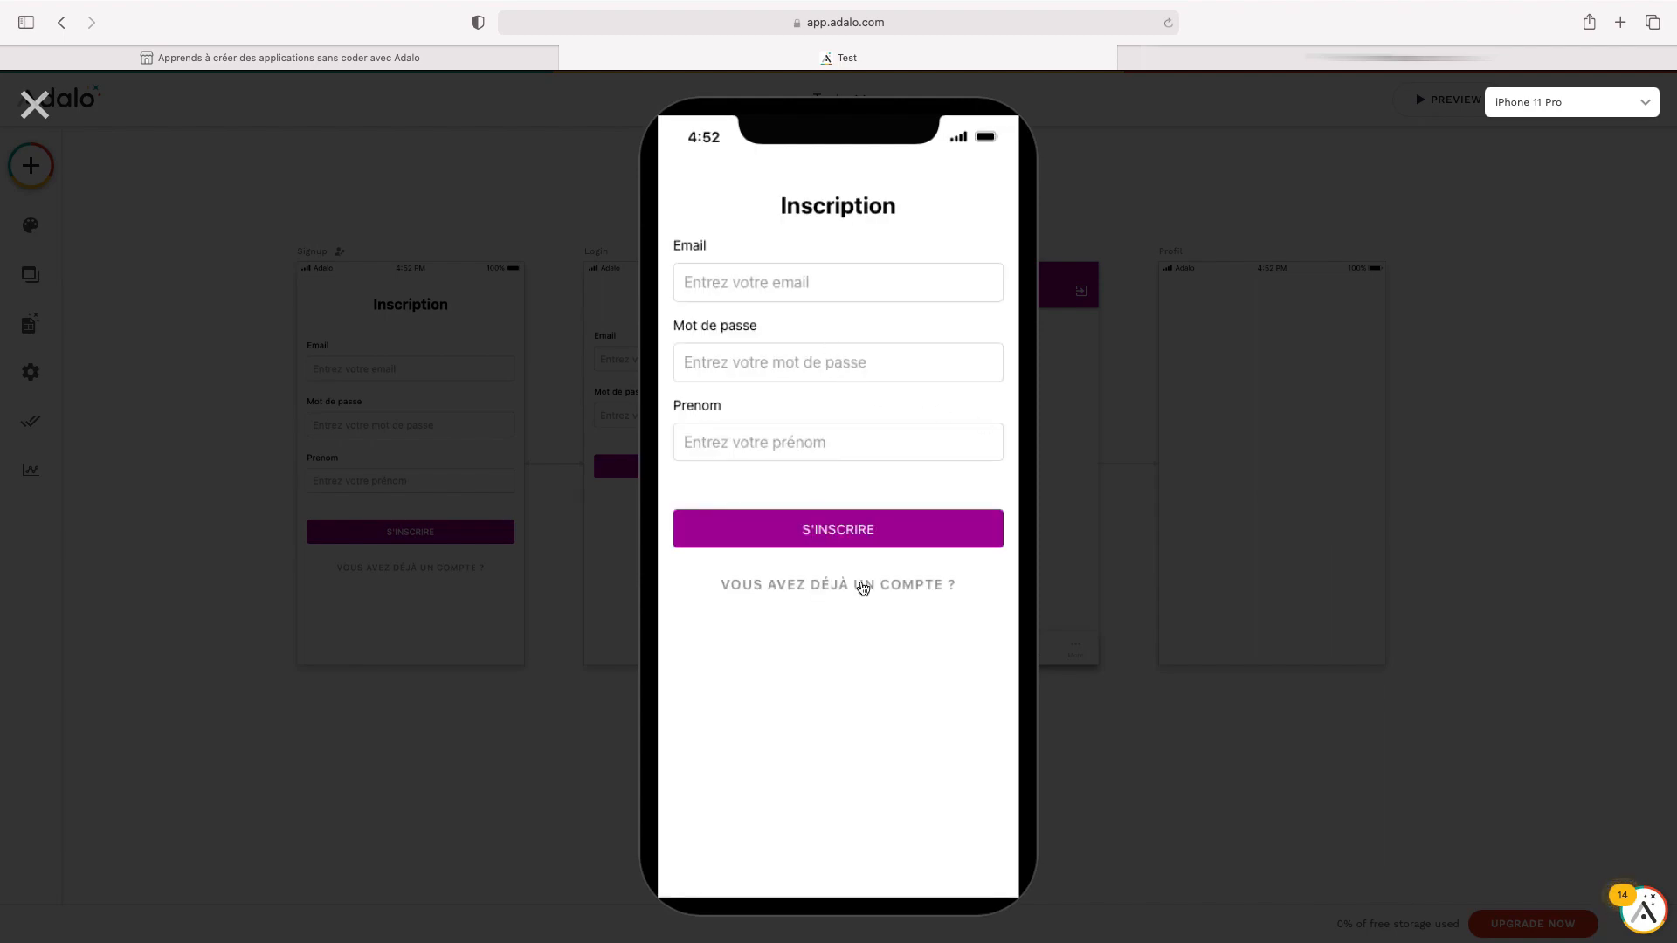
click(863, 591)
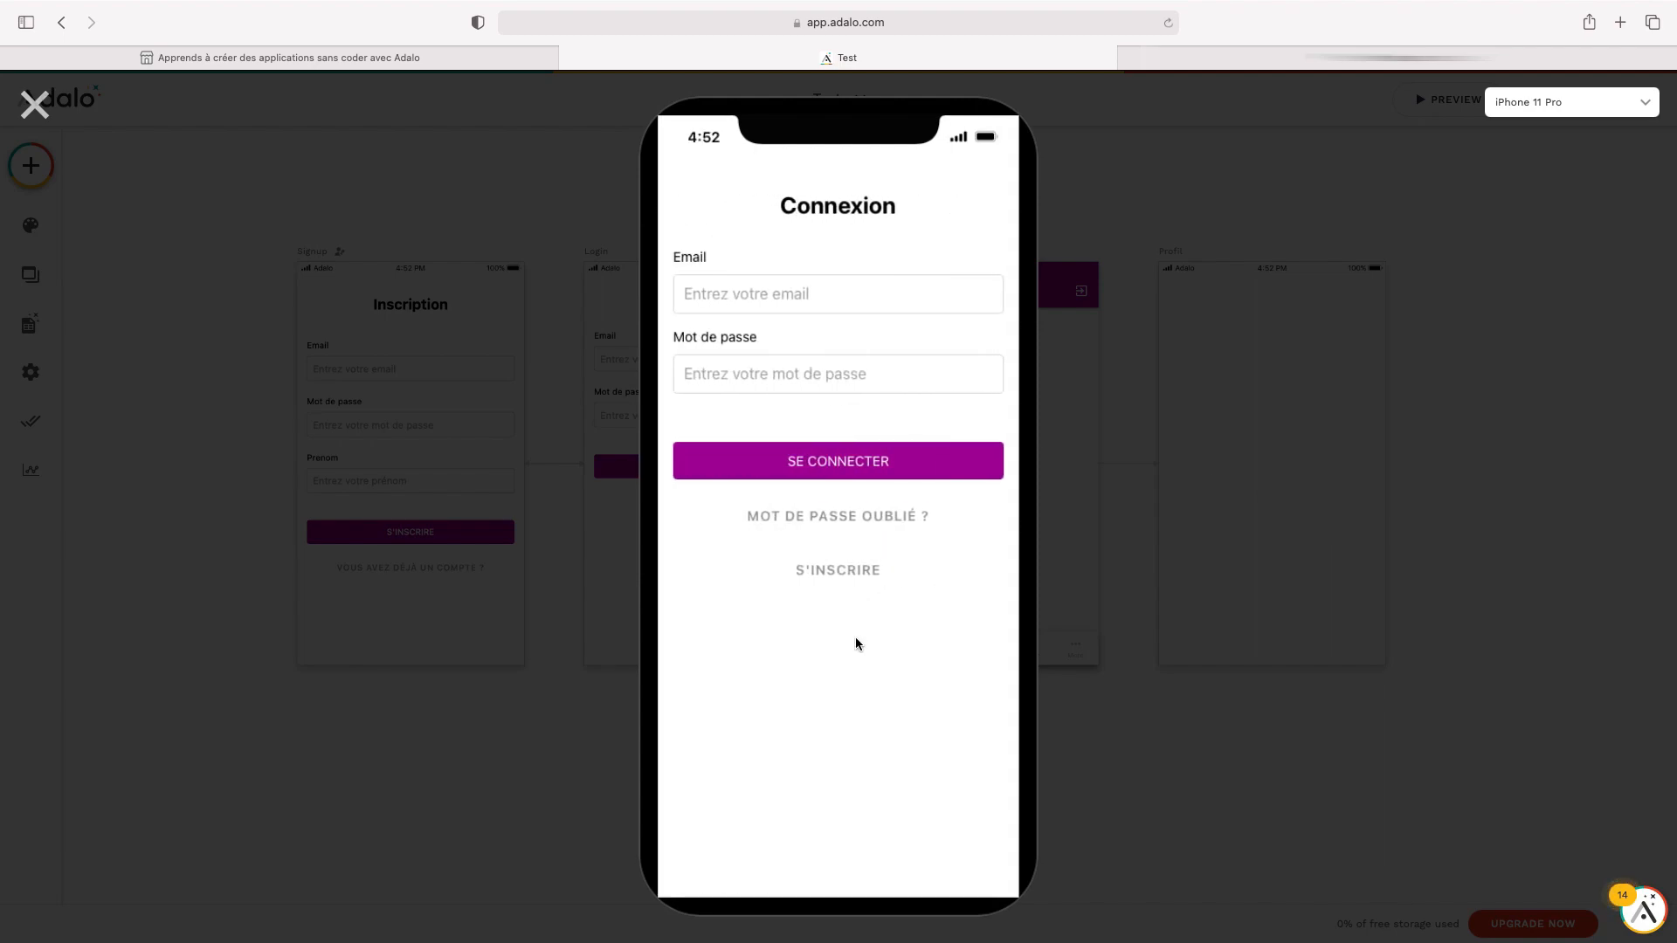
click(781, 306)
text(BLAB)
key(BackSpace)
key(BackSpace)
key(BackSpace)
Enter a password, sign in with SE CONNECTER, then close the preview
key(Tab)
text(•••••)
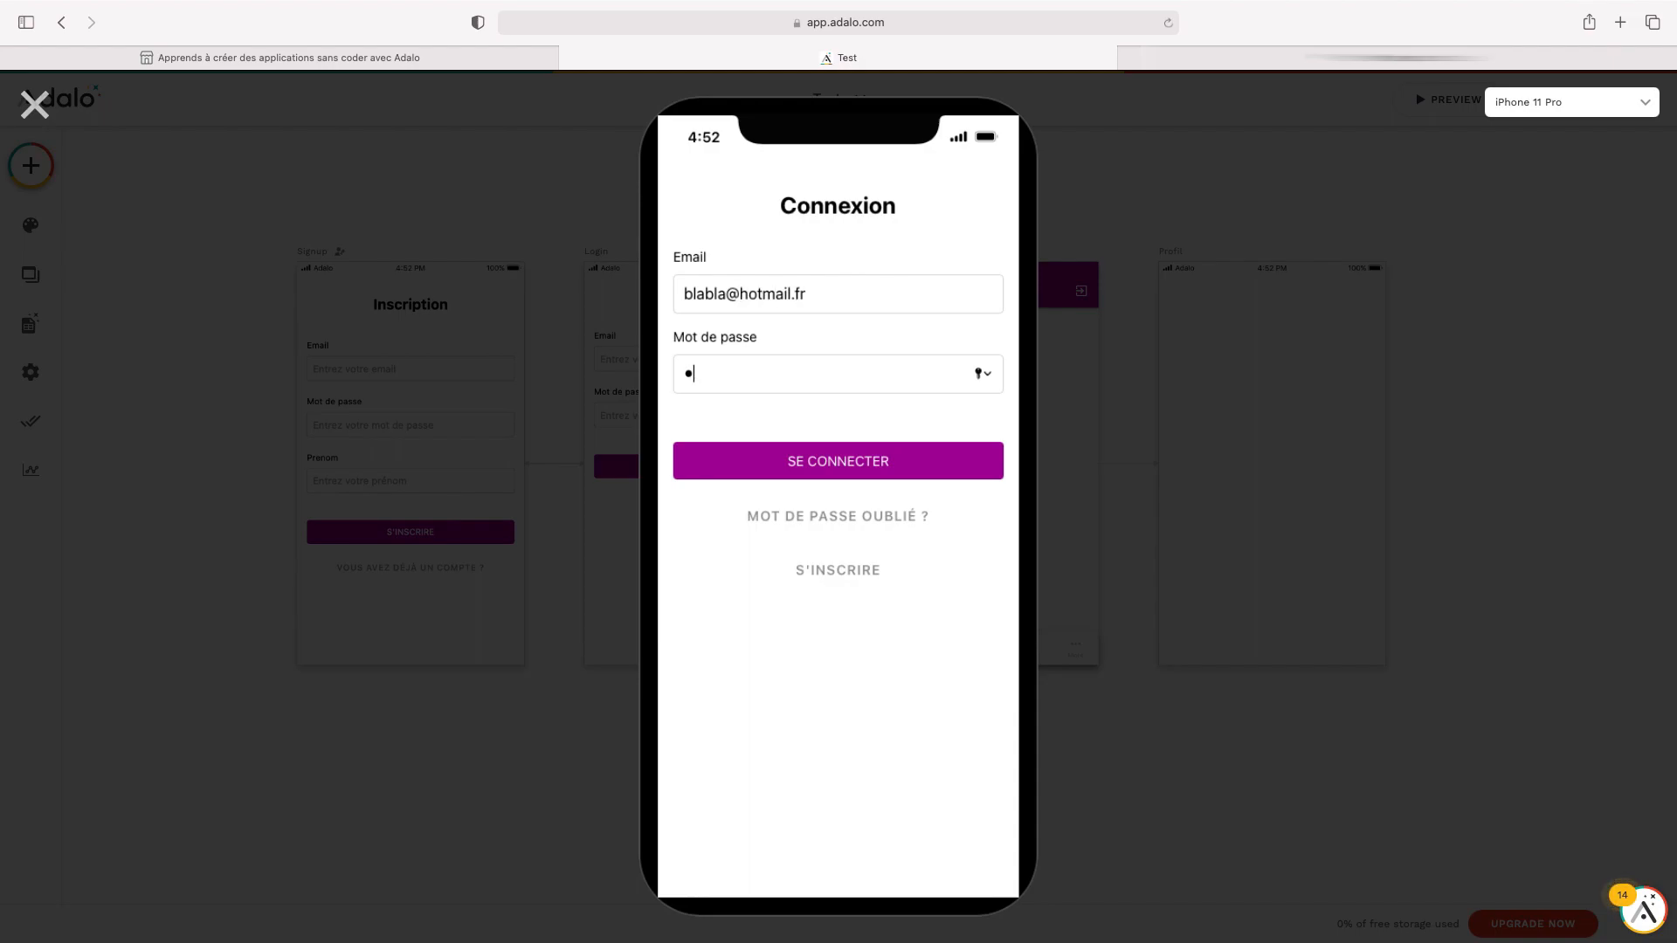
click(839, 462)
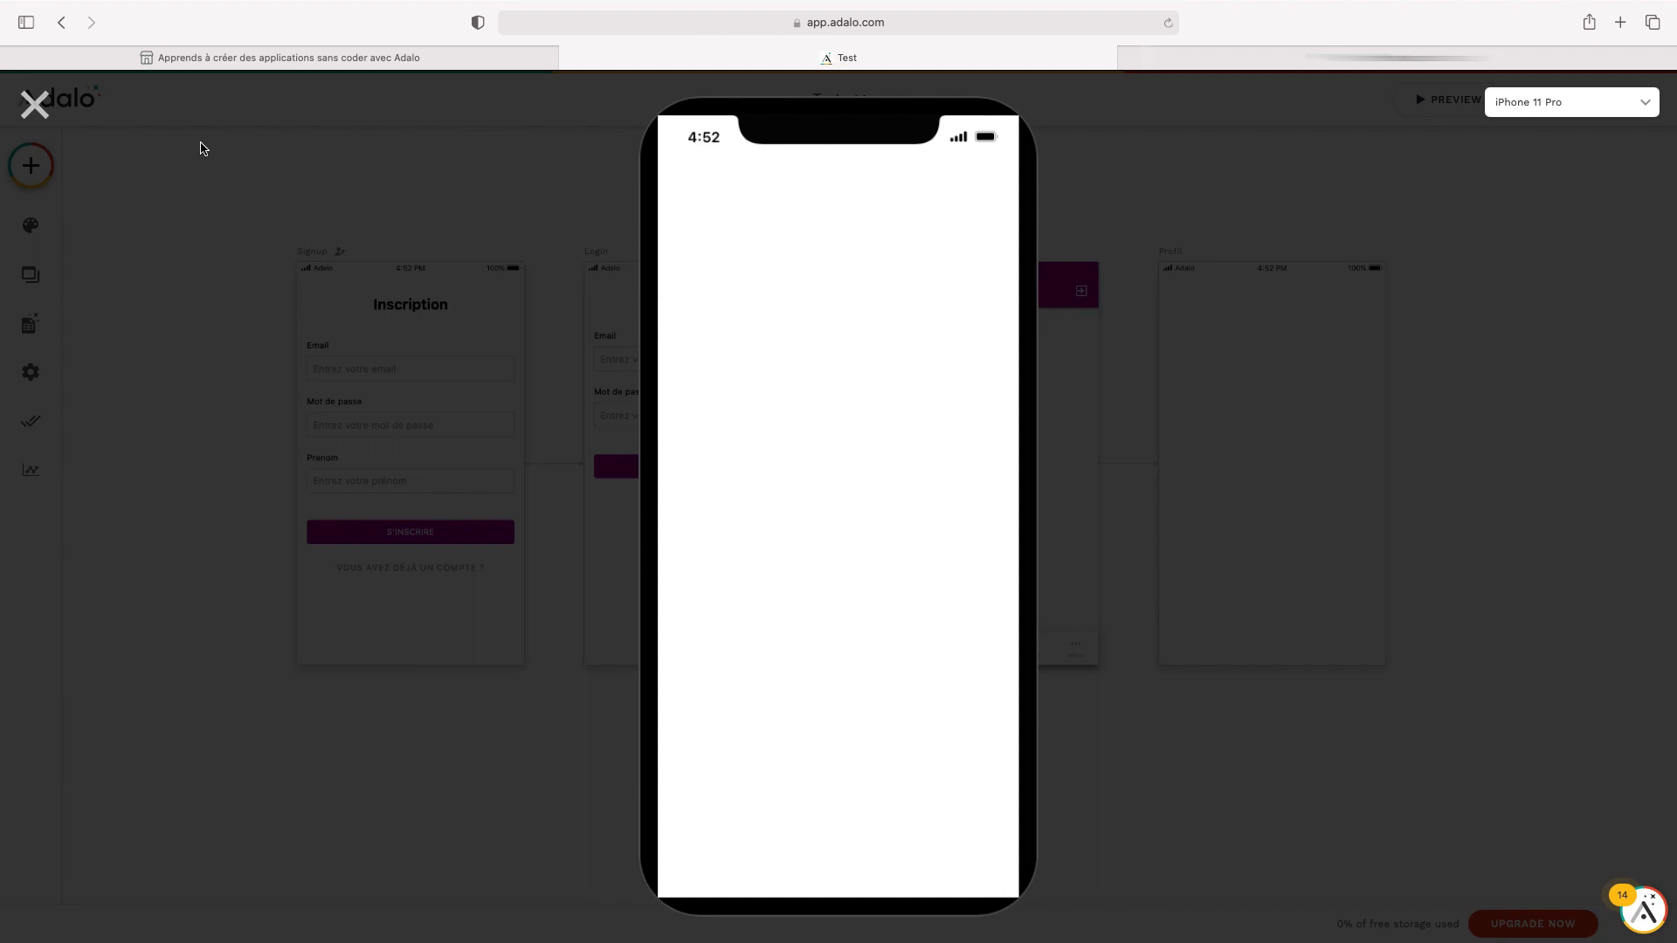
click(35, 105)
Remove the Profil link action from the Connexion form's submit button
click(930, 291)
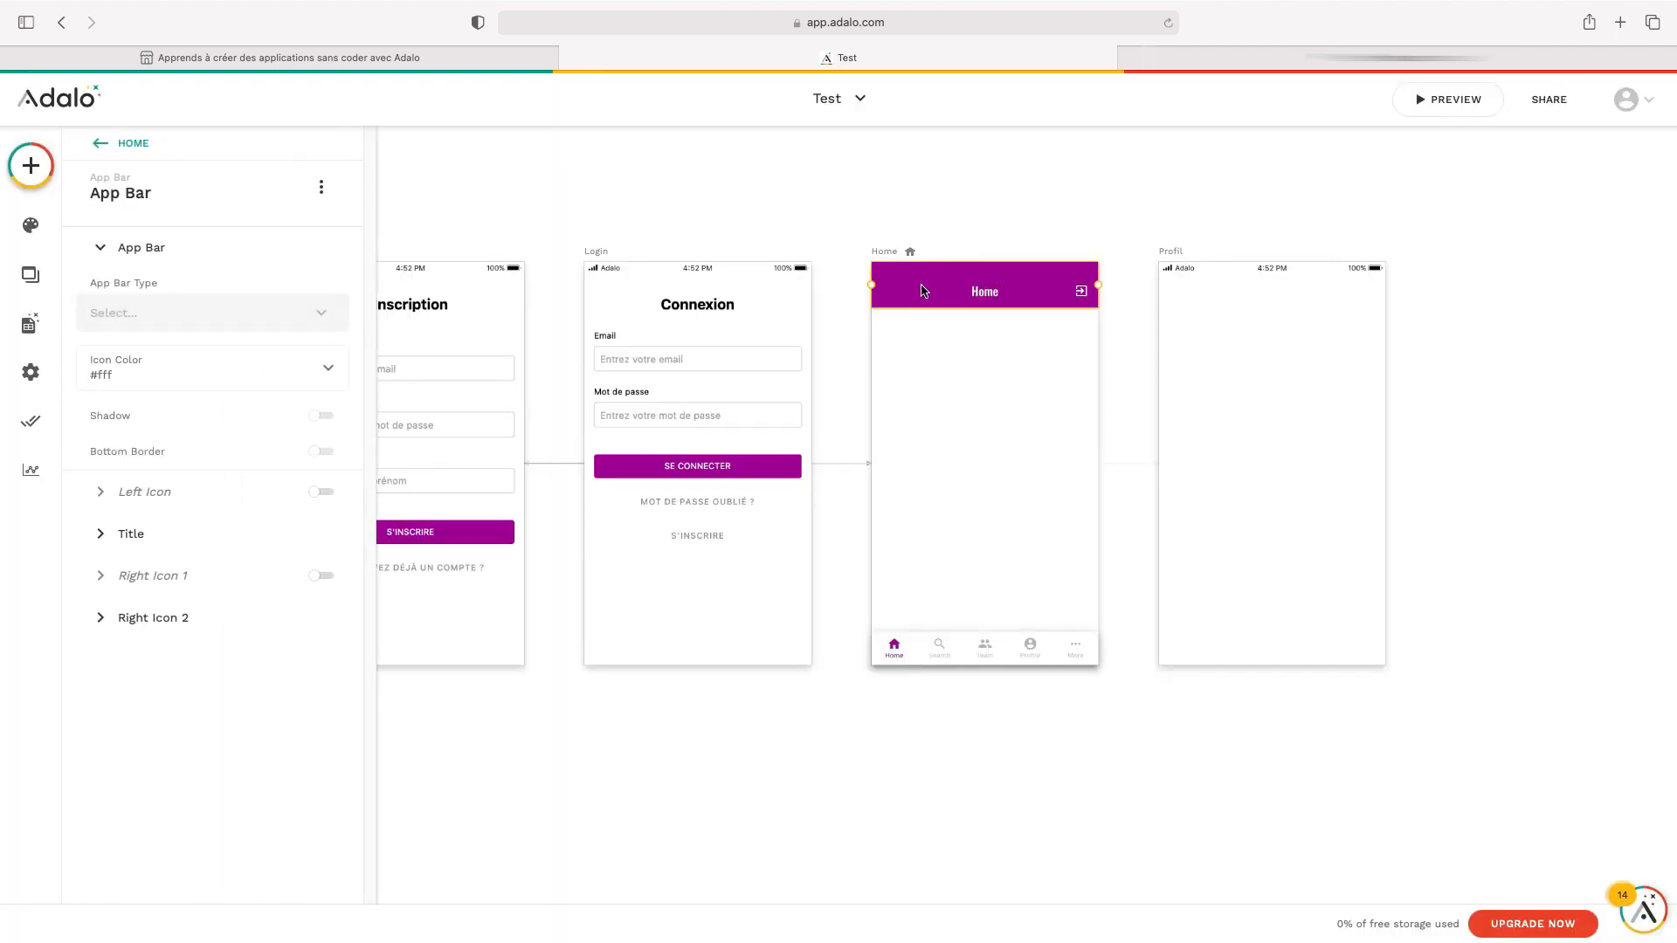
click(978, 718)
click(714, 465)
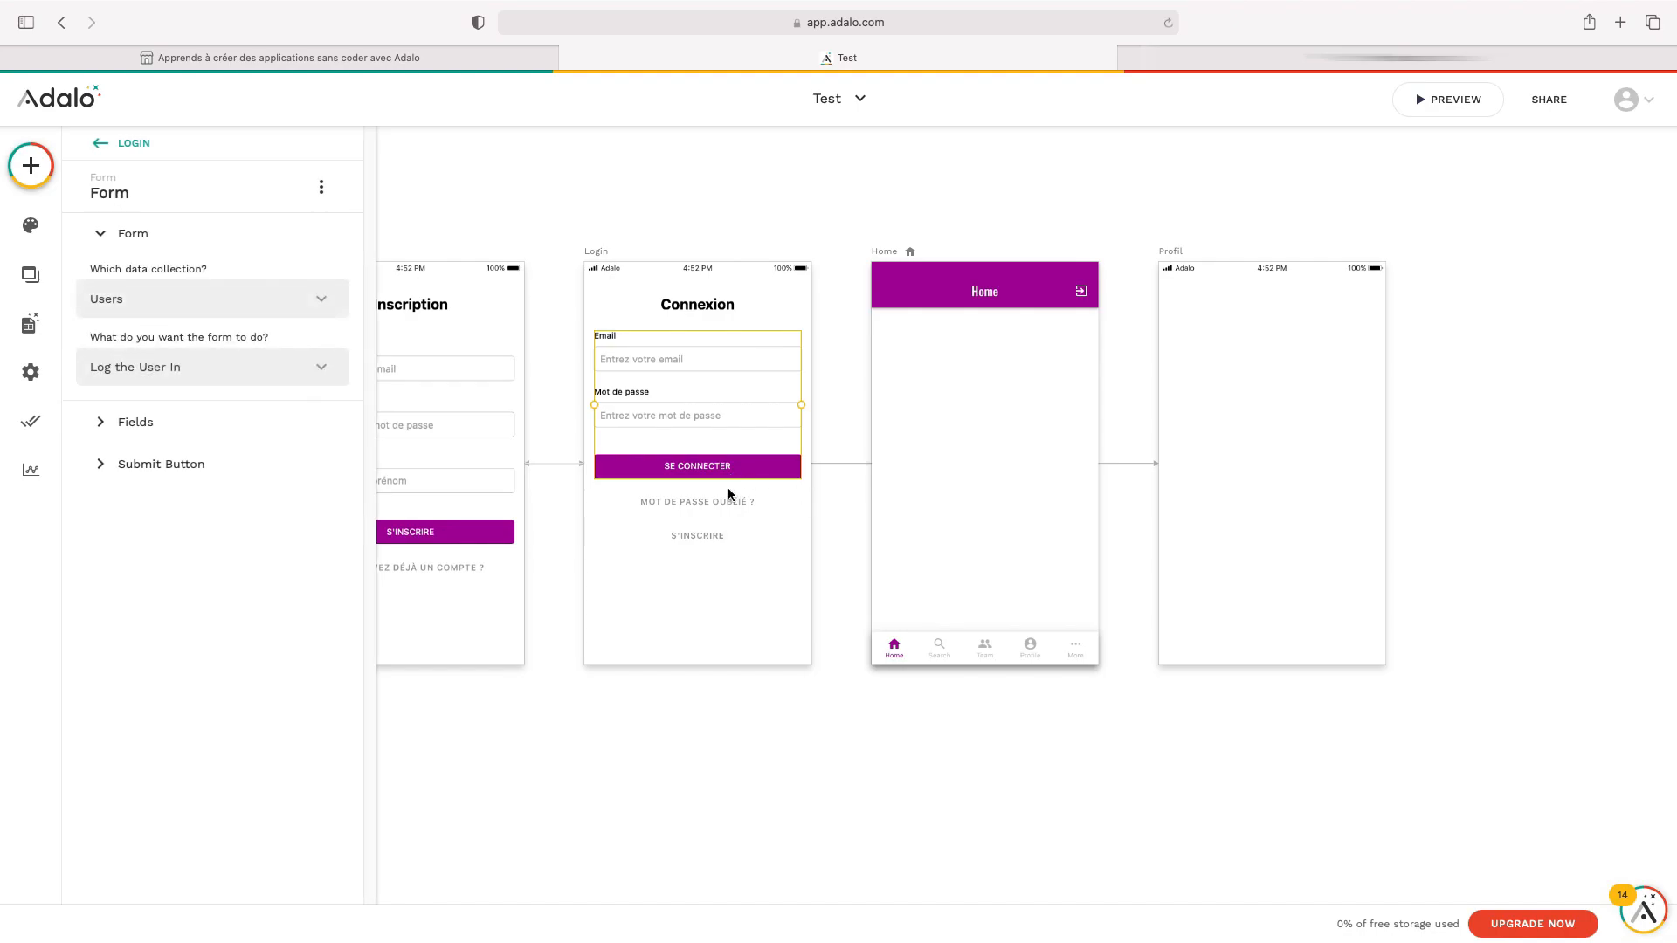
click(277, 465)
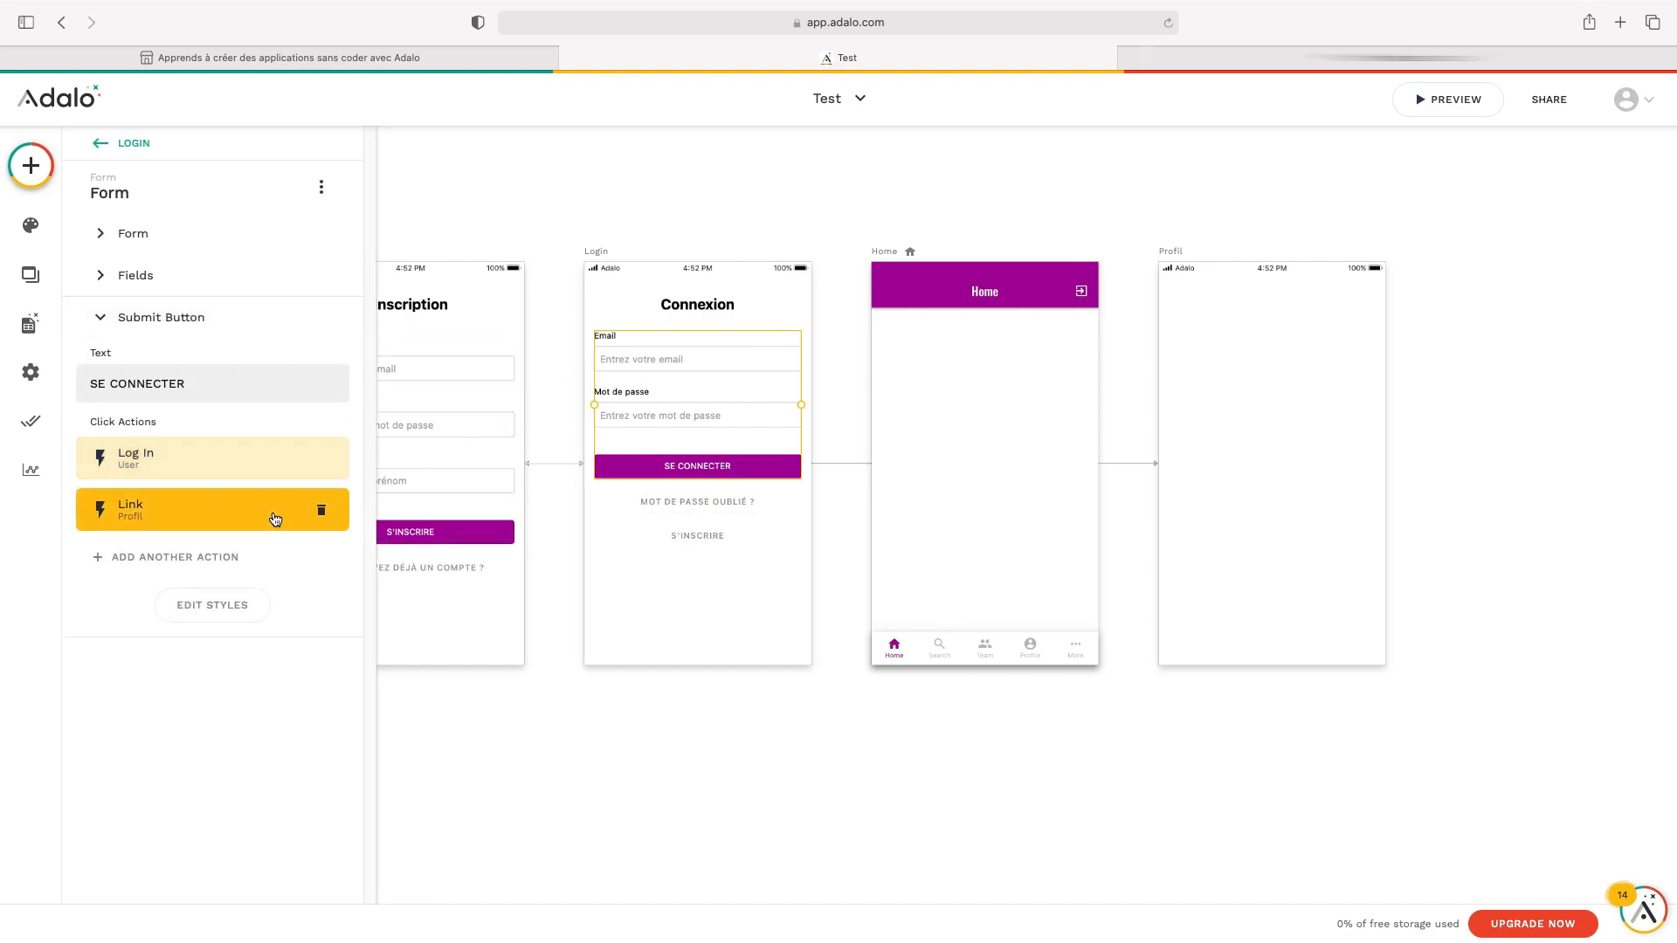
click(322, 514)
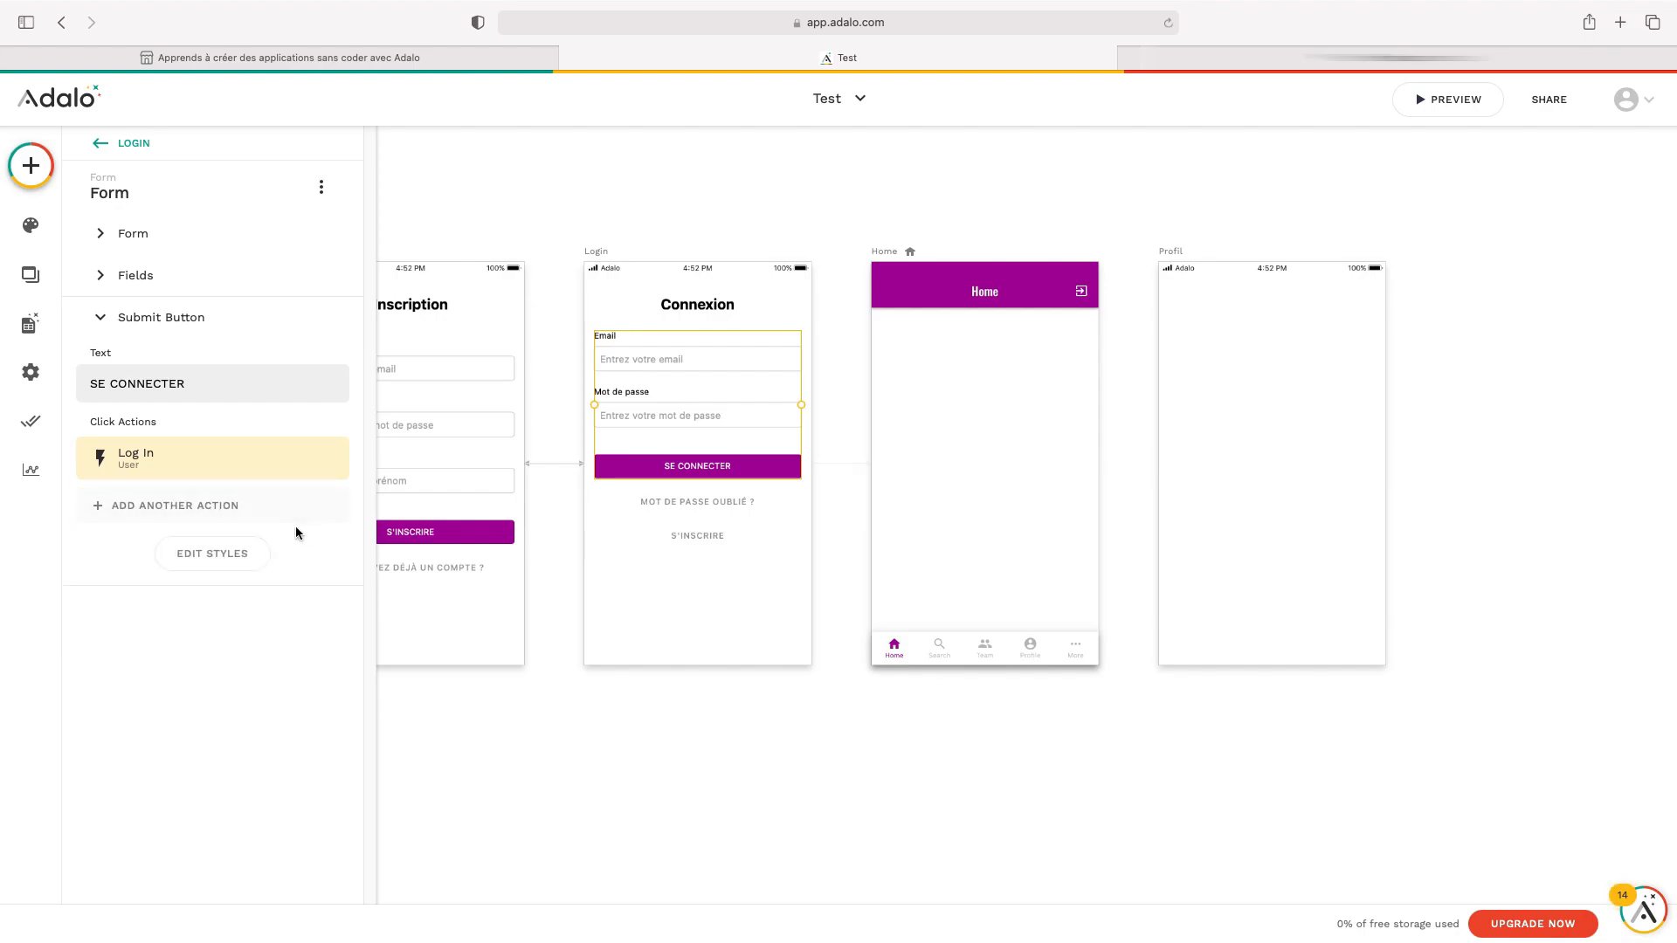
Add a Link action to the Home screen after Log In on the submit button
click(207, 516)
mouse_move(248, 548)
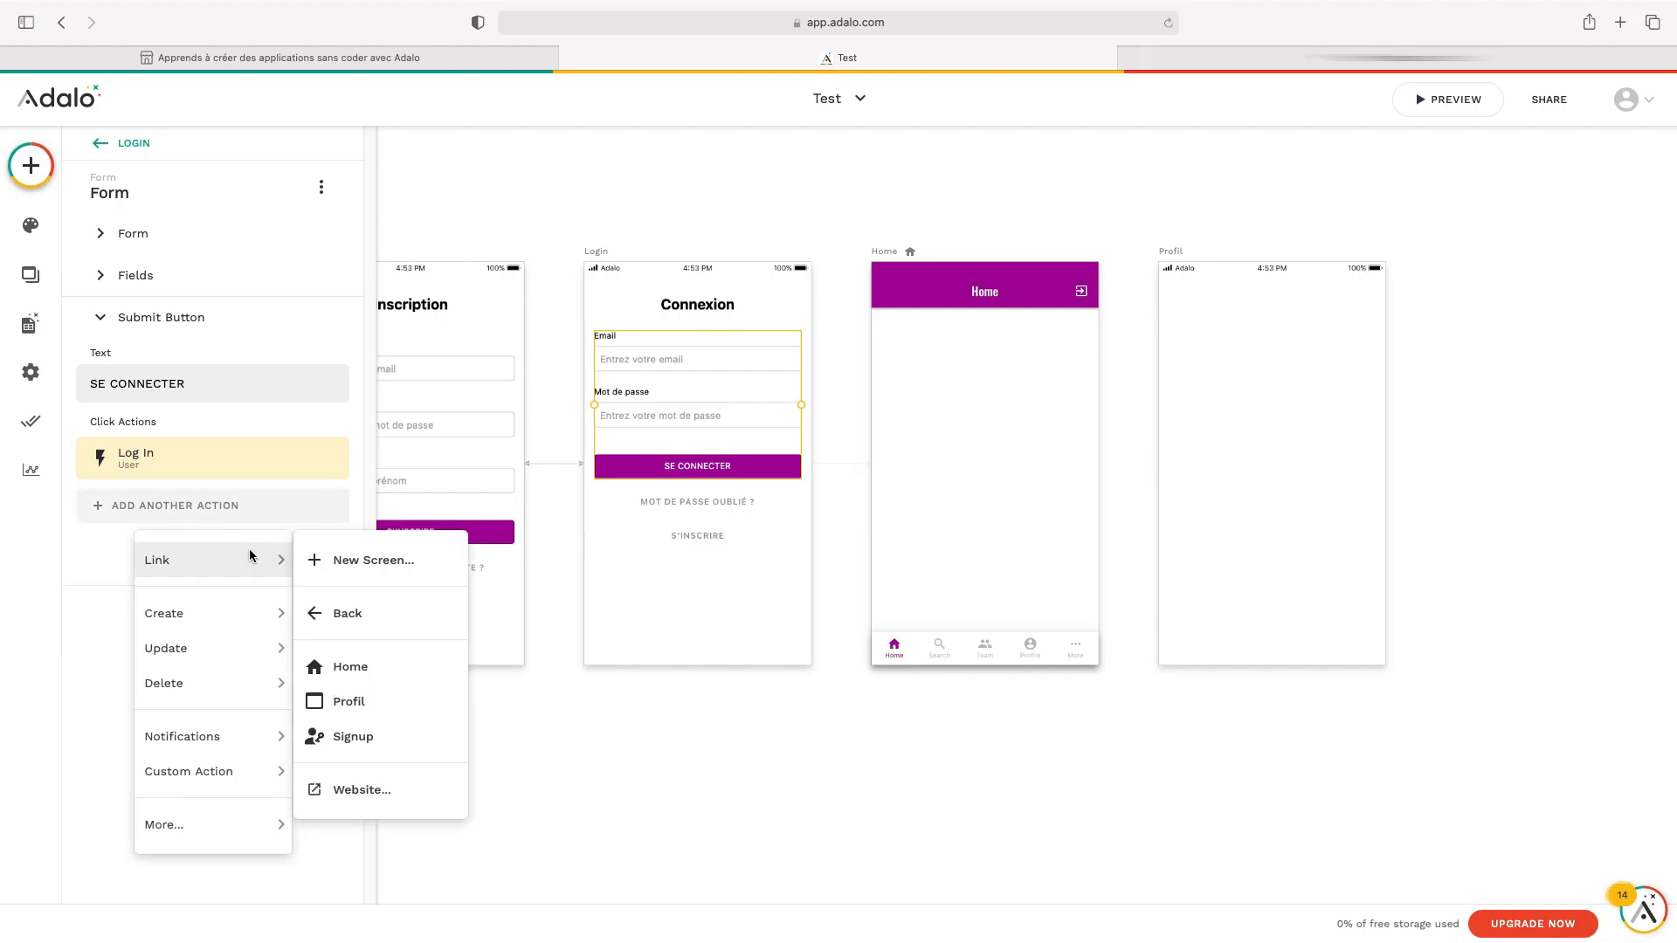
click(400, 673)
click(306, 736)
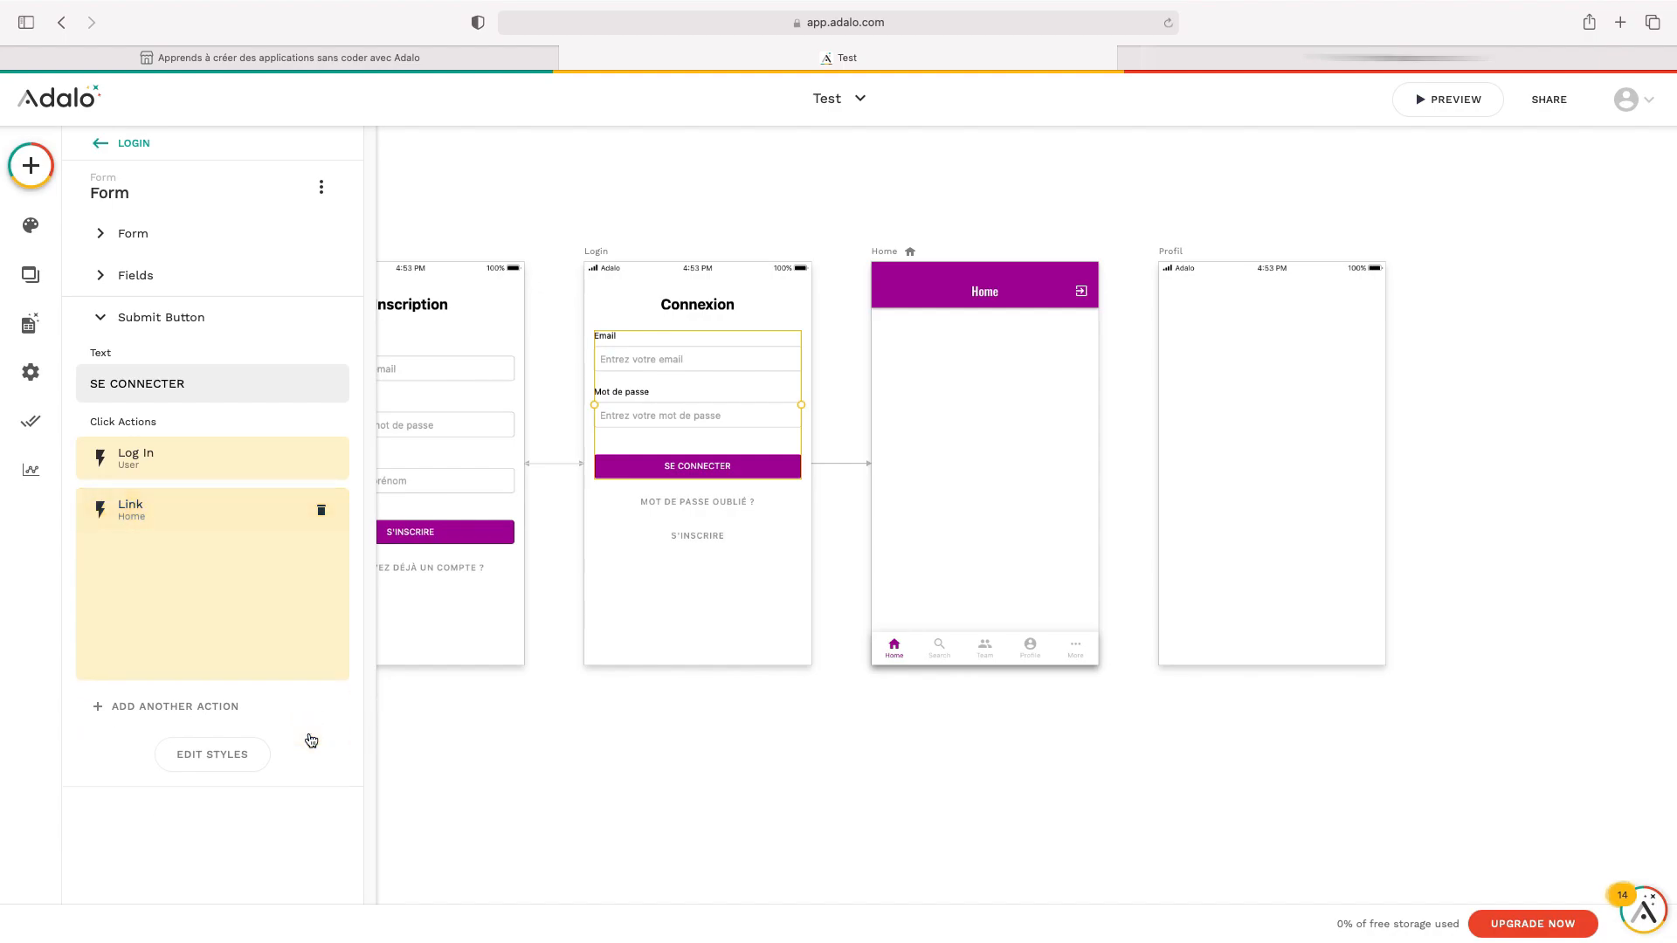
click(612, 705)
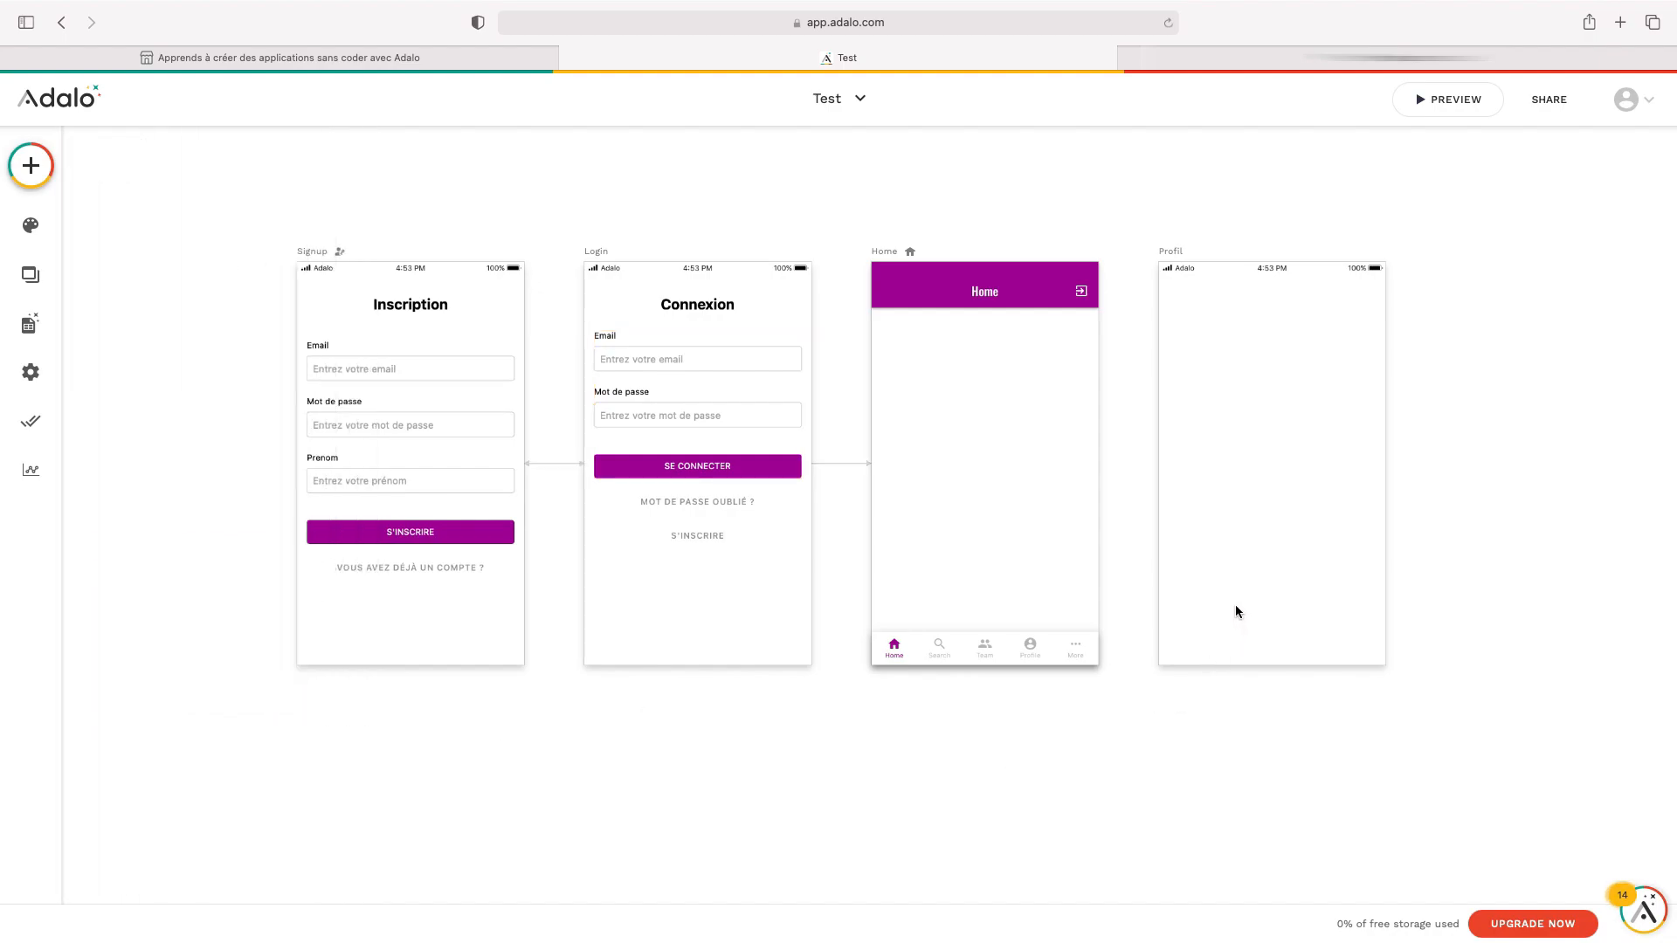
scroll(1236, 611, right, 5)
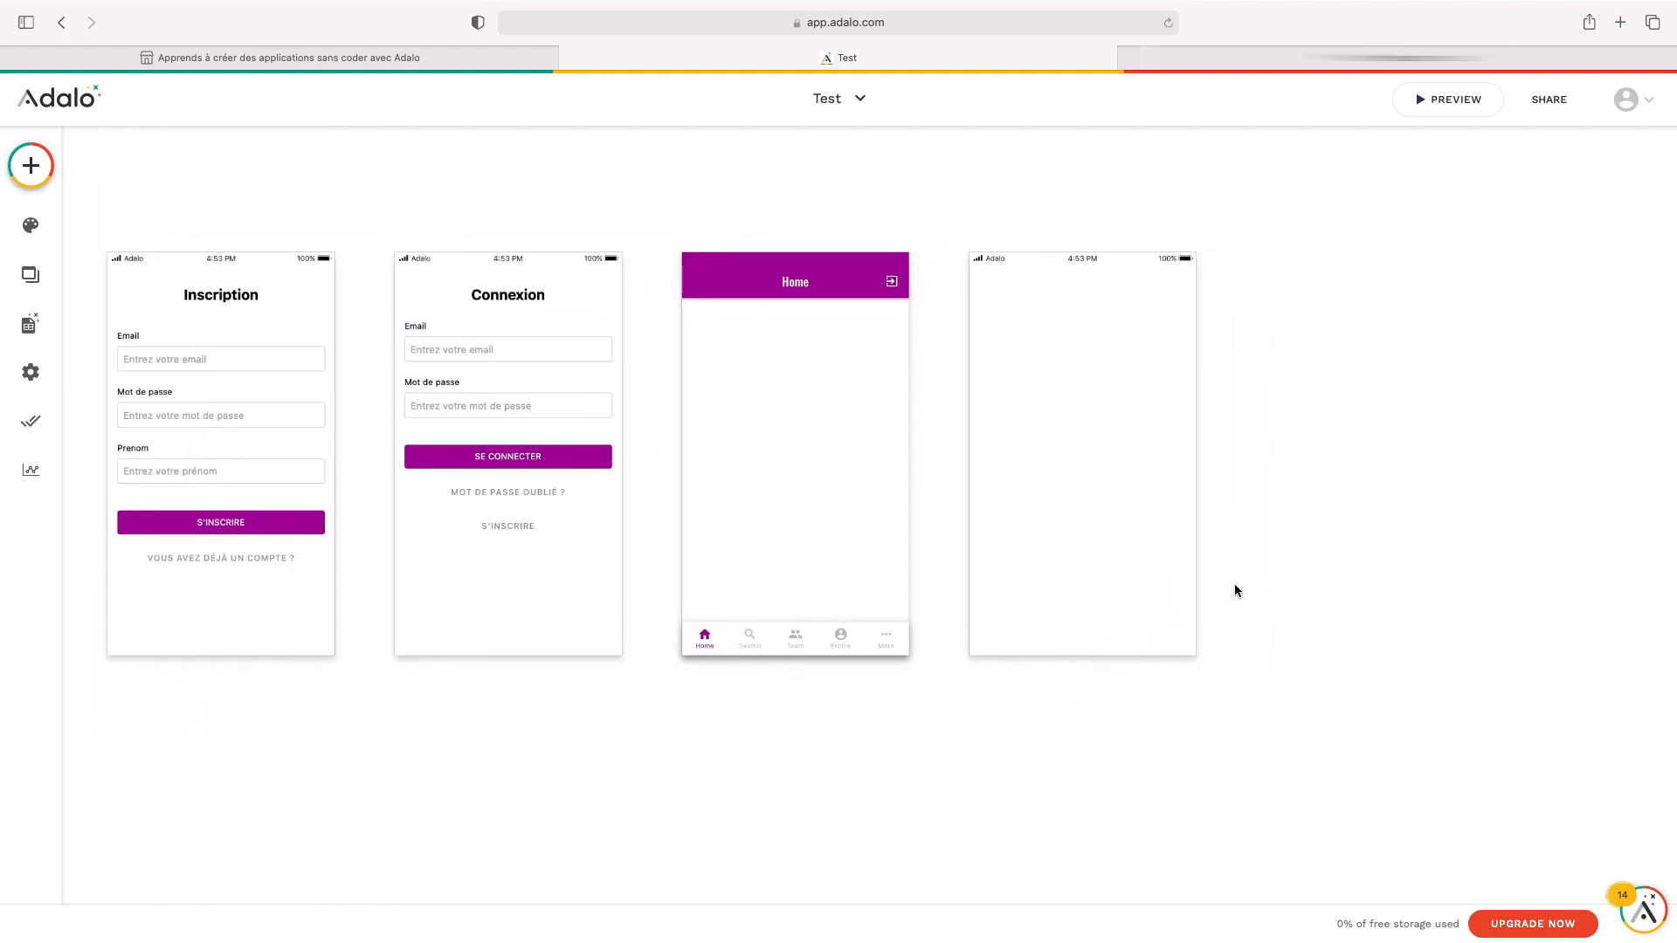
scroll(1490, 706, left, 2)
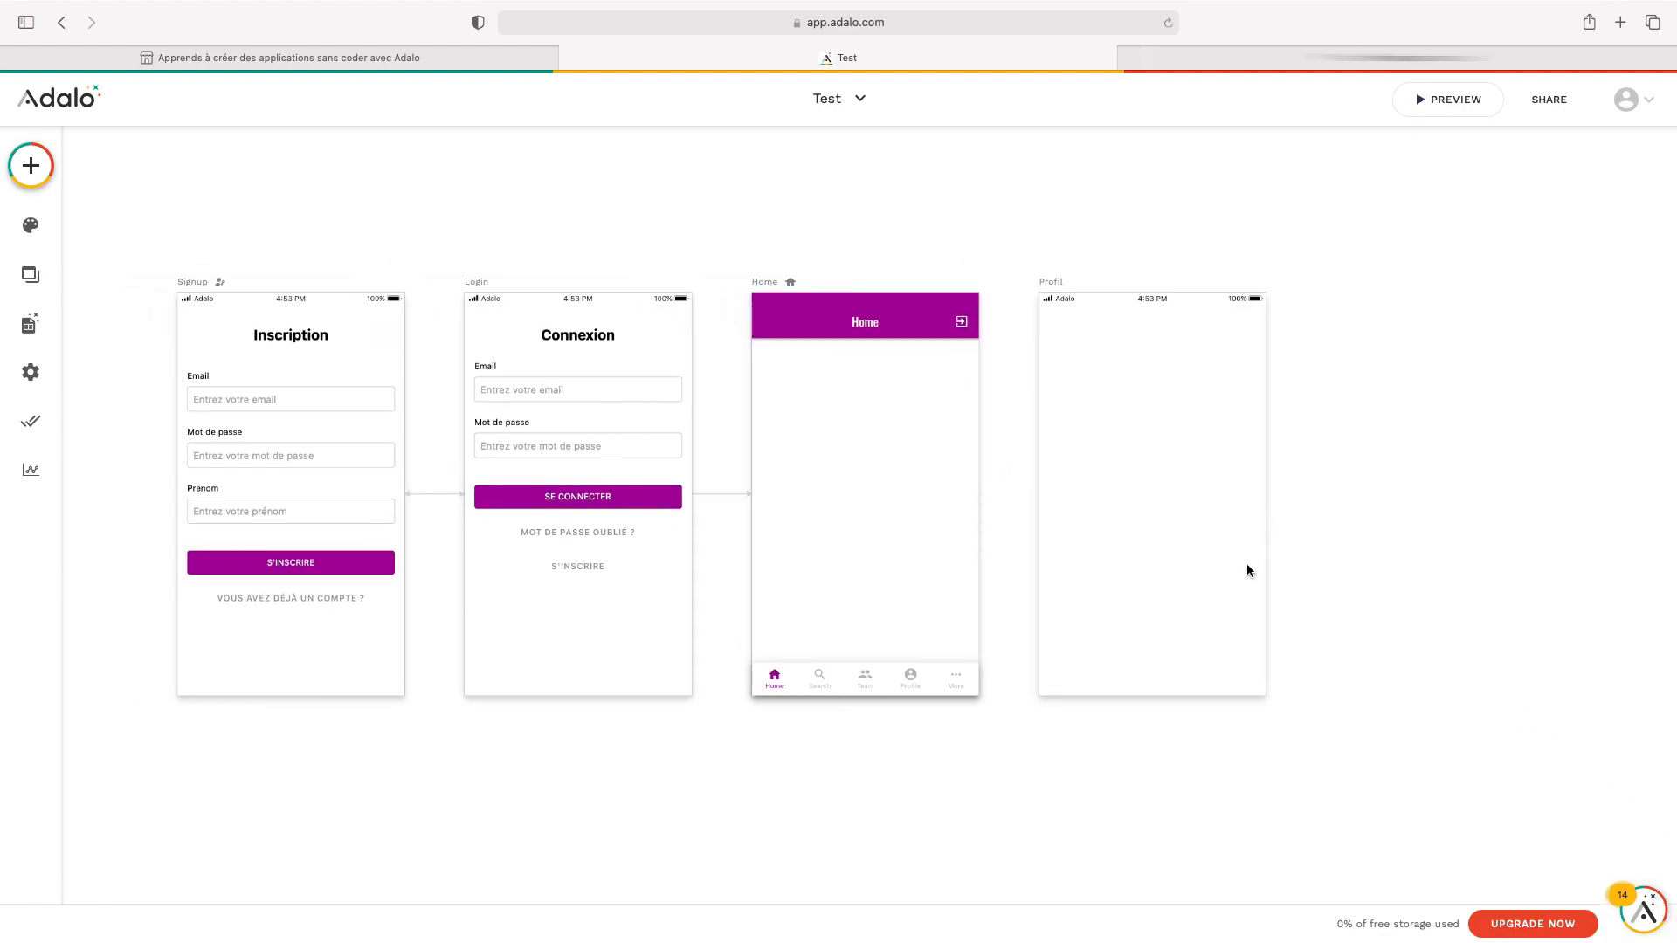
Create a new screen named Info from the Info template in Add Screen
click(32, 168)
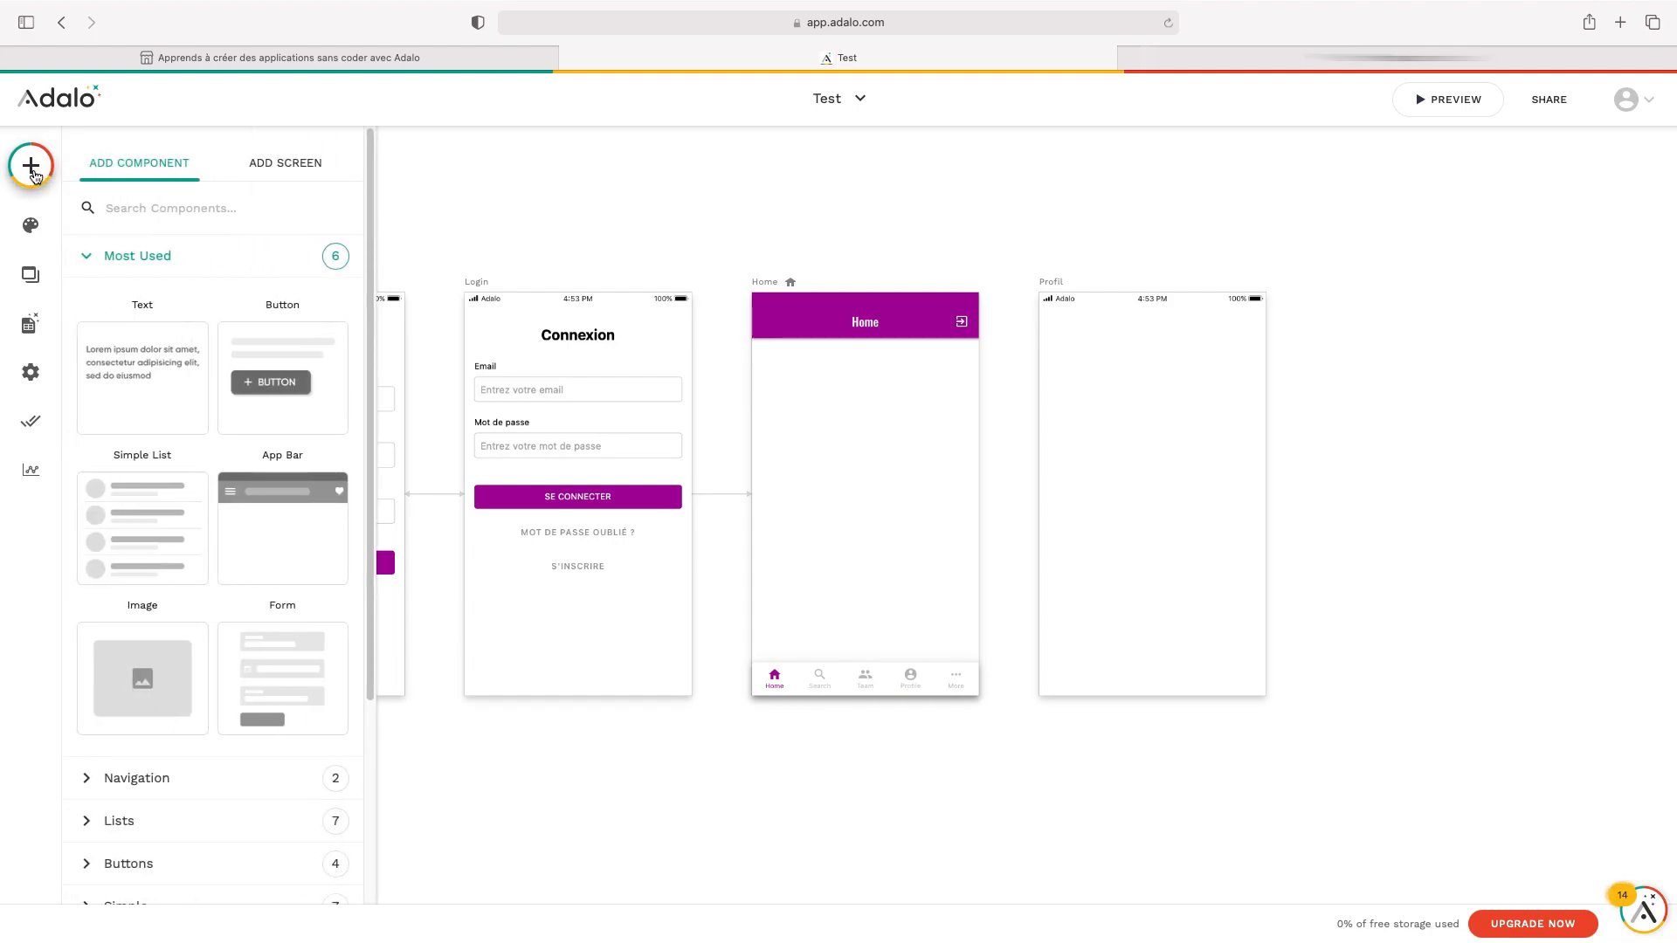
click(286, 166)
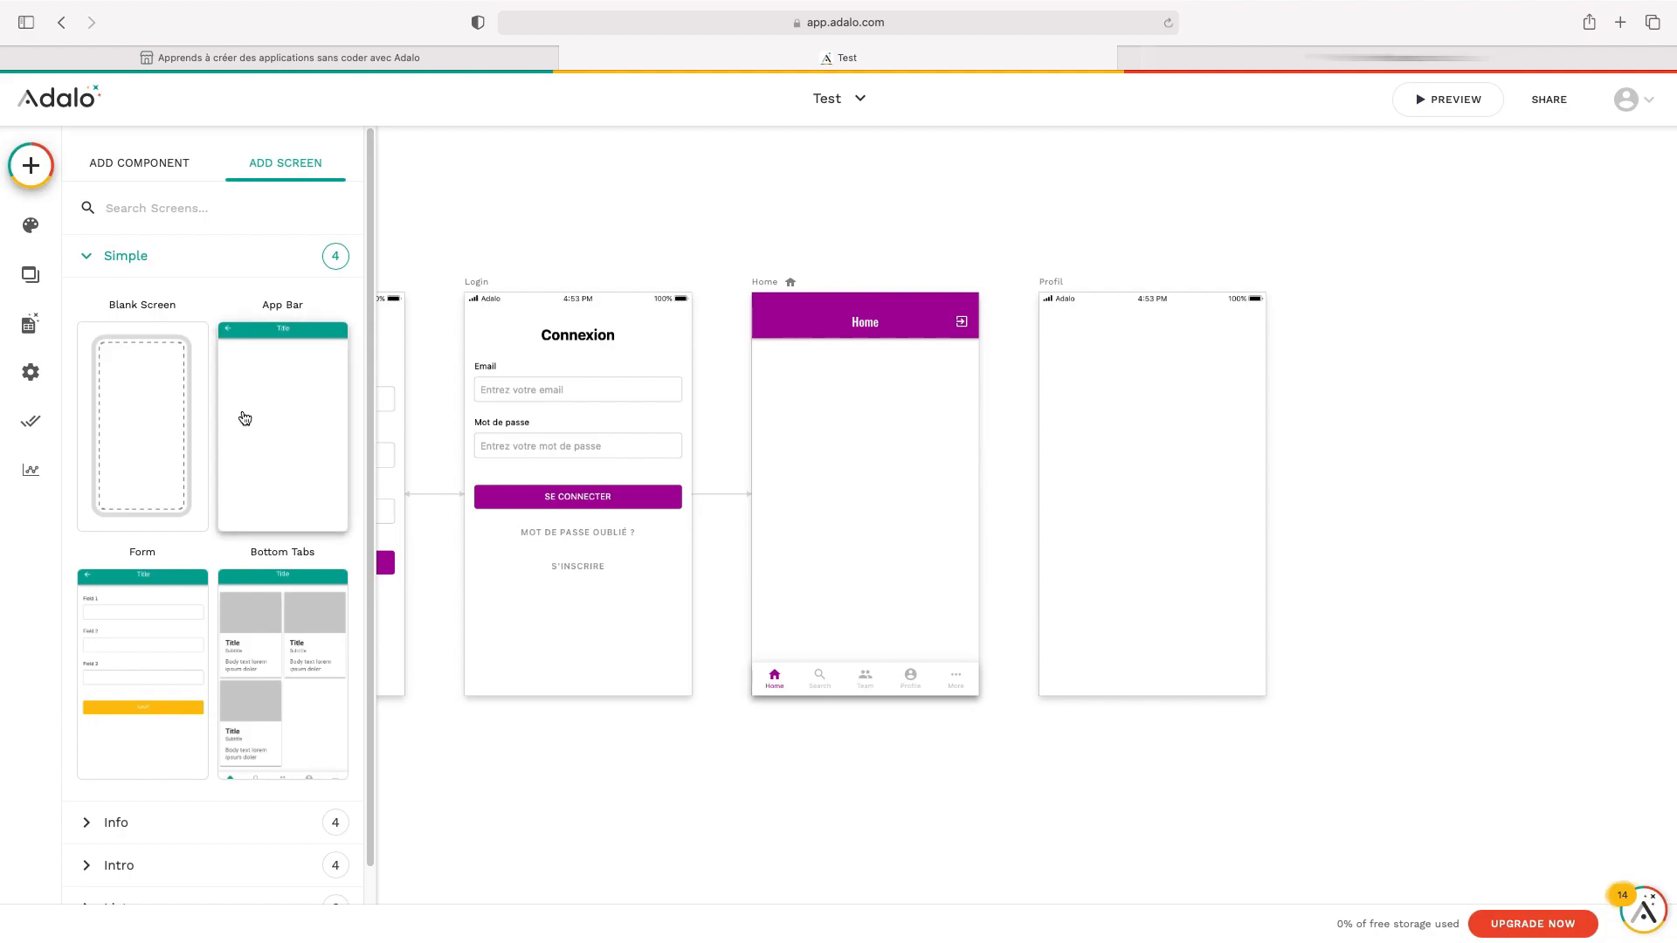
scroll(245, 417, down, 2)
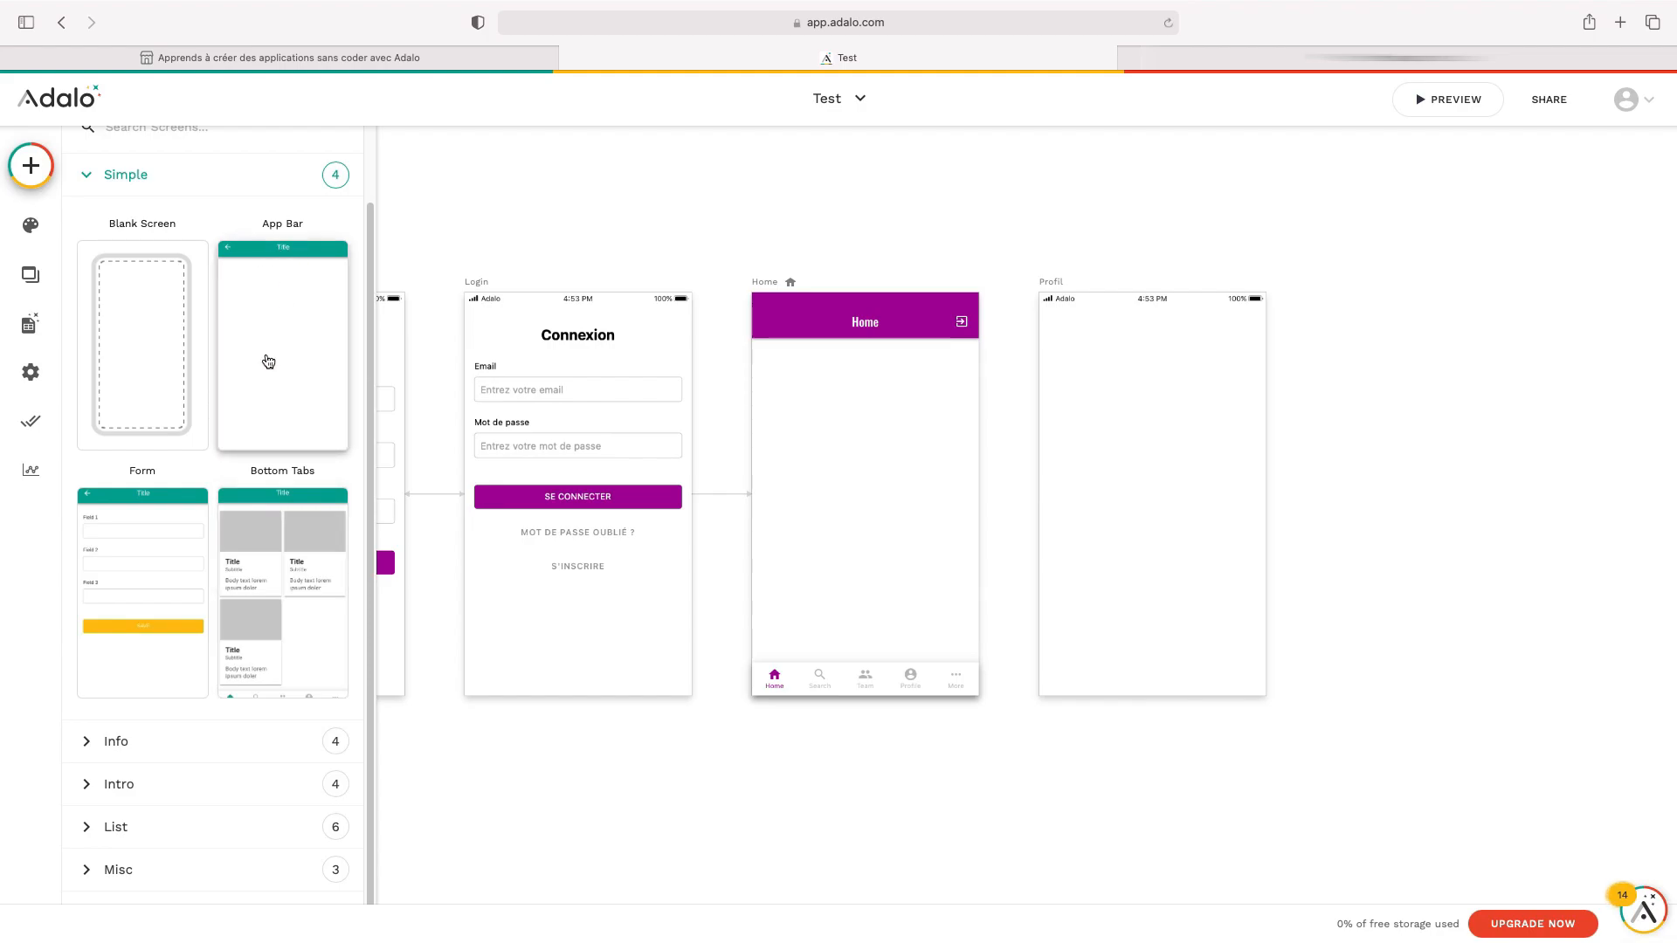
click(194, 740)
scroll(216, 671, down, 6)
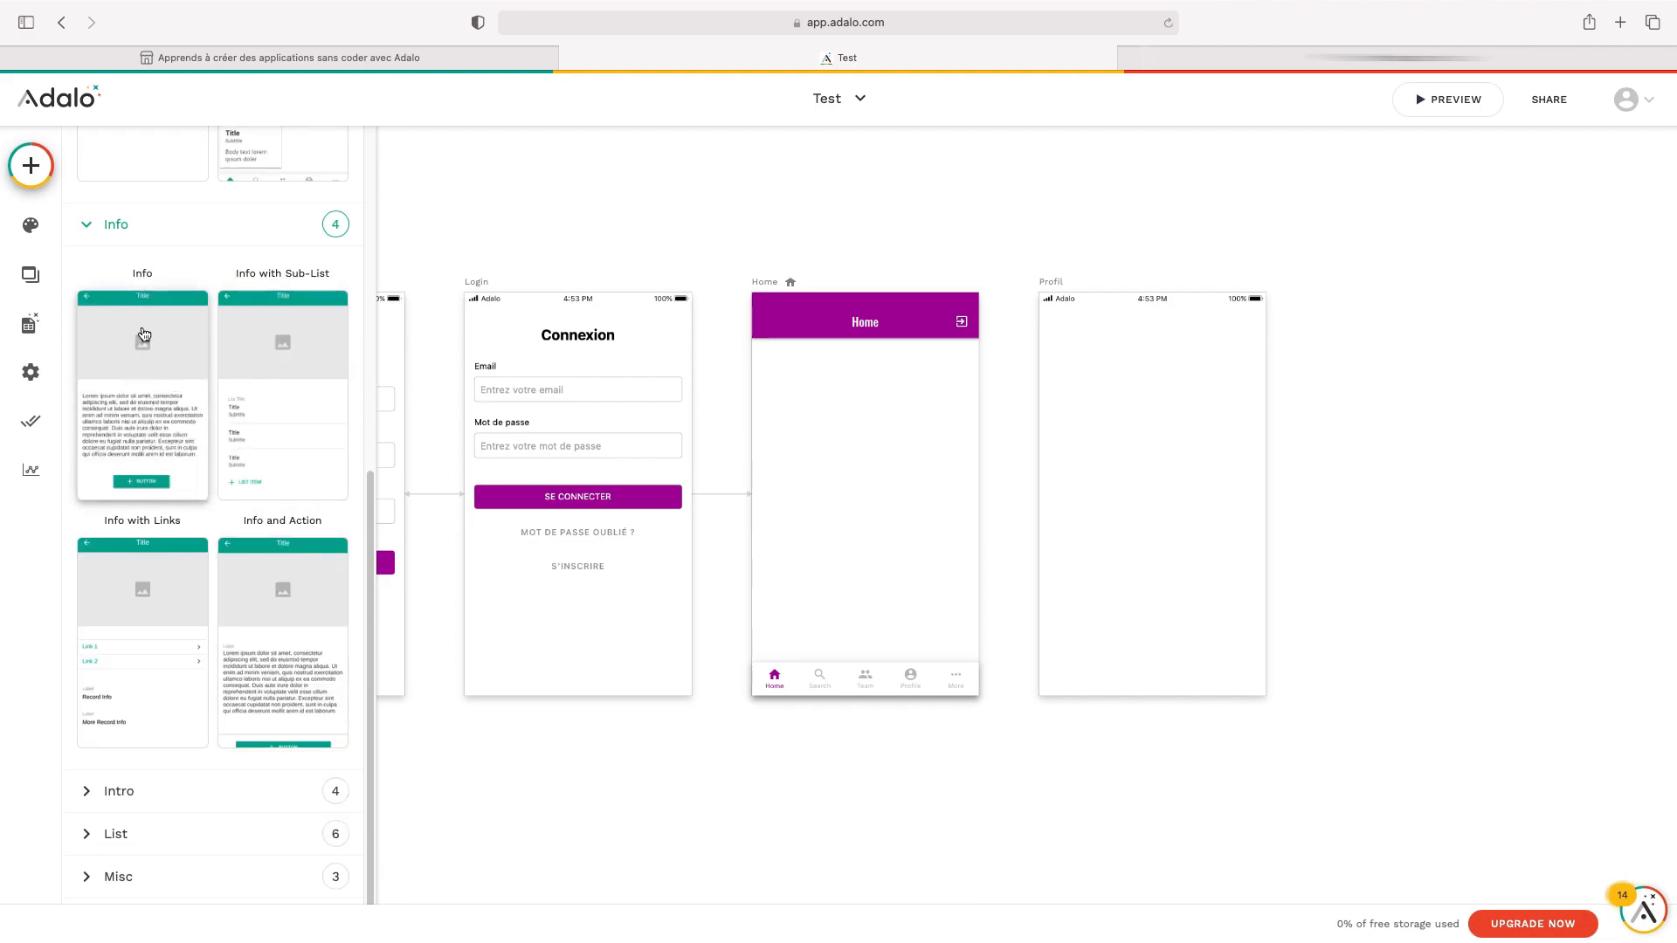
click(160, 365)
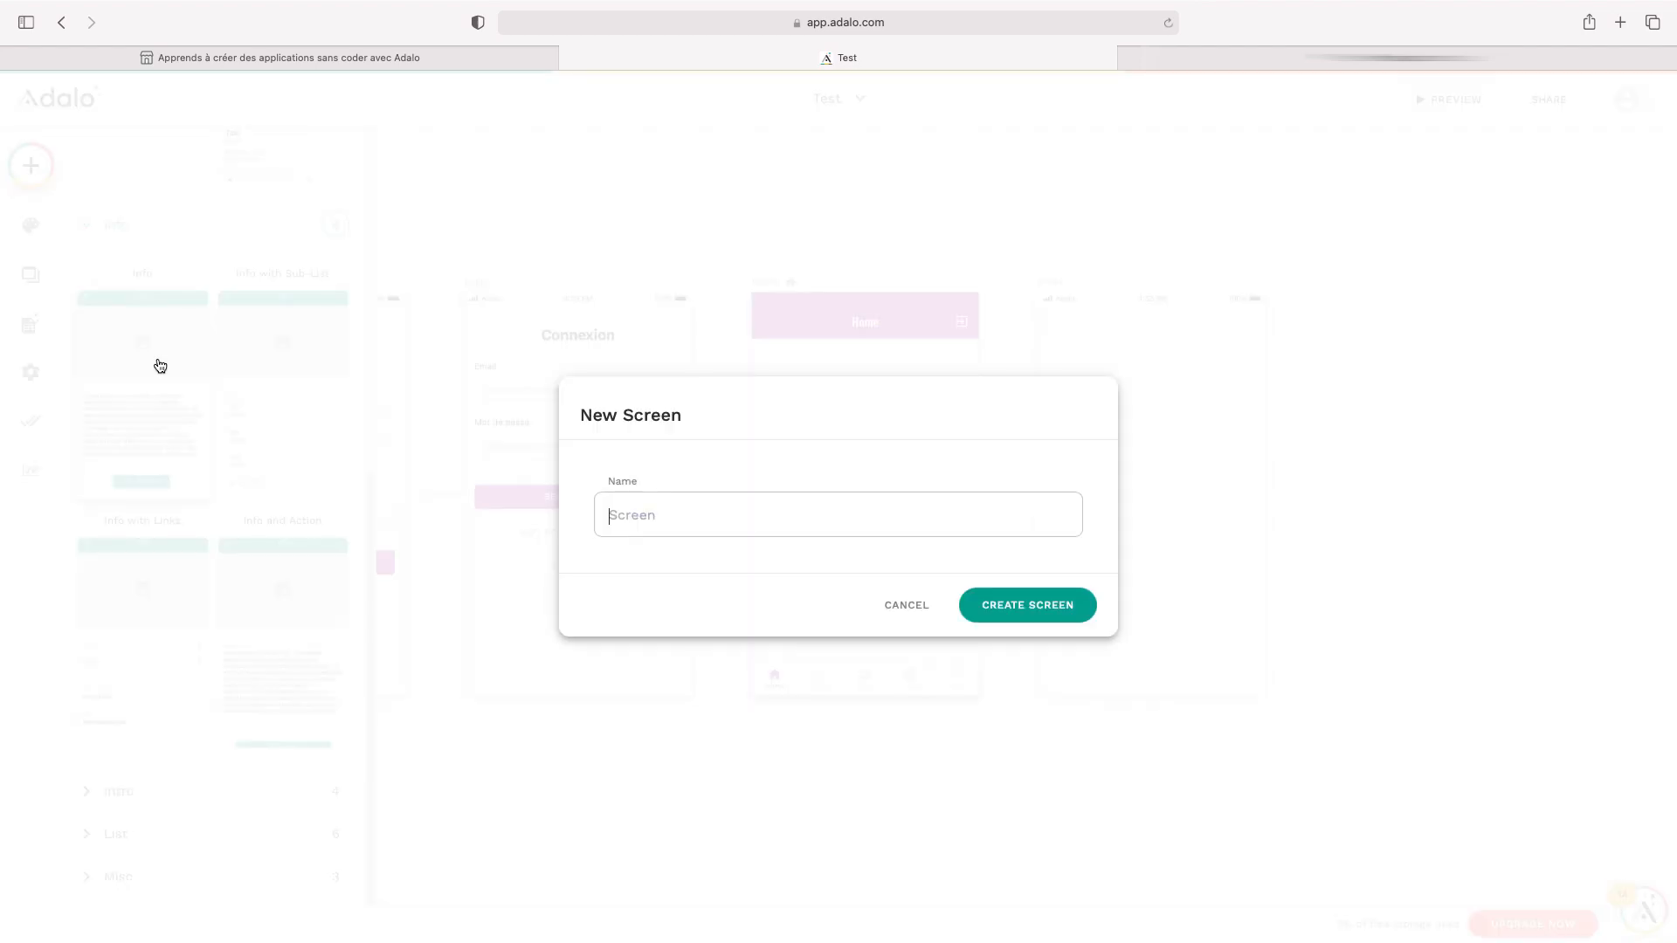
text(Info)
click(1036, 611)
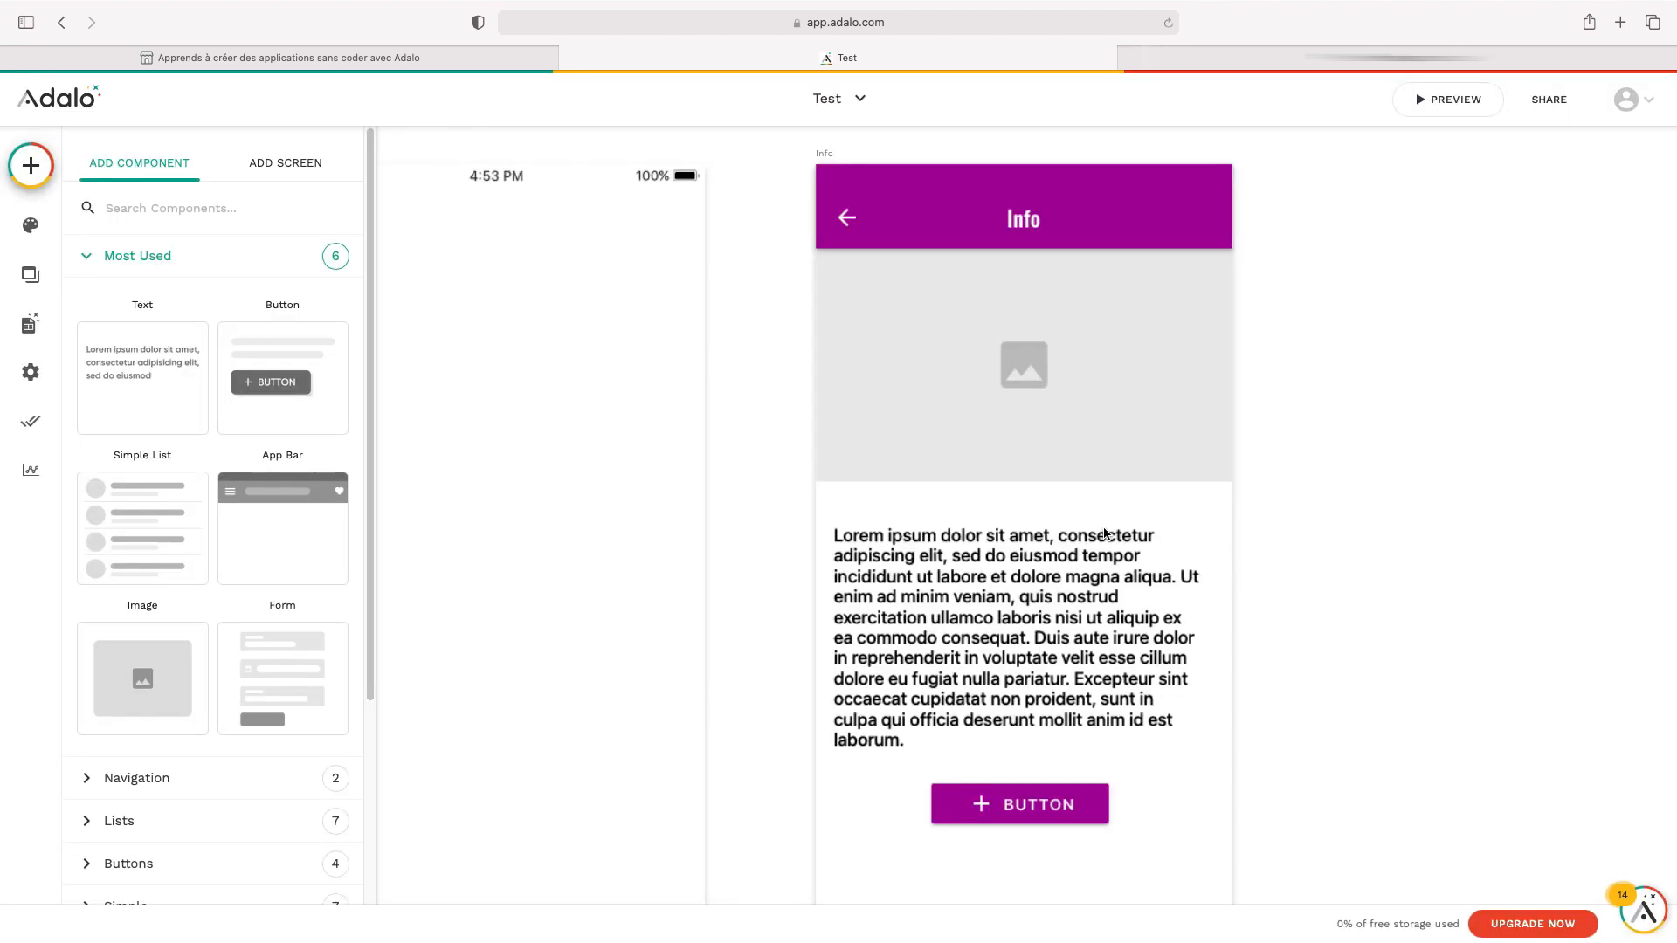
Pan the canvas to review Signup, Login, Home, Profil and Info, and close the add panel
scroll(1123, 485, down, 6)
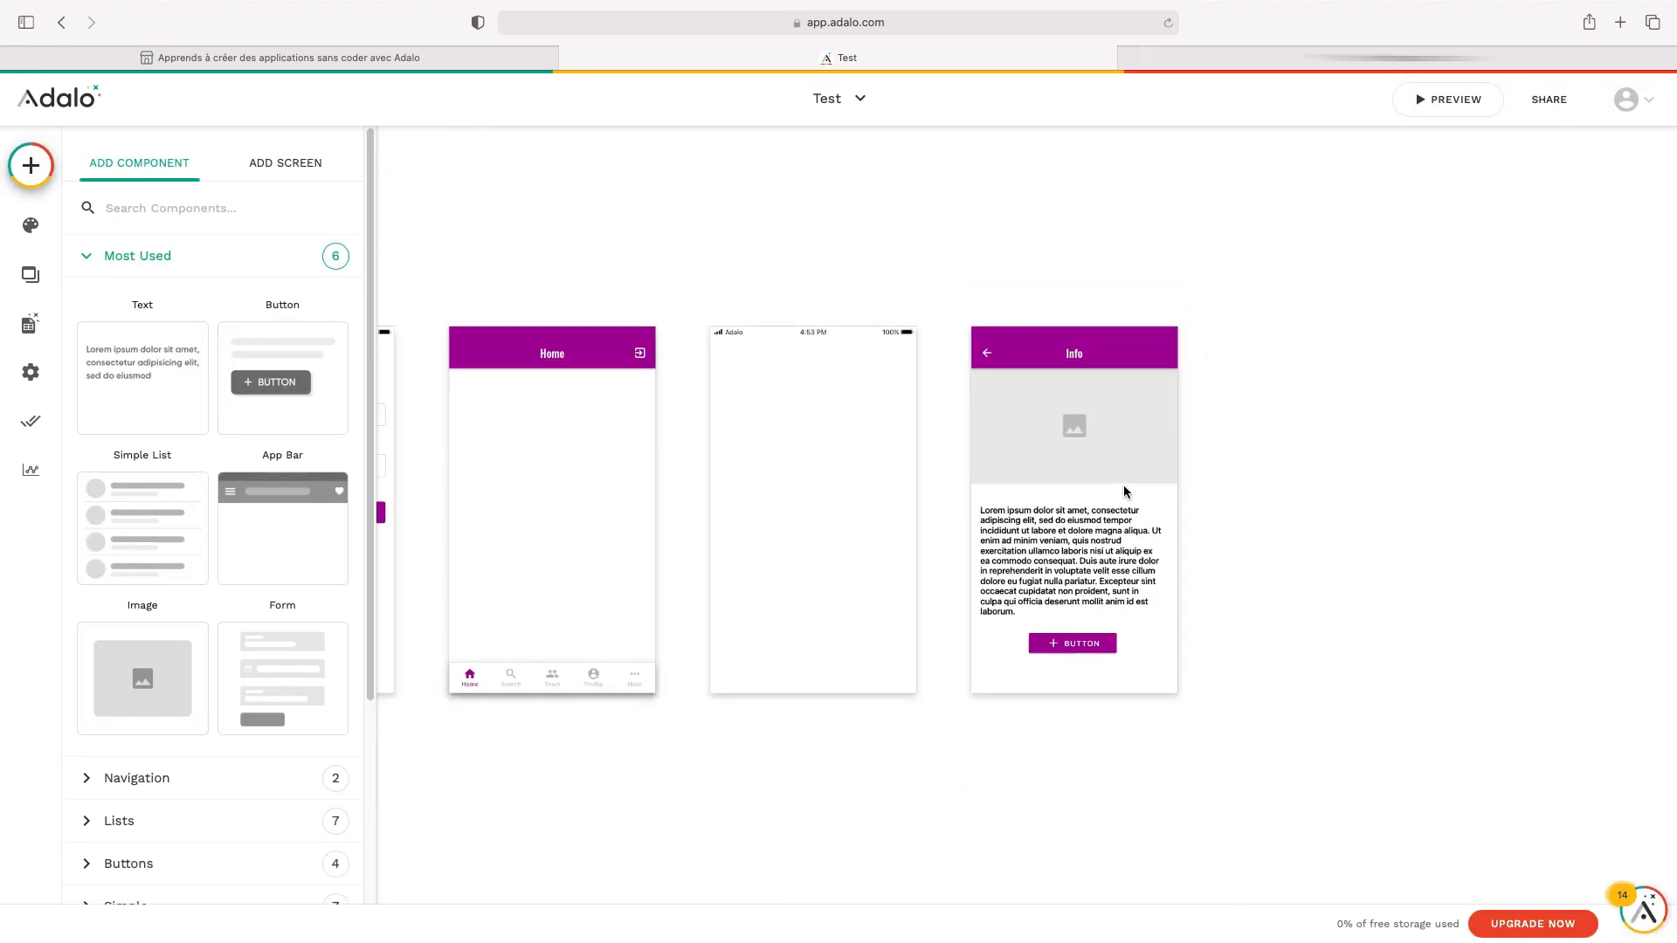
scroll(1124, 485, up, 6)
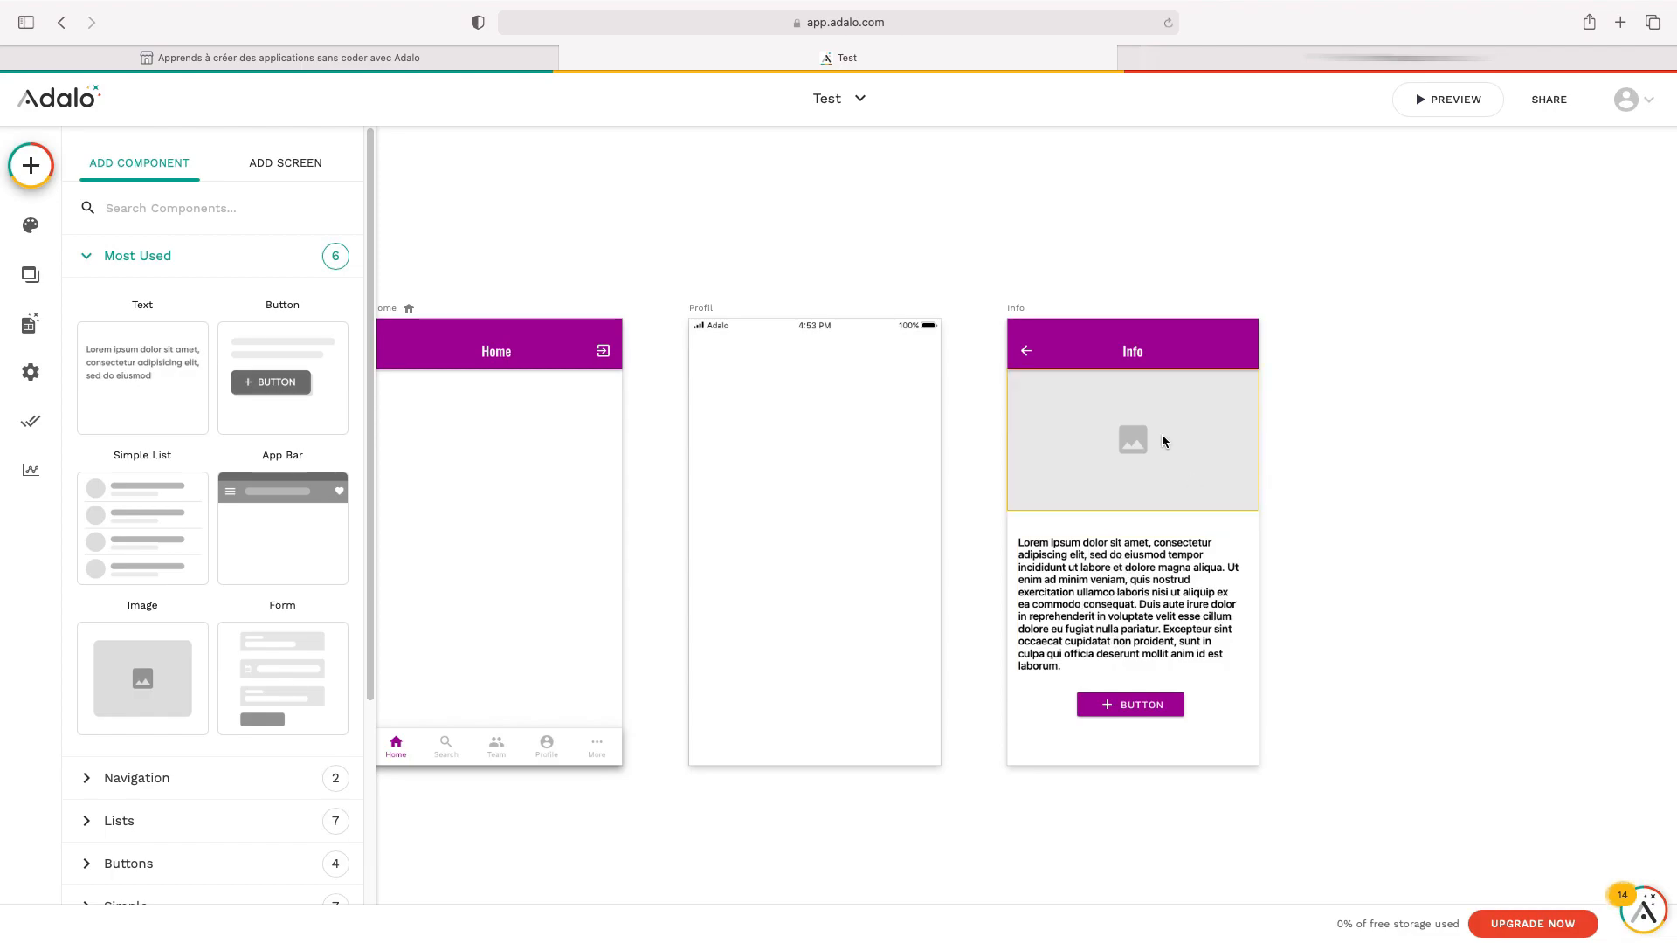
scroll(1044, 301, down, 3)
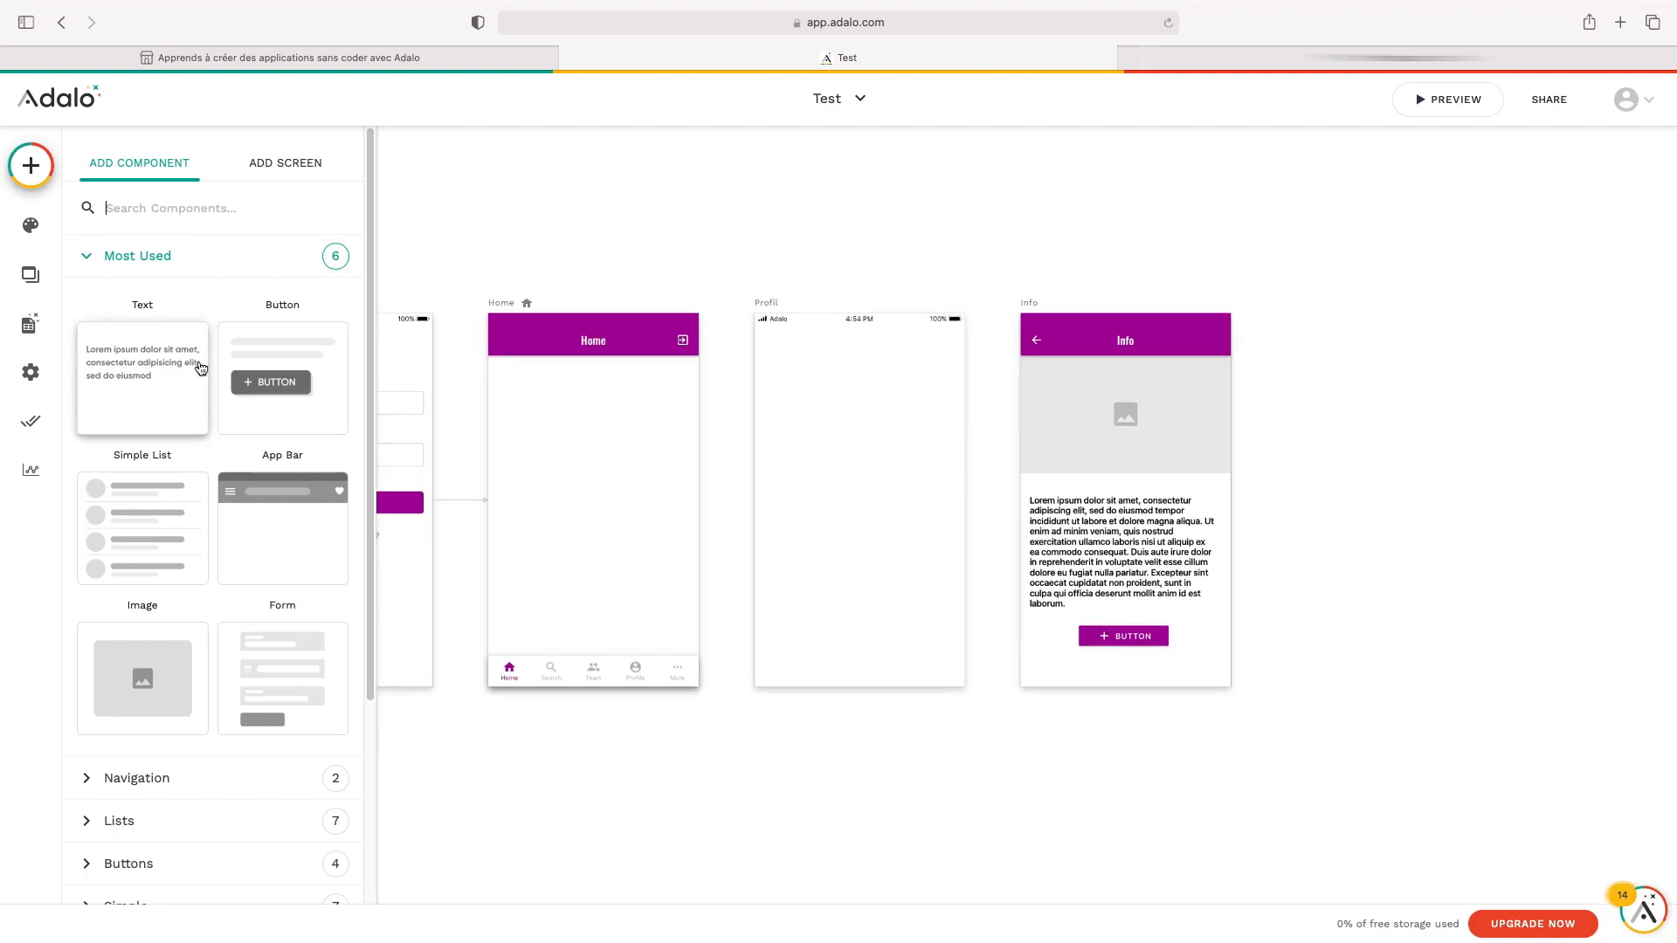
scroll(779, 472, left, 2)
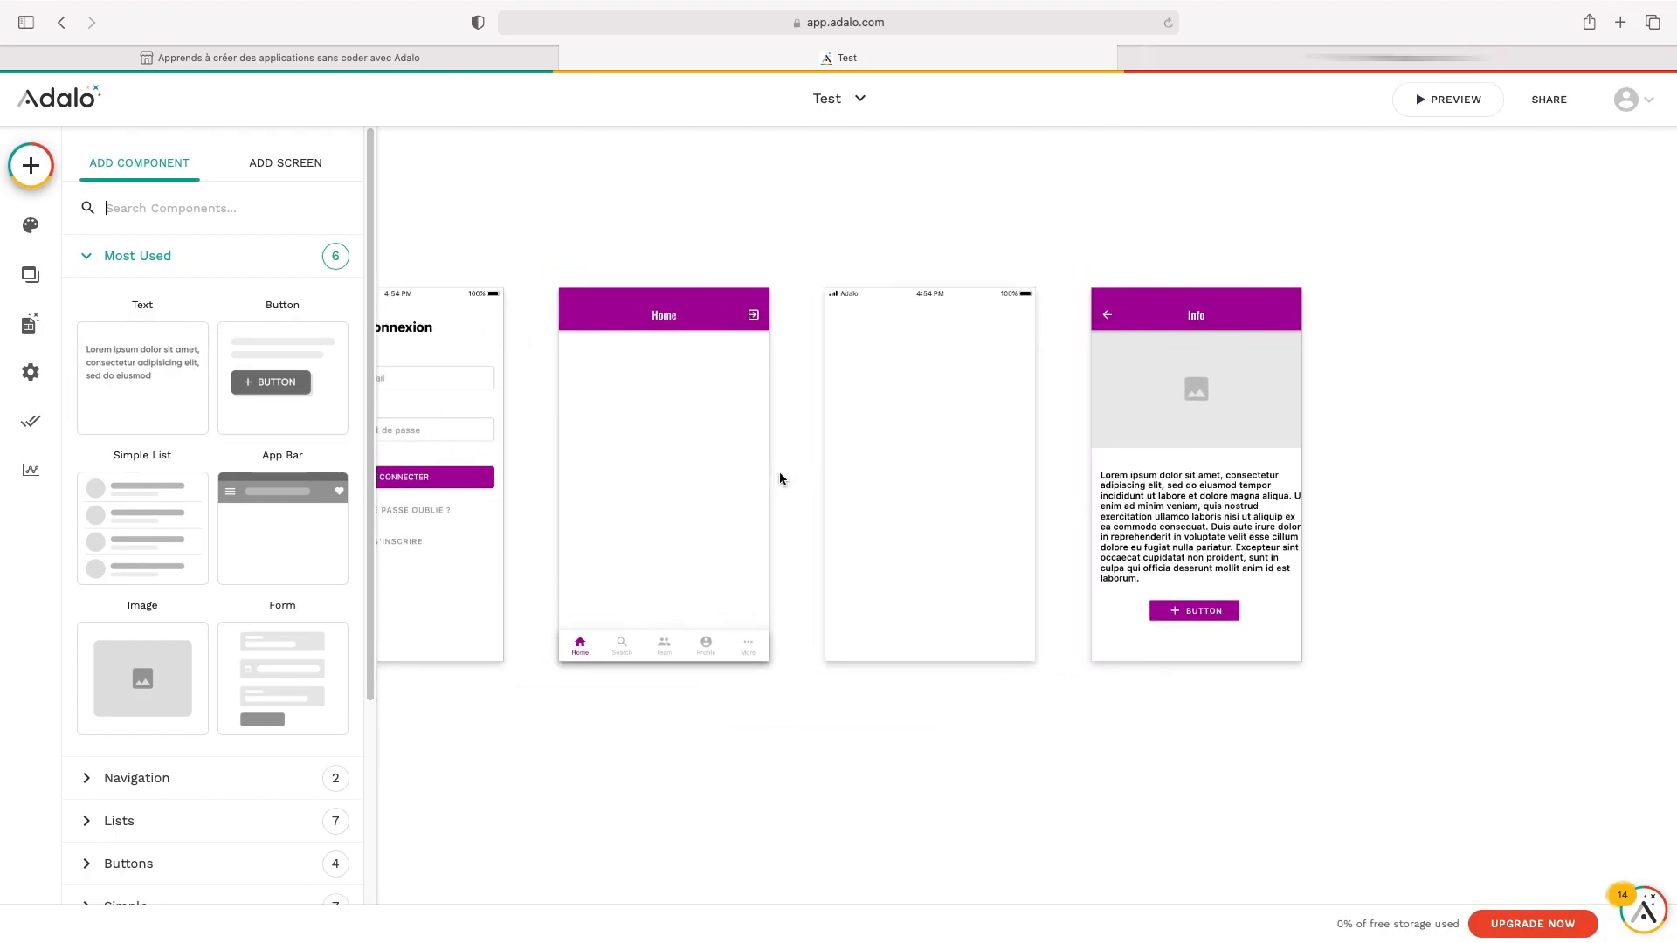
scroll(756, 476, left, 3)
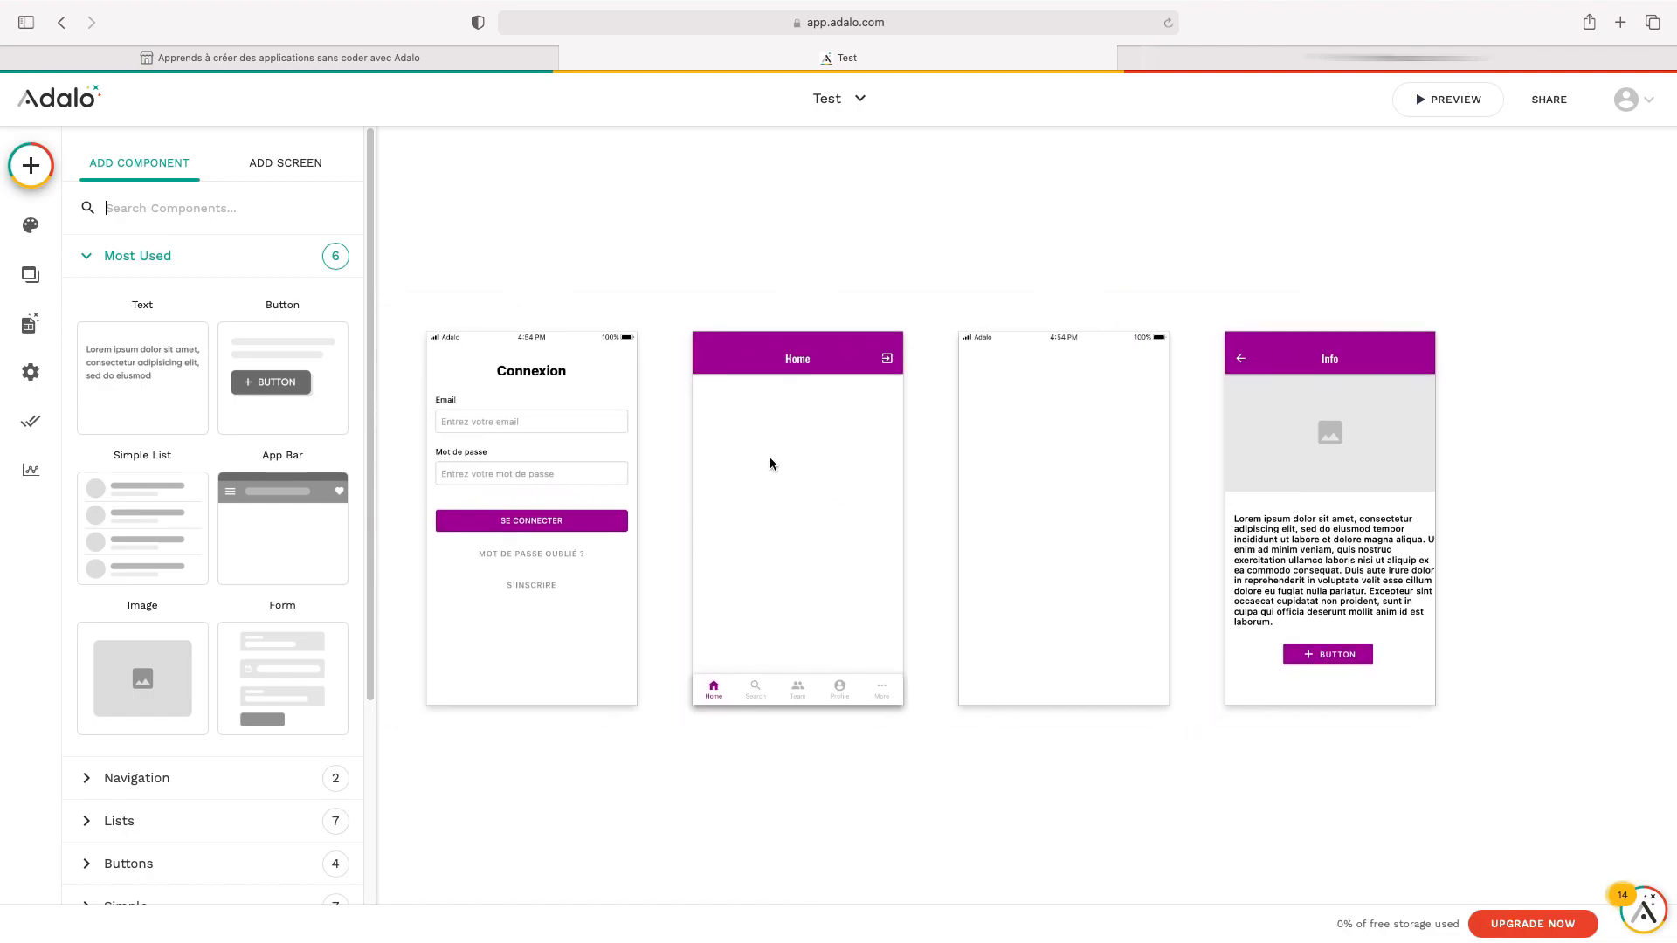
click(737, 794)
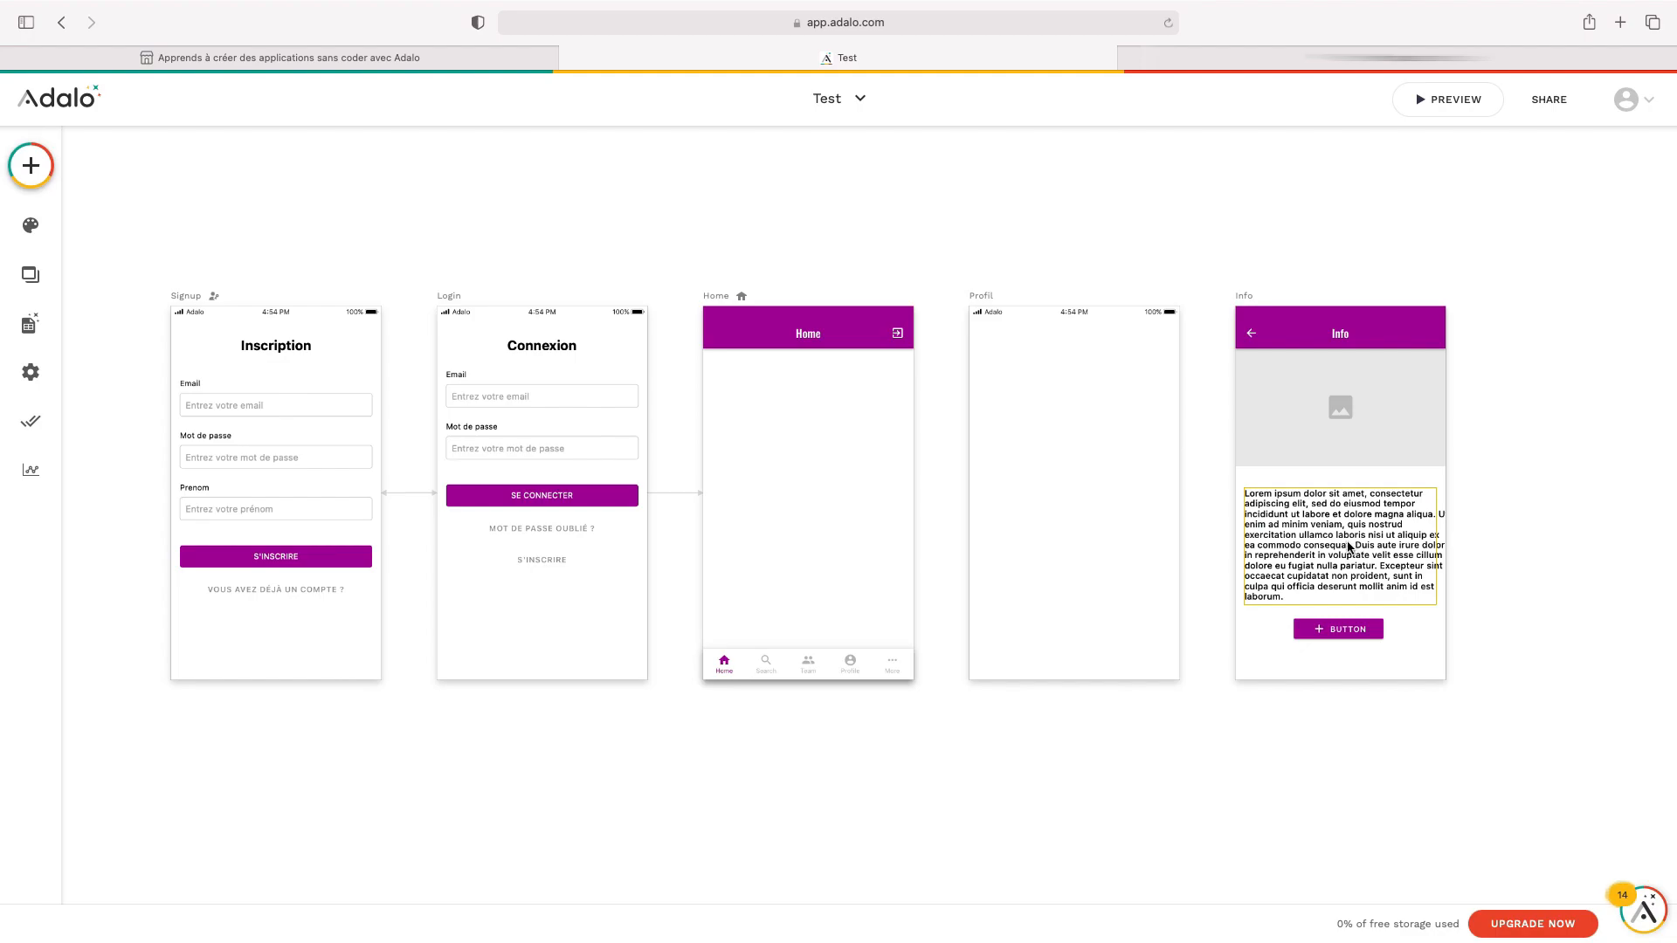
mouse_move(1290, 12)
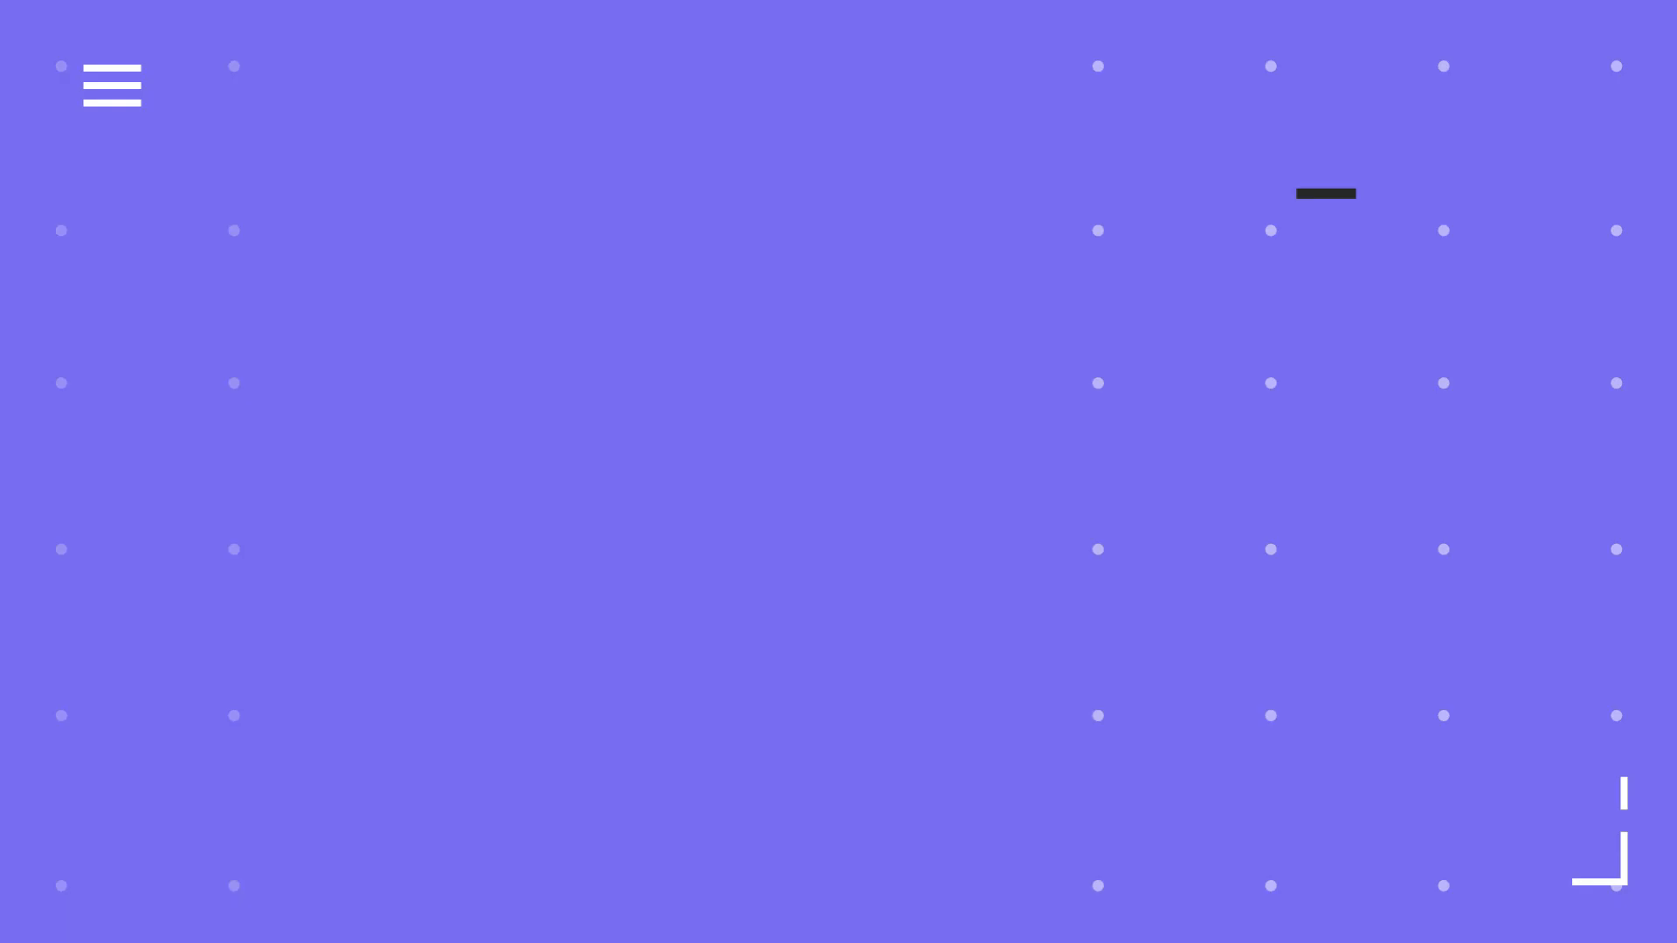
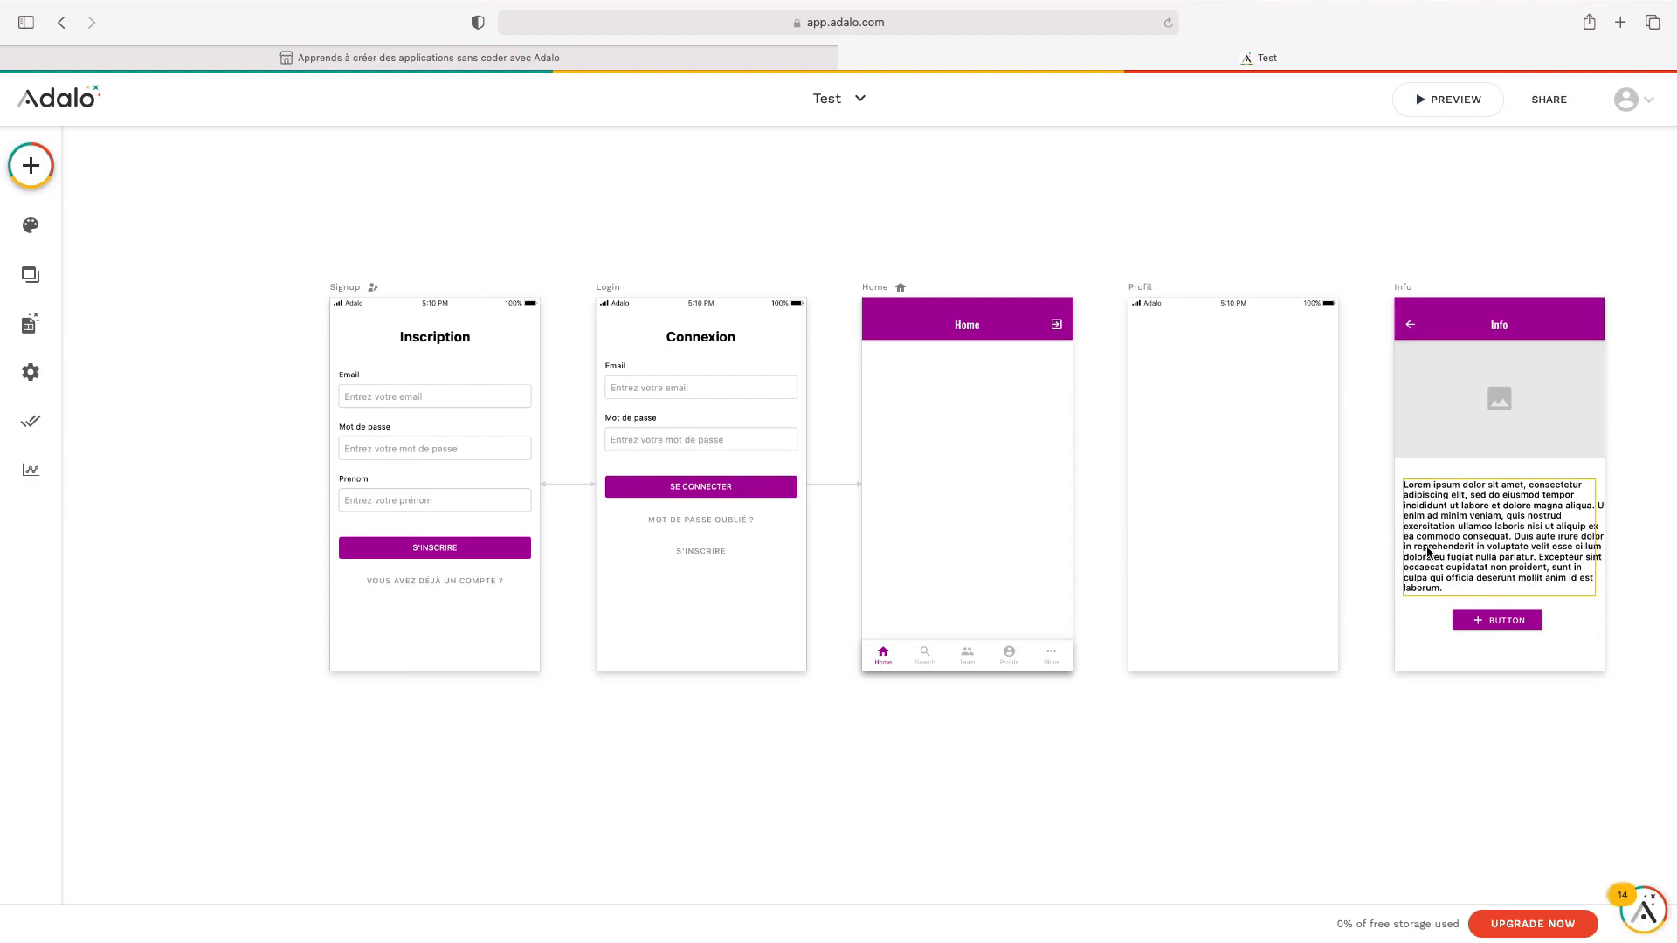
Delete the Info and Profil screens
click(32, 167)
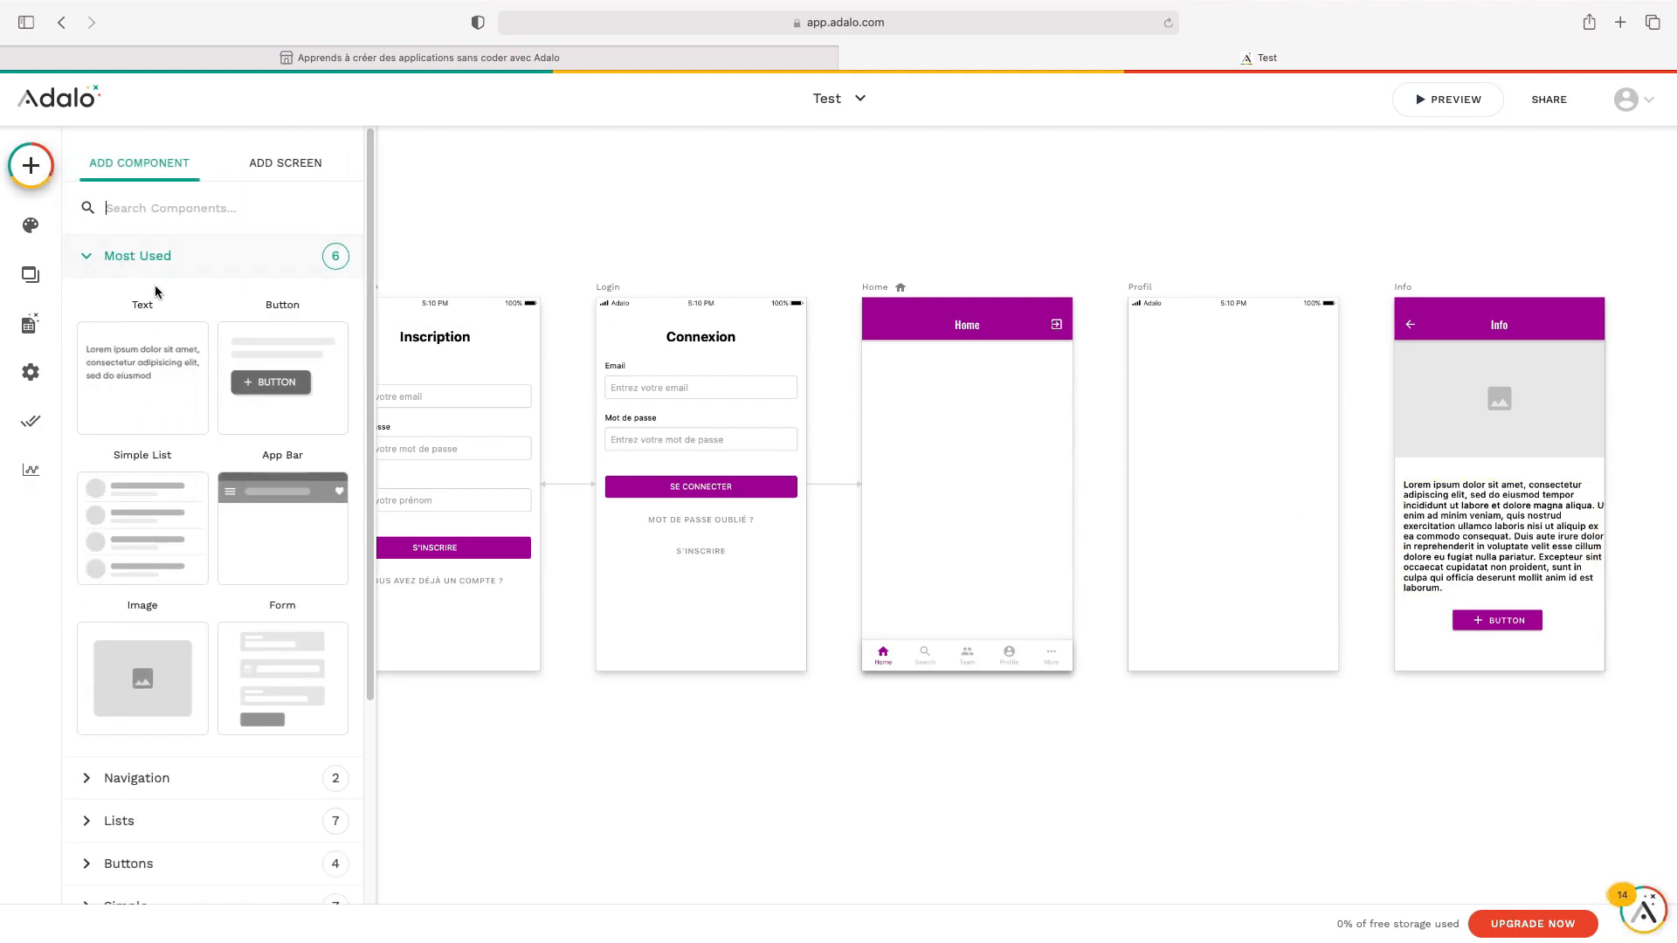
scroll(143, 377, down, 3)
scroll(147, 377, up, 2)
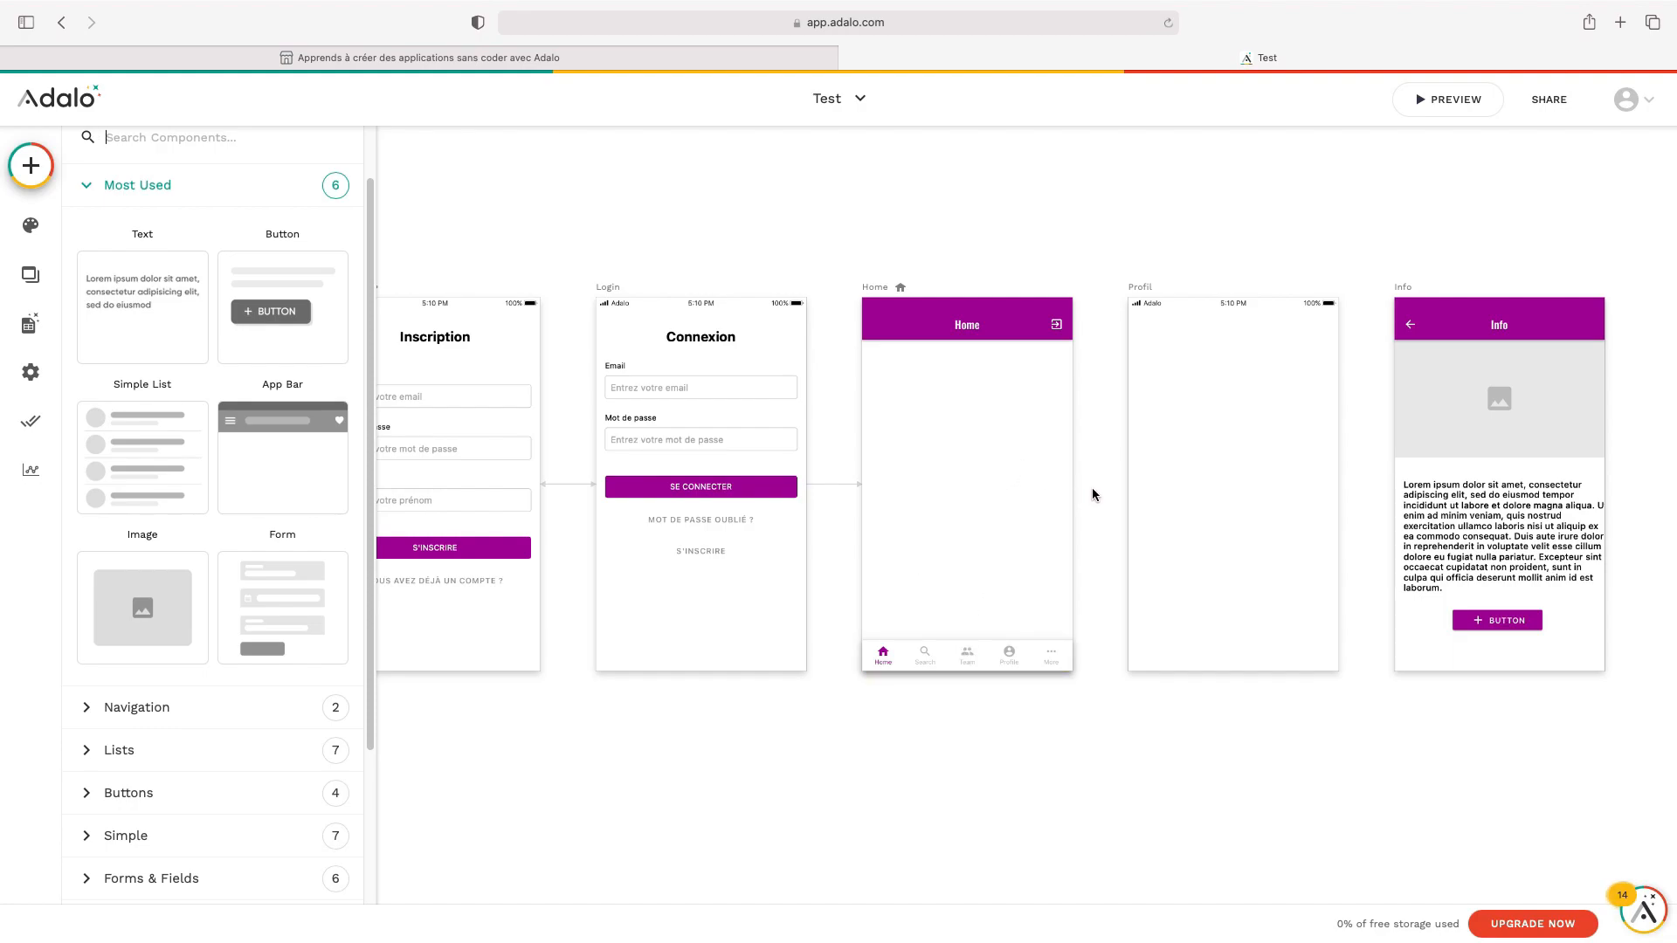
click(1403, 287)
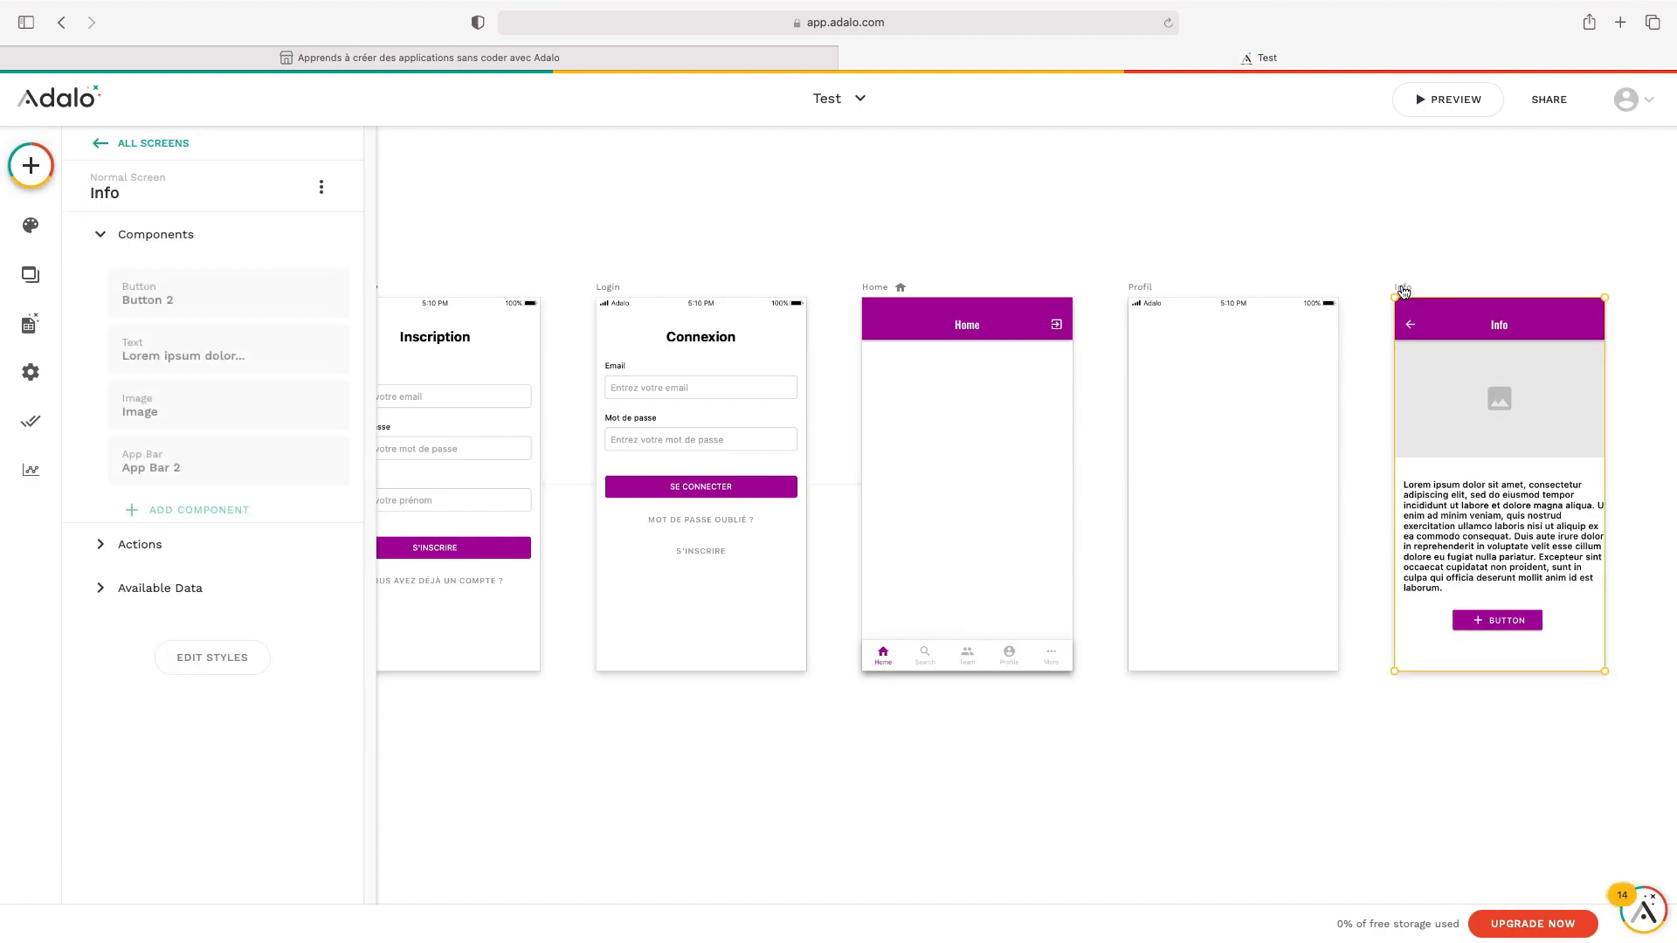
click(322, 189)
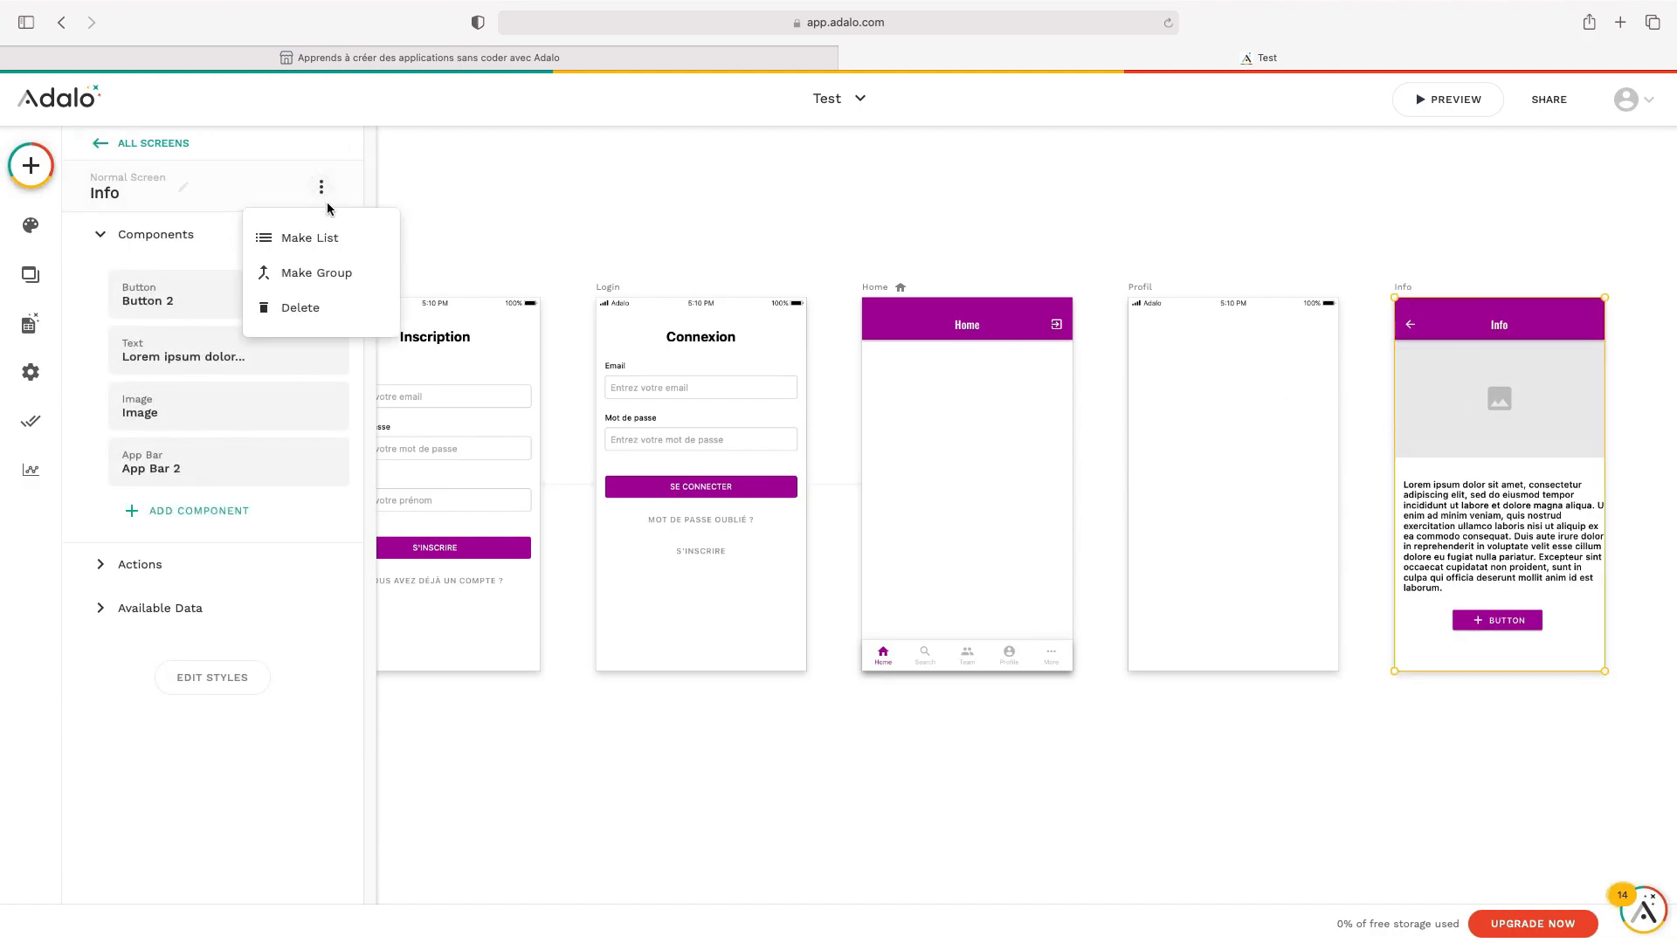
click(338, 322)
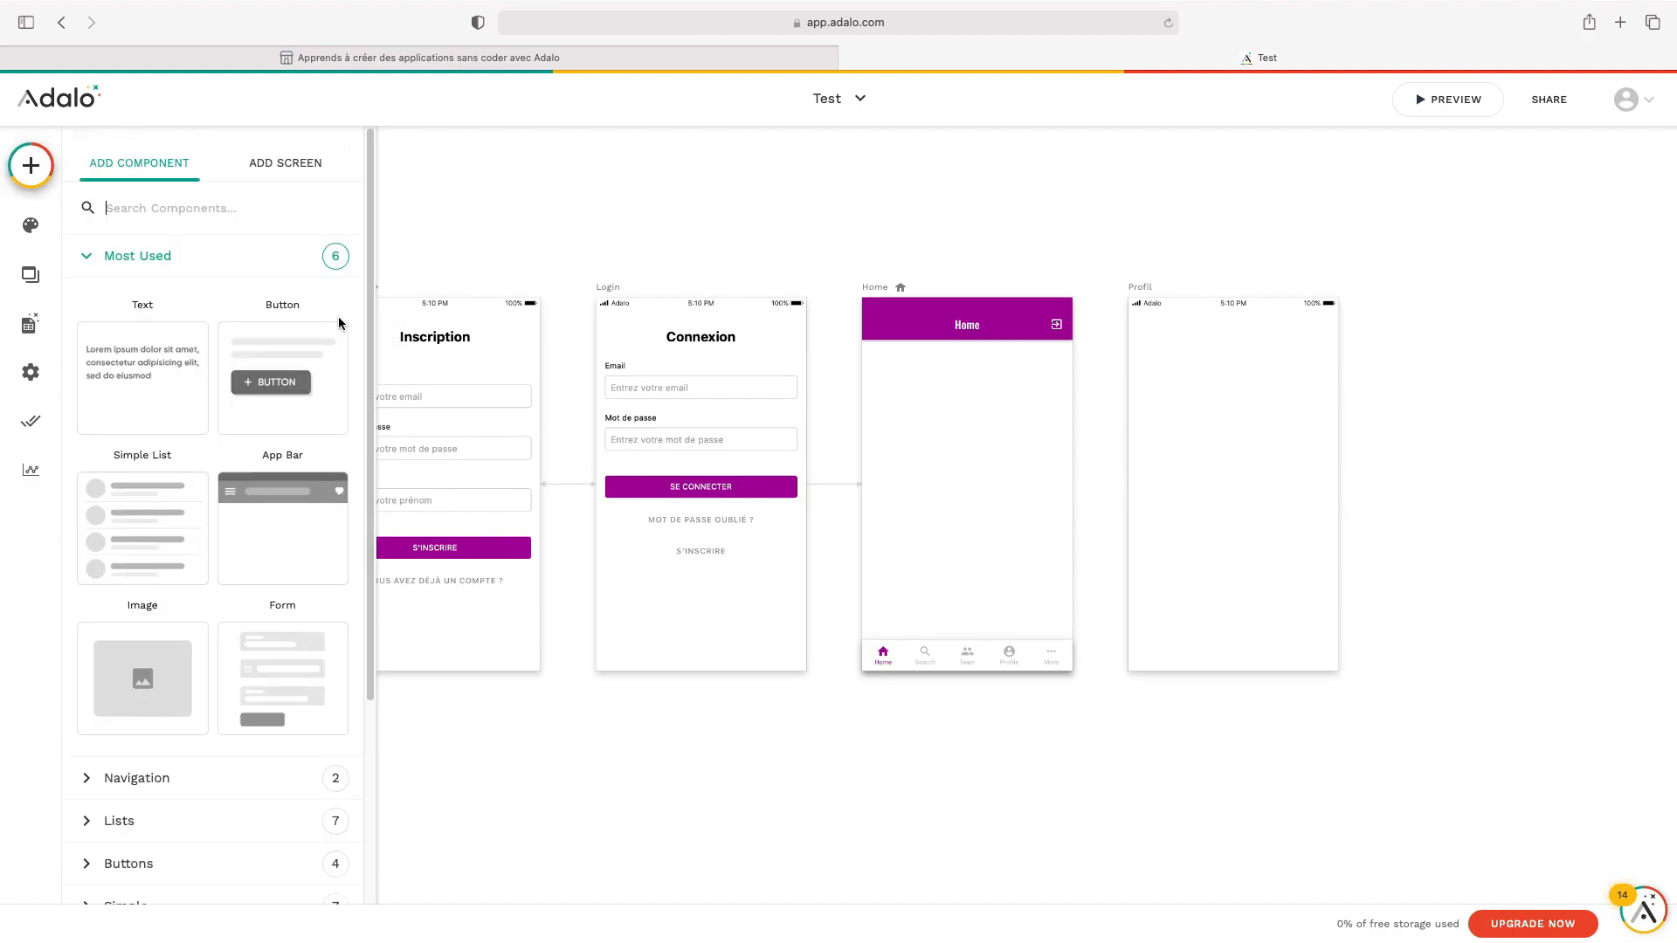
click(1151, 292)
click(321, 187)
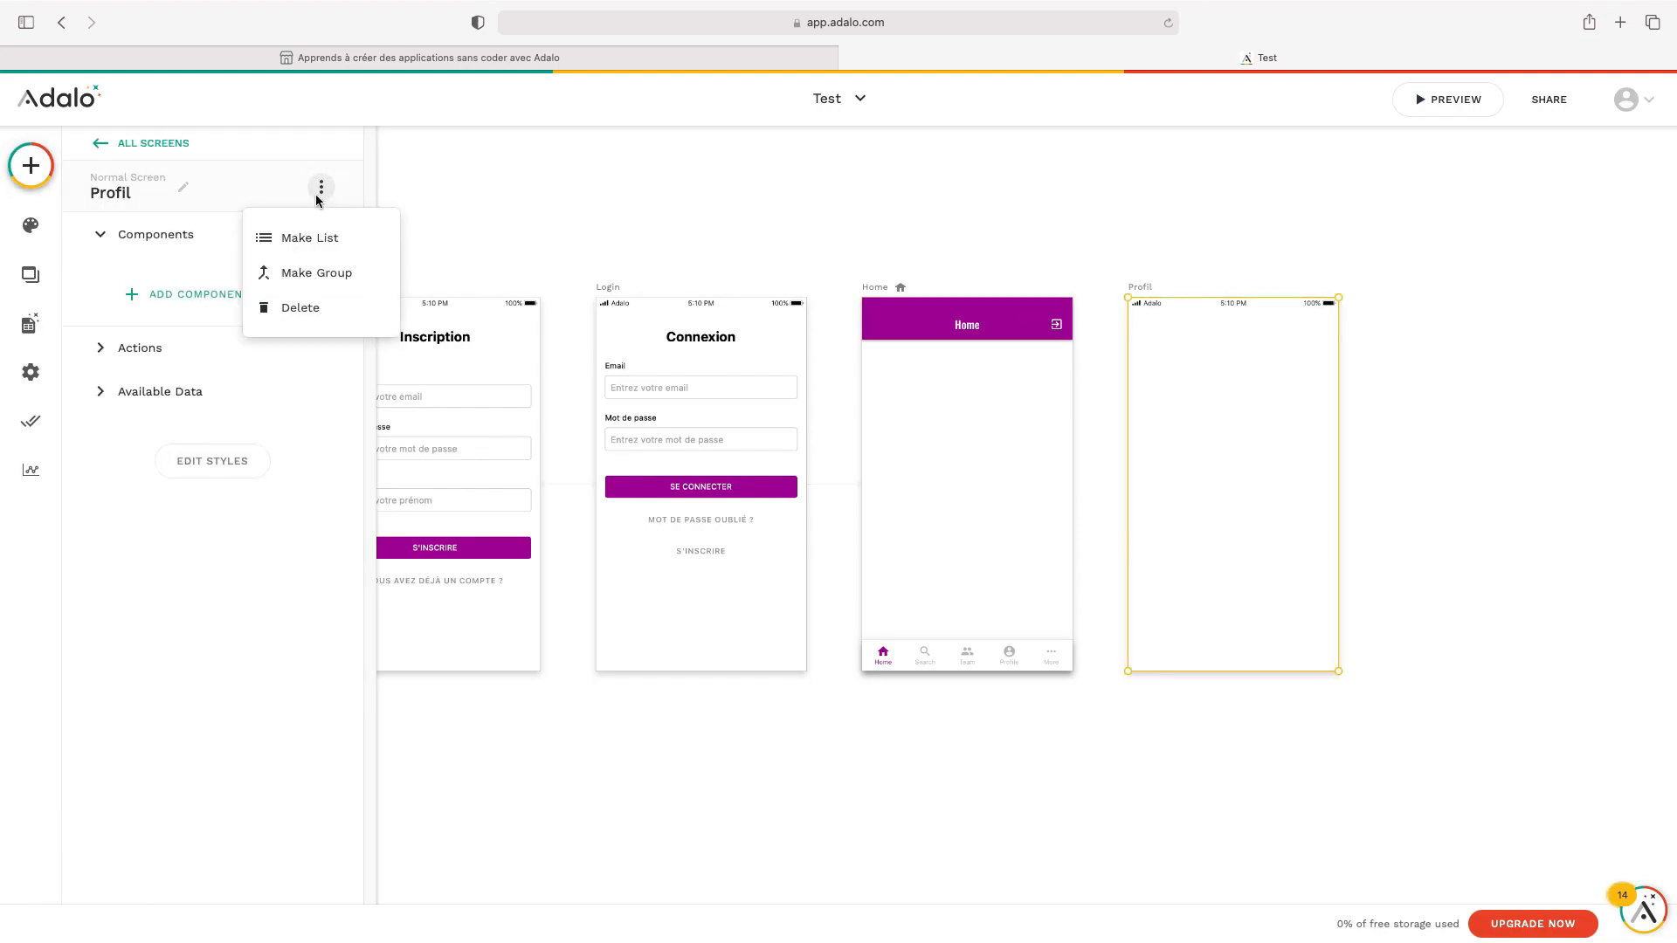
click(317, 311)
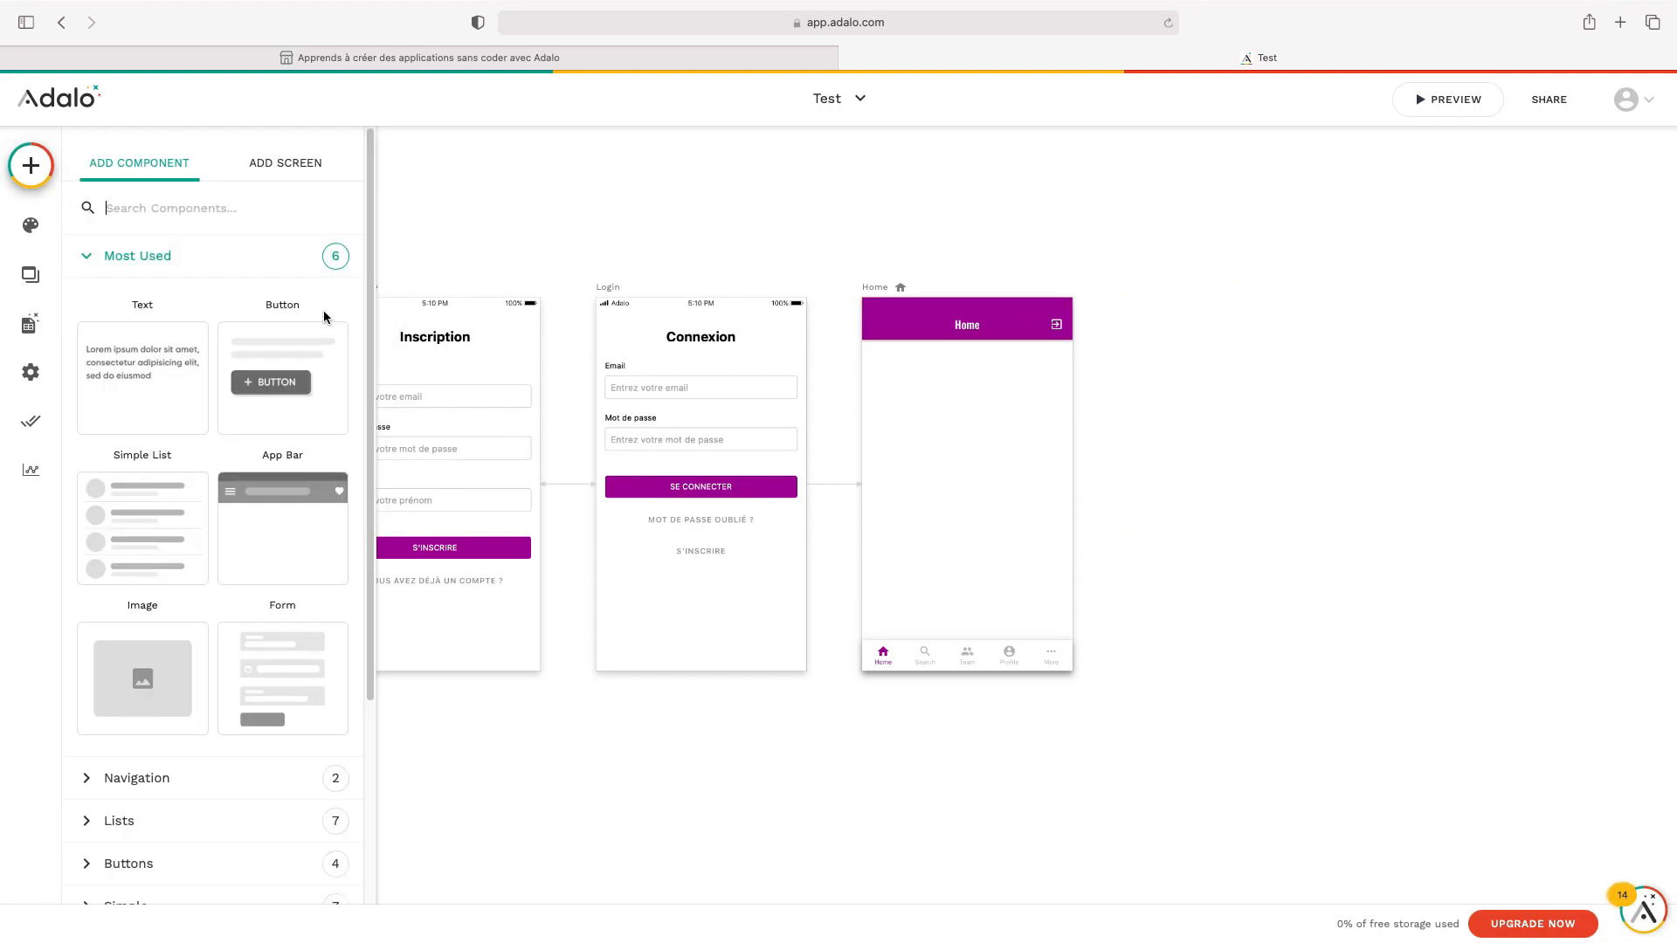
Remove the app bar and the tab bar from the Home screen
click(1007, 330)
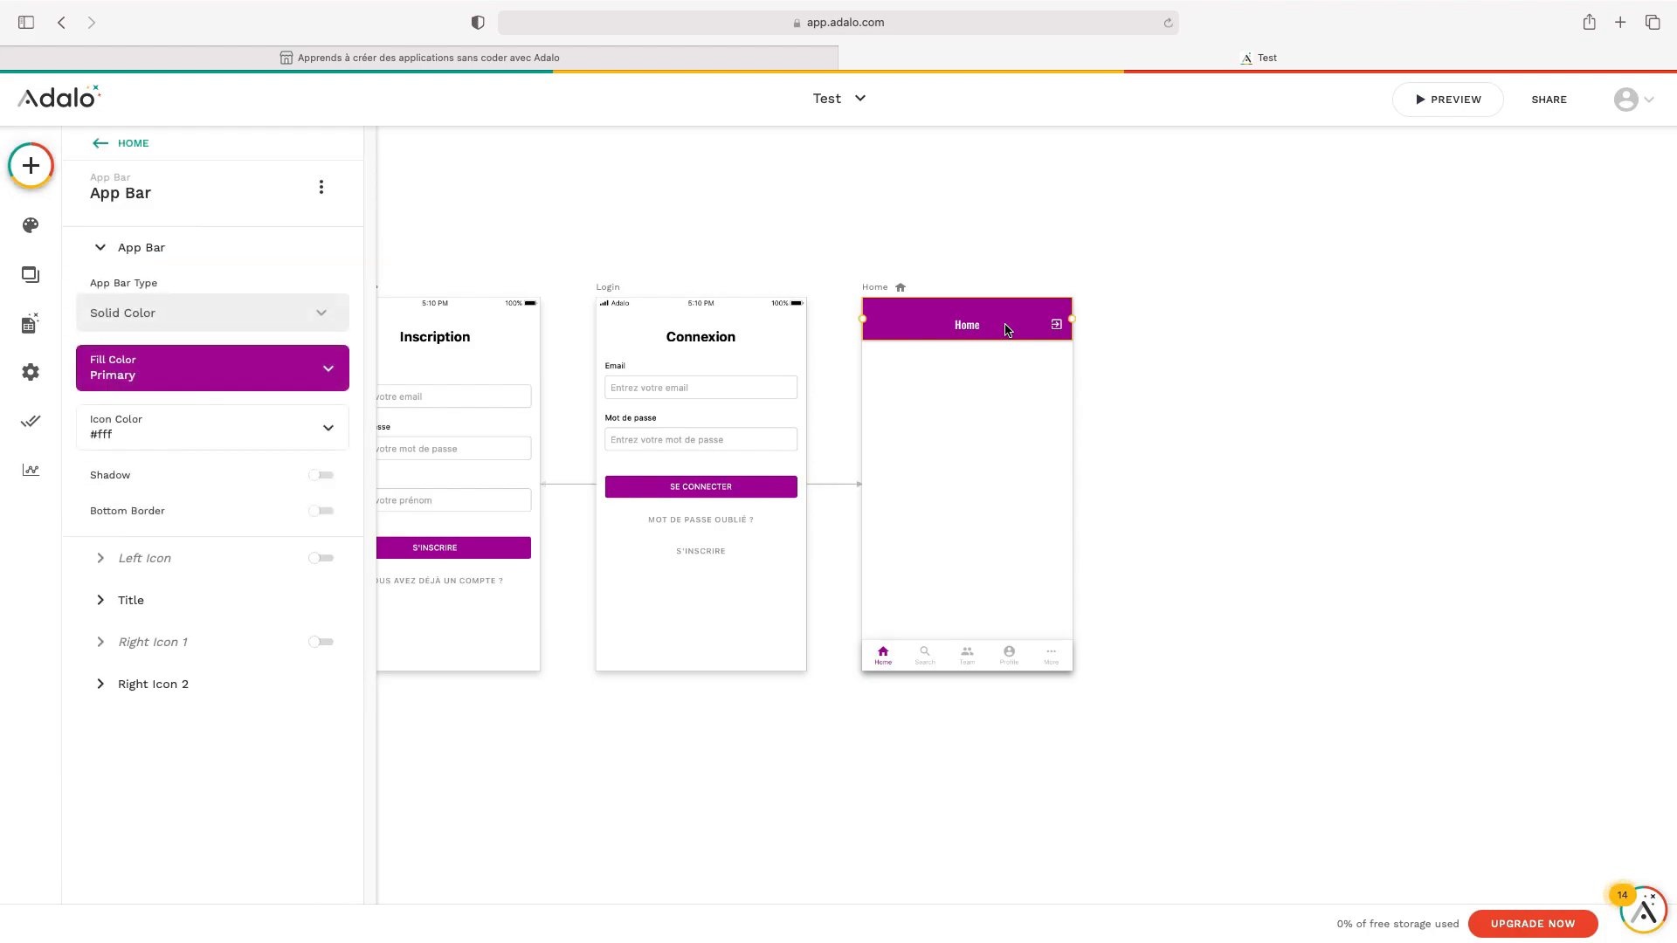
click(322, 187)
click(352, 382)
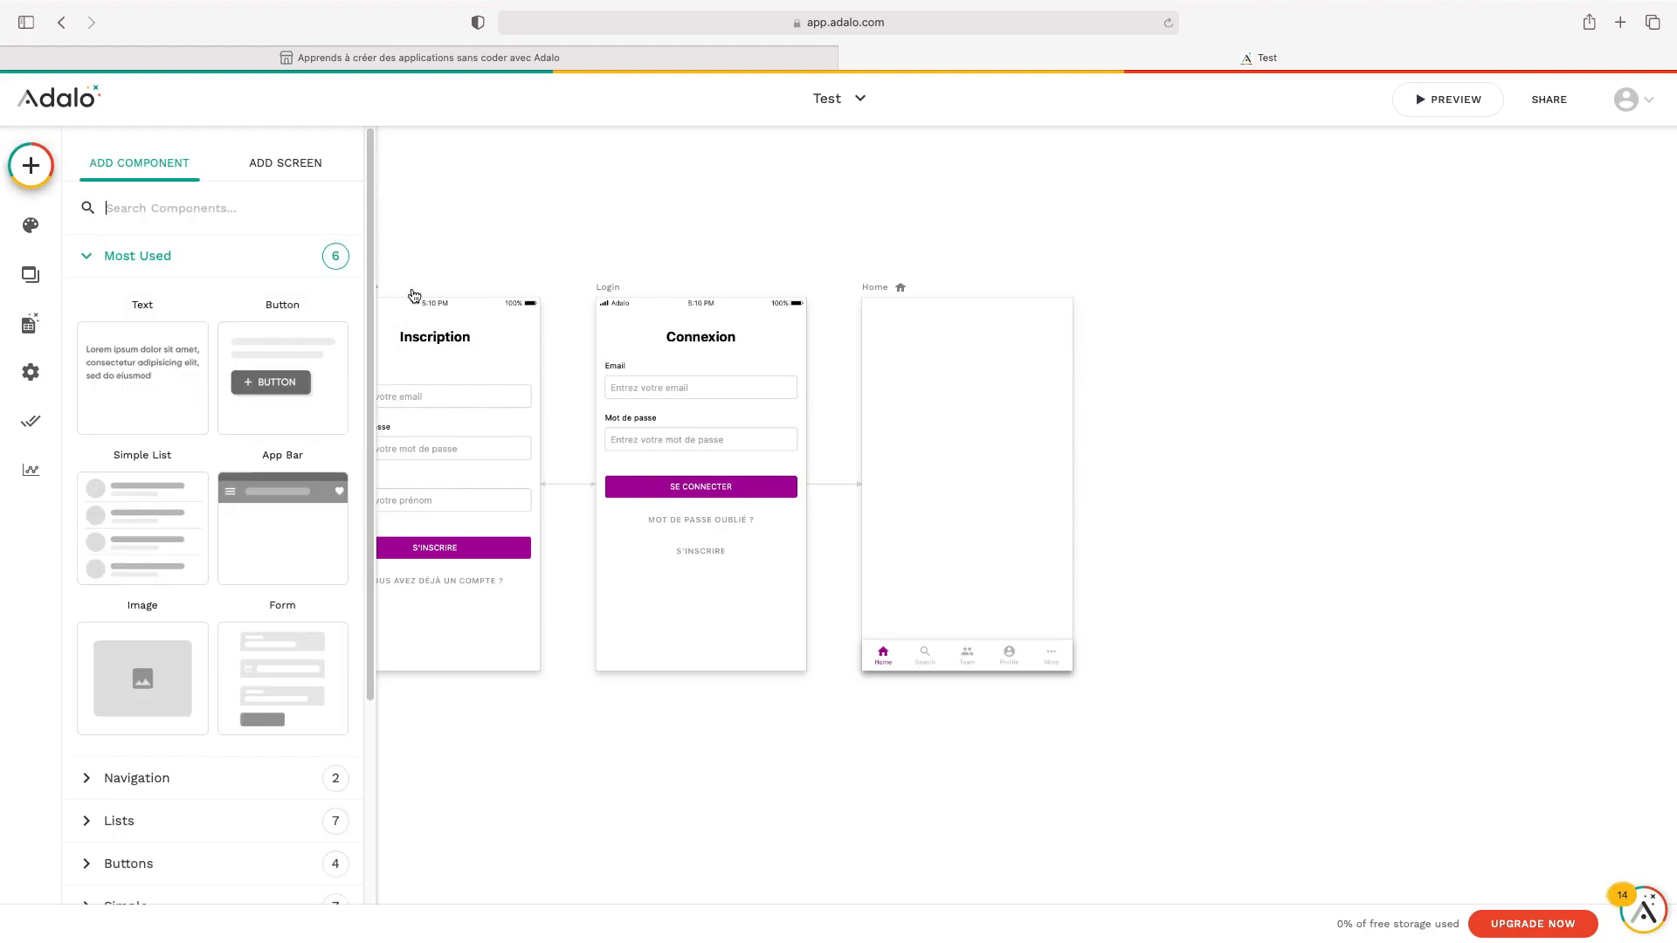
click(1013, 657)
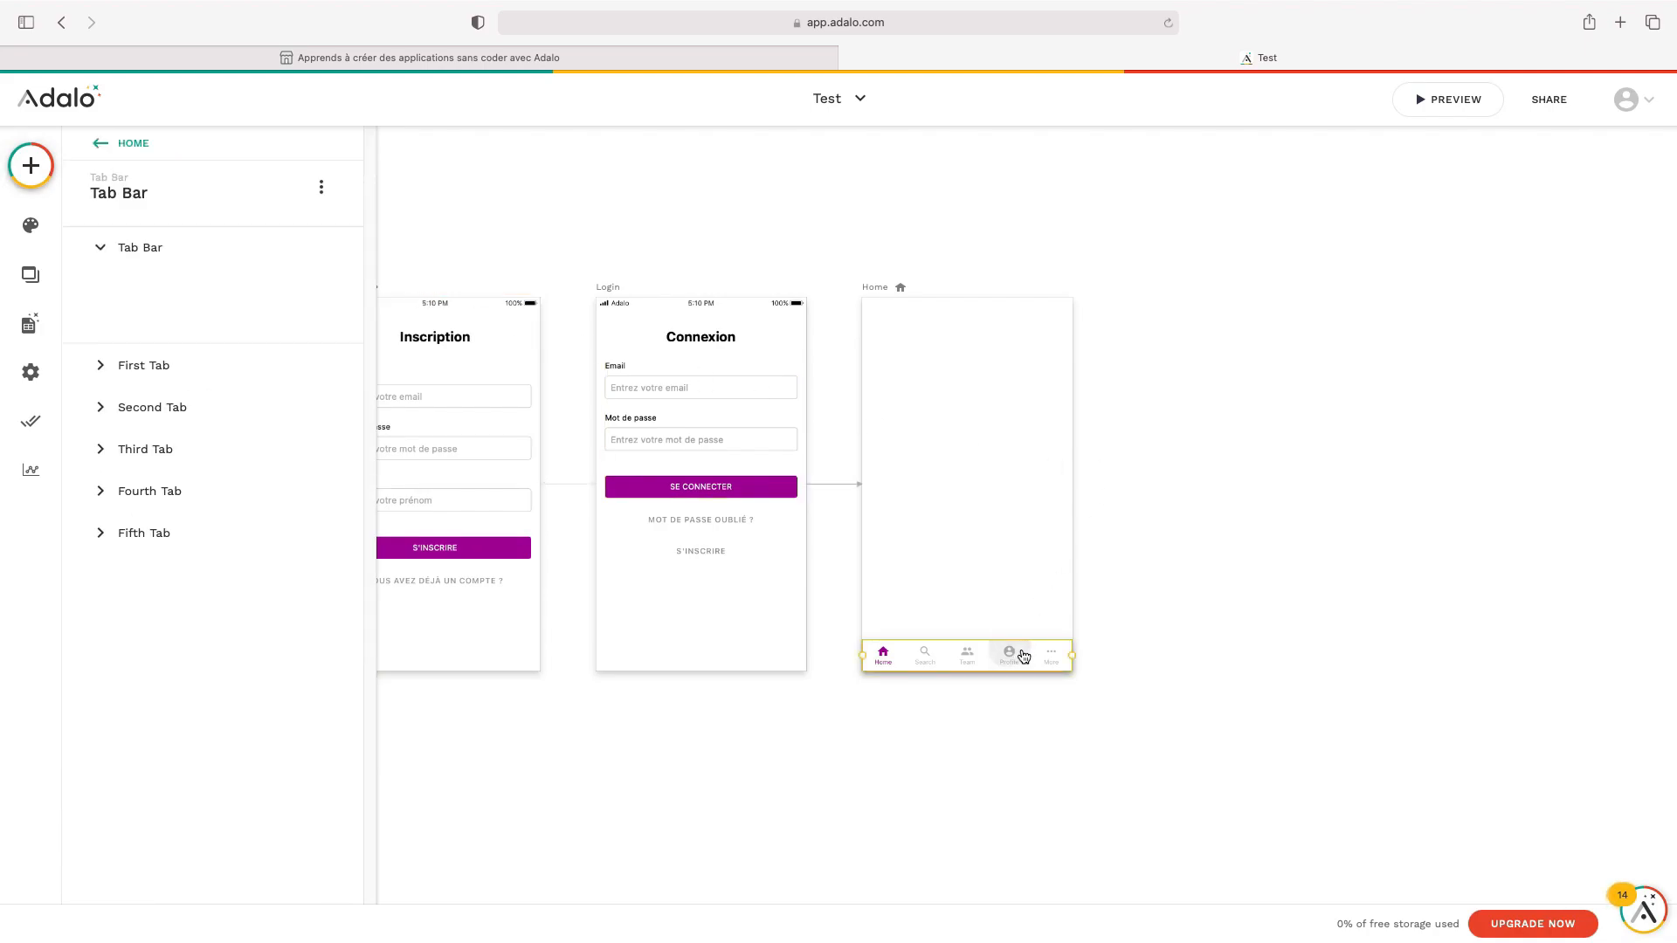
click(321, 187)
click(289, 377)
click(1127, 318)
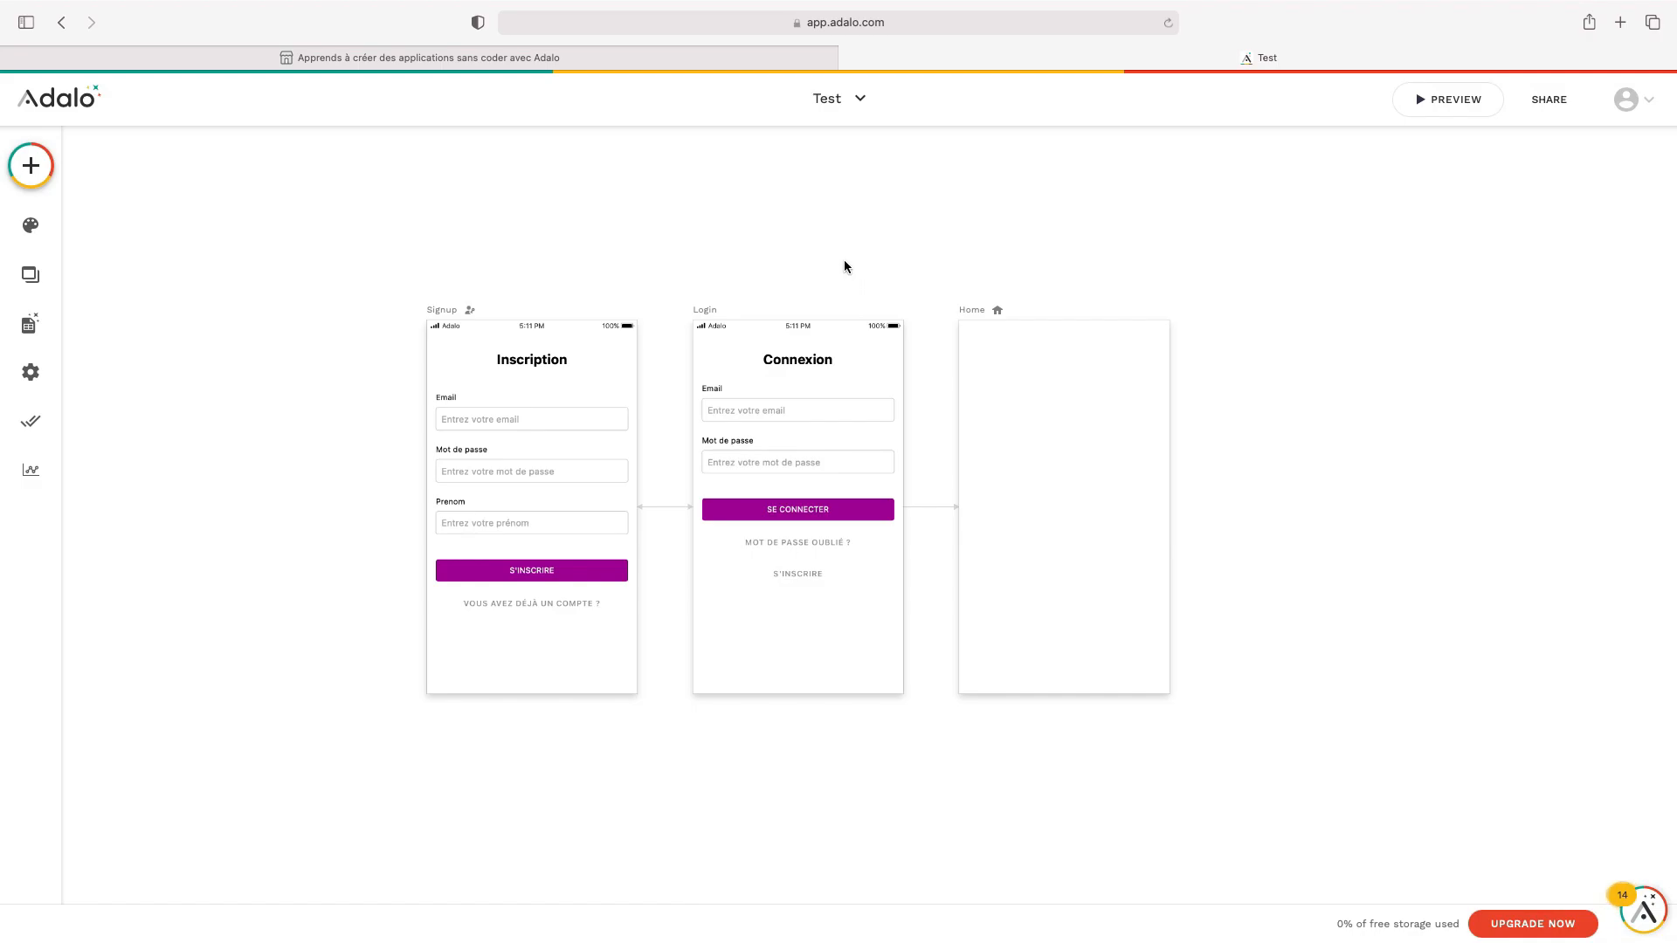
Add a Text to Home showing the Logged In User's Email, moved near the top
click(45, 180)
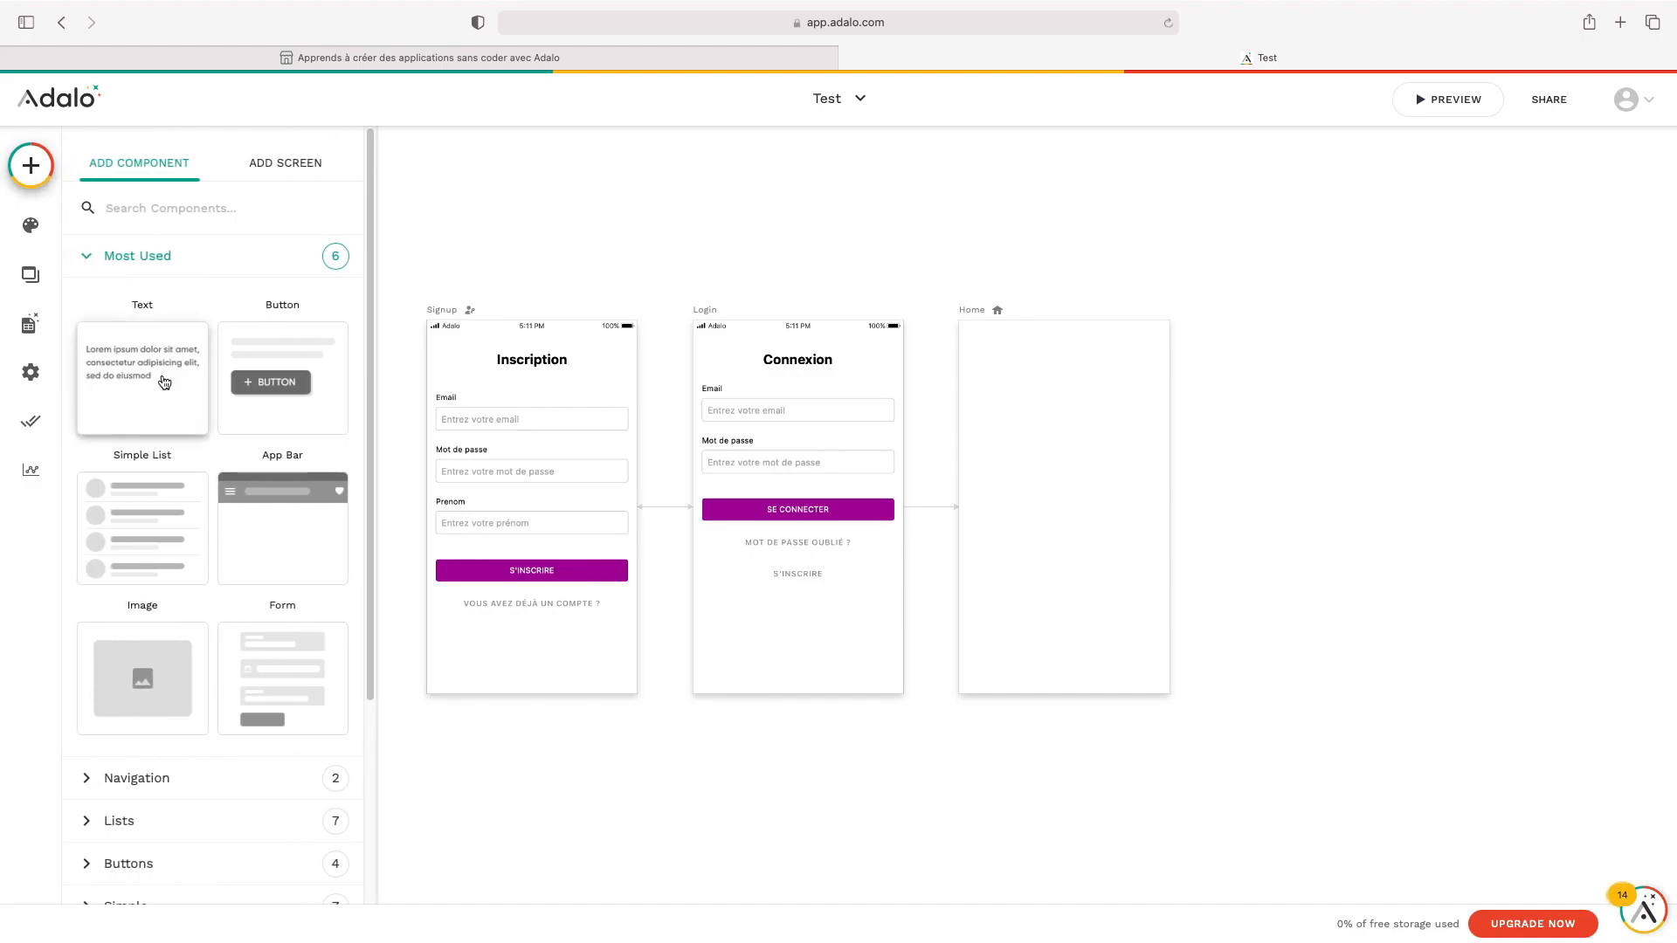
drag(132, 374, 991, 386)
triple_click(217, 265)
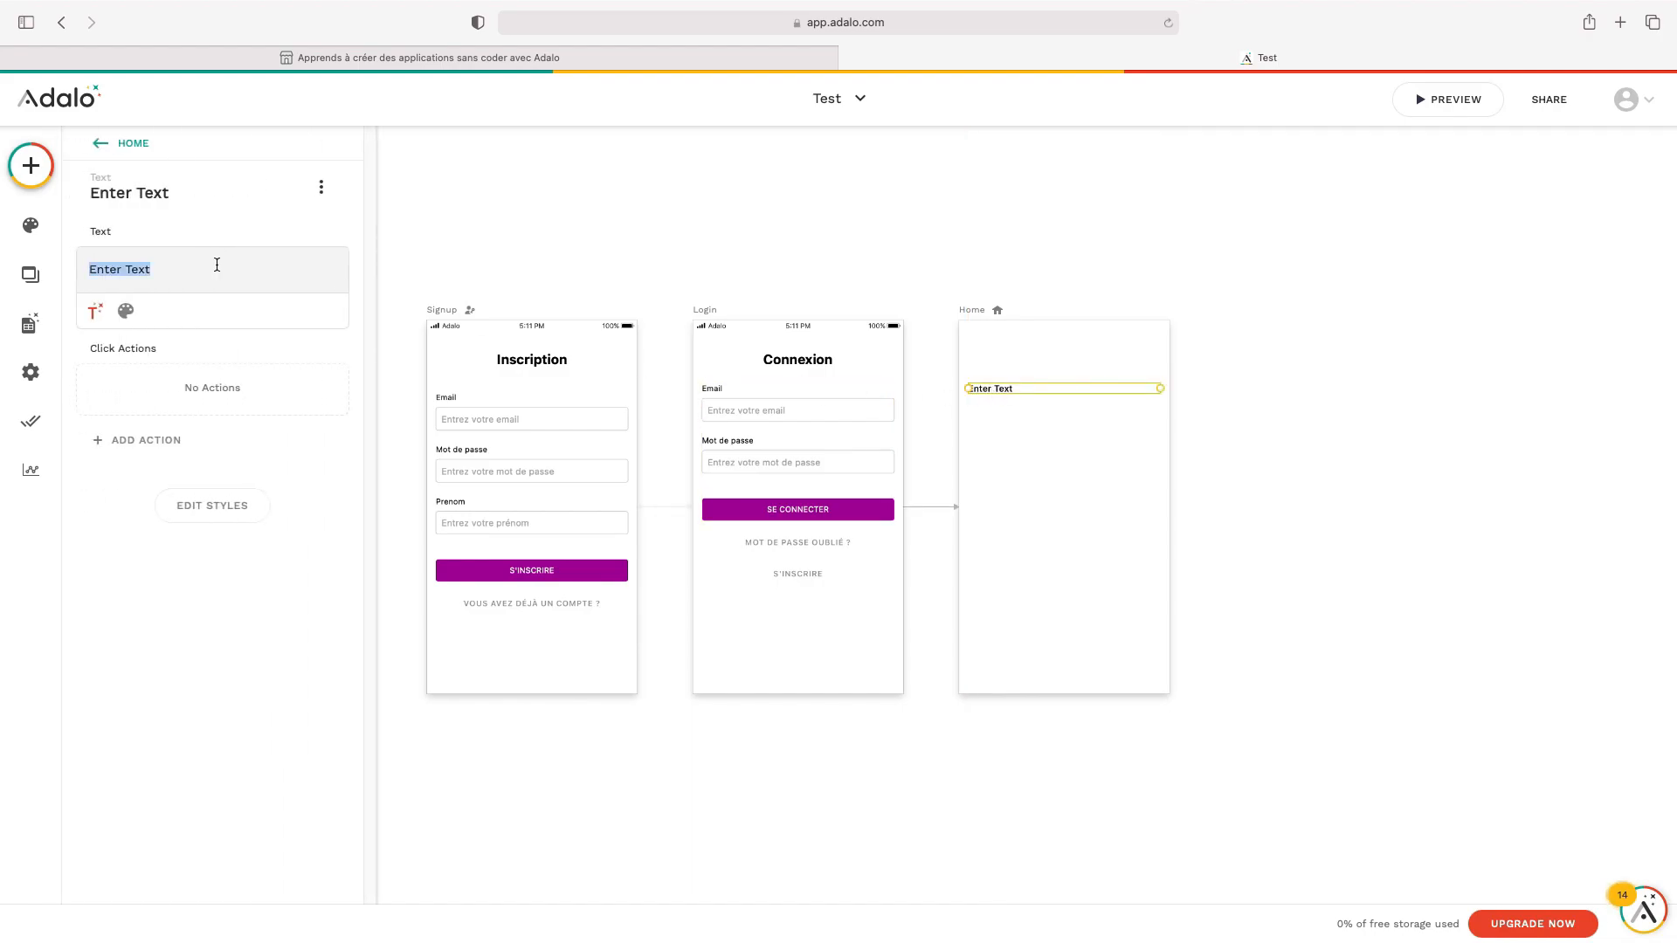
text(Hello)
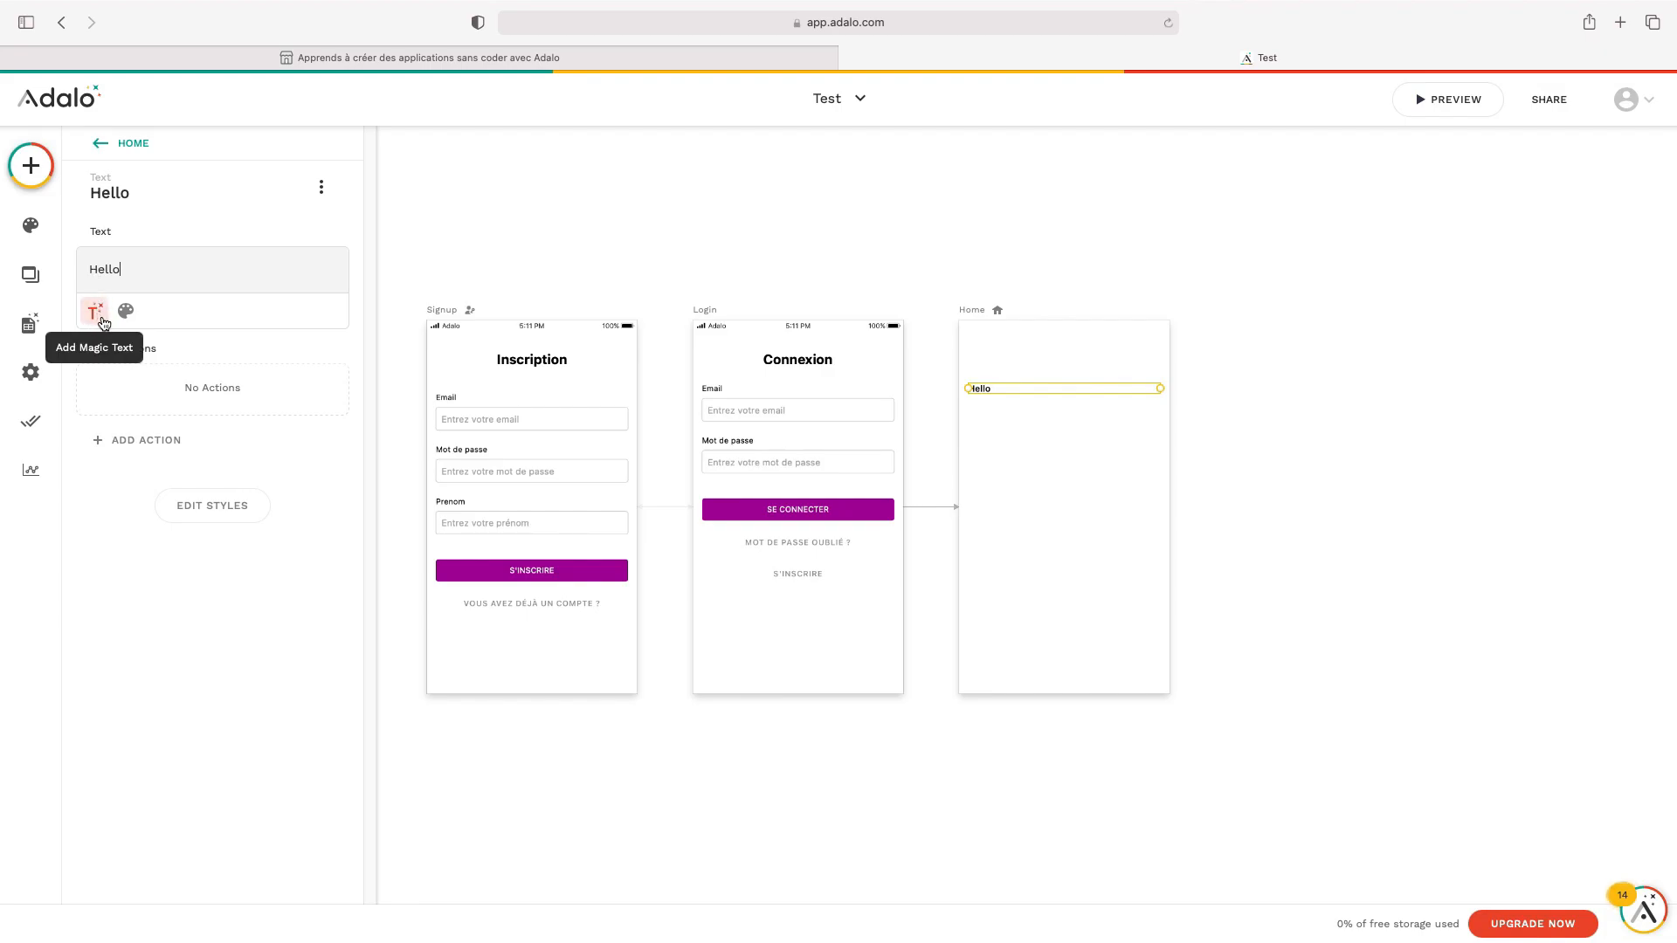
double_click(105, 270)
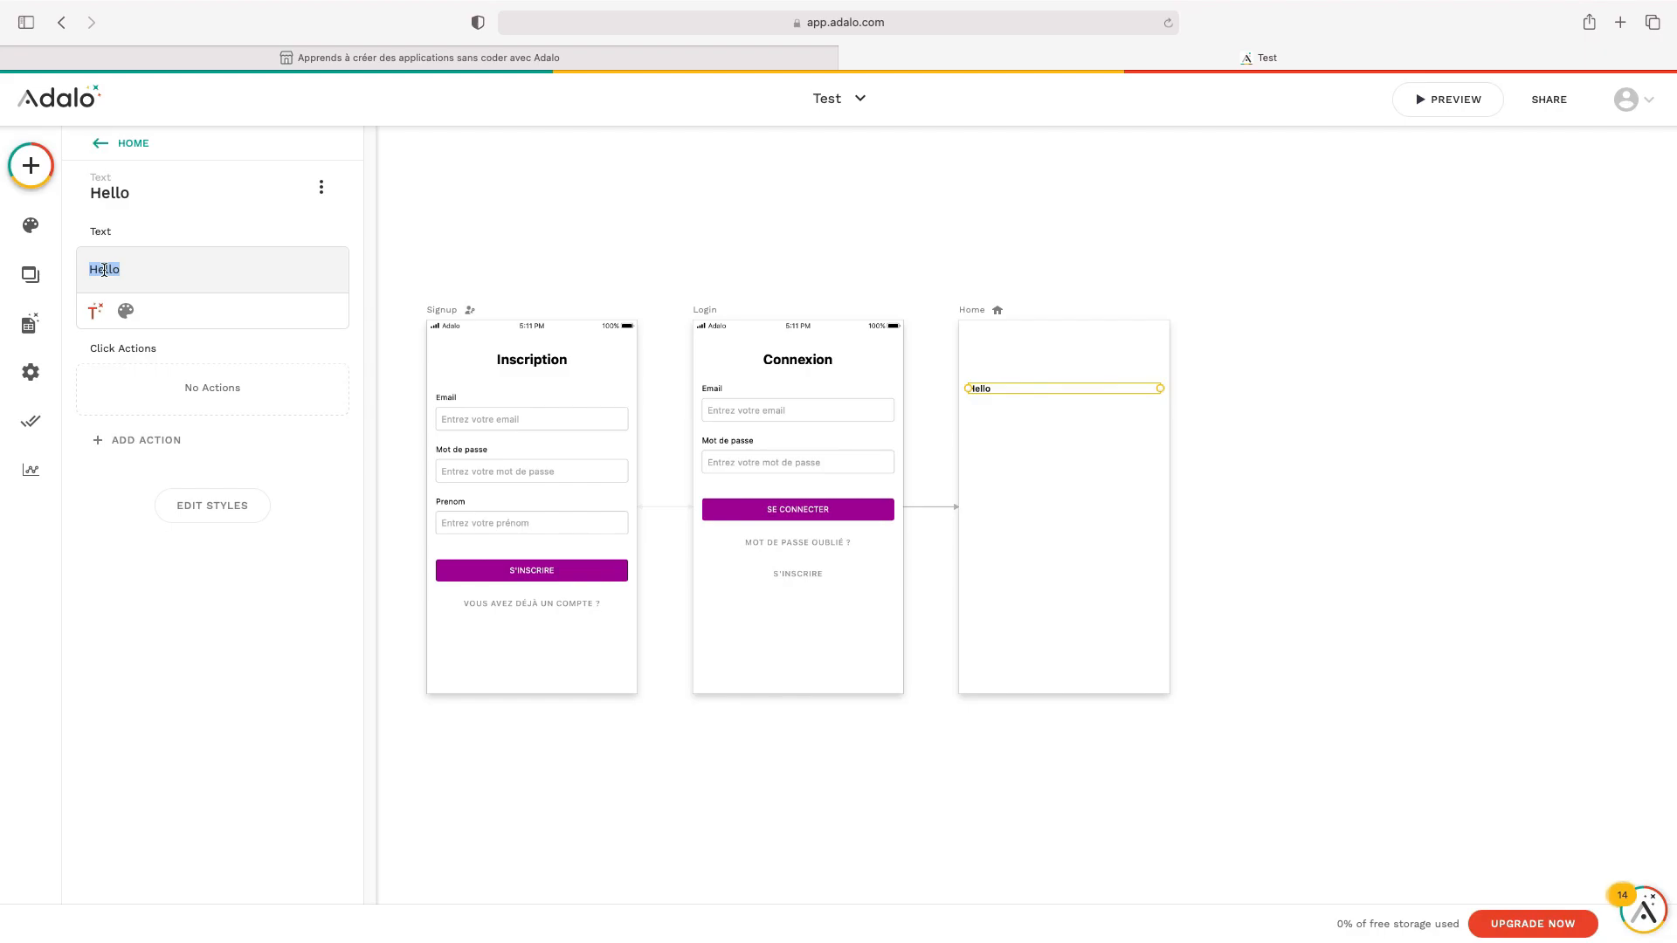
key(BackSpace)
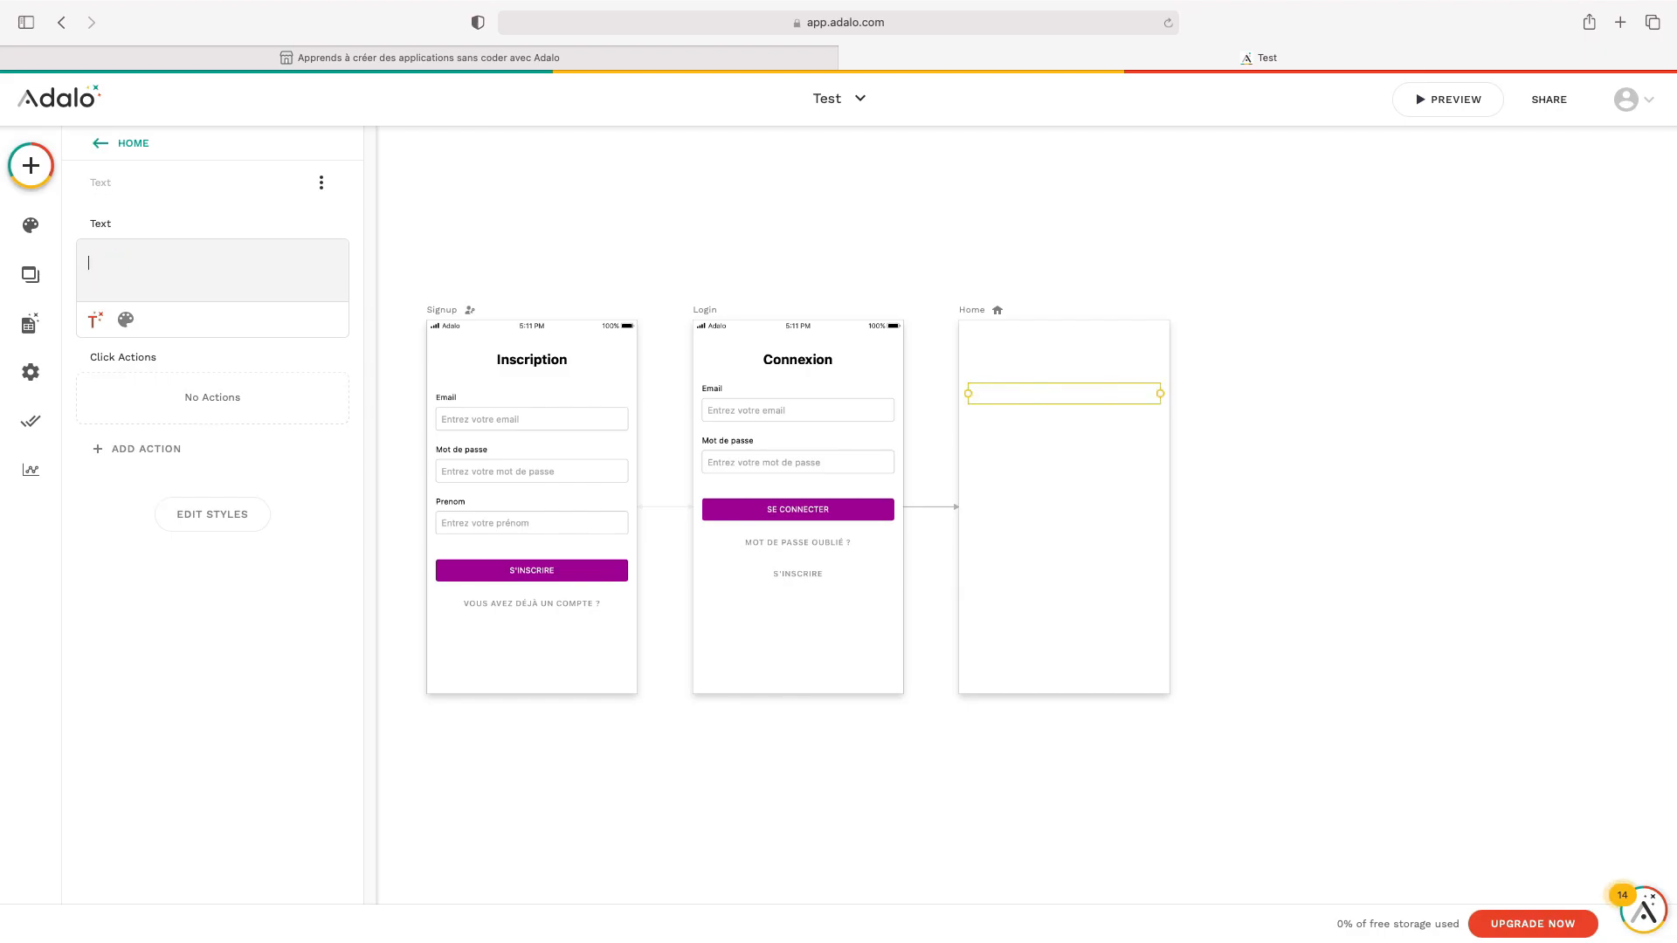
click(101, 323)
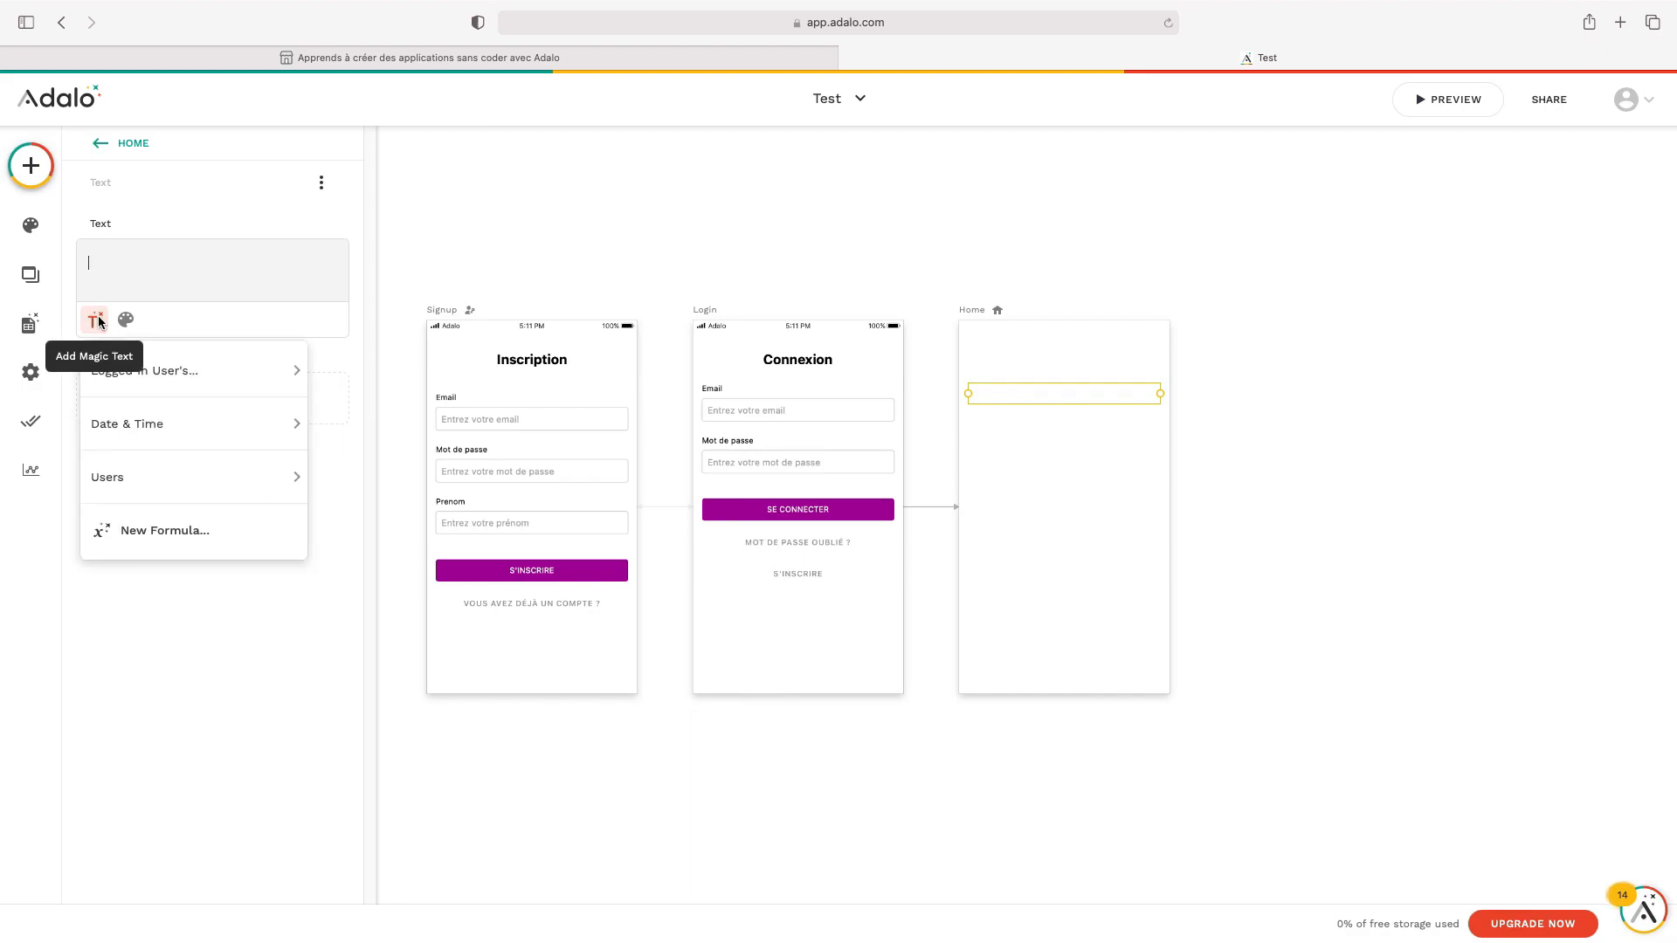
mouse_move(192, 373)
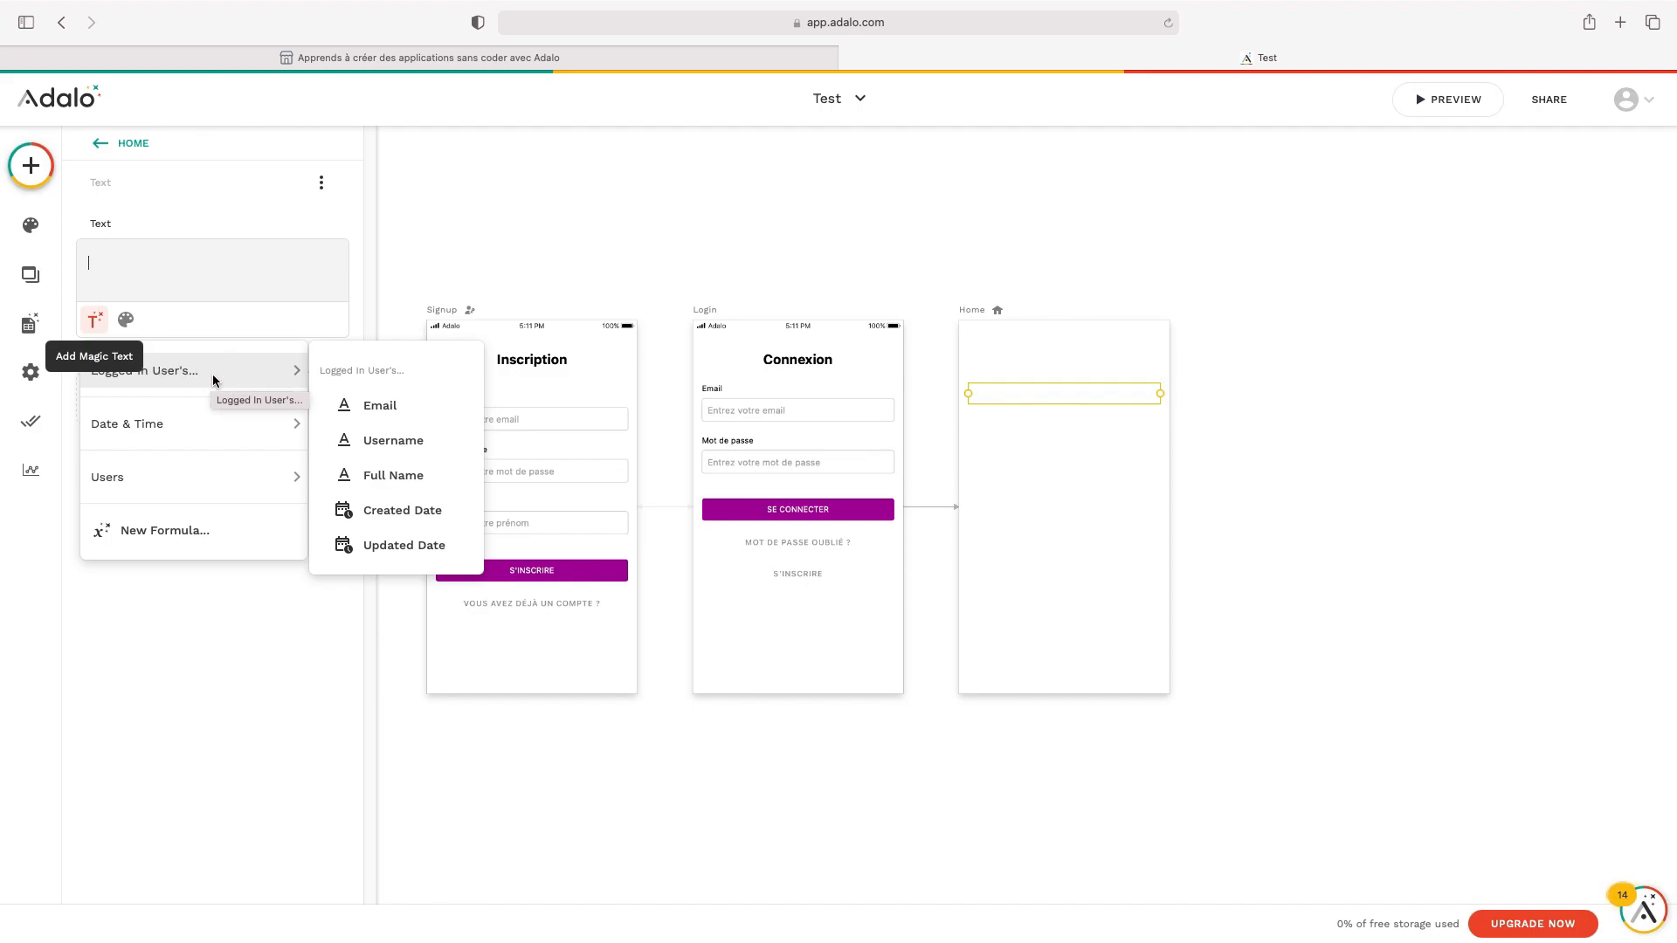
click(401, 422)
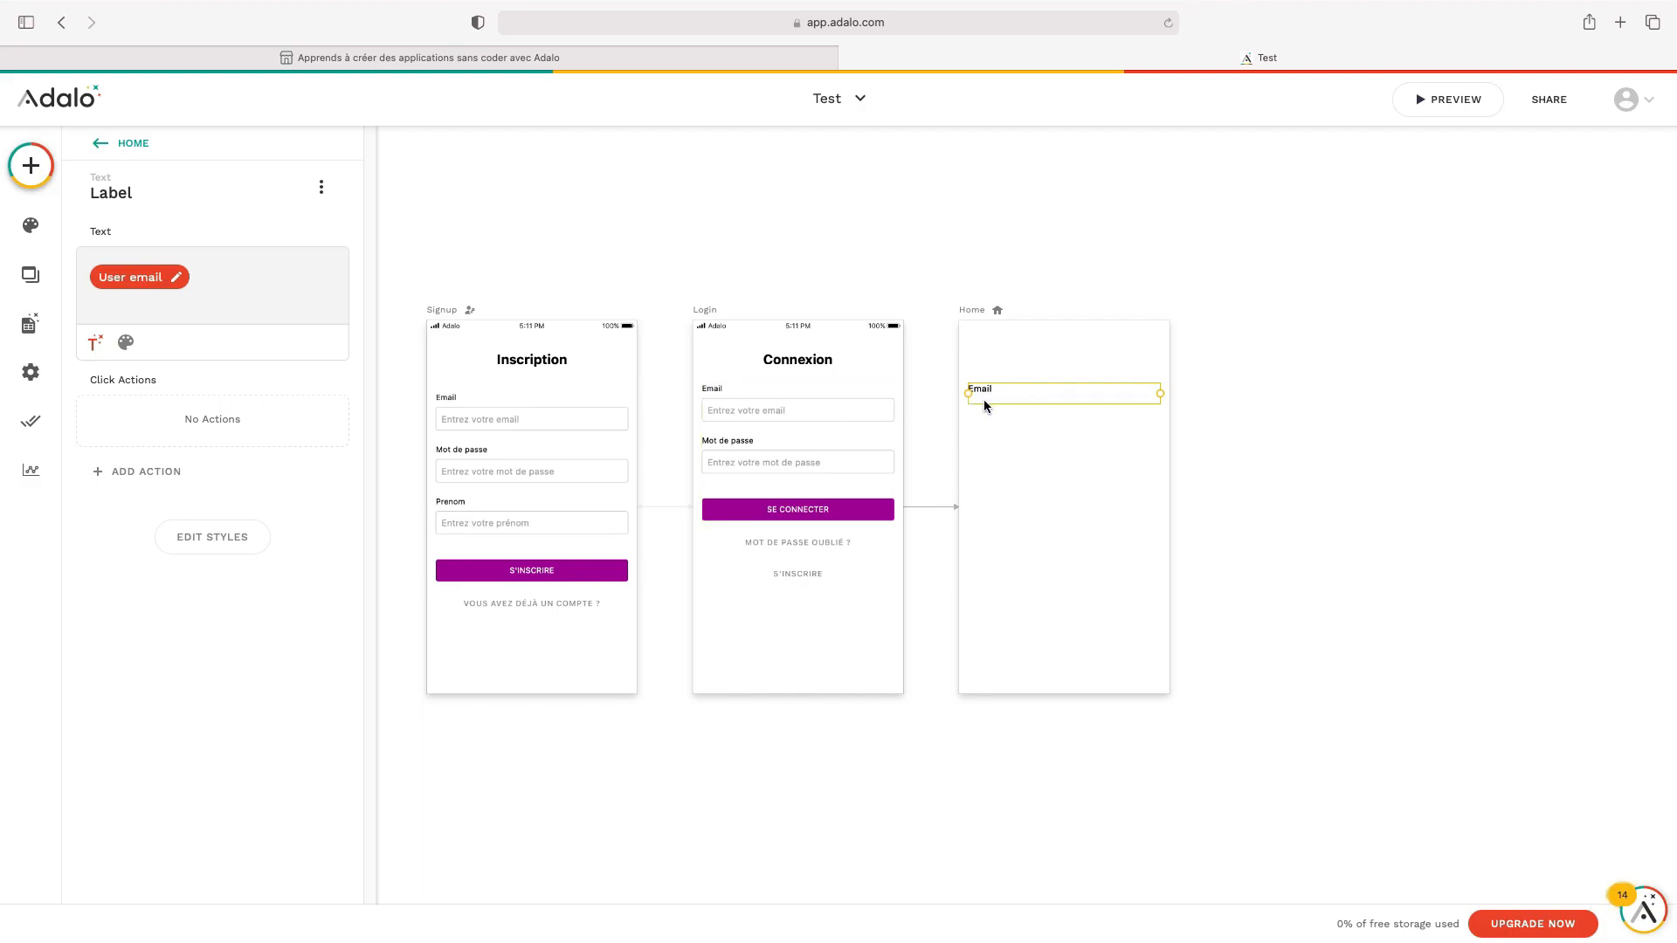
drag(988, 393, 987, 347)
click(1287, 446)
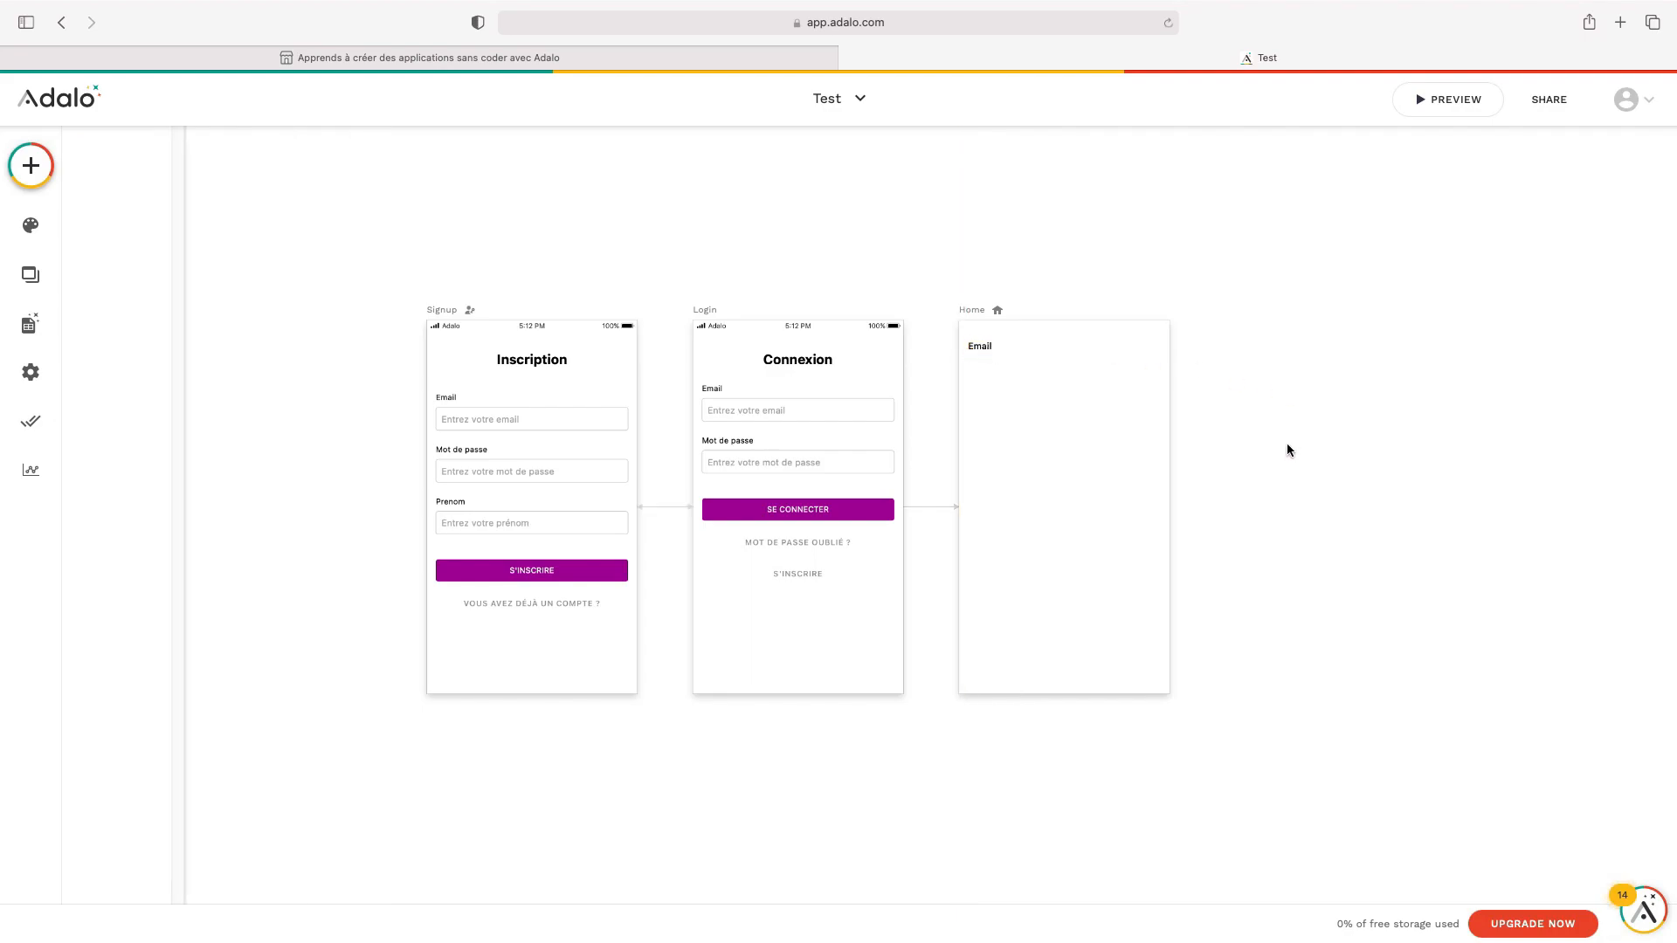
click(1454, 109)
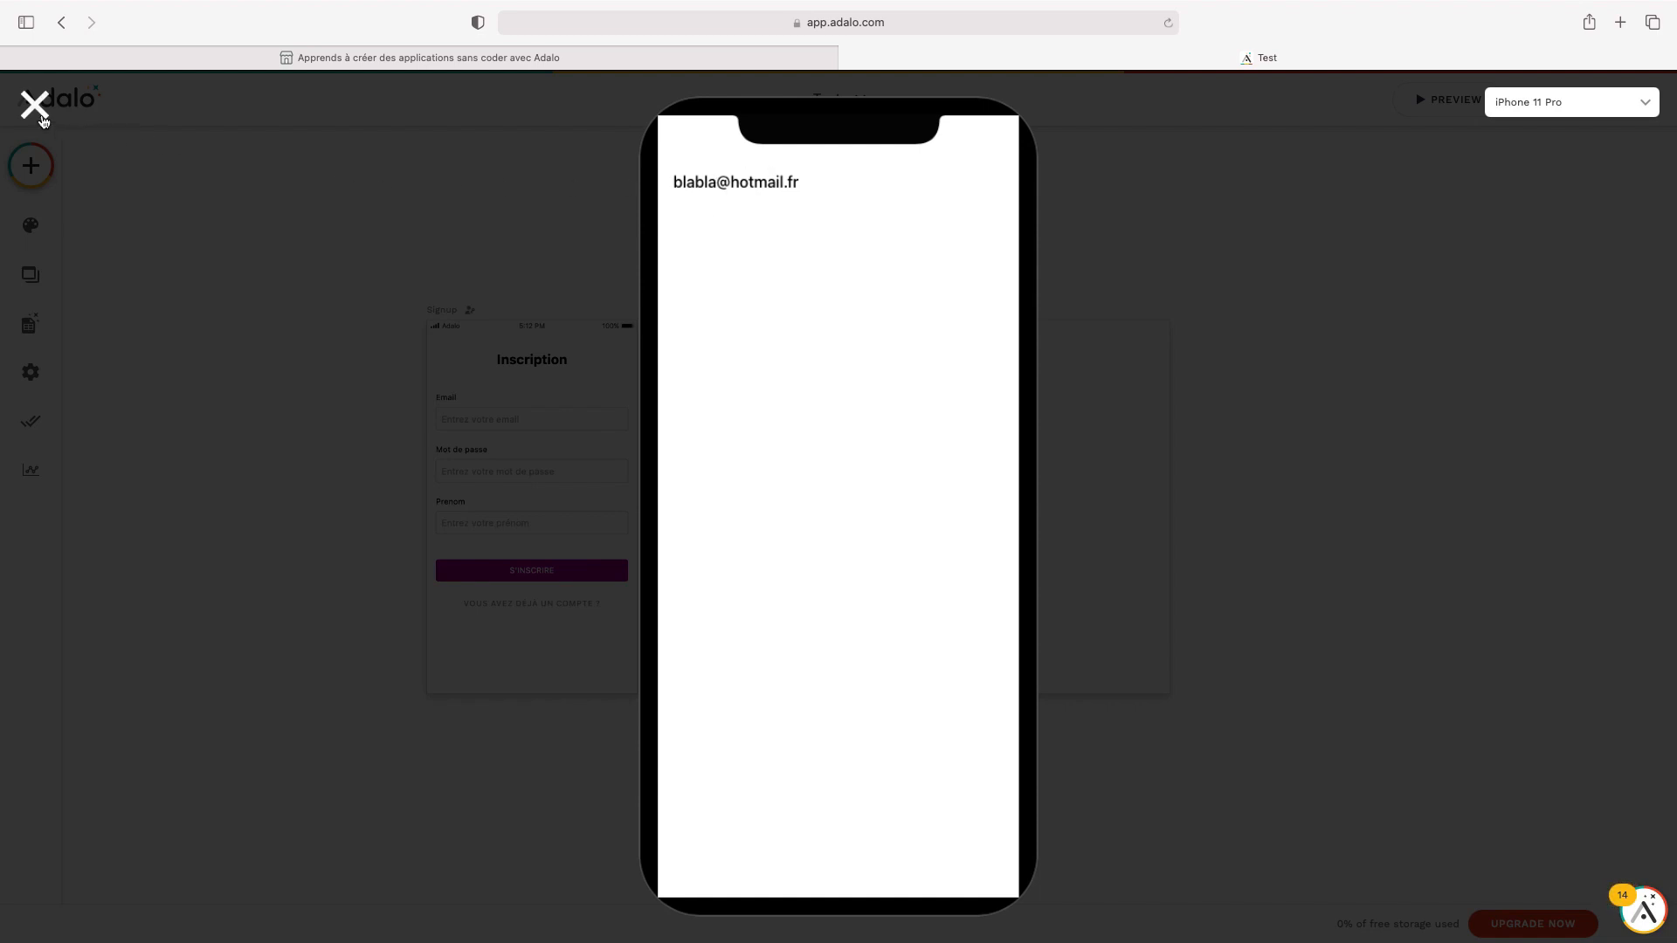
click(37, 112)
click(979, 349)
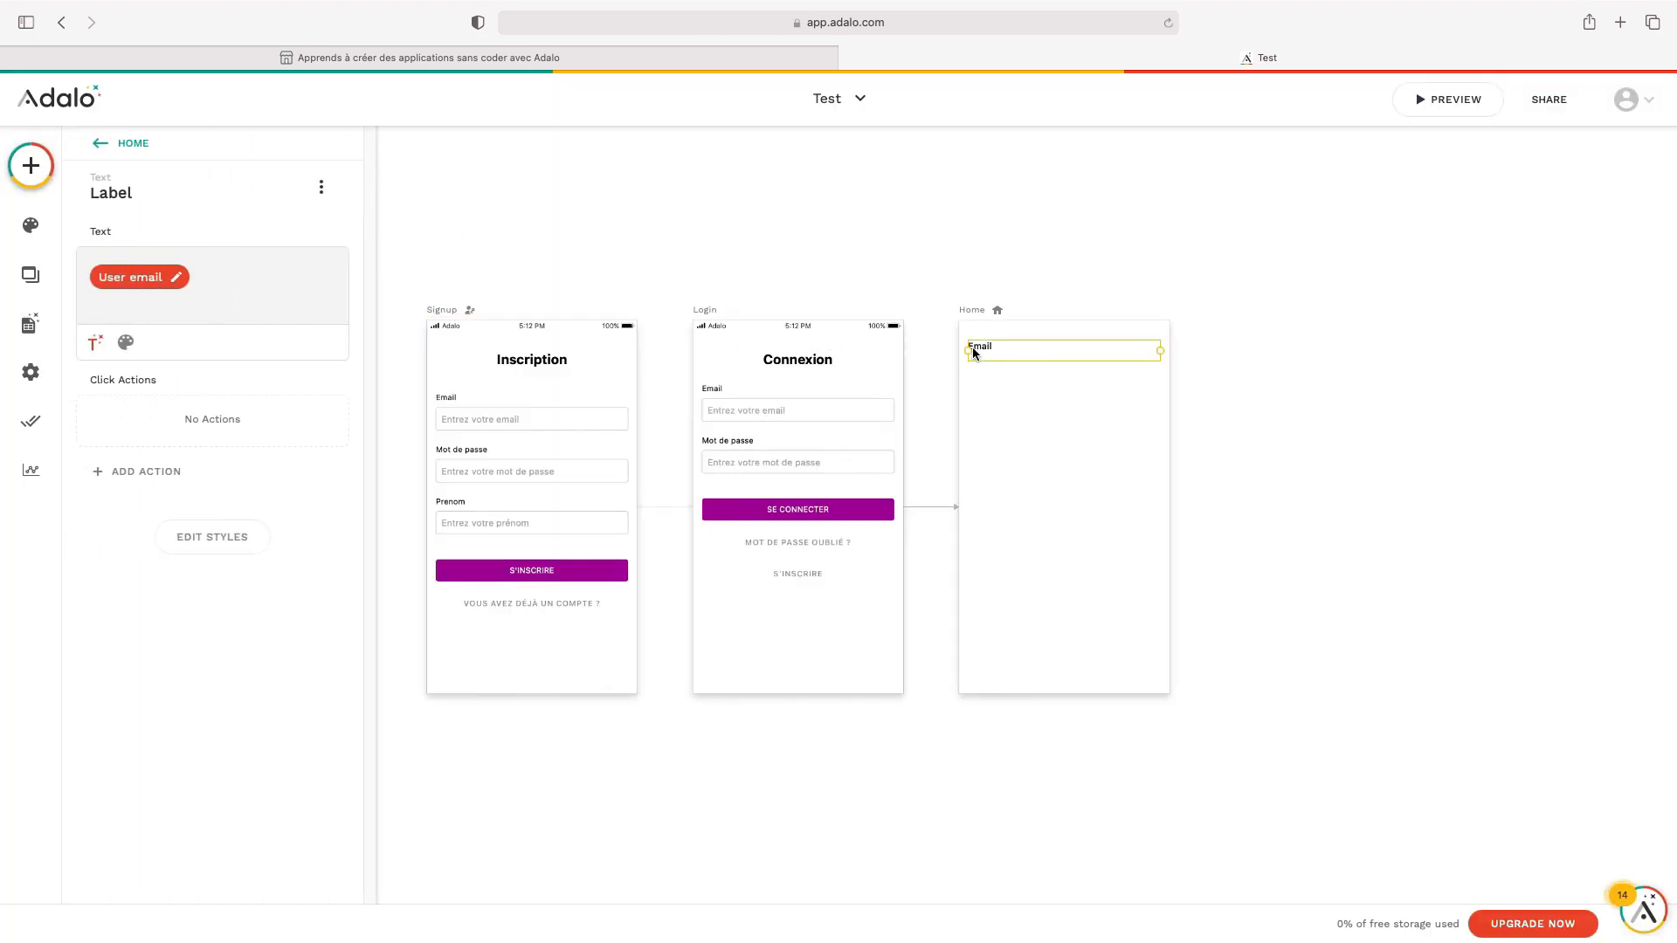
Replace the text's email value with the word 'Hello'
click(290, 276)
key(BackSpace)
text(C)
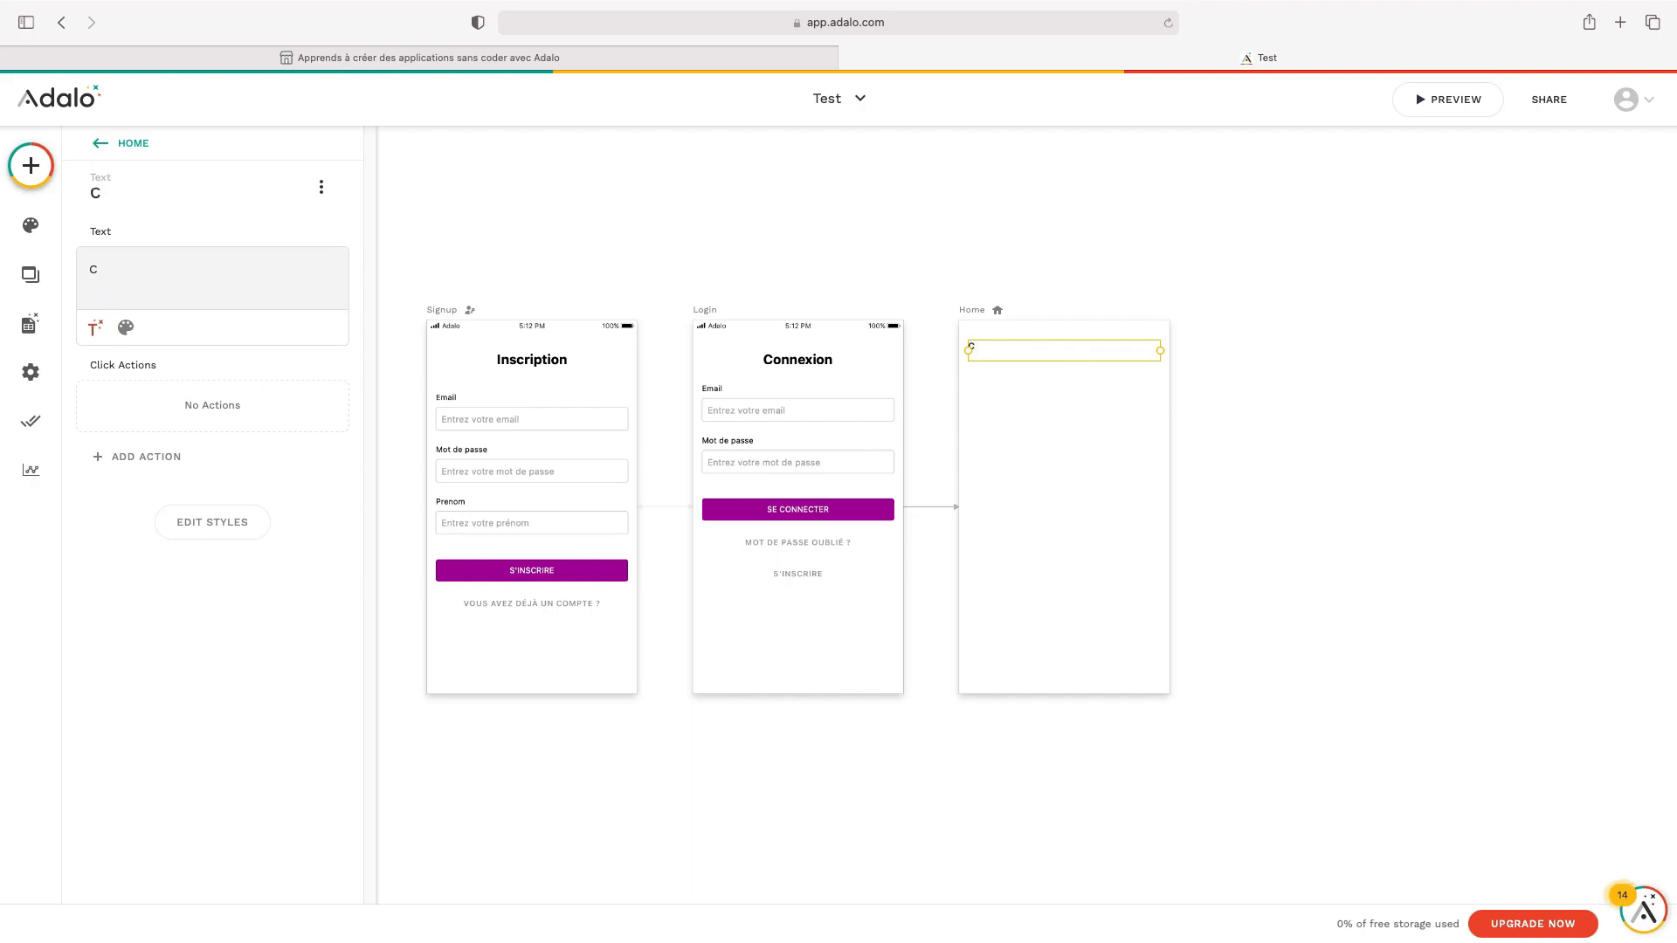
key(BackSpace)
text(Hello)
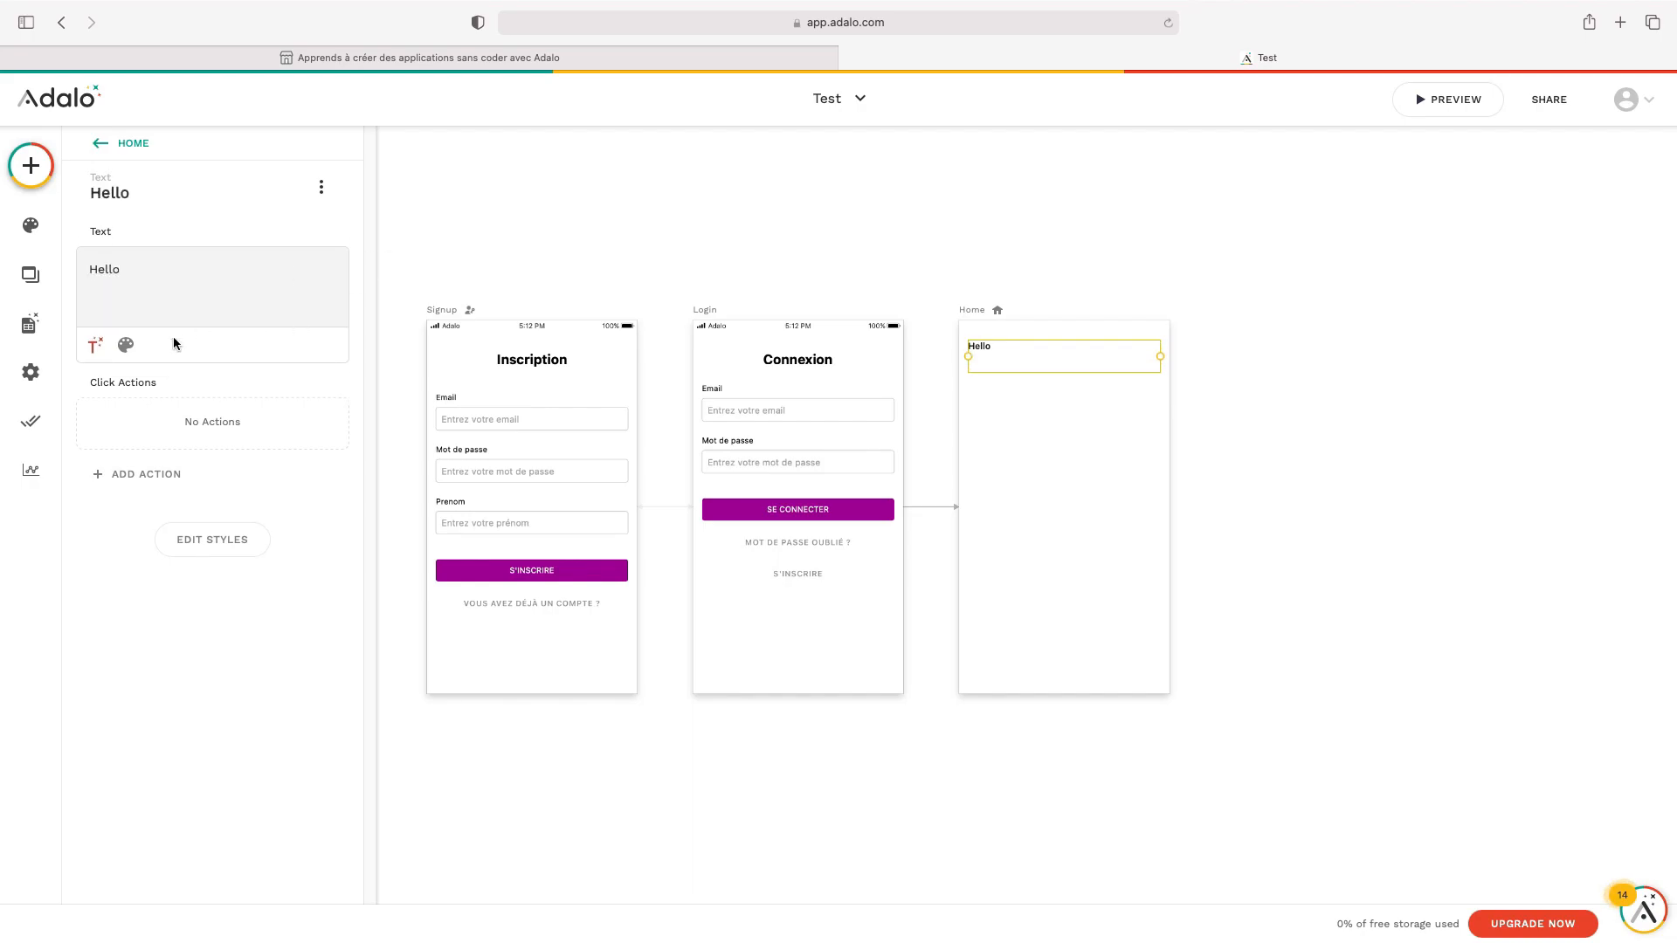
Set the Hello text to font size 30 and centre alignment
click(125, 346)
click(277, 344)
text(30)
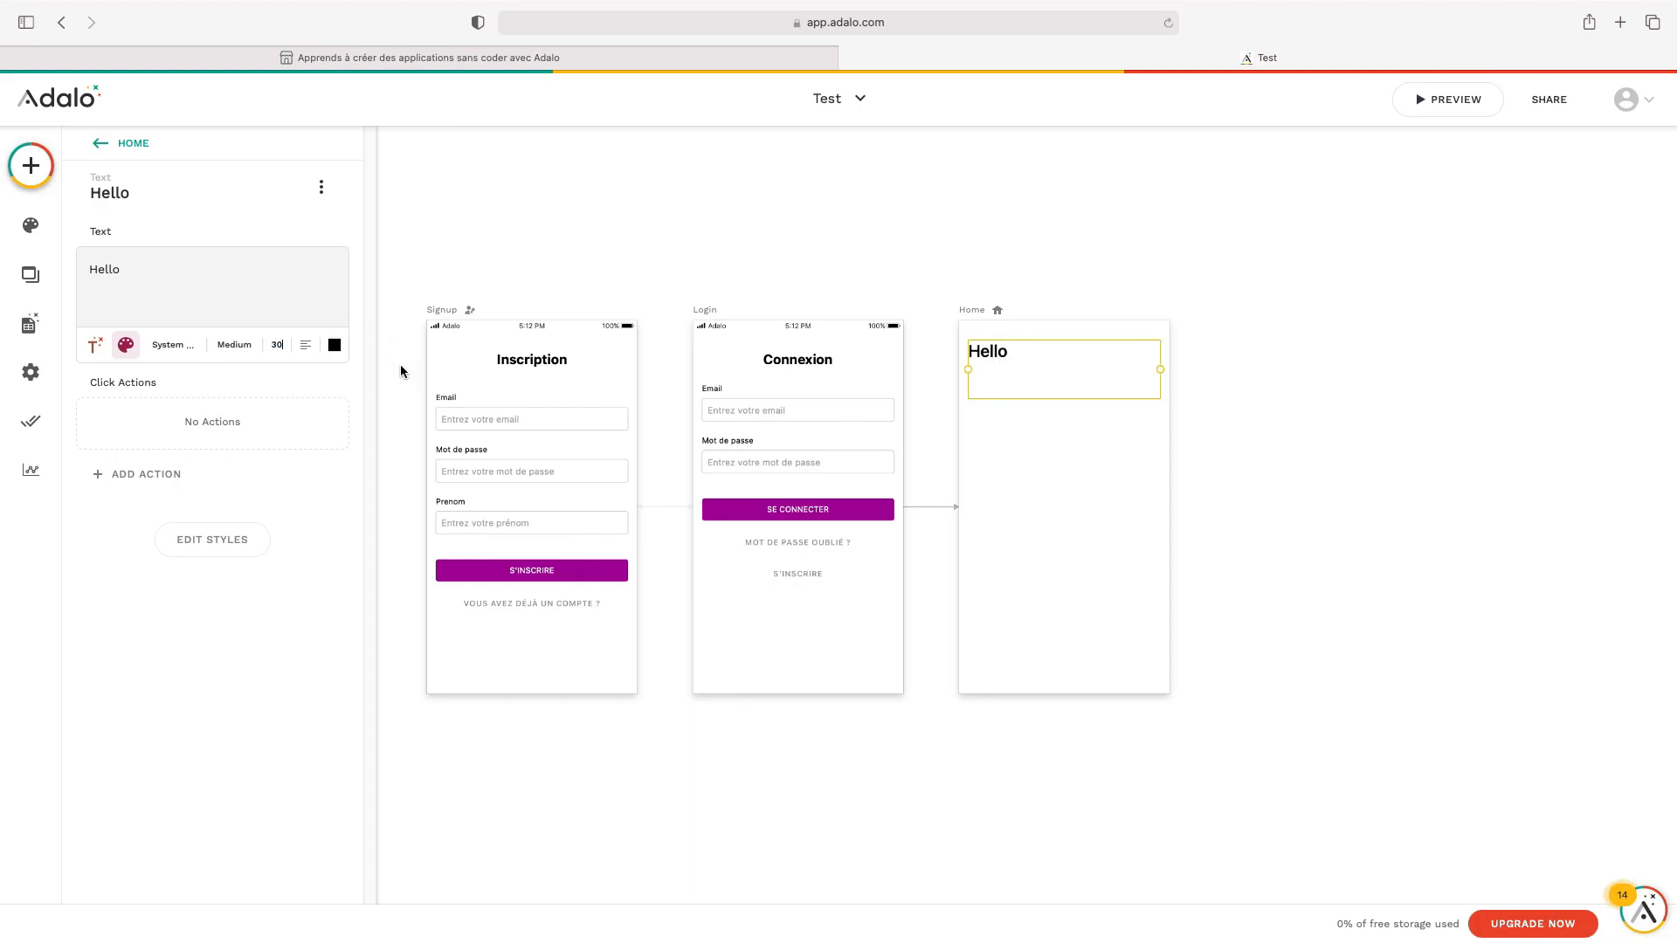
click(306, 346)
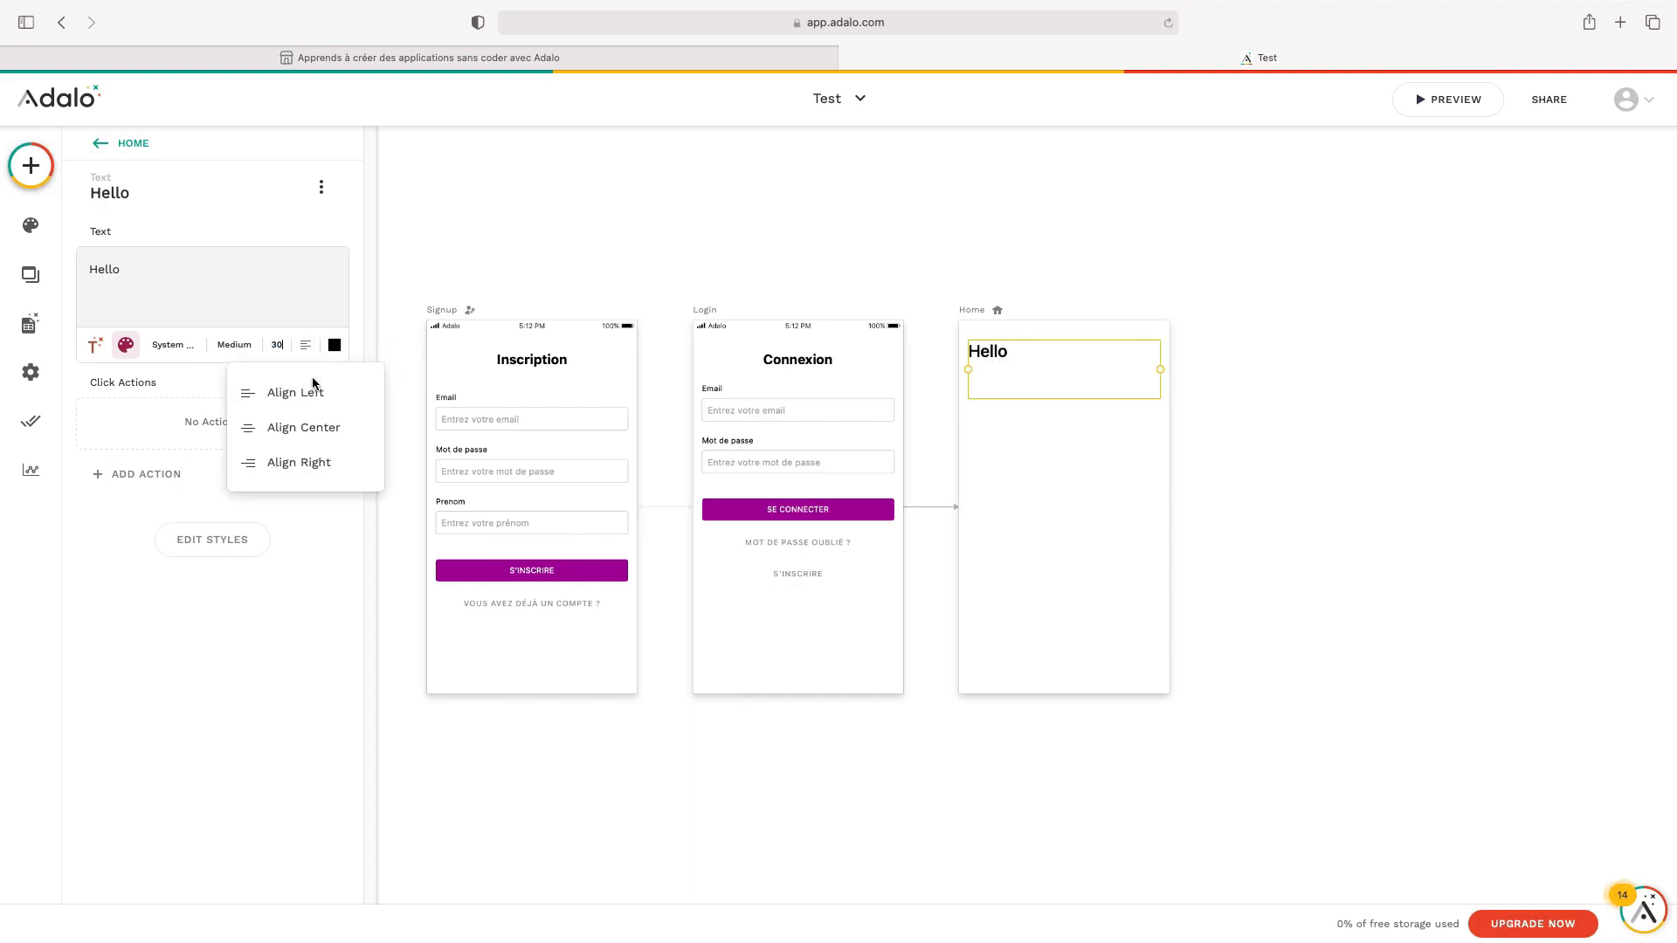
click(338, 442)
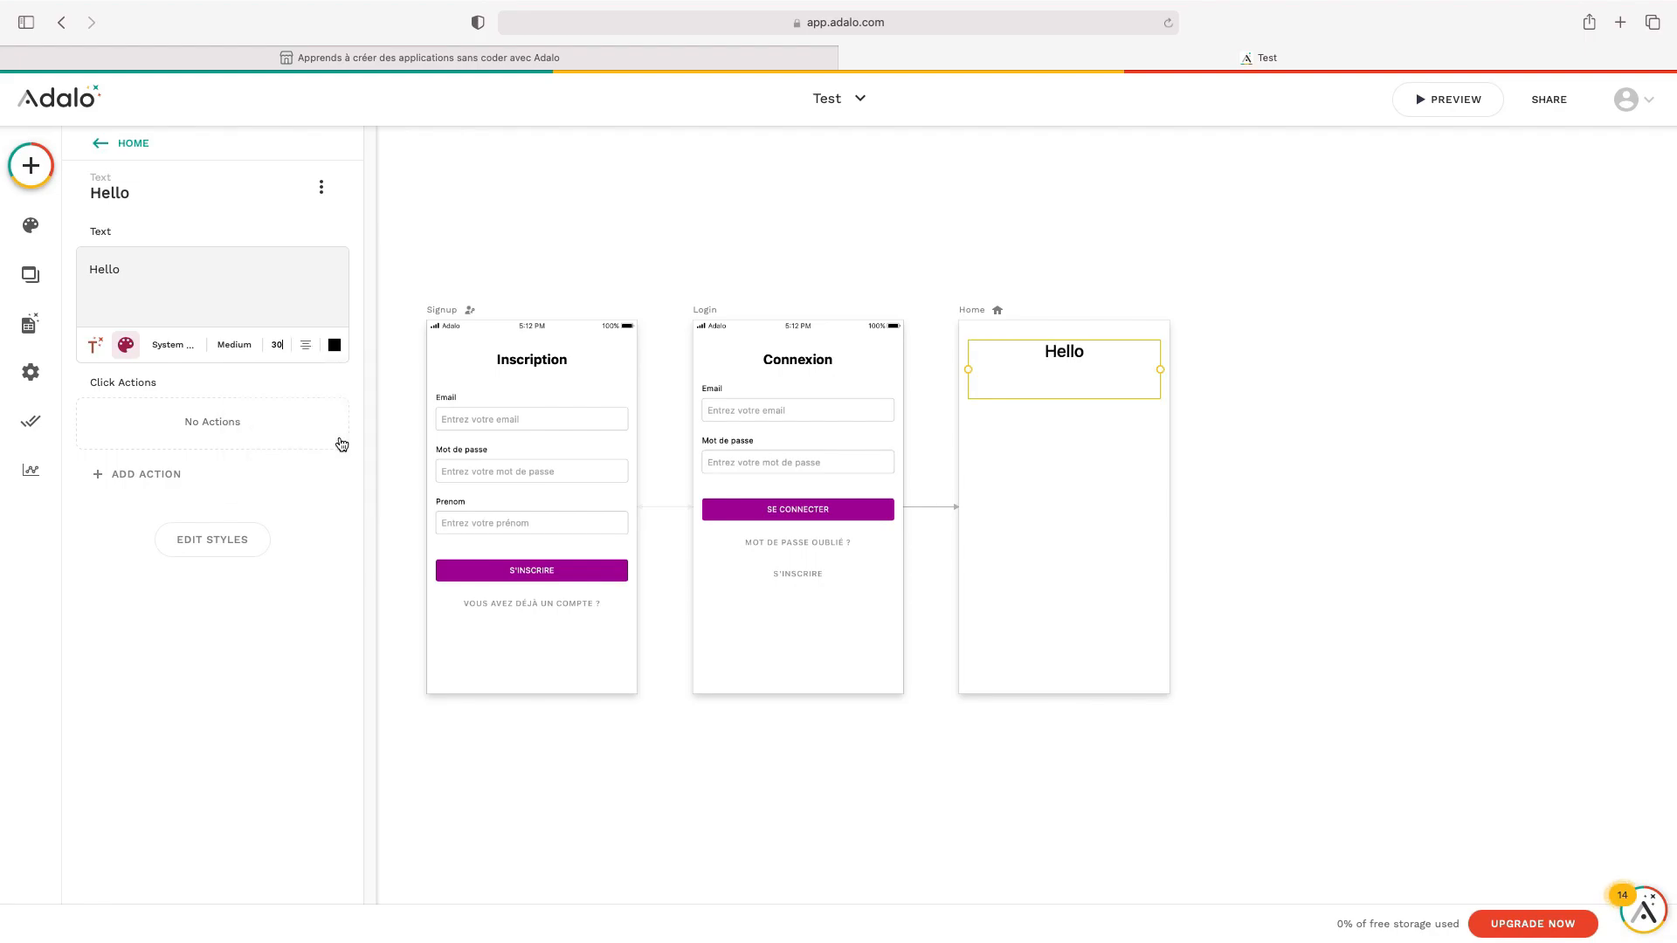
click(334, 345)
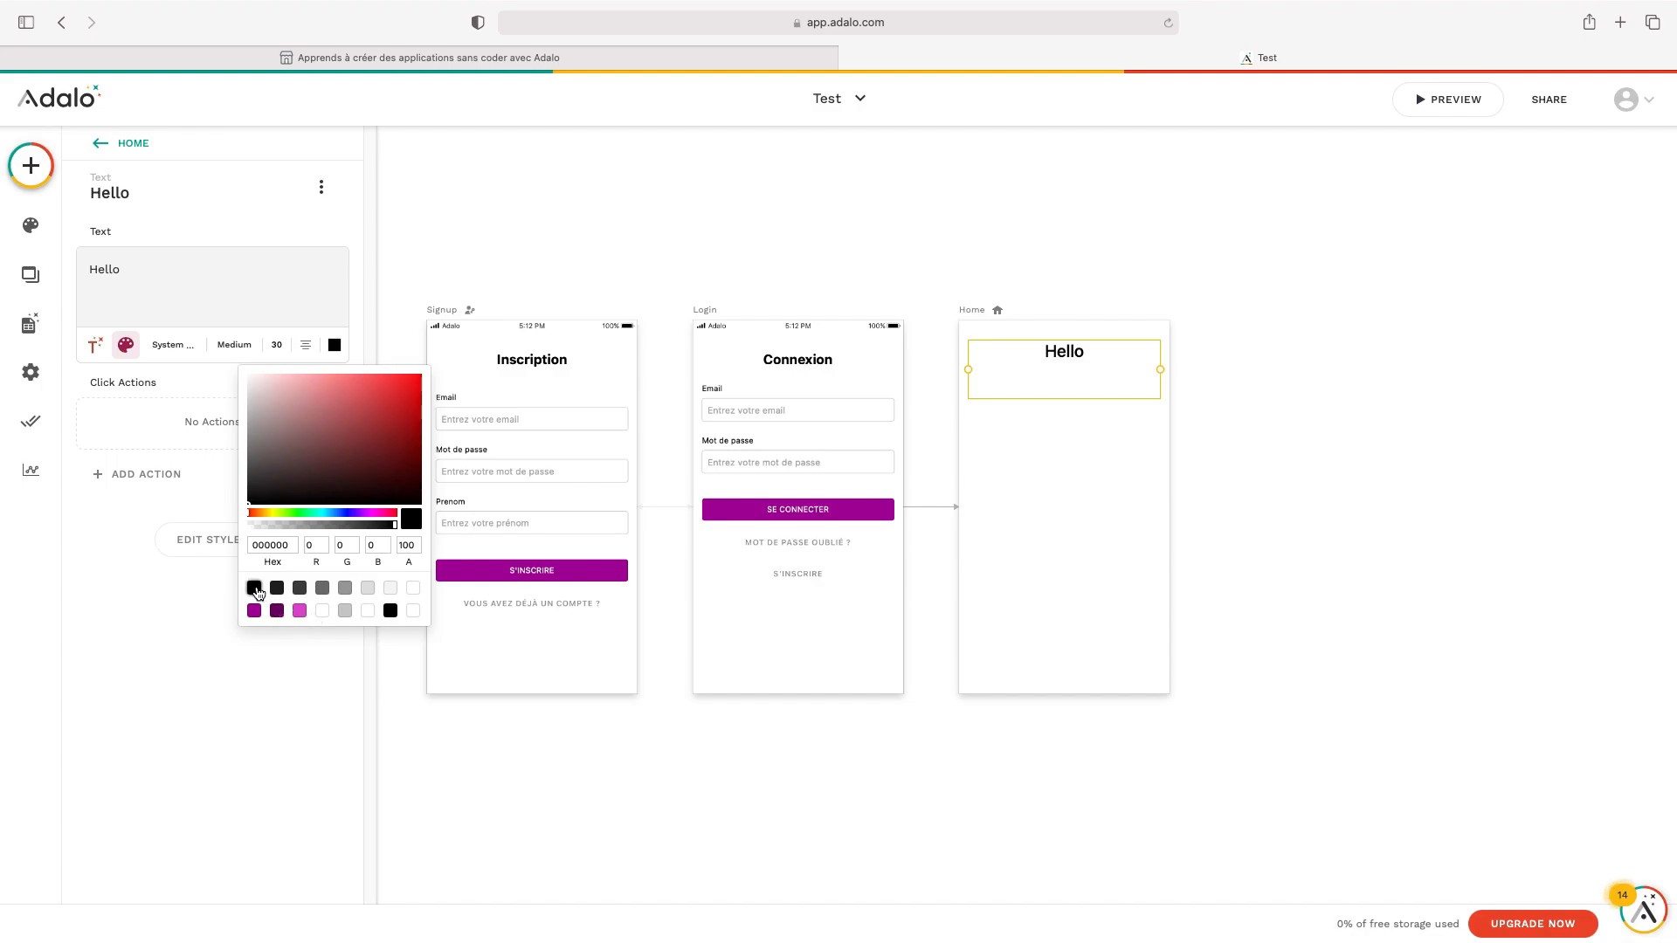
click(1048, 382)
Delete the blank lines after Hello so it is one line
double_click(1050, 382)
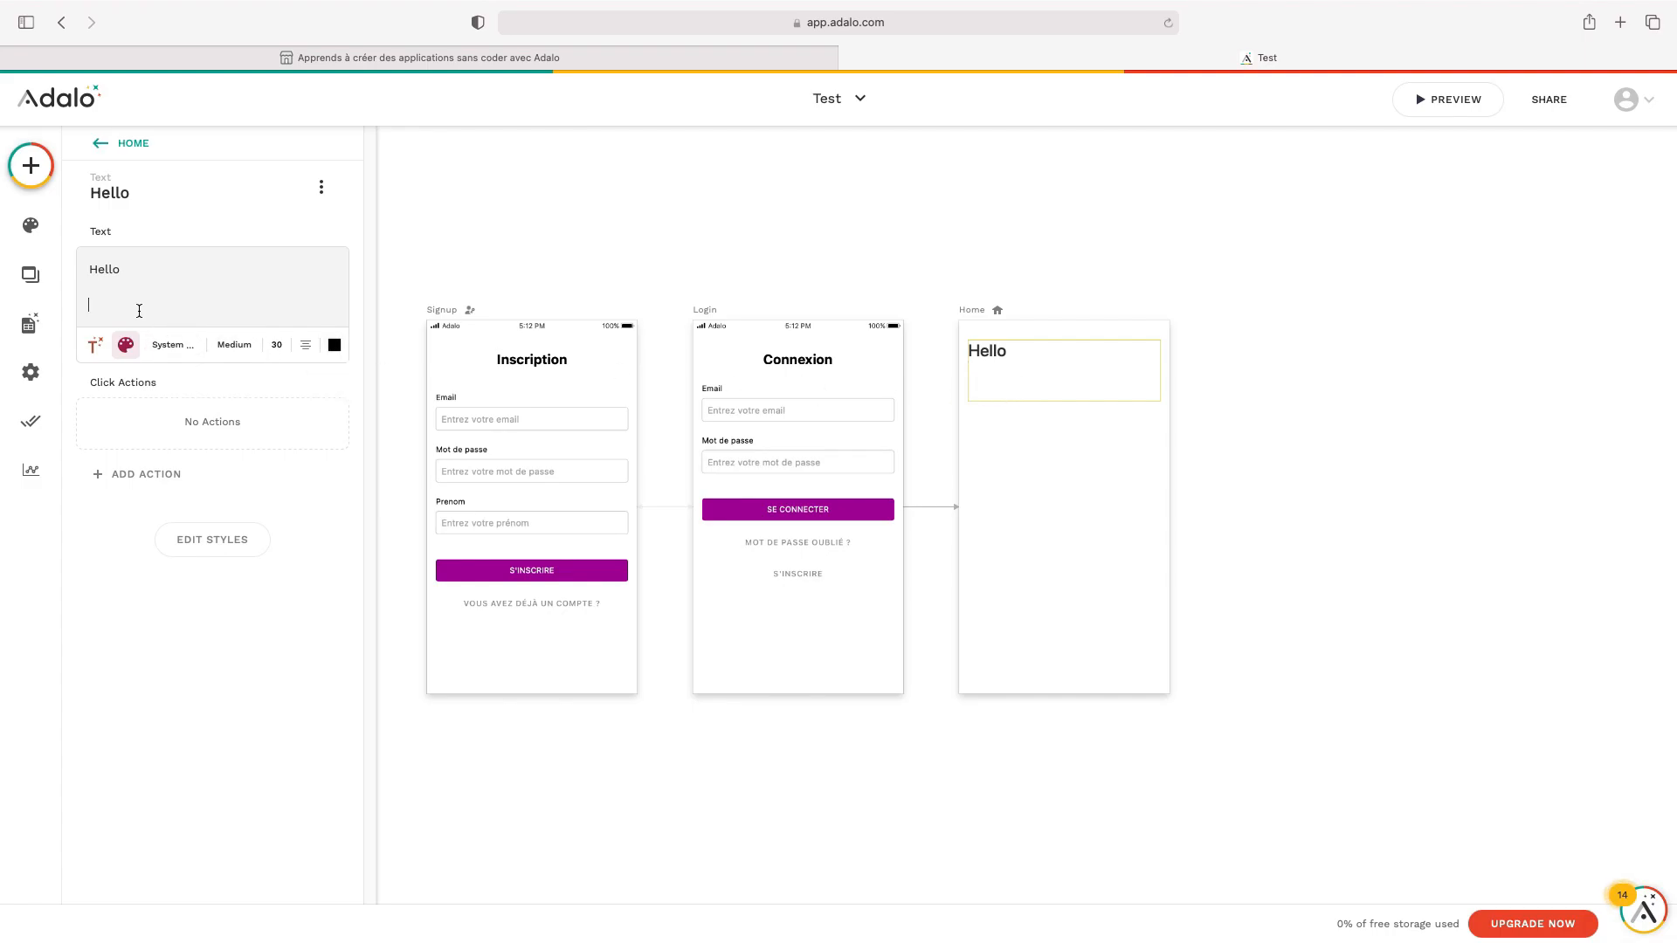
key(BackSpace)
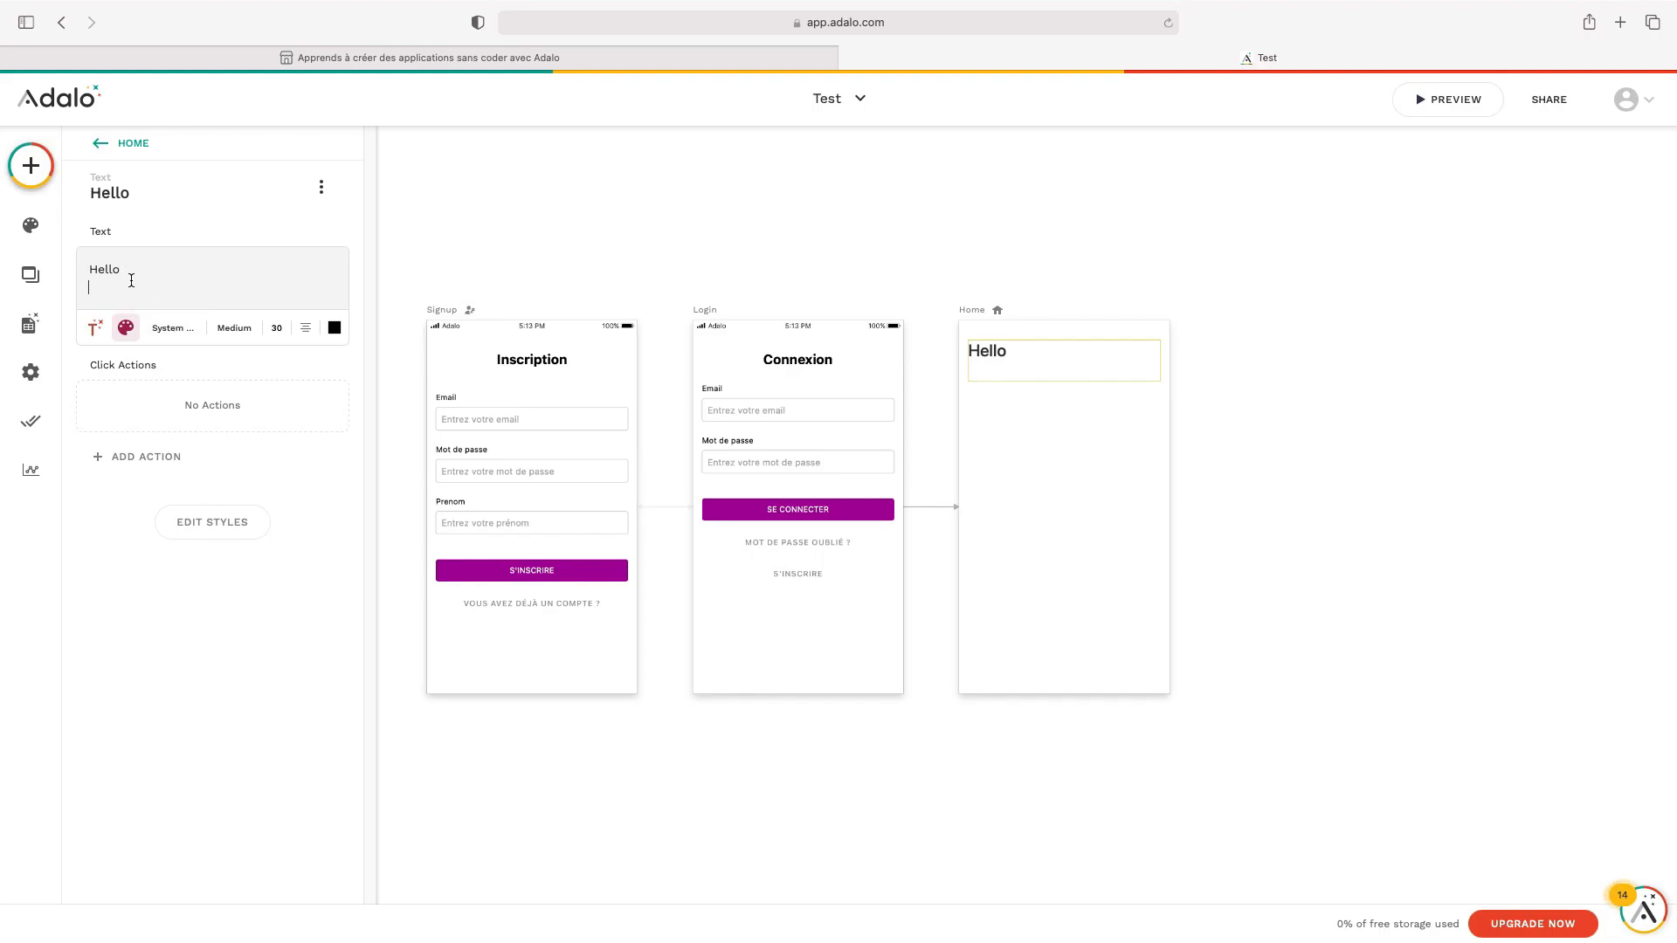
key(BackSpace)
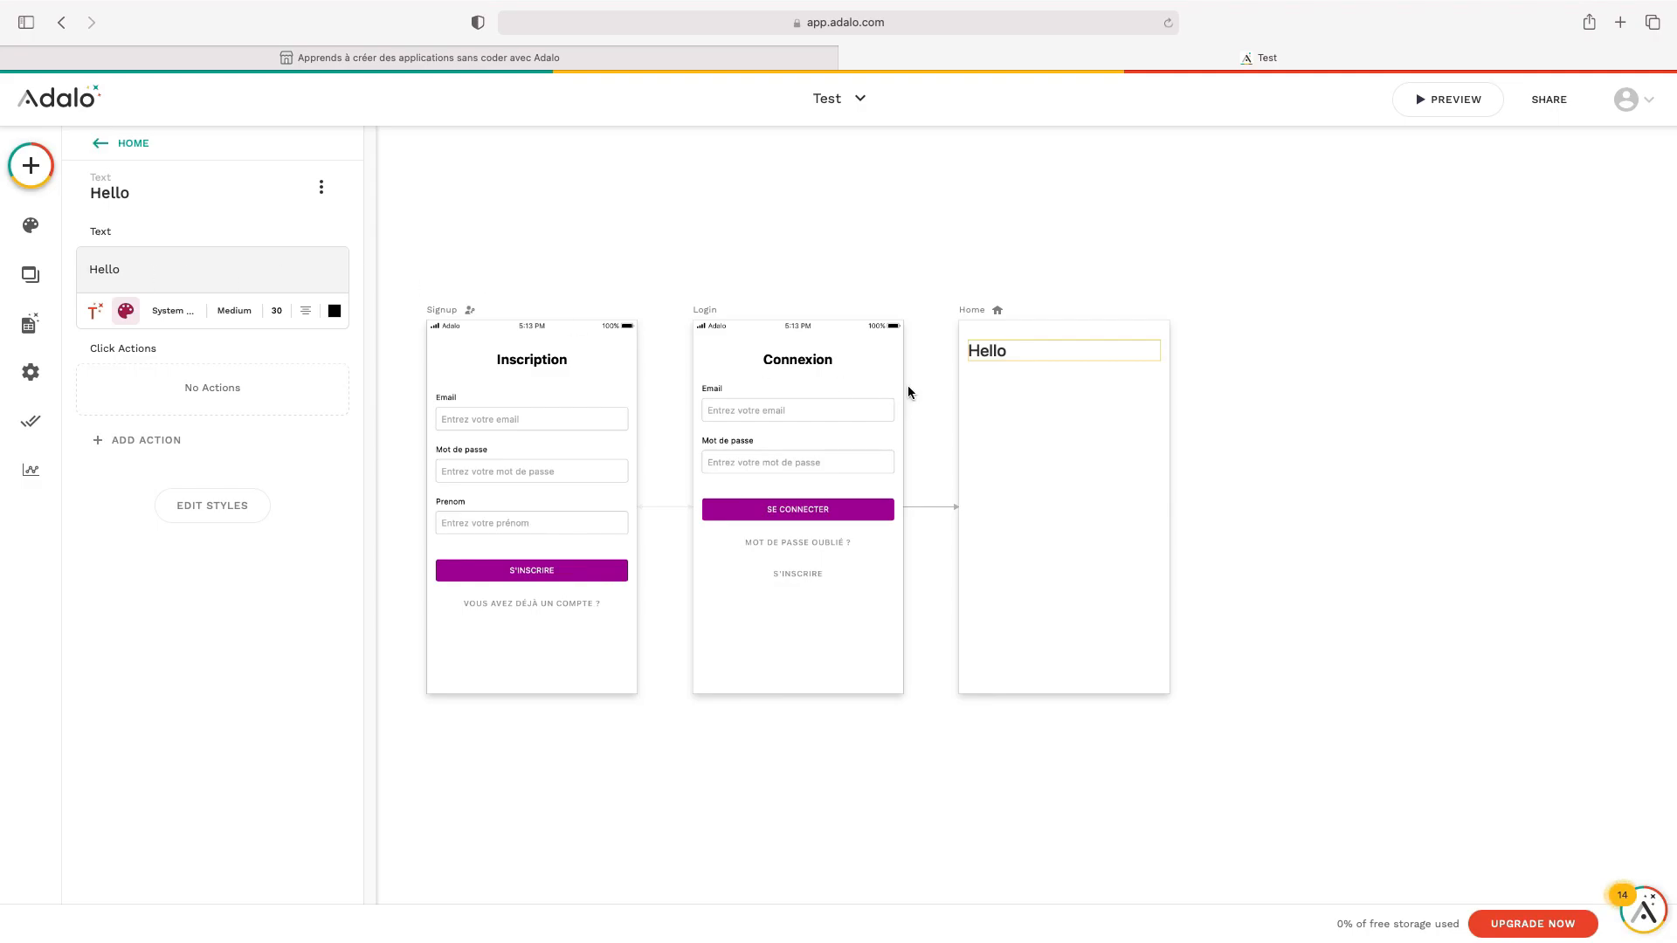
click(972, 255)
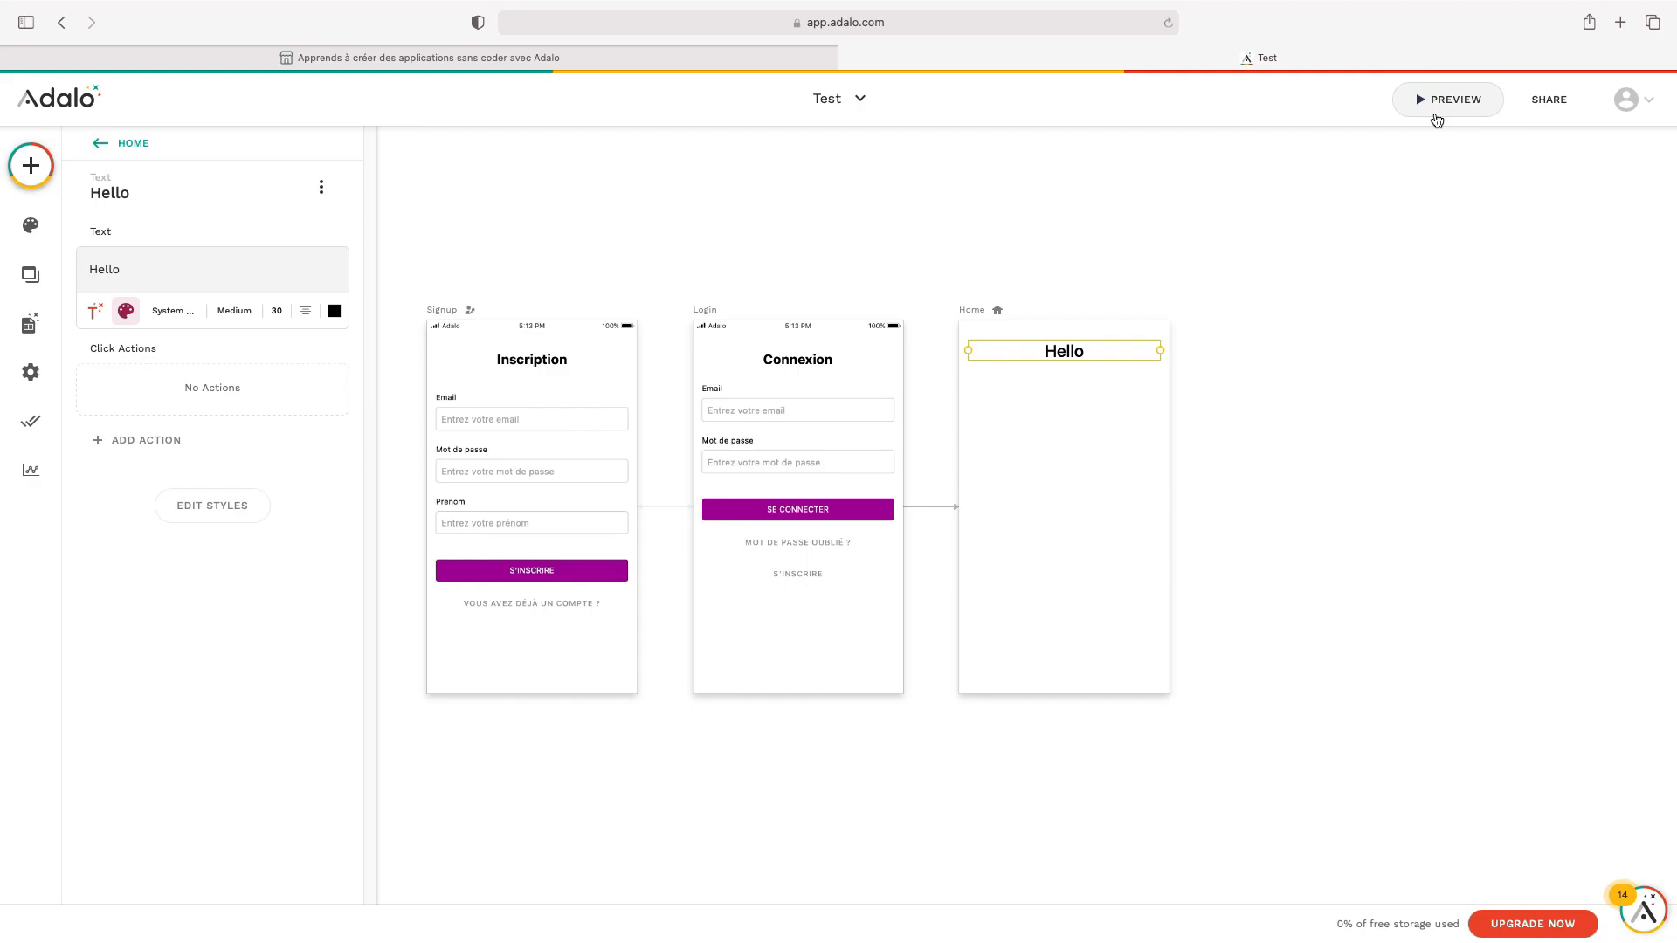
click(1433, 112)
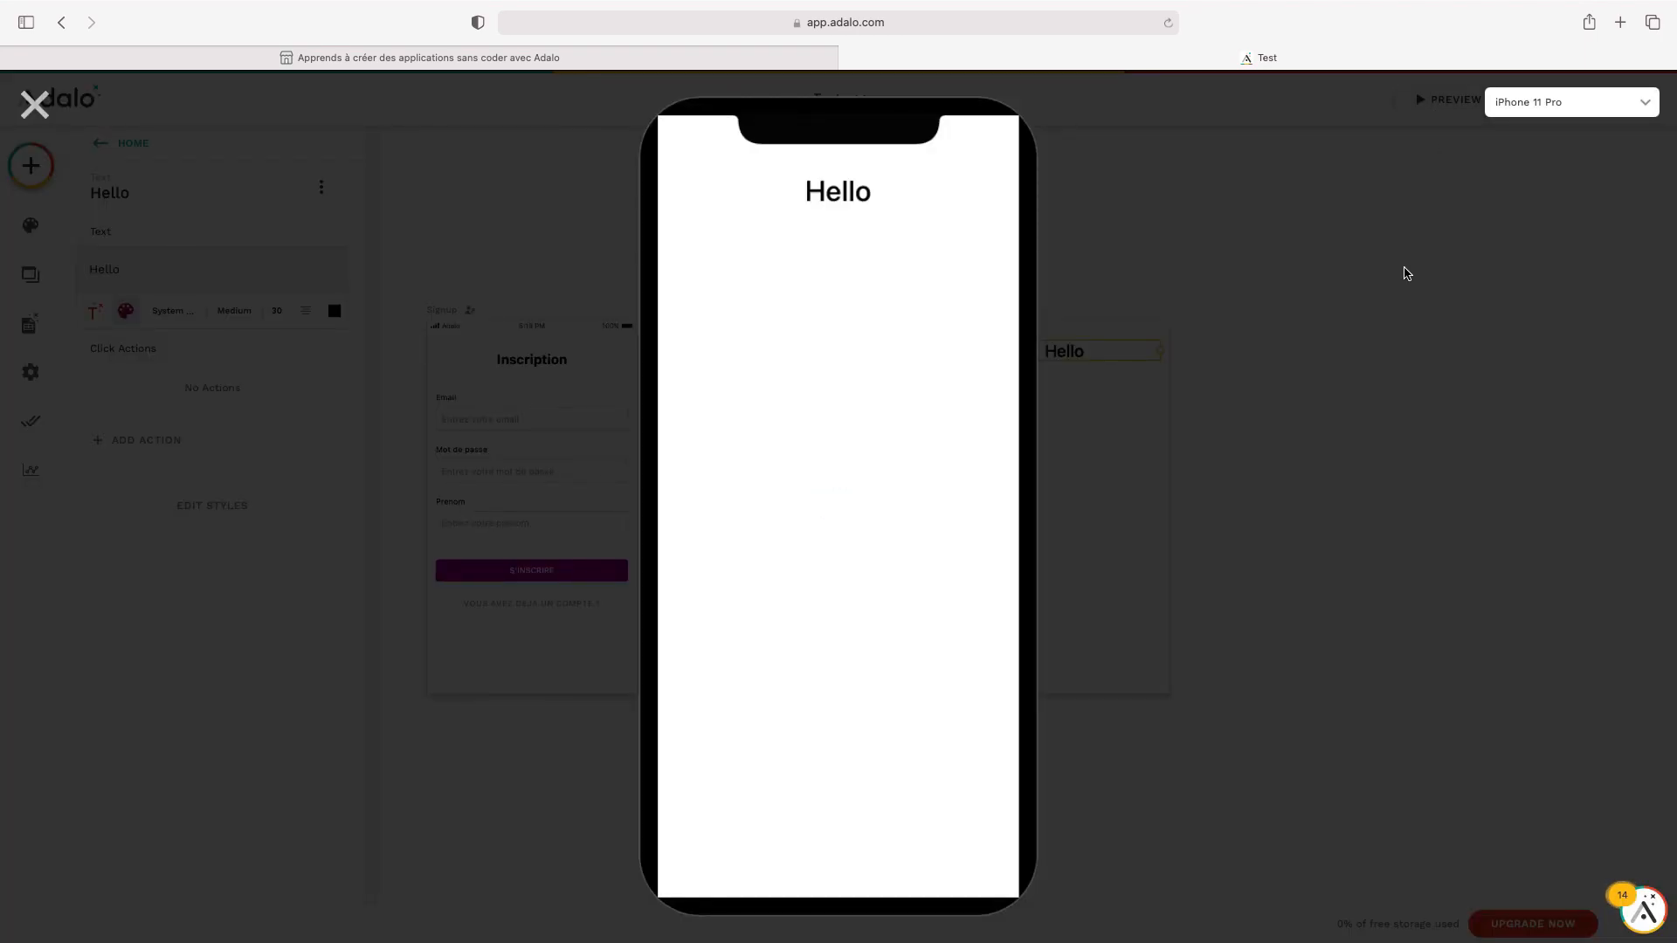
click(35, 105)
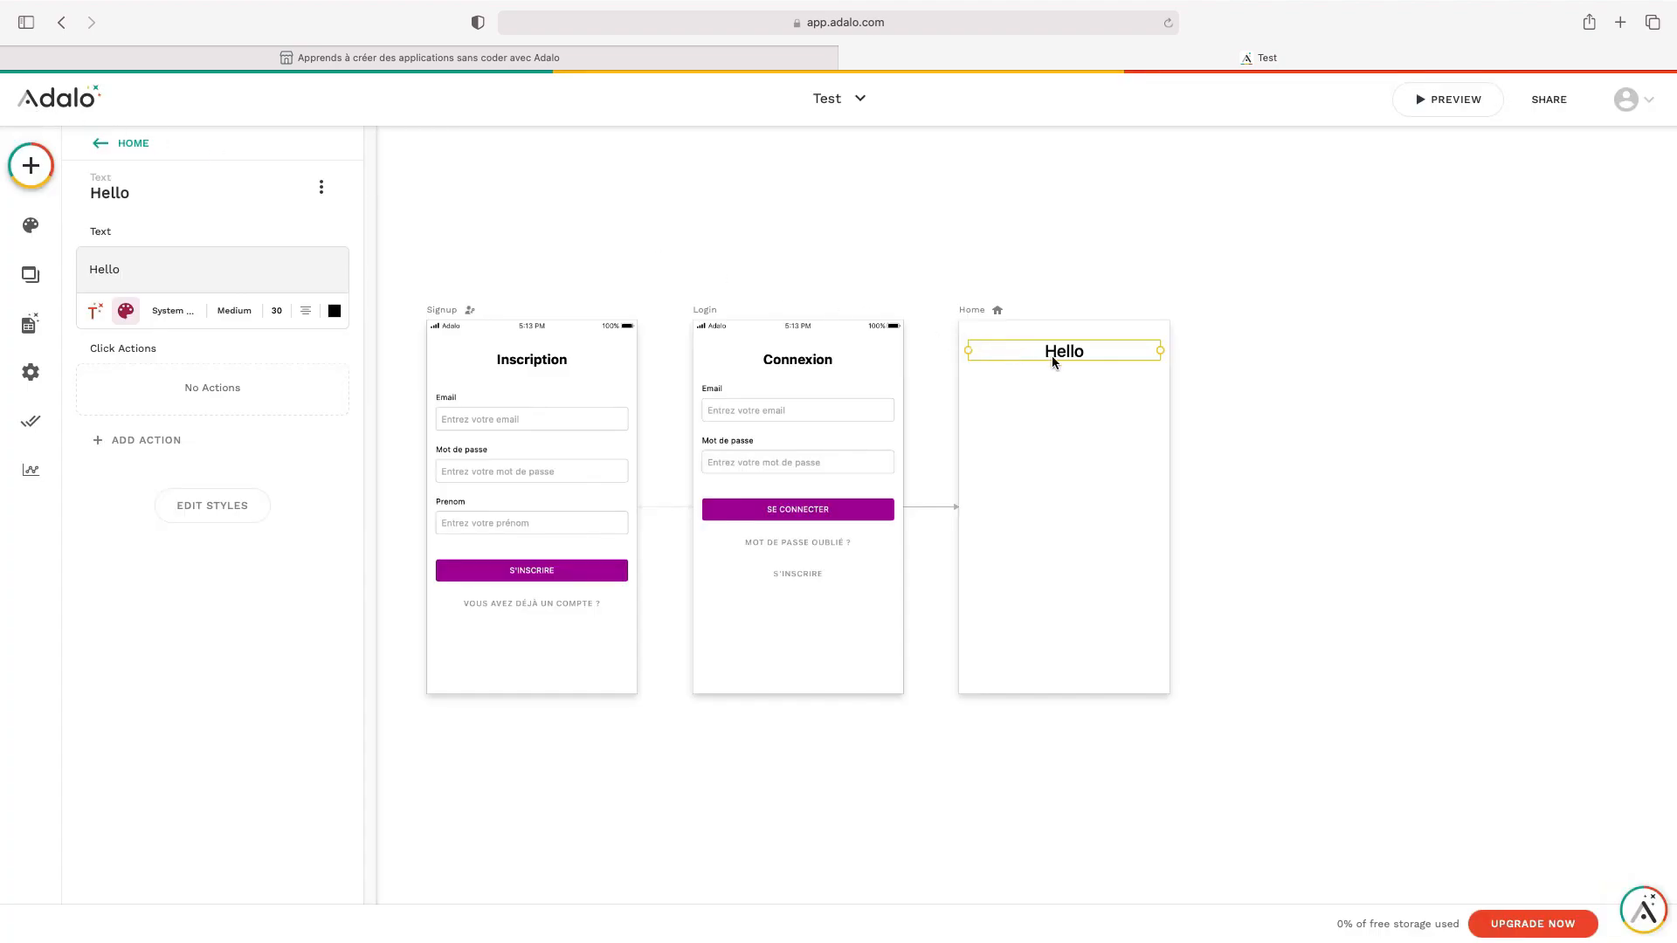
drag(1058, 353, 1059, 353)
Place a button below Hello and give it the assignment_ind icon
click(43, 175)
drag(282, 390, 1066, 404)
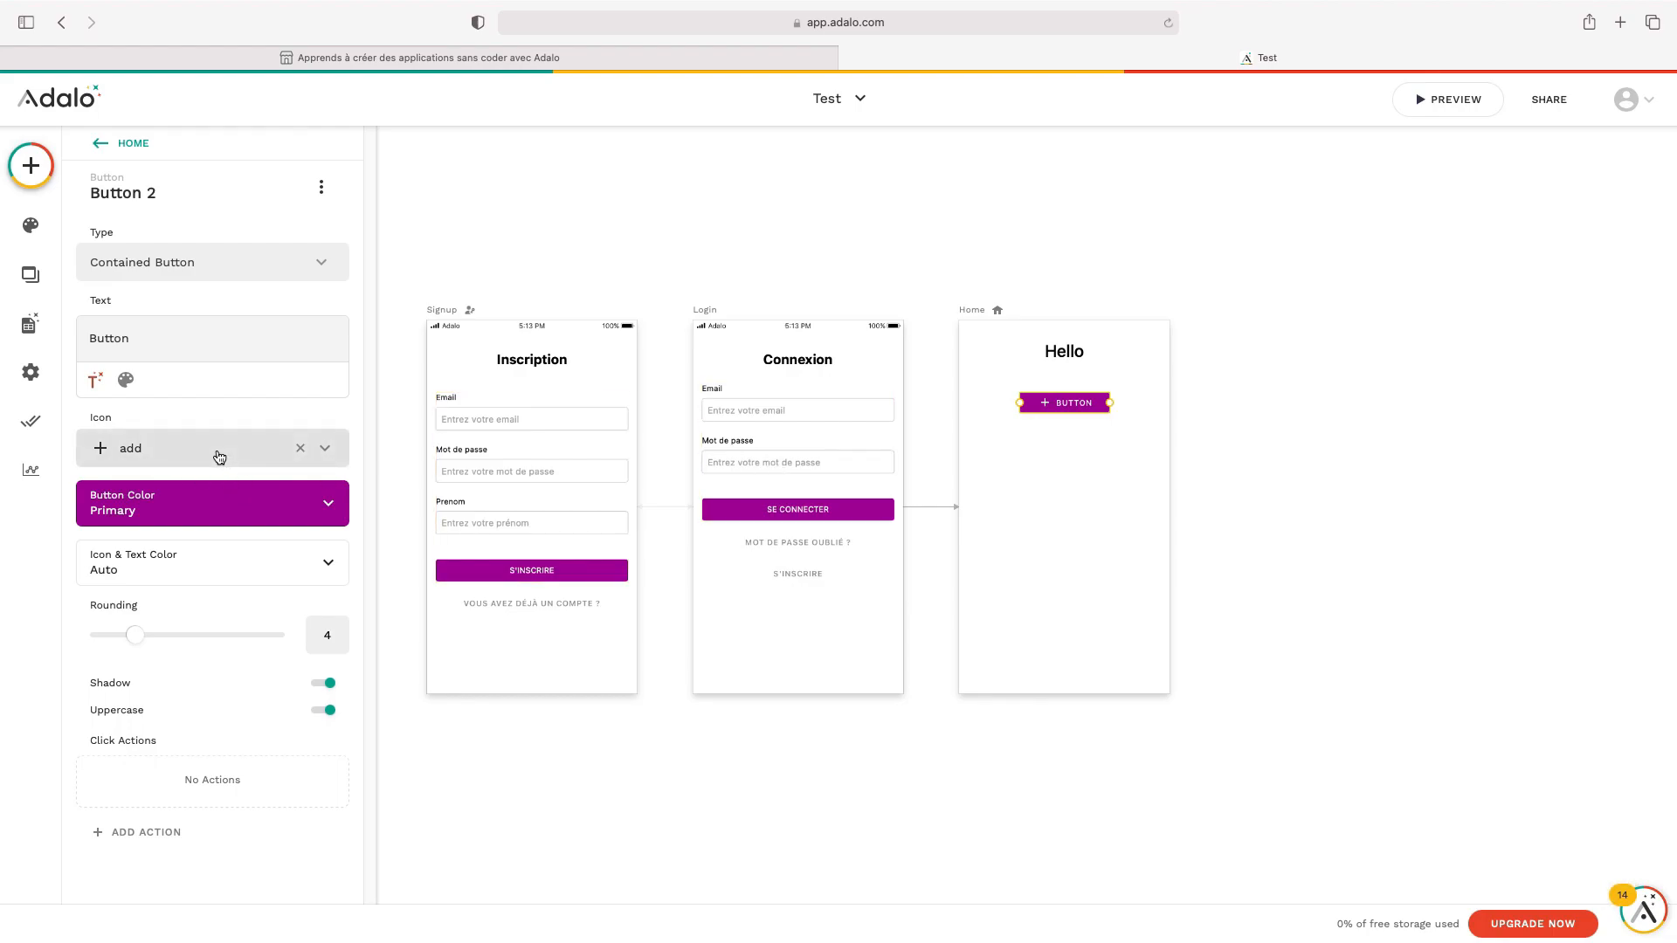
click(157, 455)
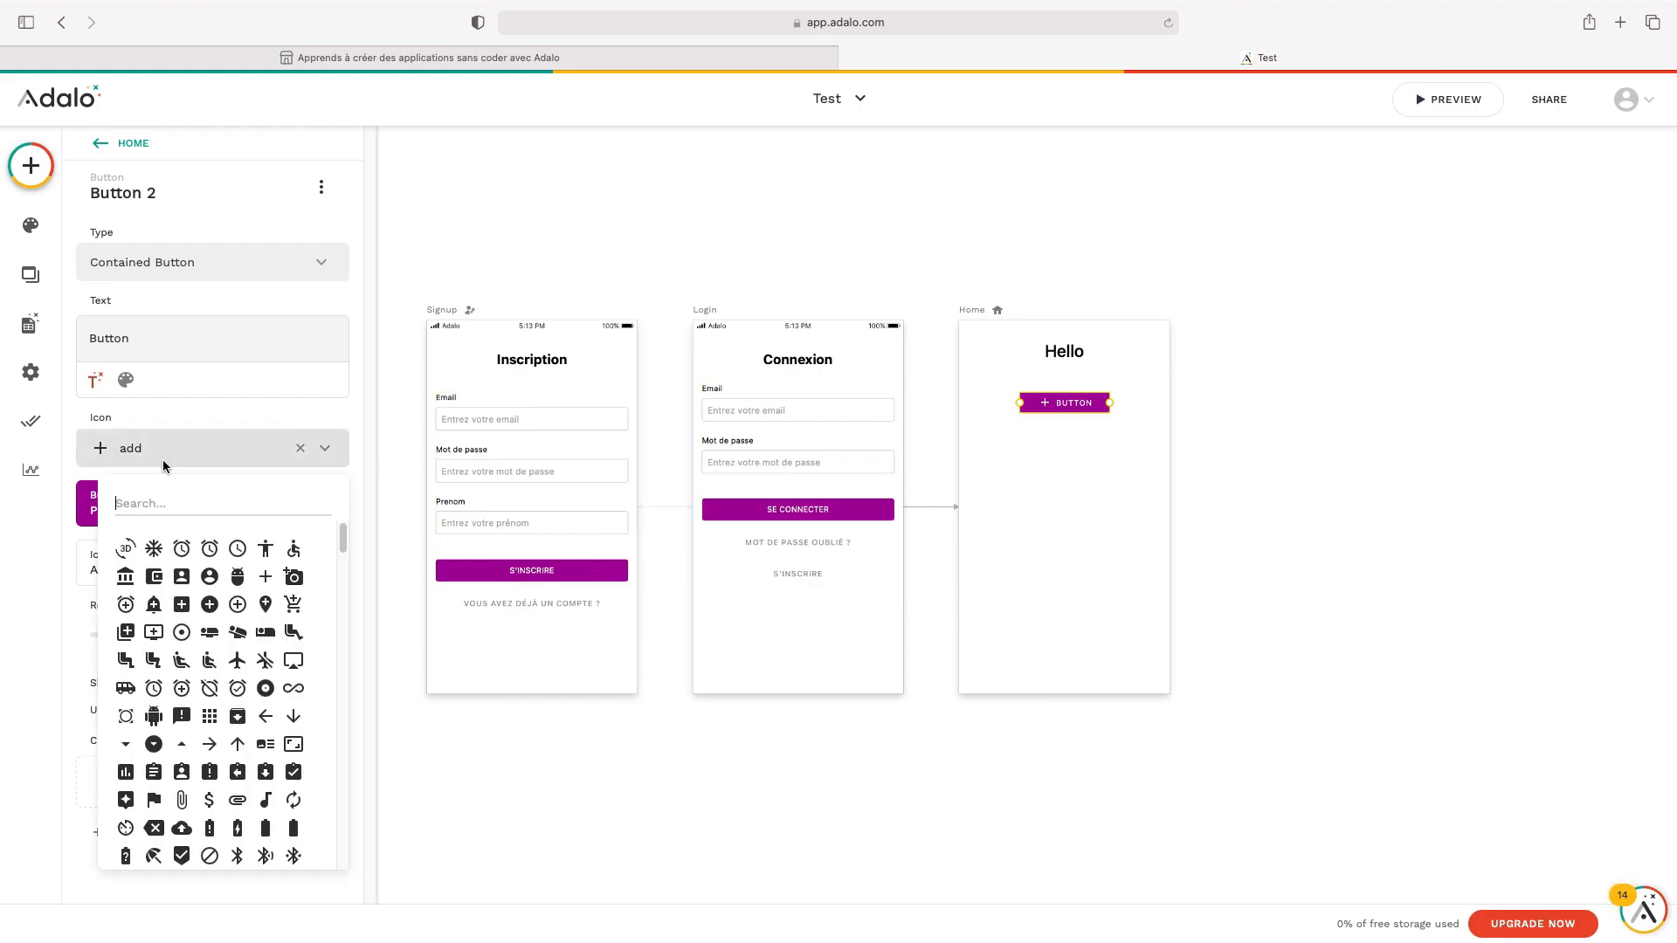
scroll(262, 624, down, 3)
scroll(223, 738, up, 3)
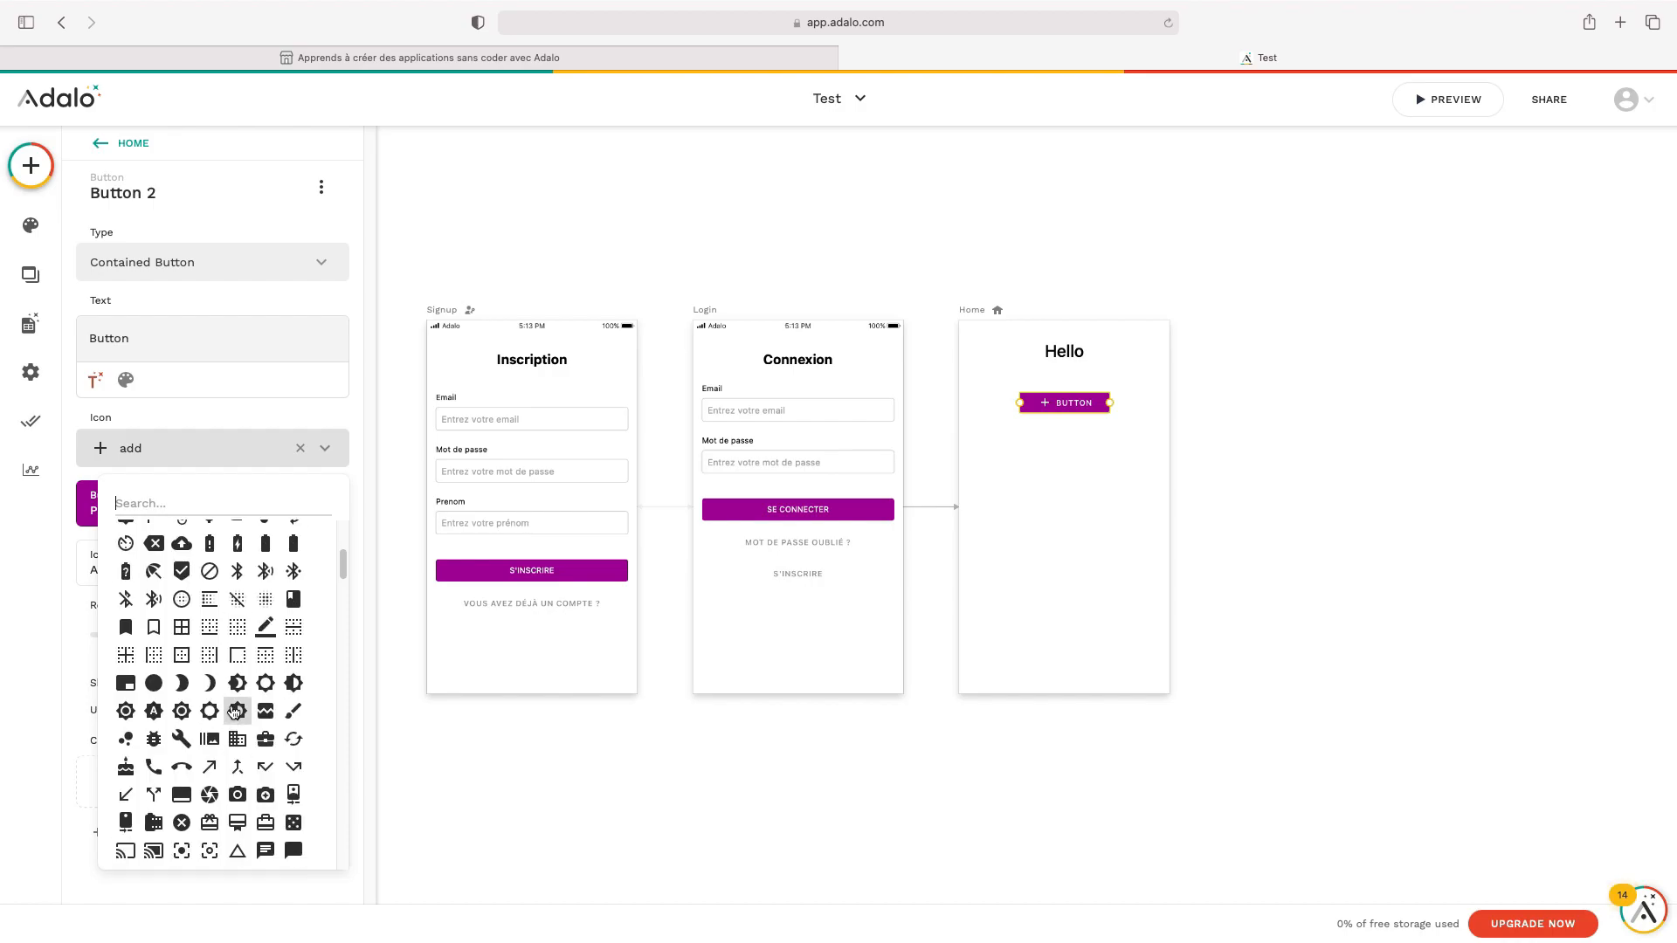
click(136, 495)
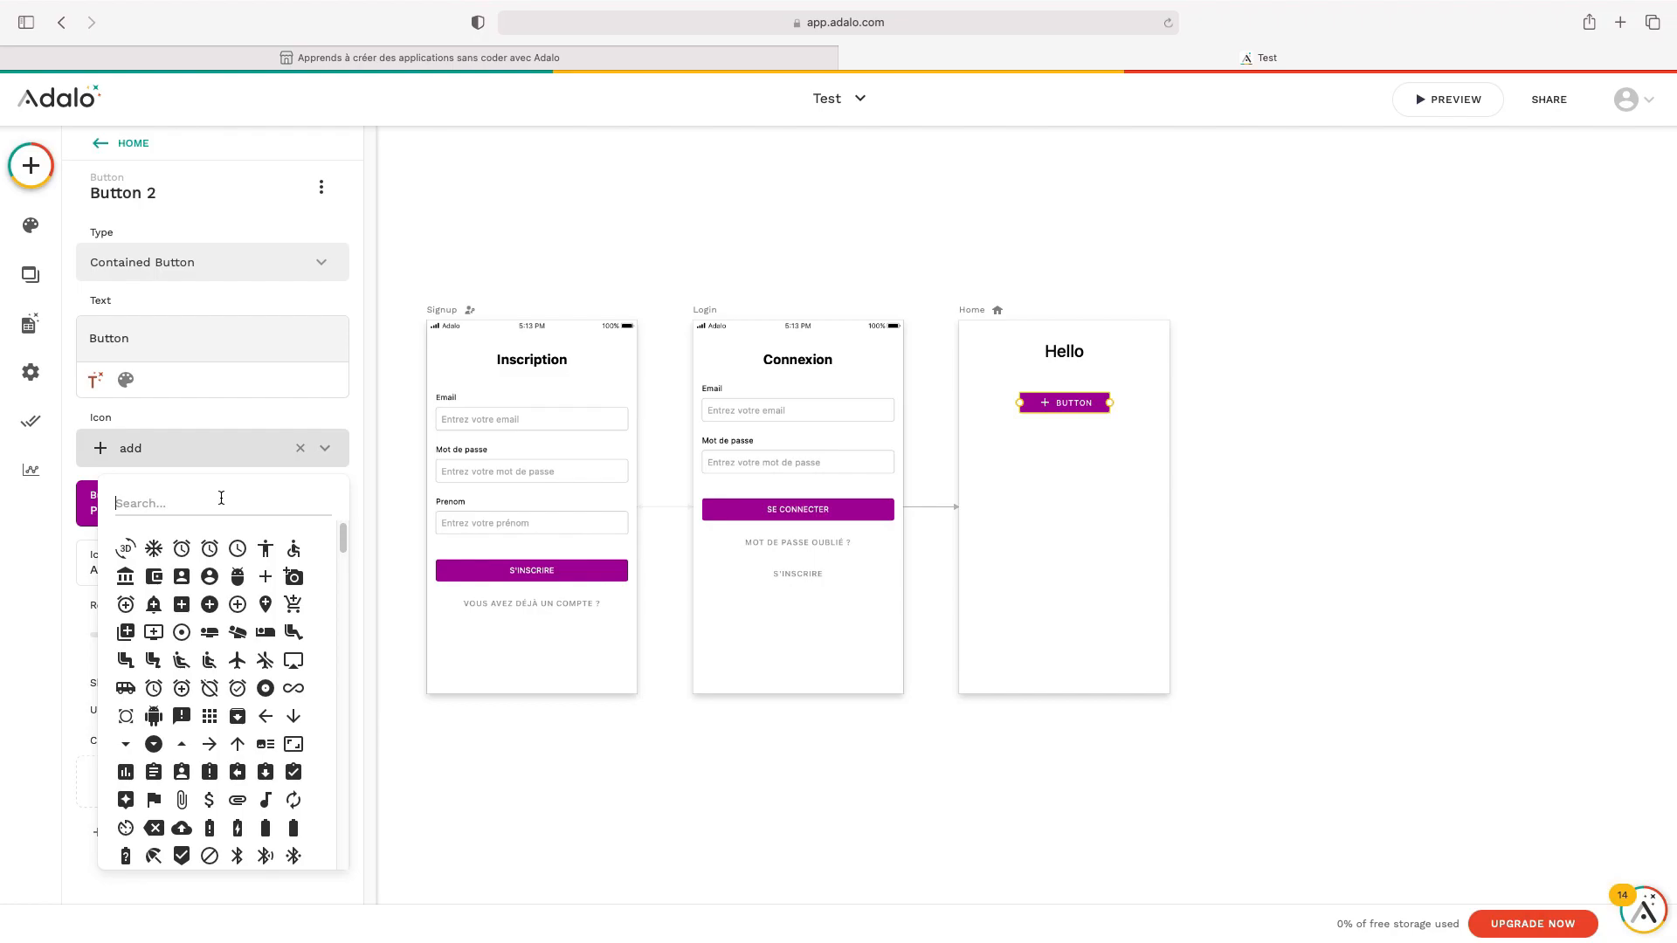
text(prof)
key(BackSpace)
key(BackSpace)
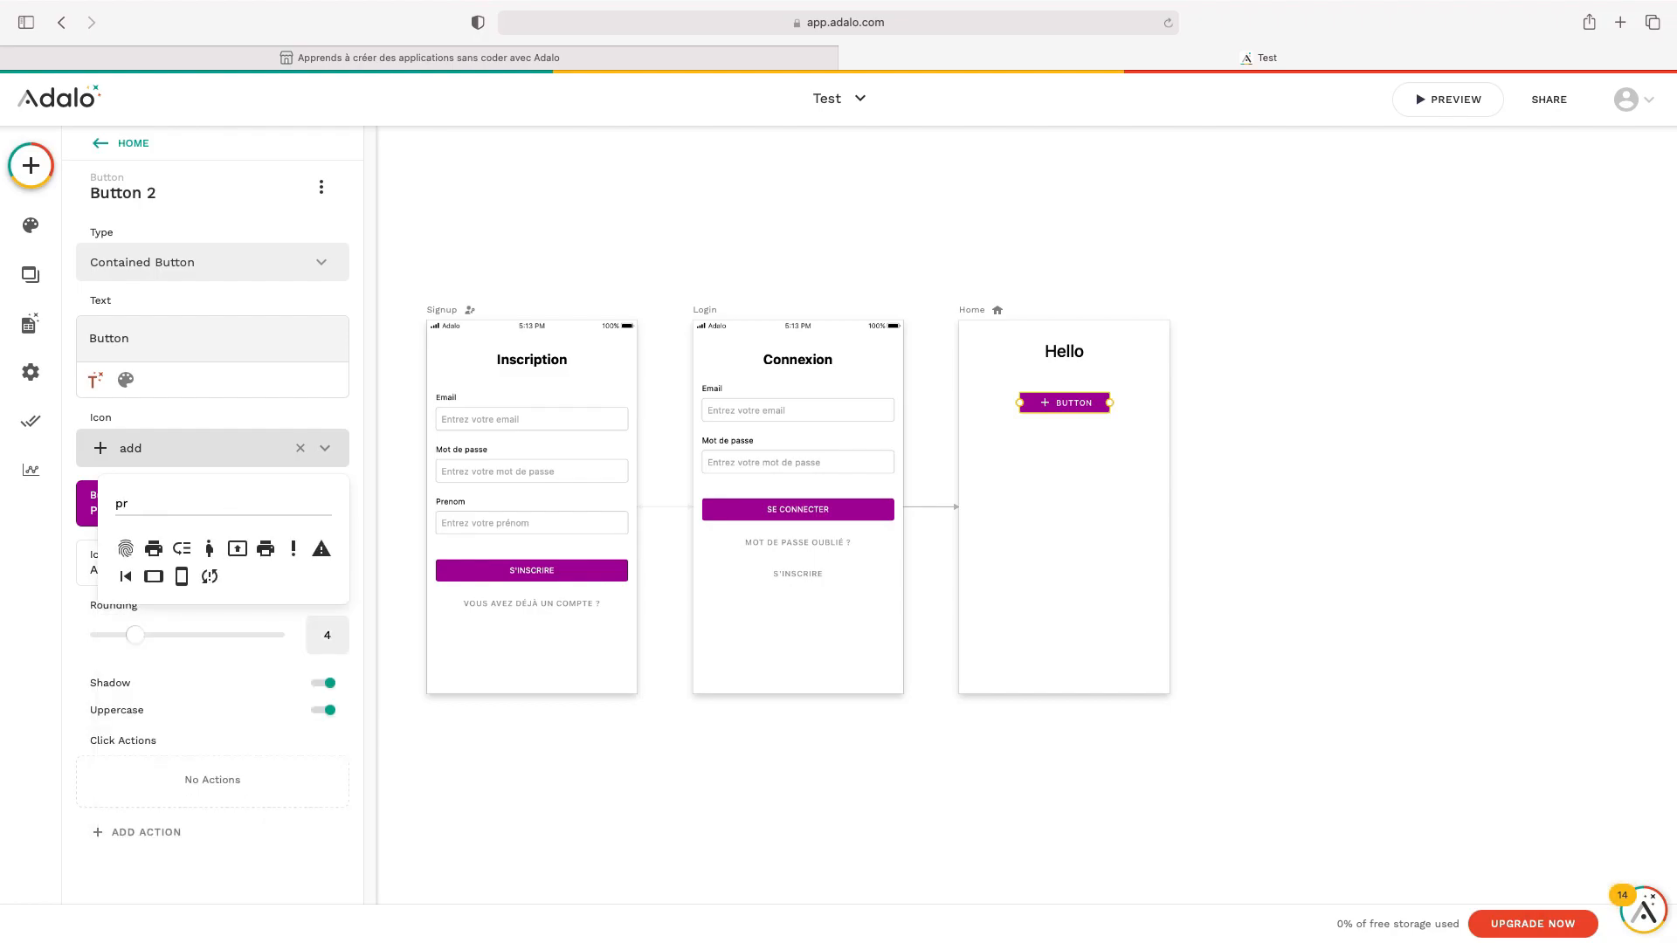
key(BackSpace)
key(BackSpace)
text(use)
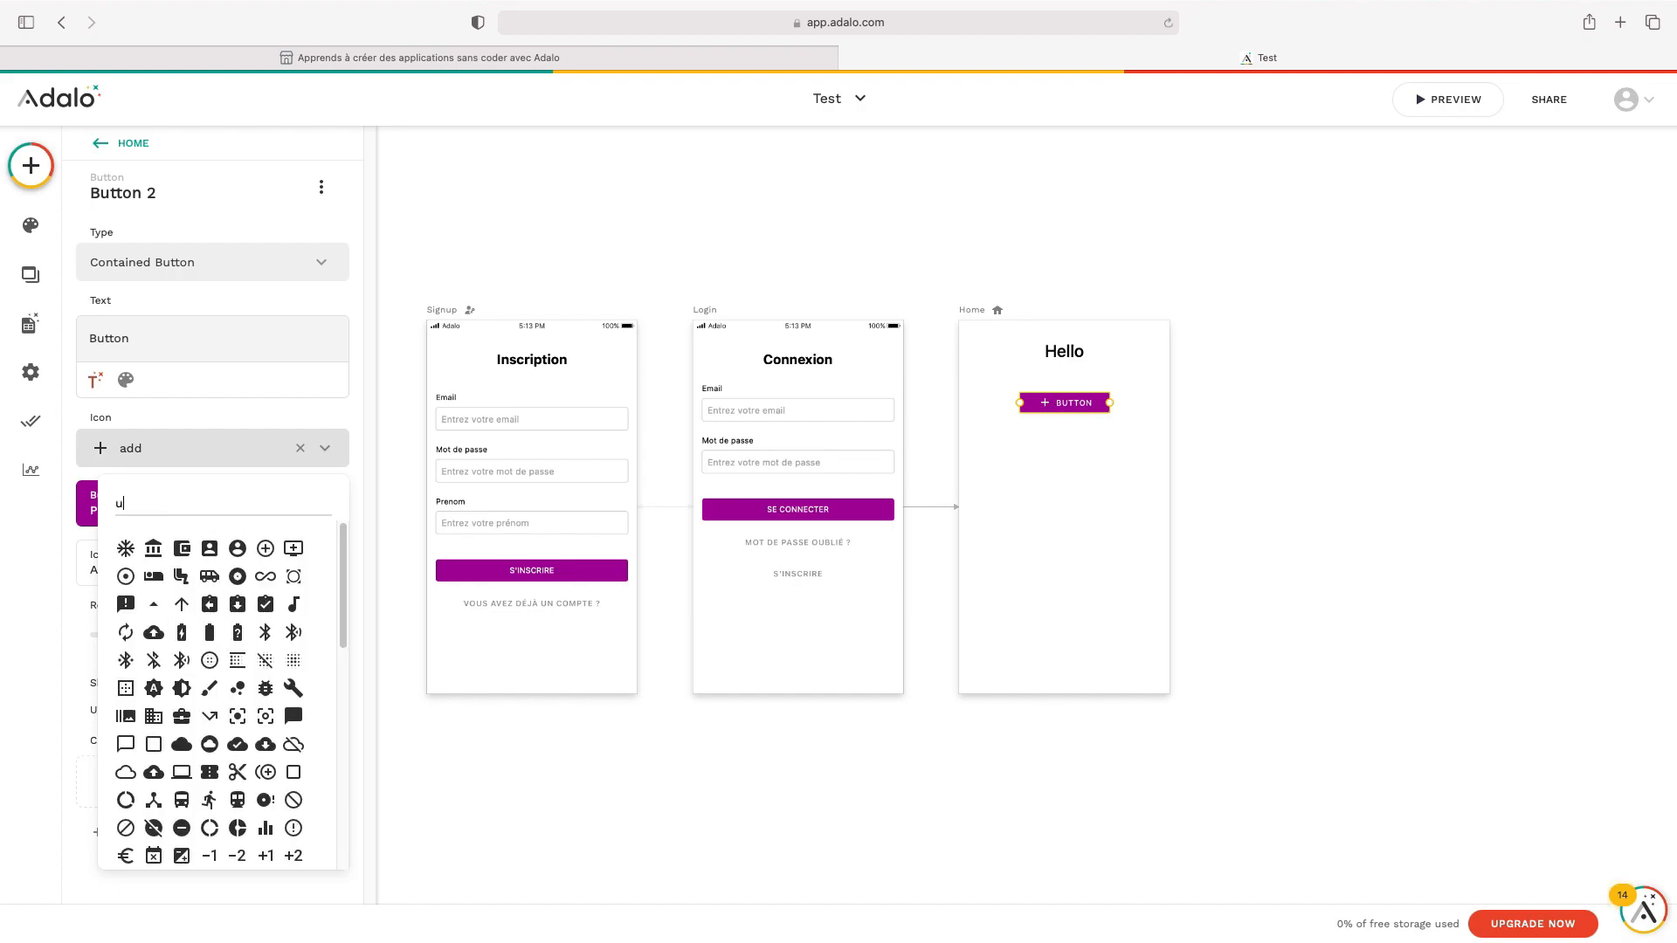
key(BackSpace)
key(BackSpace)
key(BackSpace)
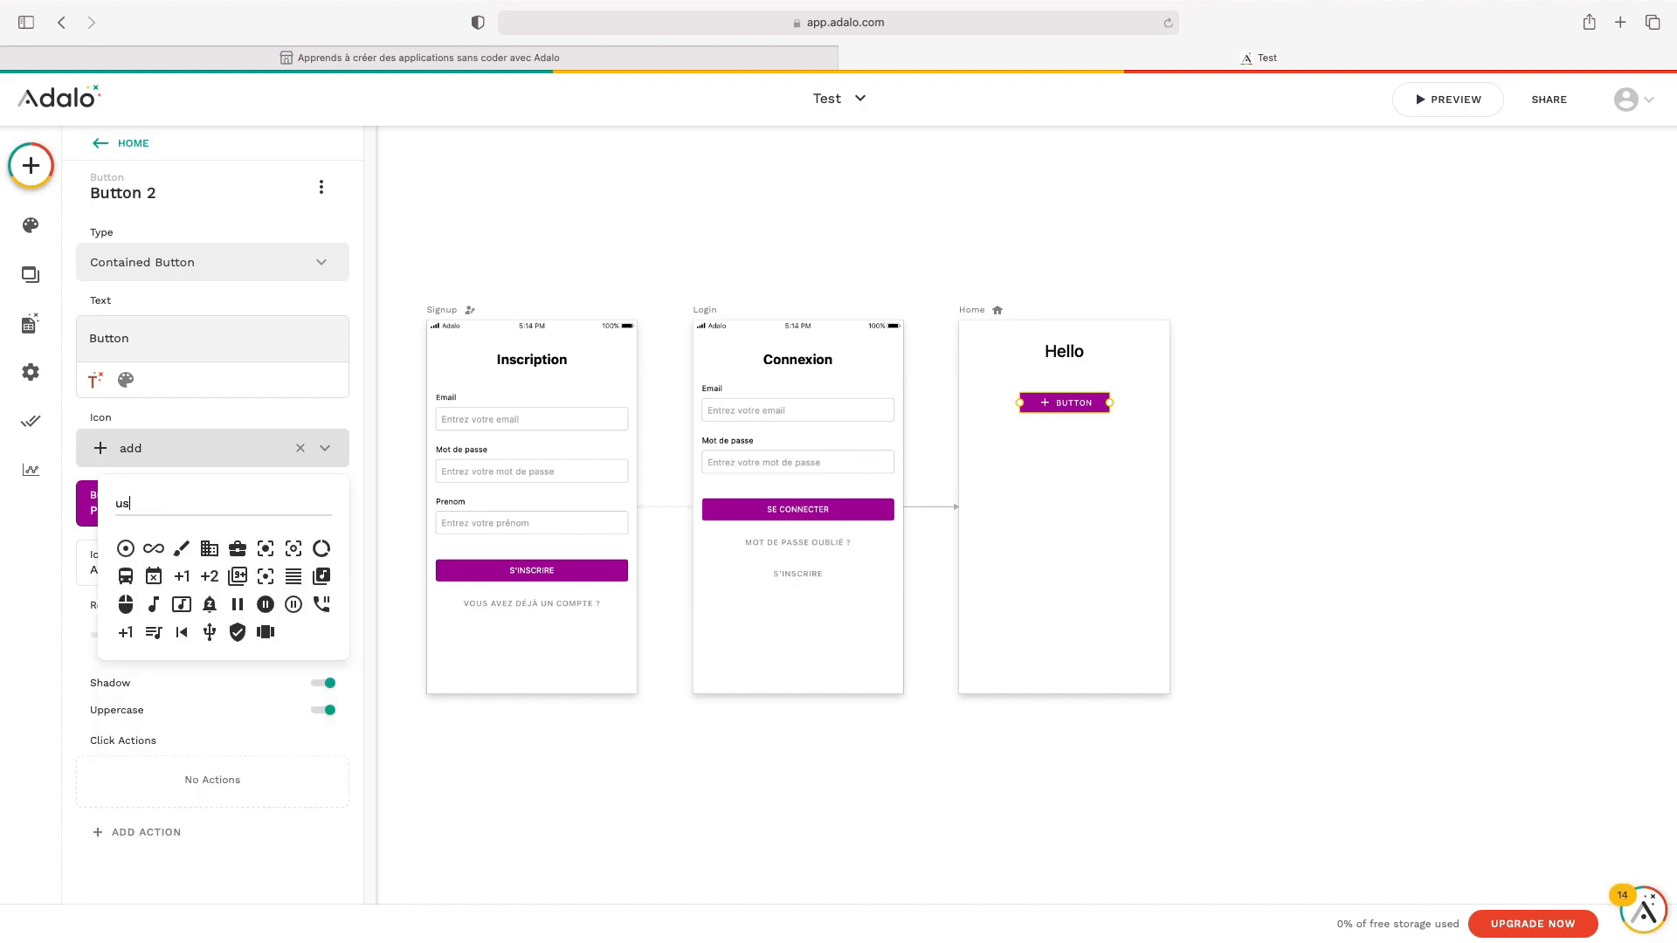
text(men)
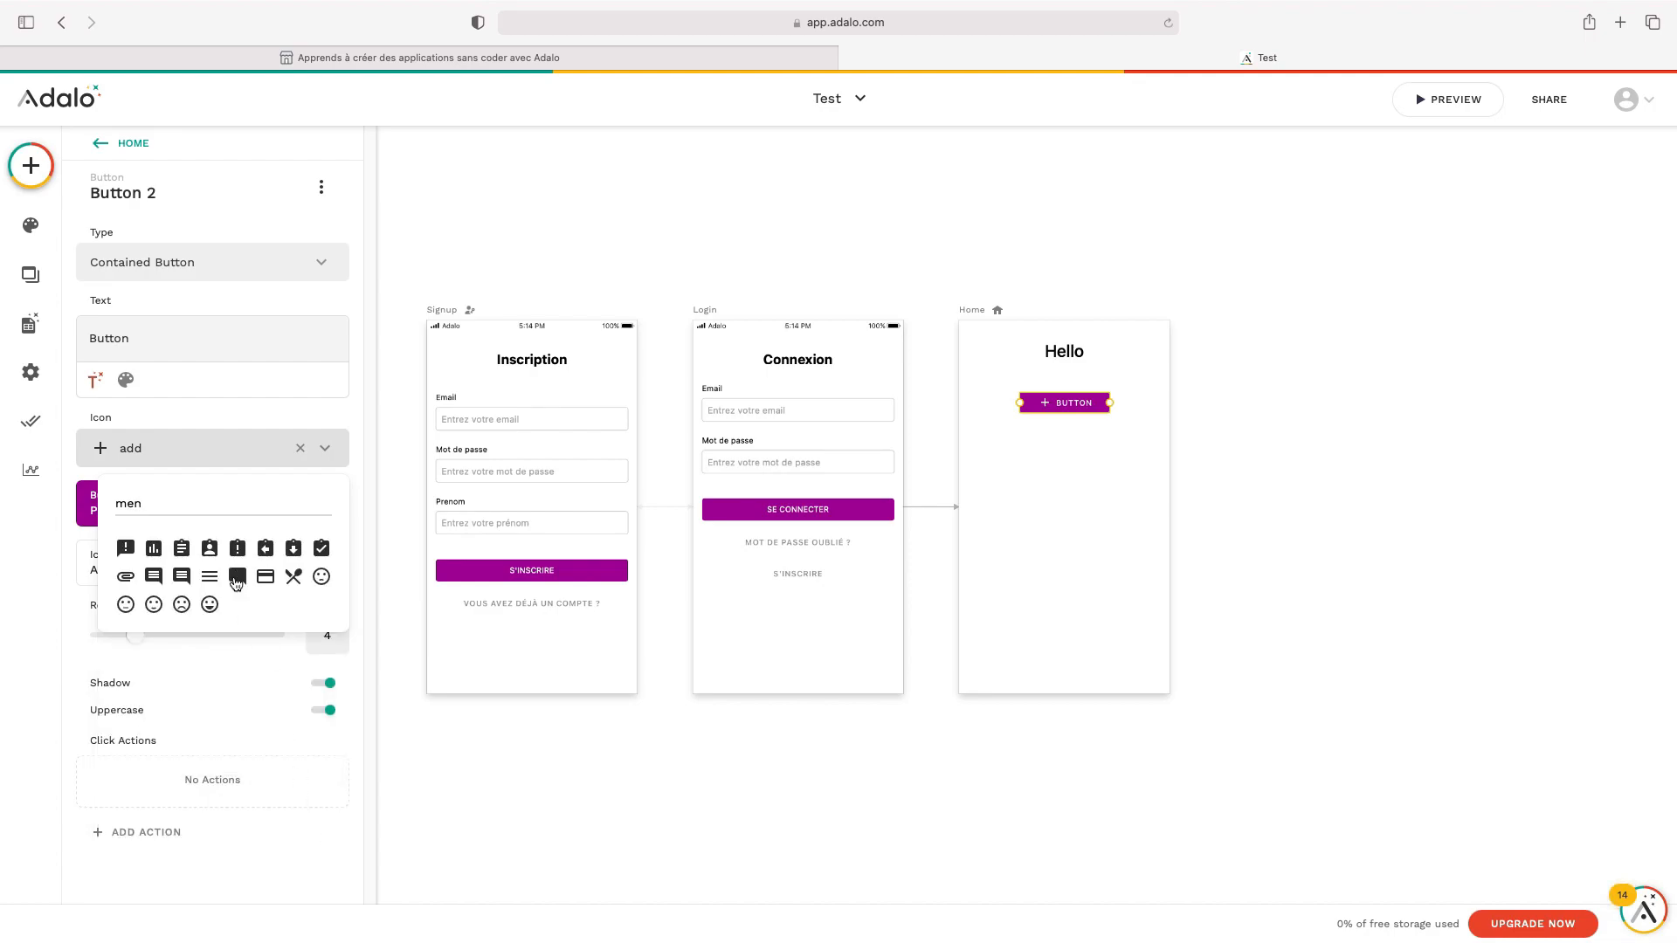
click(210, 548)
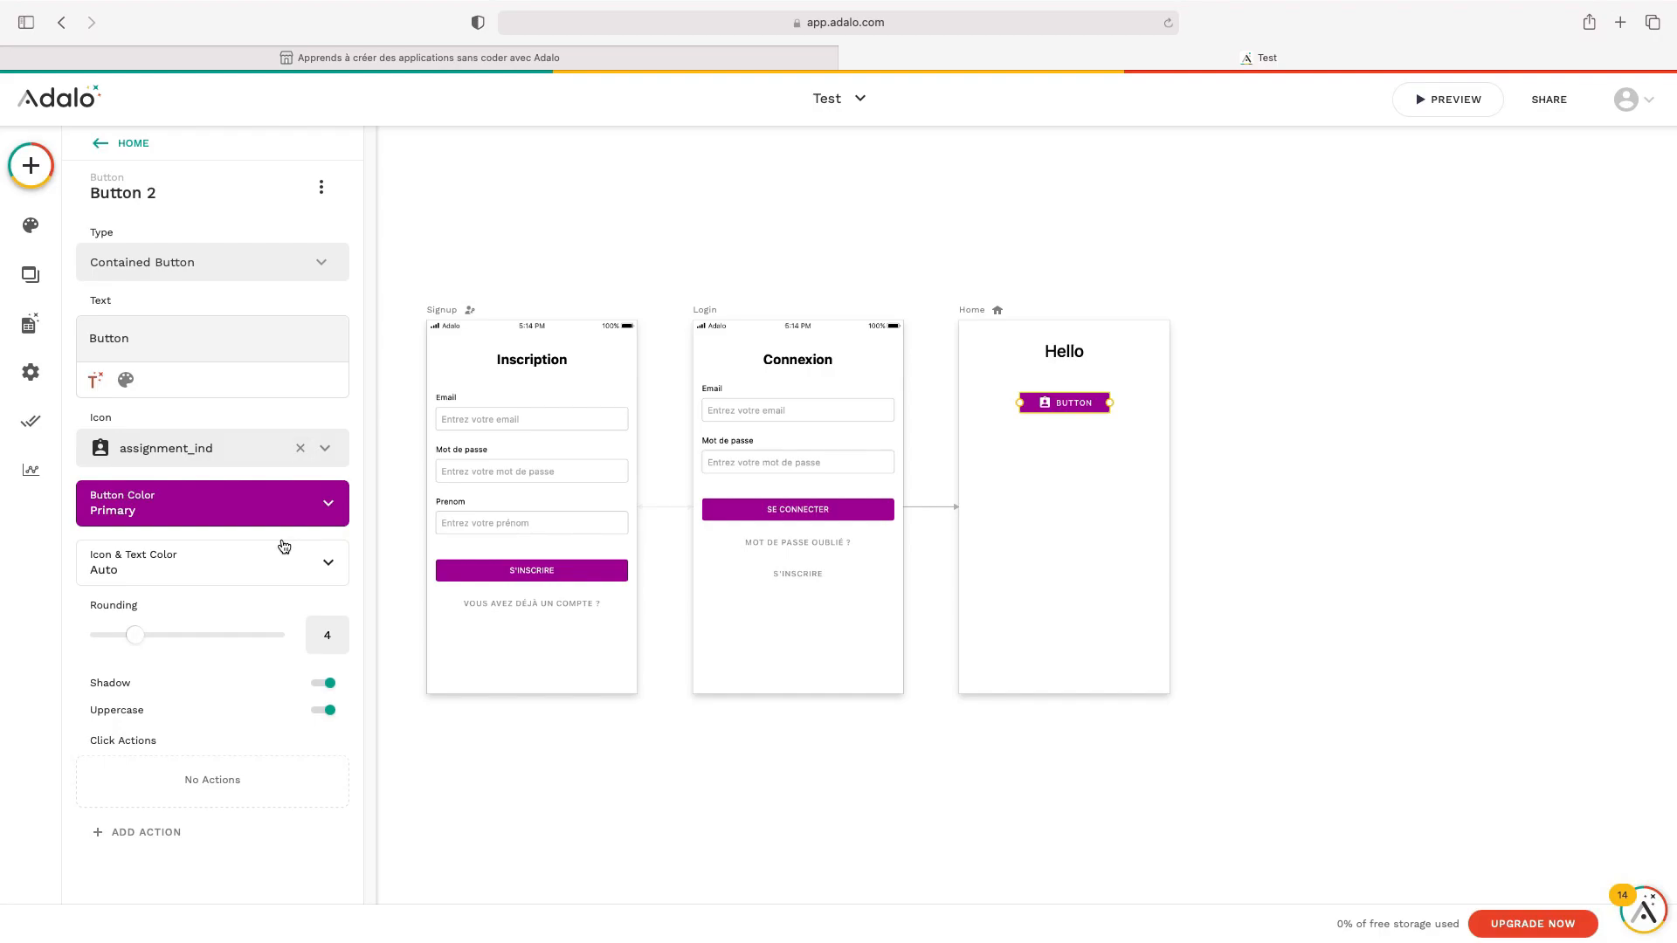
Make the button black with corner rounding 18
click(310, 506)
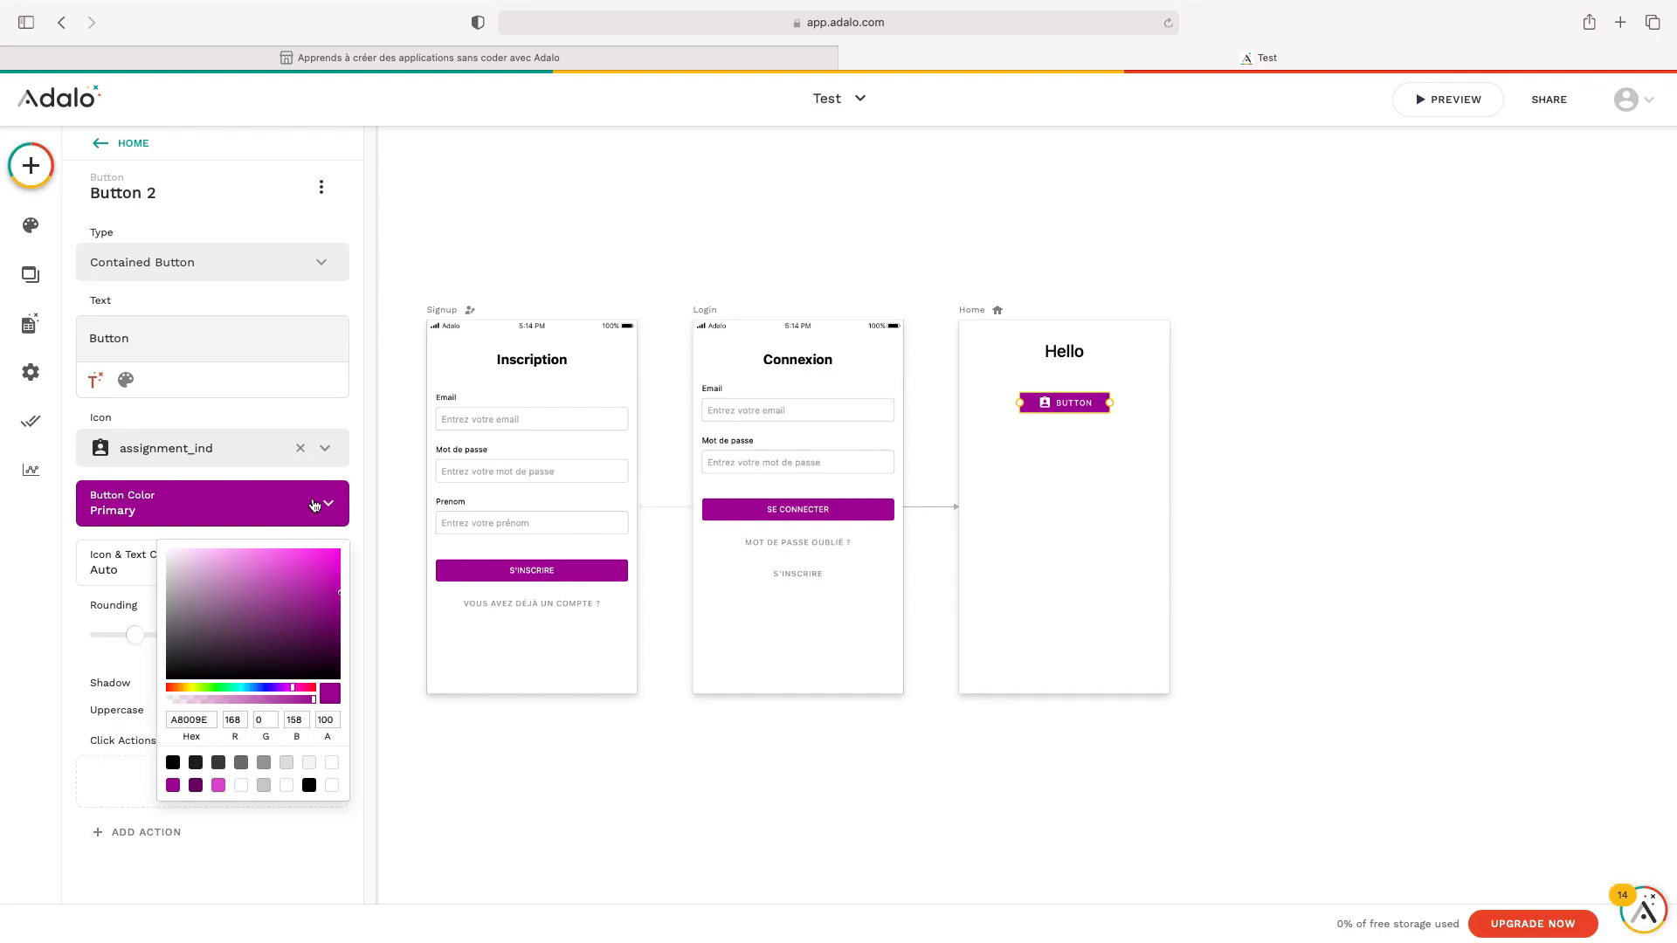
click(173, 763)
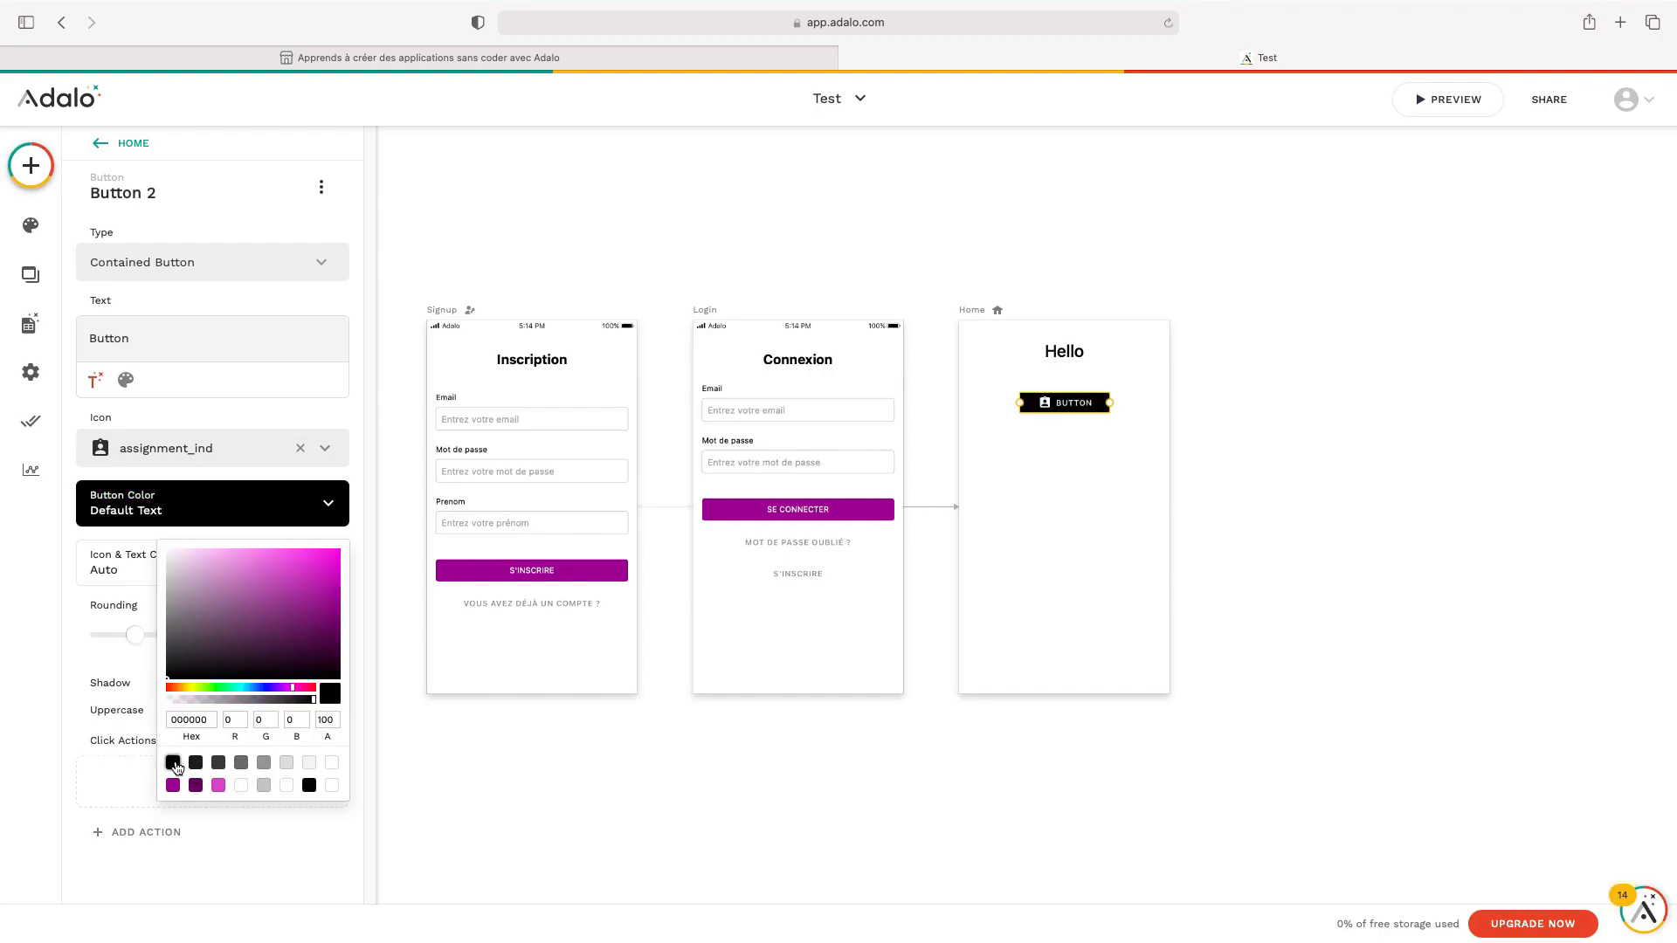
click(411, 727)
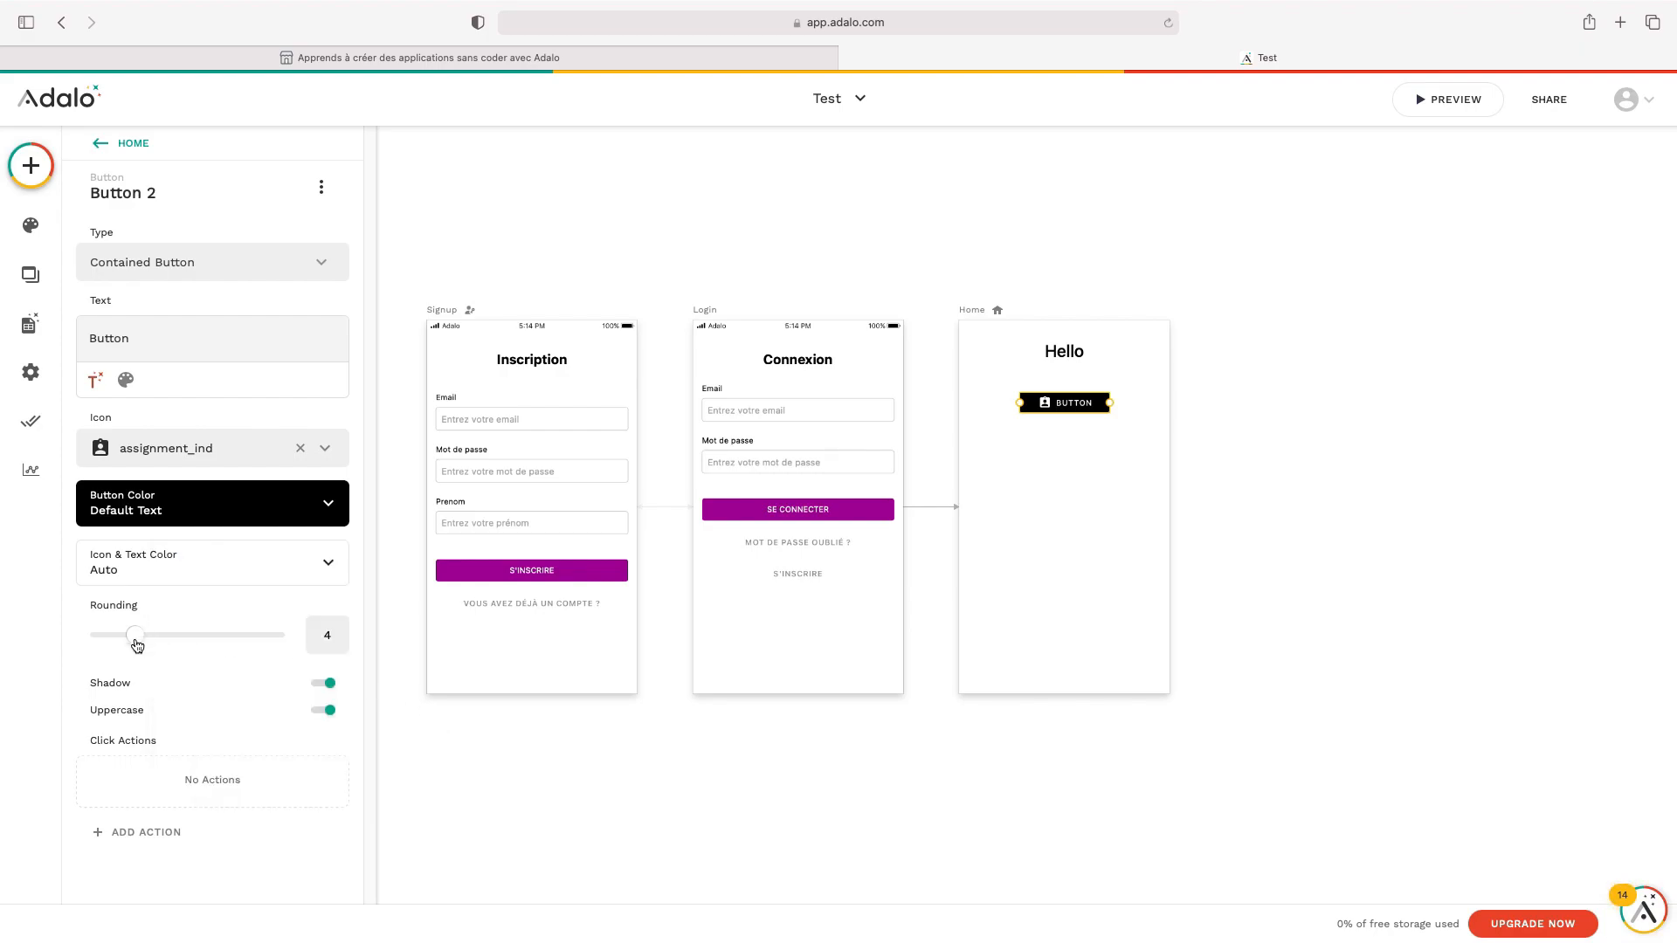
click(1082, 547)
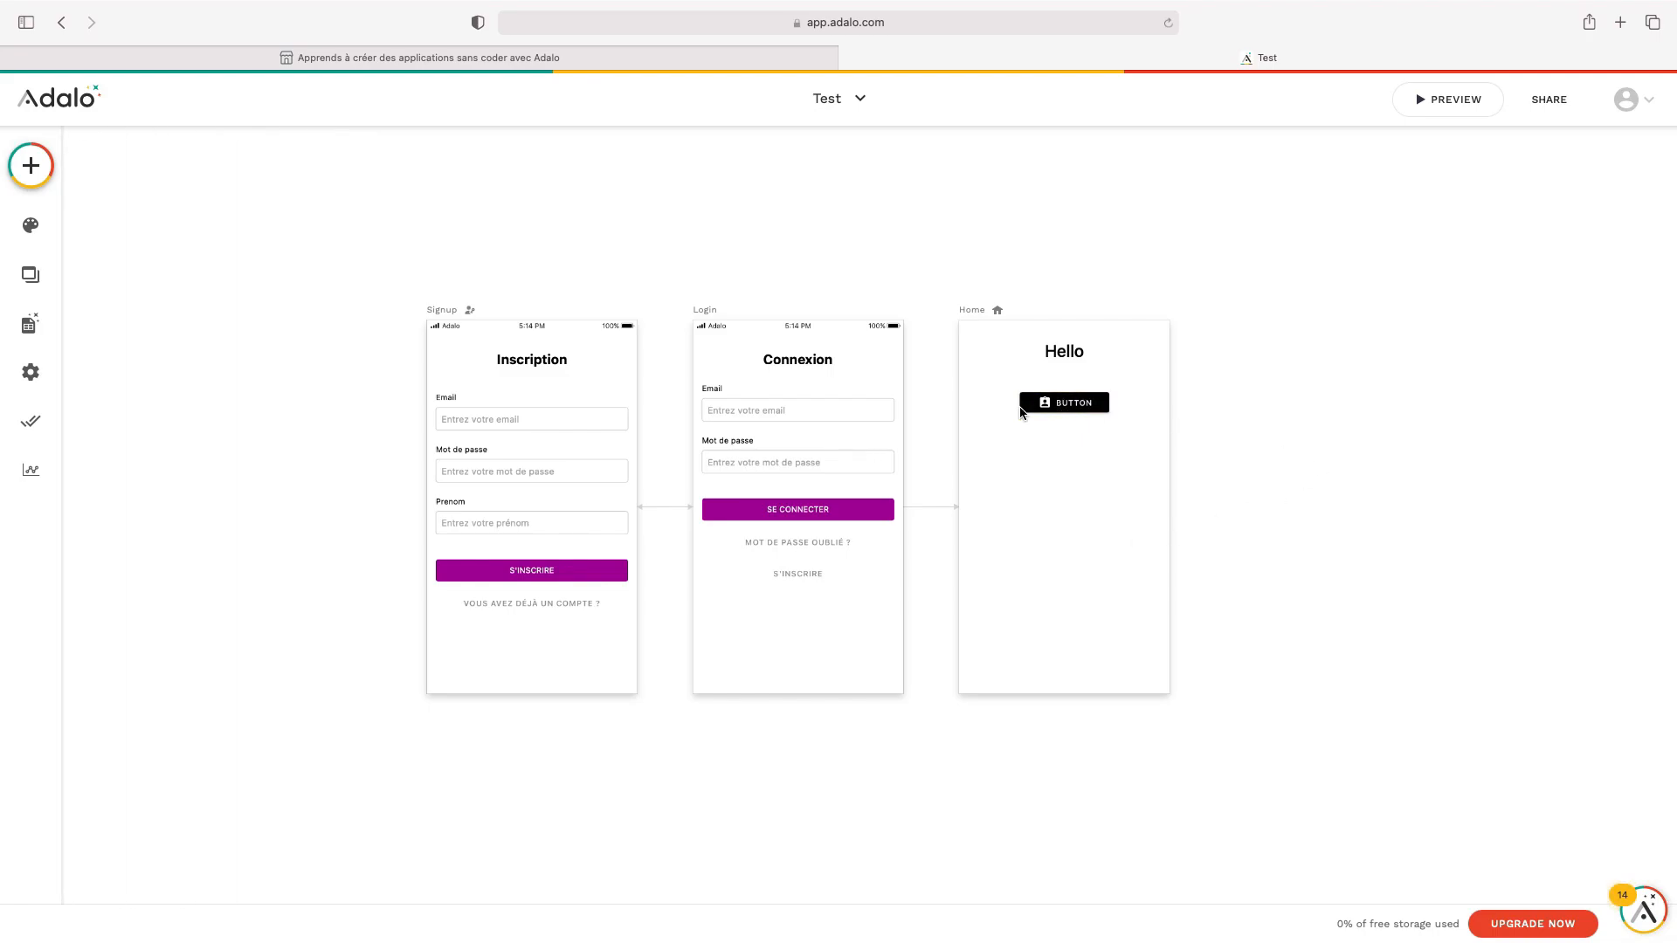
click(1069, 410)
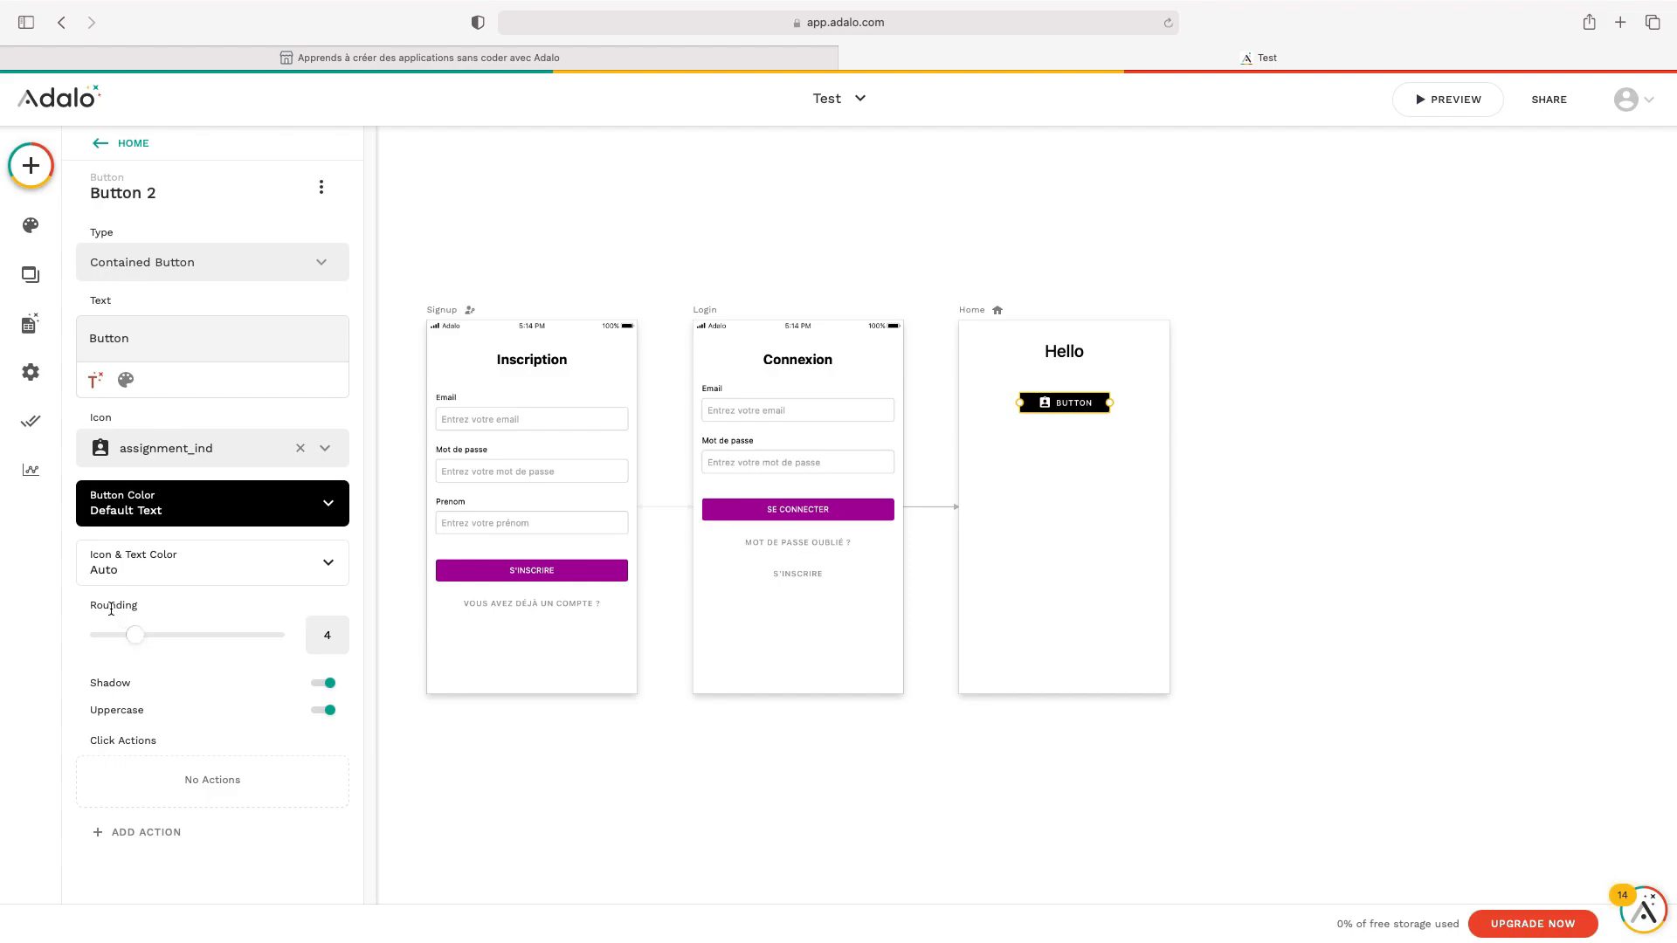
drag(132, 642, 316, 628)
click(1125, 459)
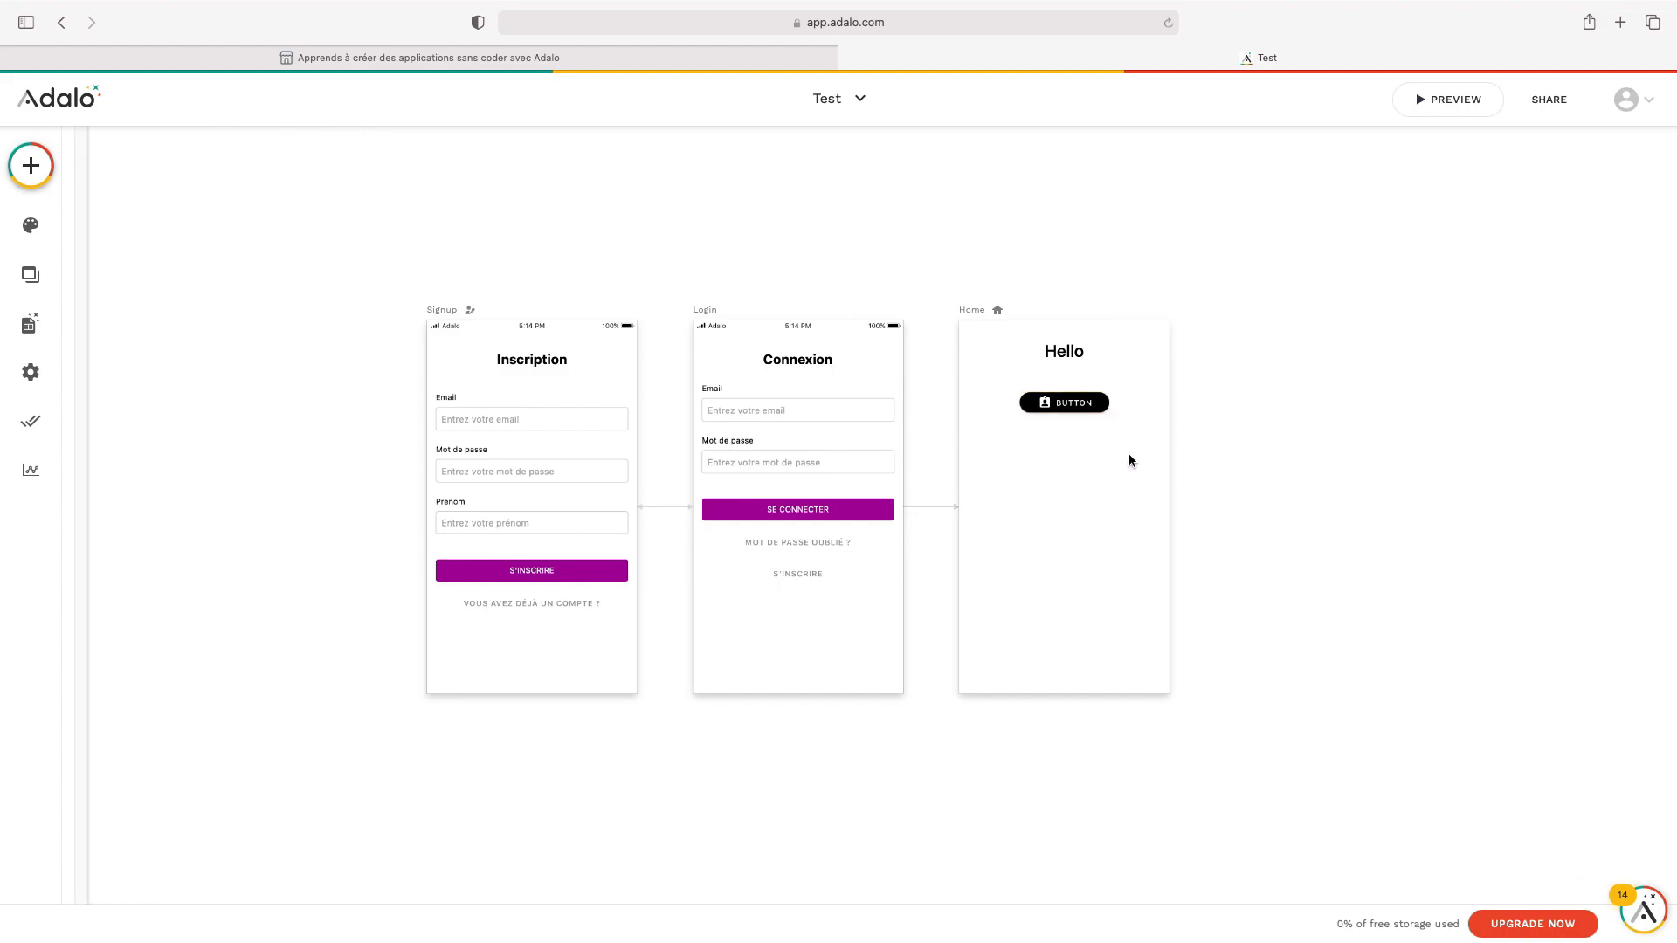
click(1076, 403)
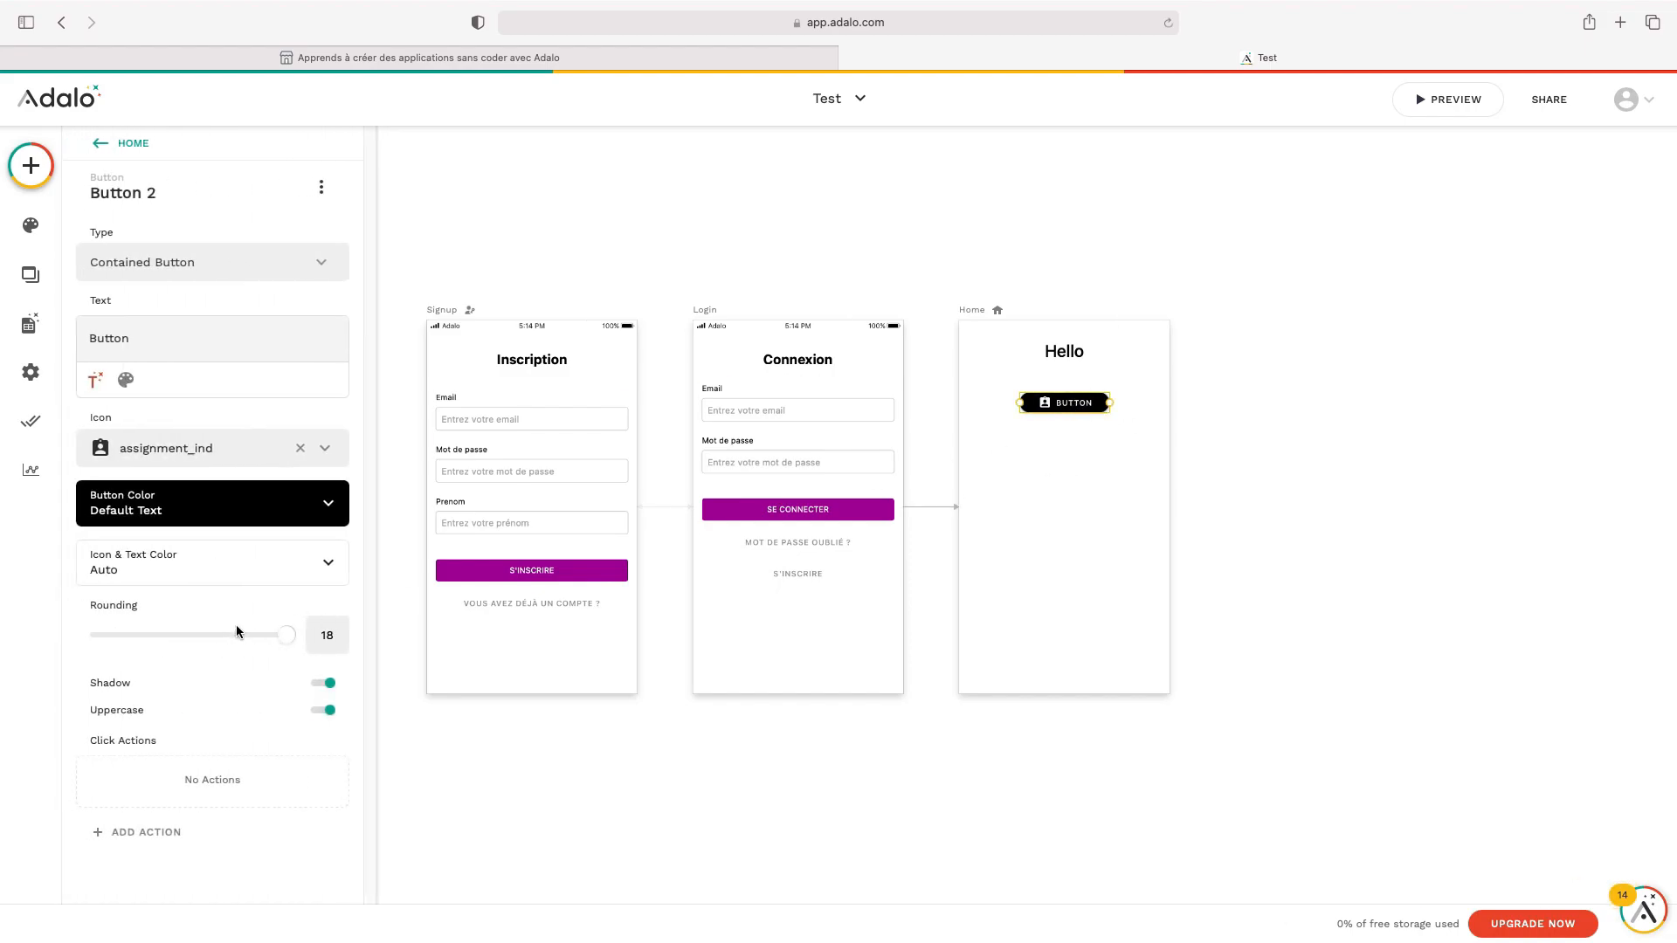
click(1211, 589)
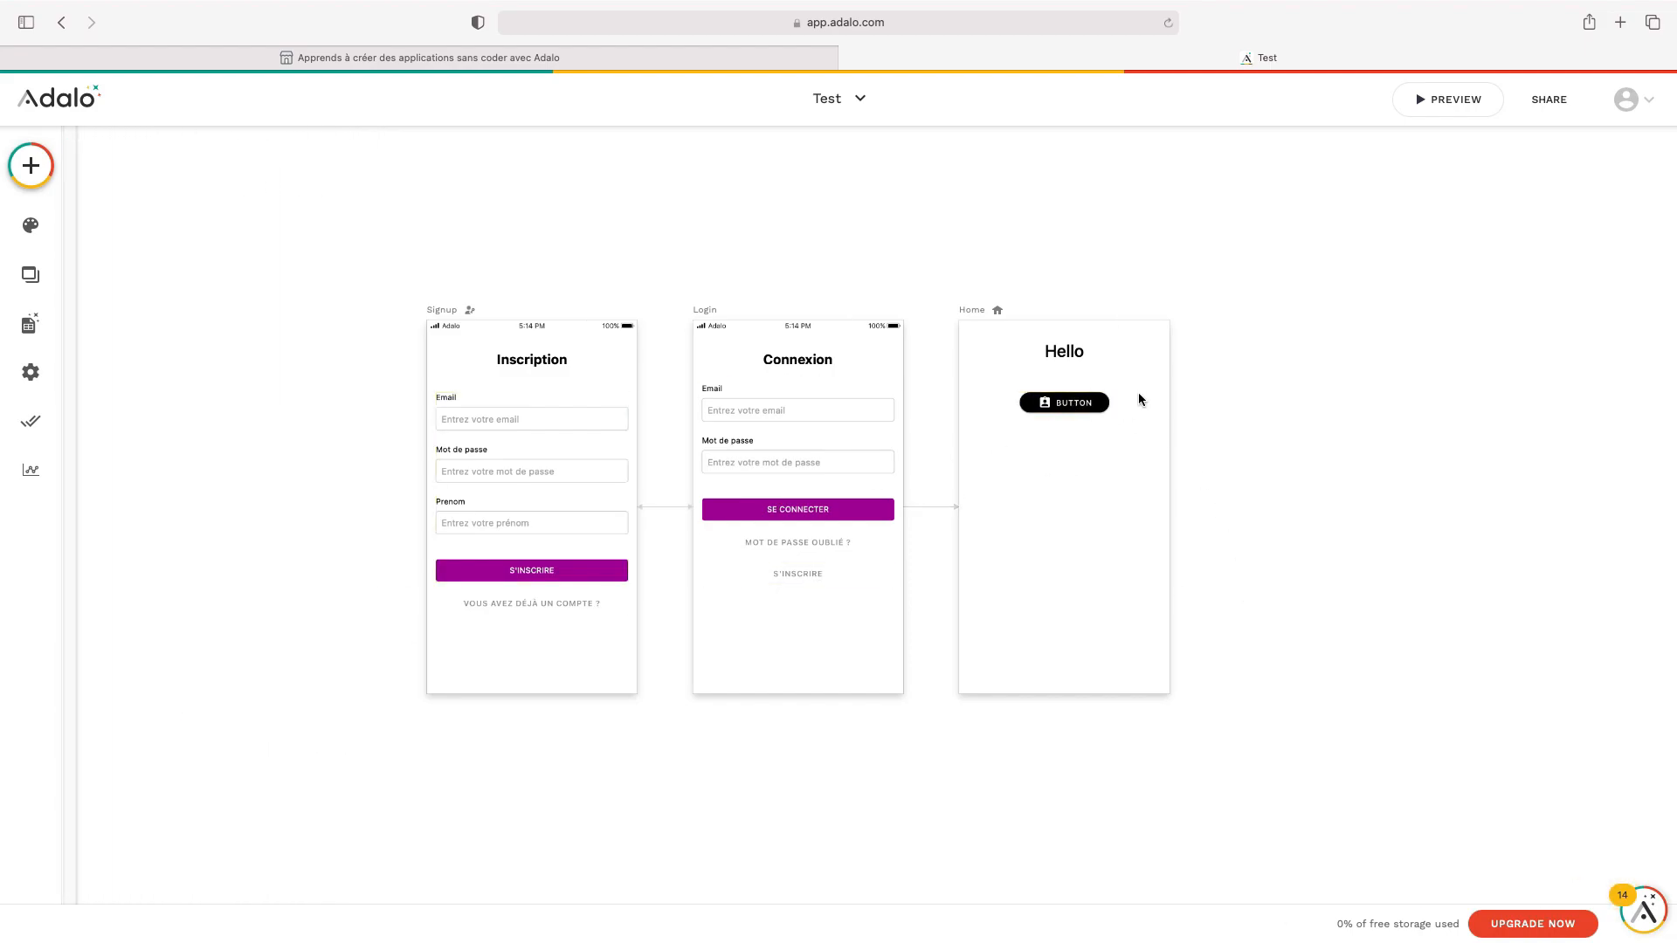
Select the button on Home and bring up the component list again
click(1080, 353)
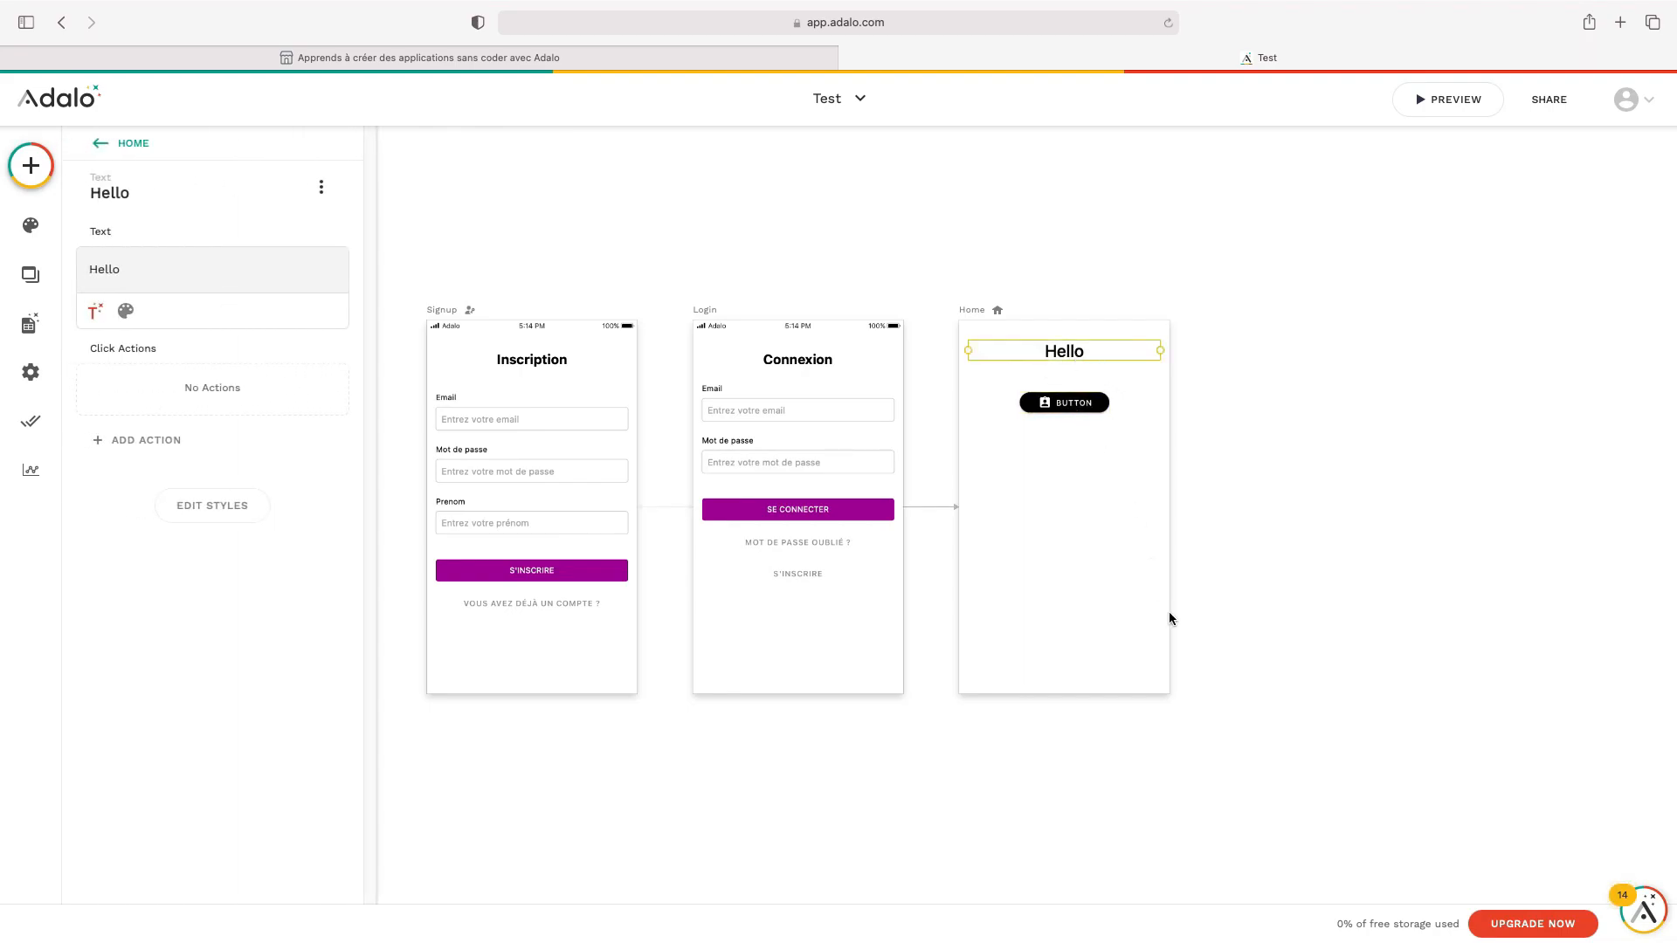
click(33, 167)
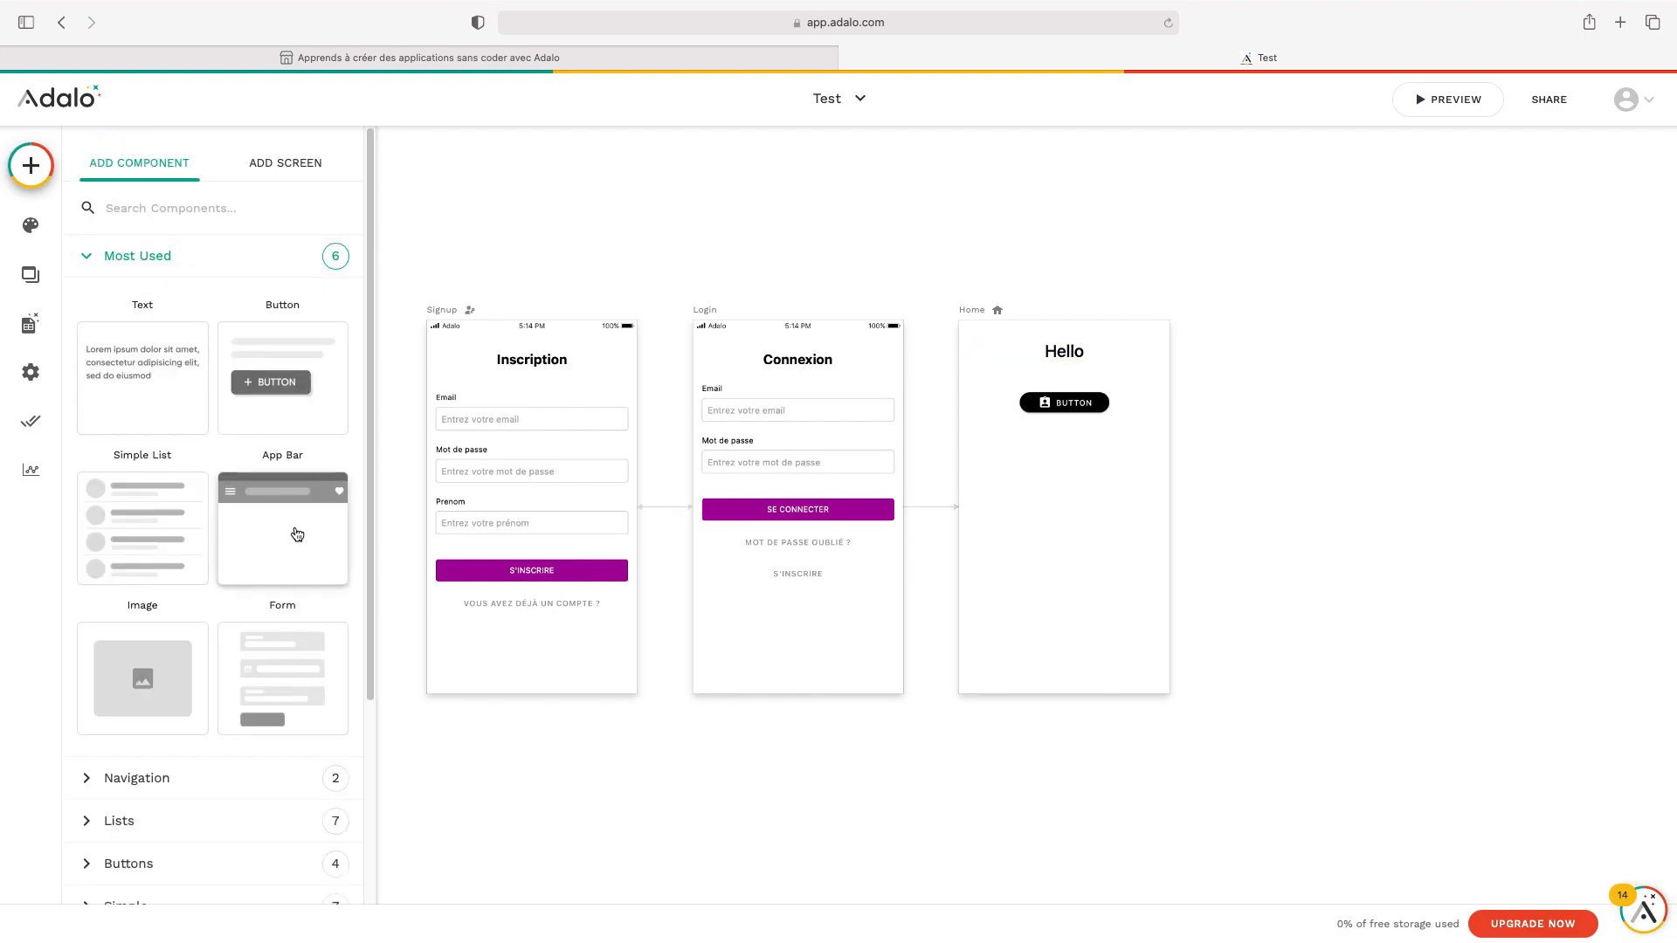
click(1184, 491)
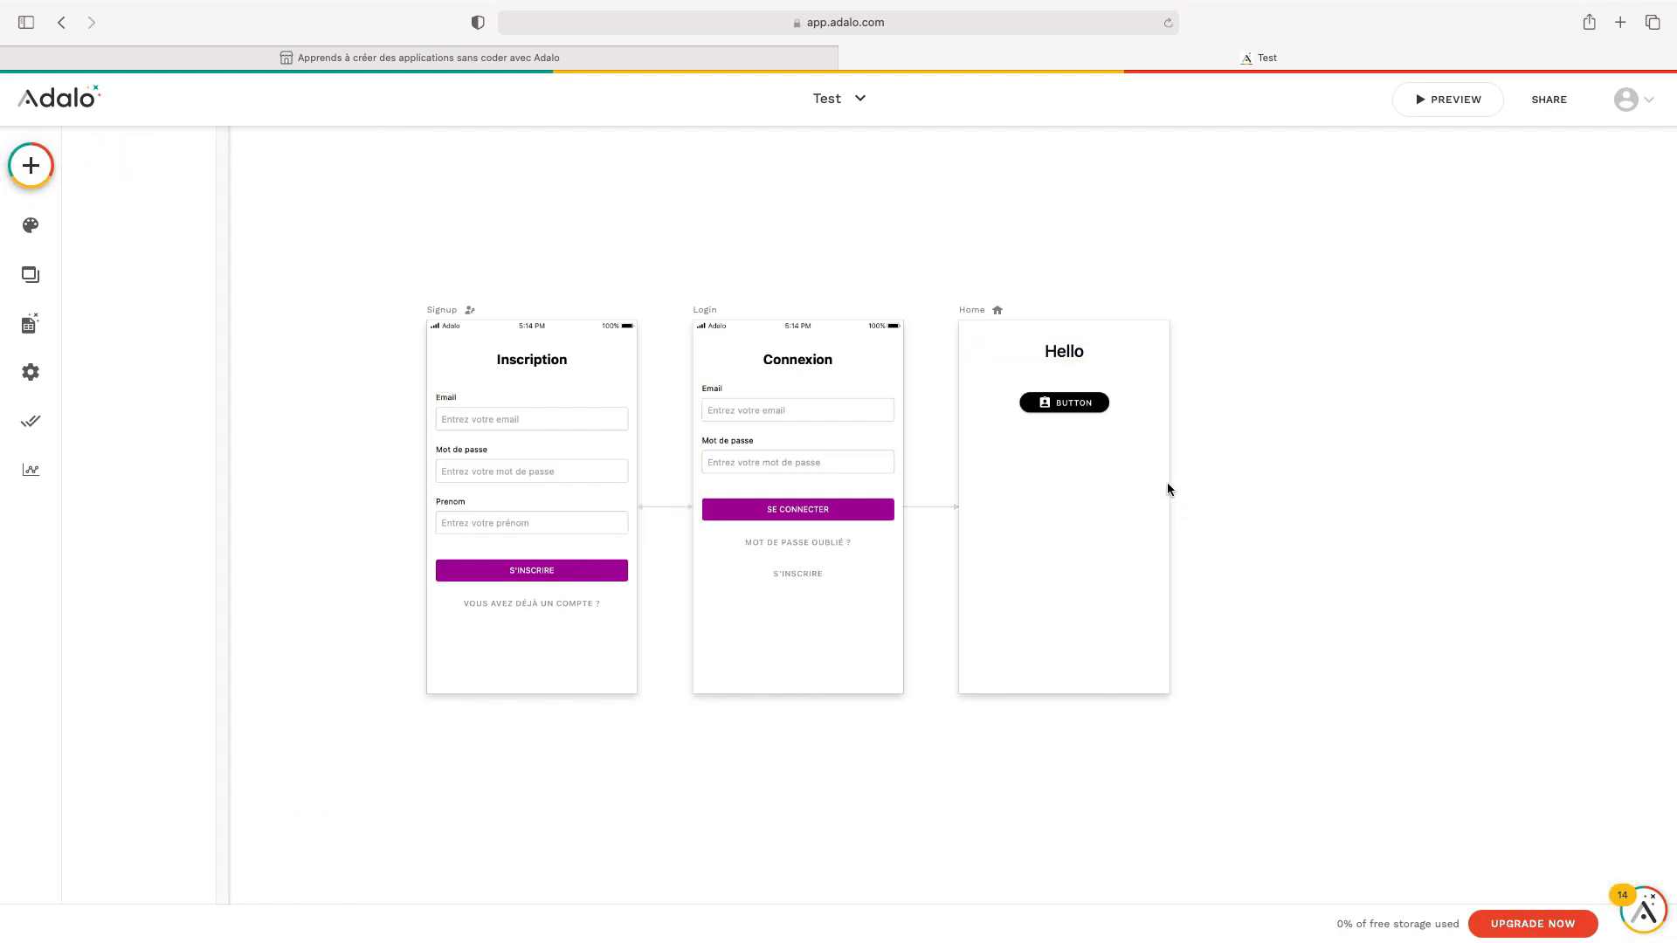
click(1067, 407)
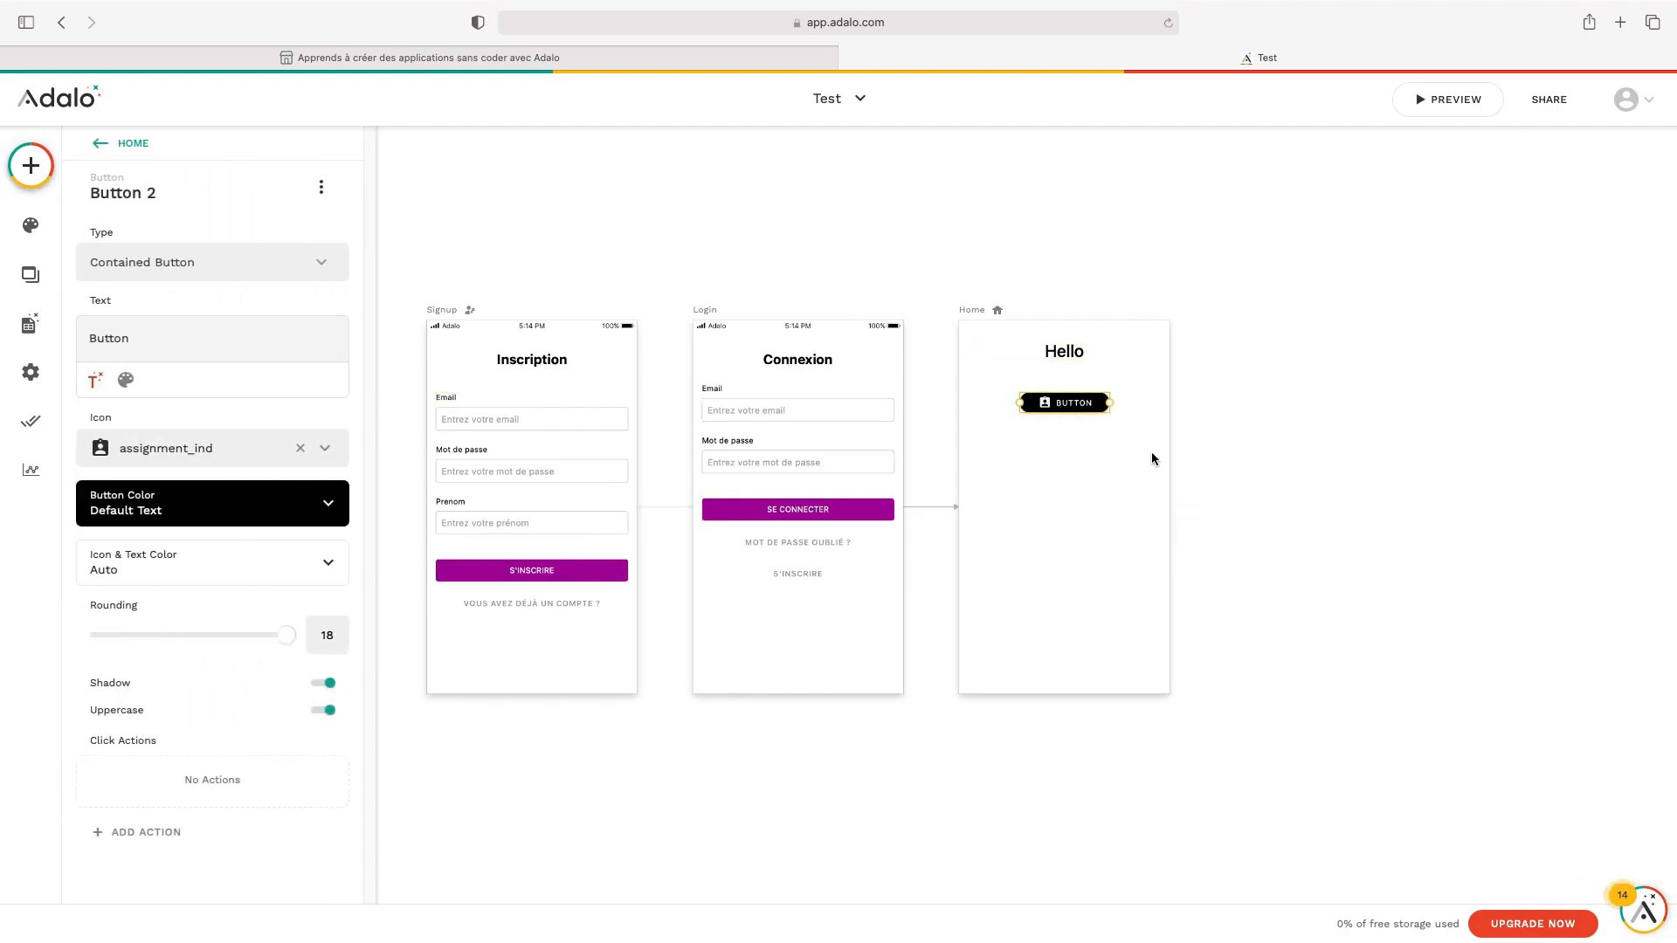
click(31, 166)
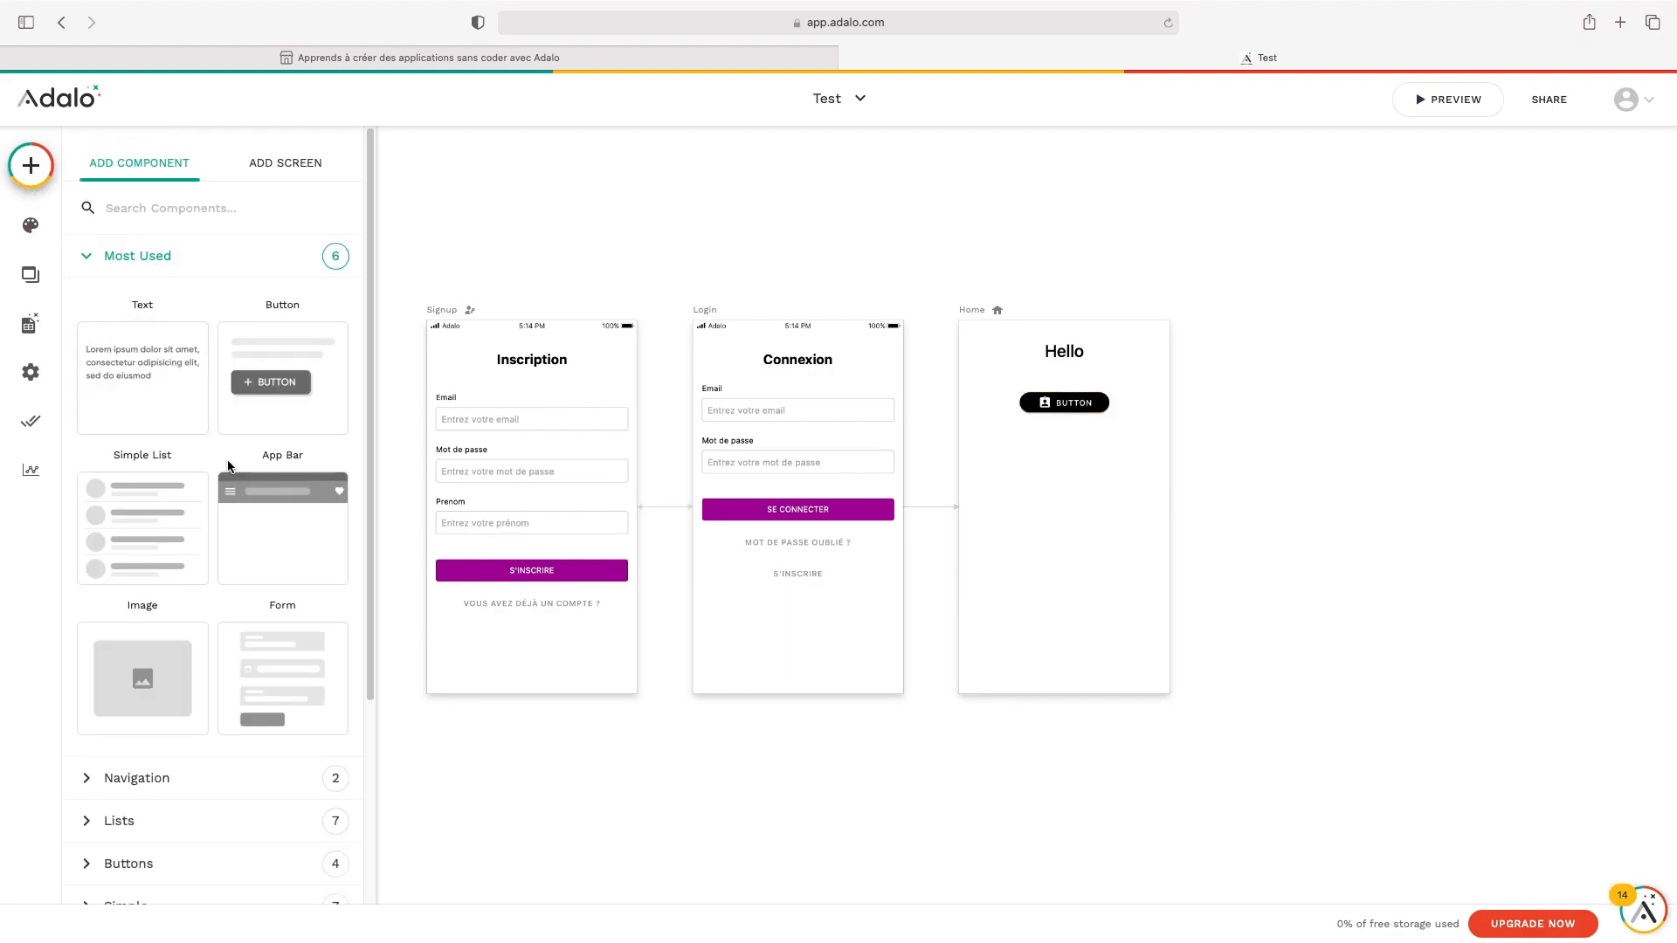
Drop a Simple List with three Title/Subtitle rows below the button on Home
scroll(176, 464, down, 3)
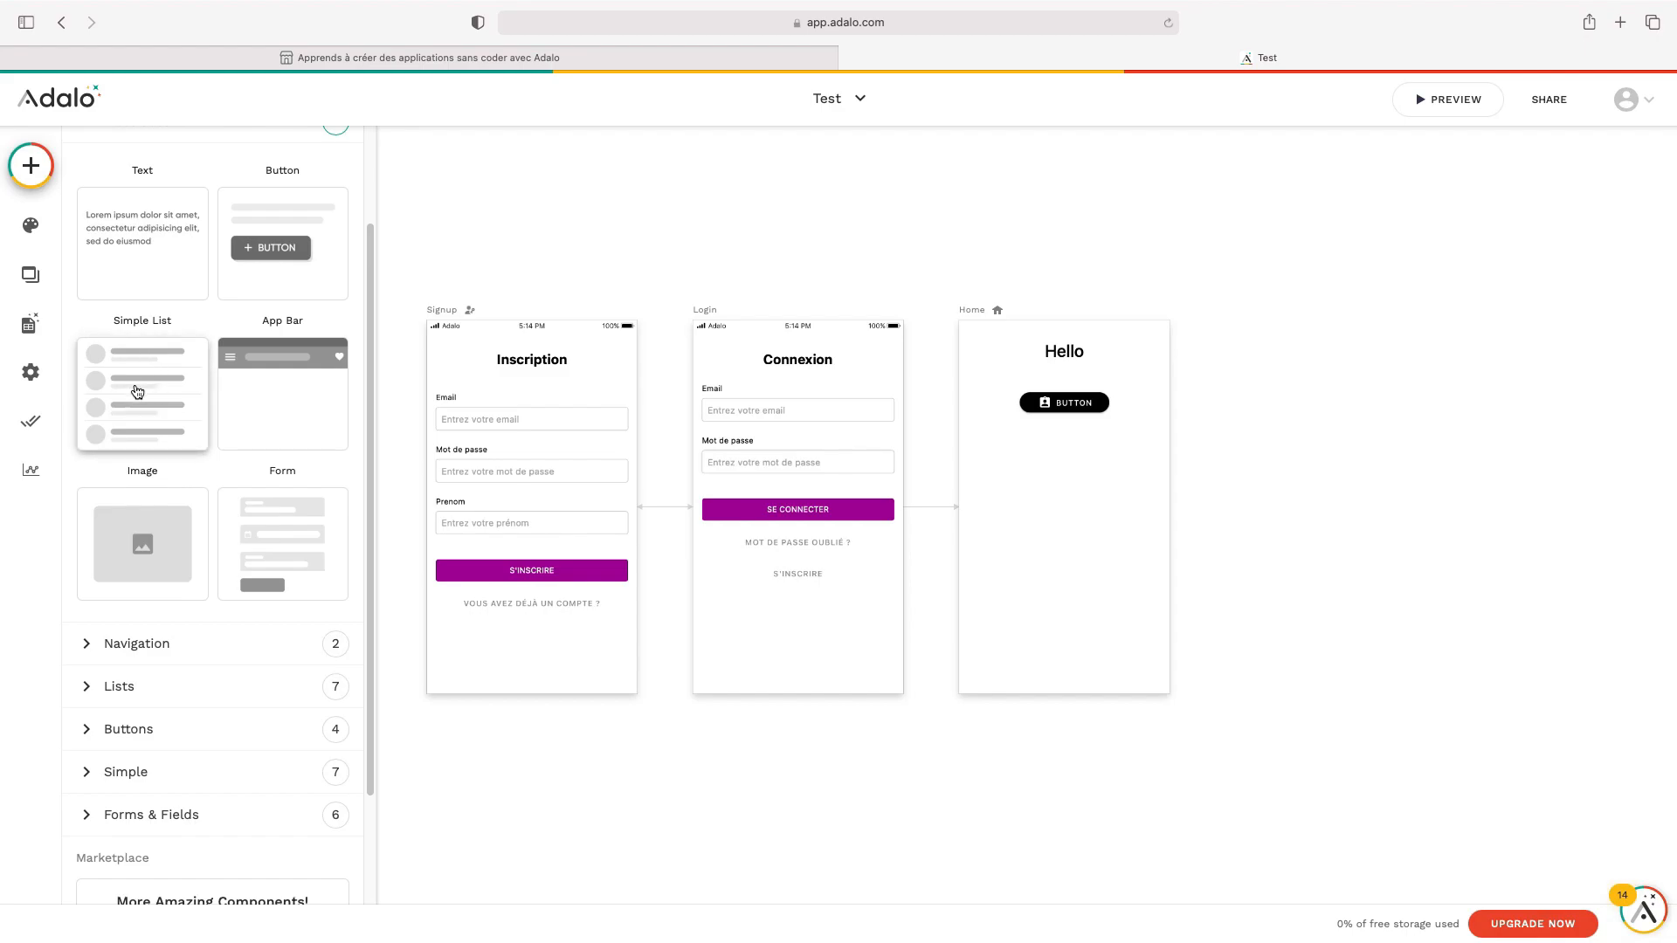
drag(137, 392, 1062, 503)
click(1319, 465)
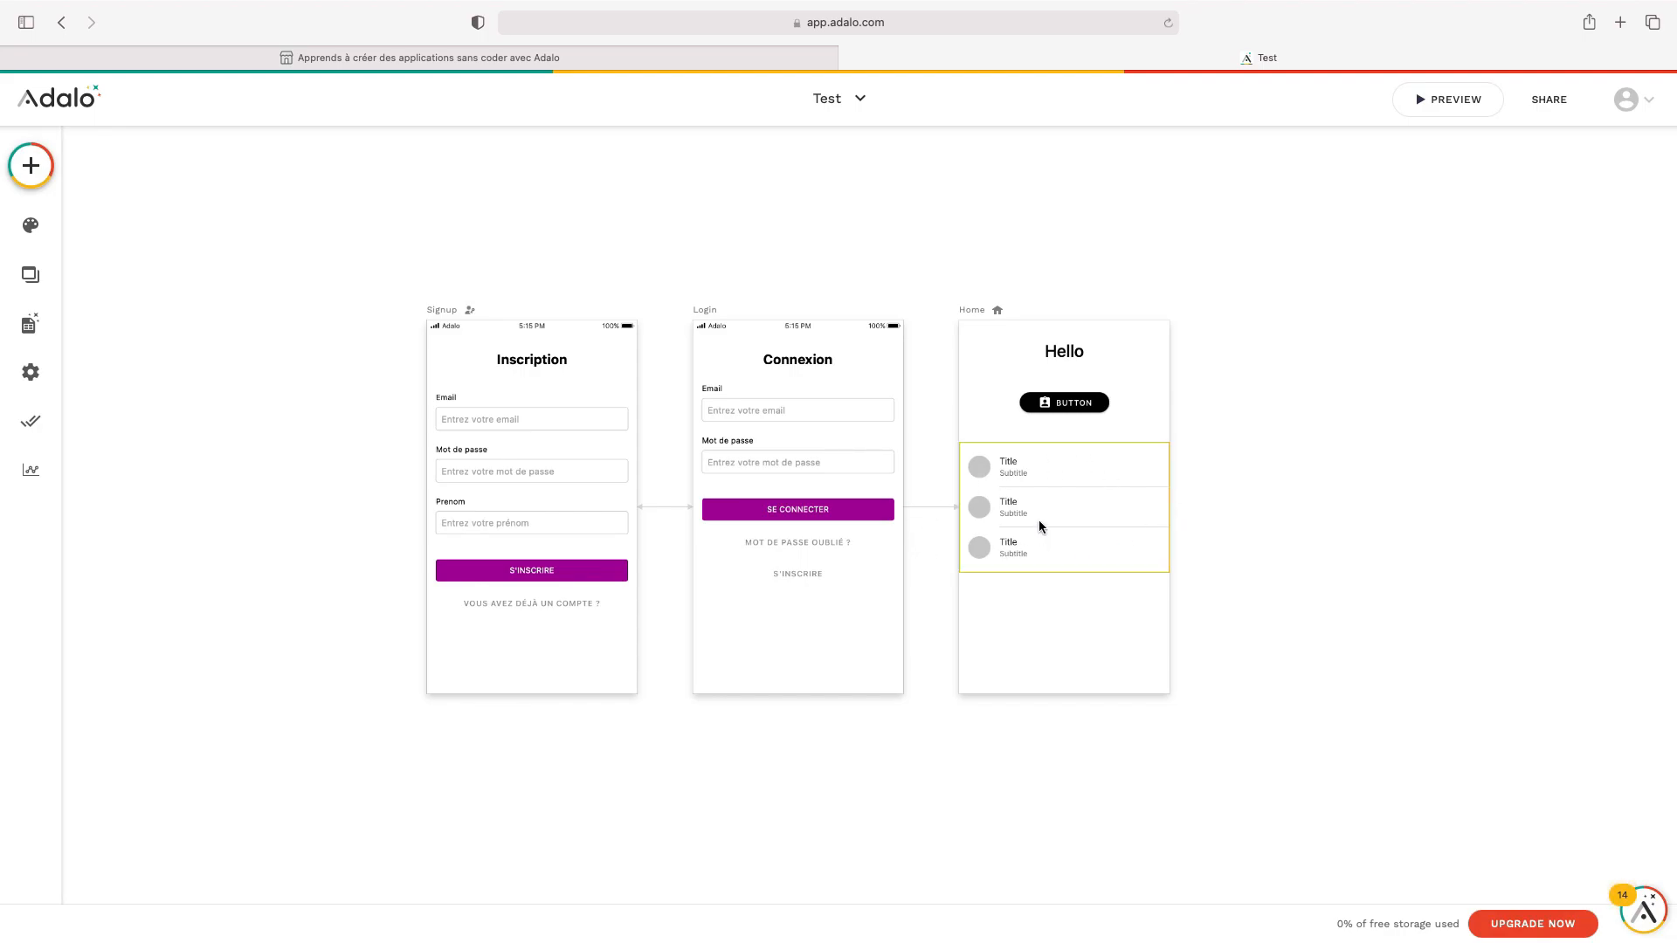
click(28, 329)
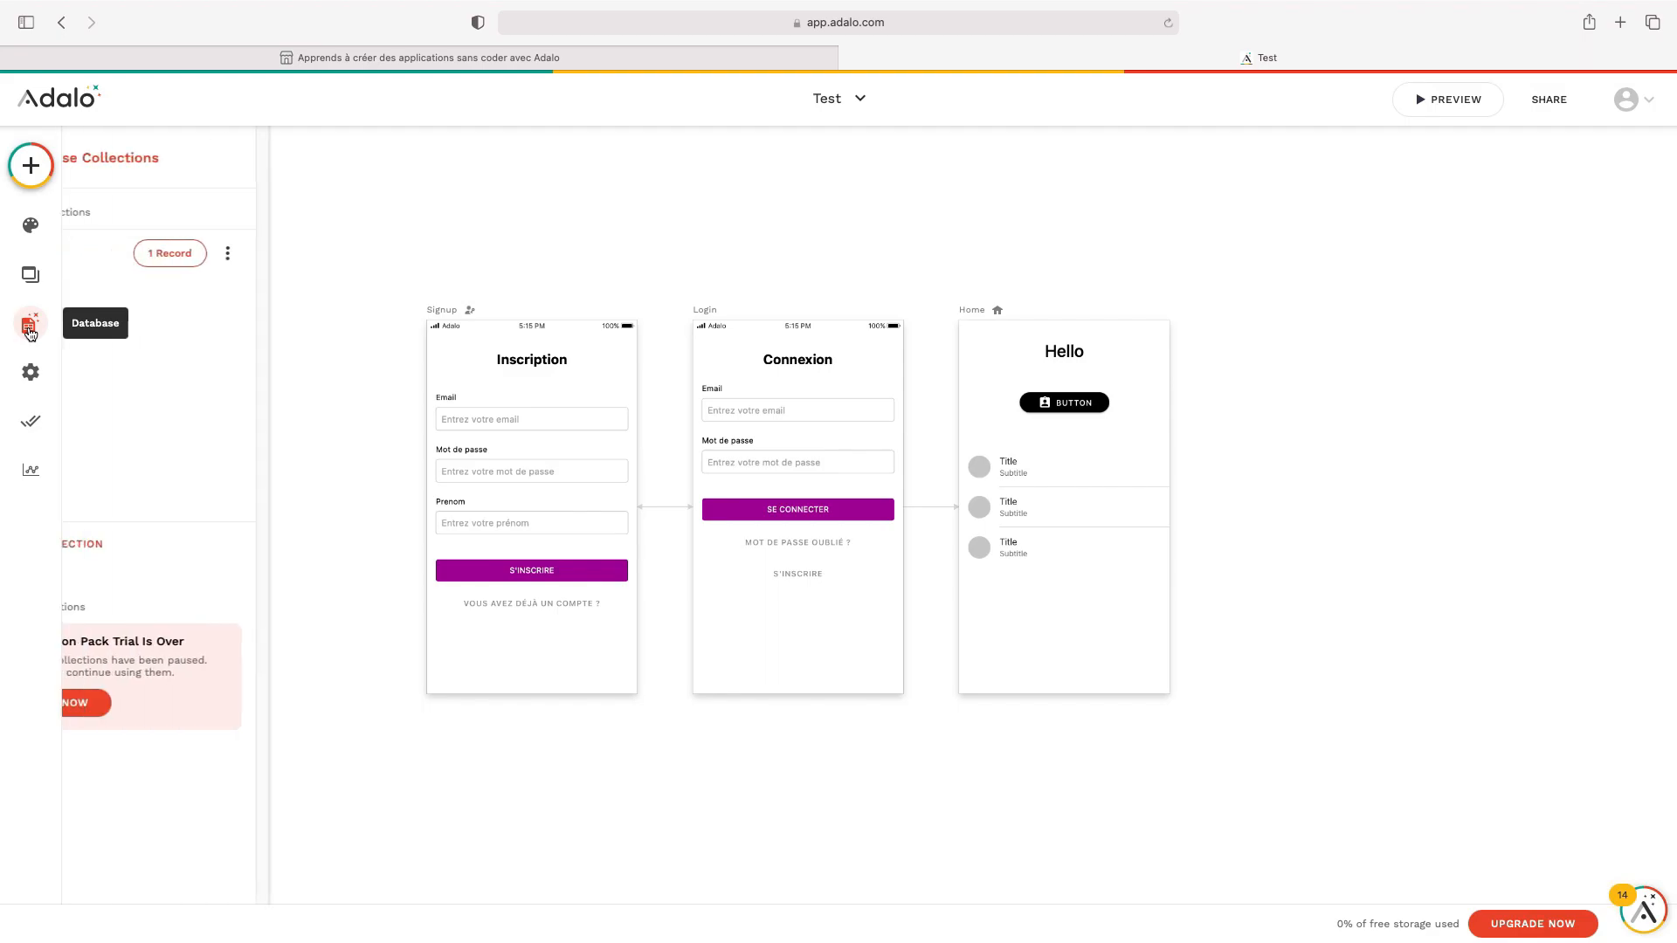
Collapse the Users collection, close the database panel and select the Home Simple List
click(101, 255)
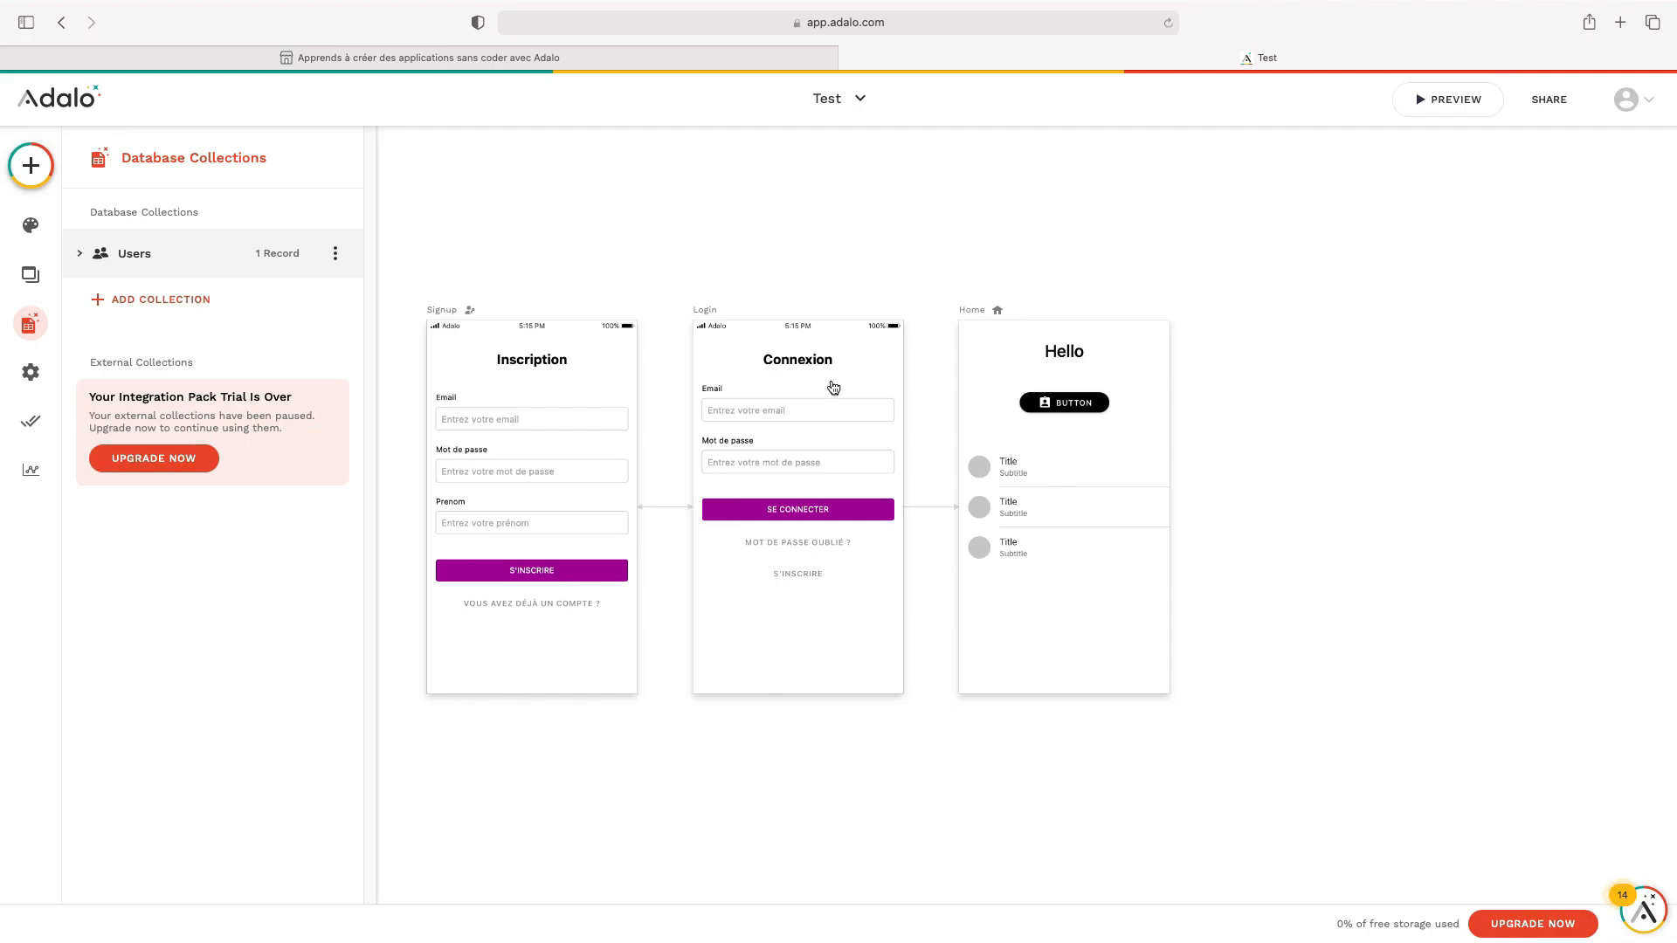
click(1208, 475)
click(1049, 497)
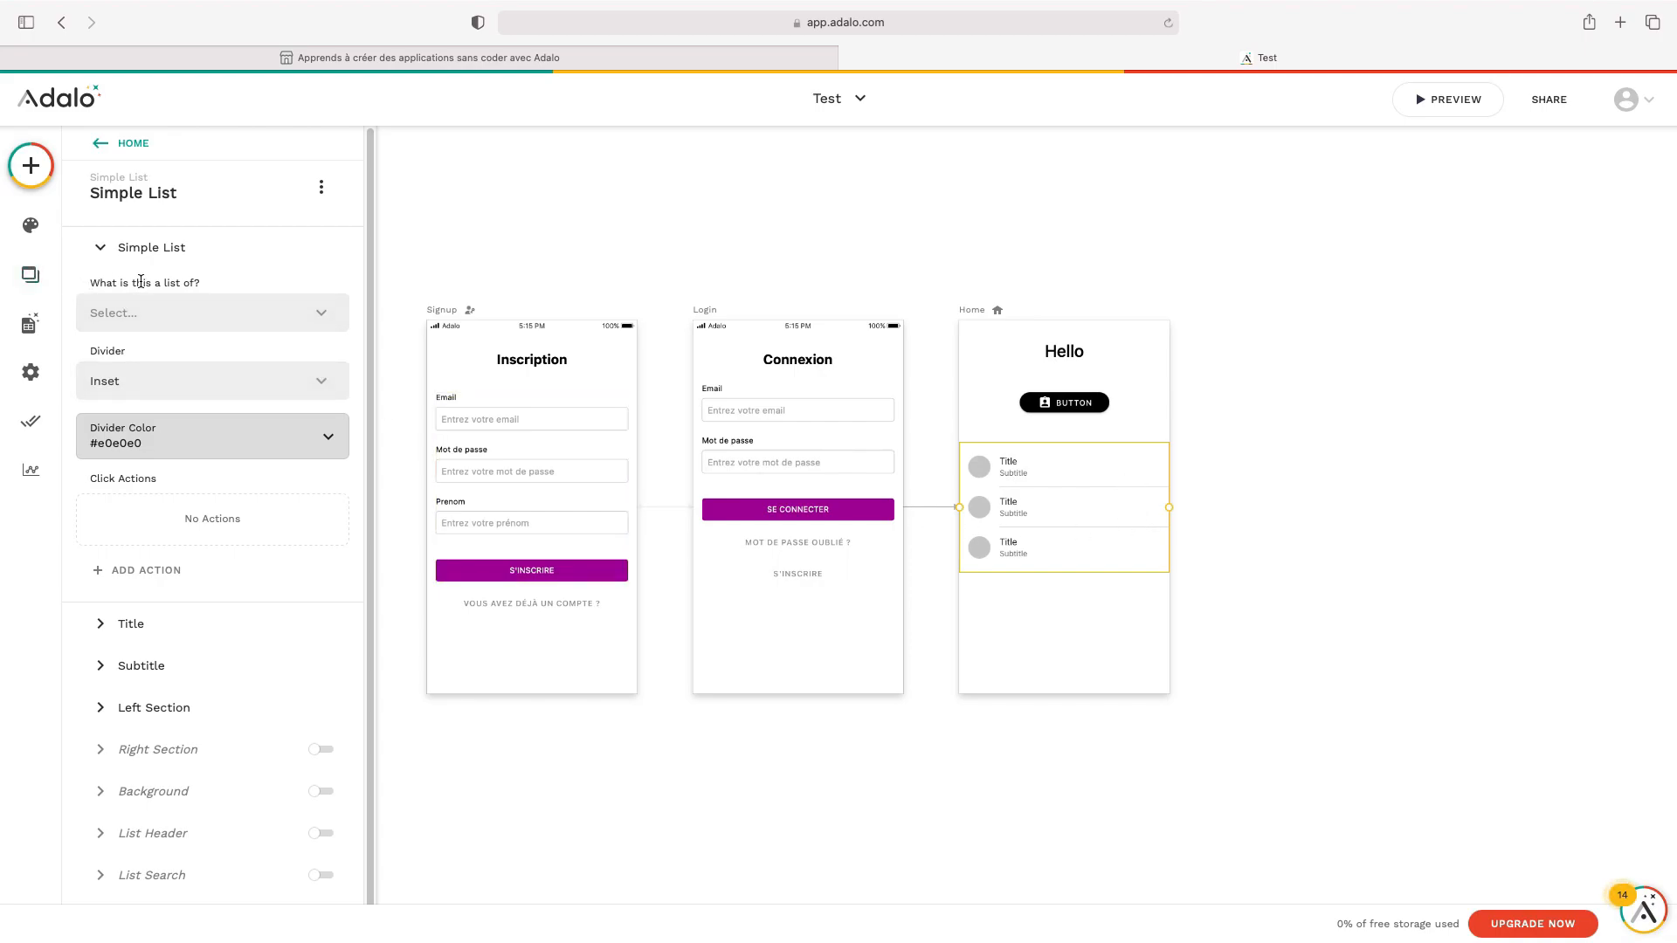
Make the list a list of Users with the All users filter
click(221, 310)
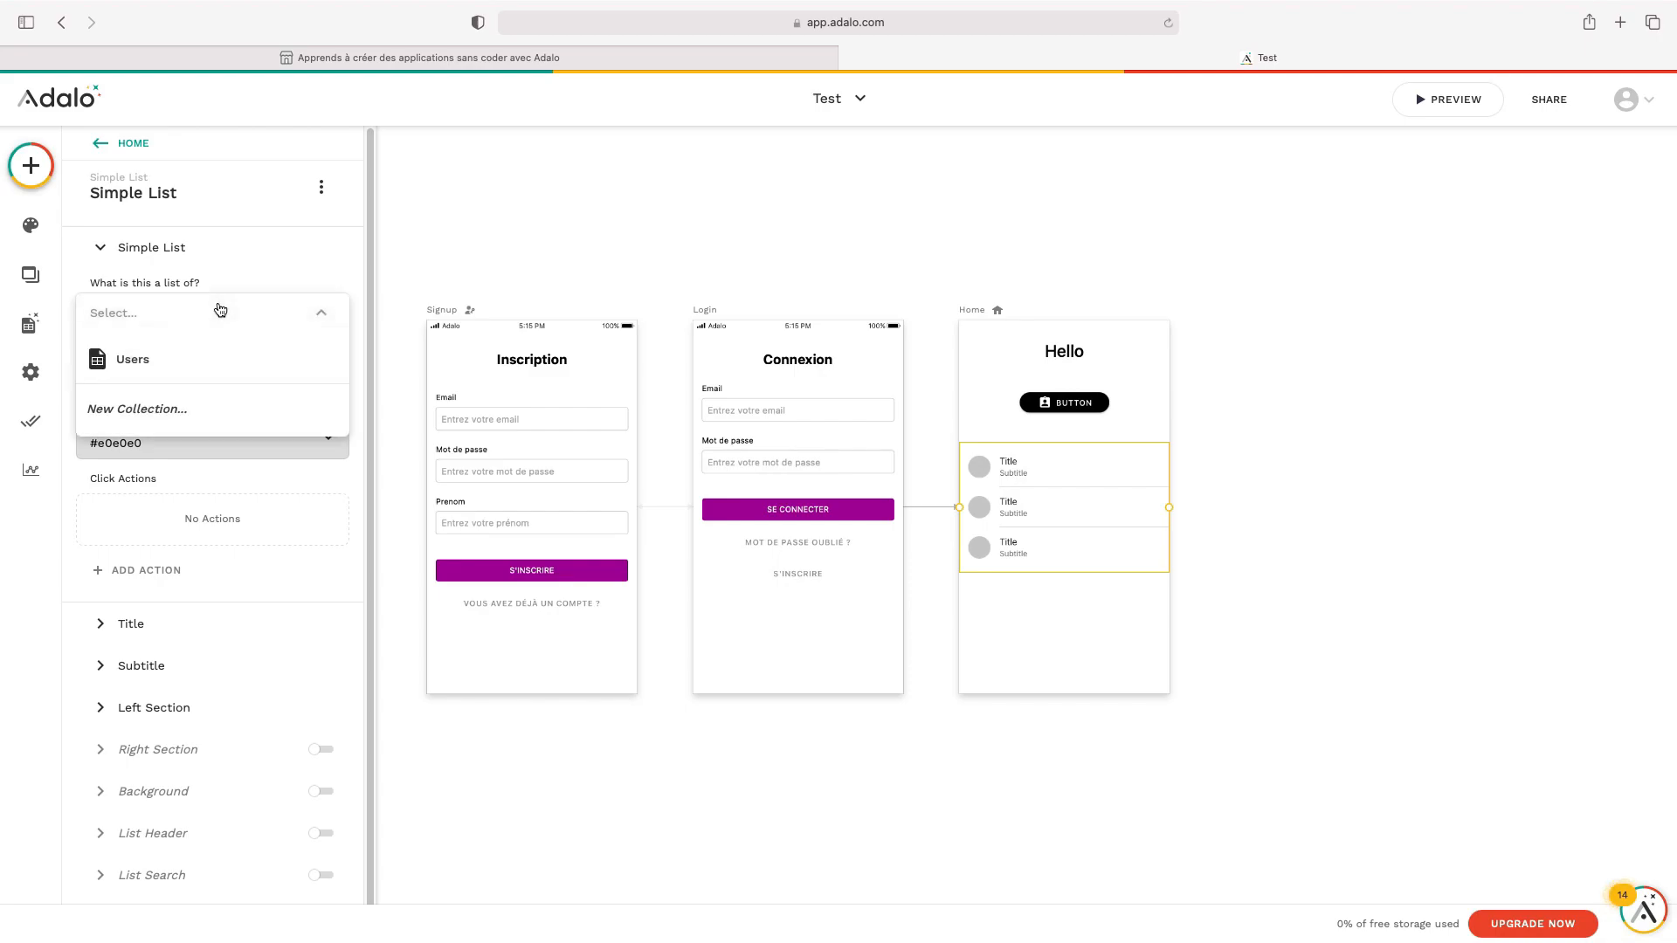
click(215, 361)
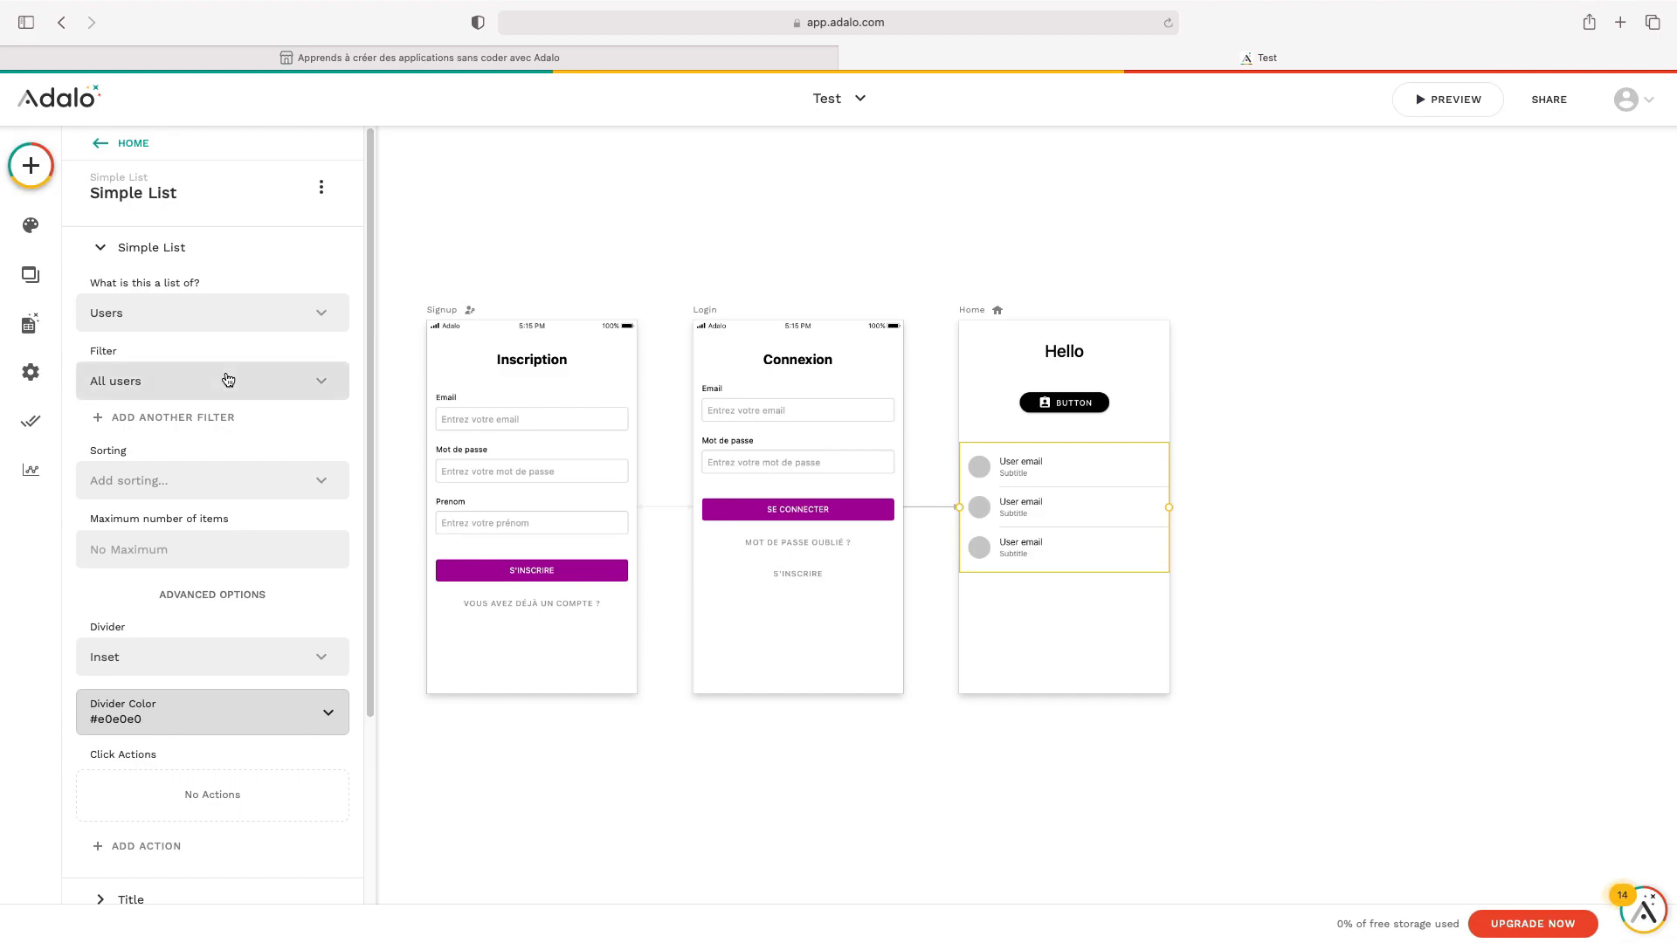
click(224, 376)
click(202, 380)
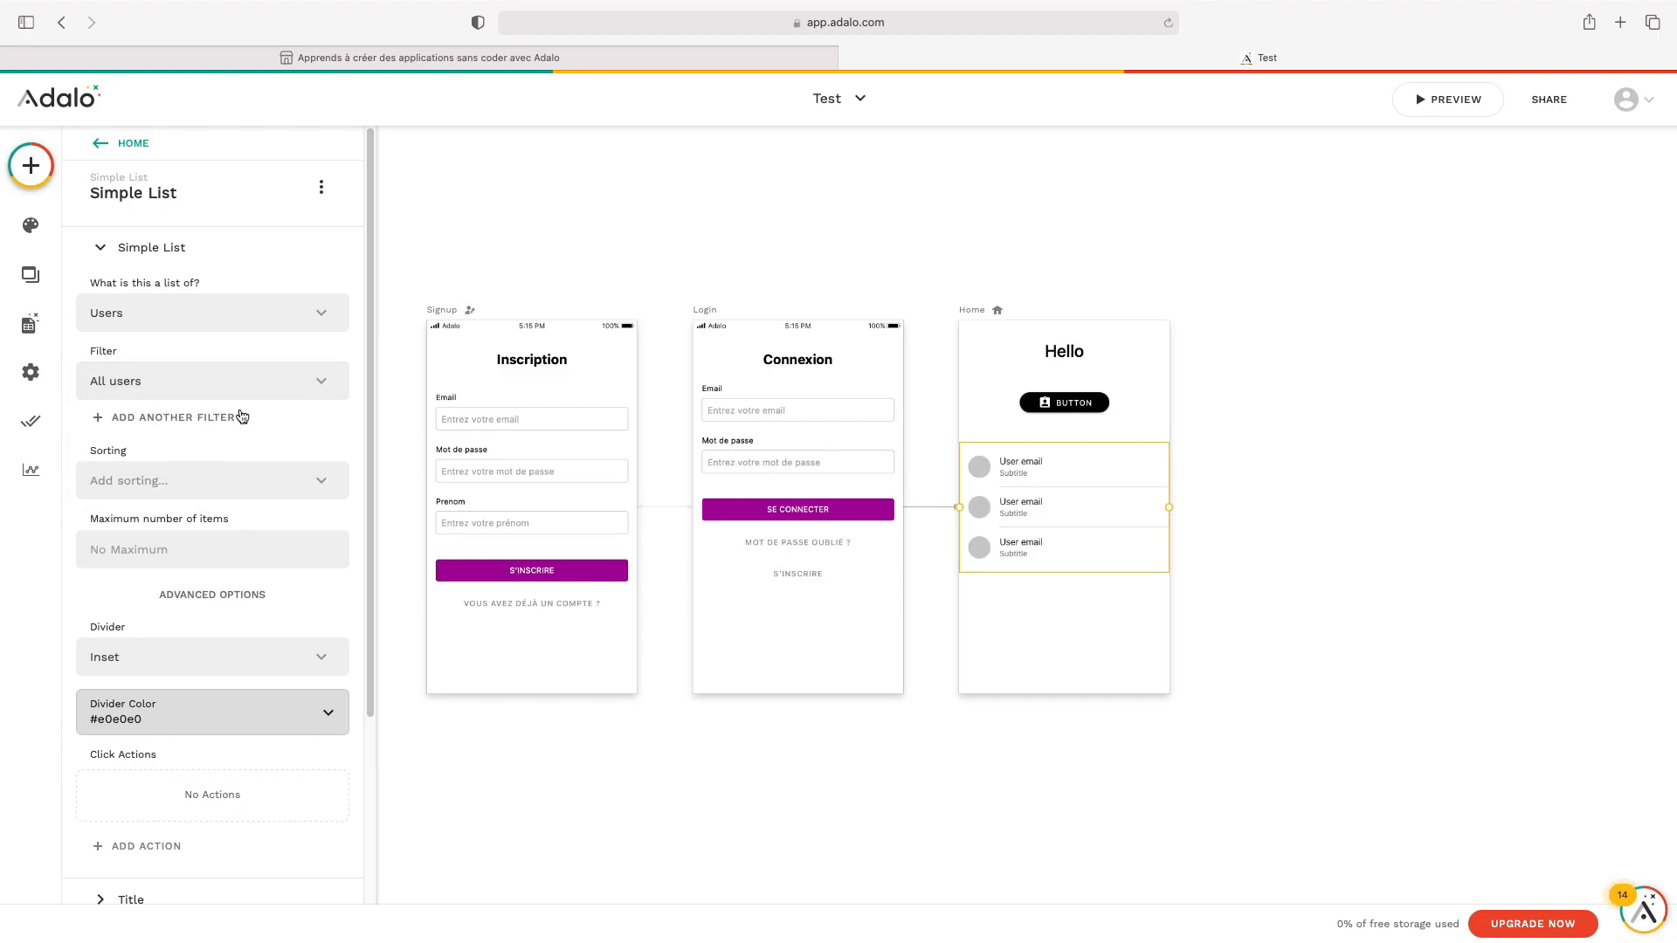
Set each row's title to the user's Full Name via Magic Text
scroll(247, 418, down, 5)
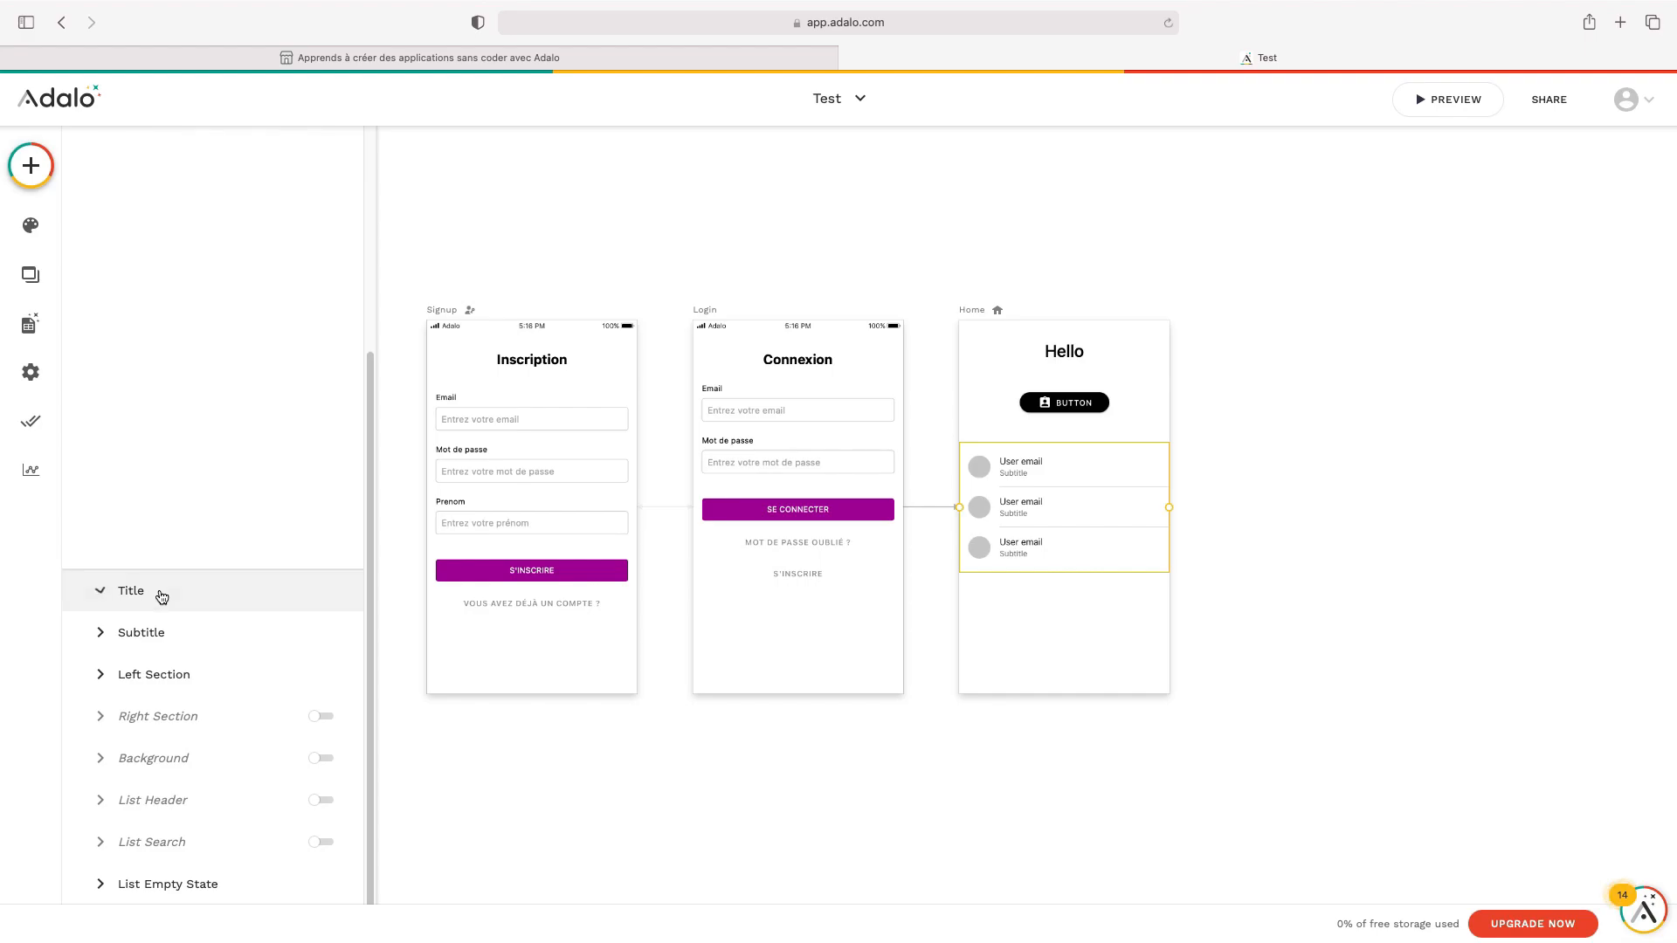
click(162, 596)
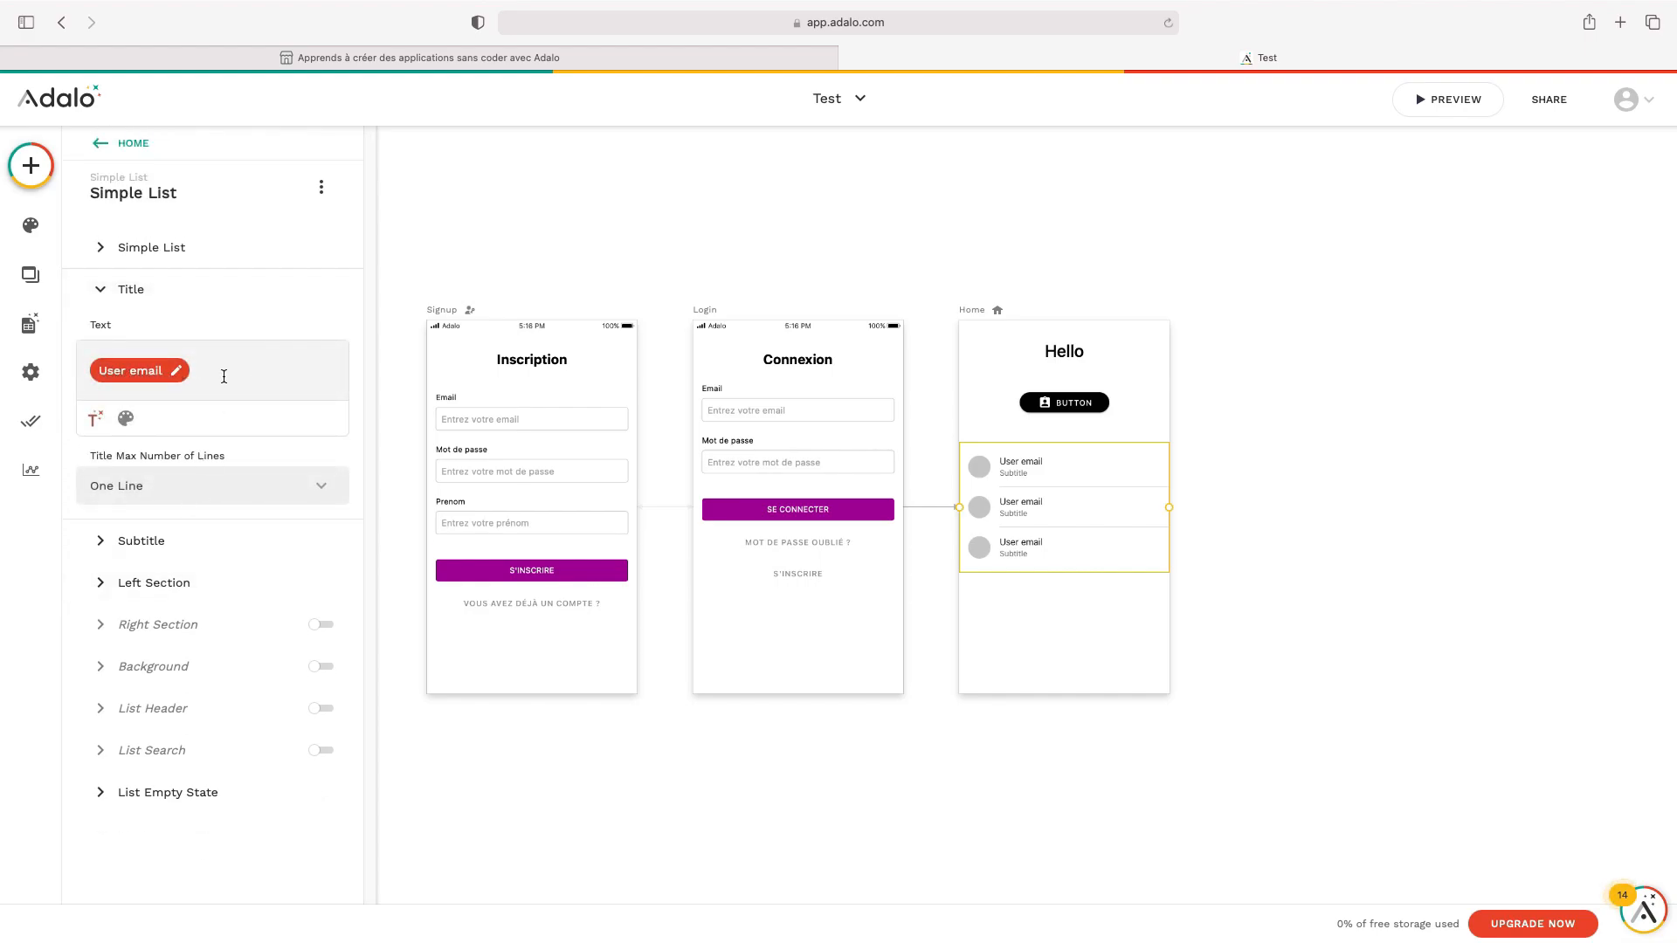
click(173, 371)
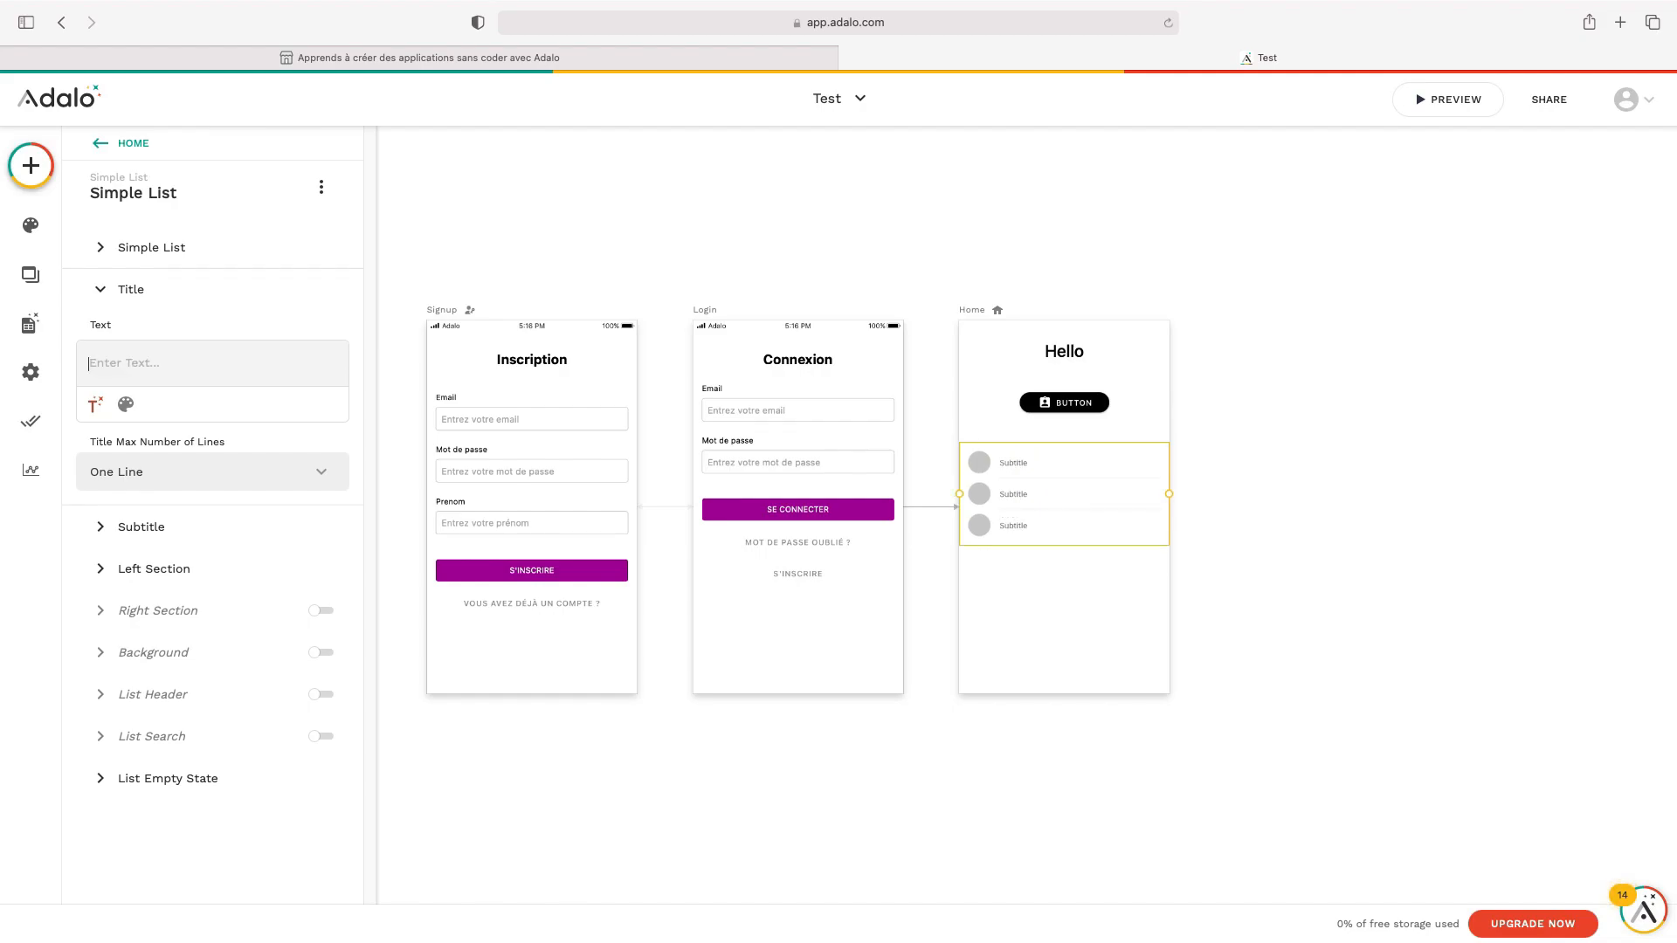
click(94, 403)
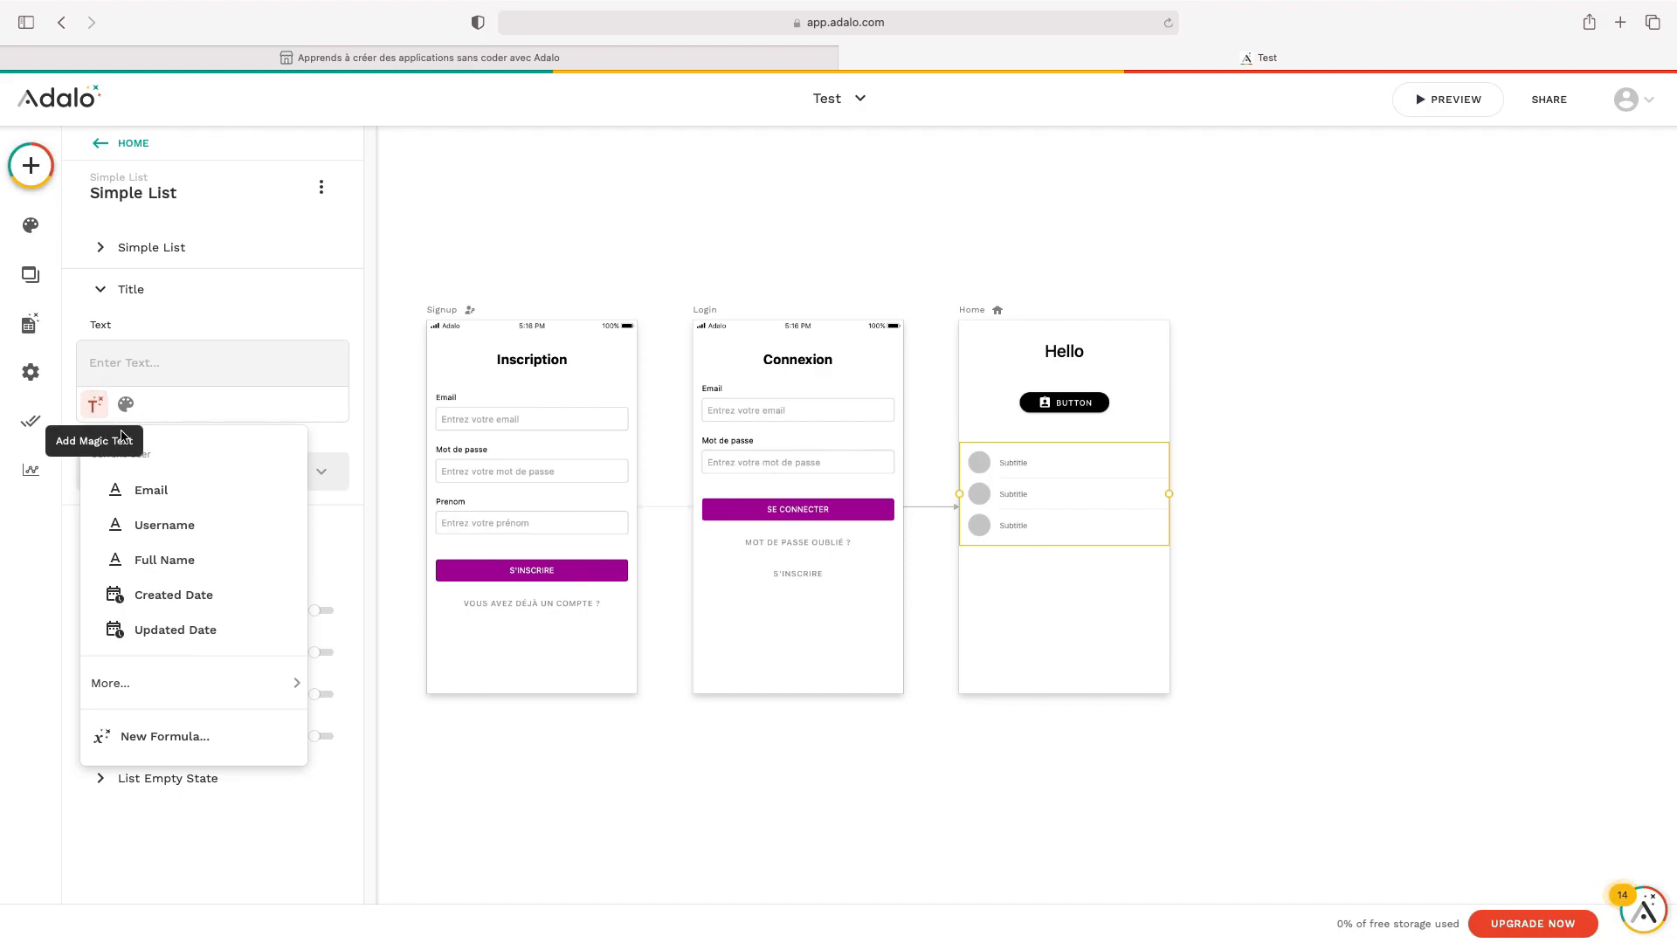
click(210, 560)
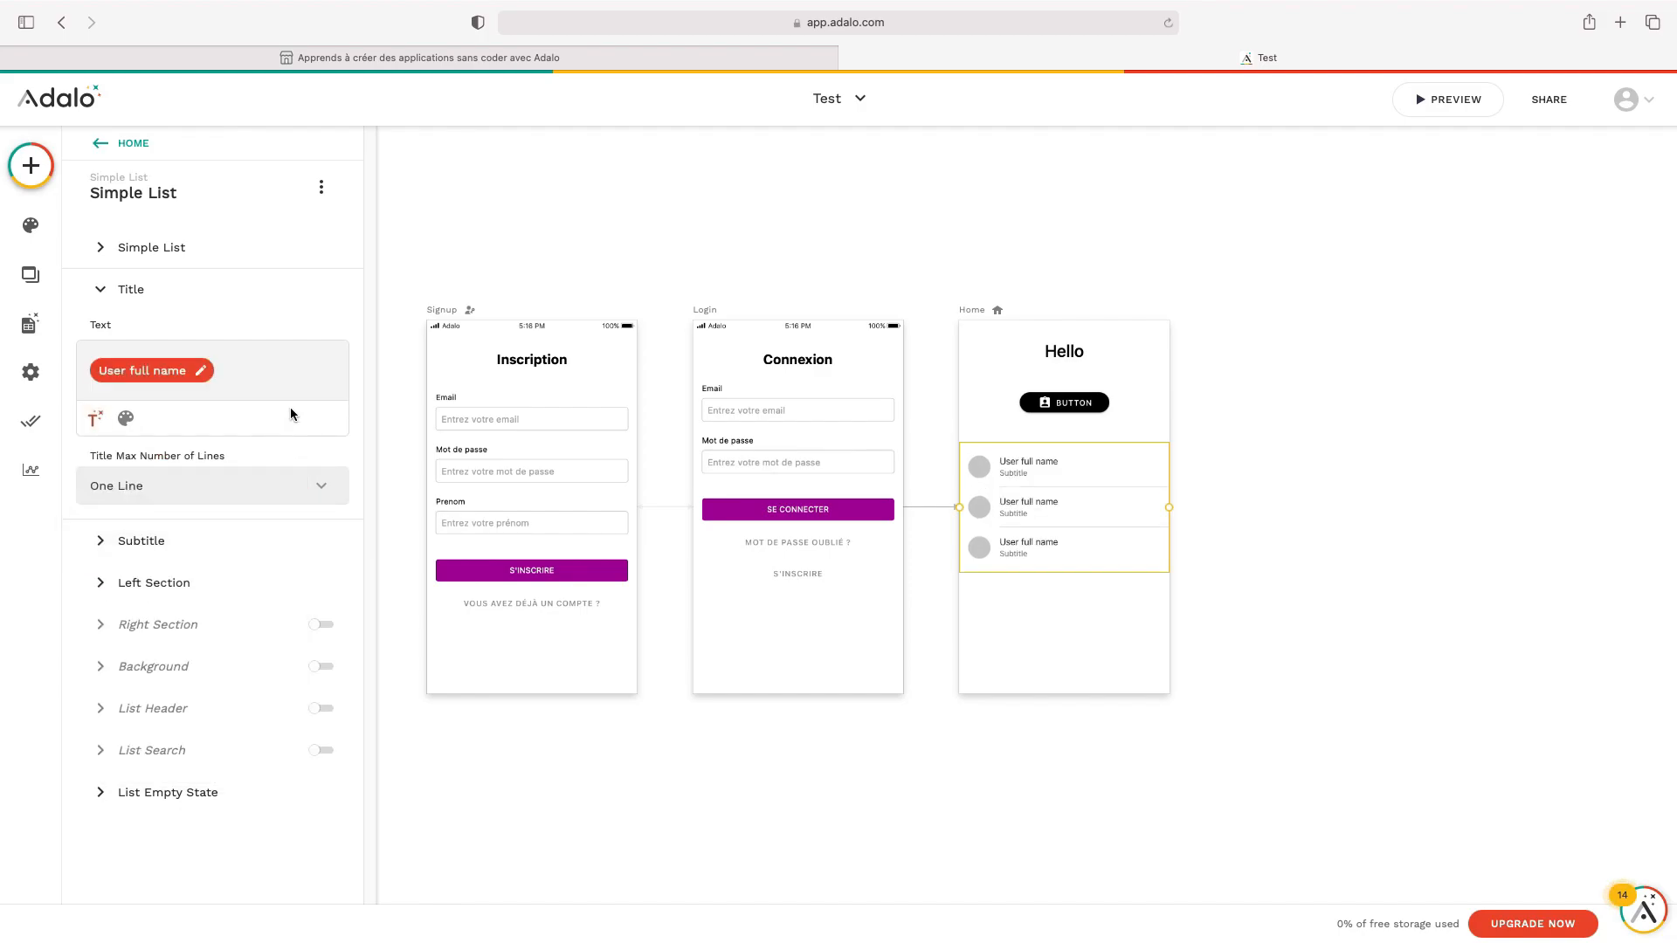
click(113, 290)
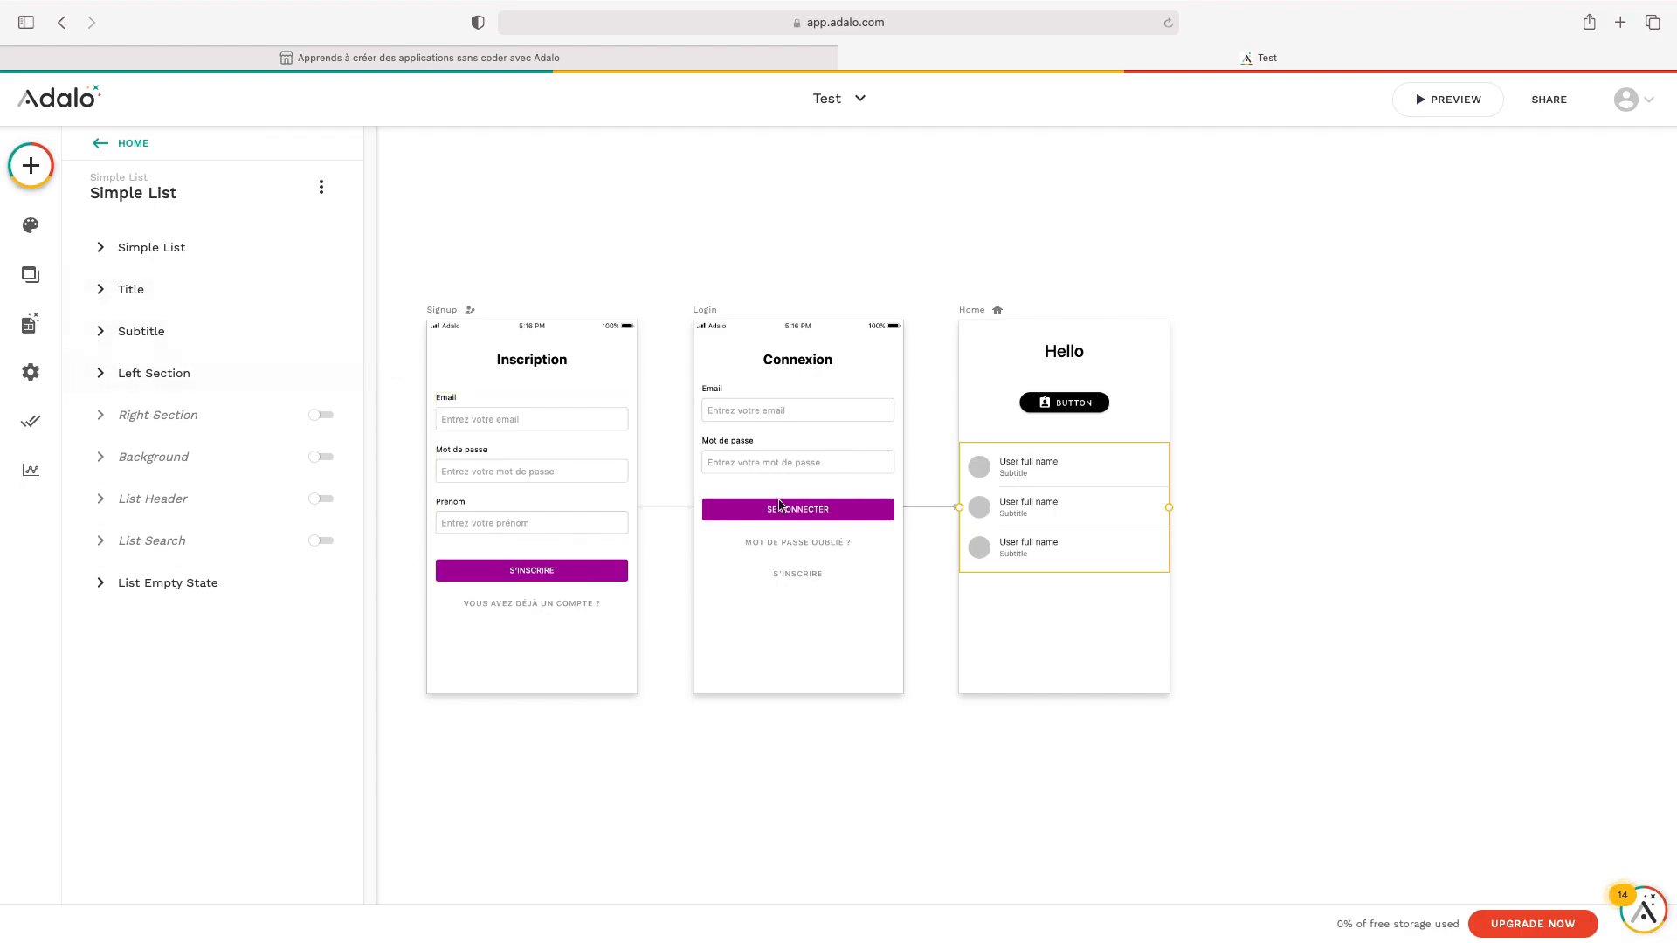
Replace the Subtitle placeholder with the user's Email via Magic Text
click(187, 340)
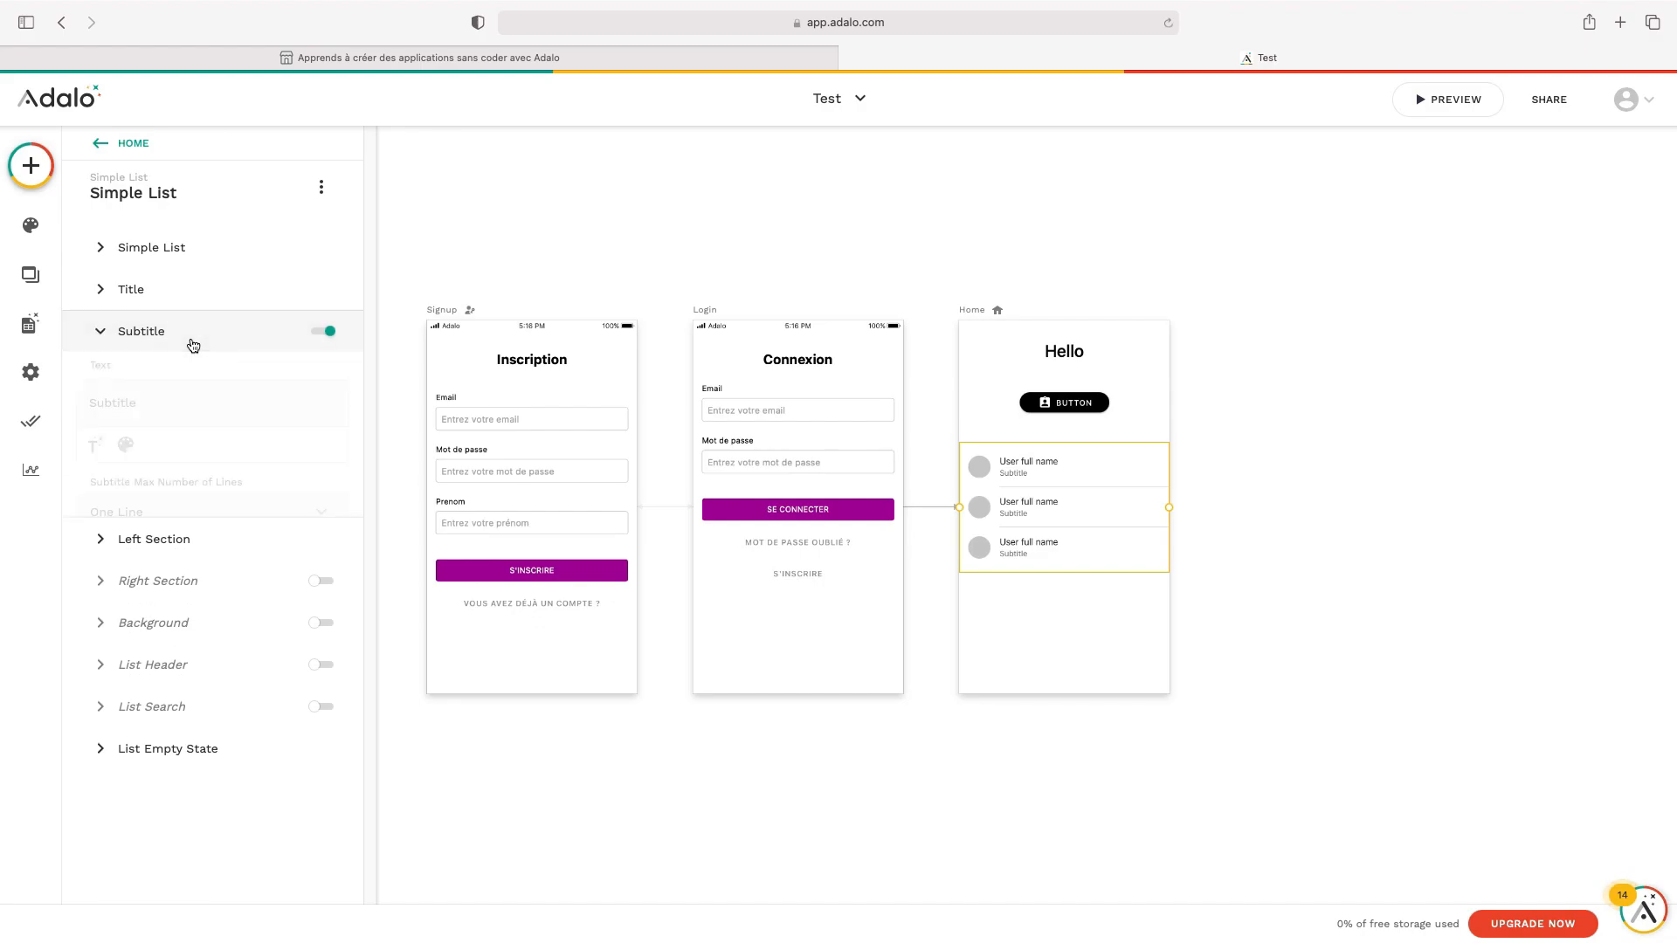
double_click(180, 399)
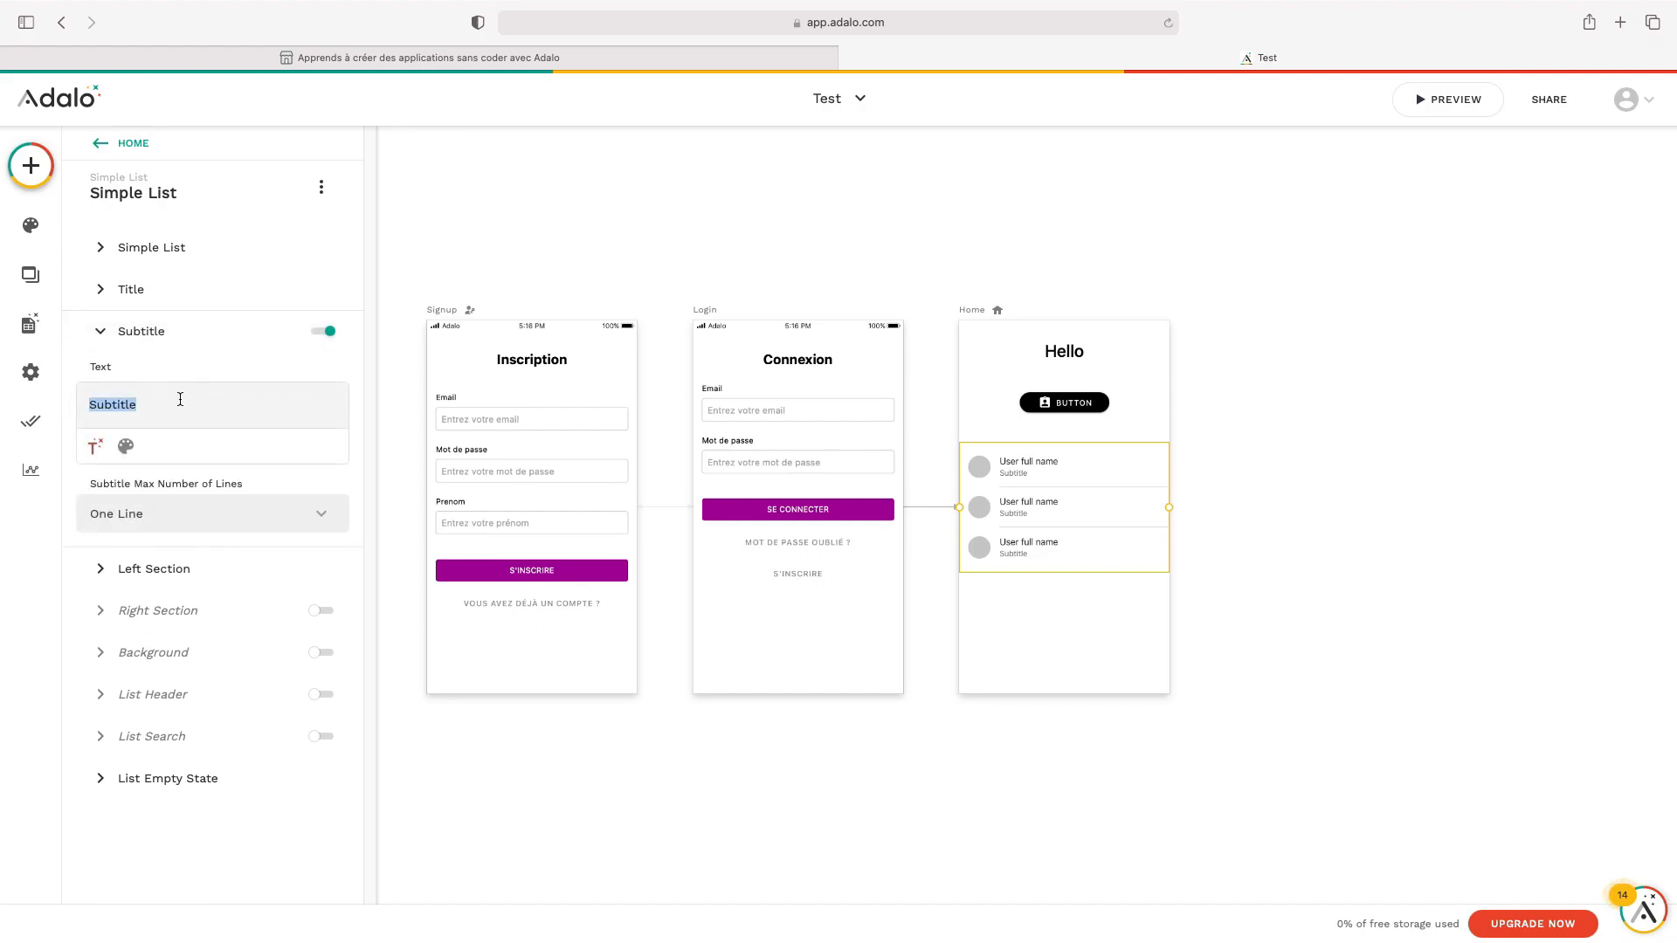
key(BackSpace)
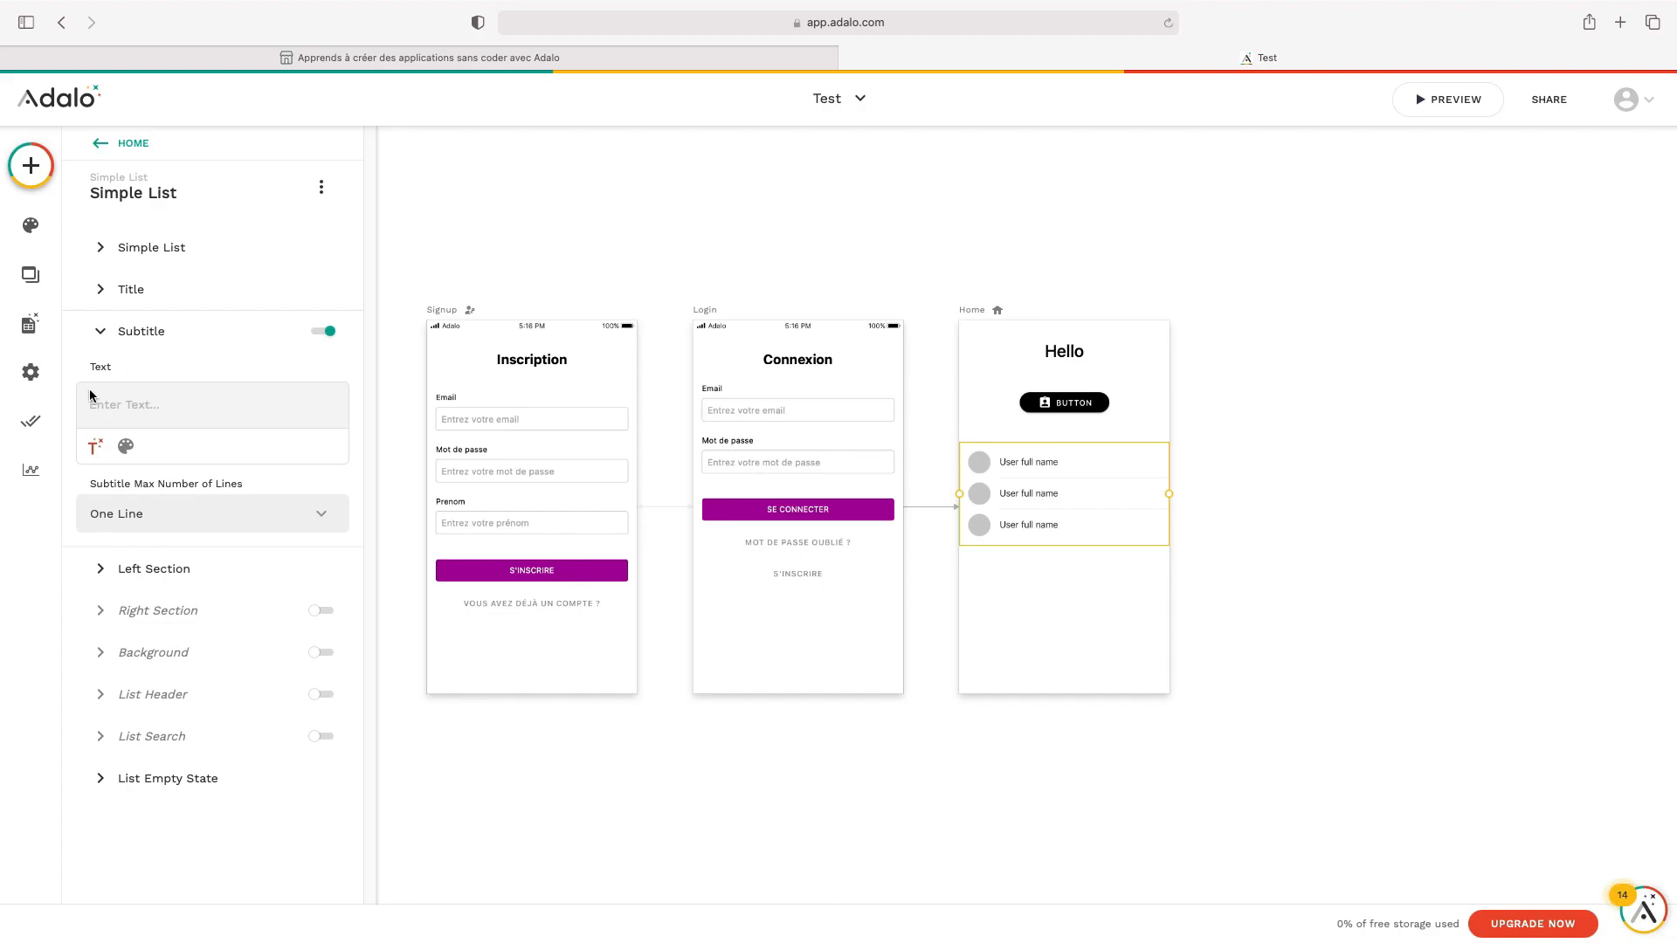
click(95, 448)
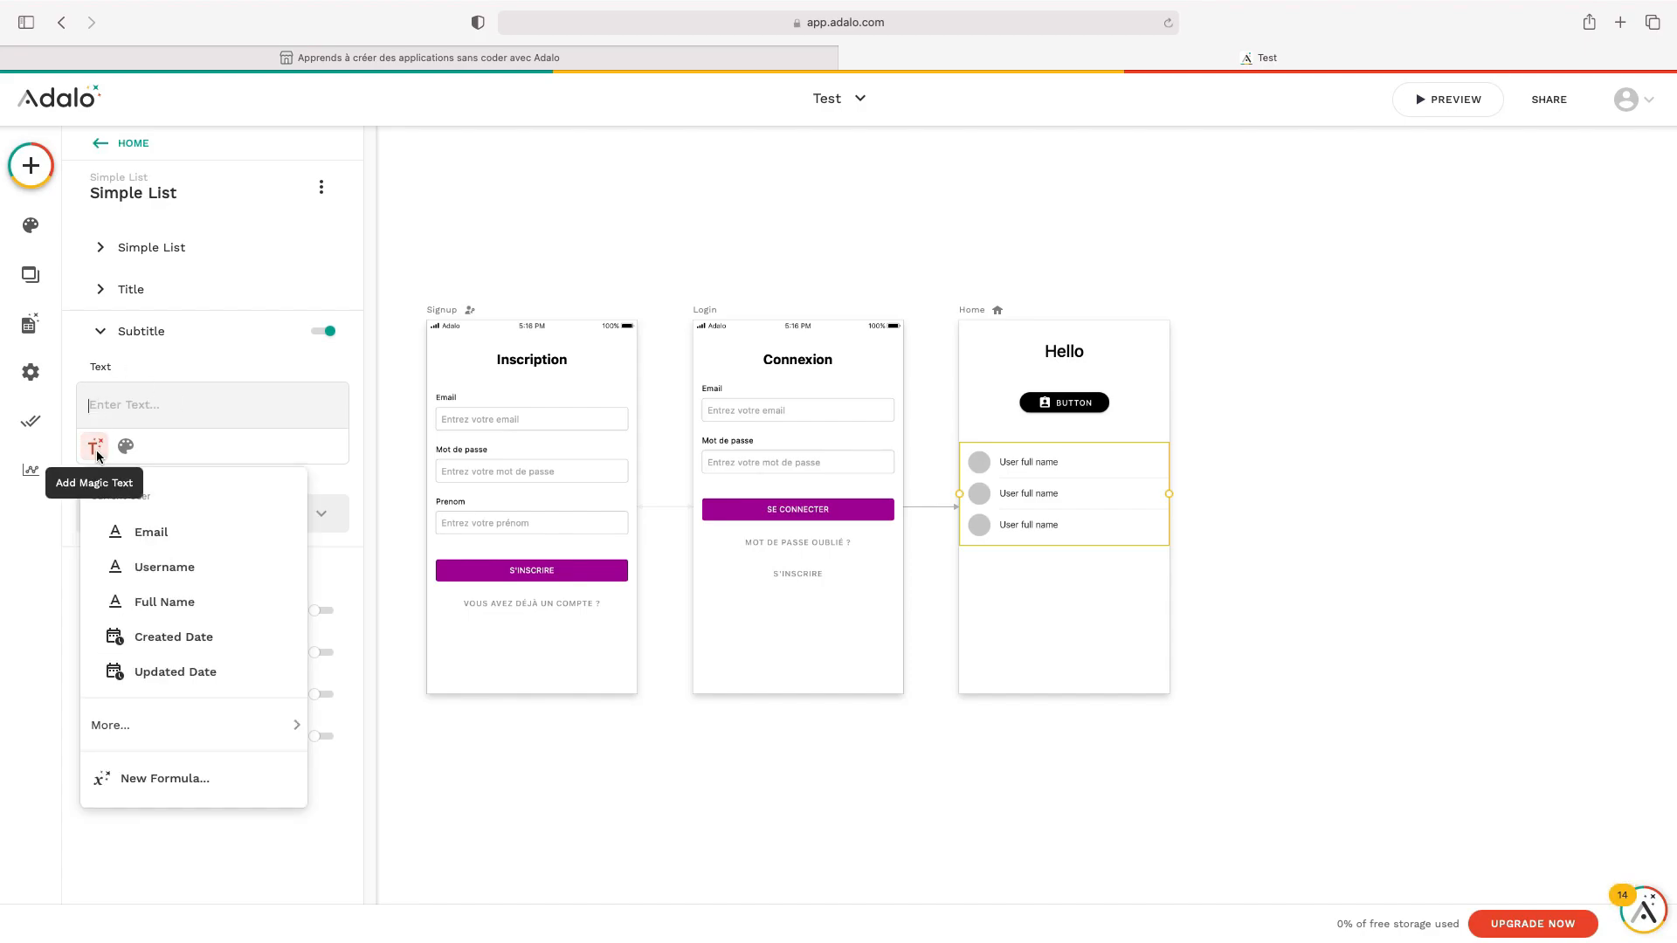
click(151, 533)
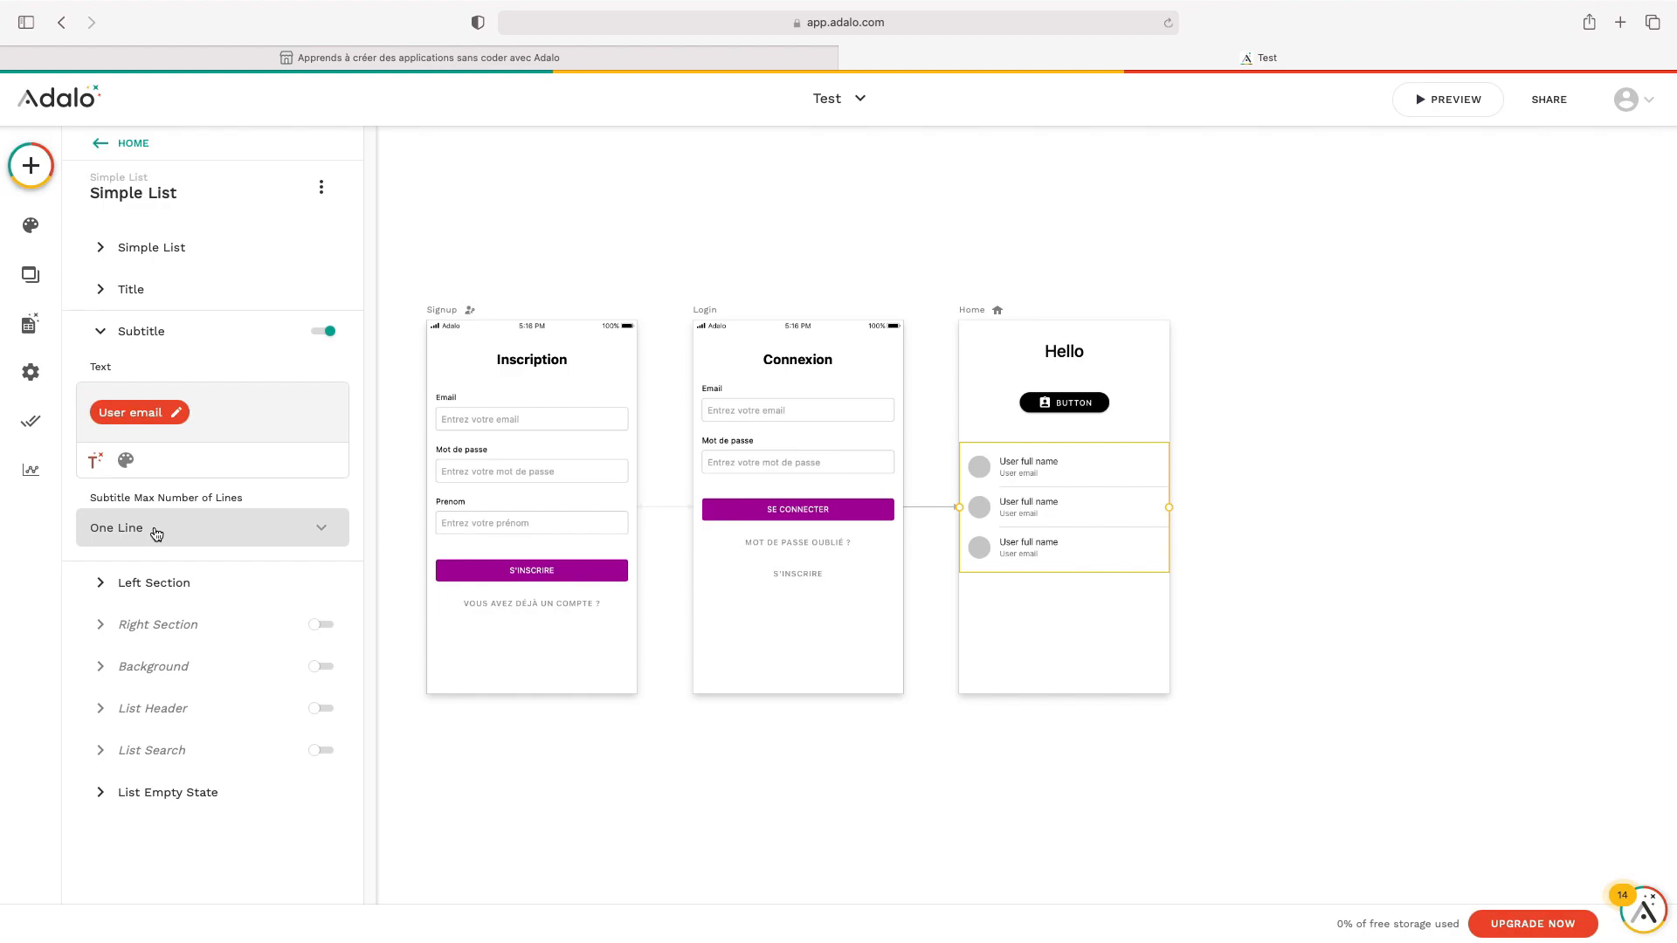
click(100, 332)
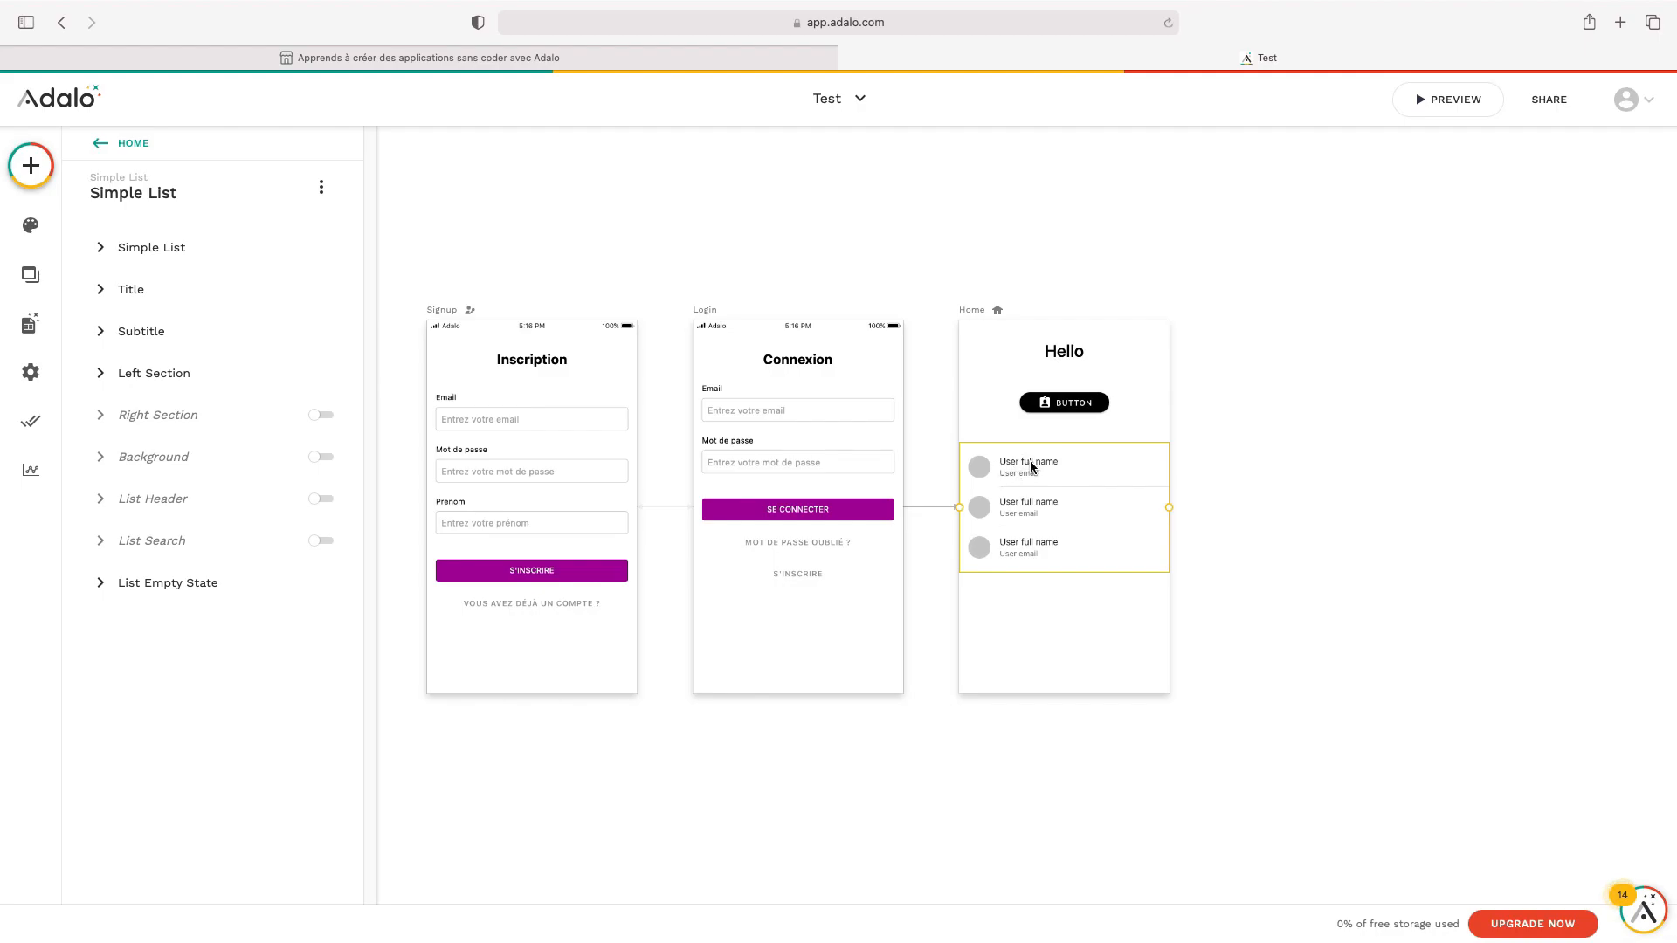
click(1254, 428)
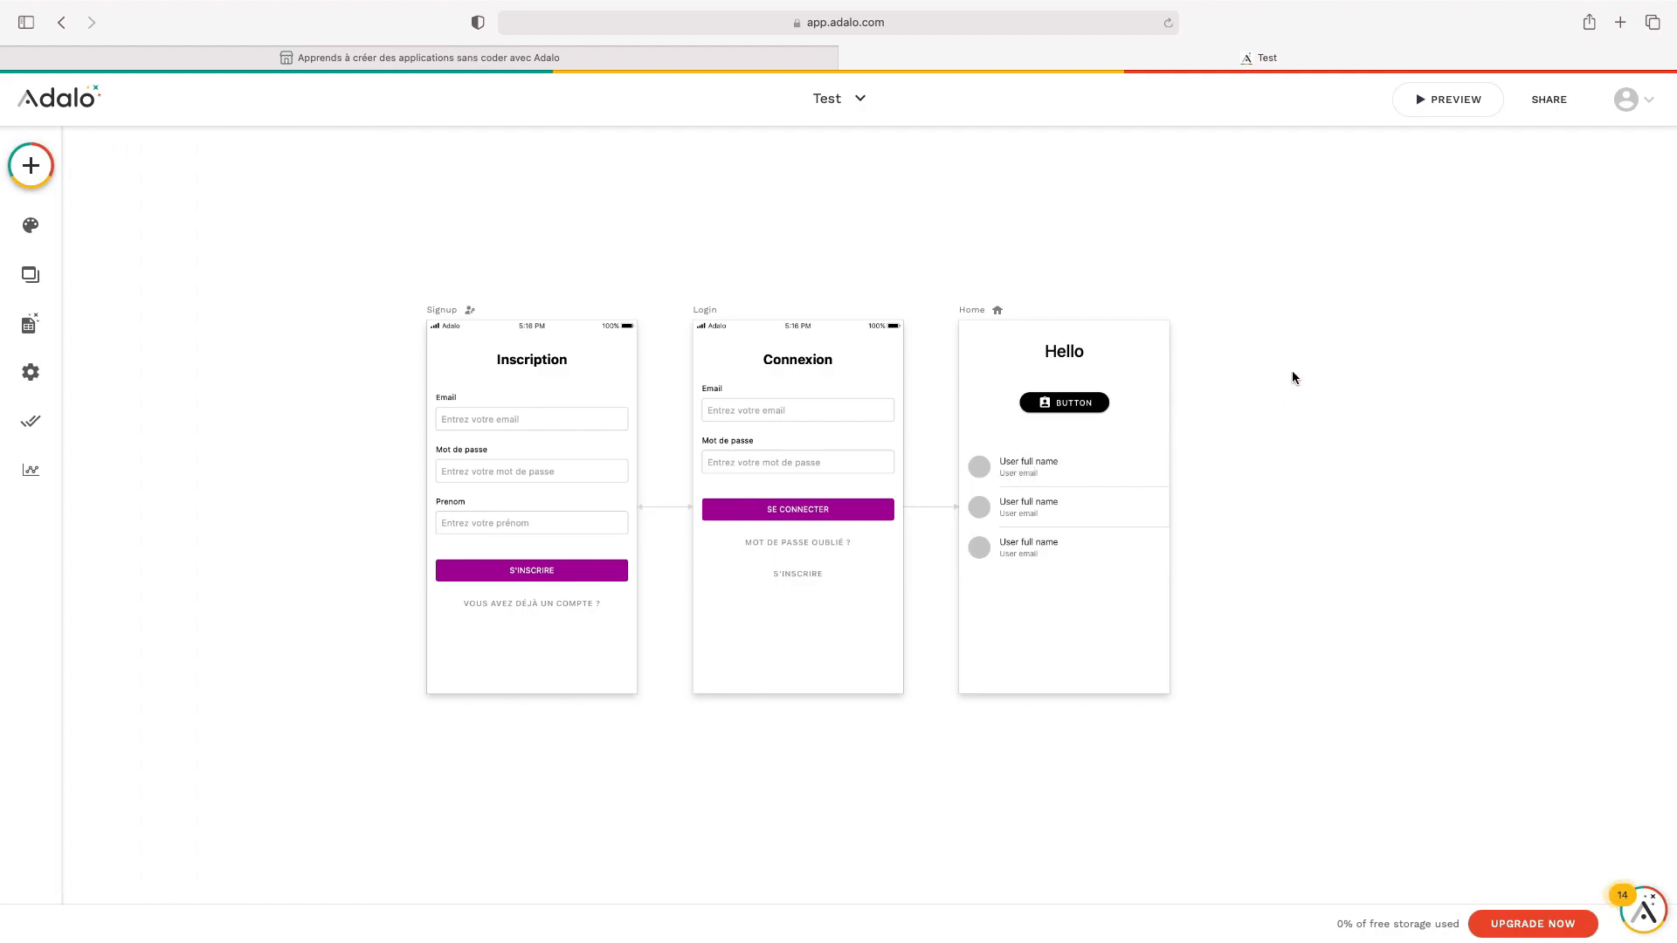
click(1455, 102)
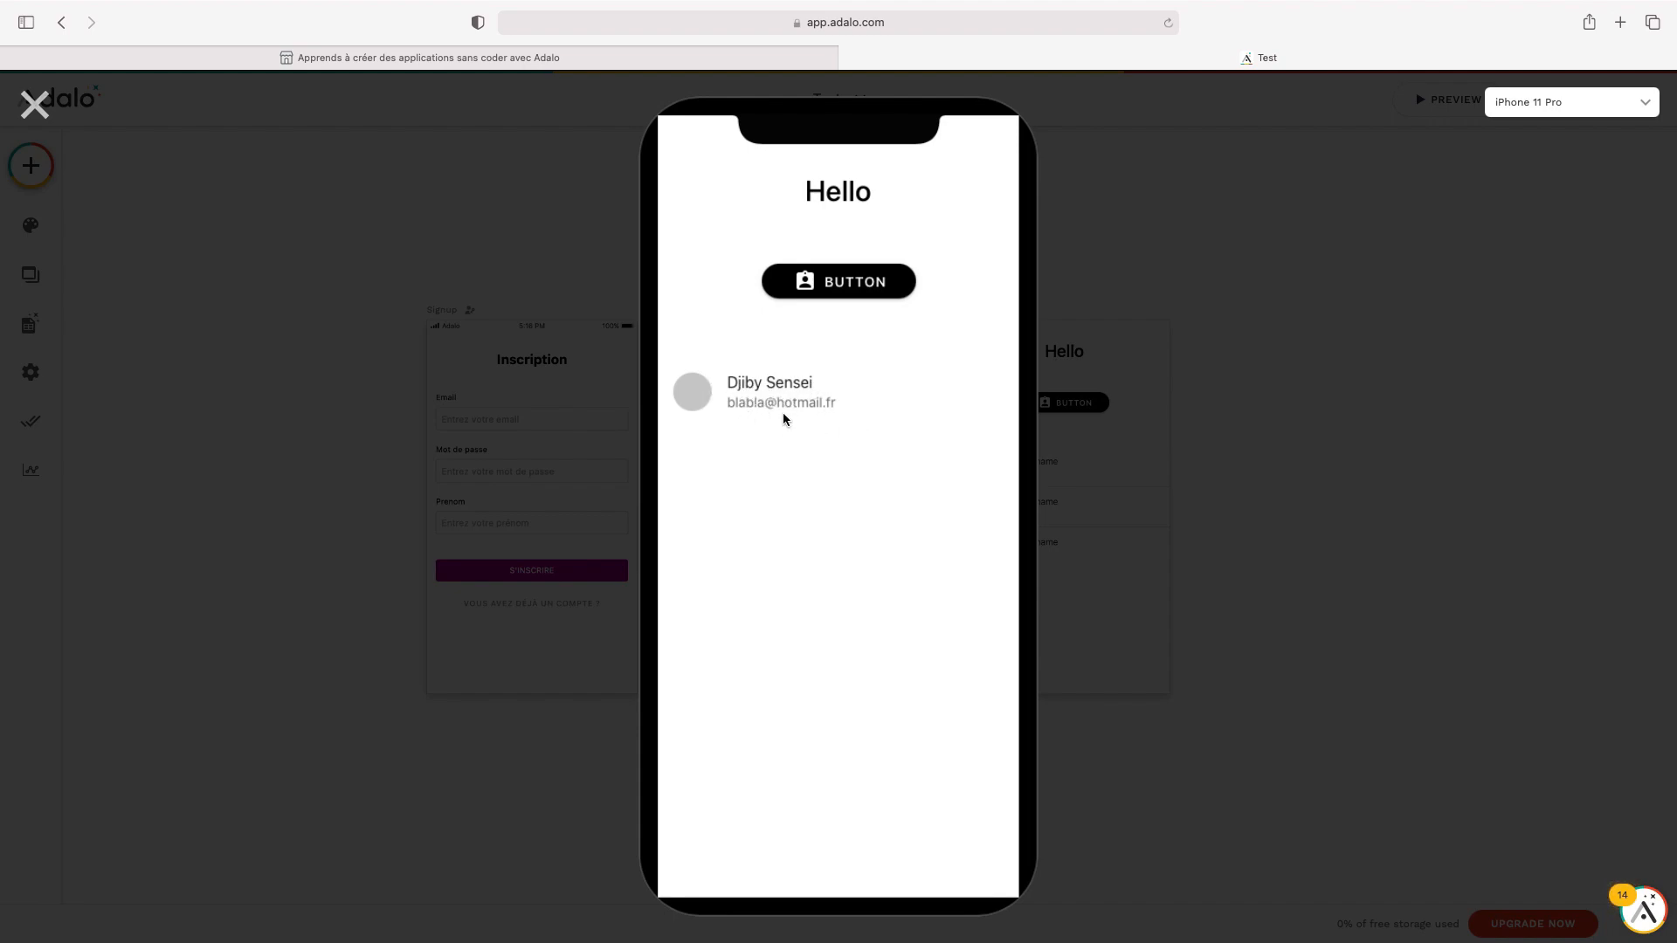
click(35, 105)
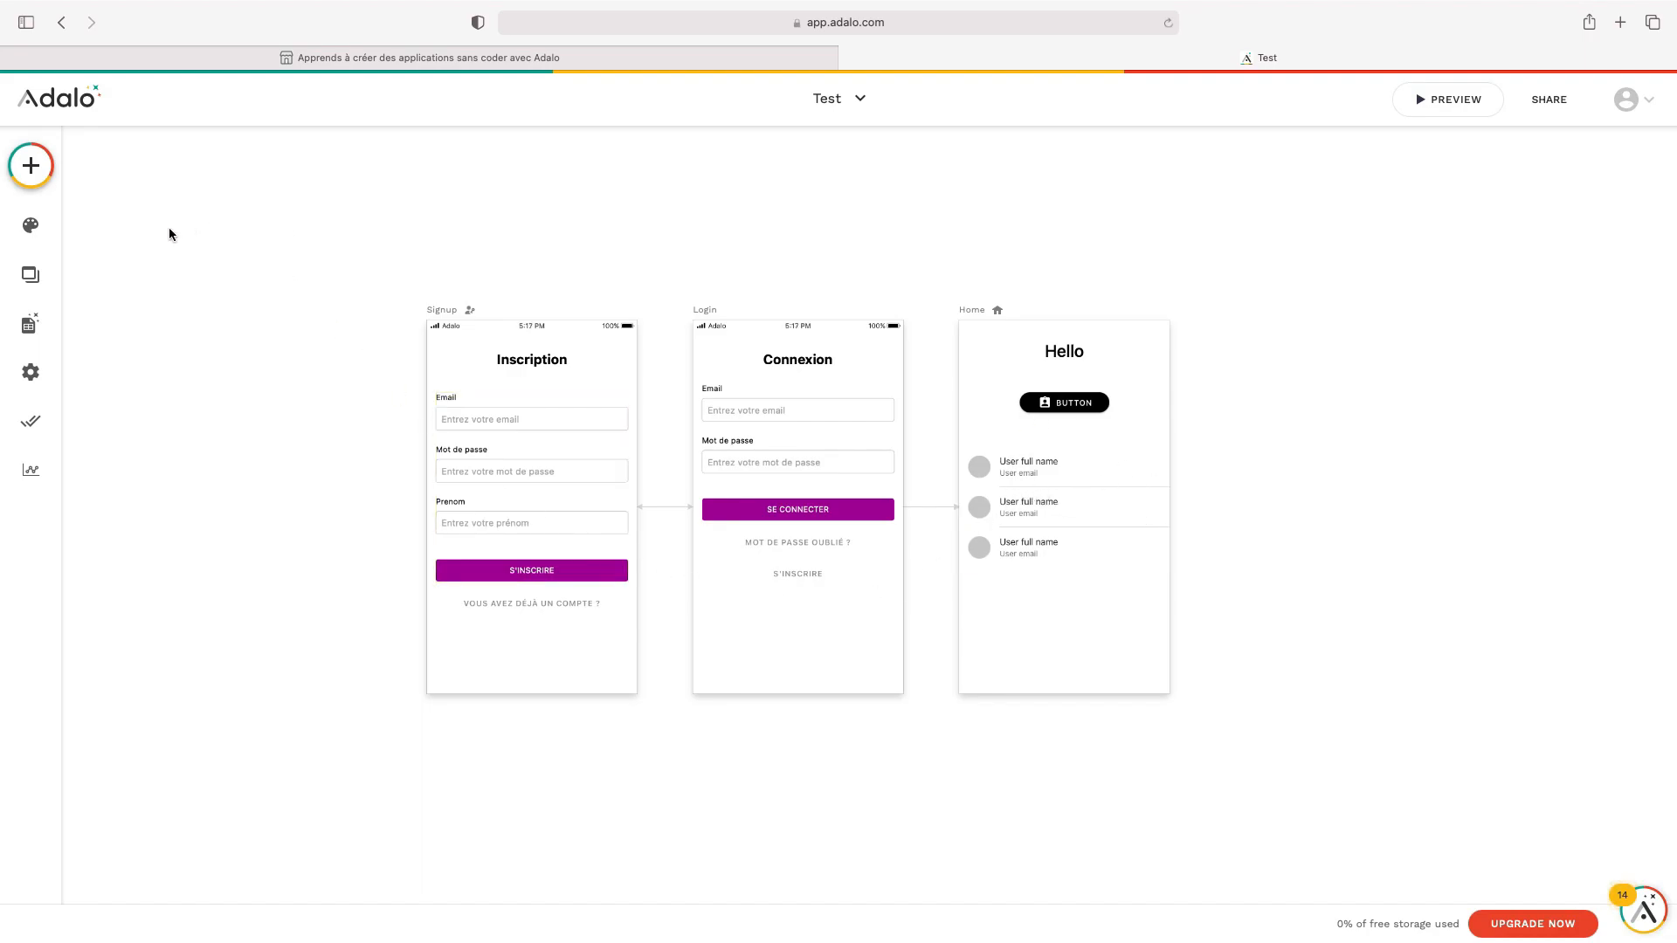
Open the Users collection's records table
click(31, 335)
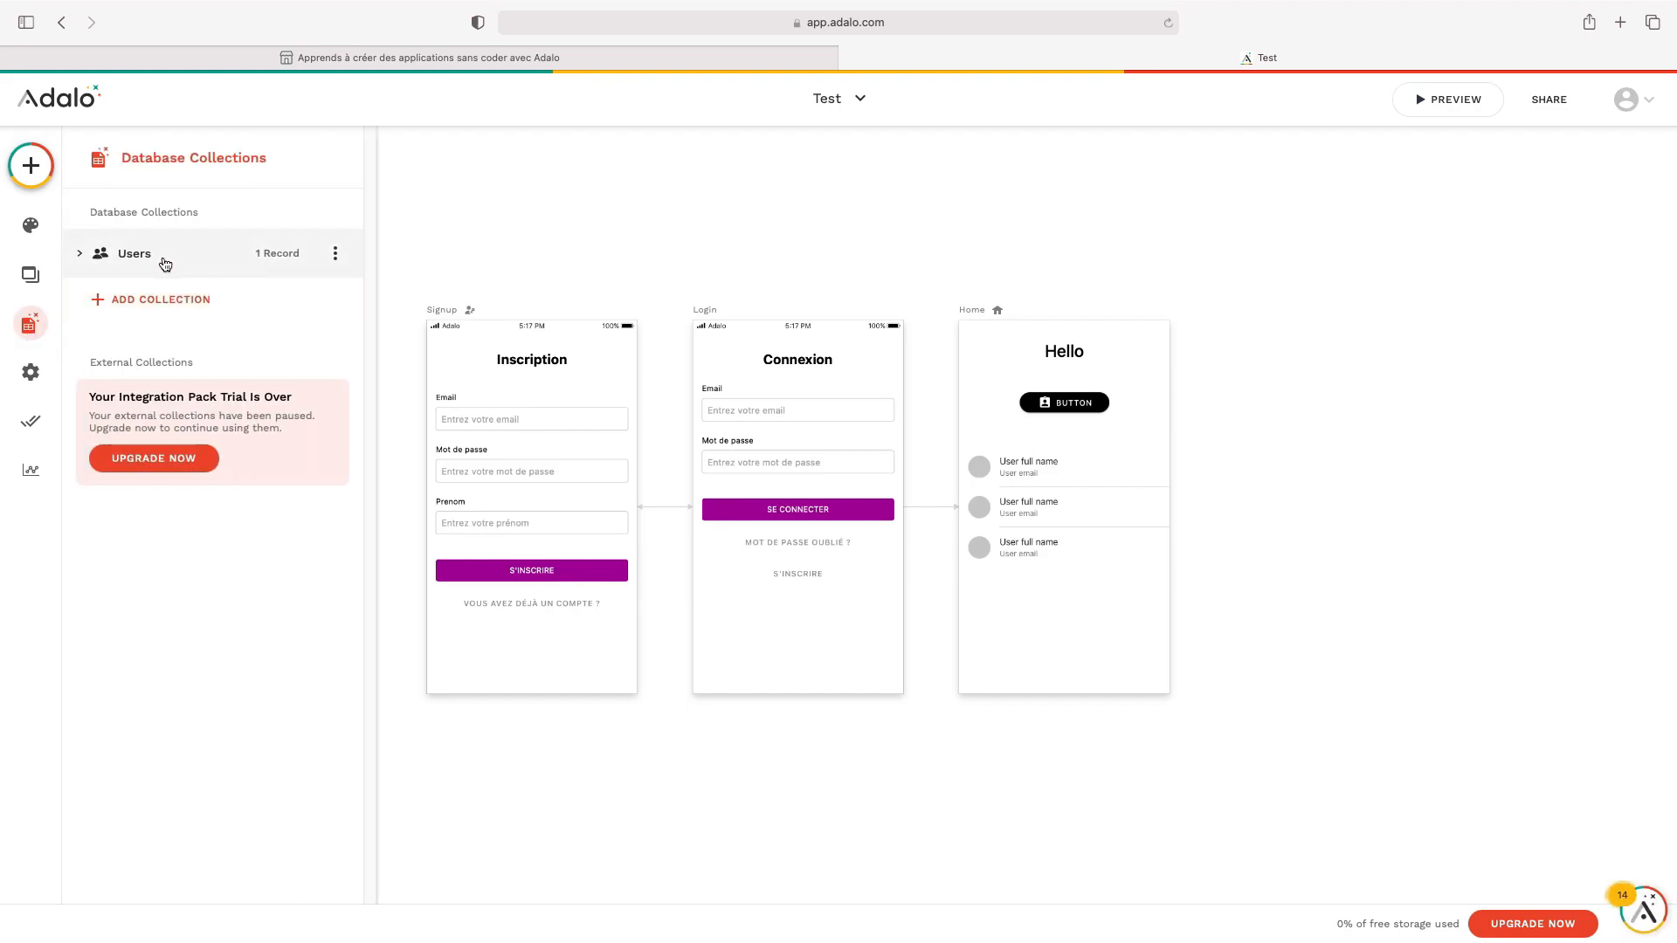
click(267, 261)
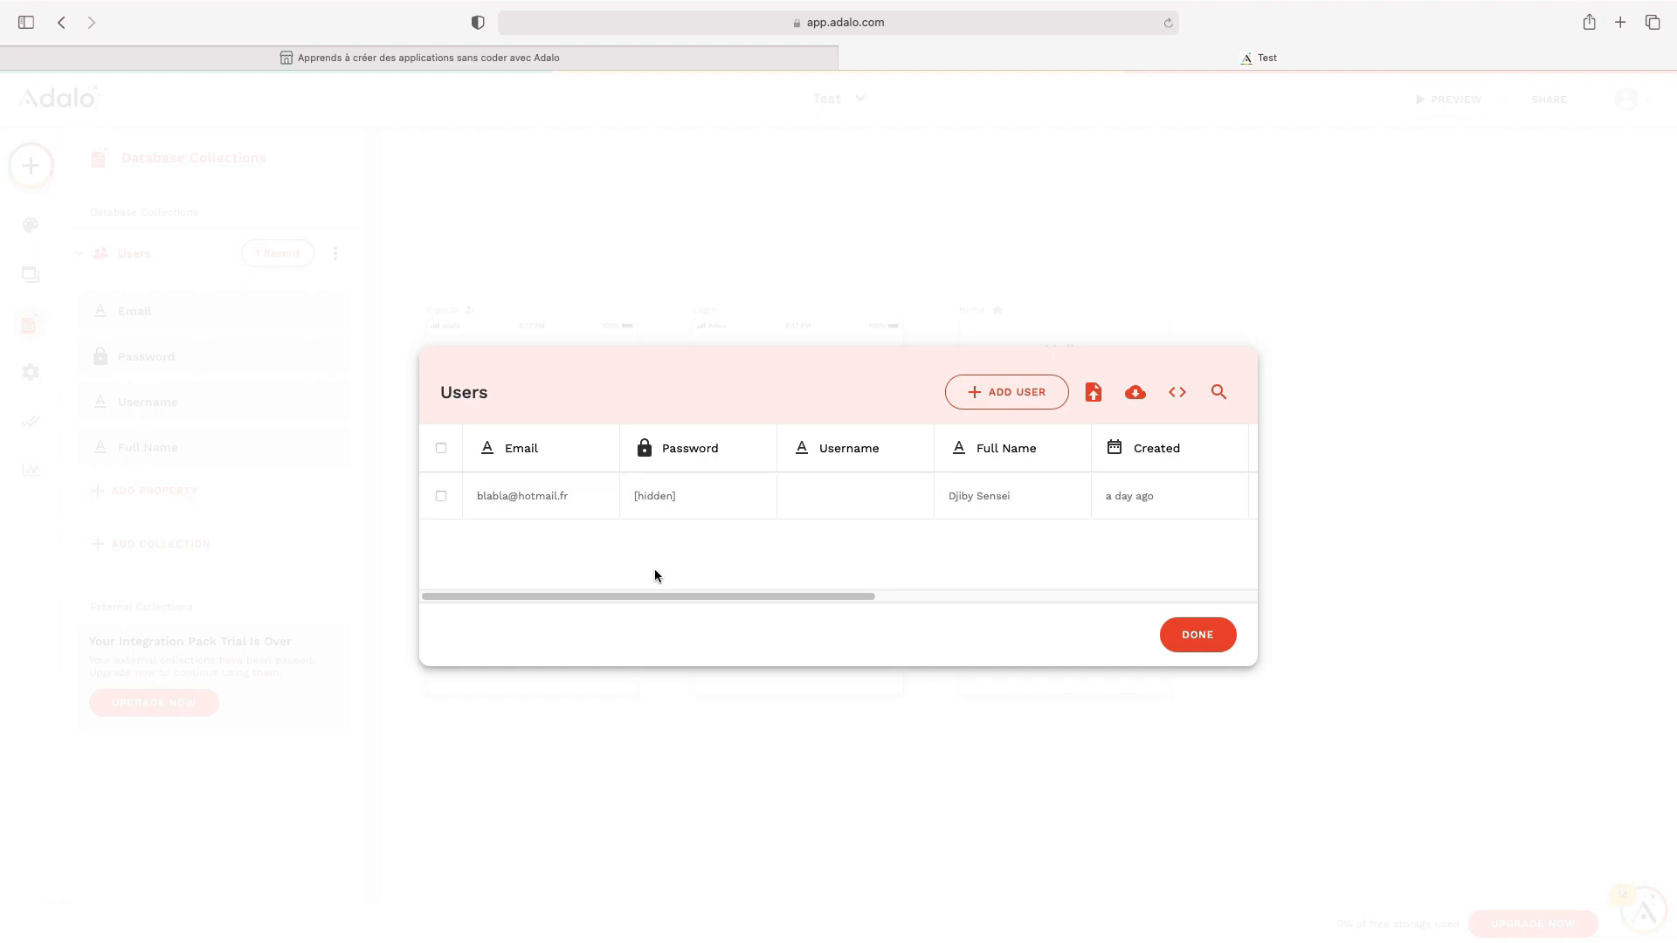
drag(673, 596, 845, 608)
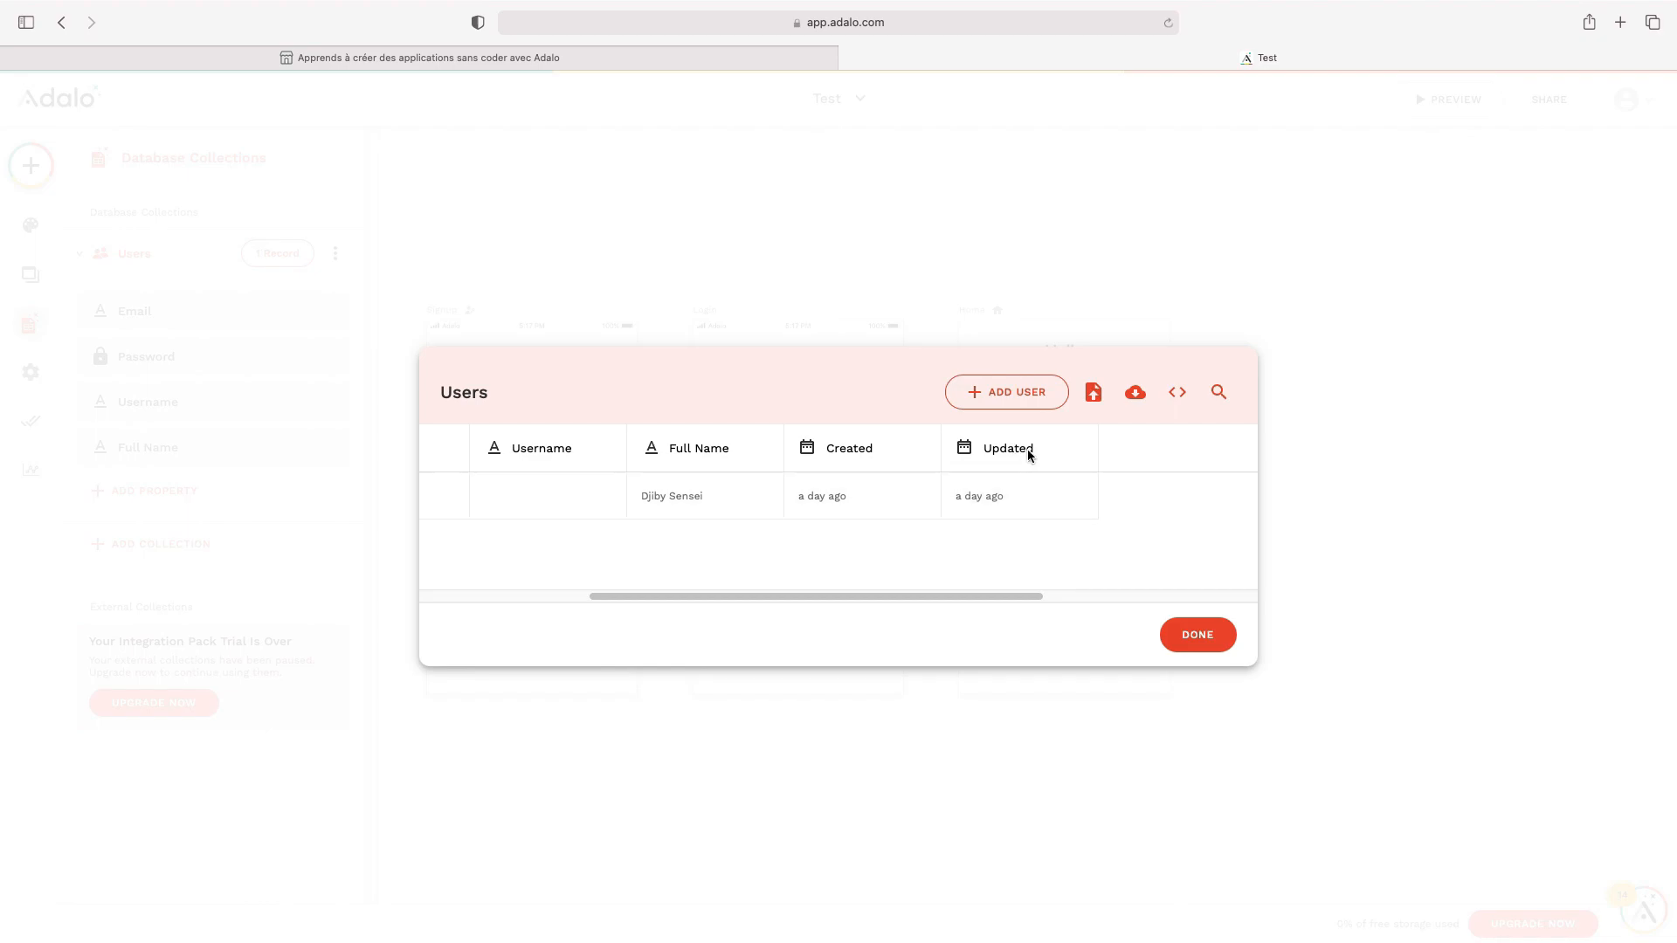
drag(992, 585, 725, 592)
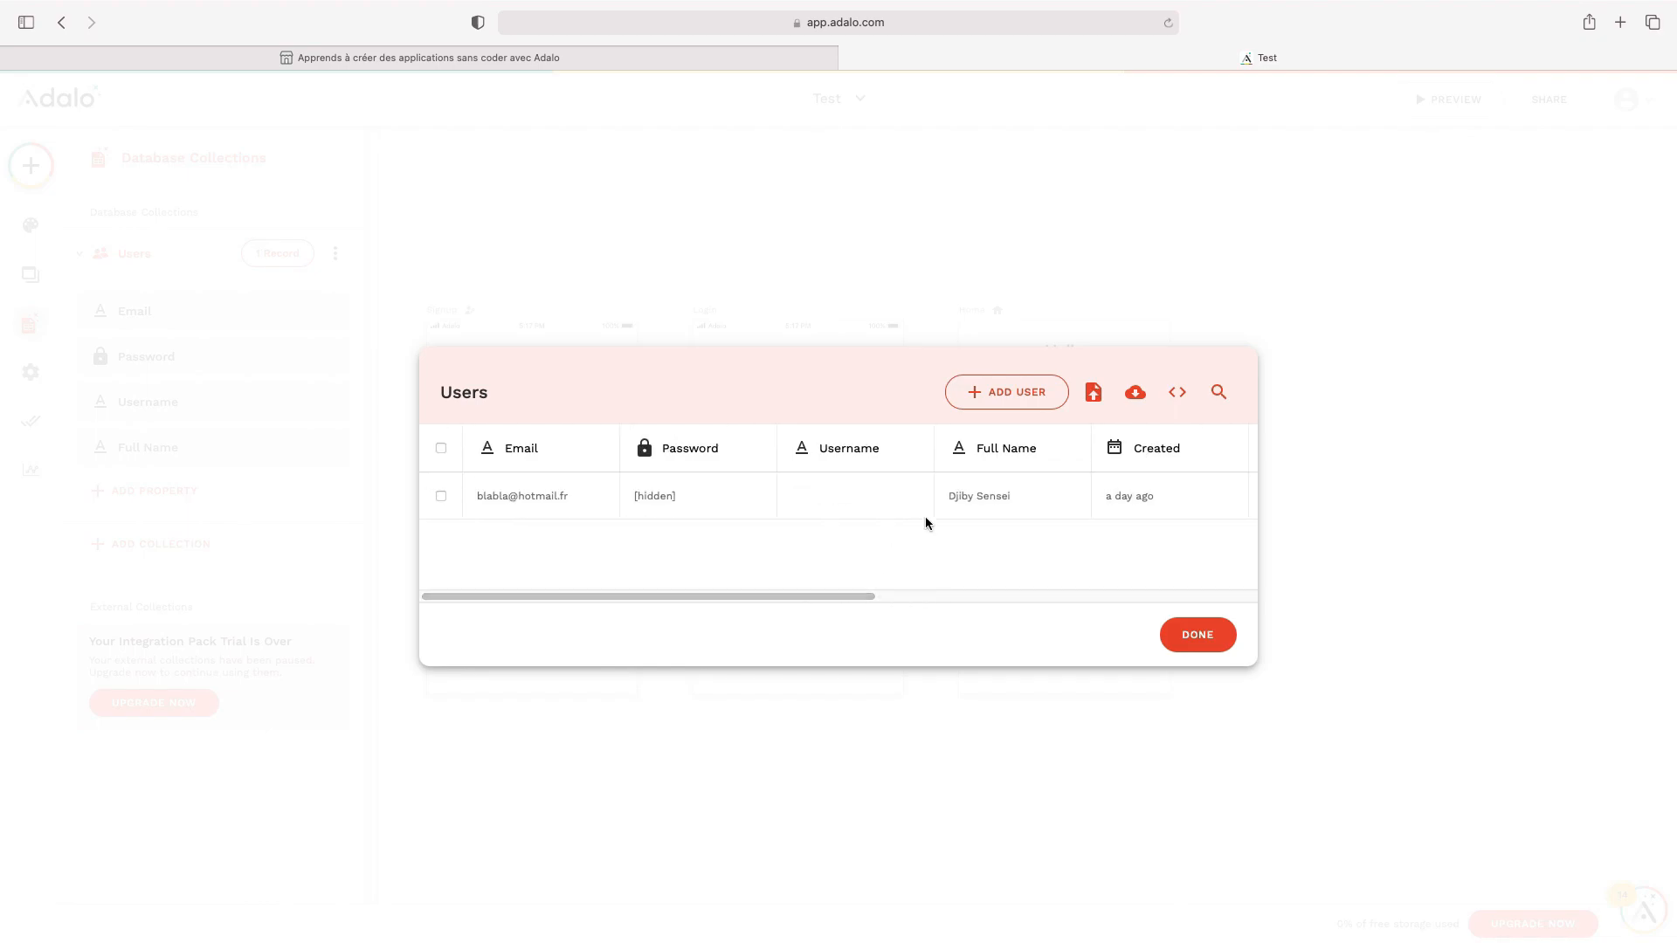
Add and save a second user record, then close the Users table
click(1022, 393)
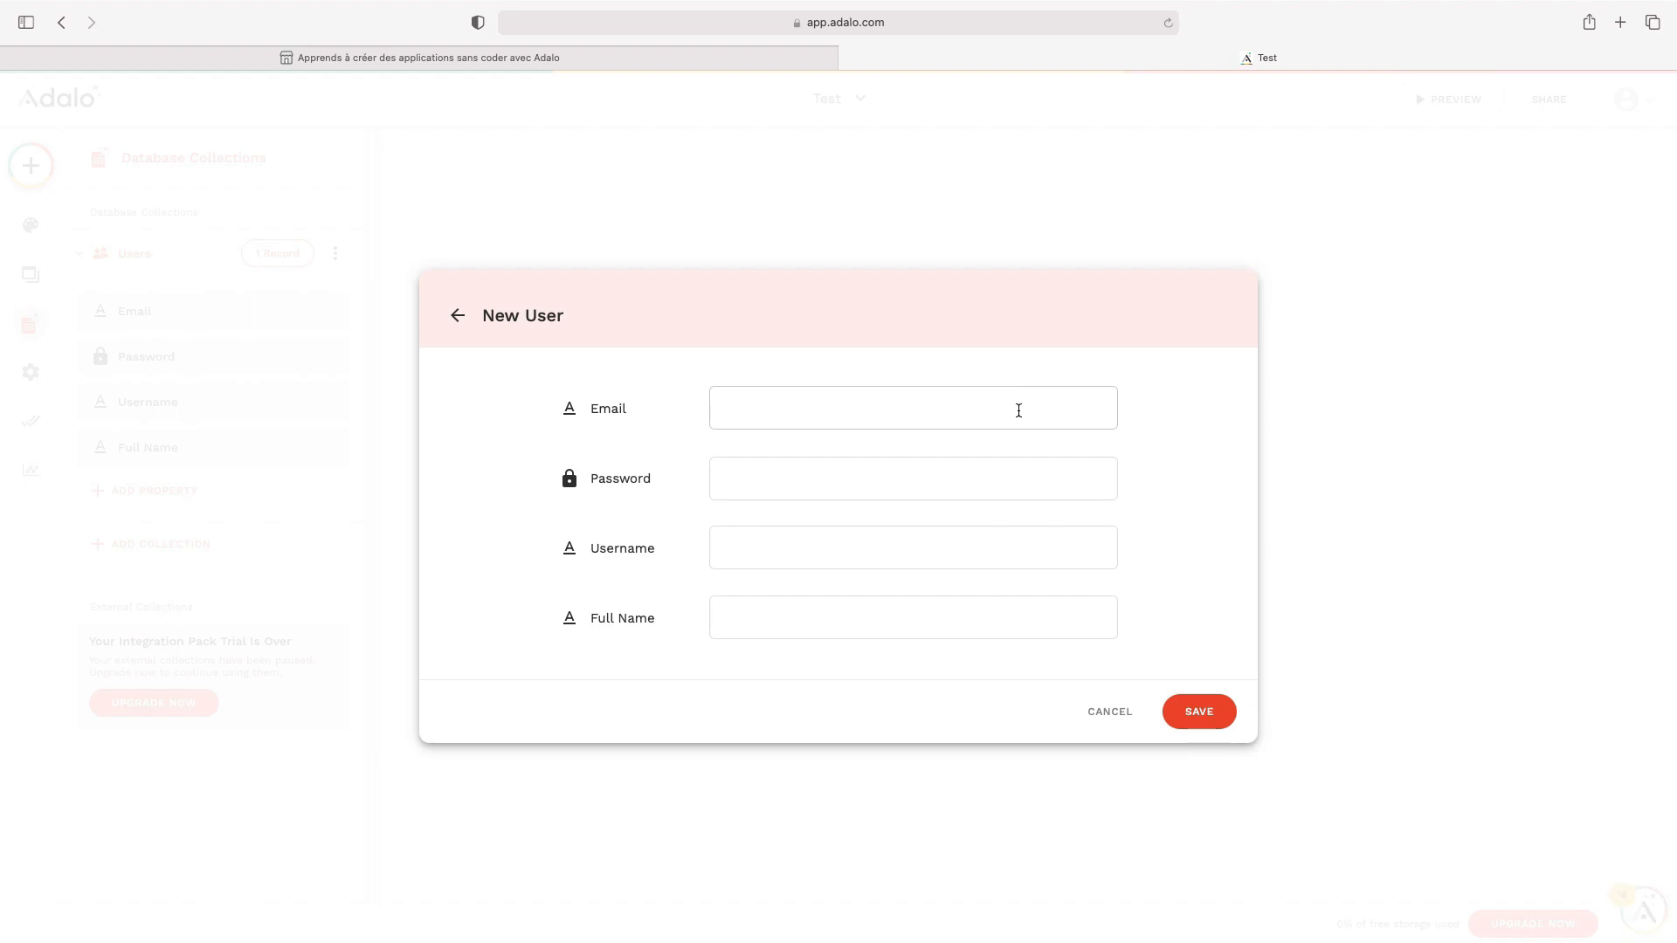
key(Tab)
click(1201, 719)
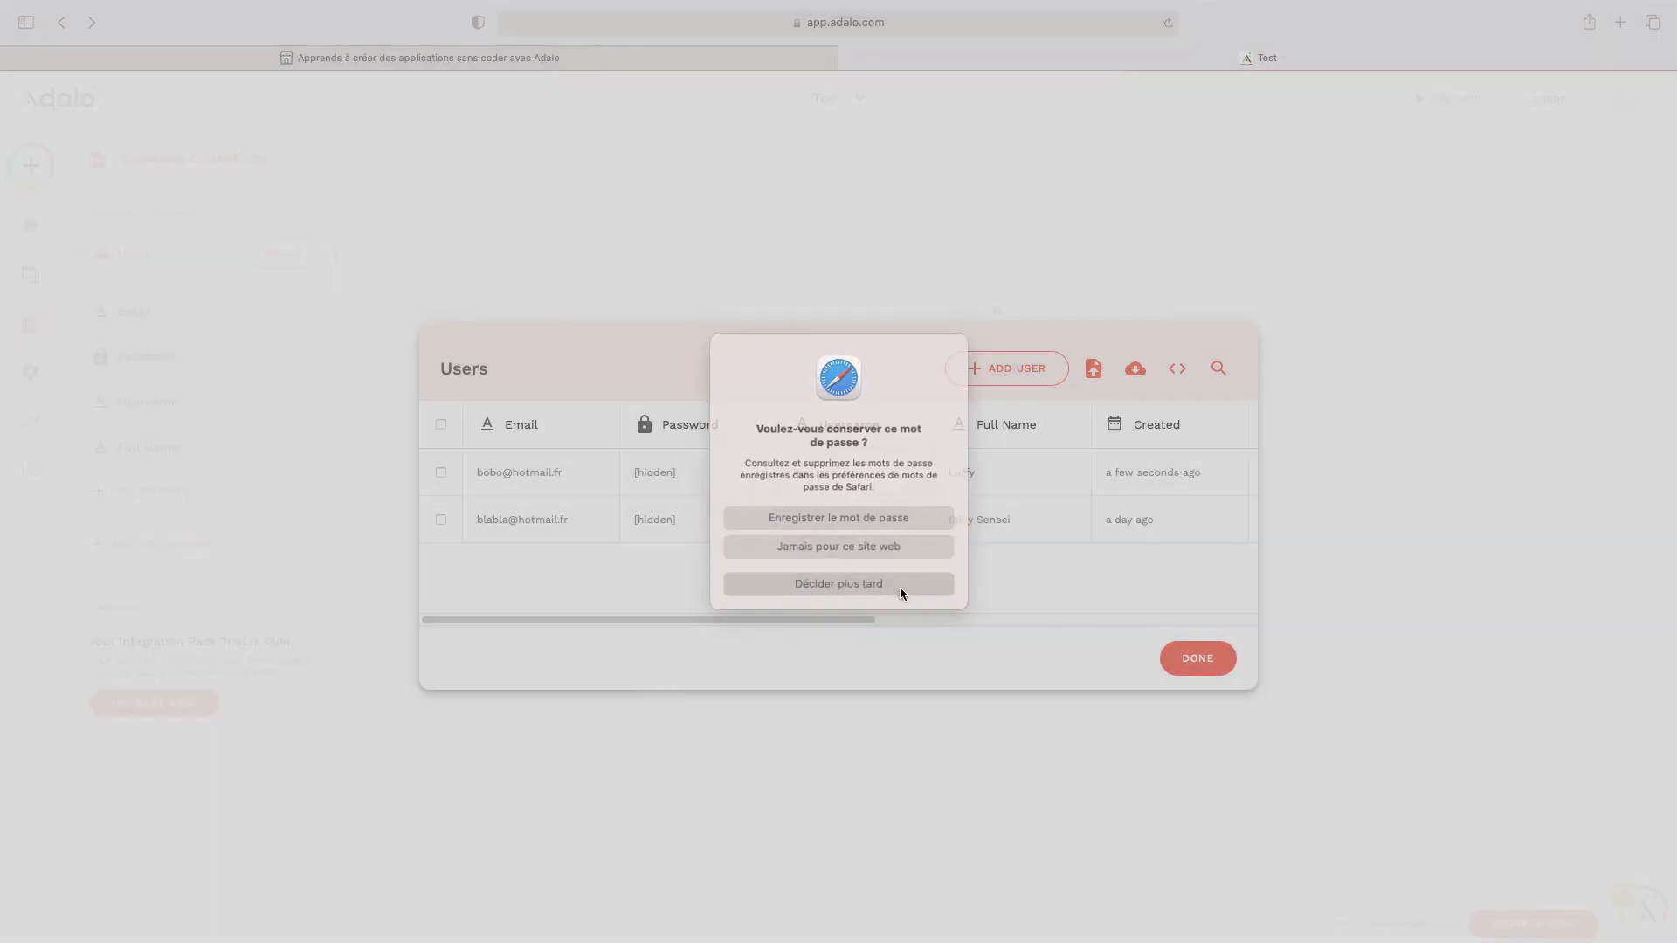
click(899, 587)
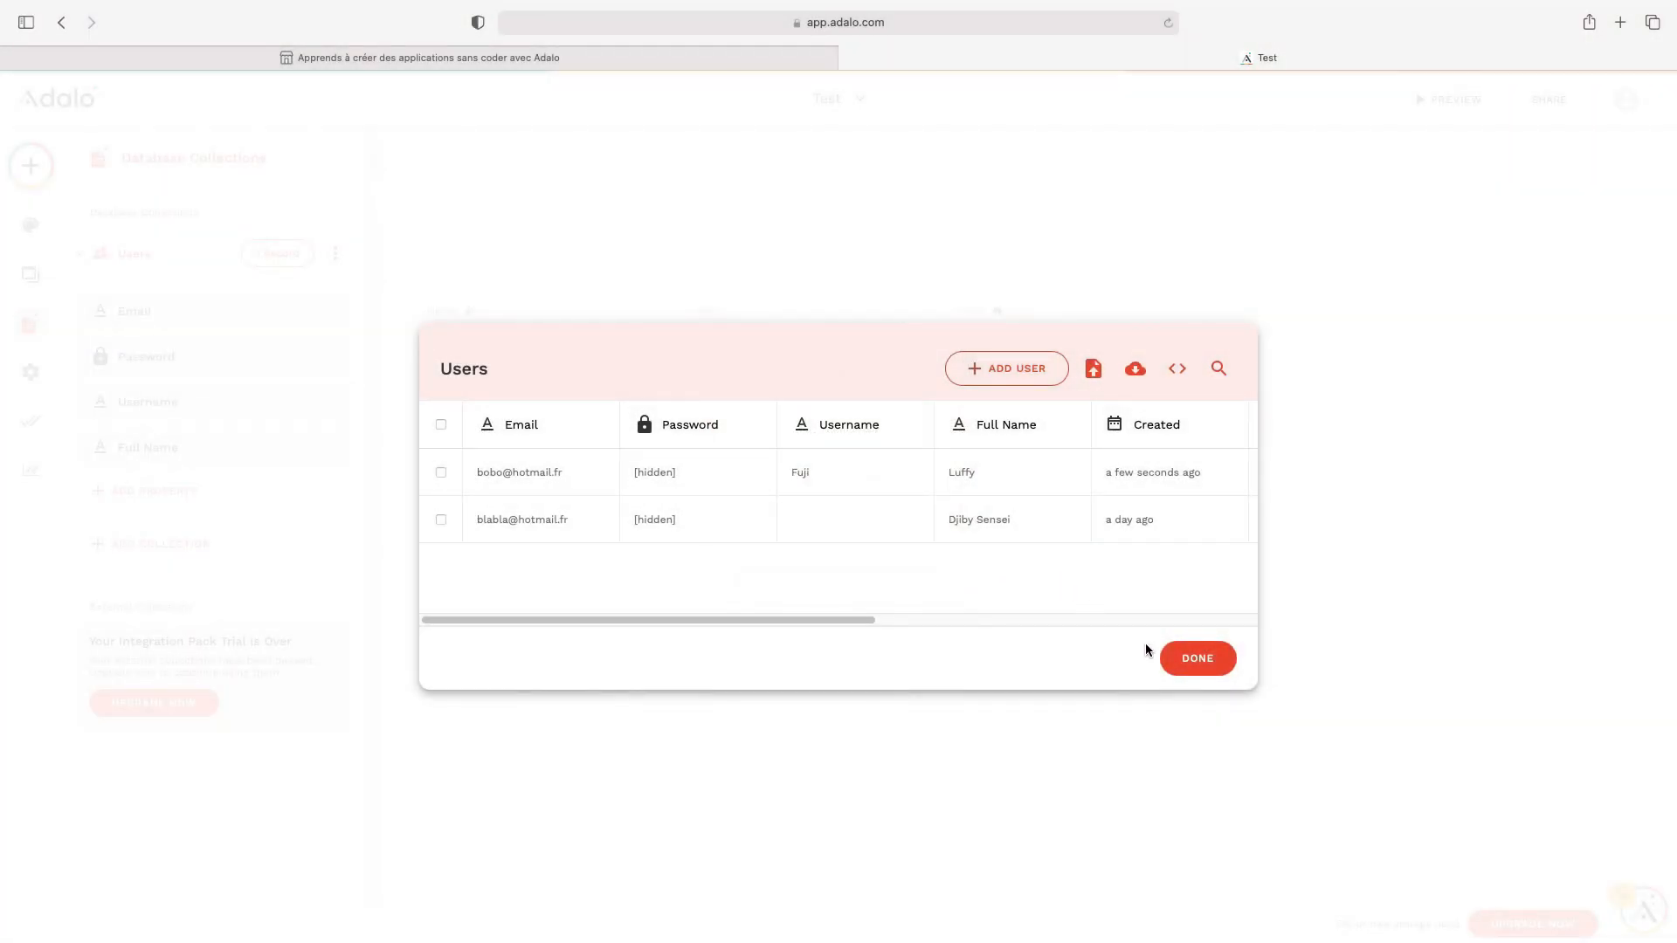
click(1196, 668)
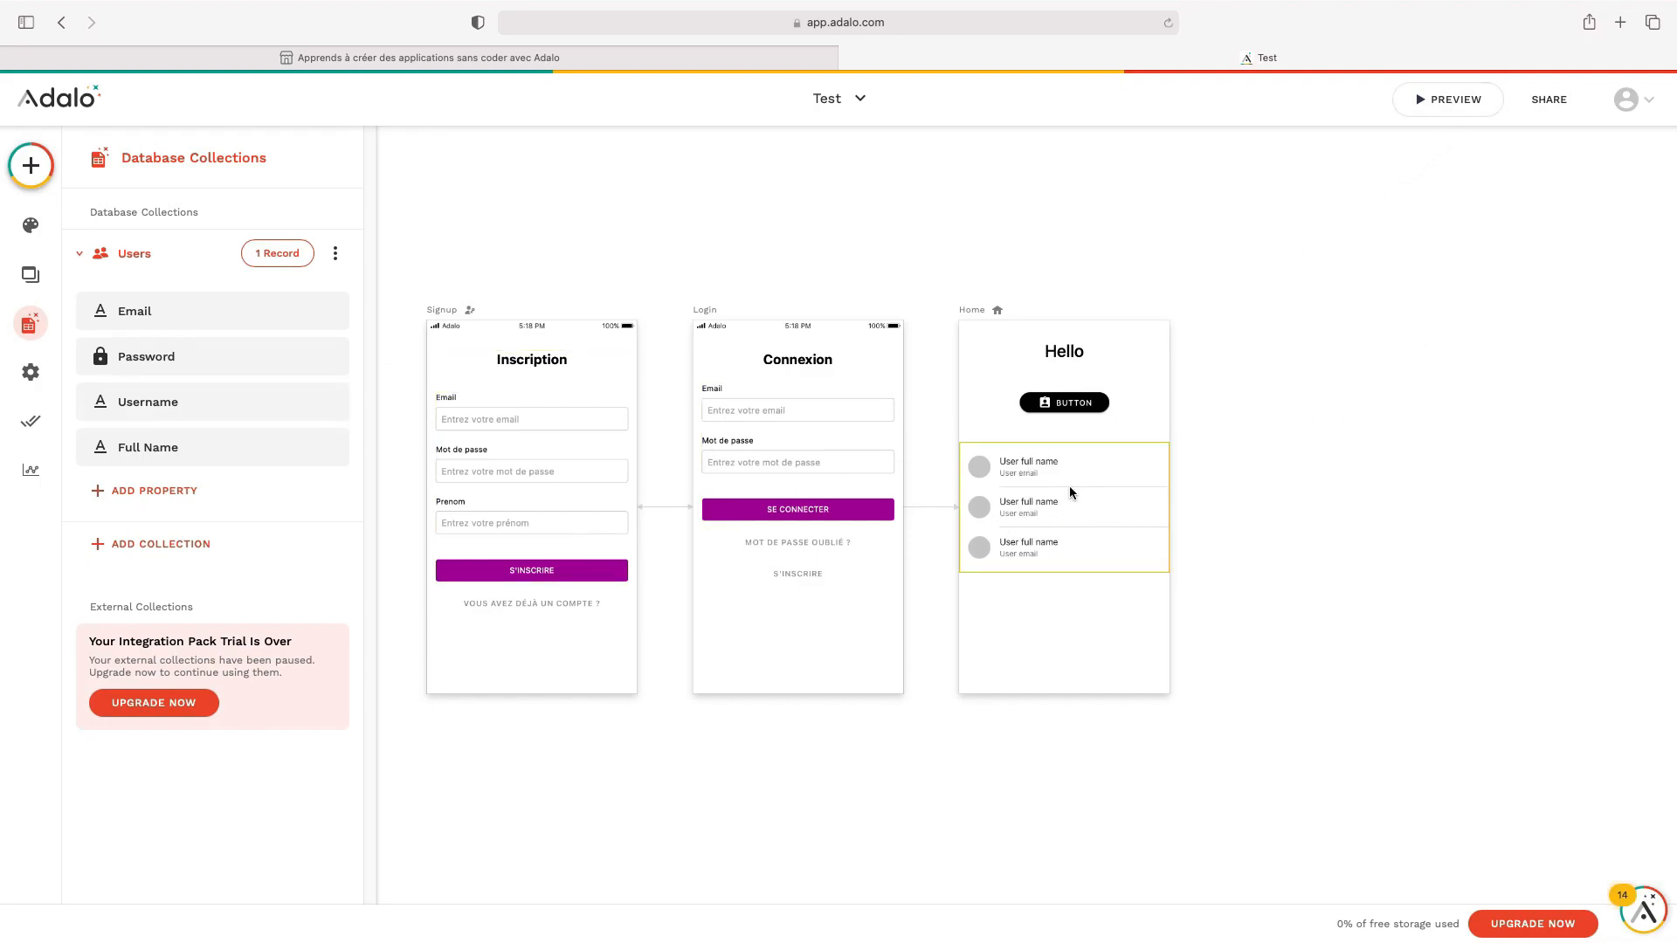
Preview the app in the iPhone frame to see both users in the Home list
click(1450, 101)
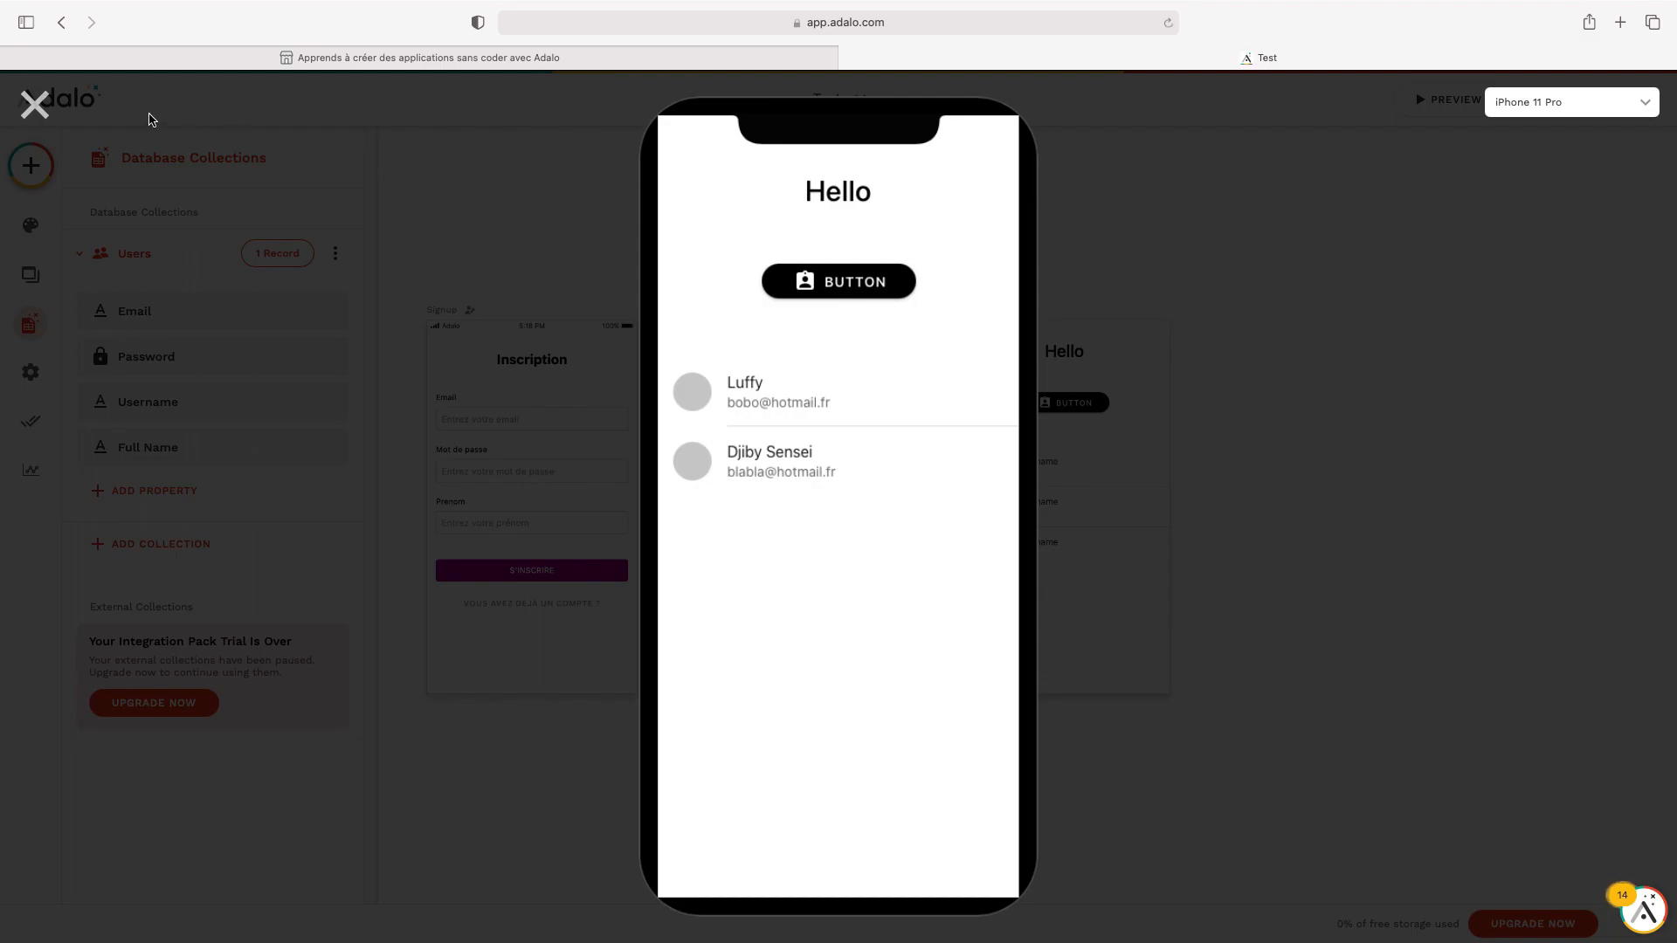
click(52, 122)
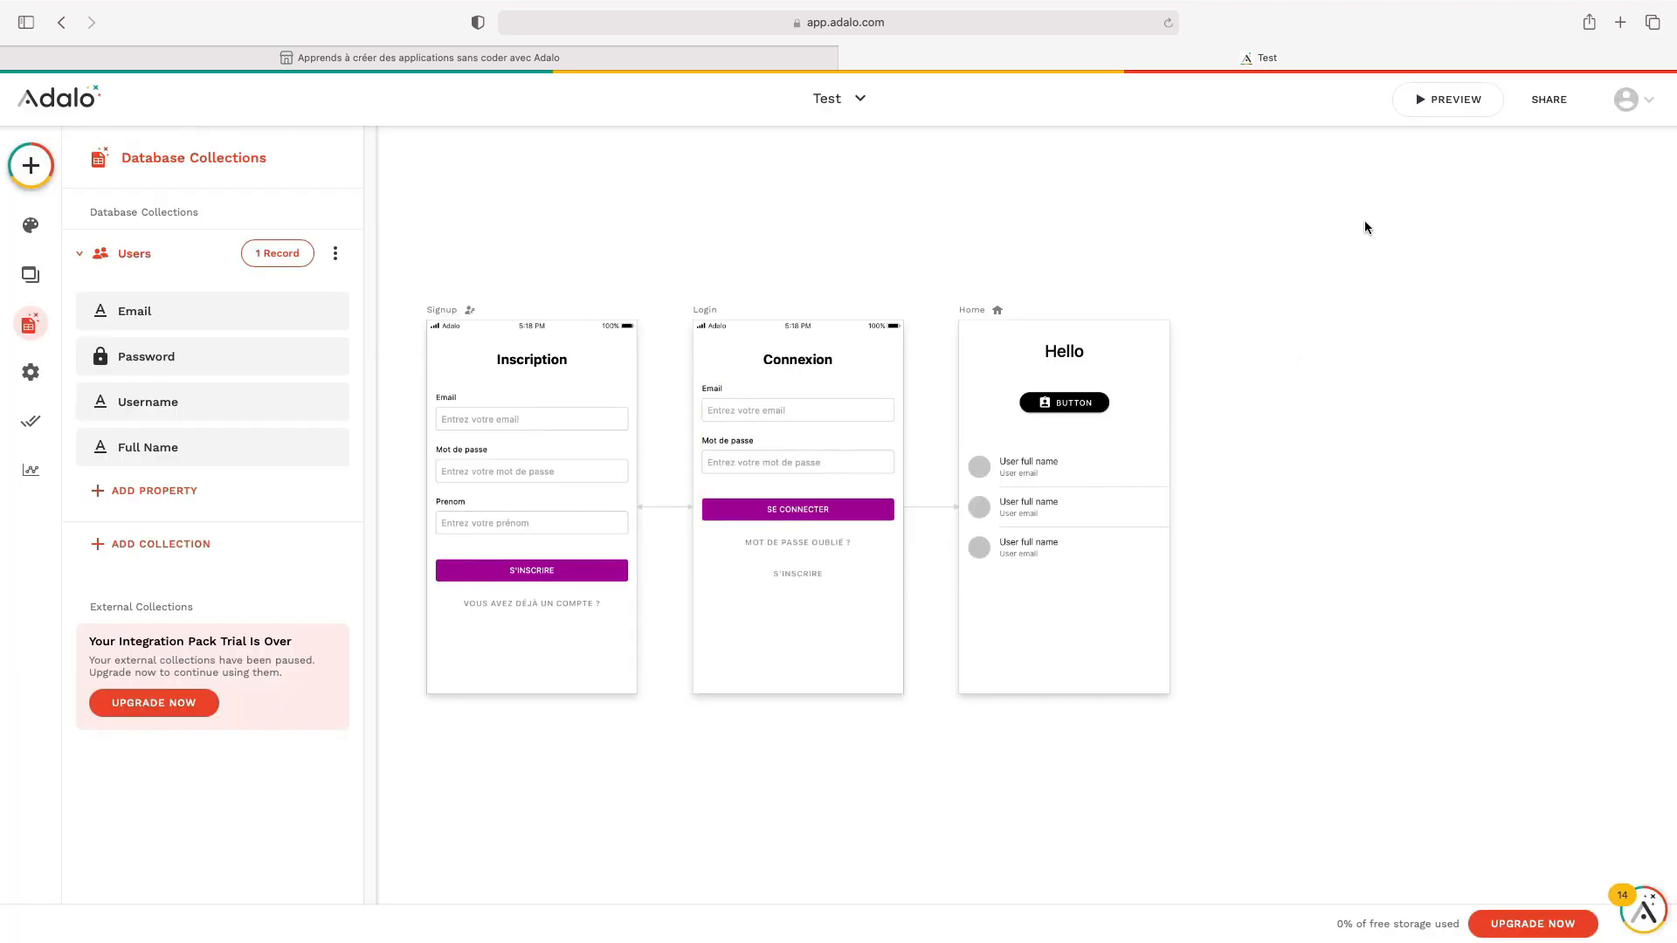
click(1451, 100)
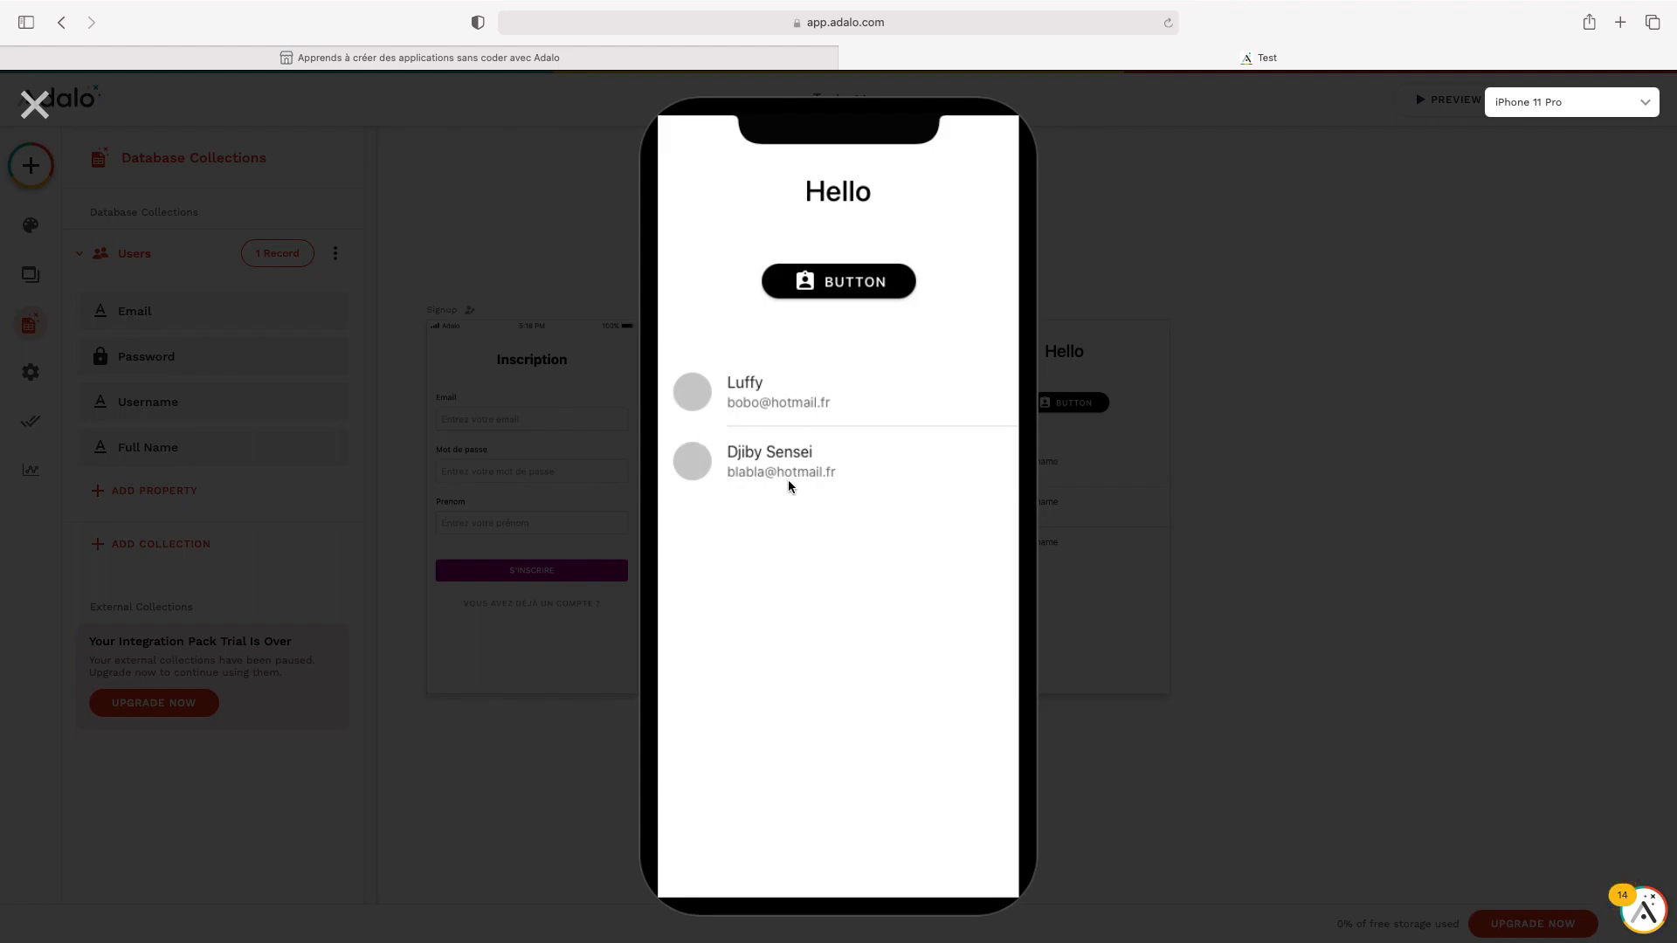
Sort the Home user list by 'Created Date - Oldest to Newest' and check it in preview
click(35, 105)
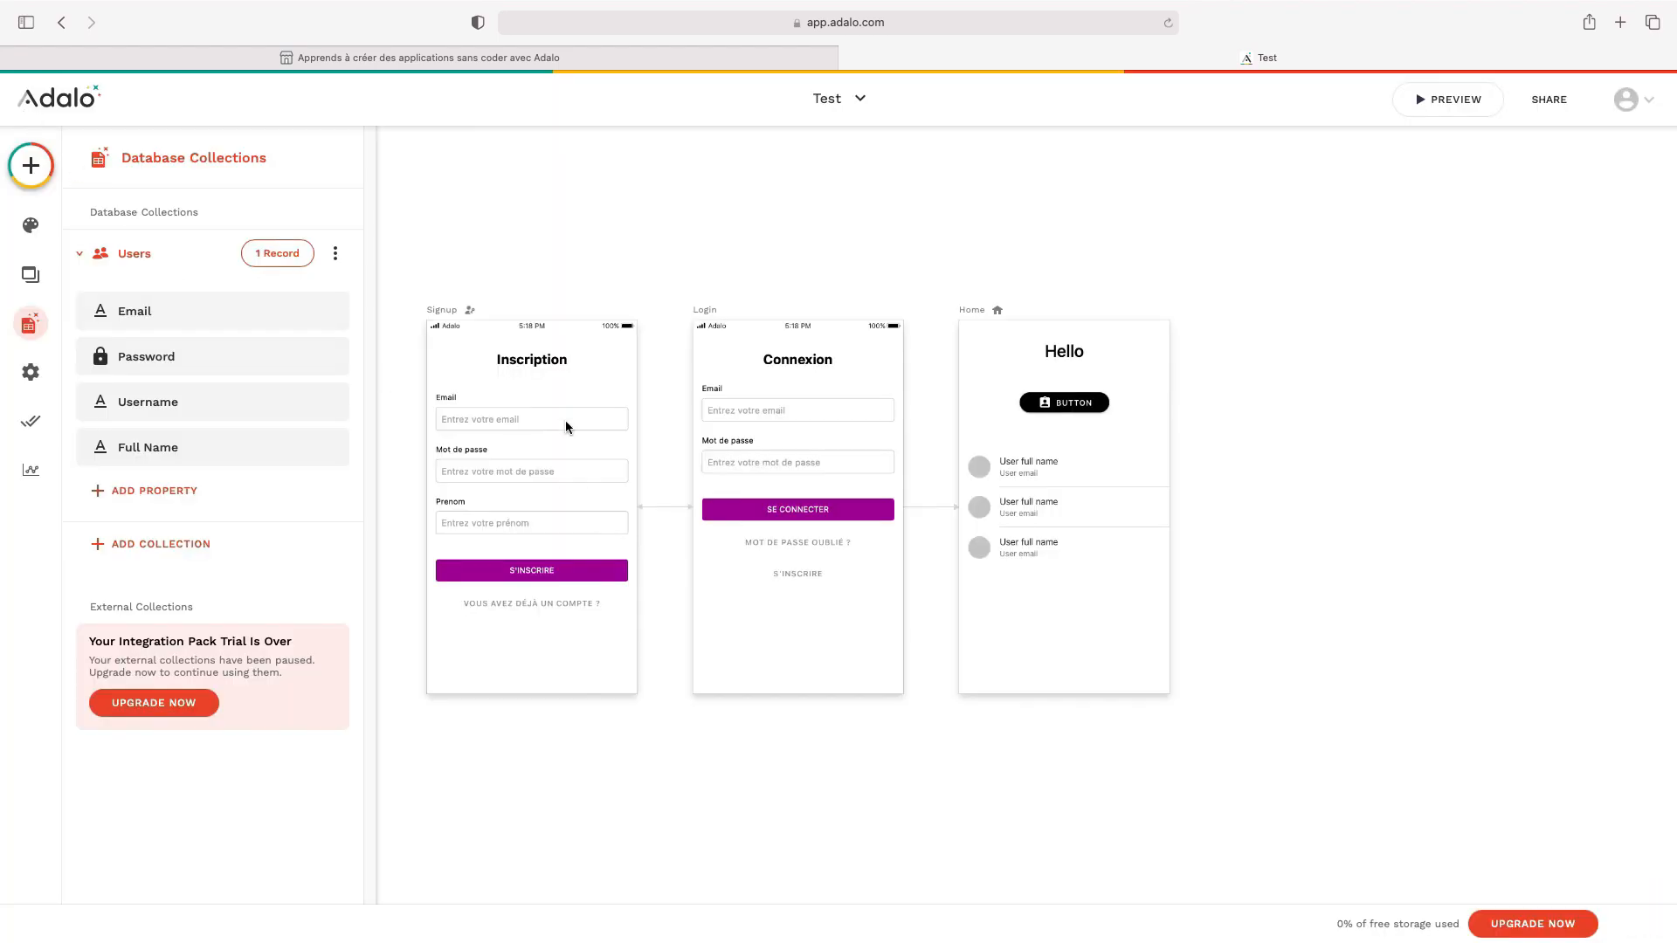
click(1027, 496)
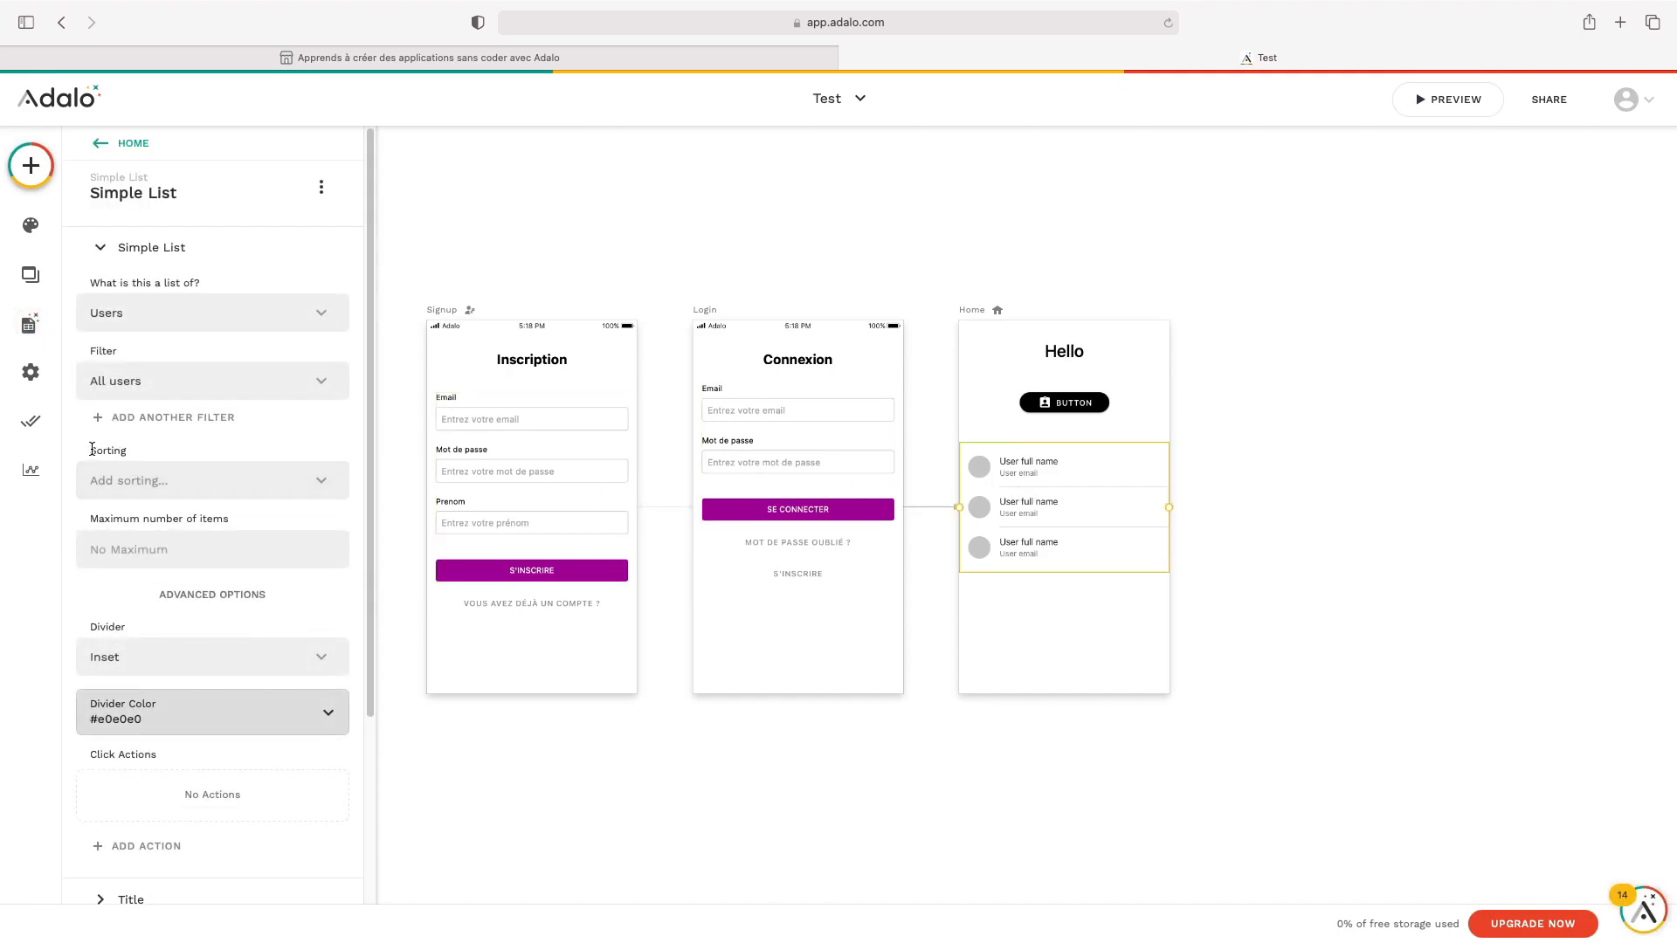
click(178, 483)
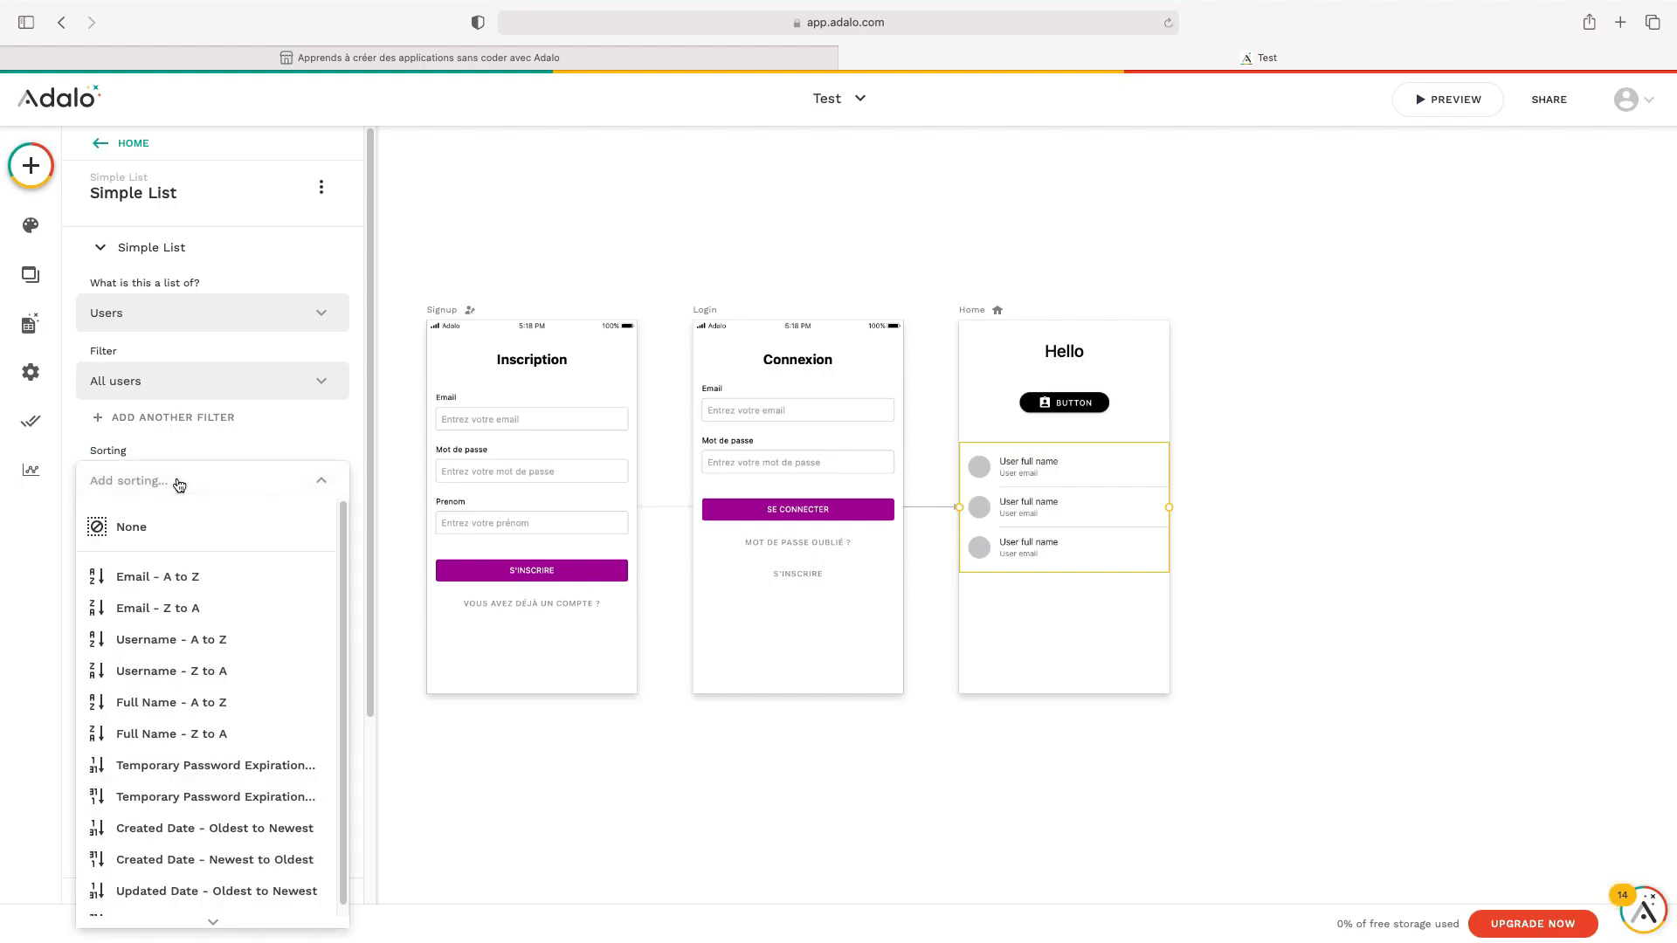
scroll(274, 581, down, 1)
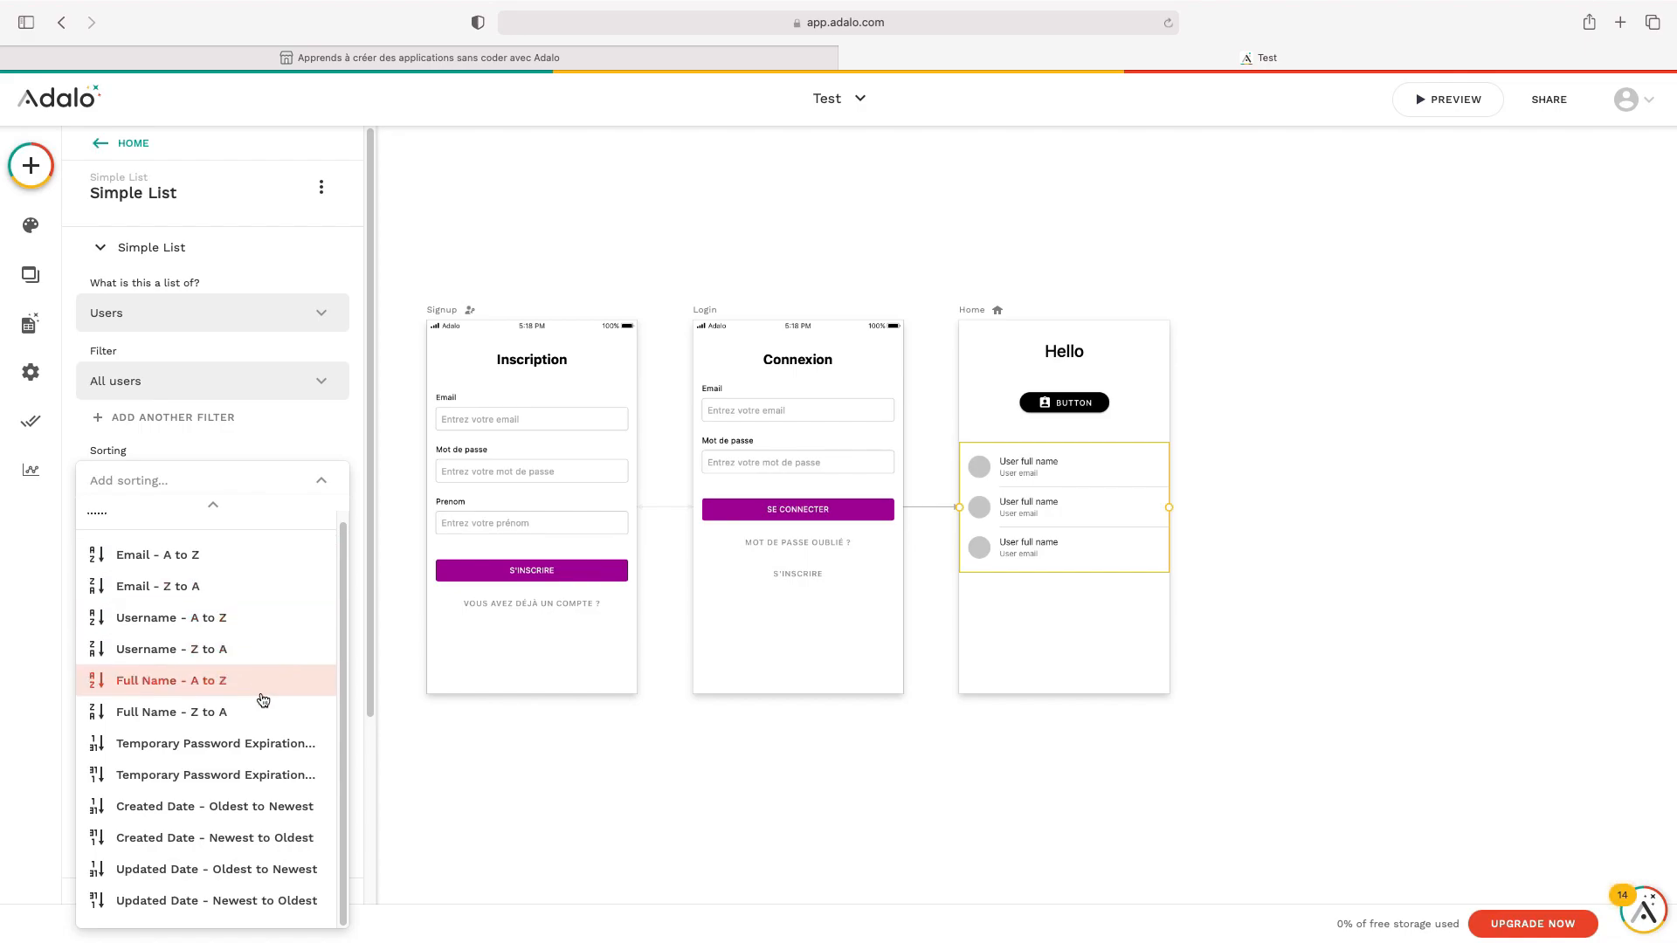
click(286, 814)
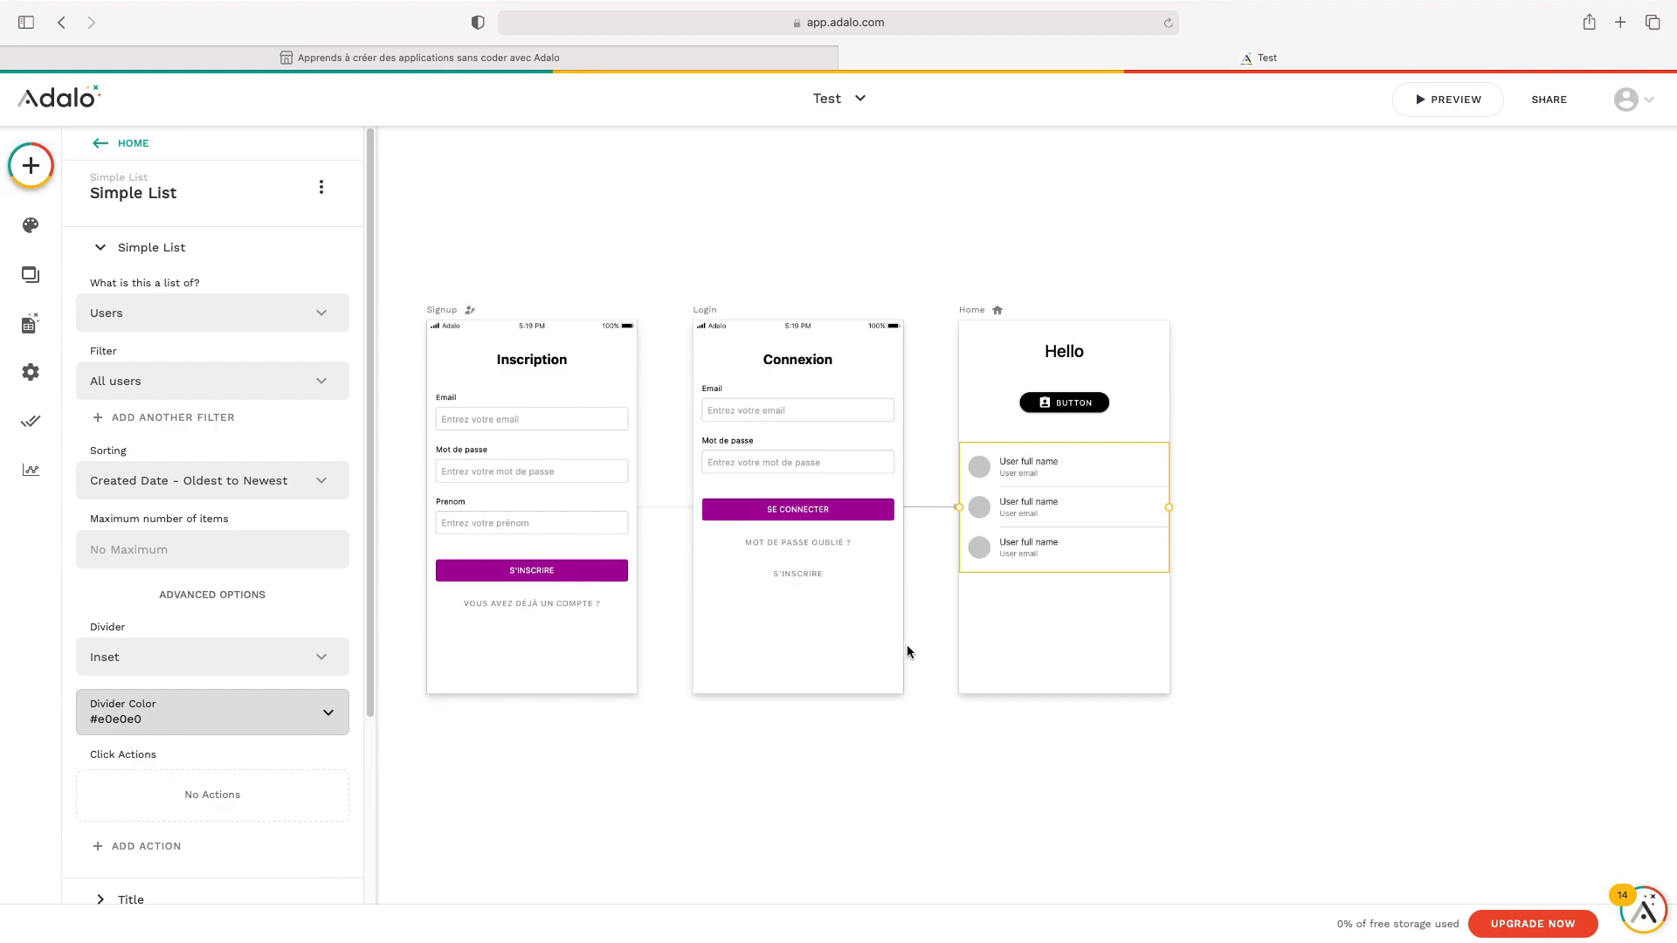
click(1427, 285)
click(1473, 101)
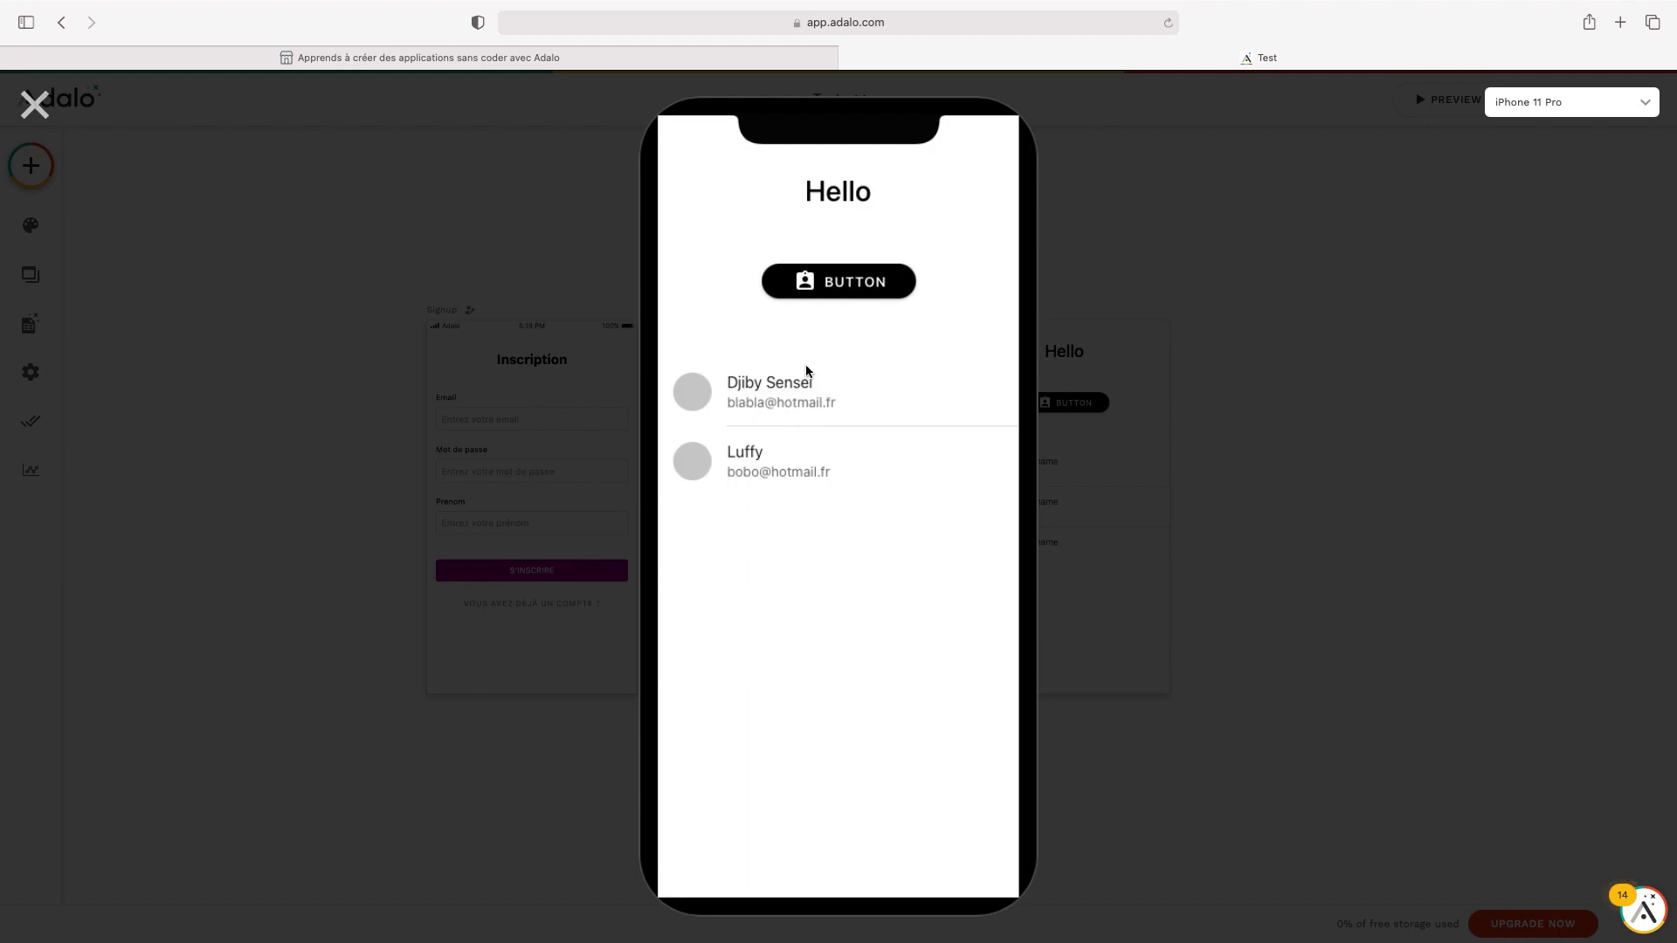
click(40, 110)
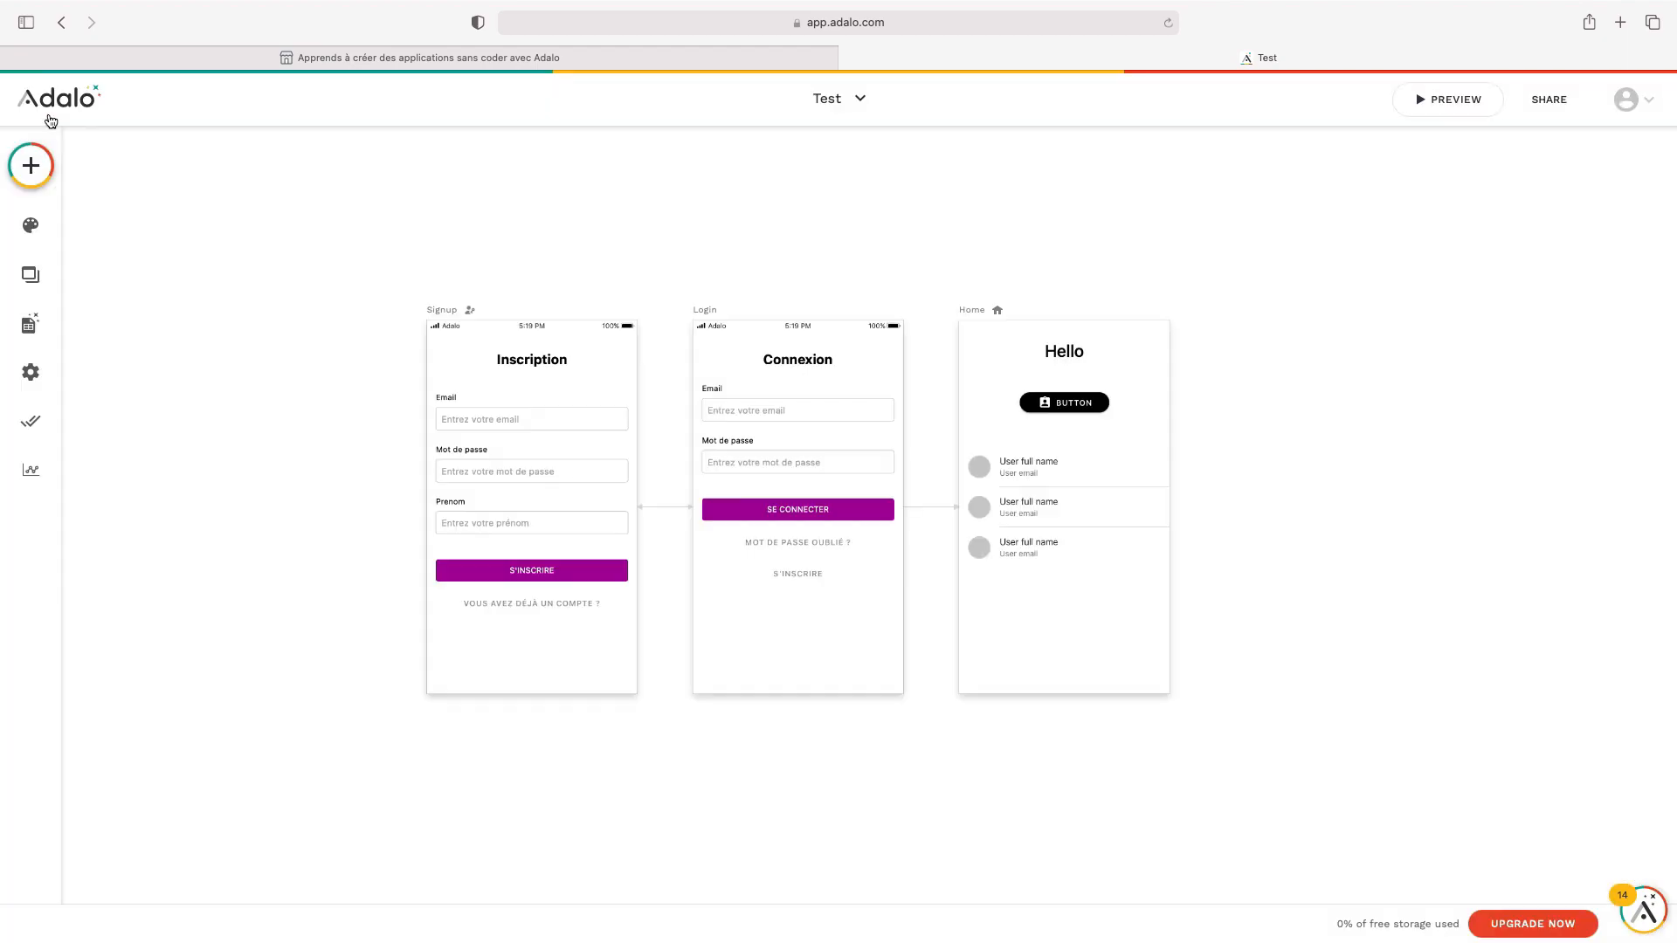
Delete the Simple List of users and drag the button and Hello text down to mid-screen
click(1146, 481)
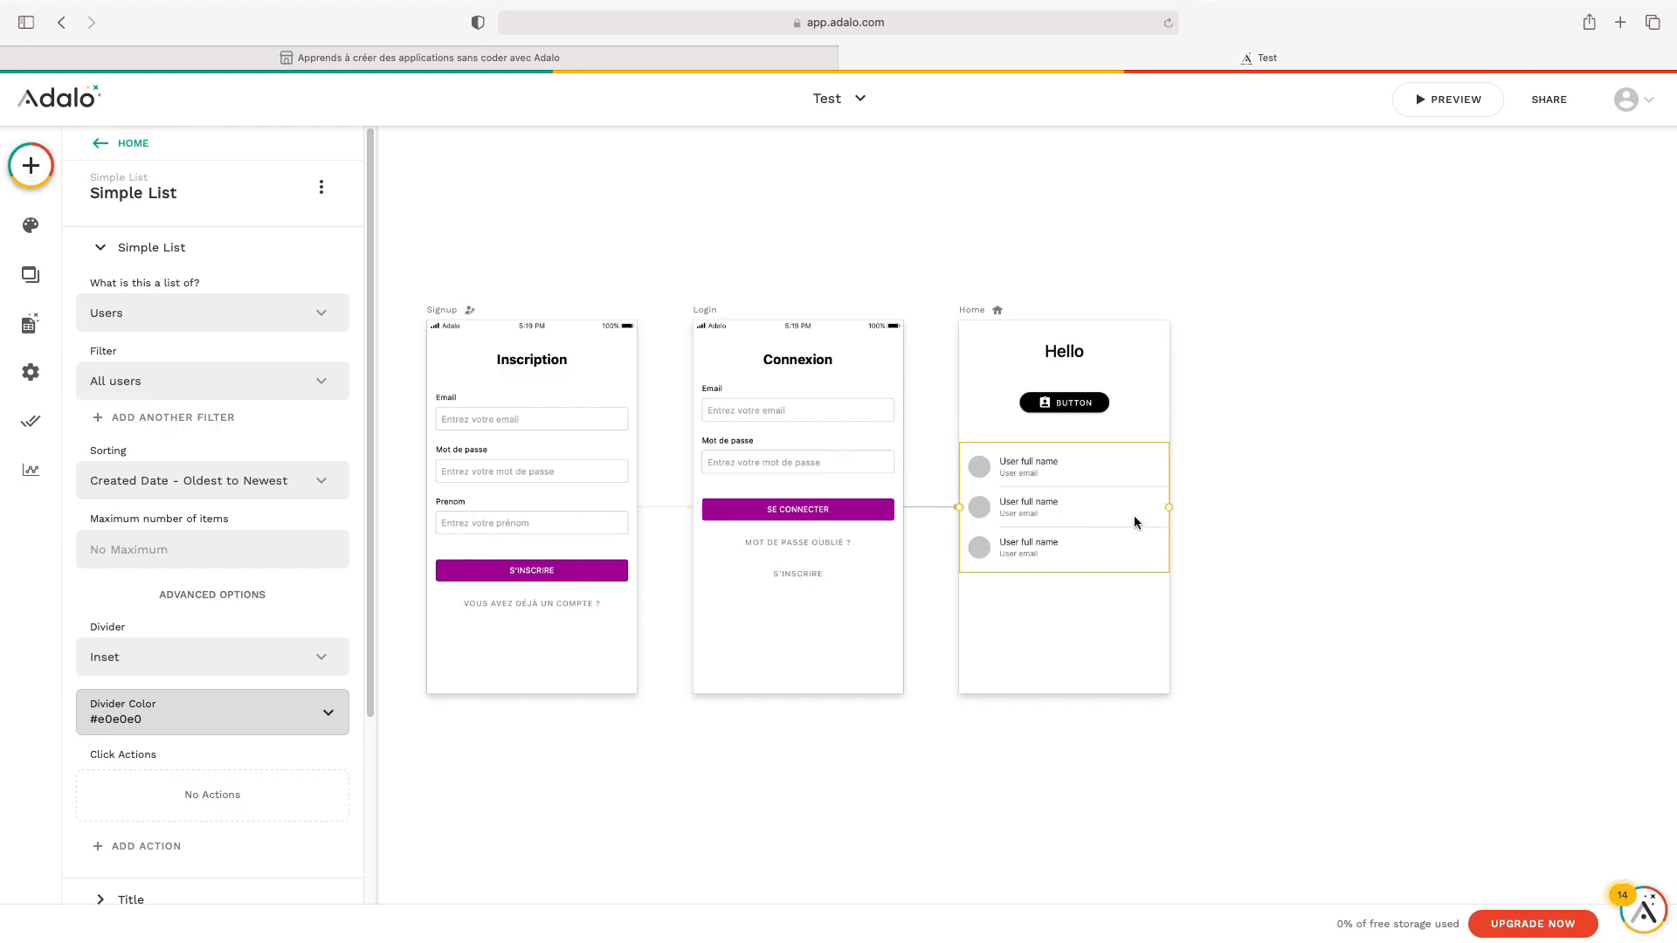
key(Delete)
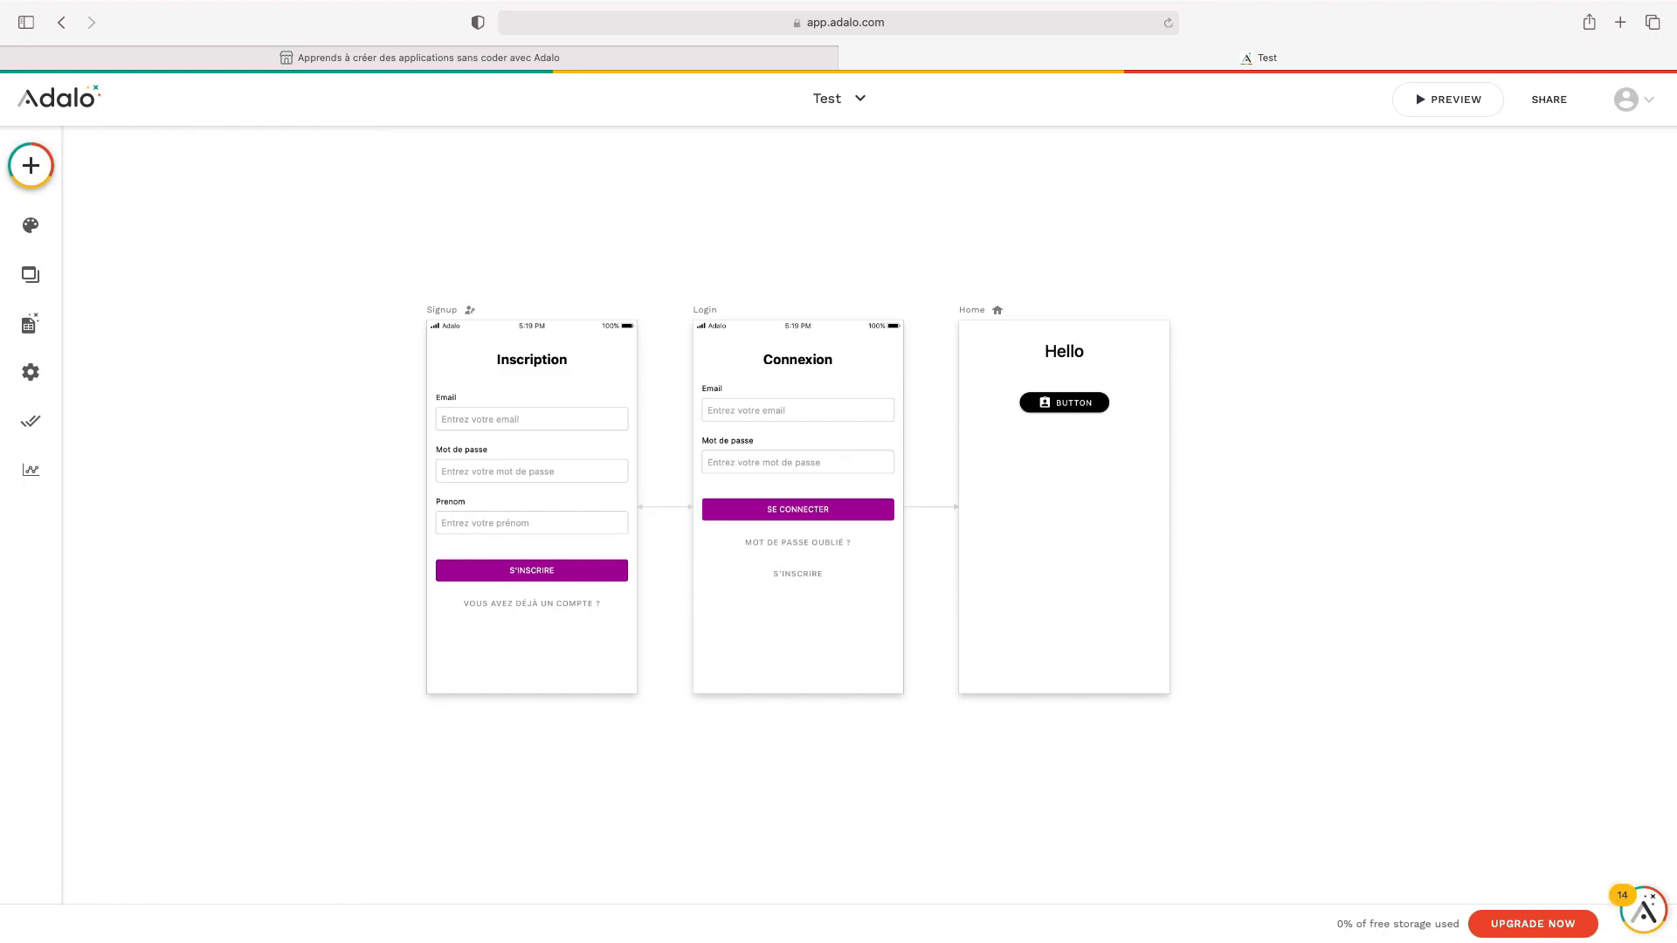
click(1098, 415)
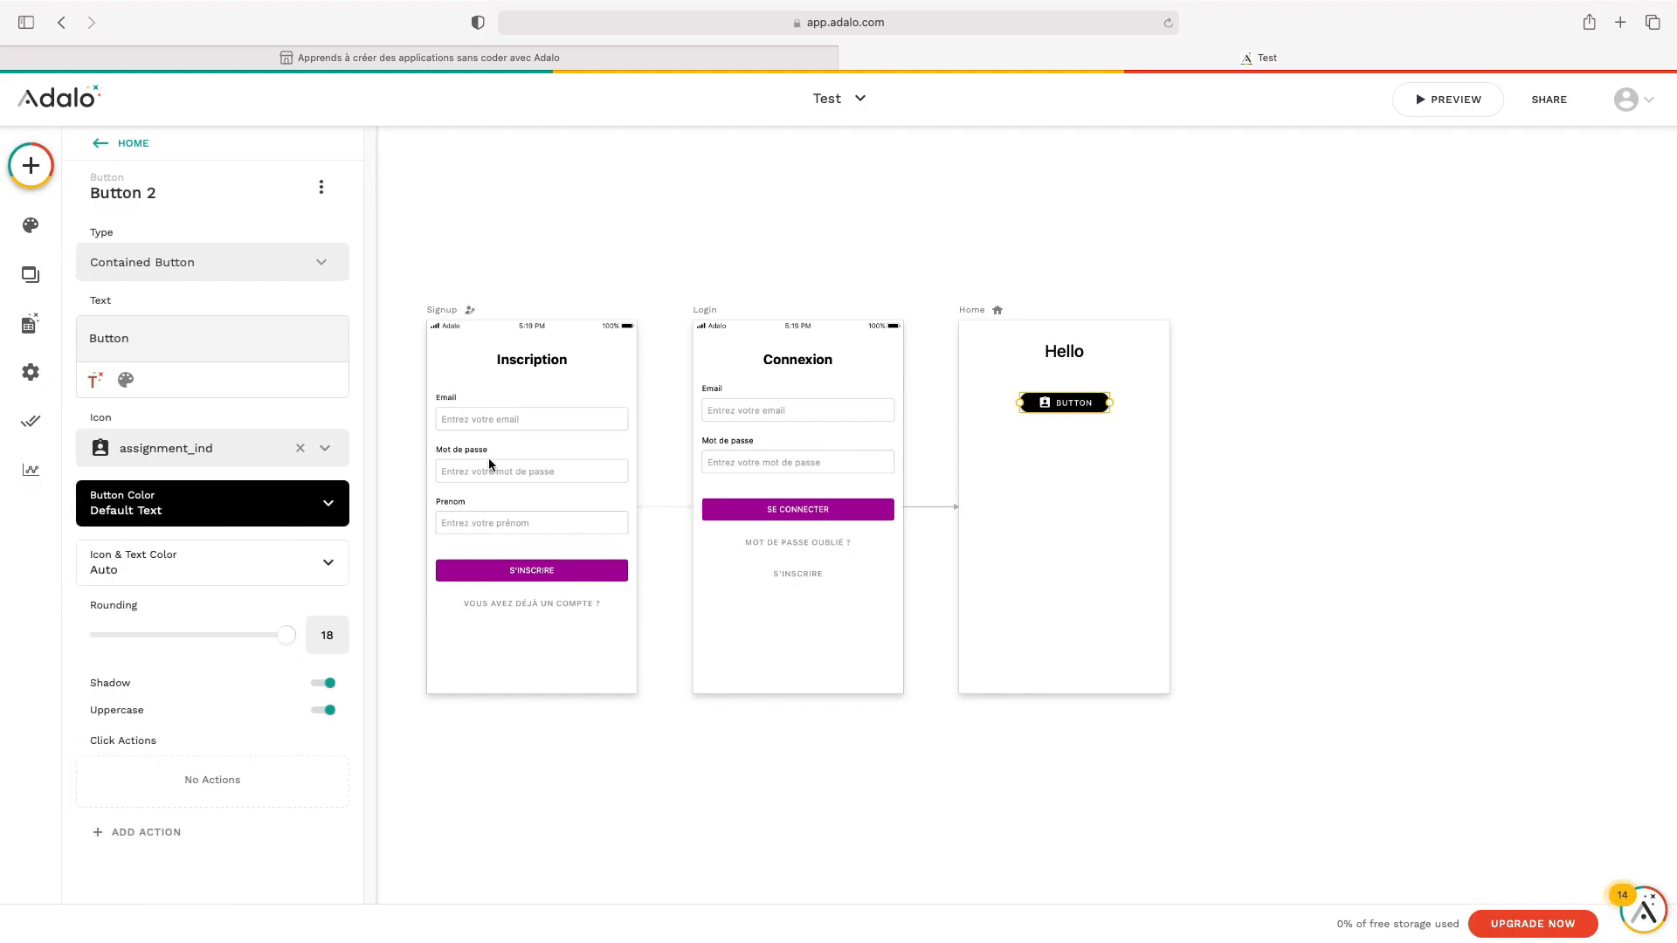
click(30, 166)
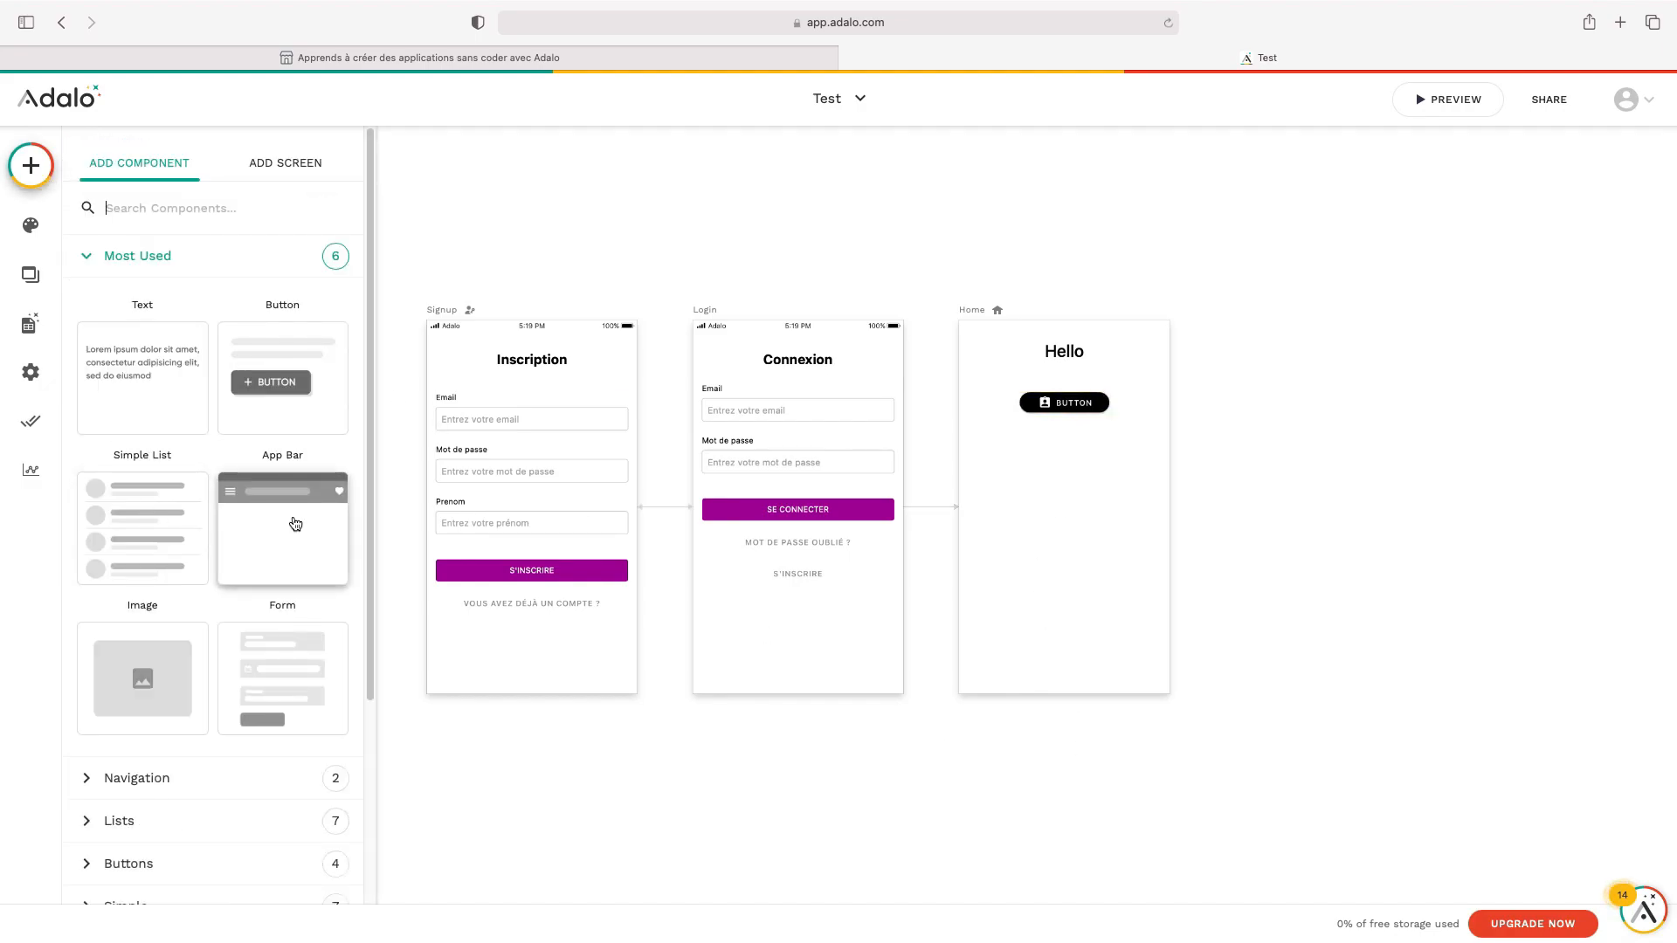
click(1084, 407)
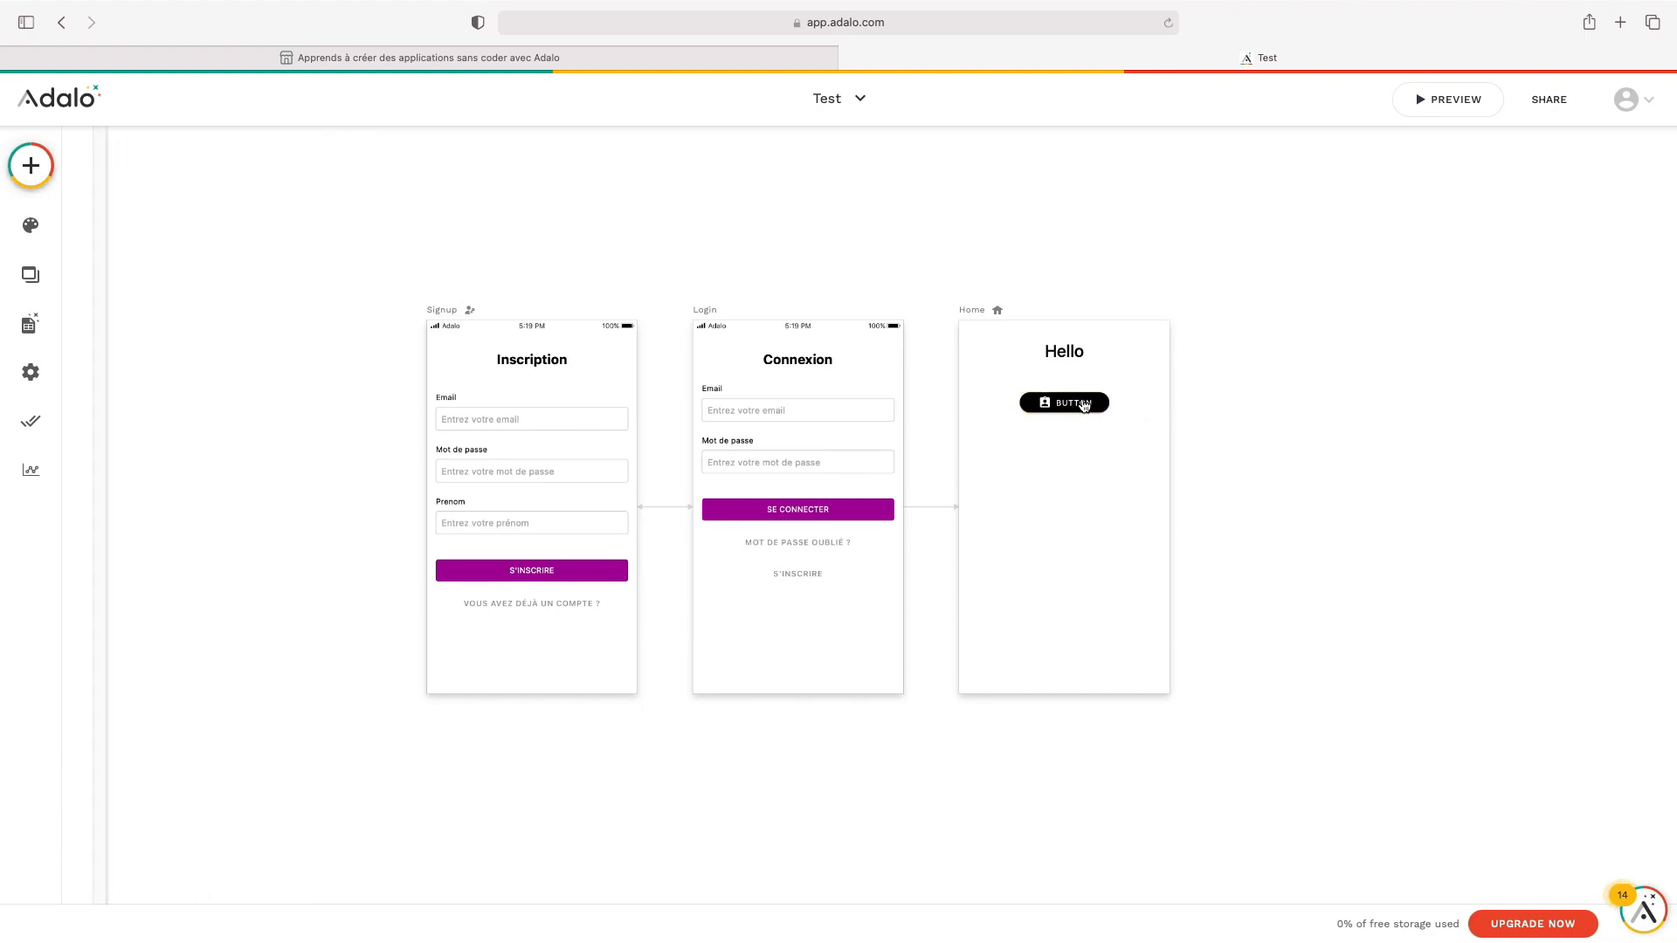
drag(1084, 406, 1083, 573)
drag(1058, 342, 1053, 492)
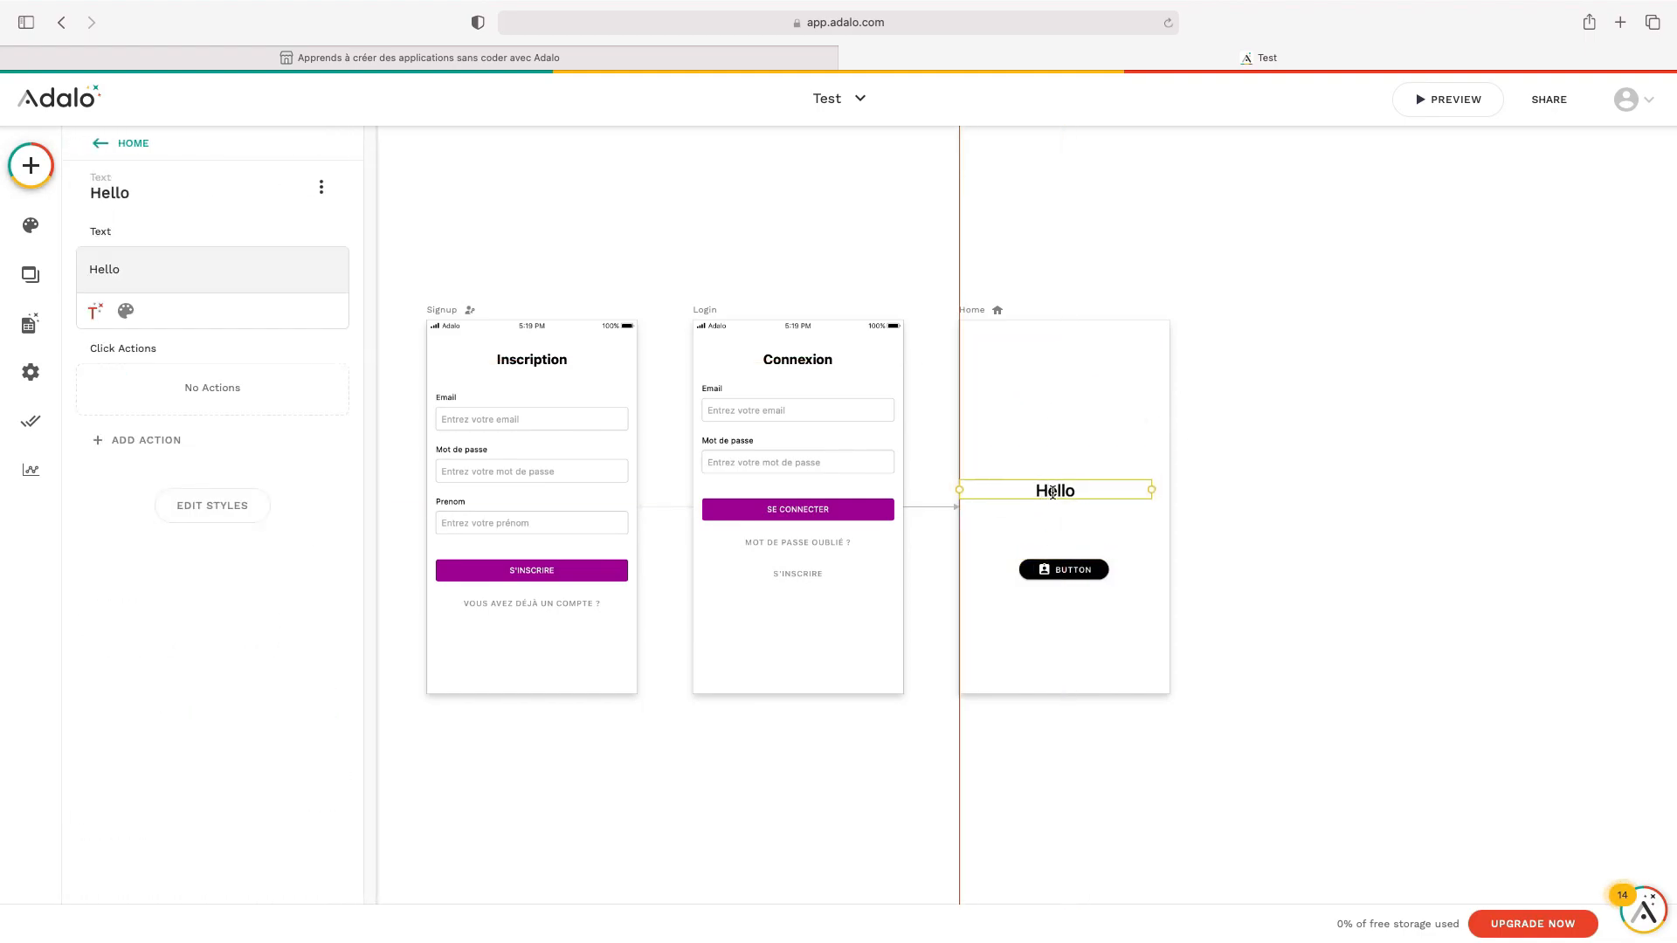
click(31, 165)
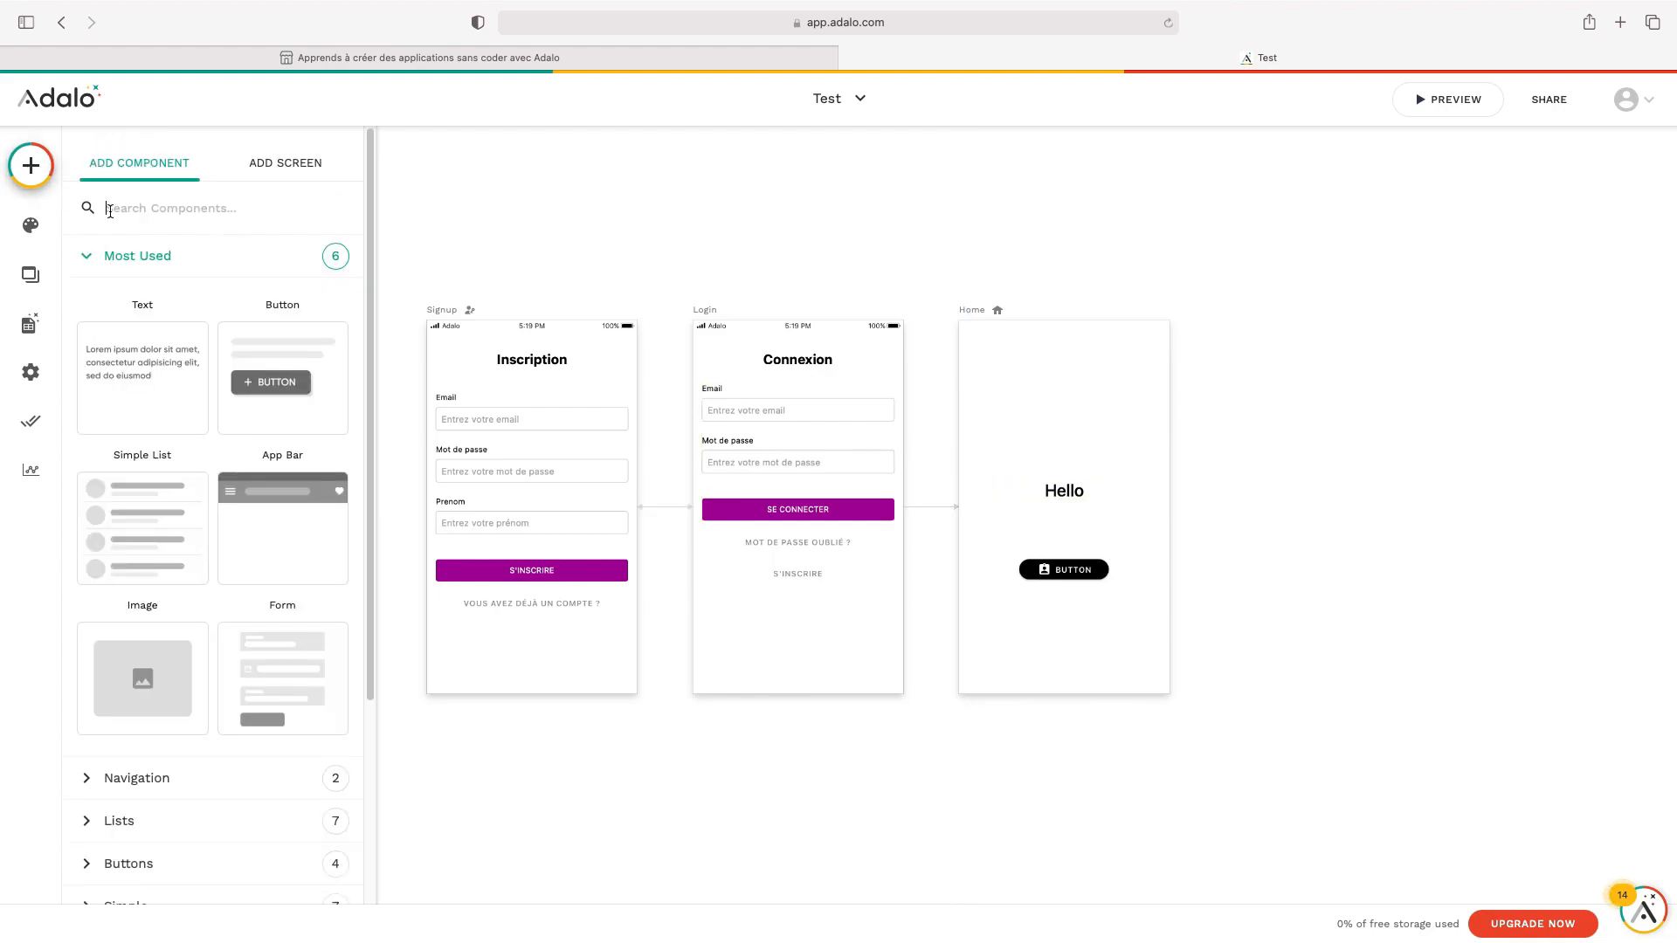
Drop an App Bar onto the Home screen and change its title to 'Accueil'
drag(281, 505, 533, 367)
drag(762, 450, 1004, 390)
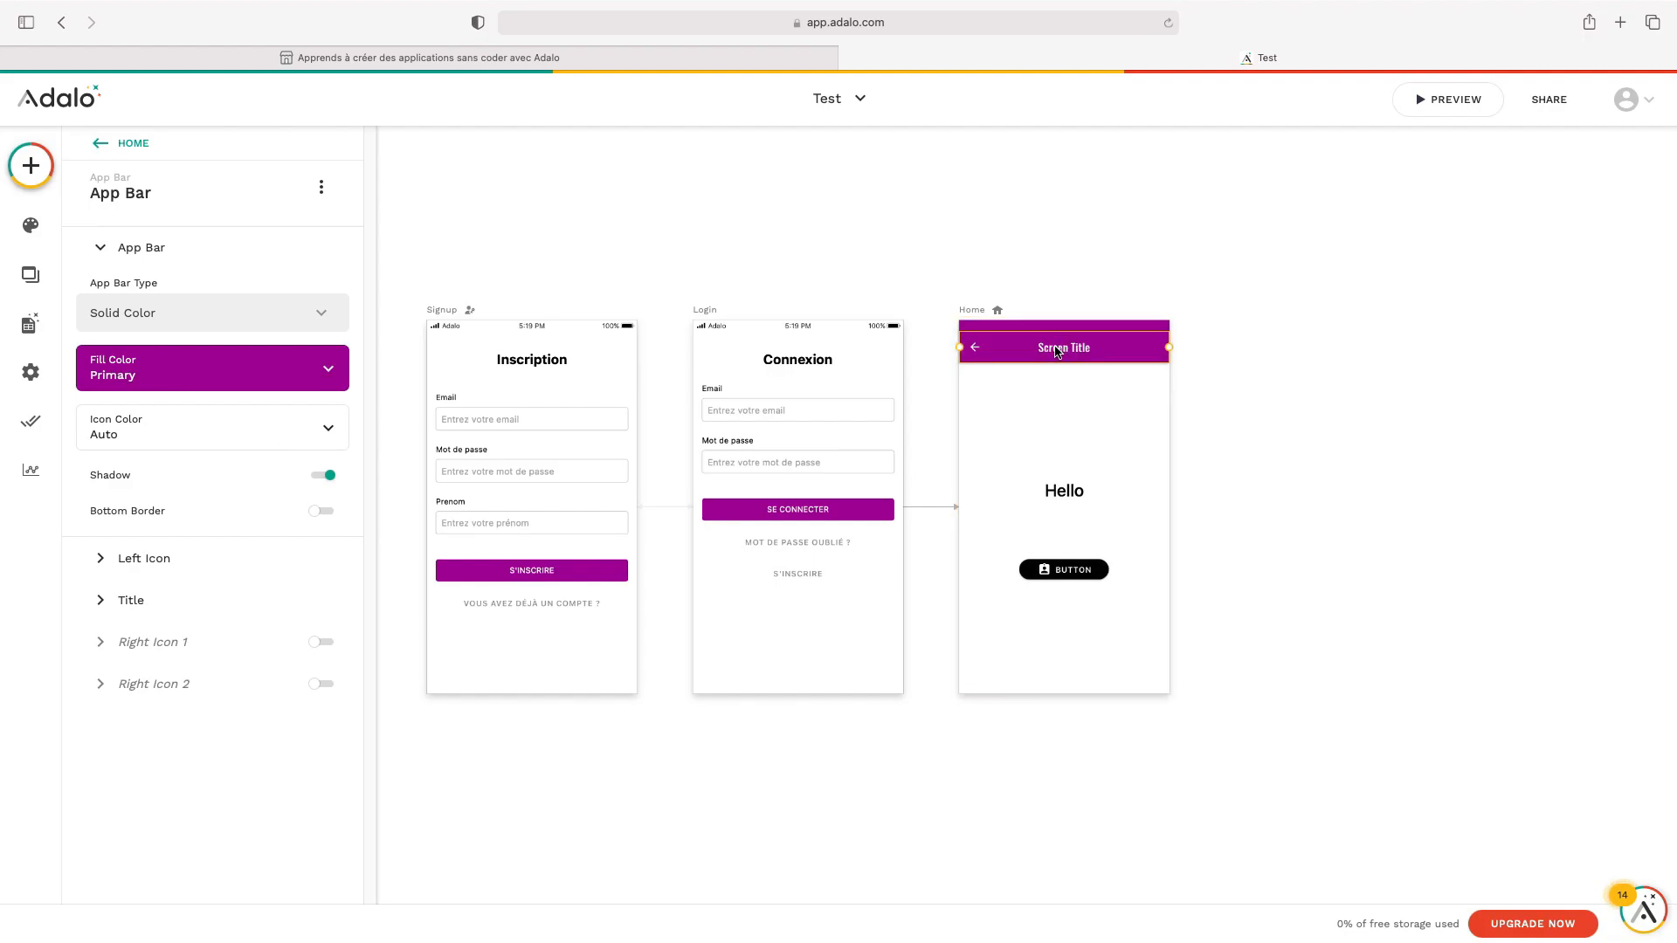
click(228, 599)
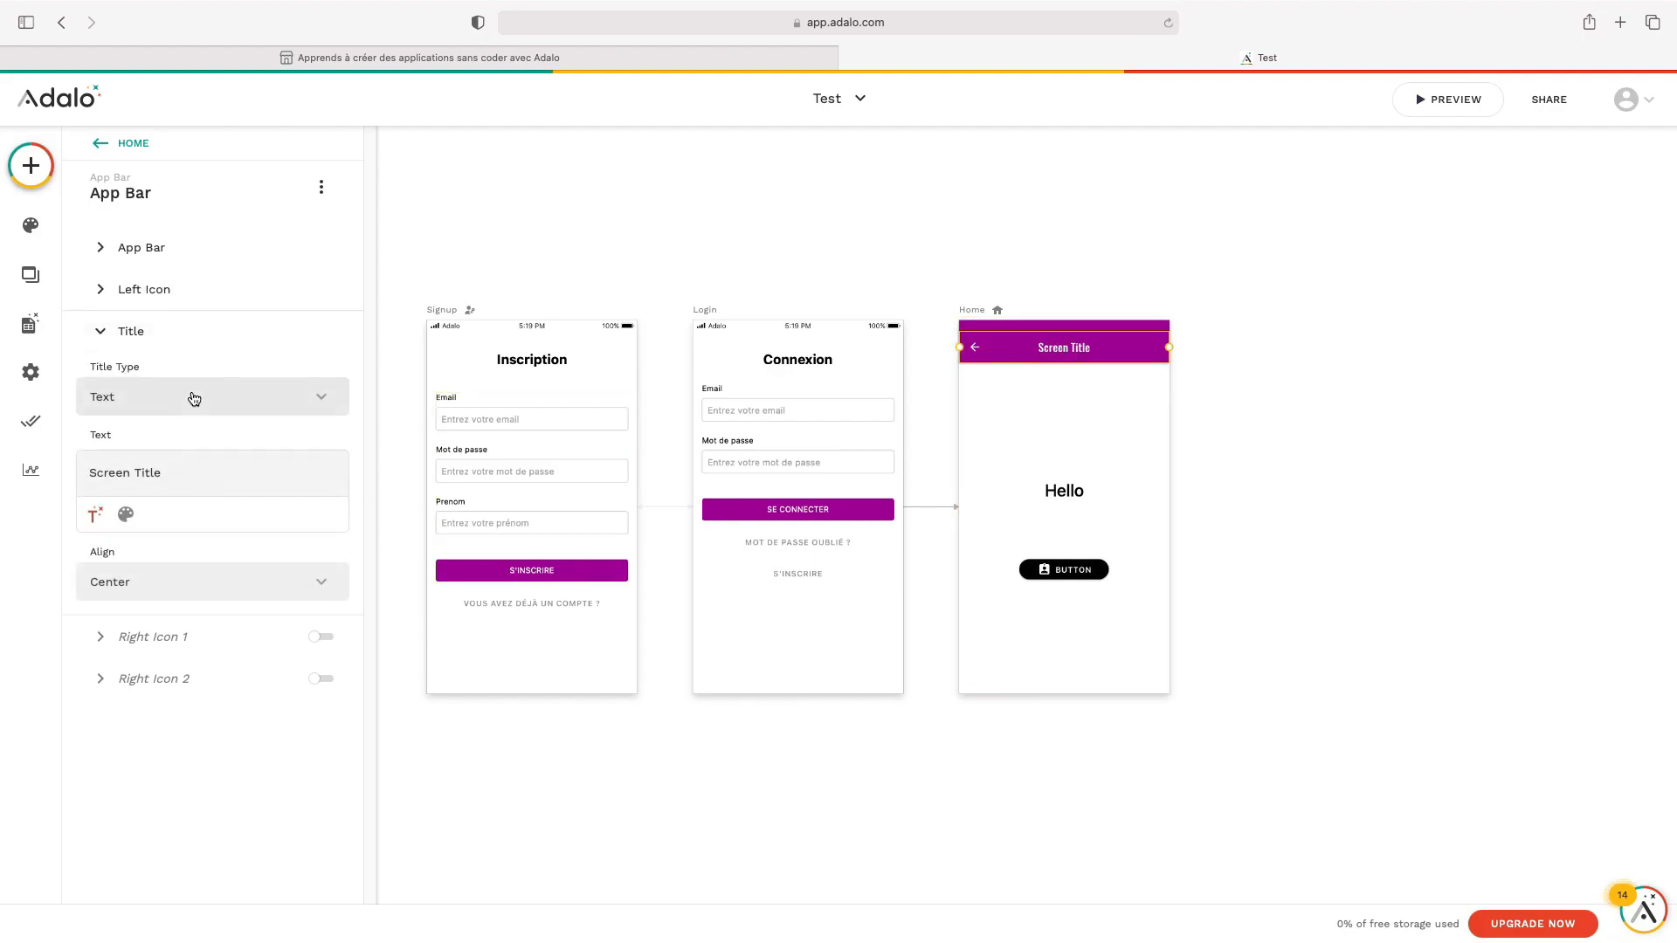
triple_click(191, 478)
text(Accueil)
click(1004, 378)
Switch off the app bar's left back-arrow icon
click(975, 348)
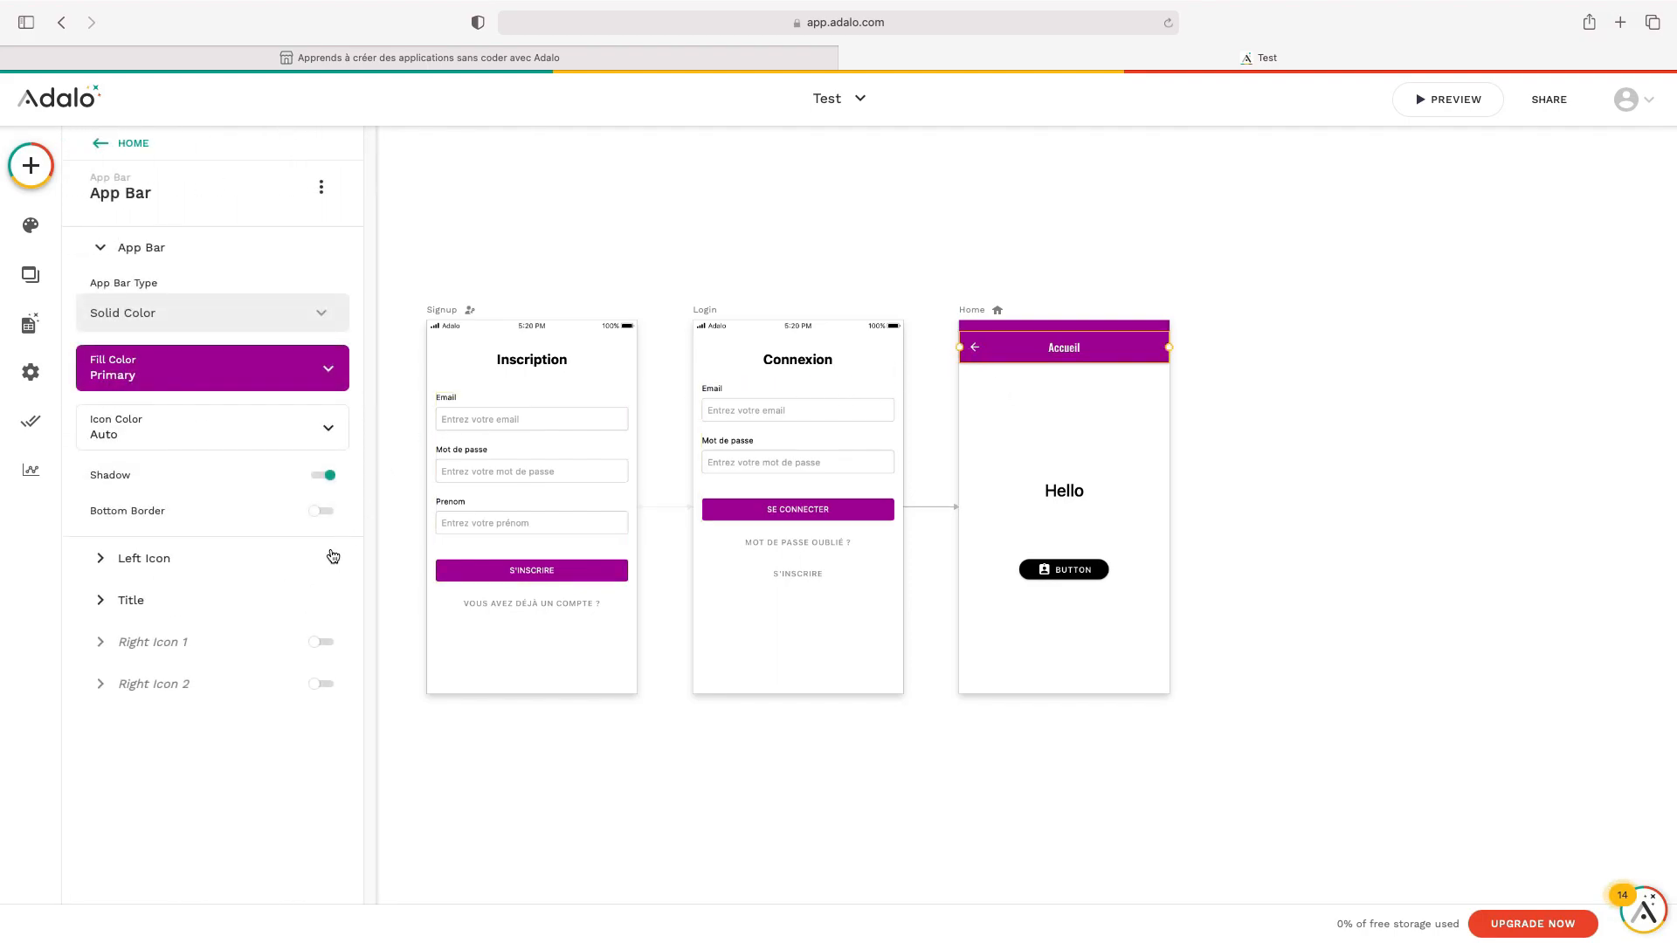
click(208, 572)
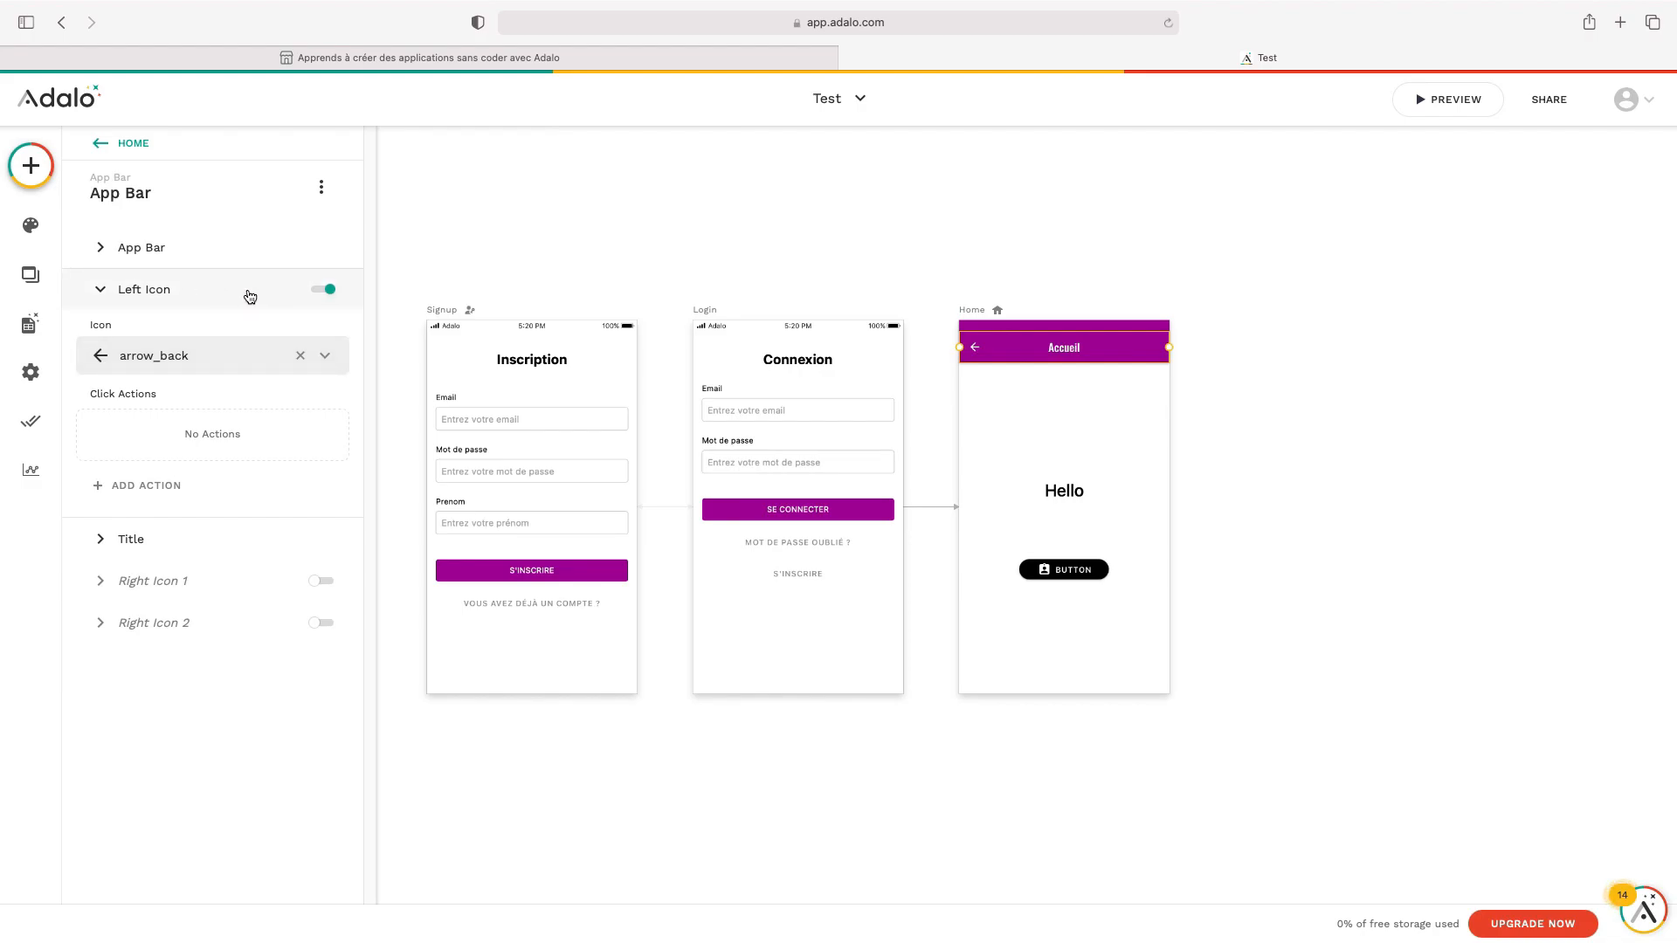
click(323, 291)
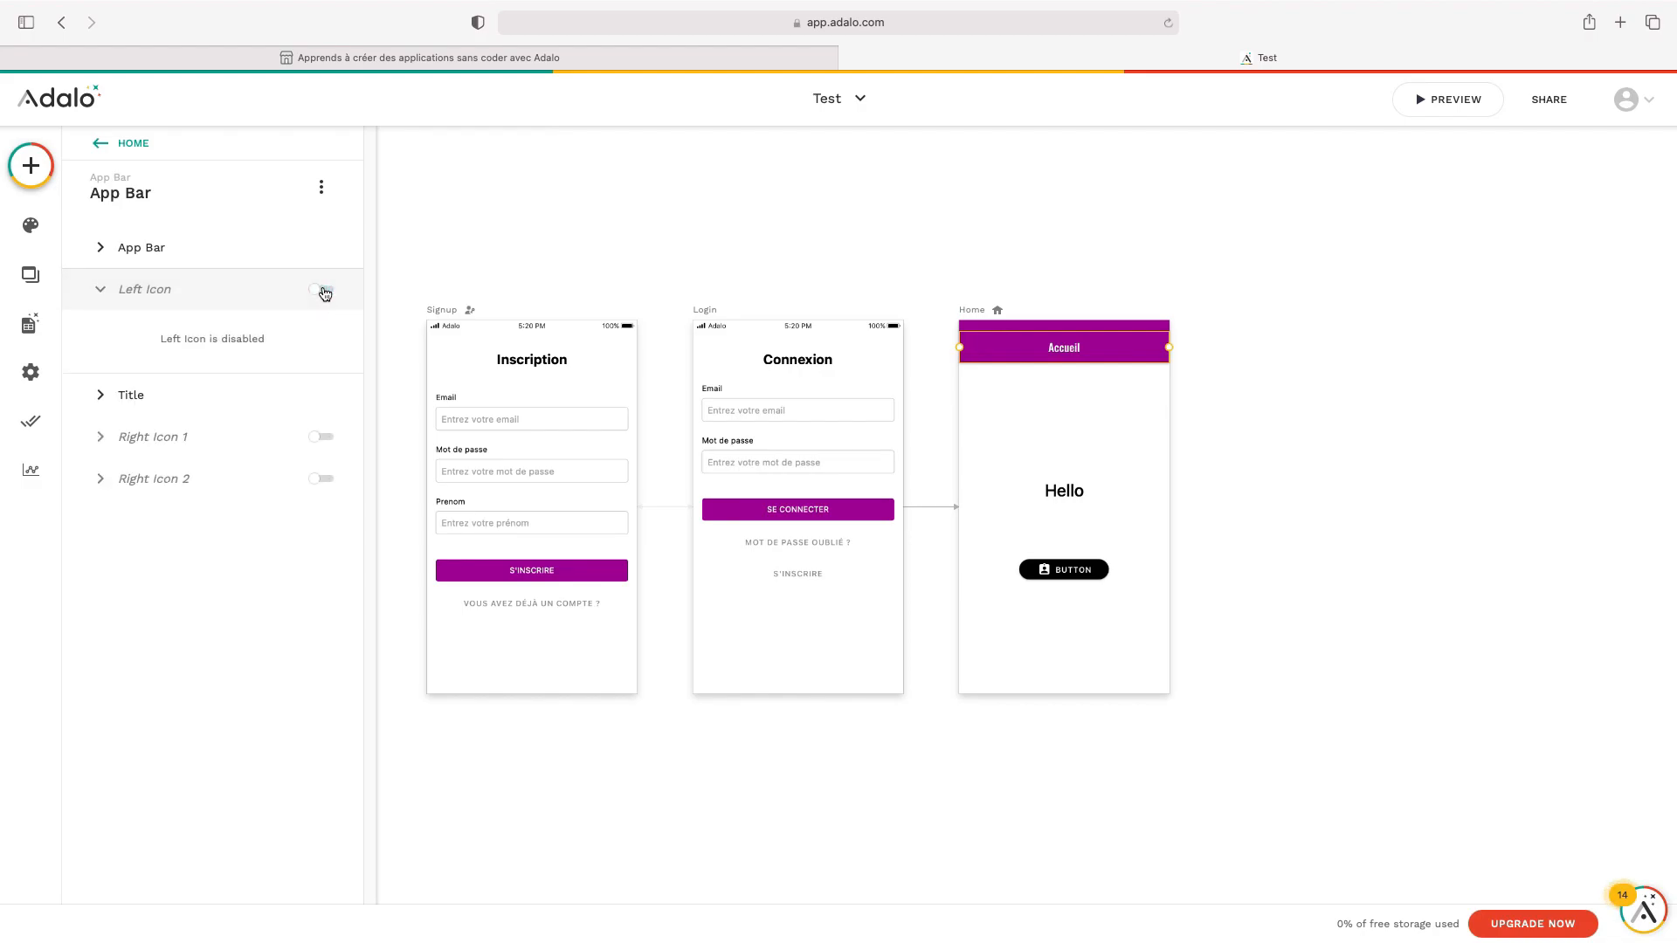
click(1267, 449)
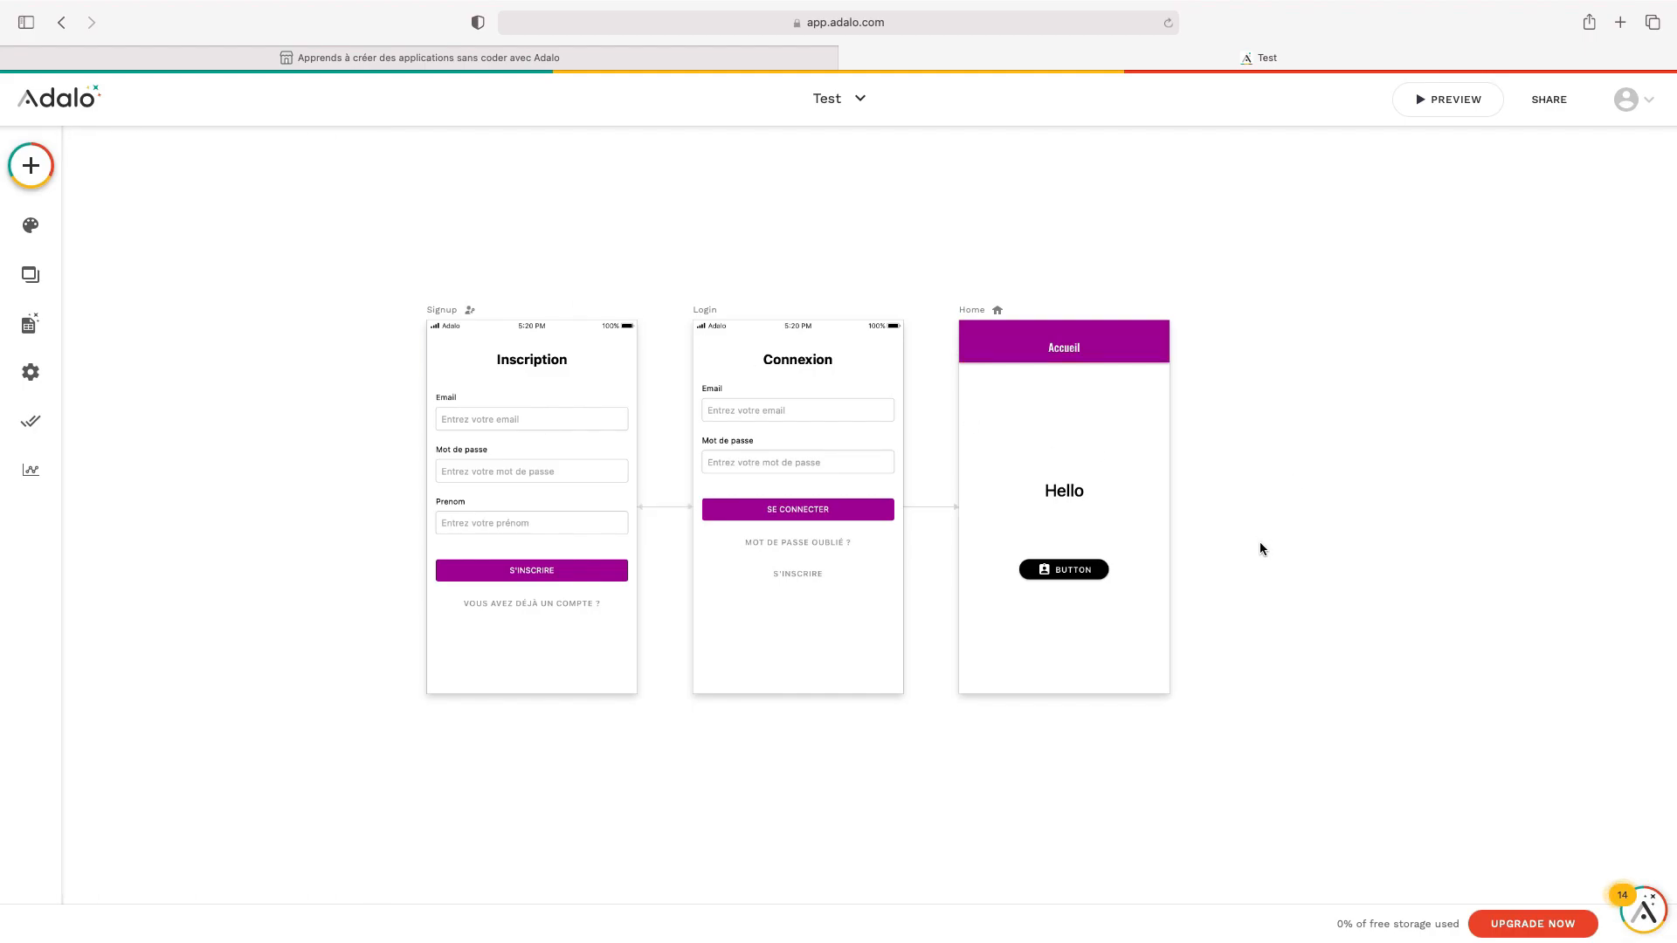
Drag Hello and the button up under the app bar, then drop an Image component below the button
click(31, 165)
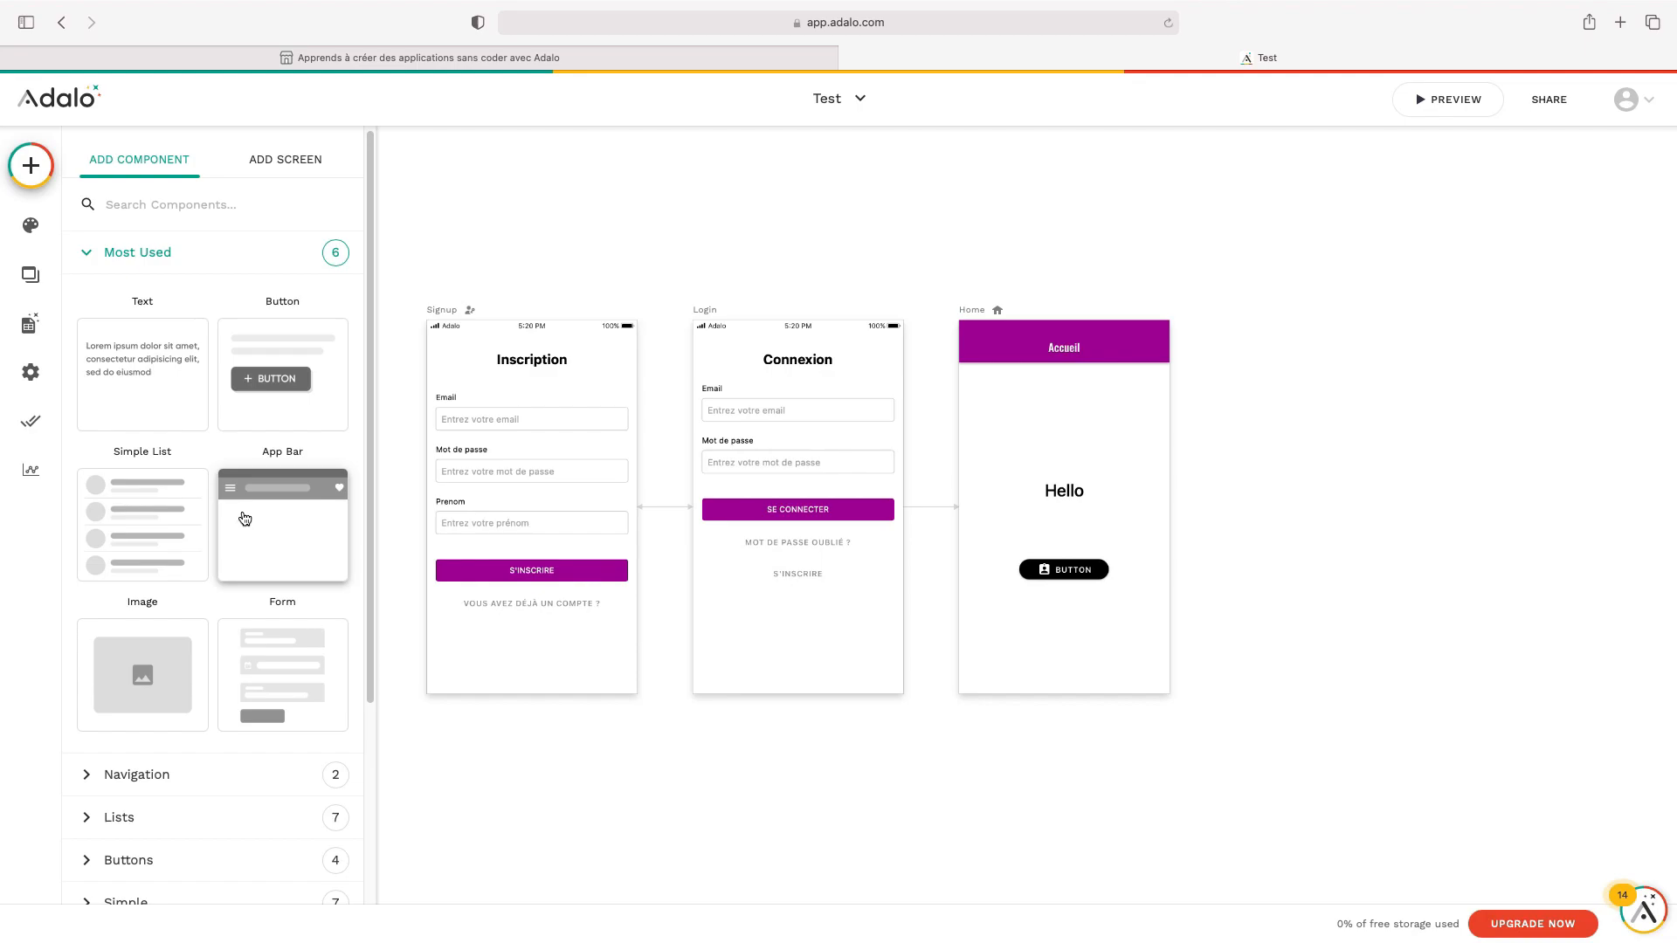
scroll(241, 521, down, 2)
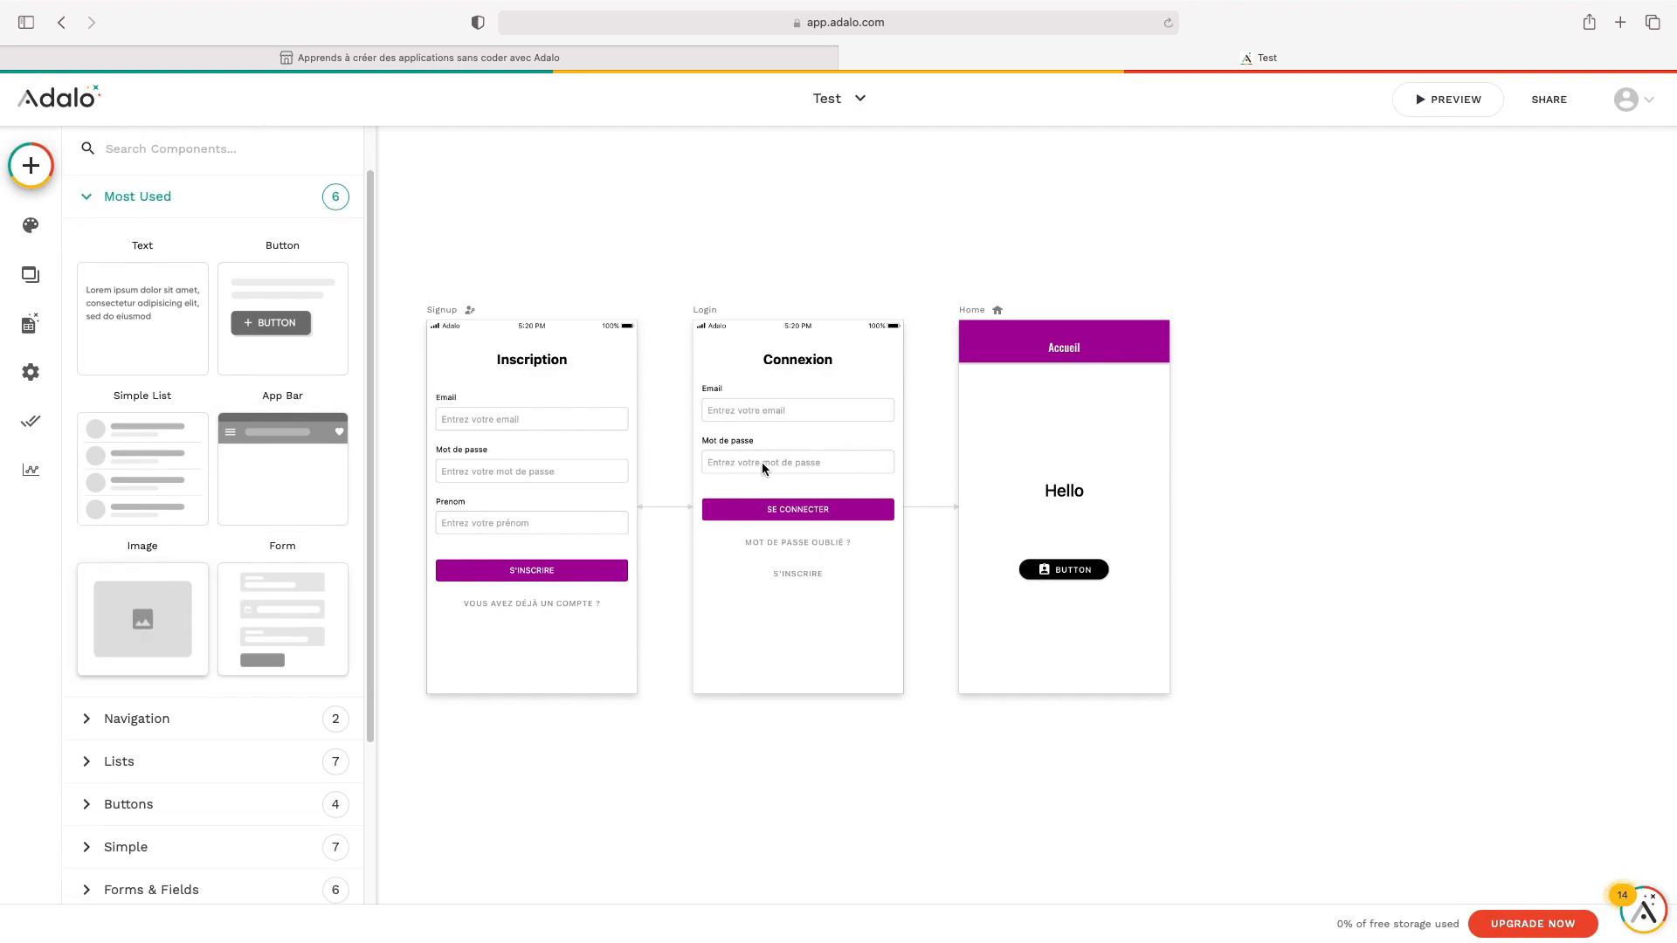
drag(1064, 494, 1055, 409)
drag(1066, 572, 1064, 458)
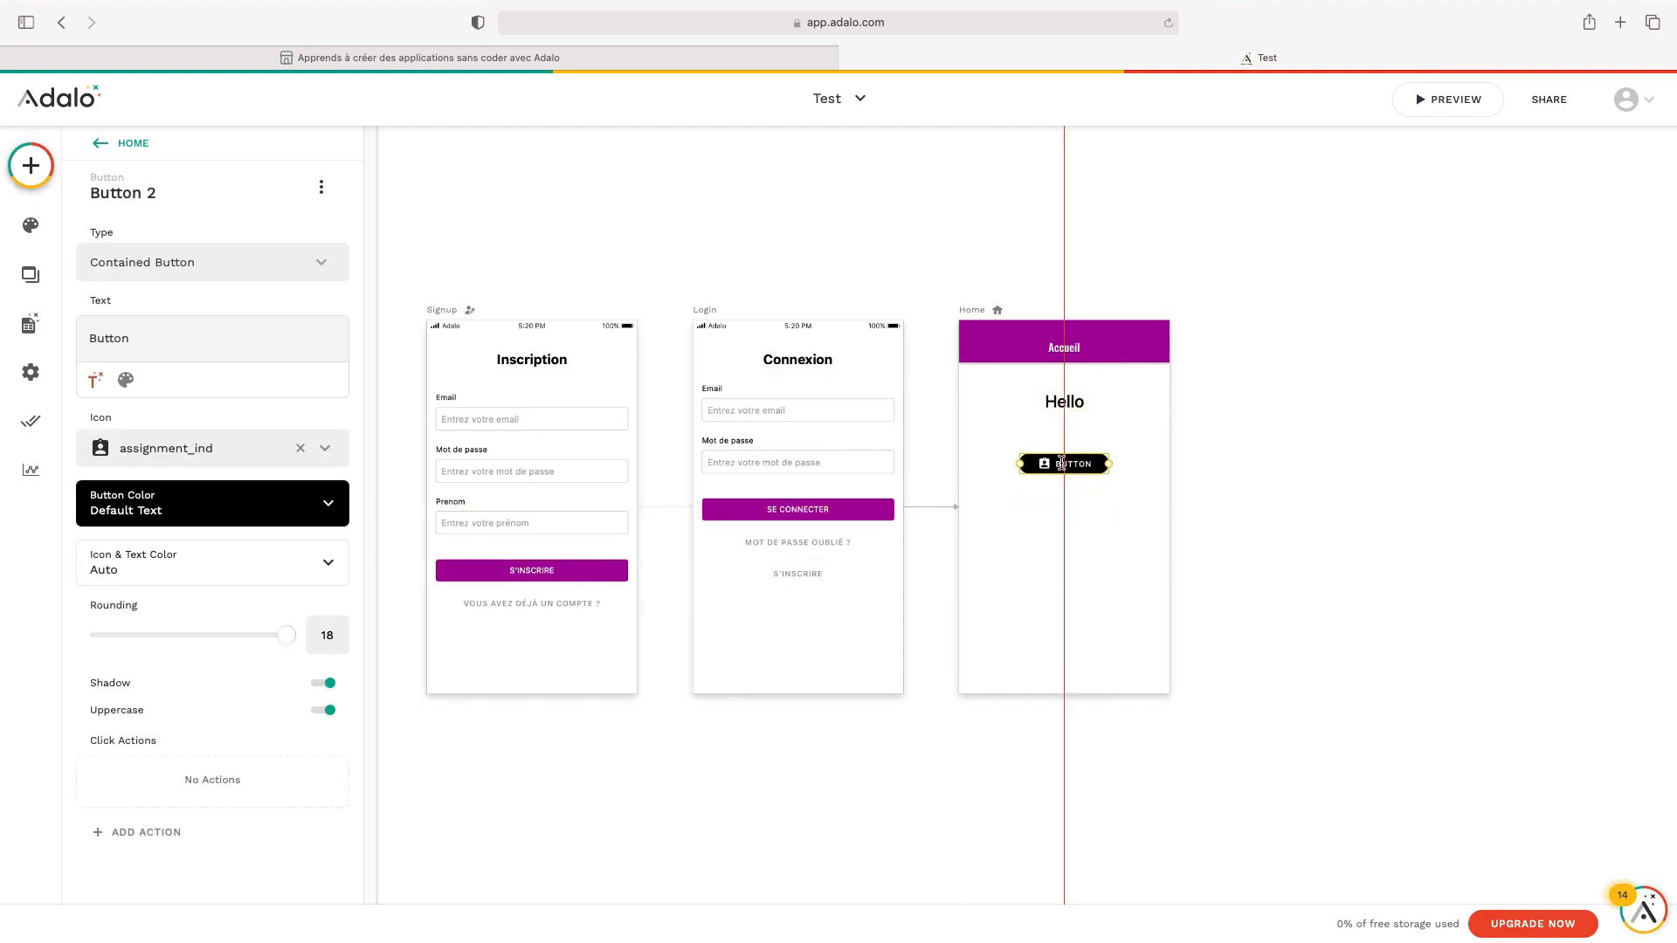
click(31, 166)
drag(175, 682, 1064, 568)
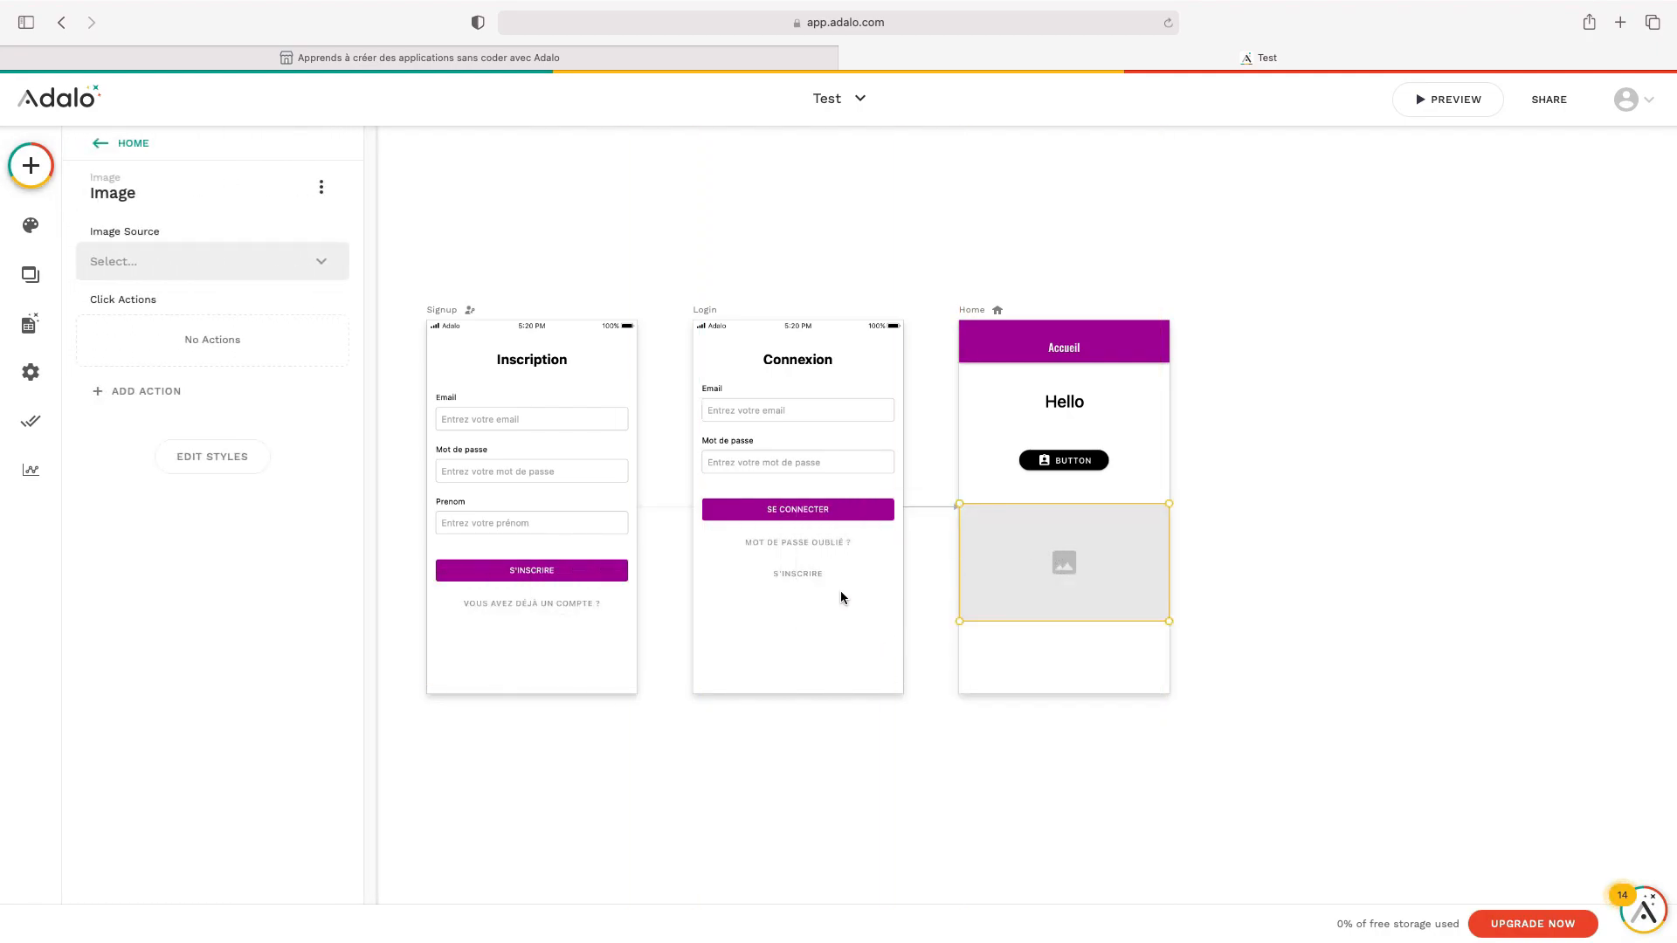
Set the image source to Upload and upload the wooden house JPEG into the placeholder
click(277, 268)
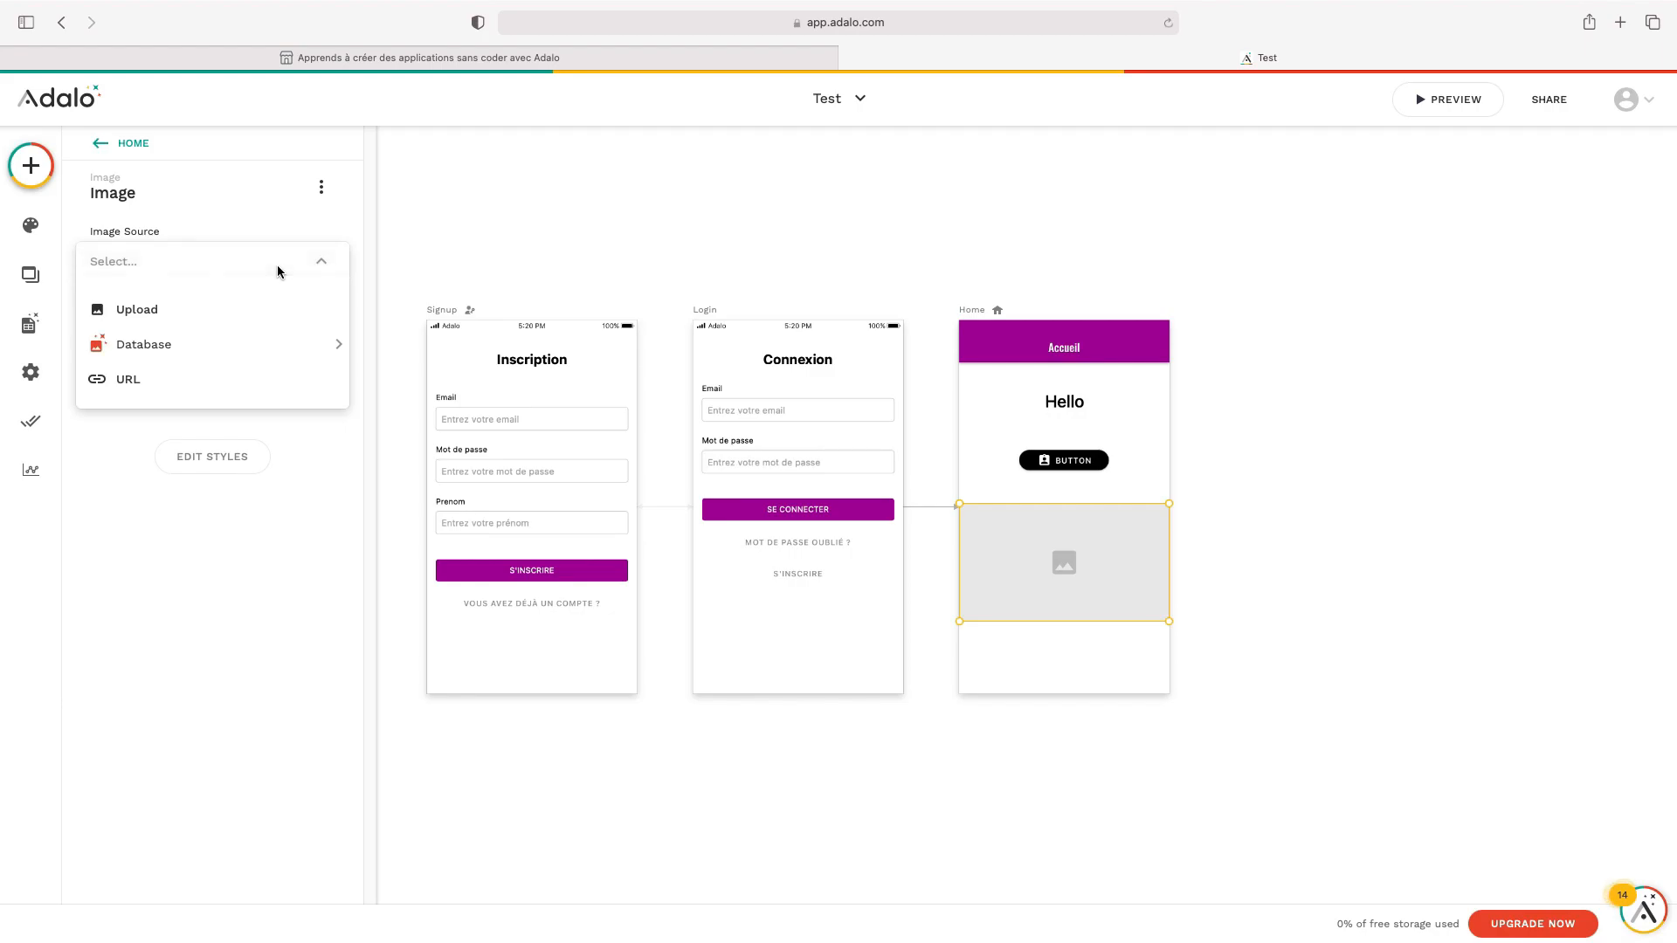
mouse_move(290, 347)
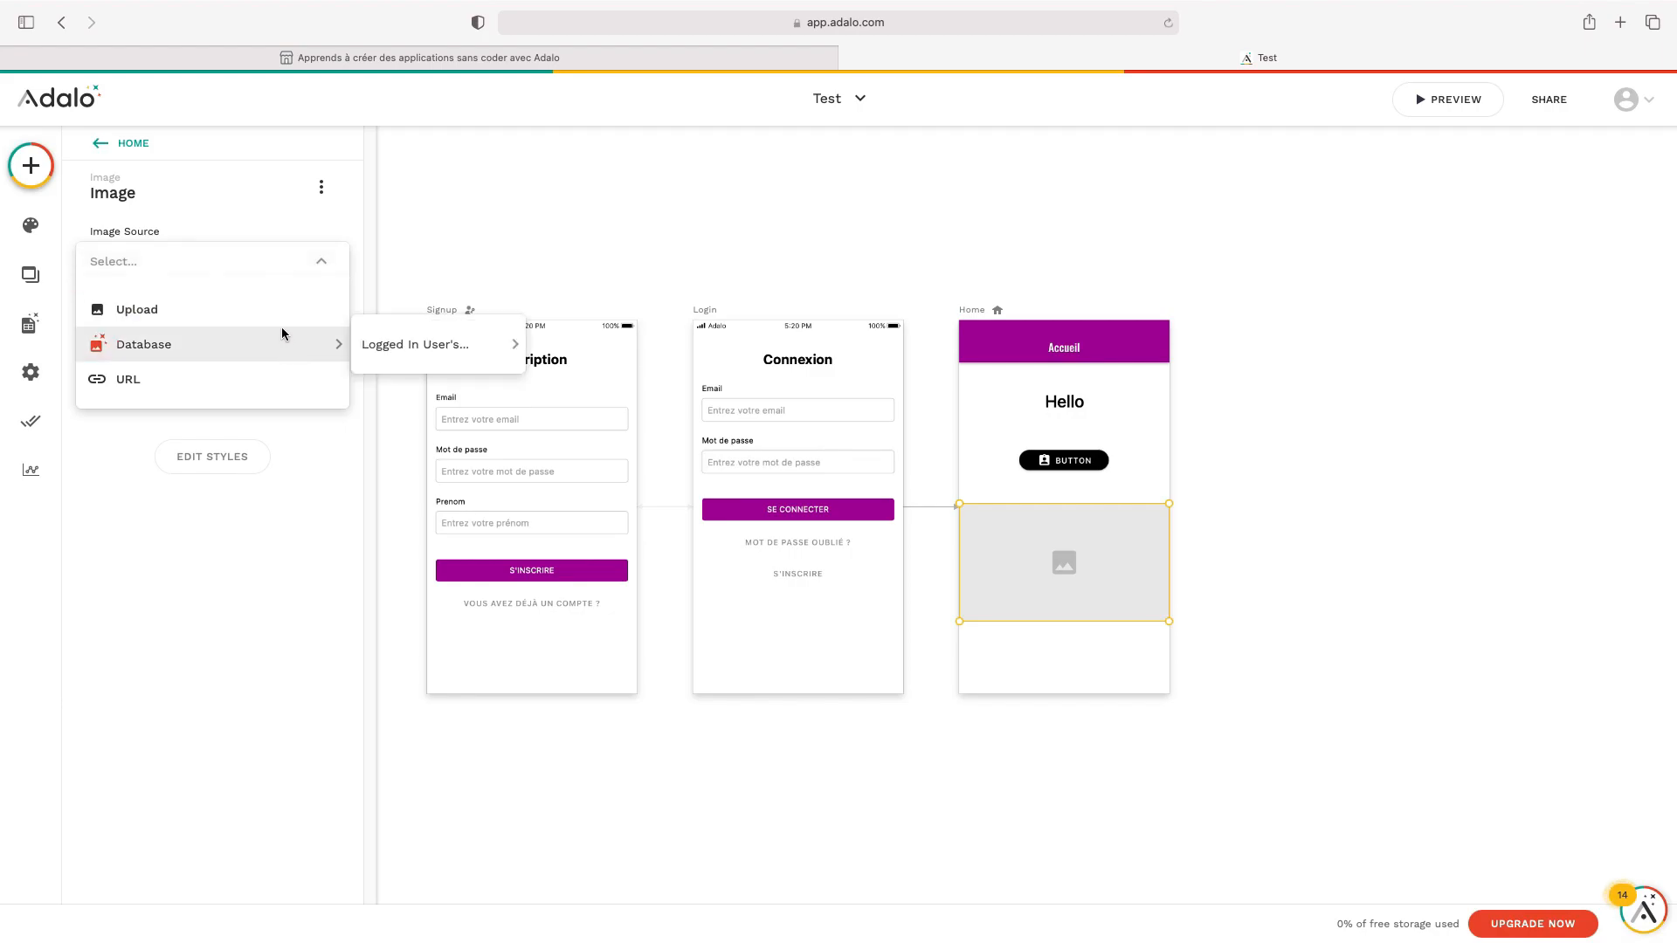
mouse_move(463, 337)
click(942, 615)
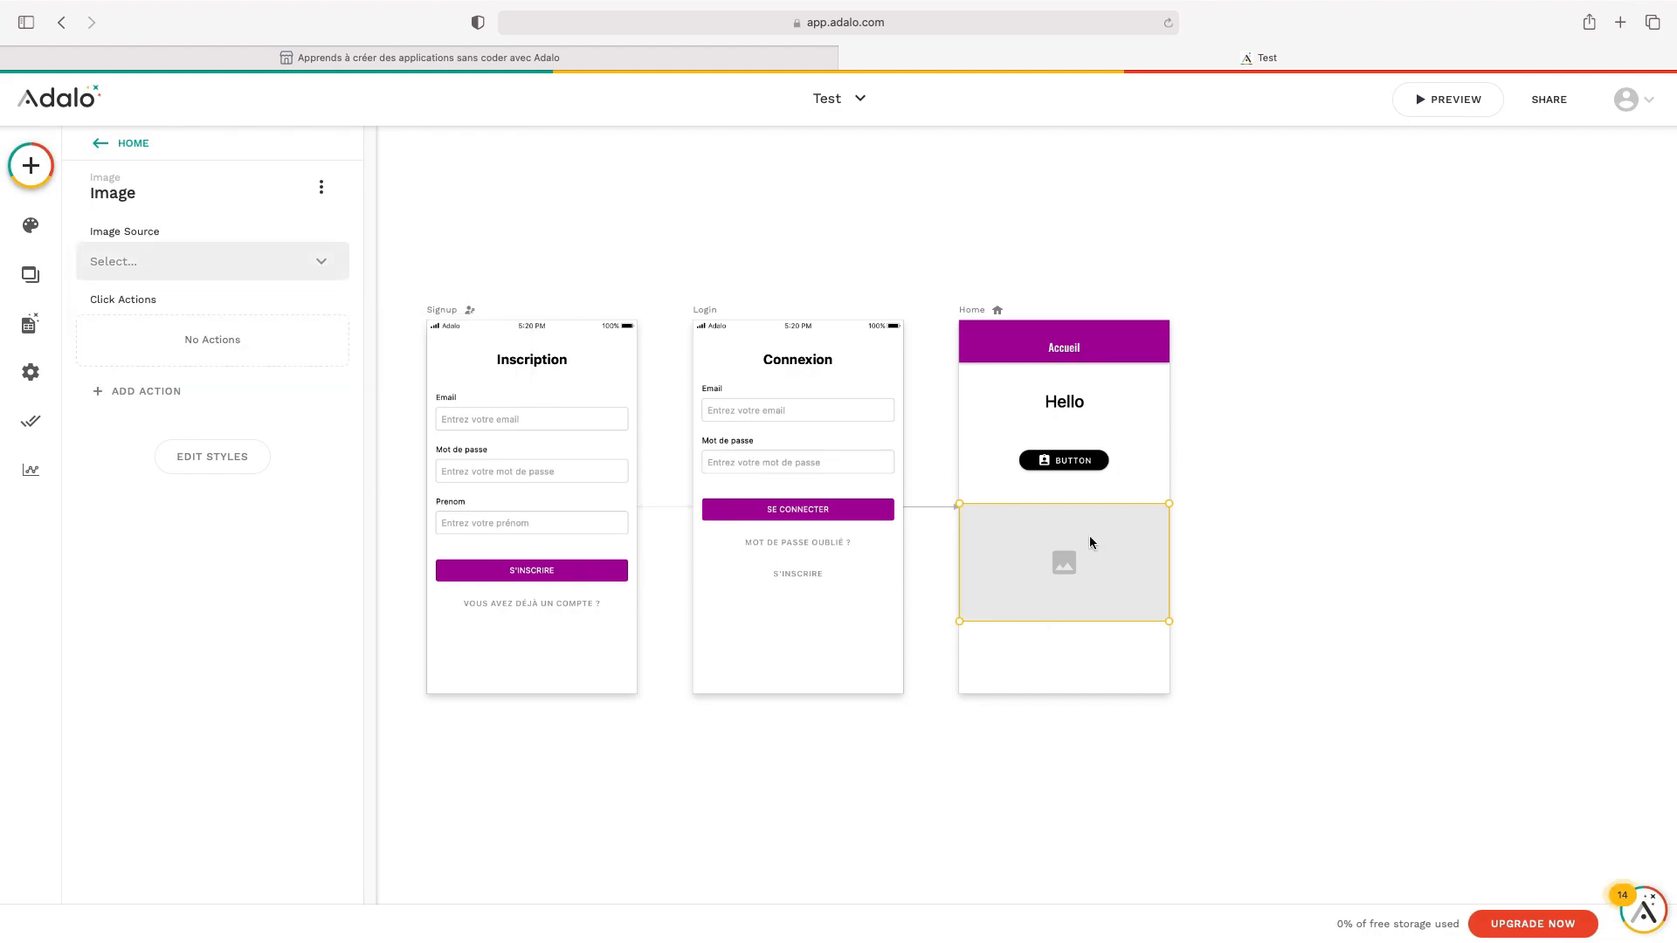
click(243, 275)
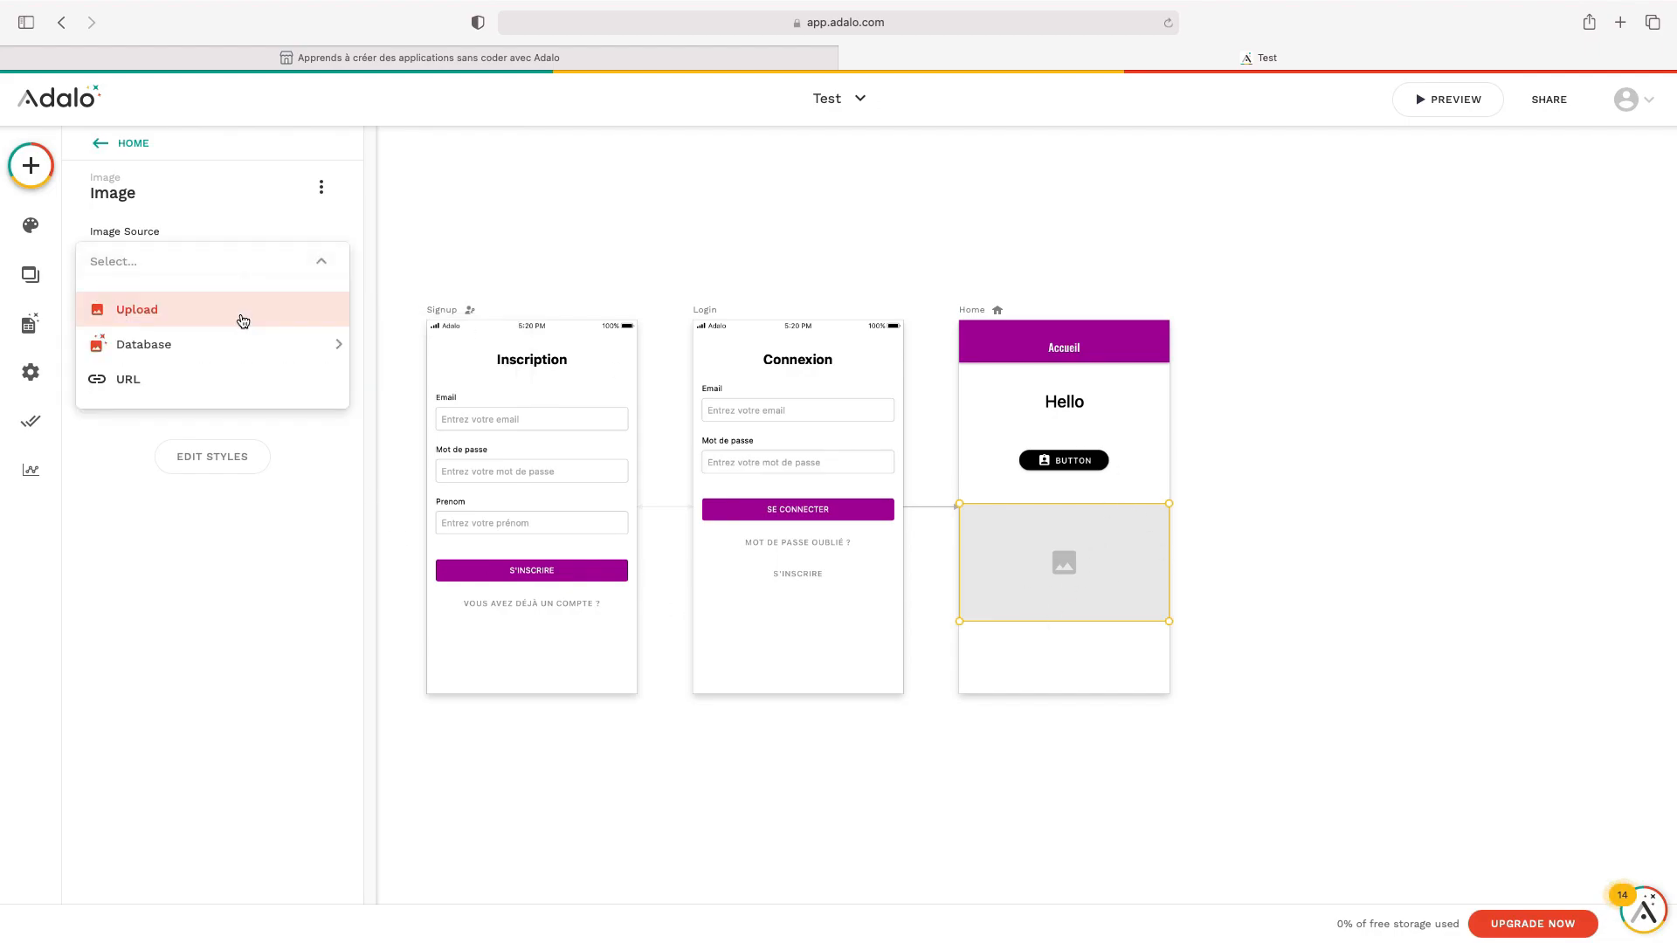
mouse_move(218, 346)
mouse_move(407, 352)
click(234, 311)
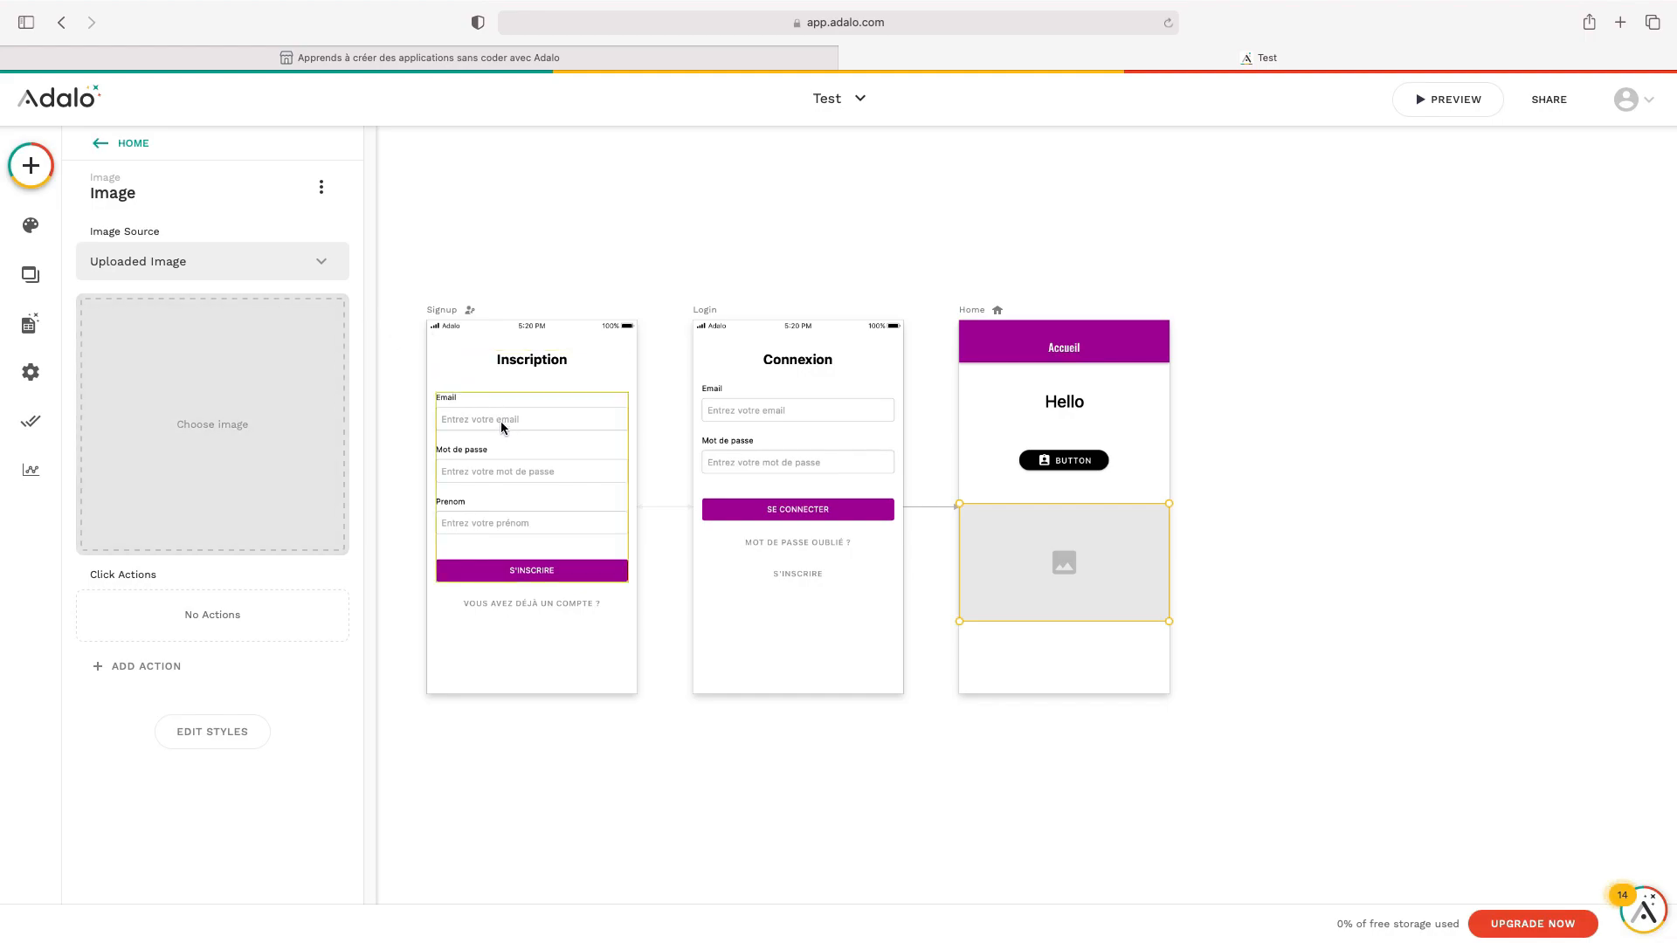
click(206, 432)
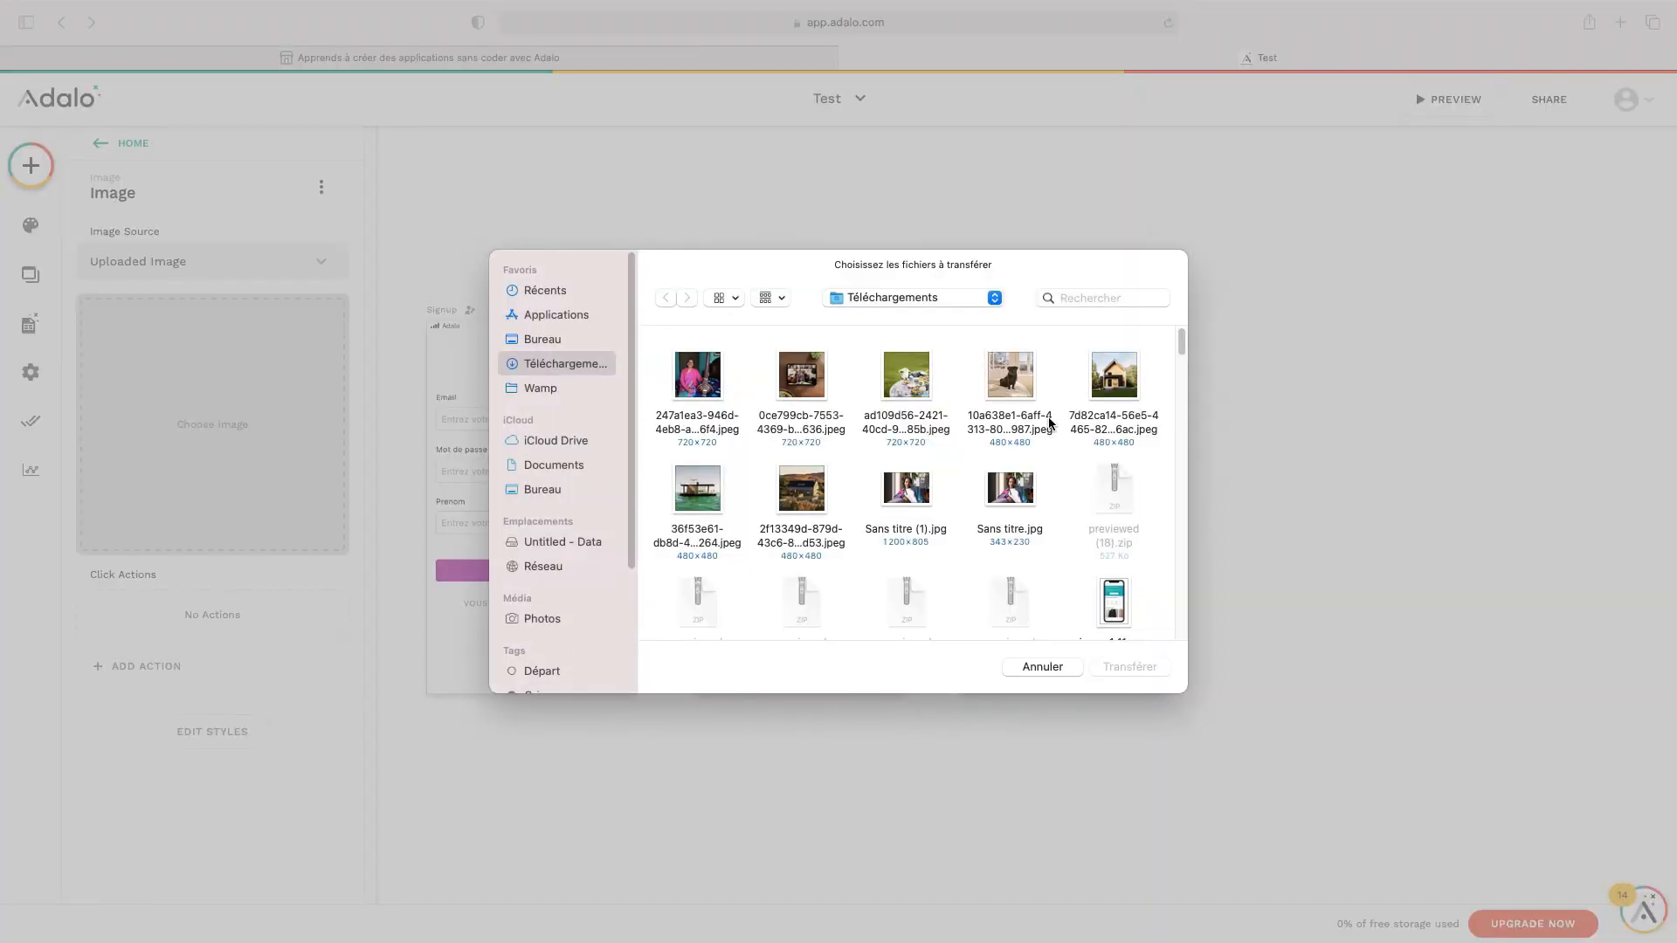
click(1127, 372)
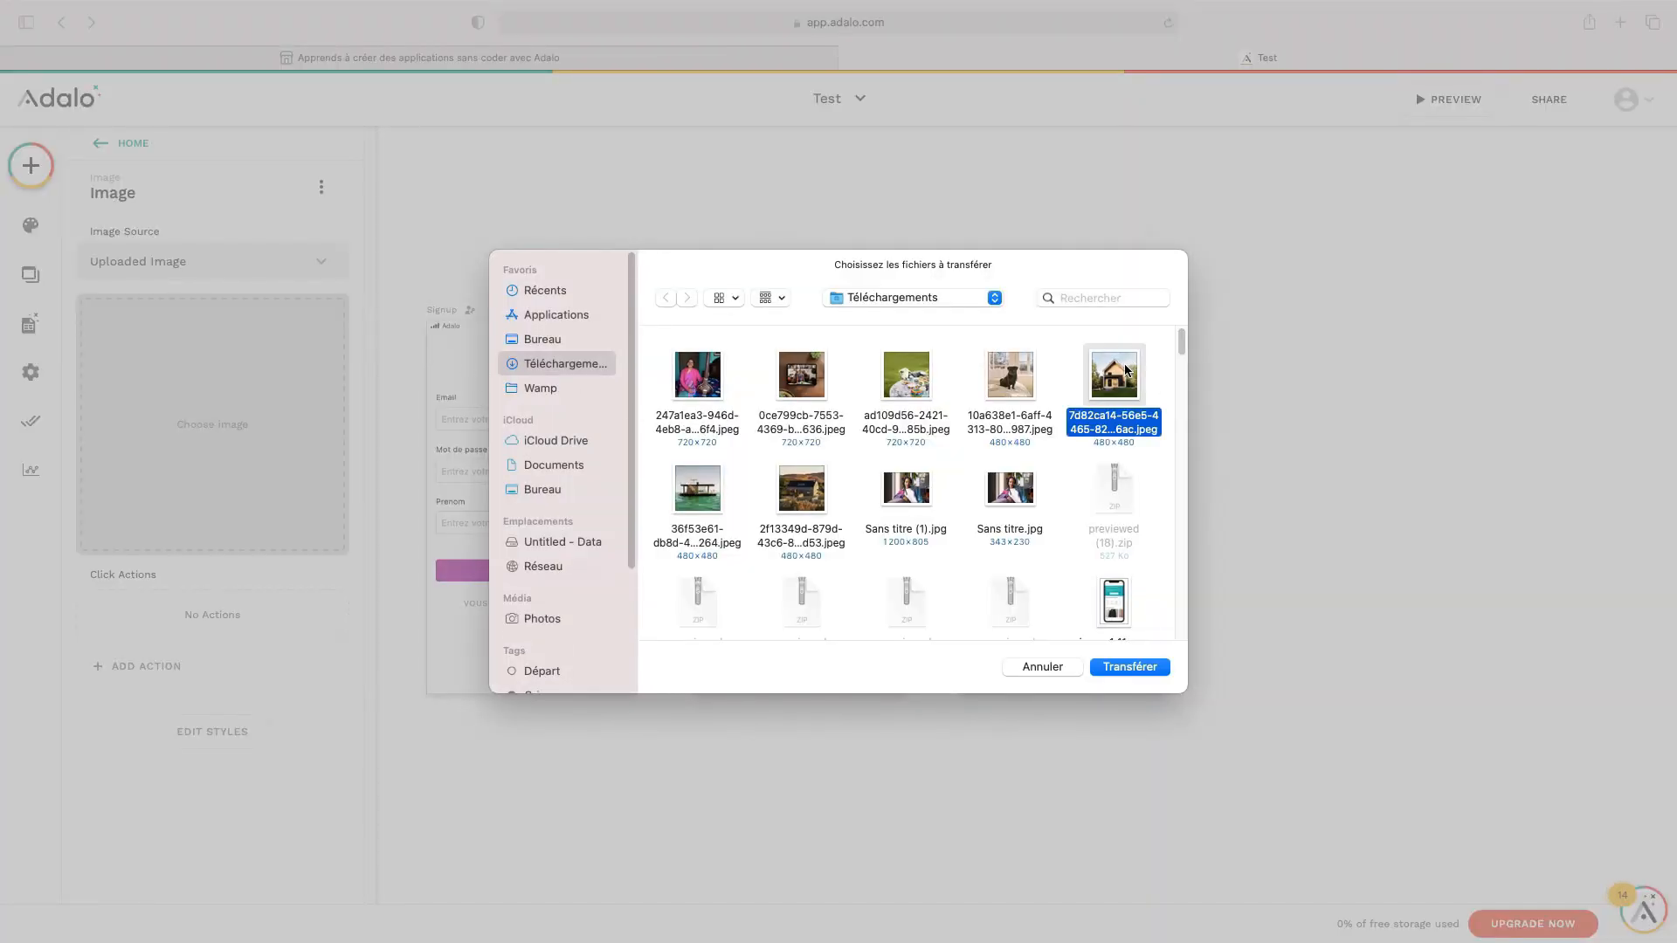
click(1128, 669)
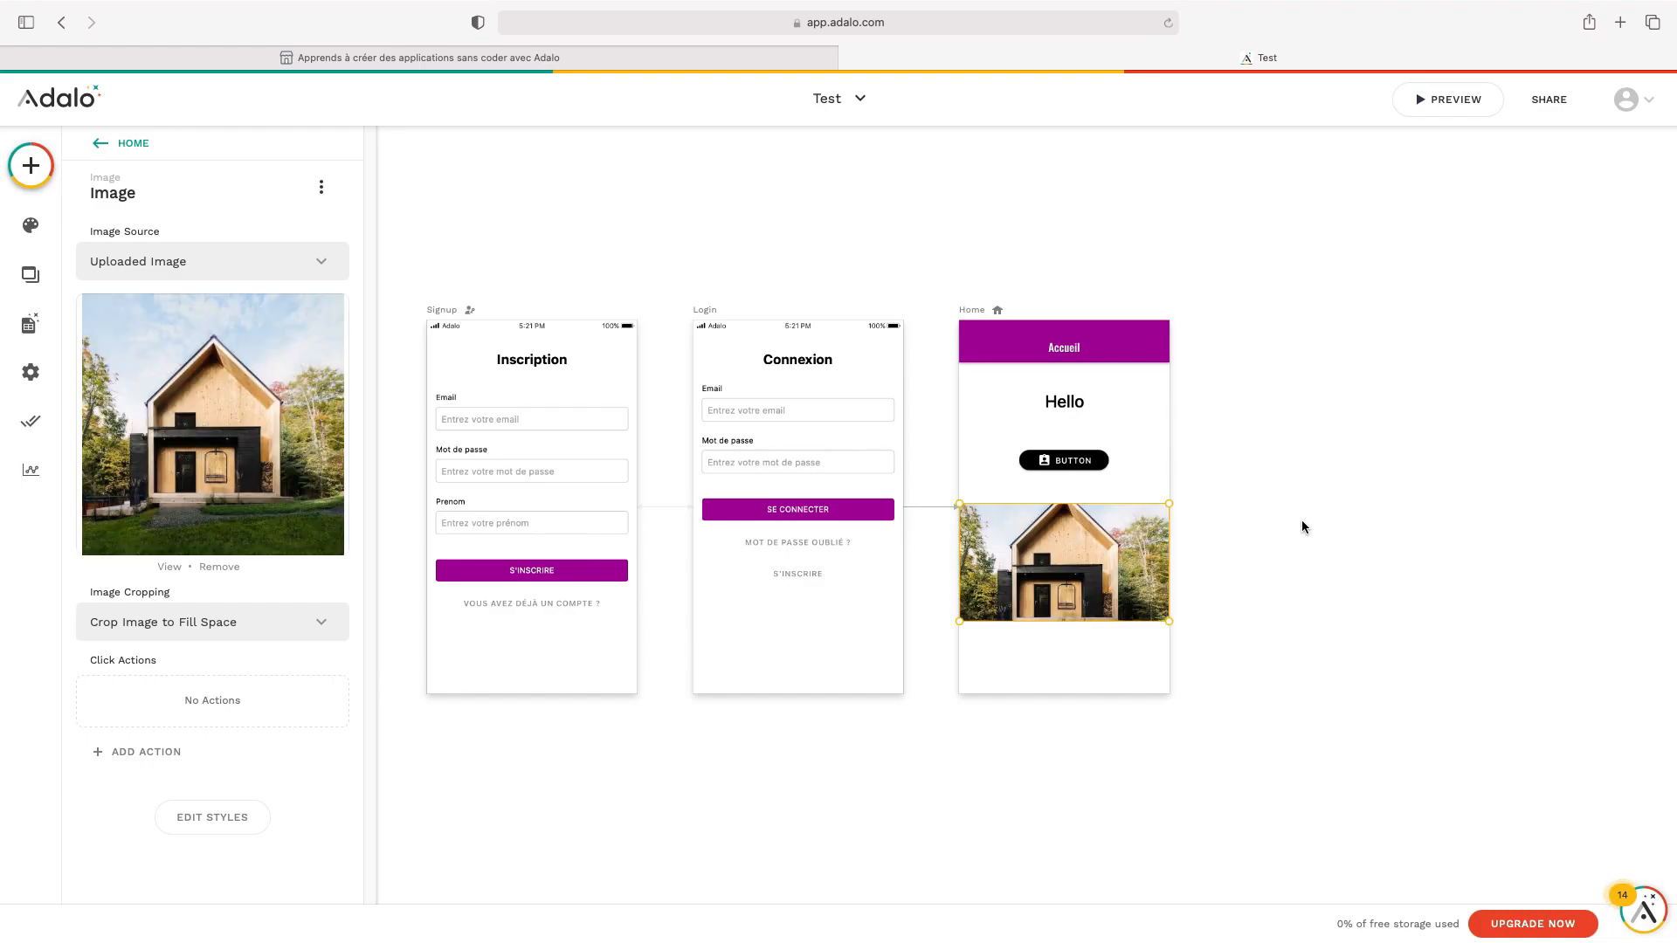
click(1199, 522)
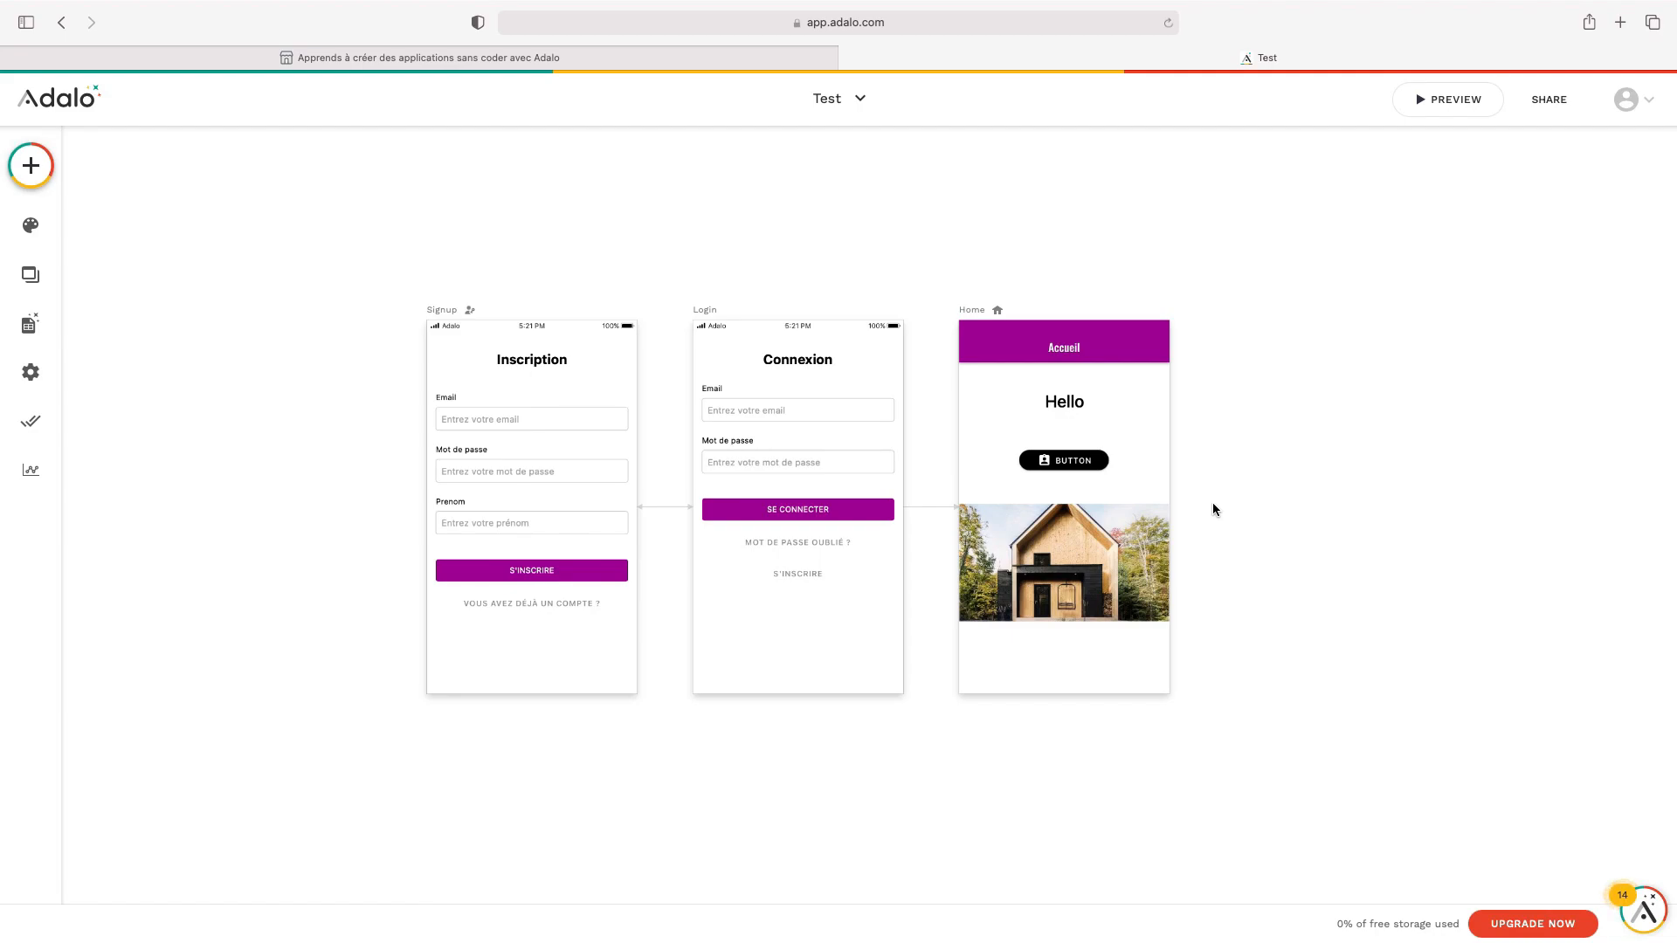
click(1440, 116)
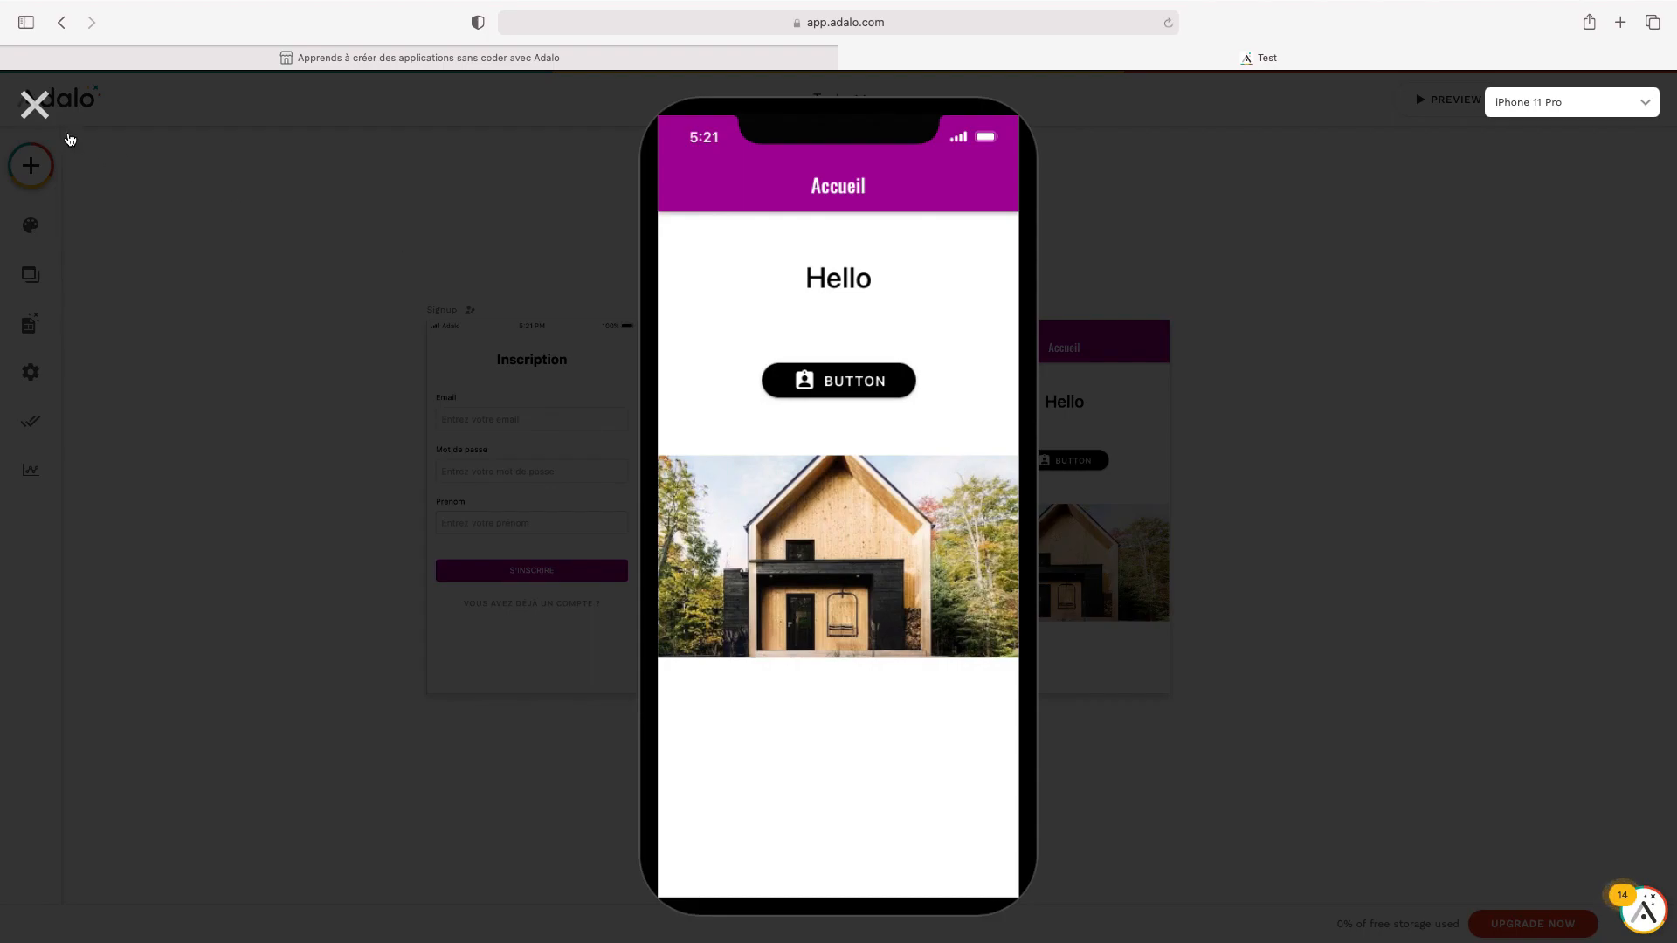
click(48, 113)
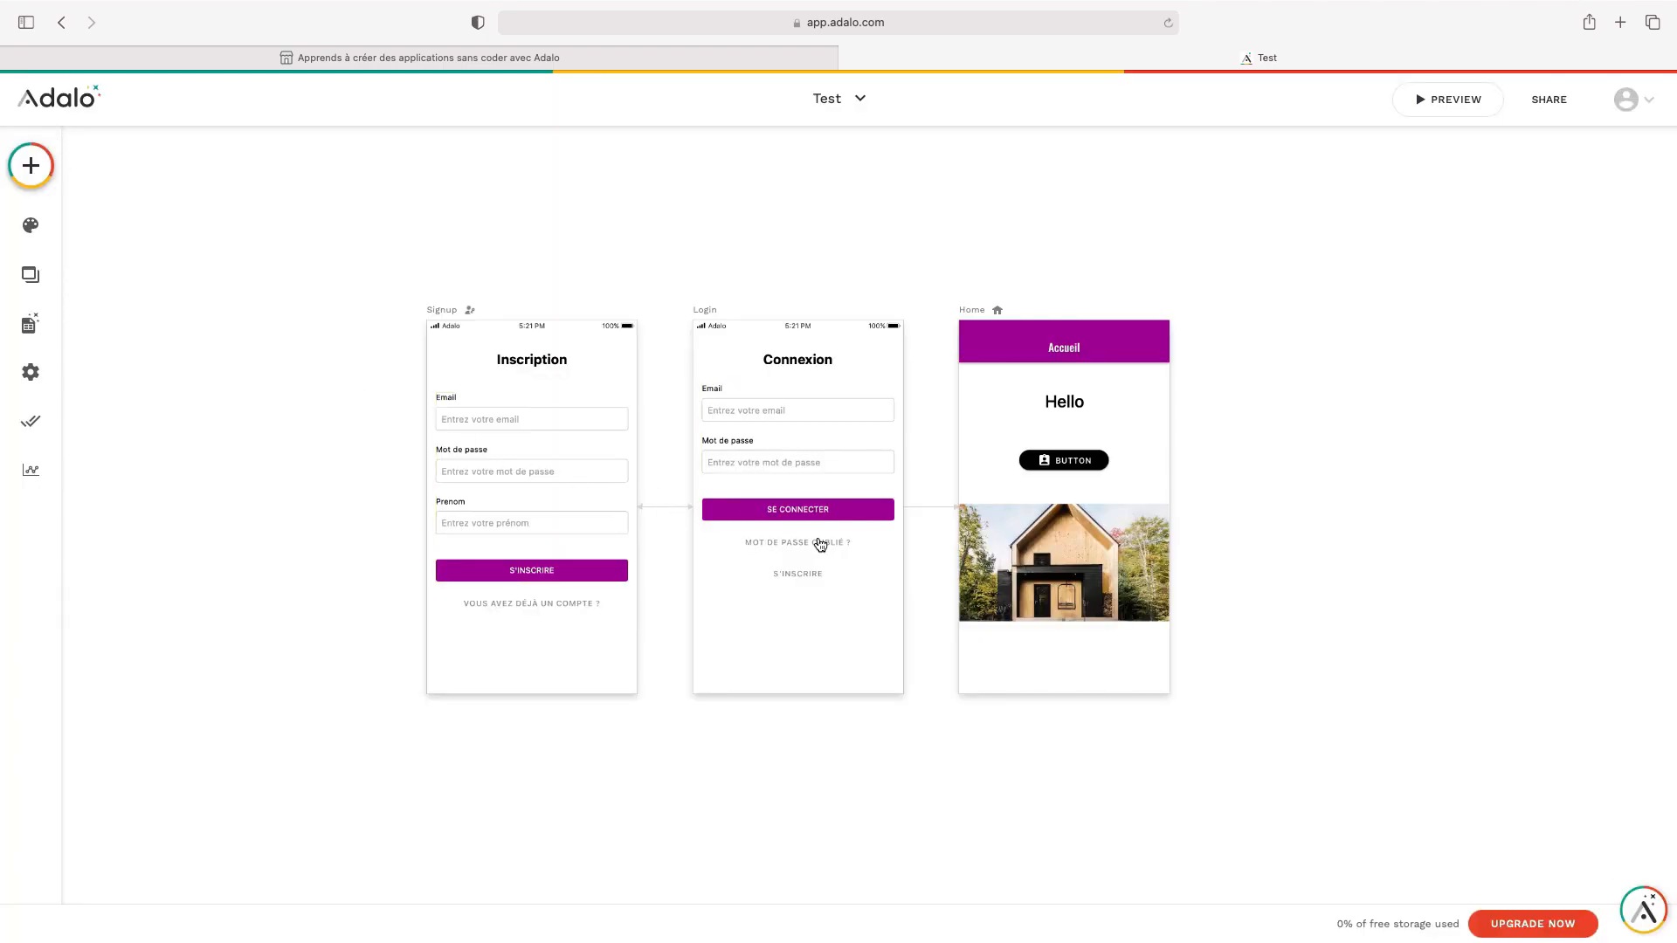
Set the house image cropping to Show Full Image (Don't Crop) and check it in preview
click(1006, 547)
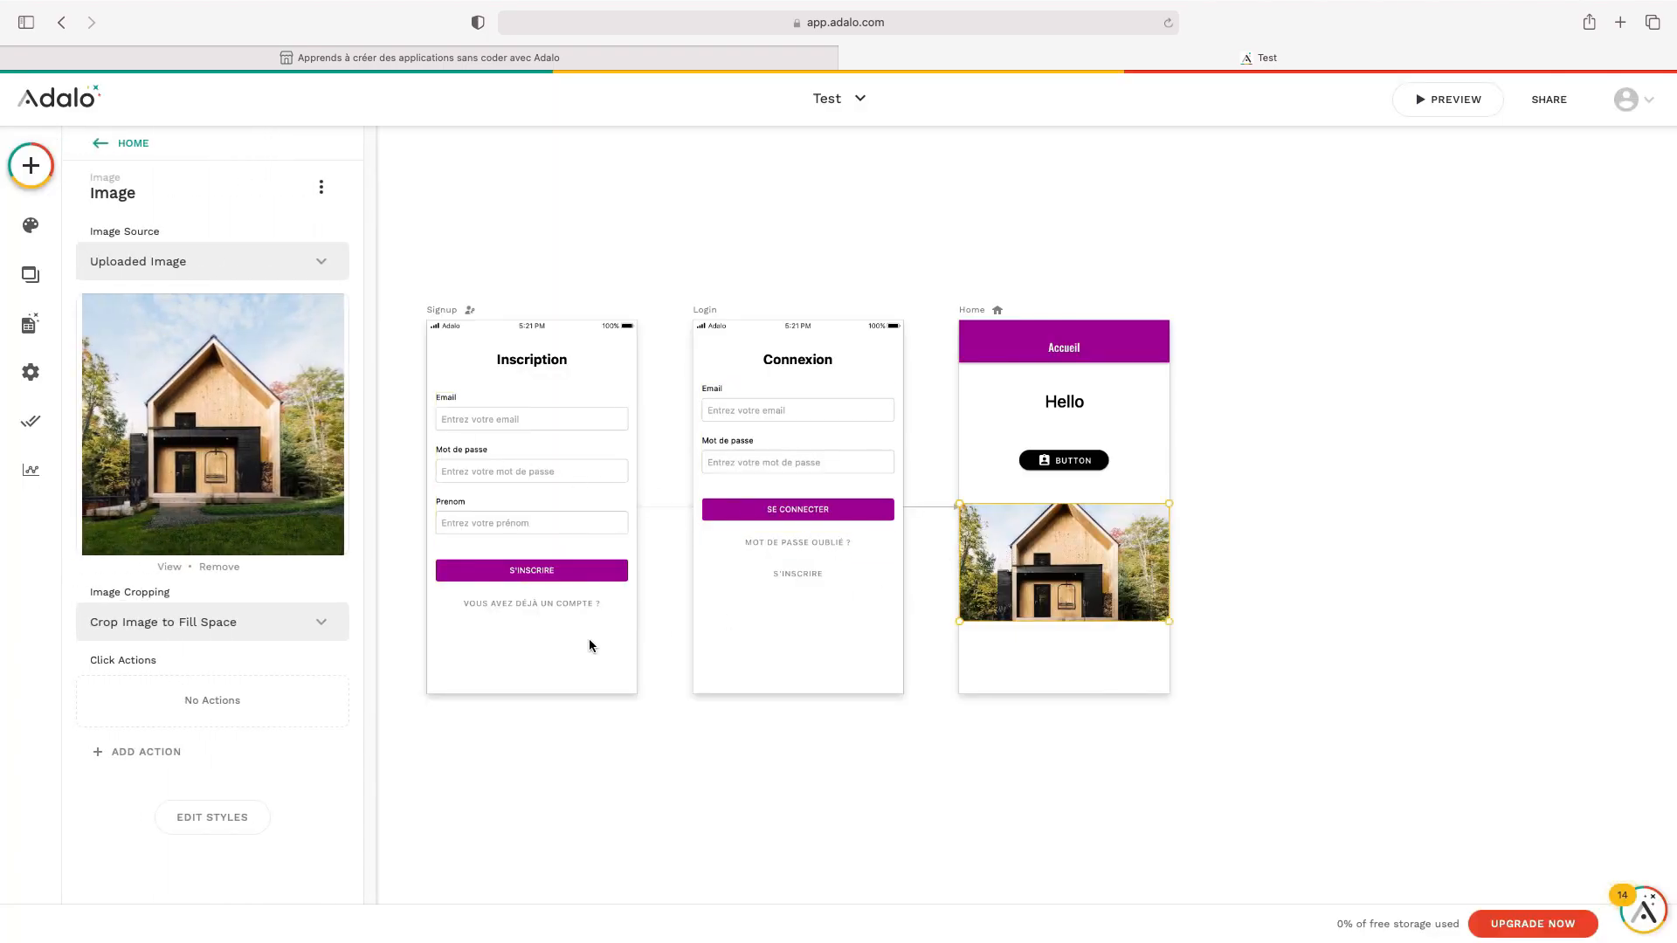
click(165, 624)
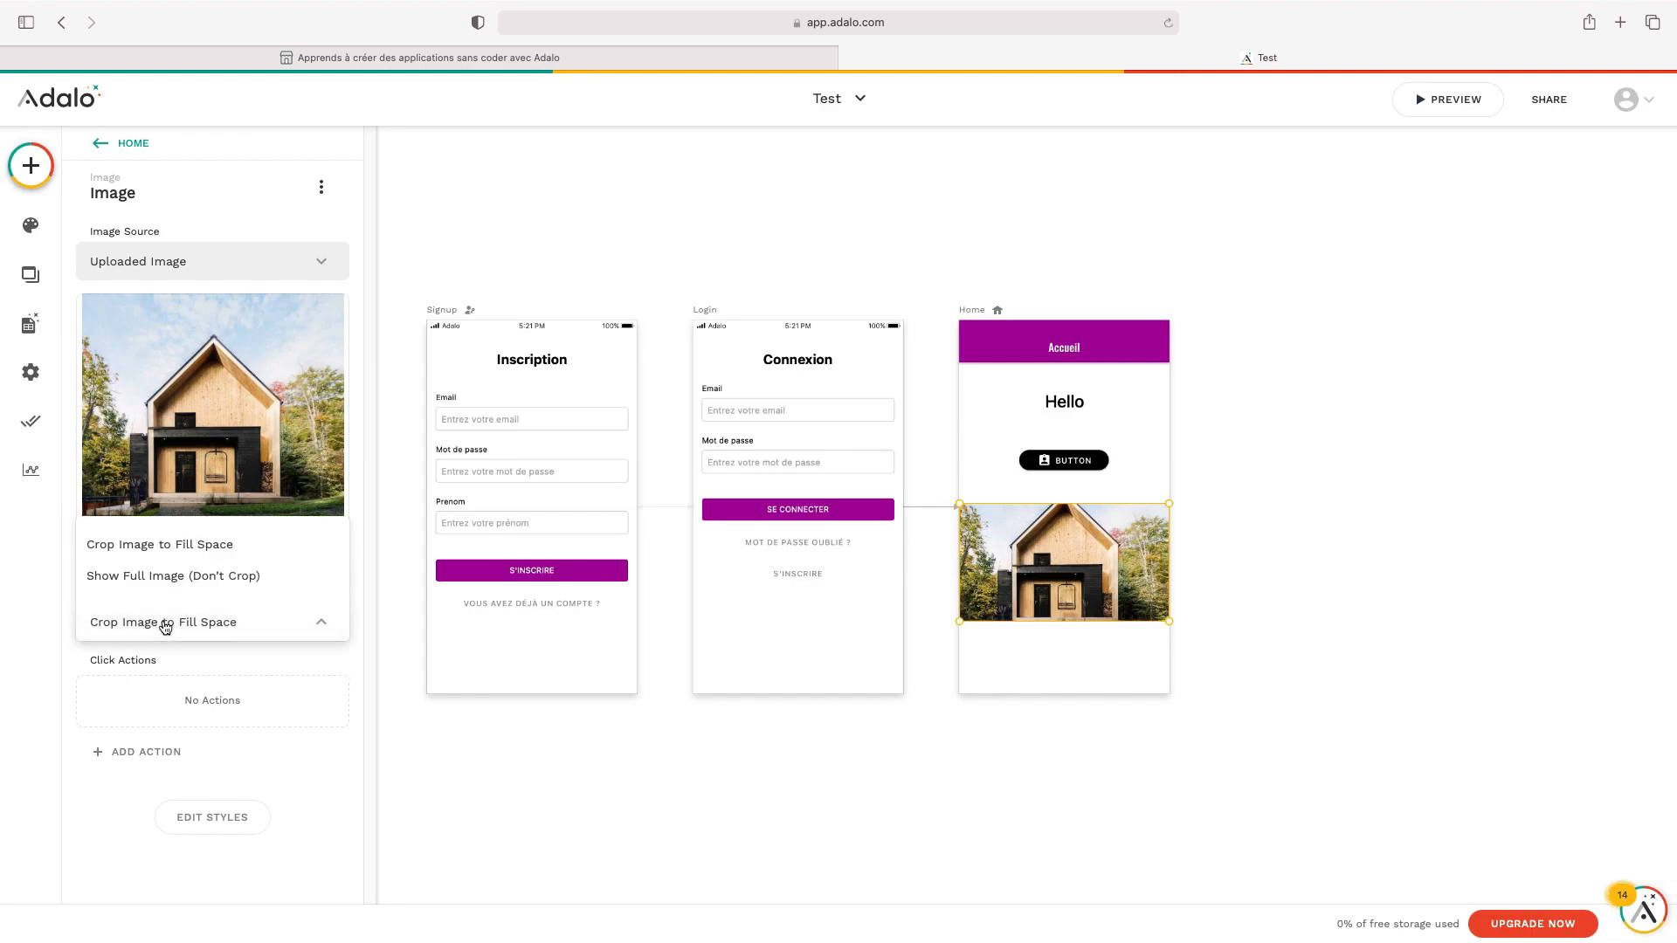
click(174, 576)
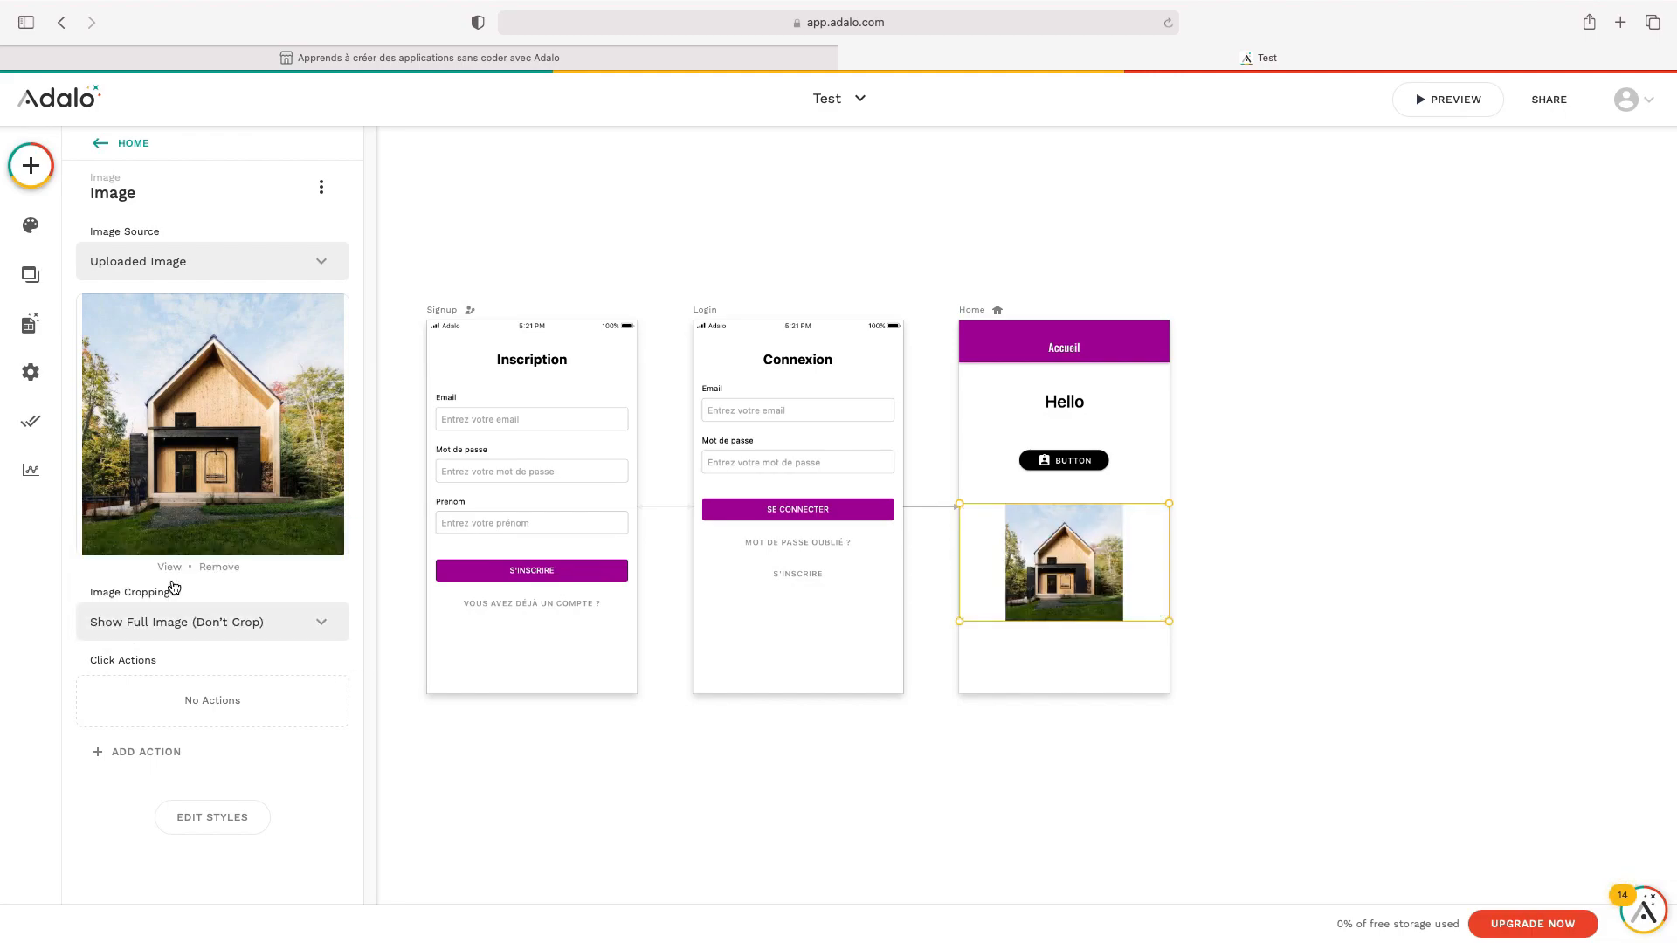
click(1318, 496)
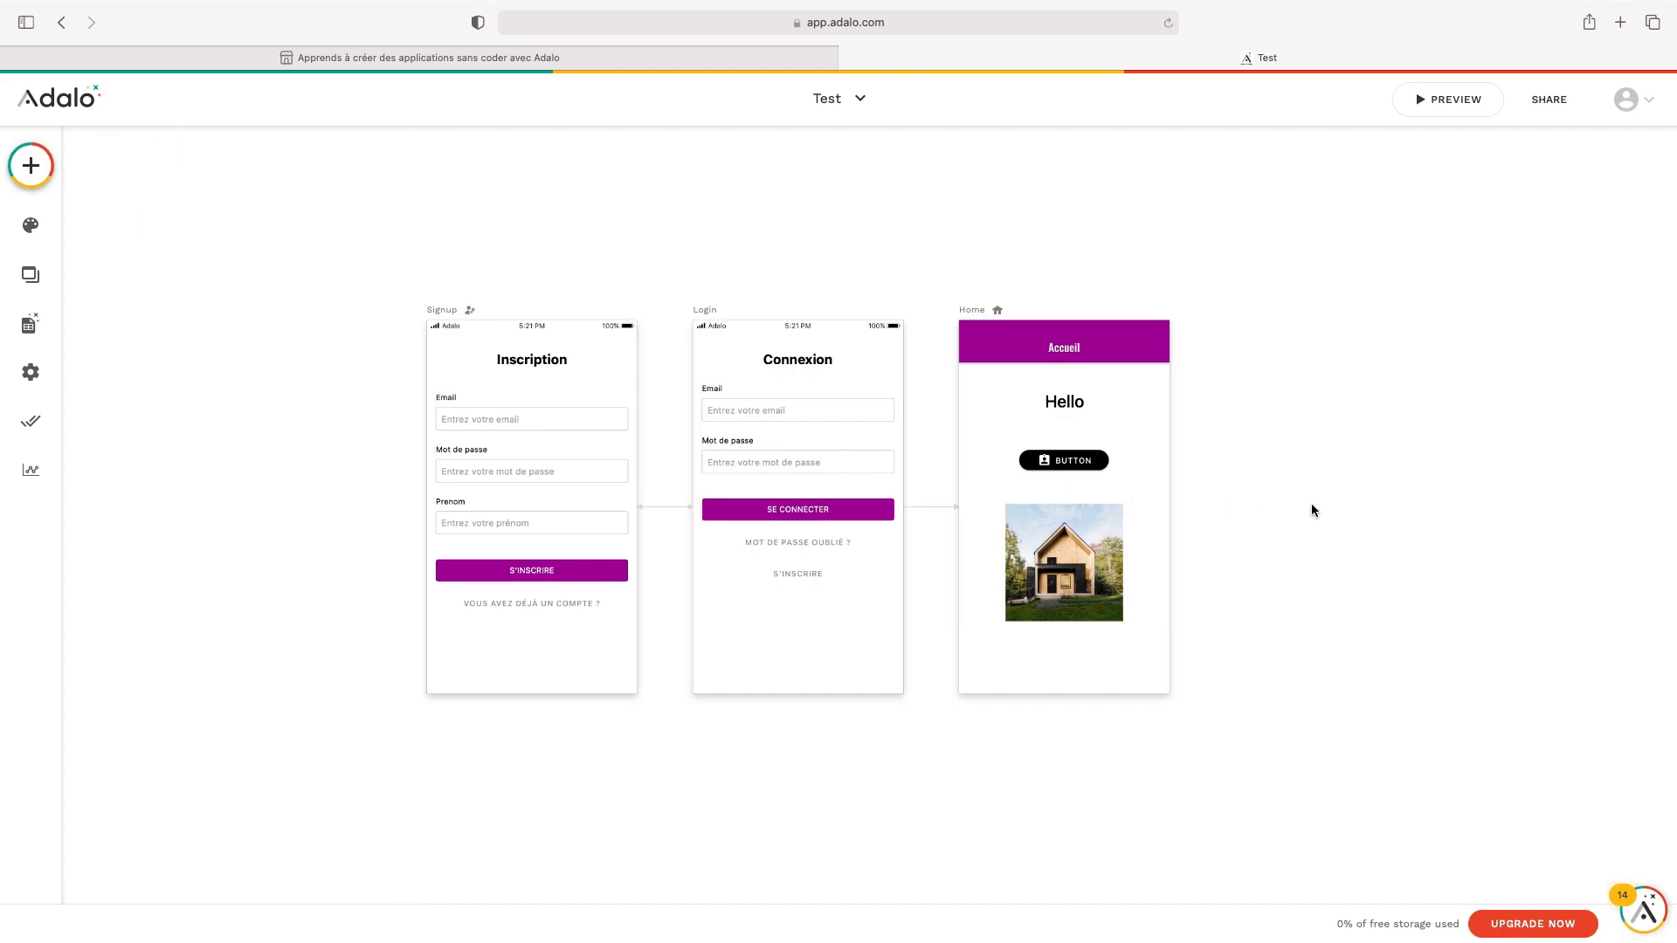
click(1450, 103)
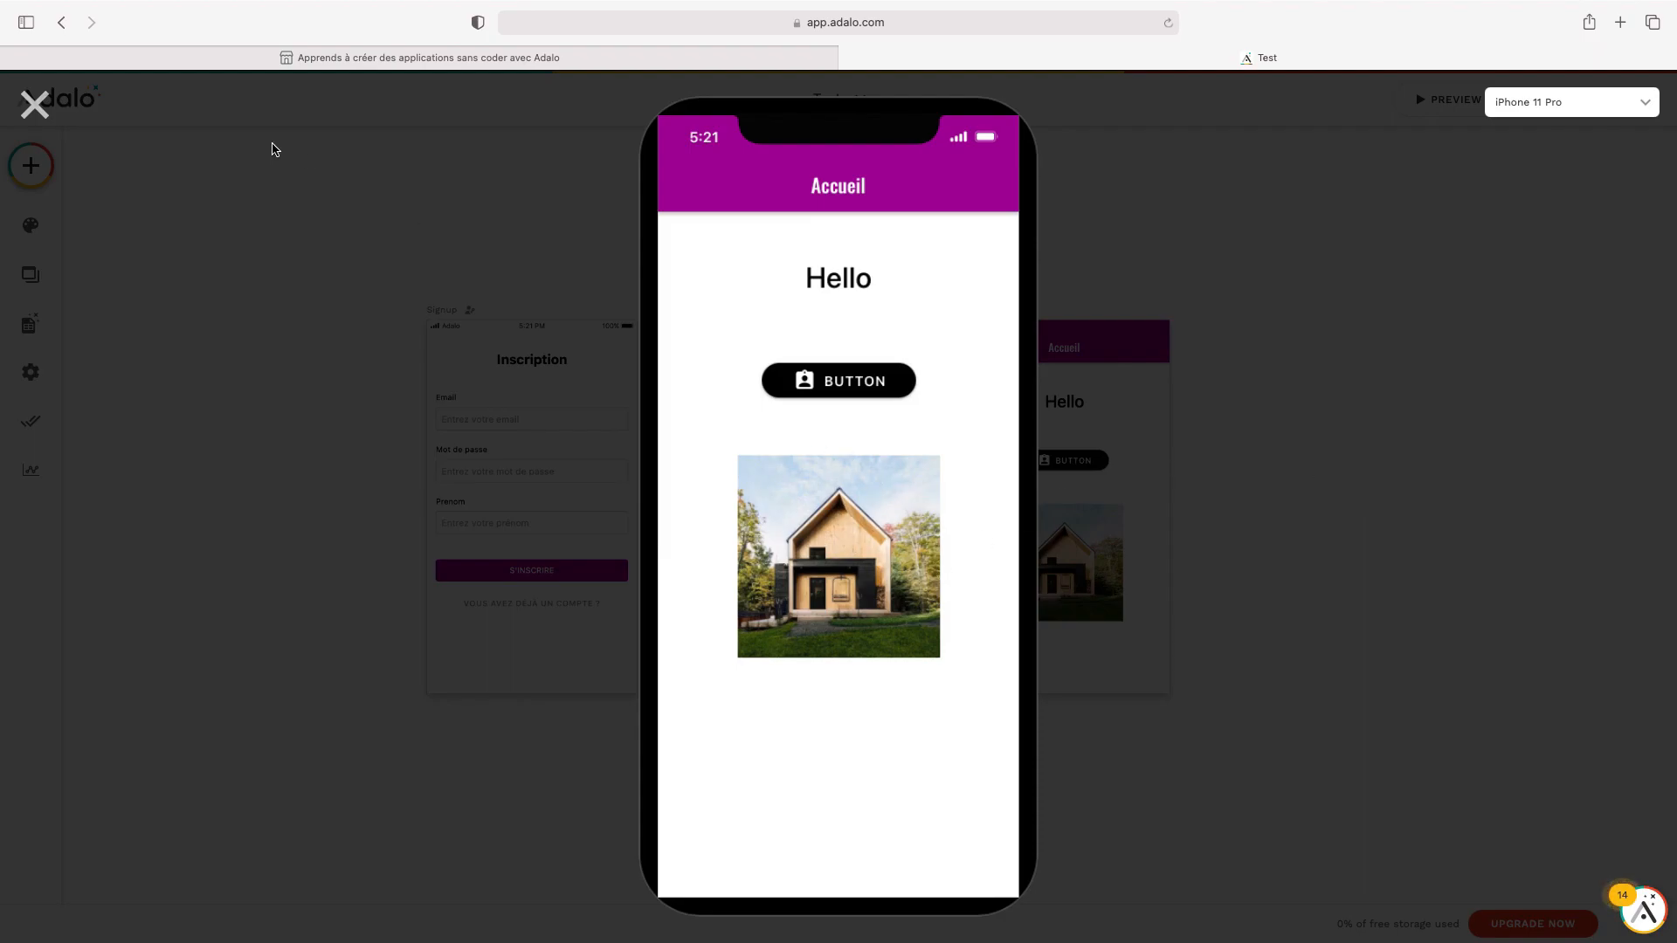
click(35, 104)
Drag the image's corner handles to enlarge it almost to the full screen width
click(984, 517)
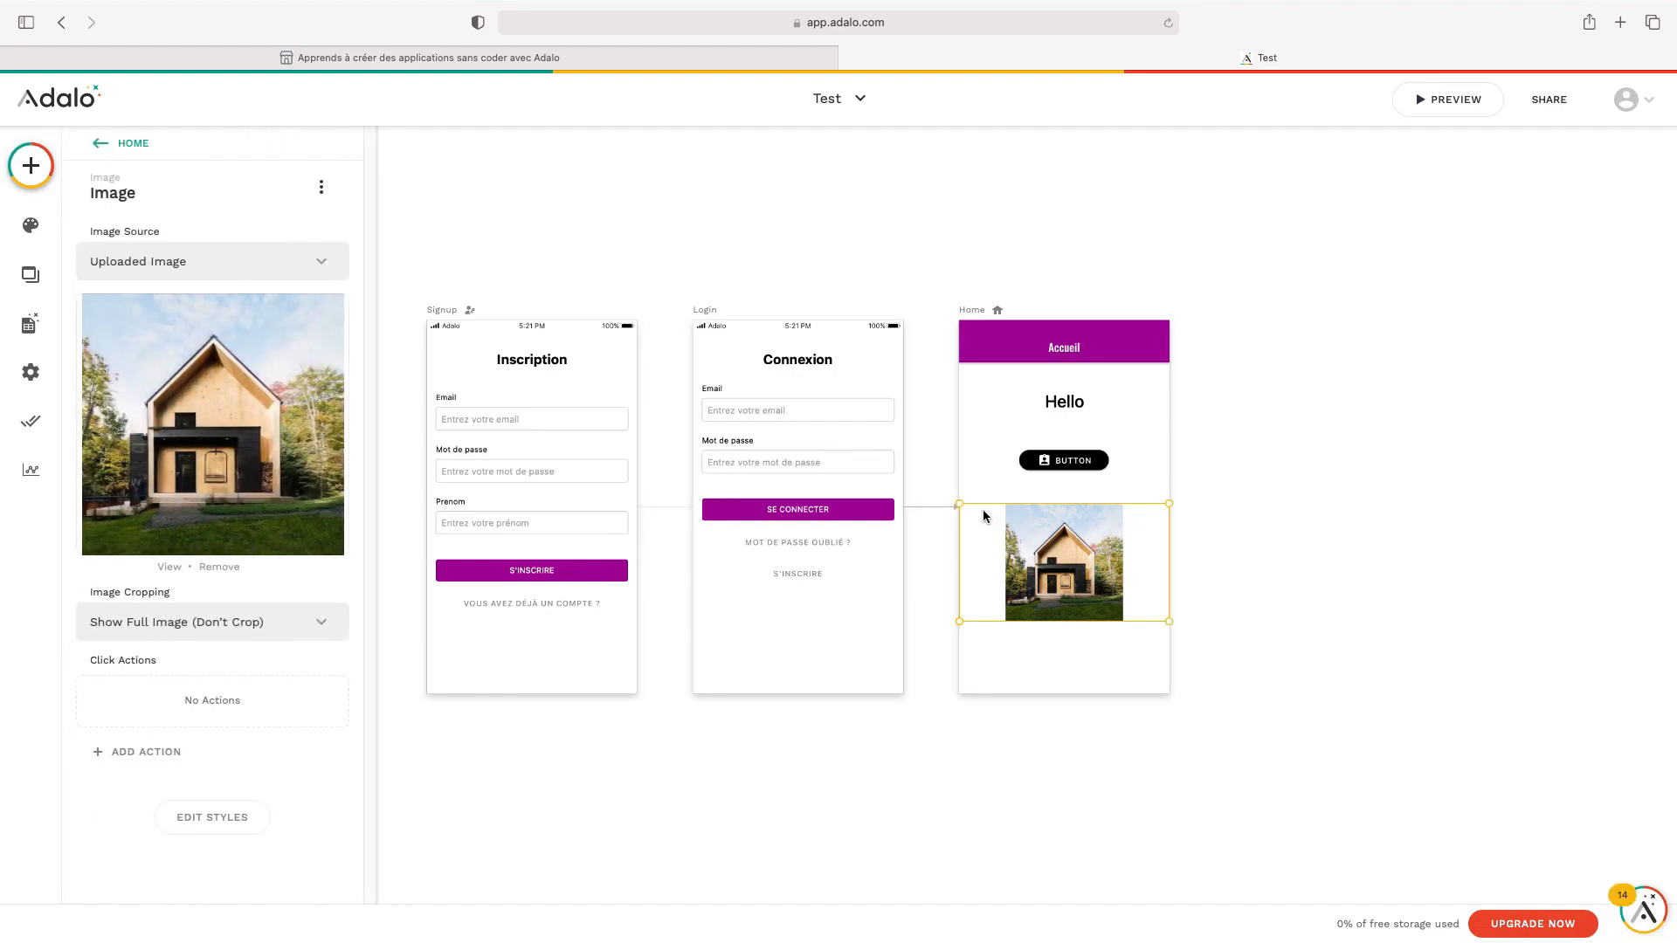
drag(961, 506, 933, 481)
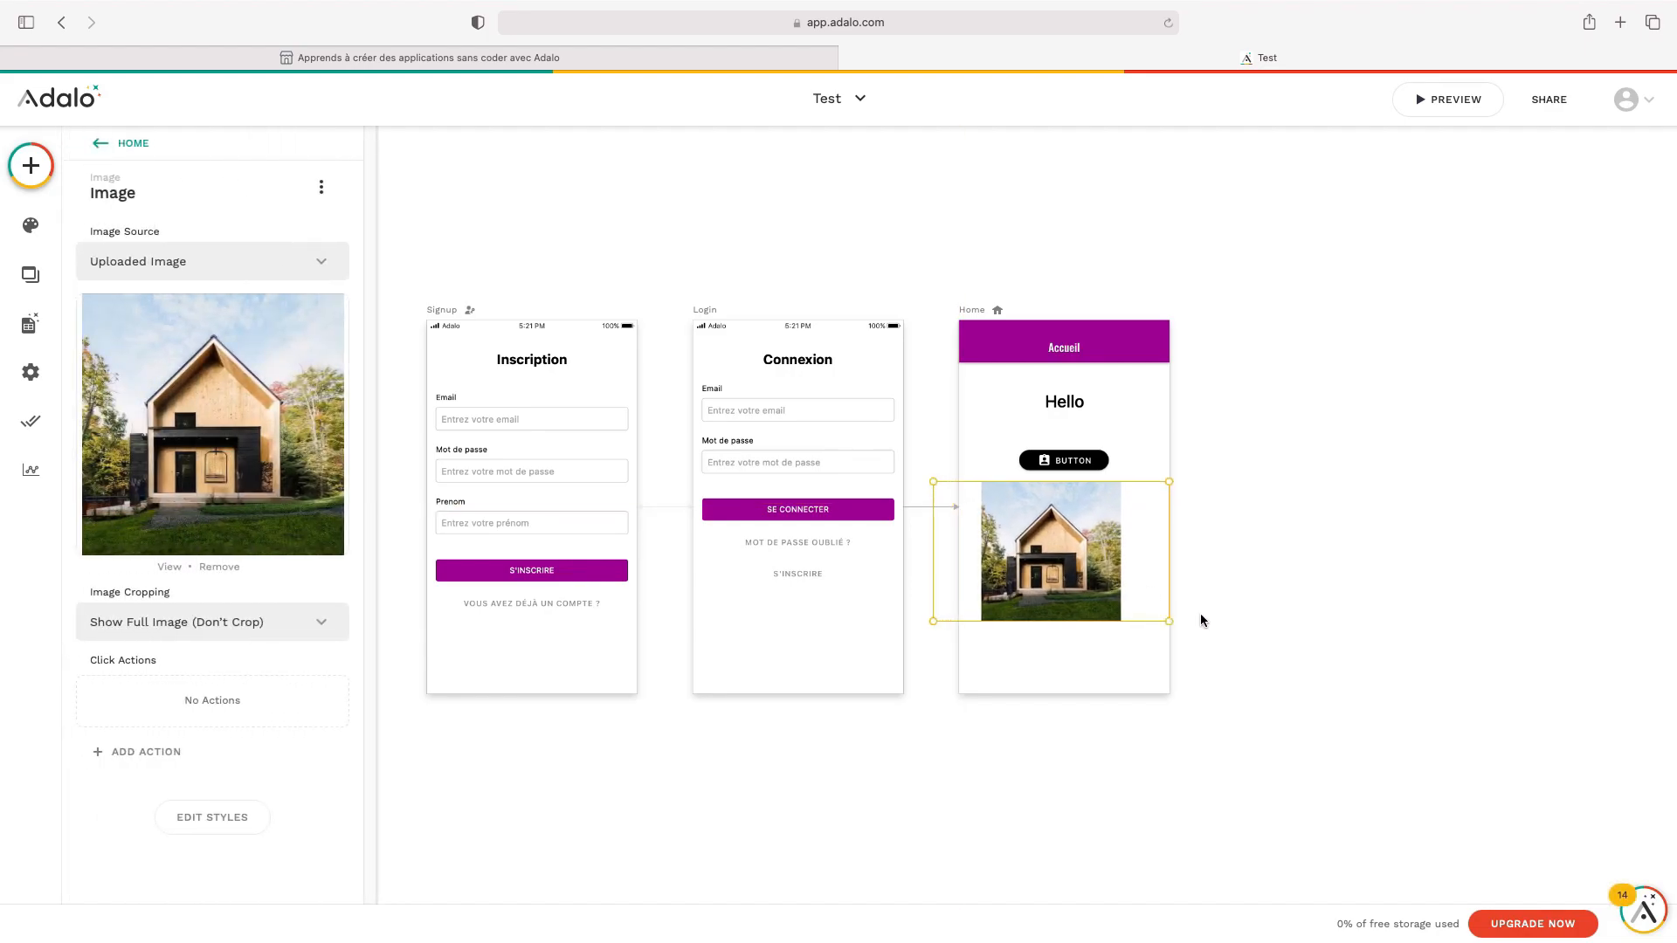
drag(1173, 622, 1212, 671)
drag(931, 477, 993, 520)
click(1332, 538)
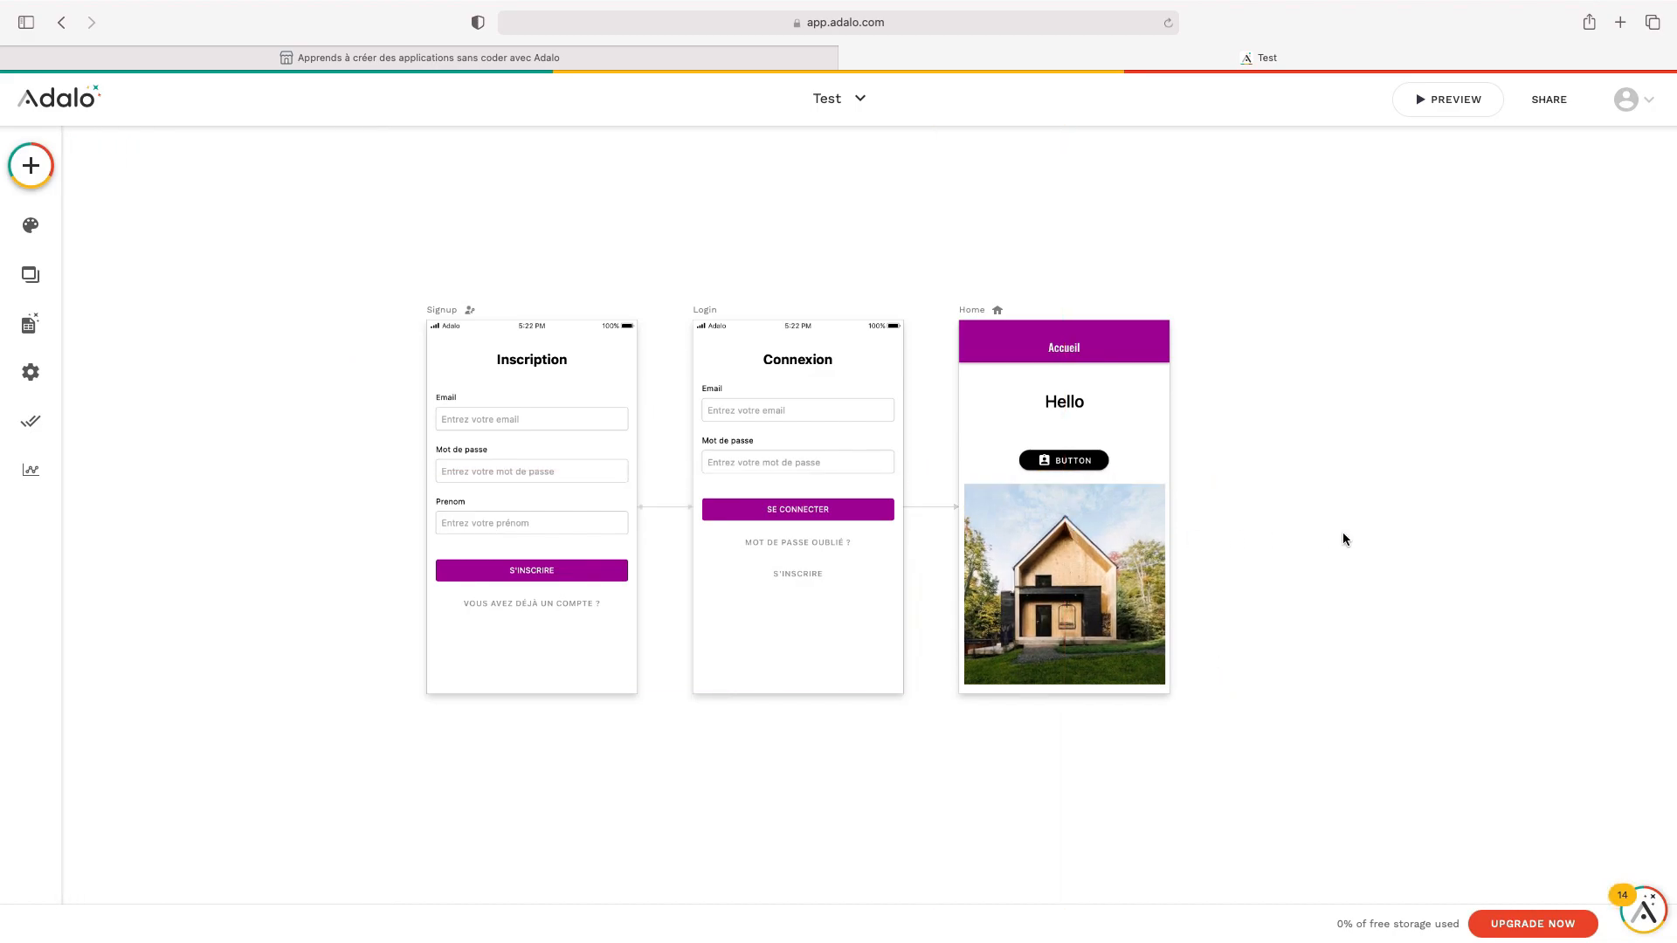
click(1104, 577)
Delete the house photo and place a Navigation Tab Bar at the bottom of Home
key(Delete)
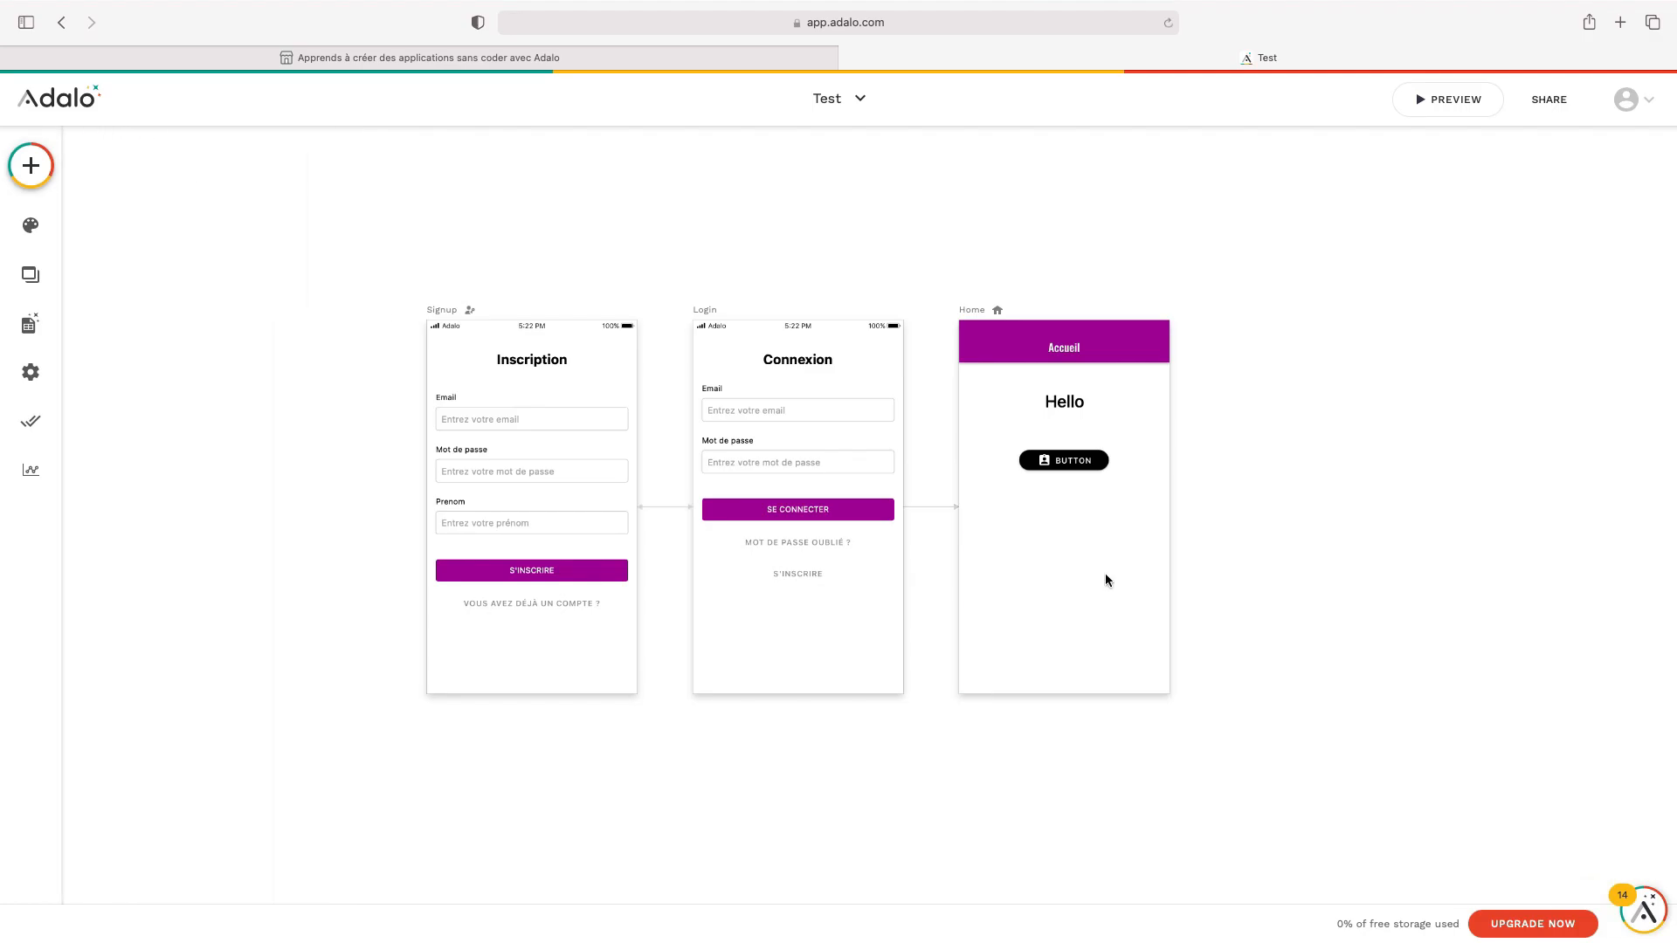
click(31, 172)
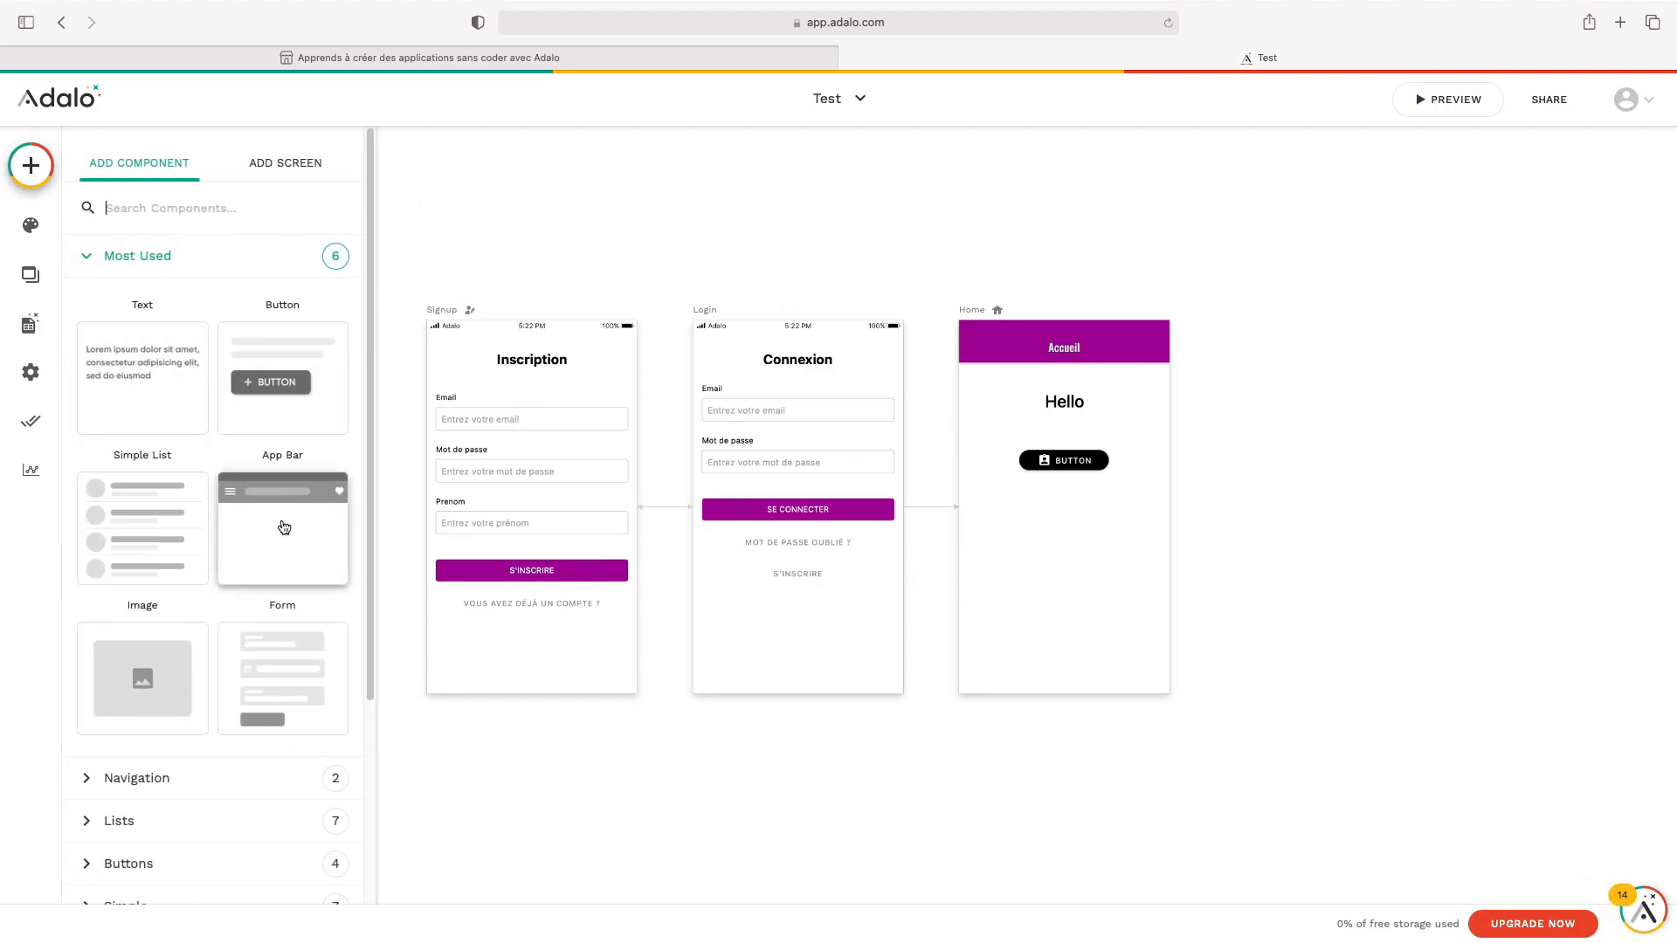
scroll(271, 542, down, 5)
click(201, 563)
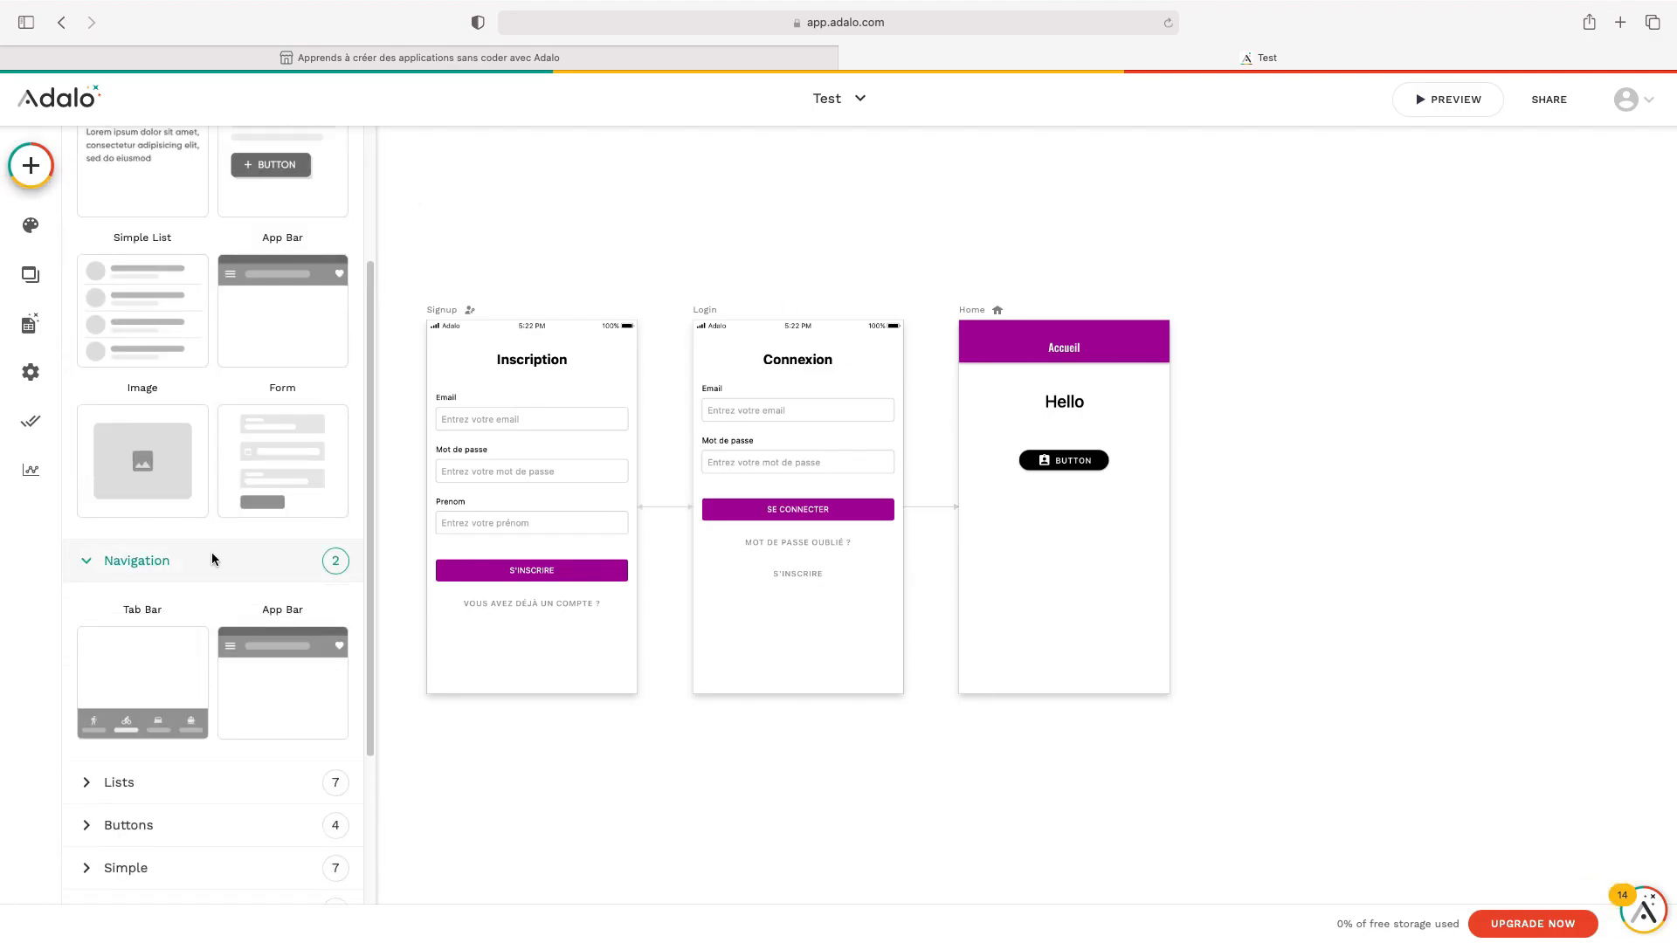
scroll(215, 543, down, 2)
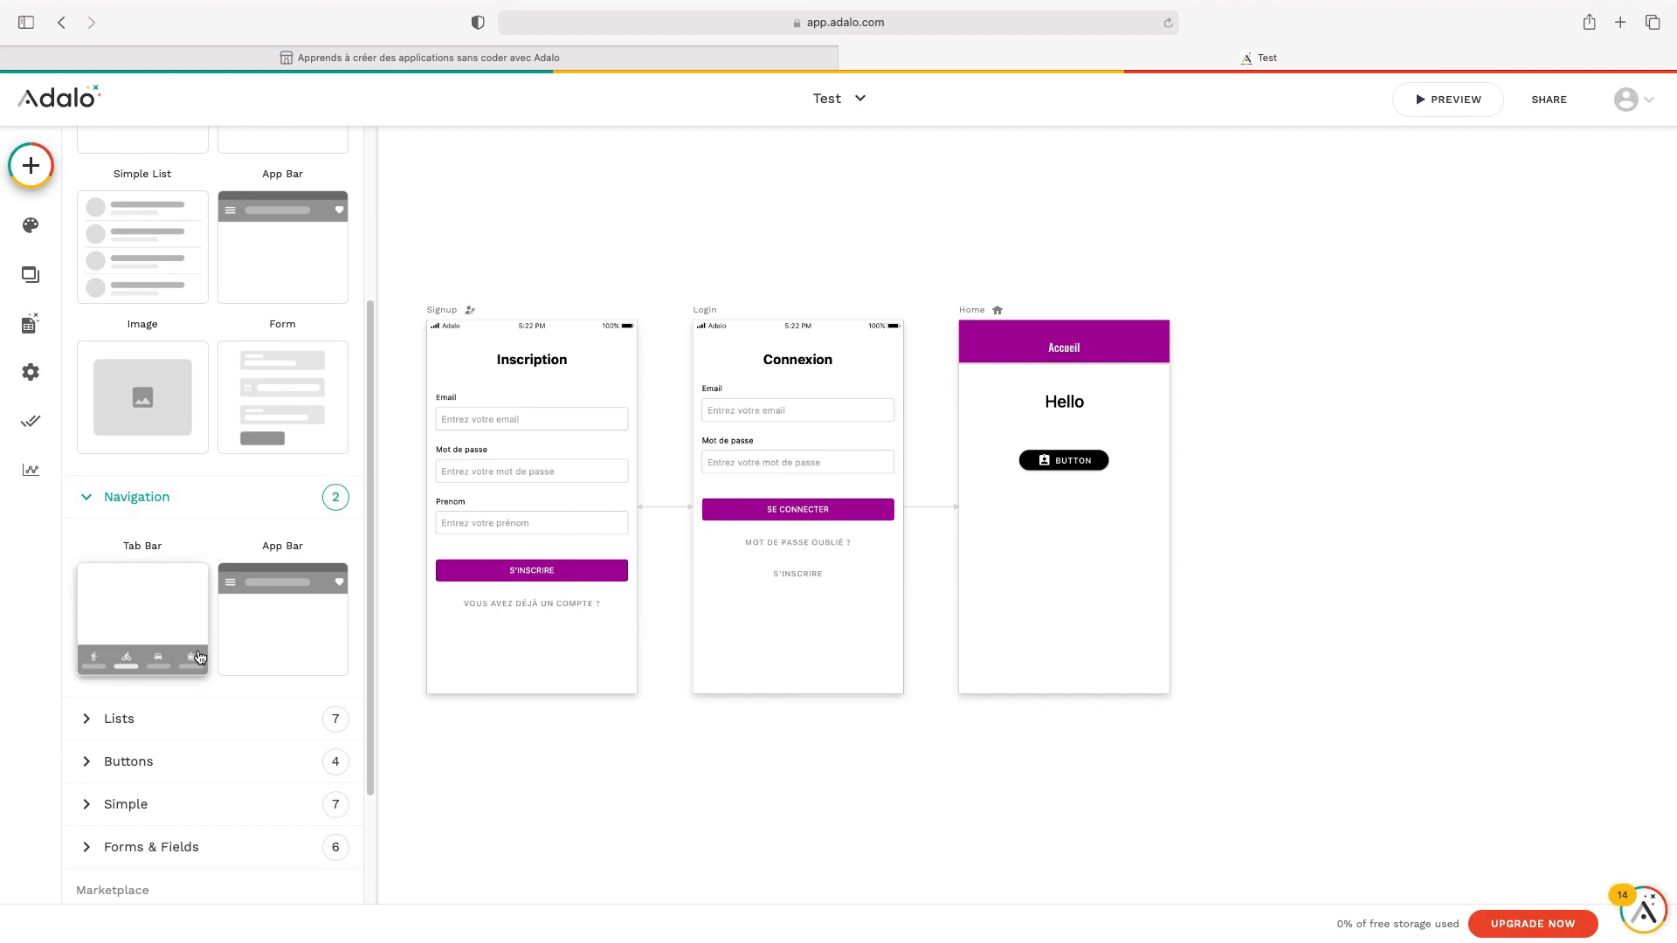
scroll(197, 655, down, 1)
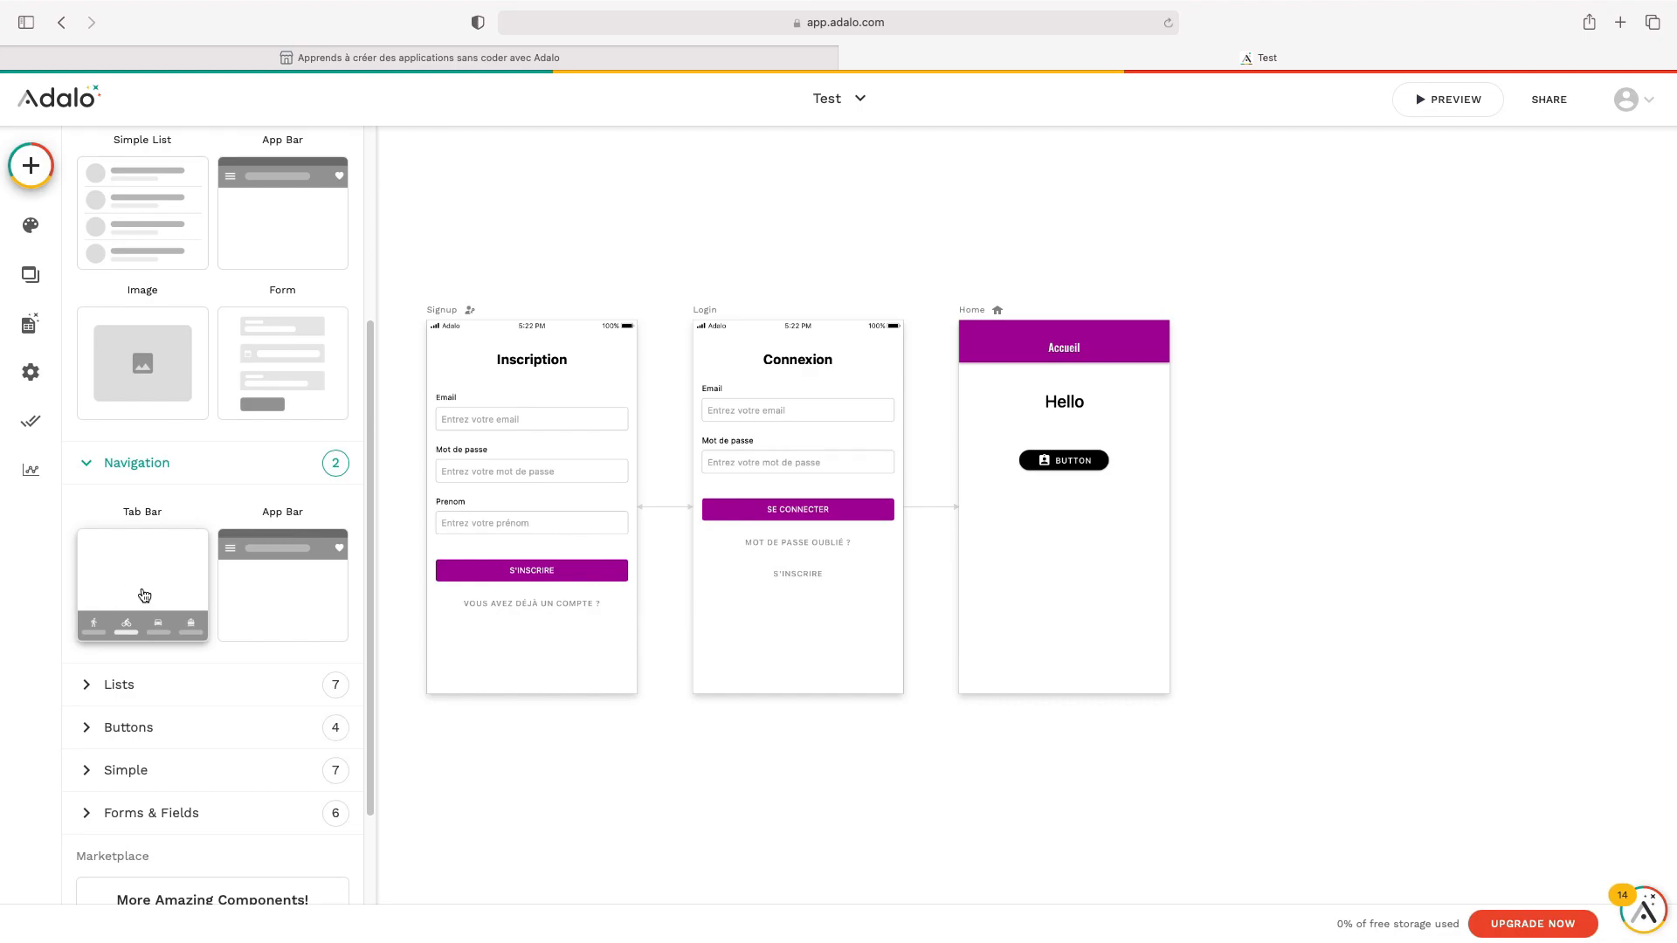
drag(145, 631, 1081, 672)
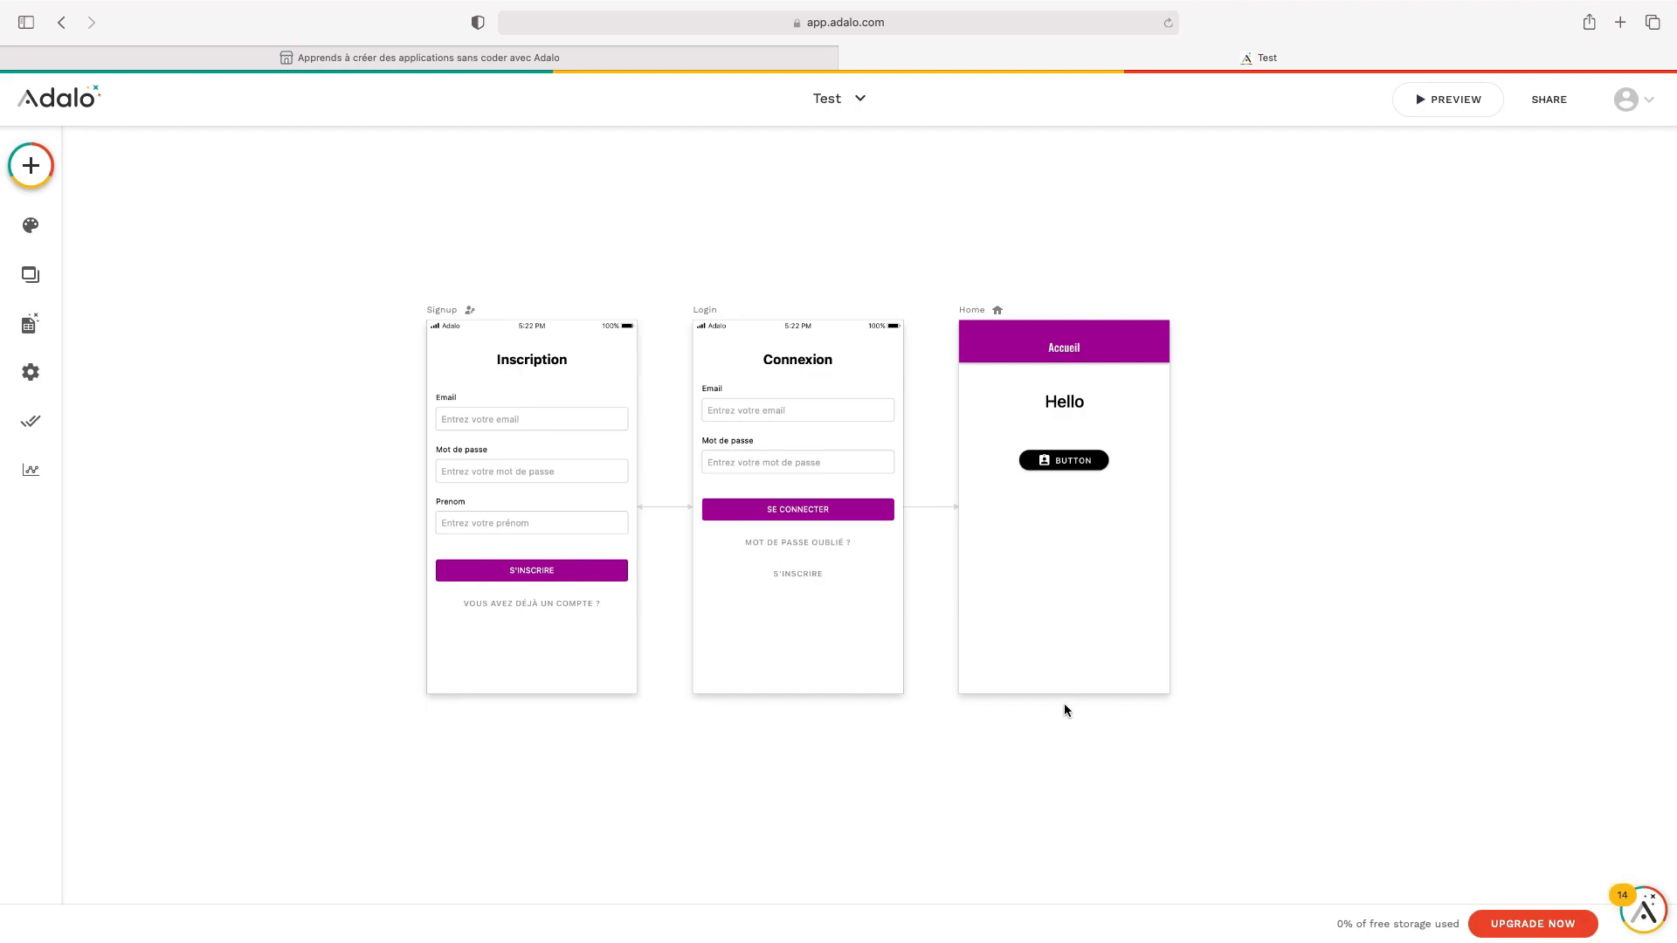
click(43, 178)
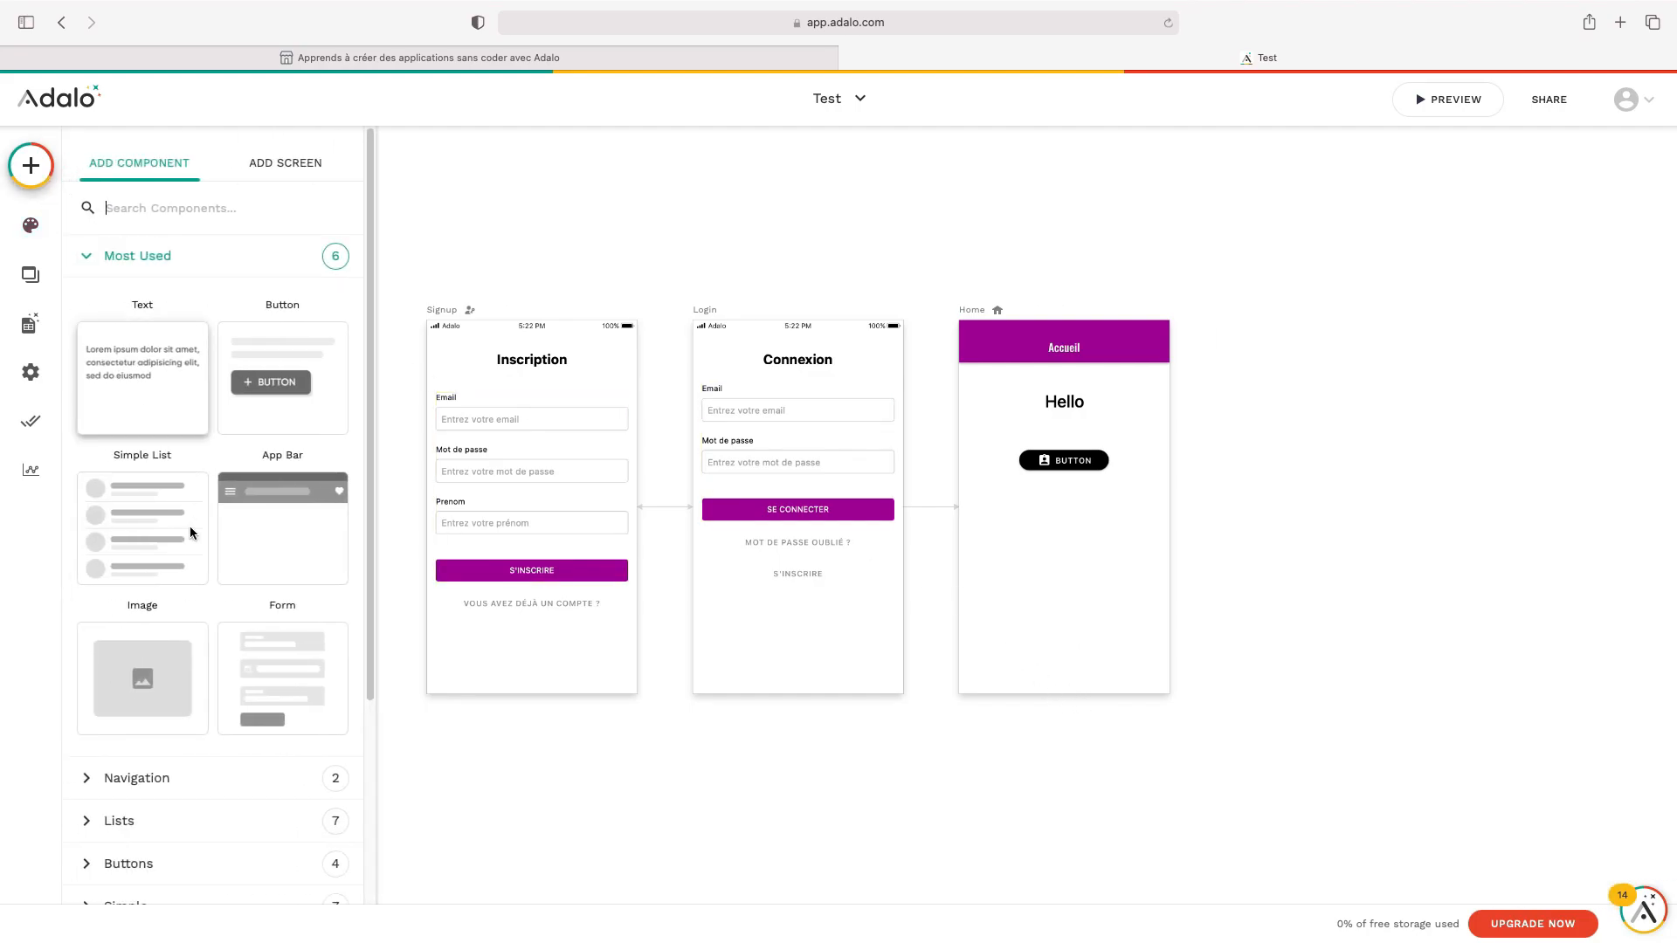
click(197, 786)
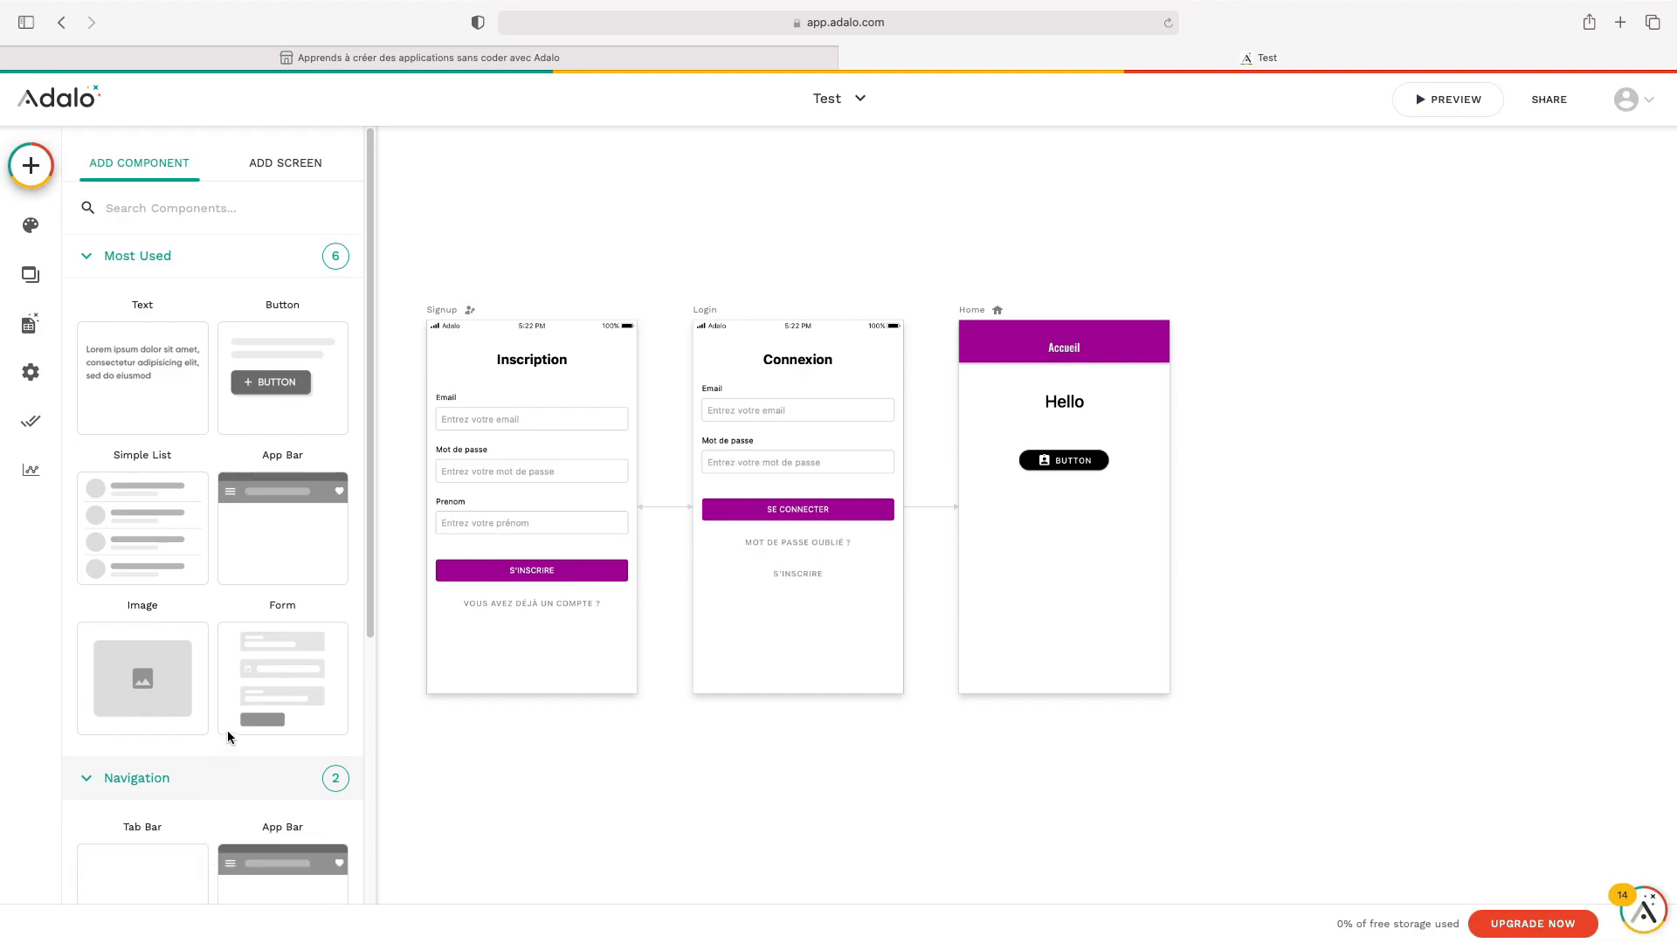
scroll(227, 732, down, 4)
drag(135, 580, 968, 638)
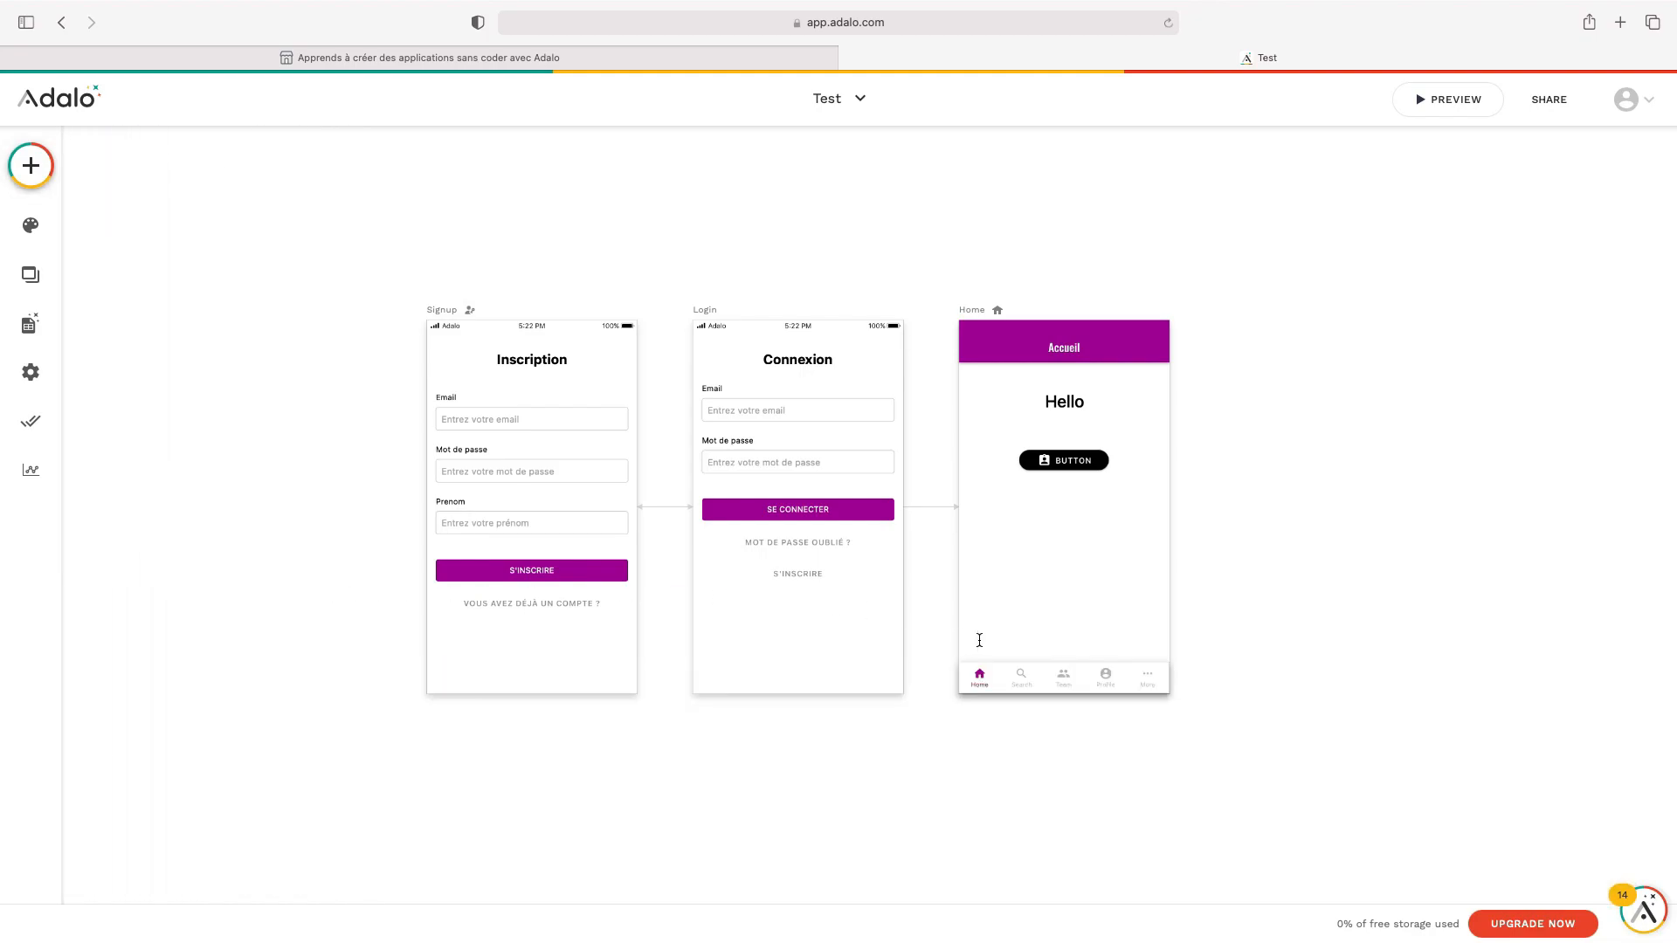
Preview the app to see the Home, Search, Team, Profile and More tabs, then return to the editor
click(1039, 708)
click(1036, 688)
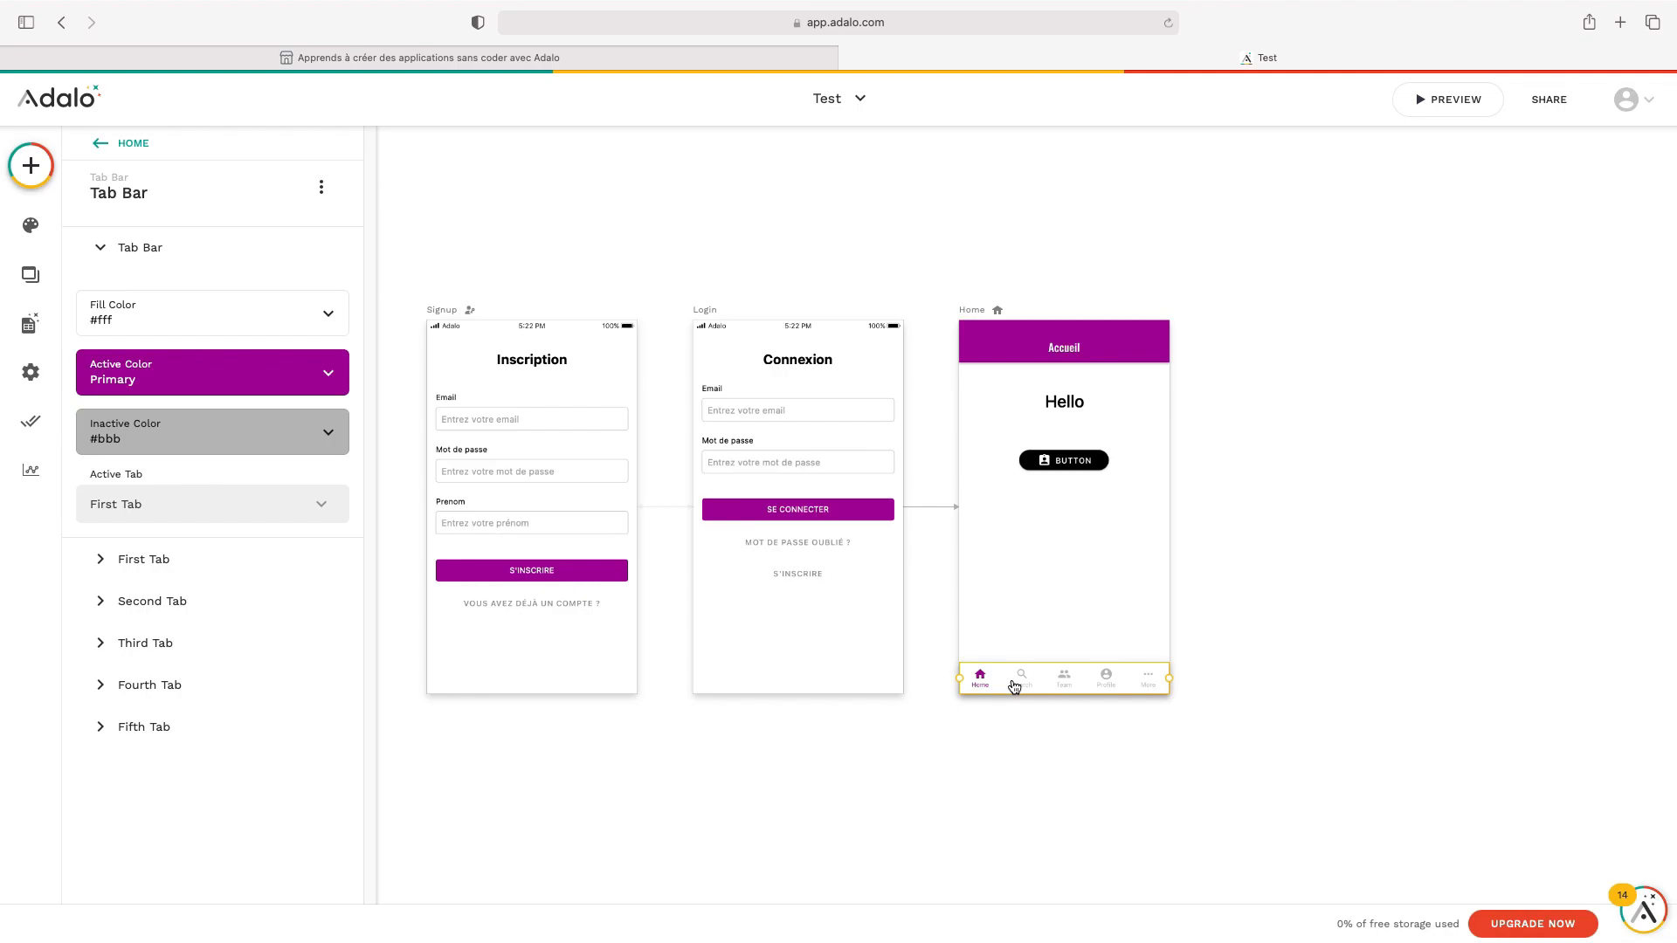
click(1317, 632)
click(1458, 105)
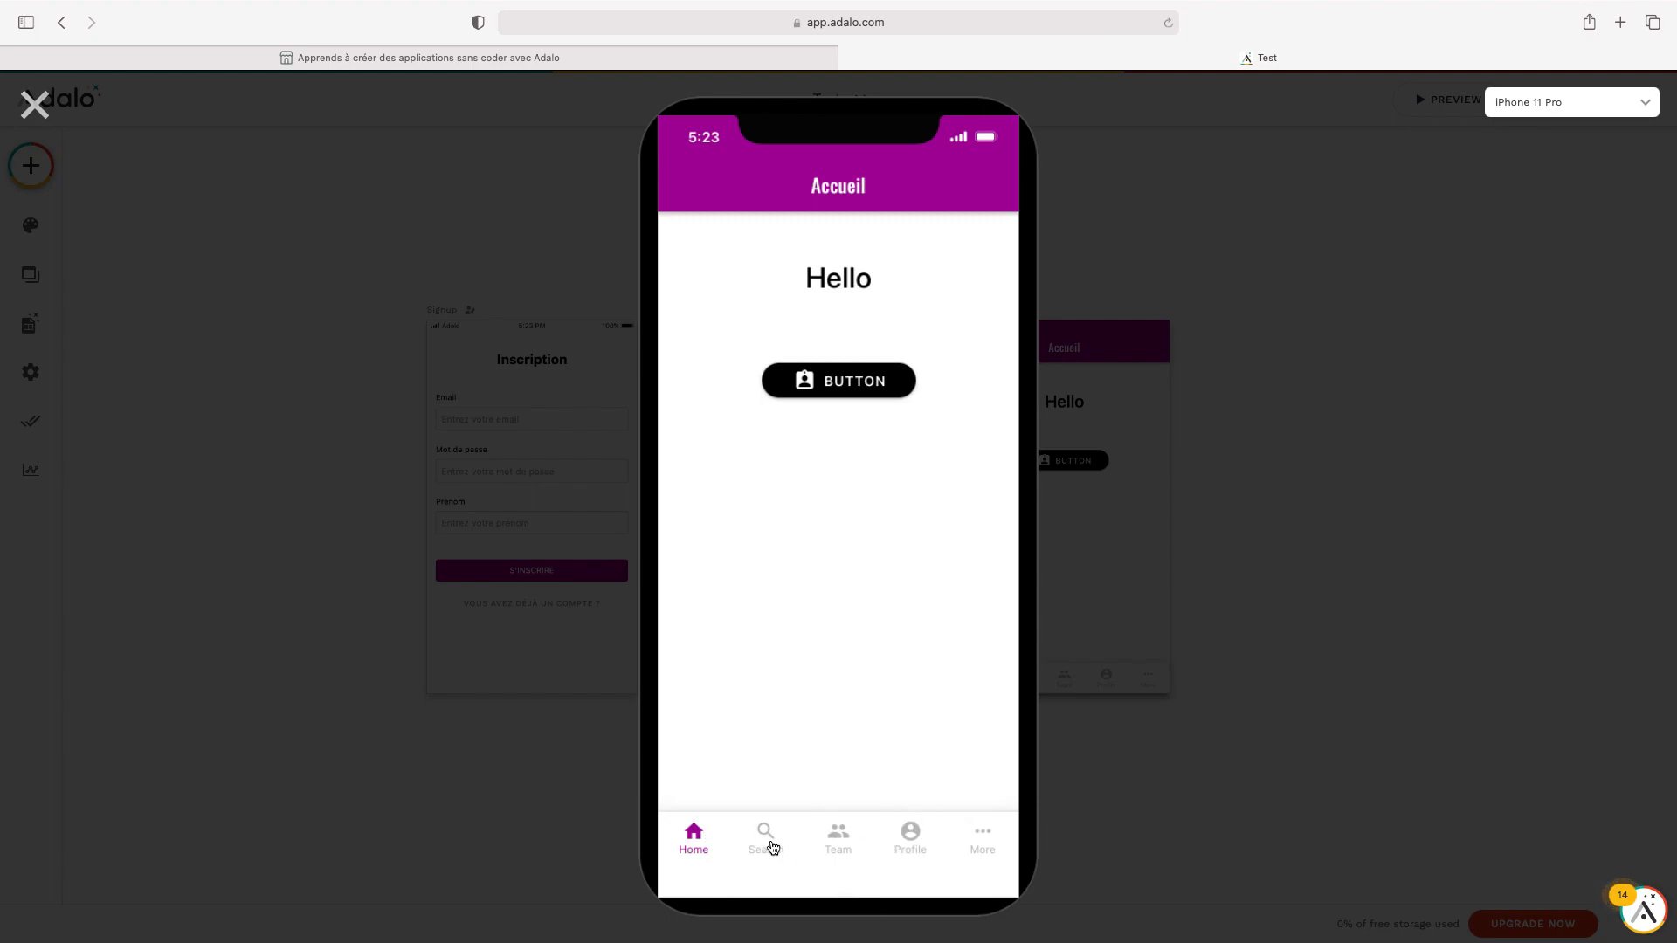
click(35, 105)
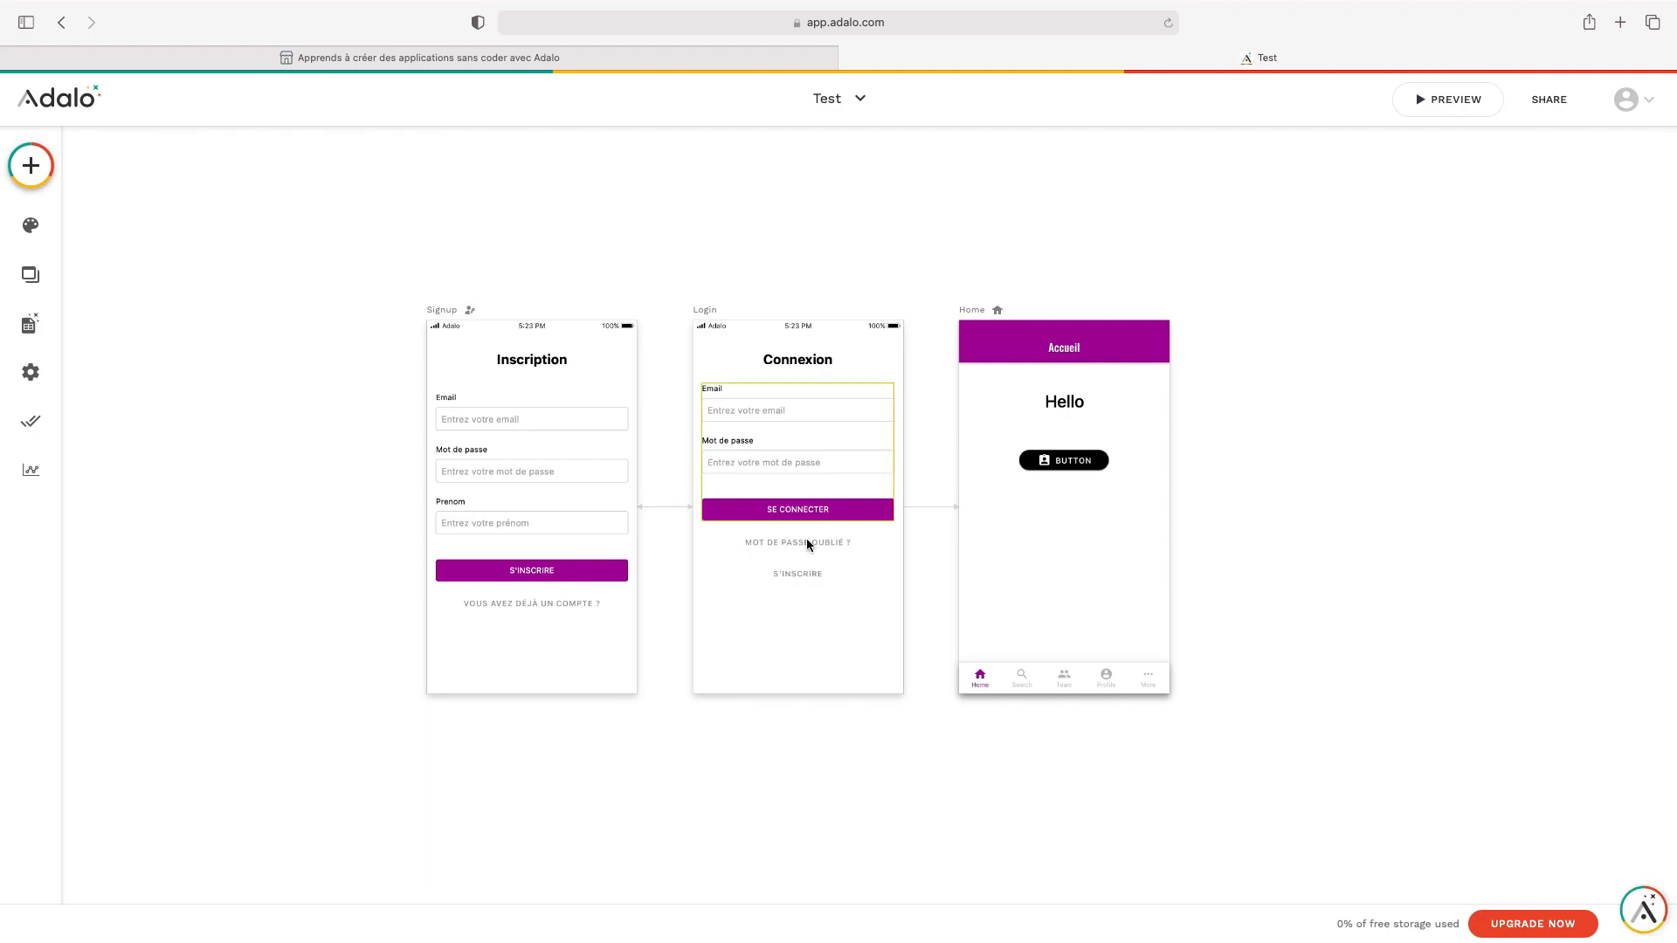
Turn off the tab bar's Second (Search) and Third (Team) tabs
click(1031, 685)
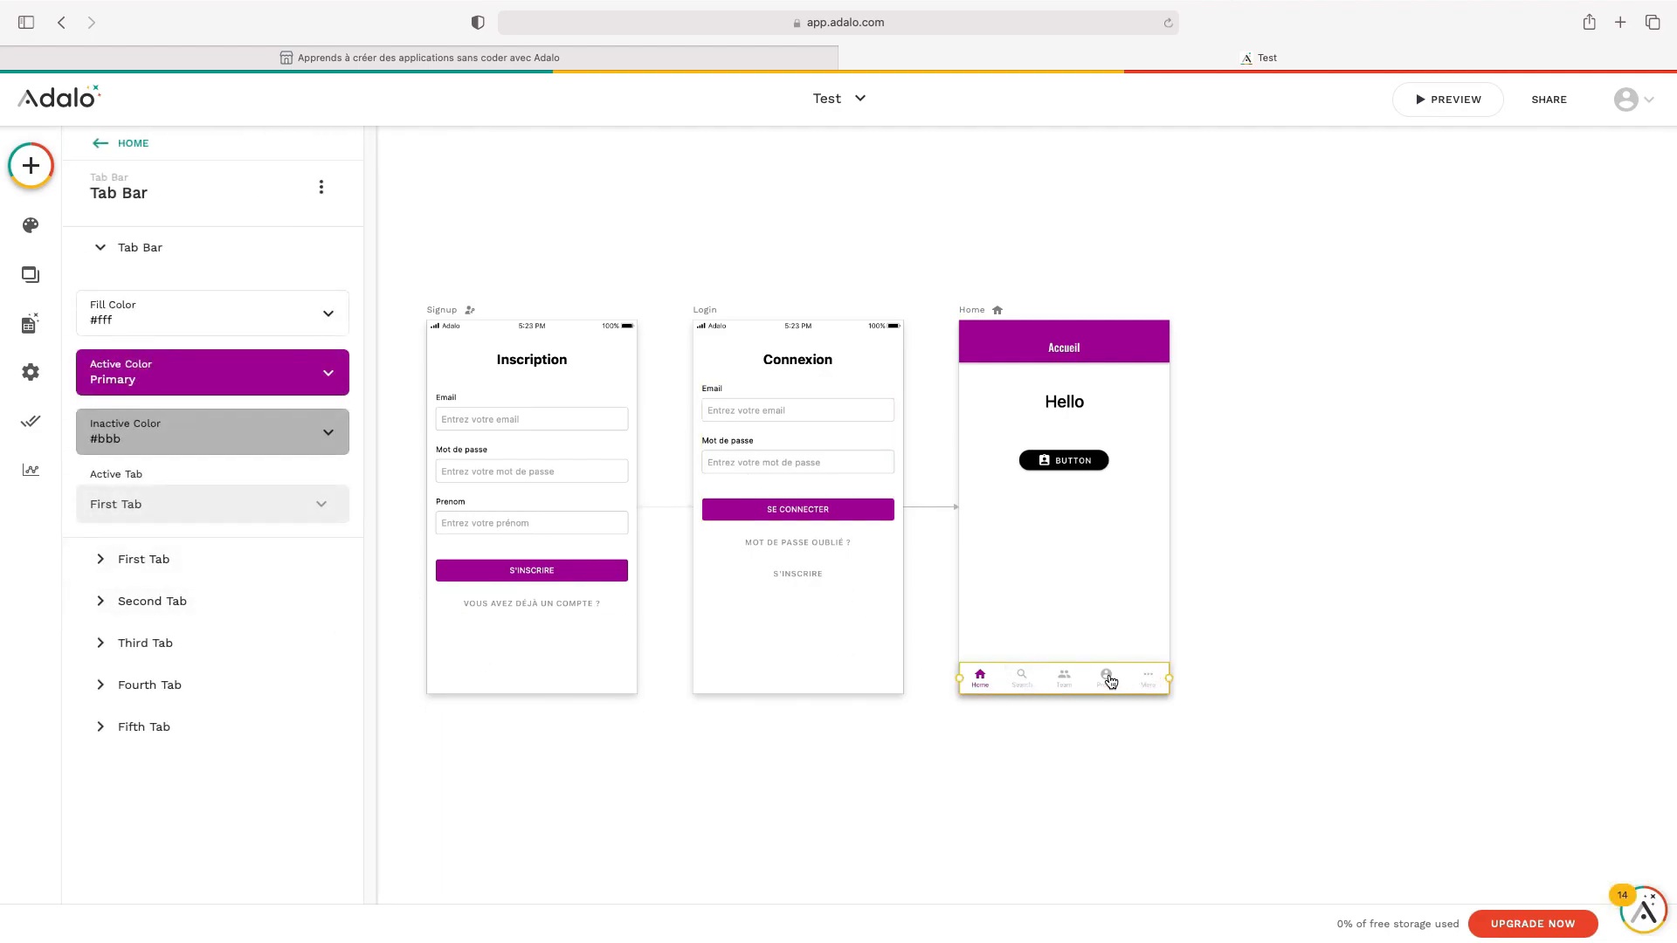
click(182, 601)
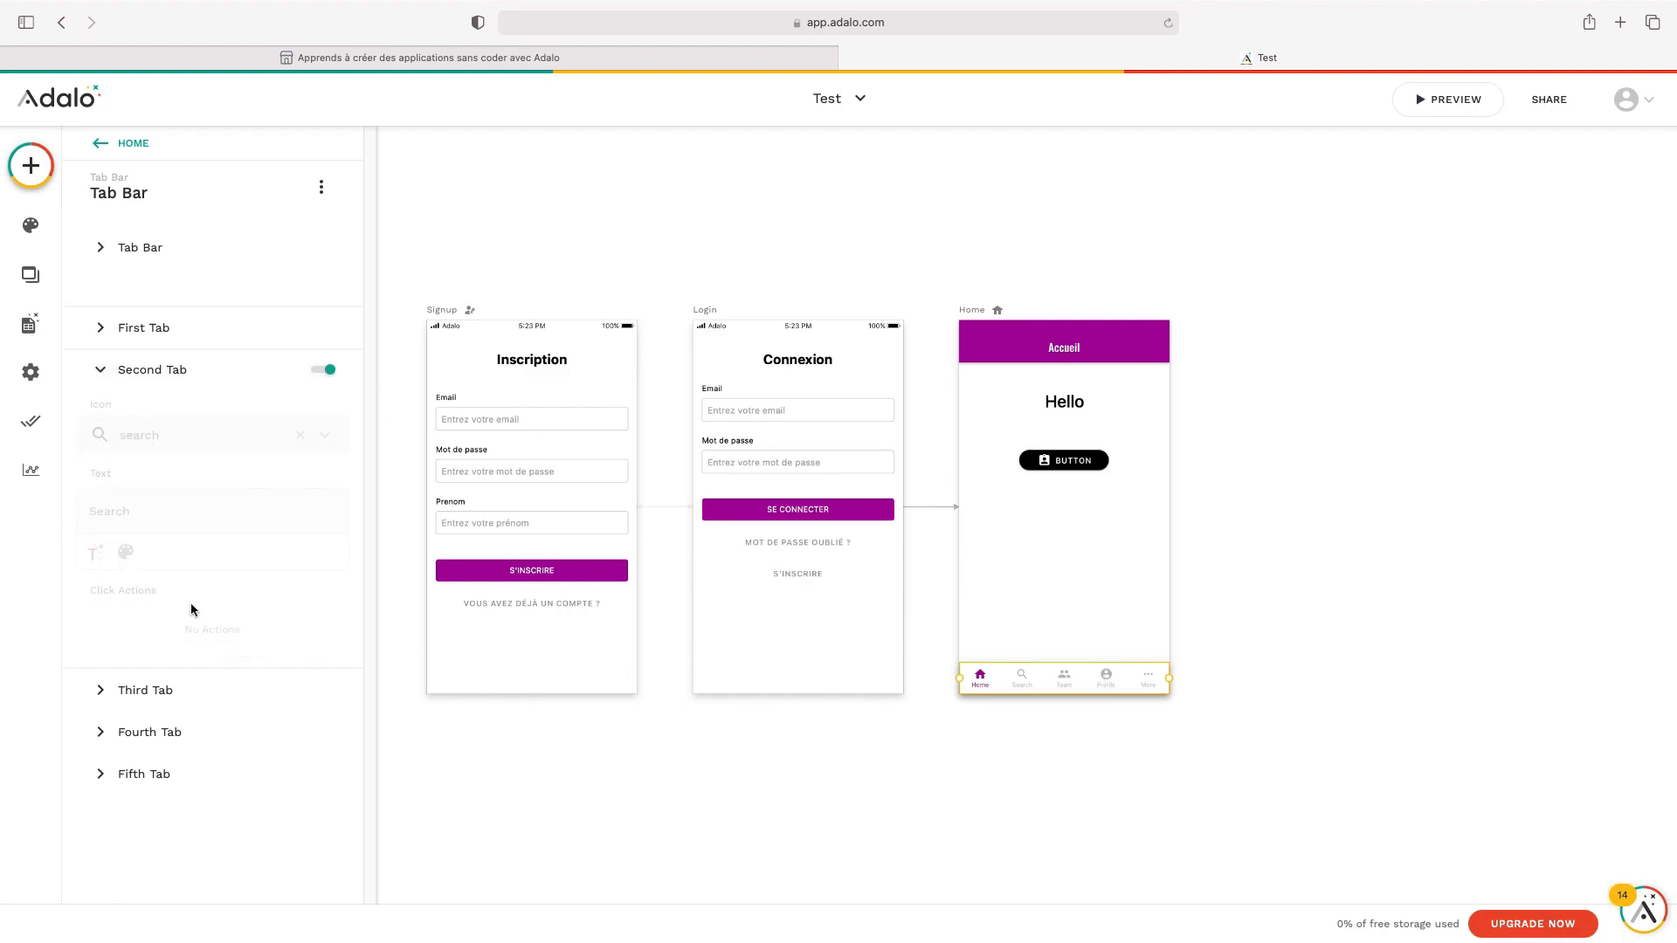
click(325, 333)
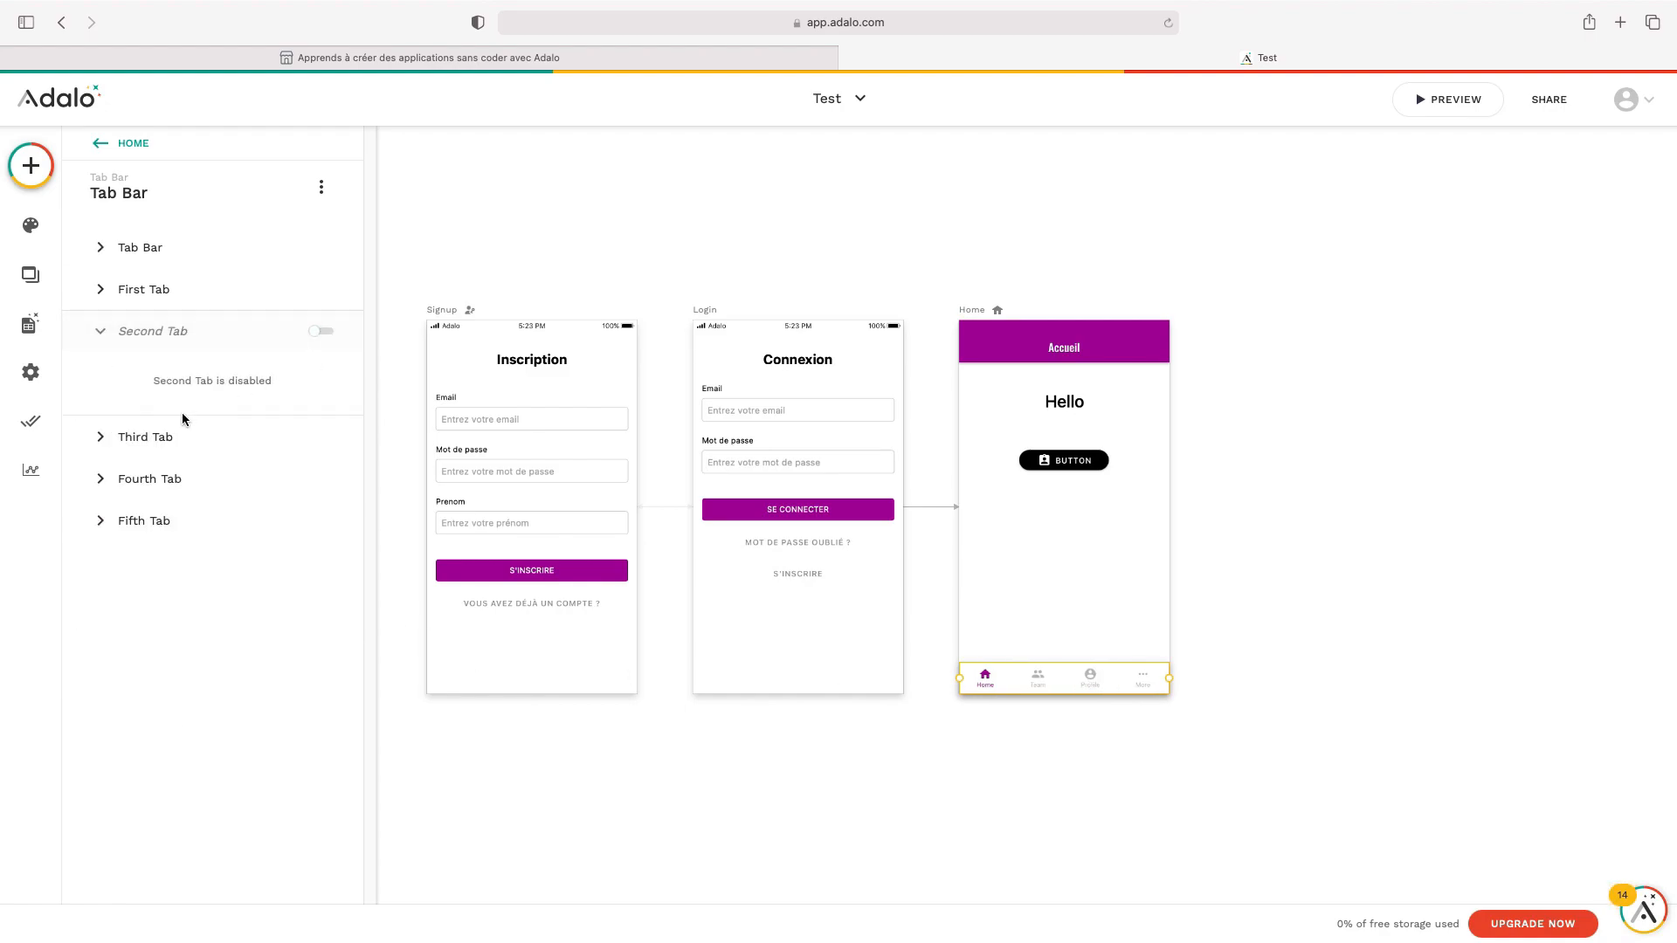
click(165, 437)
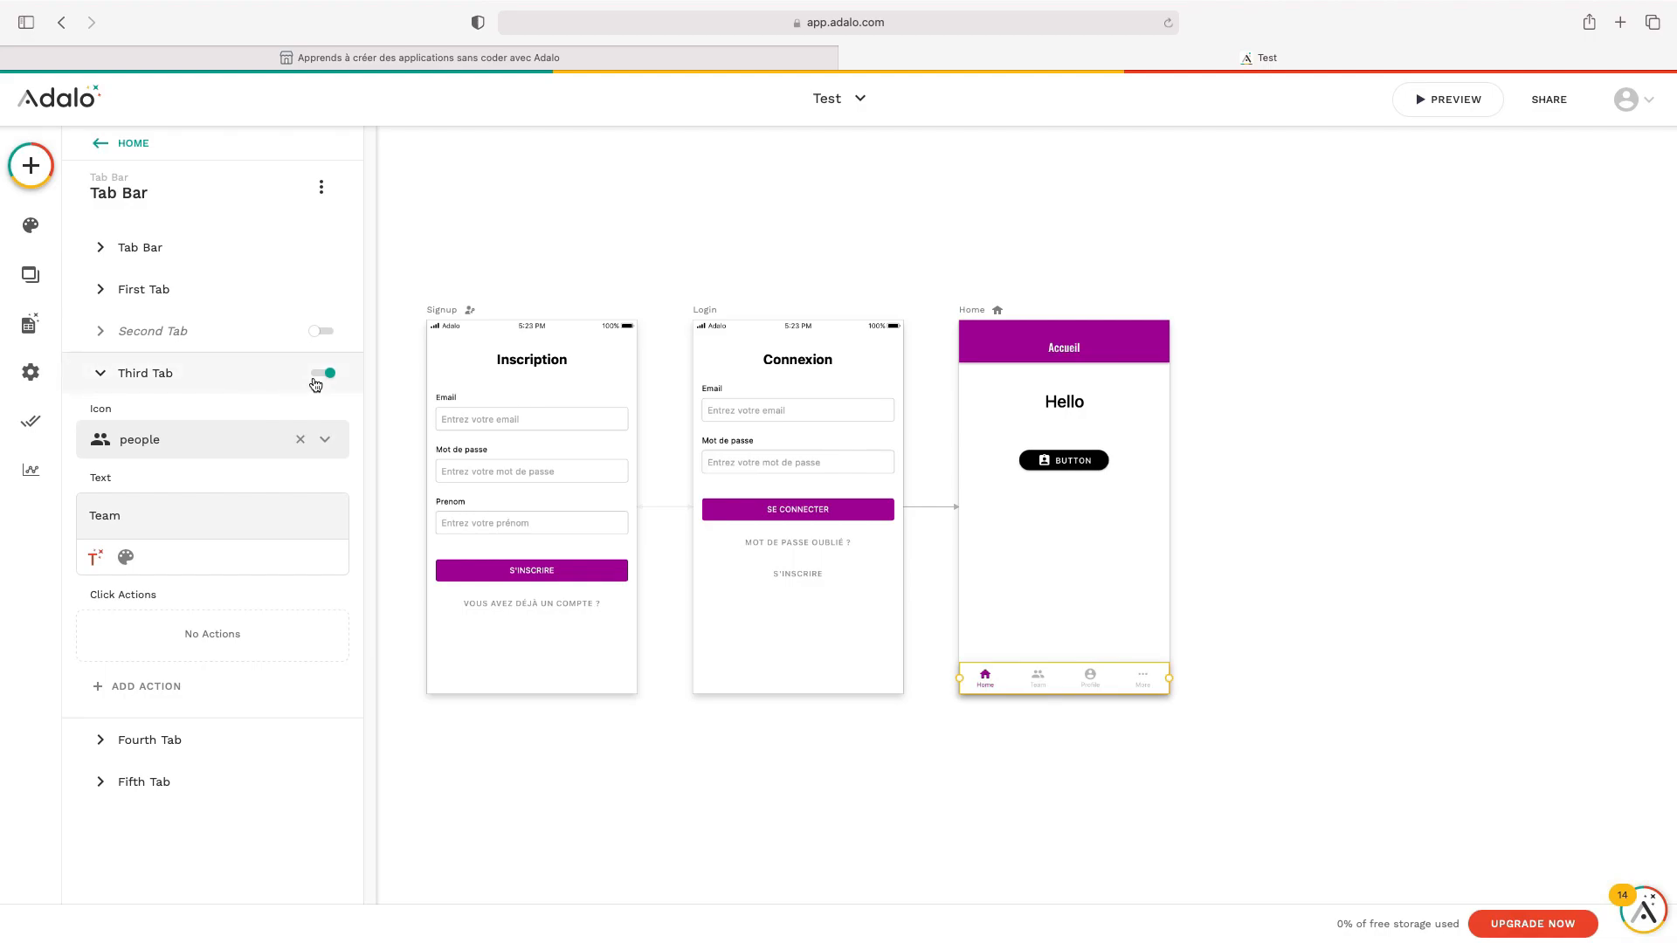
click(324, 375)
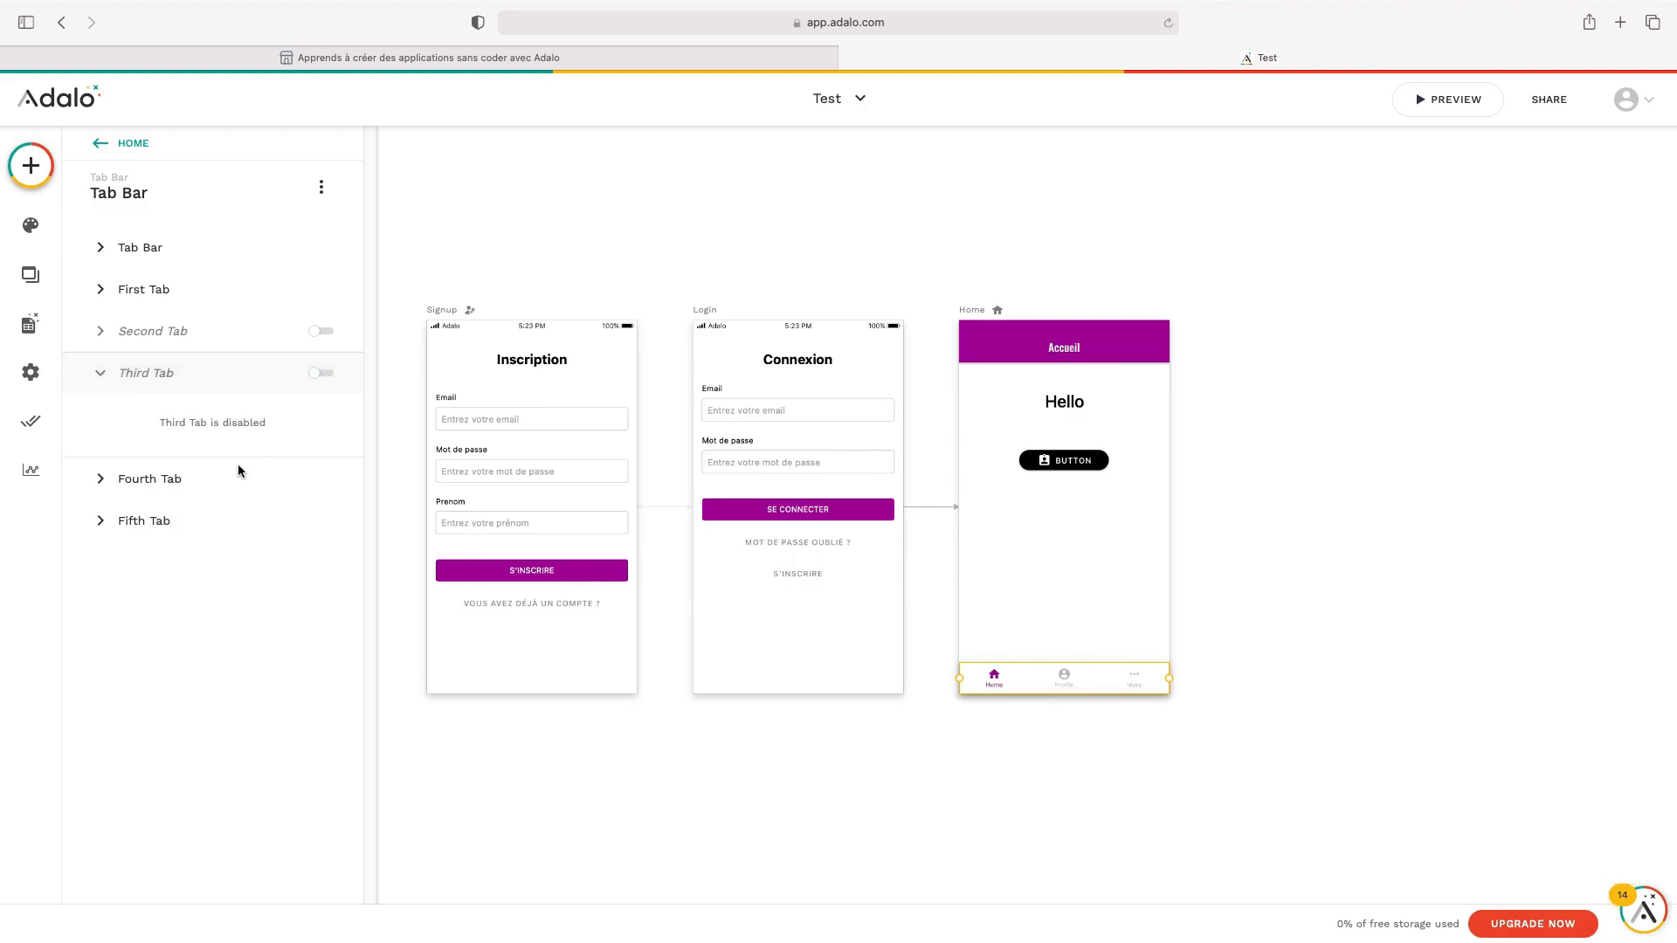
Rename the Fourth Tab to 'Mon profil' and turn off the Fifth (More) tab
click(171, 479)
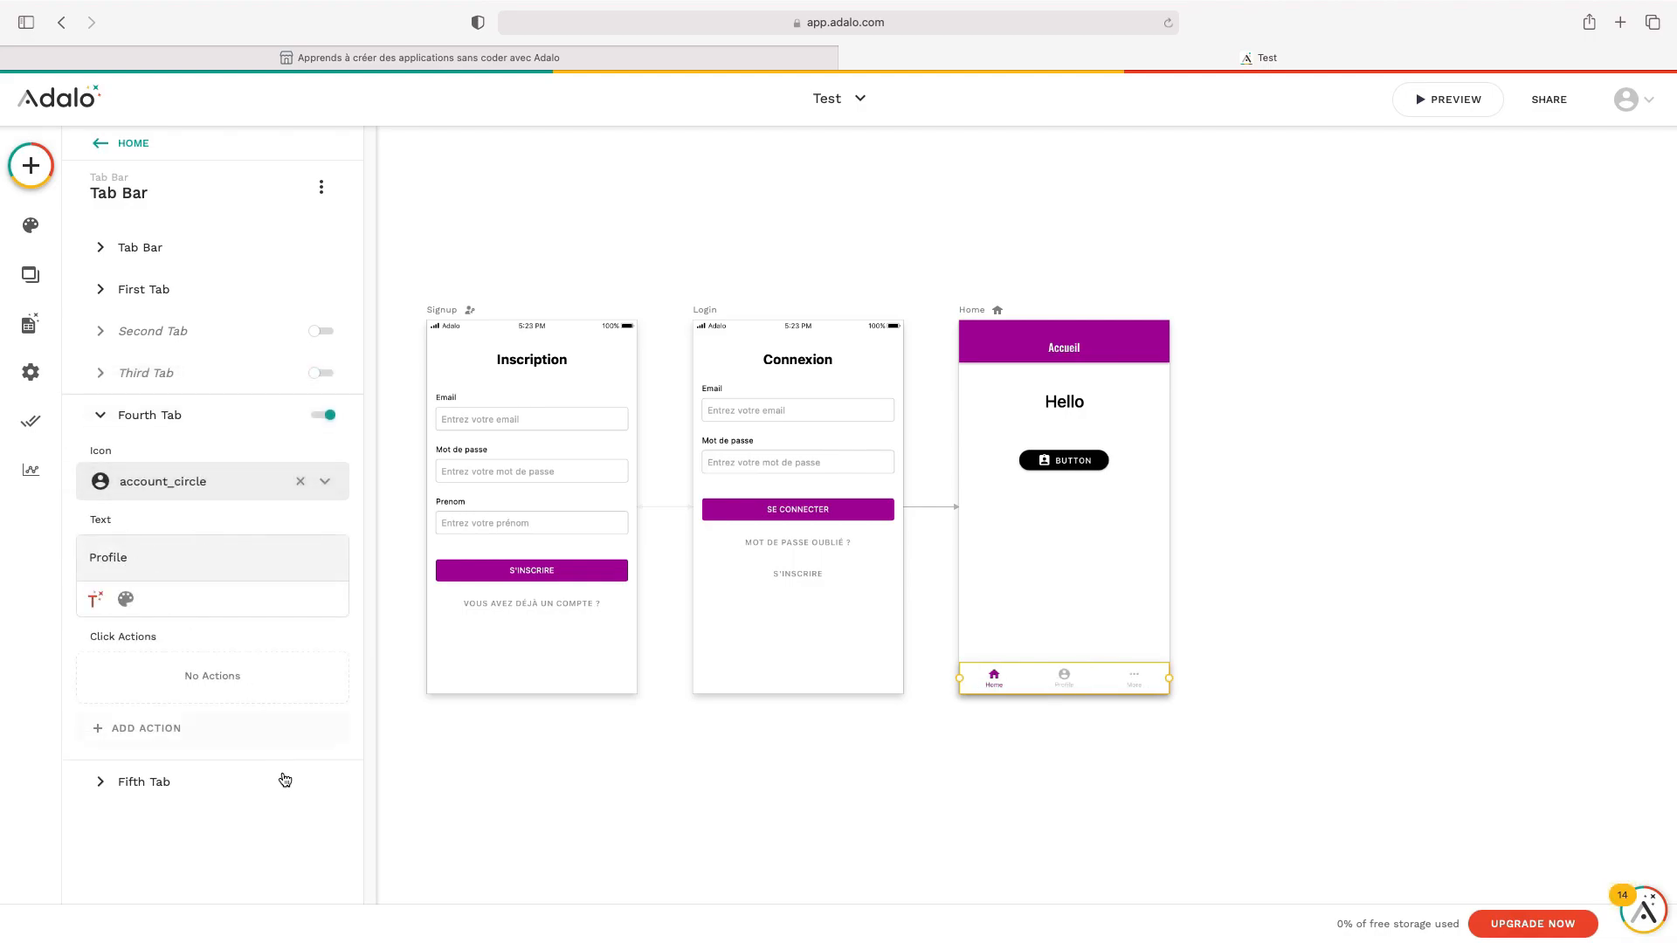
double_click(155, 559)
text(Mon profil)
click(175, 423)
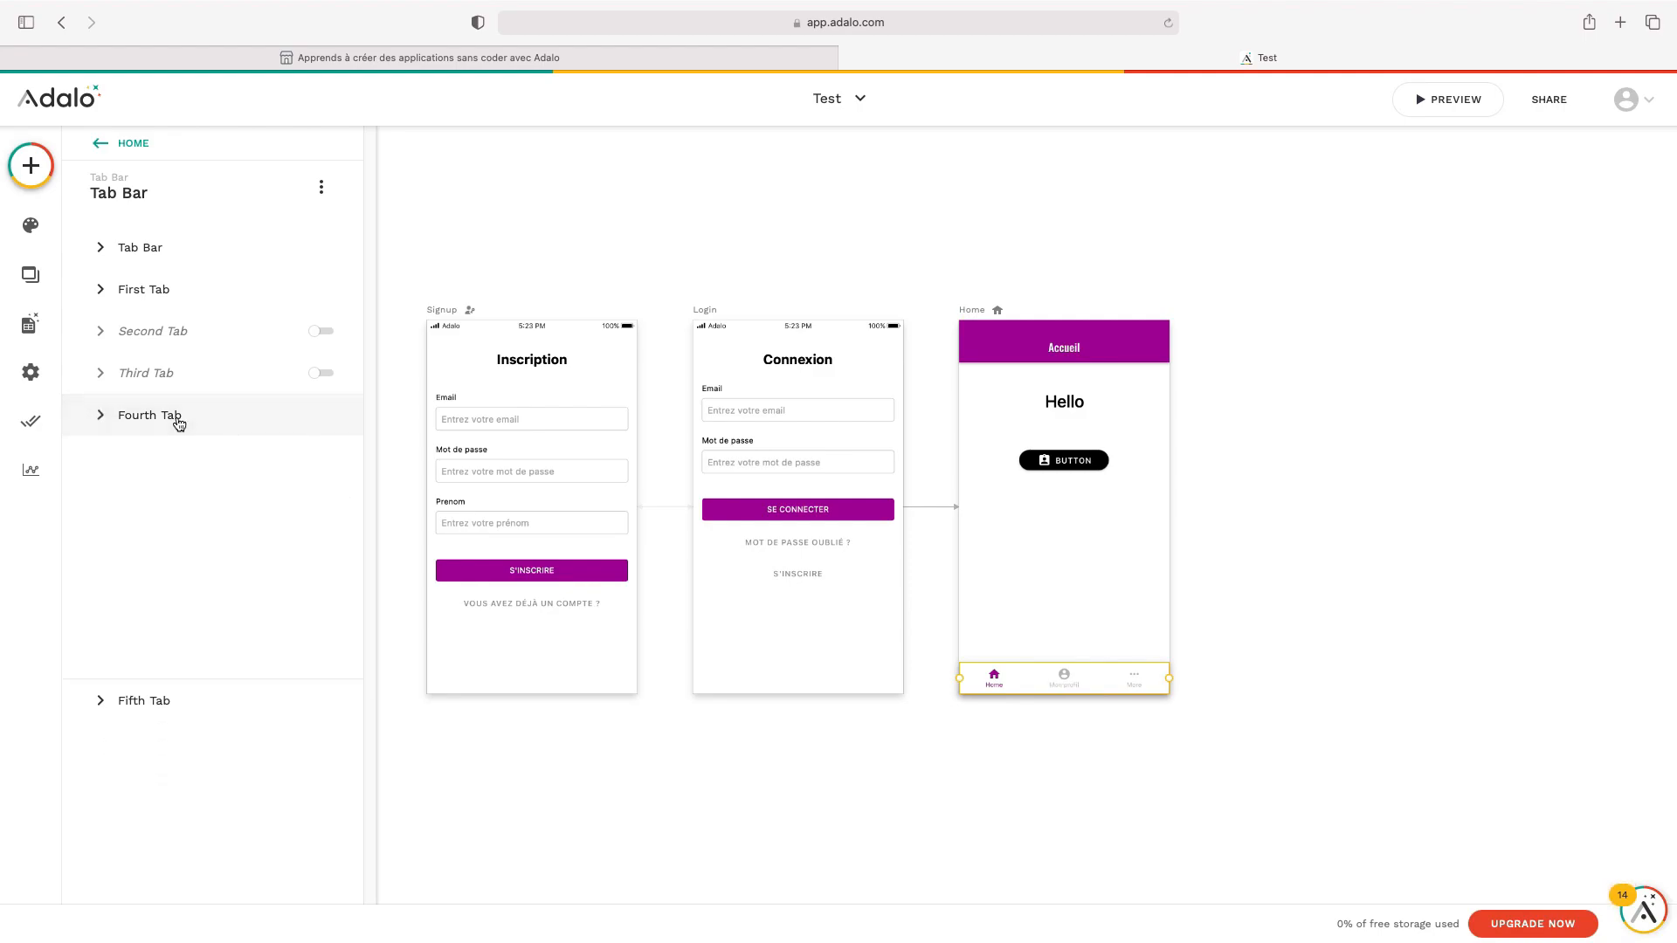
click(178, 467)
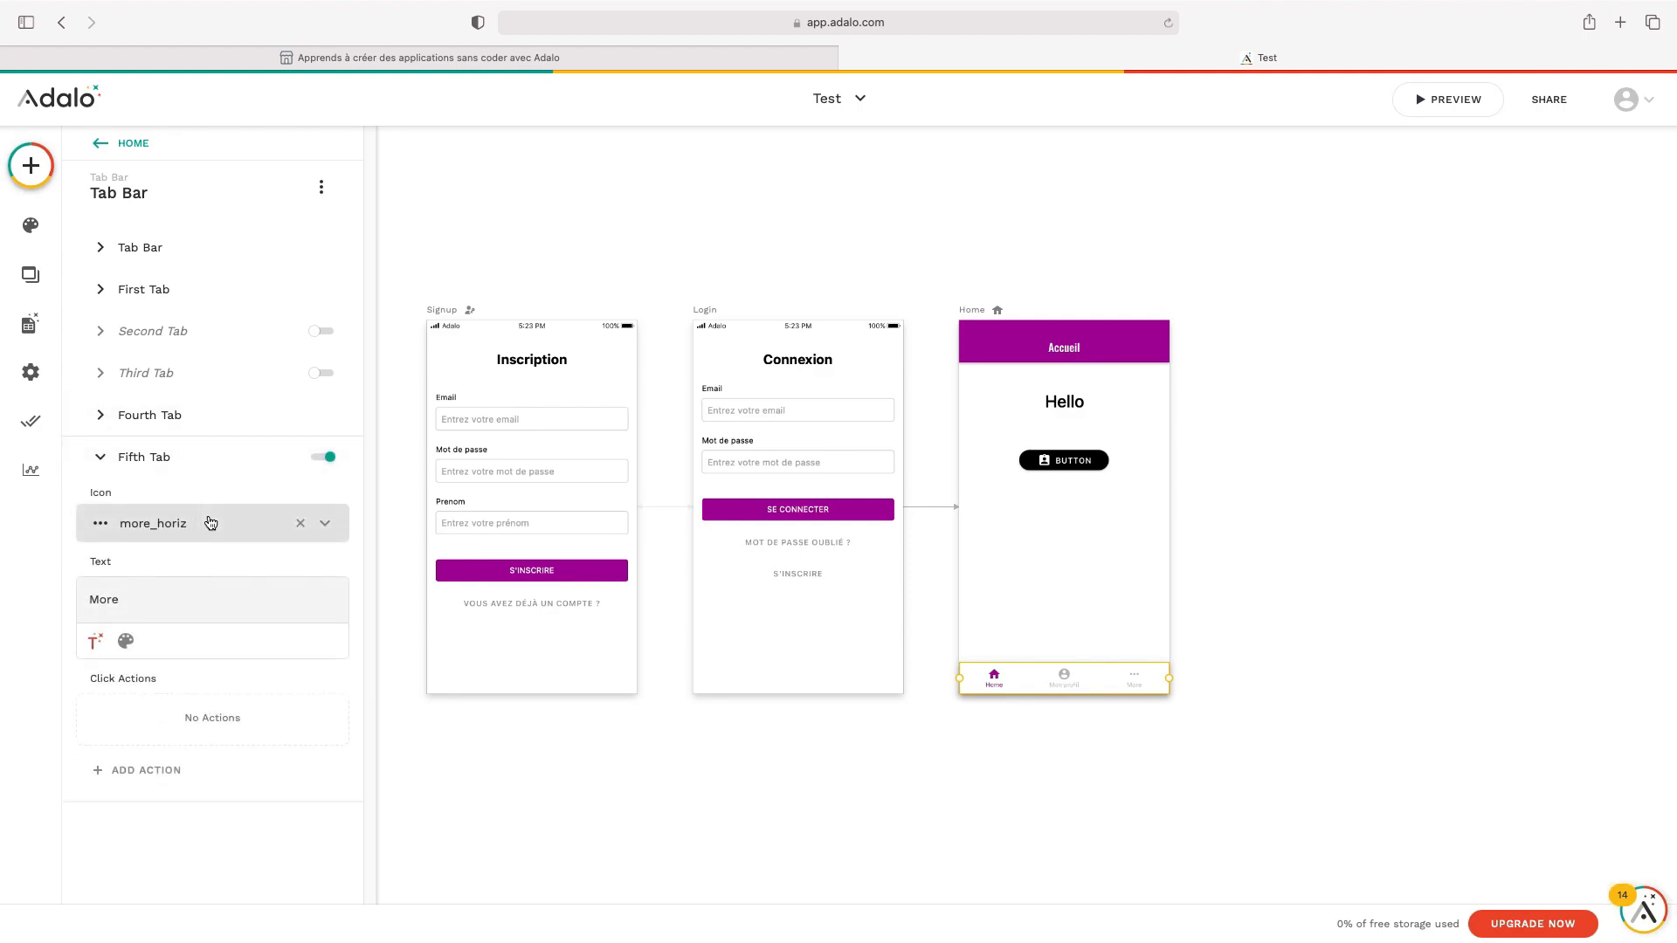
click(327, 459)
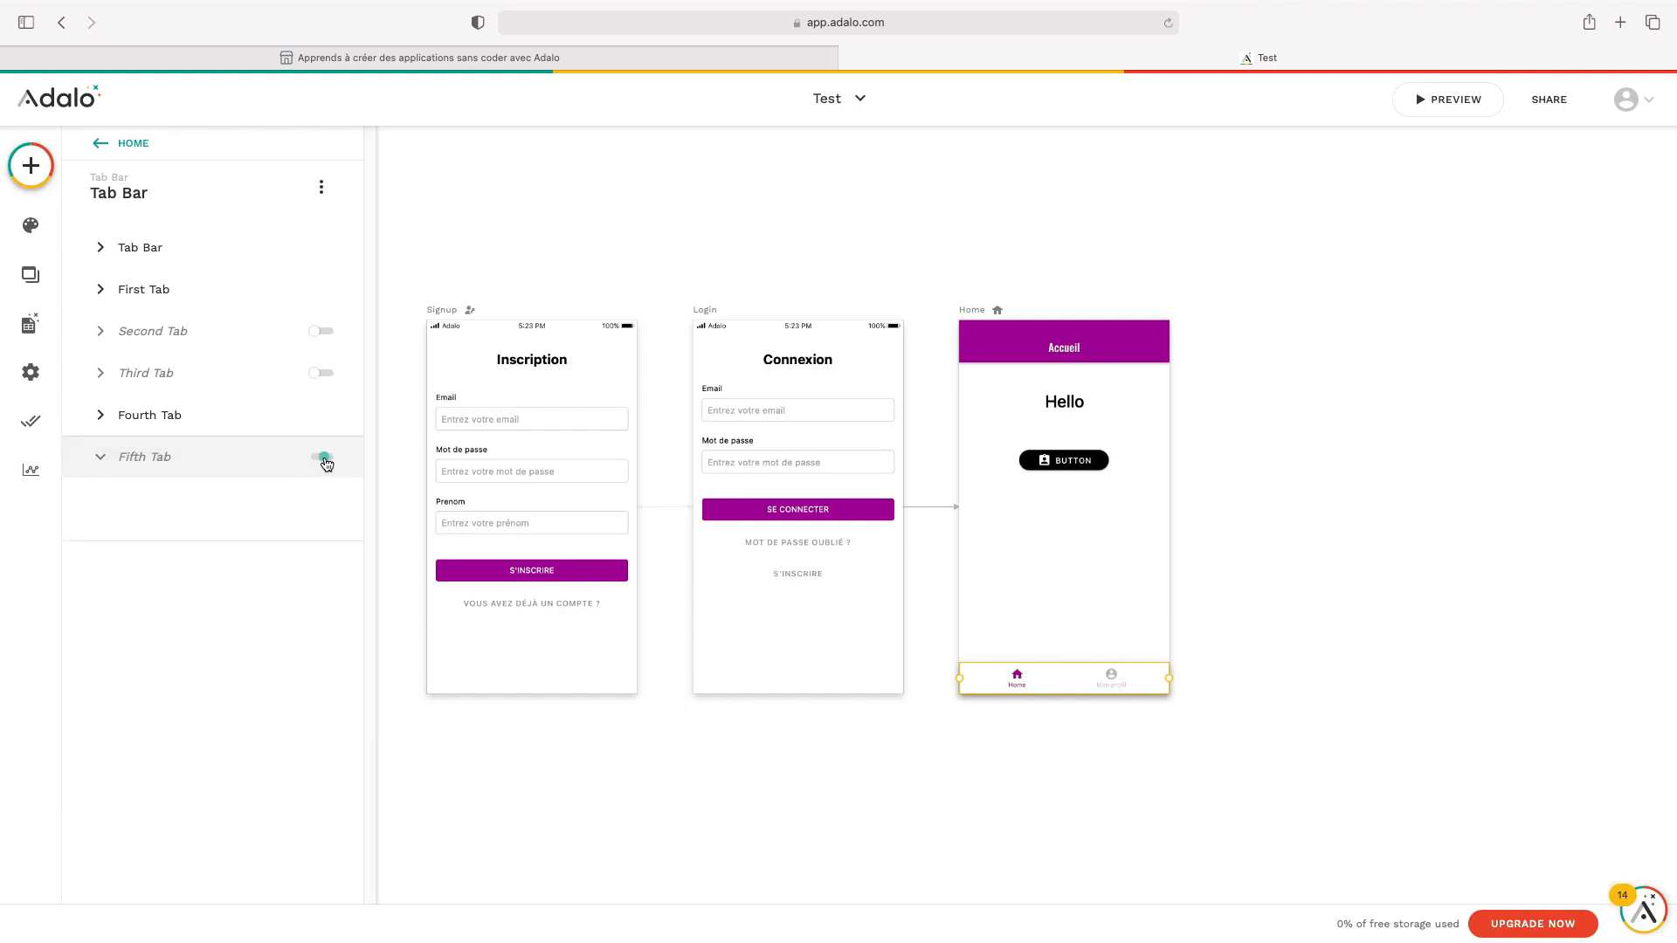
click(725, 747)
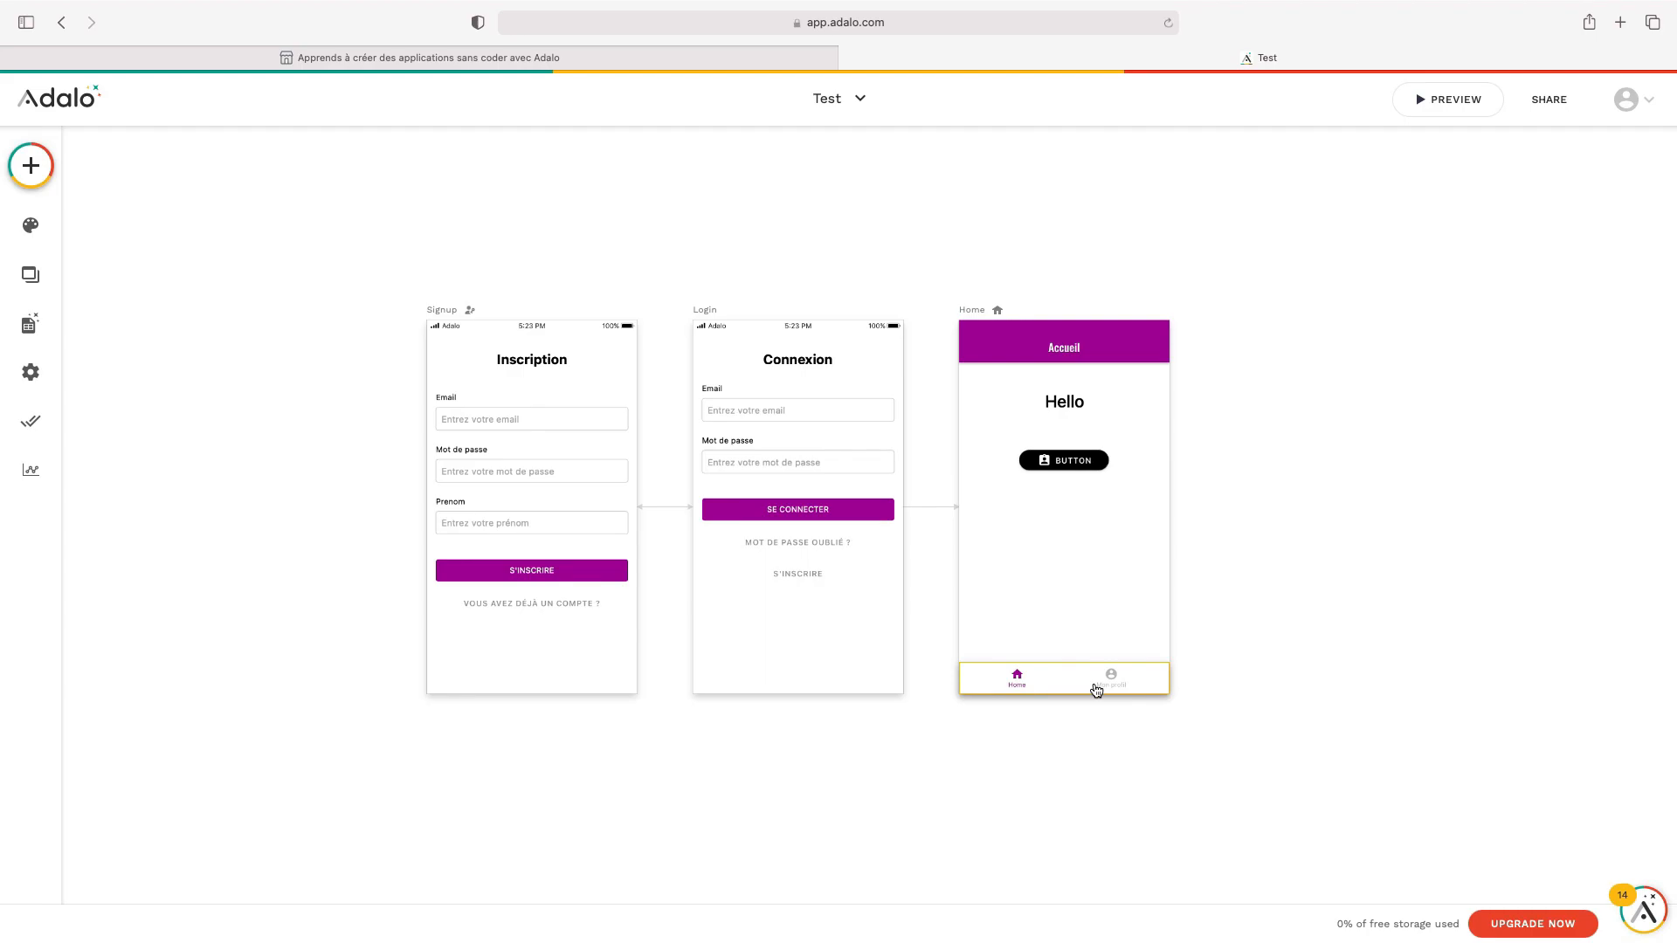
Create a Blank Screen named 'Profile' beside Home
scroll(1330, 657, right, 5)
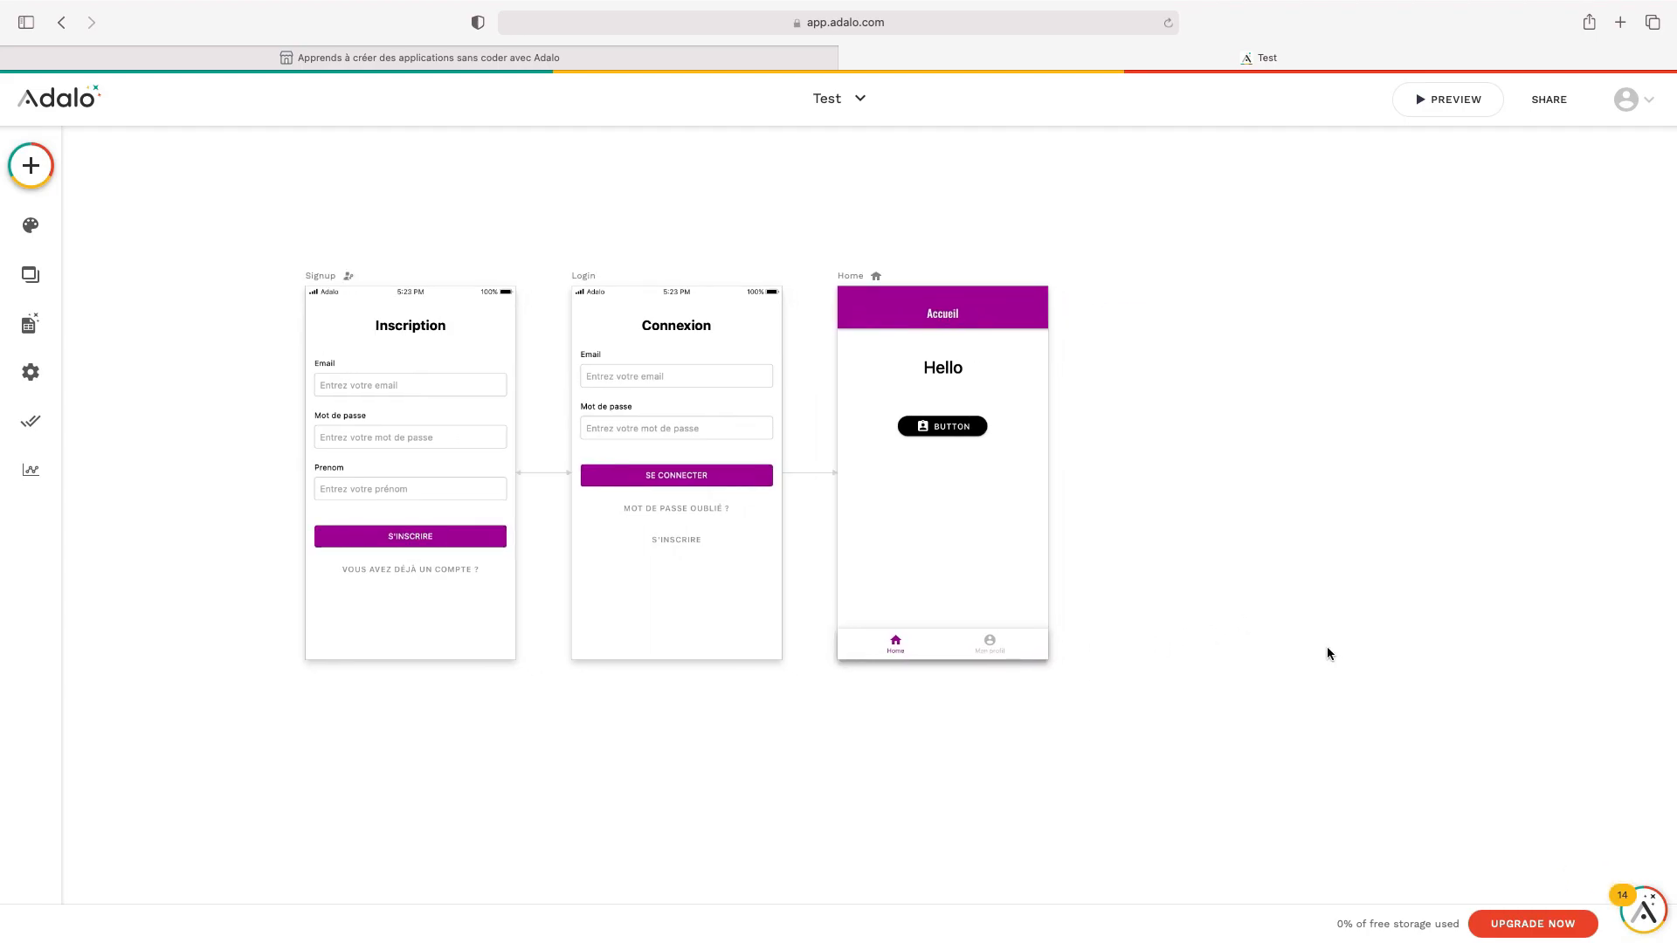
click(31, 166)
click(262, 162)
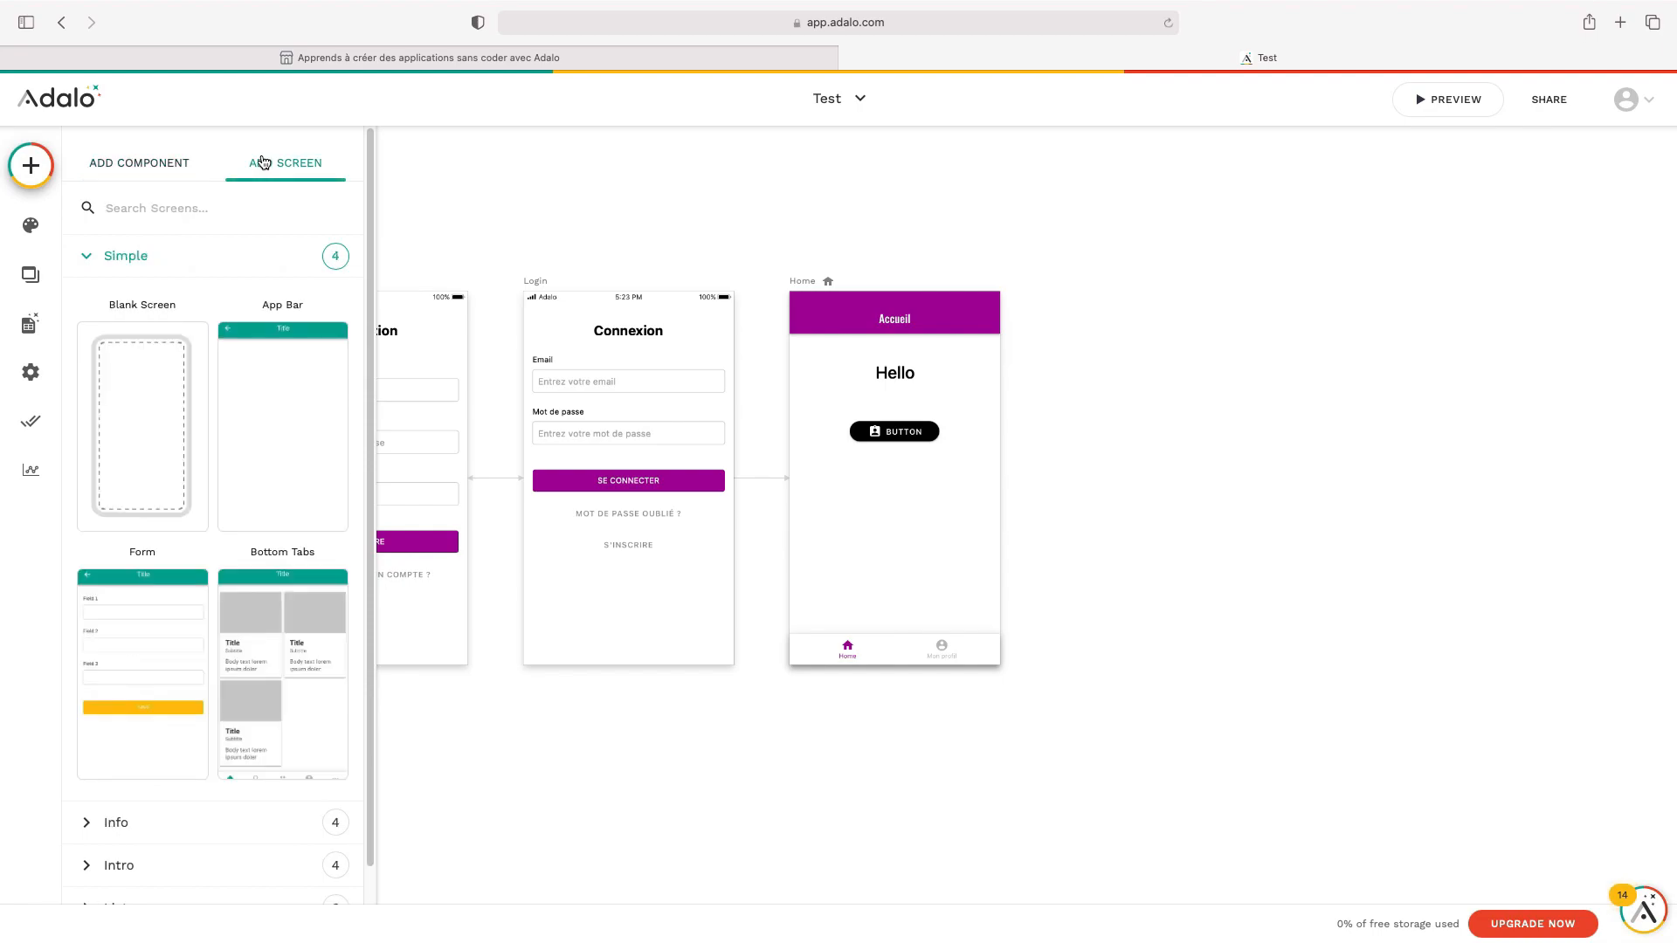
click(149, 424)
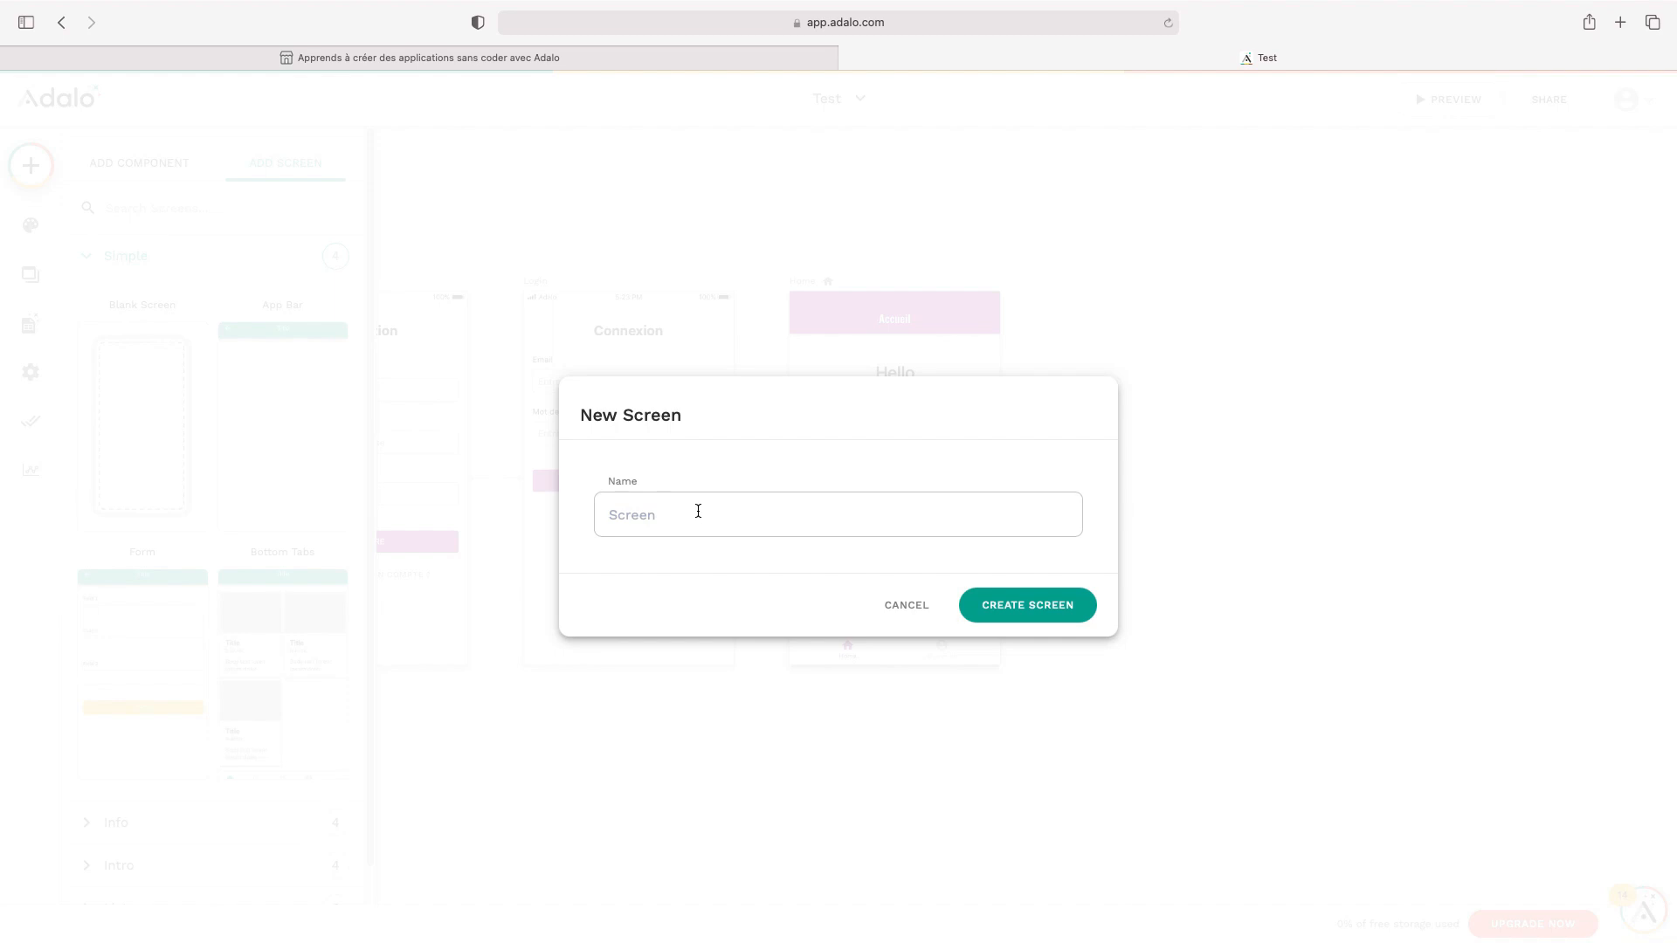
text(Profile)
click(1080, 599)
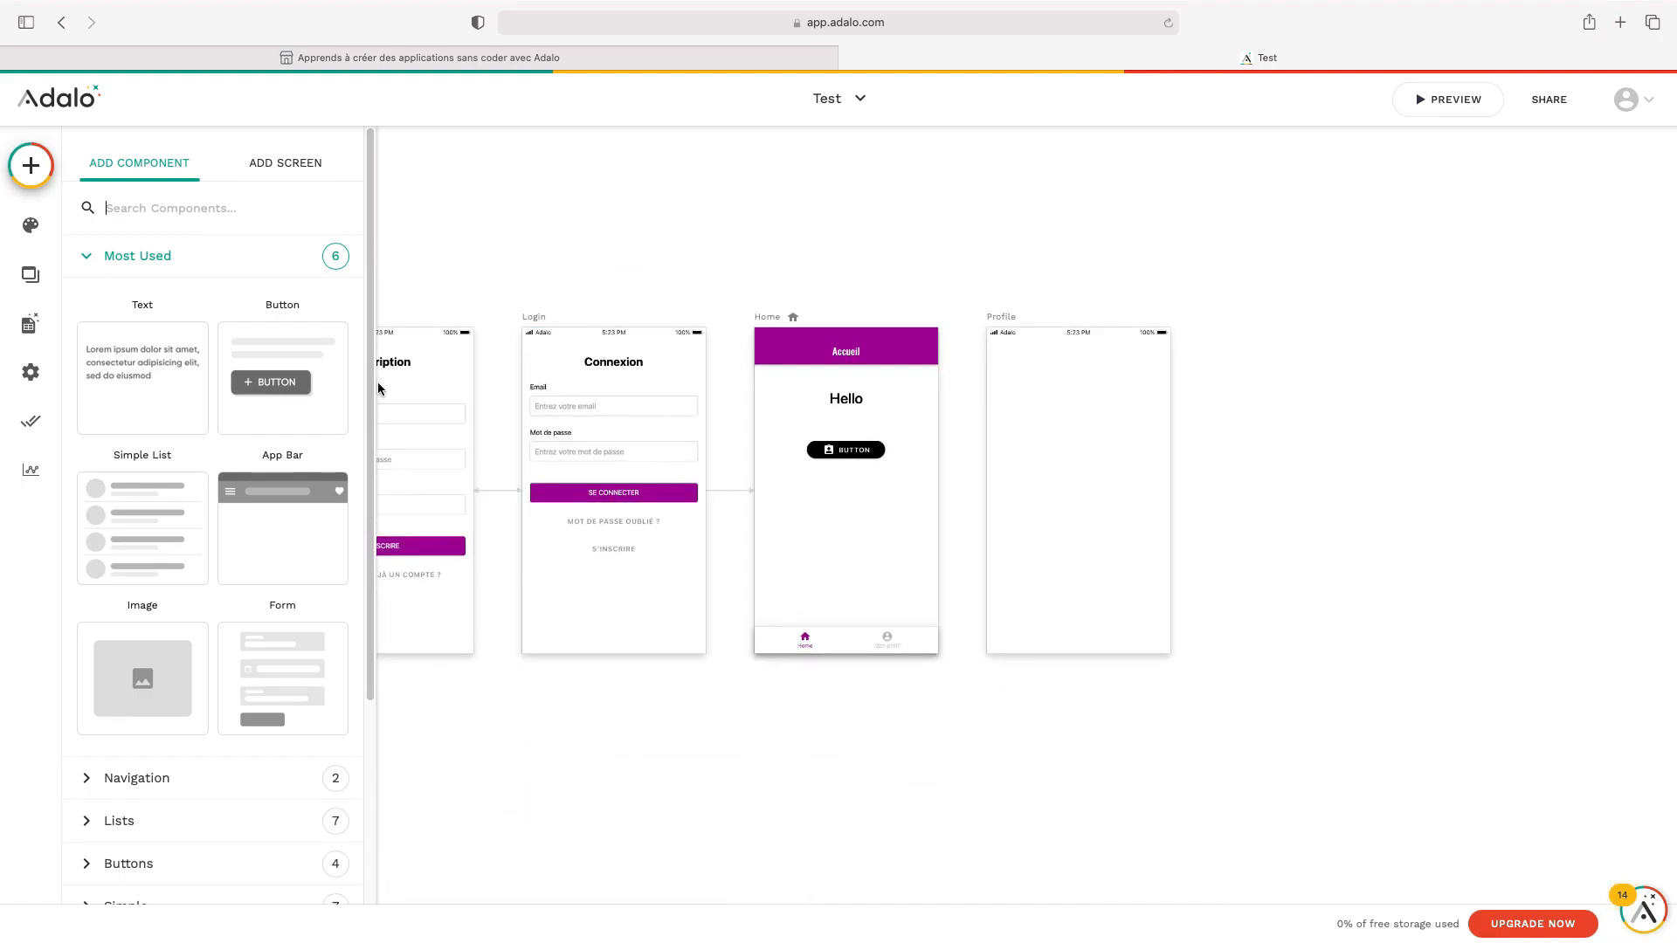
Add a Text element reading 'Mon profile', font size 30, center-aligned, at the top of Profile
drag(136, 389, 1019, 376)
triple_click(250, 270)
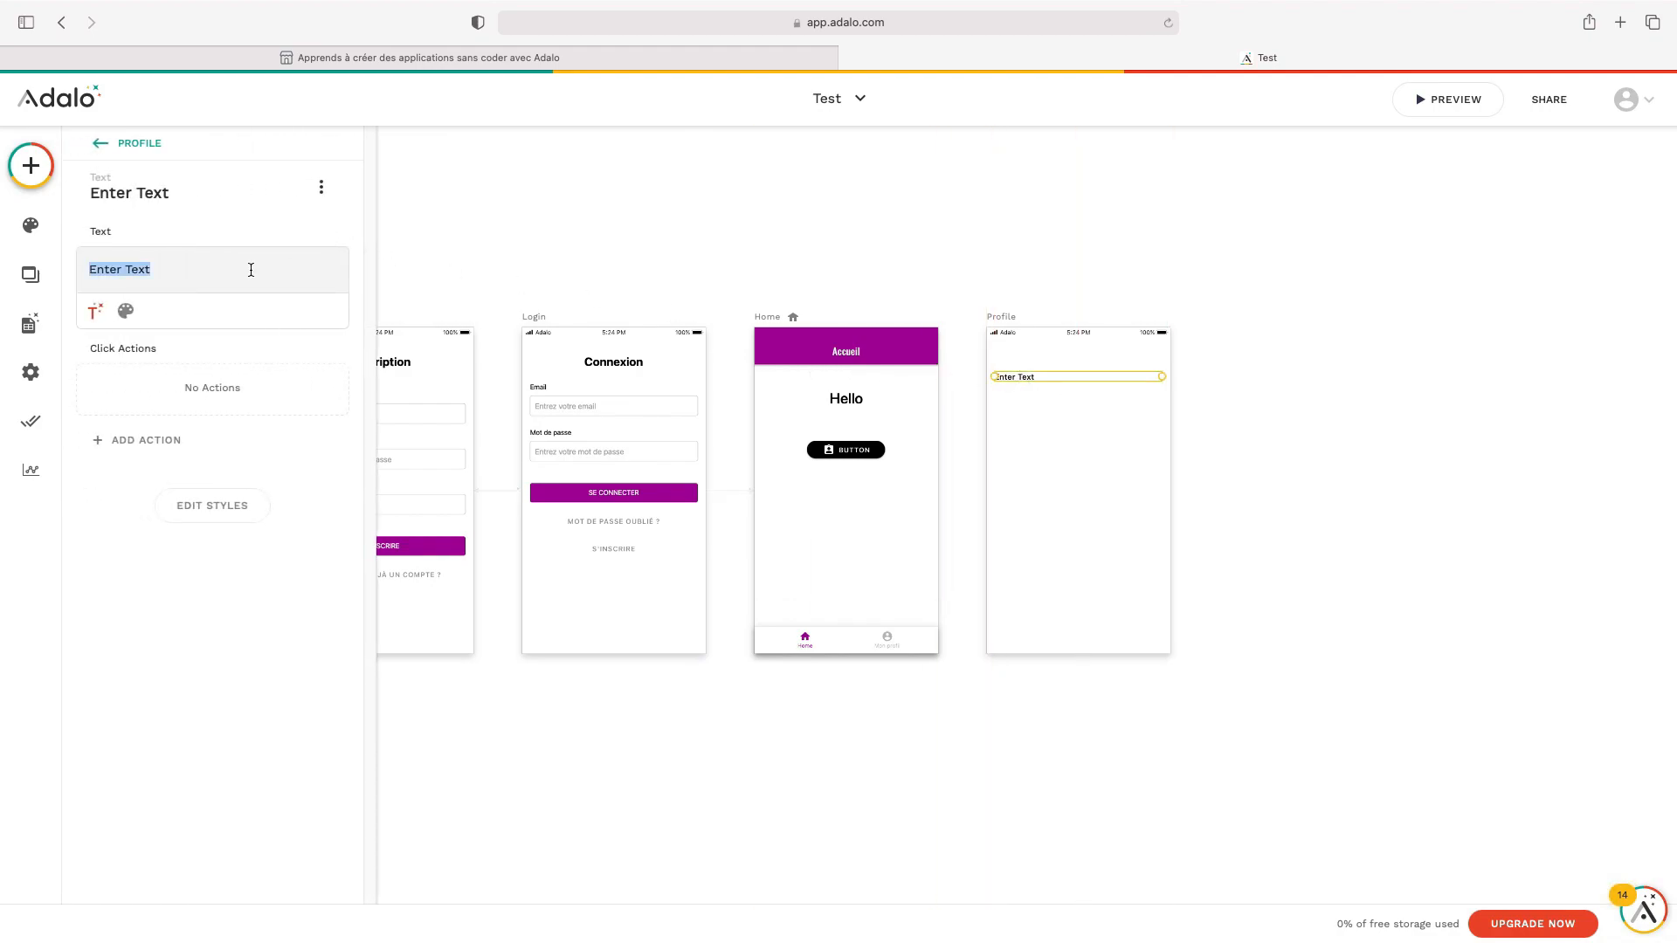
text(Mon profile)
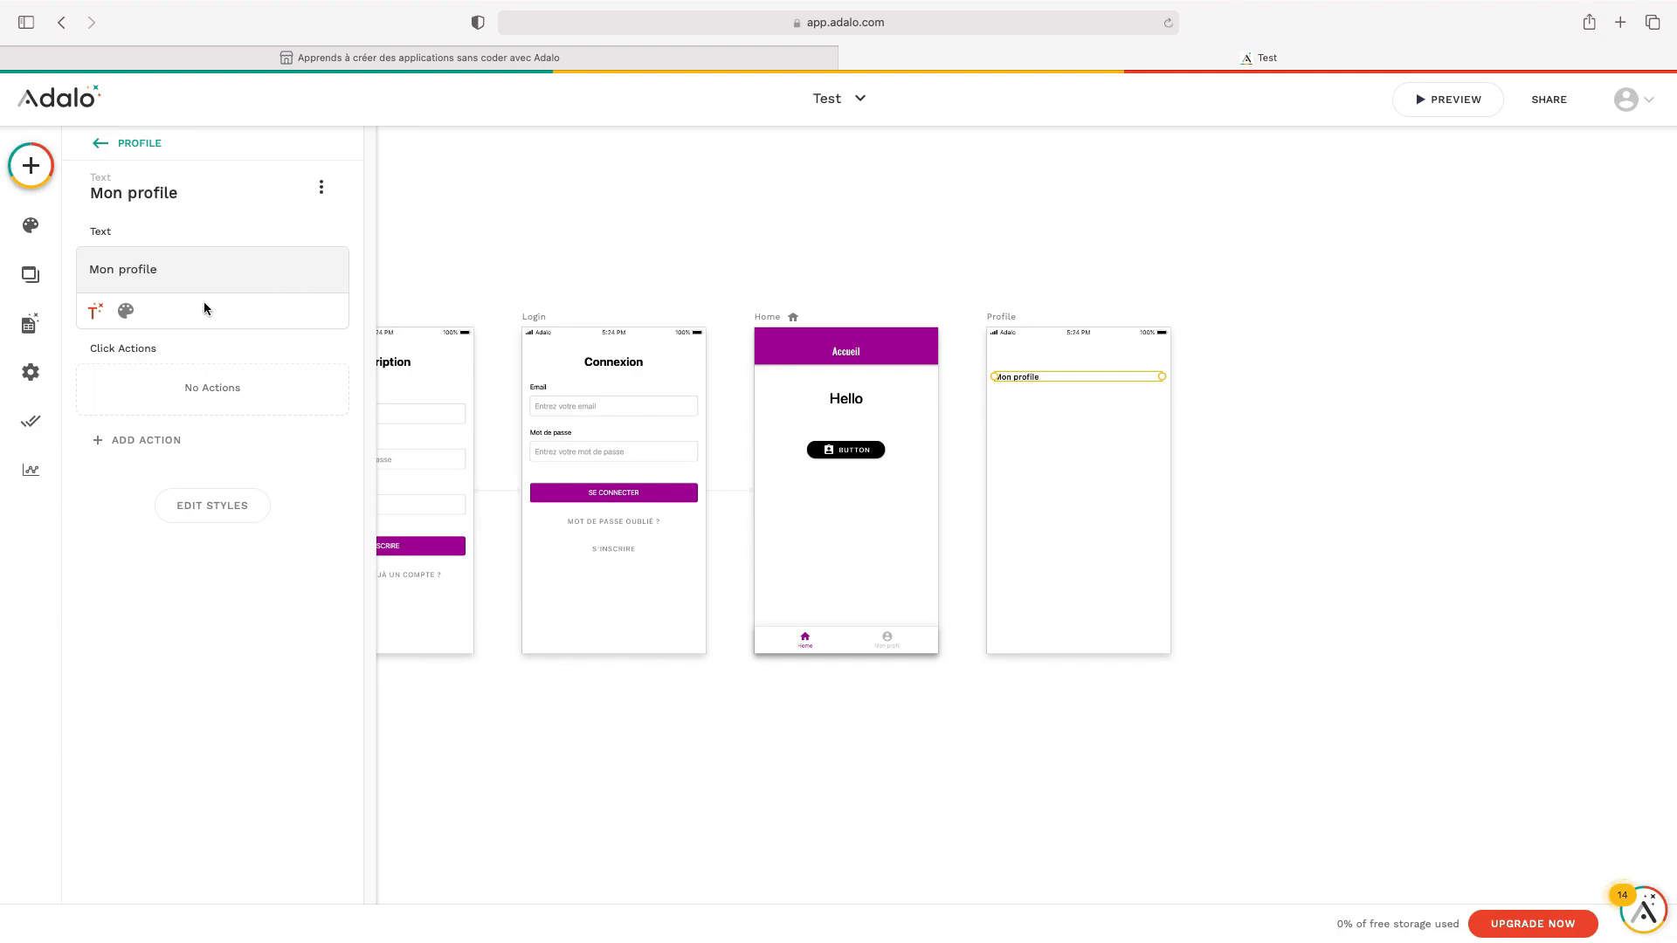
click(126, 311)
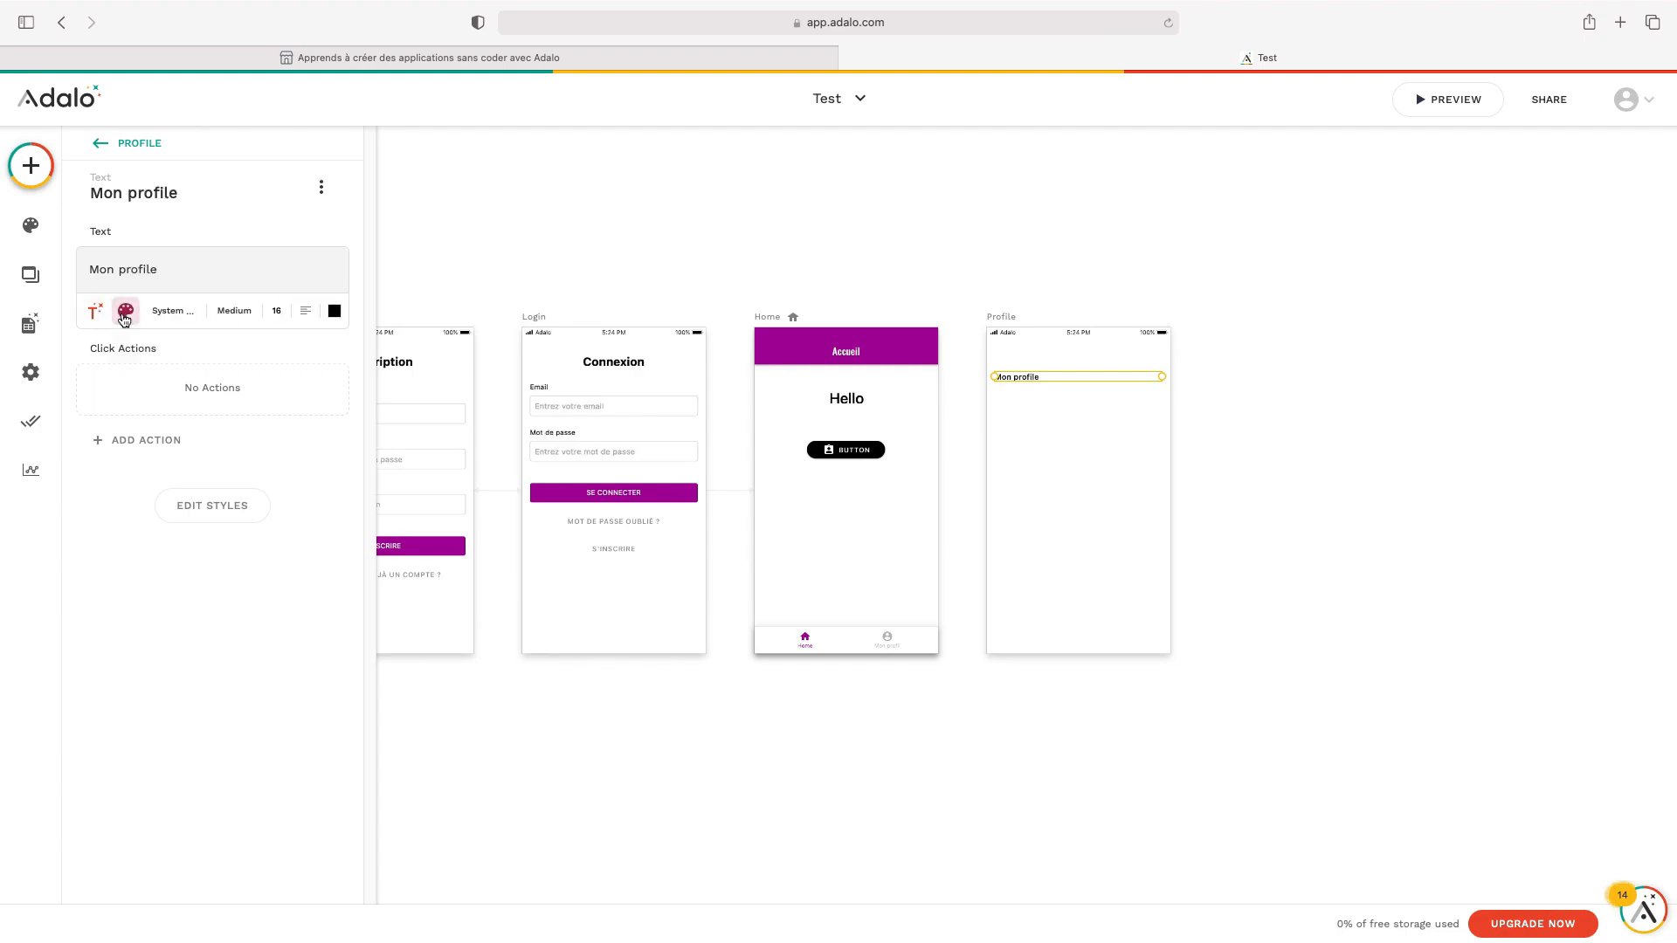
double_click(275, 310)
text(30)
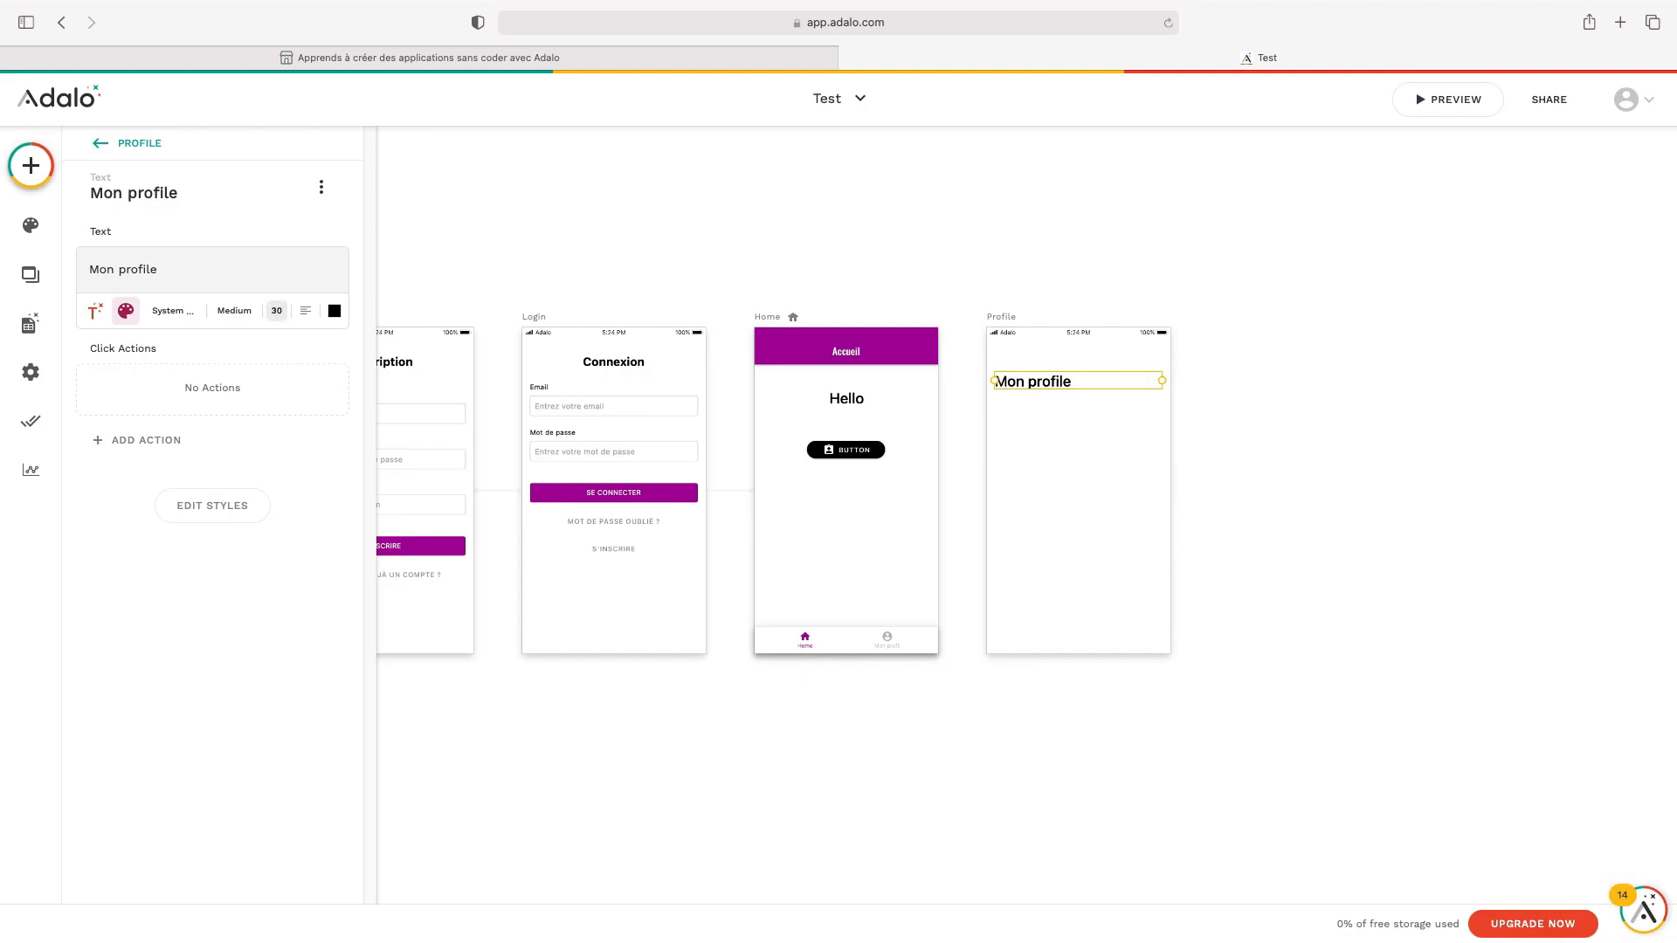
click(307, 313)
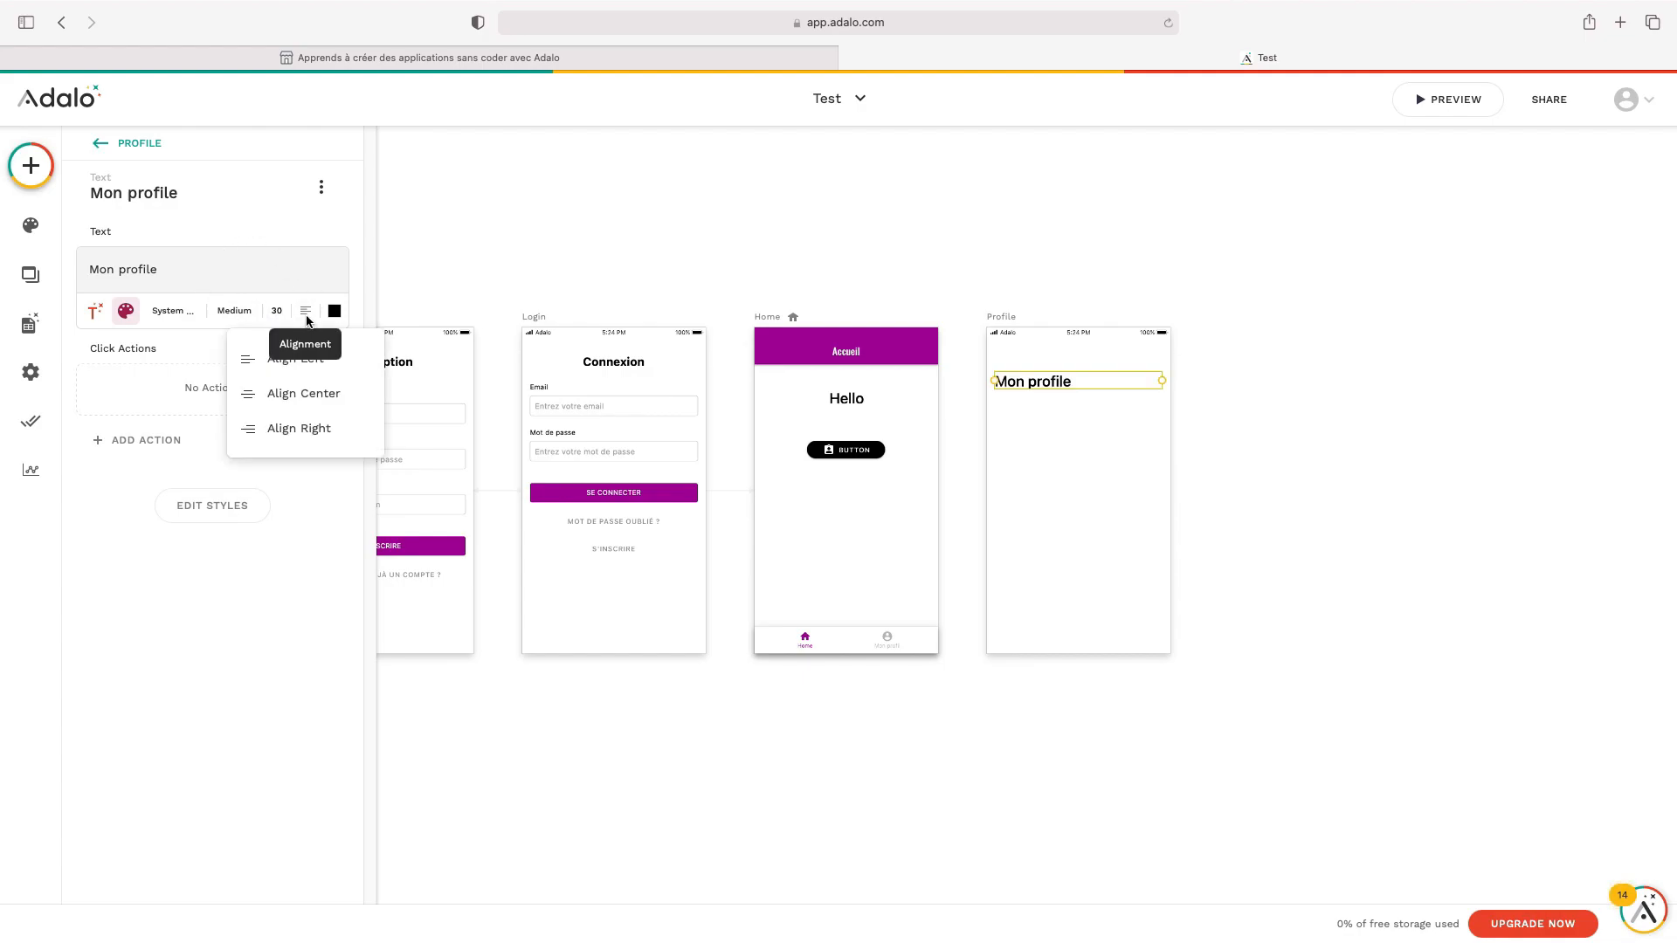
click(333, 397)
drag(1071, 385, 1068, 378)
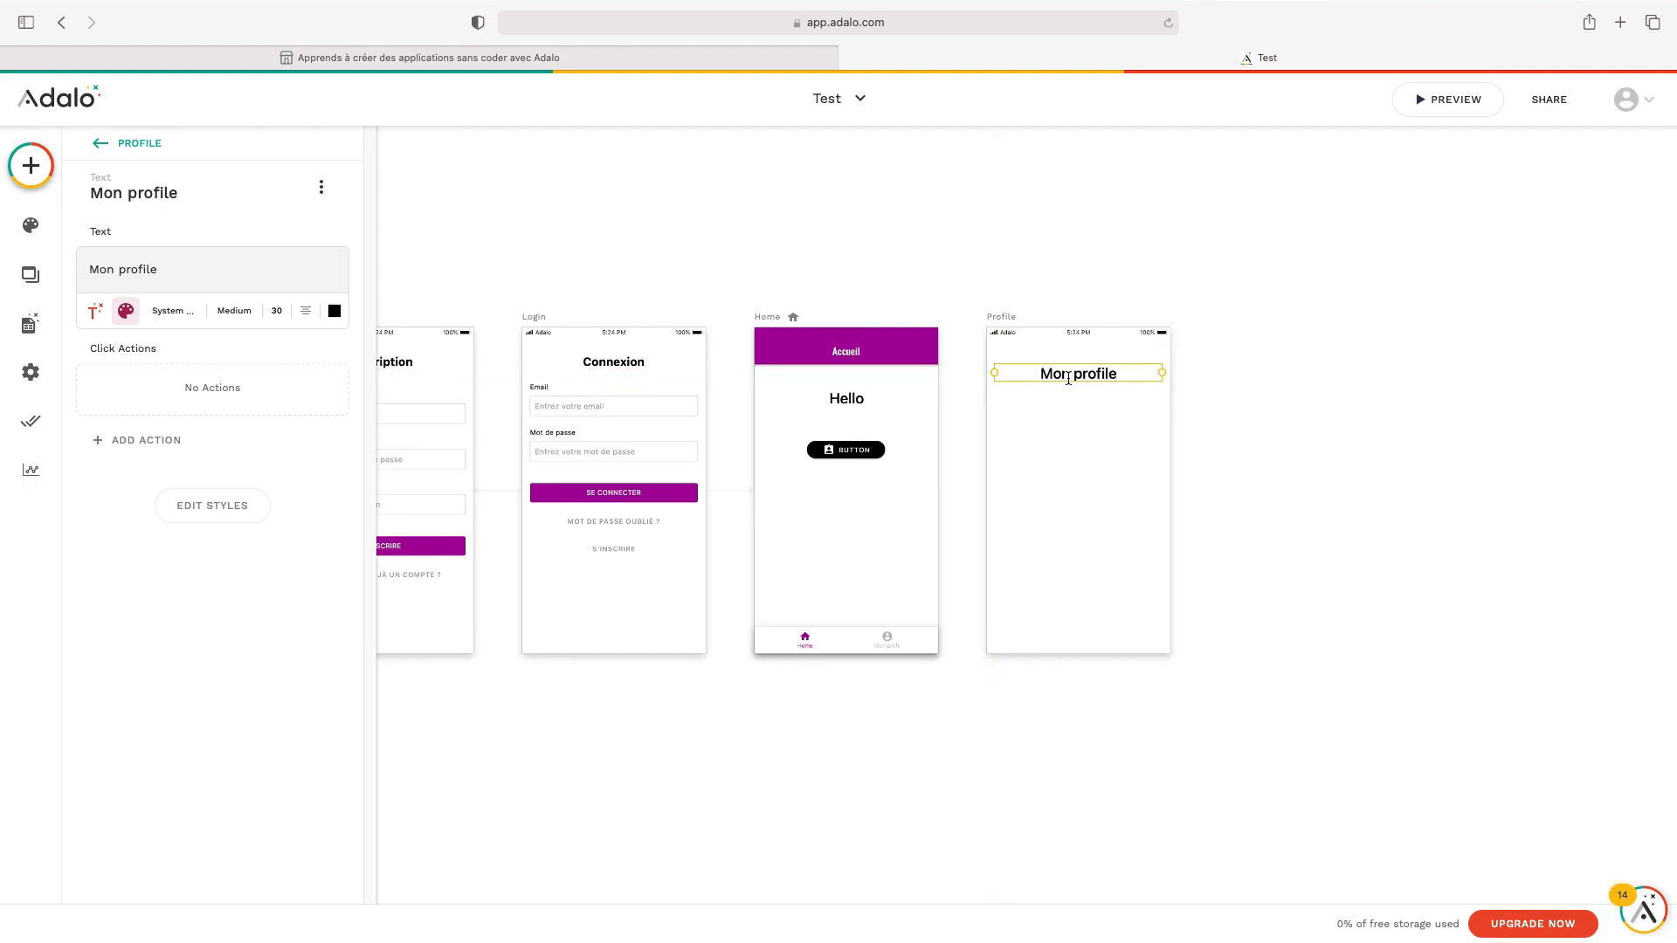
click(1343, 376)
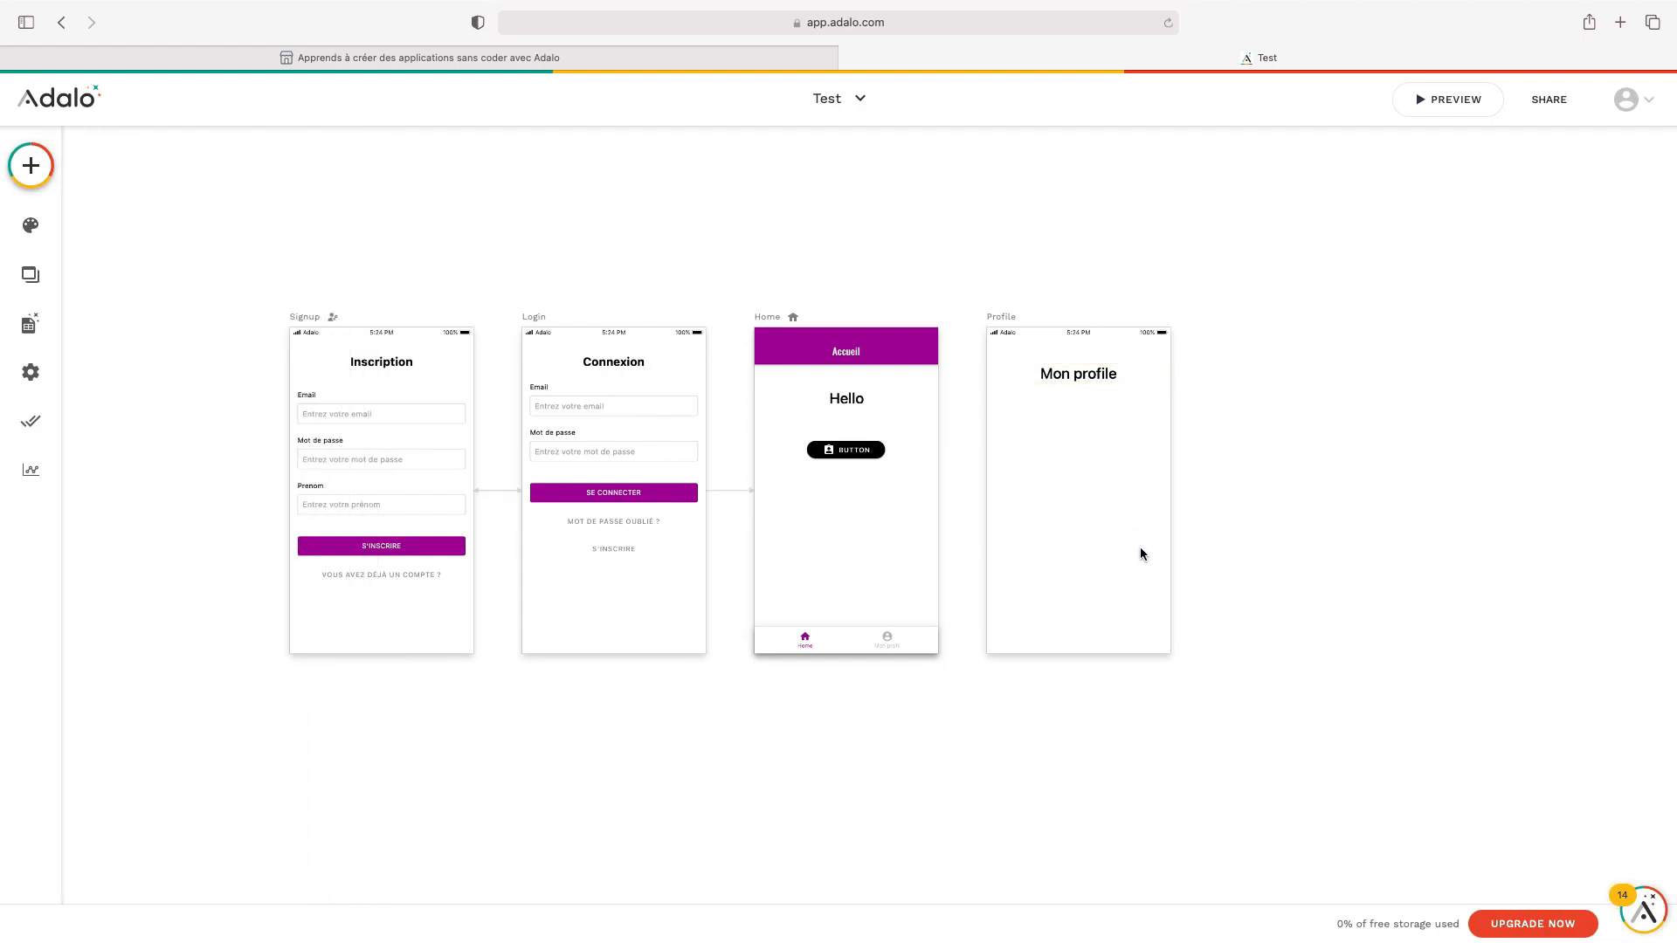
Give the Home tab bar's fourth (Mon profil) tab a Link action to Profile with Slide Left
click(890, 645)
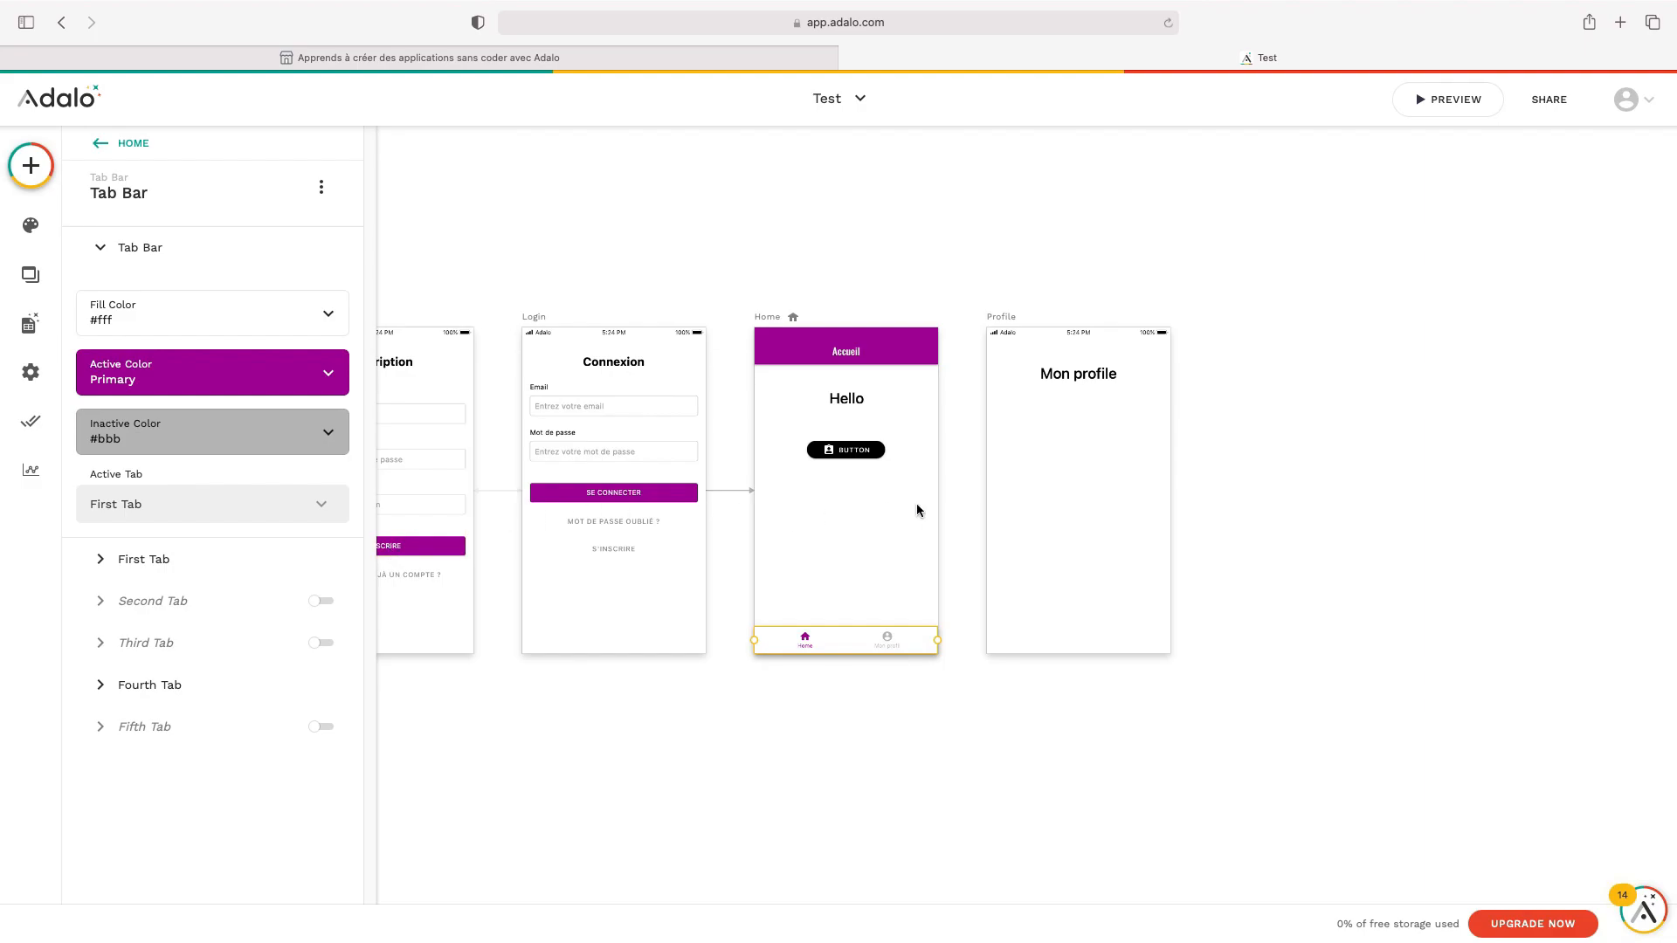
click(155, 693)
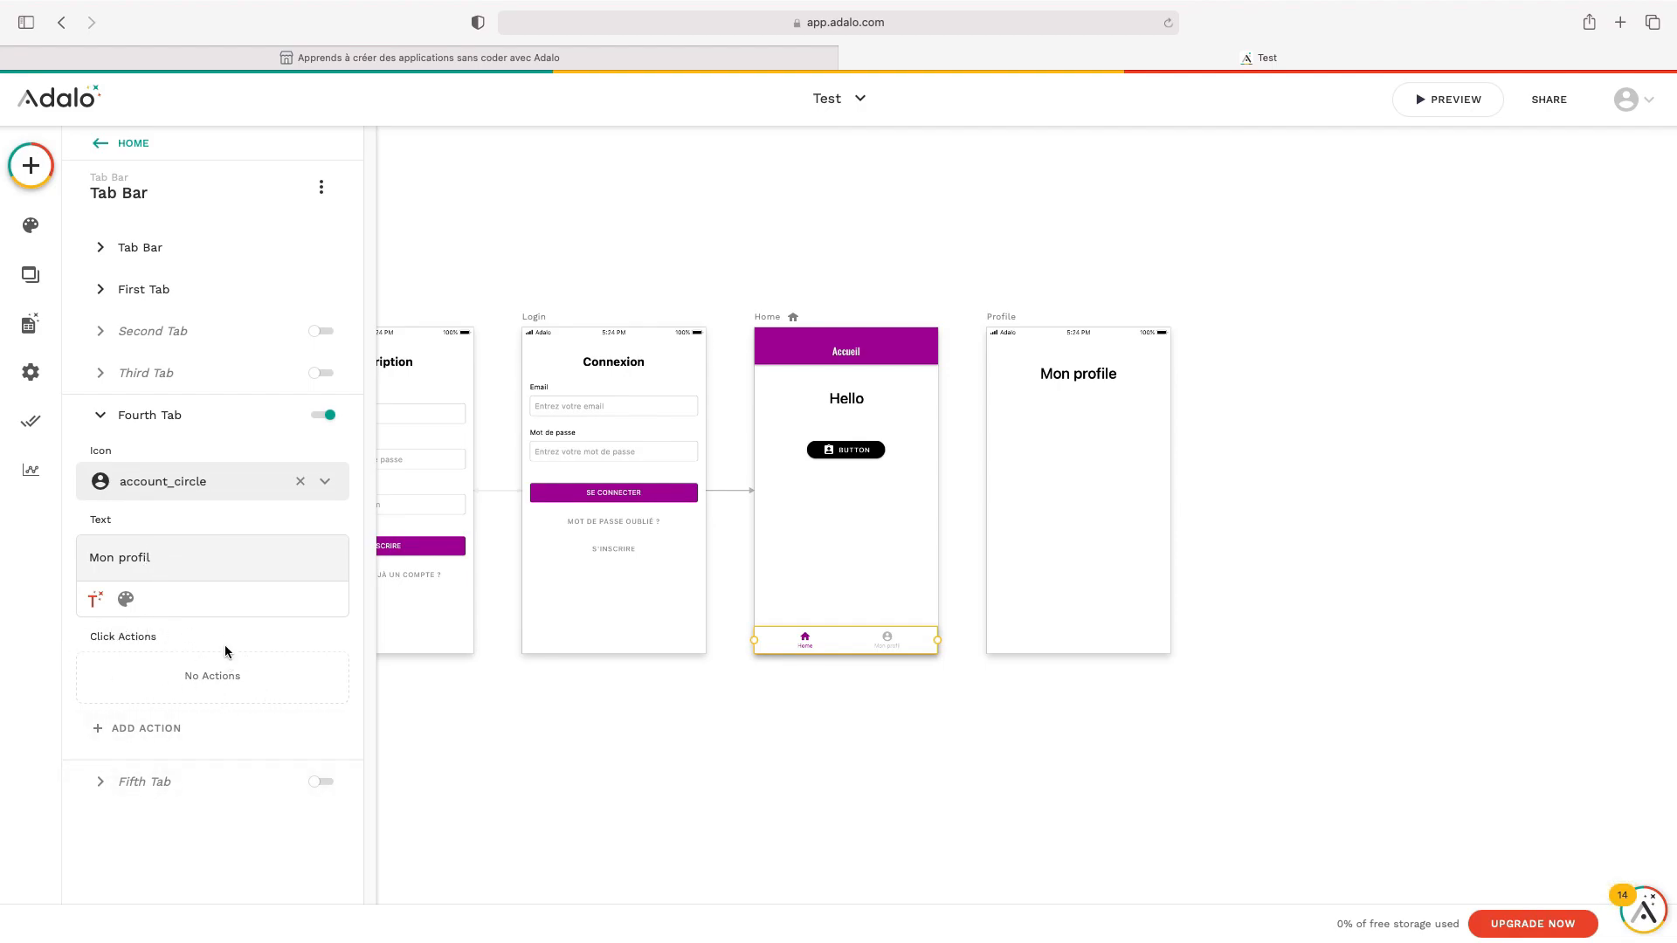
click(199, 730)
mouse_move(246, 426)
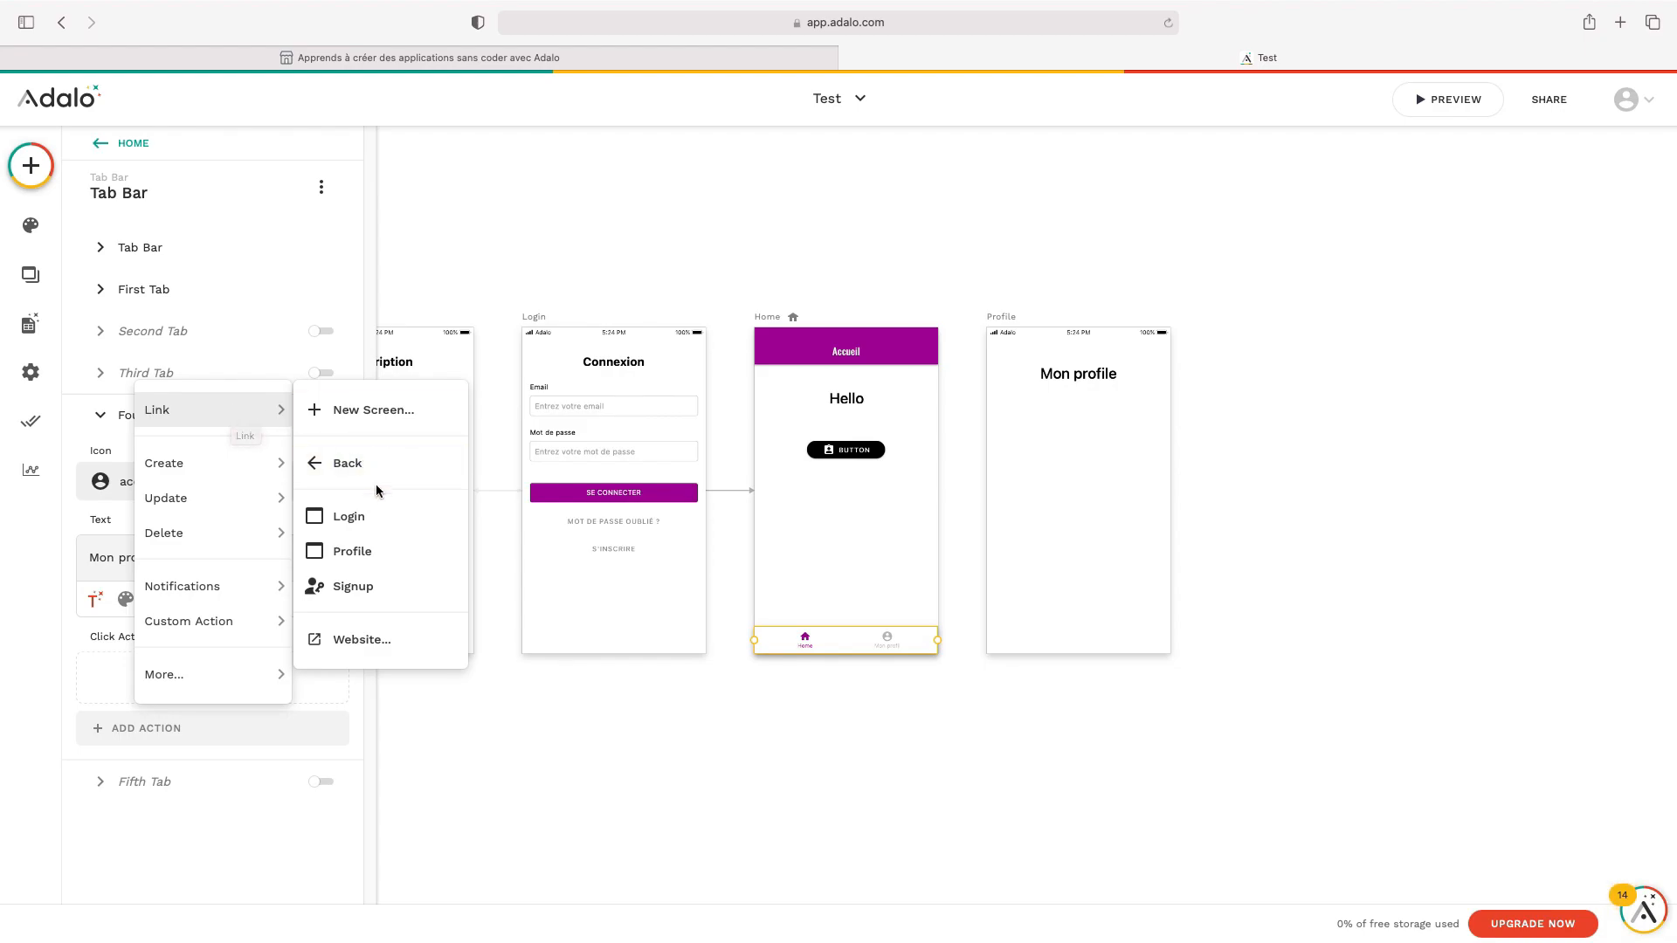
click(377, 559)
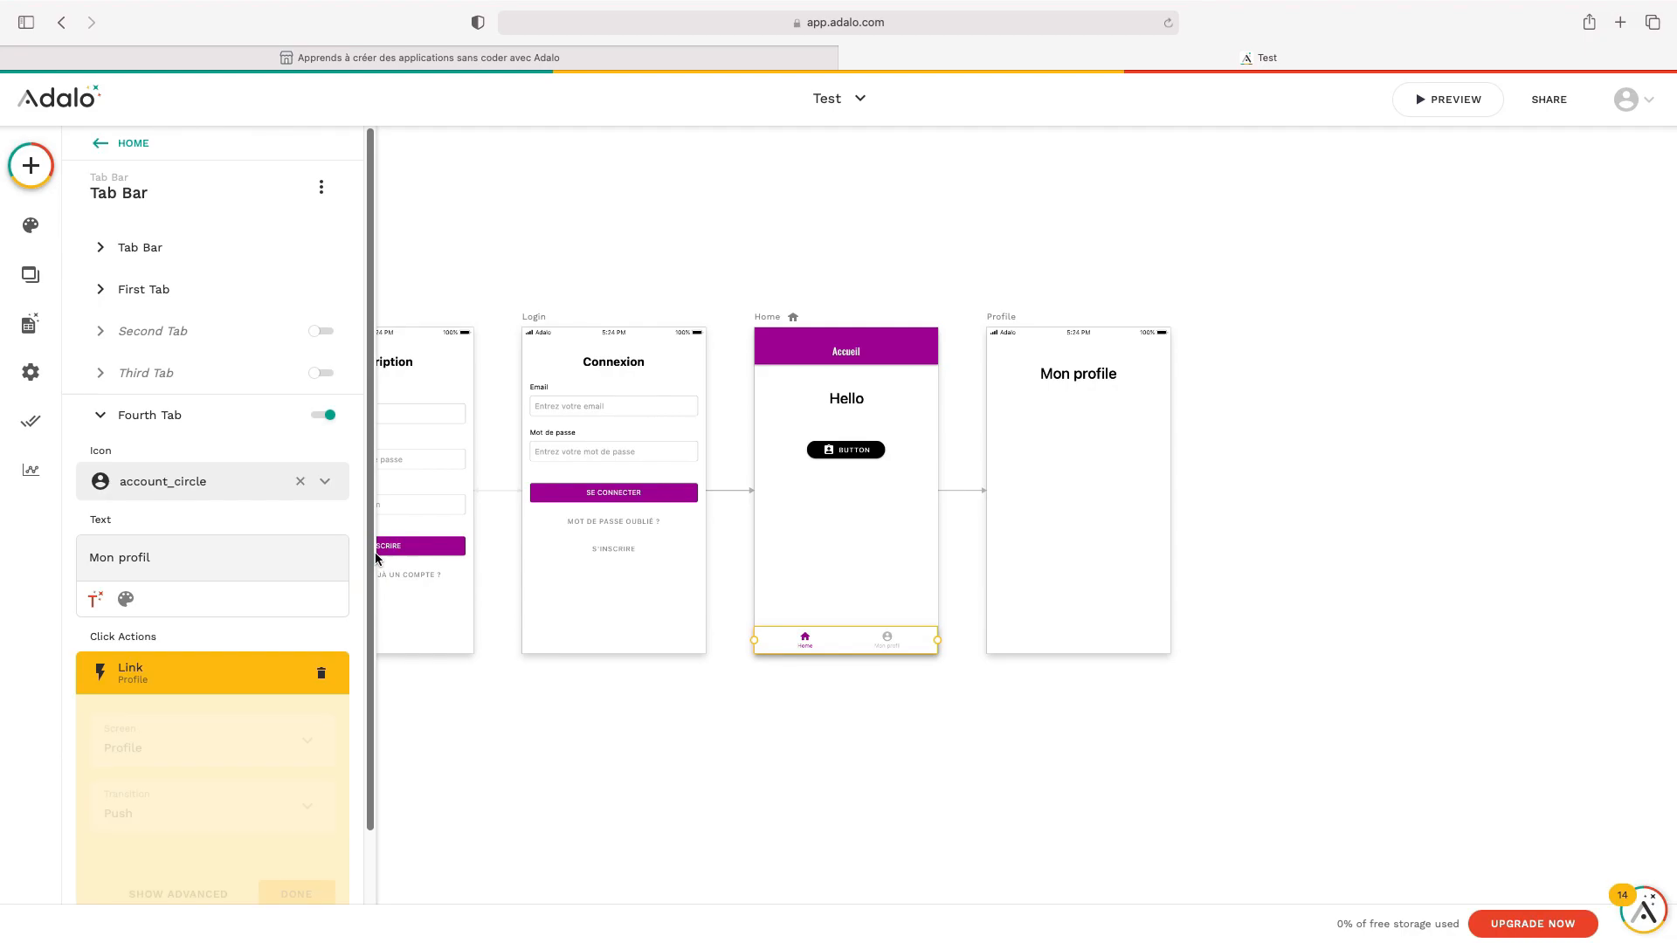
scroll(331, 524, down, 3)
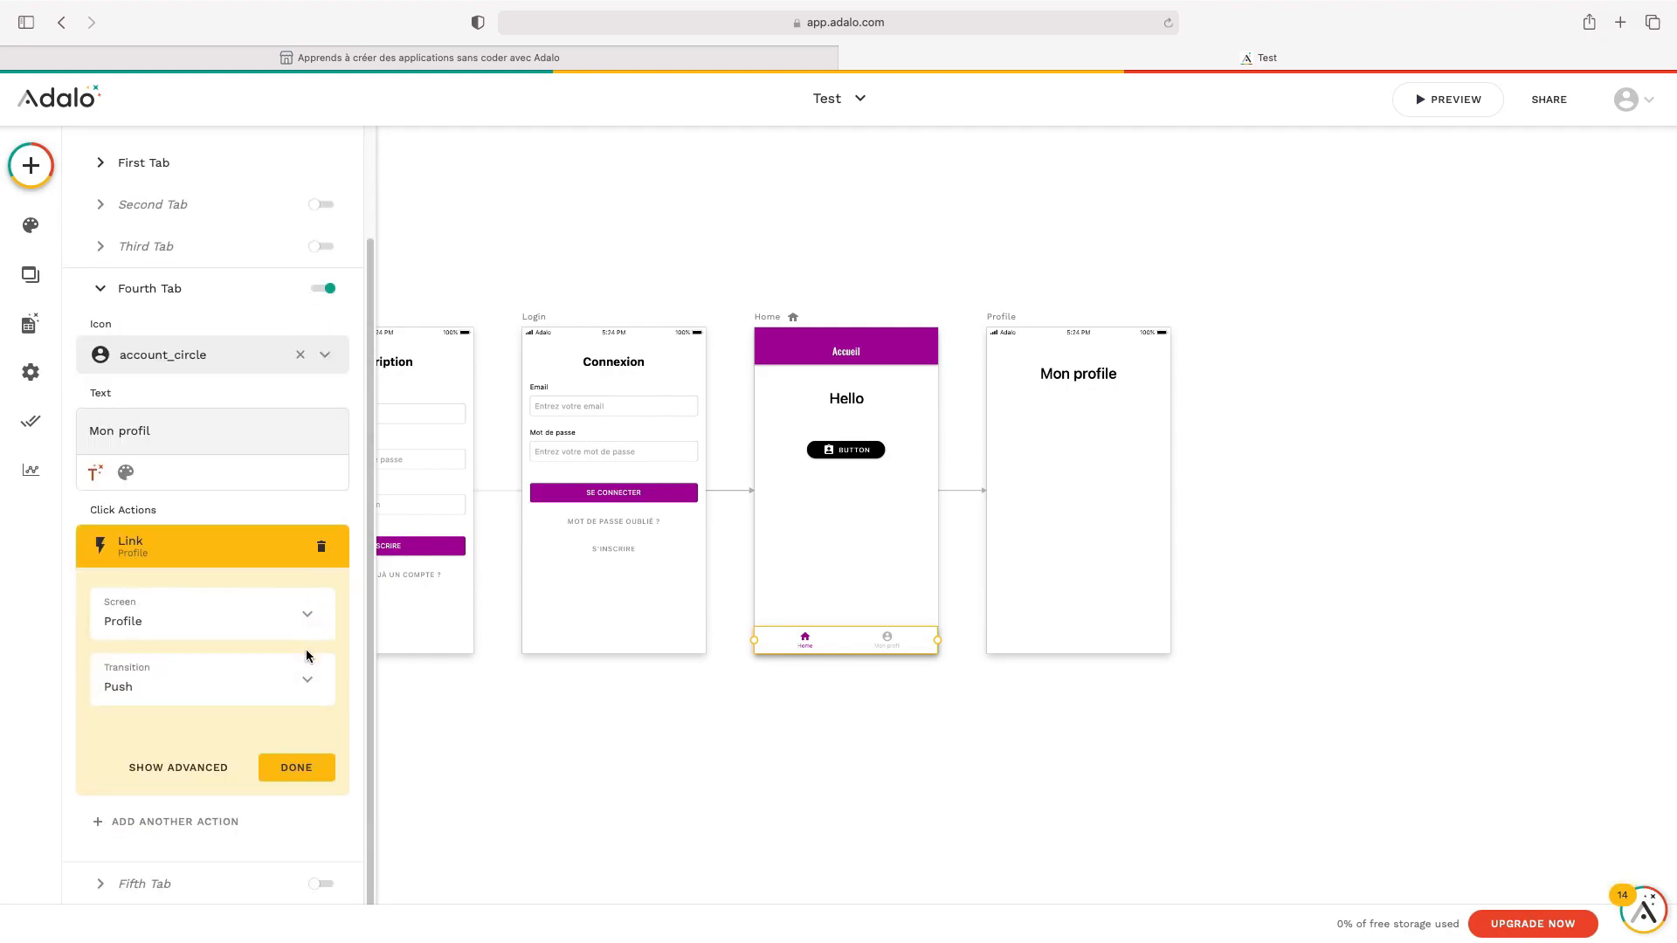
click(301, 676)
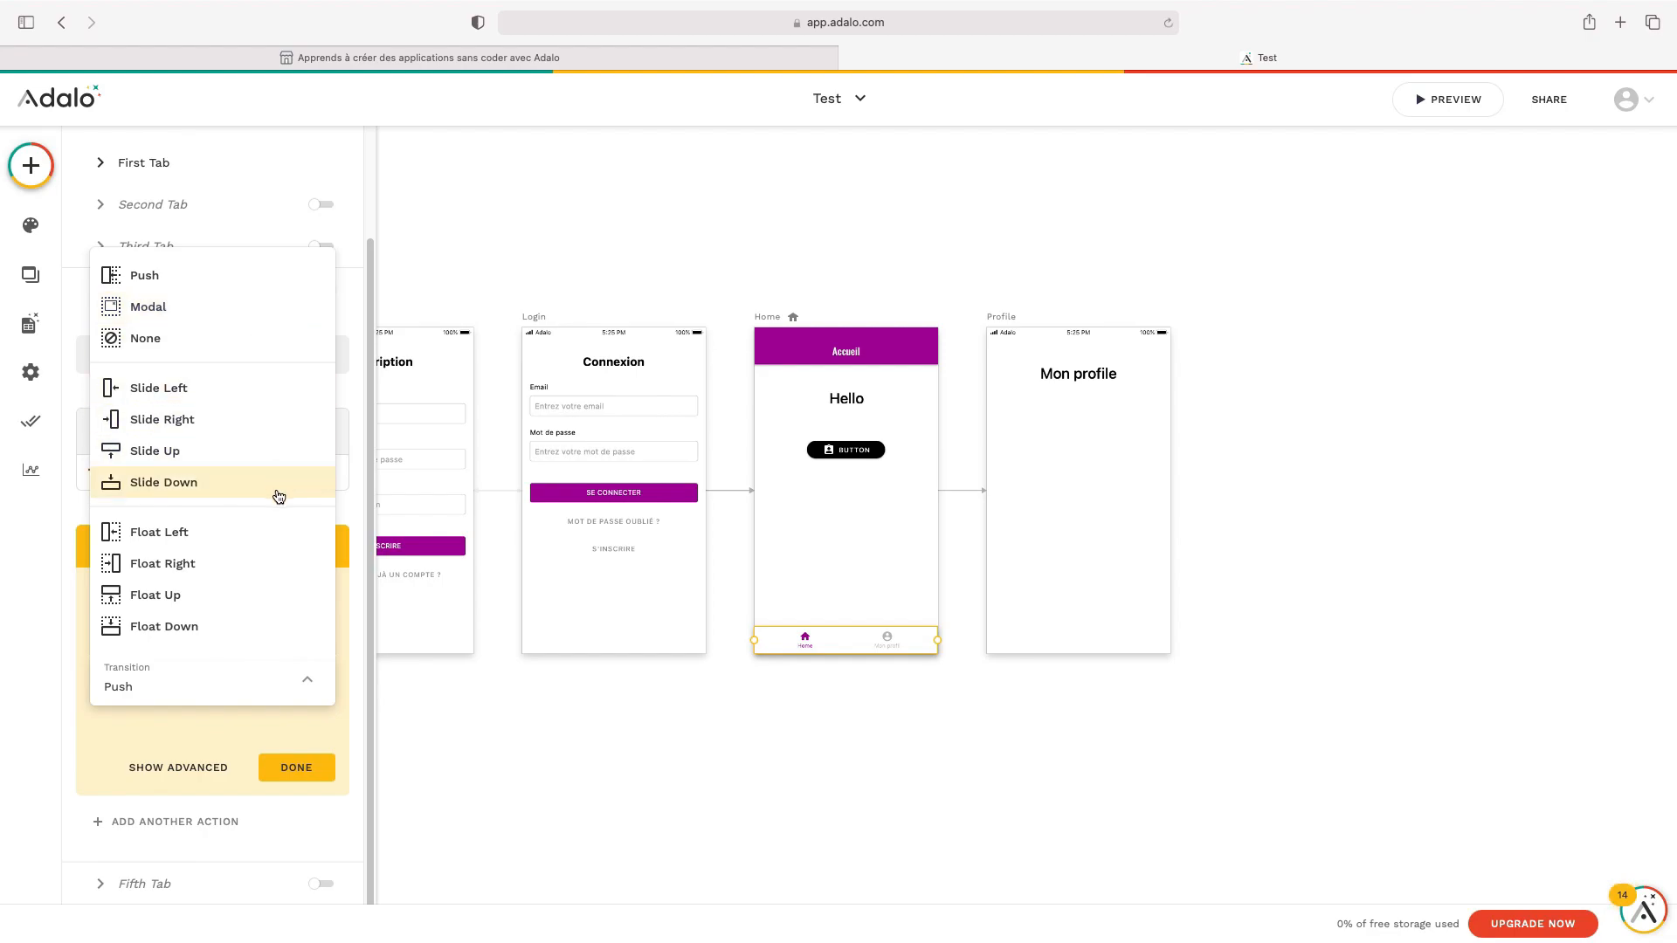
click(263, 399)
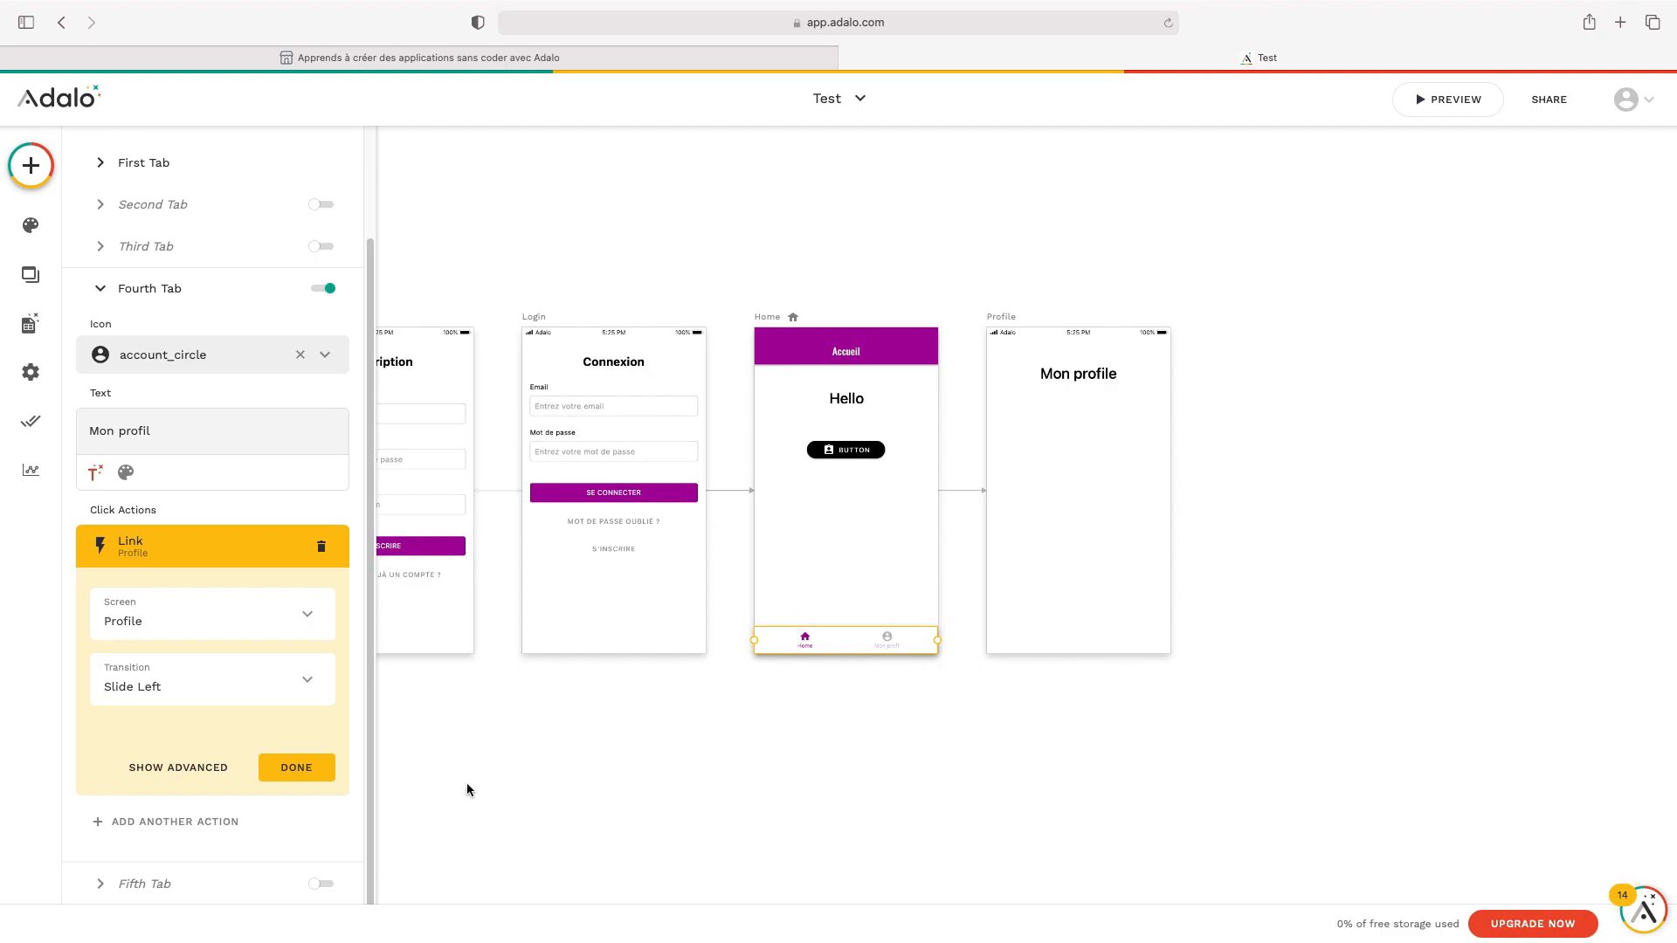
click(296, 768)
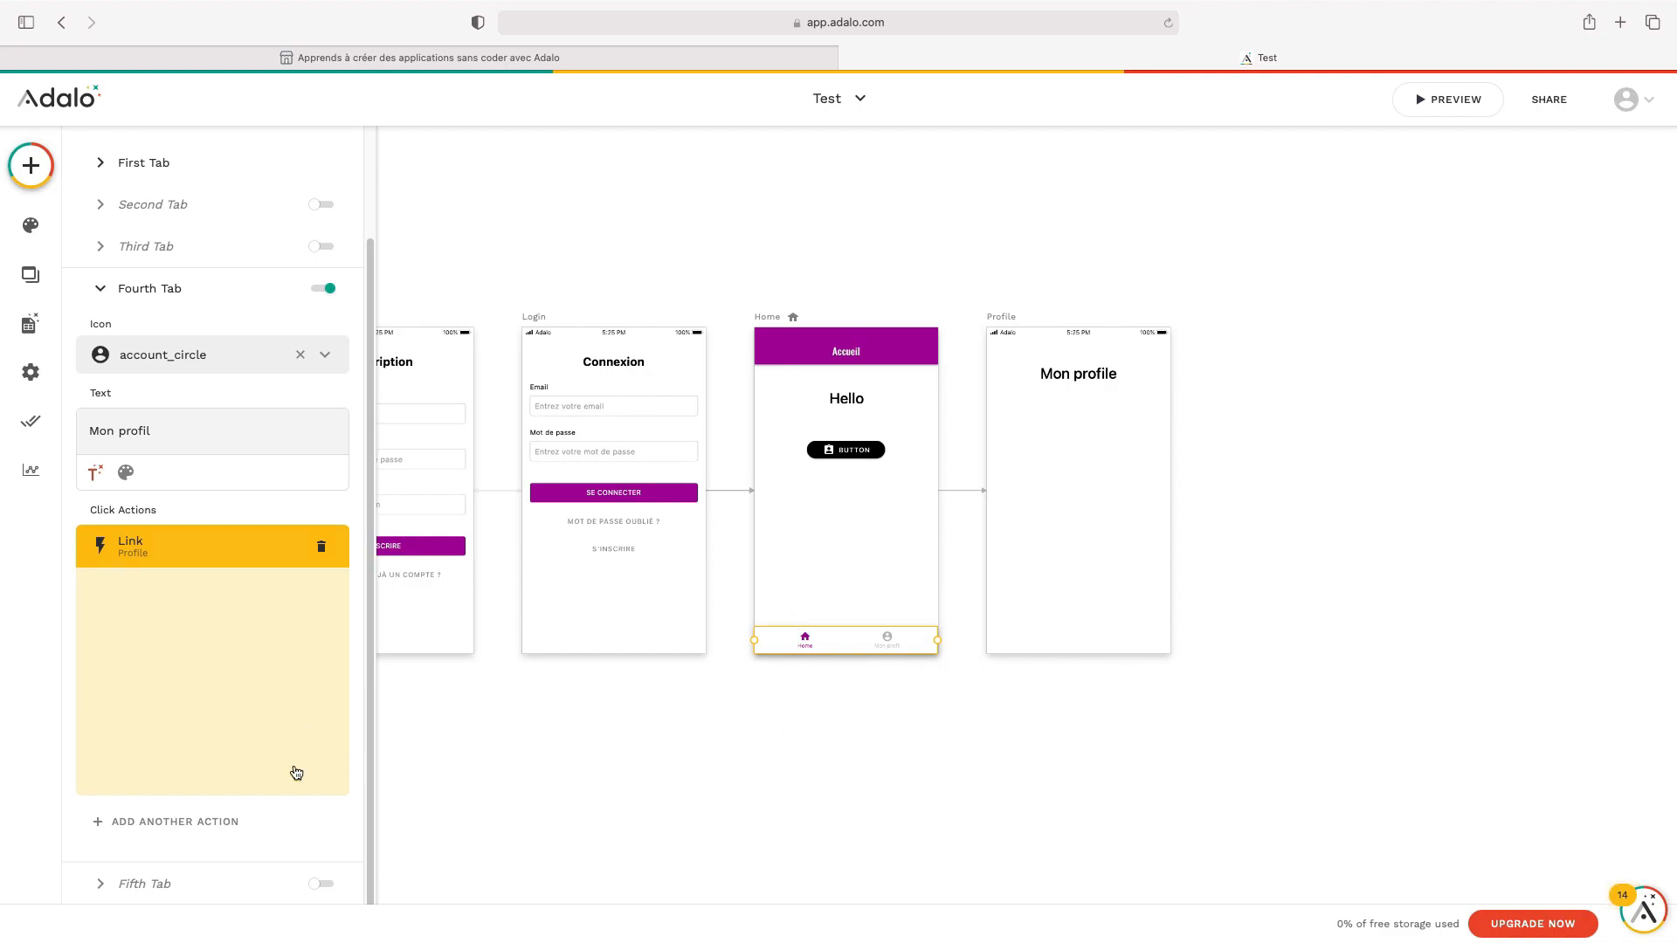
click(1140, 680)
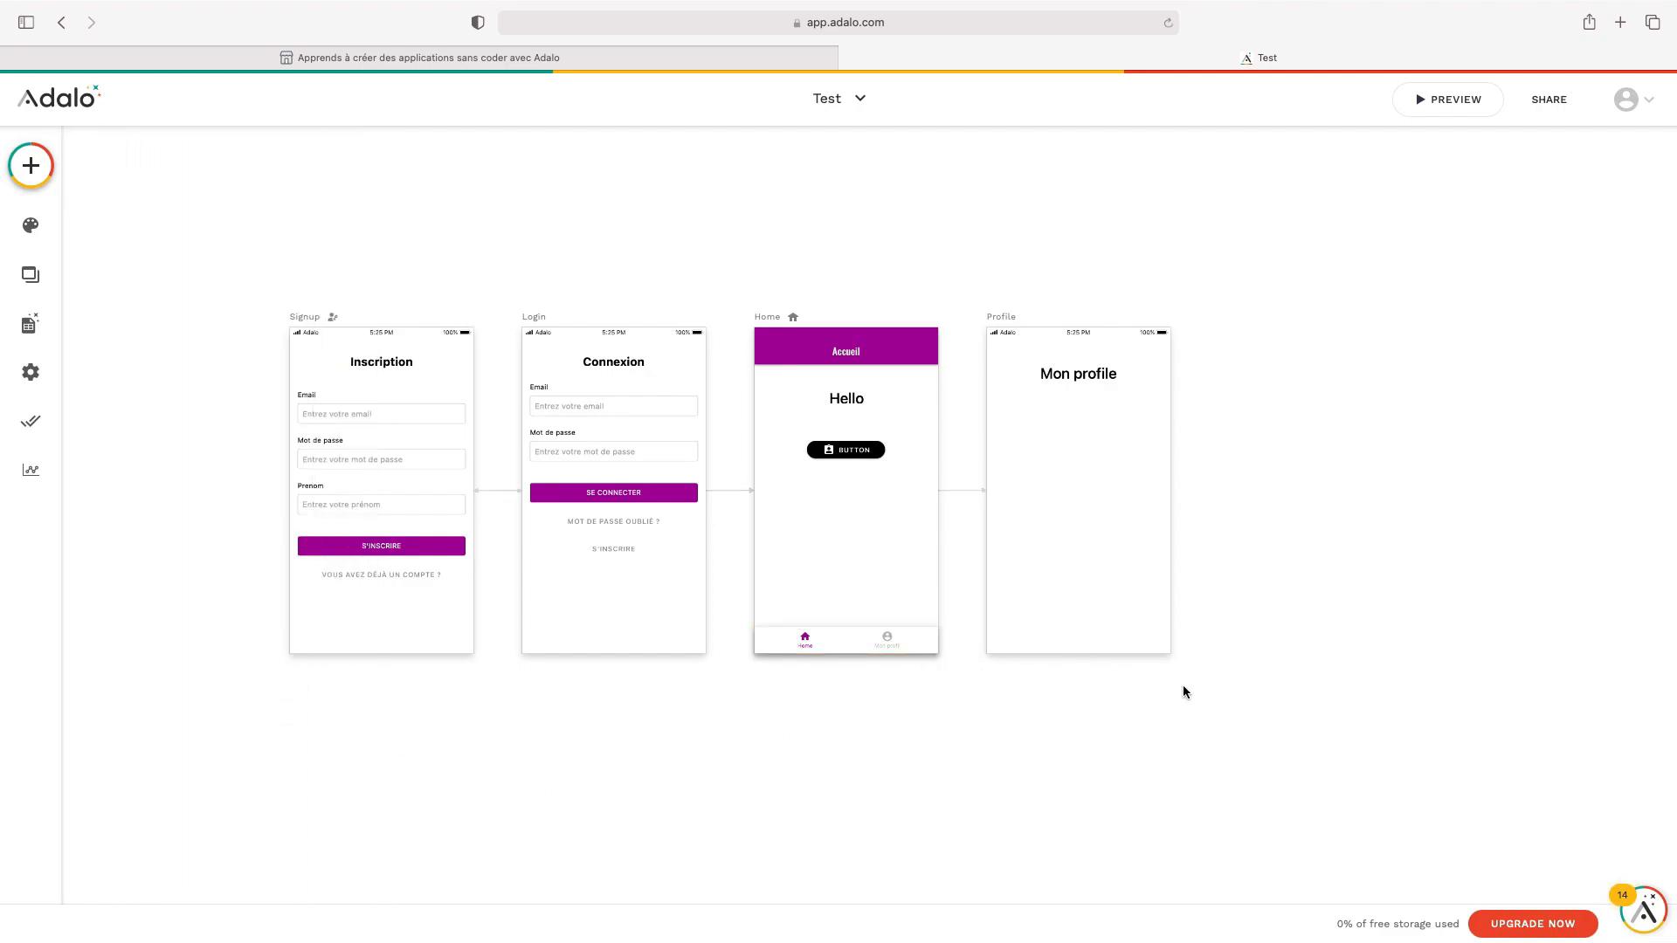
Preview the app, tap Mon profil to reach the Profile screen, then select the Home tab bar
click(1441, 109)
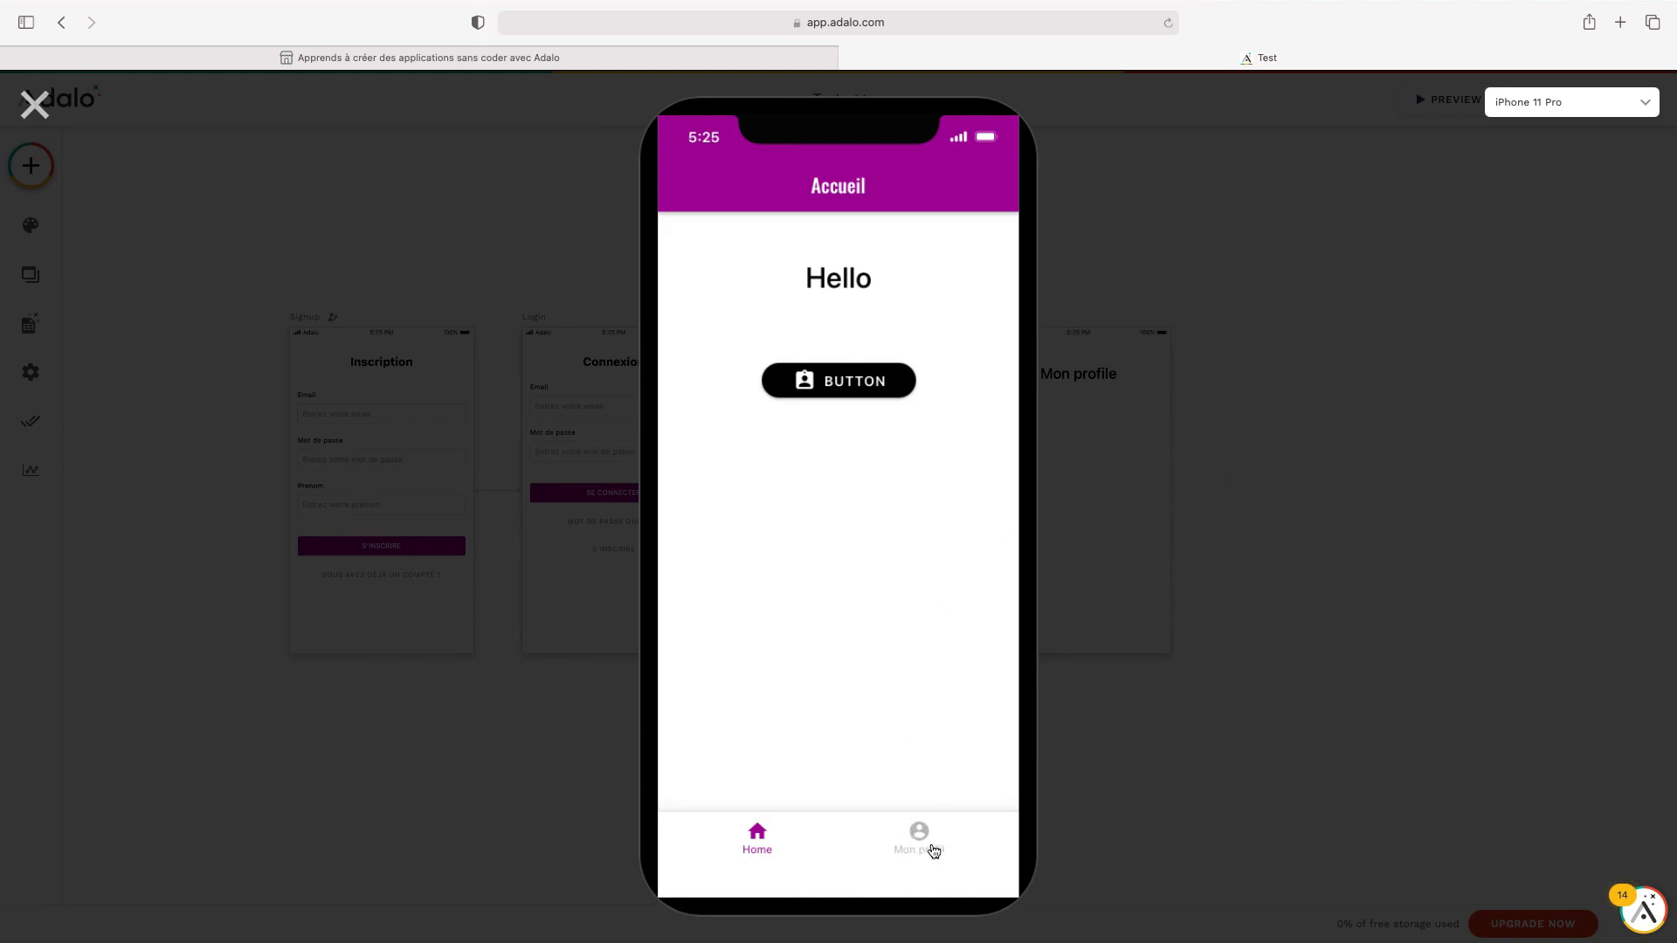
click(934, 852)
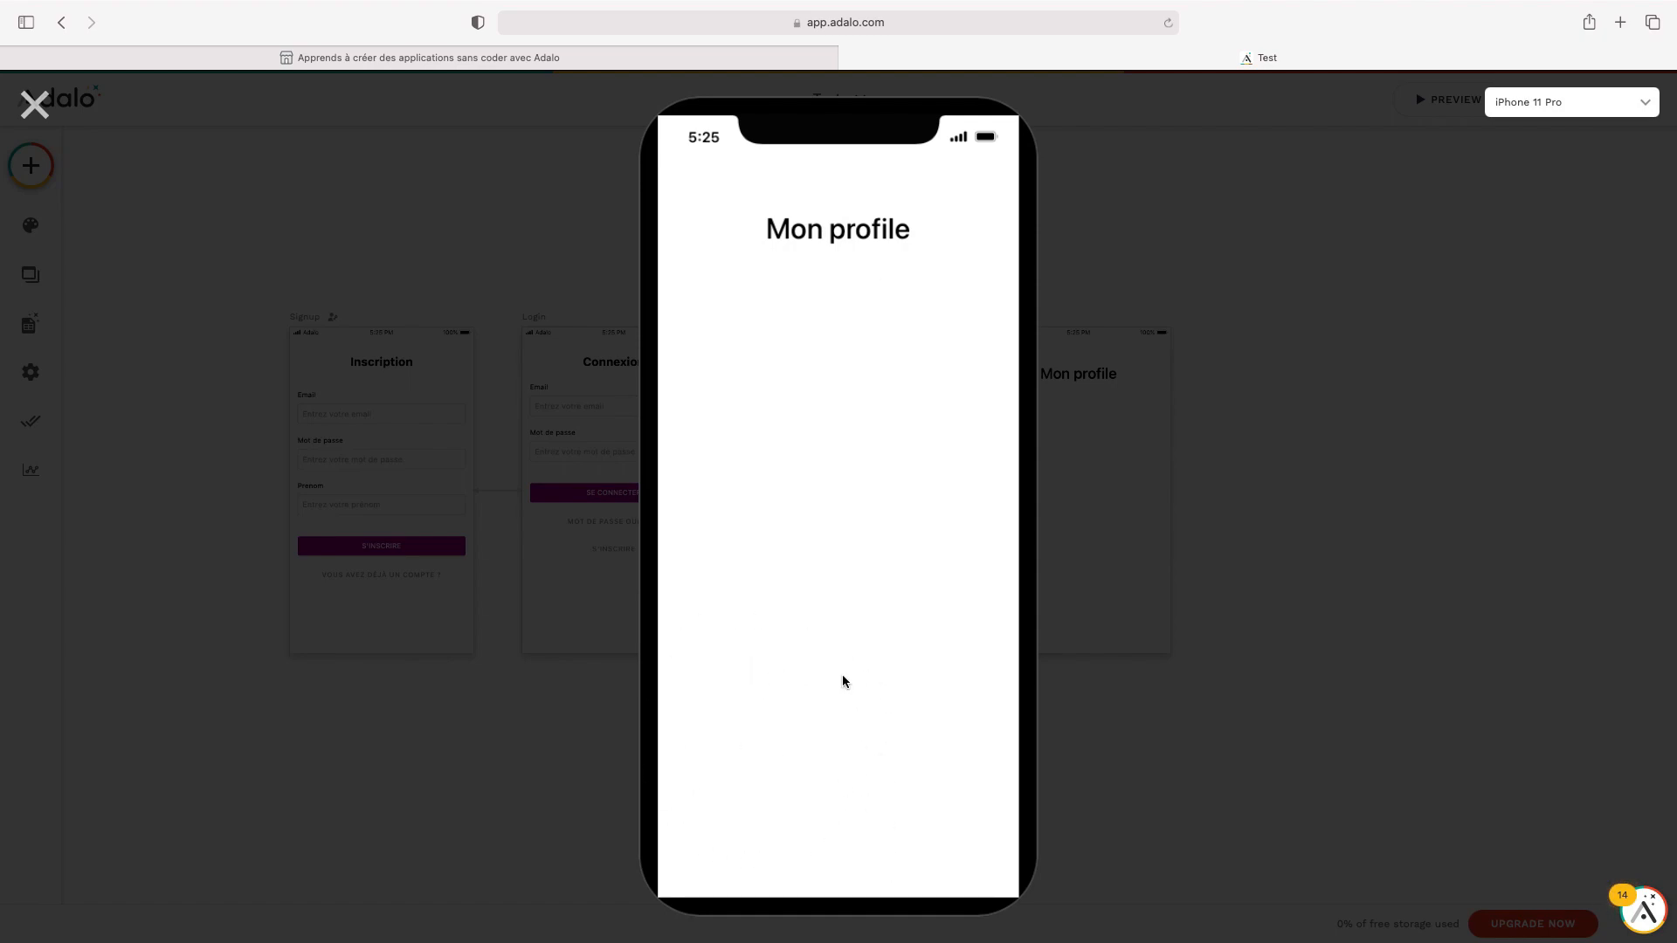
click(36, 107)
click(782, 651)
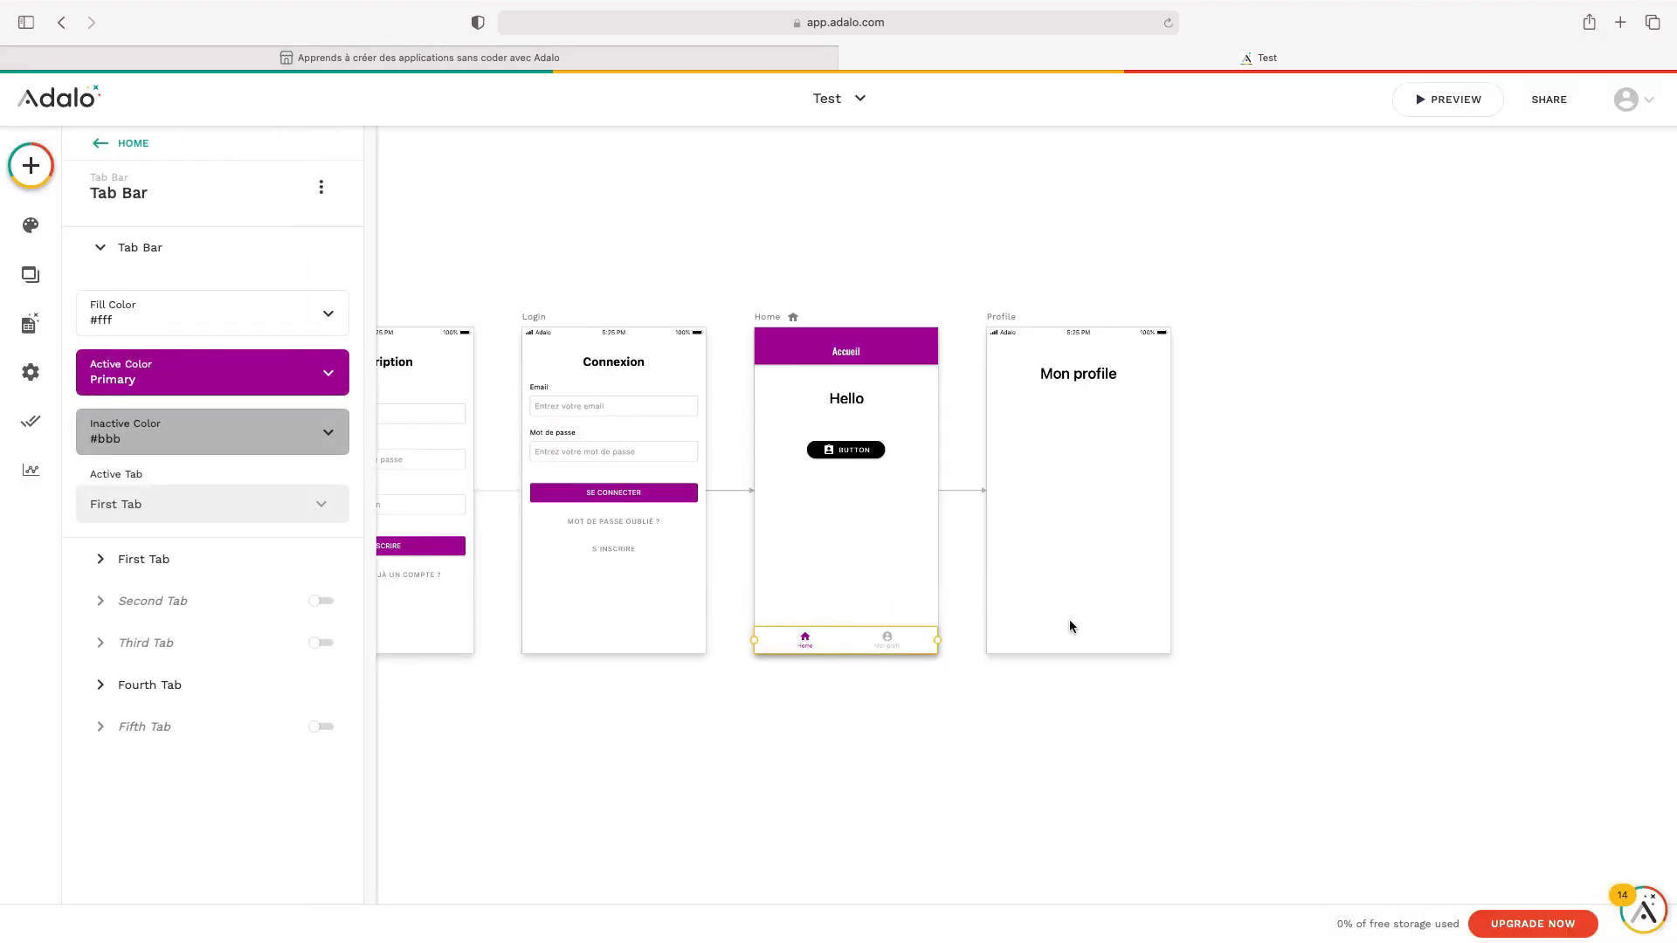
click(25, 175)
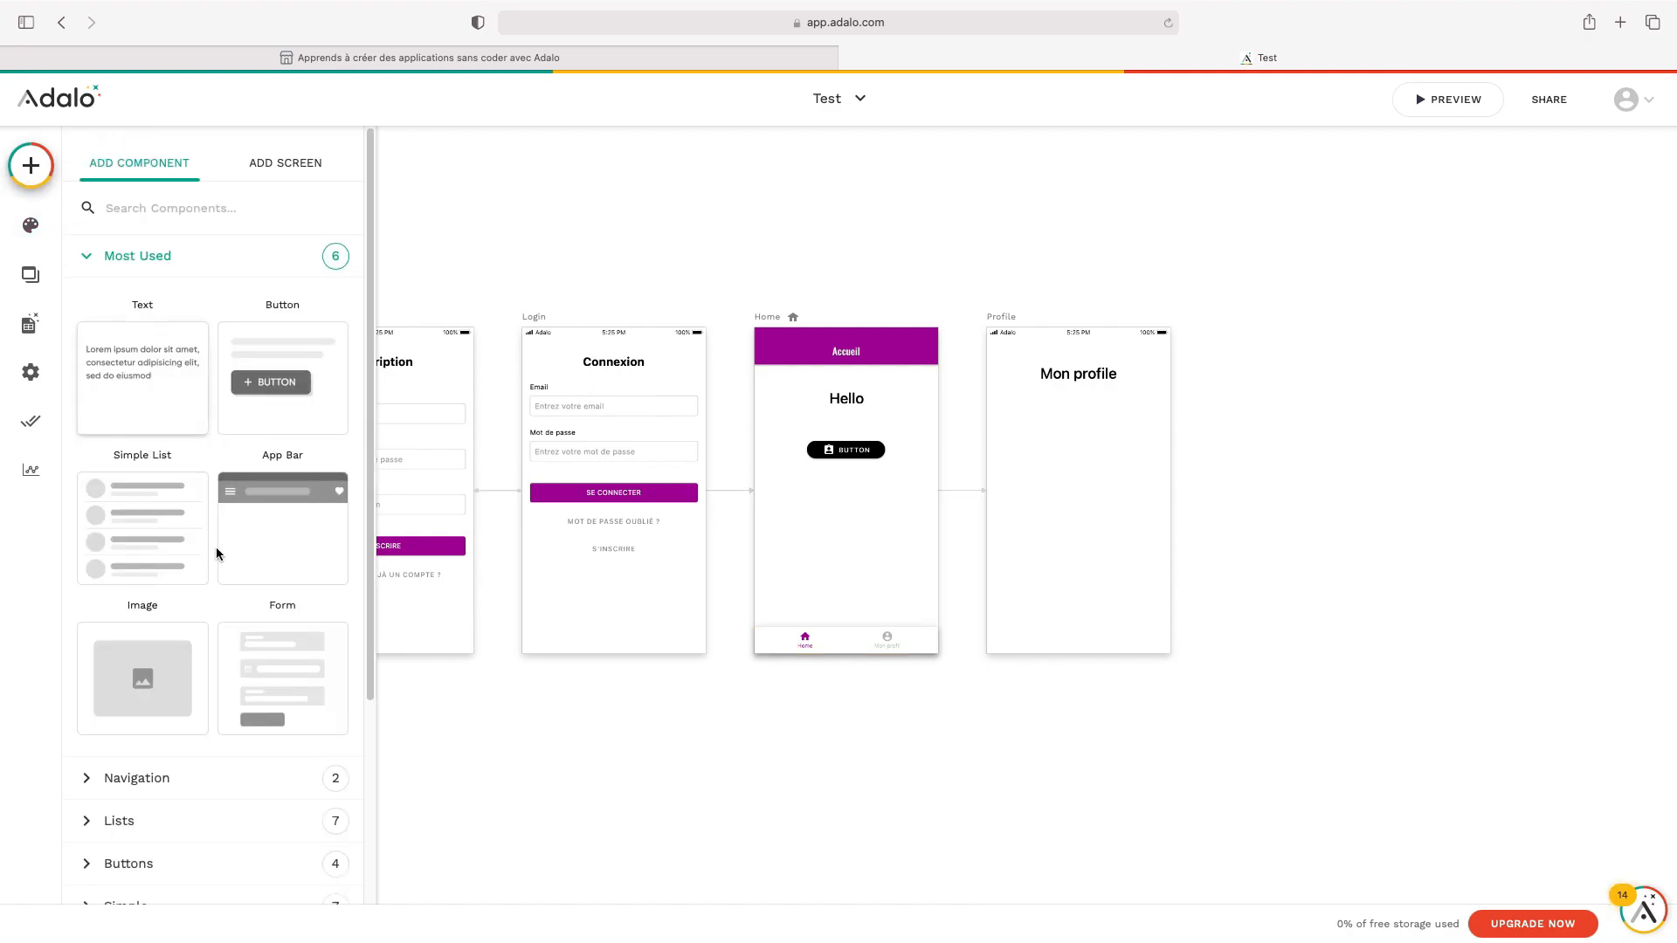
scroll(218, 540, down, 4)
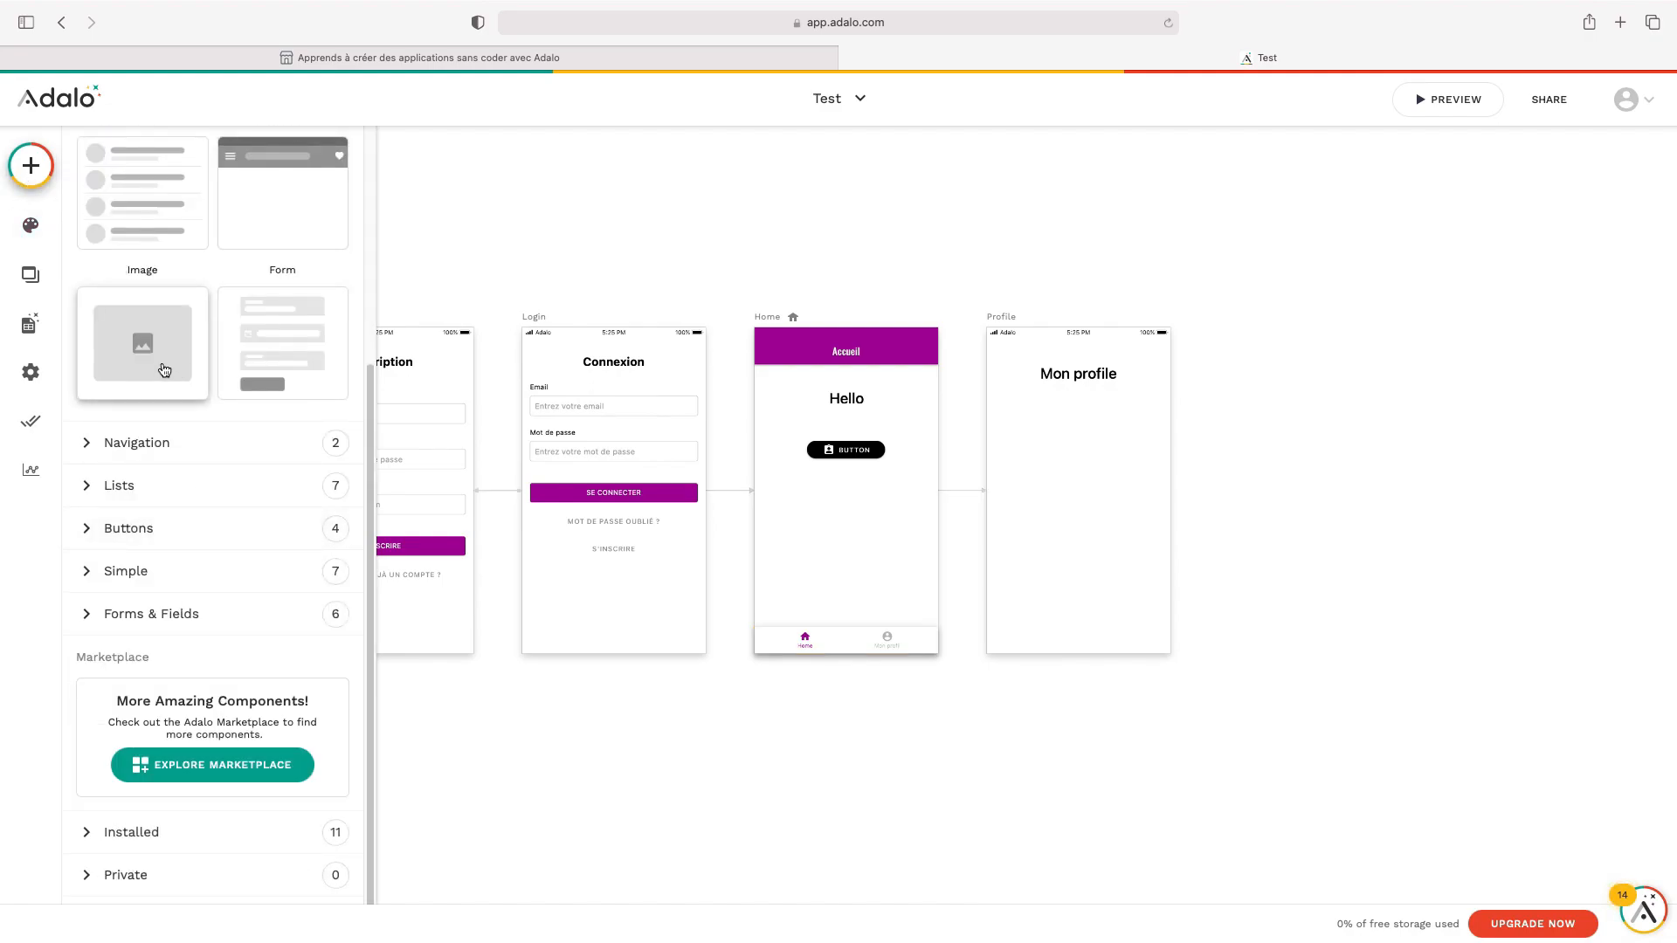
click(1081, 487)
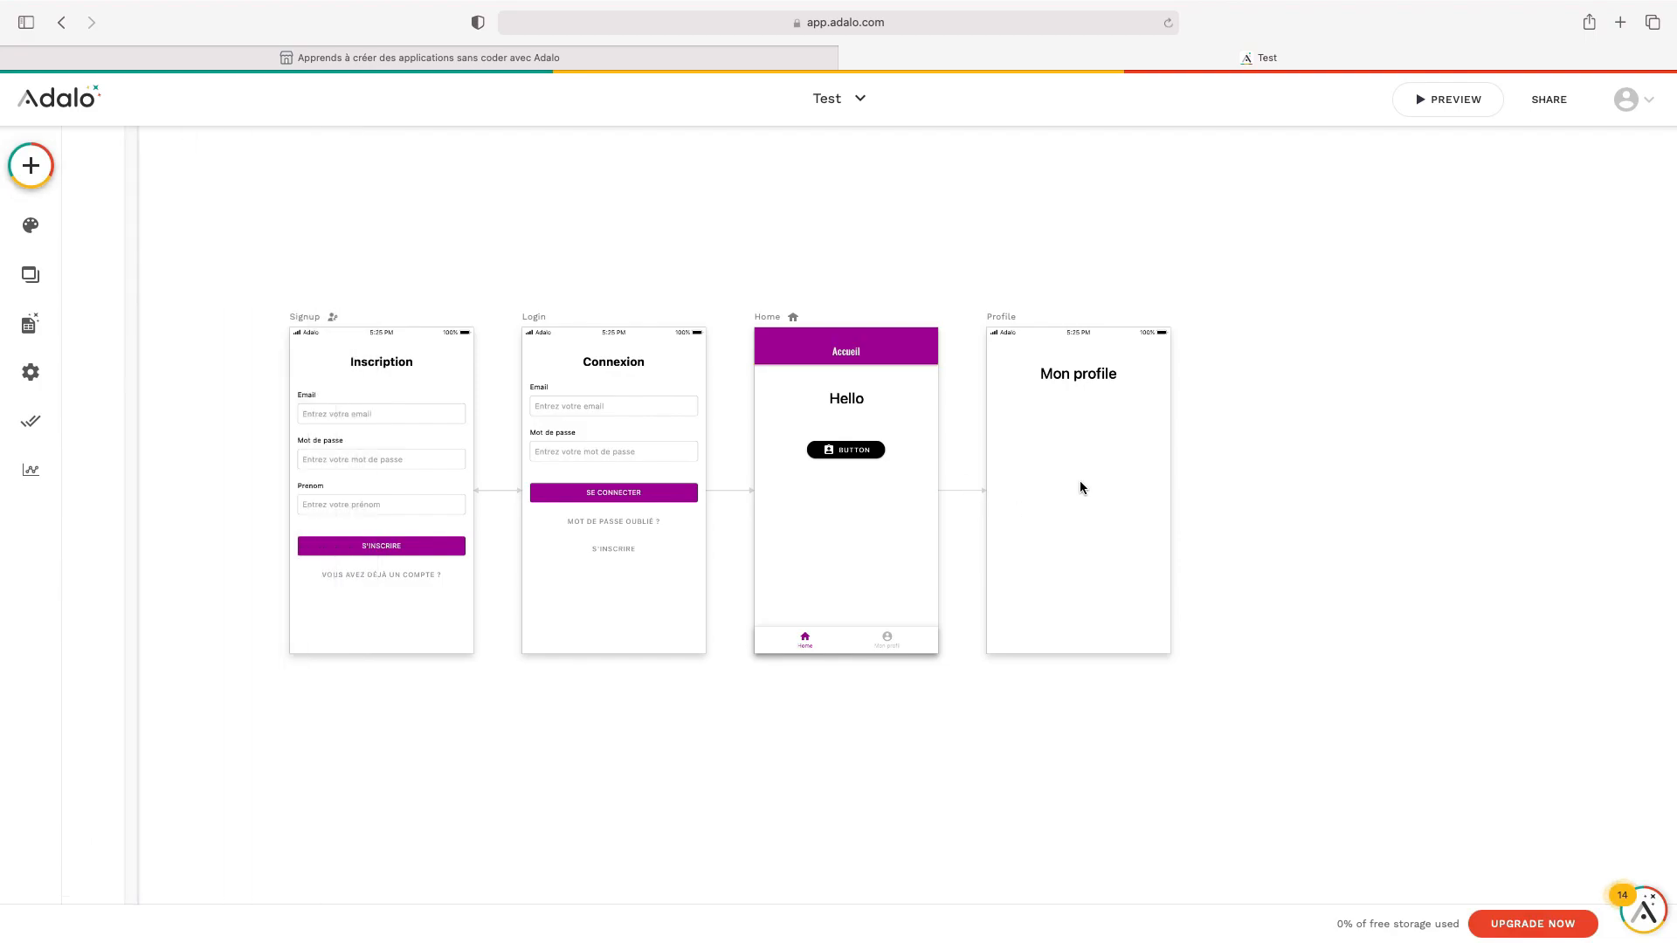
click(847, 650)
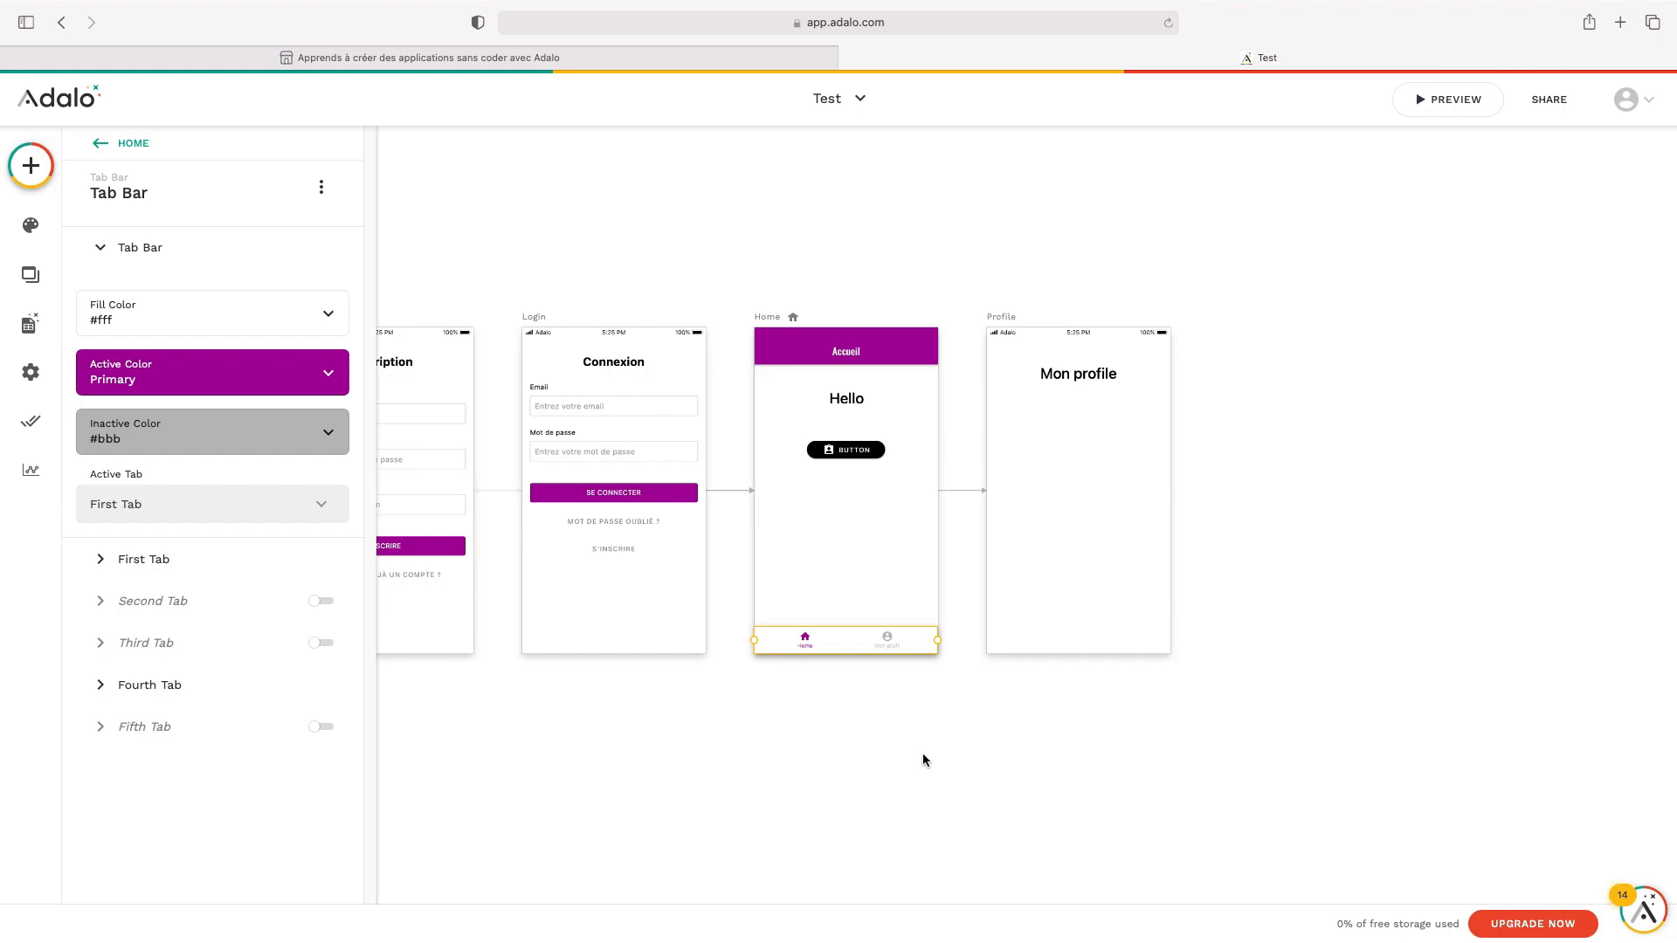
Paste the copied tab bar onto the Profile screen
click(1113, 465)
click(1008, 319)
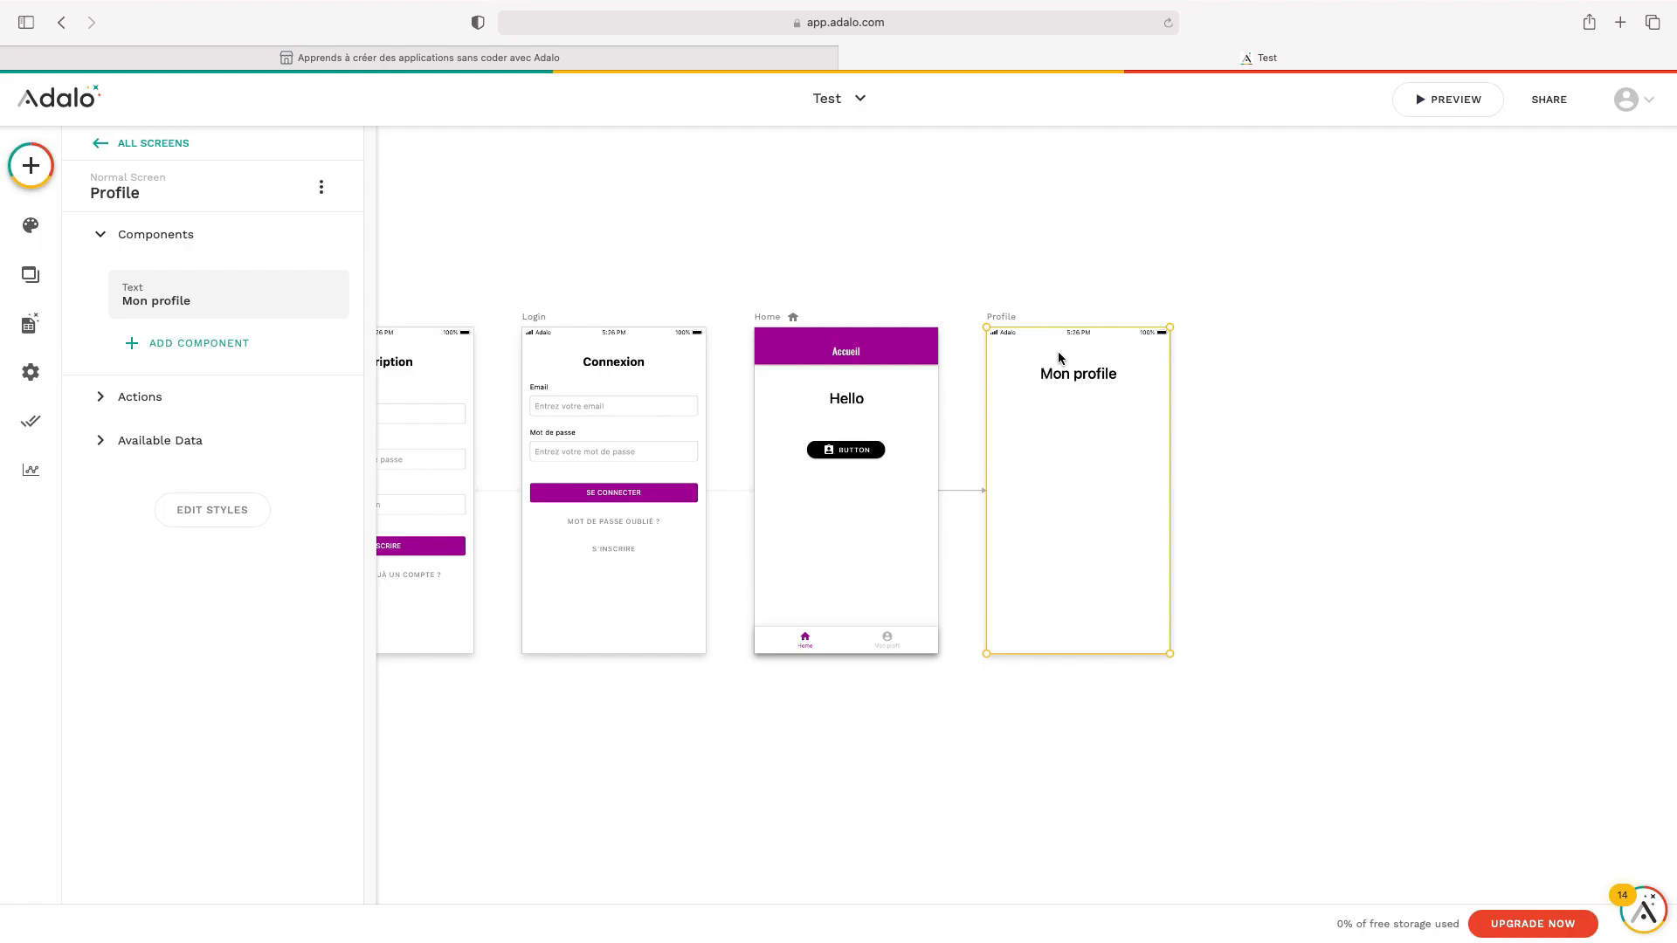
key(ctrl+v)
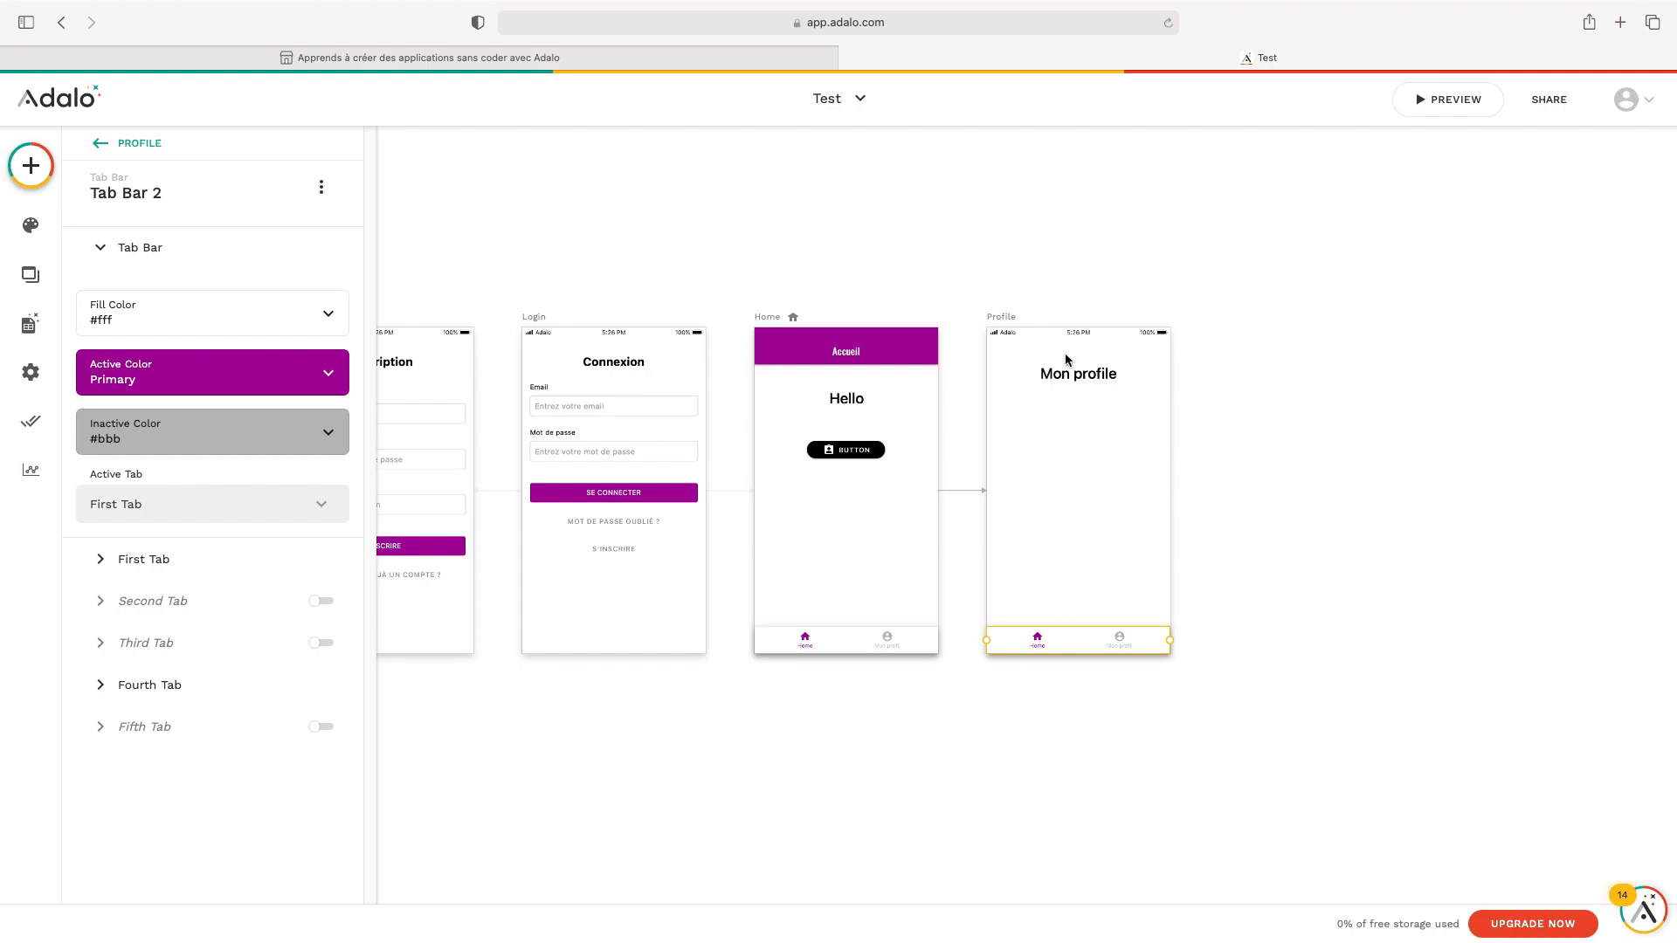
click(1480, 584)
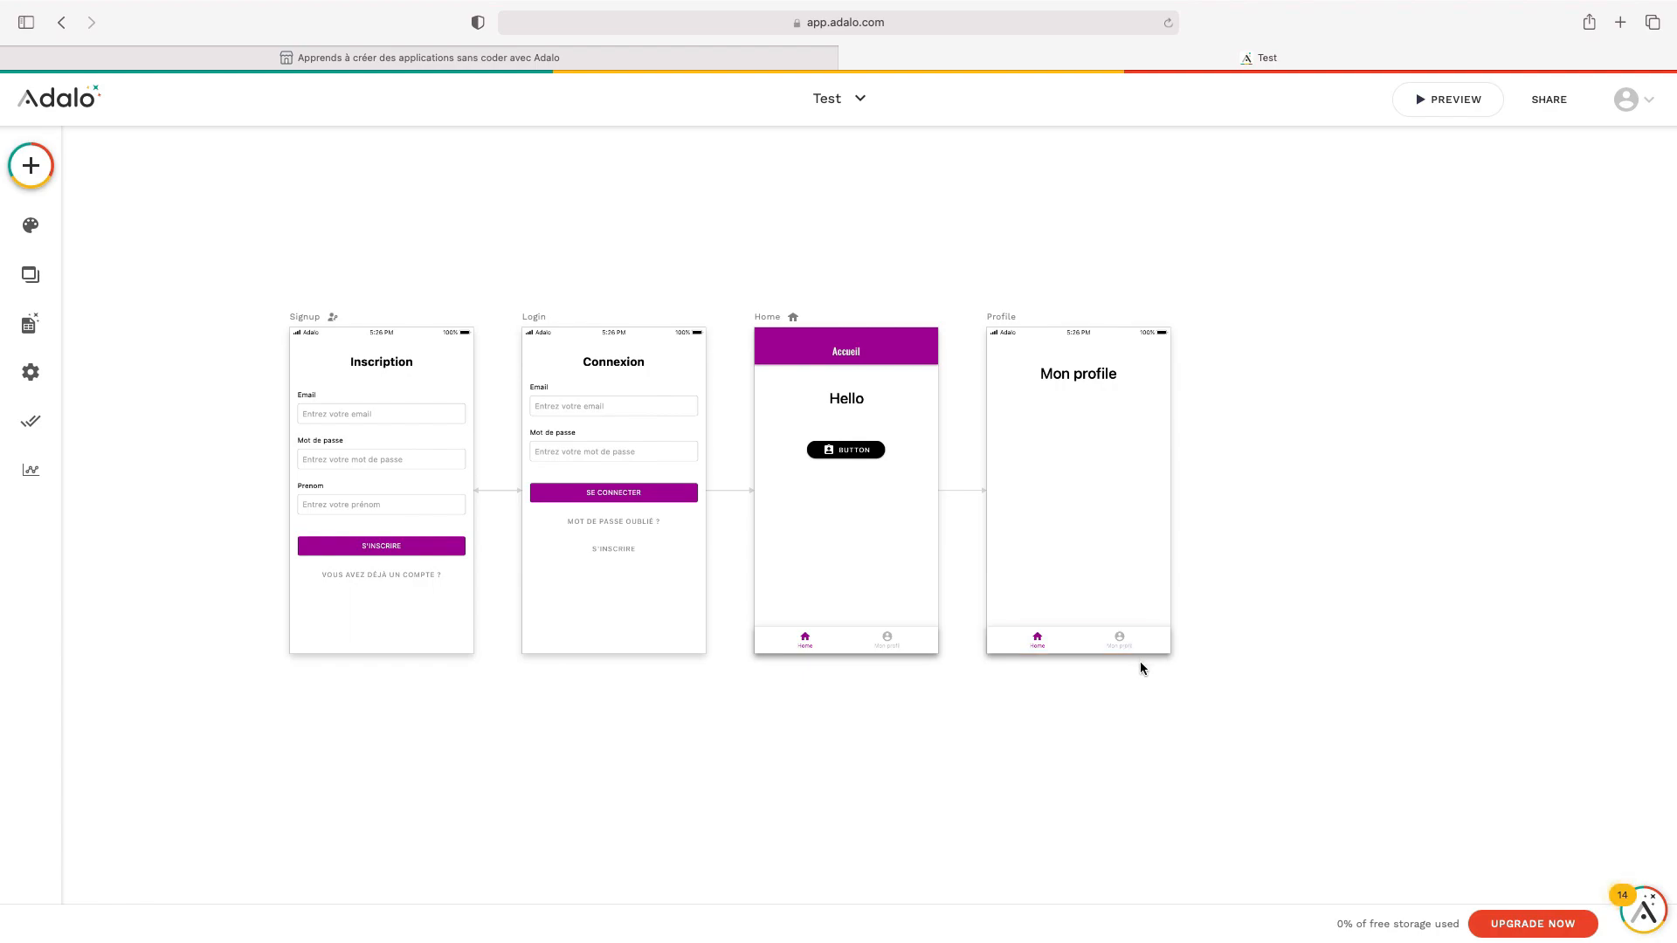
Set the Profile tab bar's Active Tab to the Fourth Tab (Mon profil)
click(1093, 655)
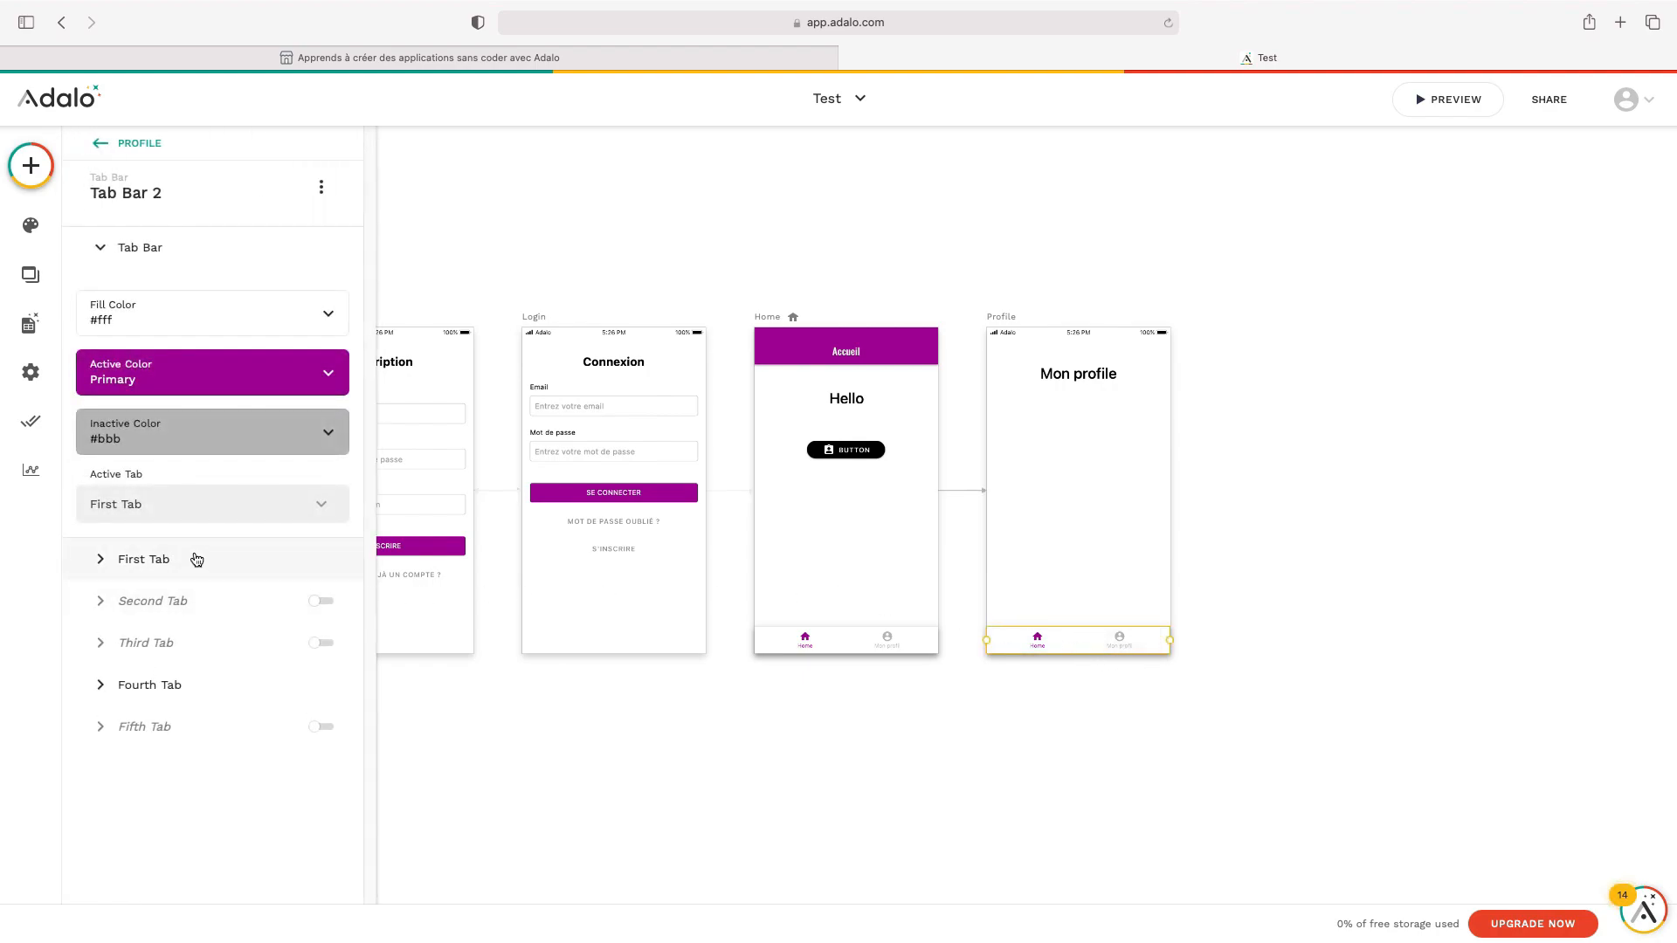
mouse_move(166, 474)
mouse_down()
mouse_move(93, 476)
mouse_move(180, 476)
mouse_up()
click(181, 473)
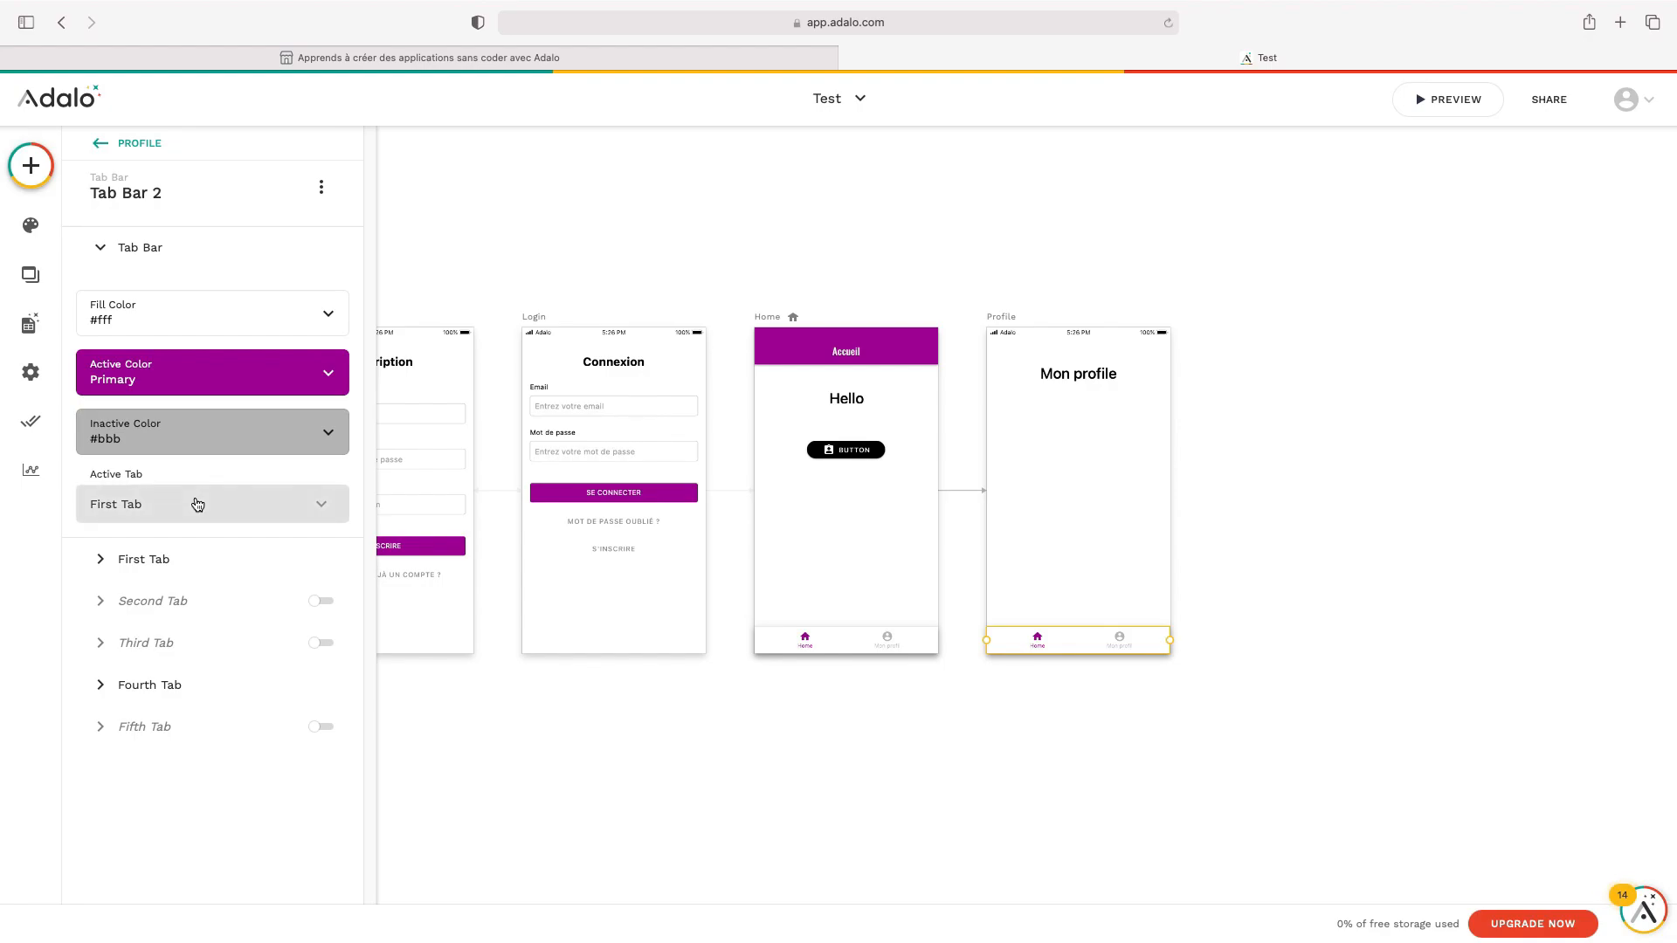
click(201, 506)
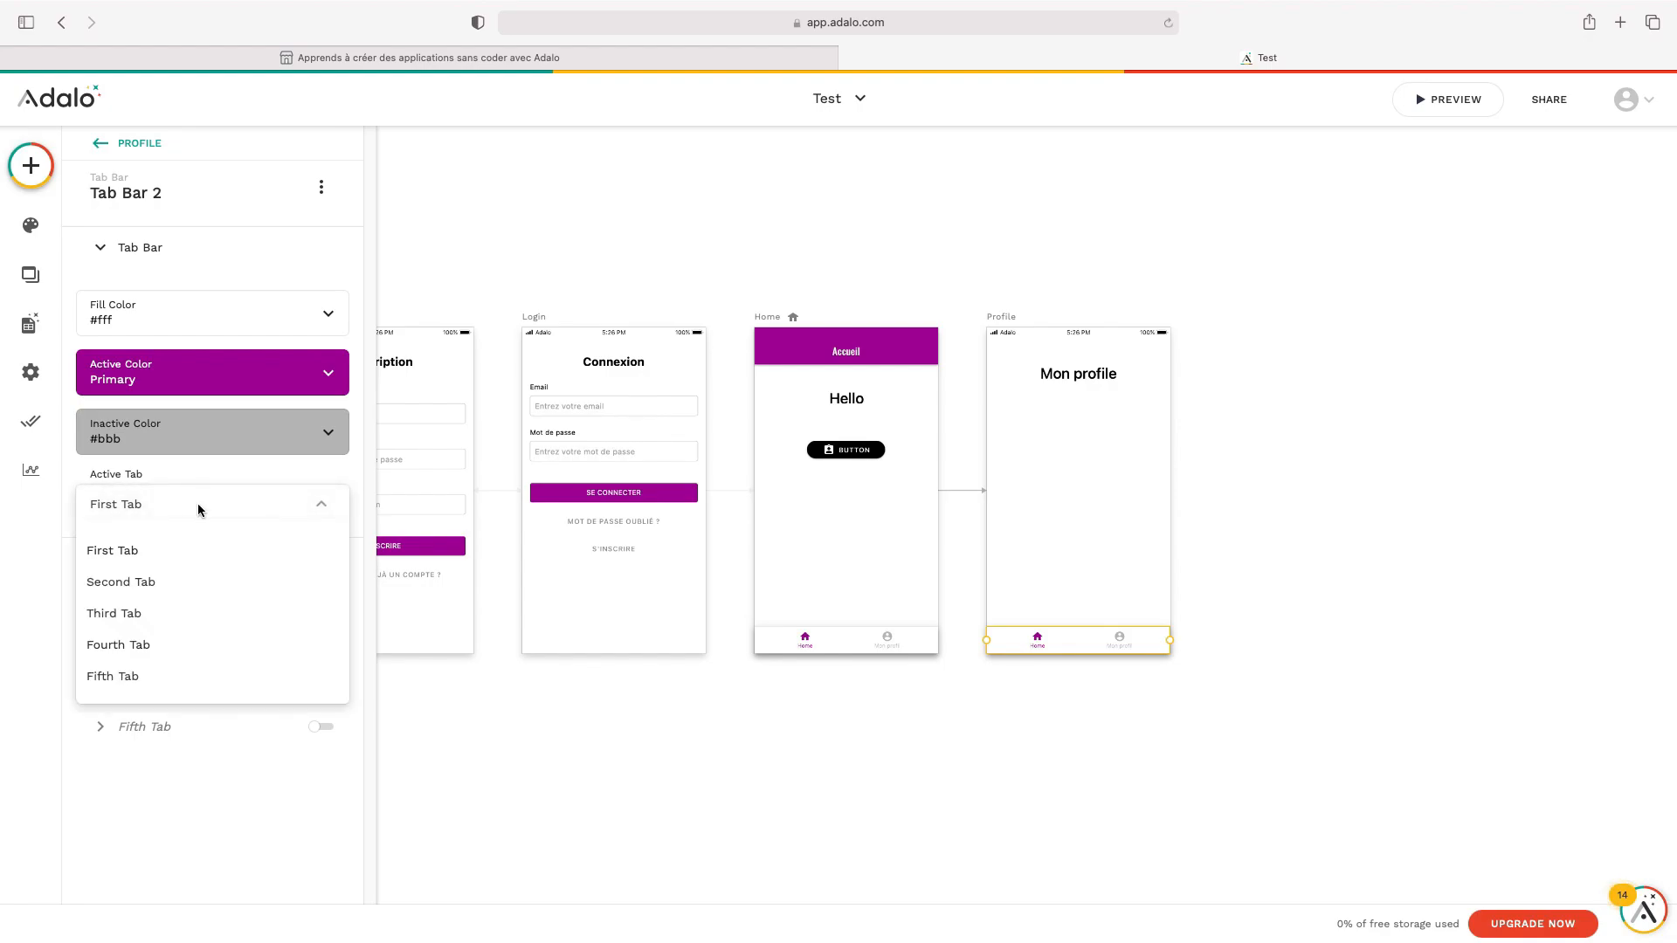
click(198, 503)
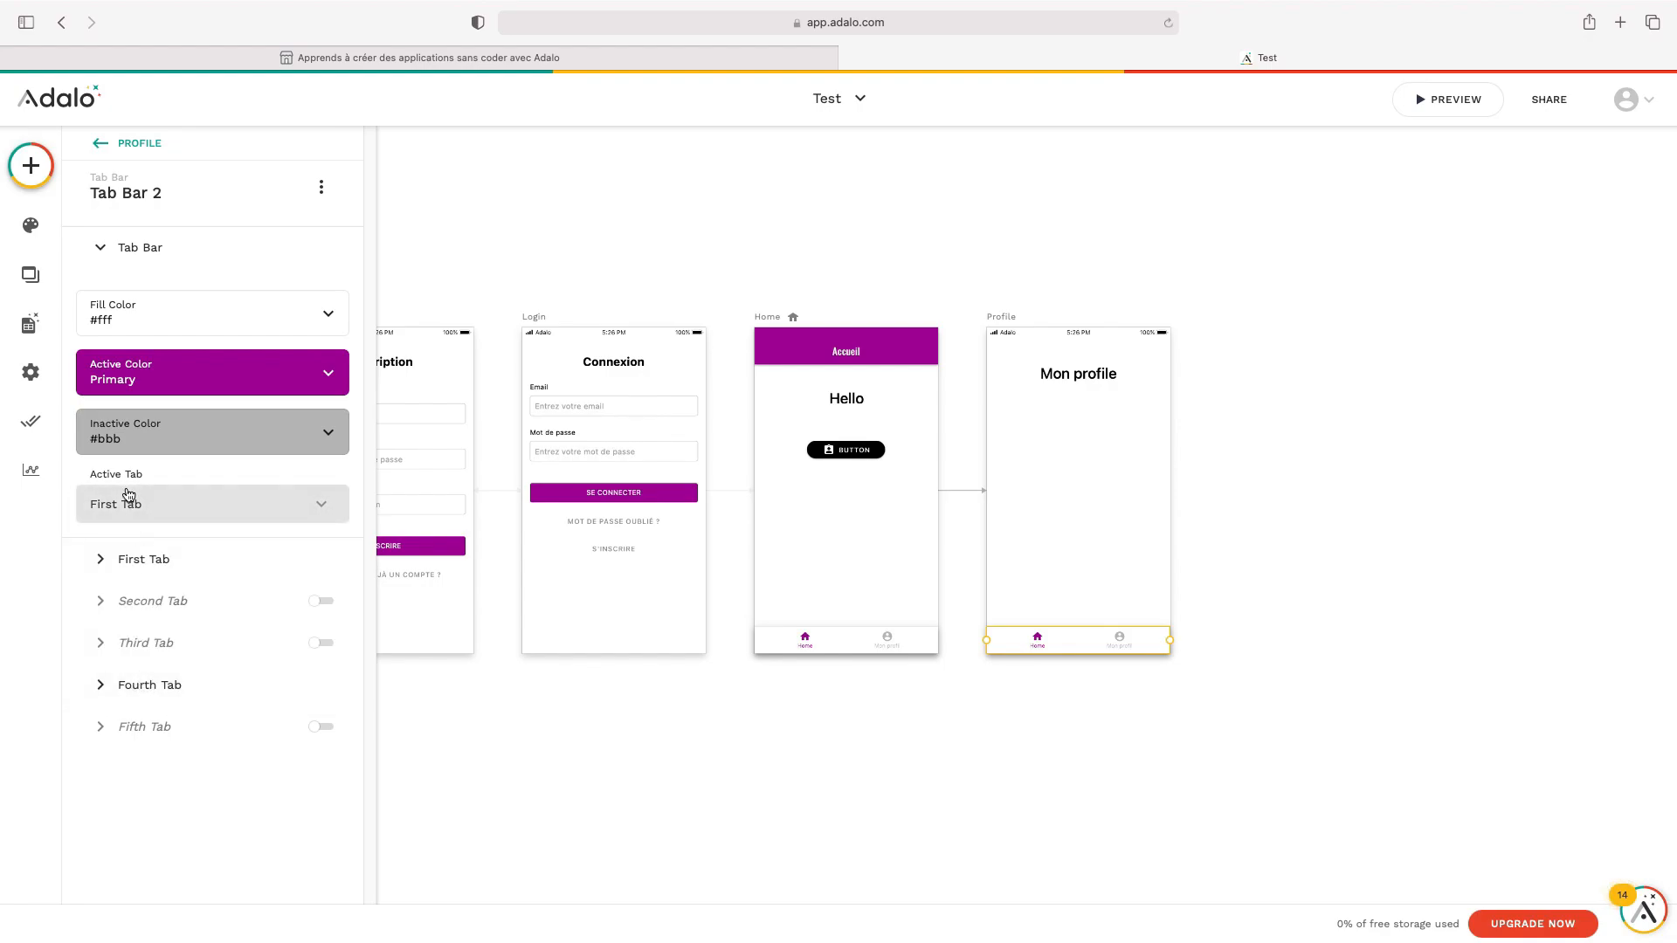
click(142, 511)
click(158, 647)
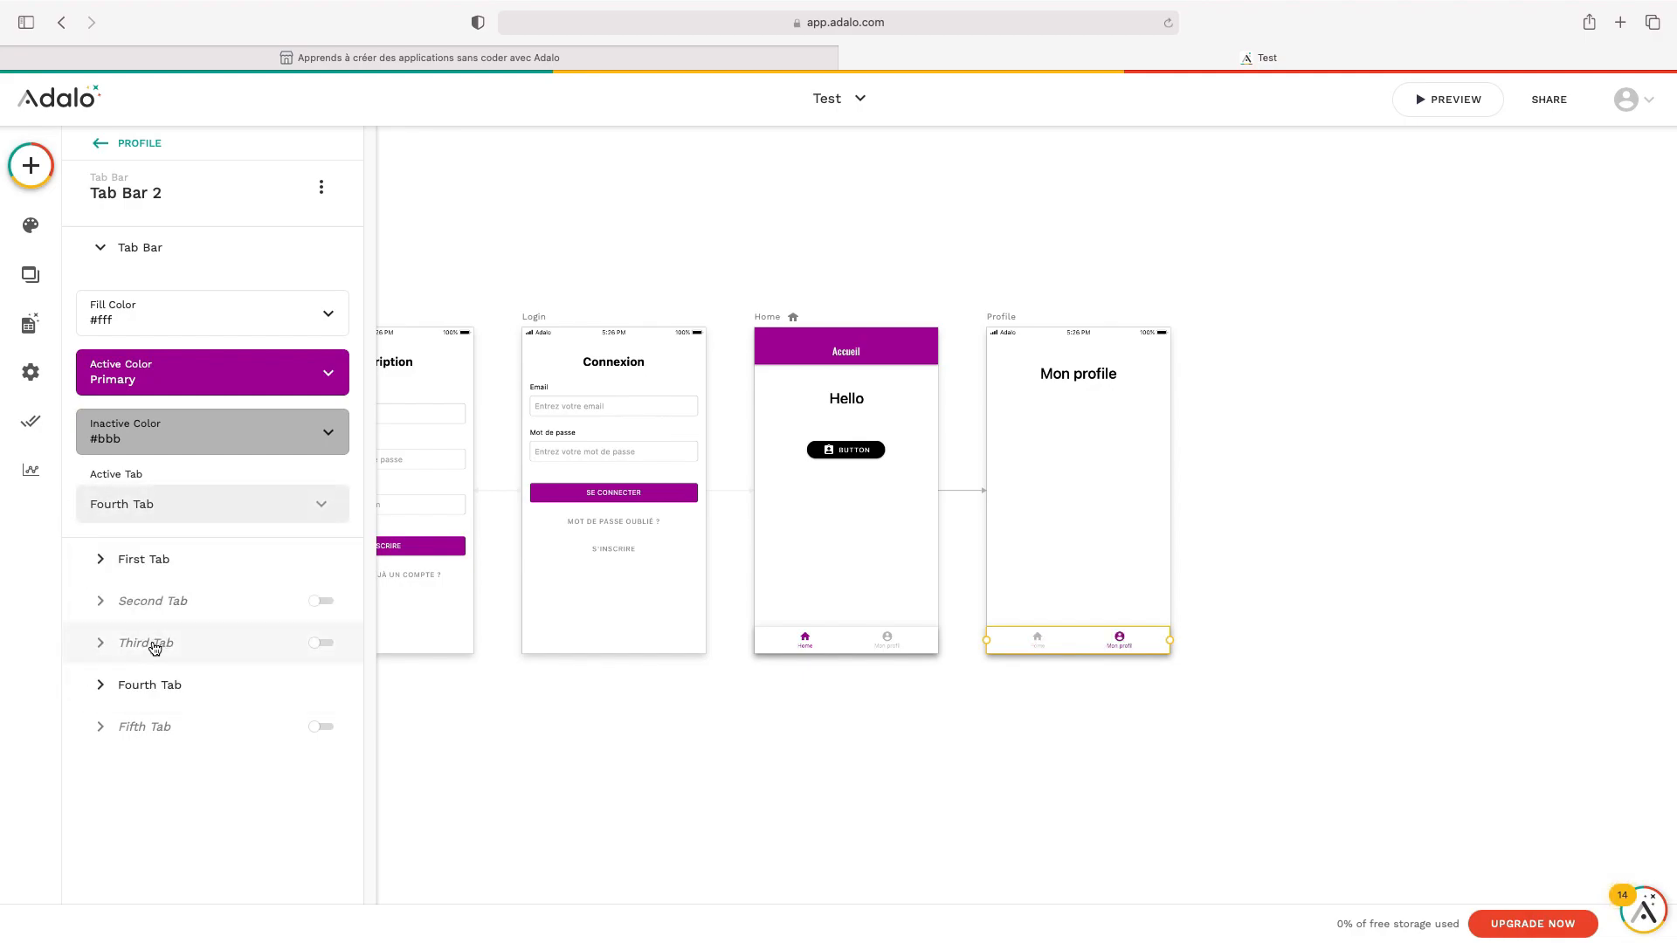
click(800, 788)
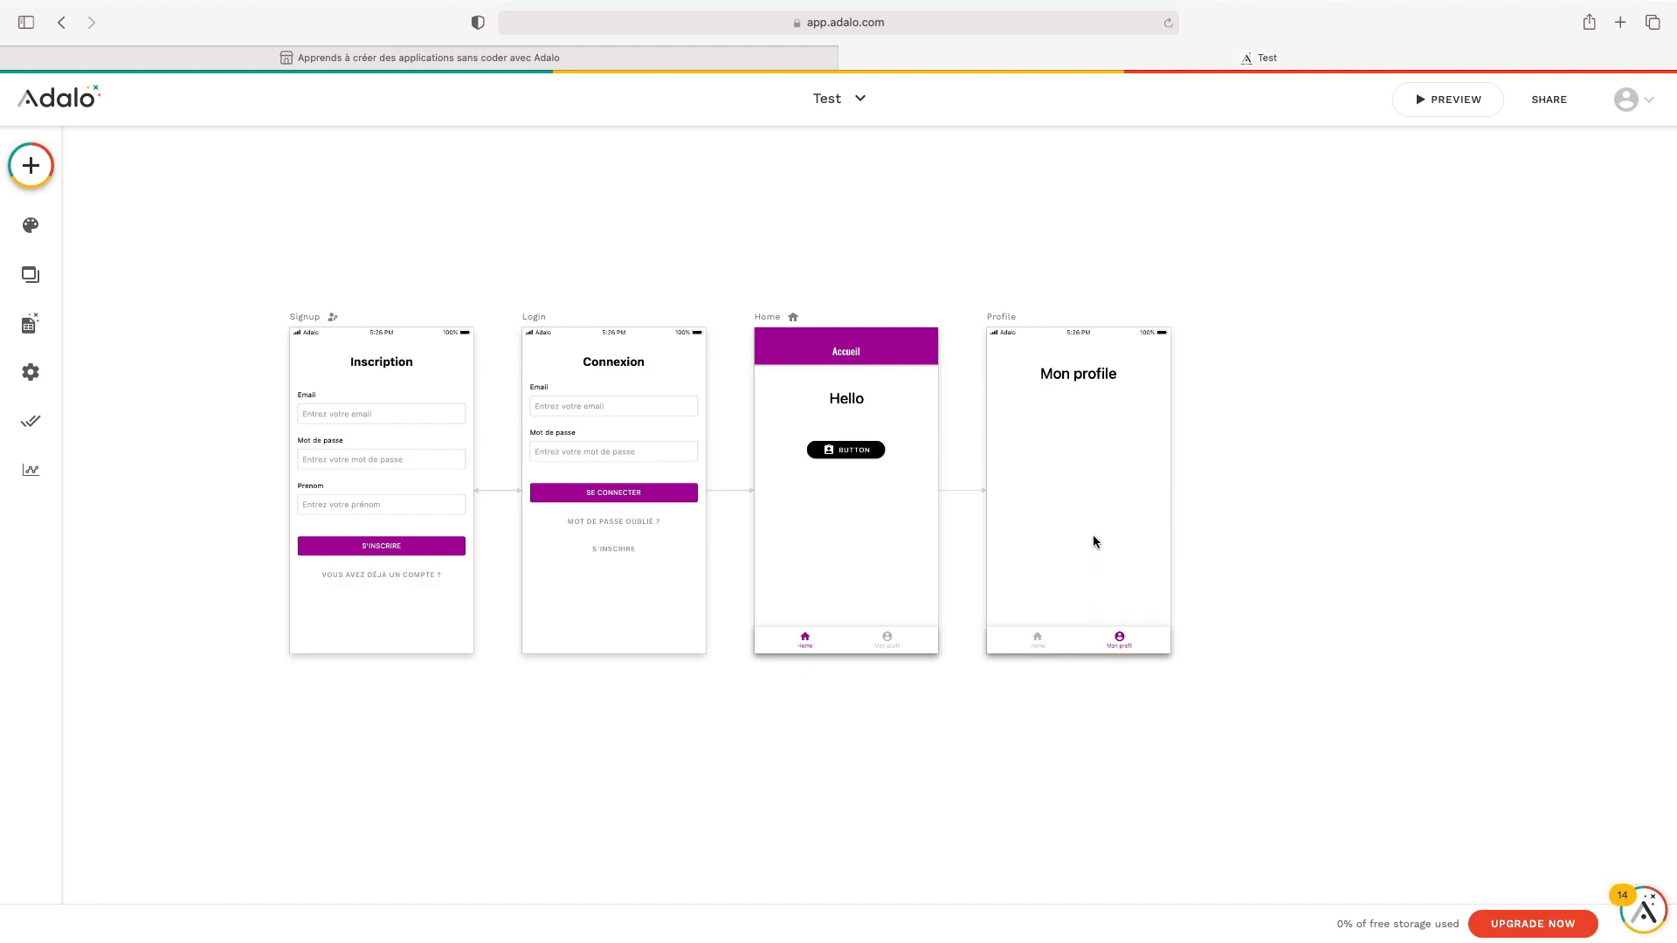
click(1053, 645)
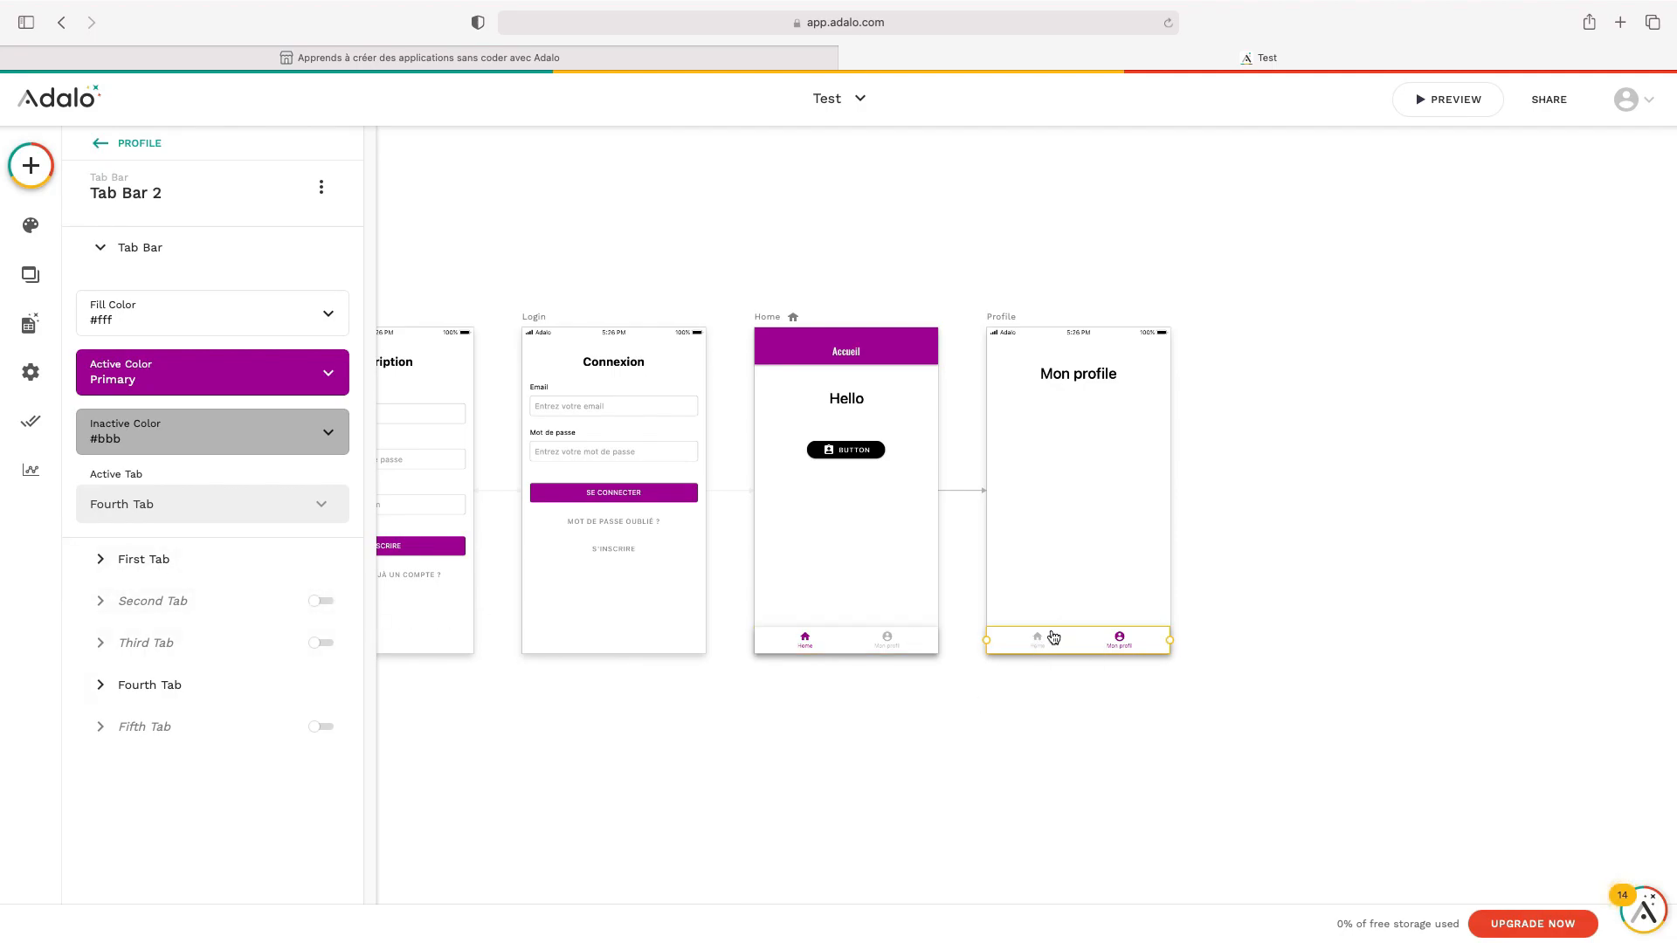
Give the Profile tab bar's First Tab (Home) a Link action to Home with Slide Right
click(189, 567)
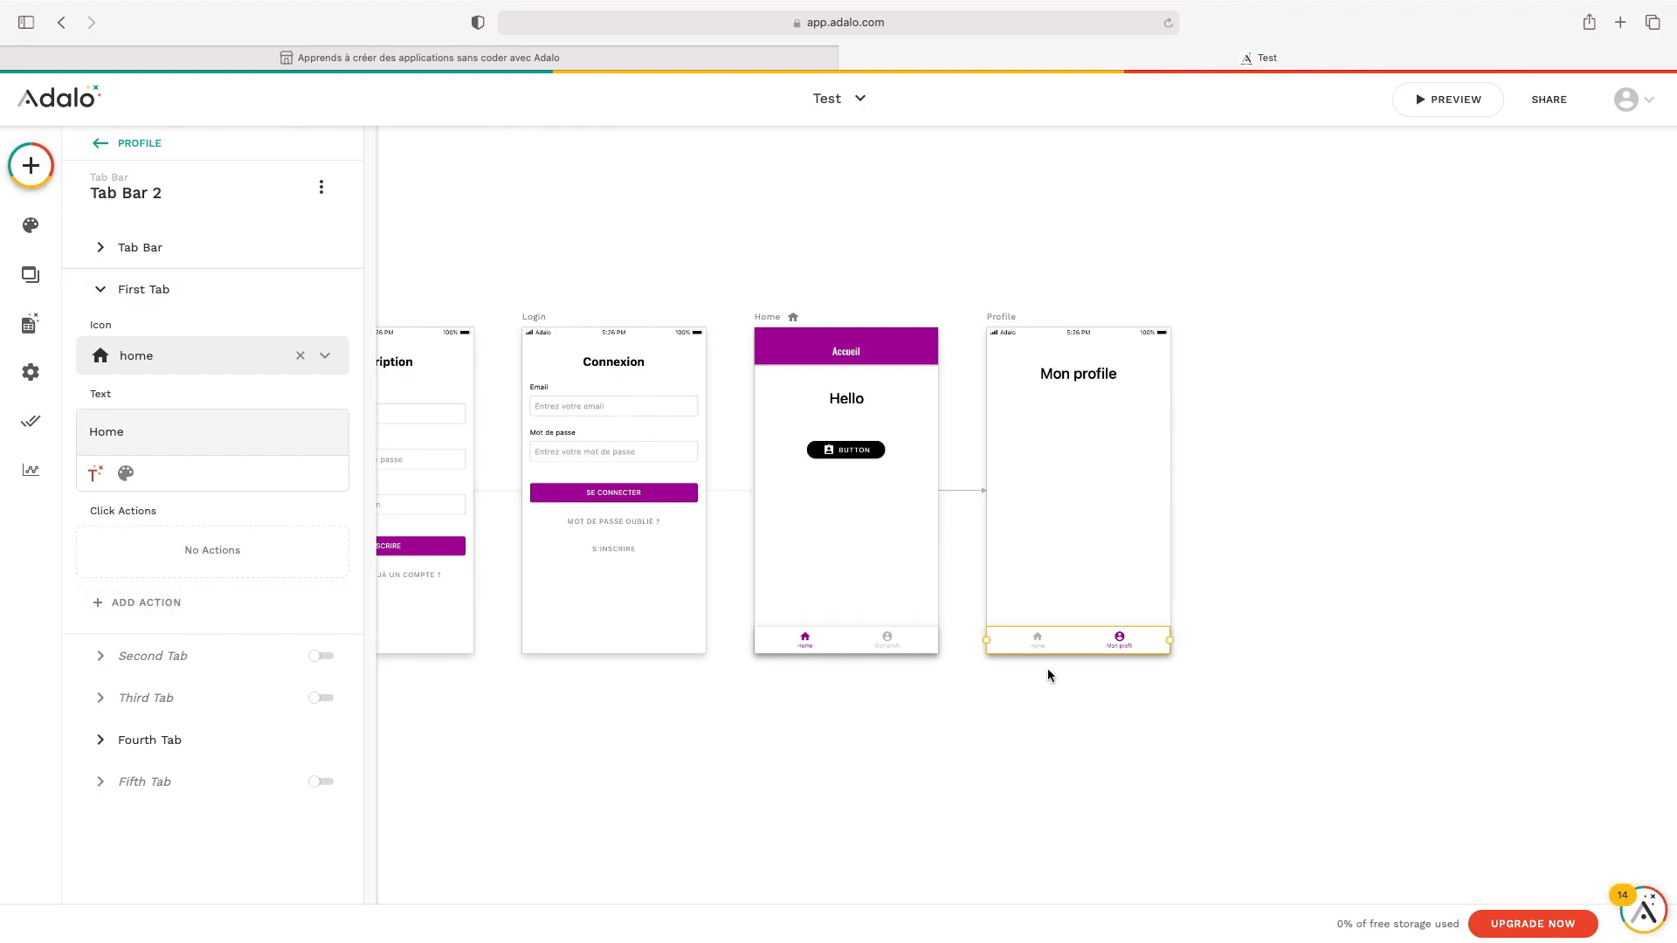
click(205, 602)
mouse_move(225, 371)
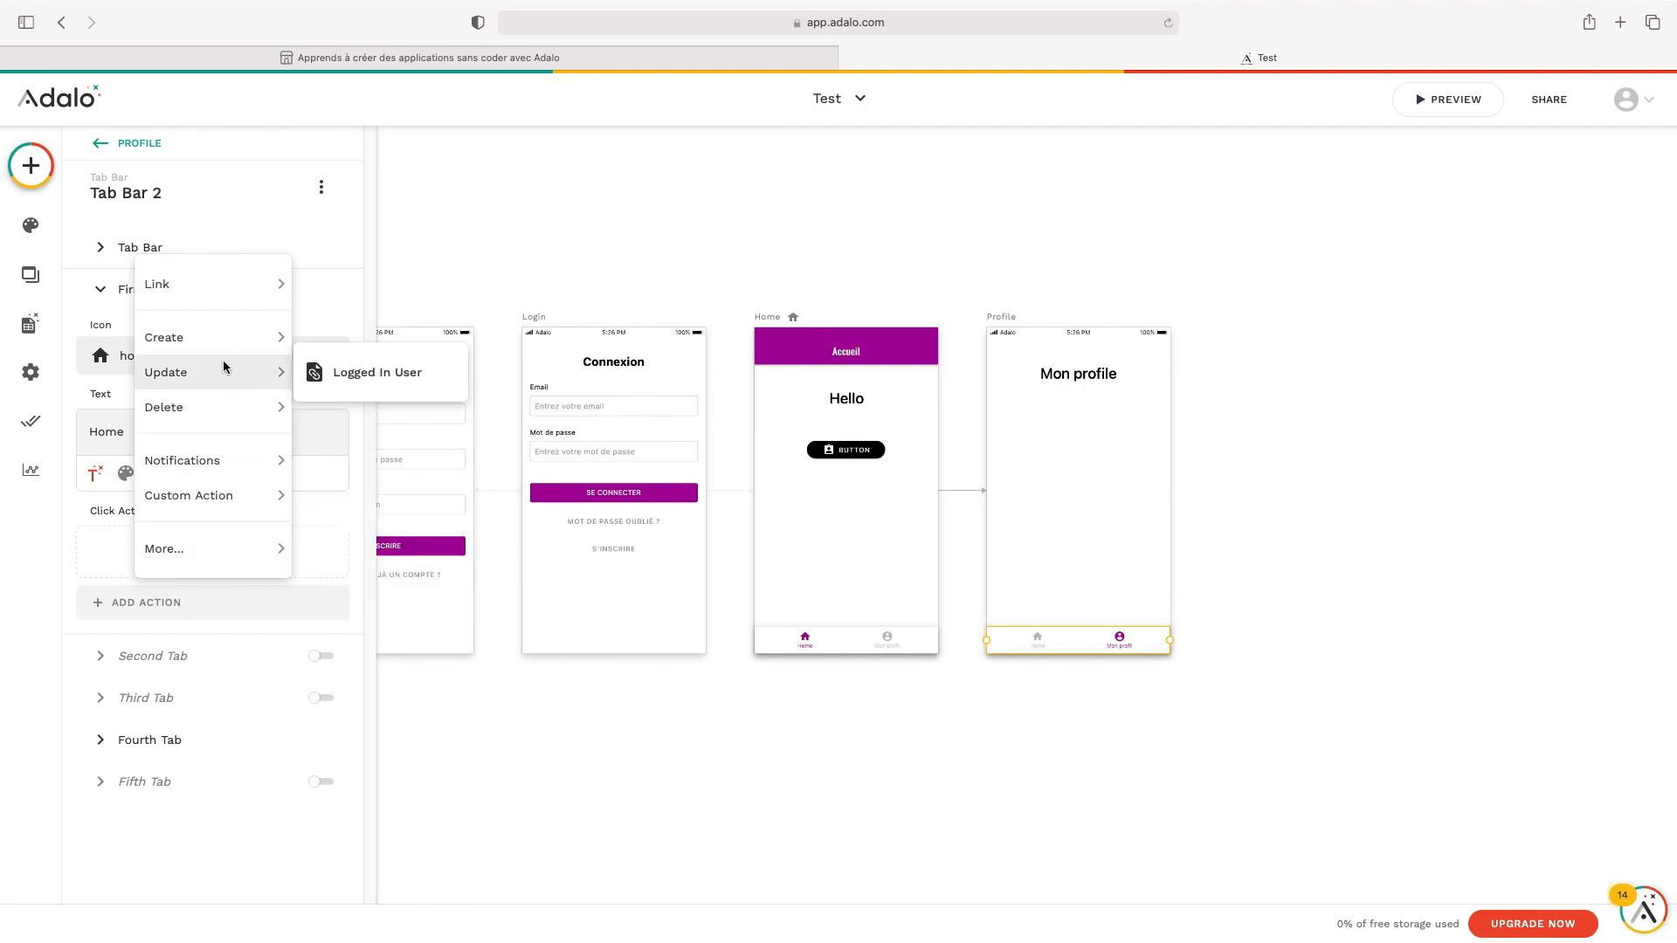
mouse_move(248, 288)
click(428, 404)
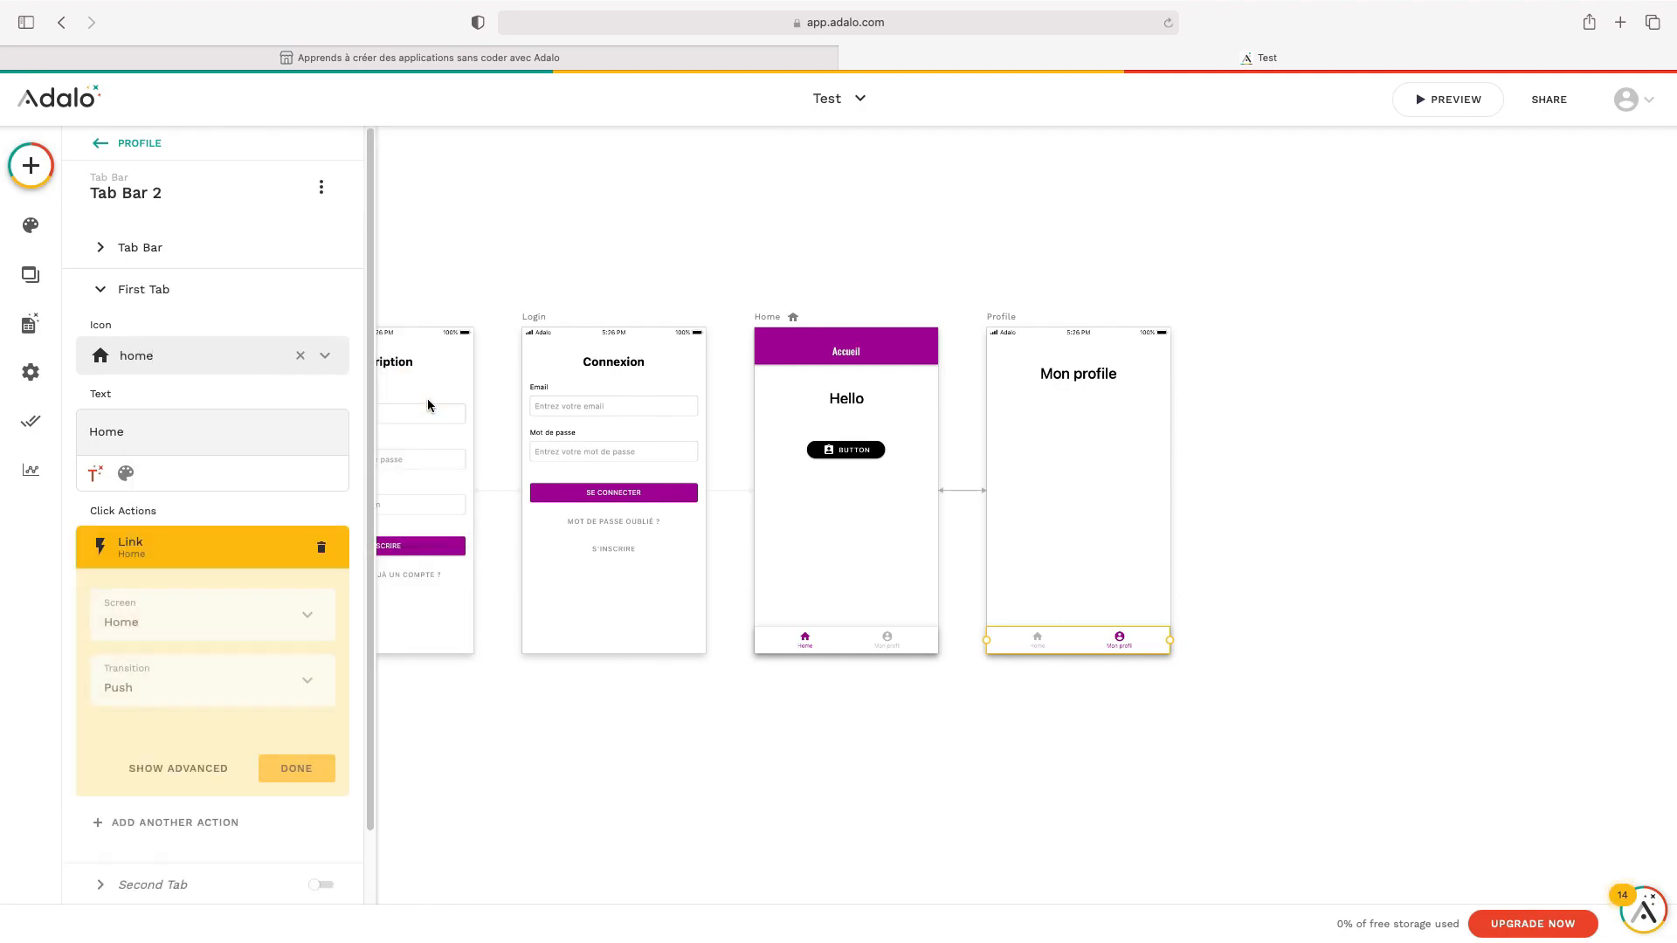
click(307, 677)
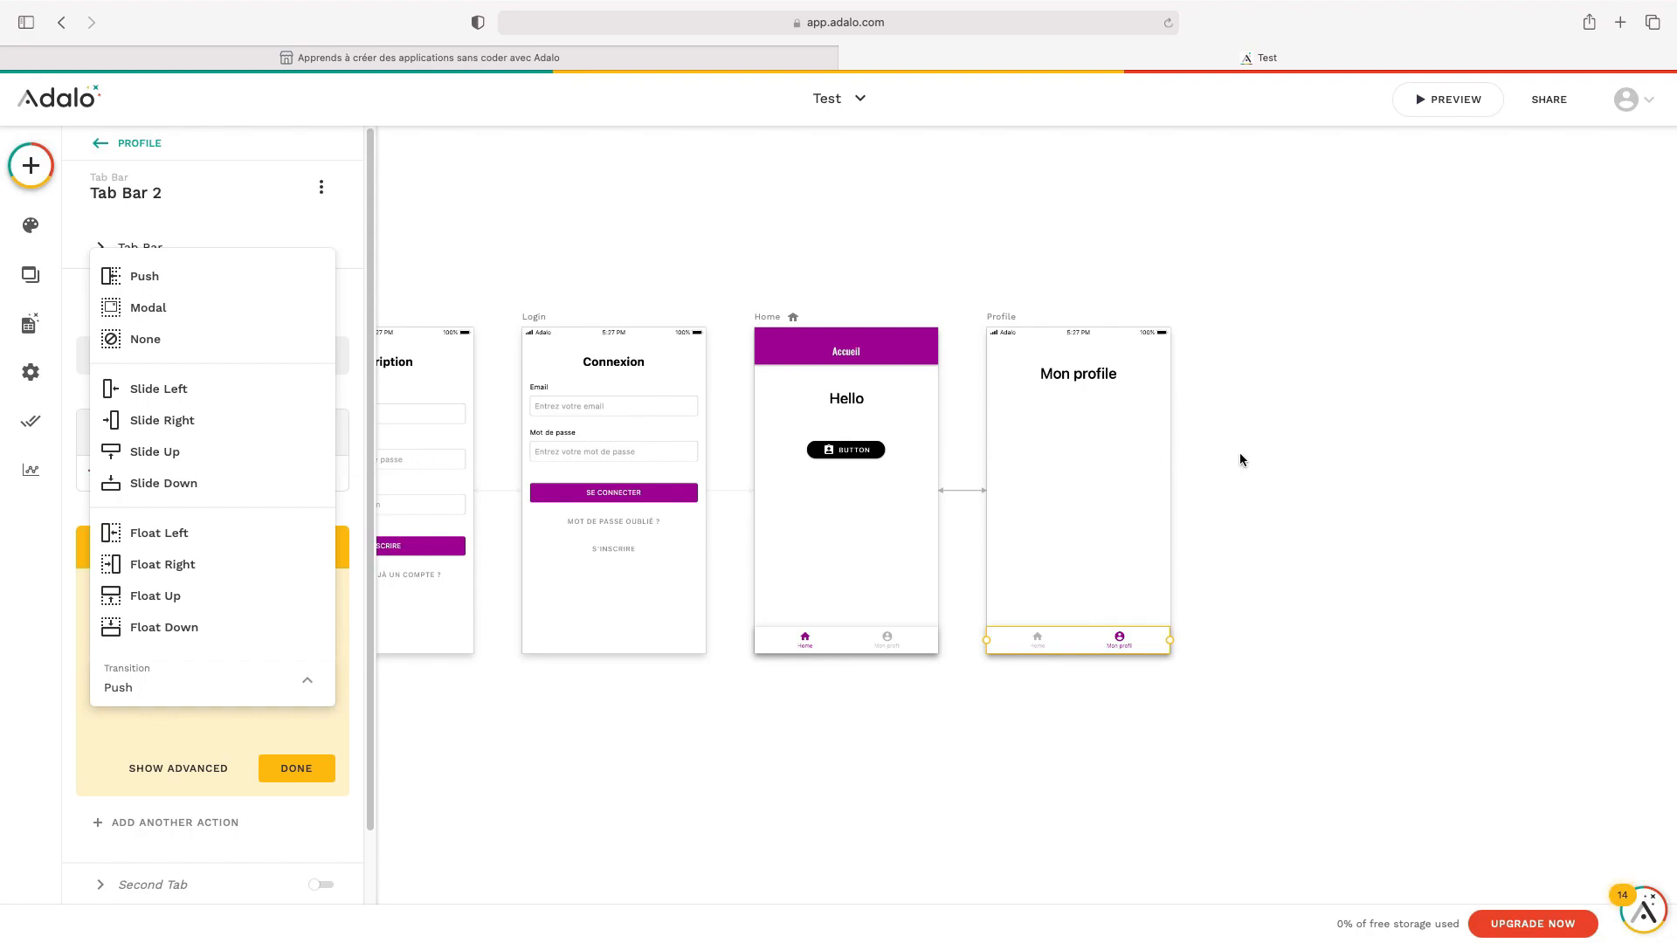
click(223, 430)
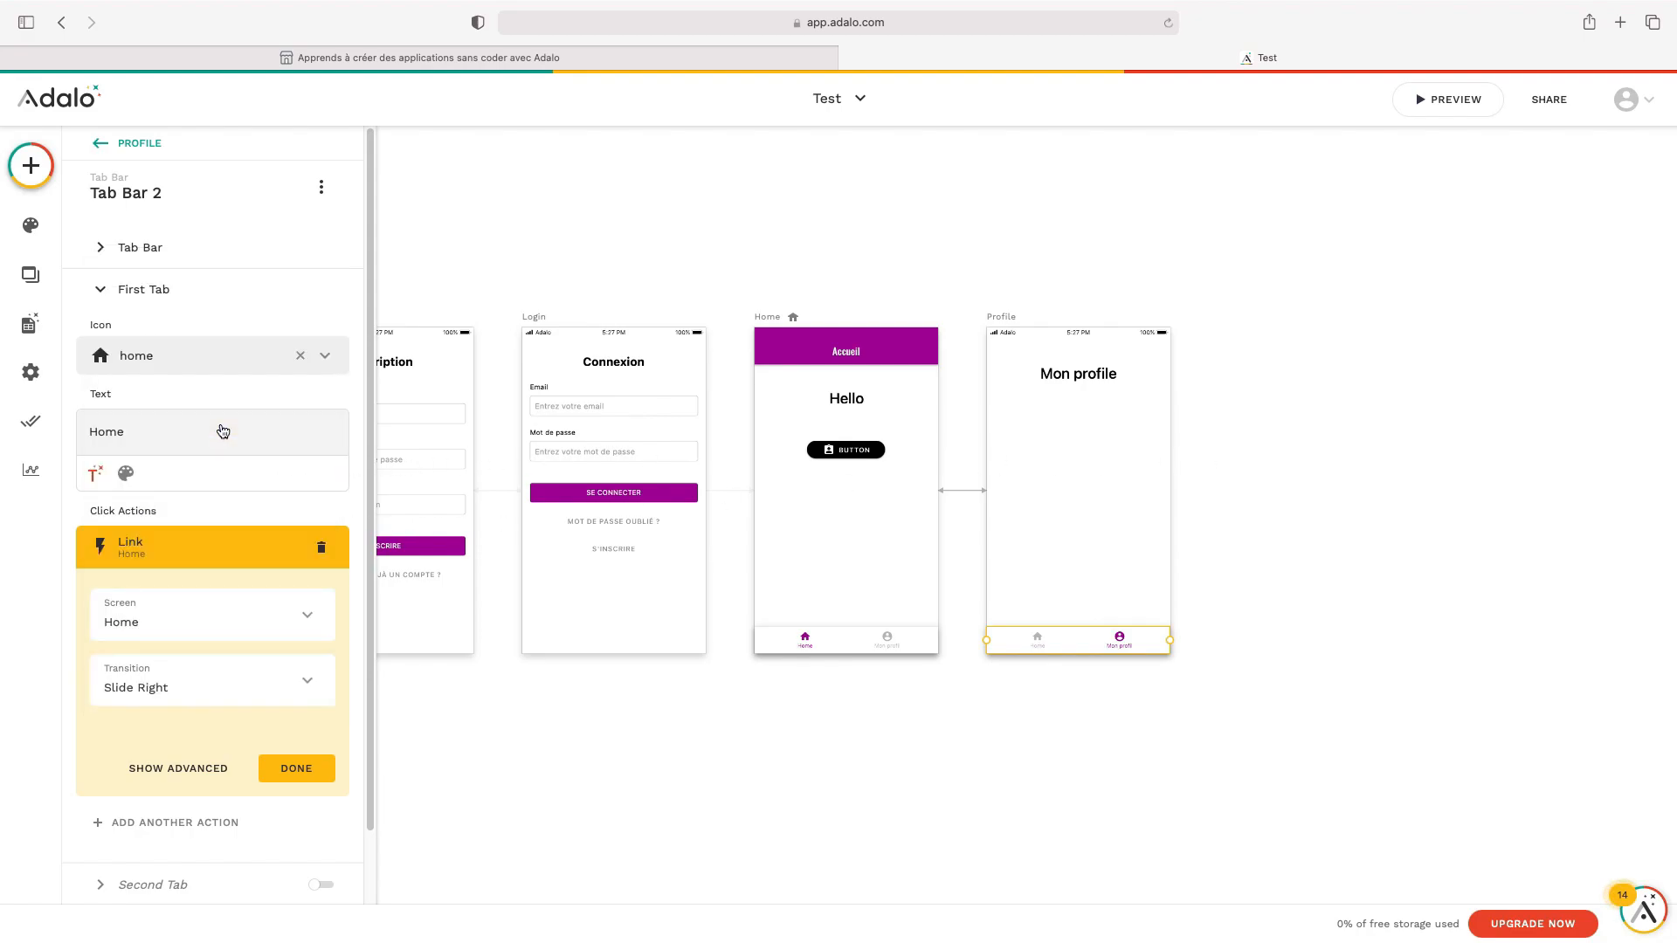
click(297, 769)
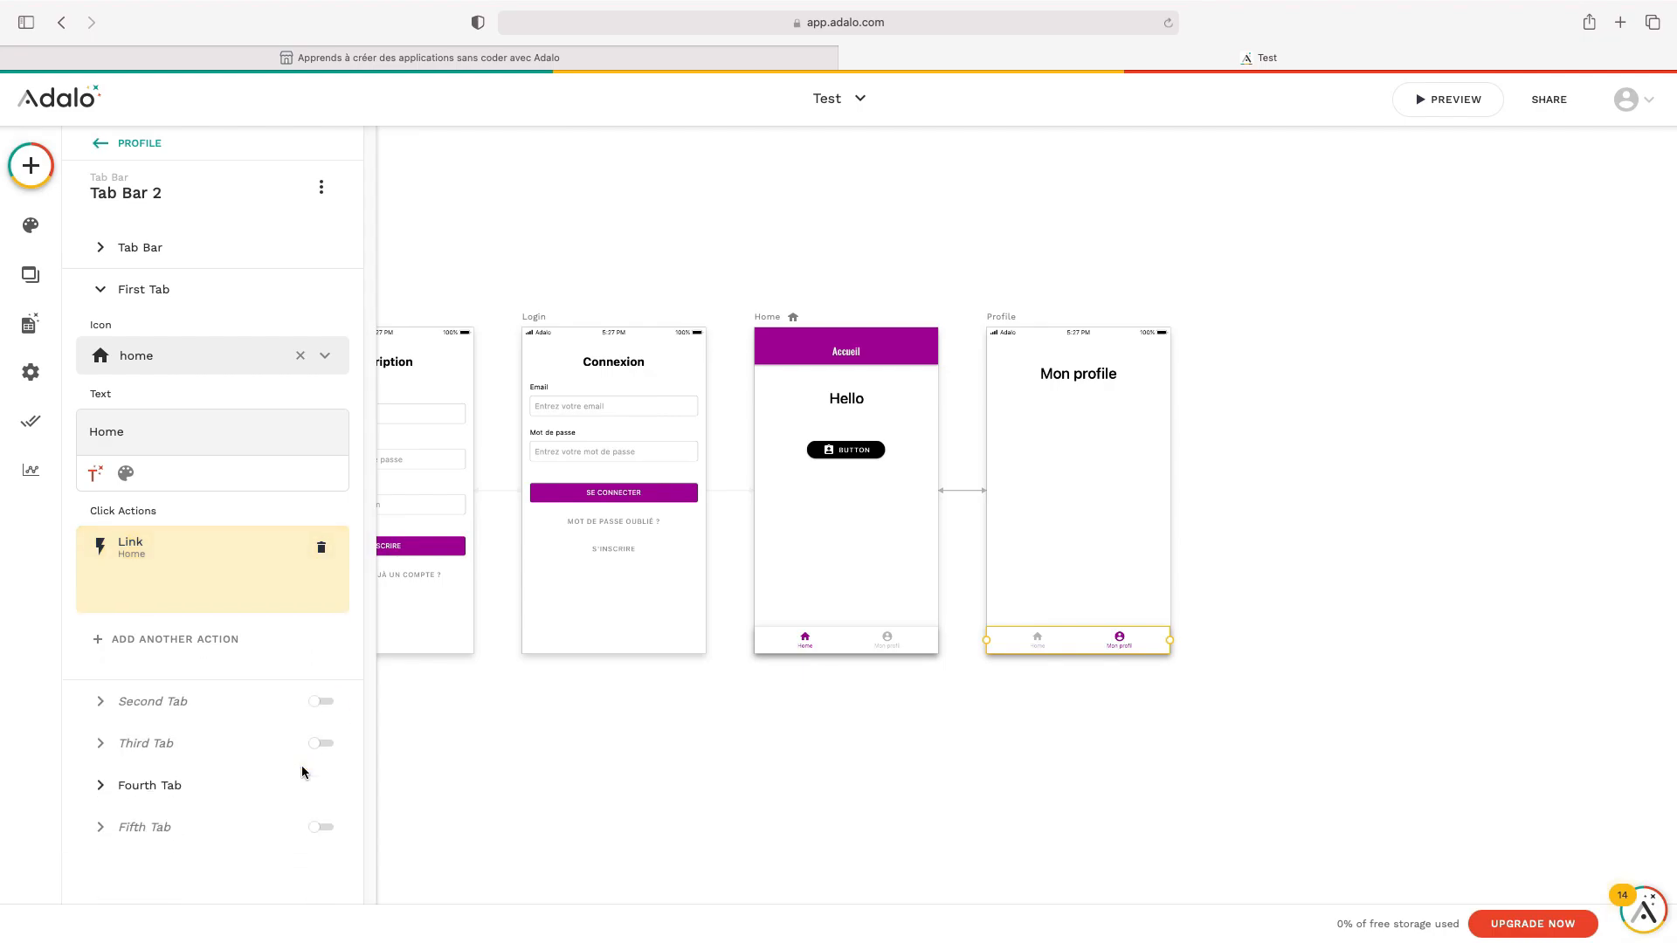
click(555, 754)
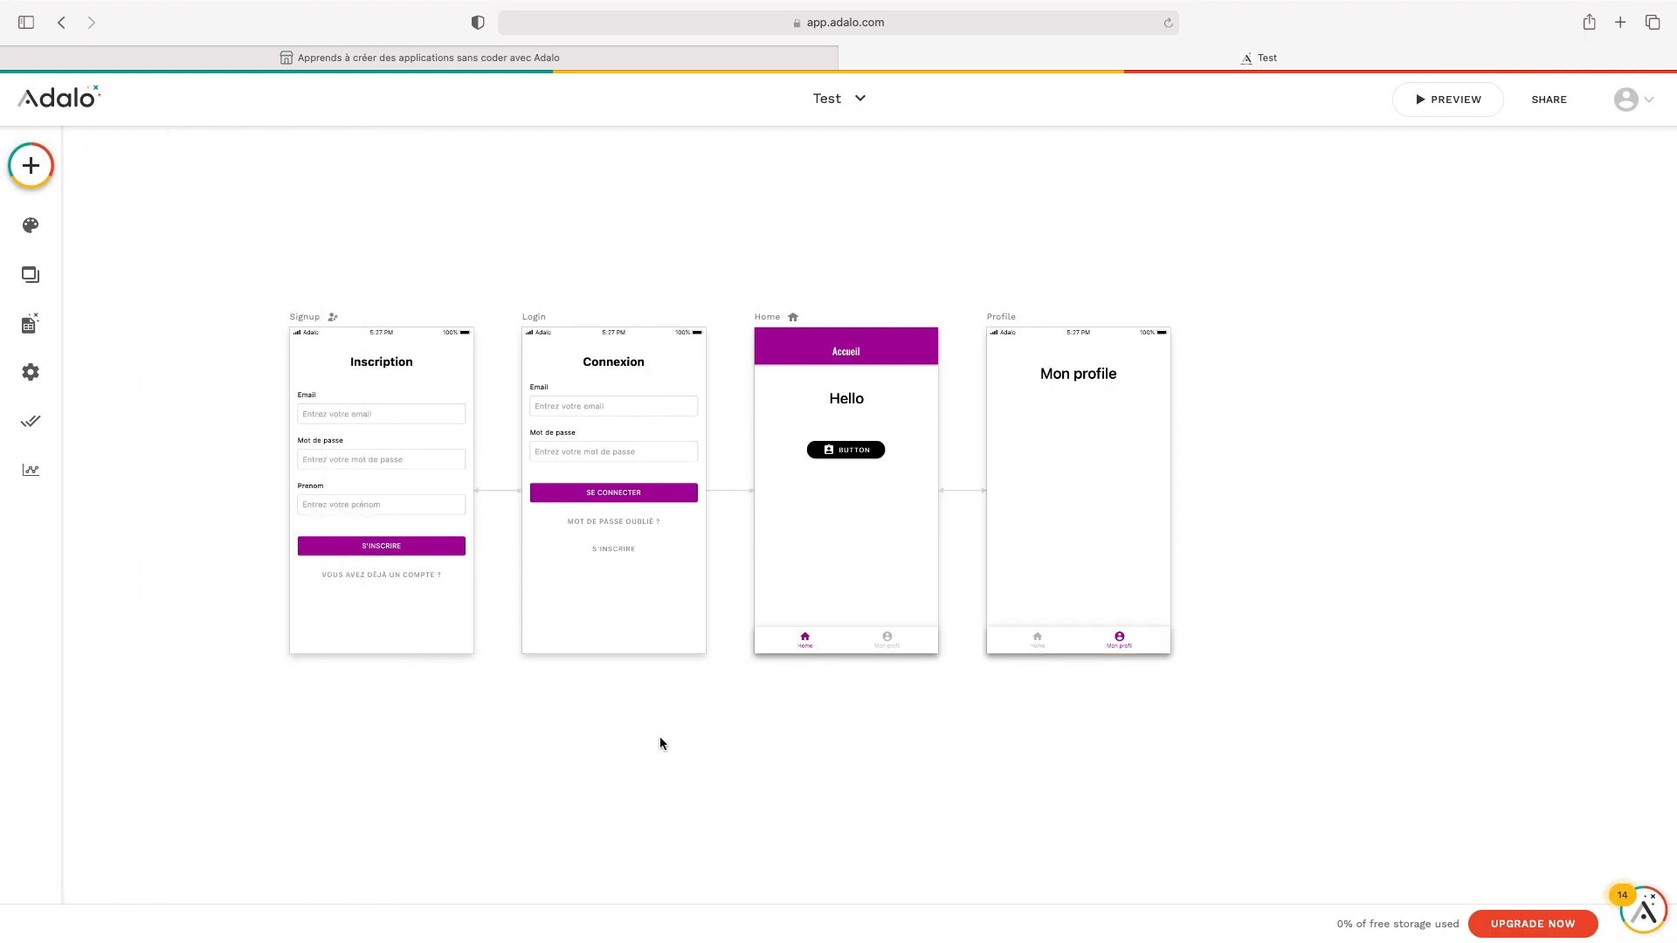
Preview the app, switching from Home to Mon profil and back to Home, then close it
click(1433, 104)
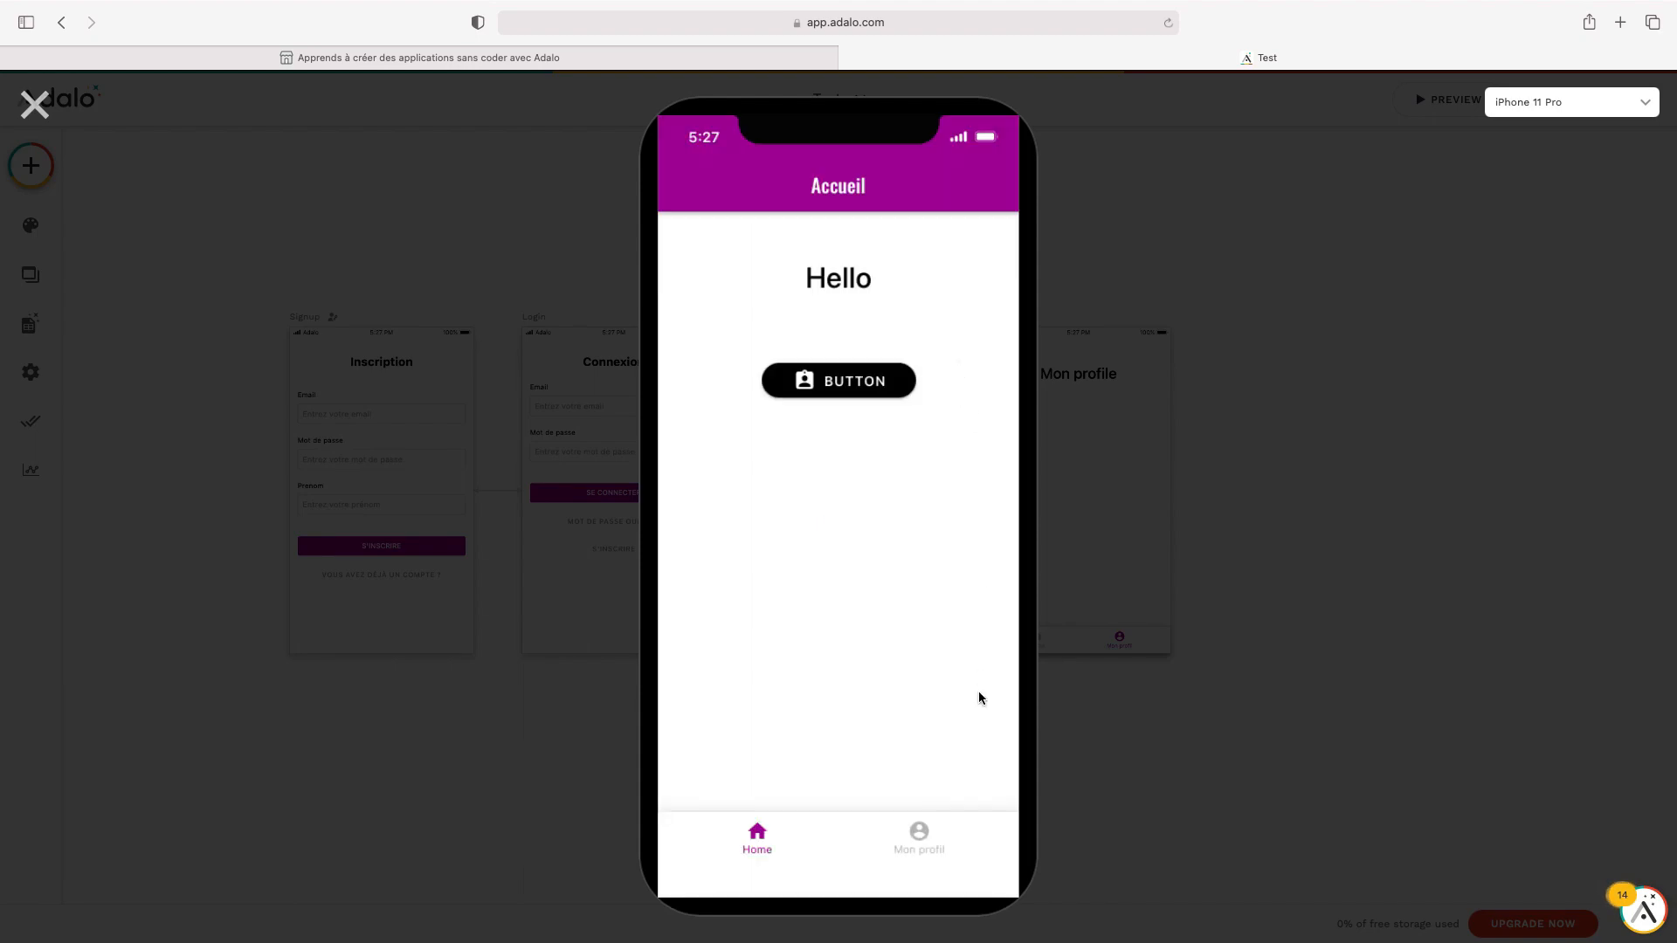
click(935, 849)
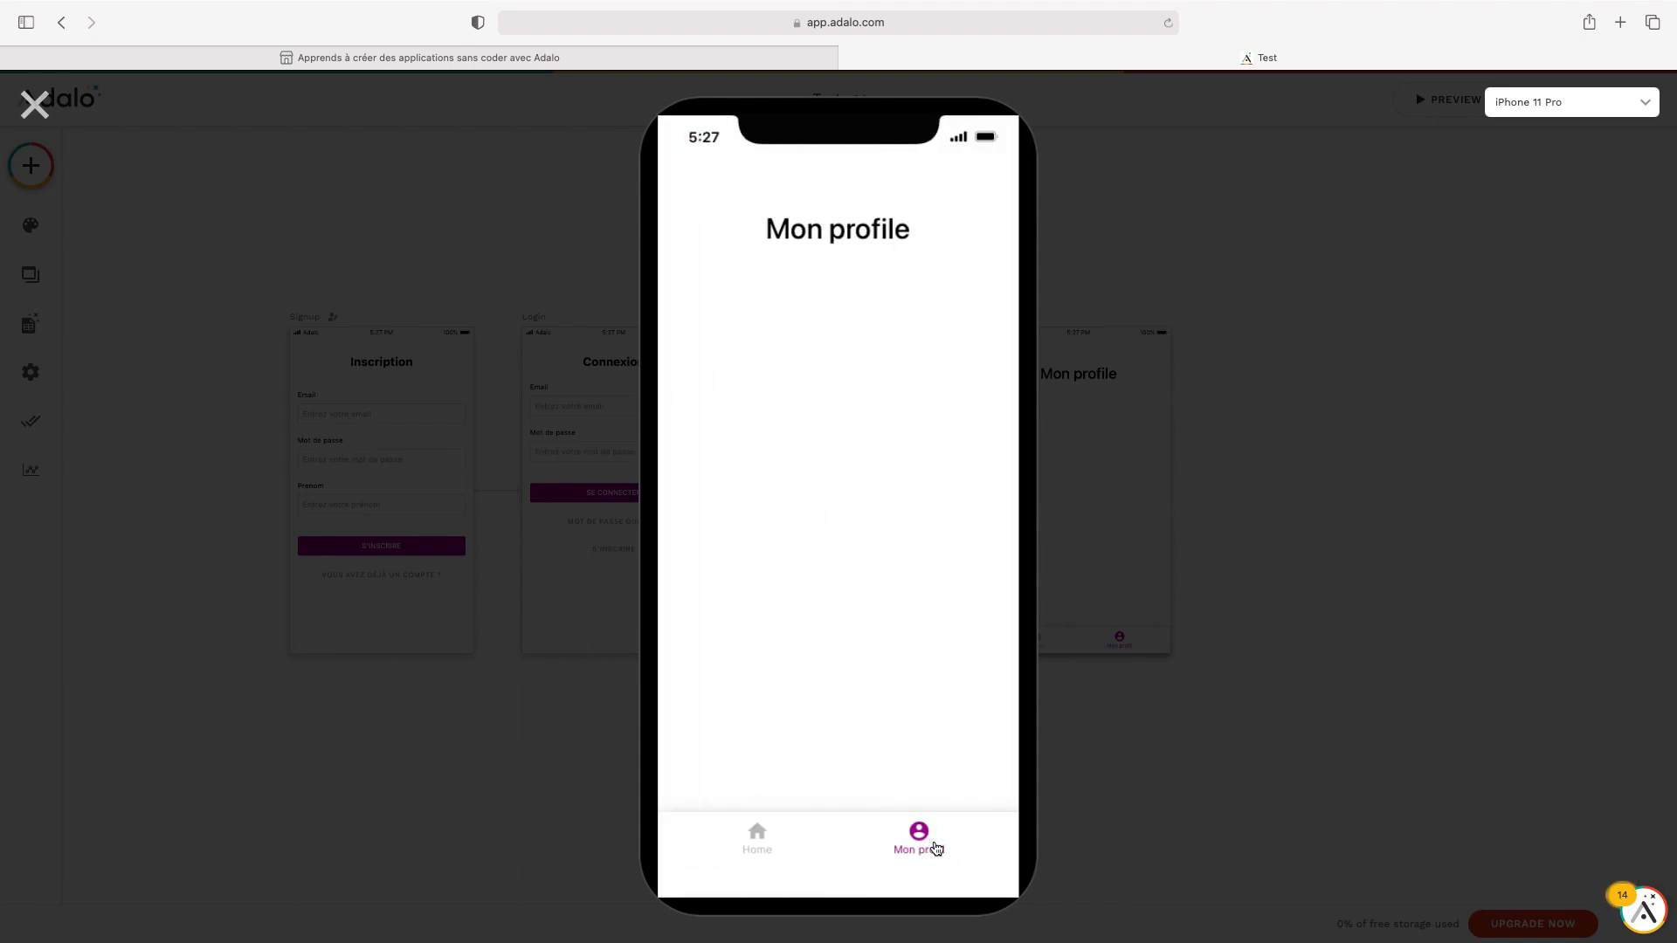
click(750, 846)
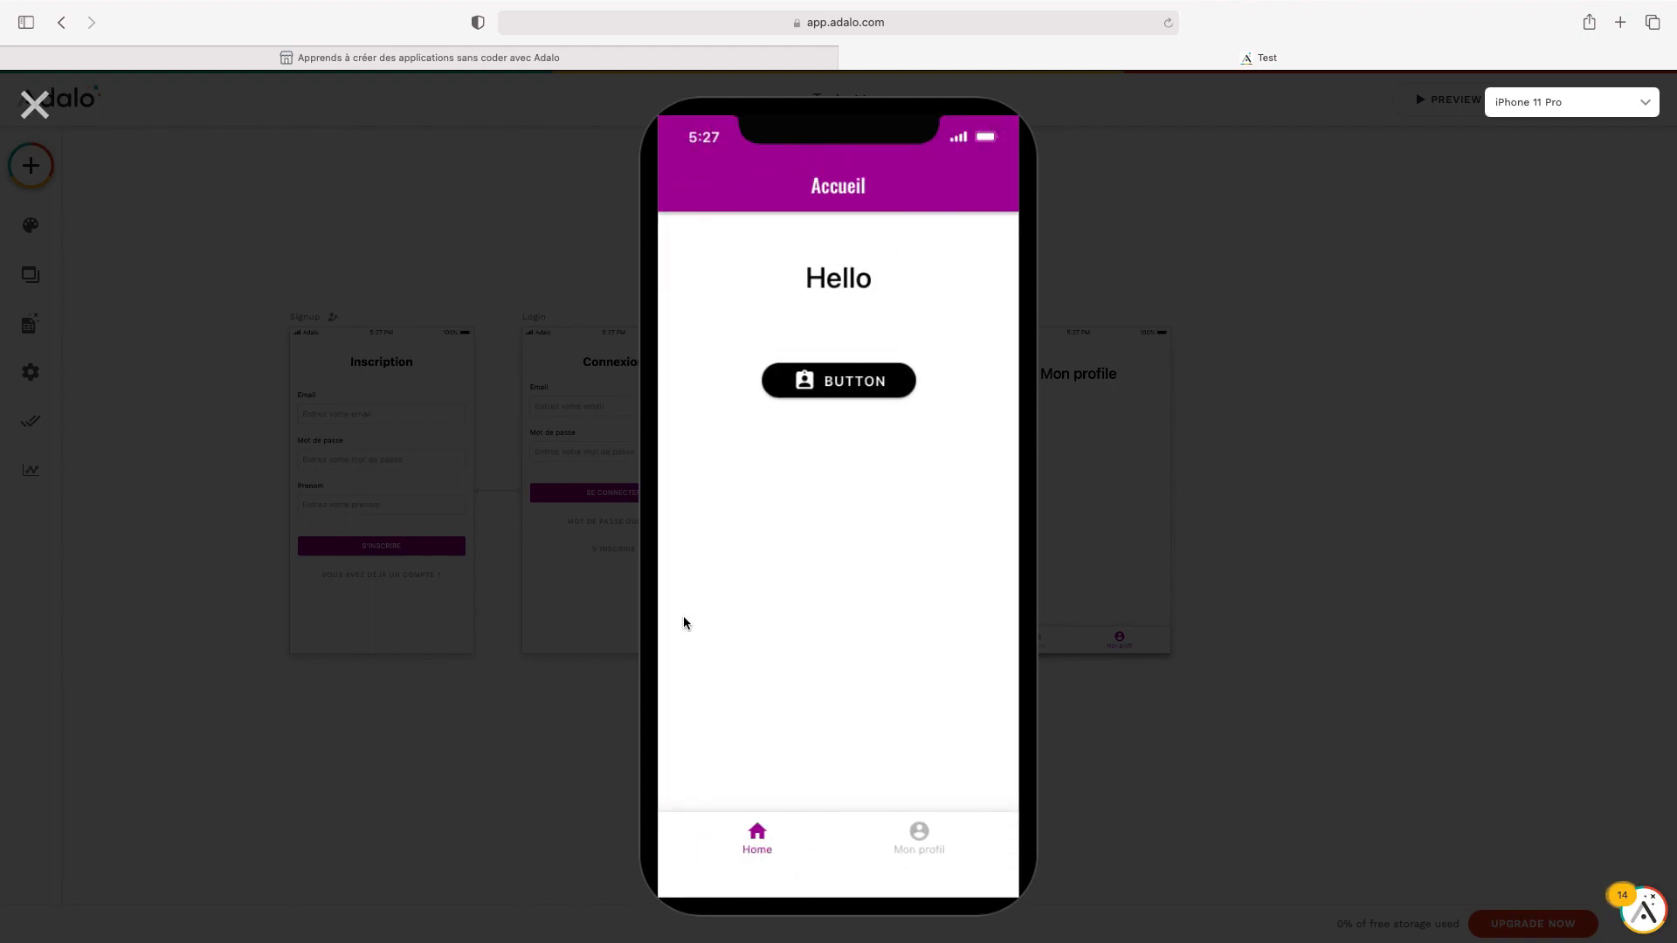
click(47, 117)
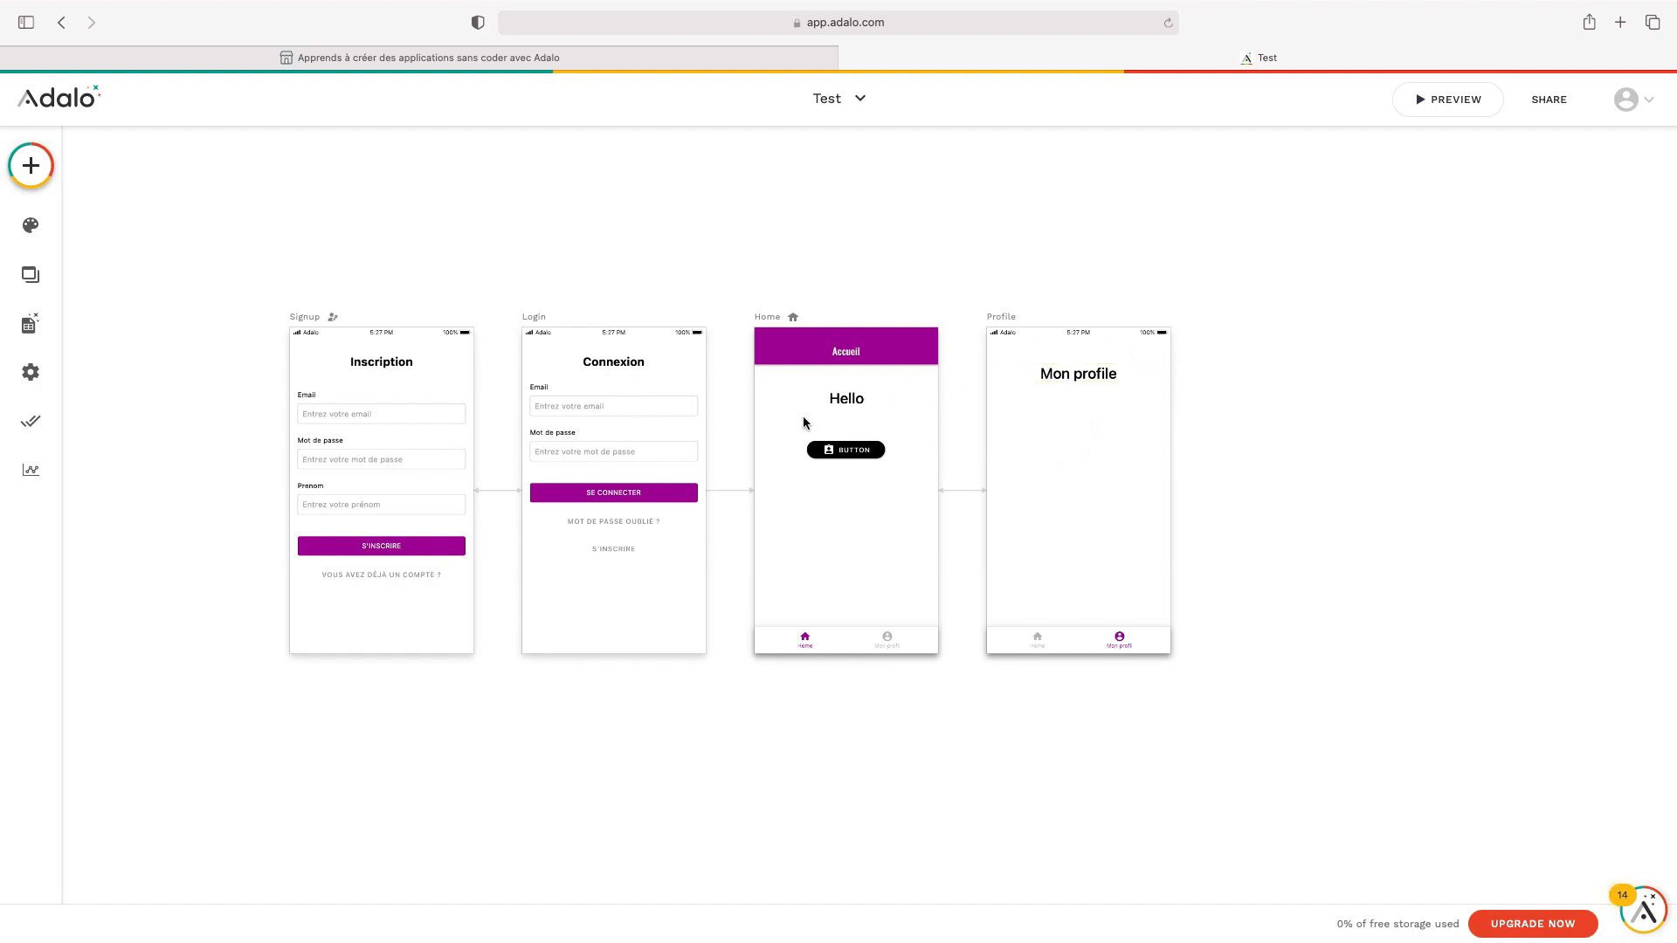
Drop a Form component from Forms & Fields below the Mon profile text on the Profile screen
drag(1092, 383, 1093, 379)
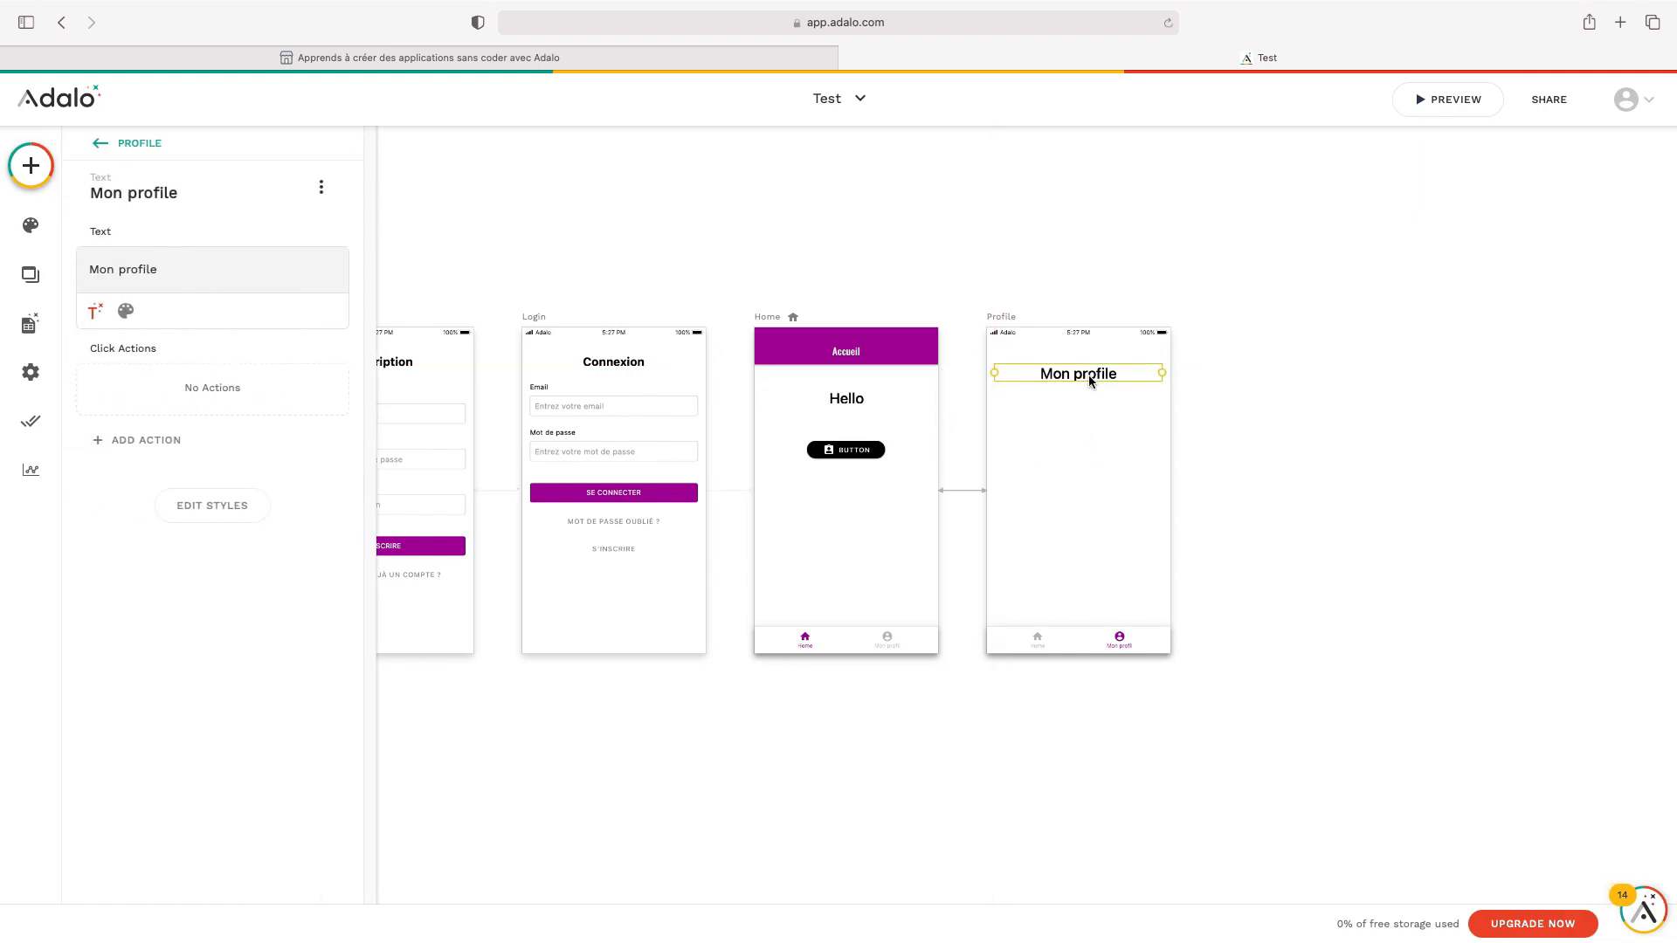
click(1096, 455)
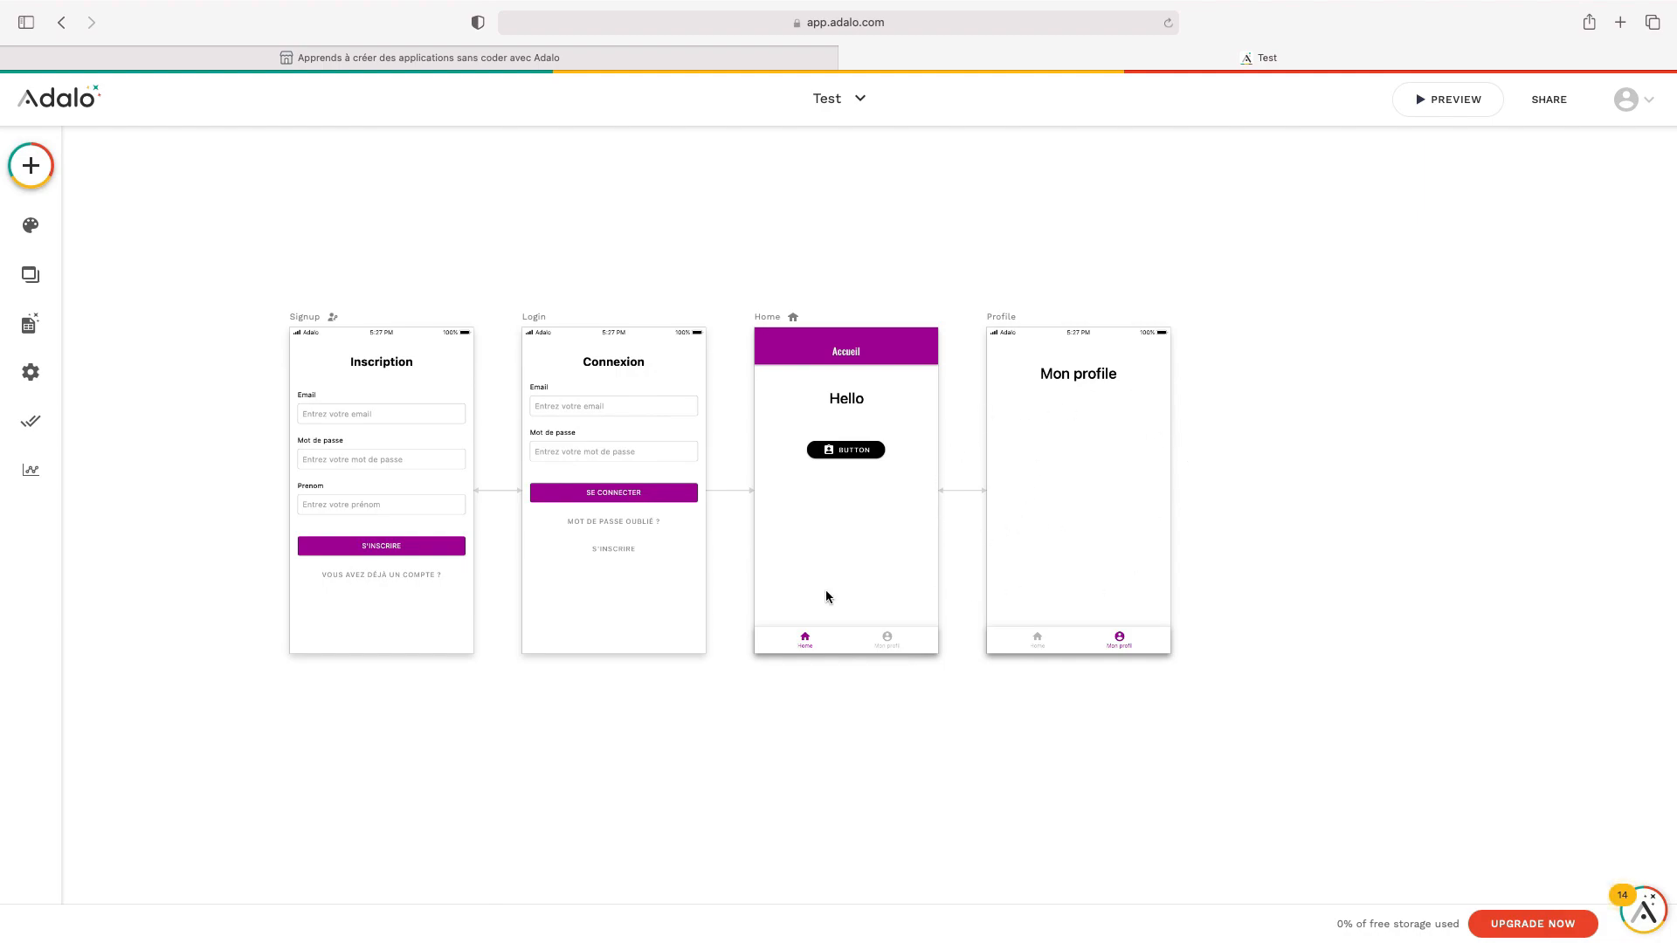
click(30, 184)
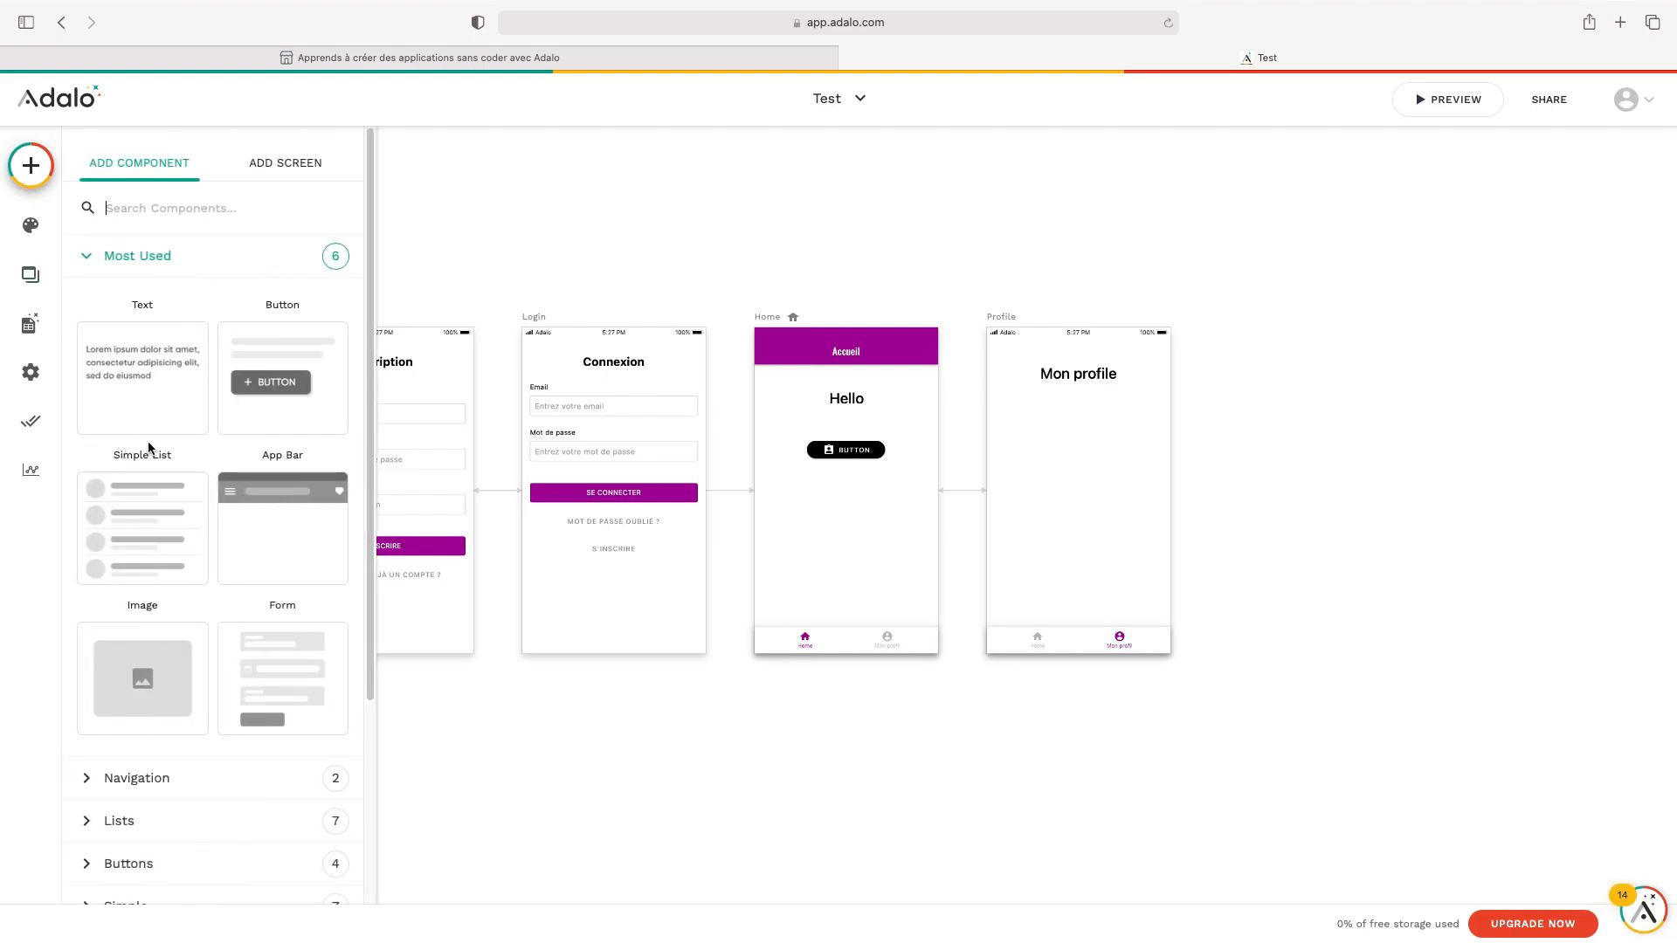
scroll(174, 454, down, 5)
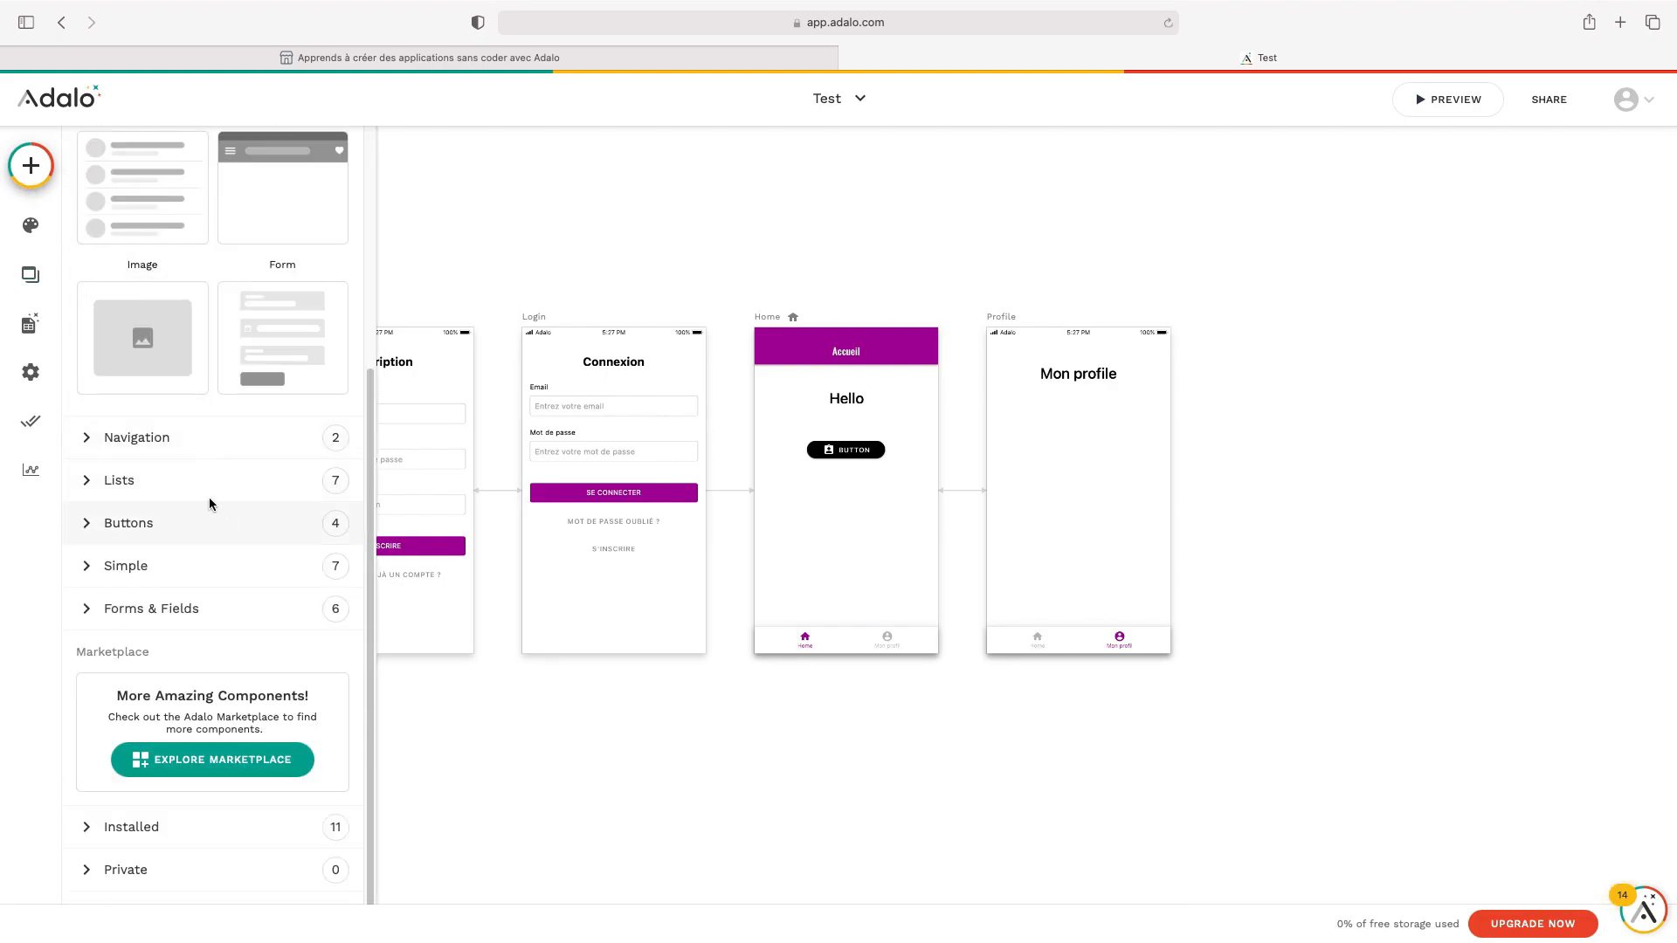
click(203, 524)
scroll(236, 507, down, 4)
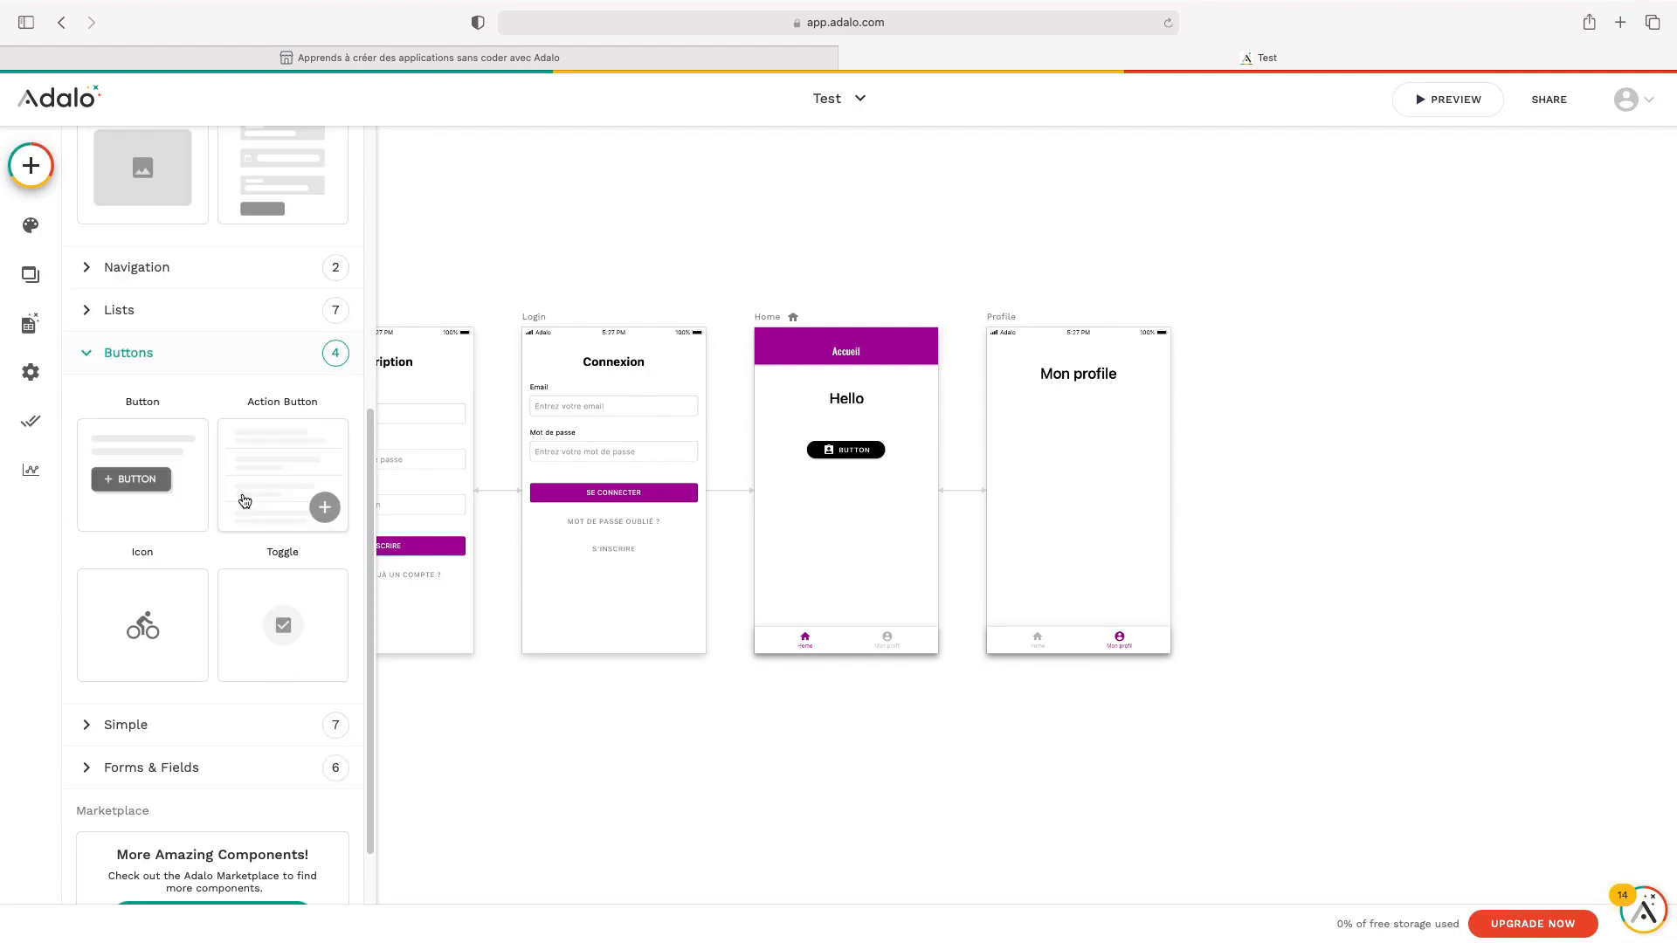
click(249, 563)
scroll(249, 454, down, 4)
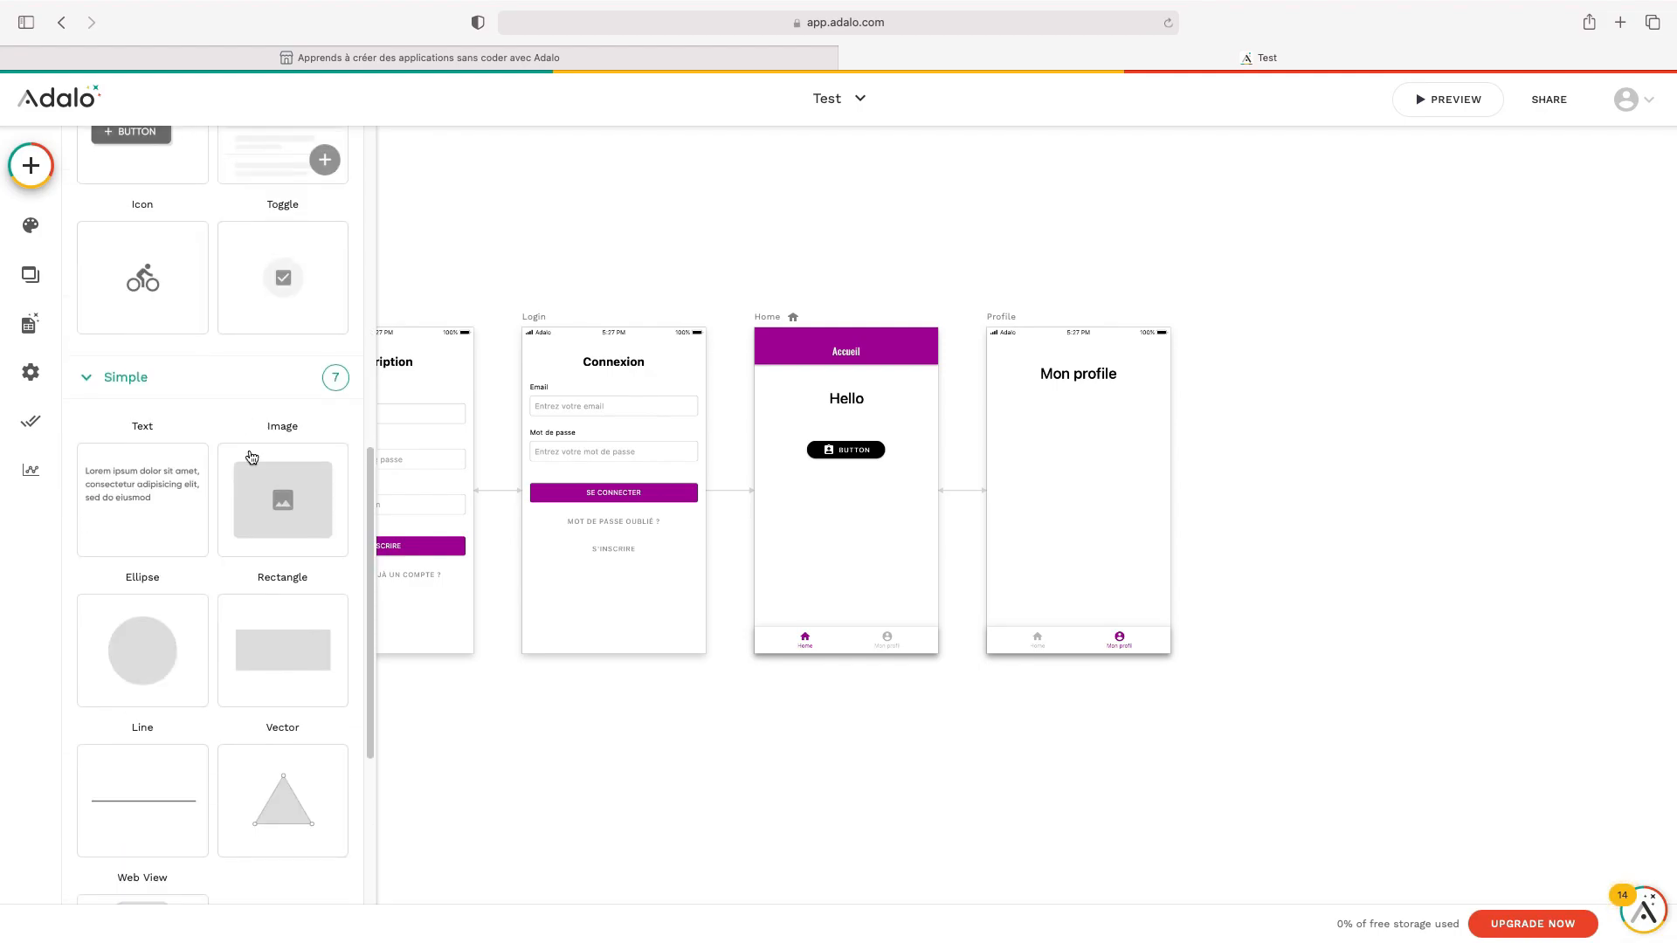
scroll(213, 454, down, 4)
click(218, 603)
scroll(235, 474, down, 6)
scroll(210, 480, up, 2)
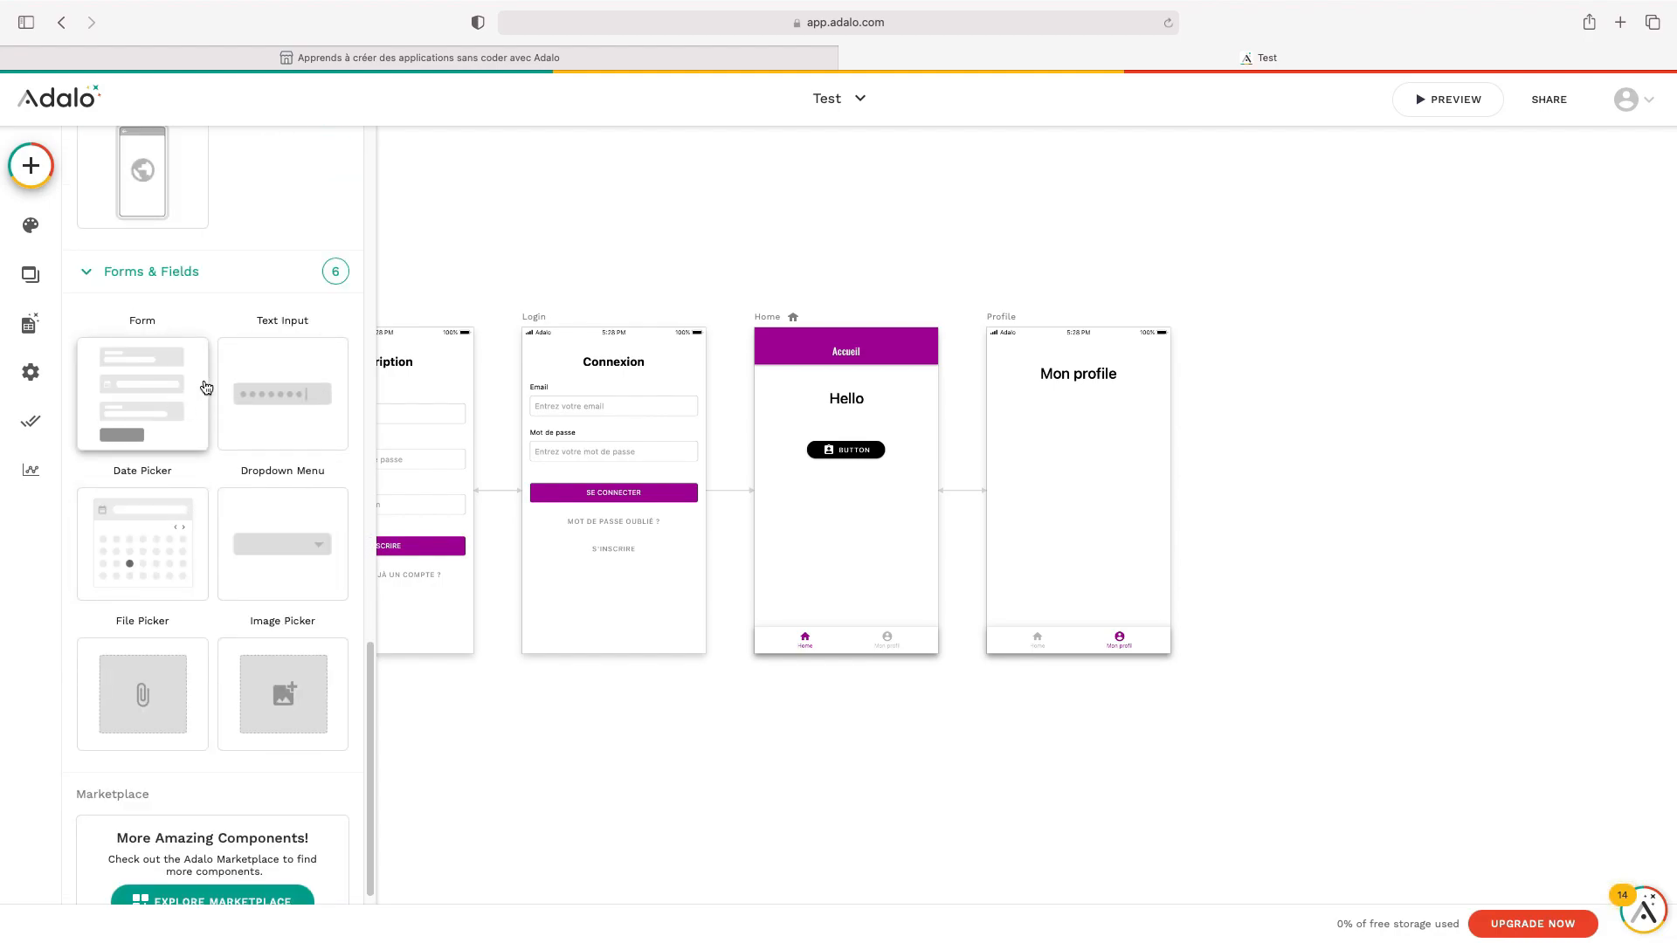
drag(166, 414, 1079, 486)
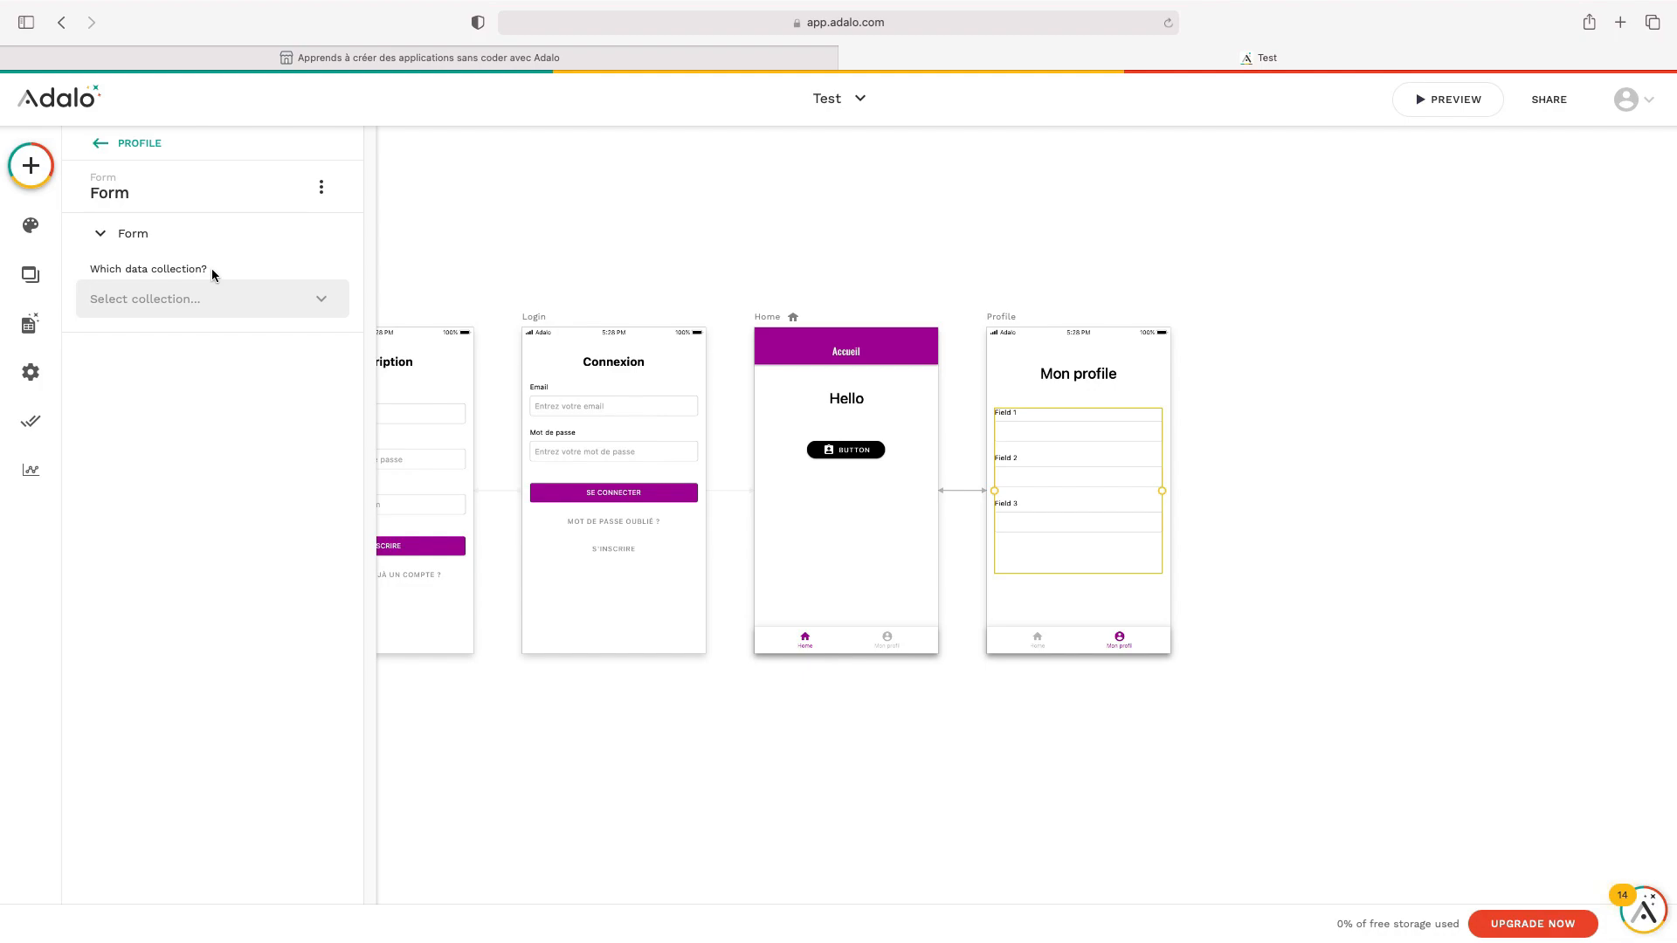
Connect the form to the Users collection
click(255, 306)
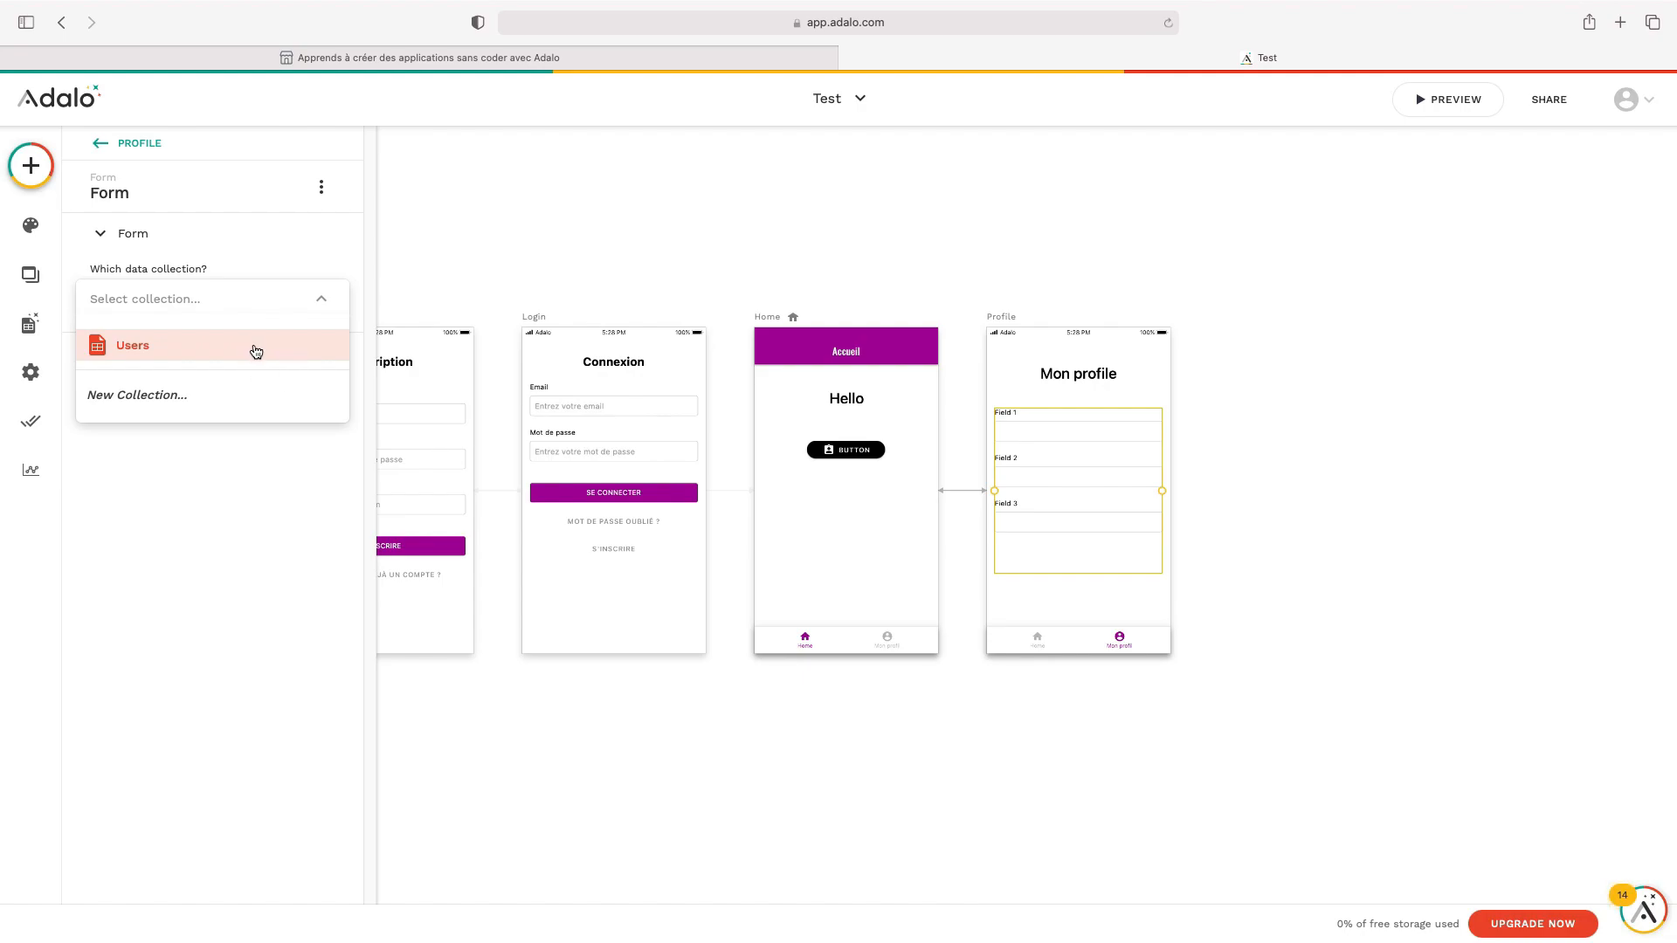
click(251, 348)
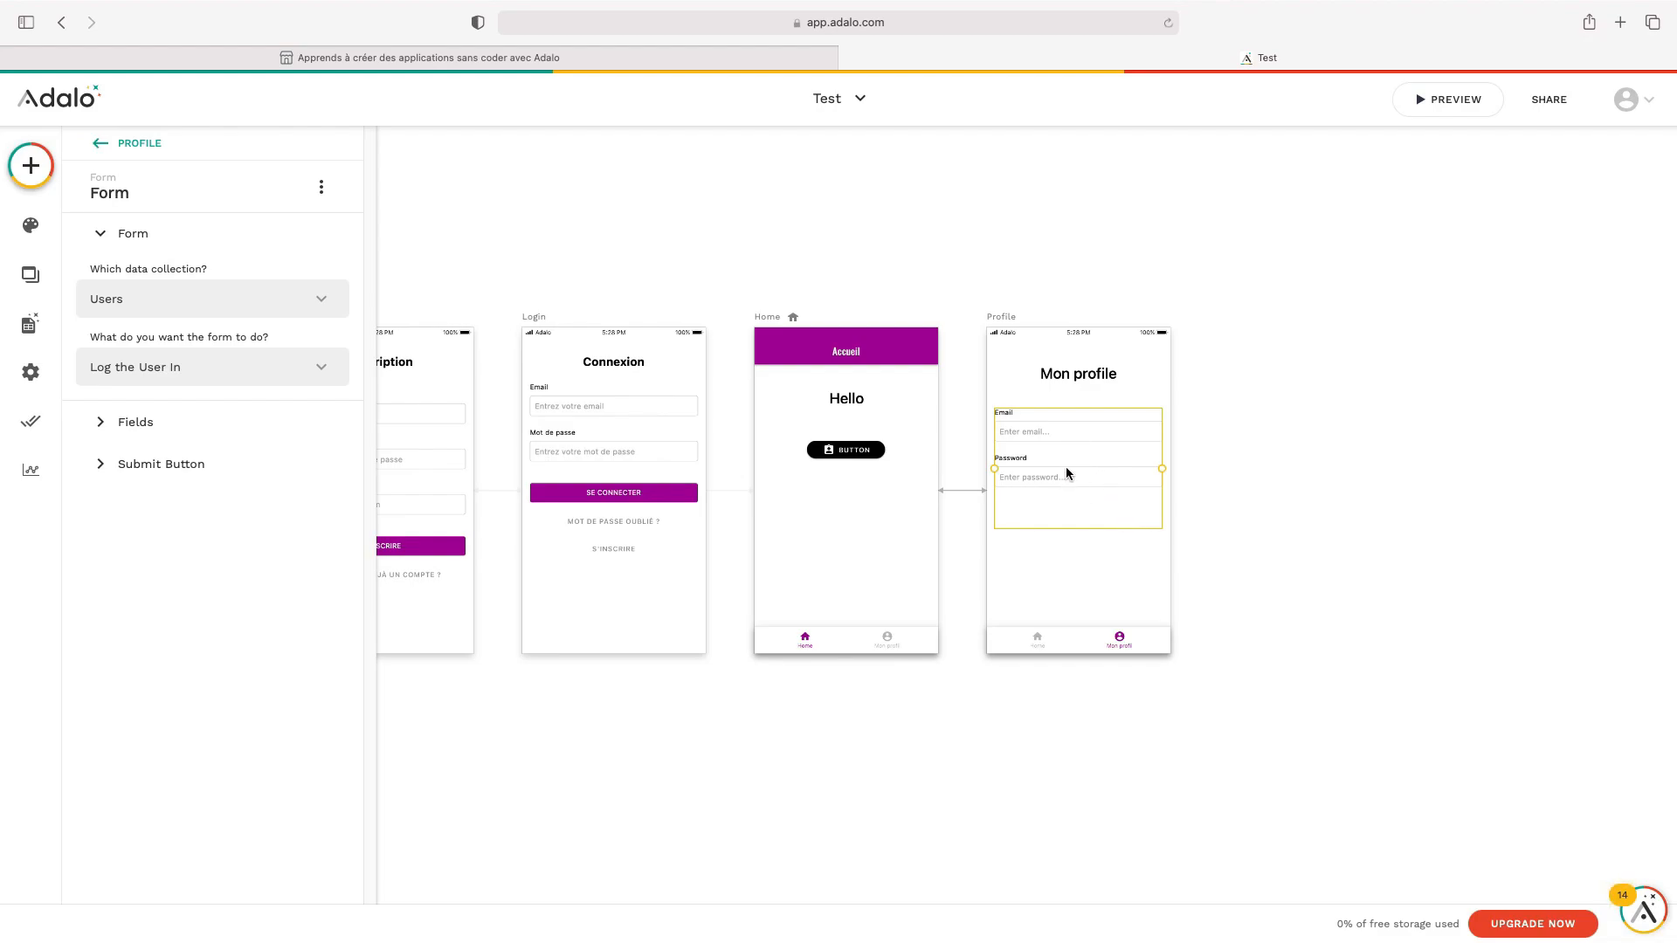
click(229, 421)
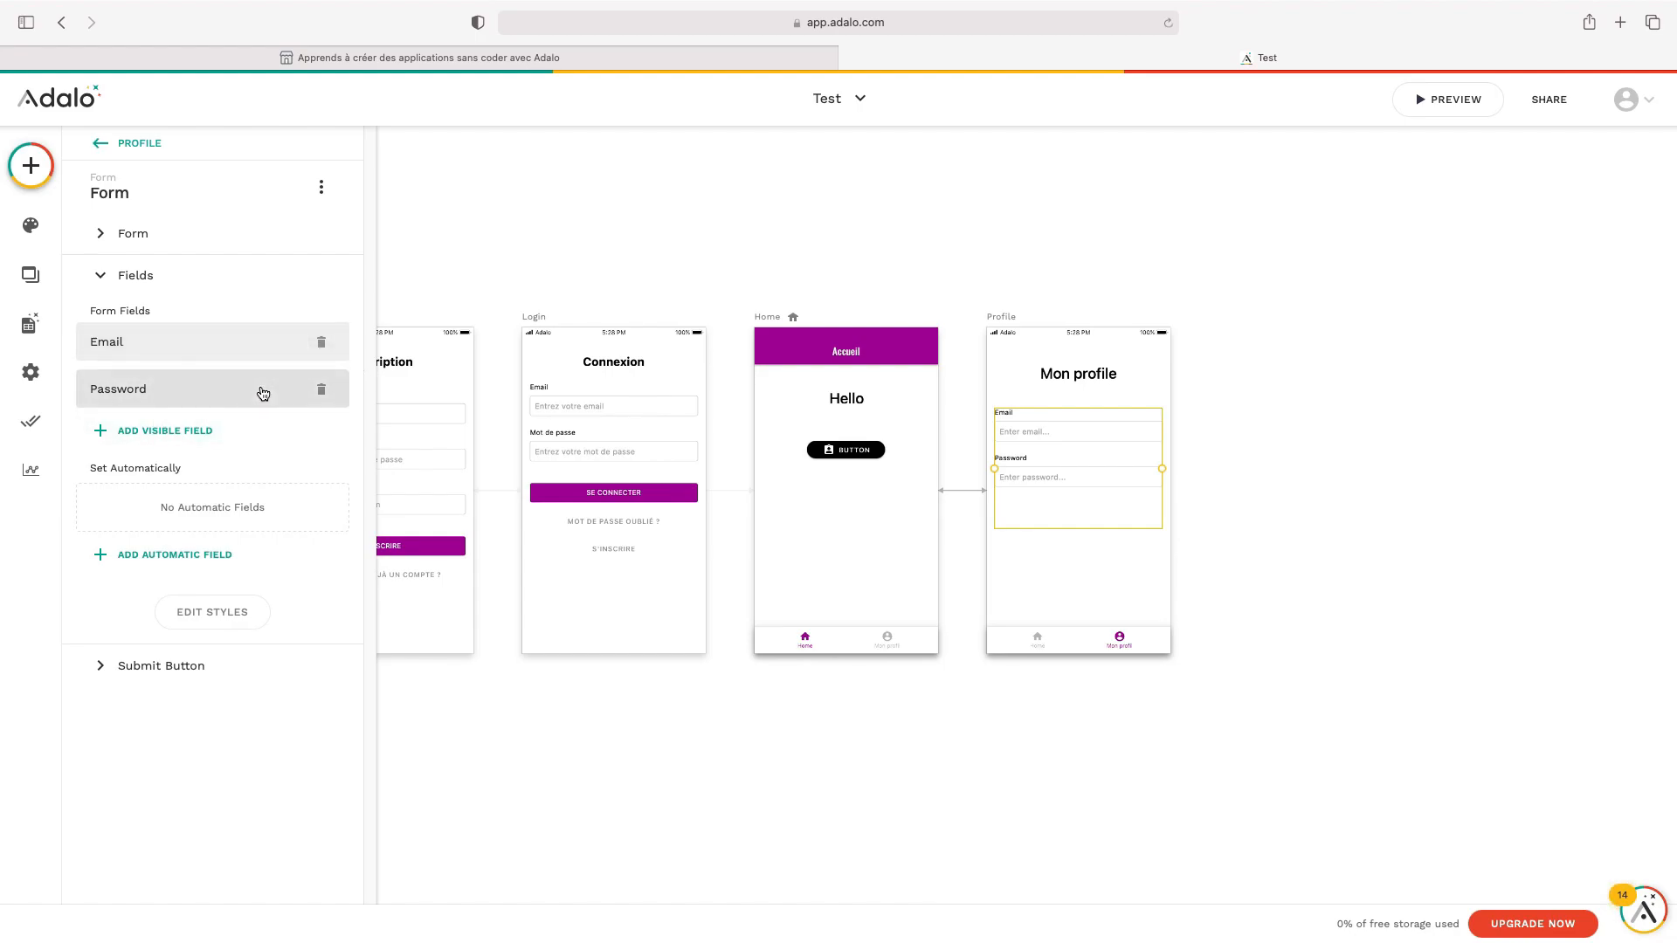
Add a Full Name field labelled 'Prenom' with placeholder 'Entrez votre prénom'
click(197, 431)
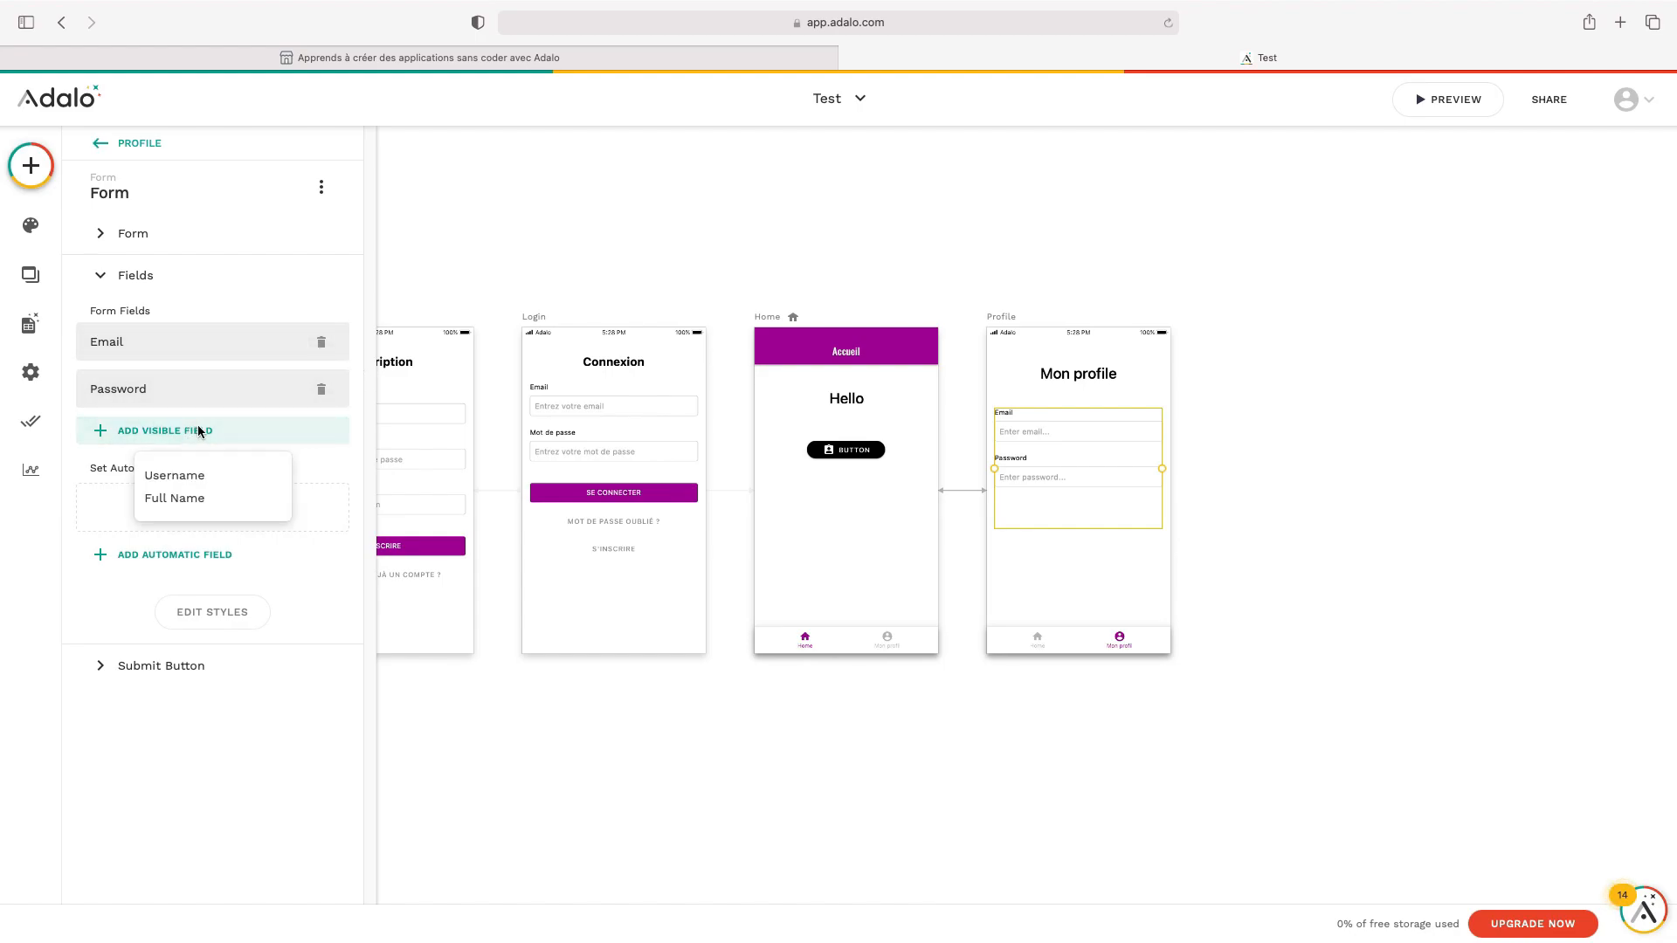
click(214, 511)
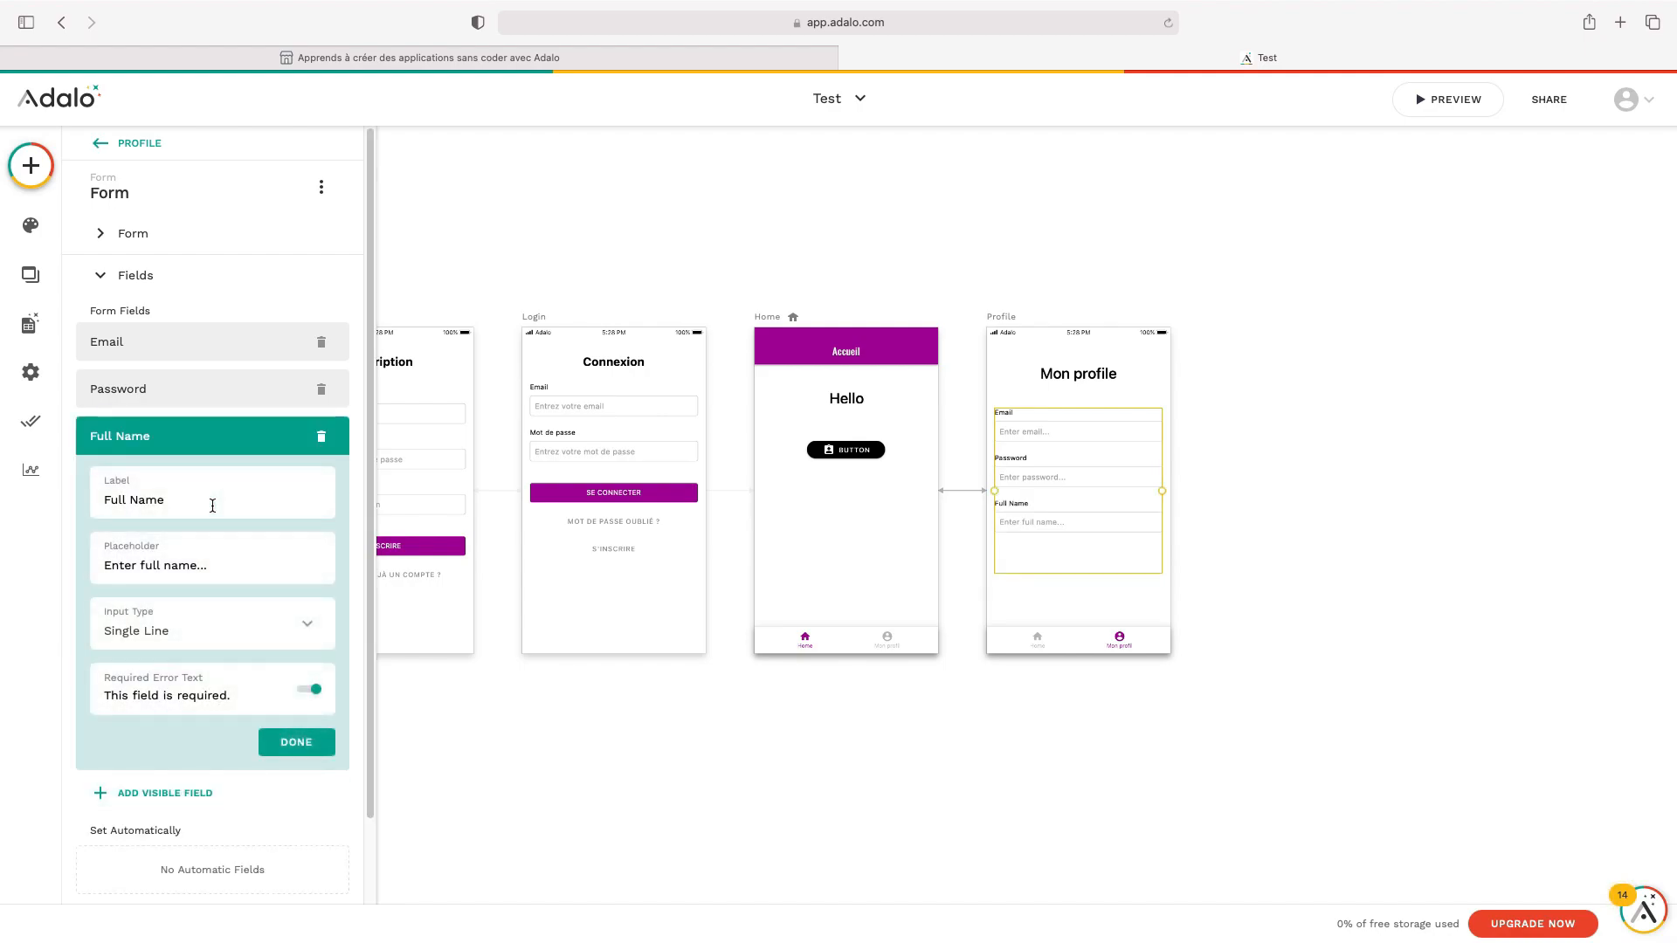
triple_click(189, 512)
text(Prenom)
key(Tab)
triple_click(212, 559)
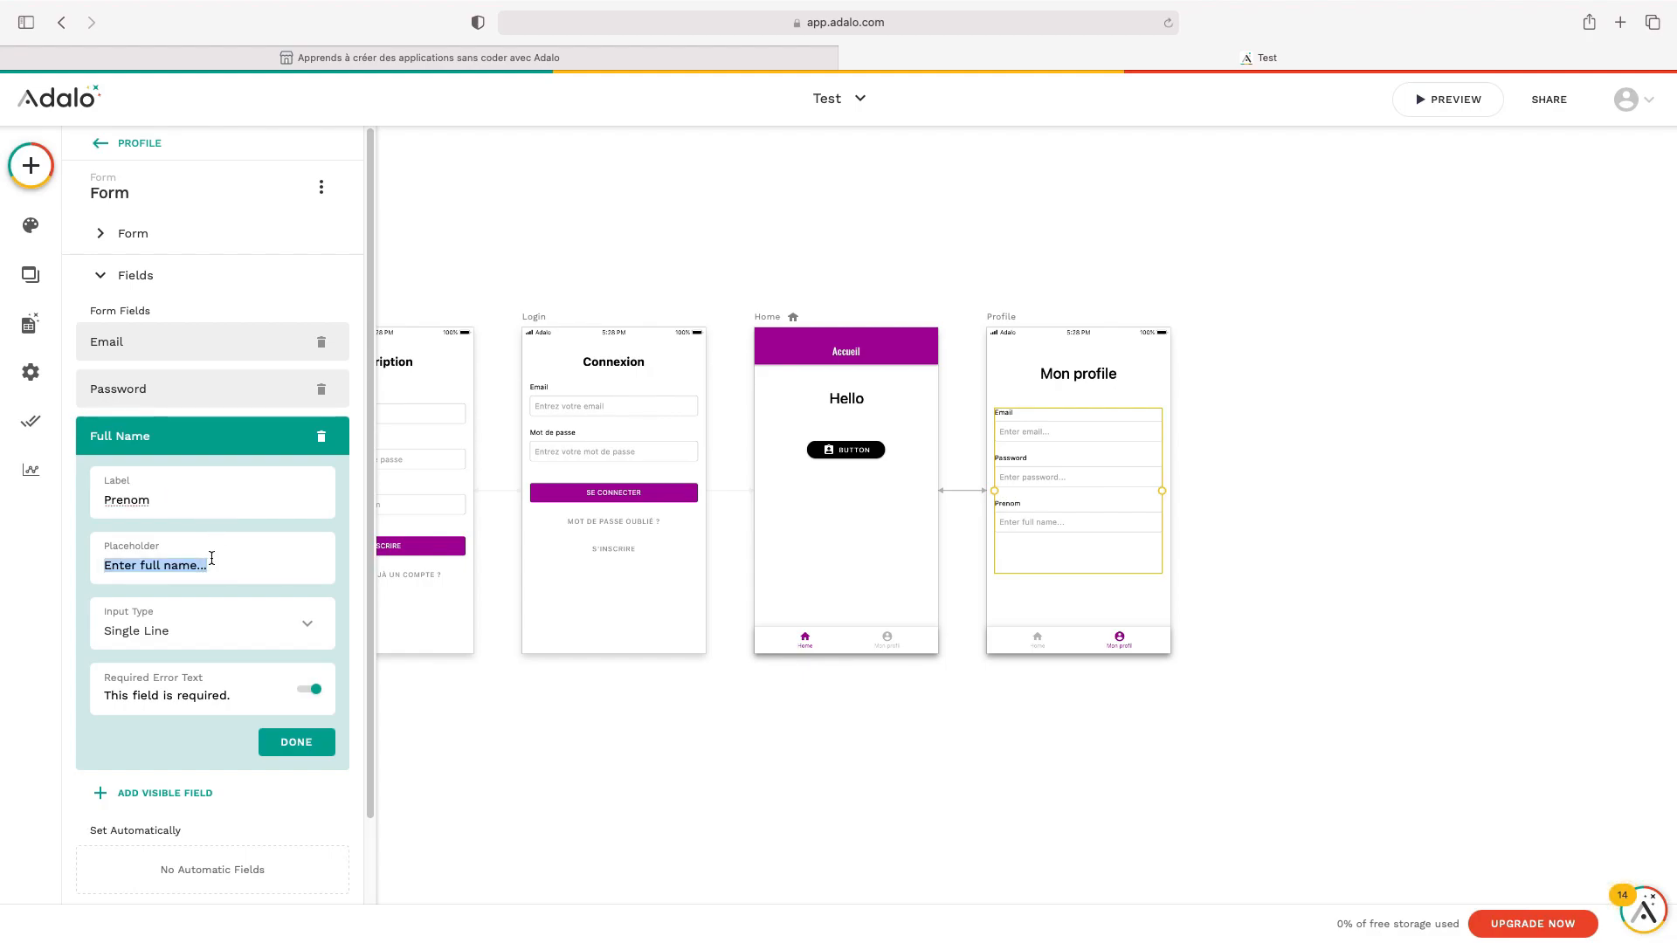
text(Entre)
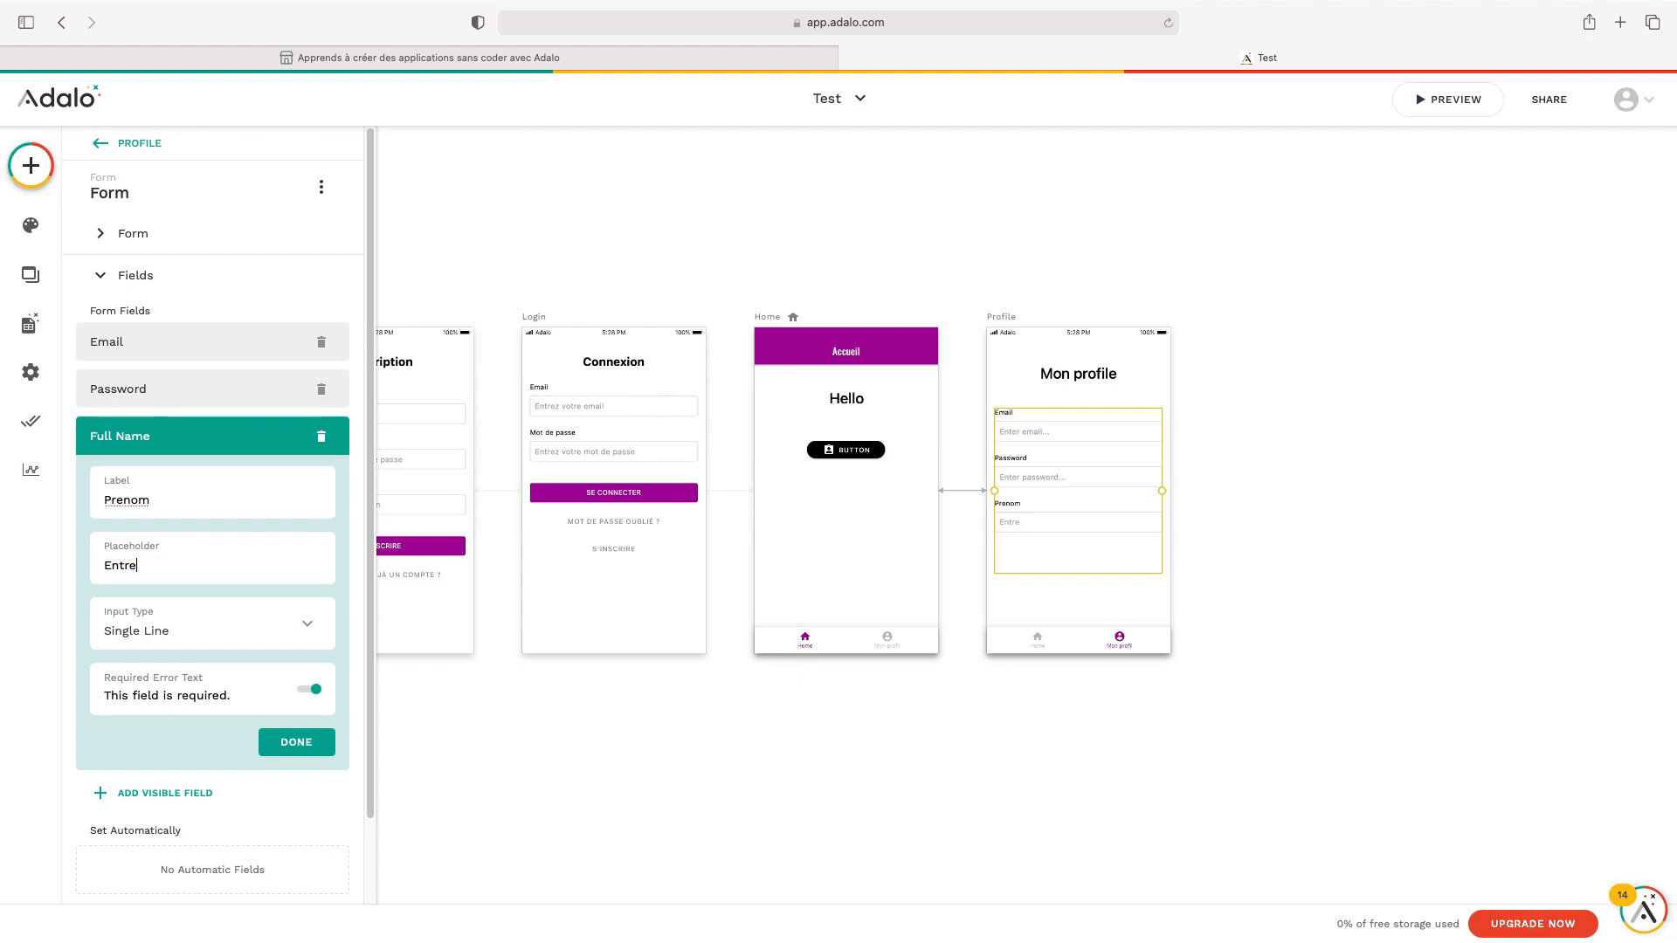
text(z votre prenom)
click(263, 577)
click(295, 744)
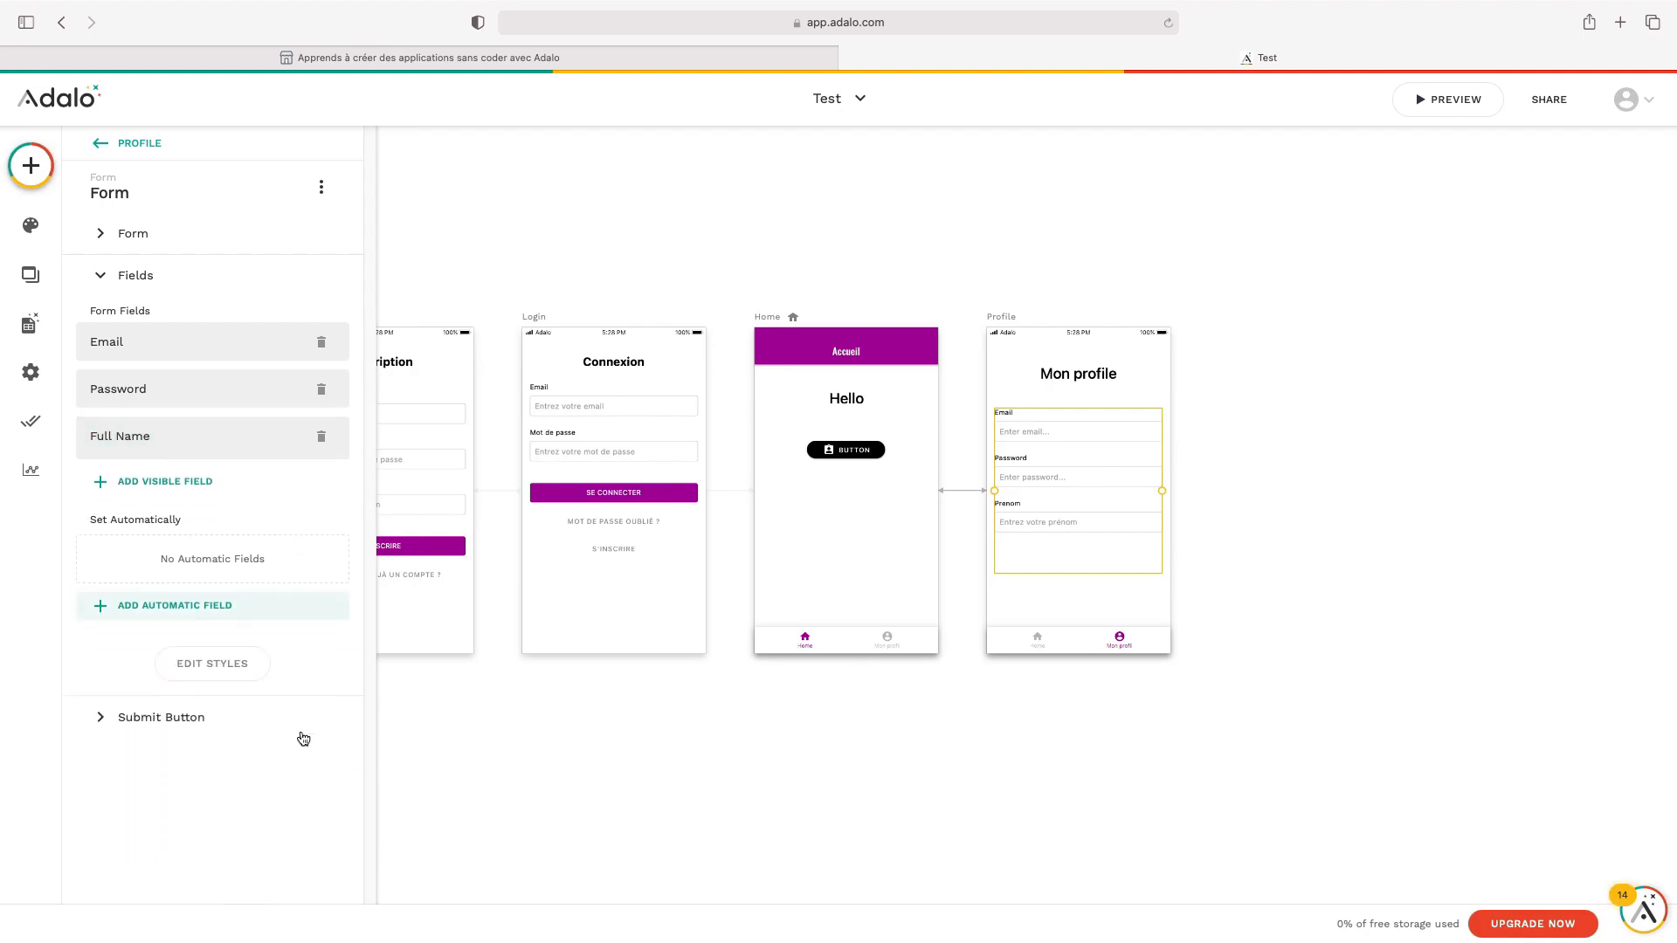
Move the form slightly up on the Profile screen
click(722, 768)
drag(1026, 568, 1045, 501)
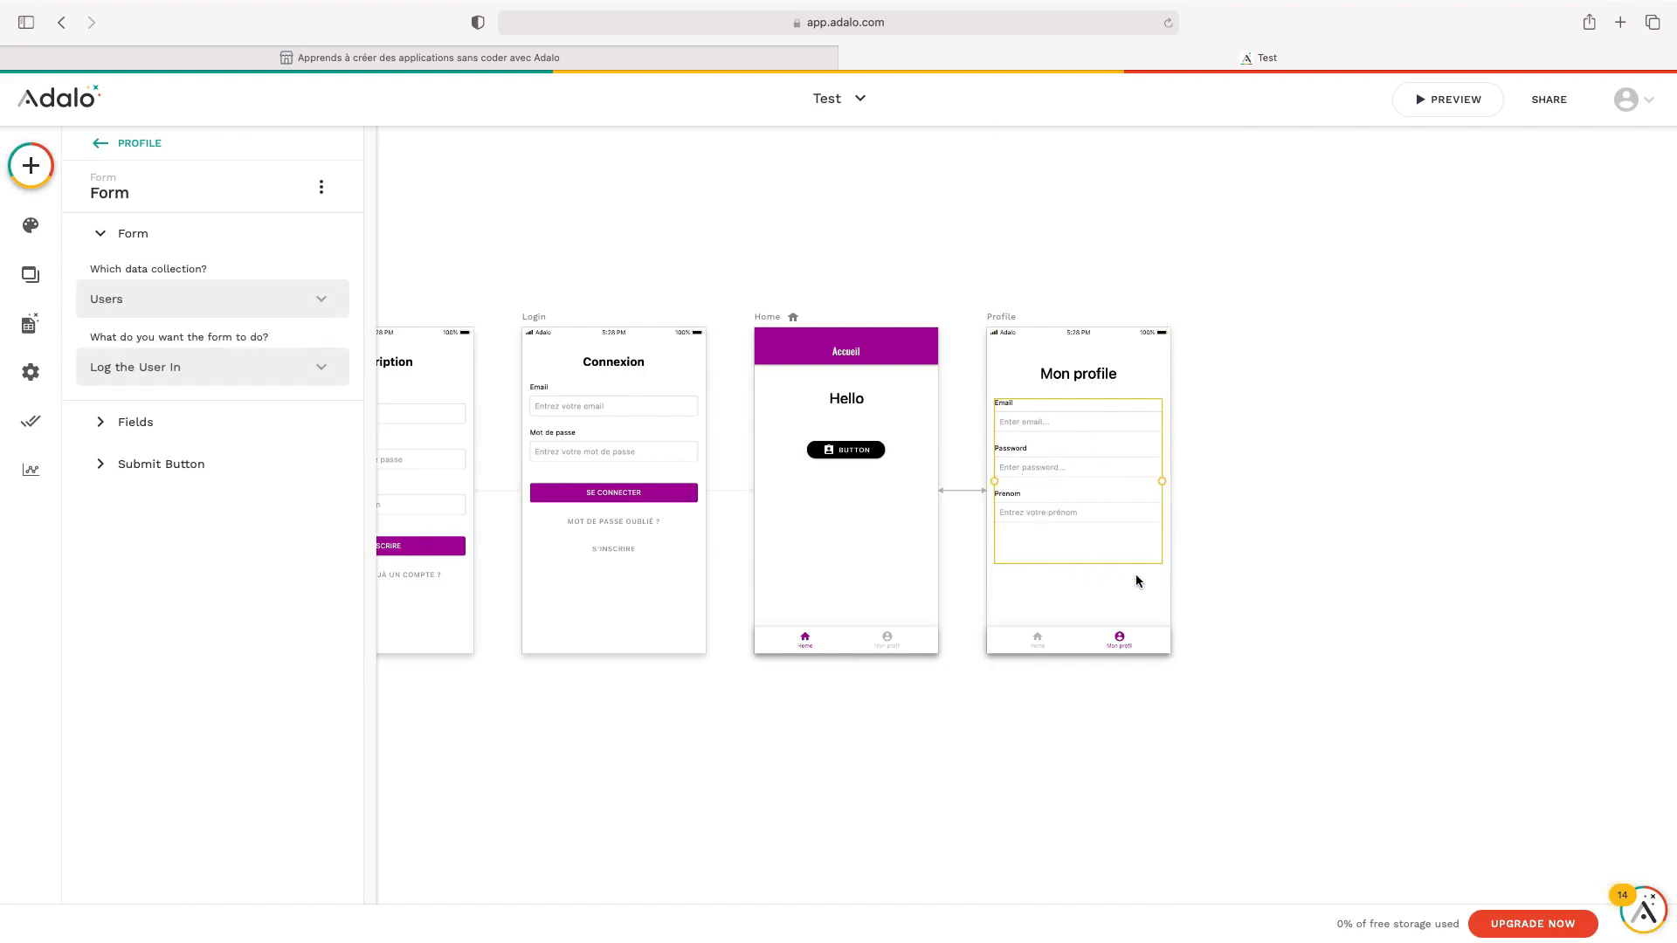
click(1239, 503)
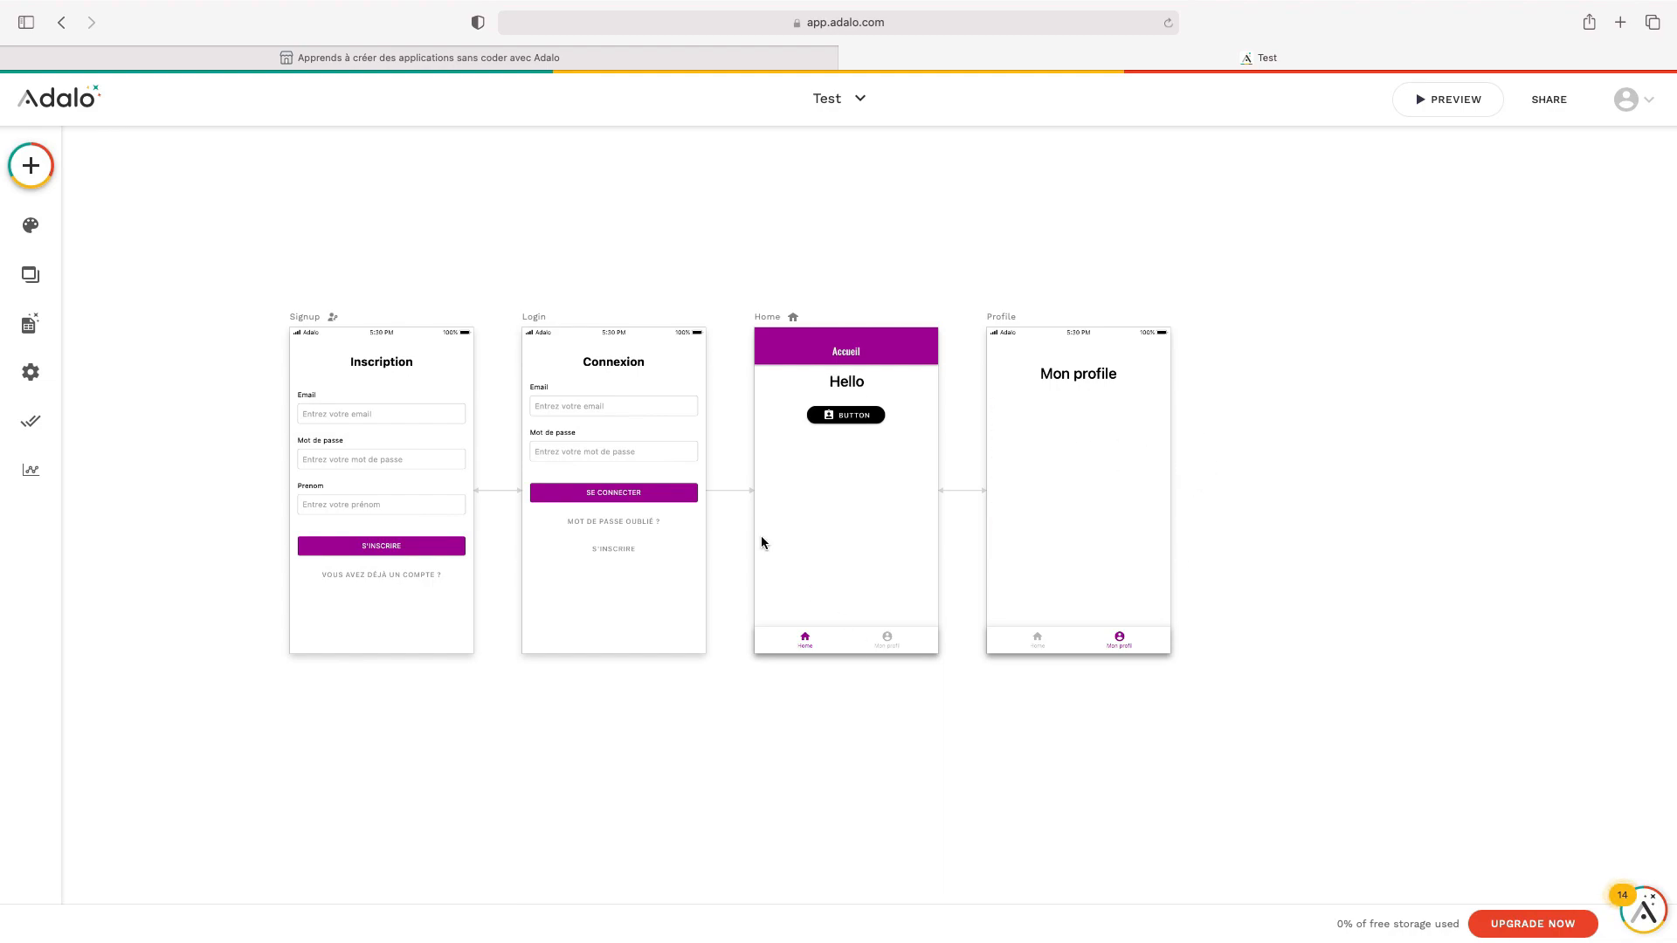
Place an App Bar titled 'Screen Title' atop the Profile screen and shift 'Mon profile' beneath it
click(51, 171)
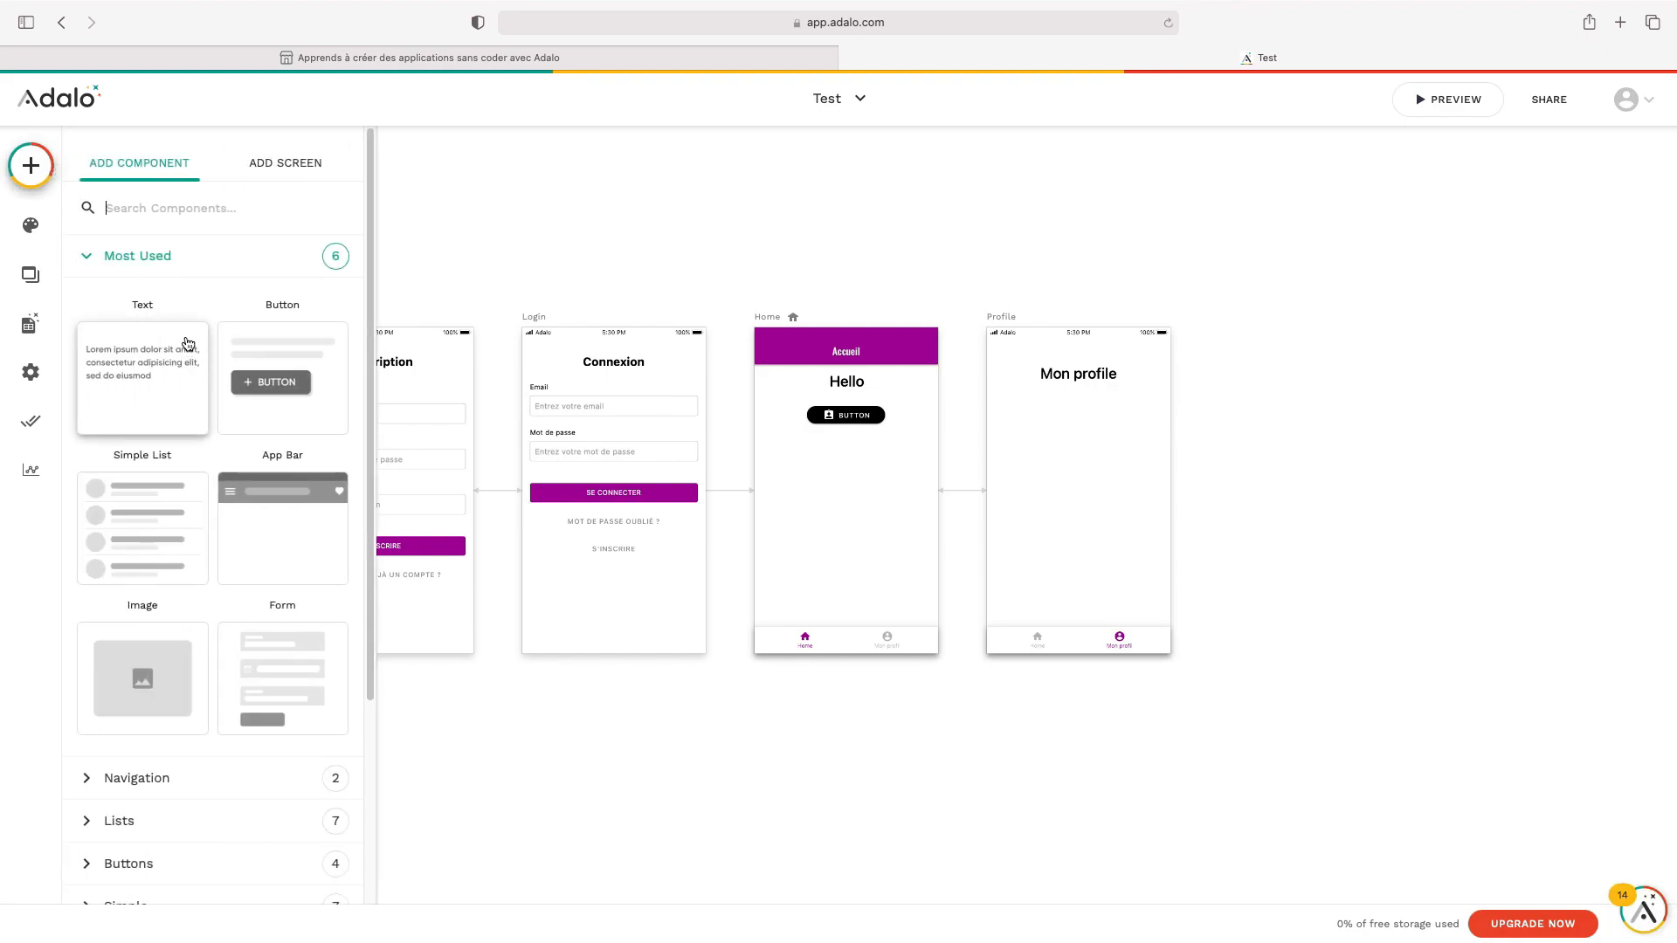
scroll(244, 506, down, 5)
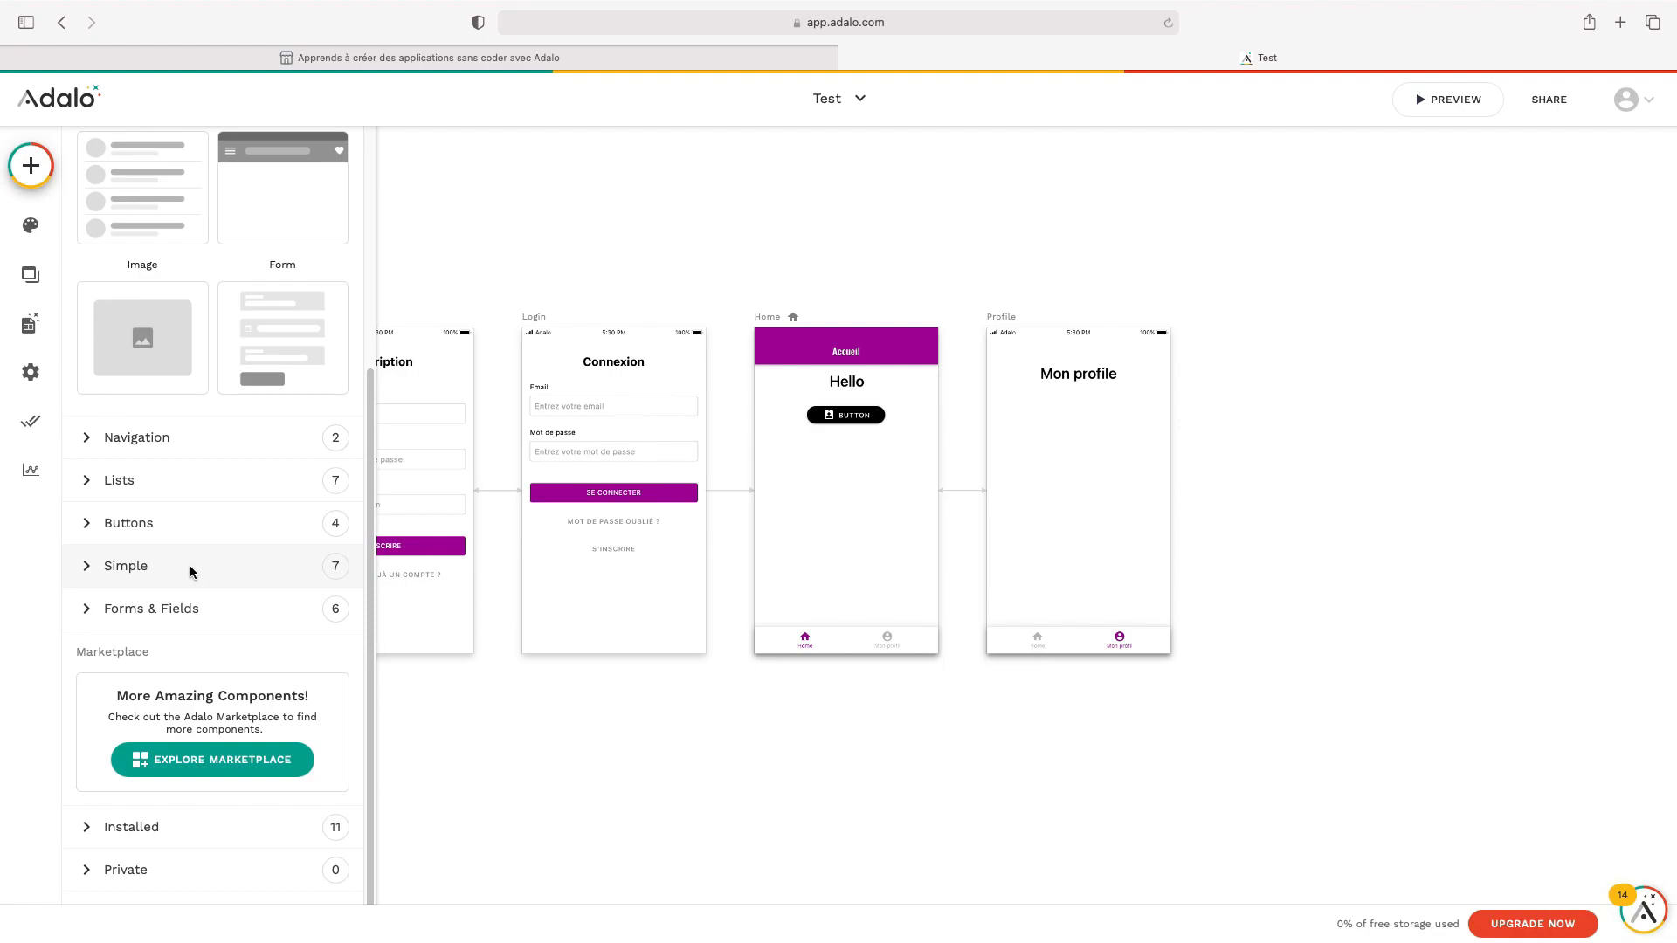
scroll(200, 498, up, 3)
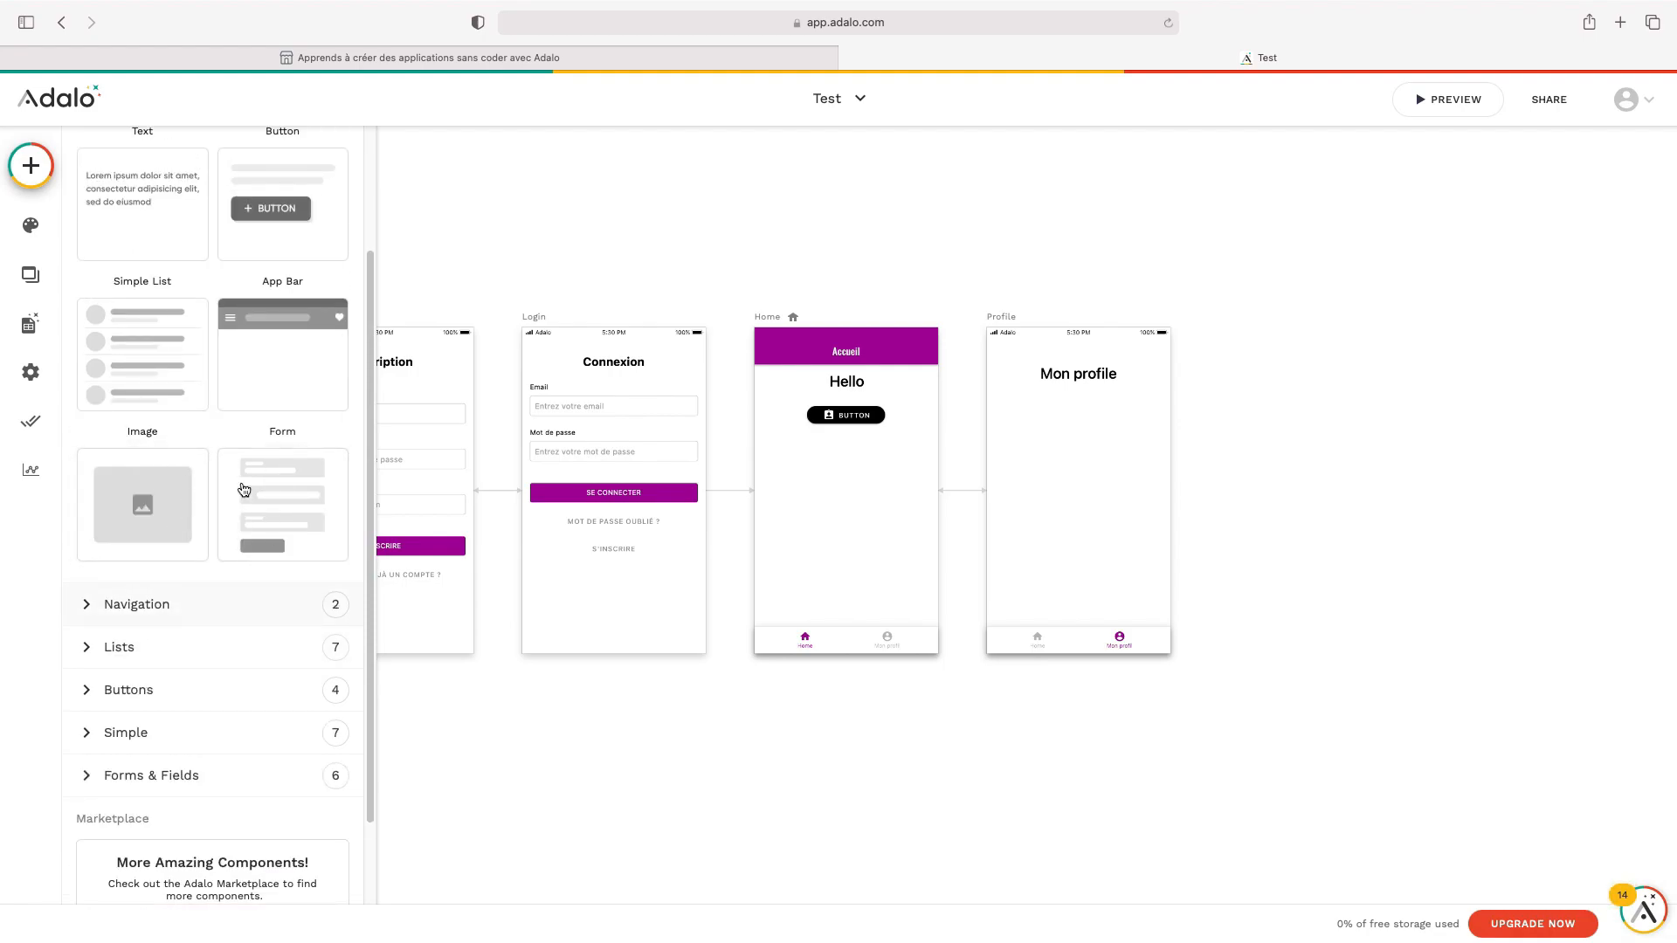
scroll(313, 591, up, 3)
scroll(315, 591, up, 1)
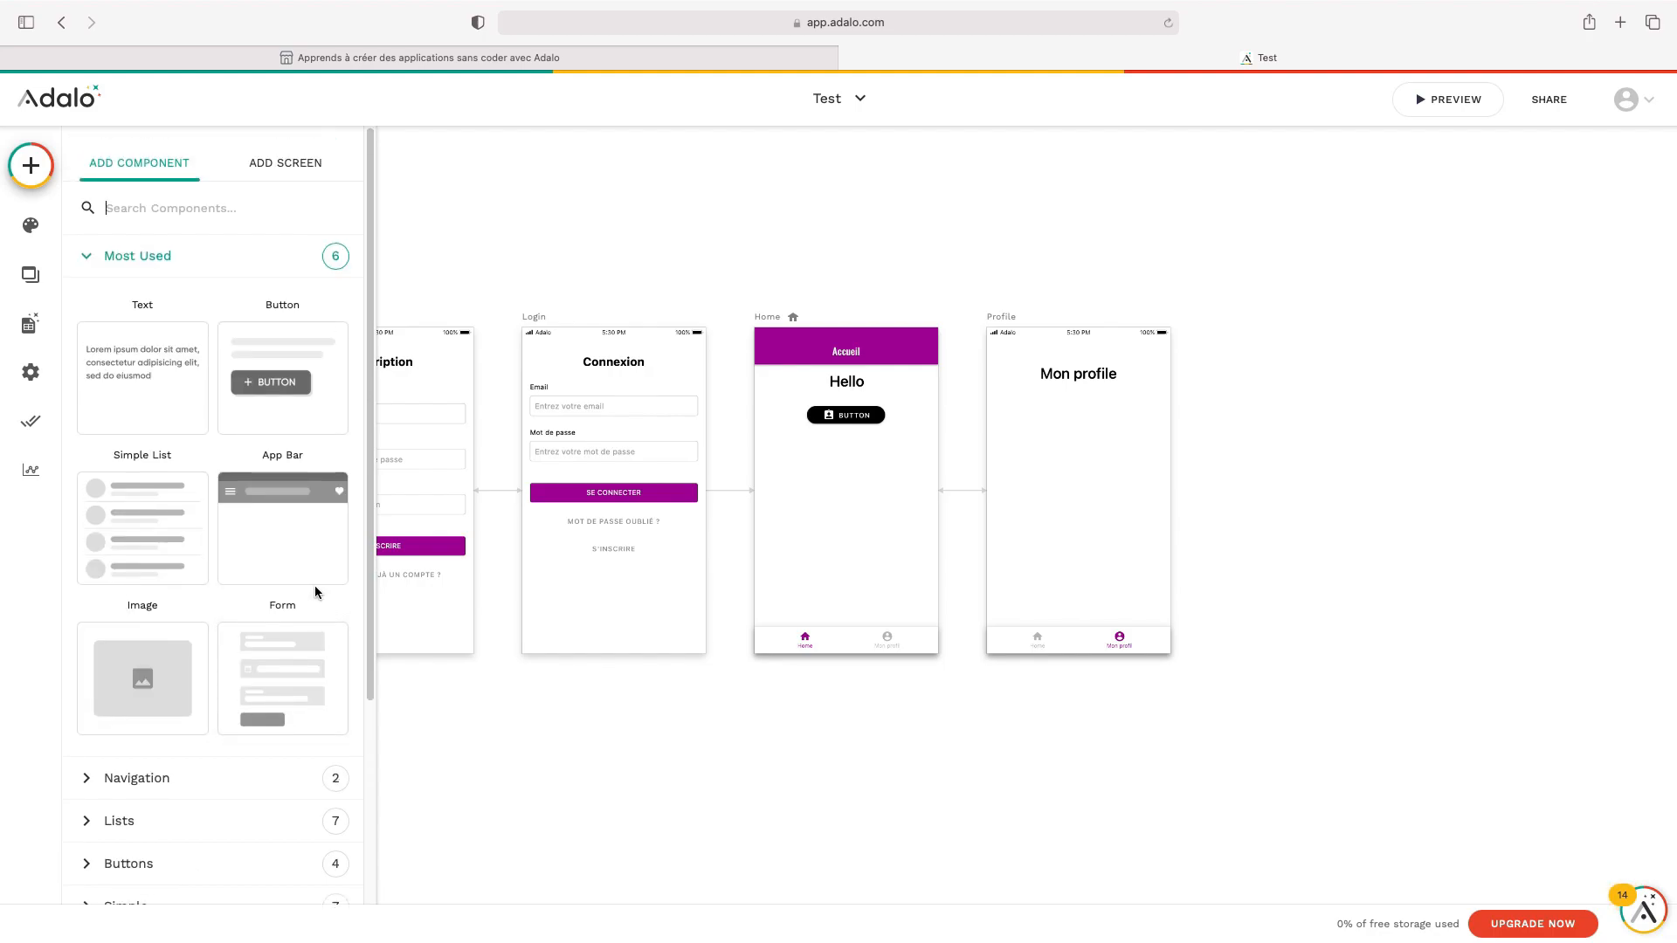
drag(307, 530, 428, 456)
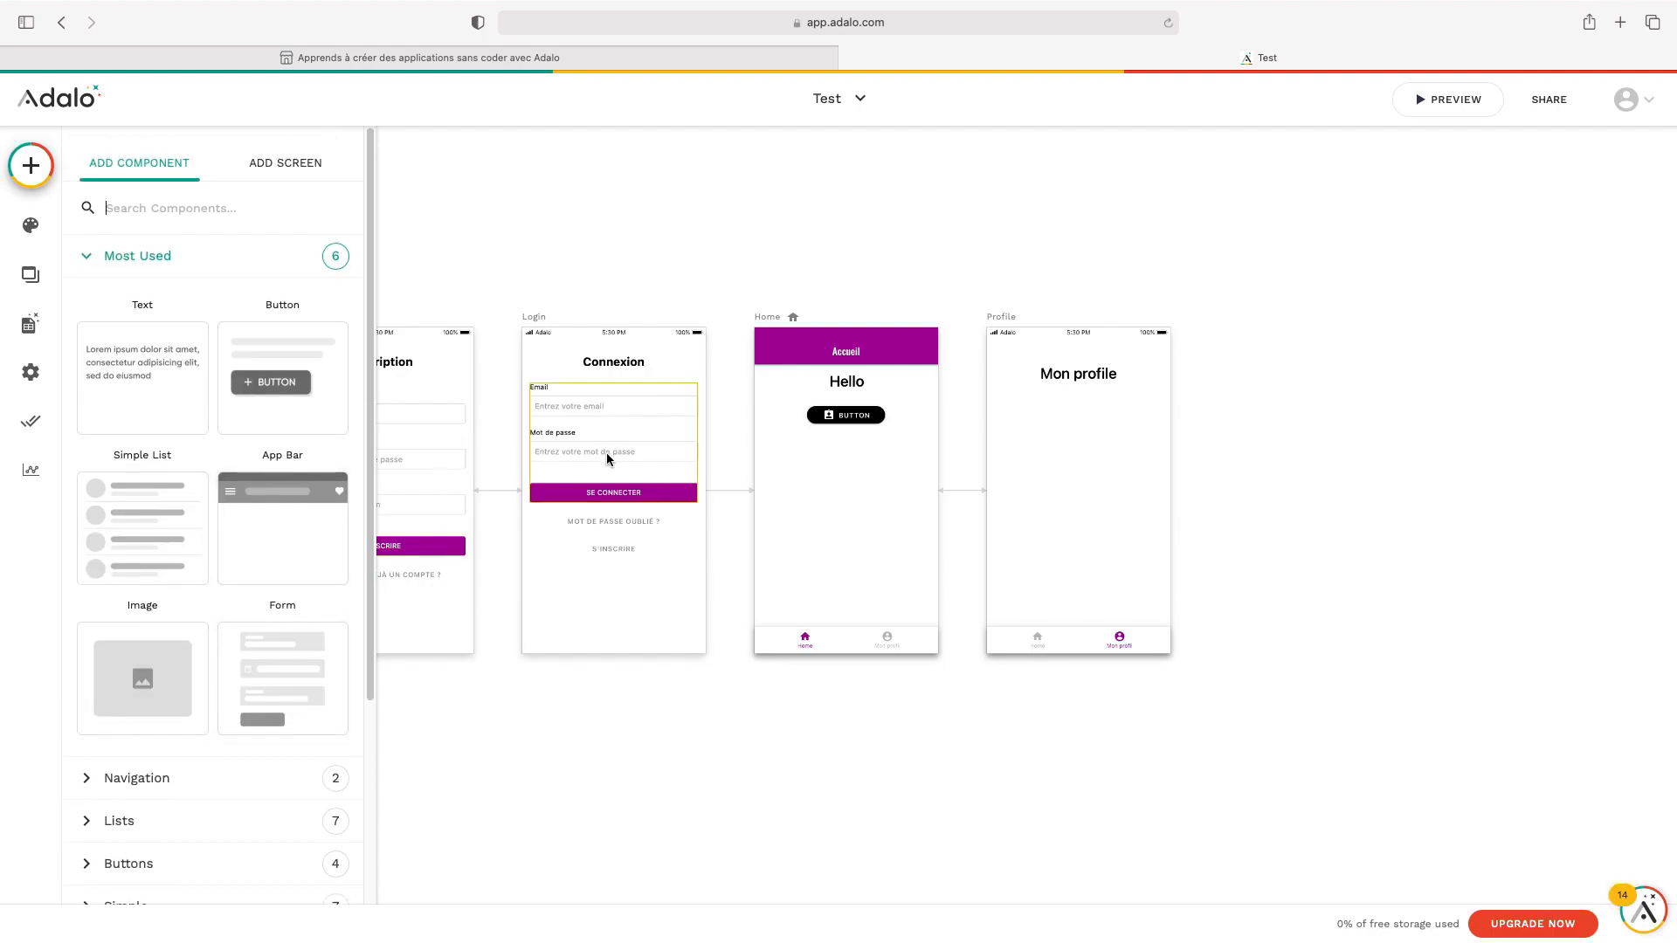
drag(318, 484, 1013, 552)
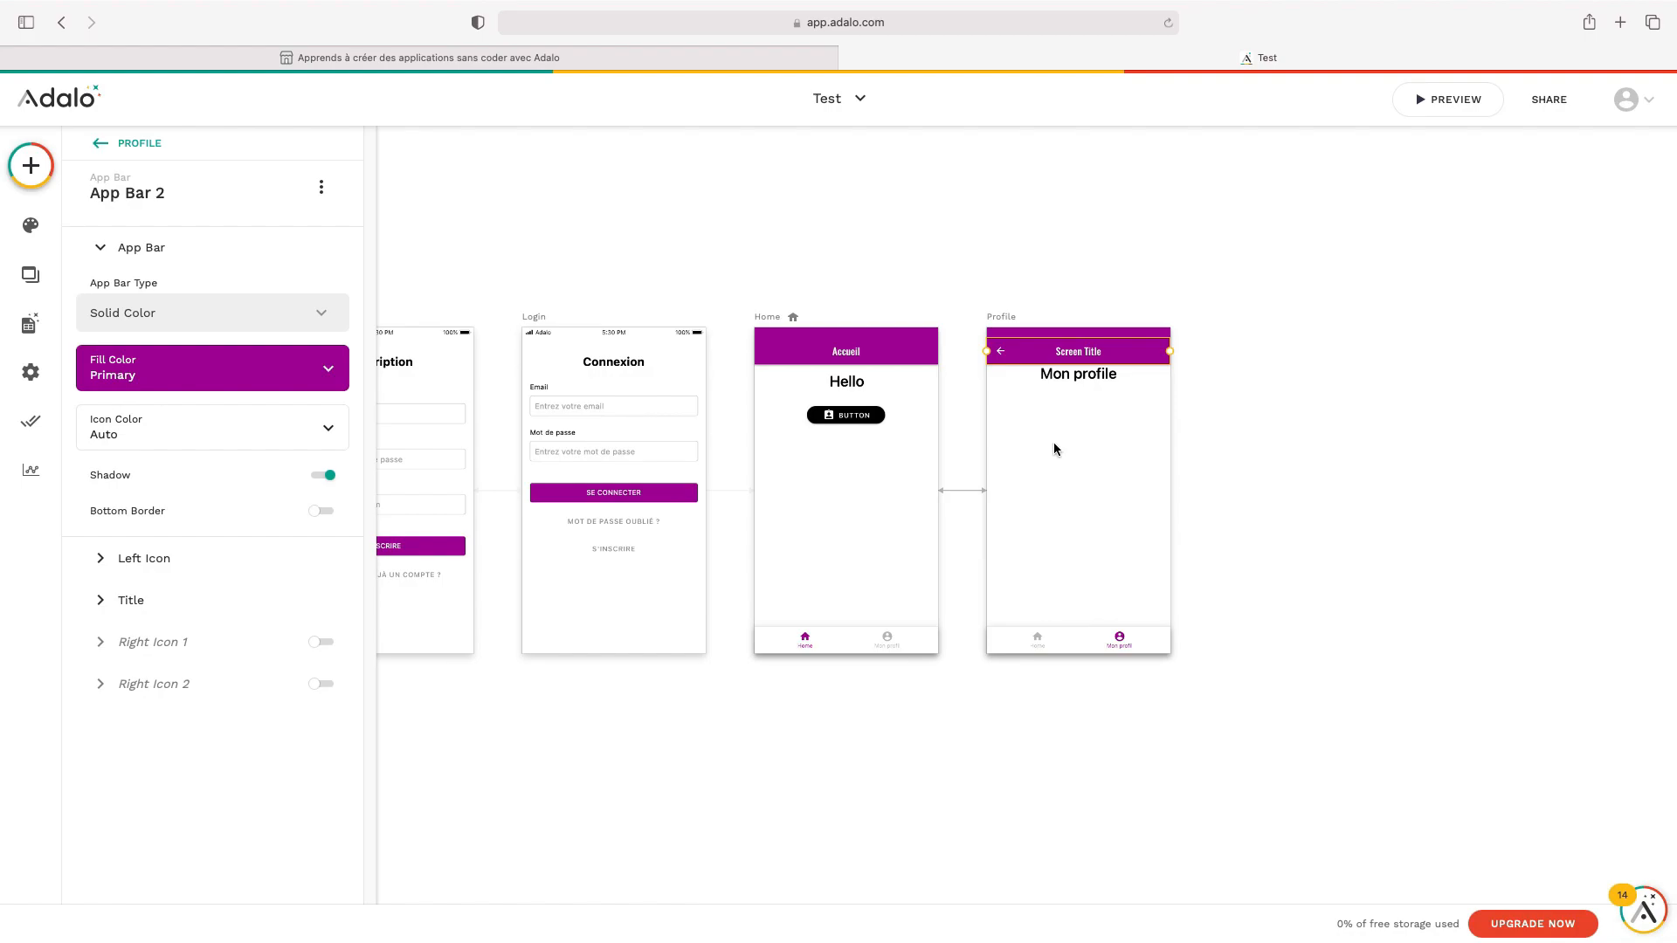
drag(1068, 385, 1068, 401)
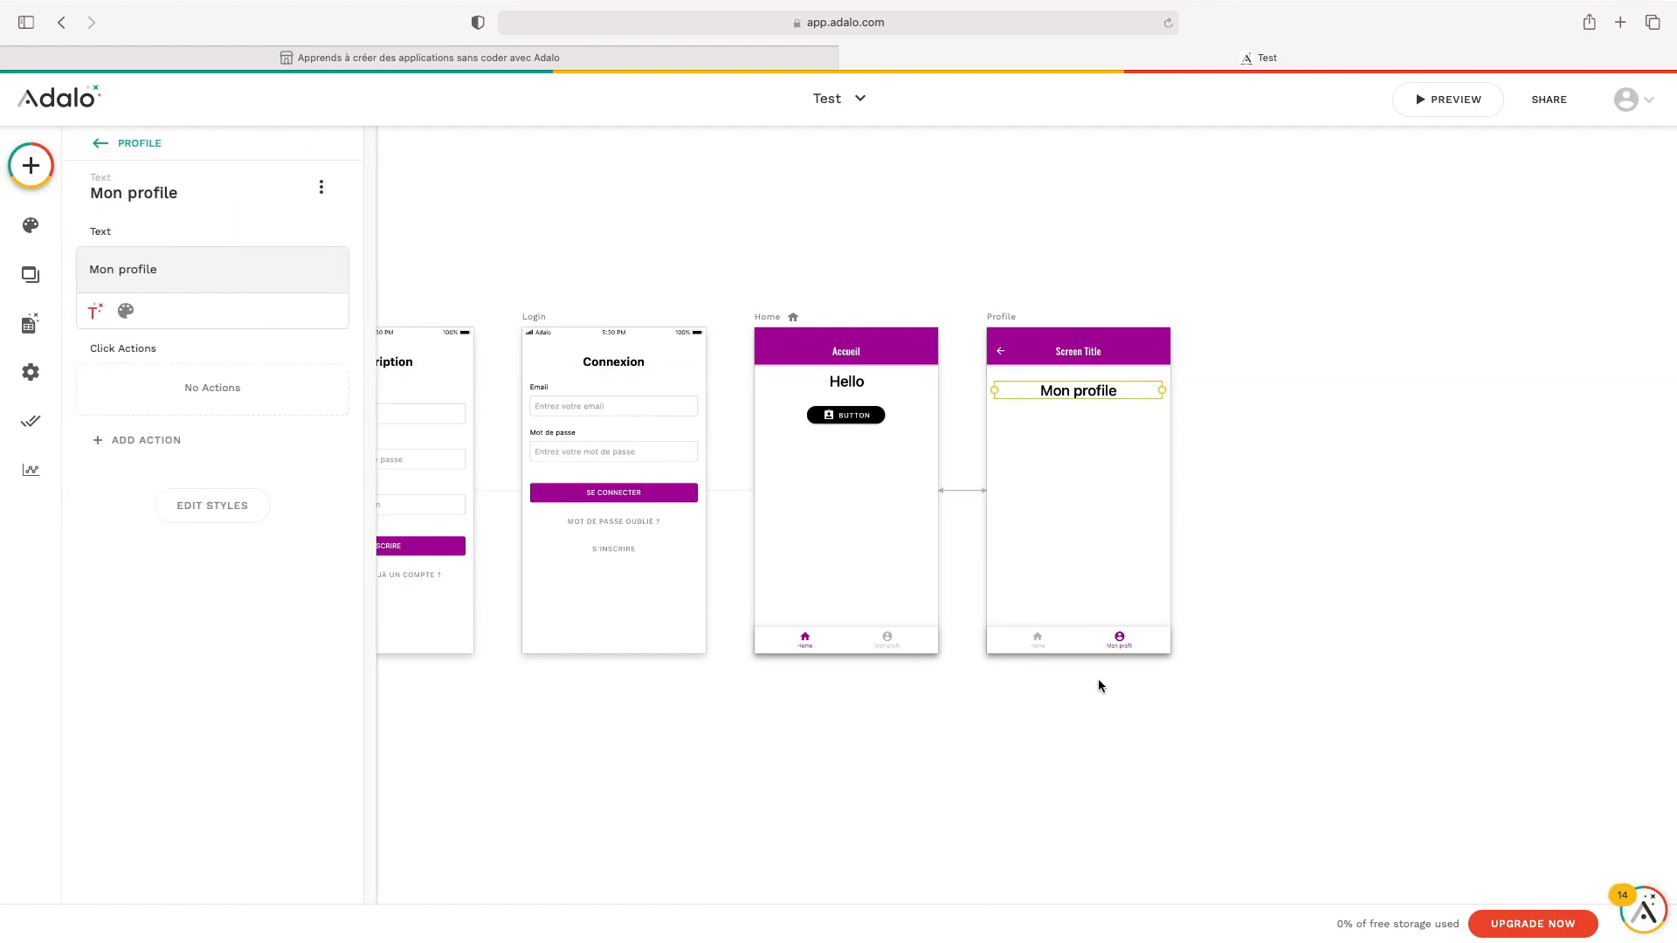
click(1099, 683)
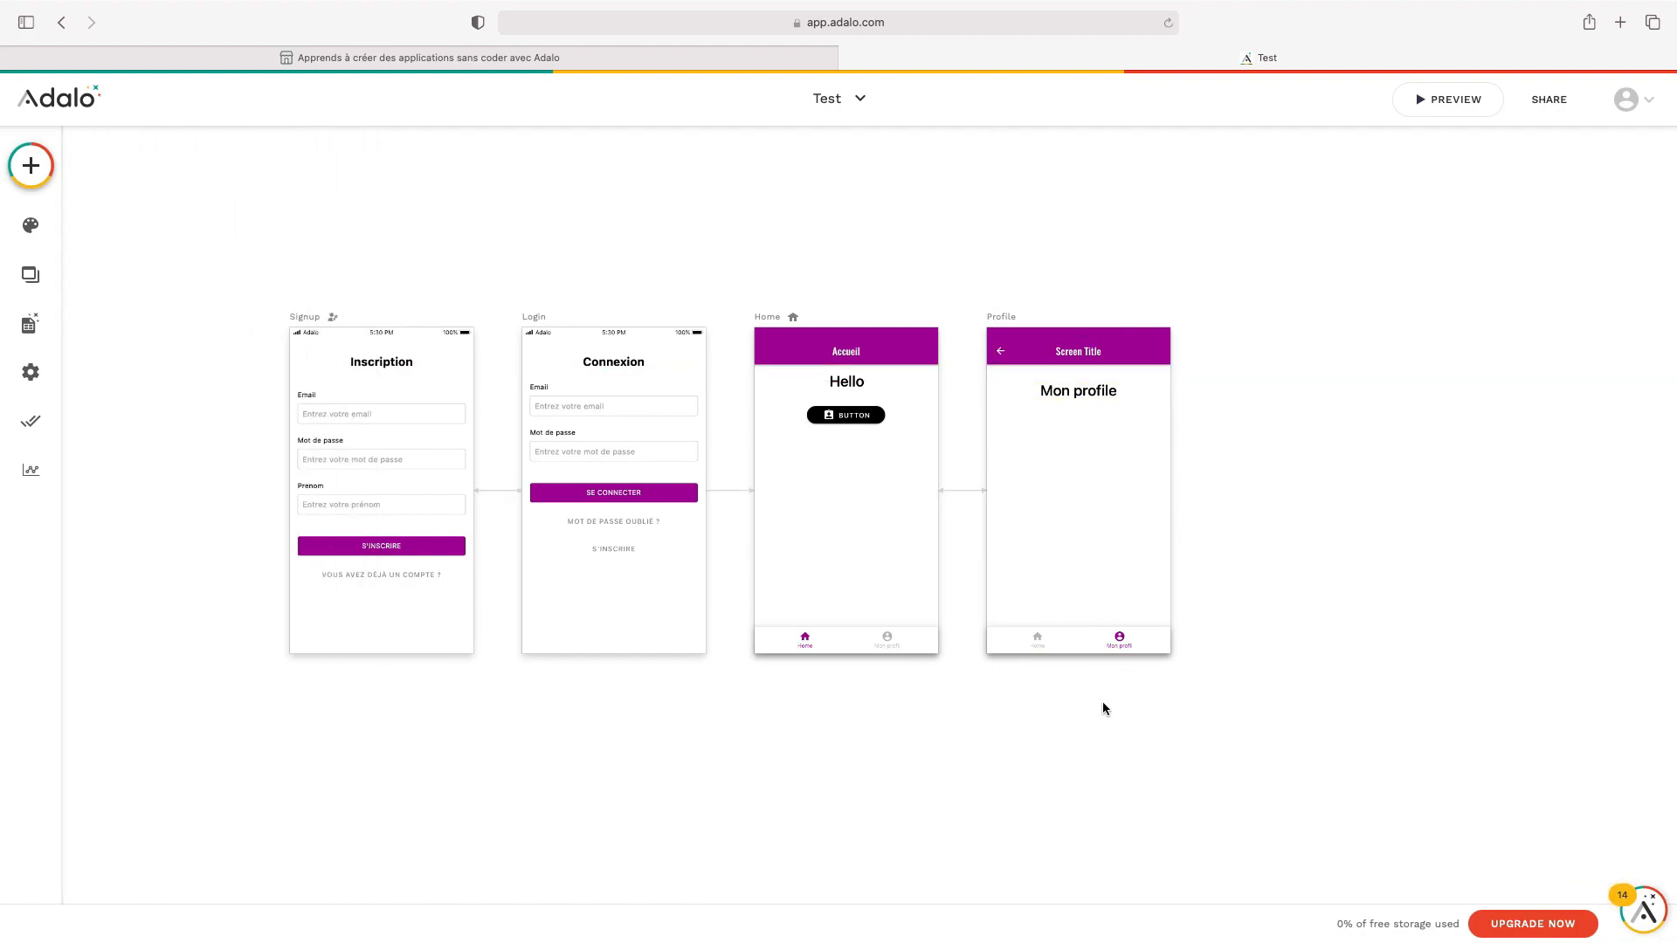
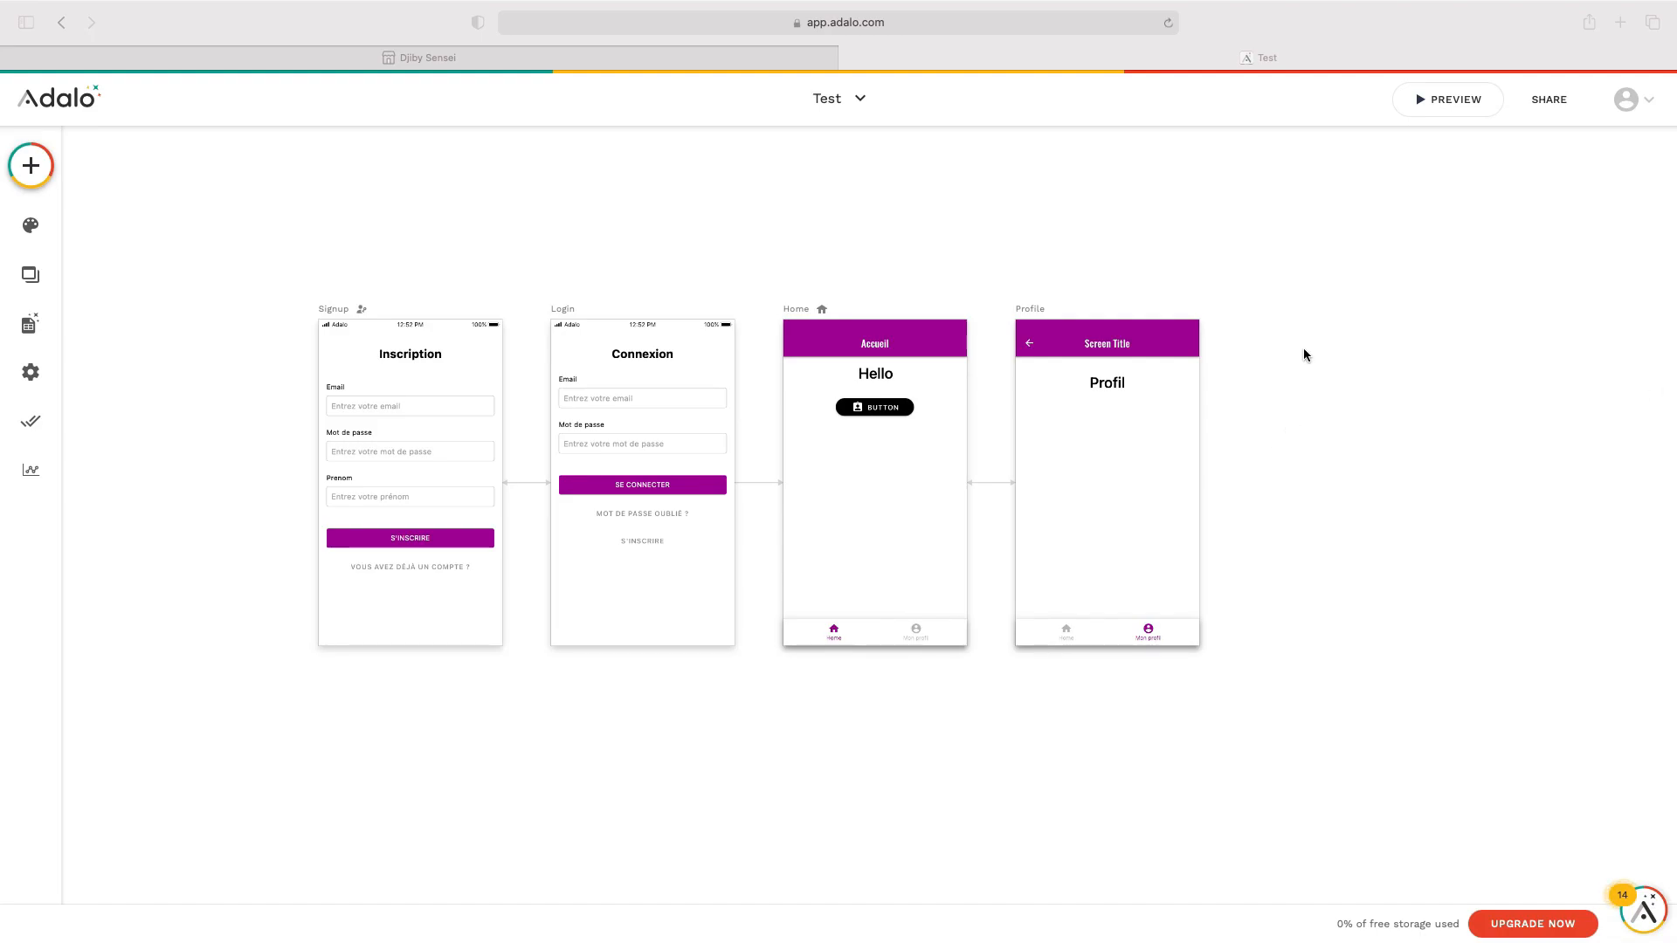
Delete the Profile screen
click(1038, 312)
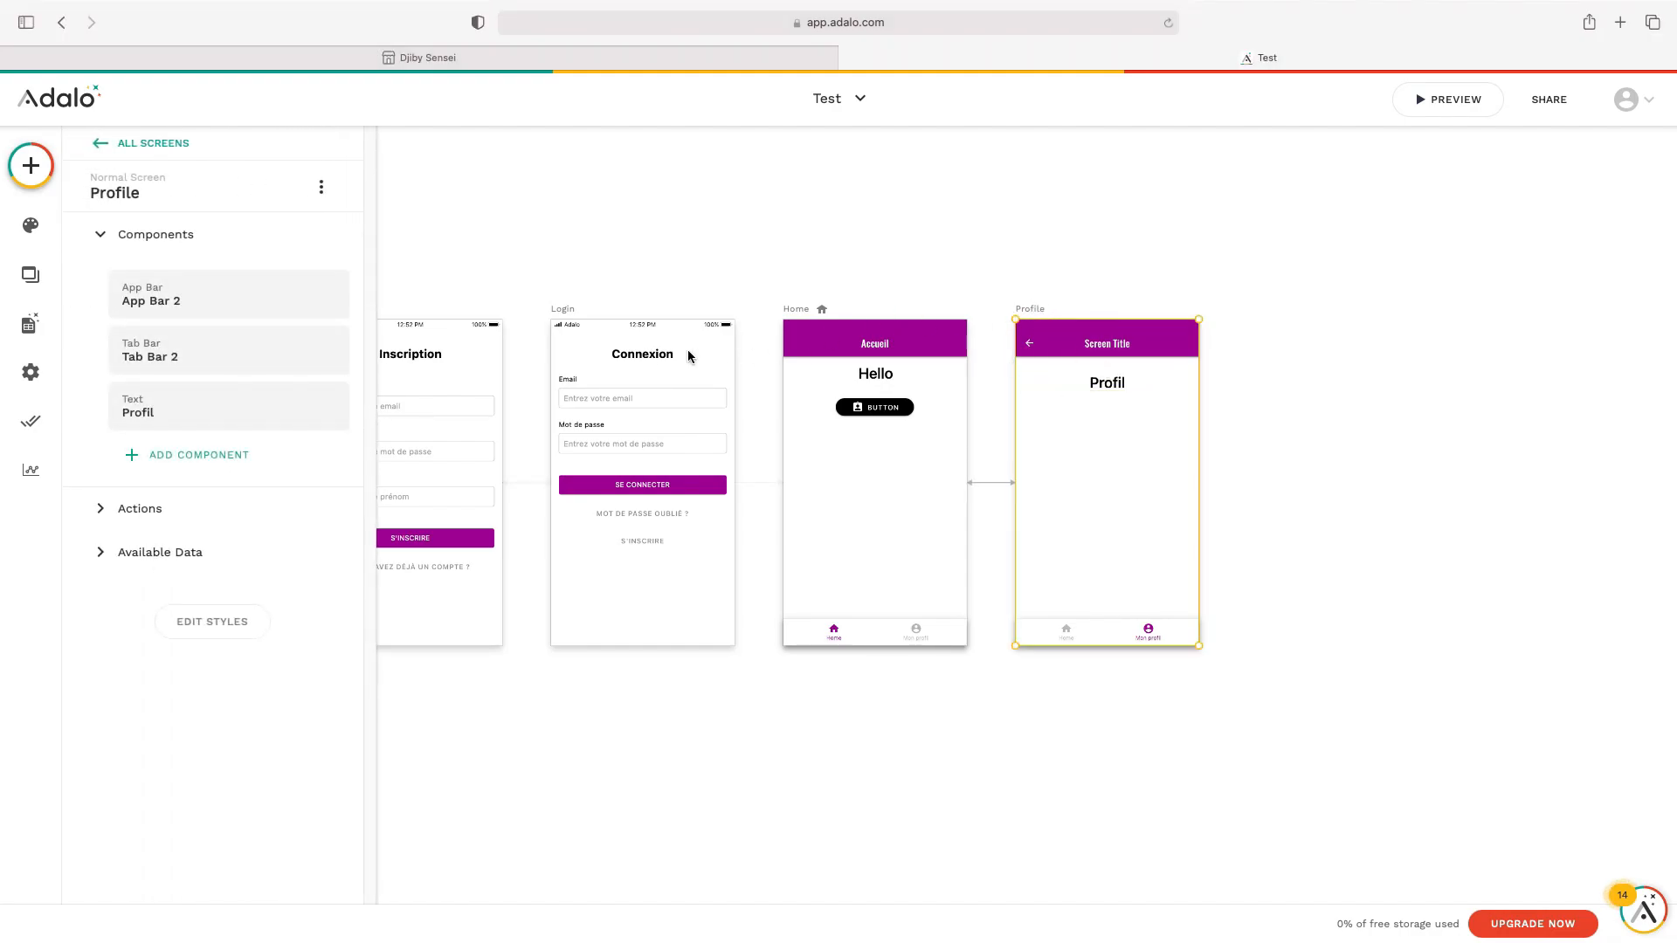
click(321, 187)
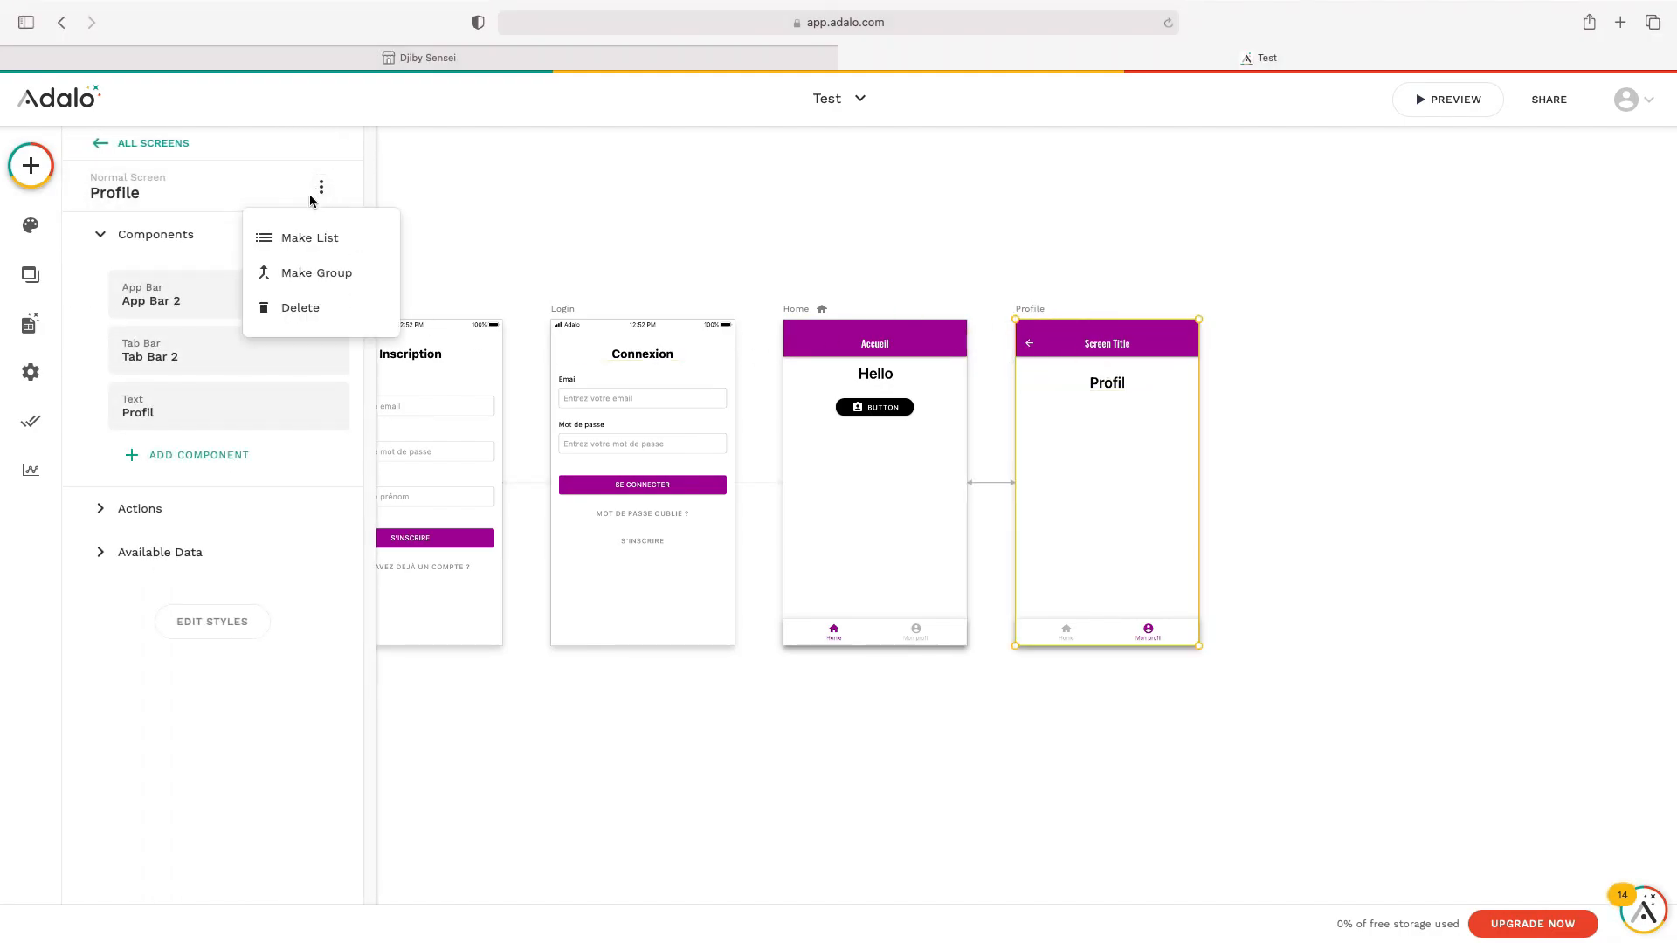
click(299, 309)
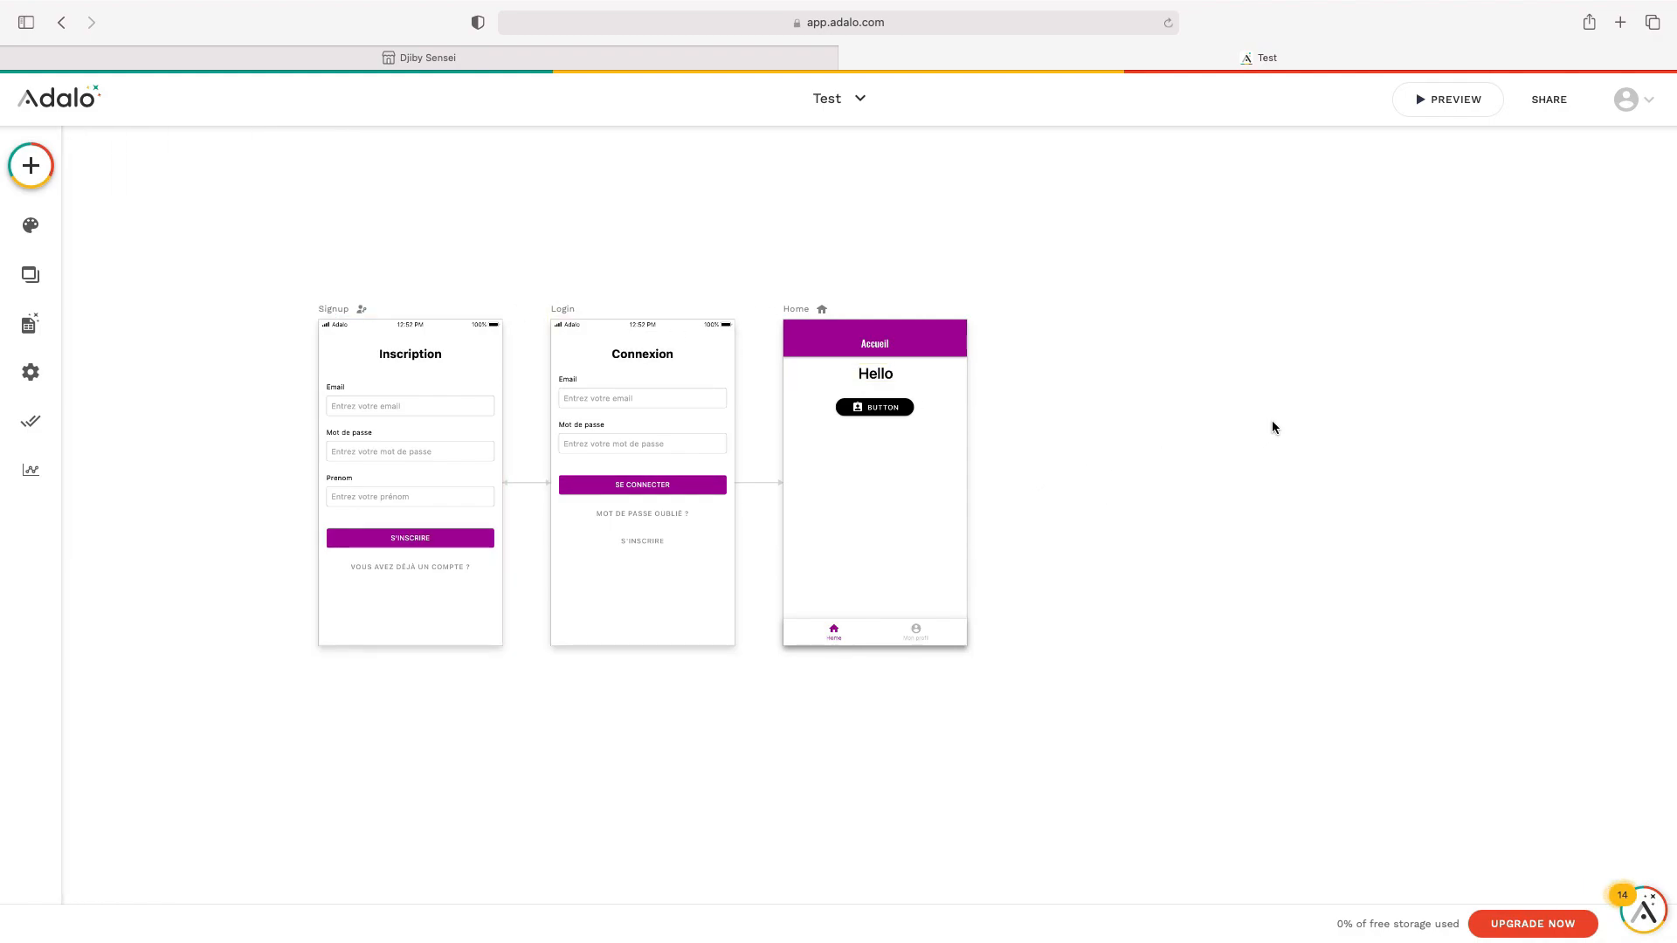
Turn off the fourth 'Mon profil' tab on Home's tab bar, leaving only Home
click(875, 641)
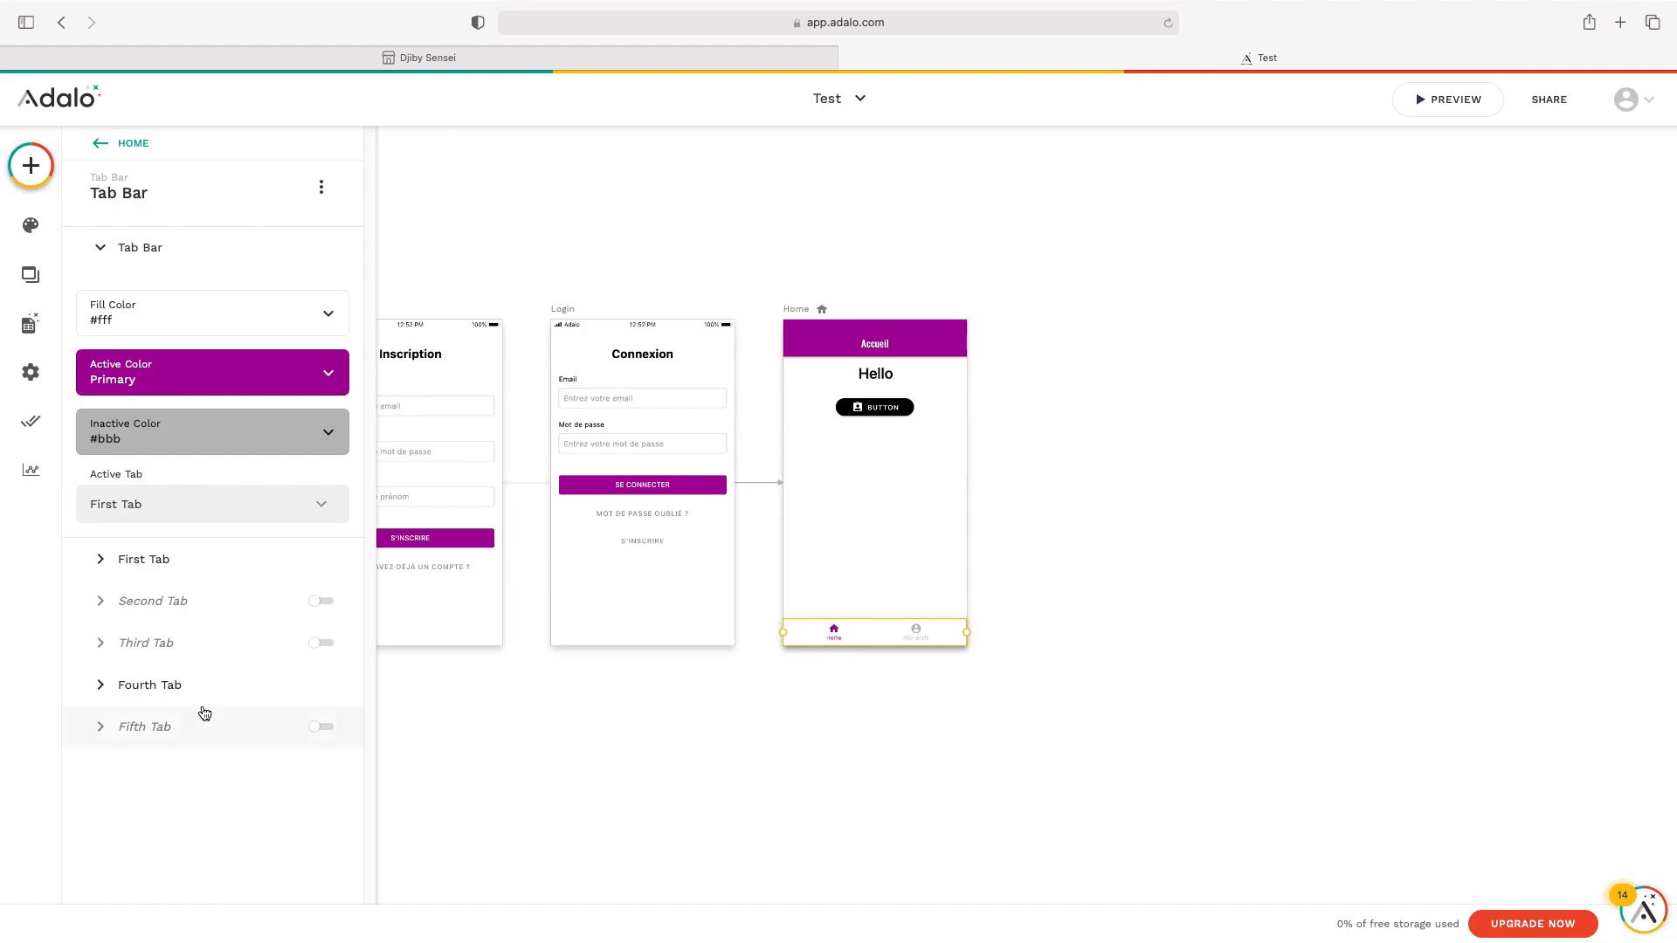
click(200, 695)
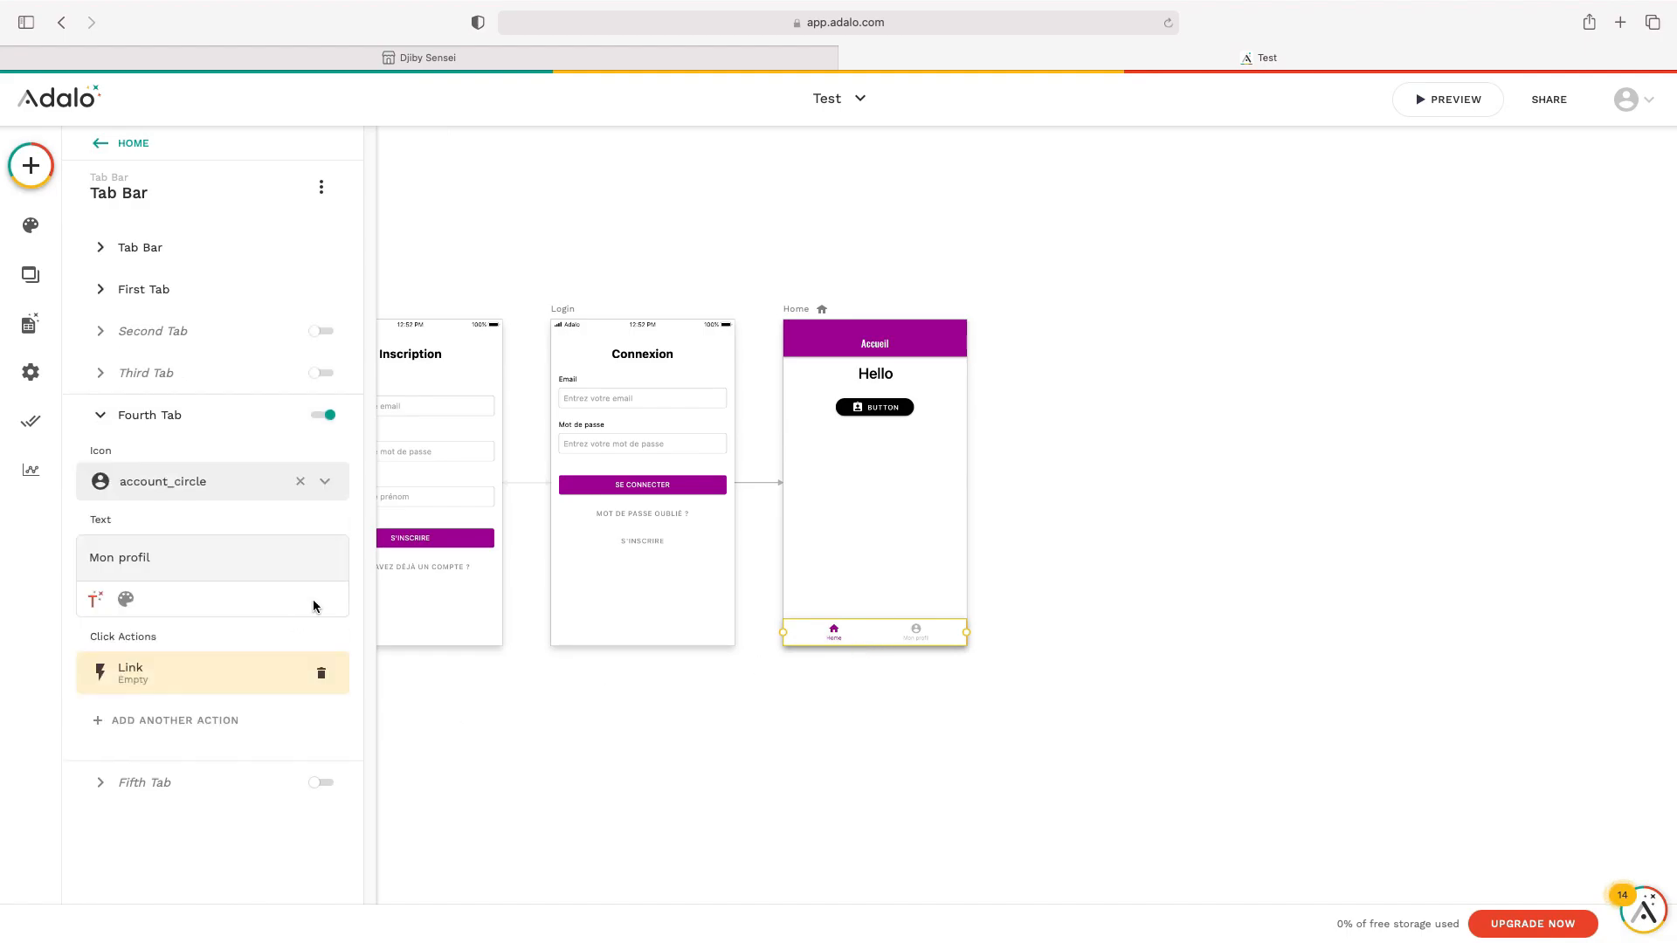
click(321, 418)
click(896, 675)
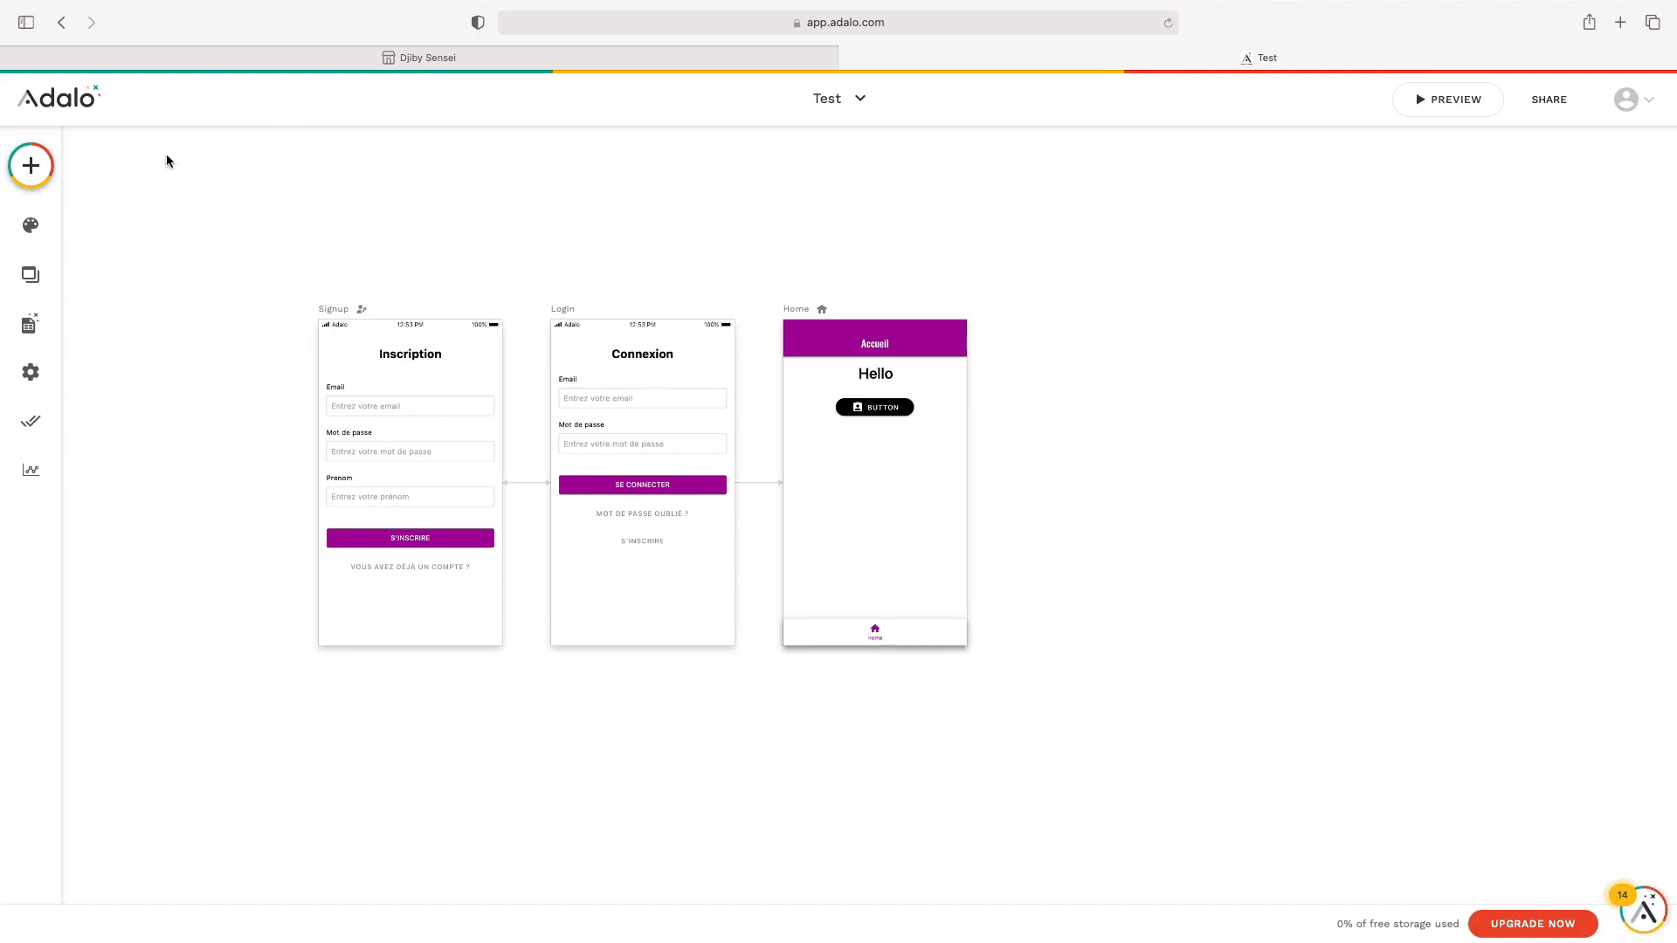
Create a new blank screen named 'Parametre' beside the Home screen
click(31, 165)
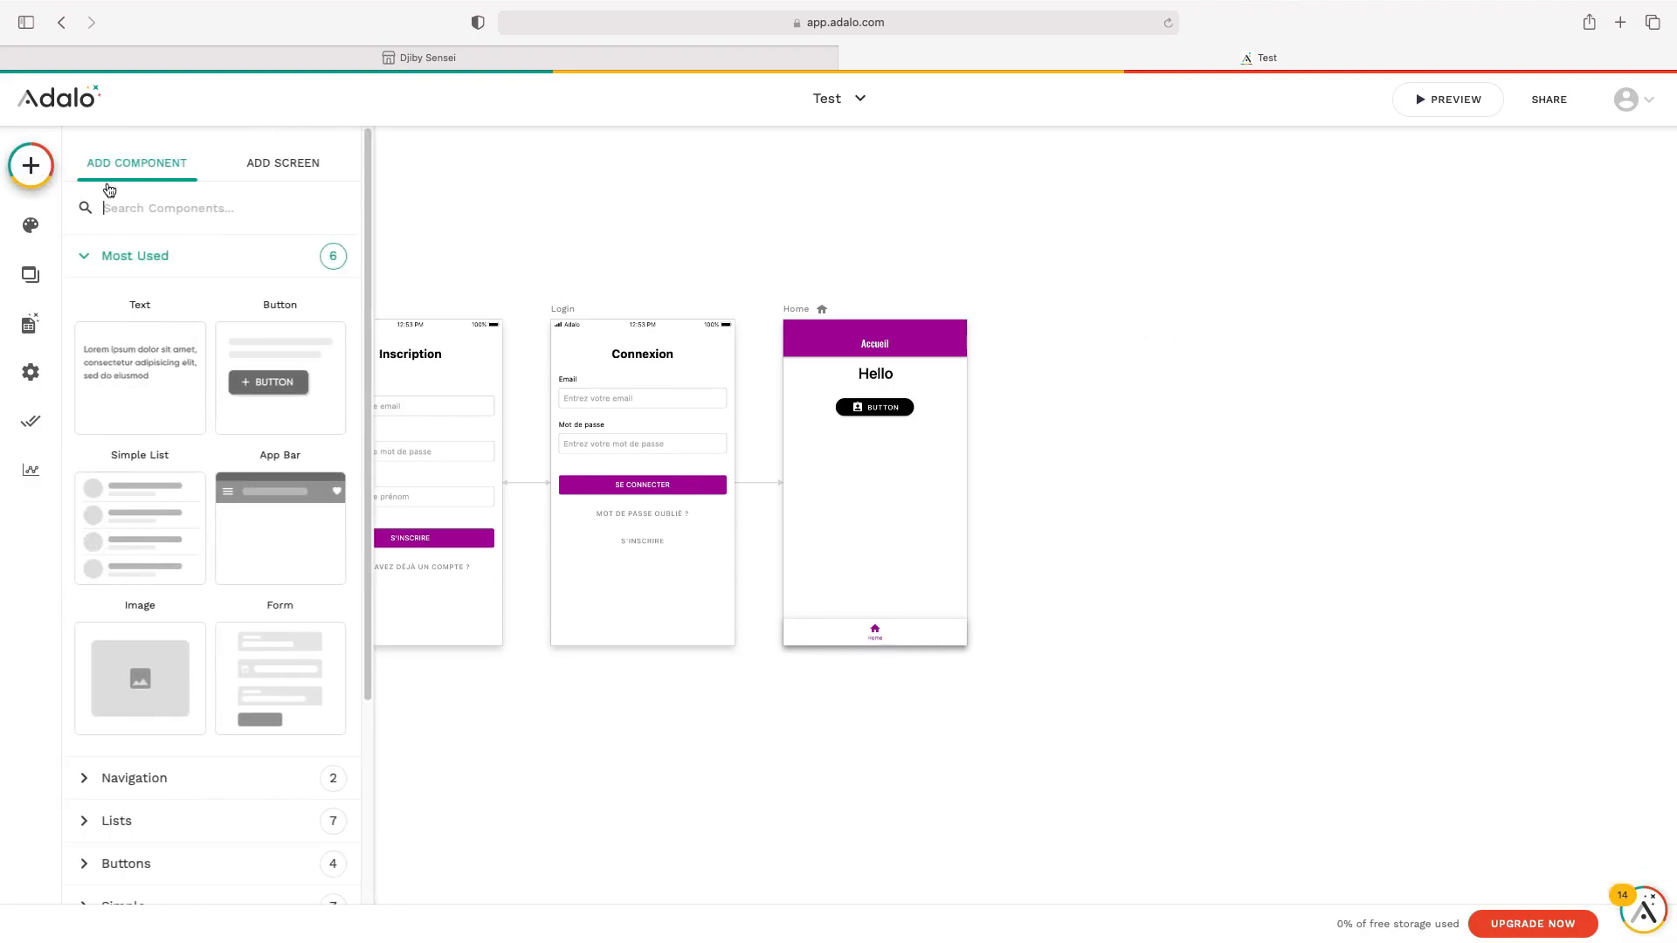
click(276, 166)
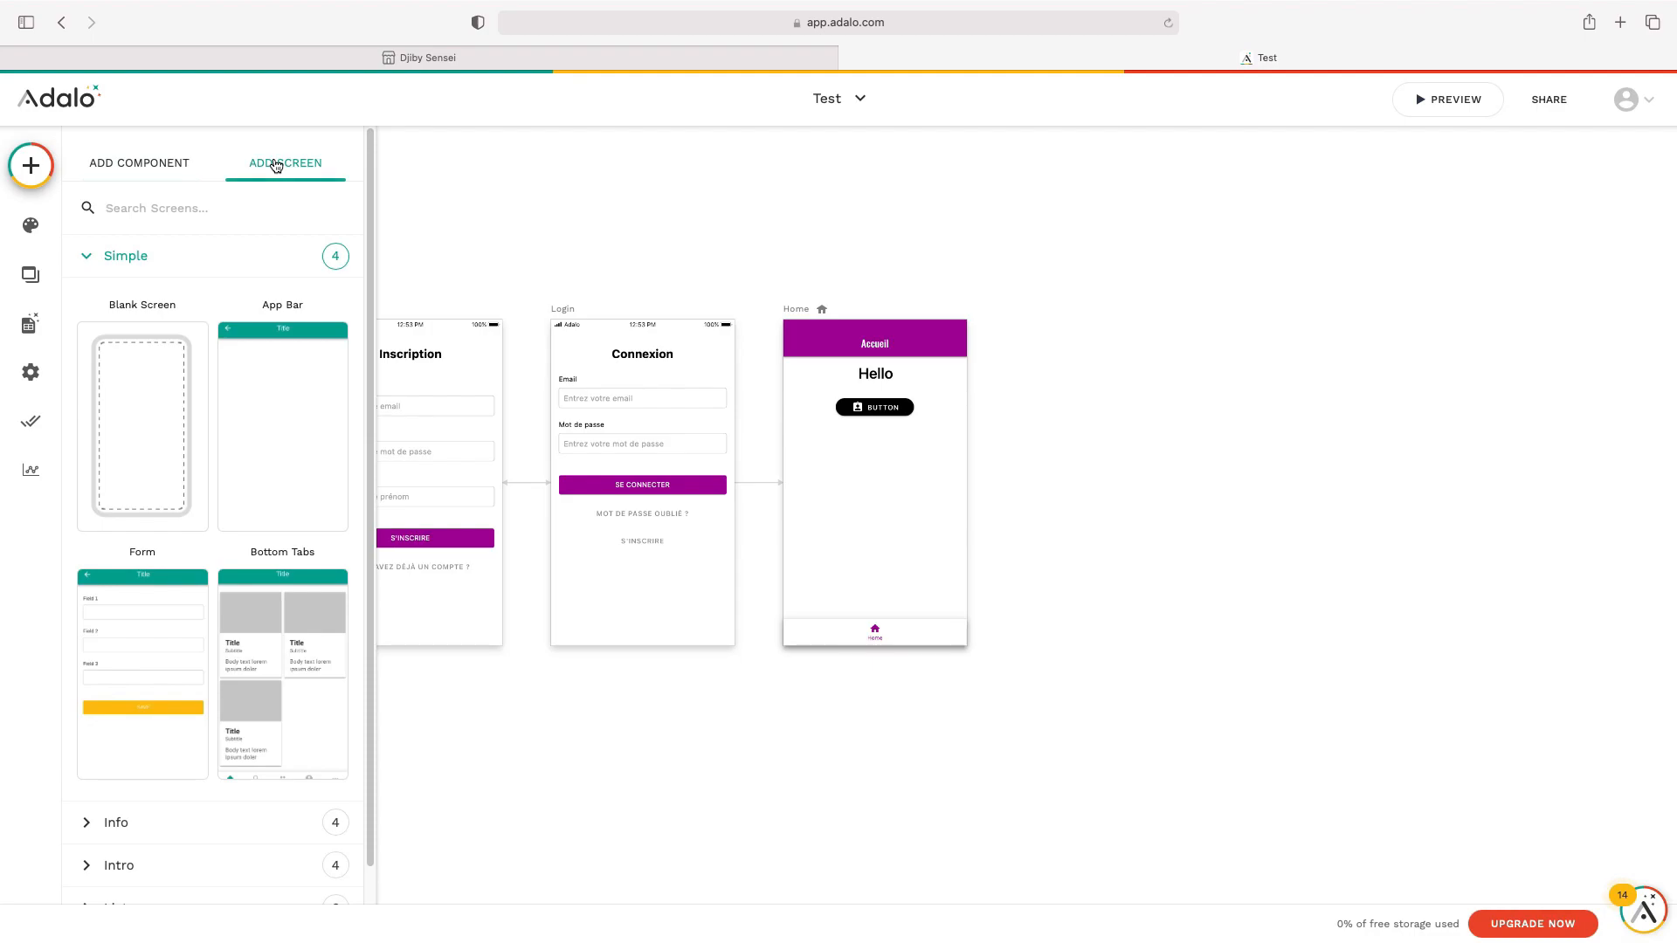
click(158, 381)
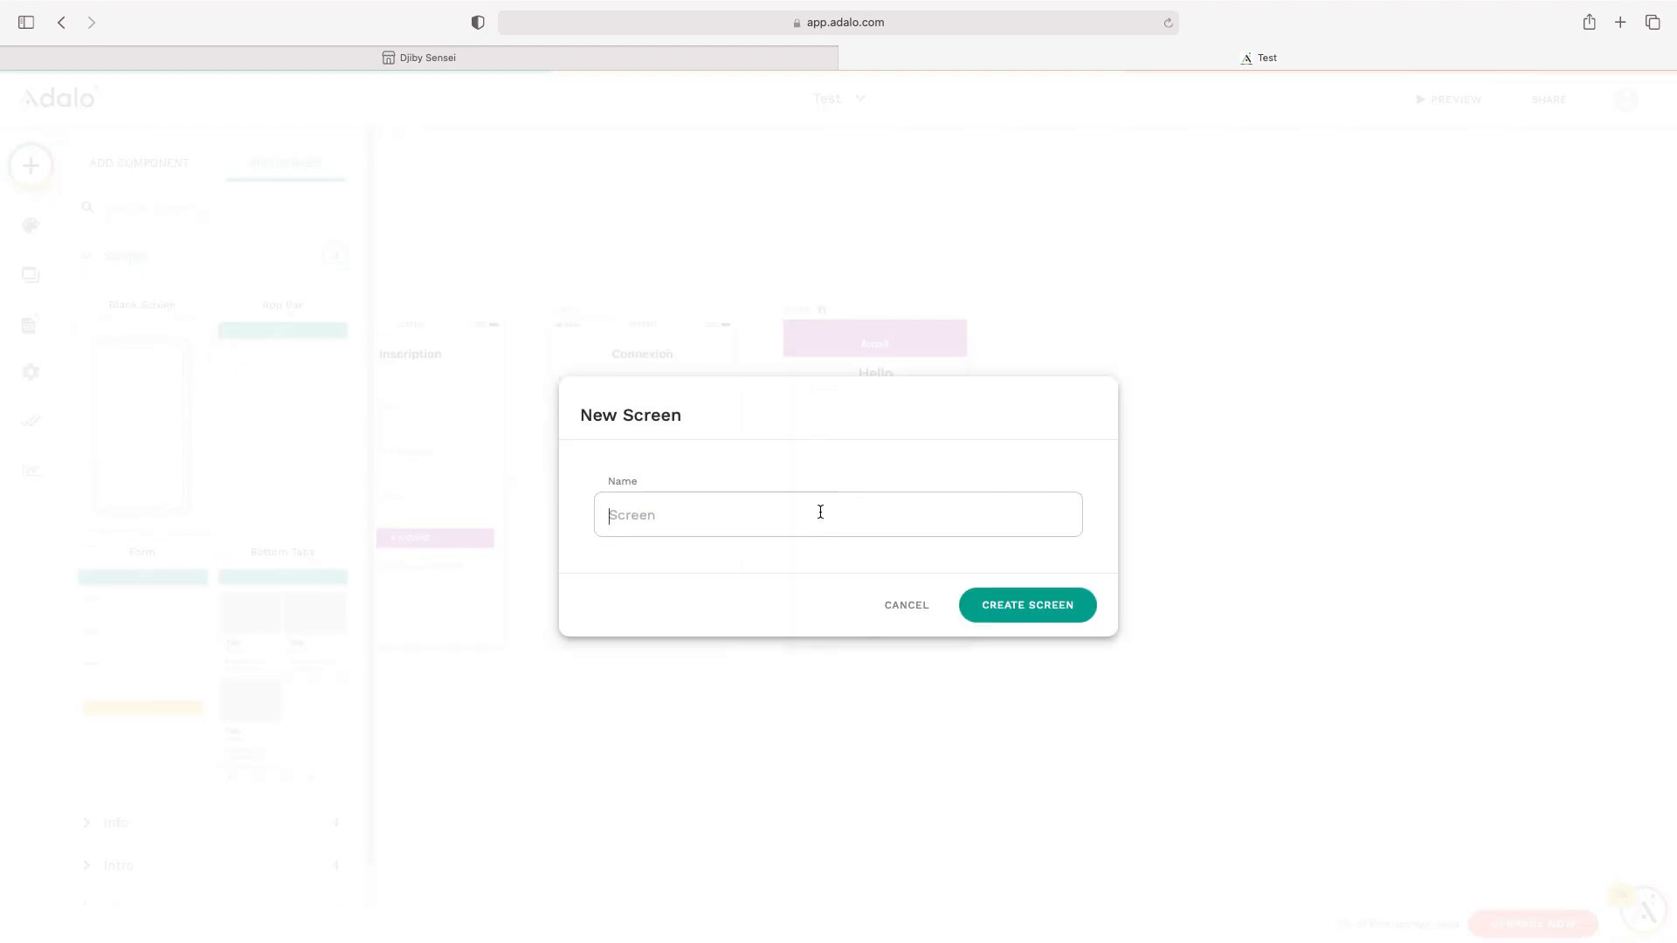
text(Parametre)
click(1089, 609)
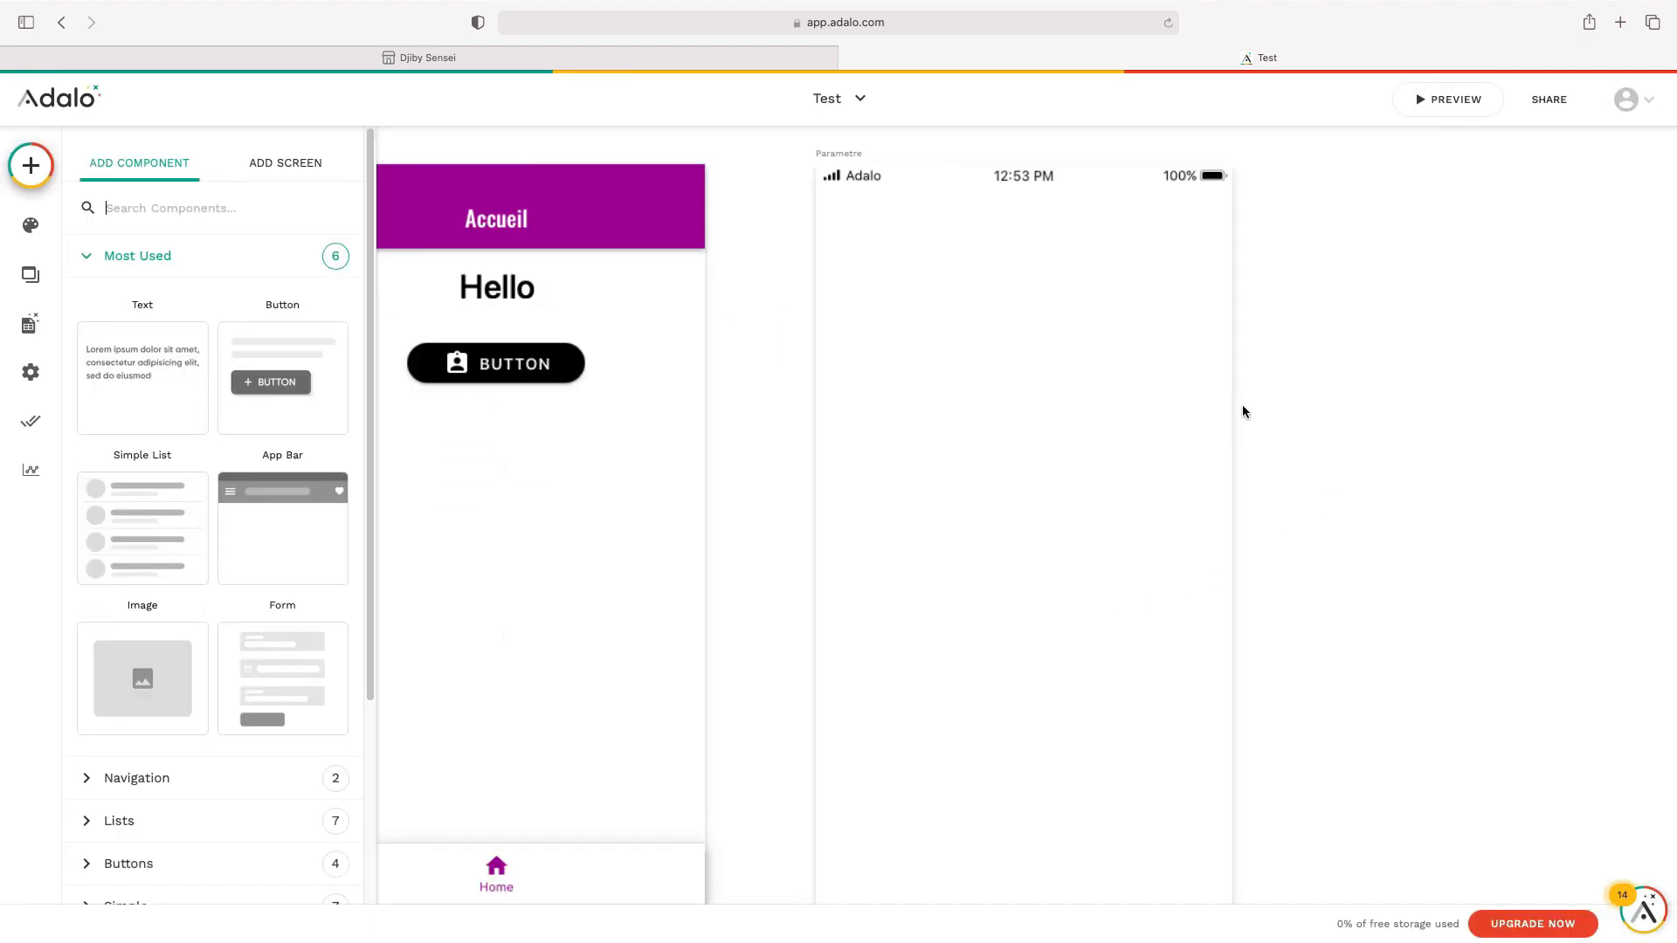
scroll(1267, 446, down, 3)
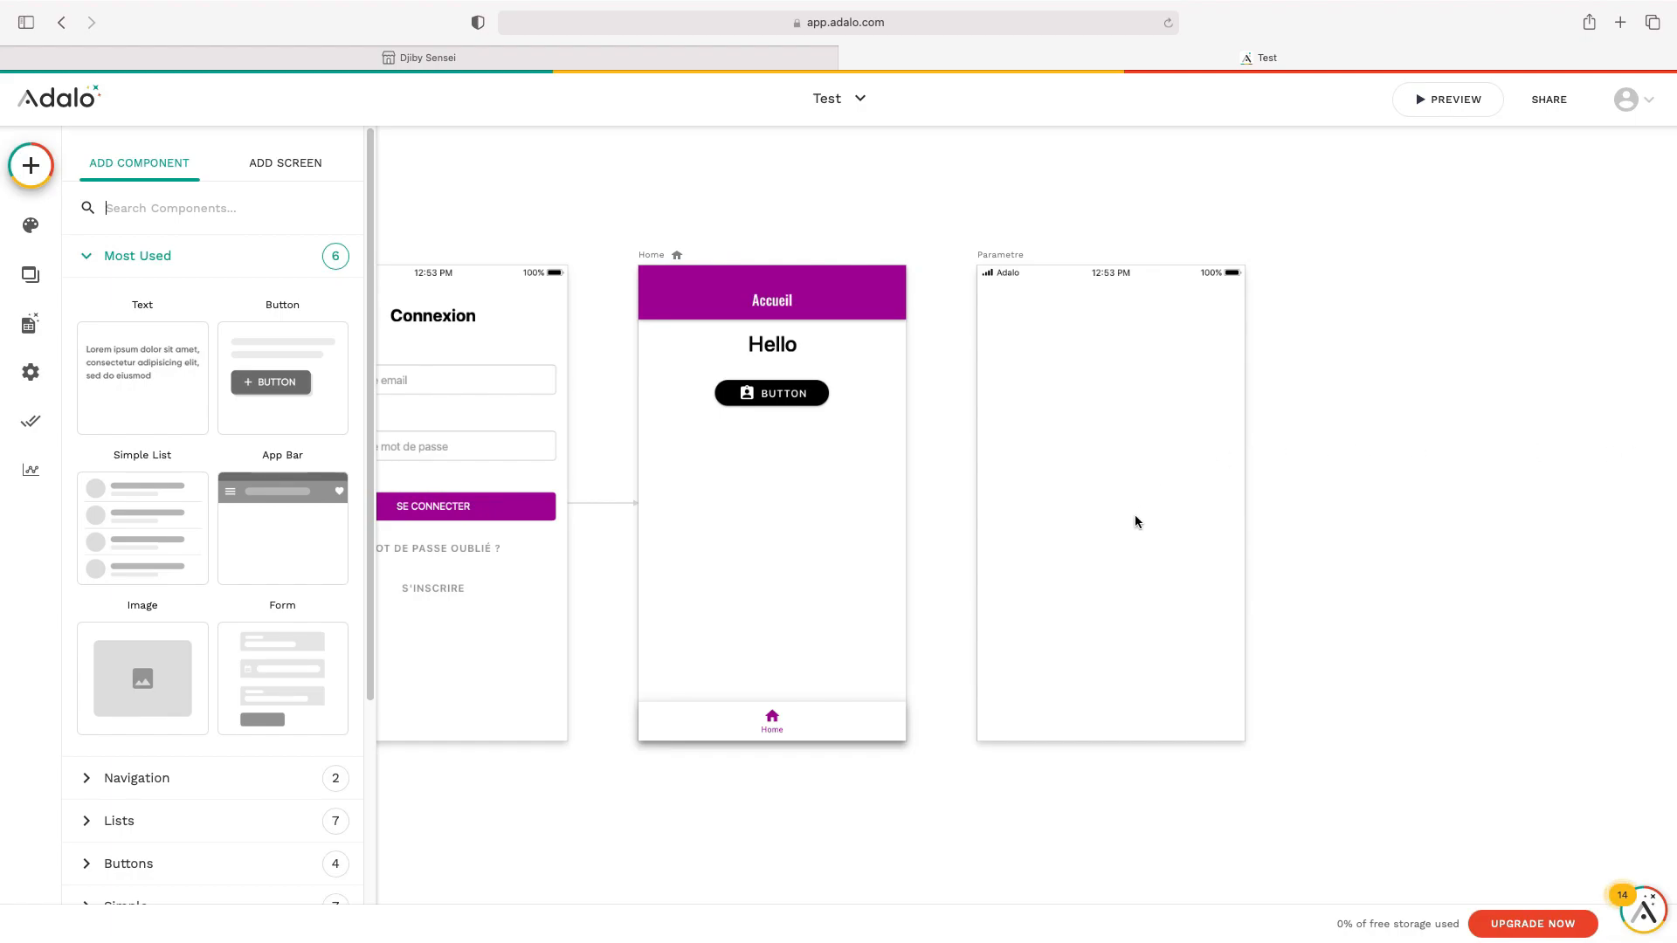
Enable the second tab on Home's tab bar with a settings gear icon and label 'Paramètre'
click(844, 724)
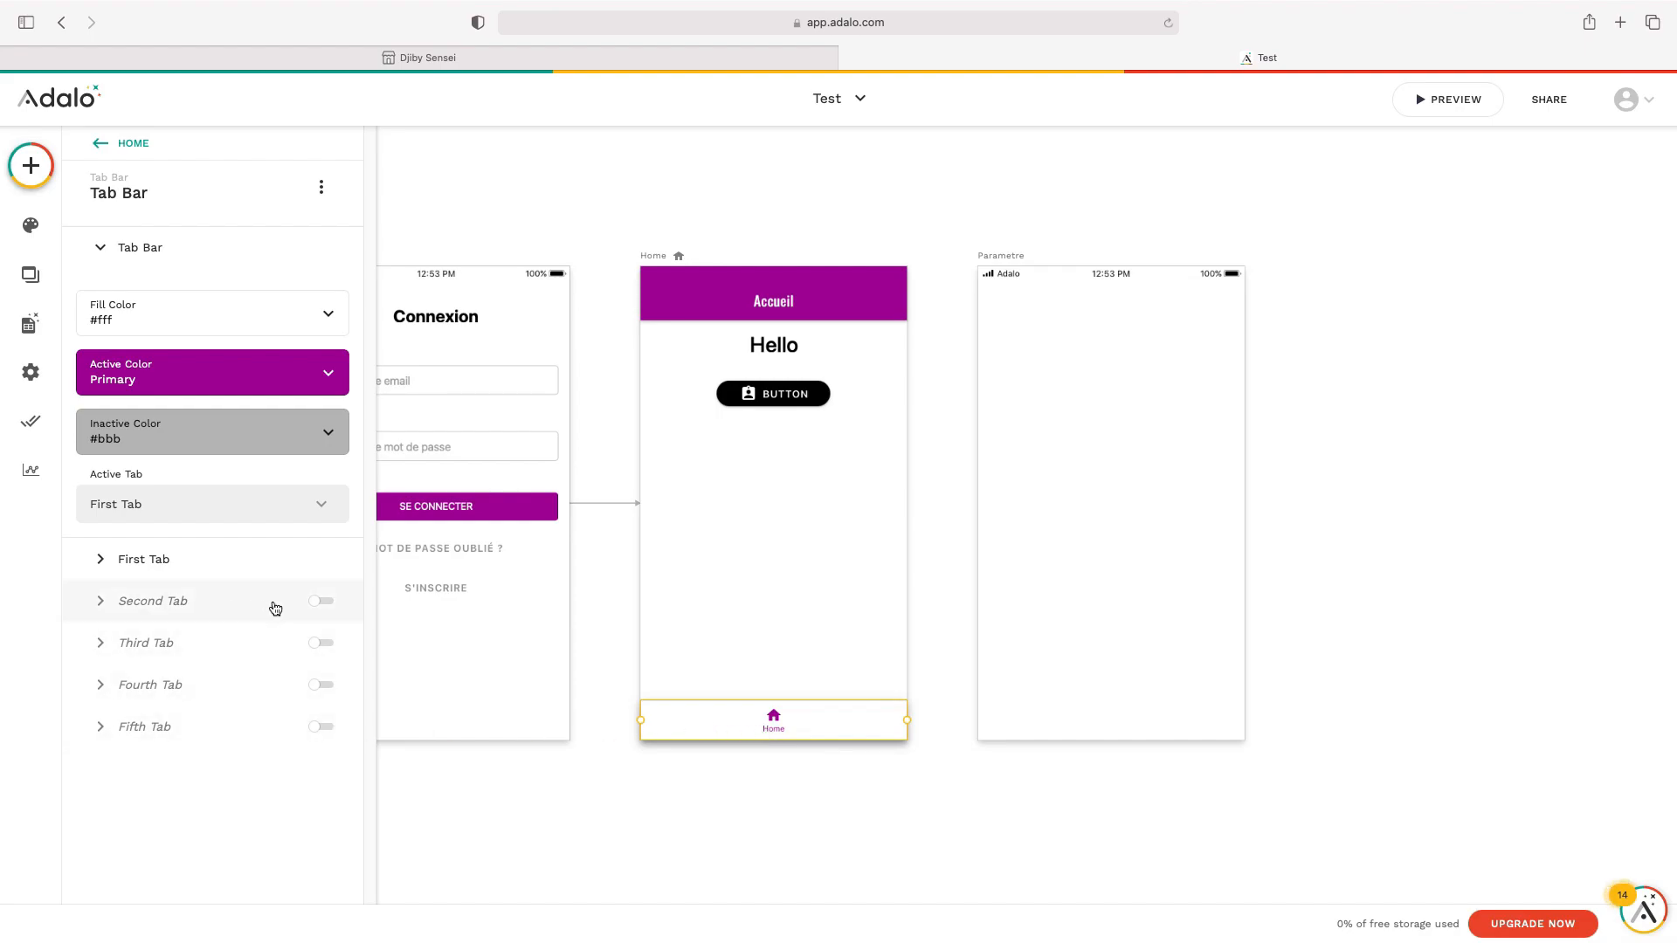
click(322, 603)
click(322, 334)
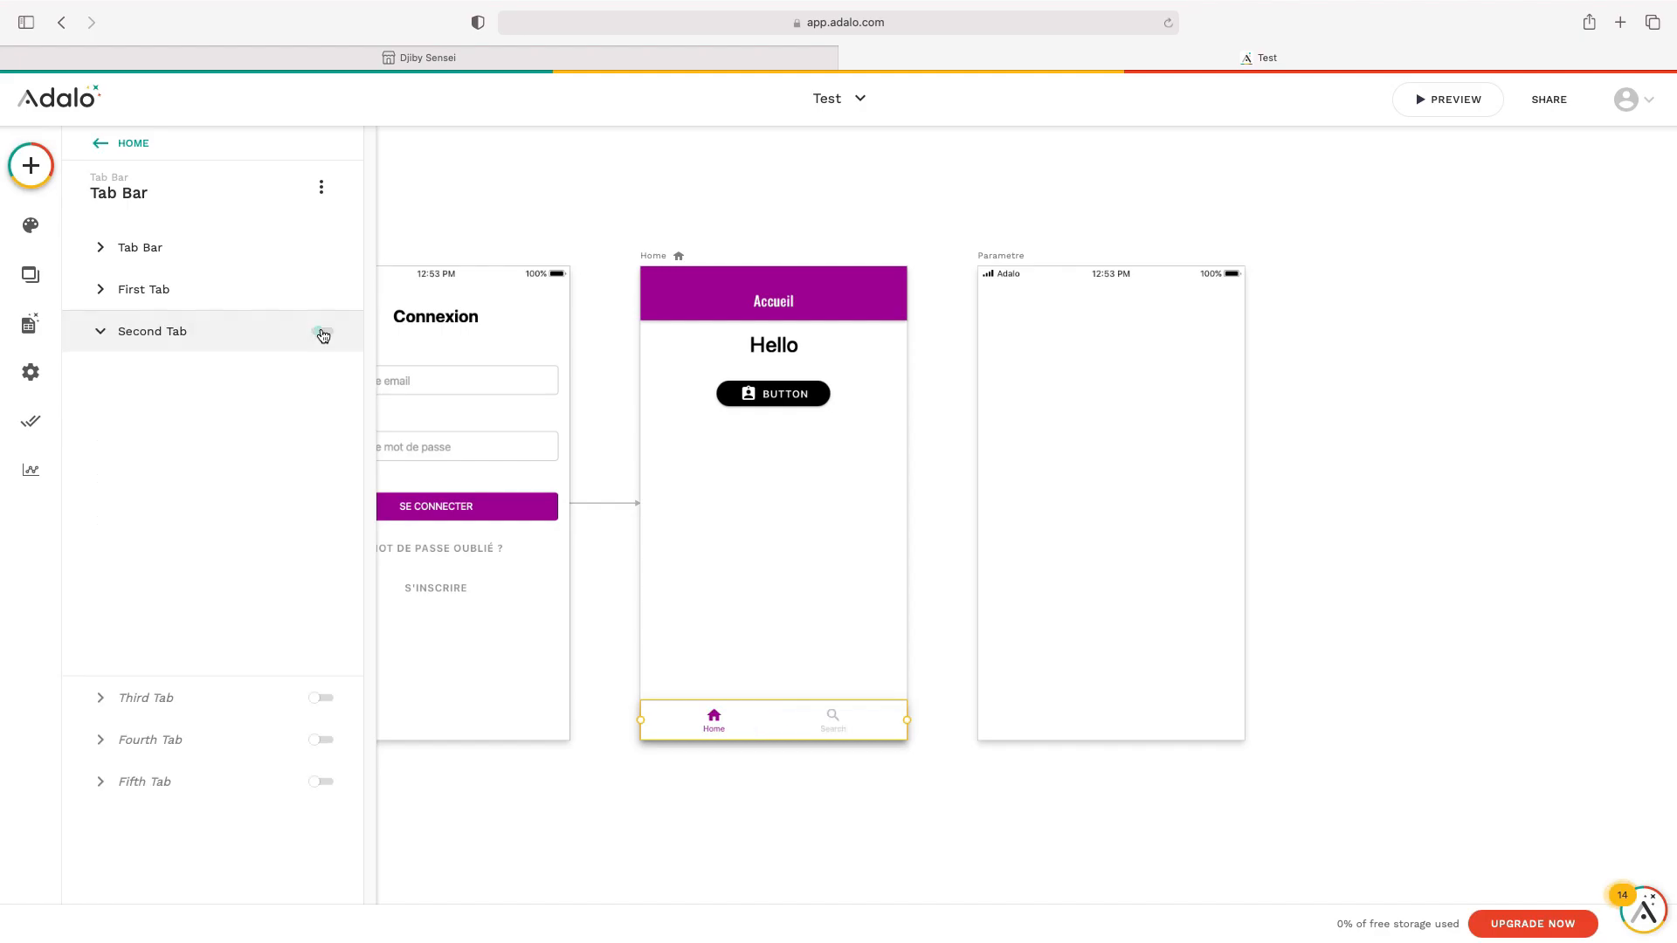
click(243, 398)
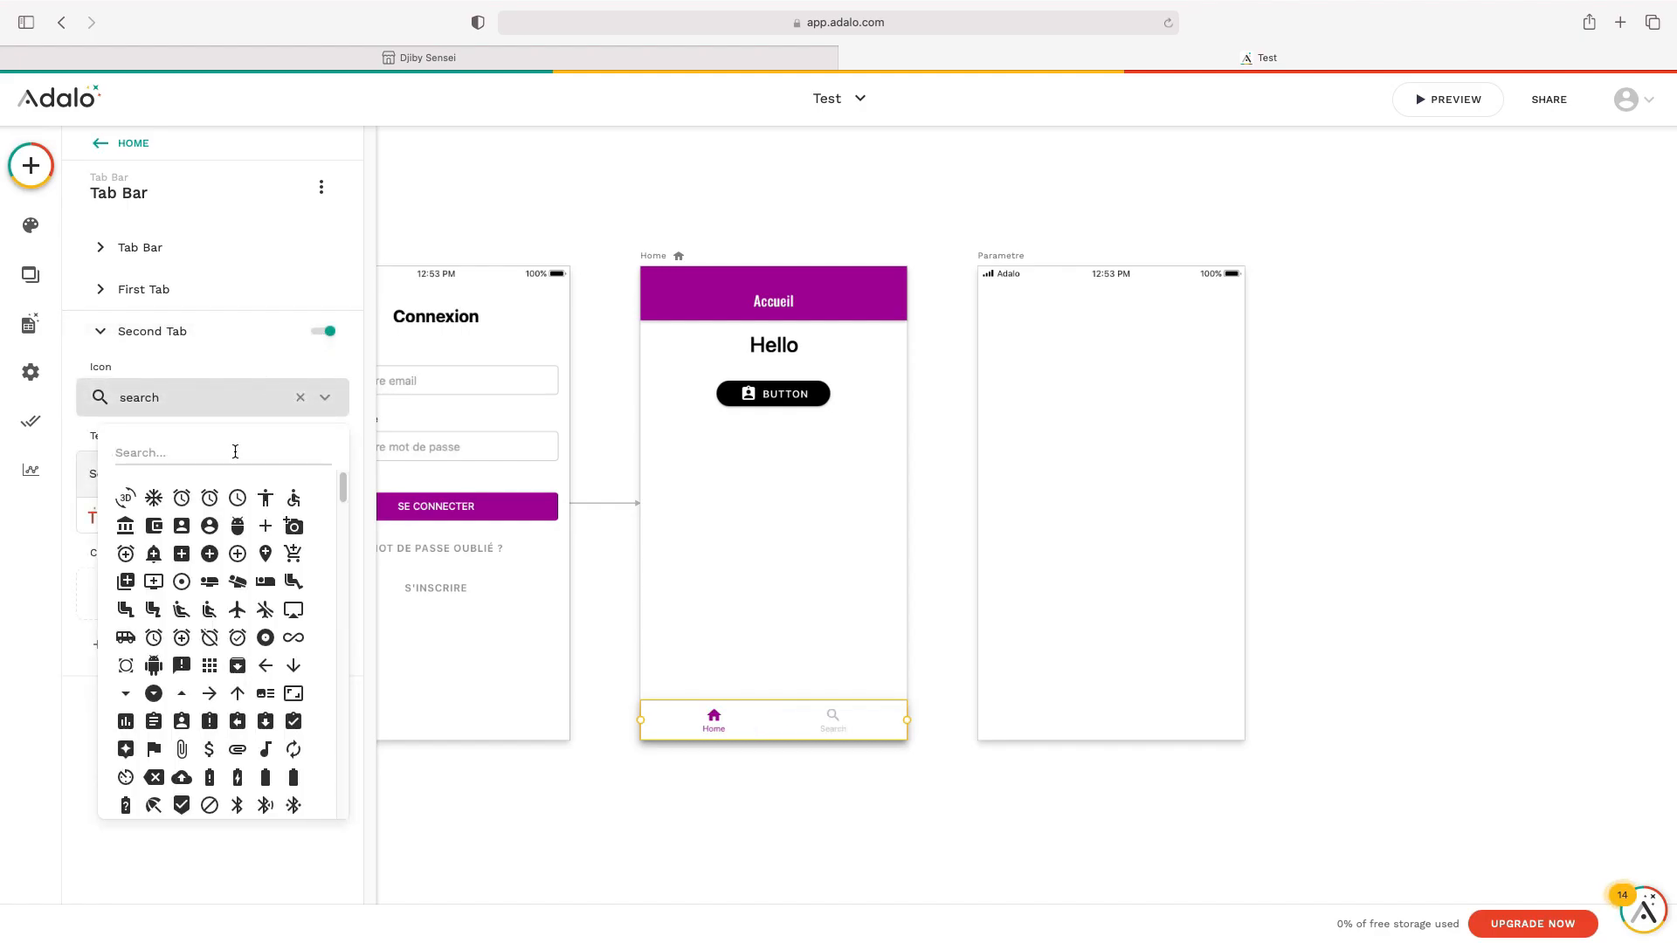
text(set)
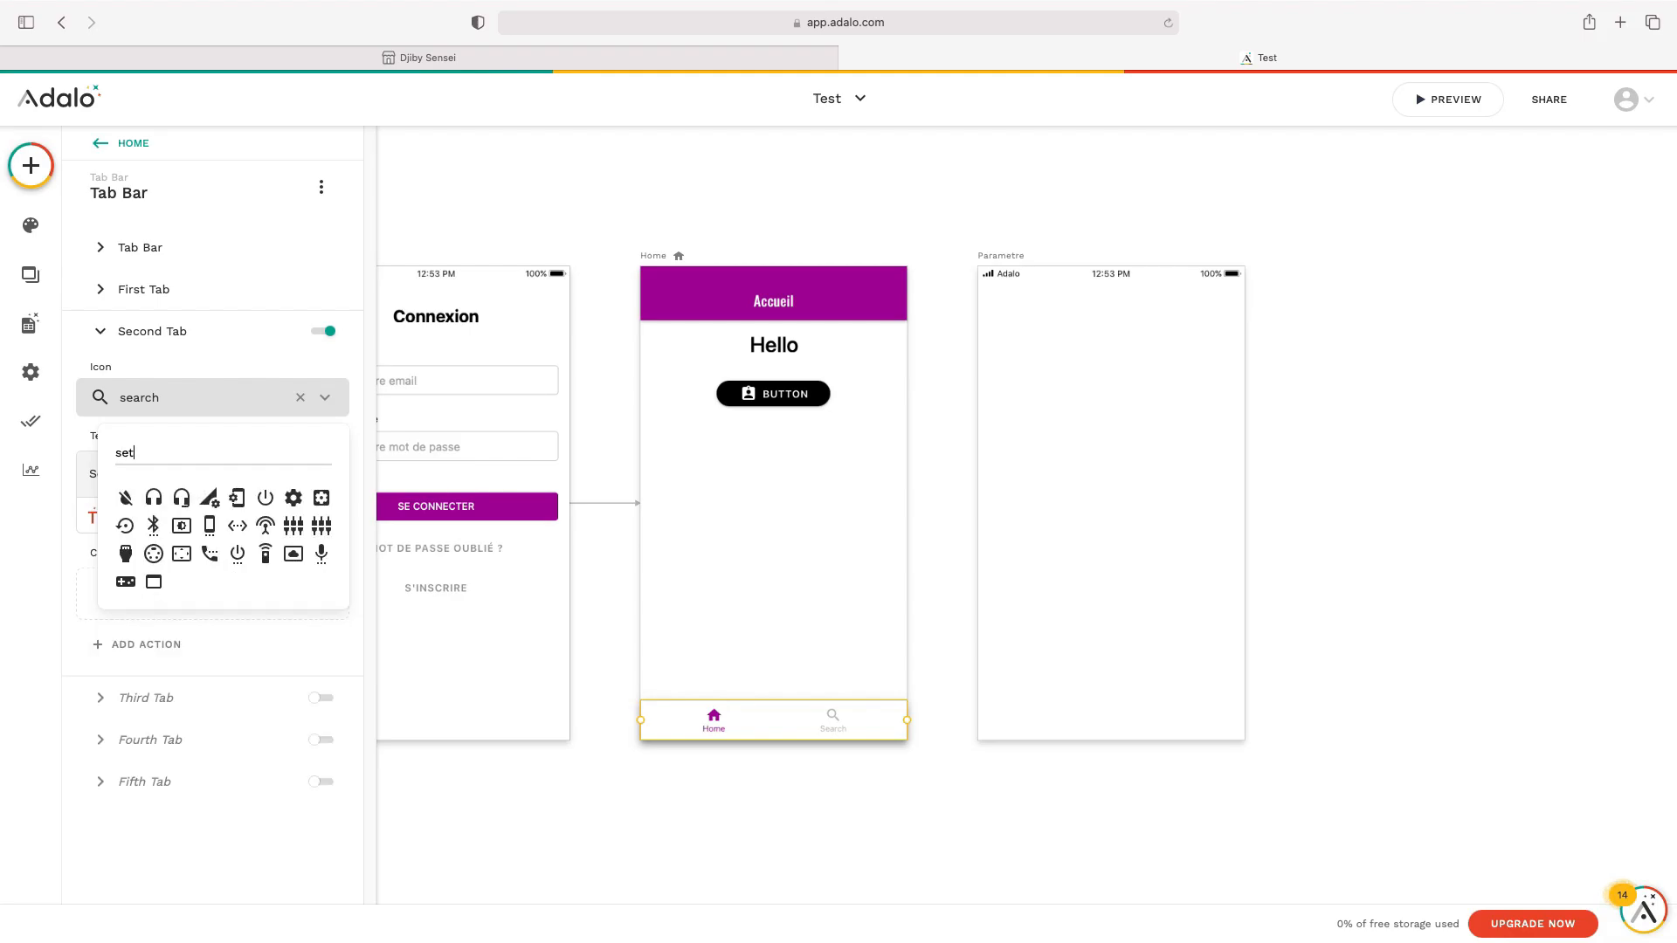
text(tin)
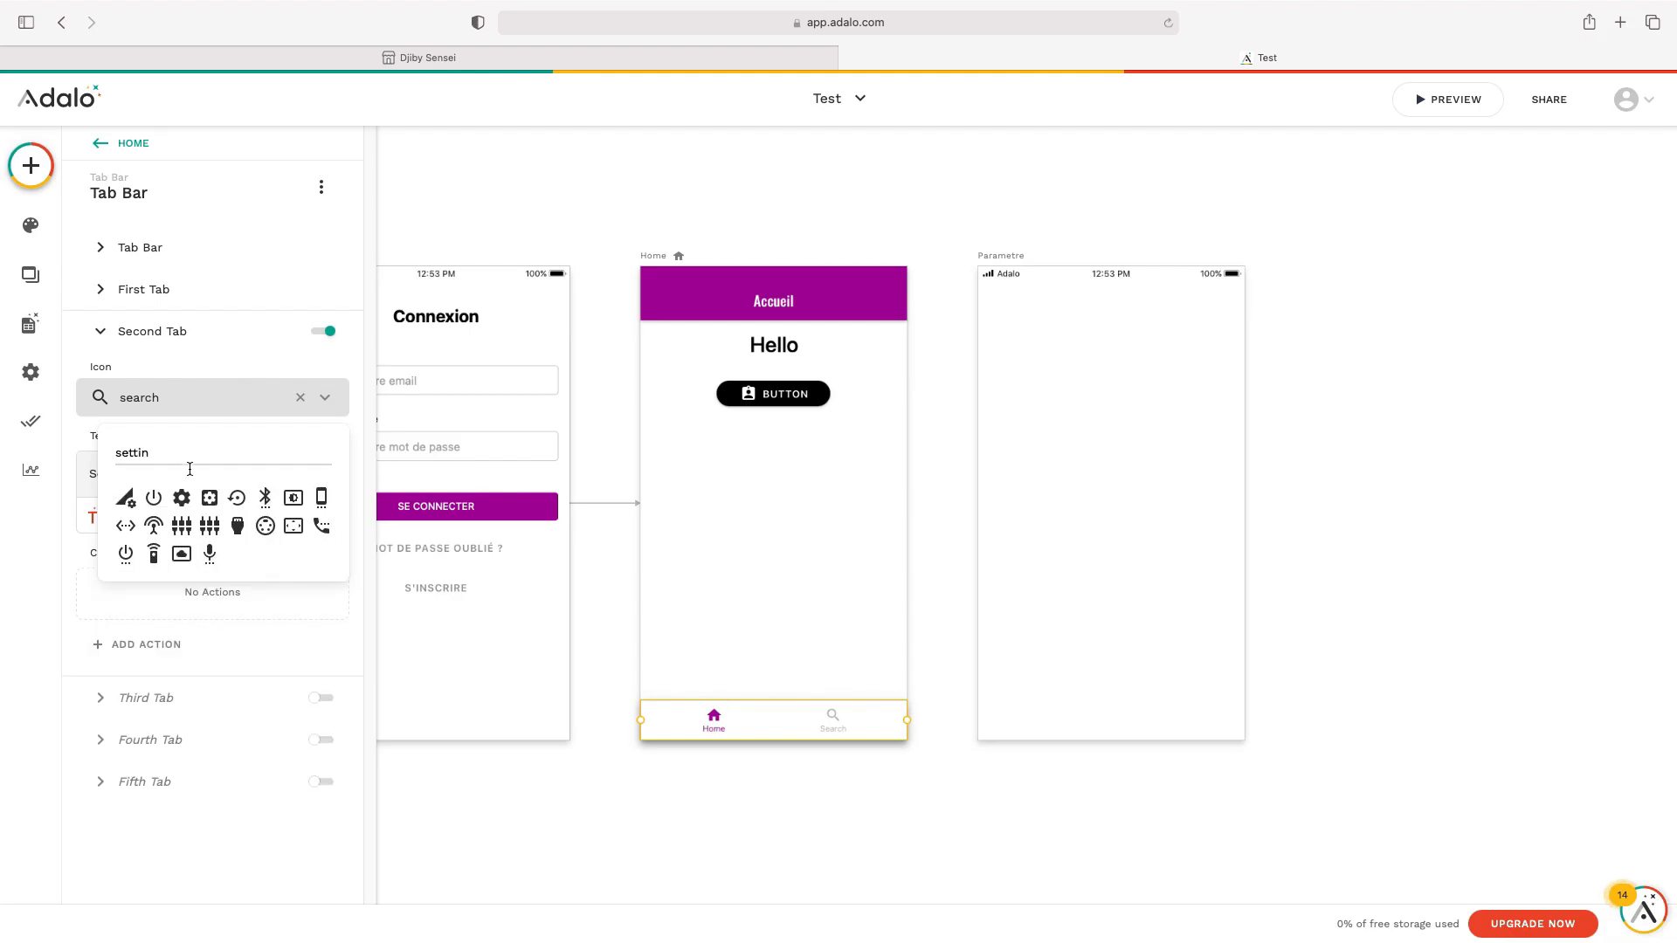
click(180, 496)
double_click(173, 477)
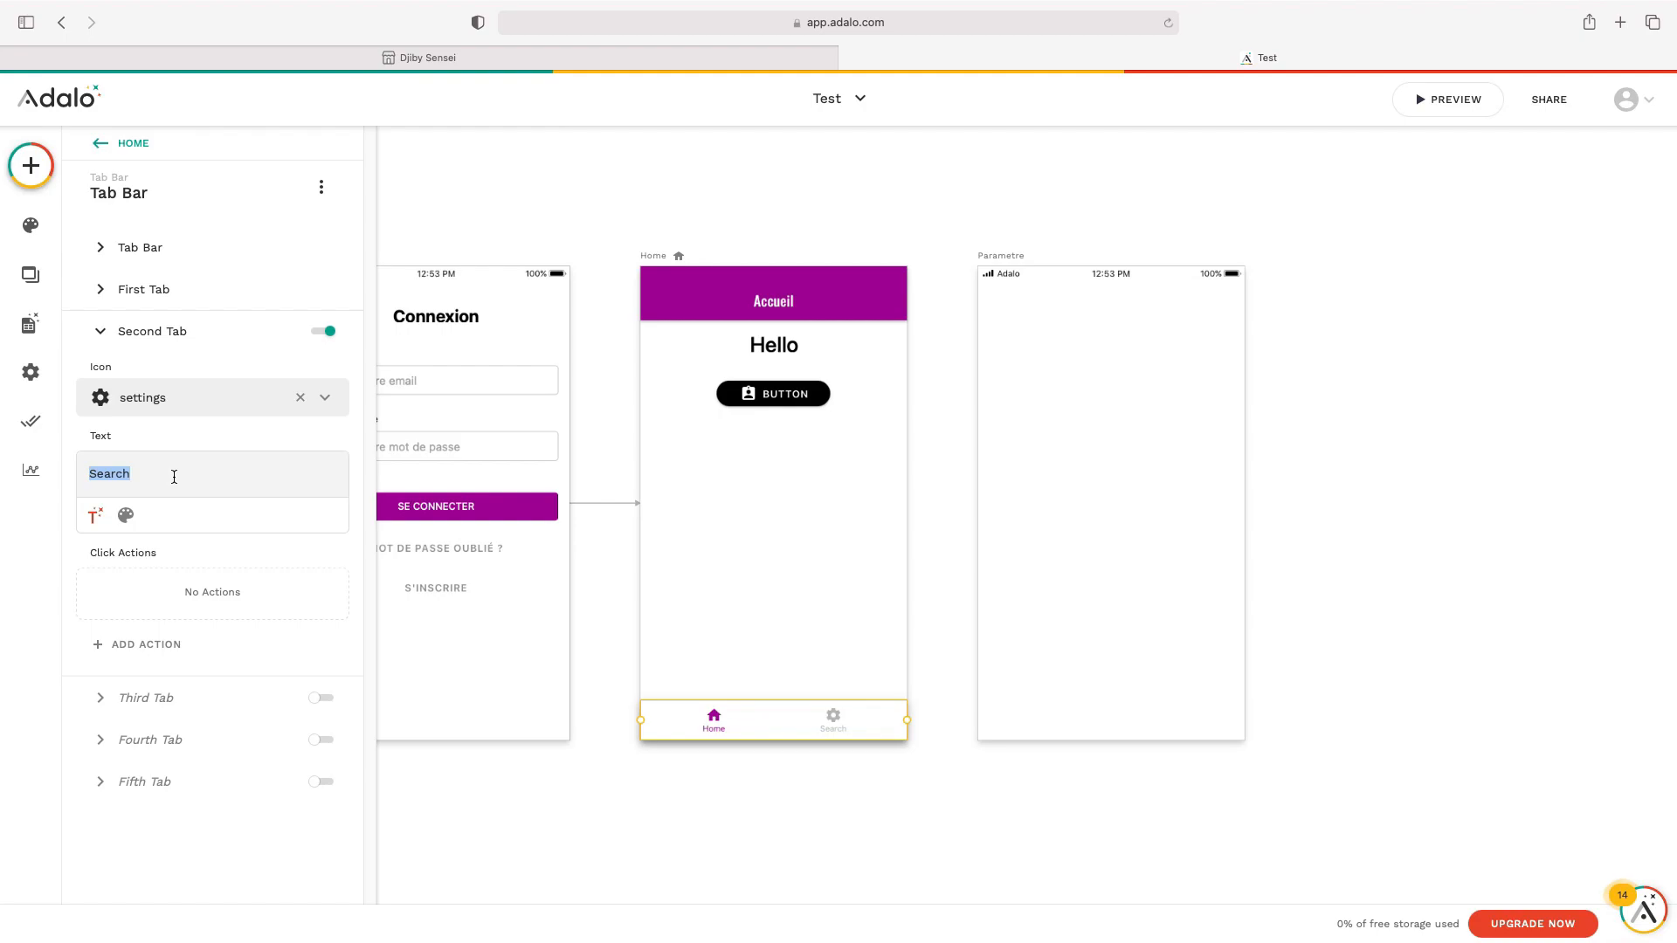
text(Paramètre)
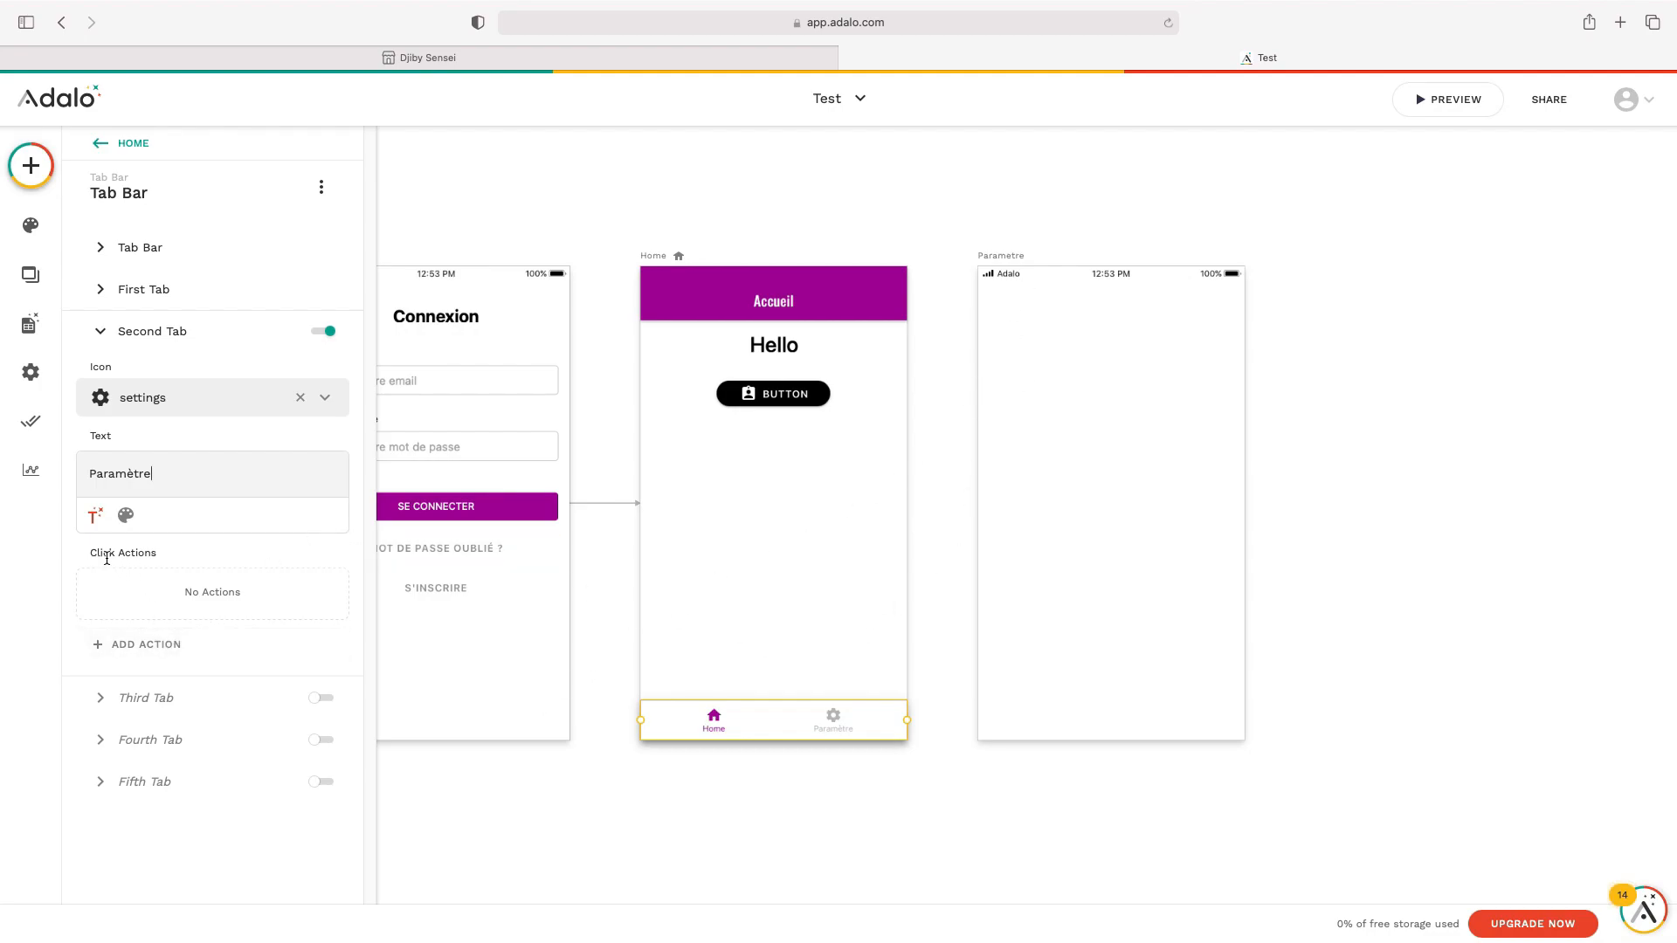
Link the Paramètre tab to the Parametre screen
click(176, 645)
mouse_move(256, 336)
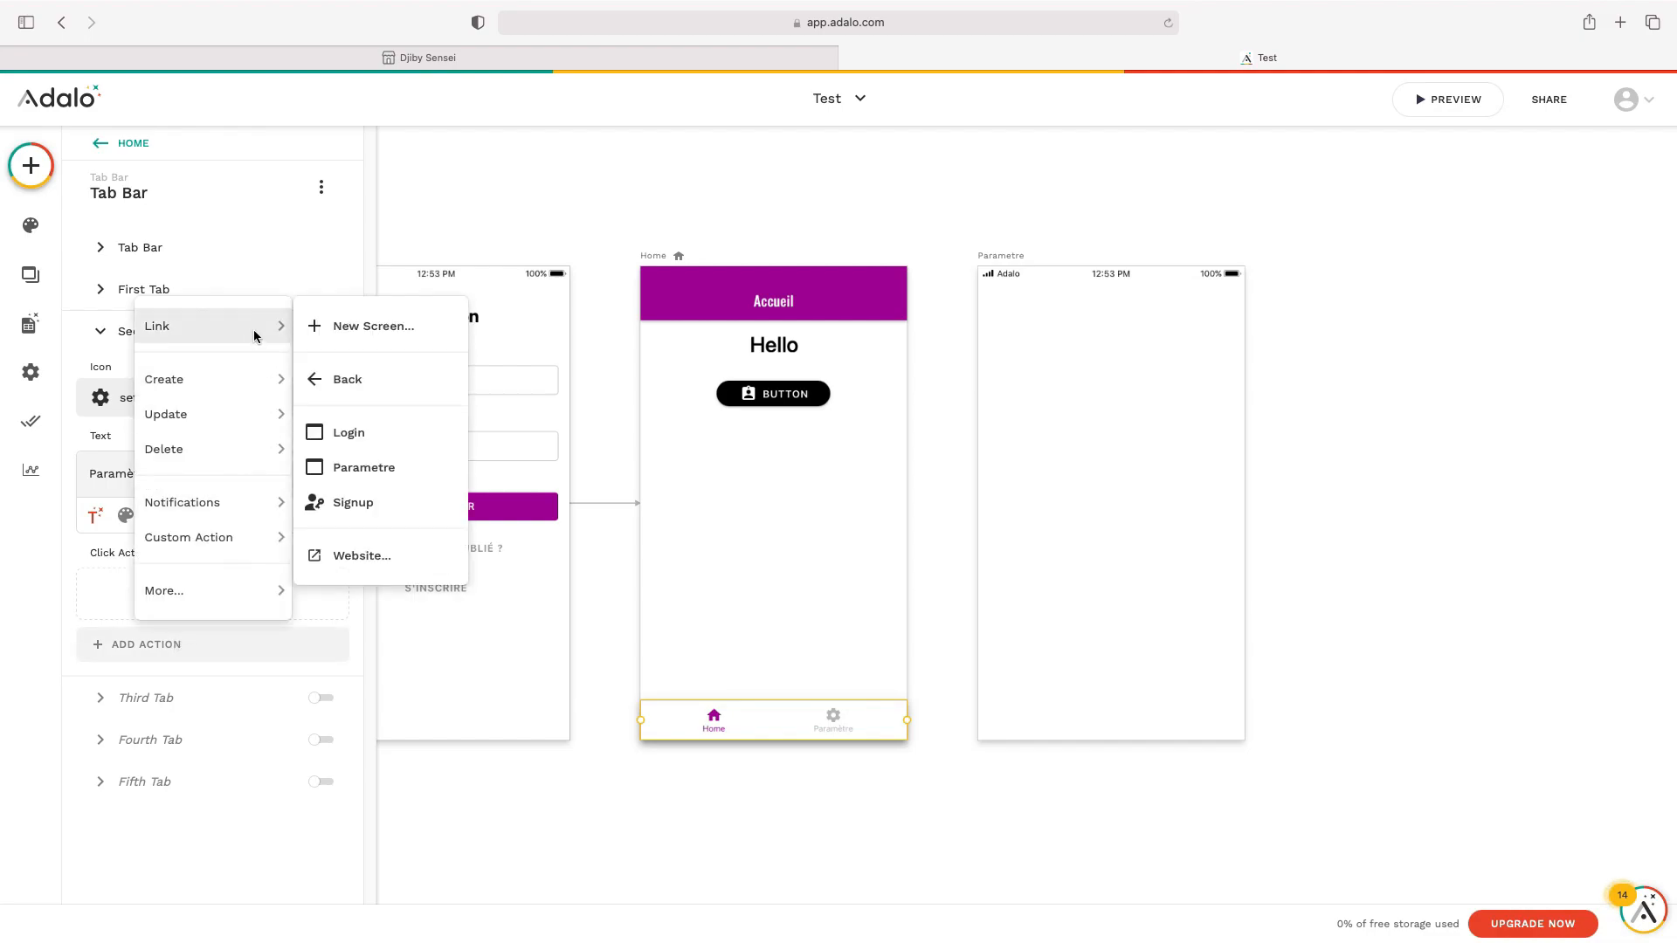
click(411, 467)
click(296, 811)
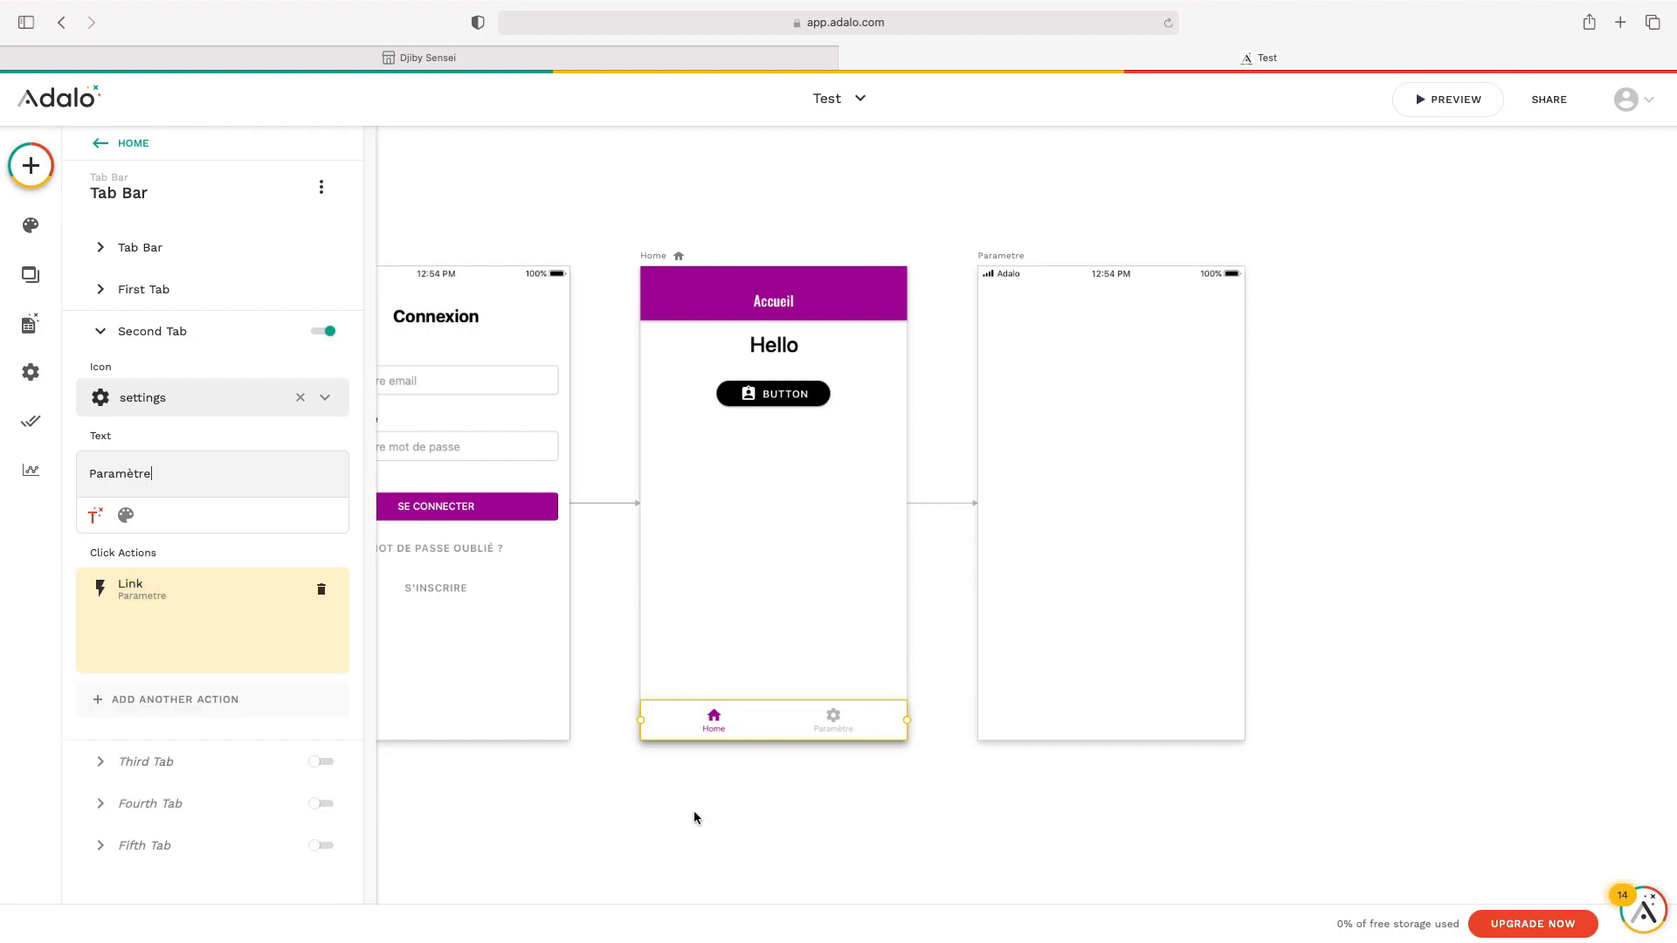
click(449, 816)
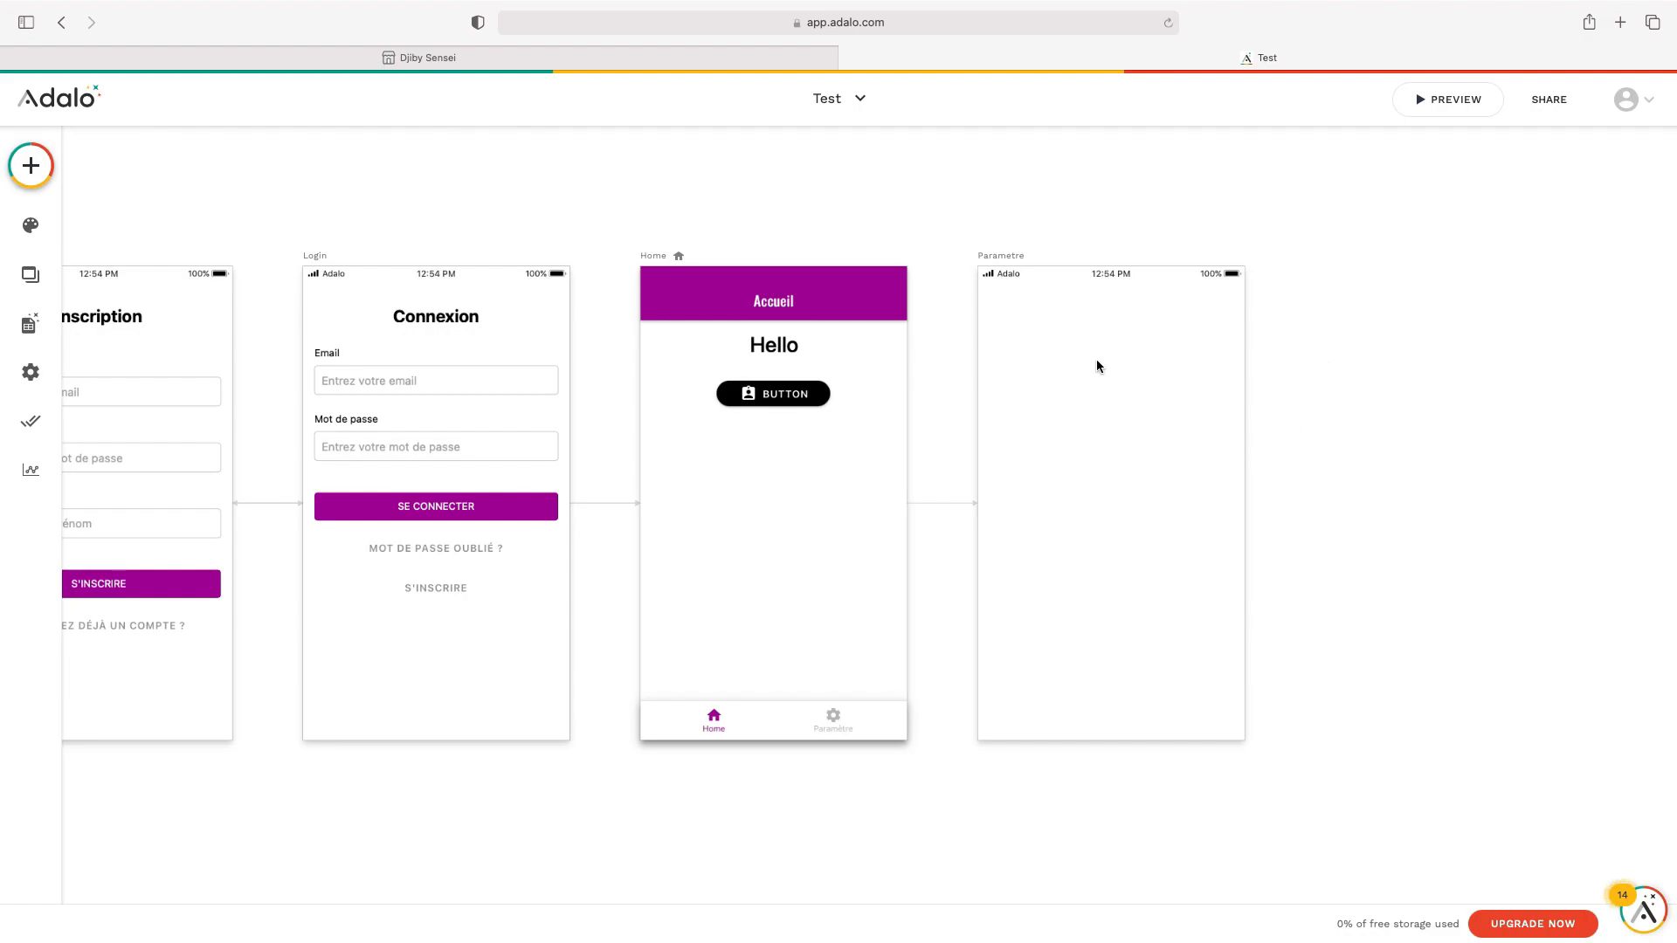
Add a 'Paramètre' text heading at font size 30 to the Parametre screen
click(30, 166)
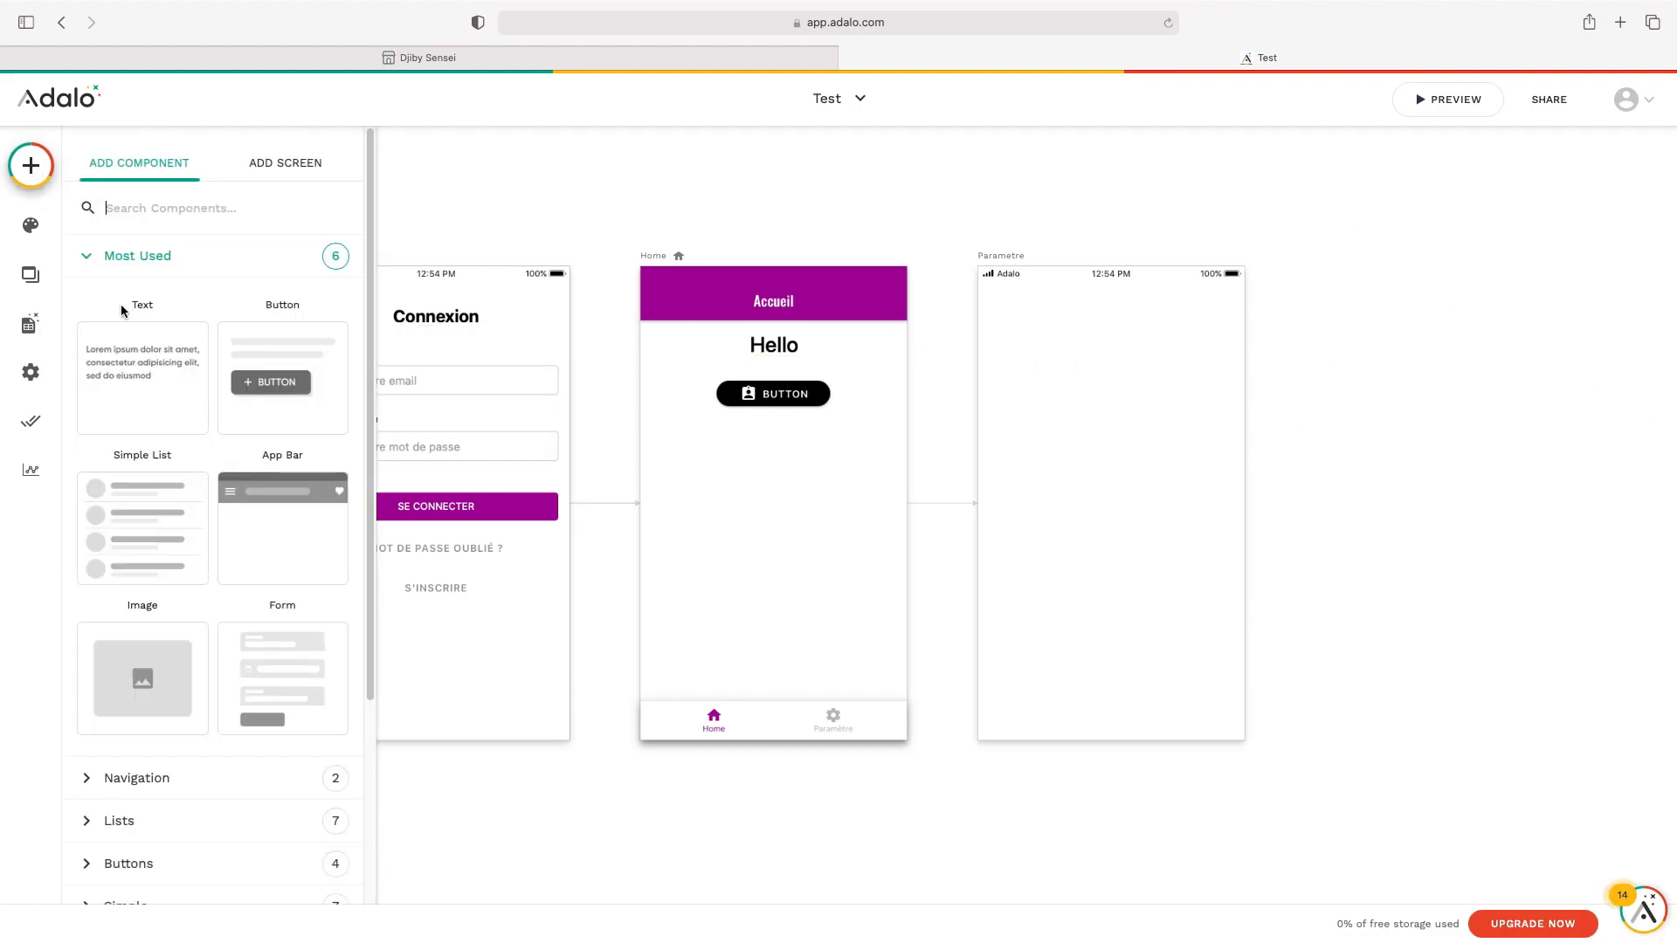
drag(157, 371, 1022, 325)
double_click(1027, 325)
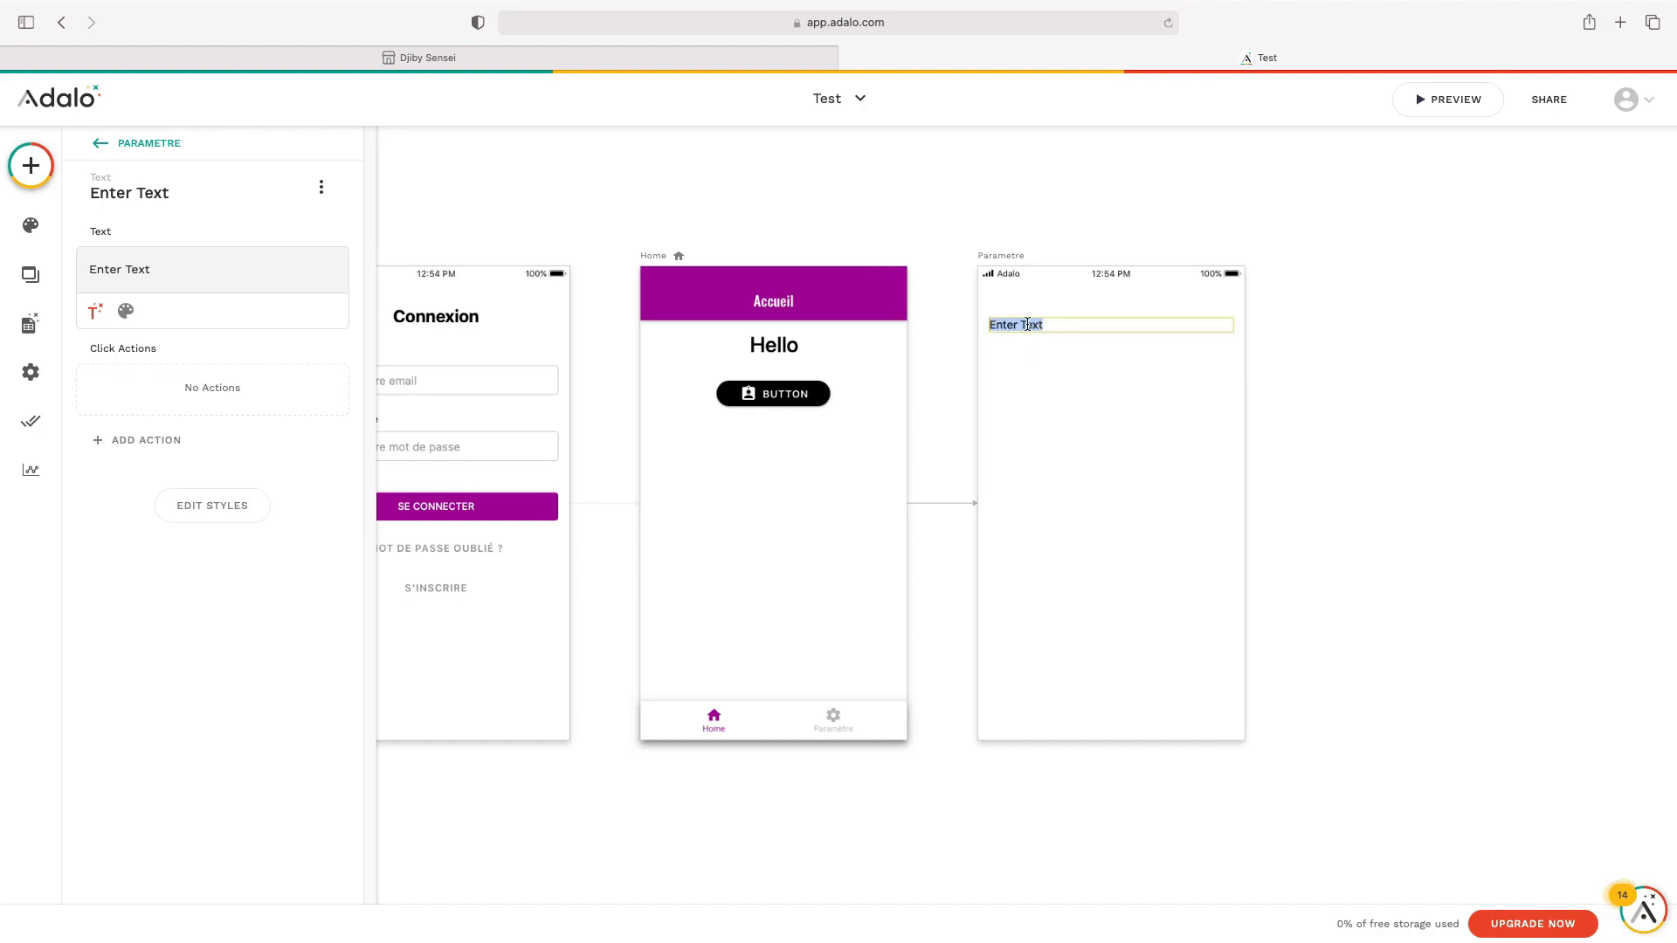
text(Param)
key(BackSpace)
key(BackSpace)
key(BackSpace)
key(BackSpace)
text(aramètre)
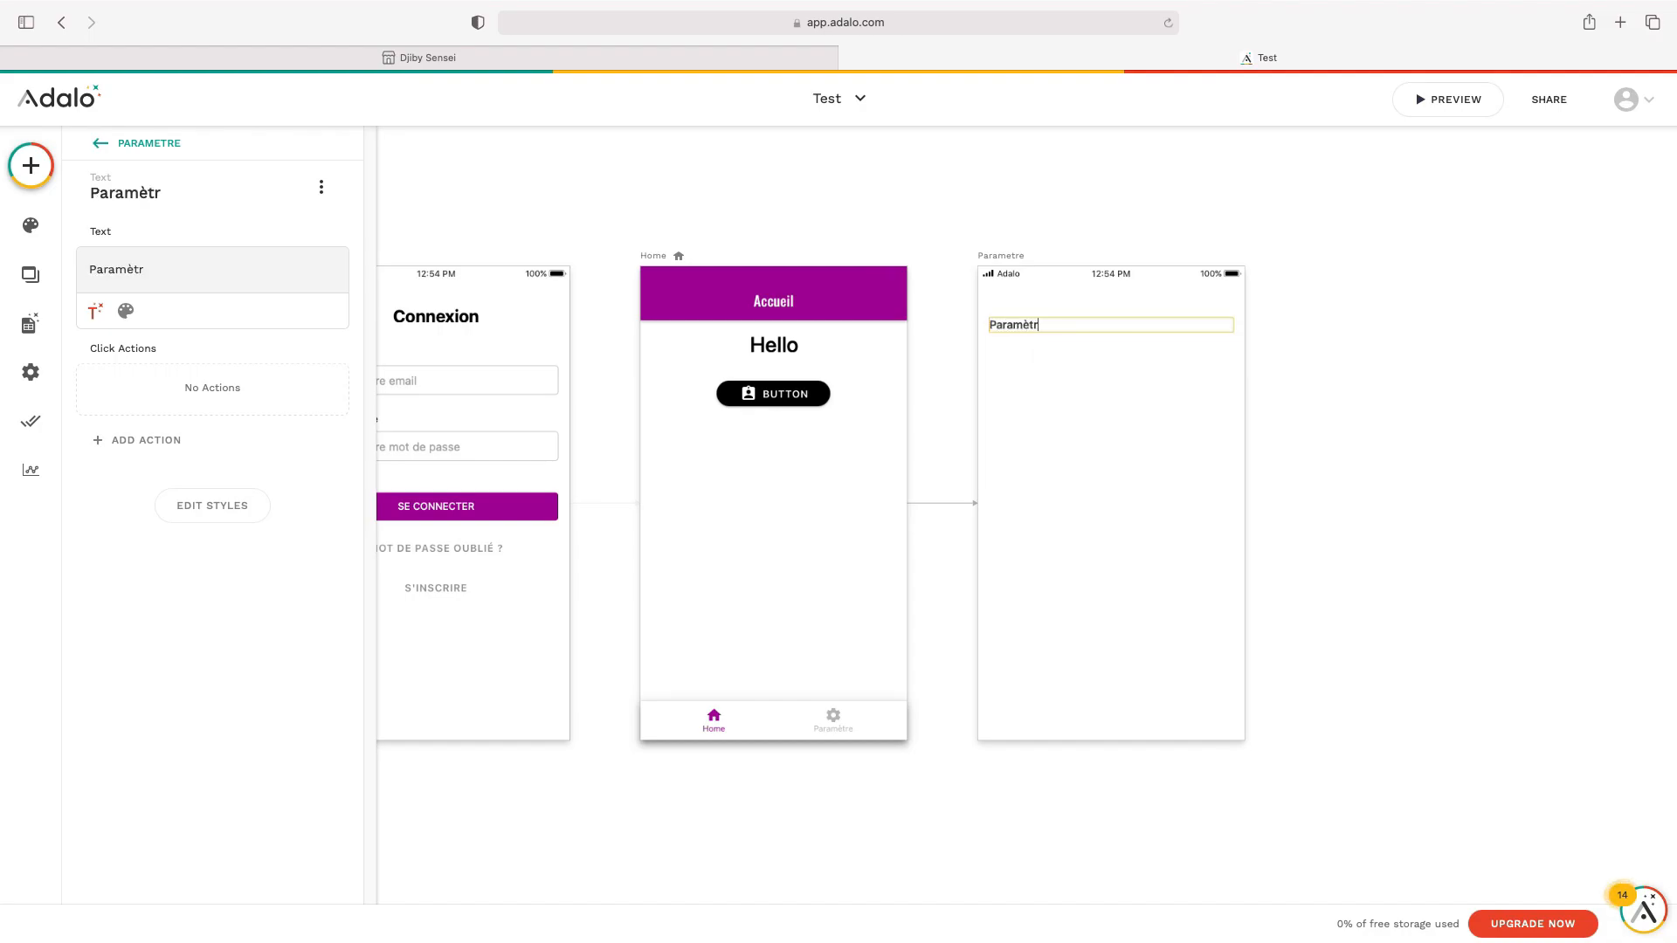
click(129, 315)
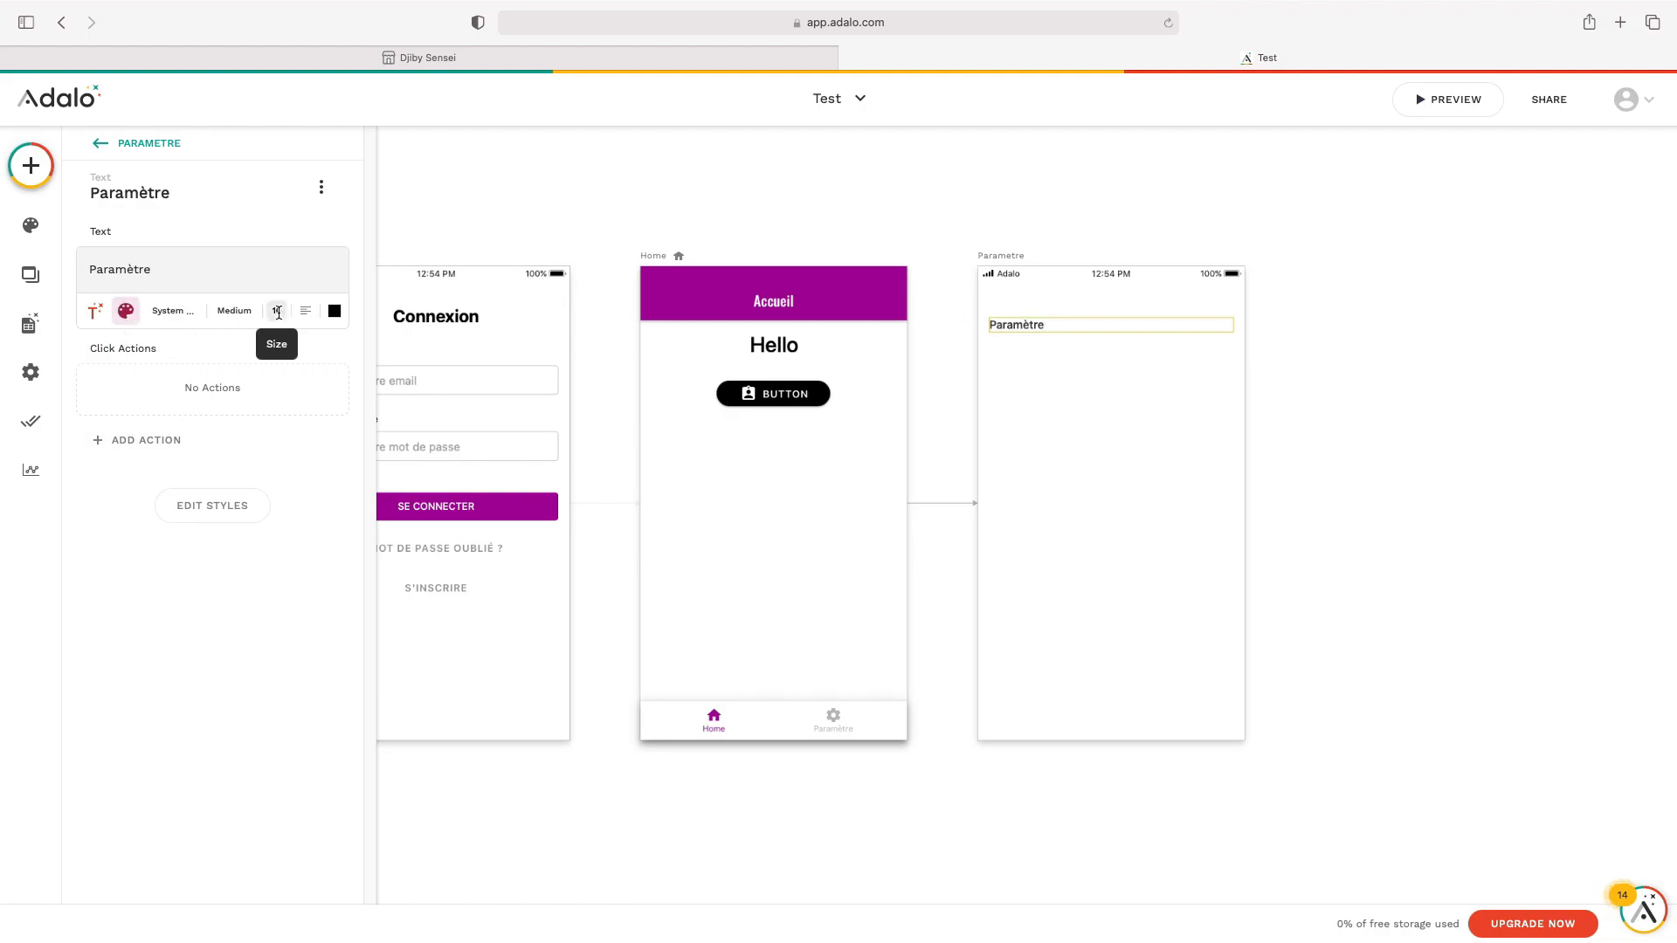
key(BackSpace)
text(30)
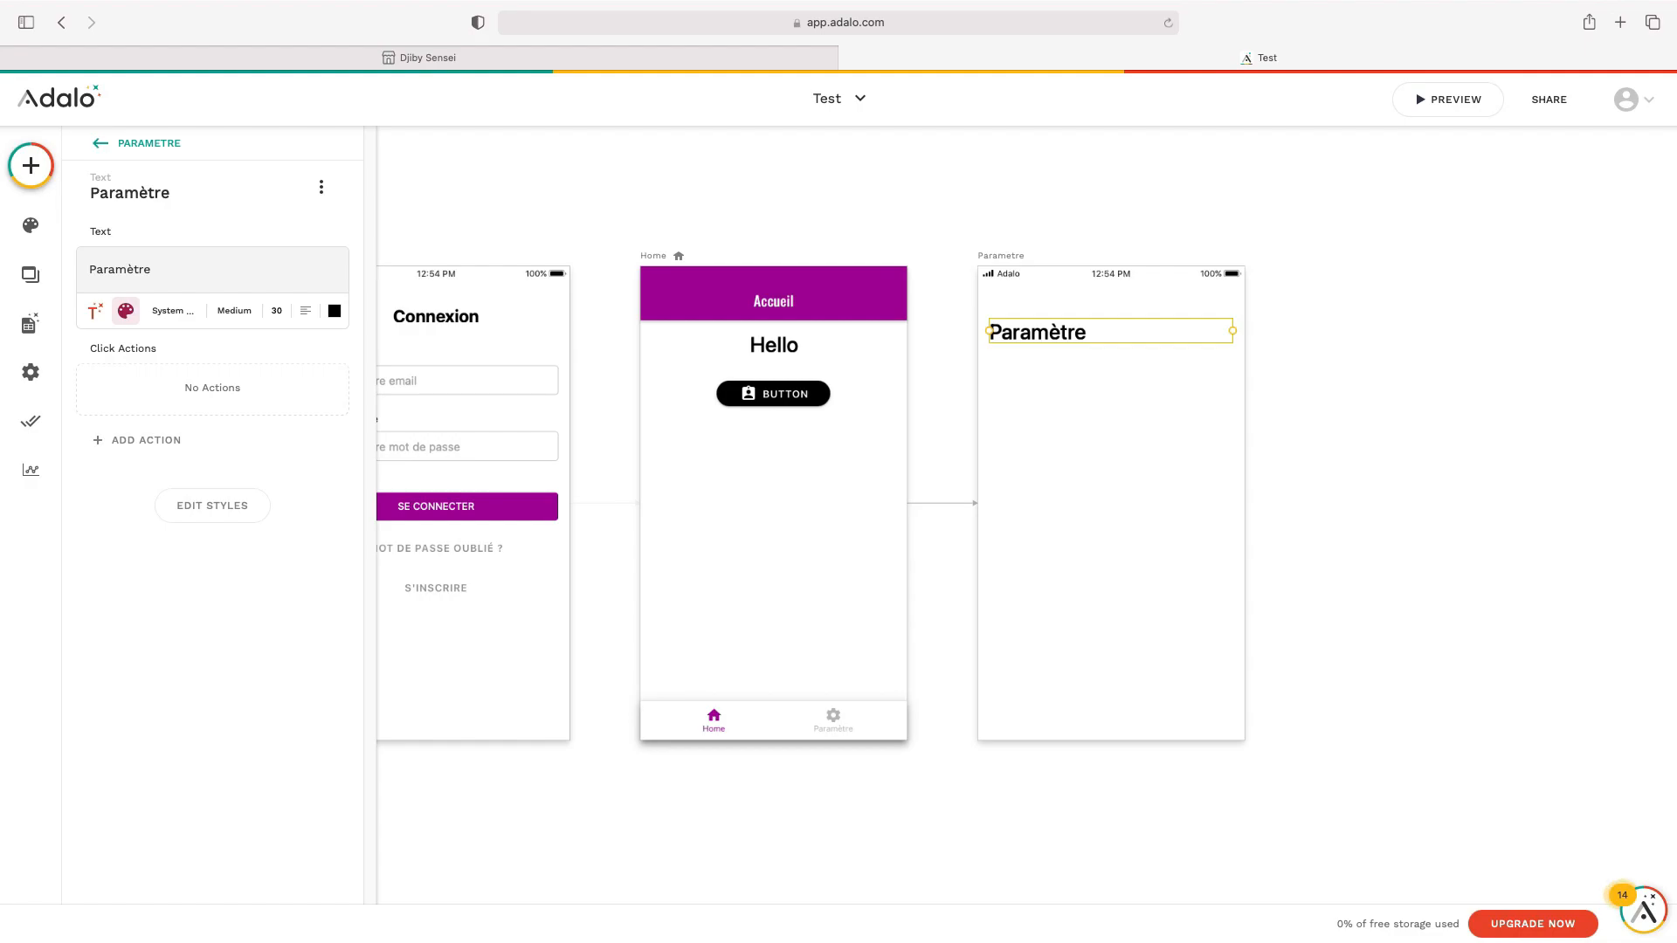
Add a text under the title reading 'Vous trouverez dans cette page les paramètres de votre profil'
click(1276, 476)
click(31, 166)
drag(162, 350, 1023, 374)
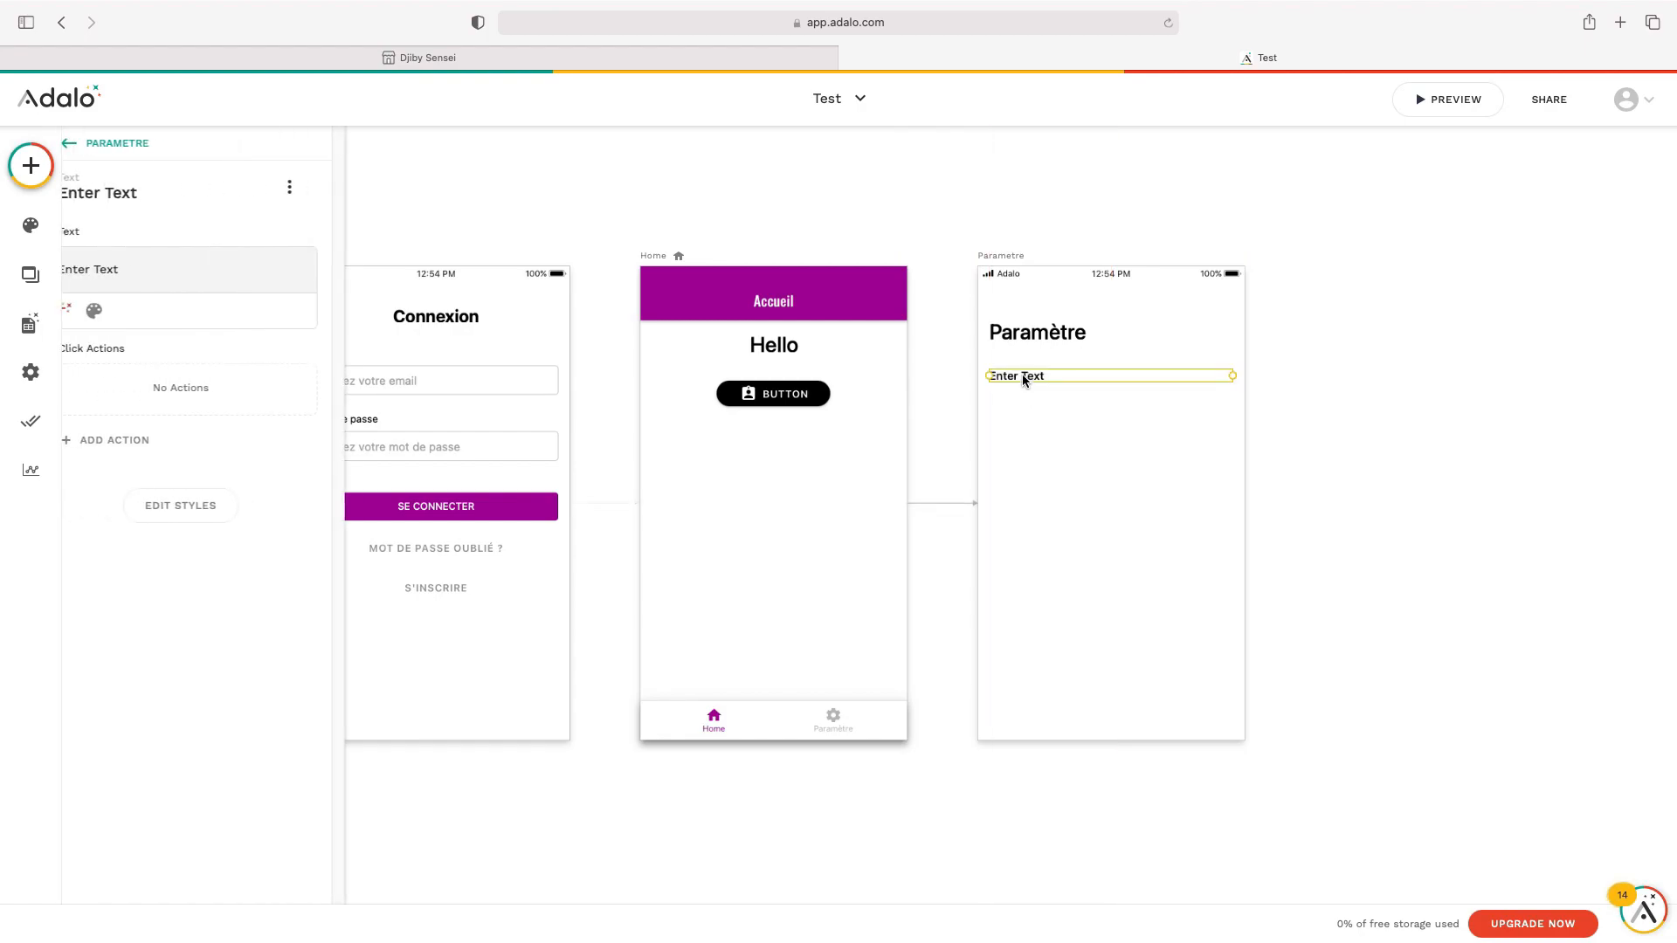
triple_click(264, 266)
text(Vou)
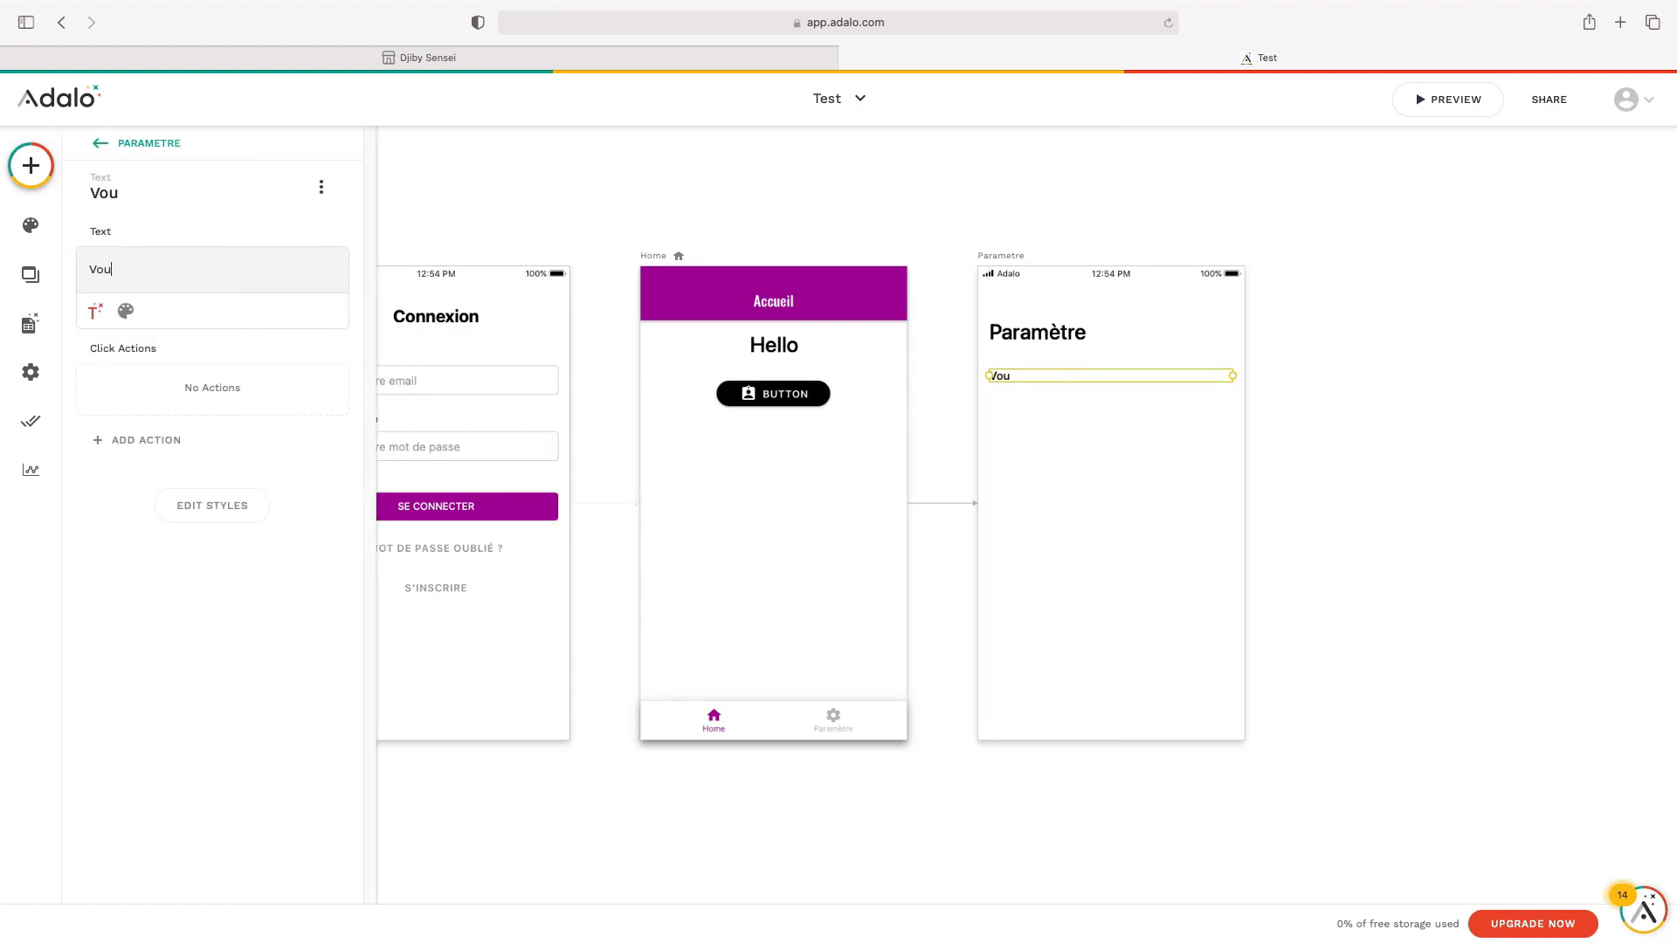
text(s trouverez dans cette)
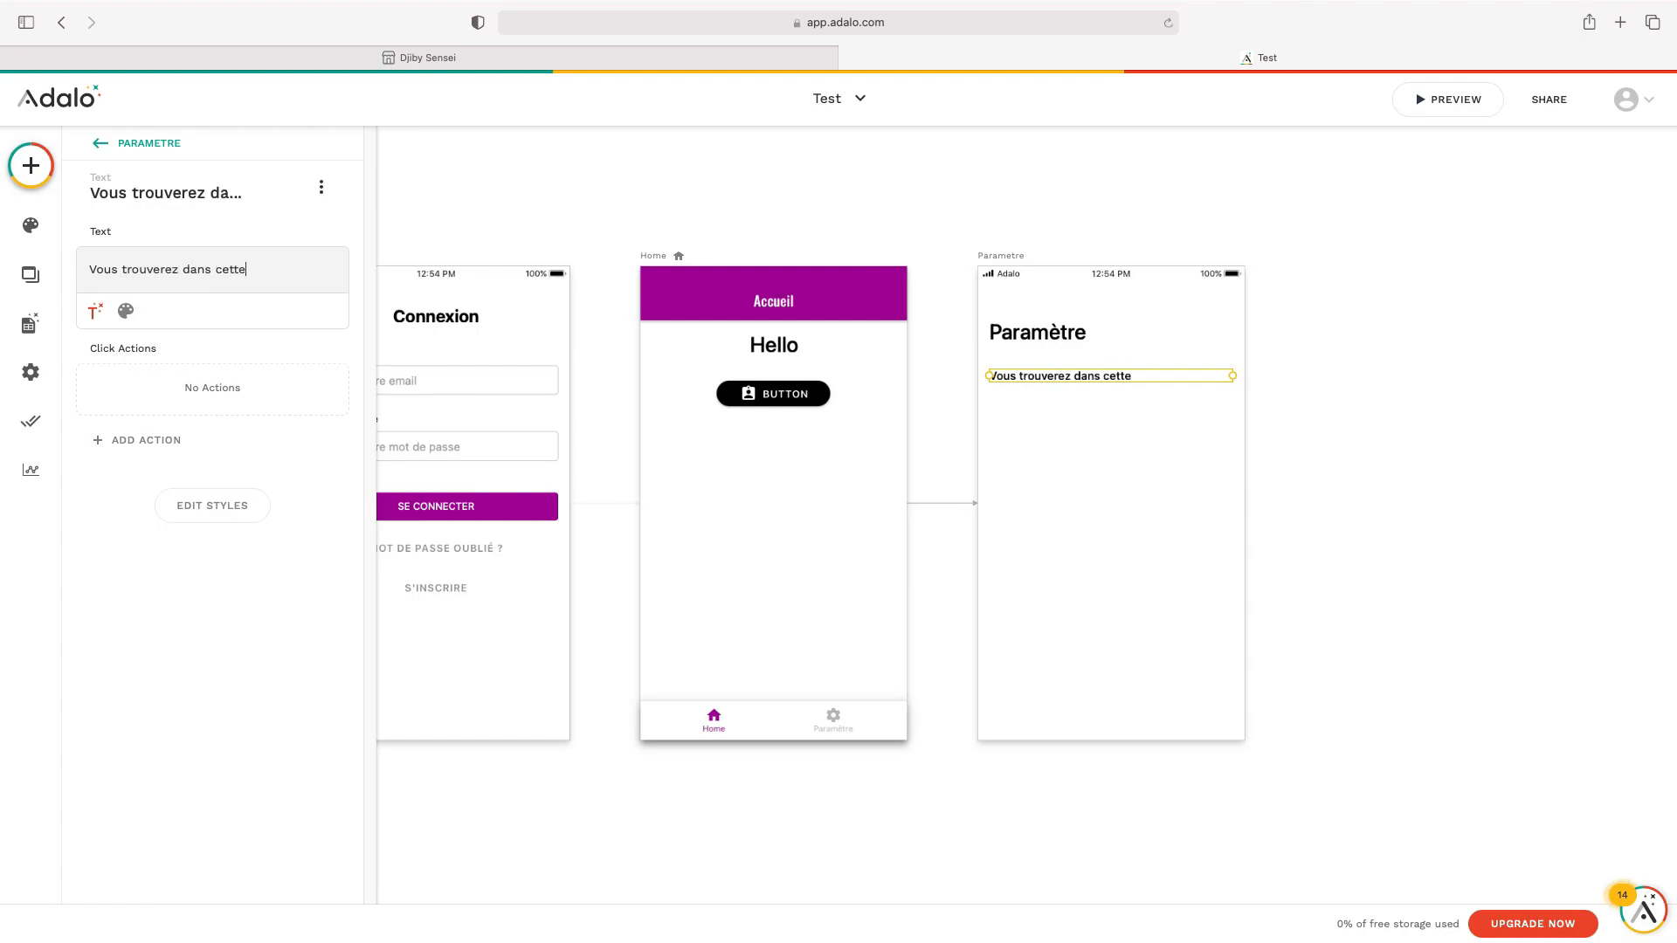
text( page les param)
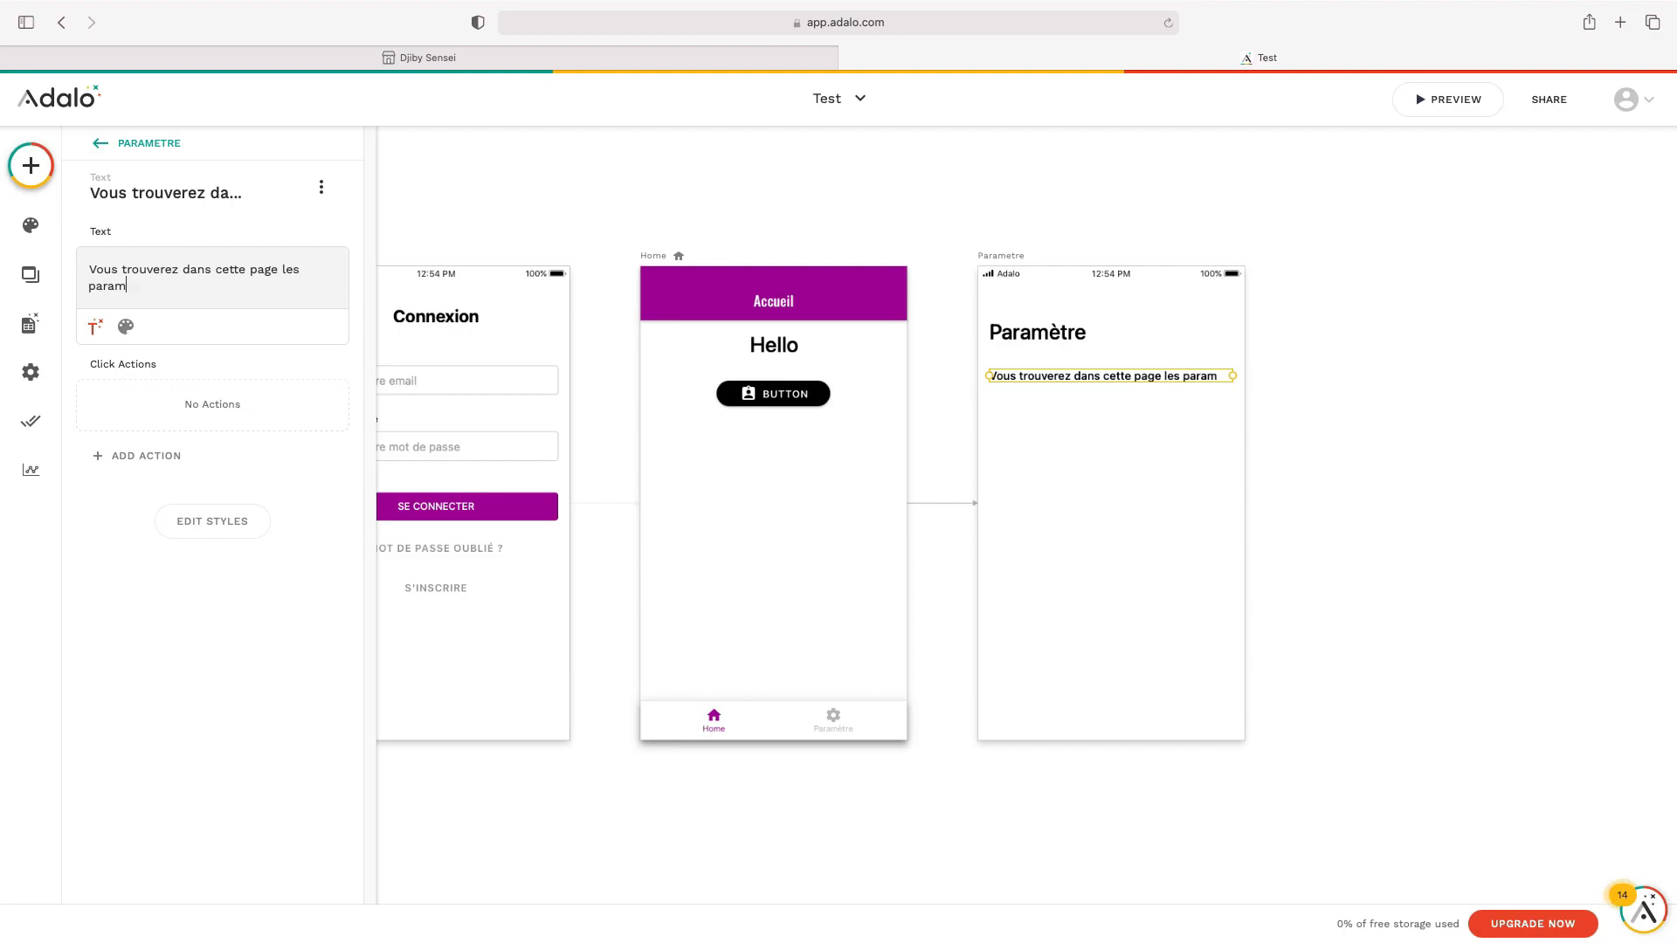
text(ètres de vot)
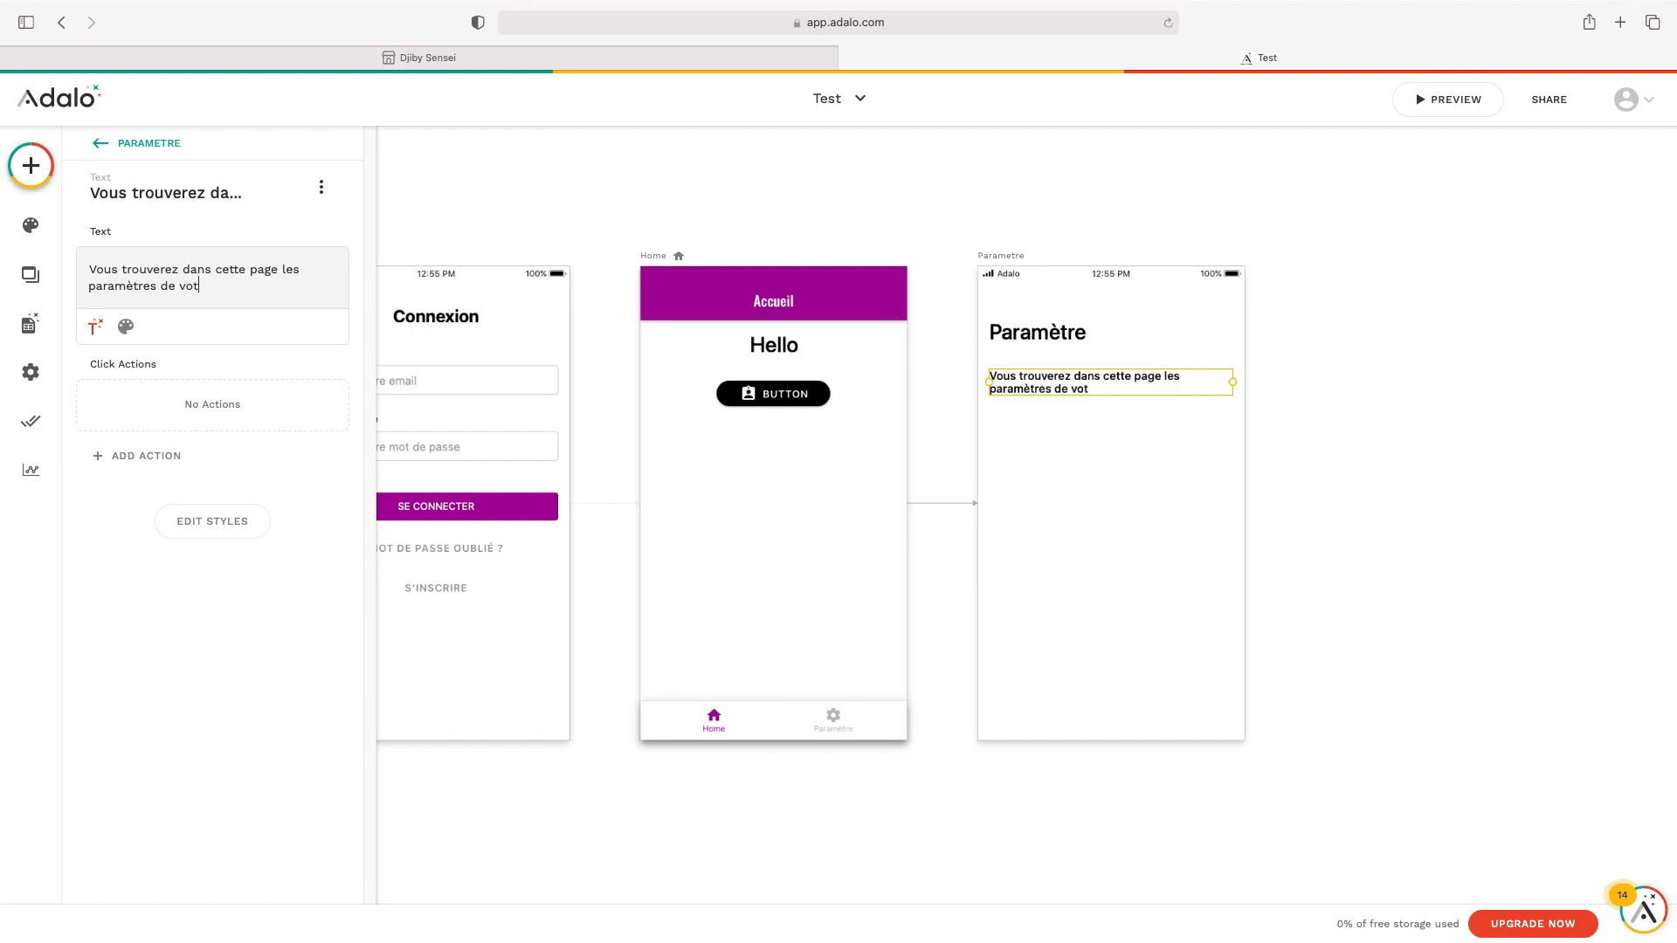
text(re pro)
click(1305, 390)
Narrow the description text box and shift it to the right
click(1173, 388)
click(1160, 465)
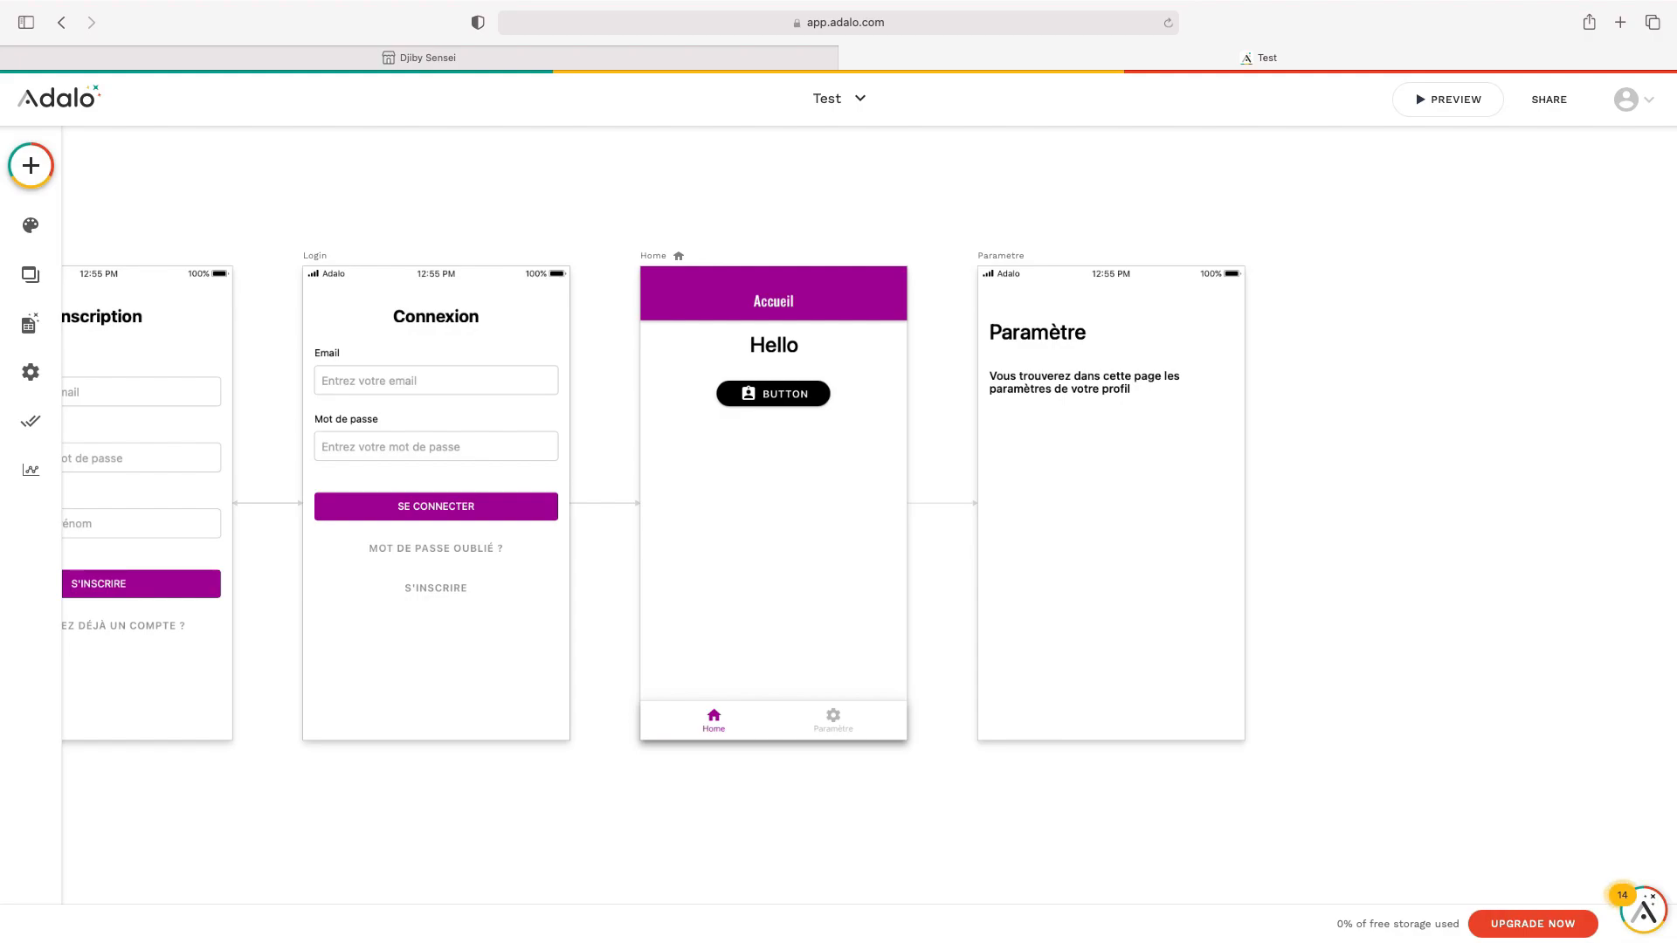
click(1058, 390)
drag(1057, 387, 1068, 378)
drag(1251, 380, 1209, 382)
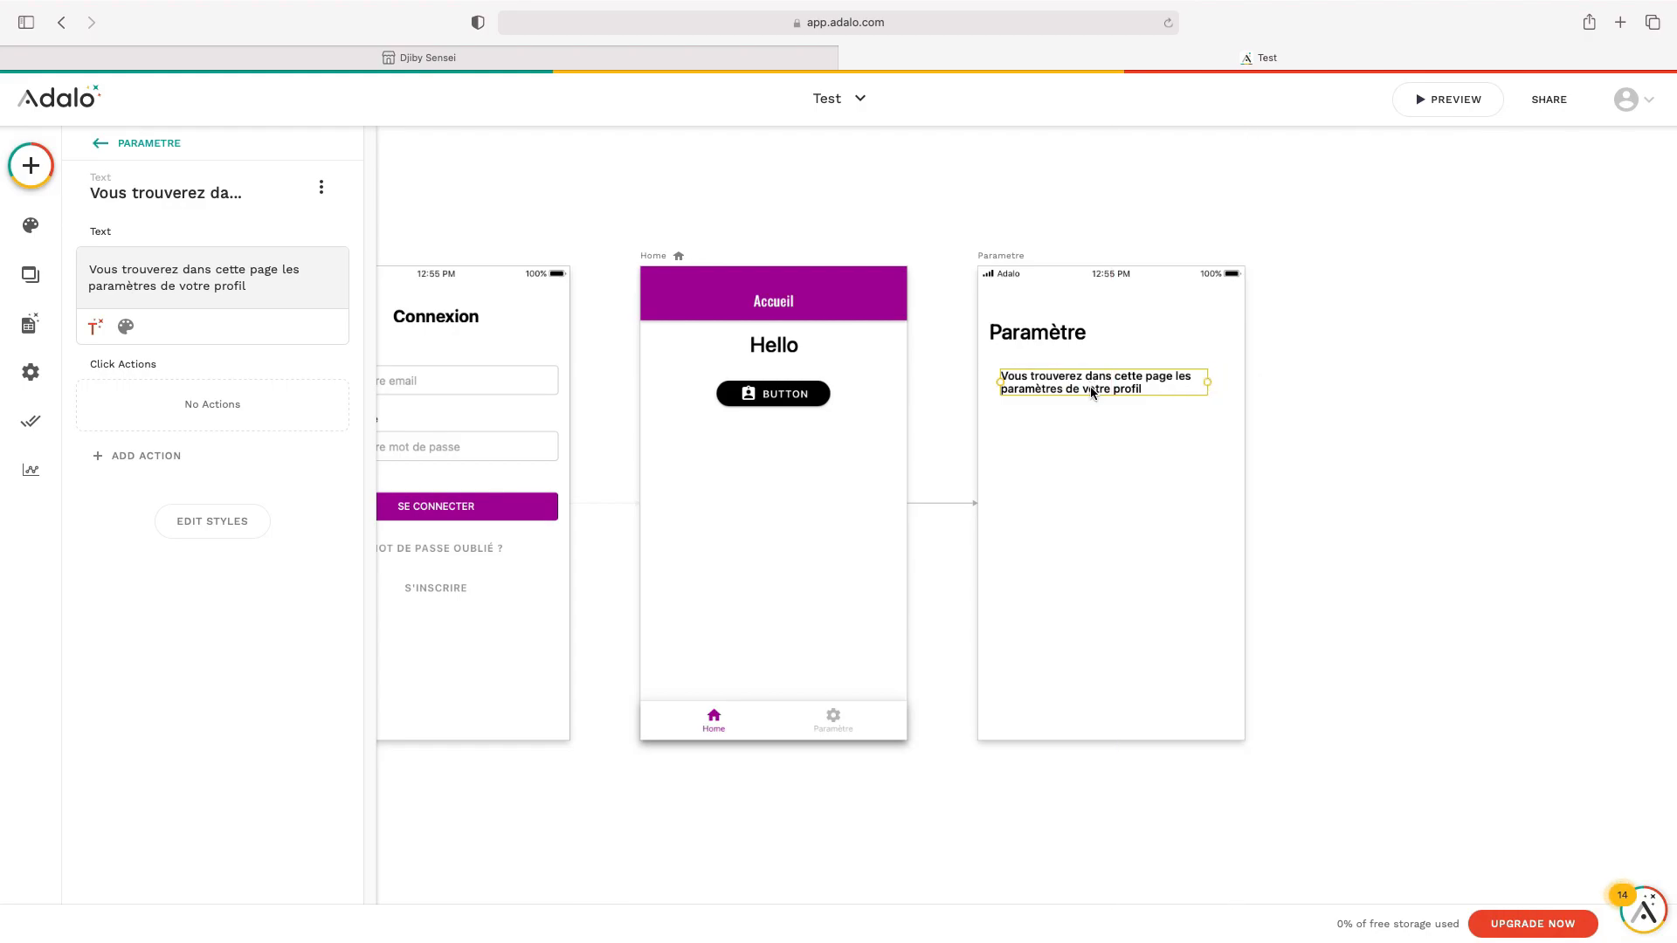
drag(1093, 390, 1113, 391)
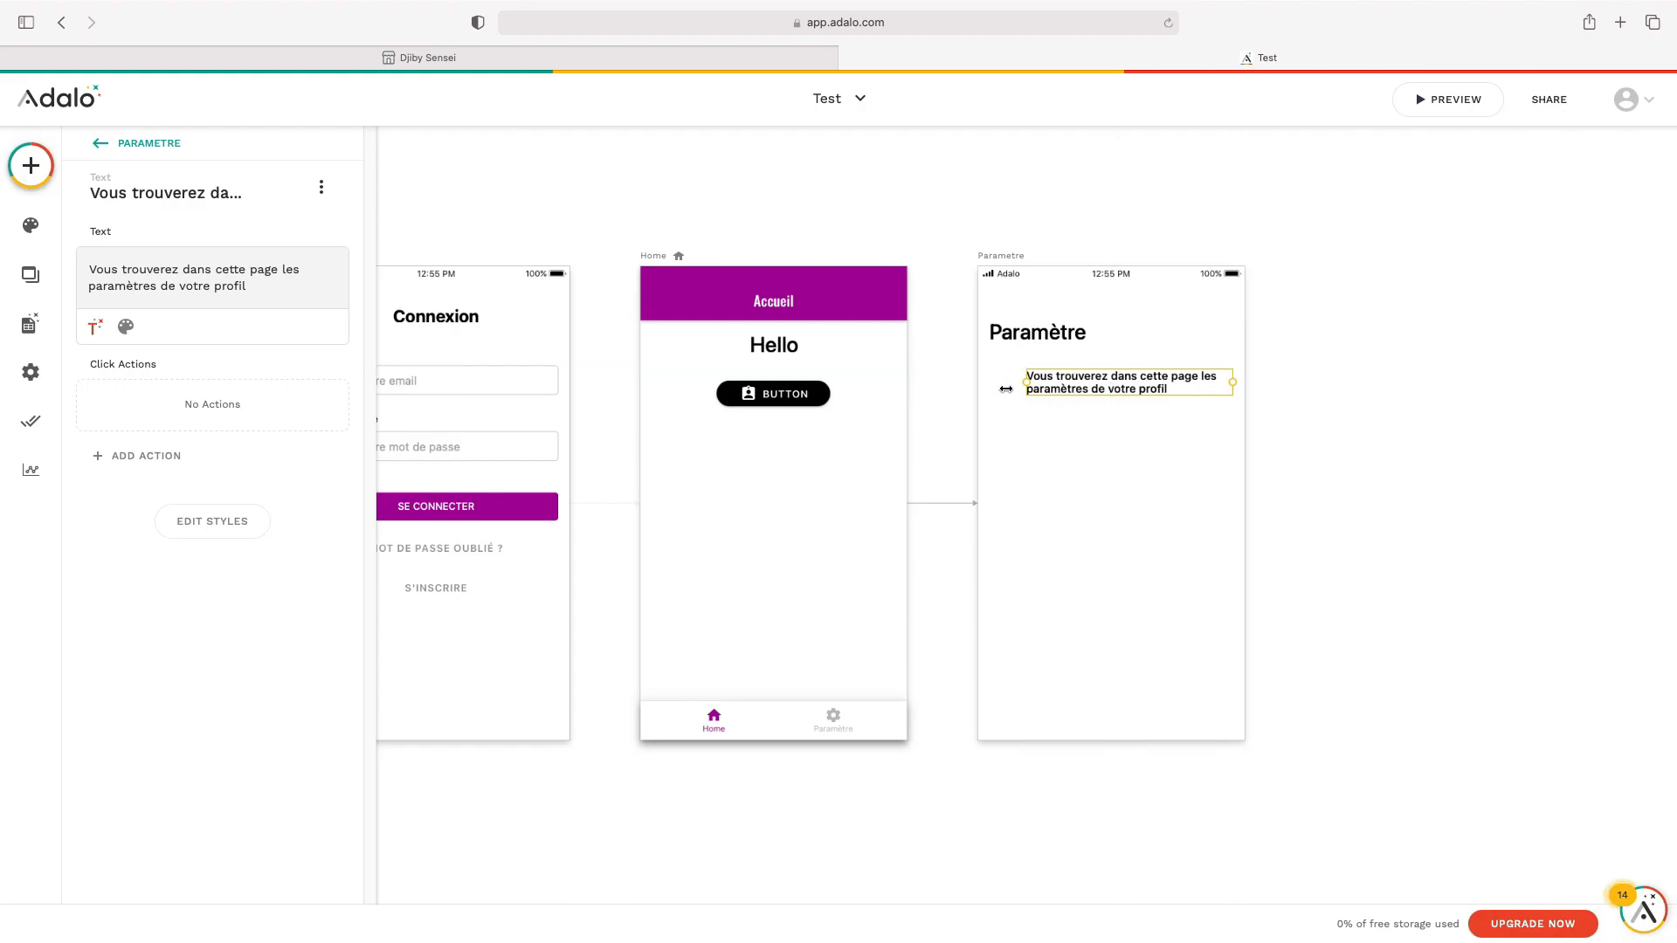
click(998, 387)
Place an Icon left of the description and change it from bike to info
click(32, 167)
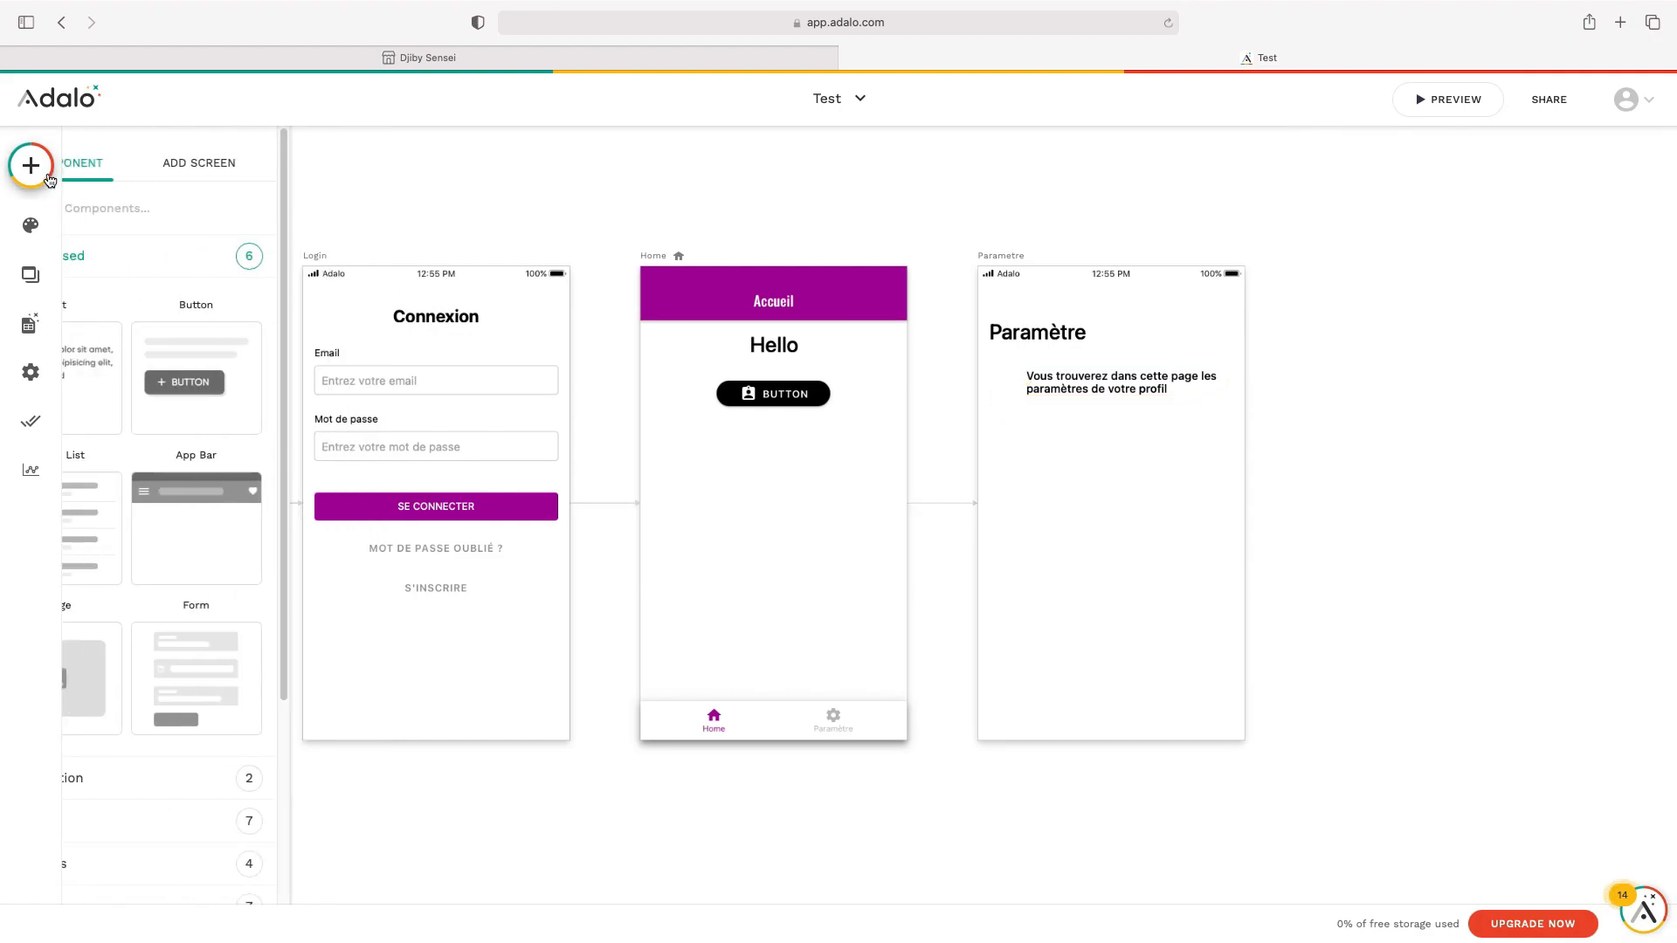
text(icon)
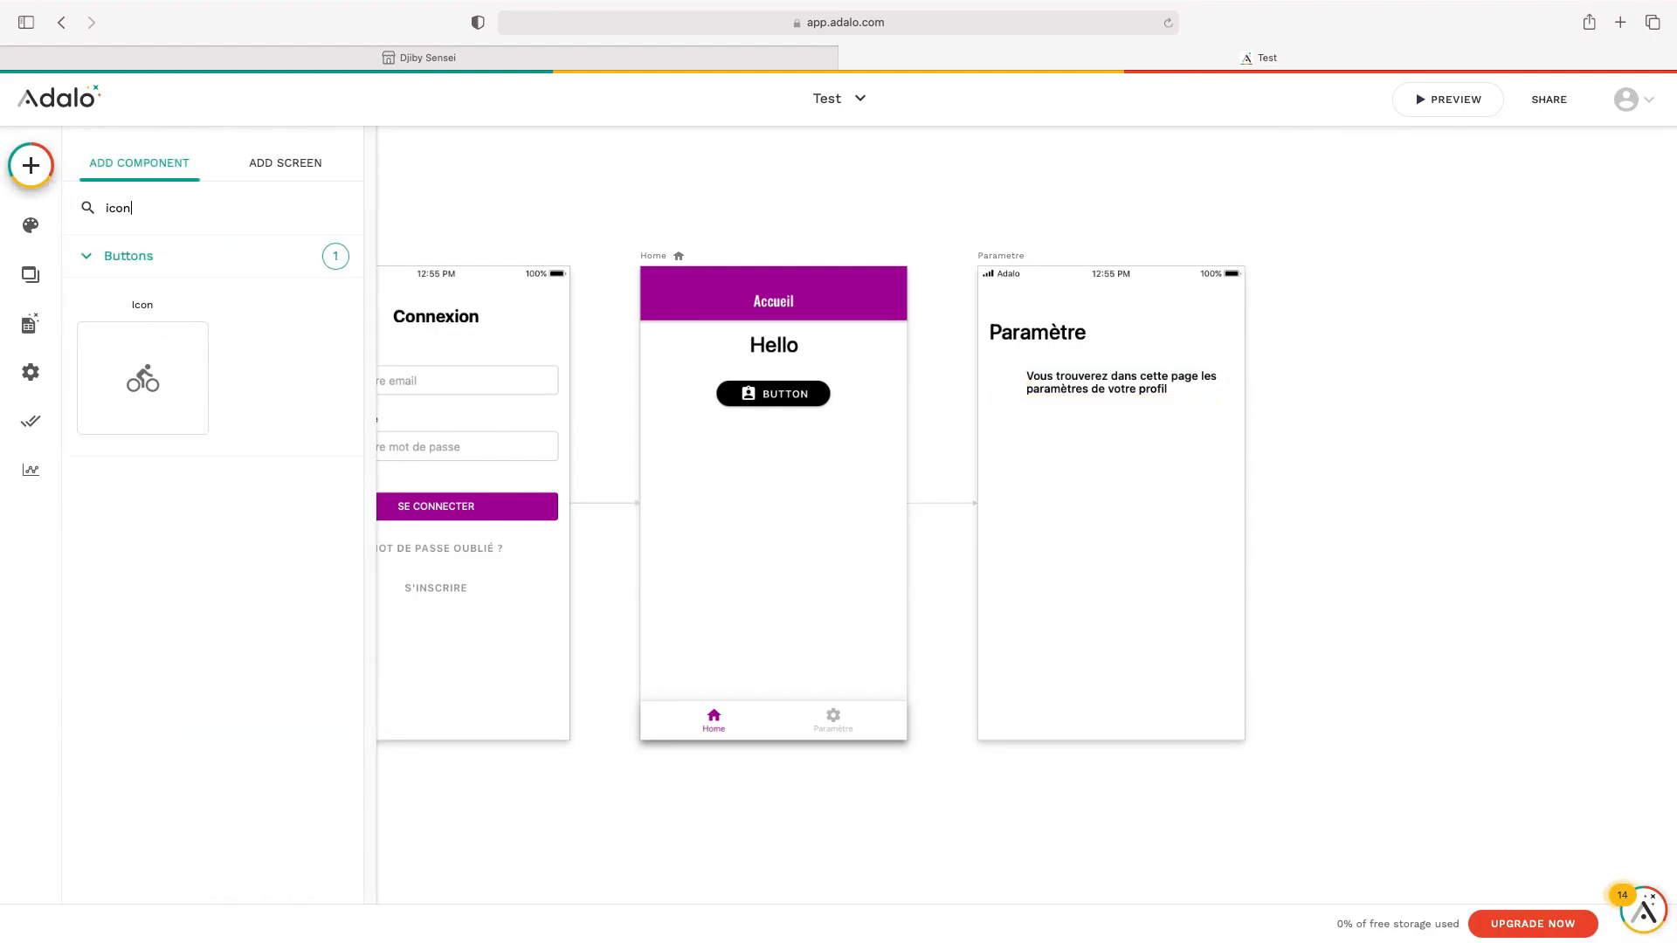
drag(125, 393, 1001, 390)
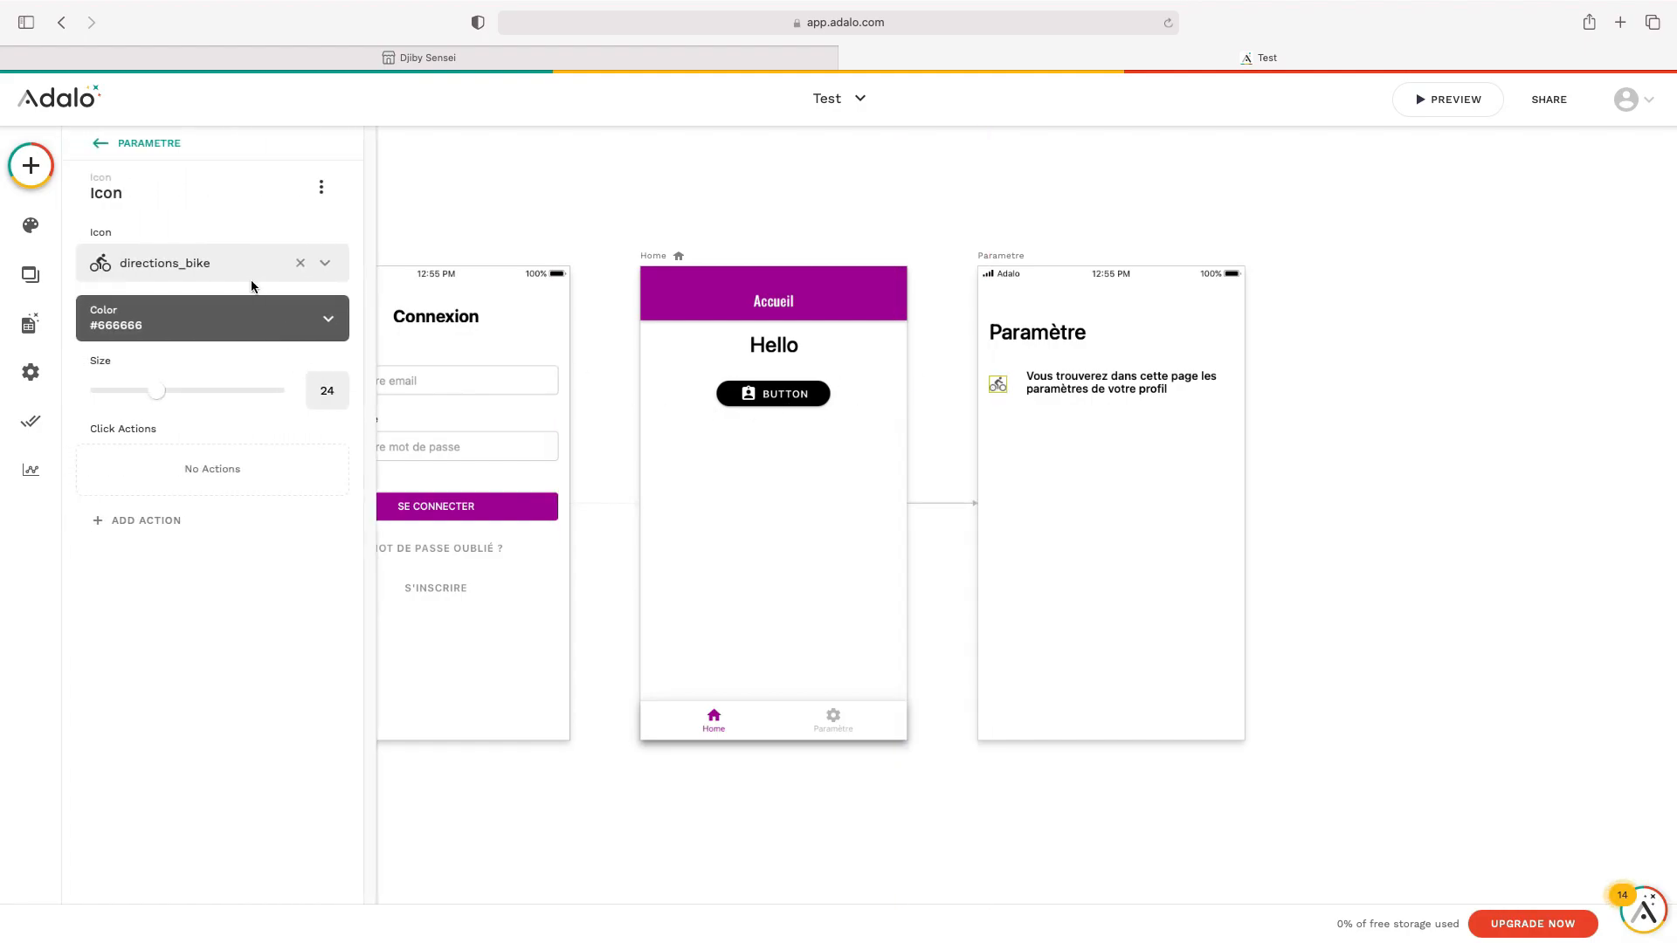
click(301, 263)
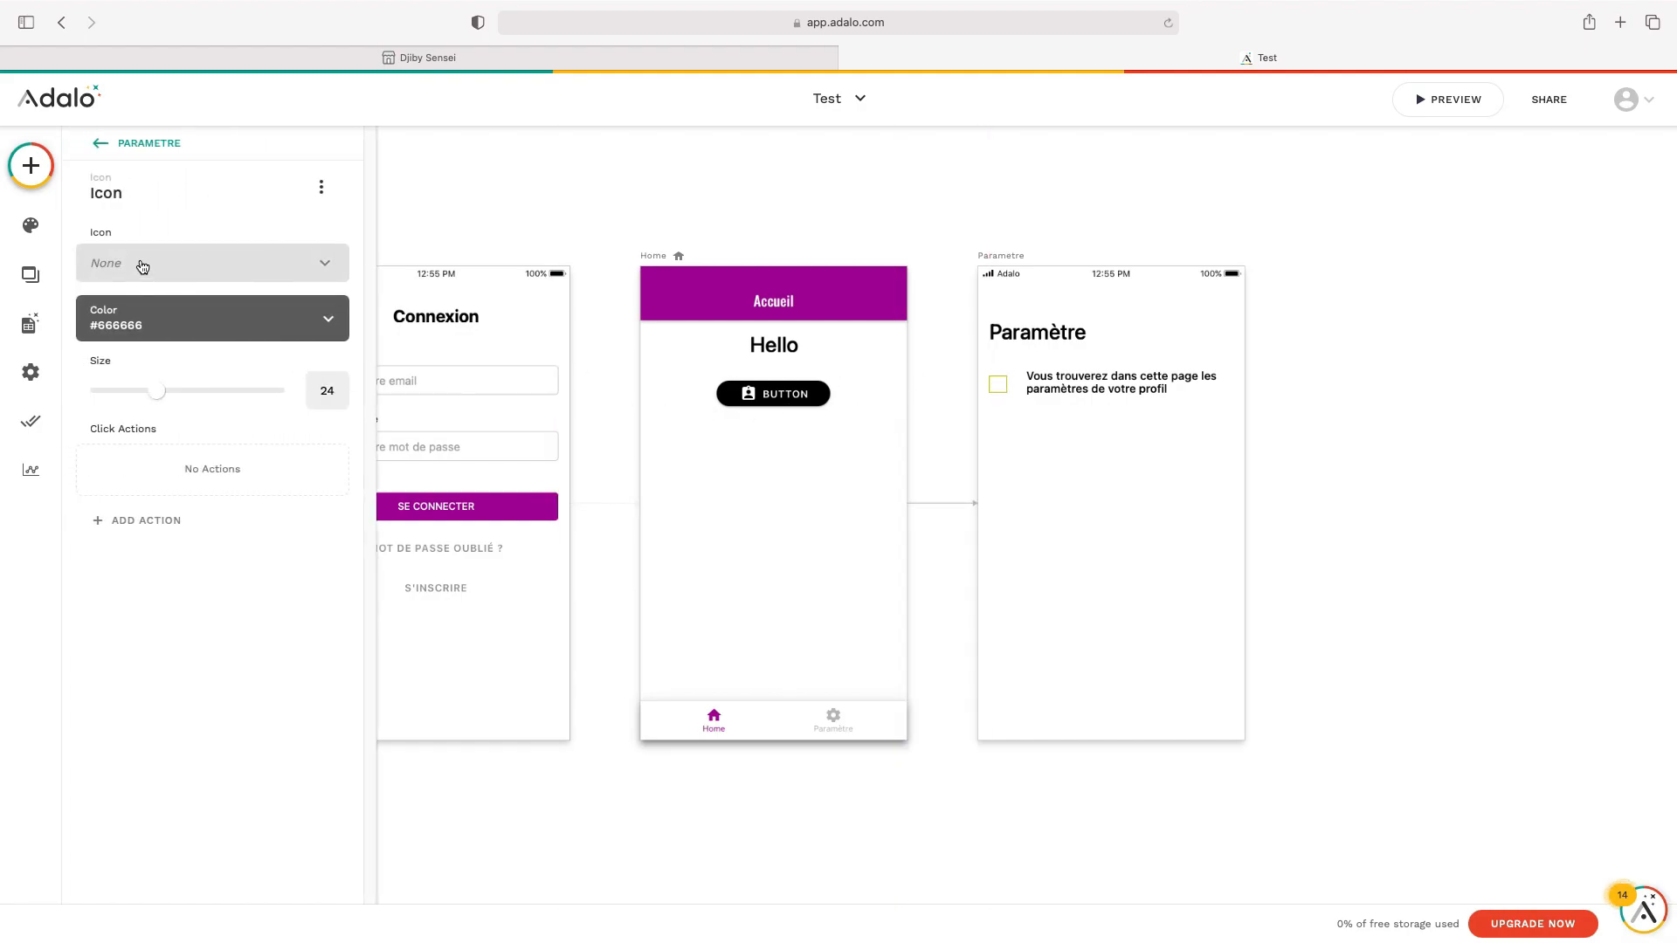
click(143, 264)
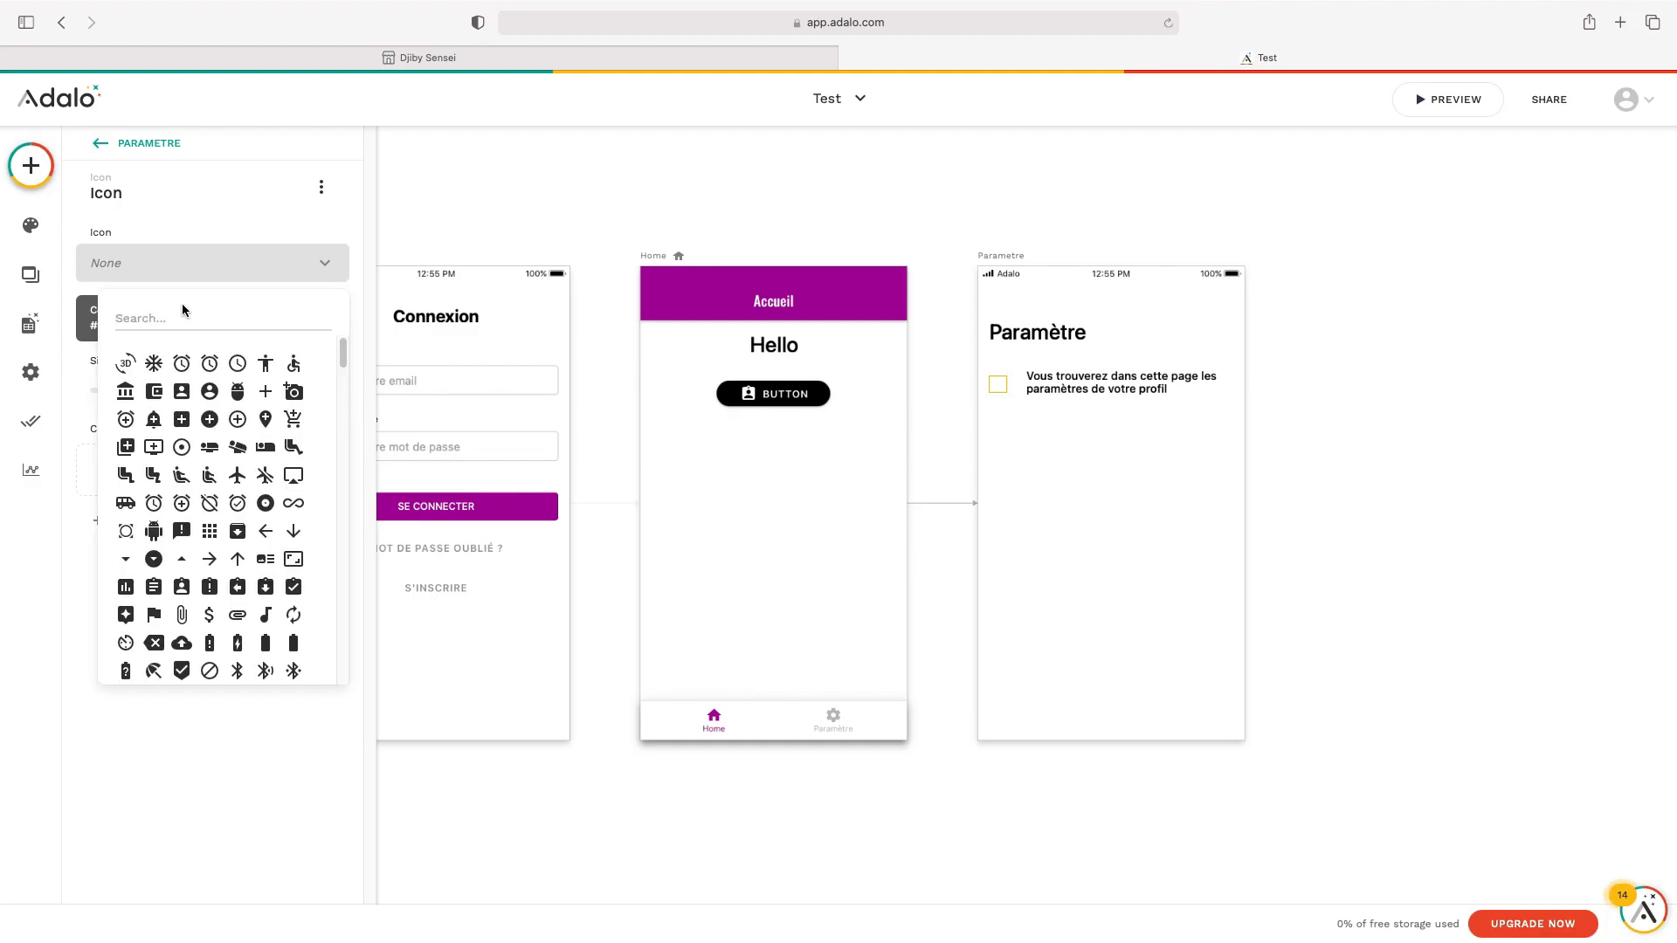
text(info)
click(126, 363)
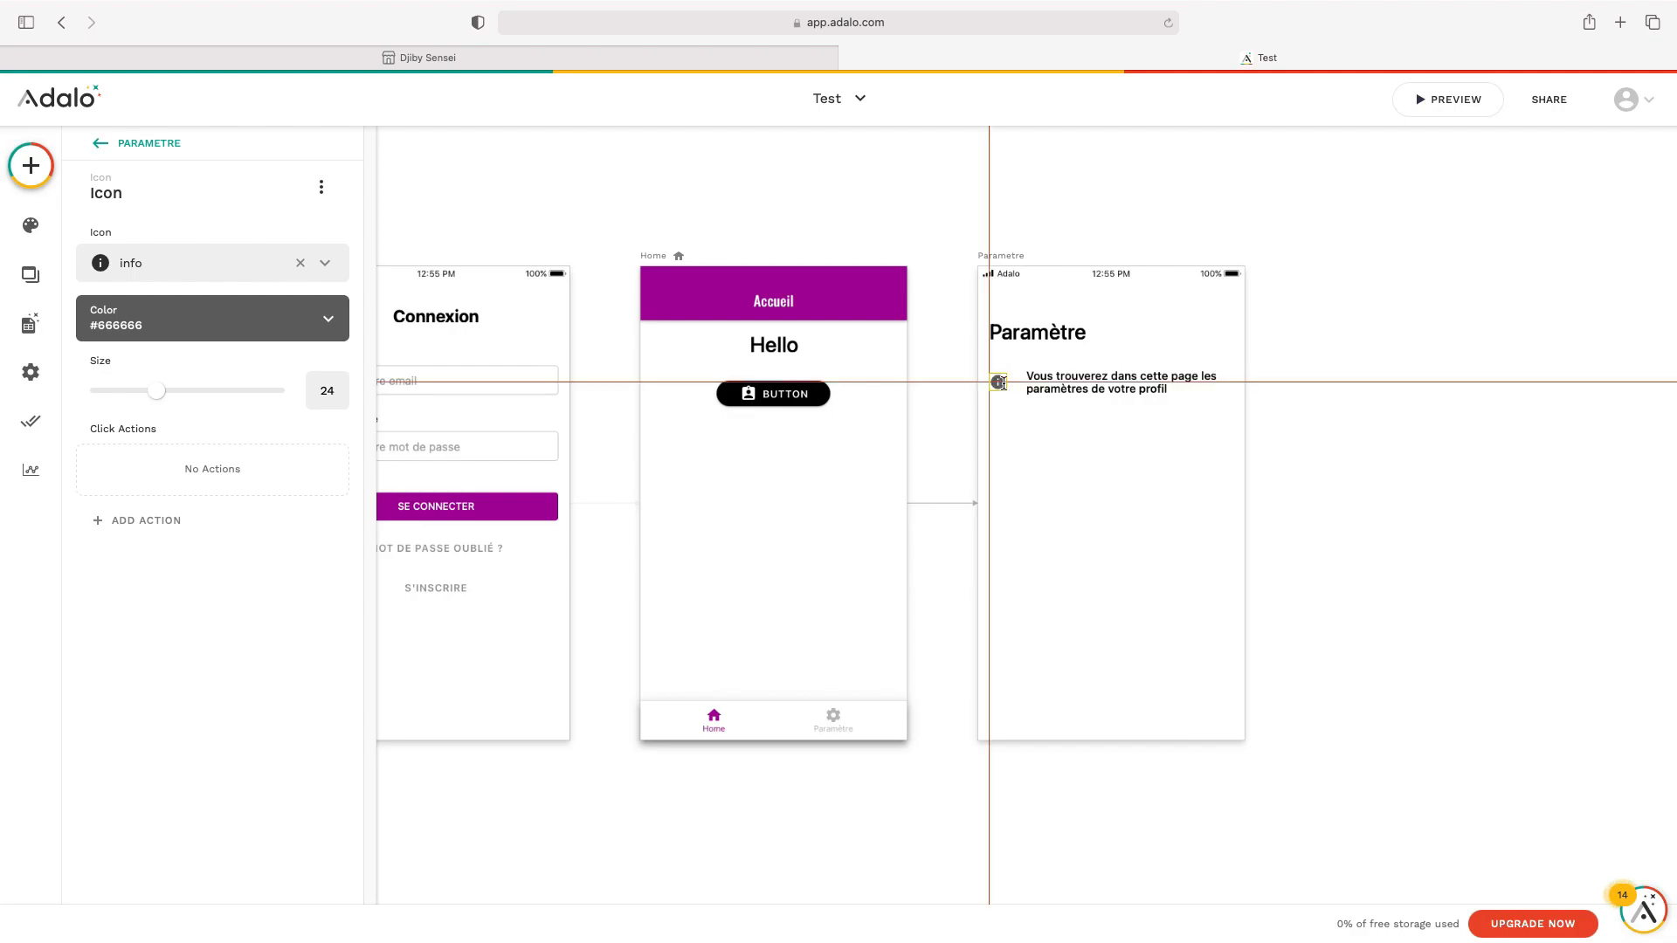
click(1352, 445)
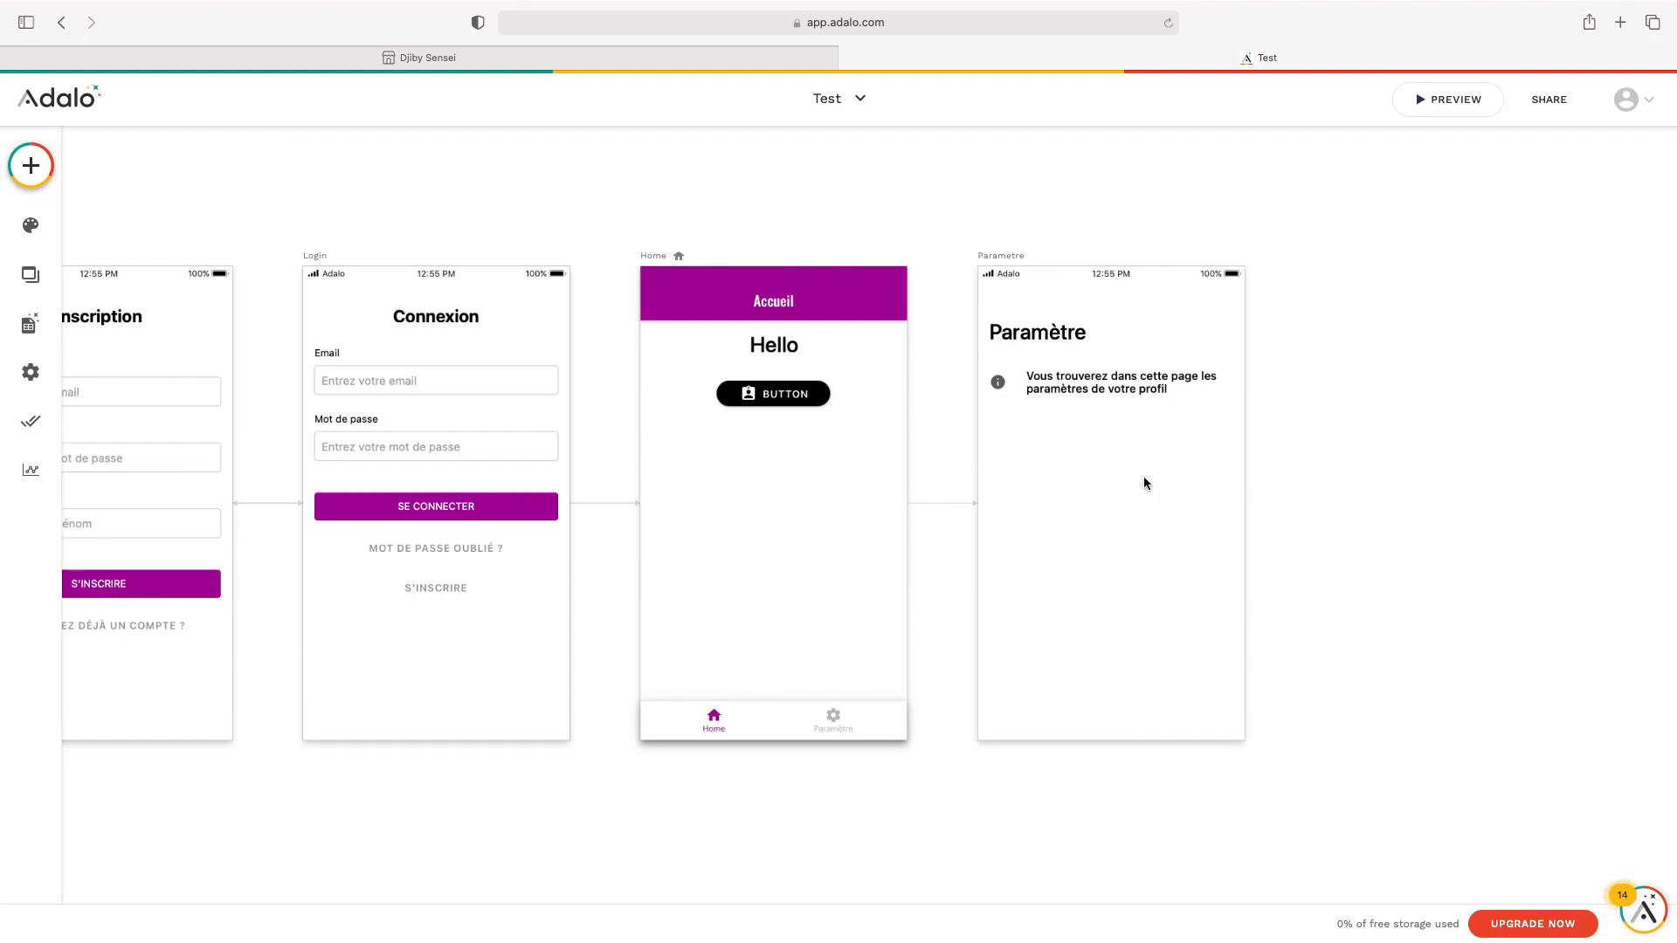
Add a text below the description showing the logged-in user's Full Name
click(23, 177)
drag(134, 323, 1024, 429)
triple_click(141, 263)
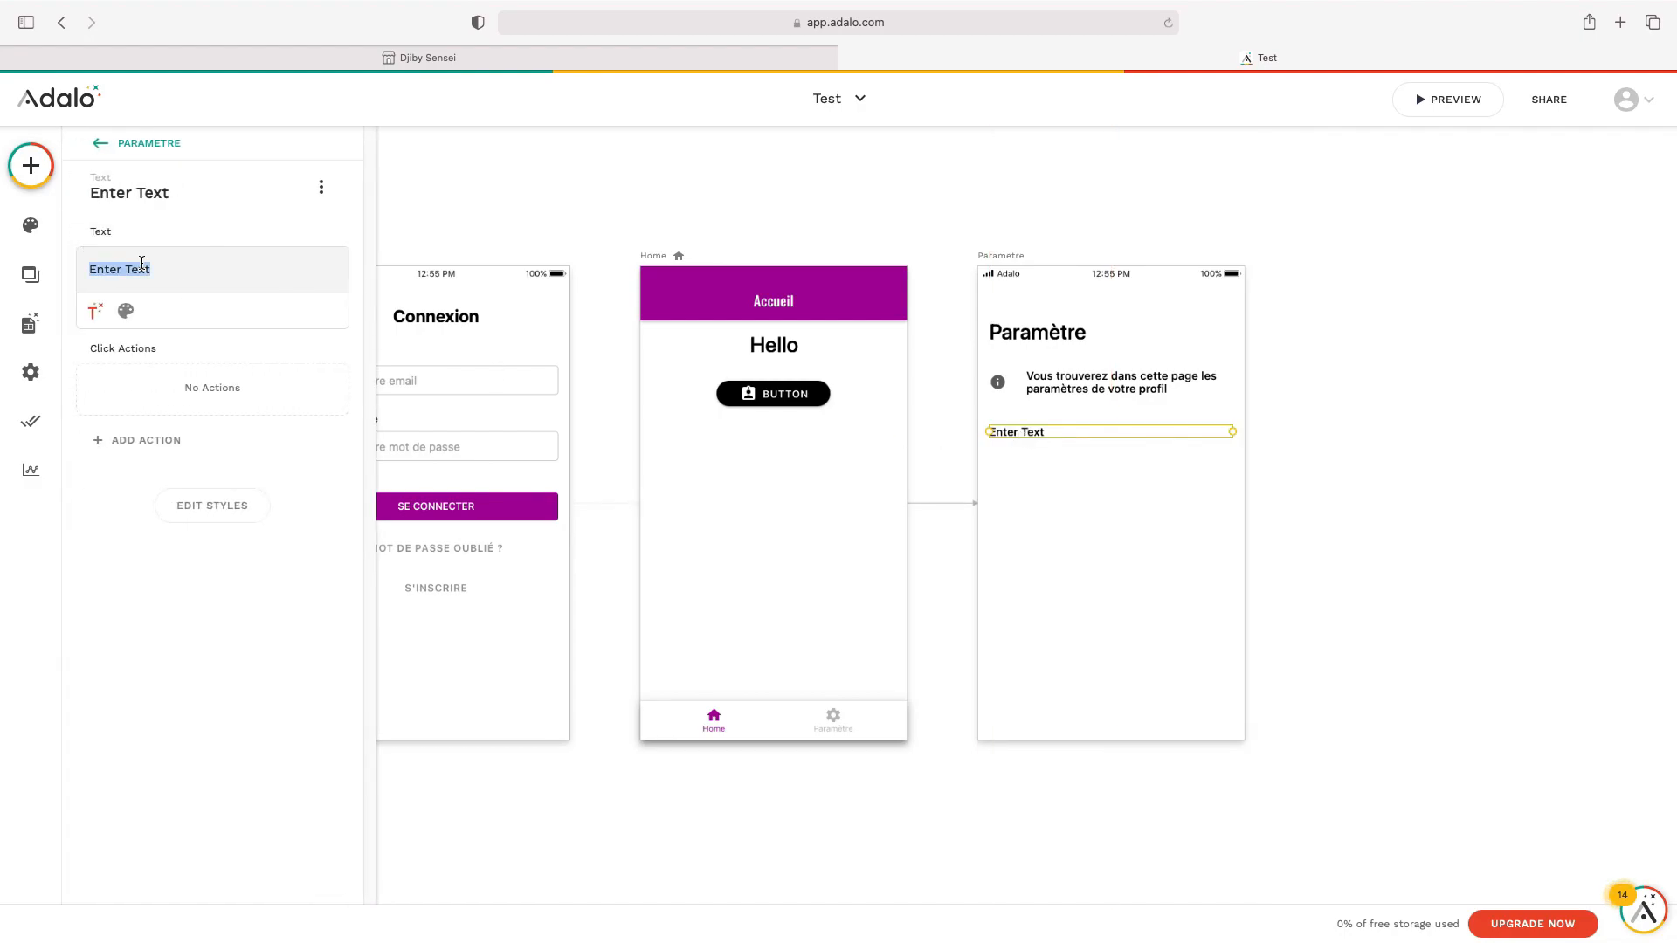
key(BackSpace)
click(96, 321)
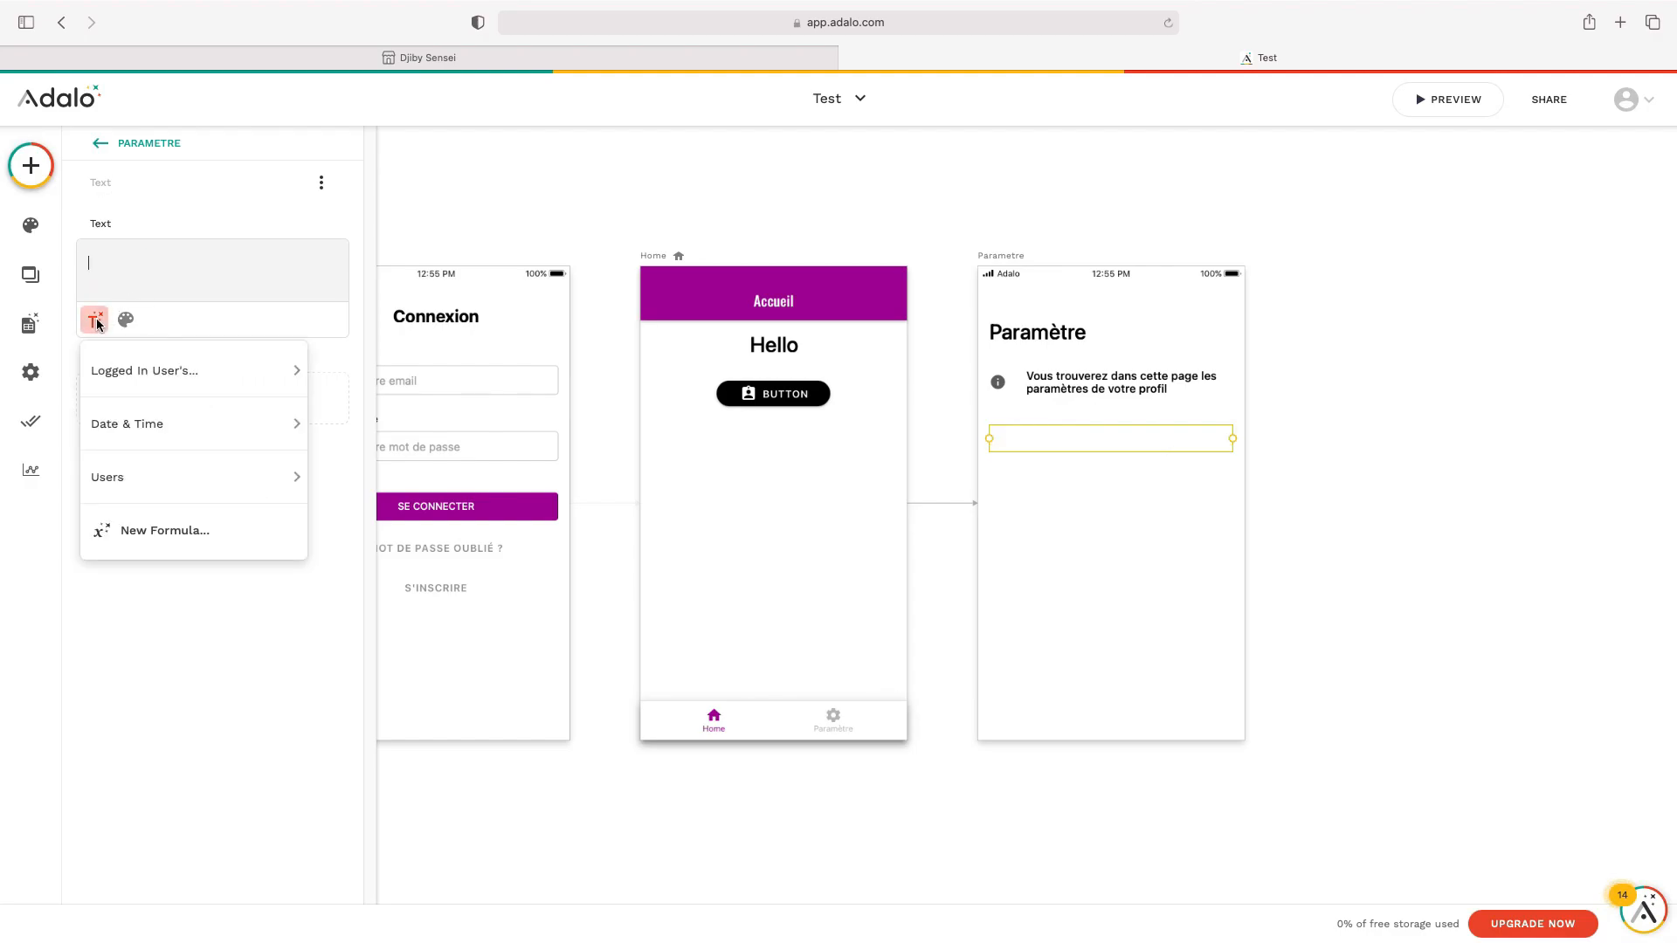
mouse_move(146, 370)
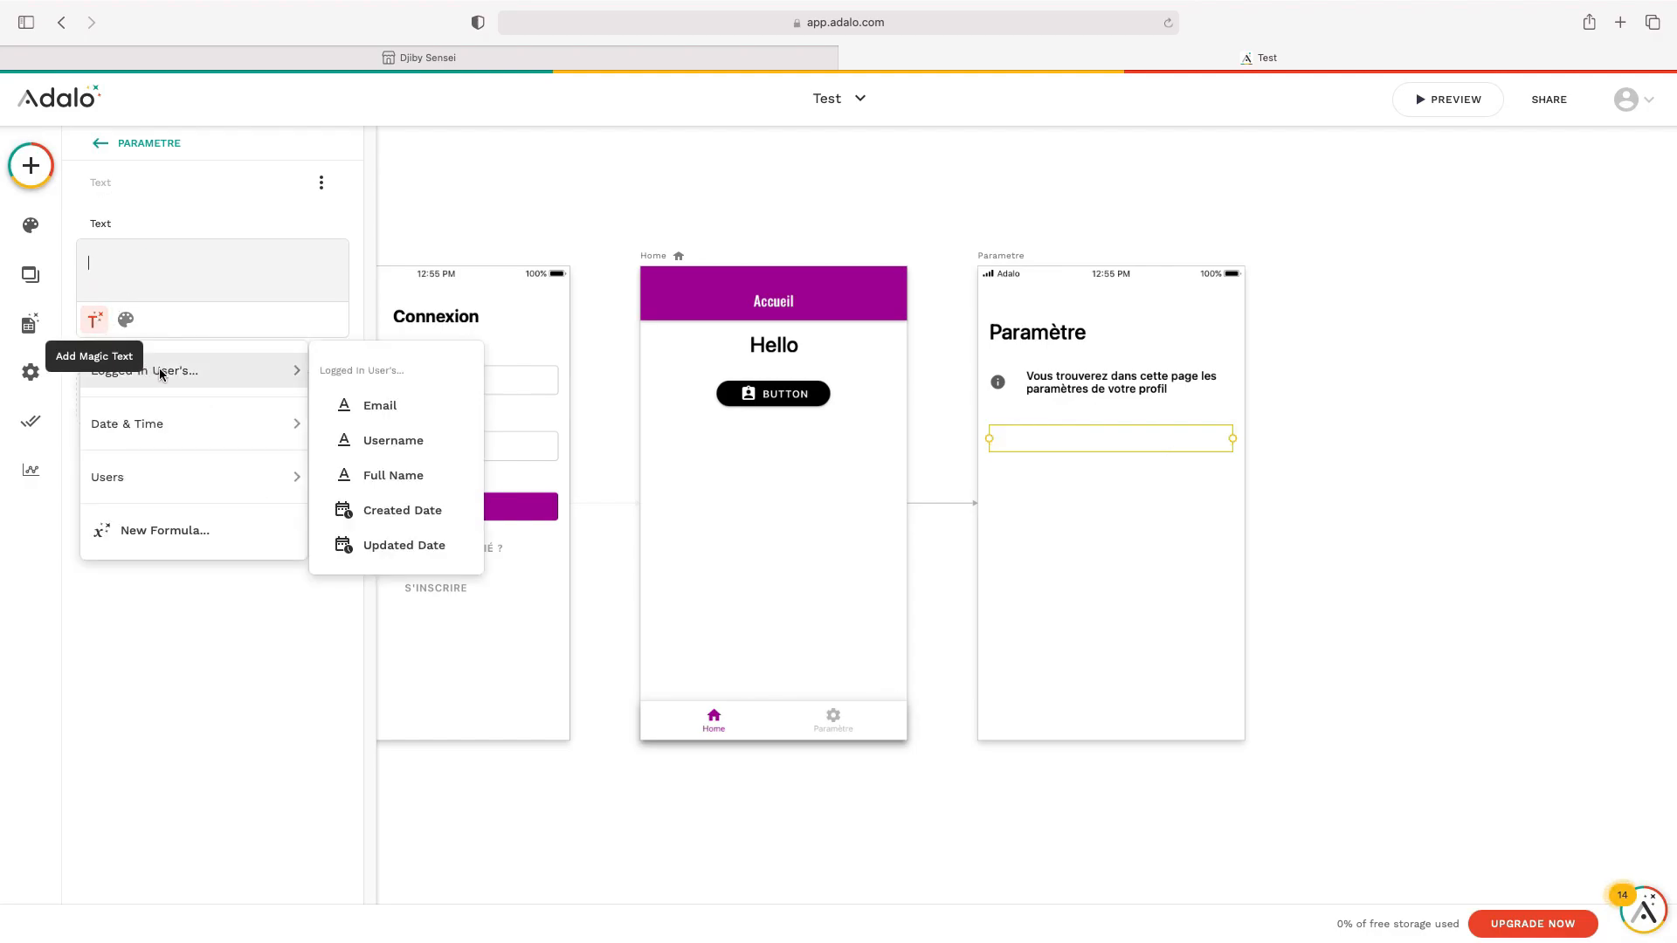
click(397, 475)
click(1401, 445)
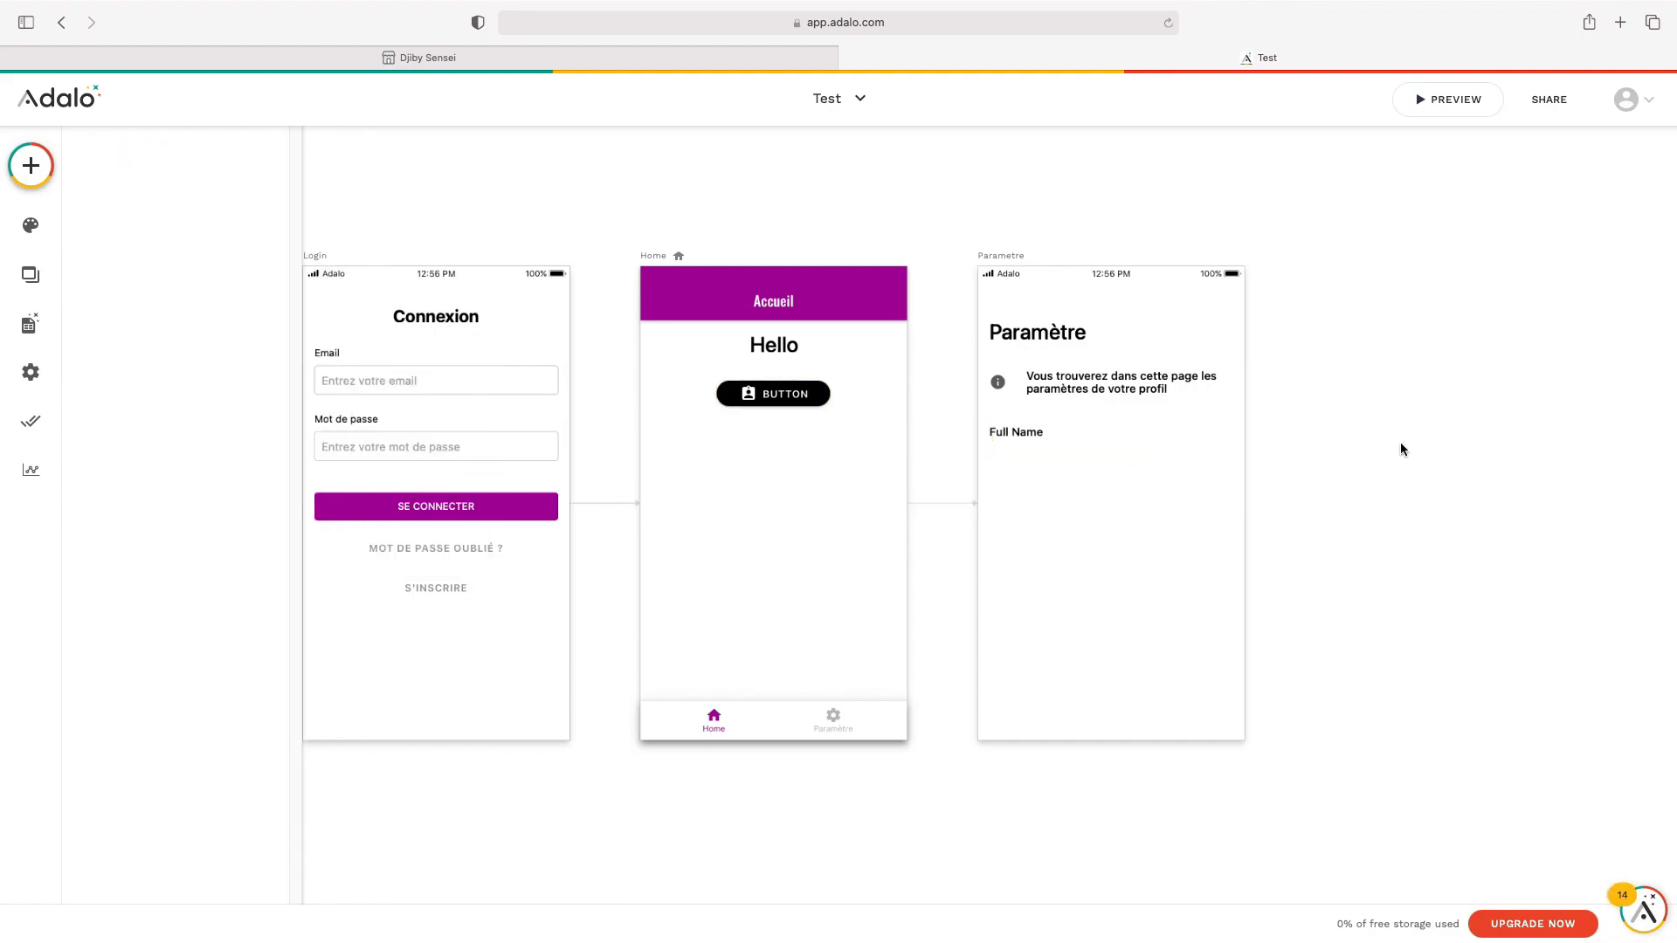
click(1030, 439)
click(255, 305)
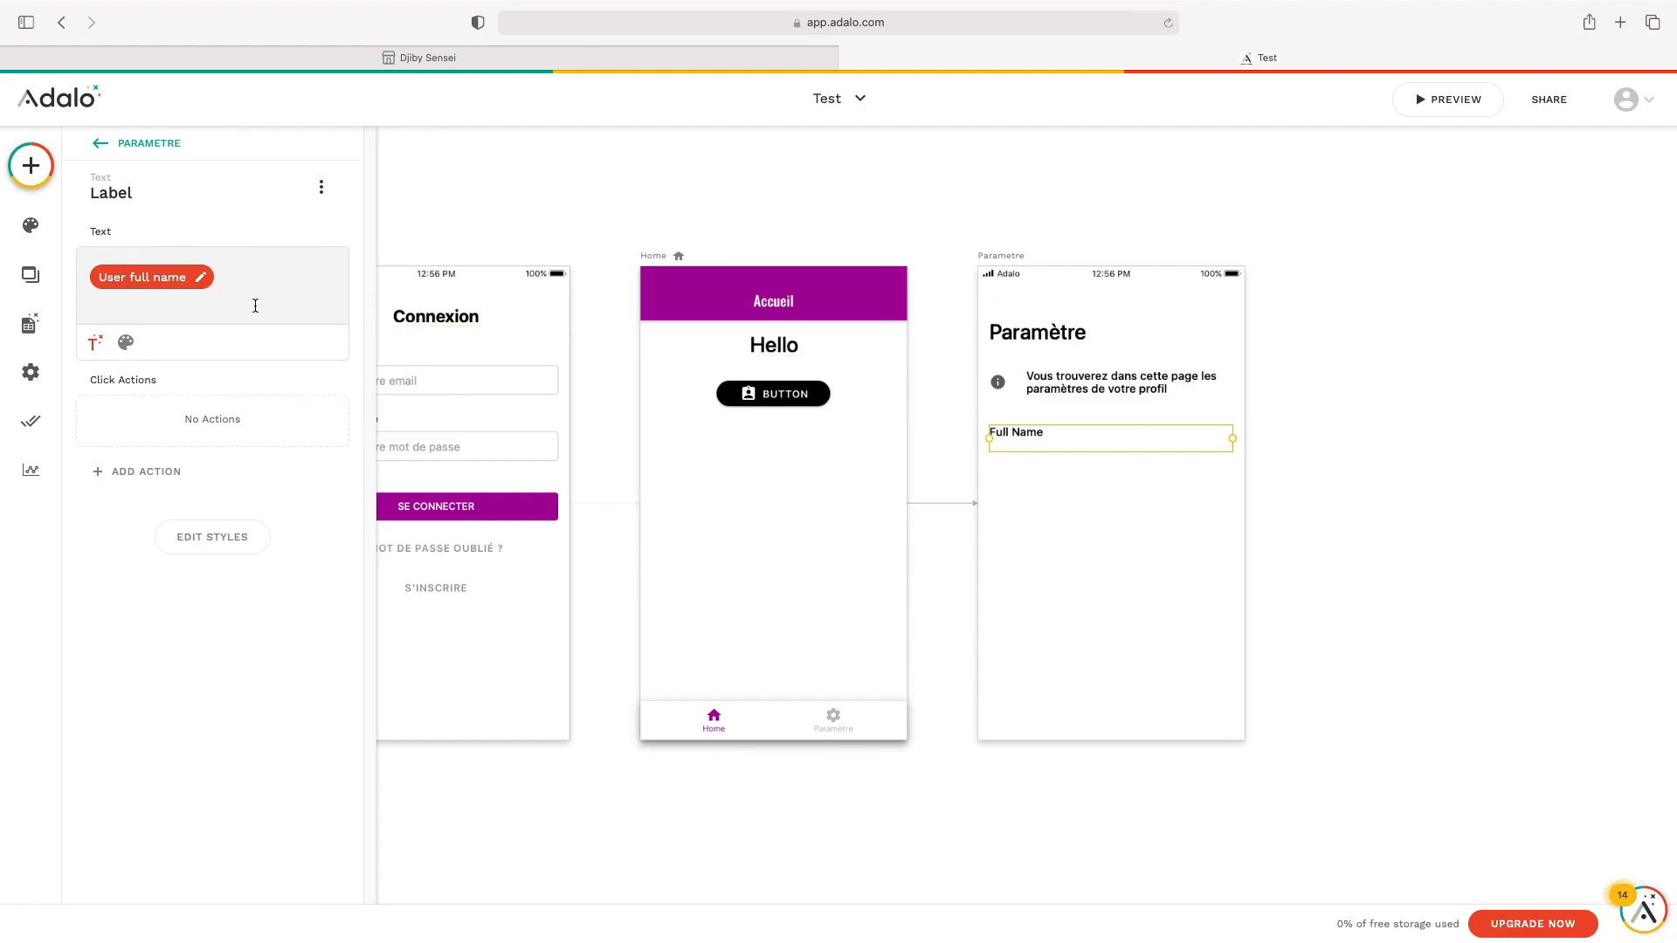
key(BackSpace)
click(1269, 458)
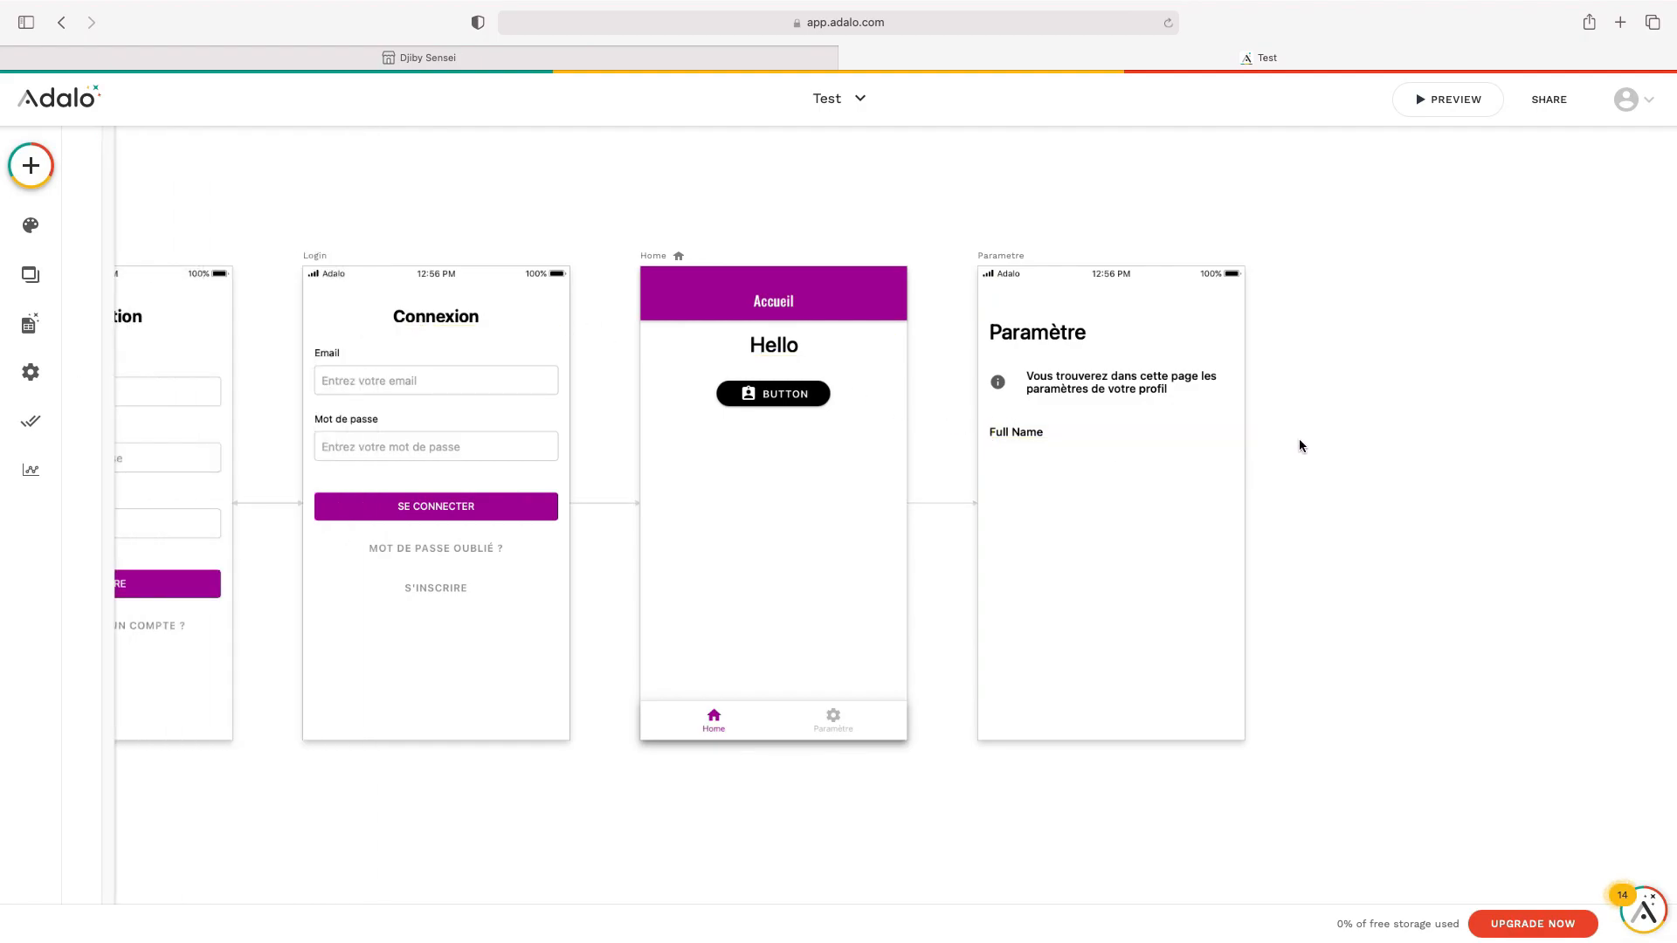
Add another text below it showing the logged-in user's Email
click(31, 168)
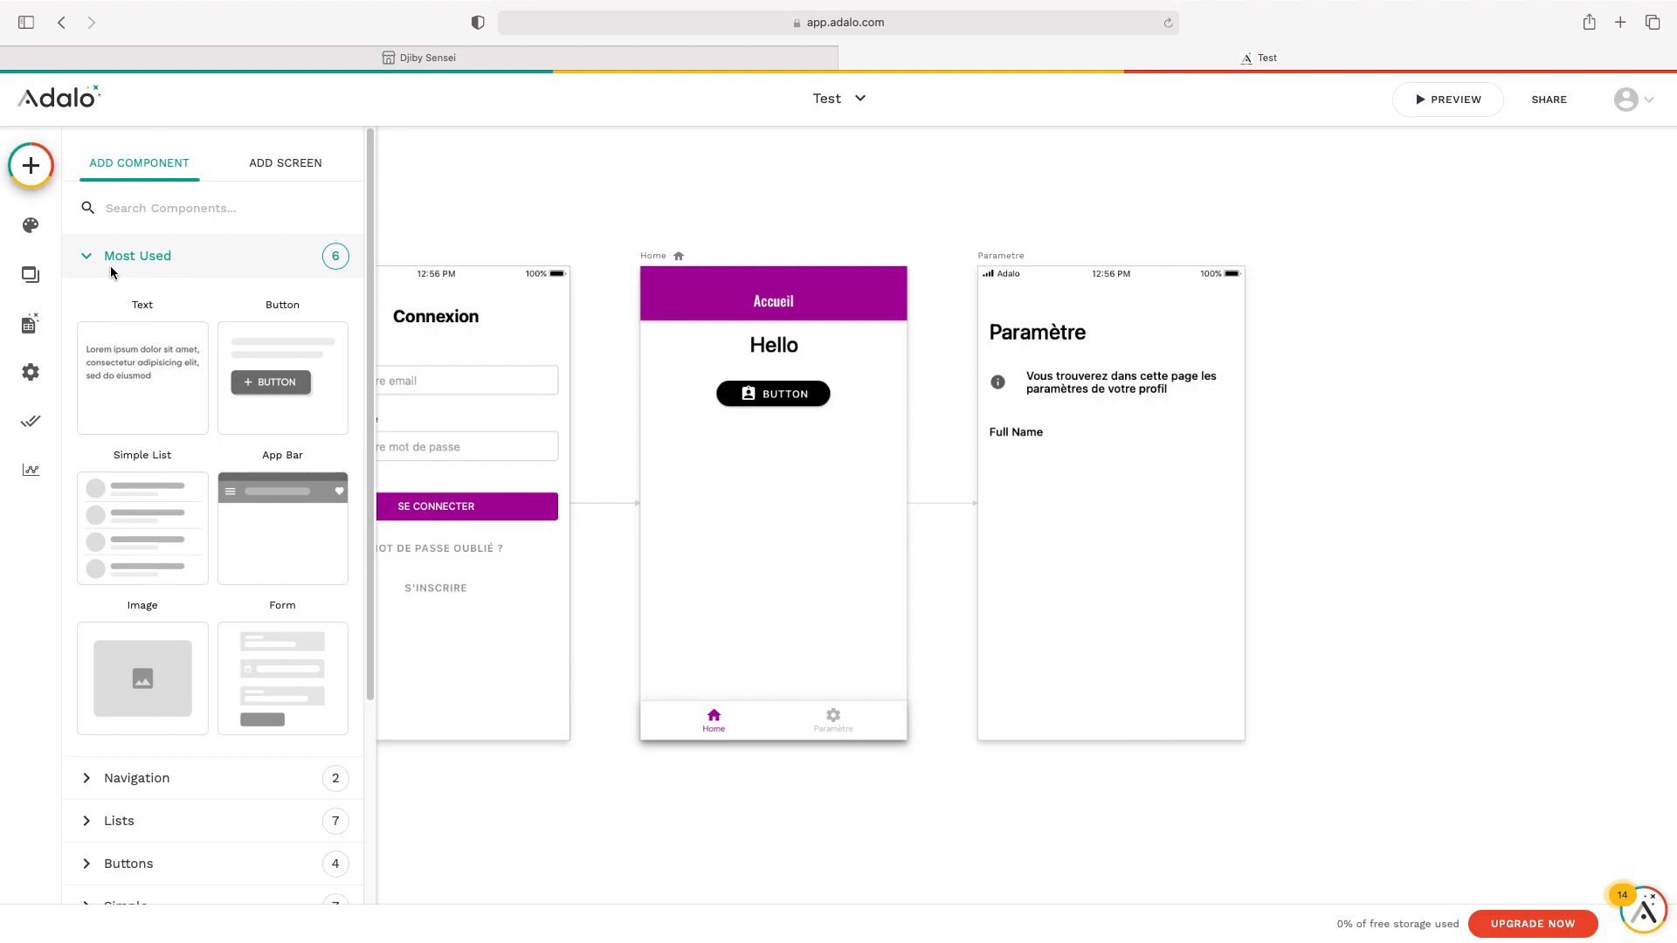
drag(145, 365, 1024, 466)
triple_click(178, 271)
key(BackSpace)
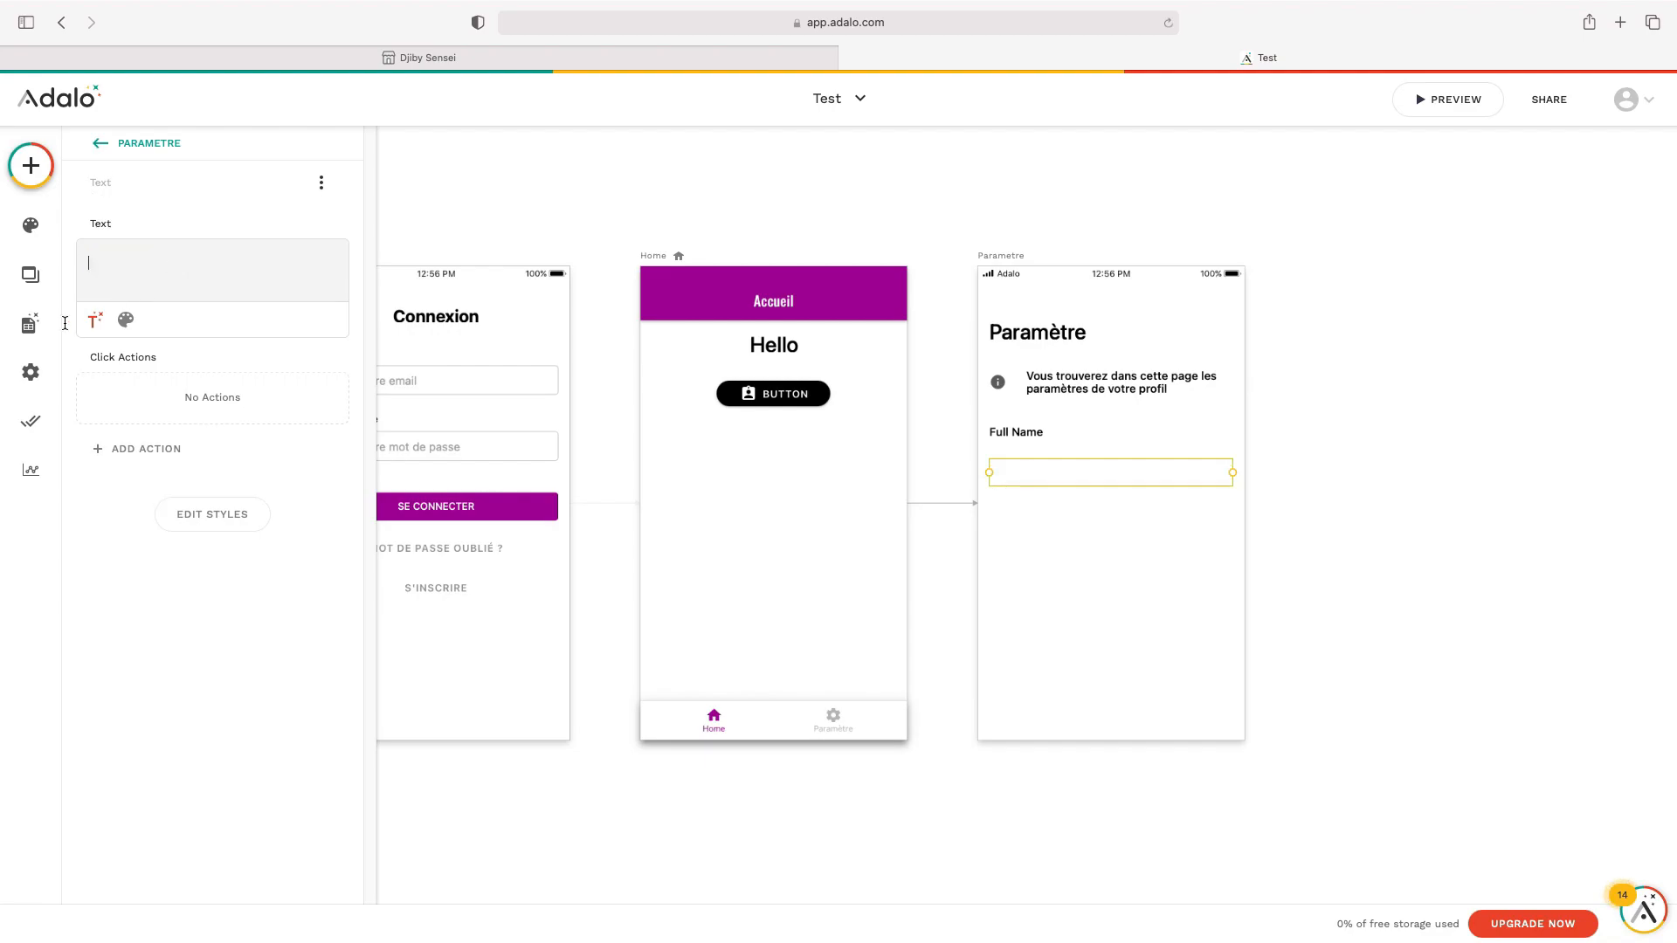
click(98, 311)
mouse_move(217, 364)
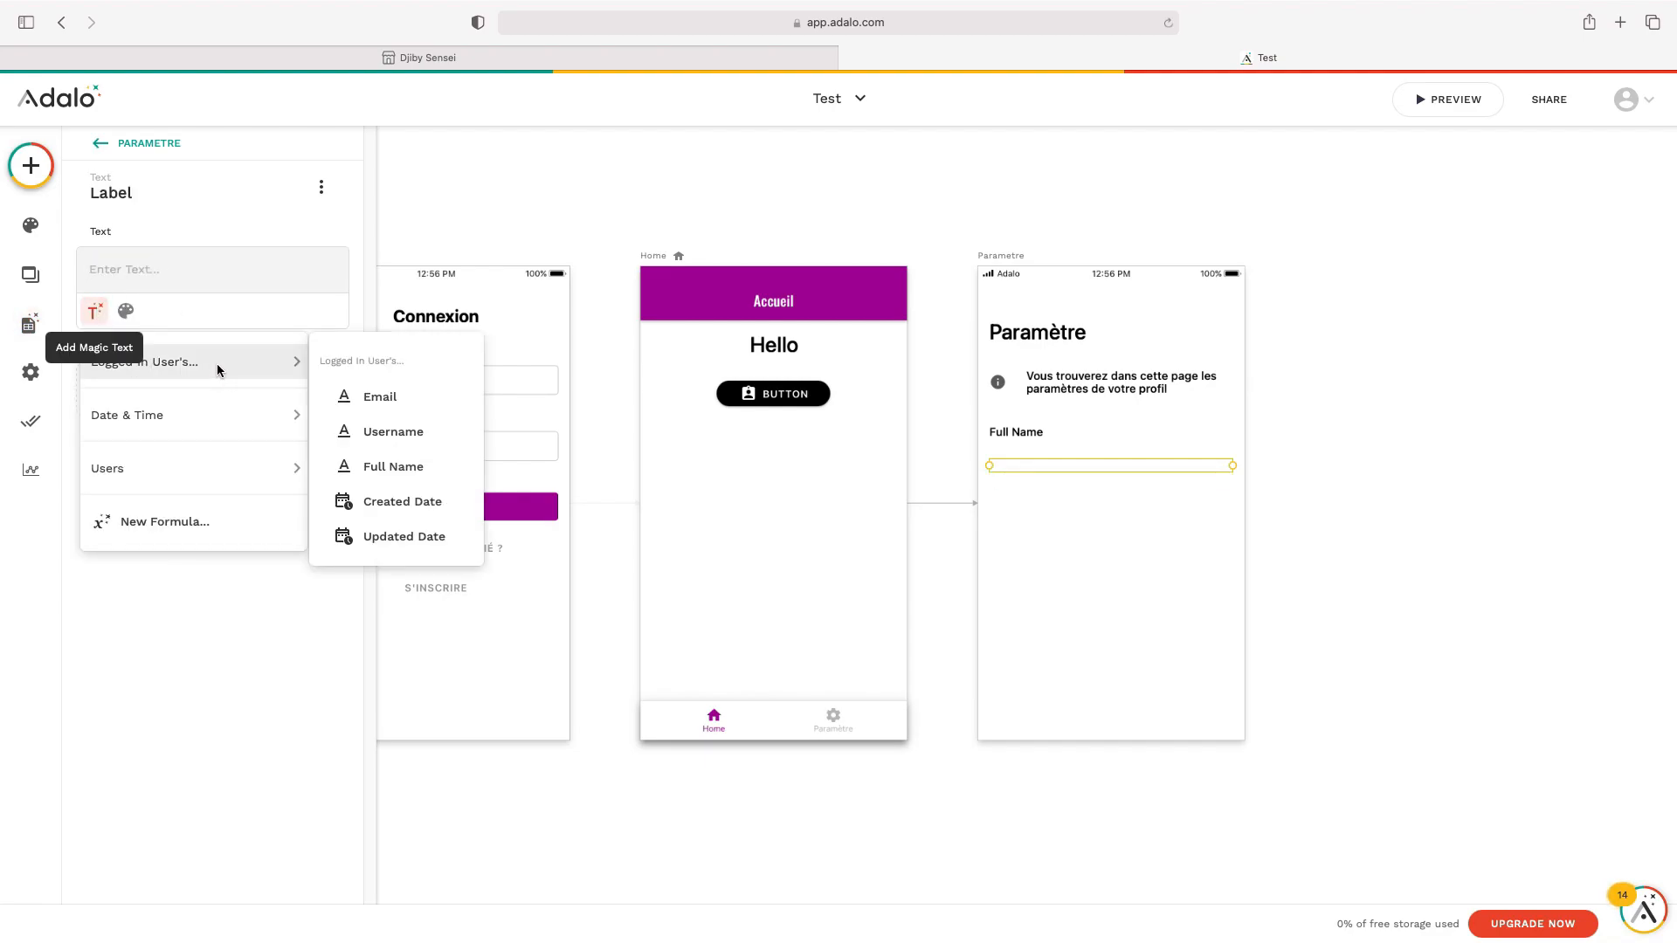
click(386, 414)
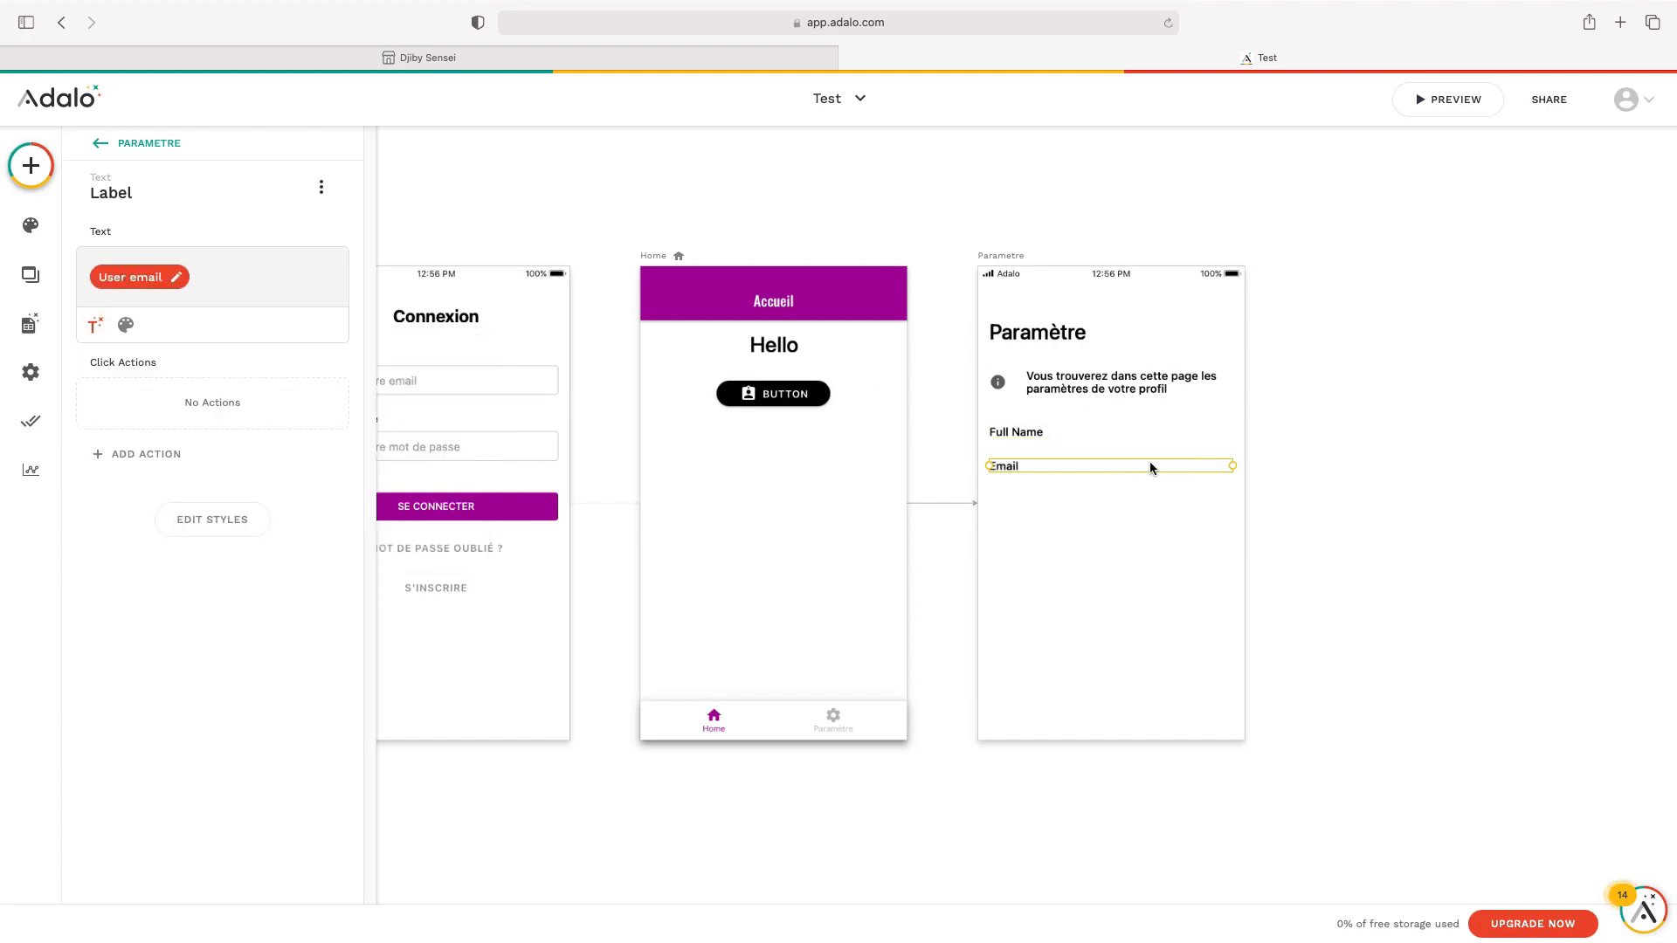
click(978, 775)
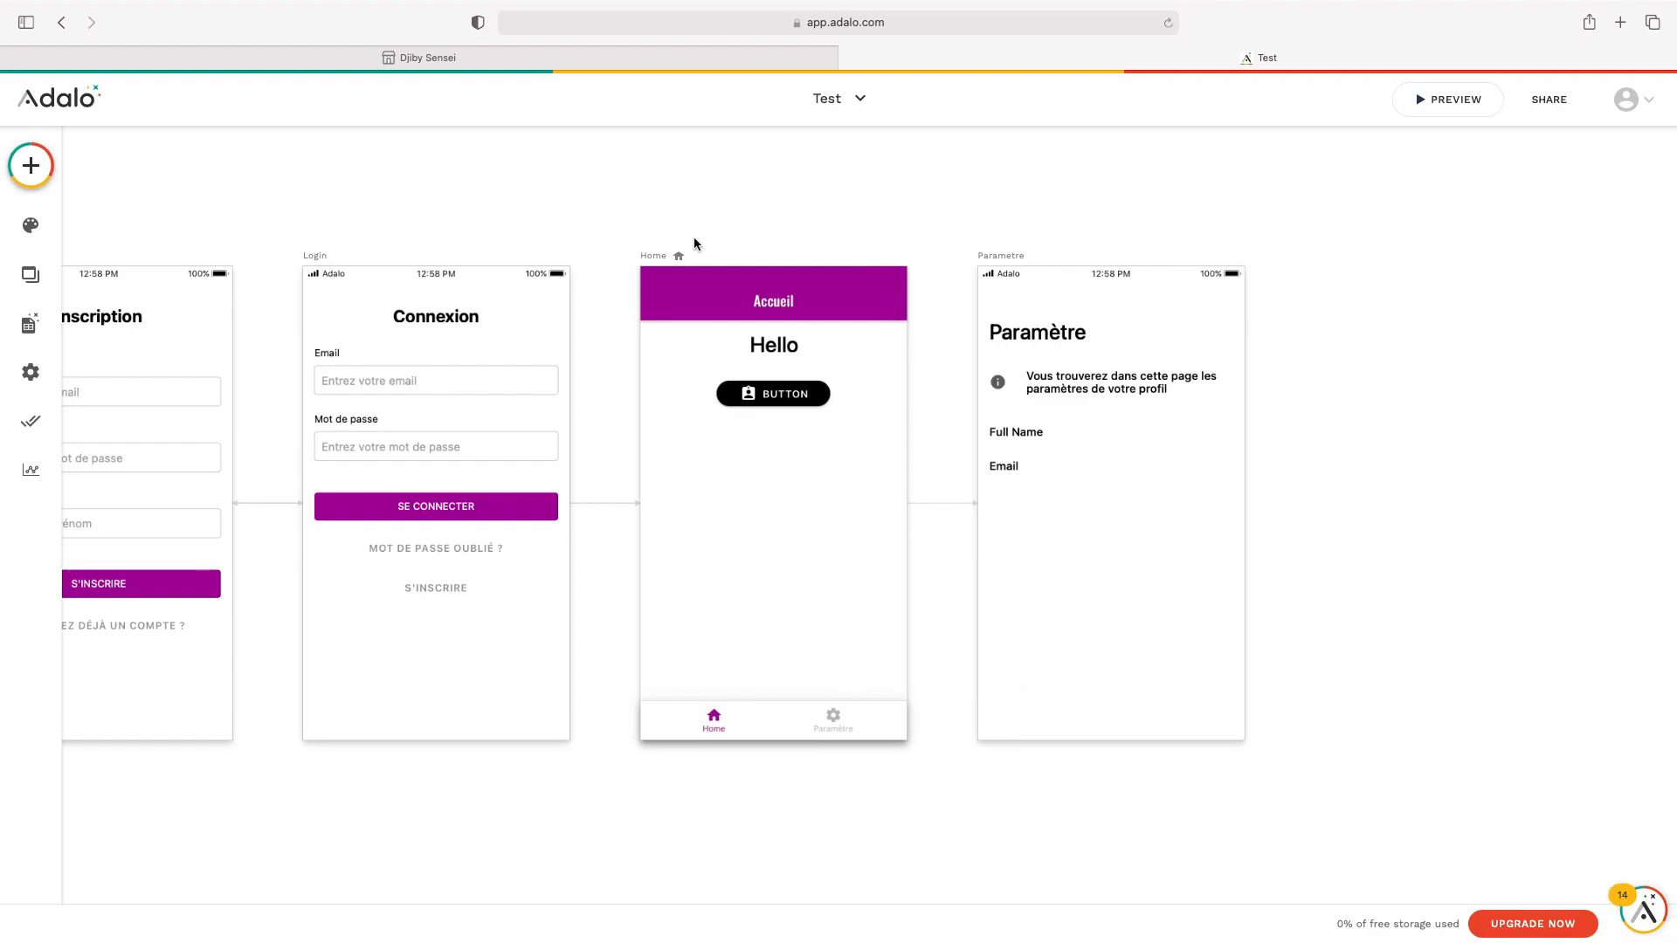
Paste Home's tab bar onto the Parametre screen and make Second Tab (Paramètre) active
click(774, 722)
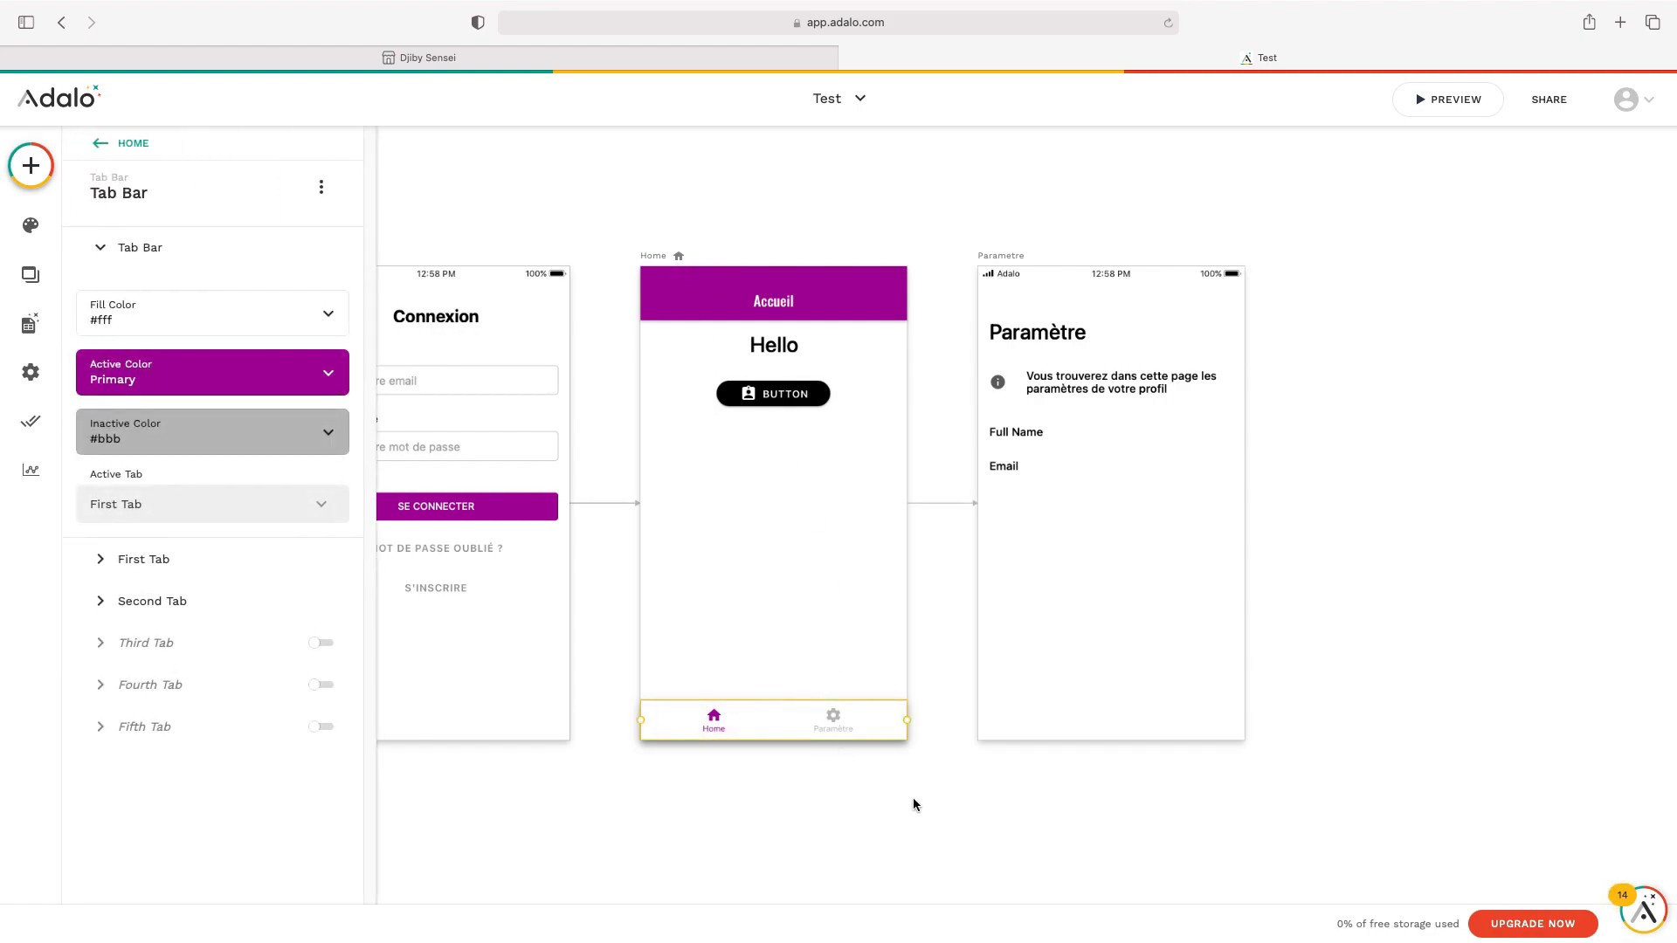
click(1014, 260)
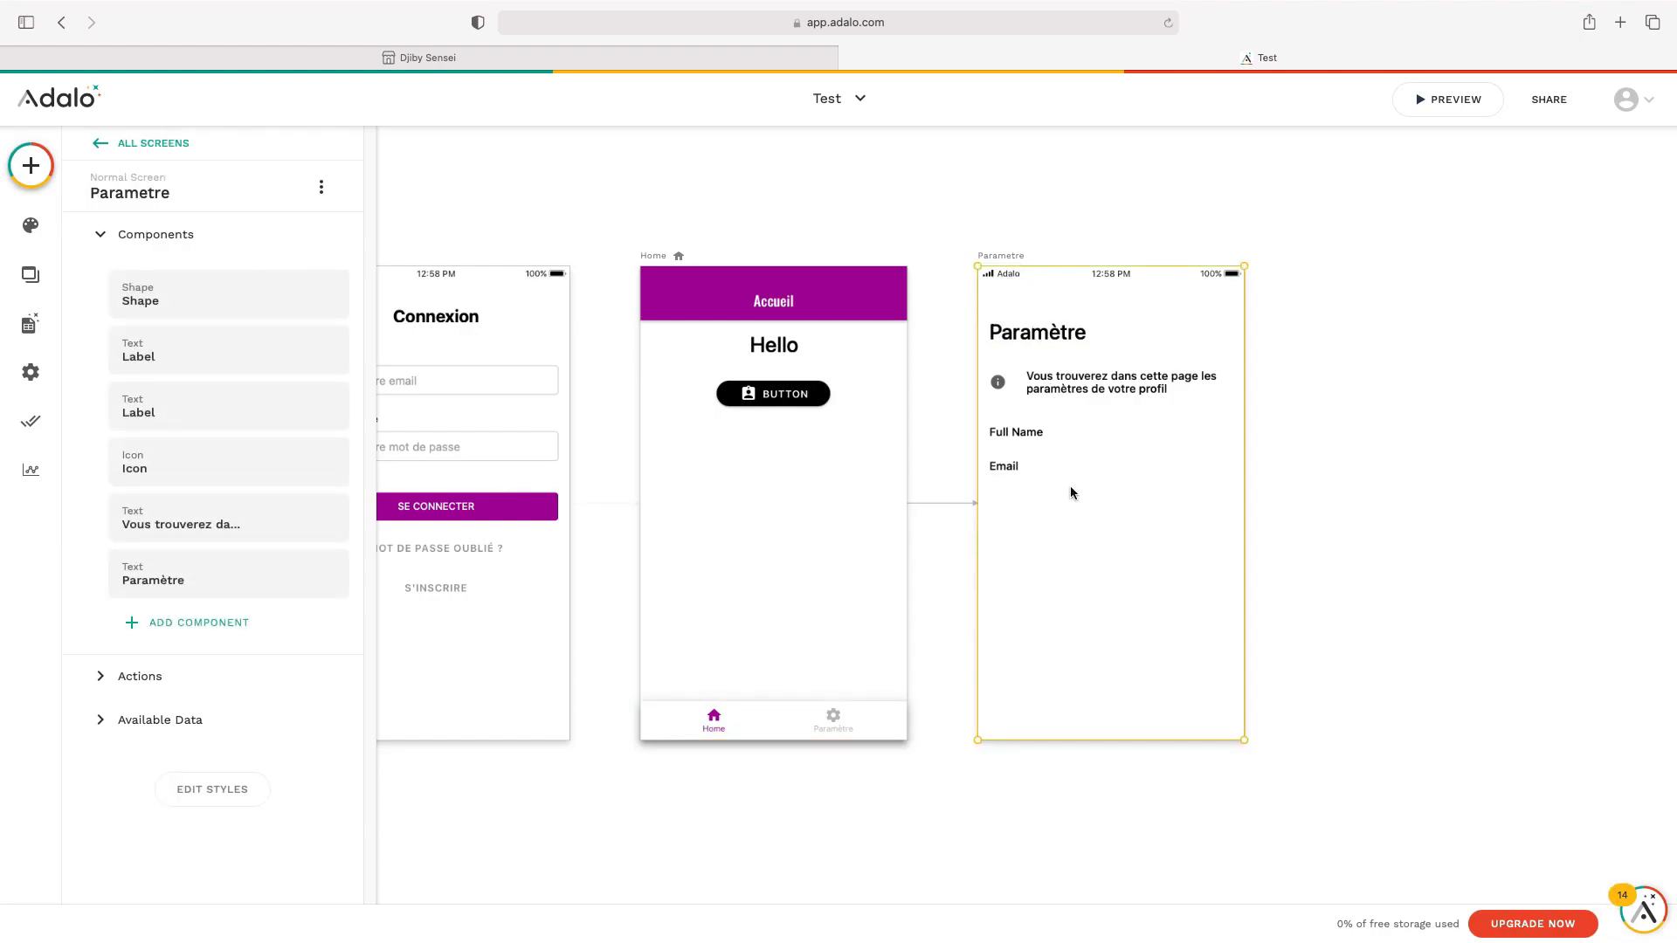
key(super+v)
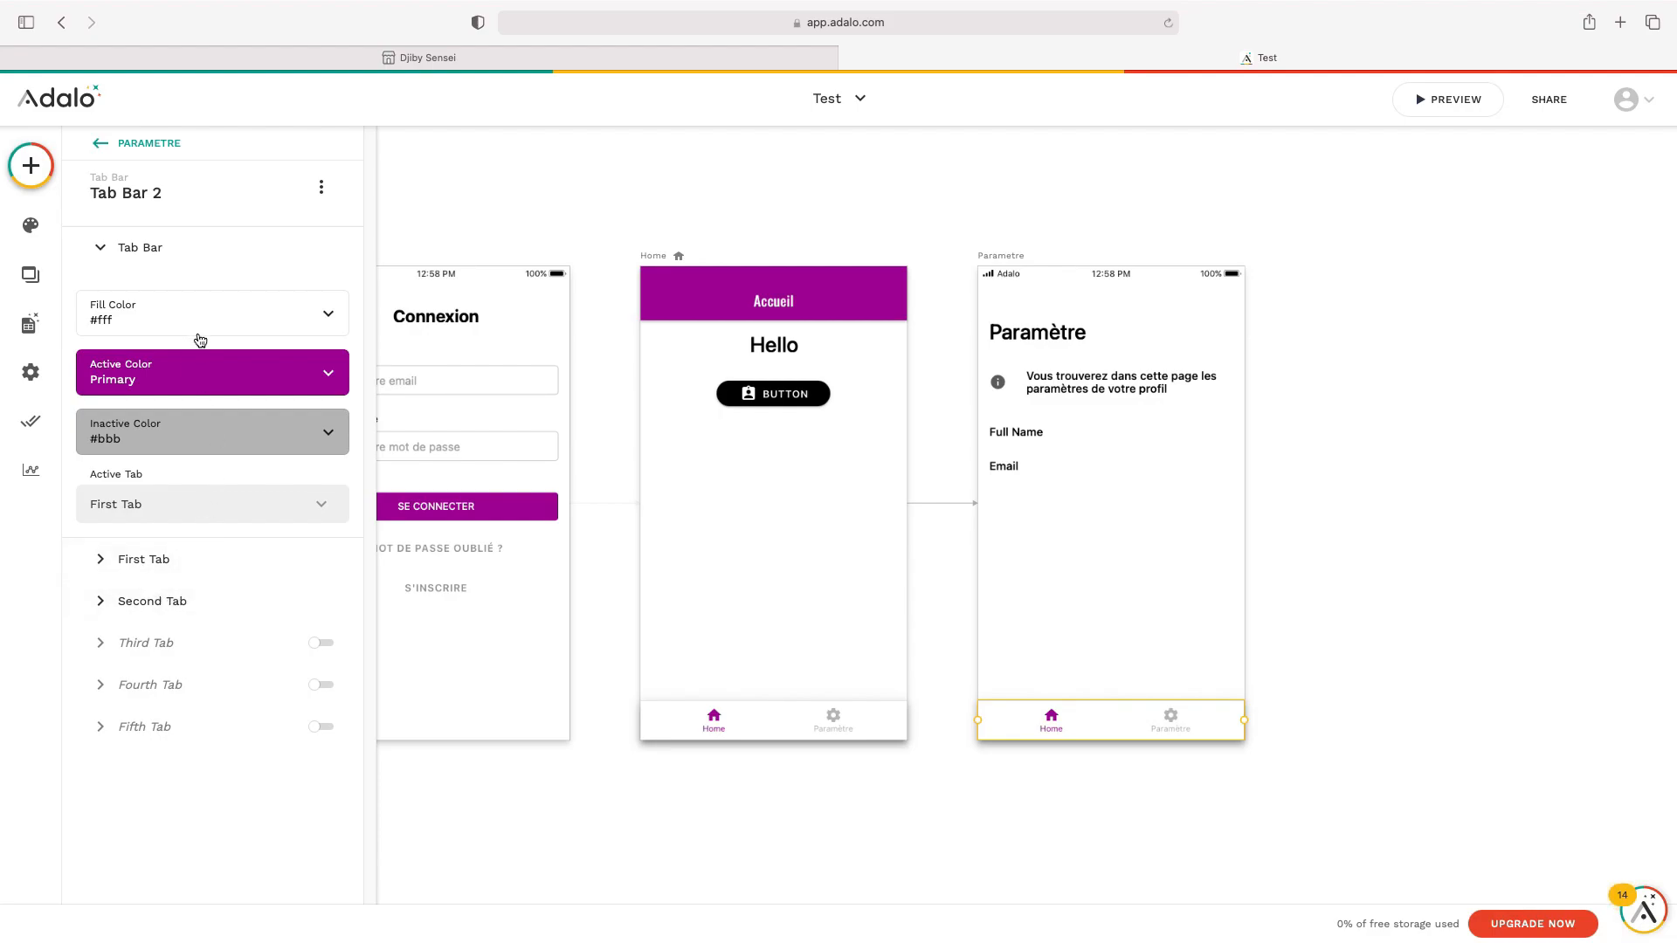
click(203, 518)
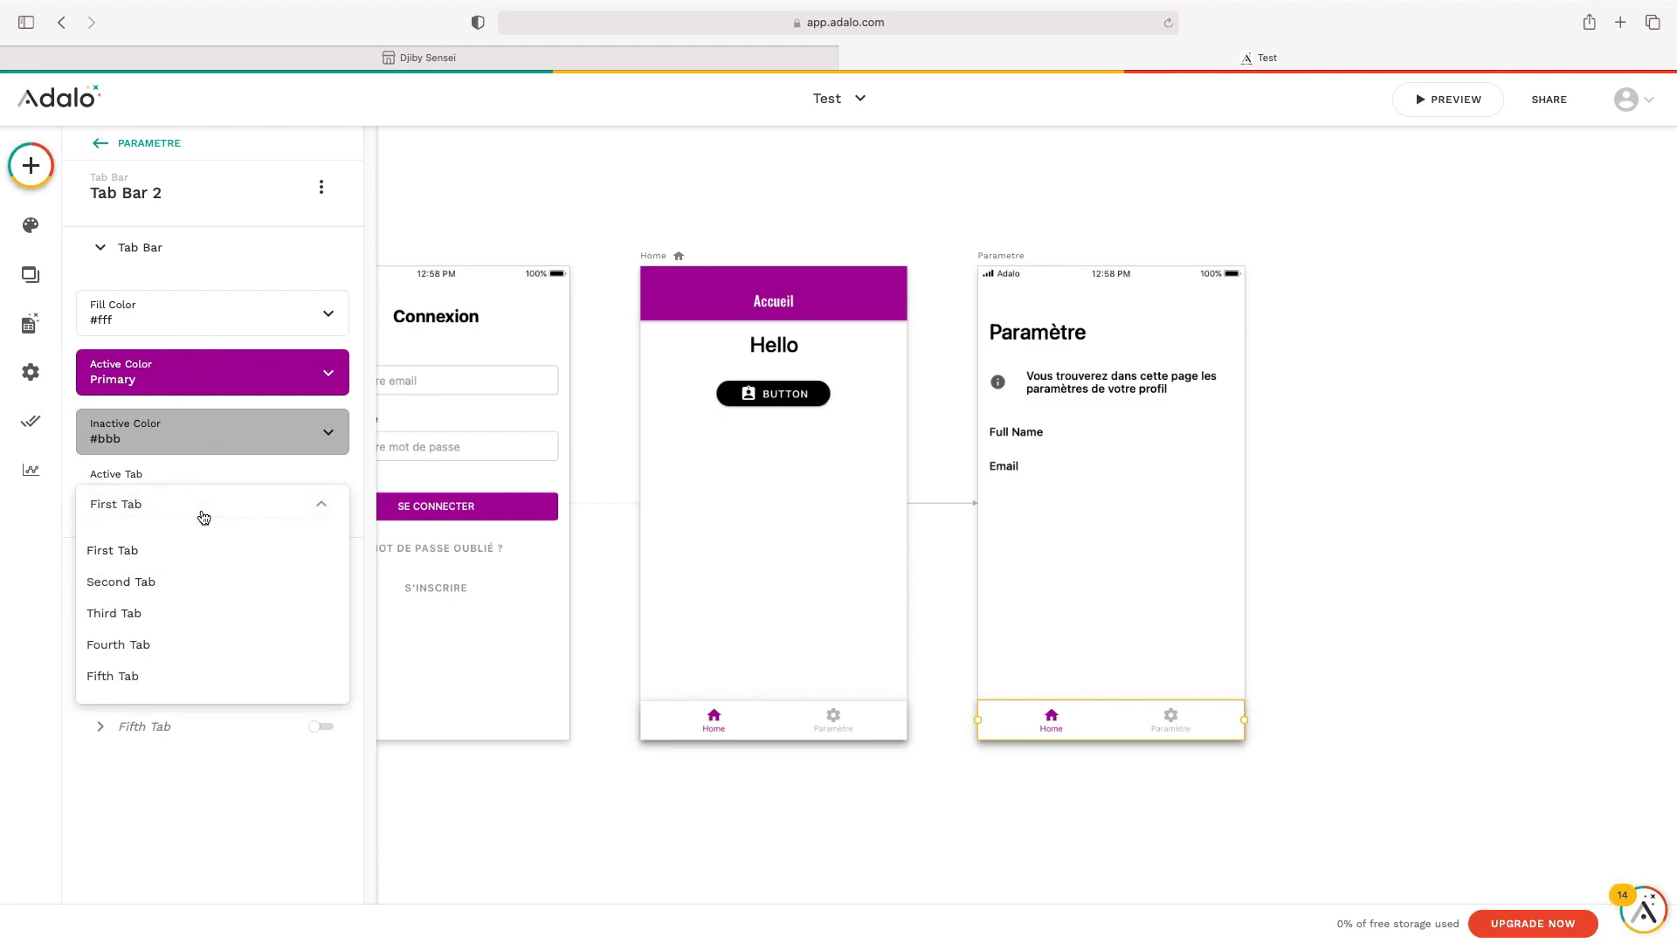
click(196, 578)
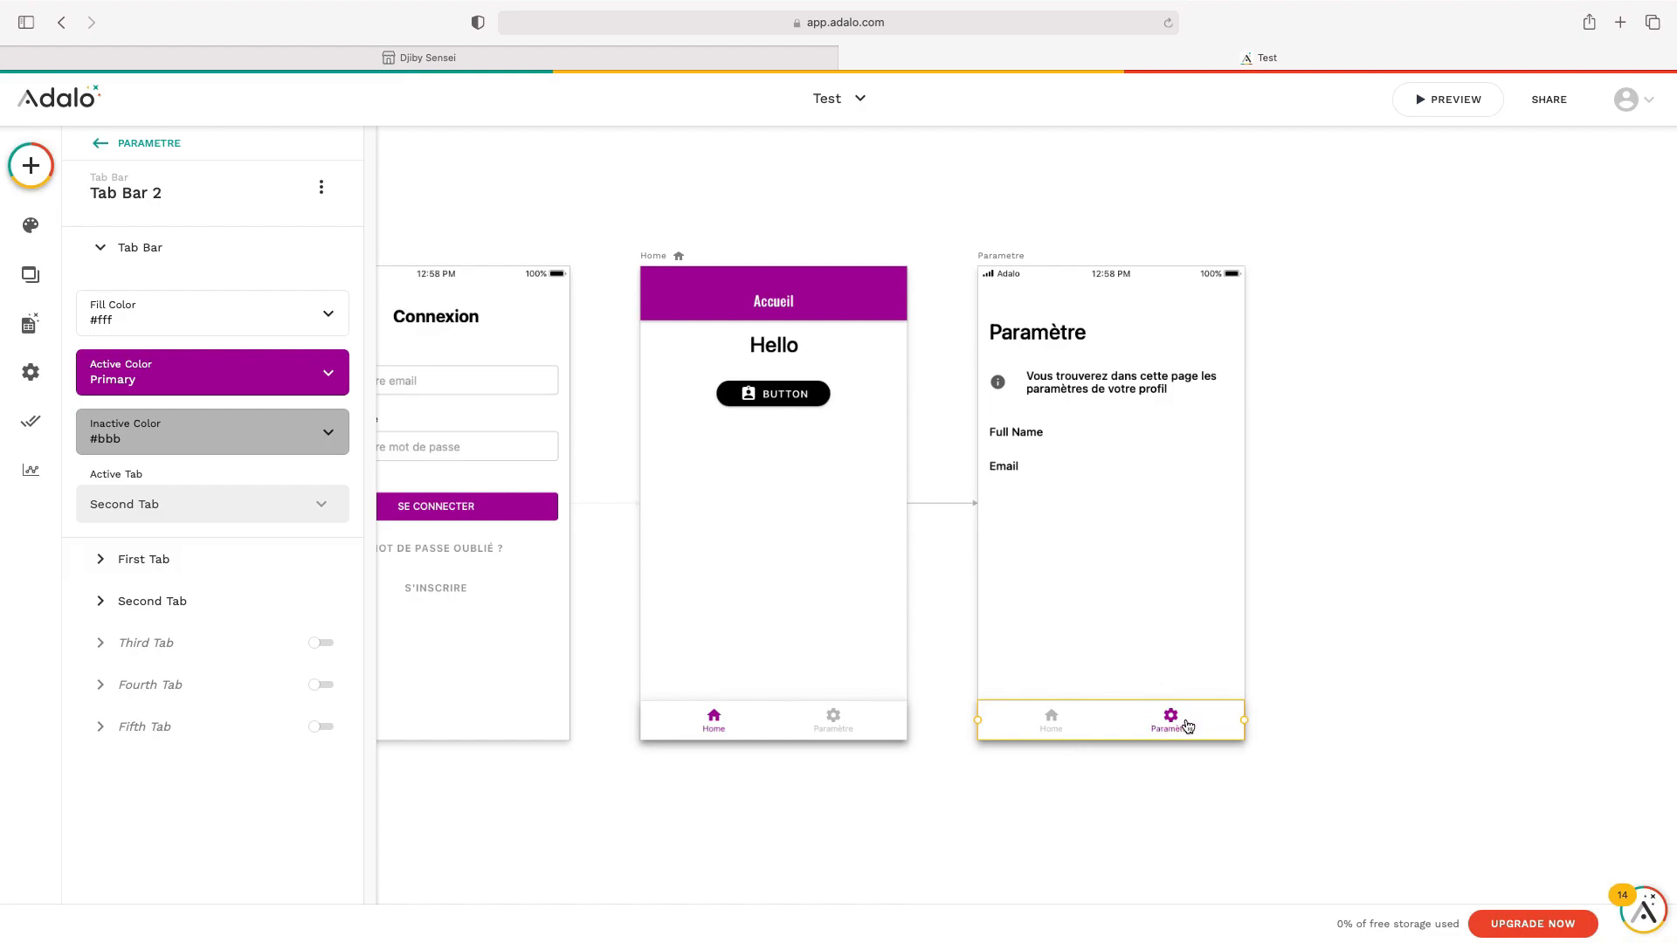
click(1307, 618)
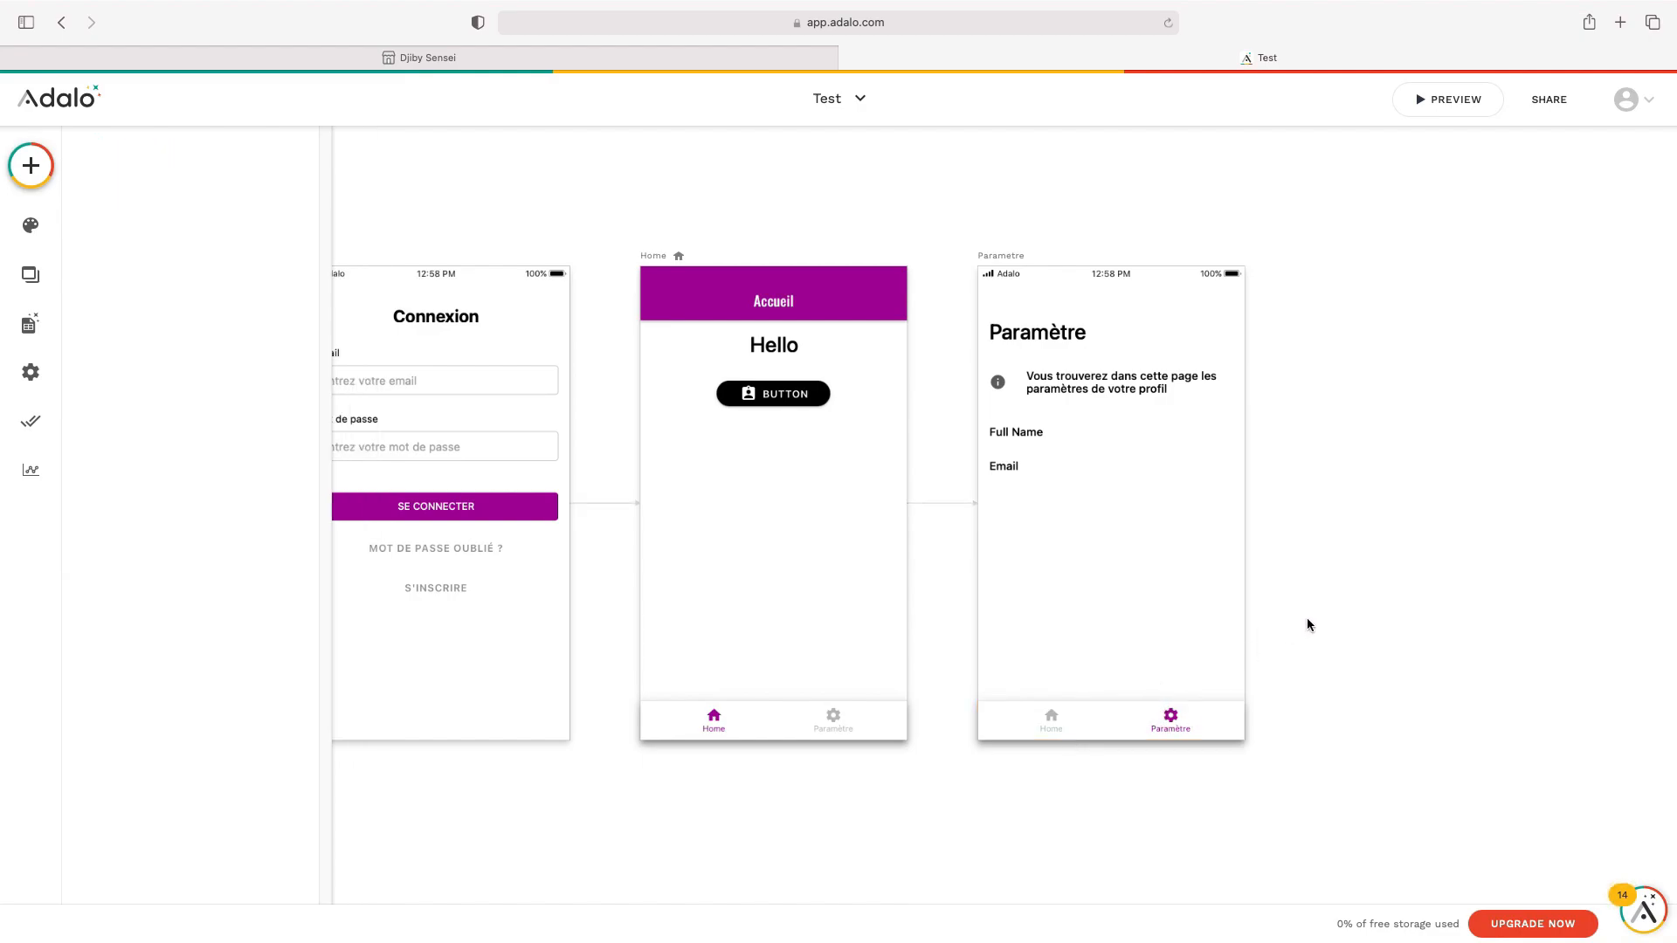
click(1056, 727)
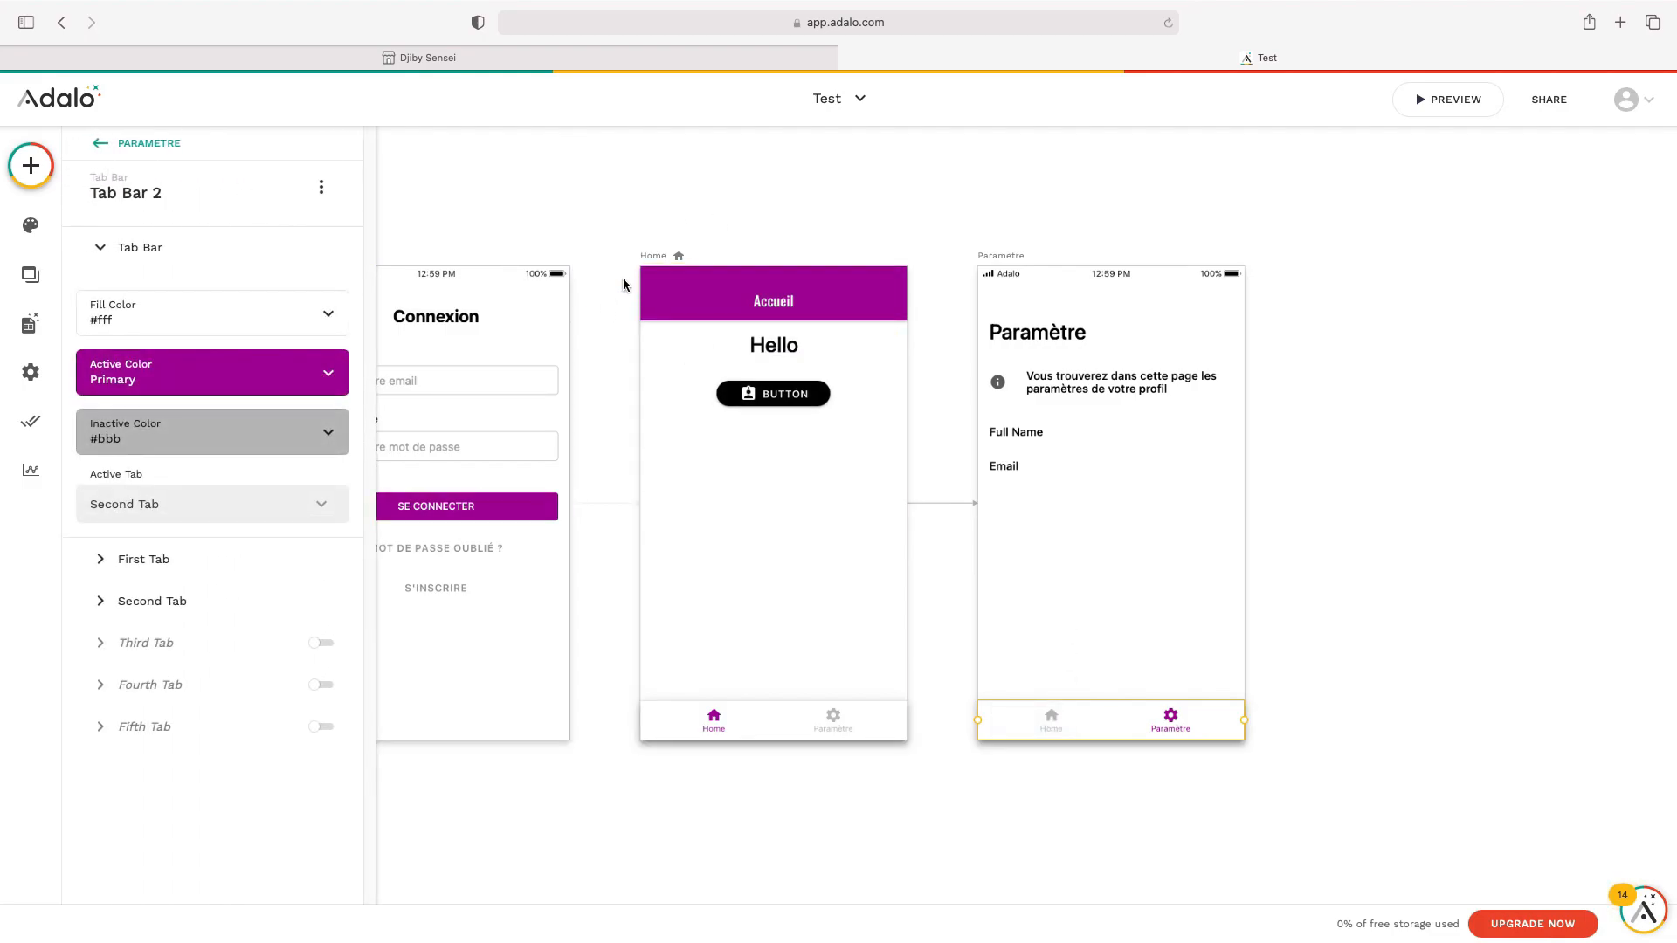
Link the First Tab (Home) to the Home screen using a Slide Right transition
click(228, 567)
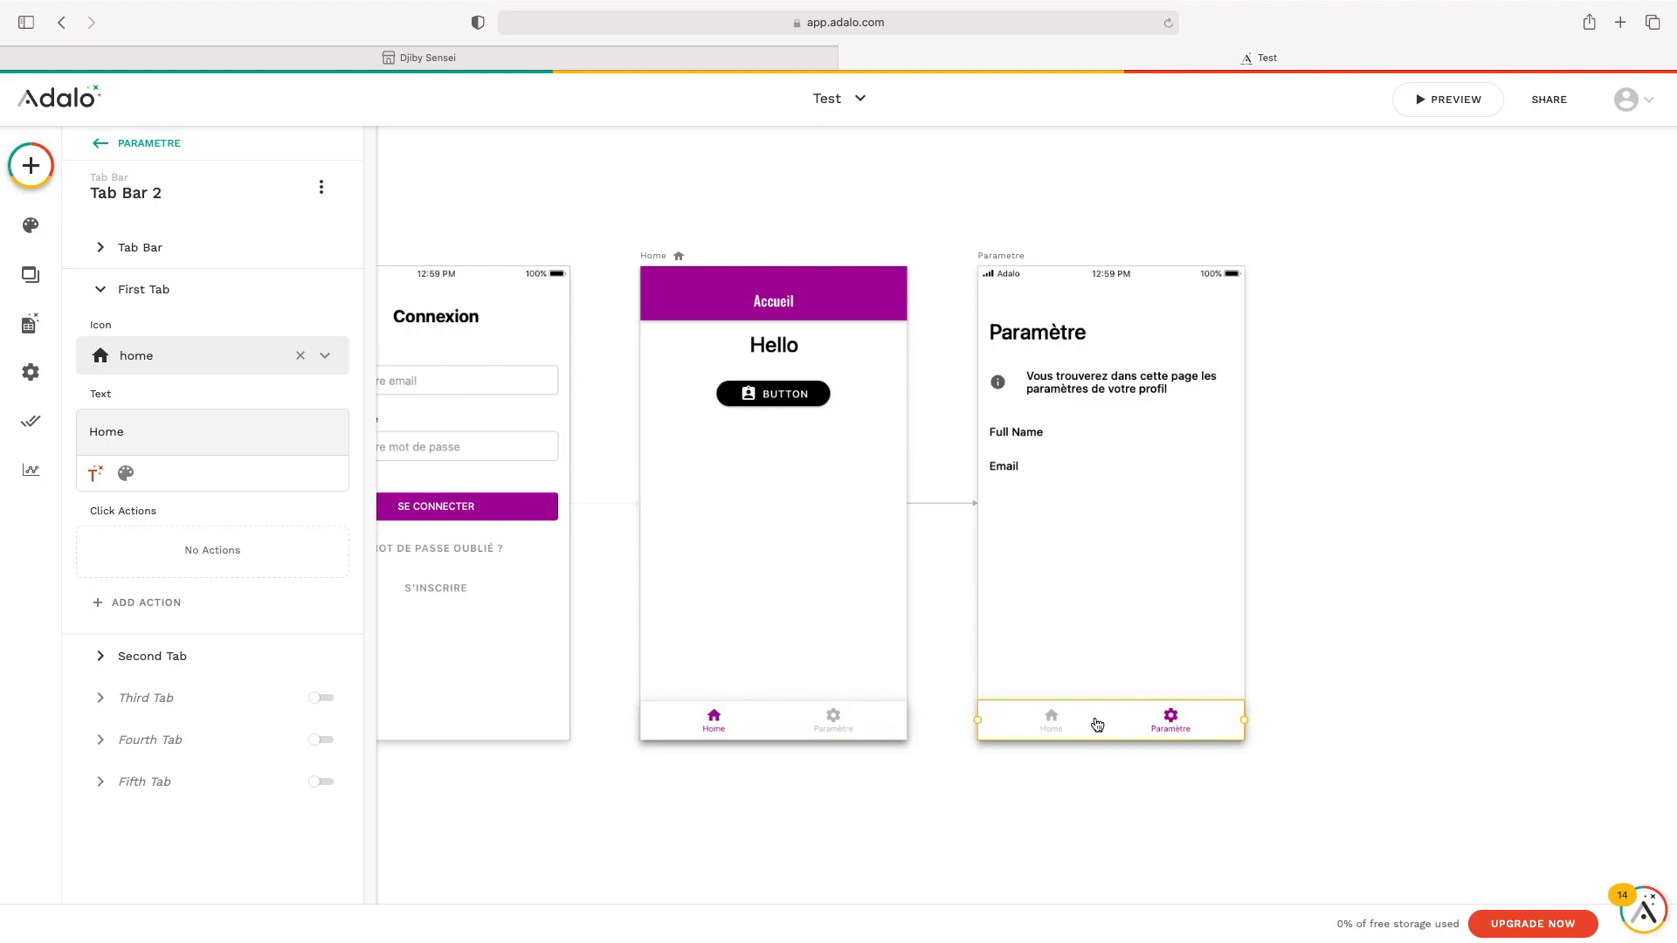
click(146, 603)
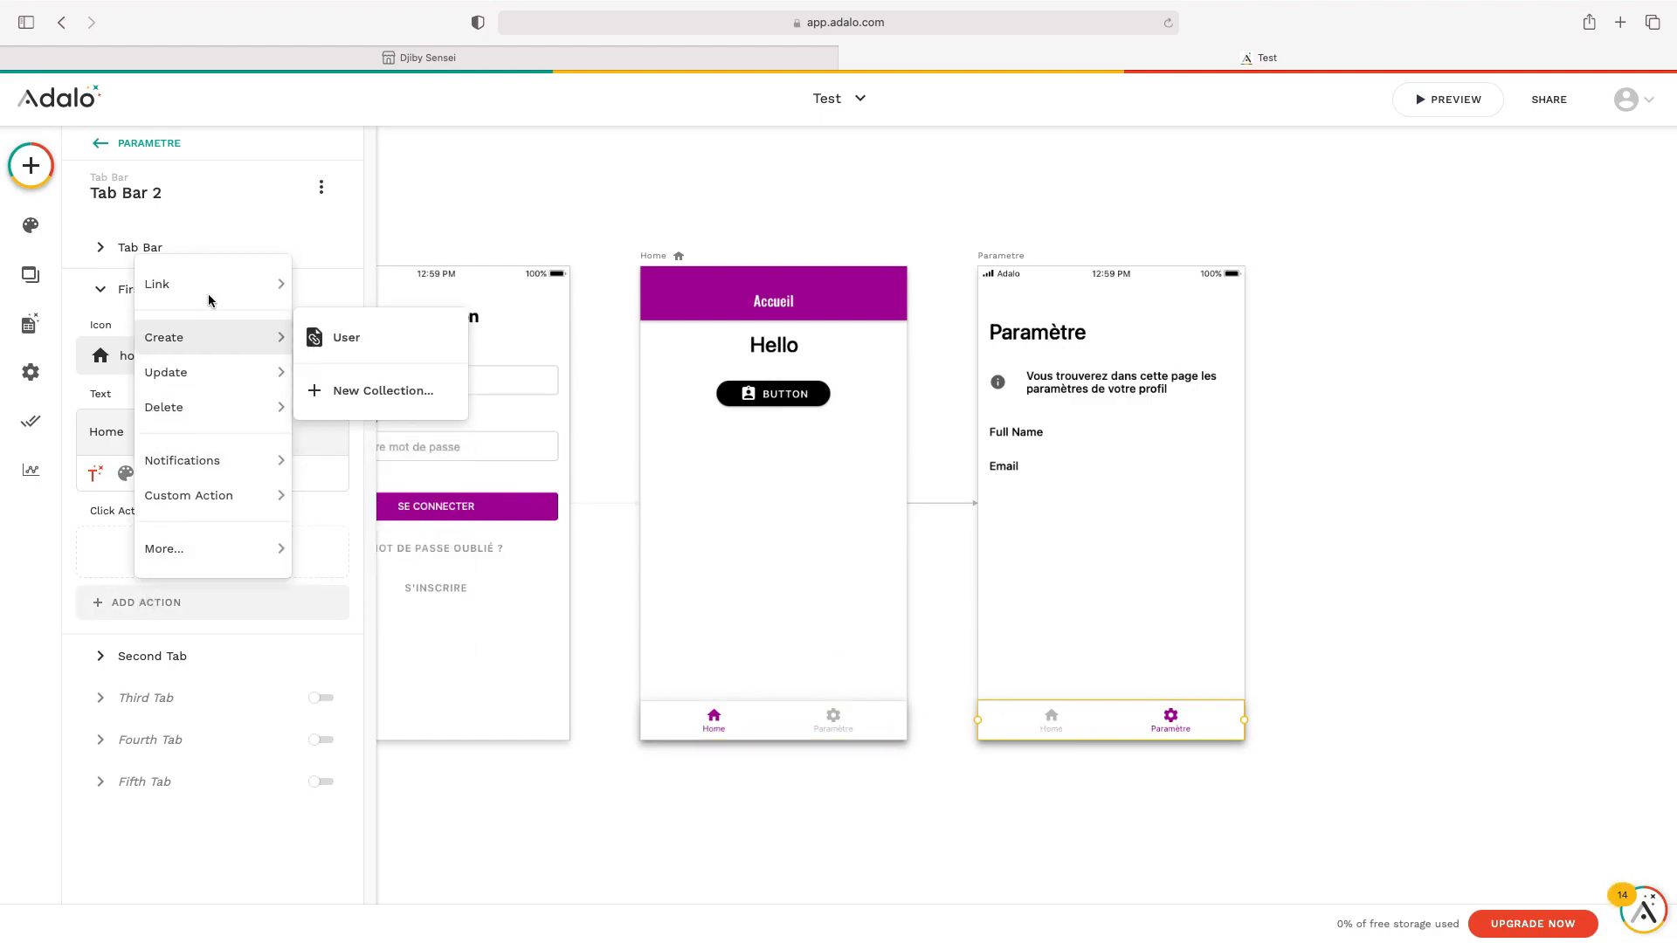
mouse_move(213, 284)
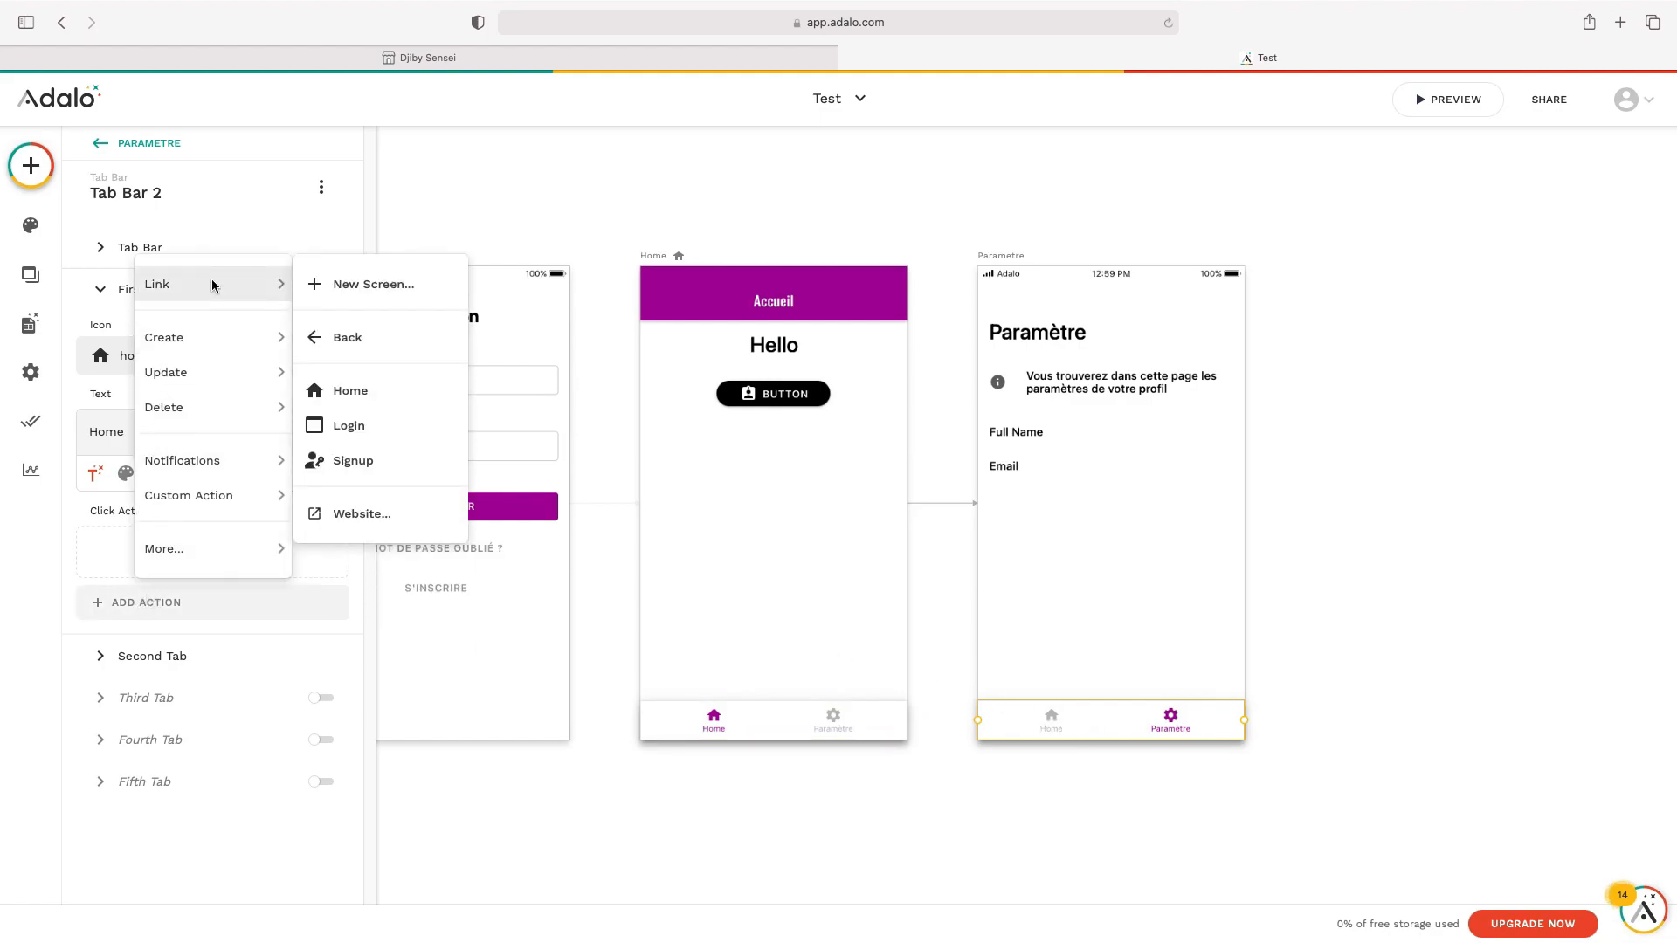
click(389, 397)
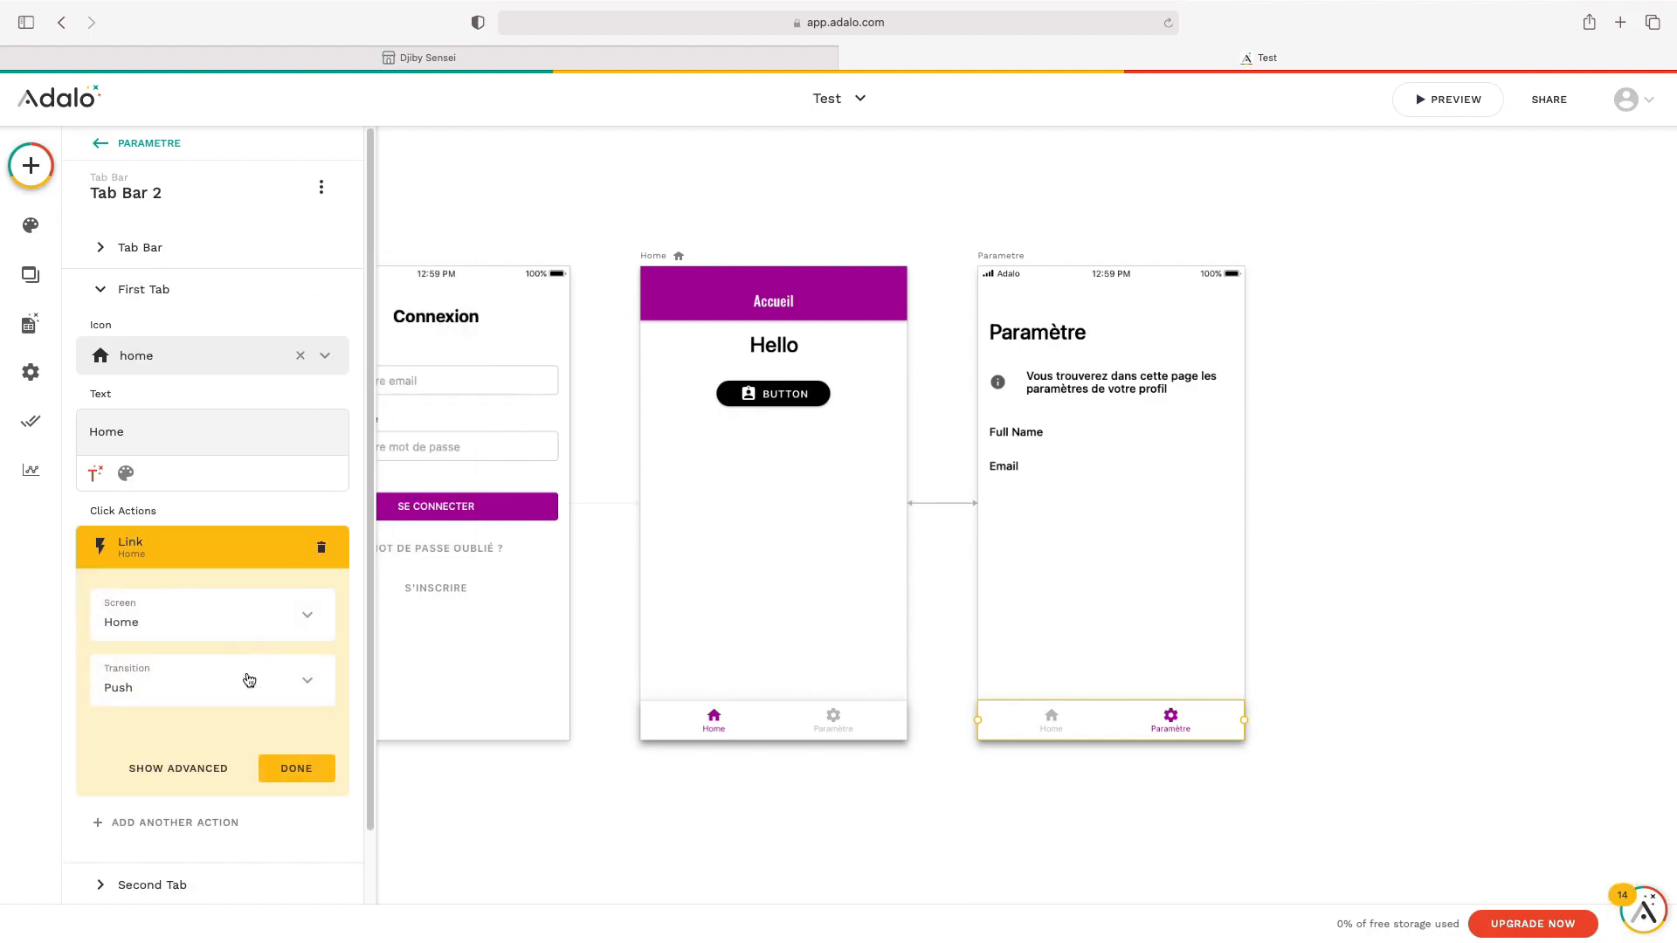
click(248, 686)
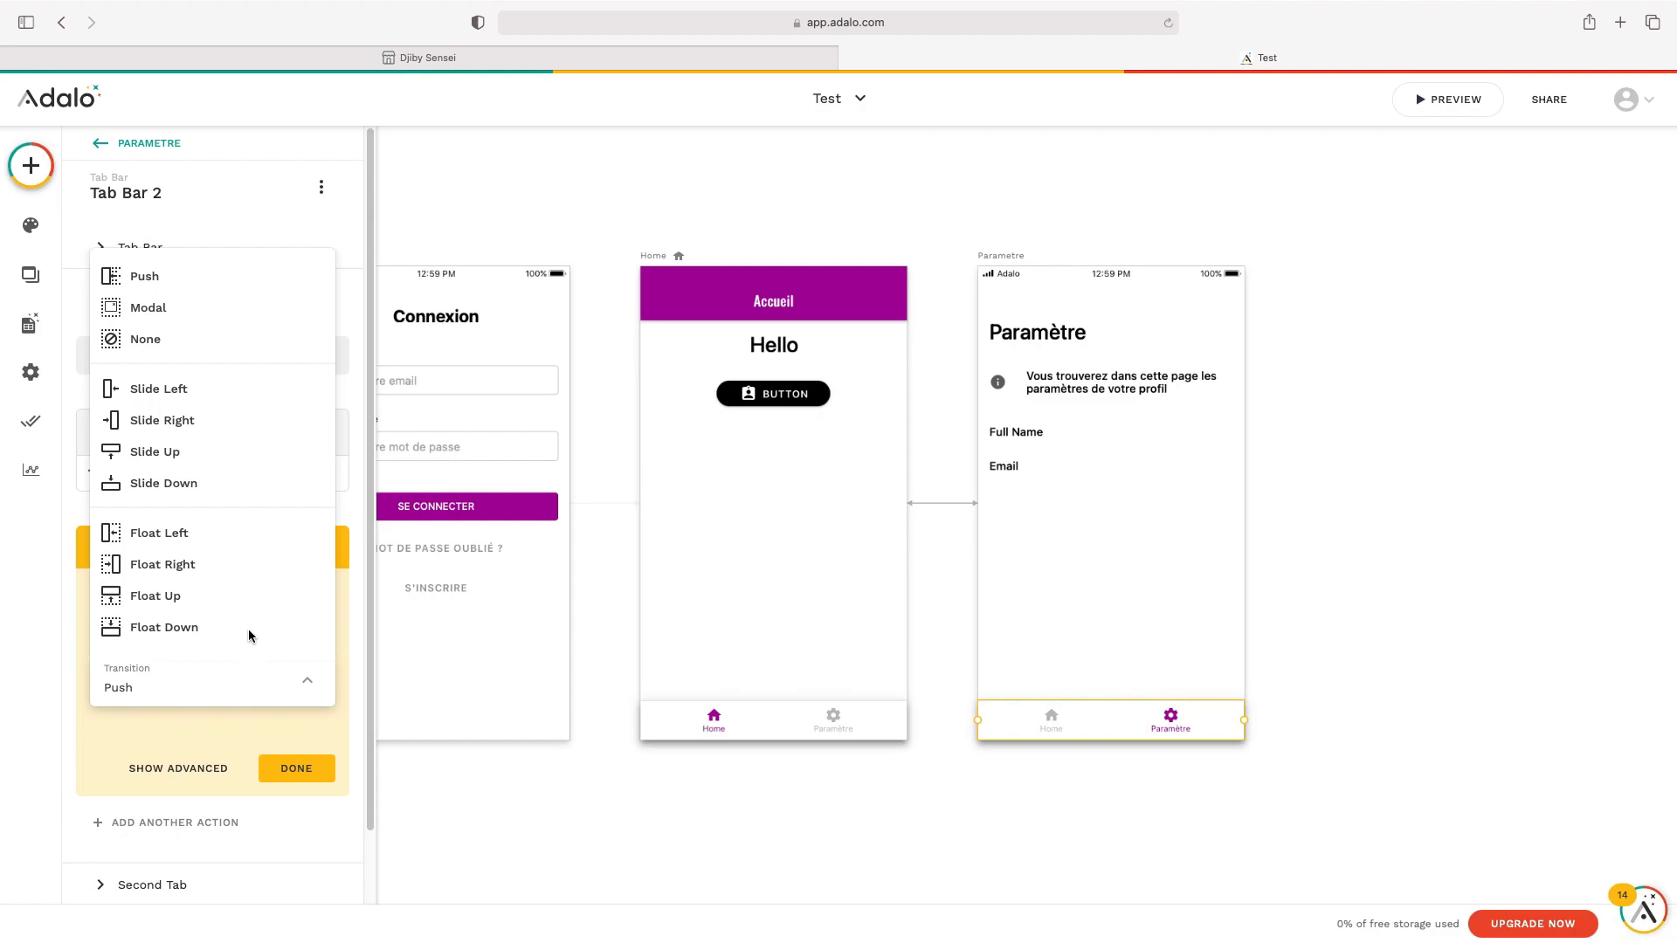
click(242, 422)
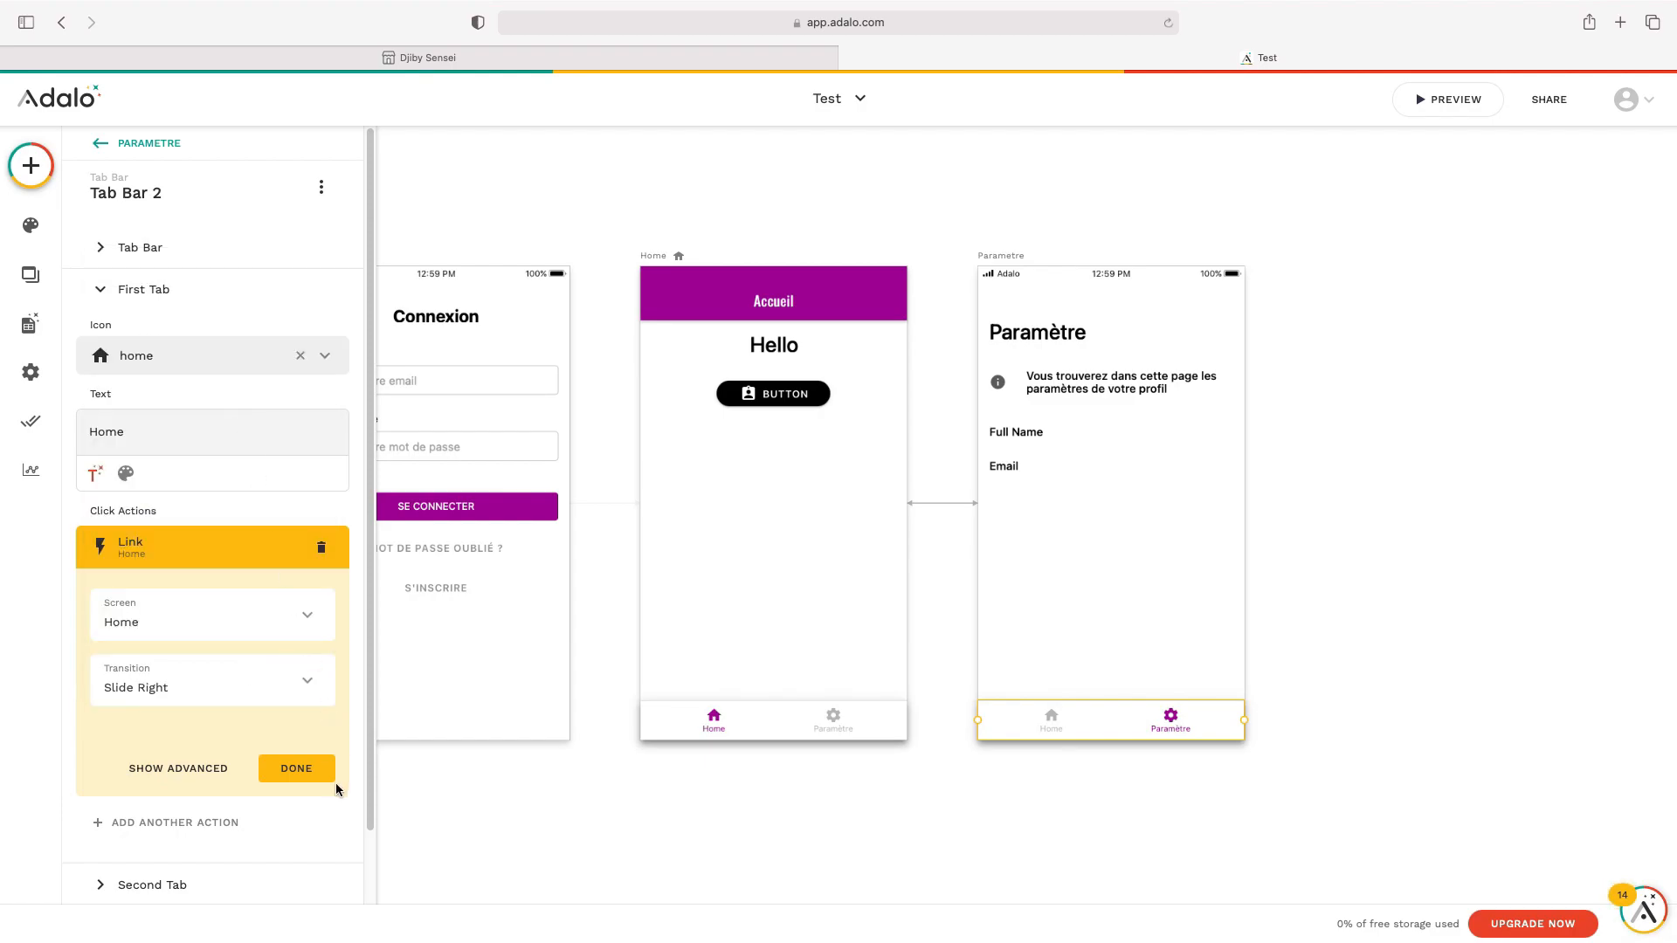
click(312, 769)
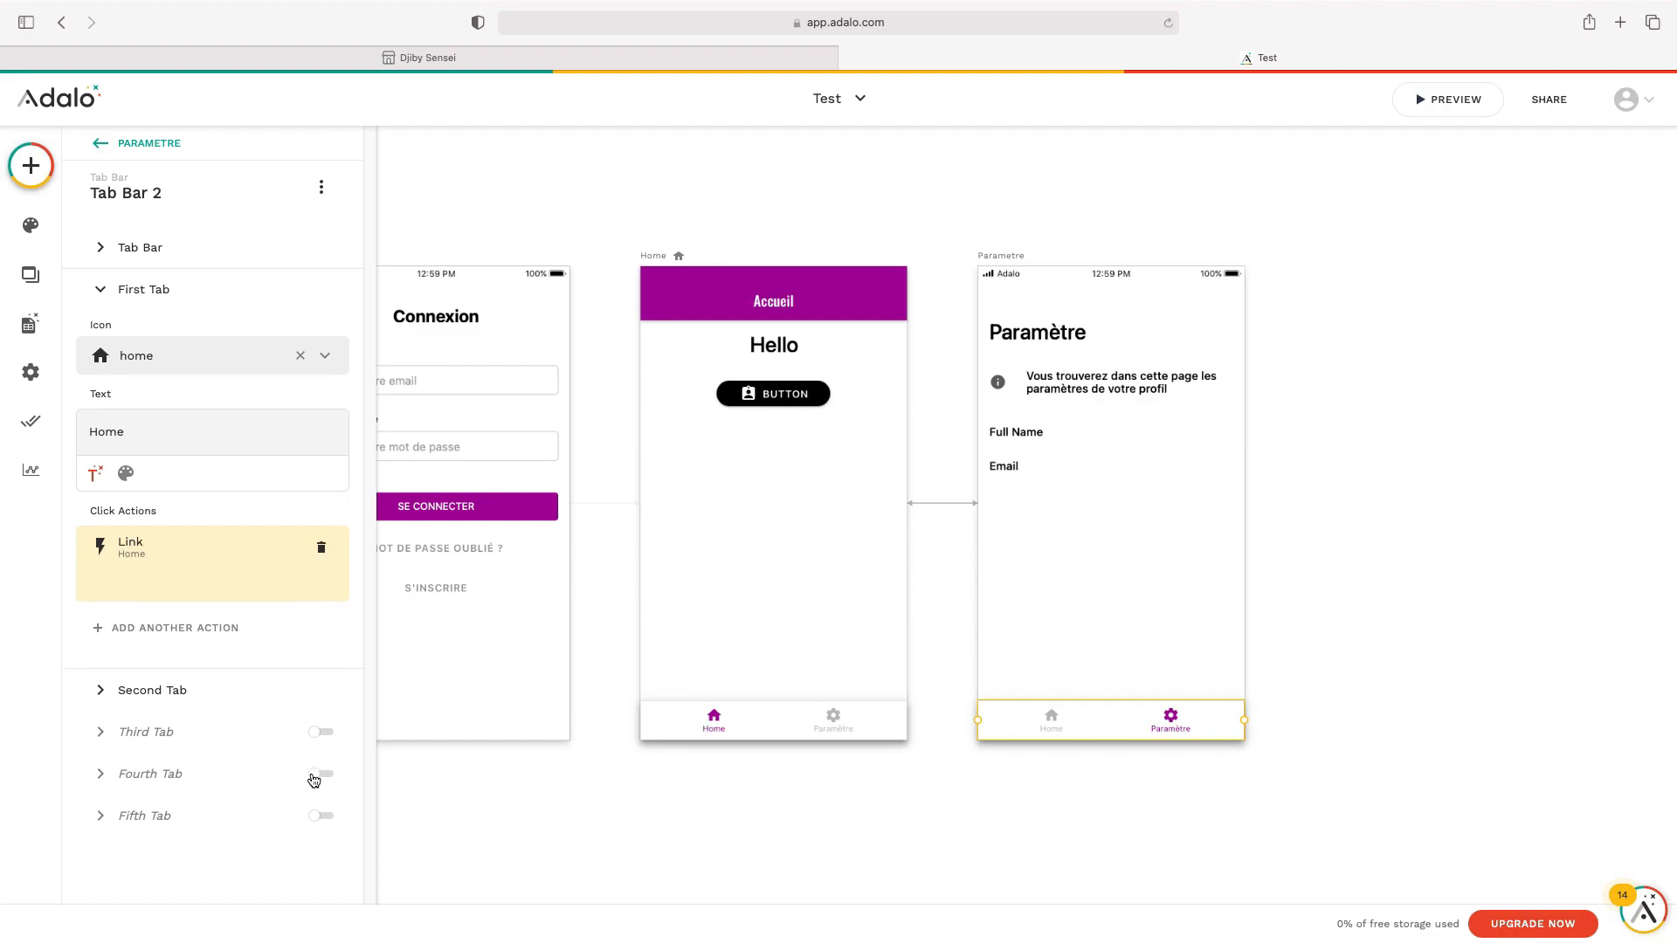
click(559, 841)
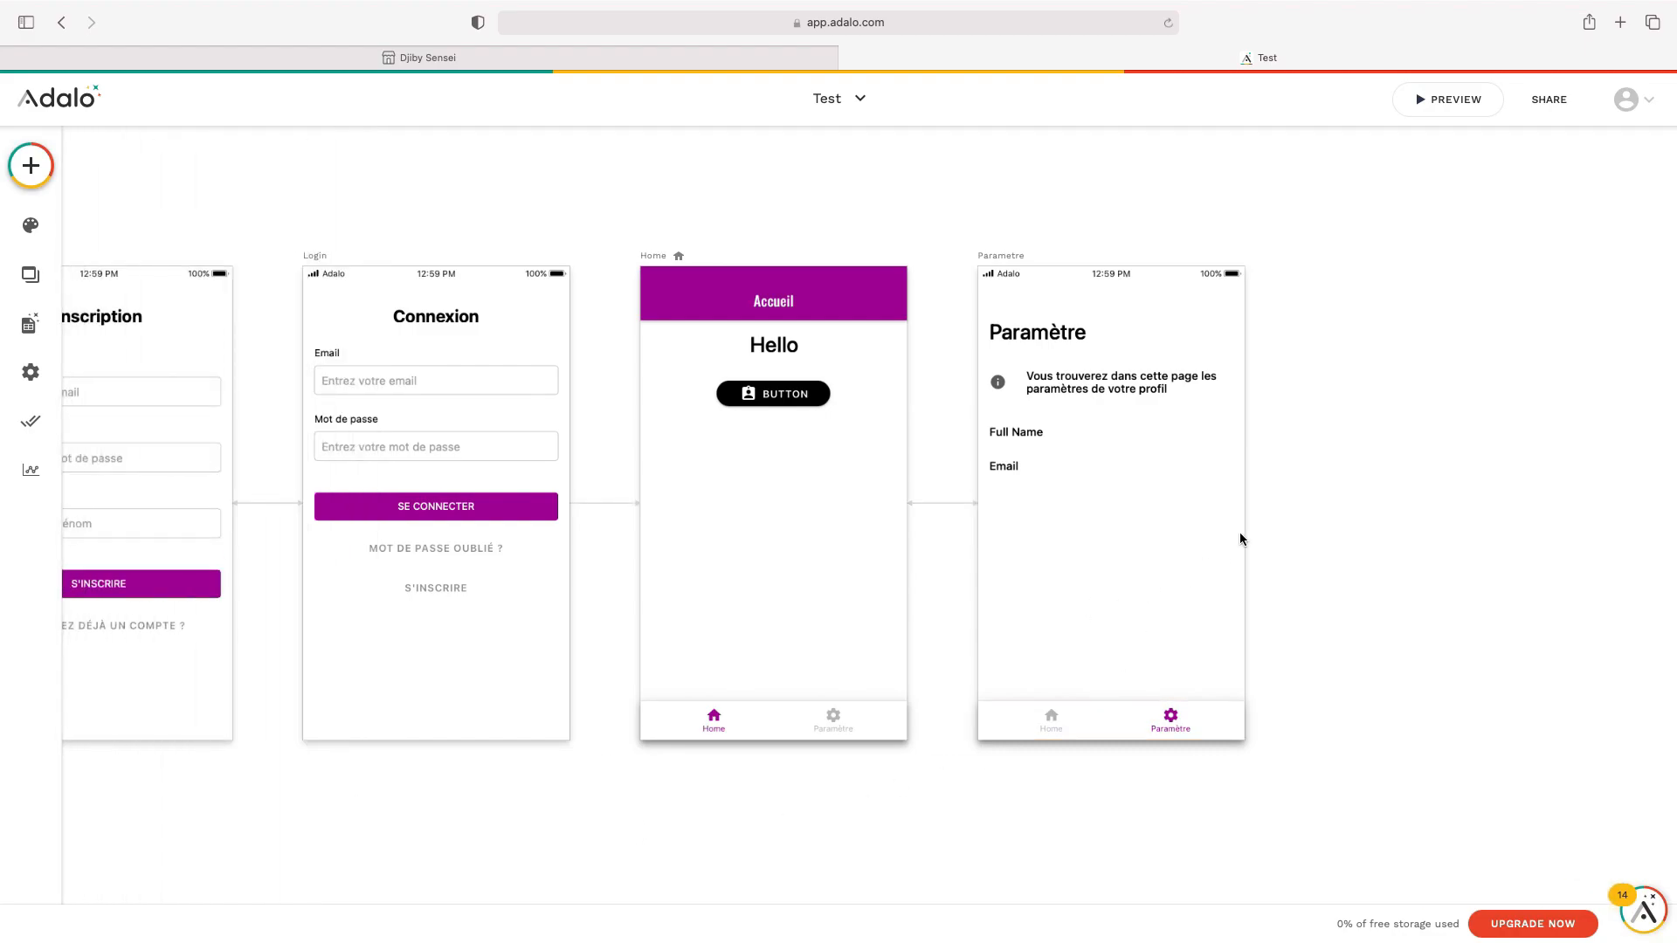
click(1449, 110)
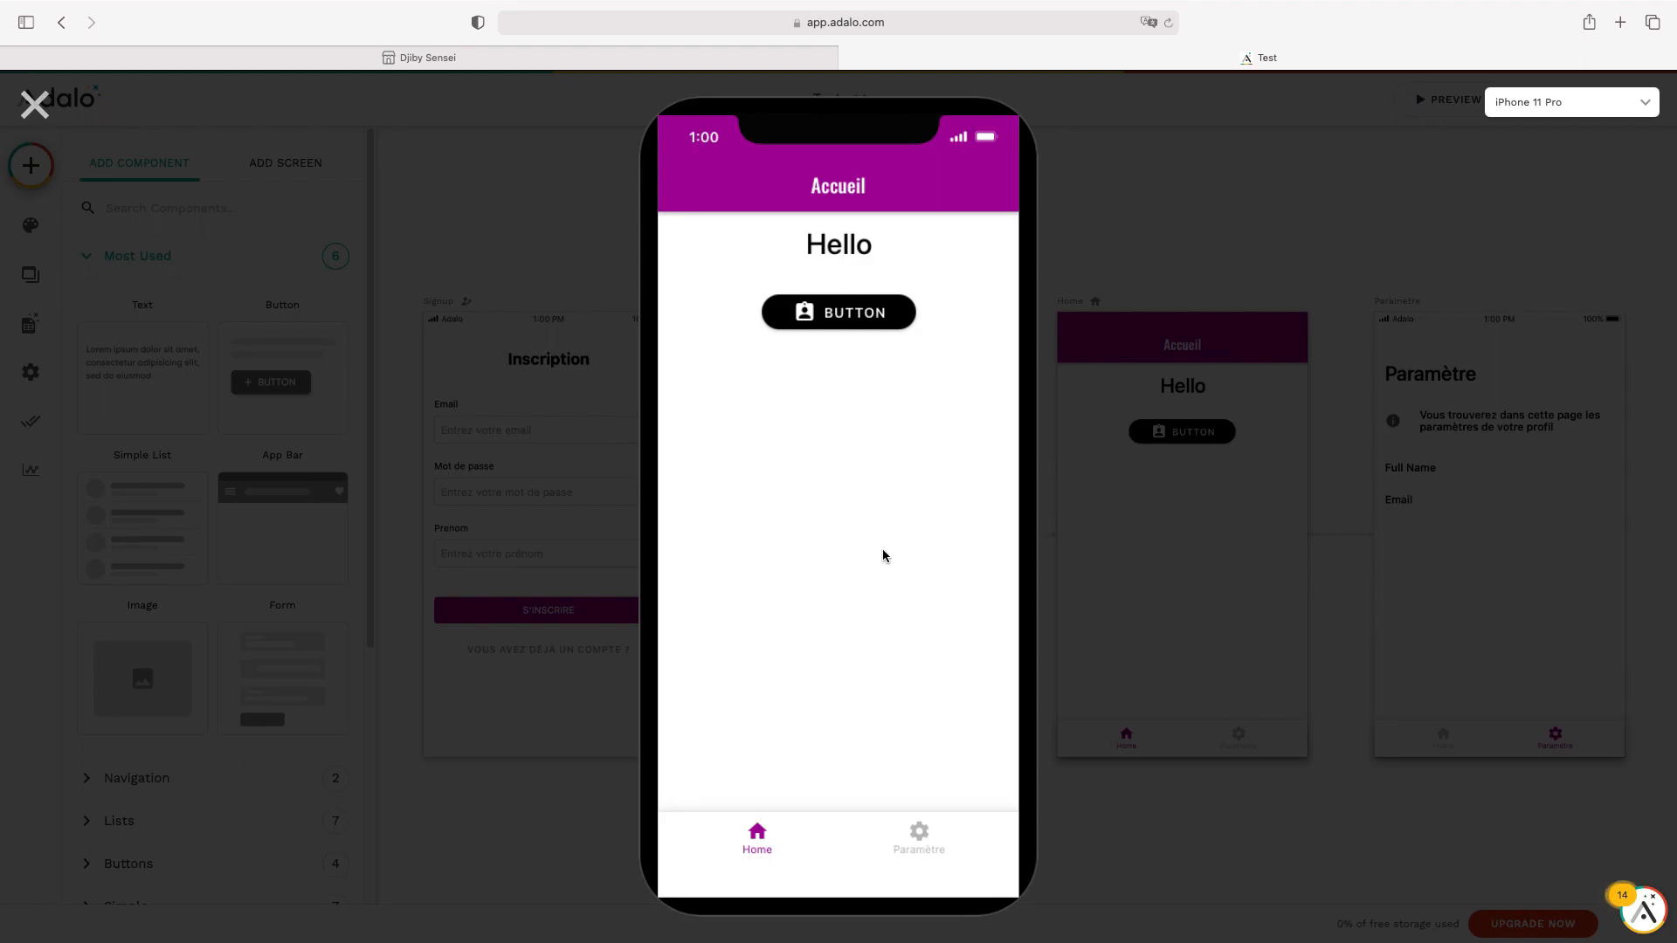
click(920, 839)
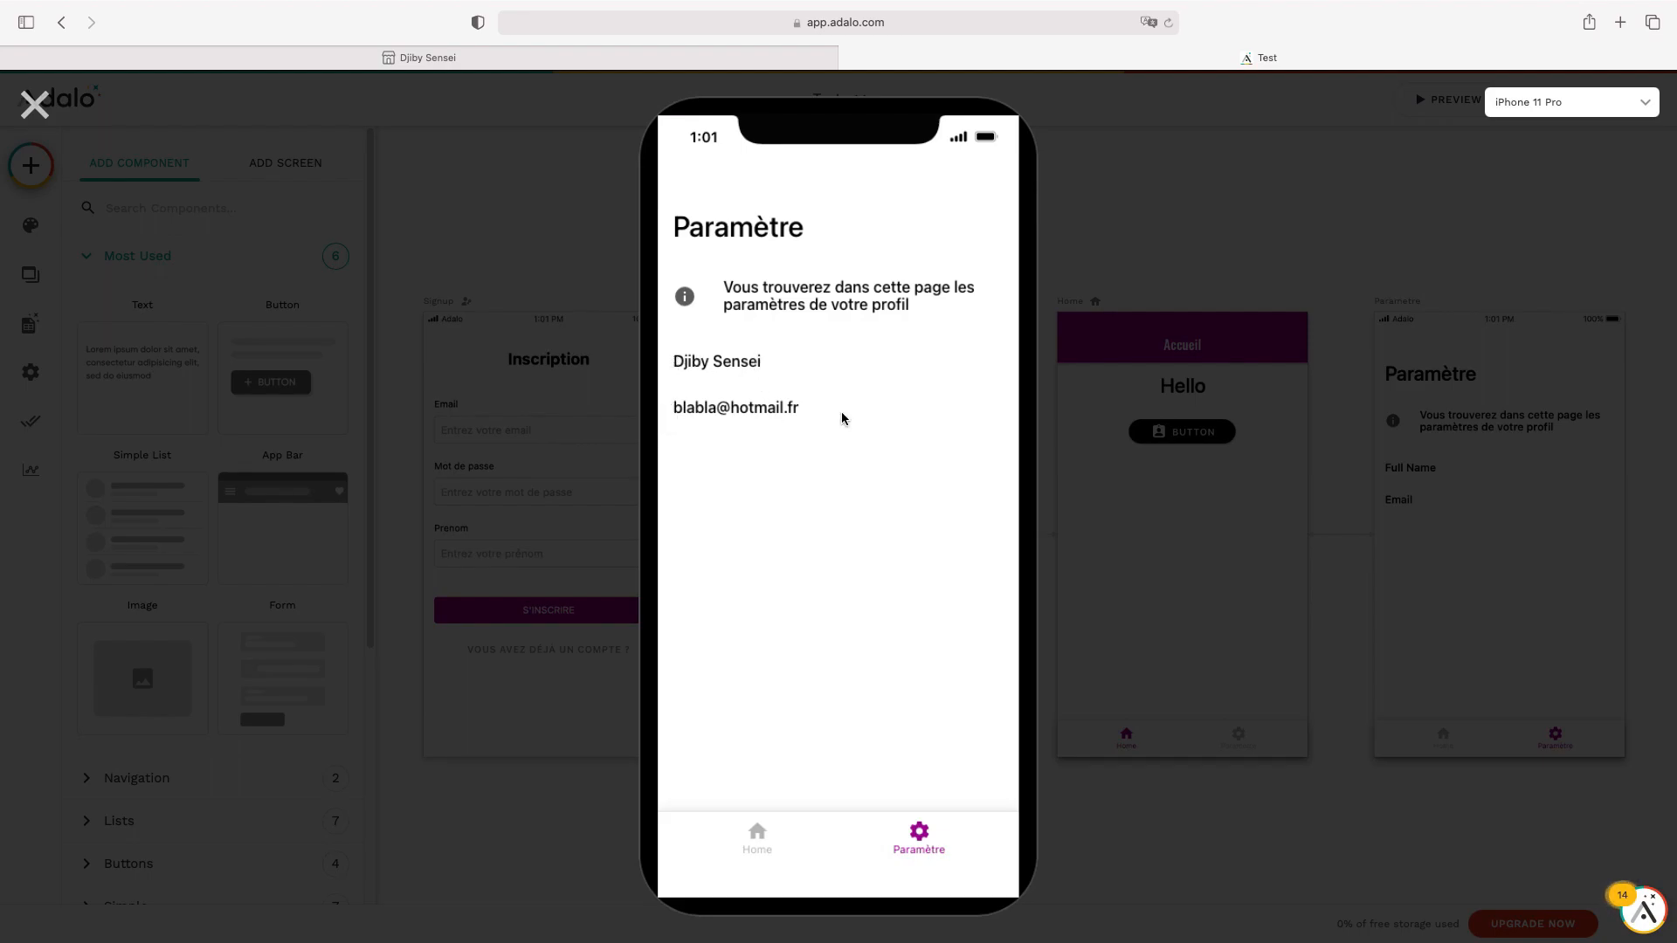
click(754, 844)
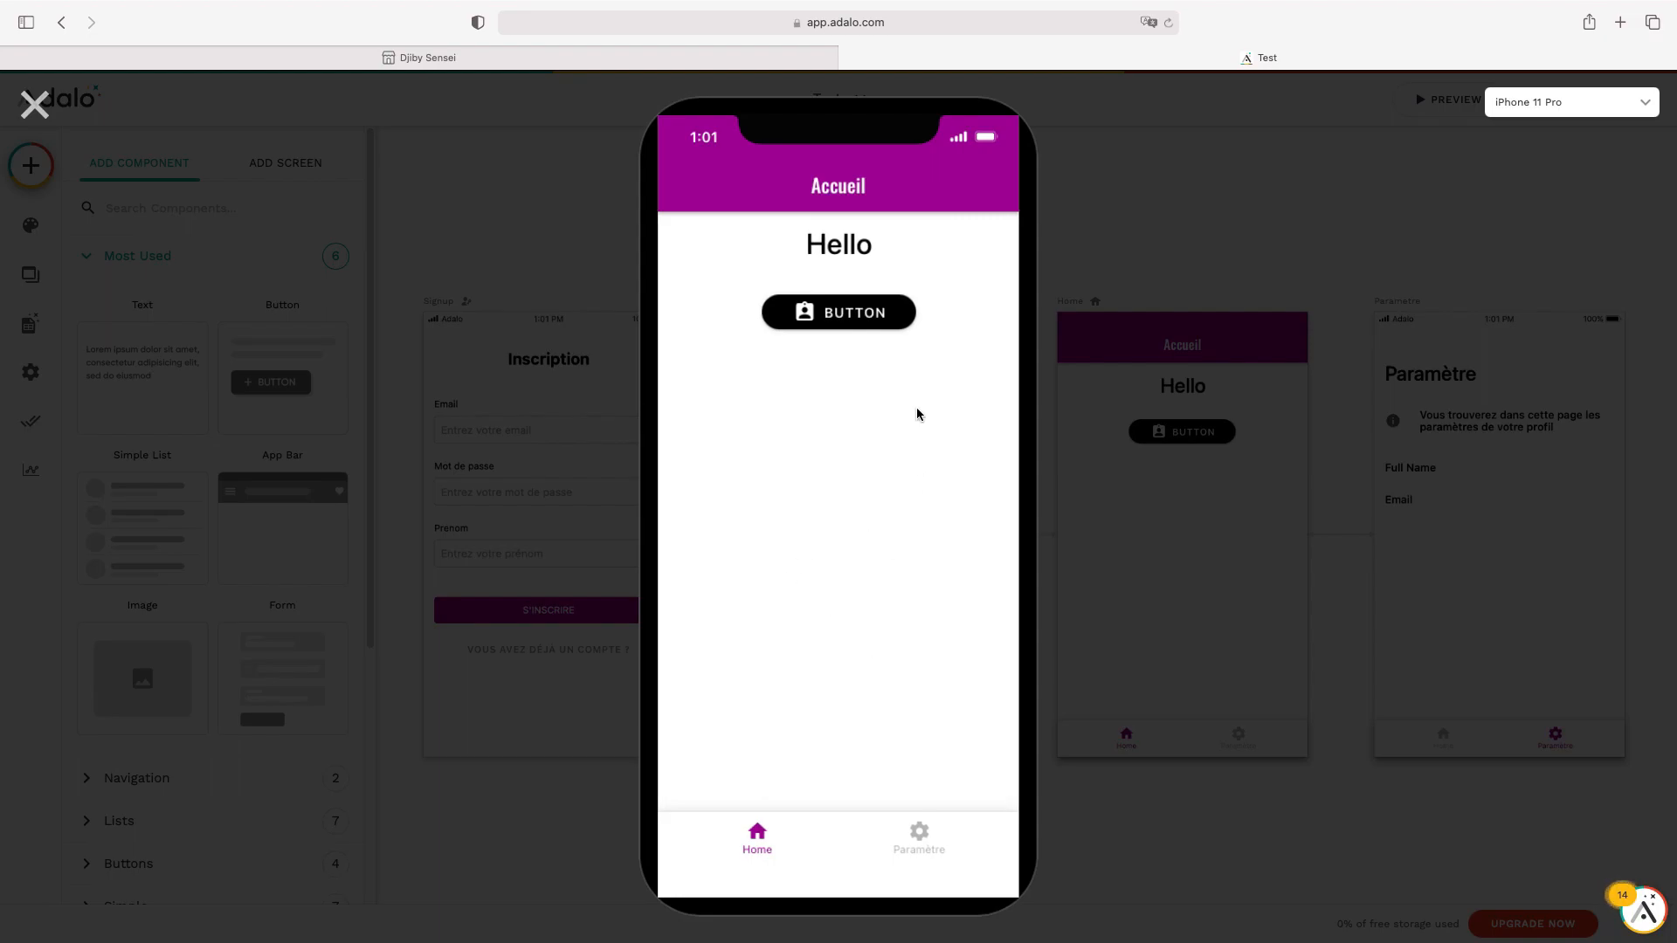
click(35, 105)
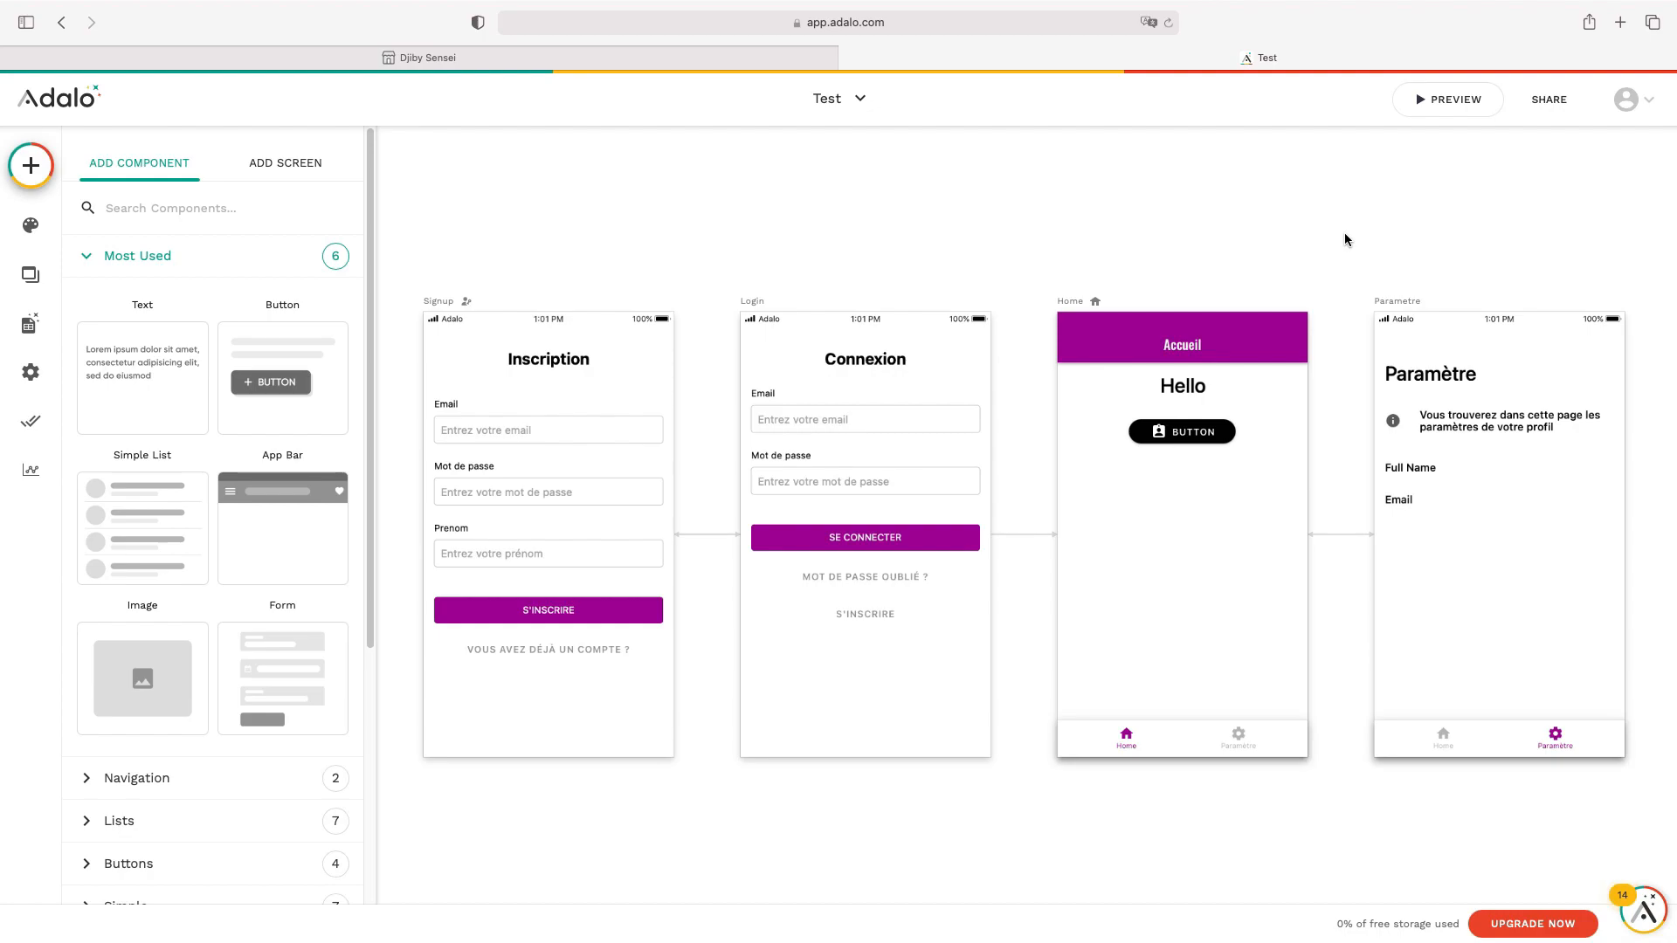
Pan the canvas, close the component library, and briefly view then close Database Collections
scroll(1344, 233, right, 2)
scroll(1345, 233, down, 1)
scroll(1345, 233, up, 1)
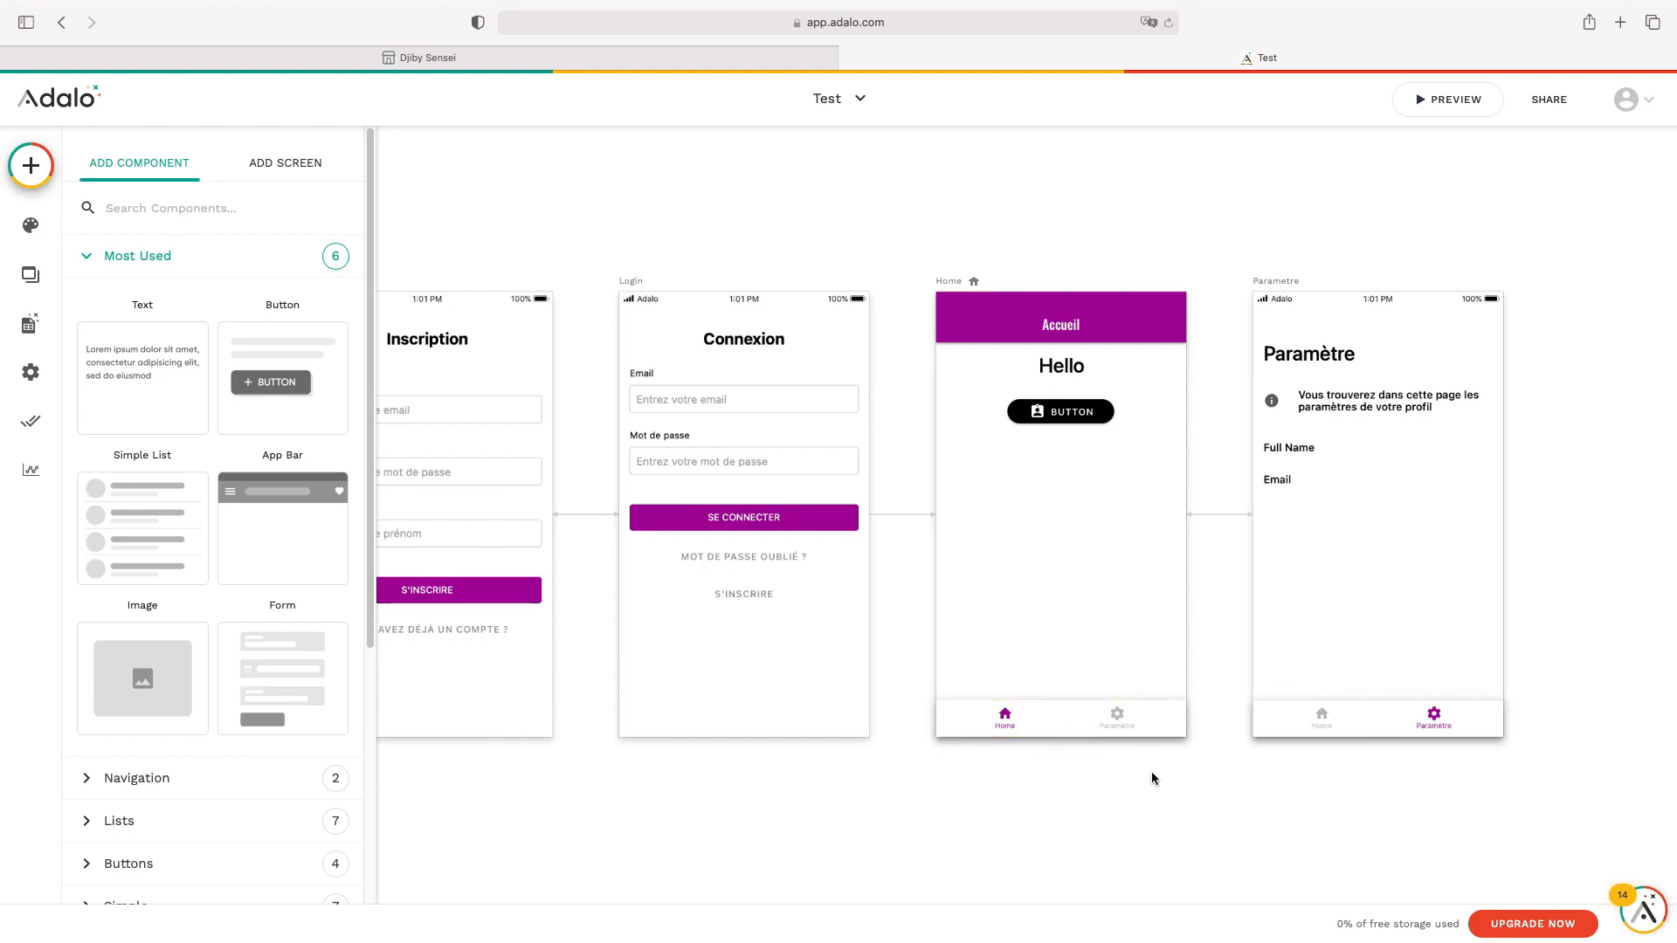
click(1240, 783)
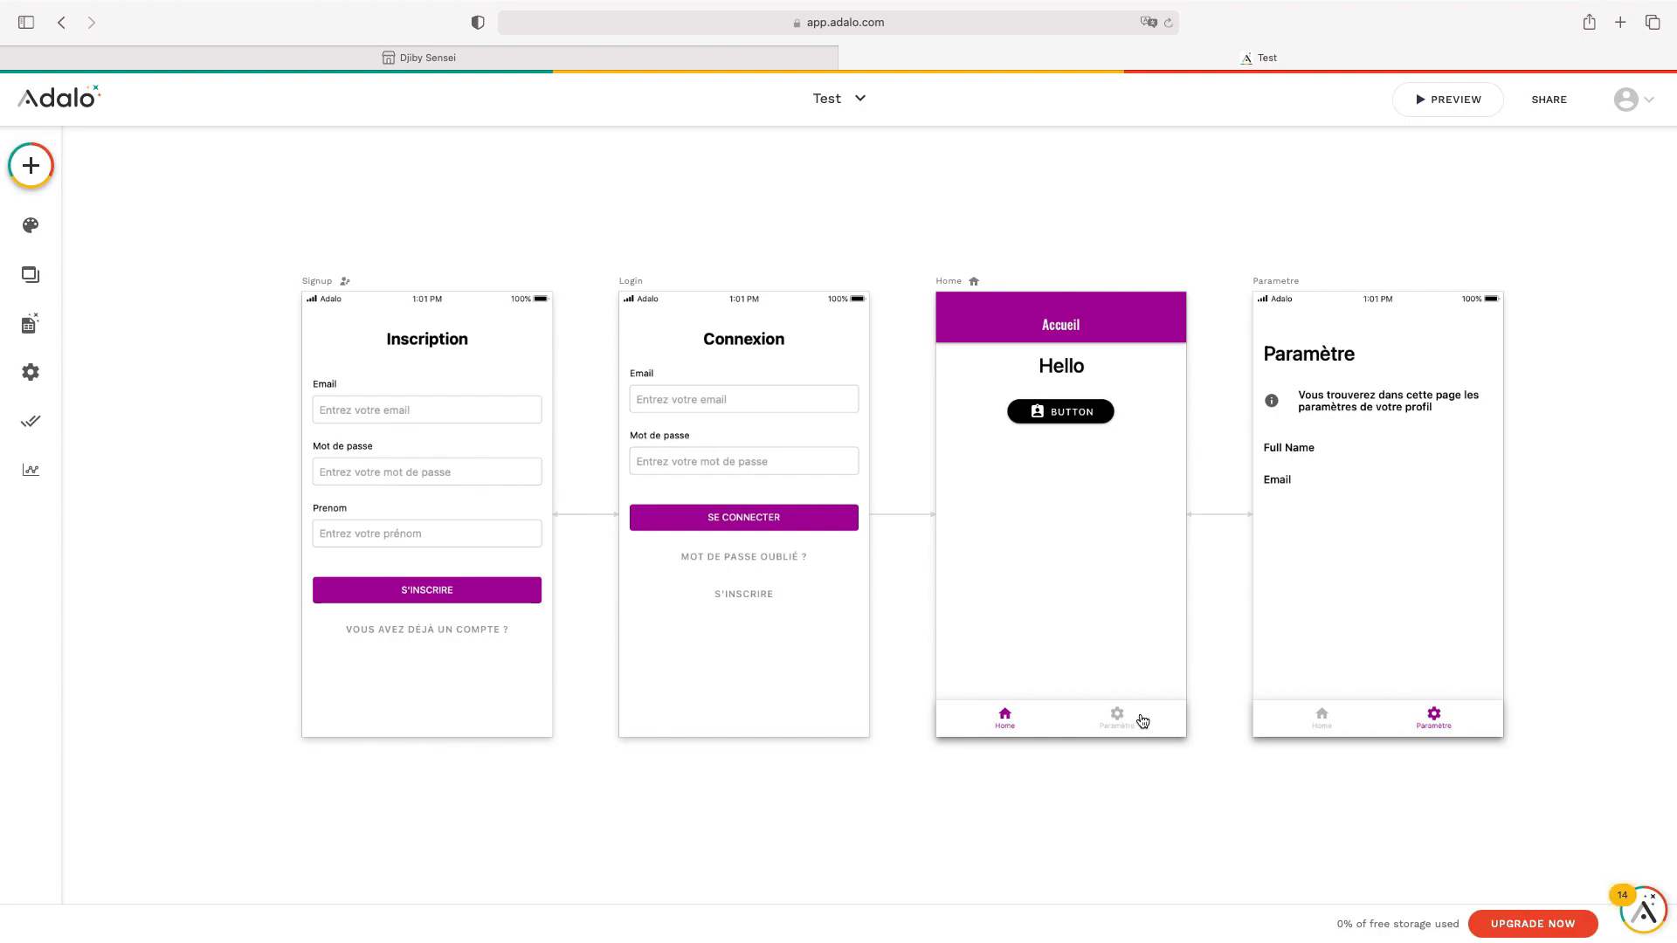
click(29, 324)
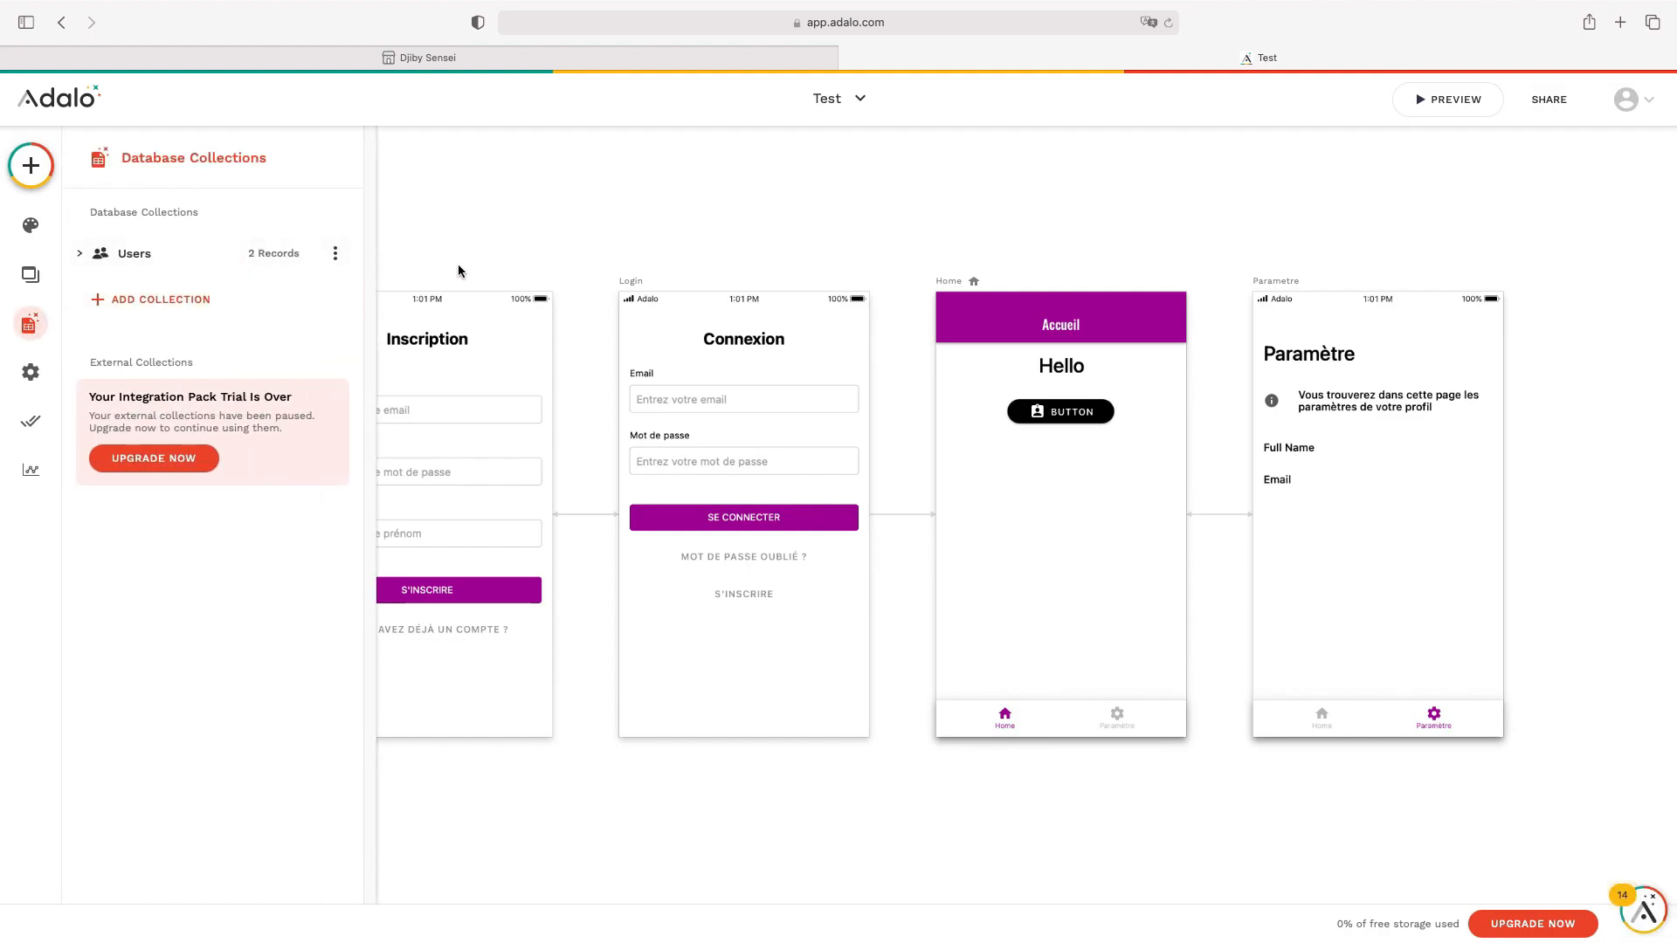
click(736, 237)
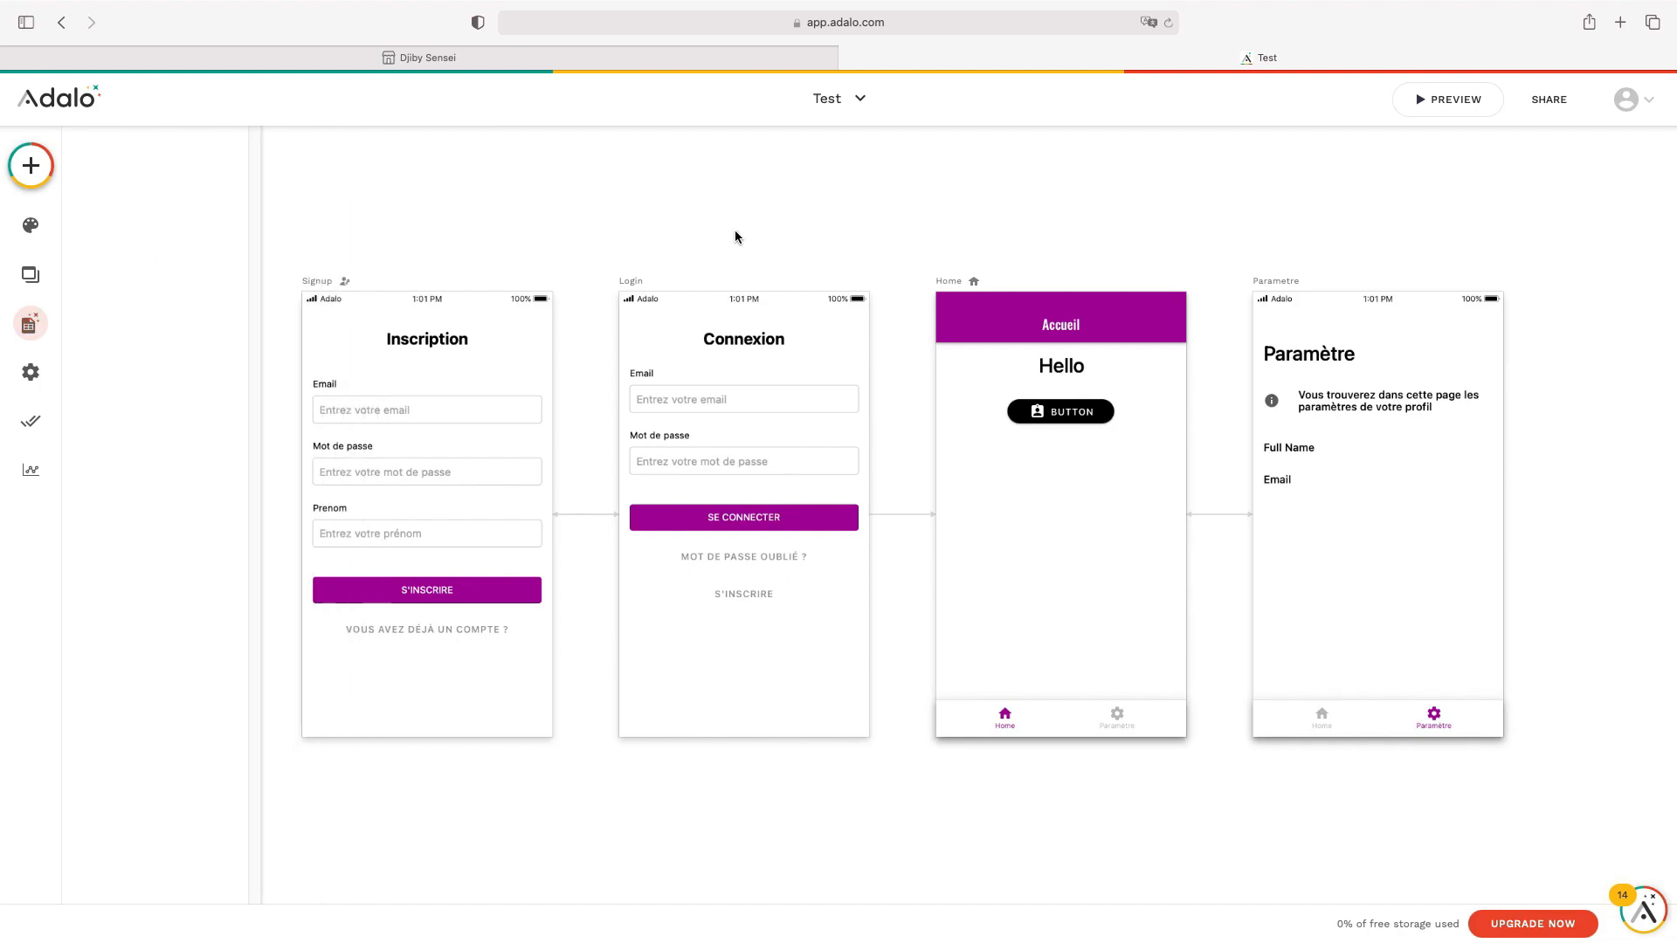